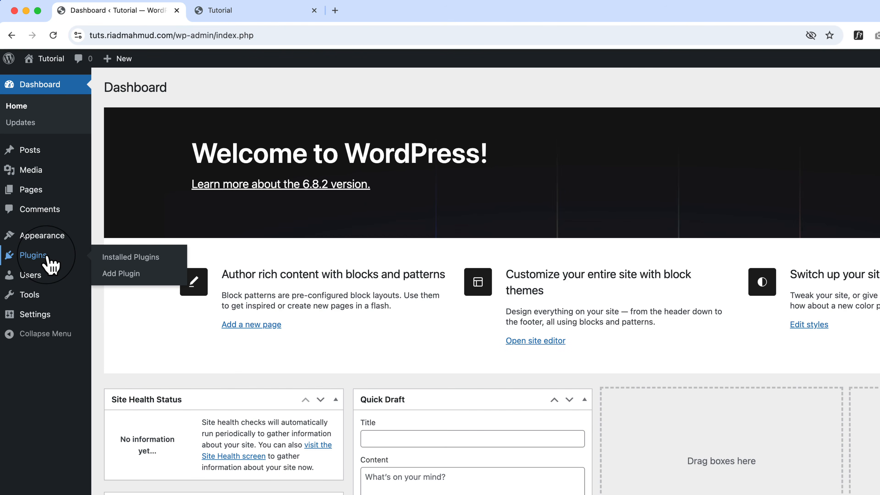
Search the plugin directory for "elementor", then install and activate the Elementor Website Builder plugin.
click(121, 274)
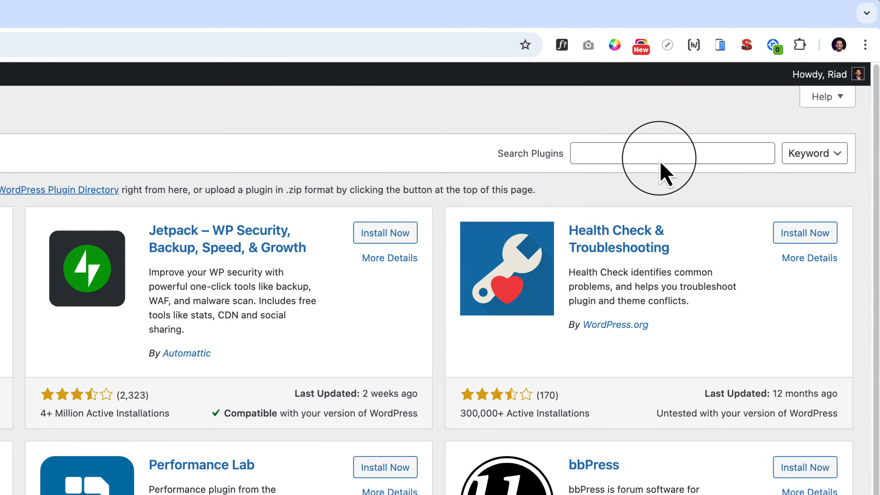
click(829, 135)
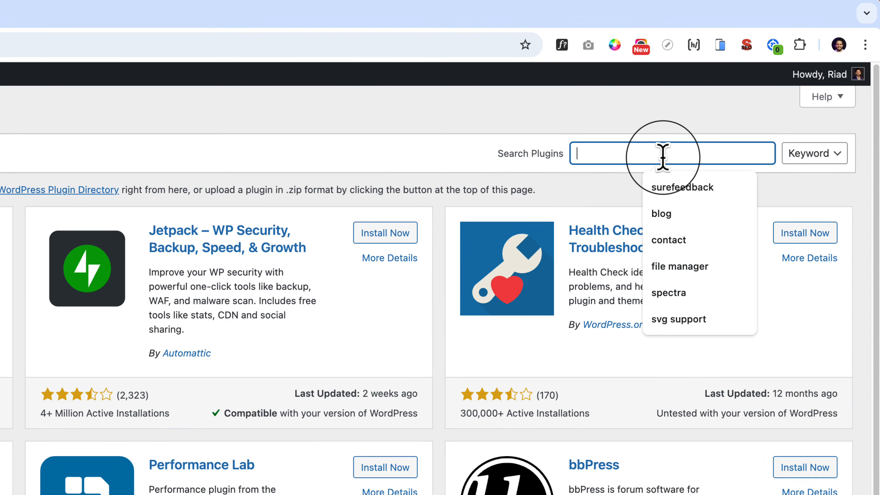
text(elementor)
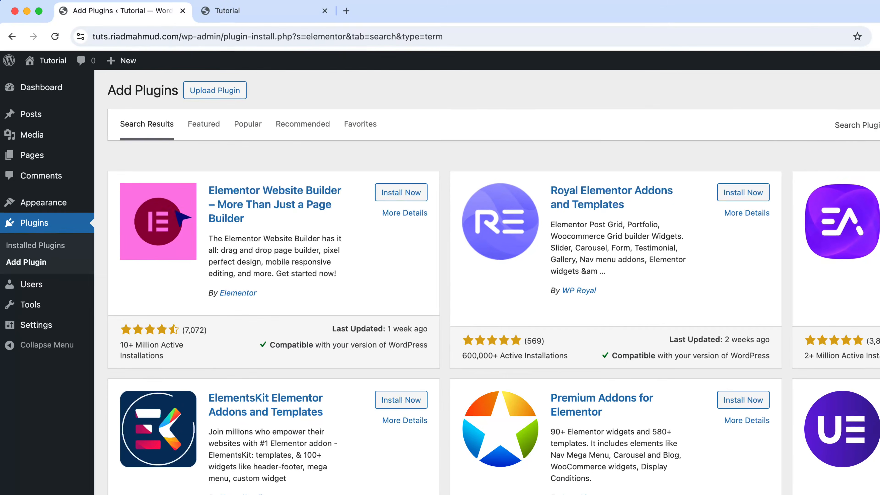
click(315, 148)
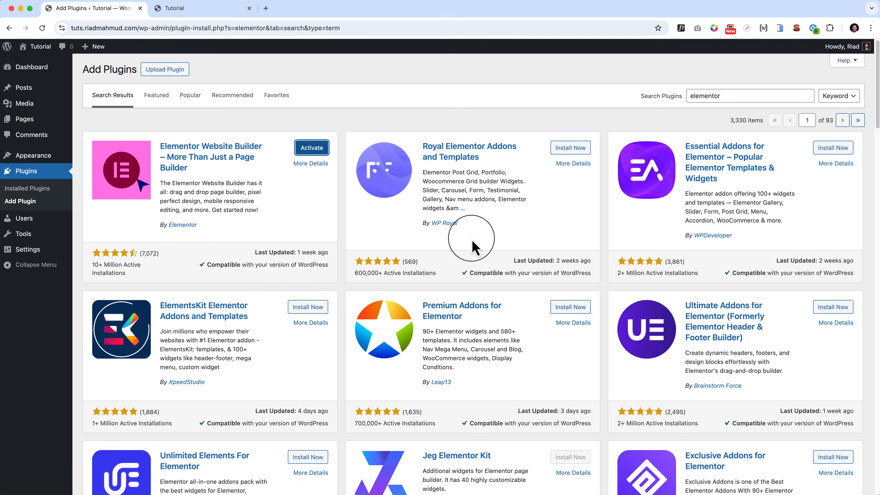
click(311, 149)
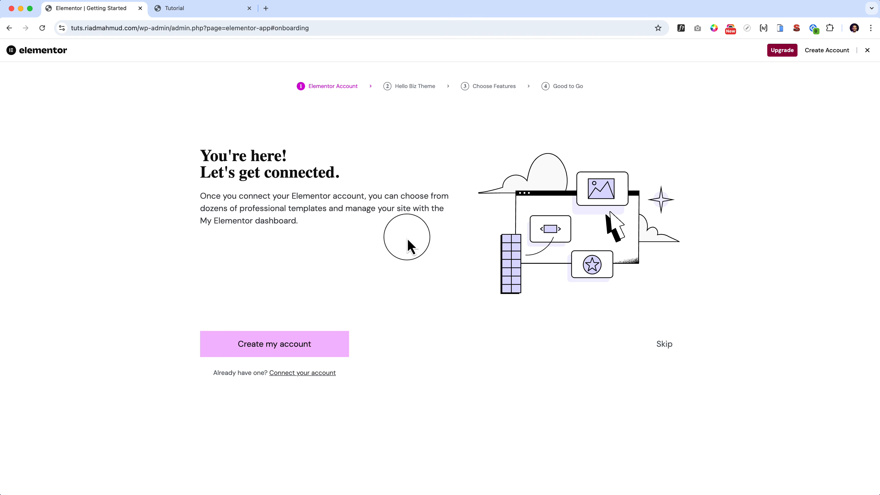
Skip every stage of the Elementor onboarding wizard and dismiss the AI notification in the editor.
click(664, 344)
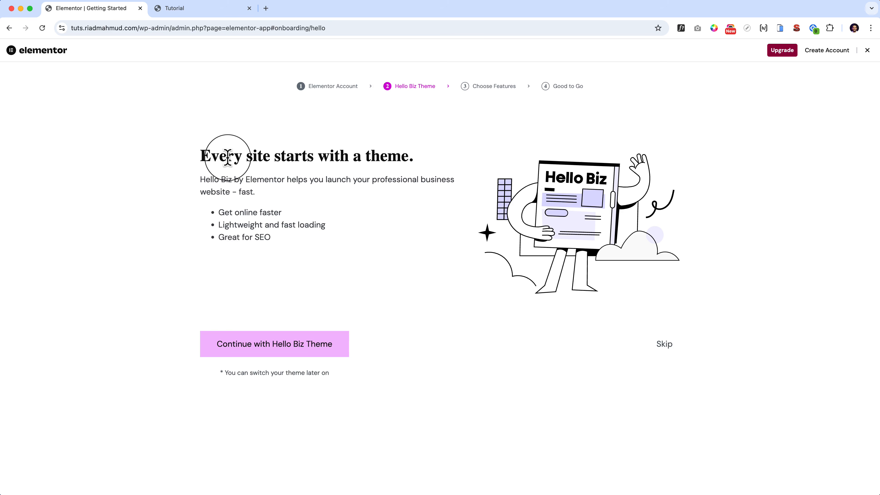
click(663, 346)
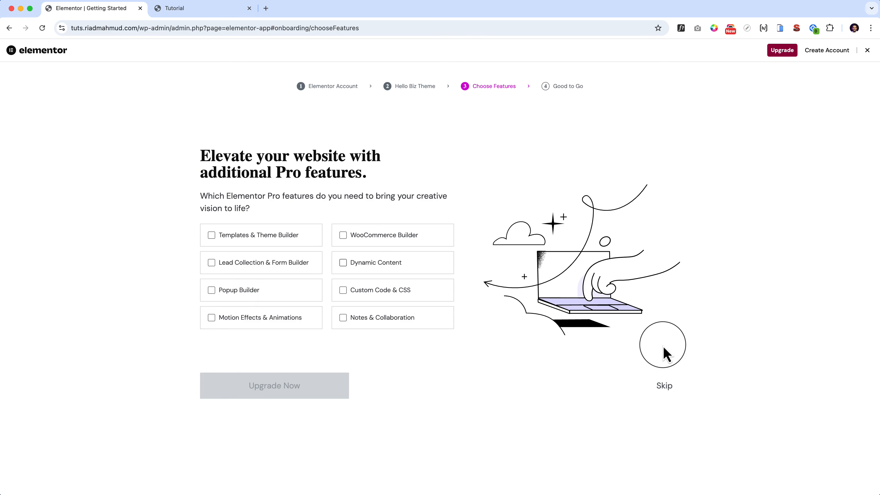
click(665, 387)
click(665, 388)
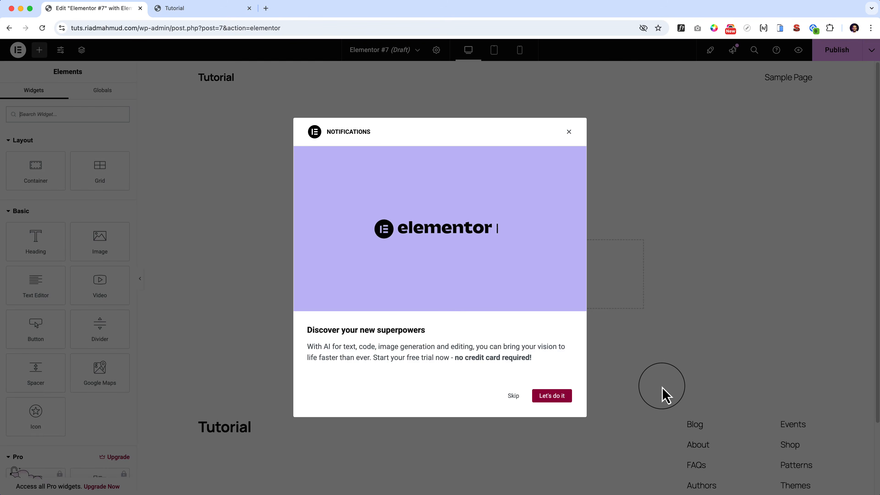
click(514, 396)
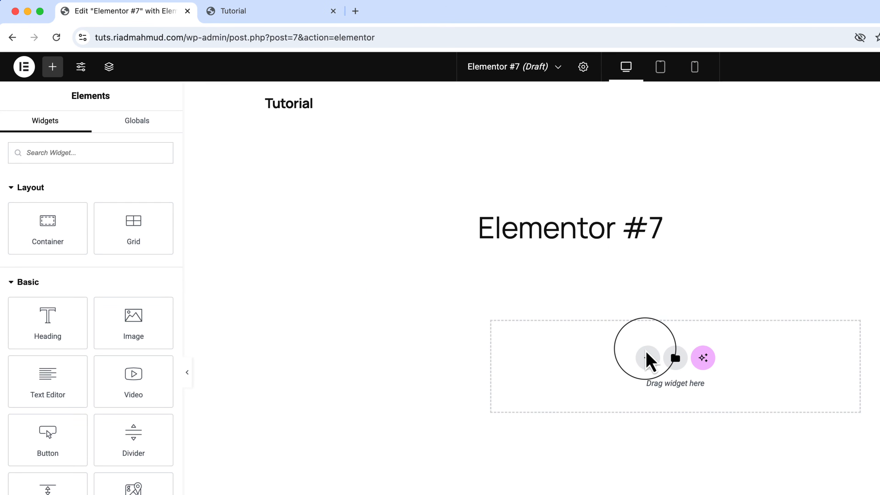
Go from the site's front end to the WordPress dashboard and open the list of all pages.
click(556, 67)
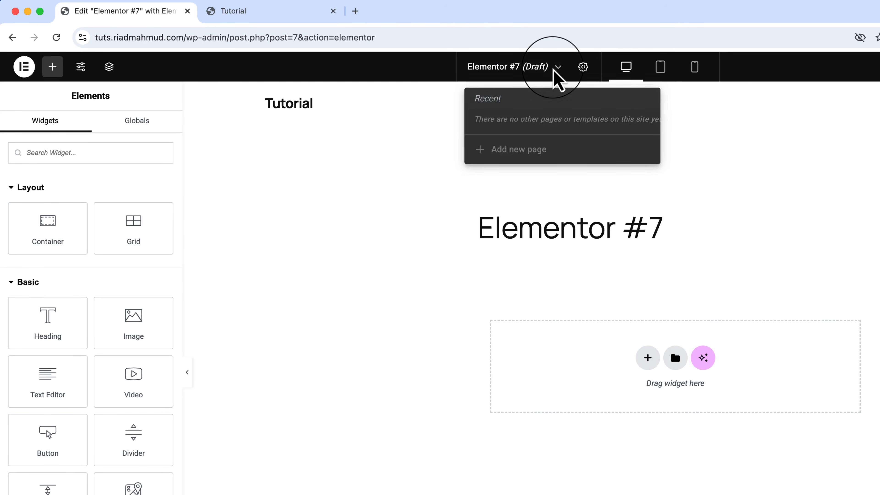
click(274, 12)
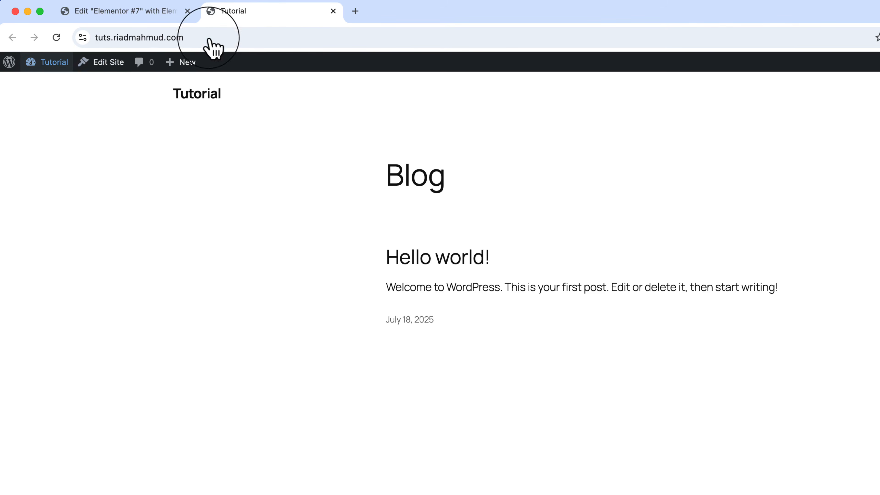
click(53, 86)
drag(285, 14, 151, 31)
mouse_move(48, 207)
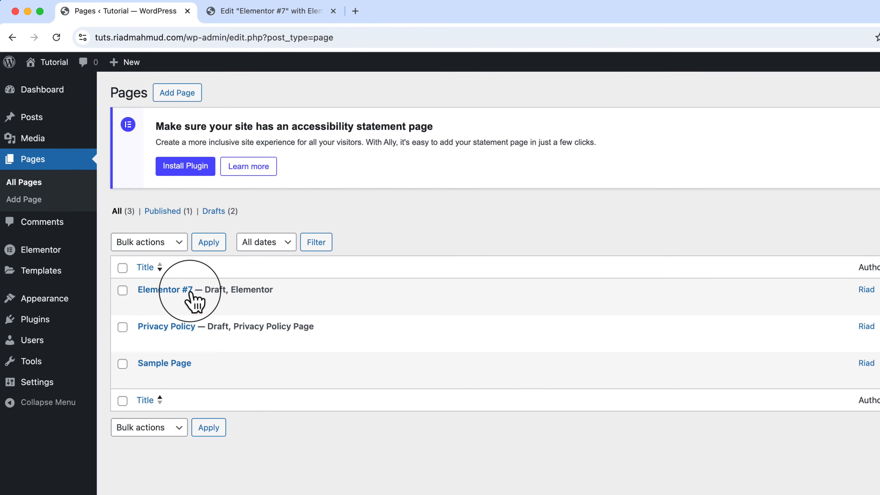
Close the editor of the Elementor #7 draft, keeping only the page list open.
click(285, 16)
click(137, 16)
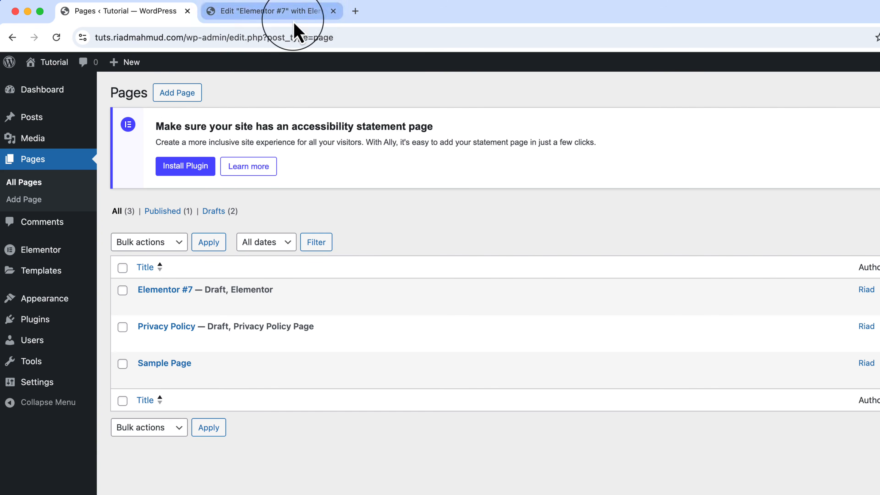
click(295, 14)
click(333, 11)
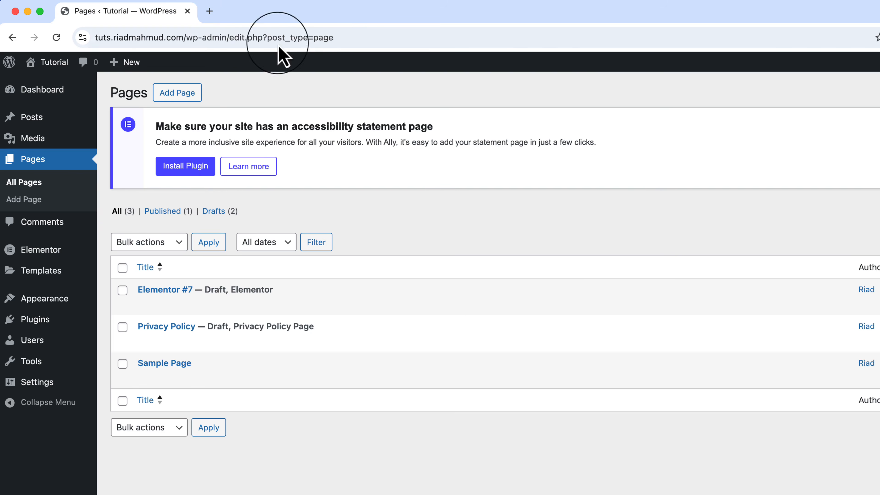
Add a new page without a starter pattern, title it "Learn Elementor" and publish it.
right_click(177, 95)
click(180, 93)
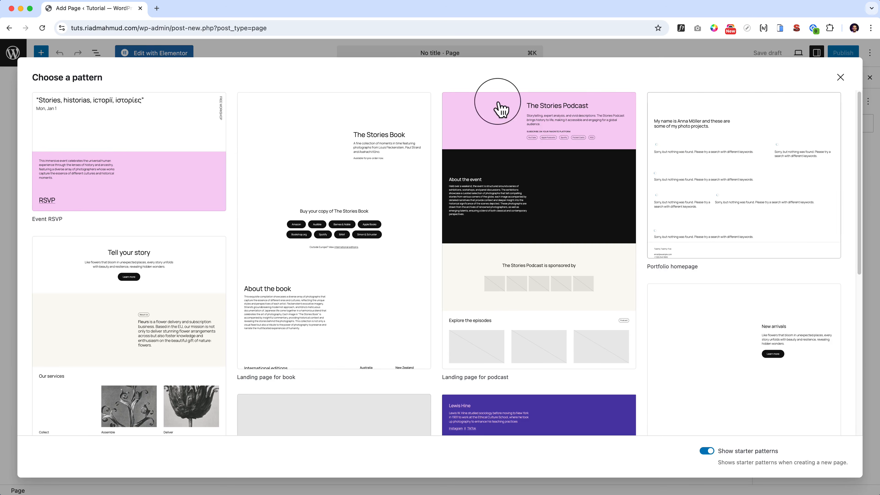
click(840, 78)
text(Lear)
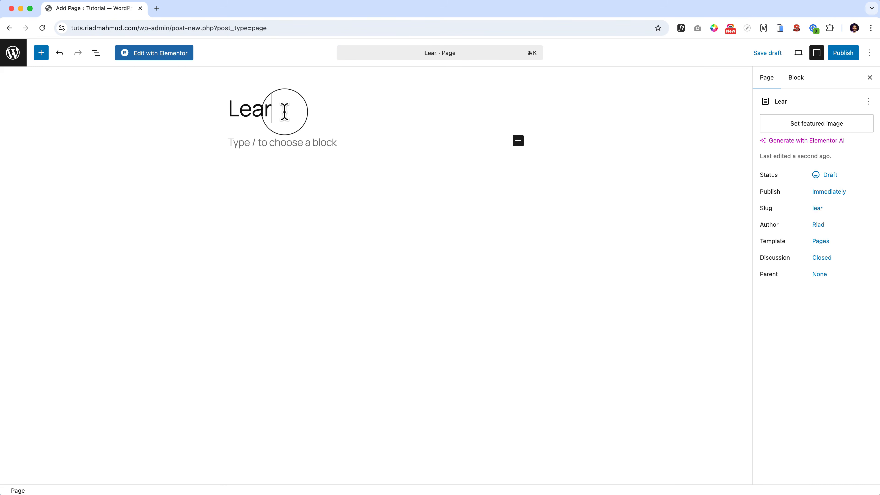
text(n Elementor)
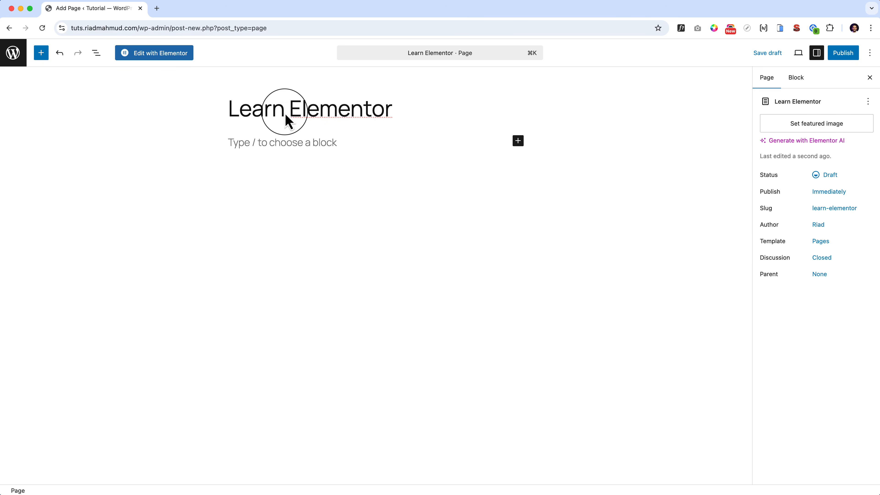
click(844, 53)
click(845, 54)
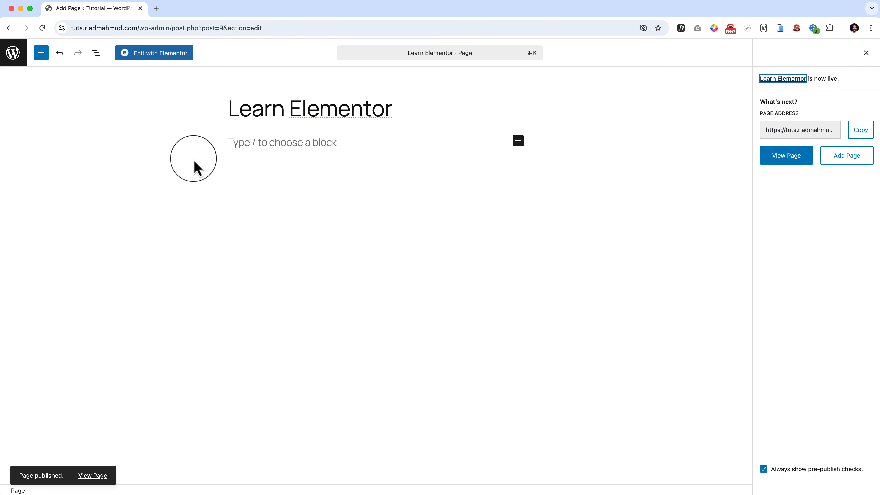
Search the installed themes for "hello elementor" in a separate dashboard tab and activate the Hello Biz theme.
super+click(19, 58)
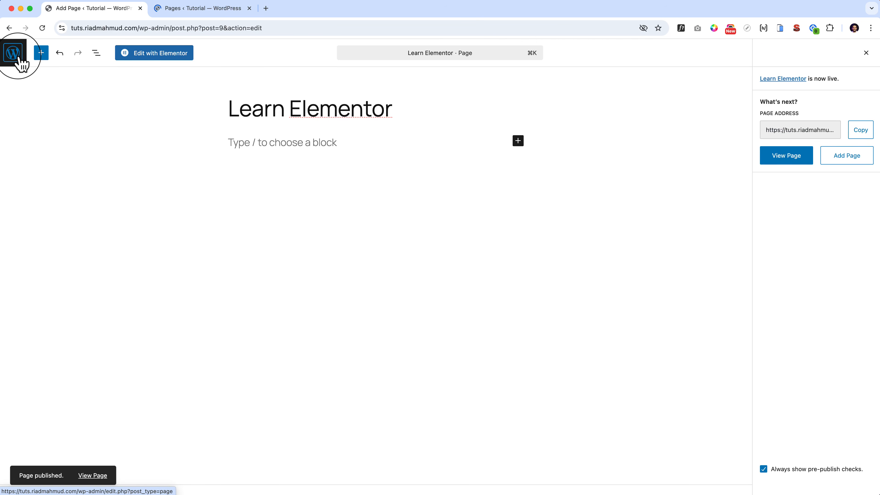
drag(202, 12, 120, 12)
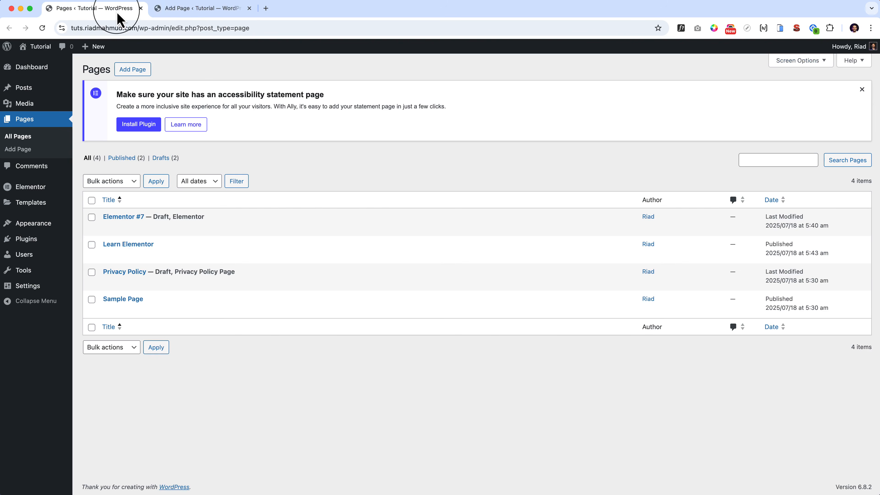
mouse_move(33, 223)
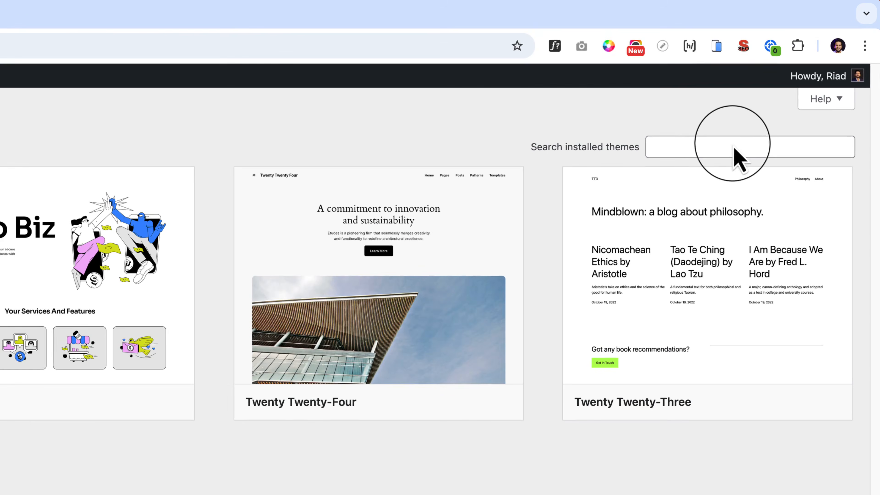
click(789, 90)
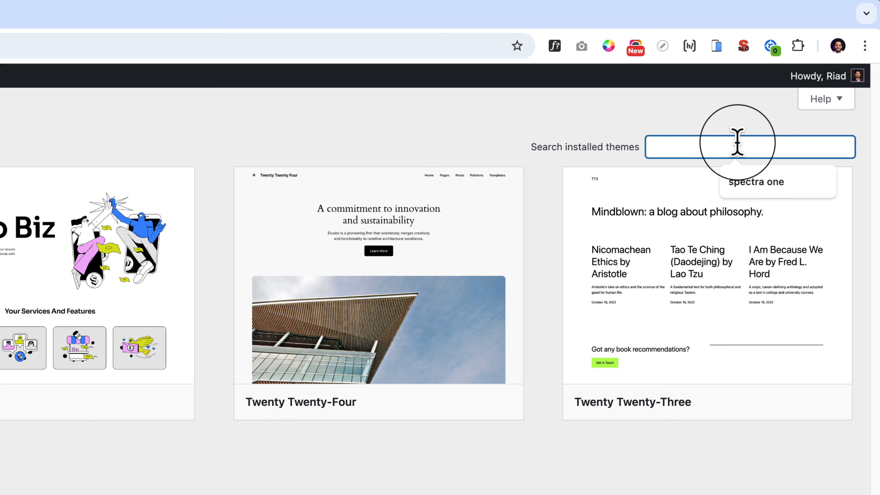
text(h)
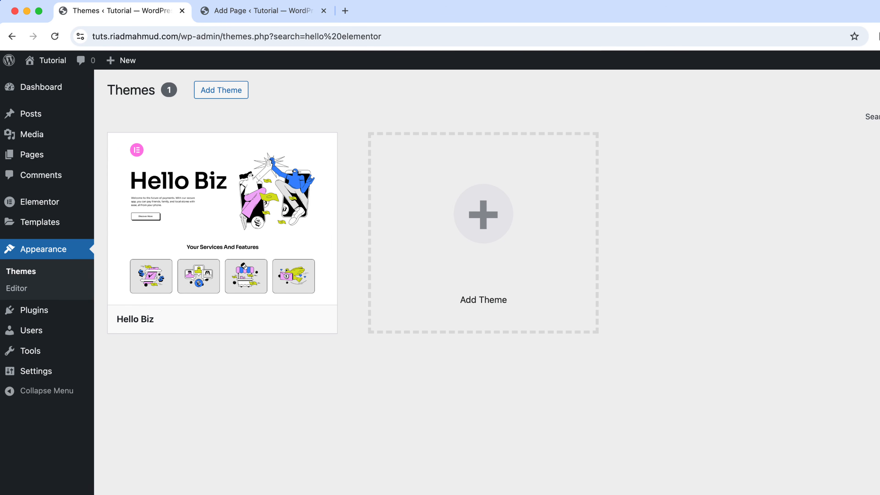
click(251, 321)
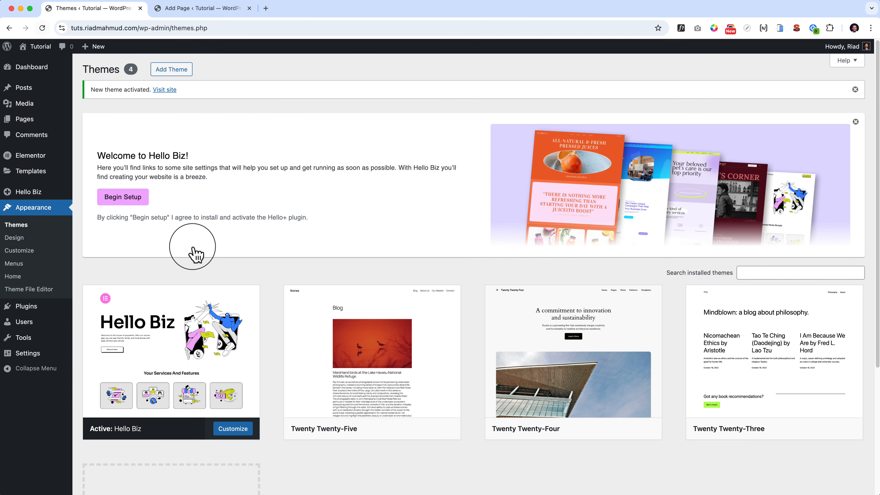
View the site's front end in a new tab to check how it looks with the Hello Biz theme.
right_click(38, 61)
click(45, 69)
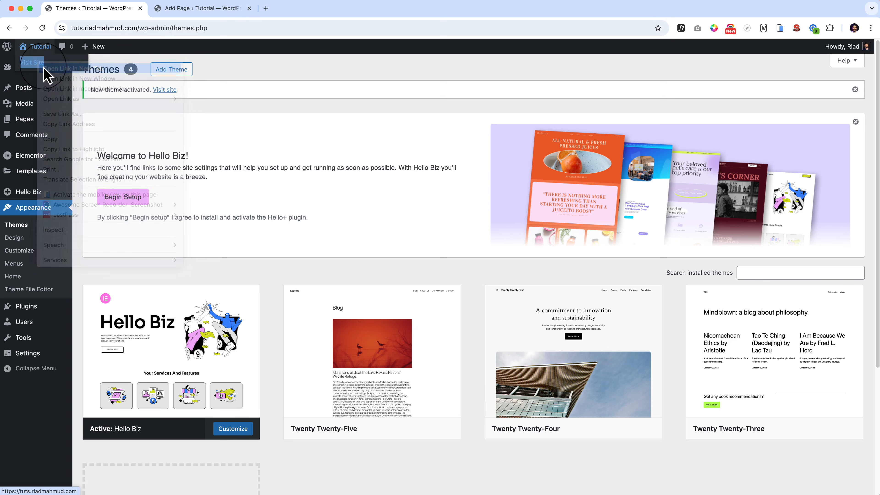
click(218, 10)
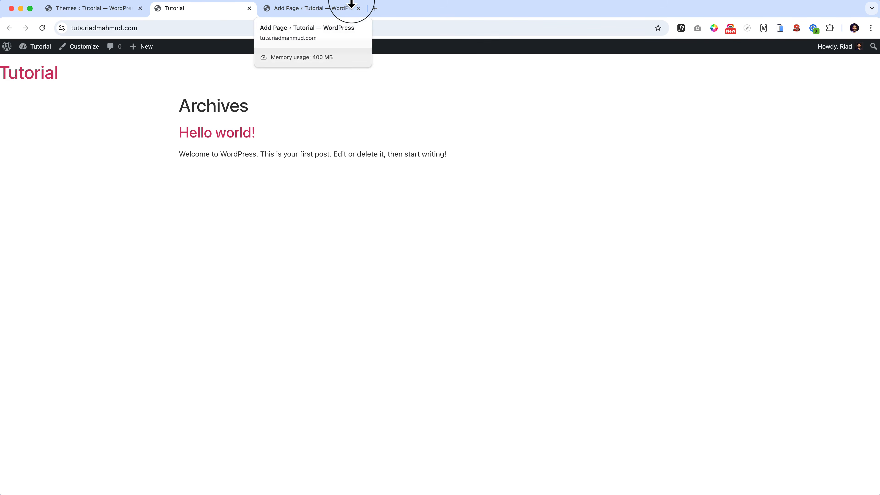
Open the Learn Elementor page in the Elementor editor, leaving the block editor without saving, and close the productivity checklist.
click(350, 5)
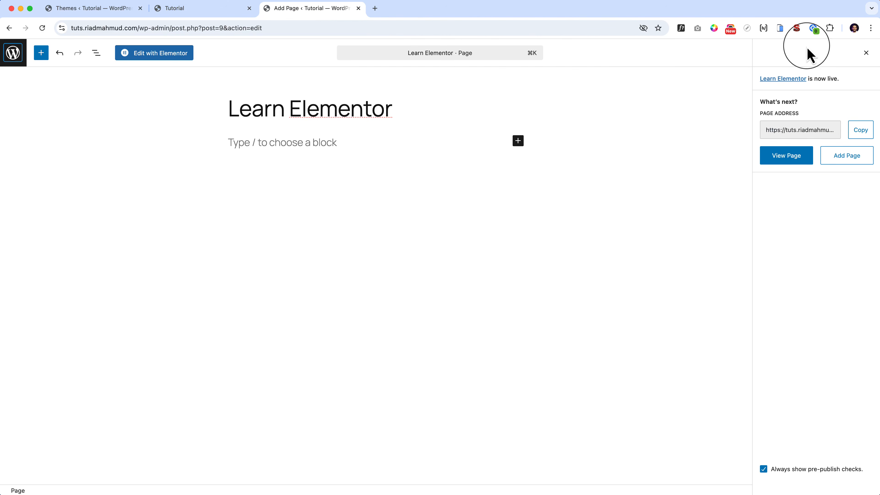
click(866, 52)
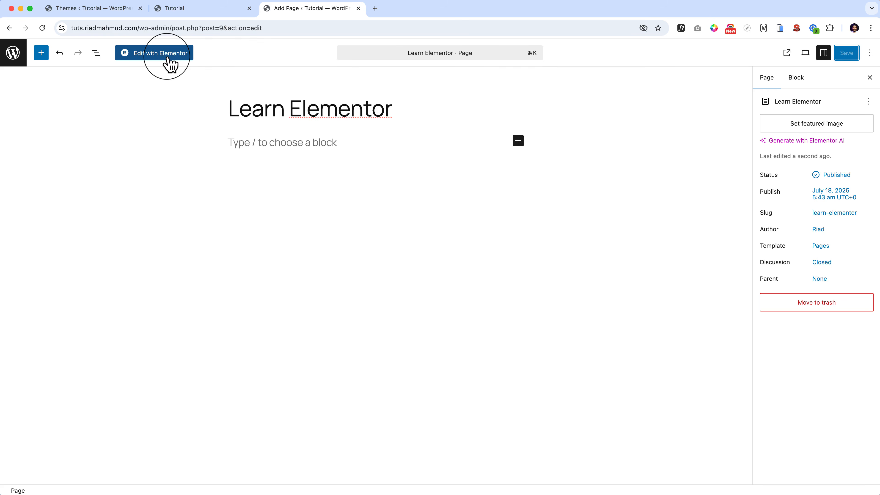
click(247, 143)
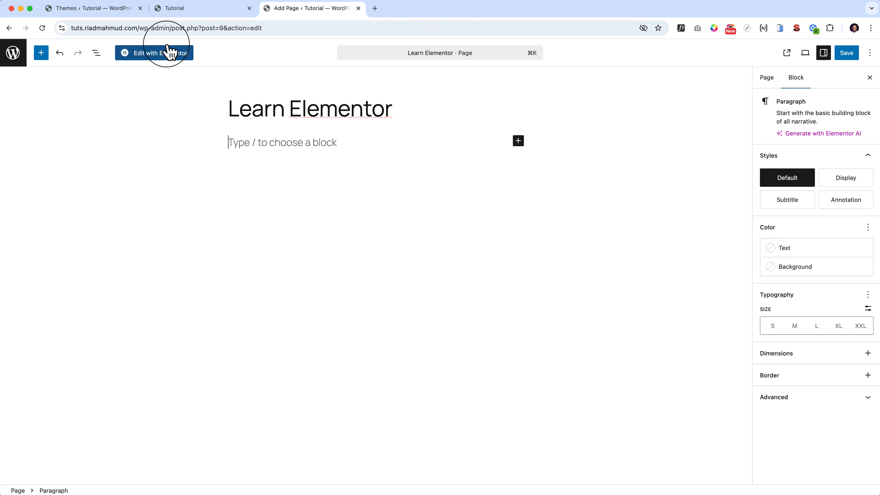
click(173, 55)
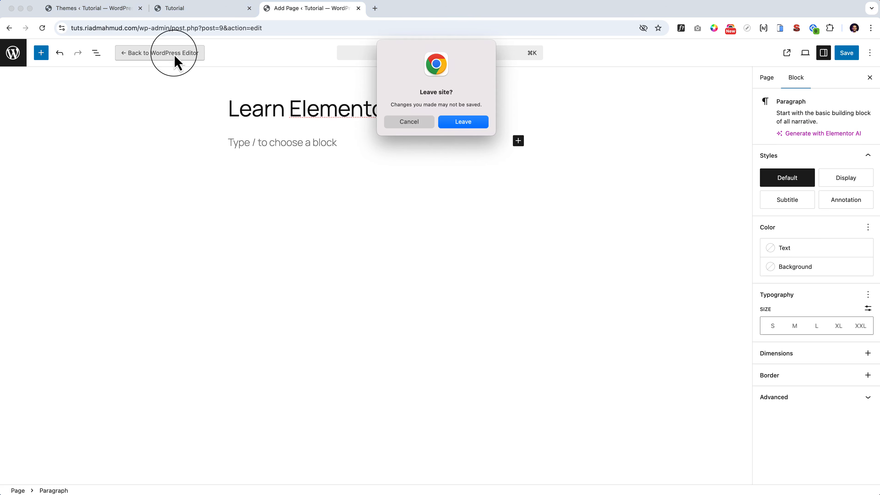
click(459, 121)
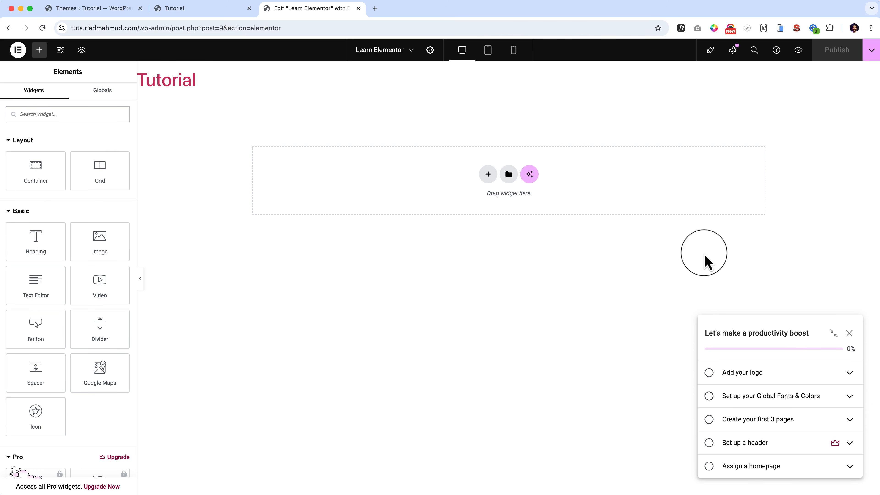
click(849, 334)
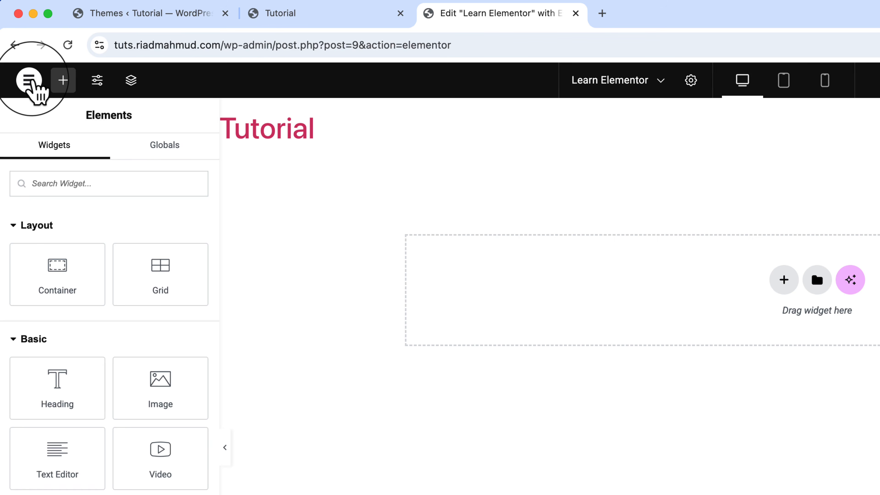
Try the dark display mode in Elementor's user preferences and switch back to auto-detect.
click(29, 80)
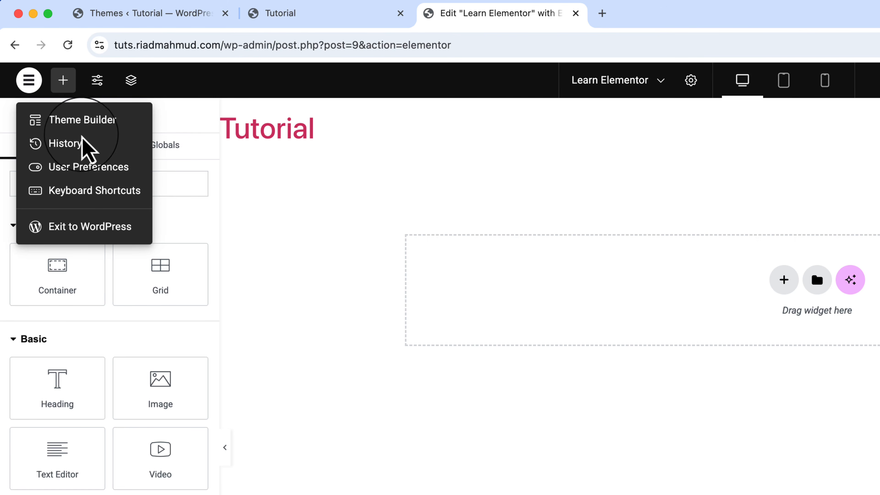
click(74, 168)
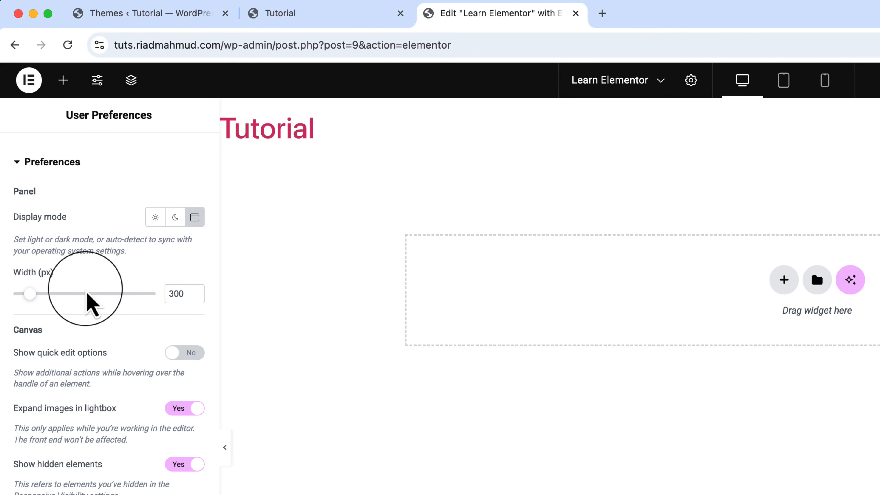
click(175, 218)
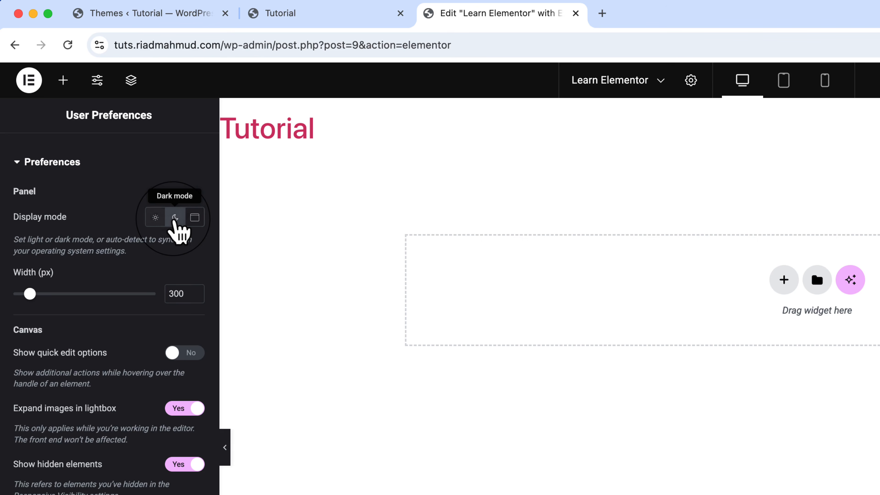
click(195, 218)
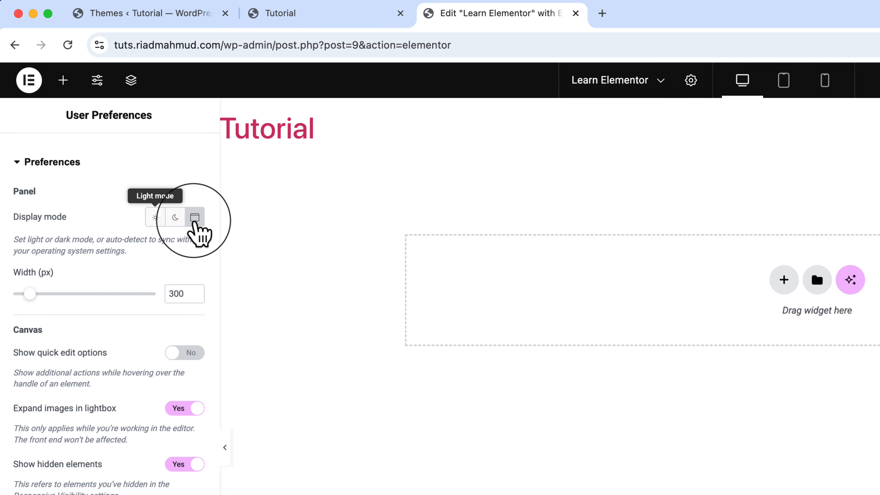
Try the light display mode in the user preferences, return to auto-detect, and resize the panel to a width of 302 px.
click(156, 217)
click(195, 217)
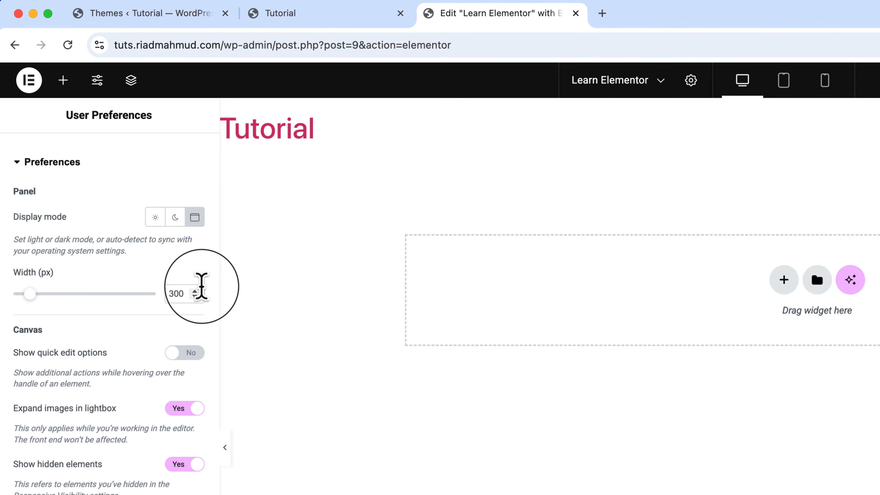
mouse_move(33, 294)
mouse_down()
mouse_move(88, 294)
mouse_move(30, 296)
mouse_up()
drag(221, 348, 287, 348)
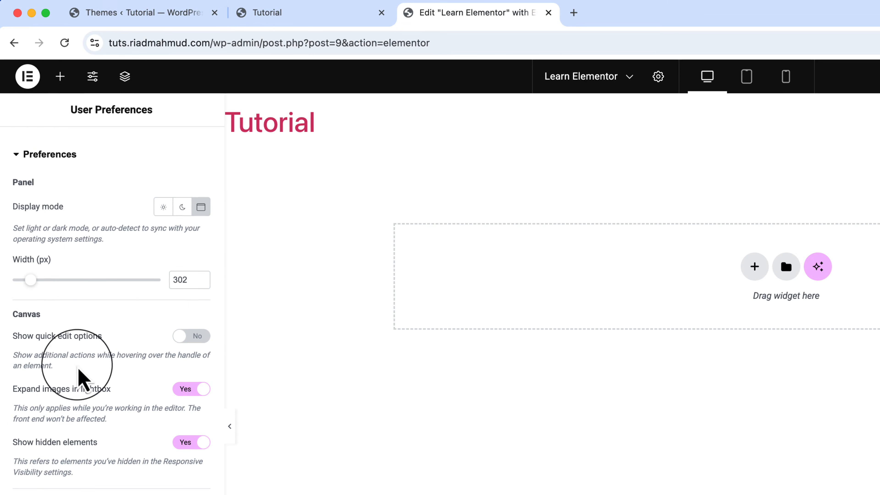
View Elementor's list of keyboard shortcuts and close it.
click(28, 77)
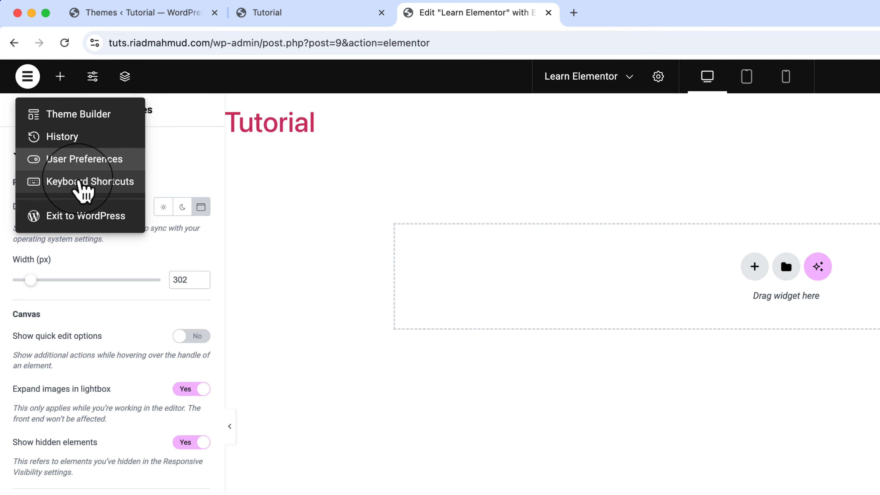
click(85, 187)
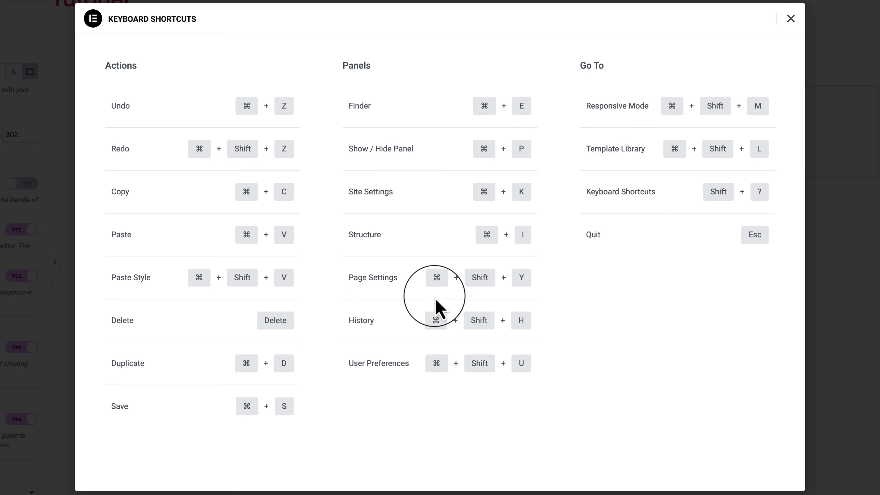
click(789, 19)
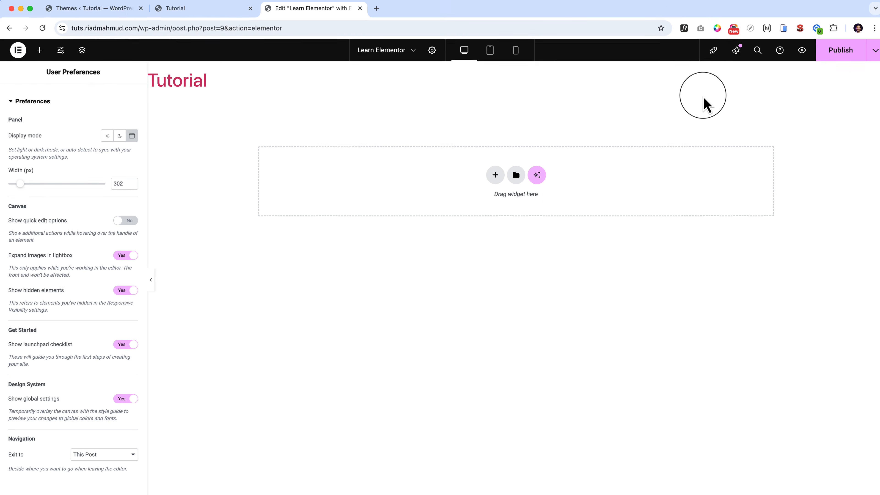
Open the Elements panel and look through the available widgets, including the Layout and Basic groups.
click(17, 51)
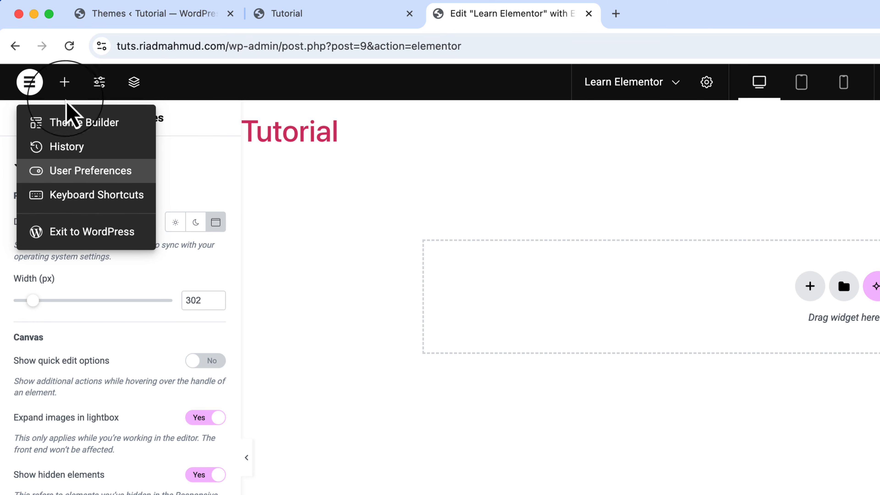
click(65, 82)
click(64, 82)
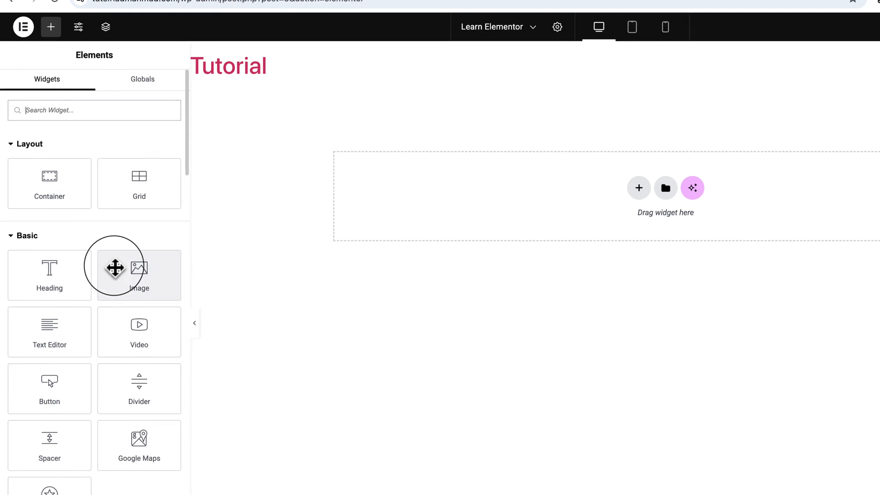
scroll(114, 267, down, 10)
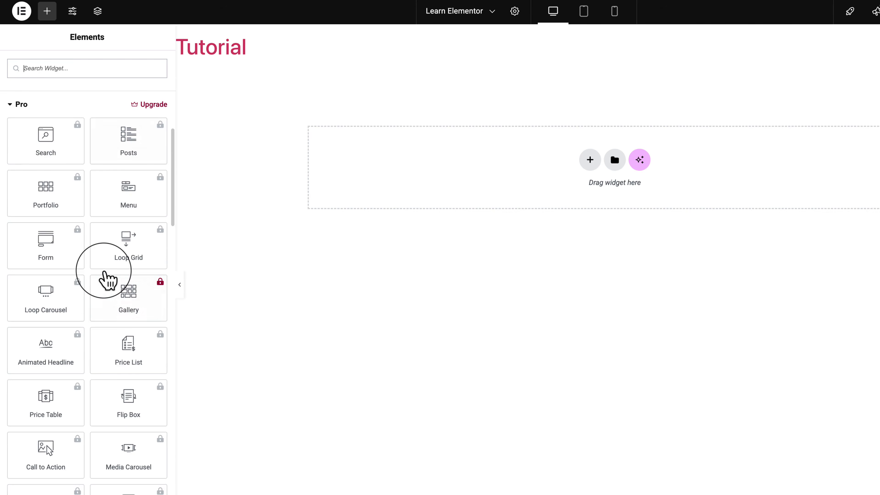
scroll(104, 272, up, 10)
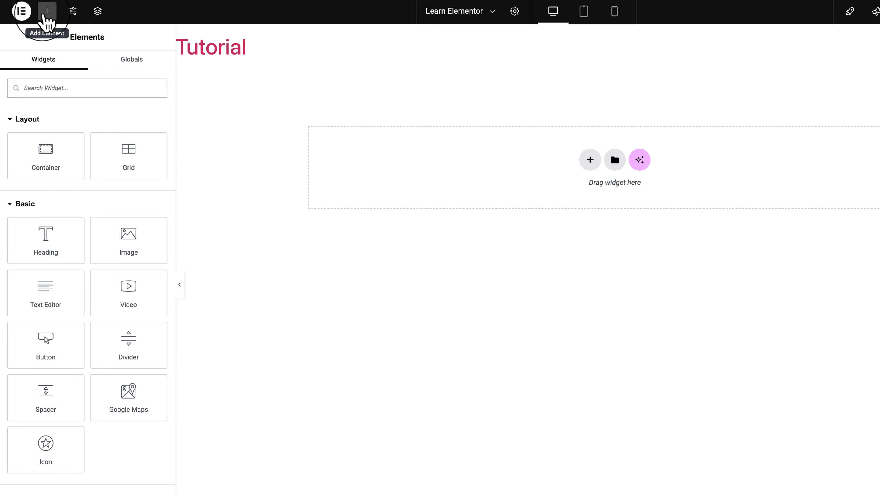
click(45, 14)
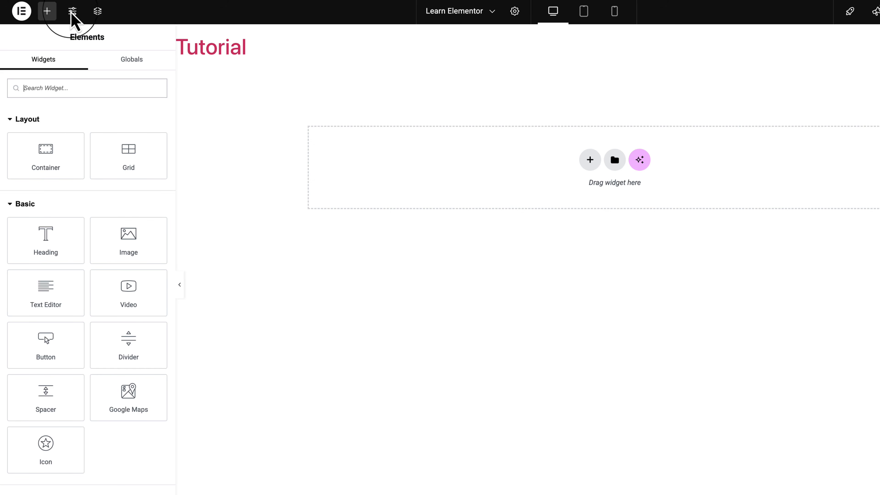
Open Site Settings, view the Global Colors, and go back to the overview, discarding changes.
click(73, 11)
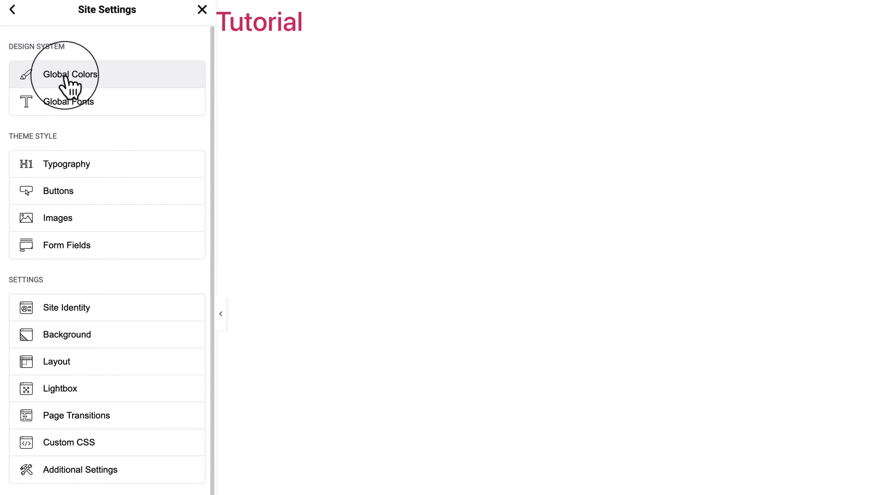
click(66, 79)
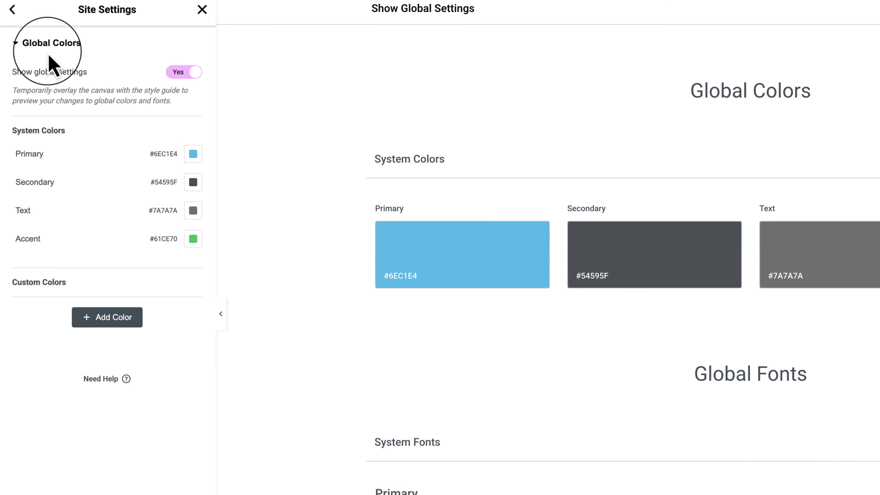
click(16, 10)
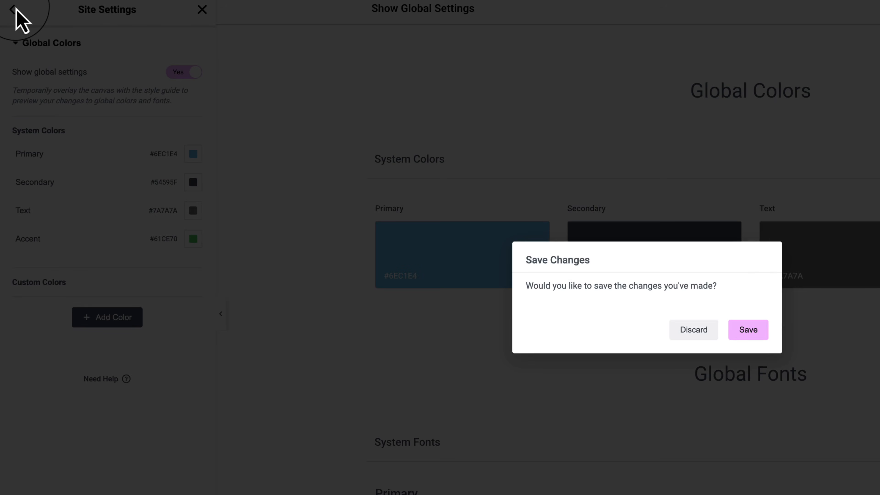
click(711, 332)
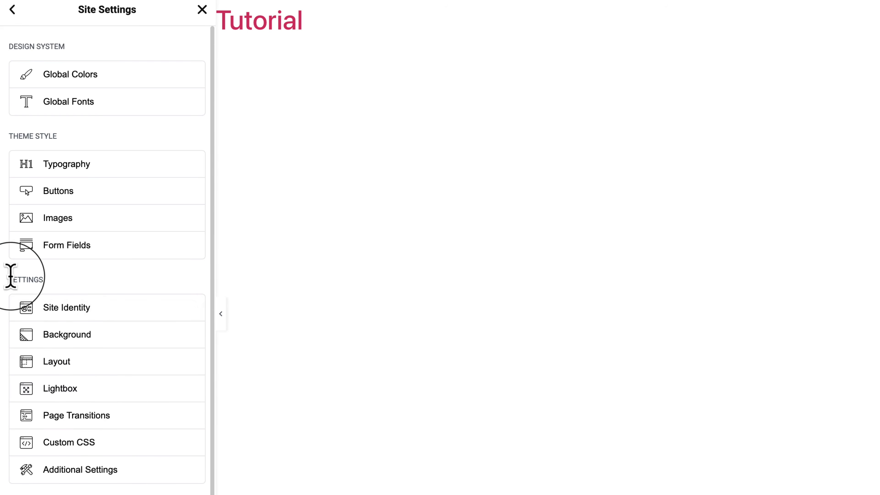
Review the Settings and Theme Style groups, check the list of recent pages, and close Site Settings.
drag(13, 280, 85, 288)
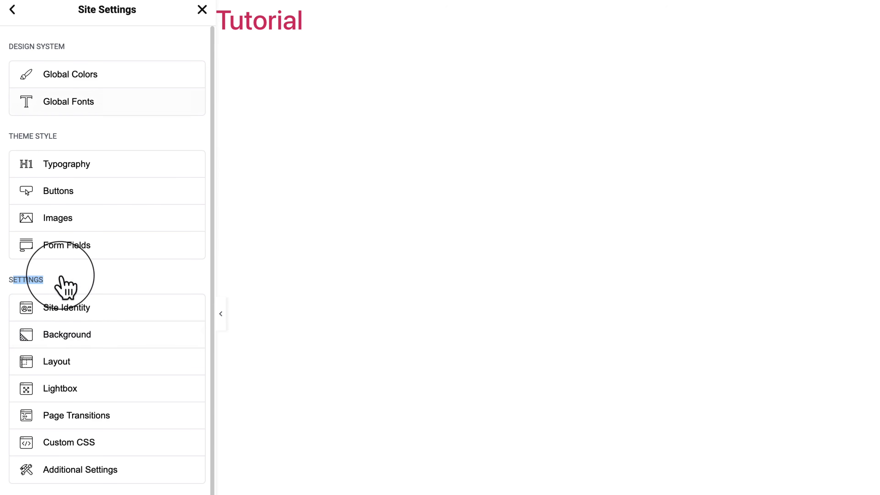
drag(13, 140, 54, 140)
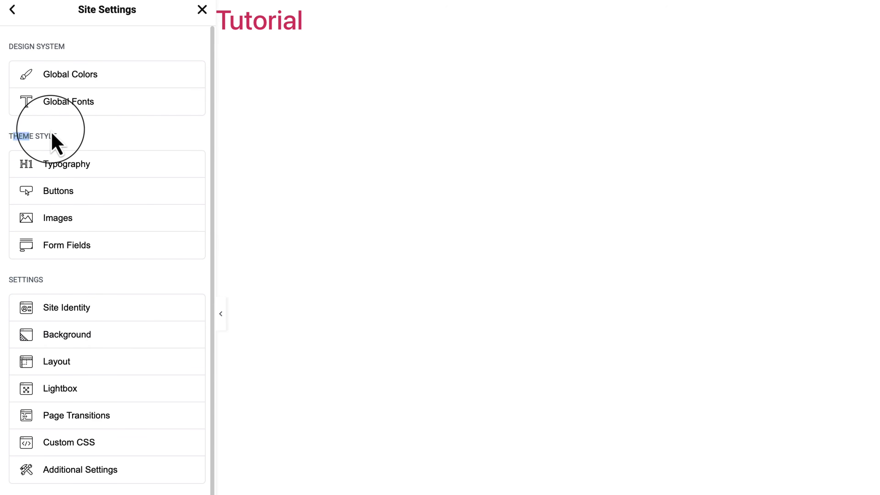
click(64, 132)
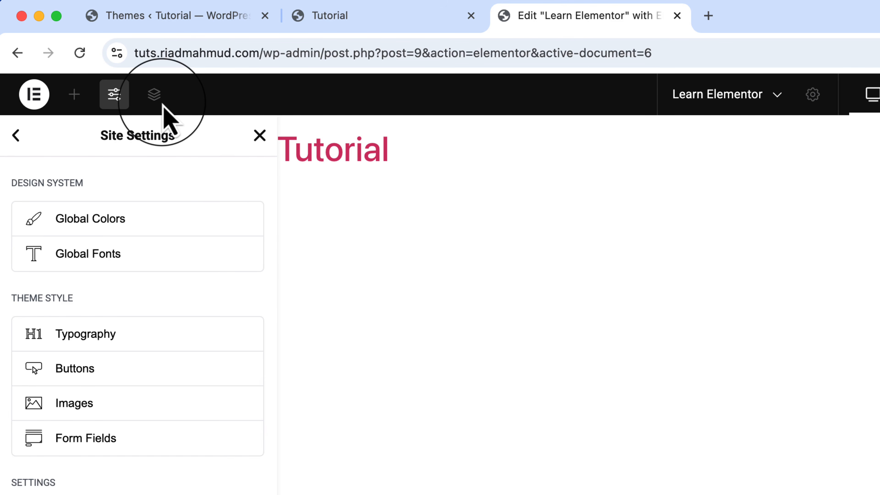
click(745, 94)
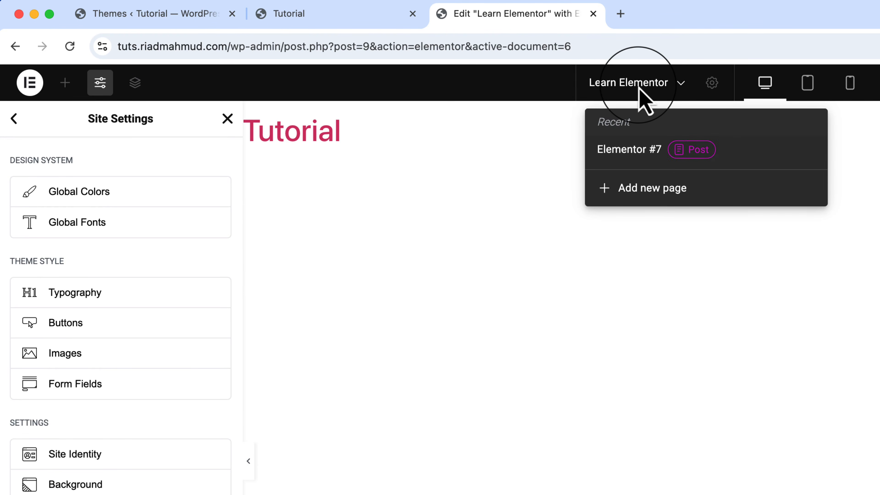
click(227, 118)
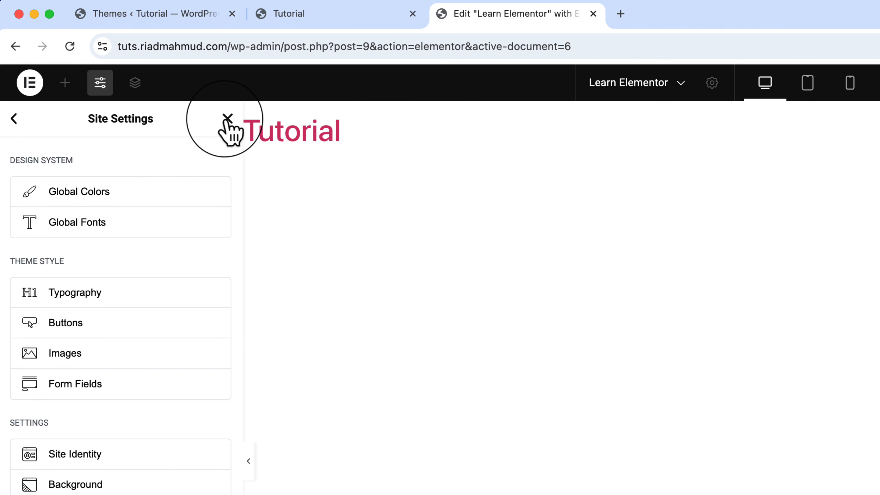
Open the Learn Elementor page's settings and examine its title and status options, leaving the status Published.
click(714, 89)
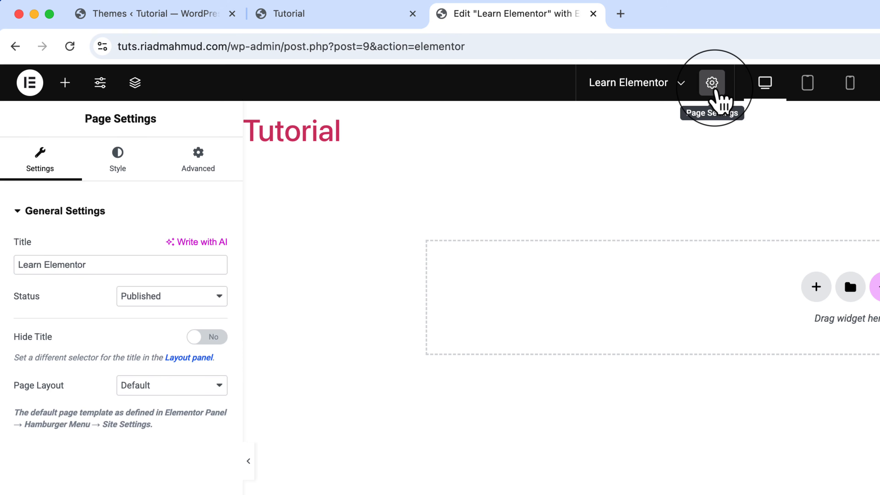
drag(34, 265, 123, 265)
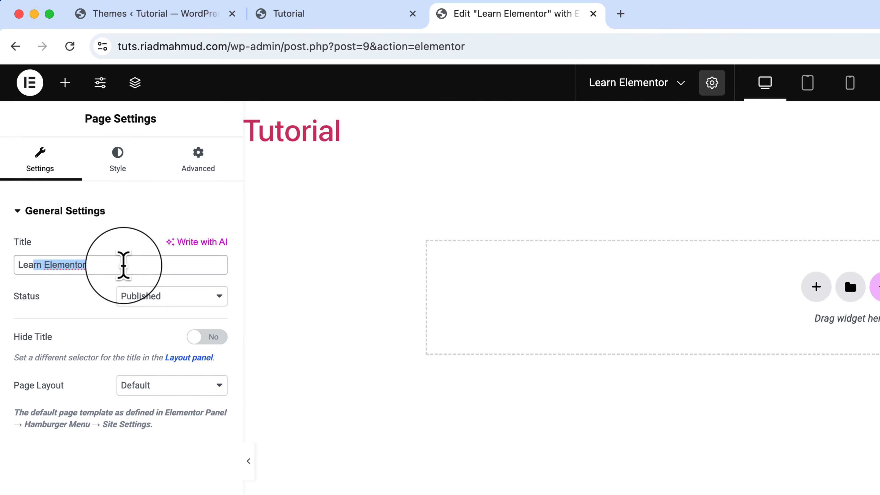
click(124, 265)
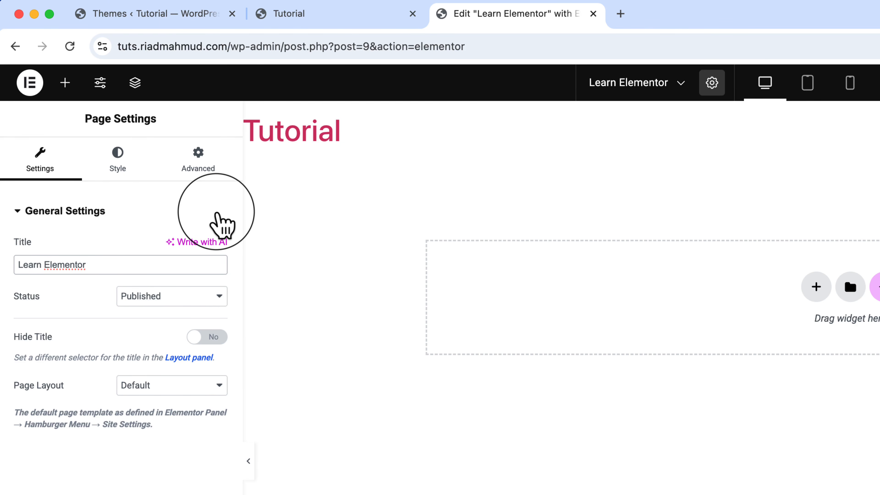
click(160, 304)
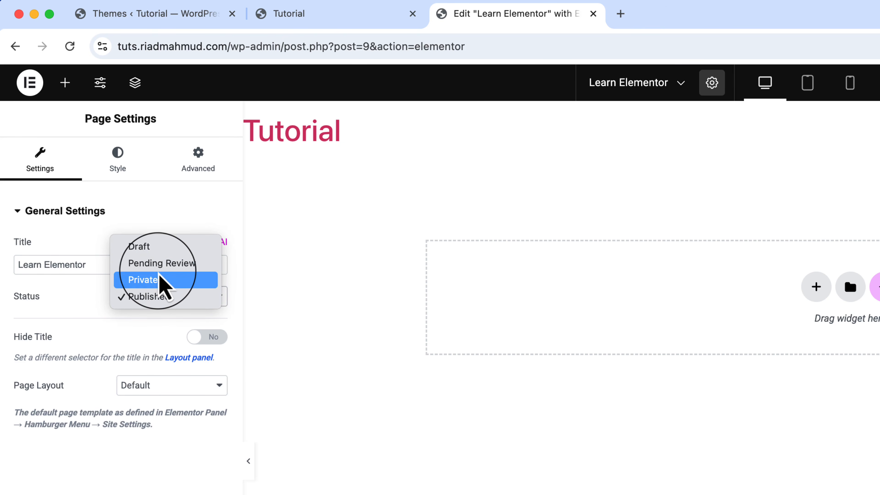
key(Escape)
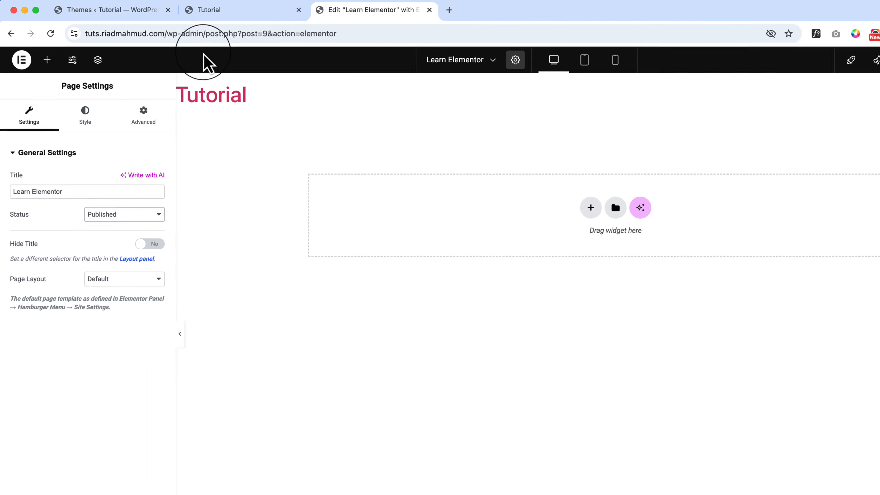
Check the Learn Elementor page in the dashboard's list of all pages and return to the Elementor editor.
click(223, 9)
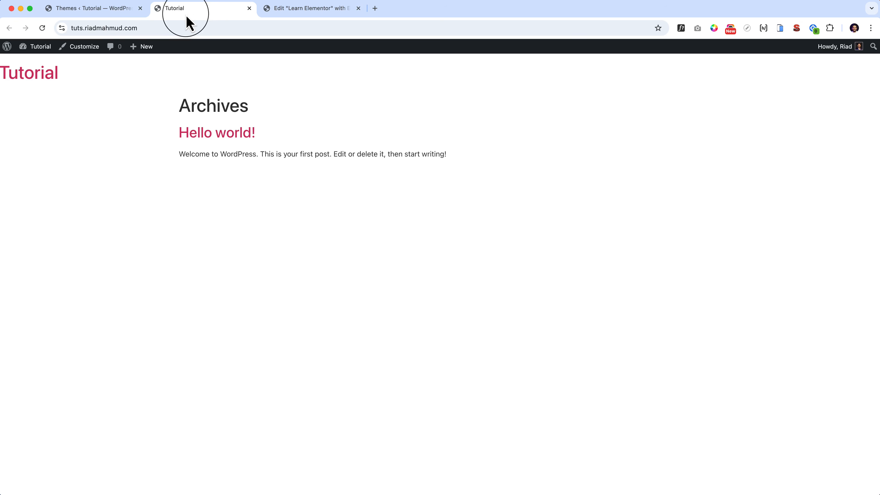
click(122, 10)
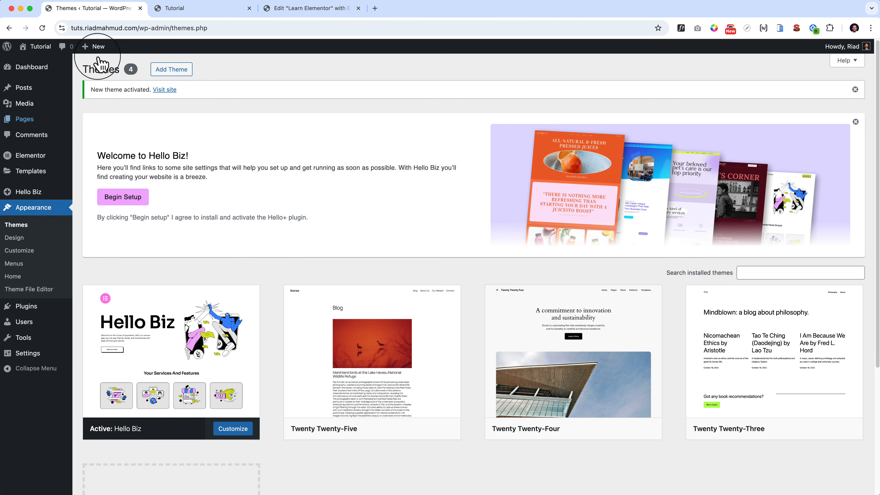
click(94, 121)
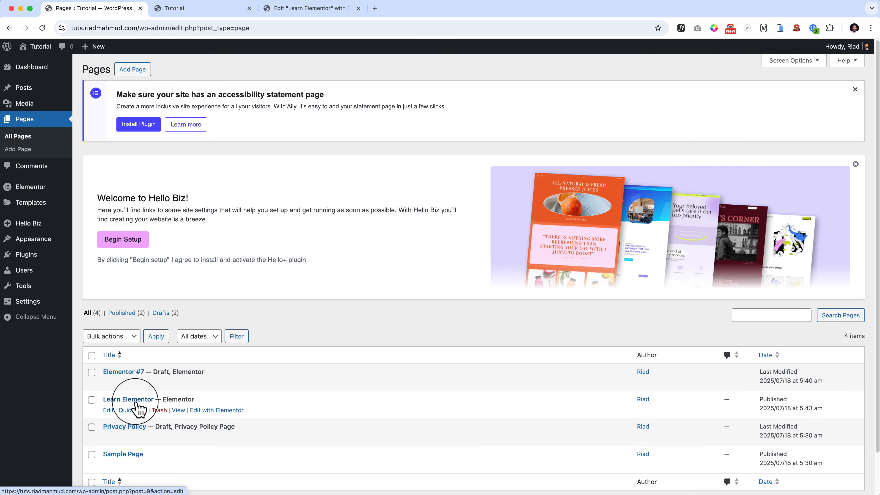
click(305, 8)
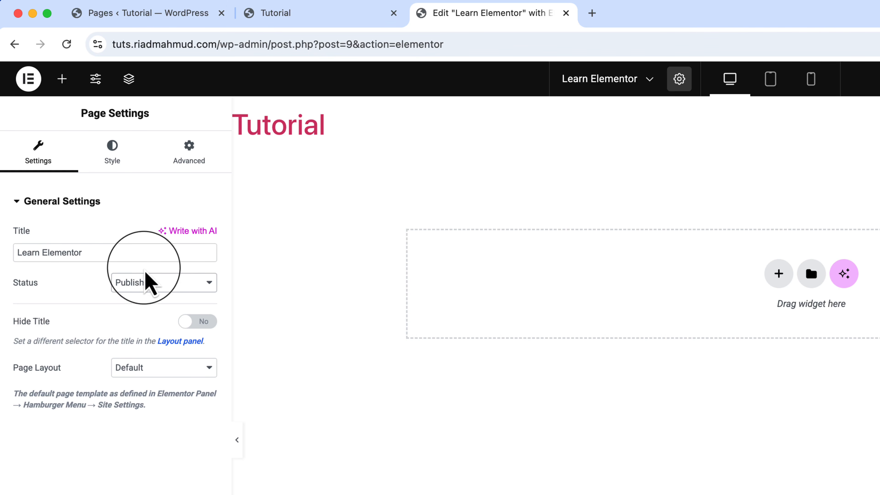
Try hiding the page title, turn Hide Title back off, and view the page layout choices, keeping Default.
click(196, 327)
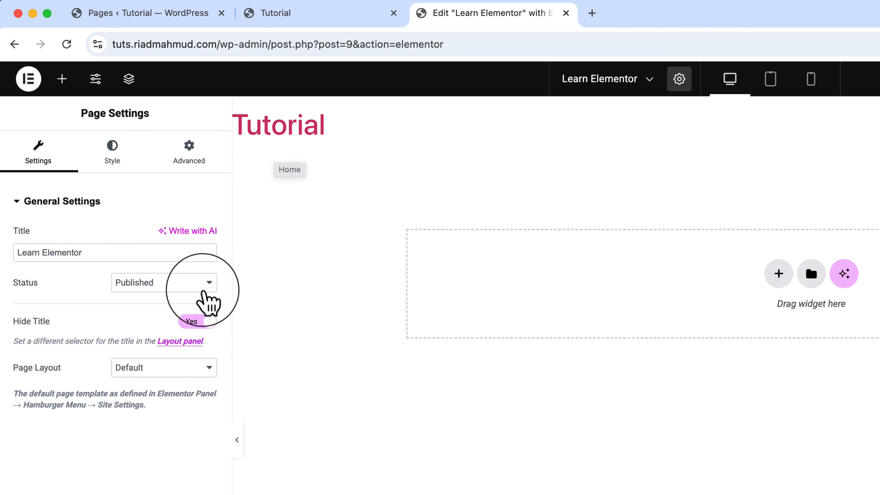
click(190, 326)
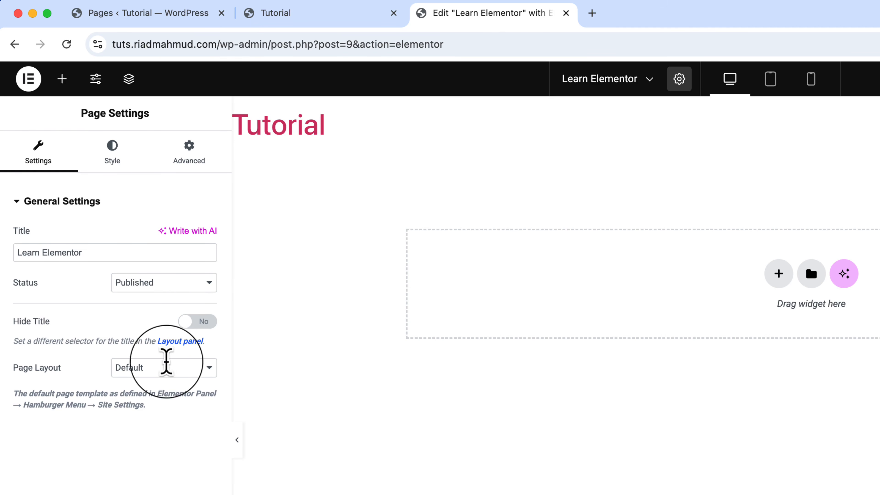
click(165, 368)
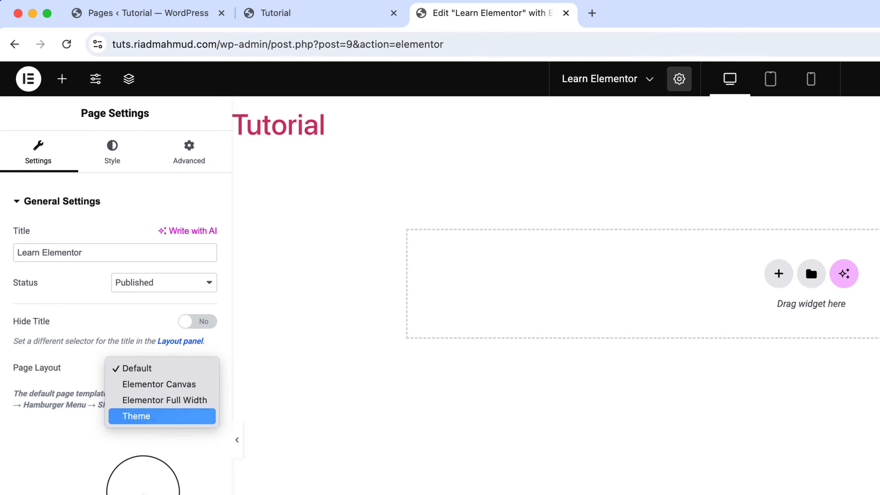
click(140, 494)
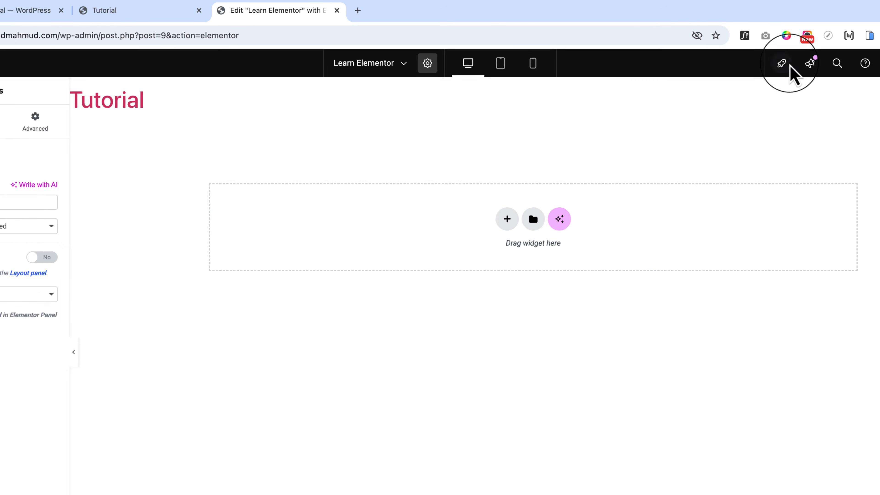
Preview the page at tablet and mobile sizes and return to the desktop view.
click(500, 63)
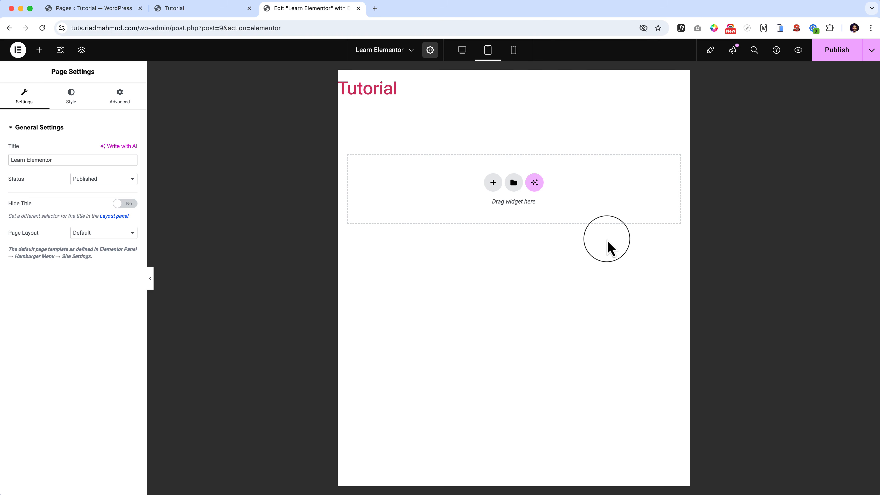
click(513, 53)
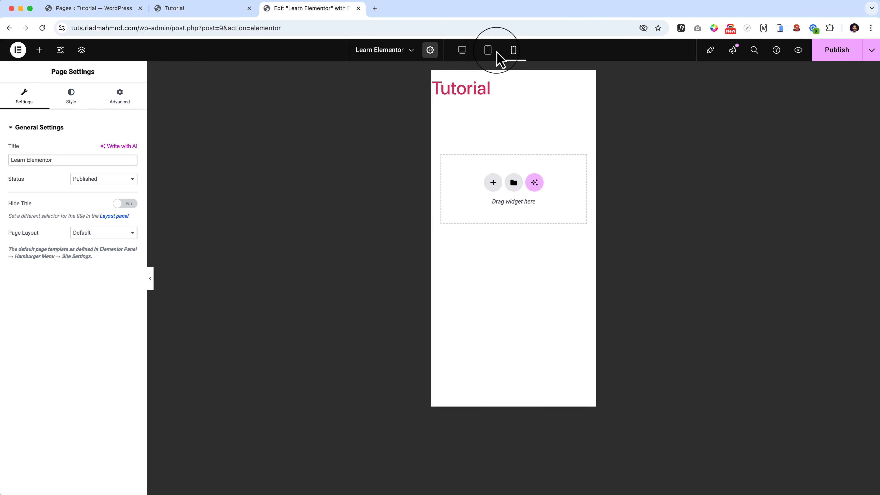
click(463, 52)
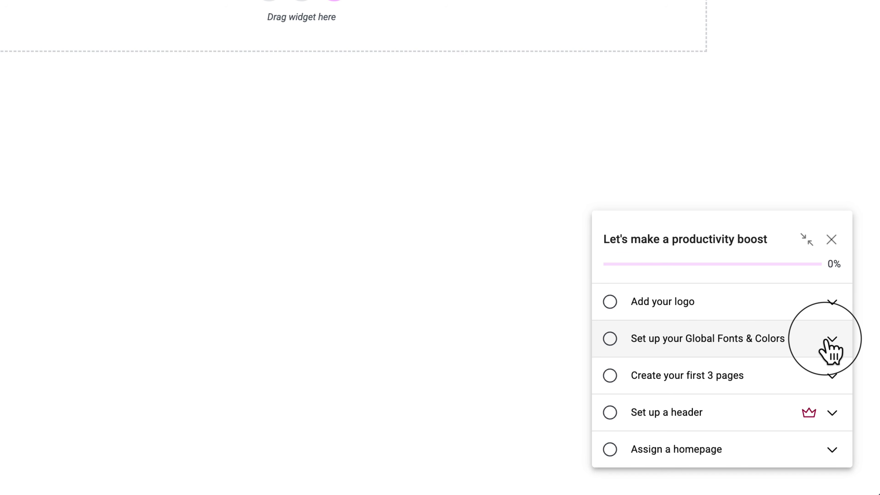
Expand the checklist's Add your logo and Set up your Global Fonts & Colors tasks to read them, and close the checklist.
click(832, 307)
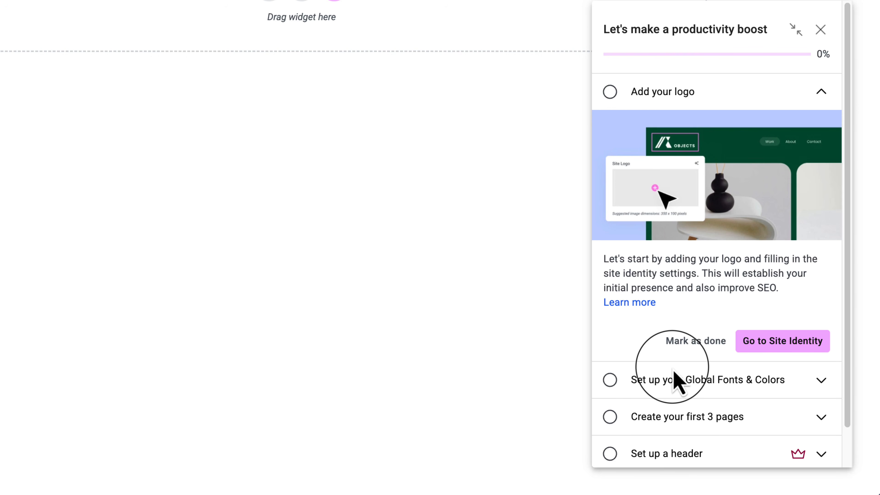
click(709, 379)
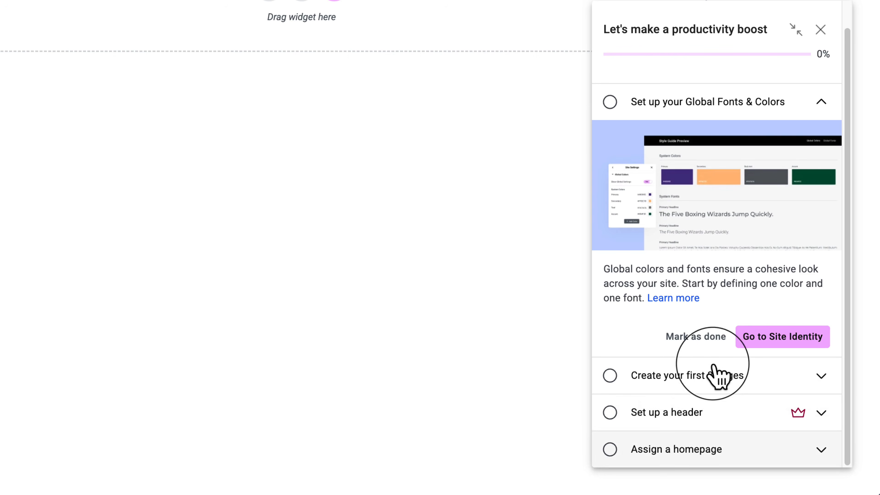
click(820, 29)
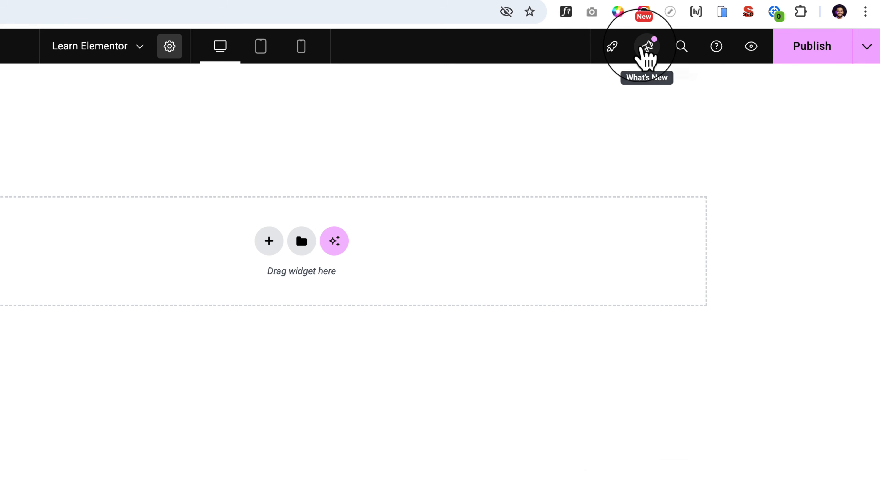
Open the What's New feed, read through its feature announcements, and close it.
click(641, 48)
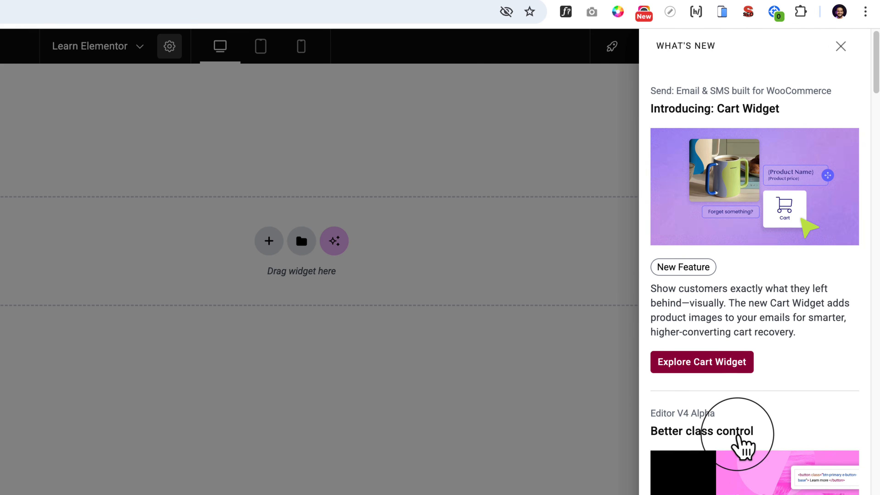
scroll(742, 444, down, 15)
scroll(742, 449, down, 5)
scroll(742, 447, up, 15)
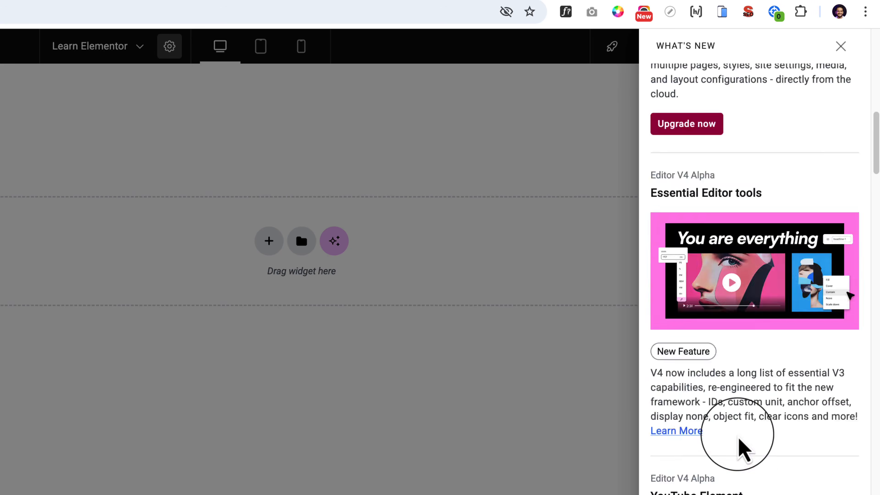
click(841, 46)
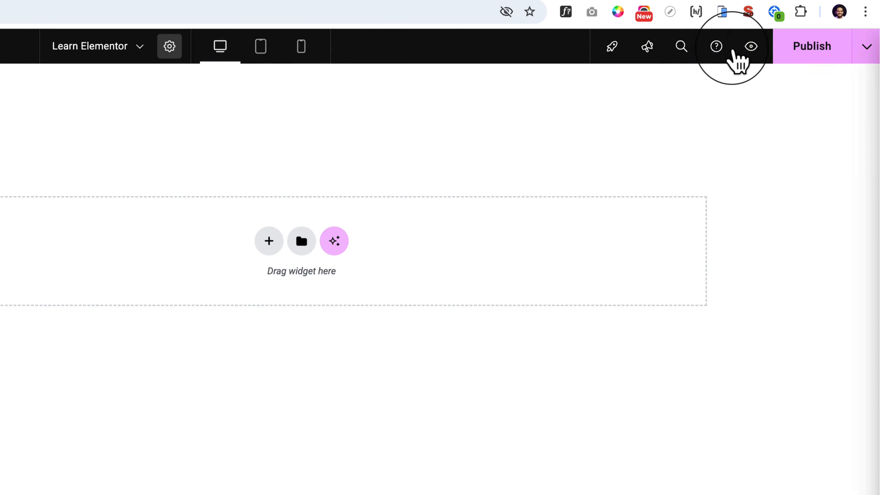
Search the Finder for "post", browse the suggested create actions, clear the search and close the Finder.
click(681, 46)
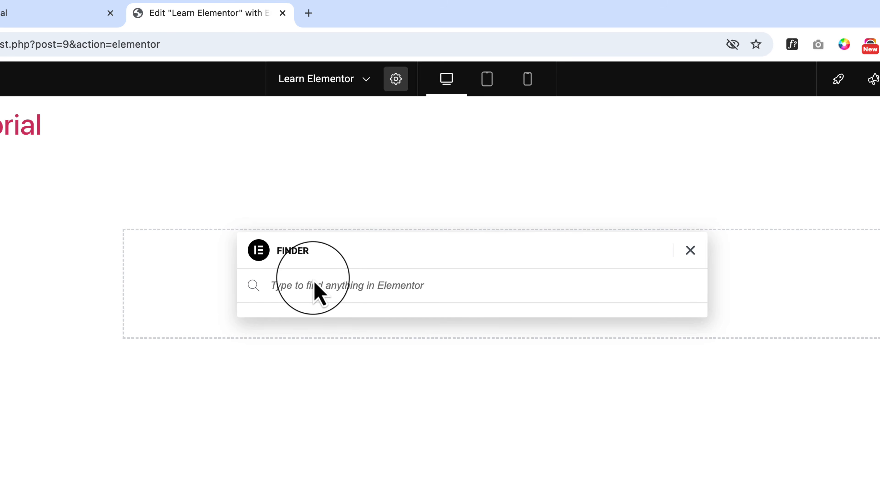
text(post)
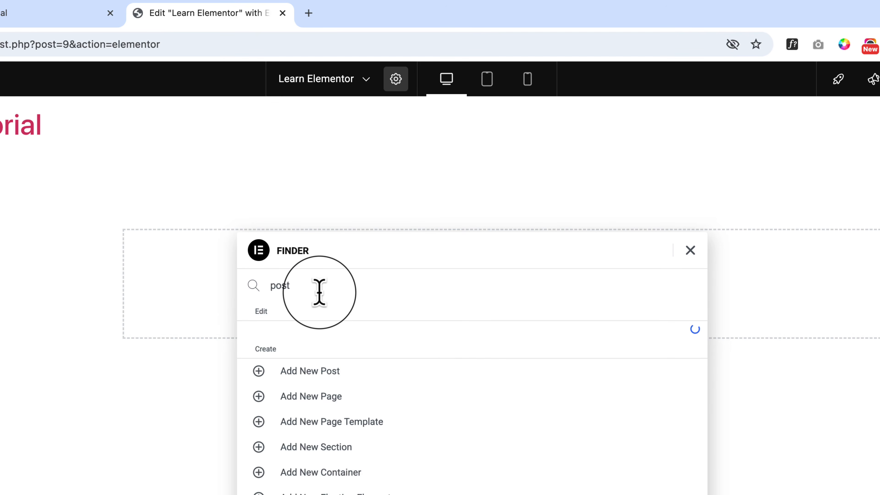
key(Down)
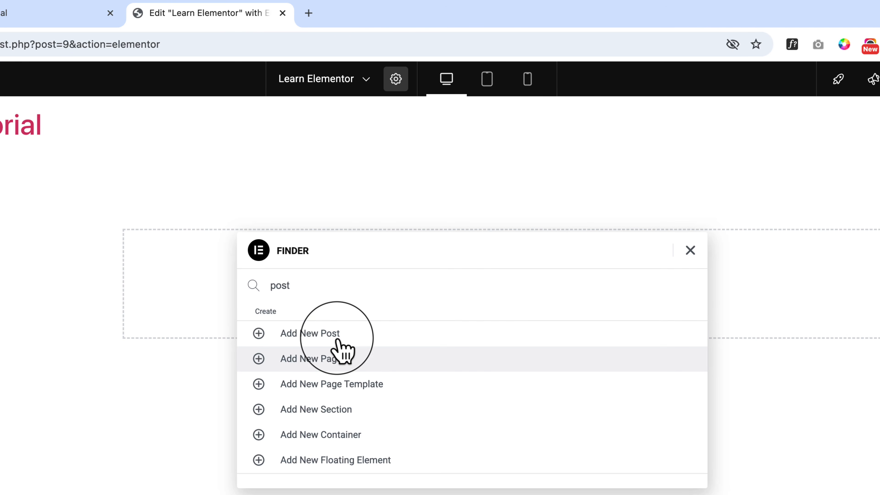
key(Down)
key(Down)
key(Down)
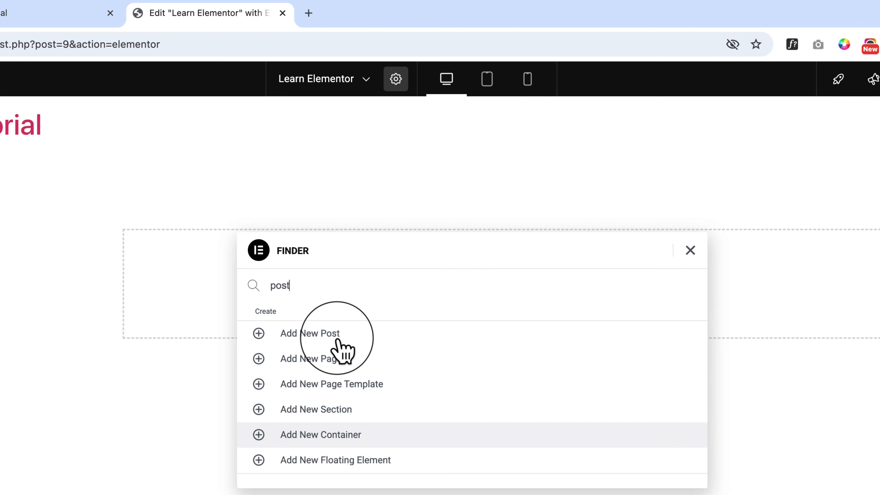
key(Down)
key(Up)
key(Up)
key(Up)
key(Up)
key(Up)
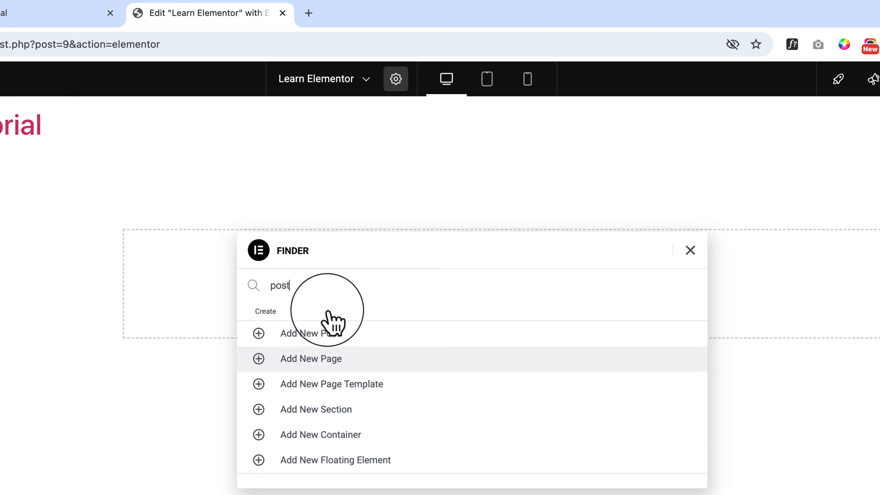
drag(319, 287, 269, 293)
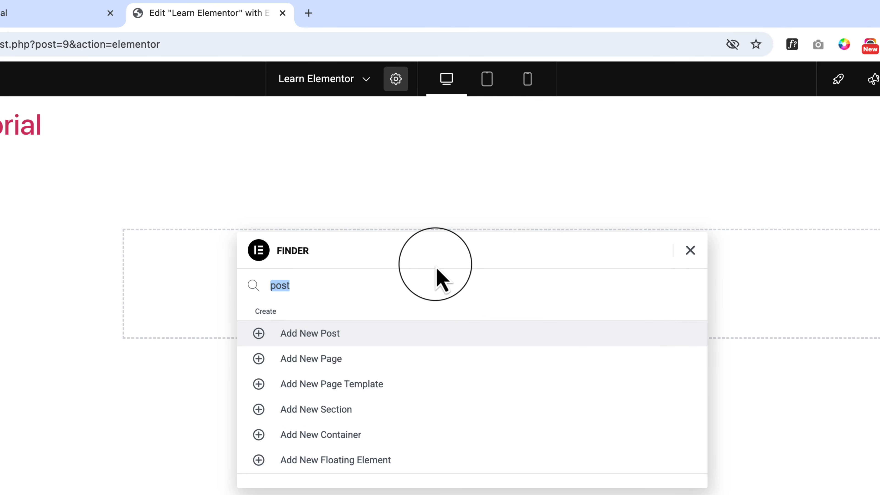
key(BackSpace)
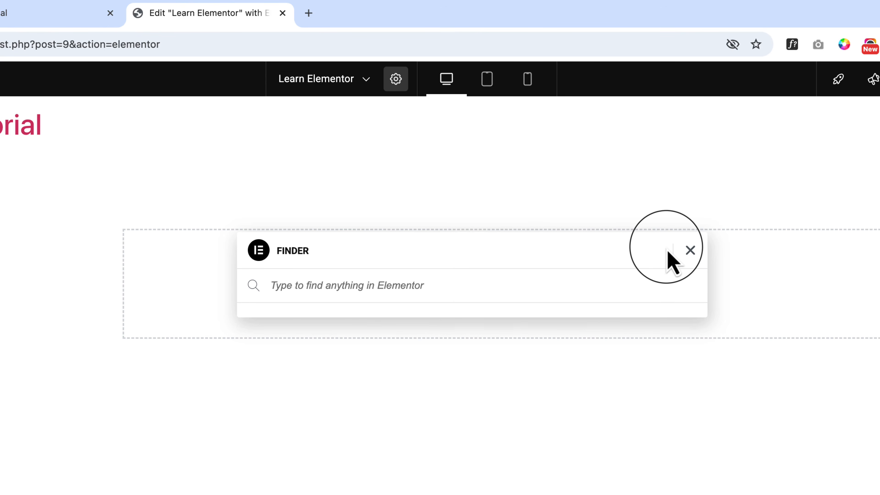
click(691, 250)
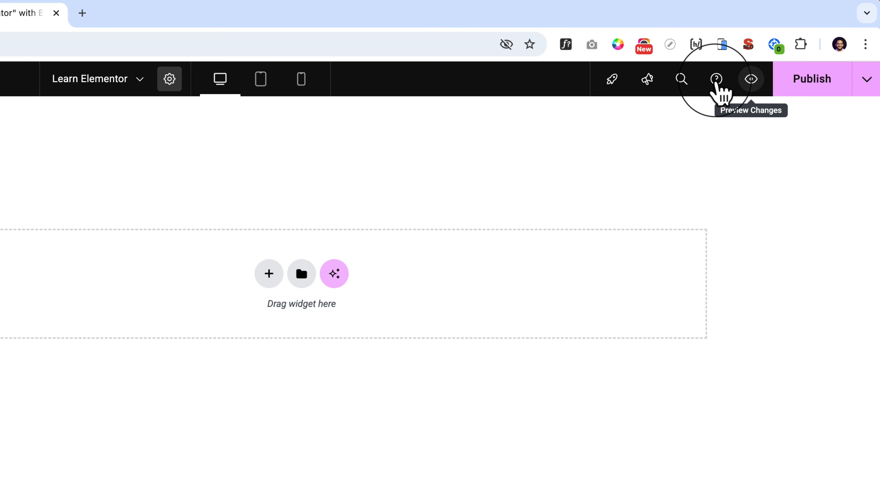
Check the additional publish options and view the Flexbox and Grid layout choices for a new container without adding one.
click(862, 82)
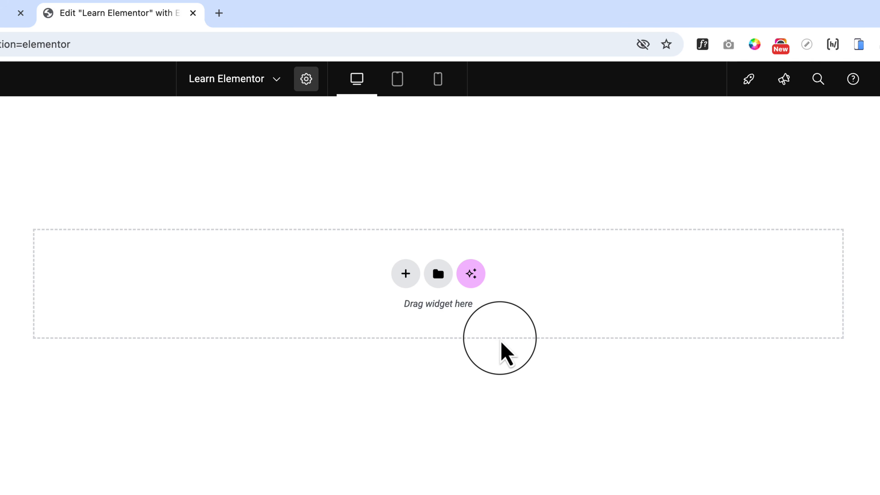
click(406, 273)
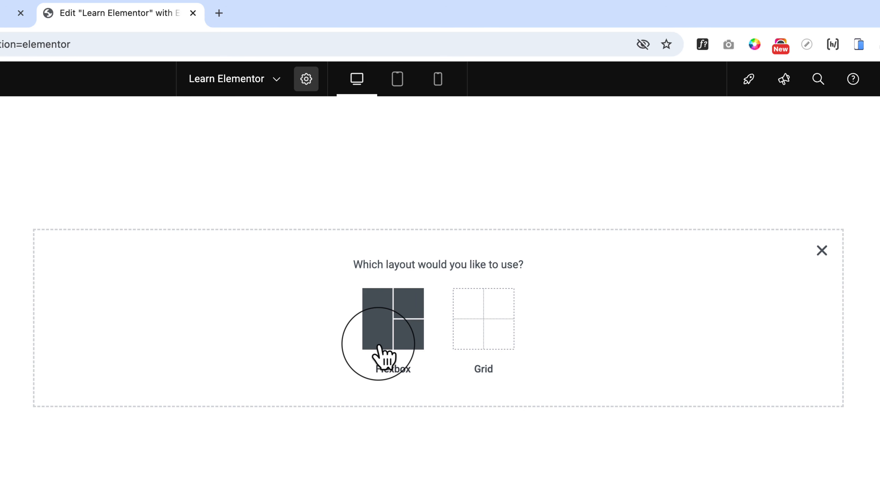
click(822, 251)
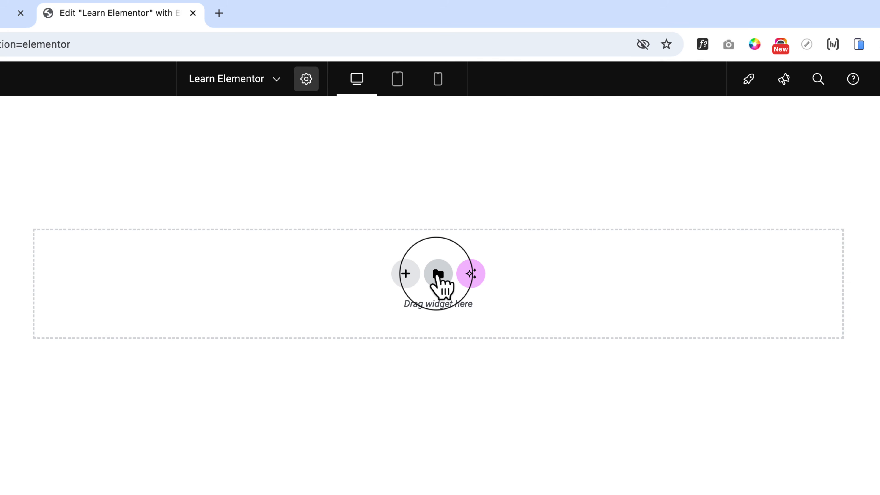
Browse the ready-made blocks in the template library and close it without inserting anything.
click(438, 274)
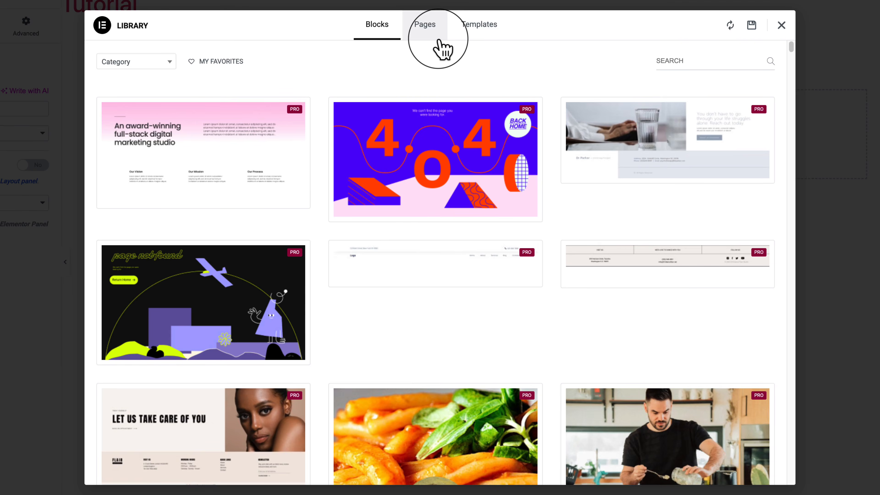
click(781, 25)
click(536, 128)
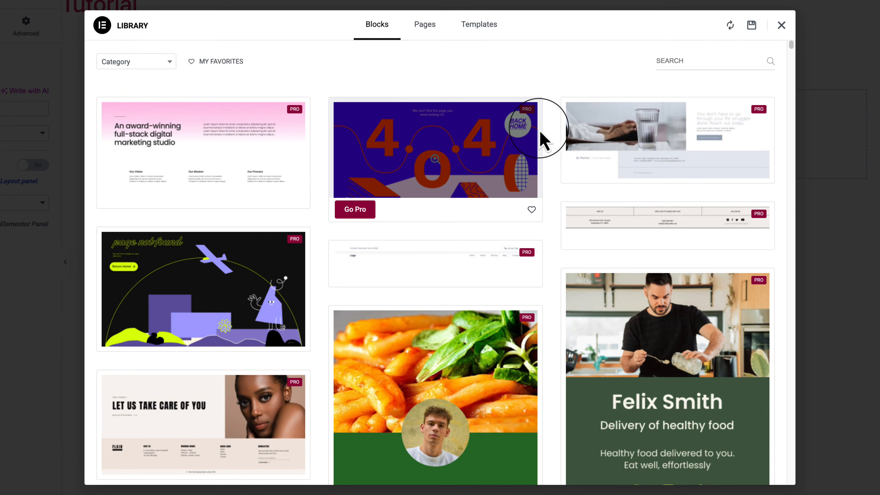
scroll(542, 139, down, 15)
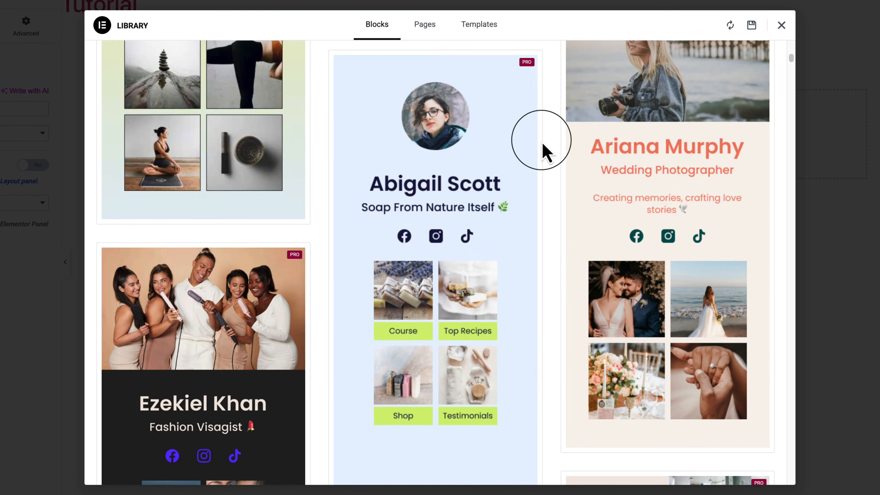
scroll(582, 327, down, 10)
scroll(582, 327, down, 15)
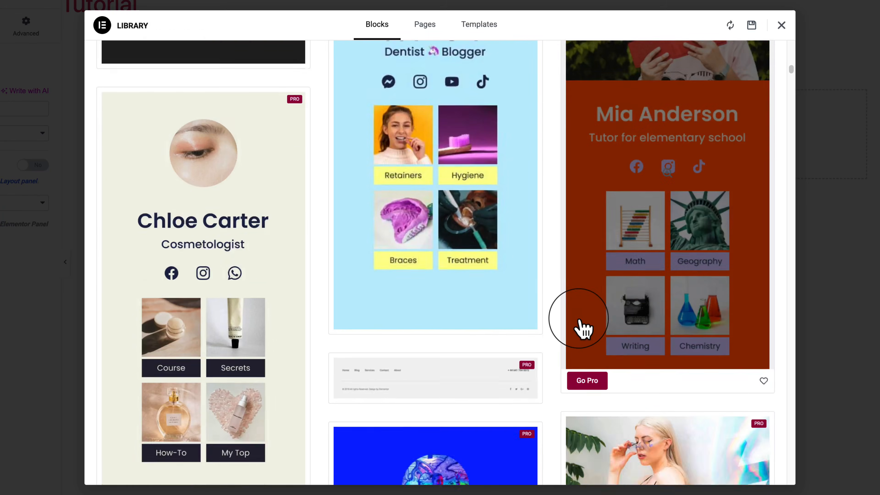
scroll(582, 327, down, 15)
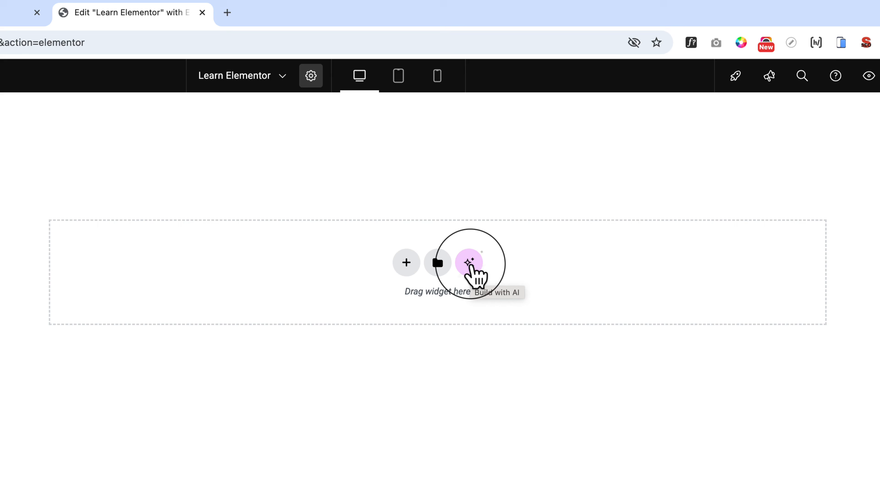
View the Build with AI dialog and dismiss it without connecting to Elementor AI.
click(470, 264)
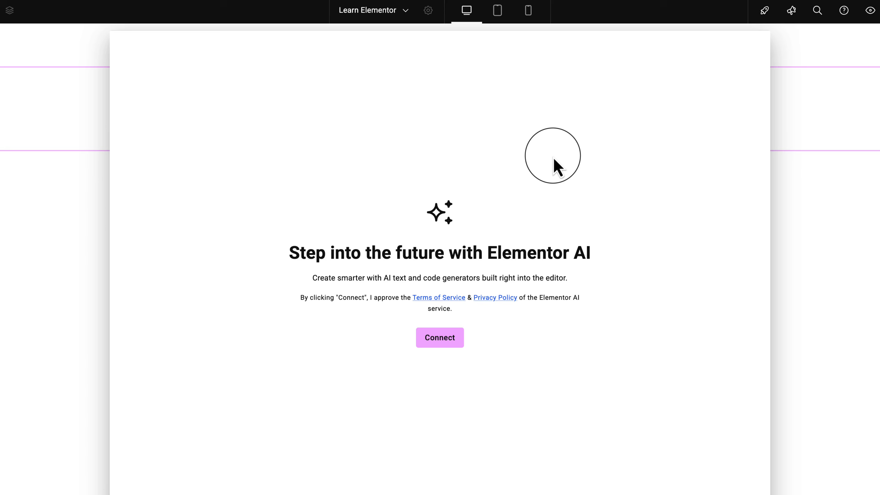
click(81, 212)
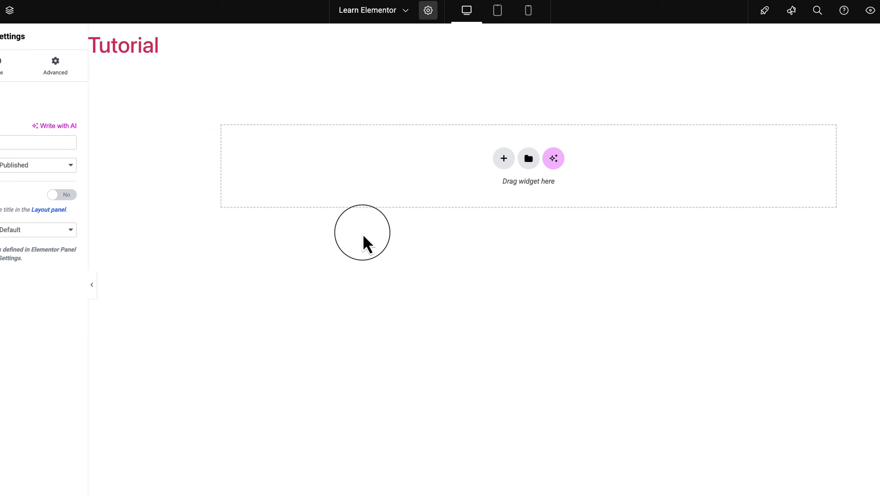
Switch to the WordPress dashboard, open Elementor's Home page and examine its quick actions and recommended add-ons.
click(39, 49)
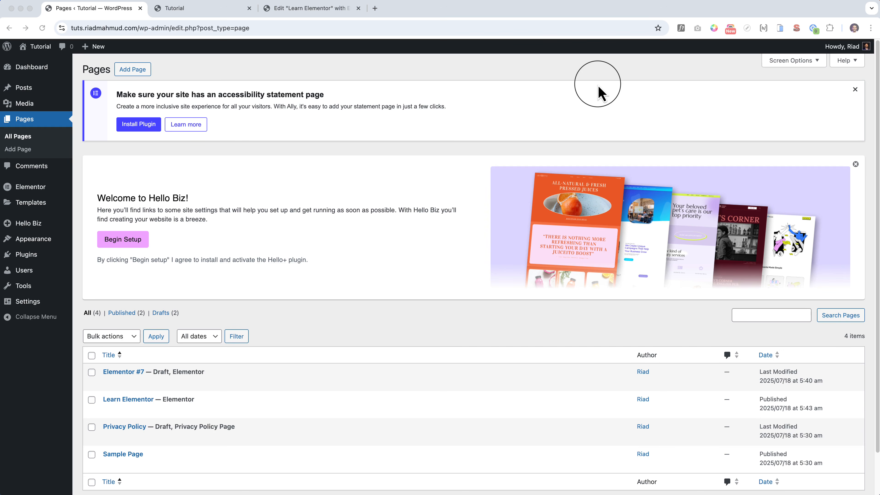
click(79, 196)
mouse_move(51, 199)
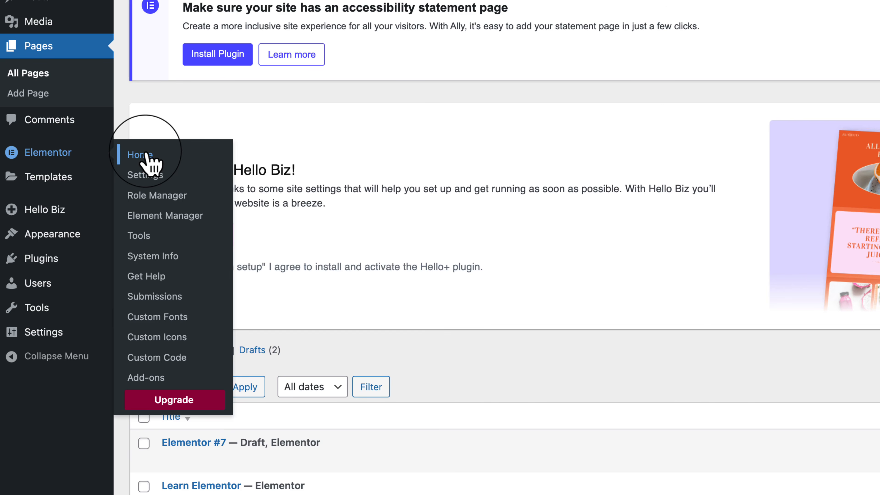
click(140, 155)
scroll(92, 186, down, 3)
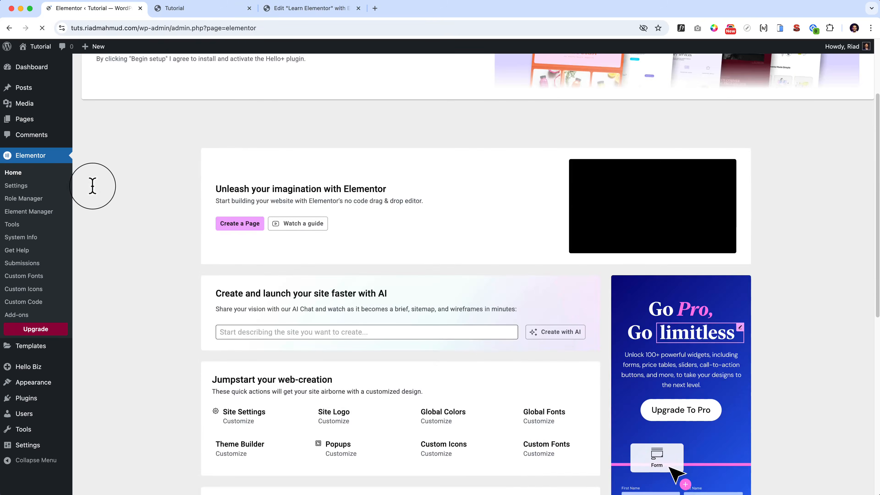
scroll(94, 189, down, 3)
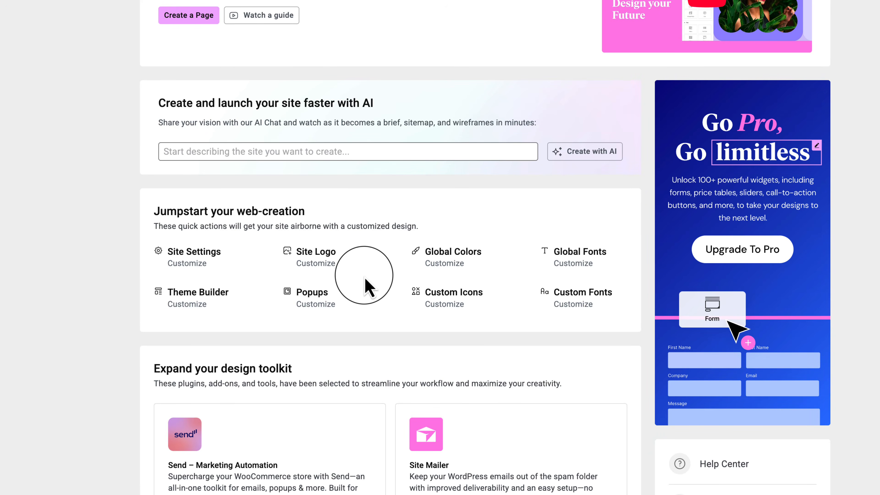
scroll(368, 287, down, 10)
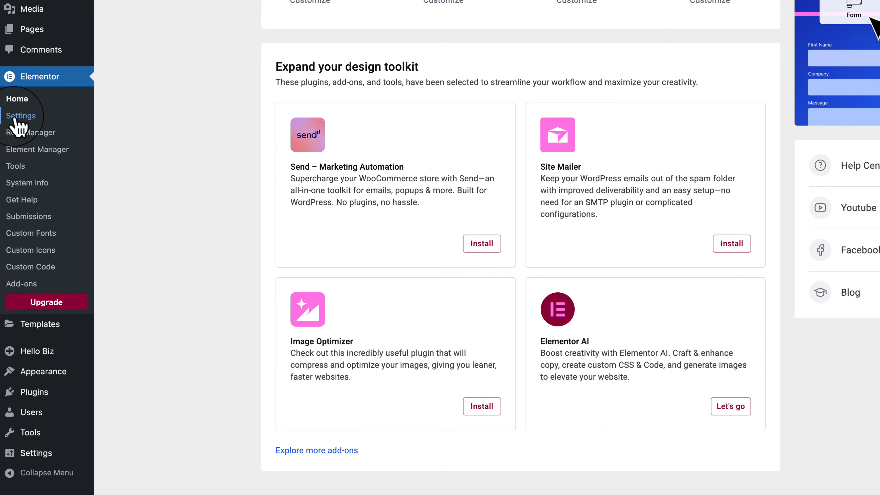
Open Elementor's general settings, try disabling the Posts post type, and enable it again.
click(15, 119)
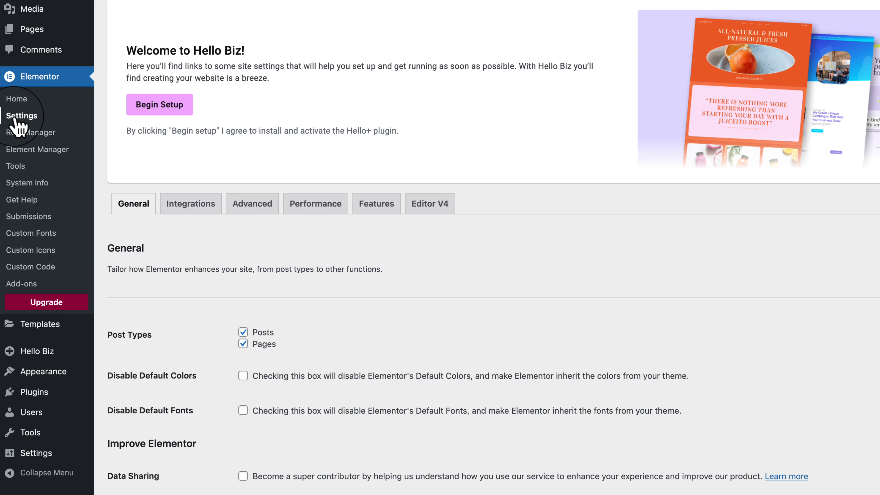
scroll(98, 157, down, 2)
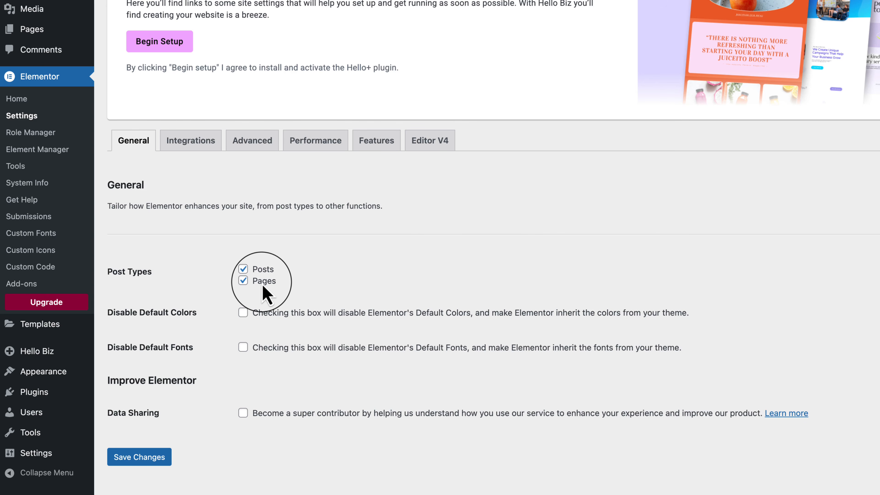
click(266, 275)
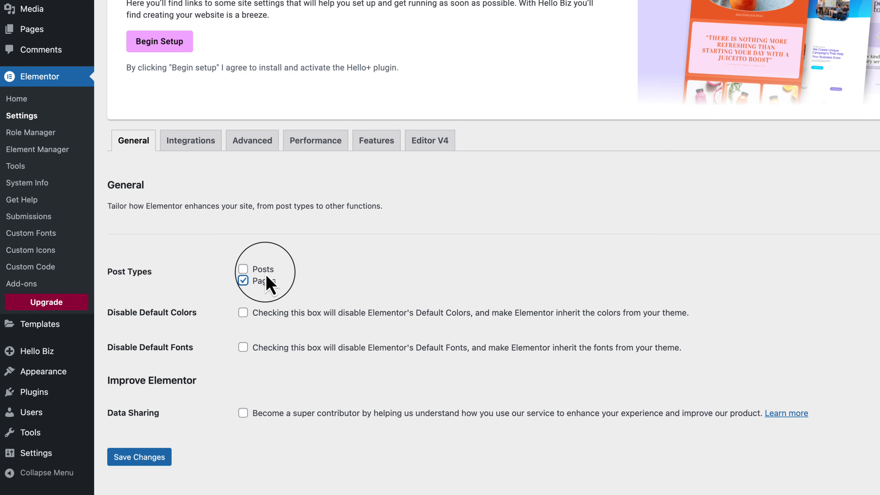
click(266, 274)
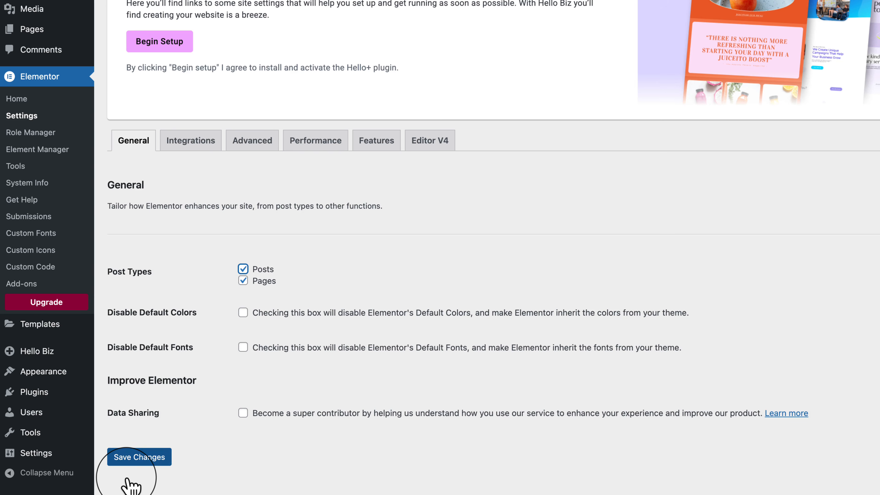
Examine the Integrations settings for the Google Maps Embed API key, glance at the Advanced settings, and return to Integrations.
click(191, 139)
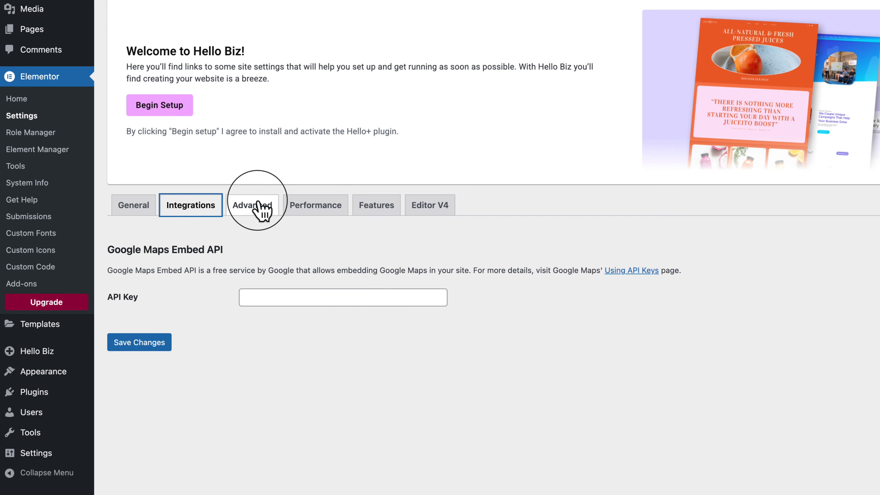
click(260, 208)
click(174, 213)
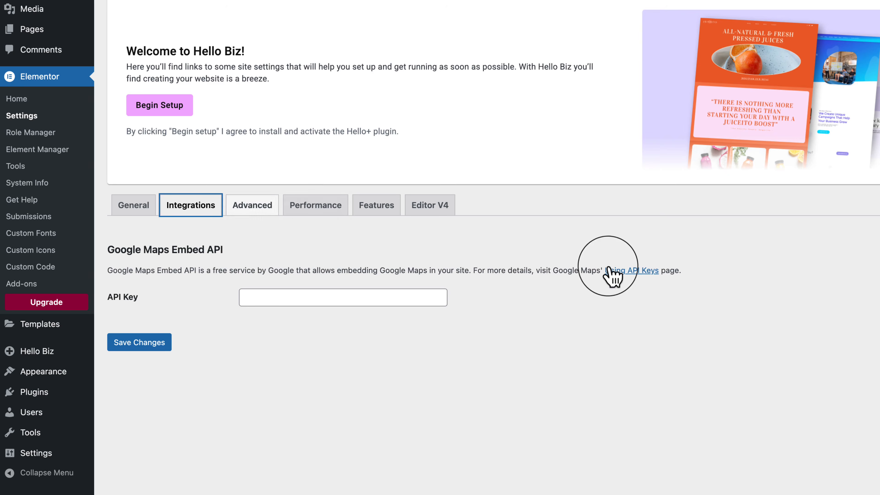
Examine the Advanced settings, checking the choices for Google Fonts and Load Font Awesome 4 Support without changing them.
click(251, 207)
scroll(242, 211, down, 6)
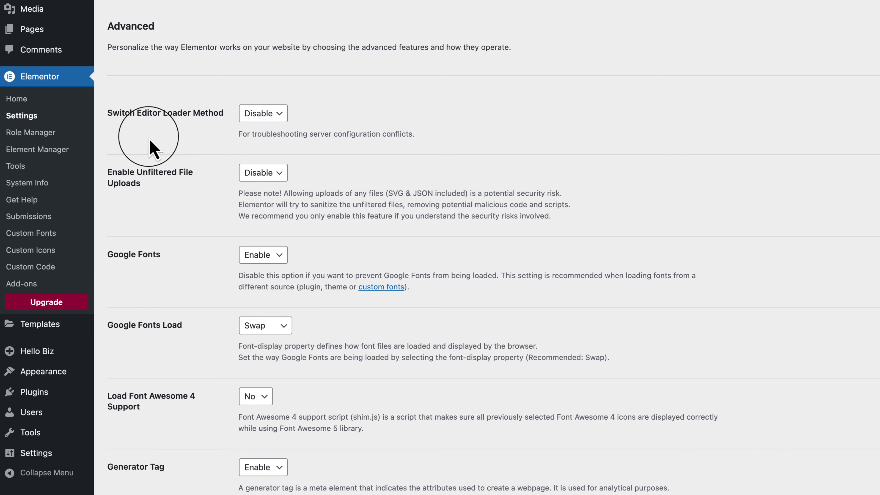
drag(105, 255, 163, 259)
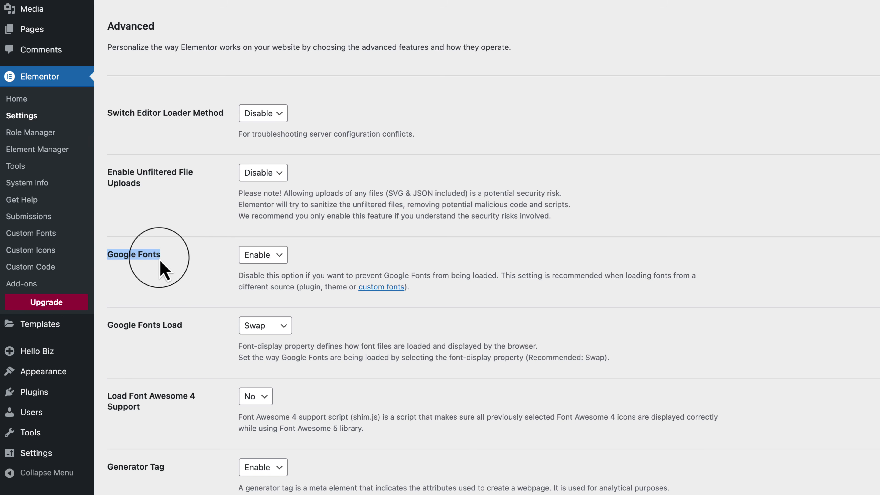
click(262, 255)
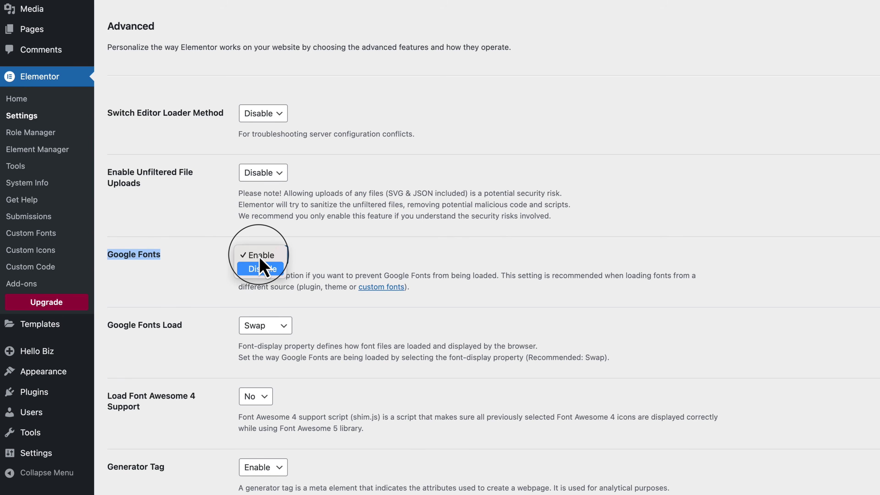
click(211, 243)
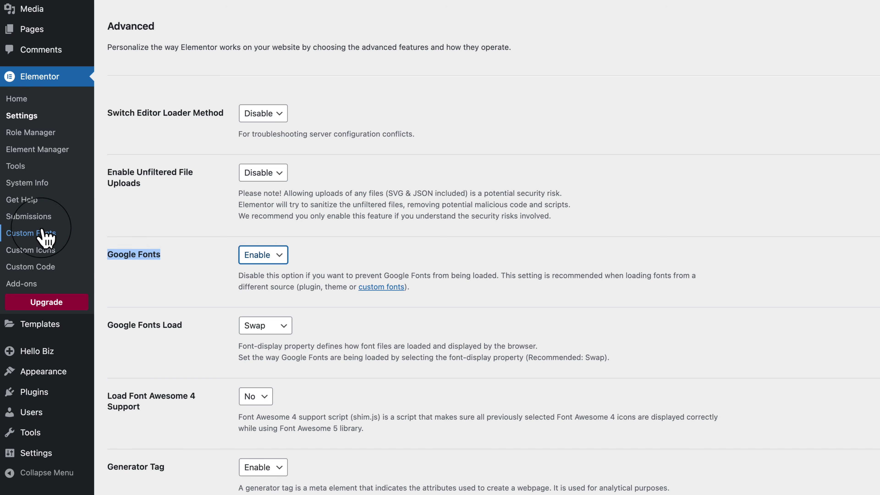
scroll(41, 238, down, 3)
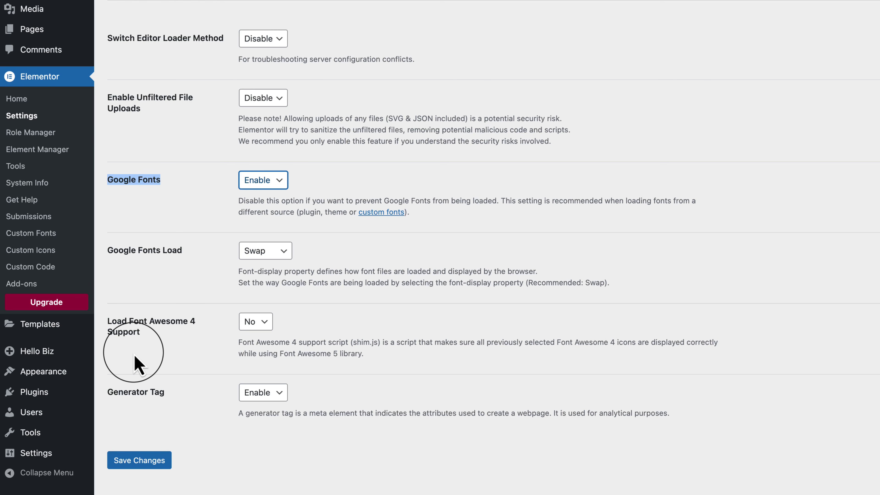
click(251, 323)
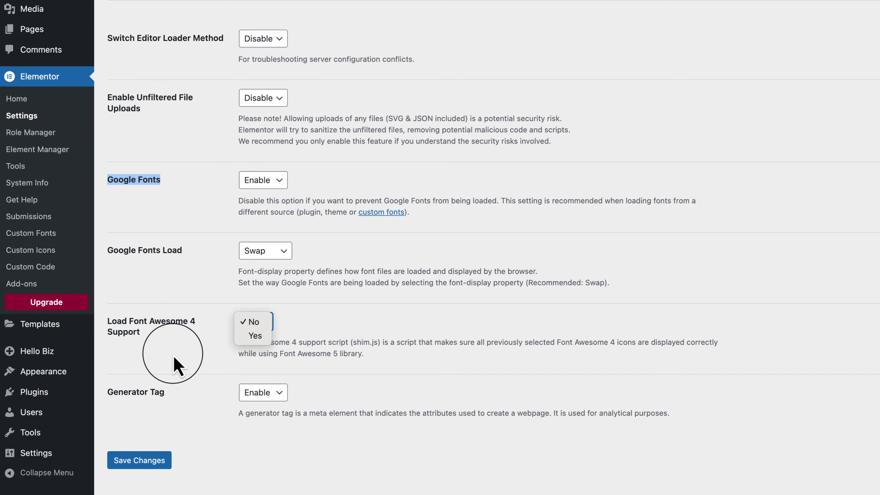
click(178, 366)
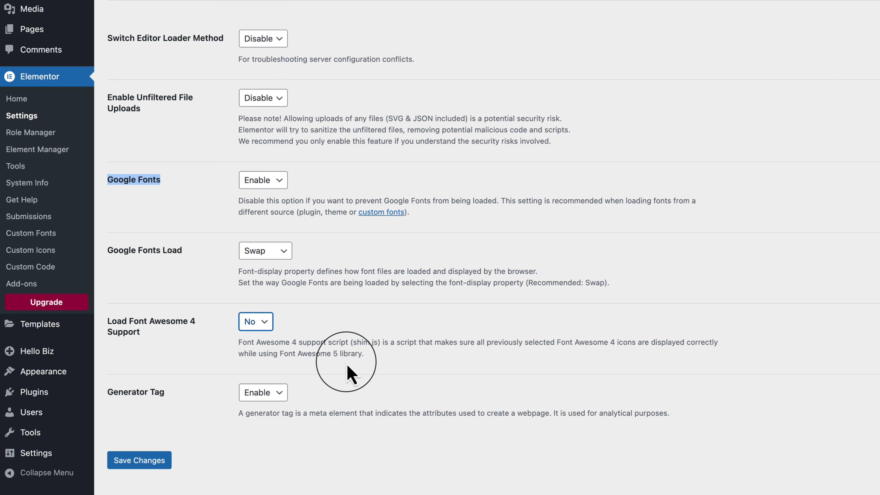
scroll(348, 361, up, 8)
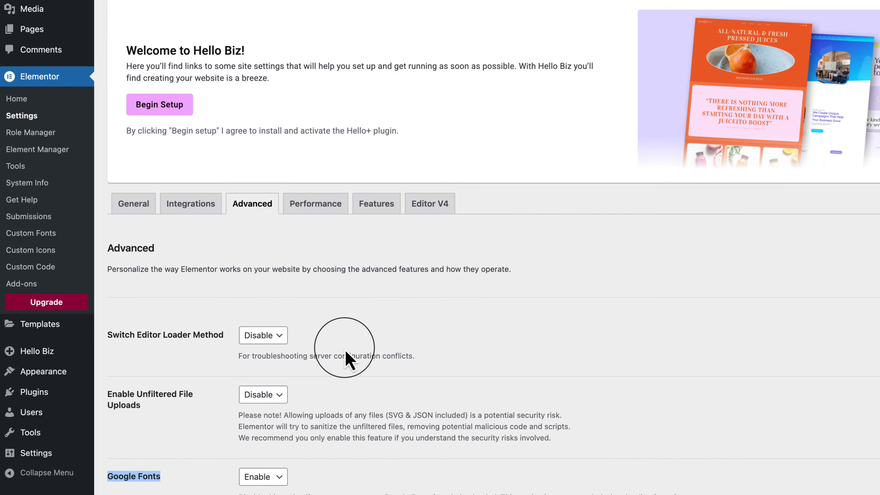
Examine the Performance settings, including the CSS Print Method choices, image loading and element cache options.
scroll(329, 242, down, 4)
click(314, 66)
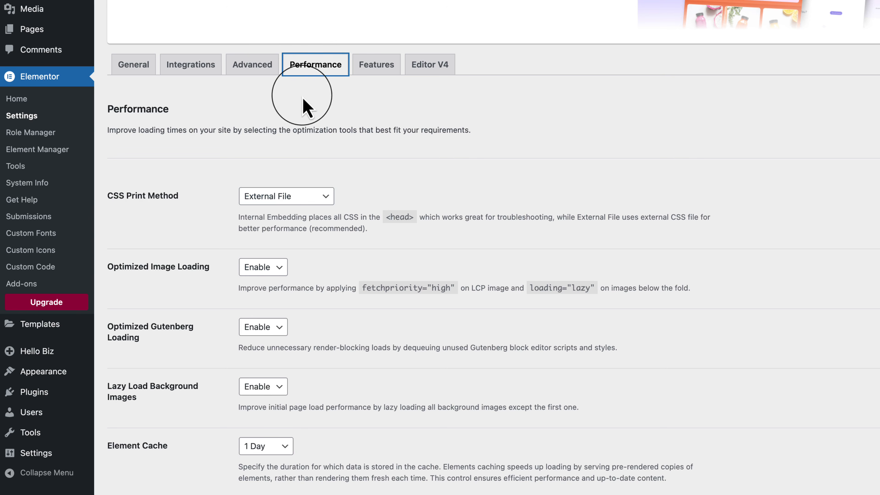
click(287, 197)
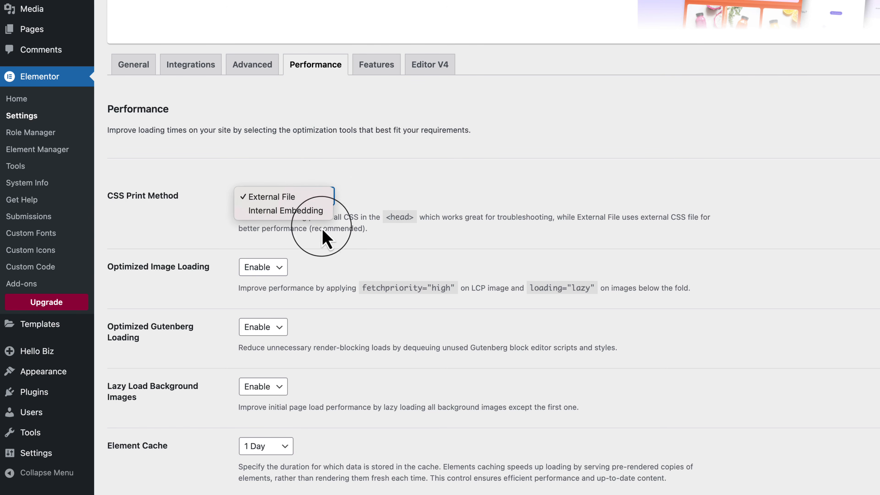
click(345, 250)
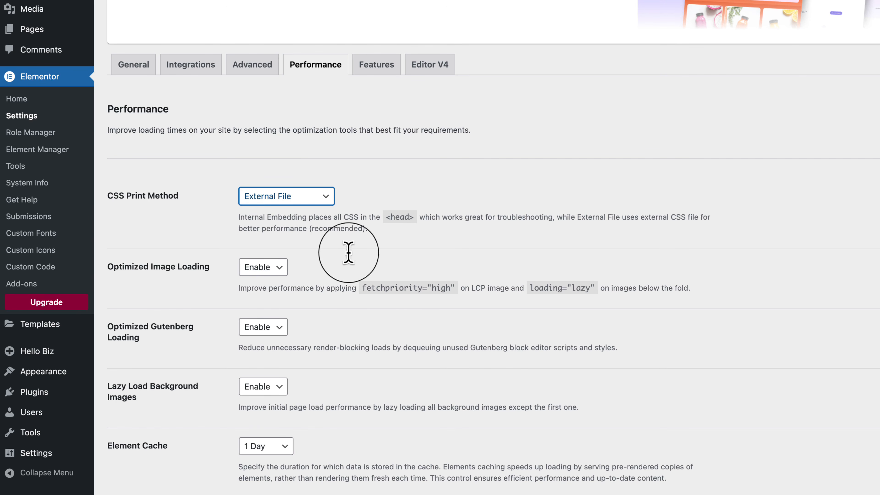
scroll(409, 367, down, 2)
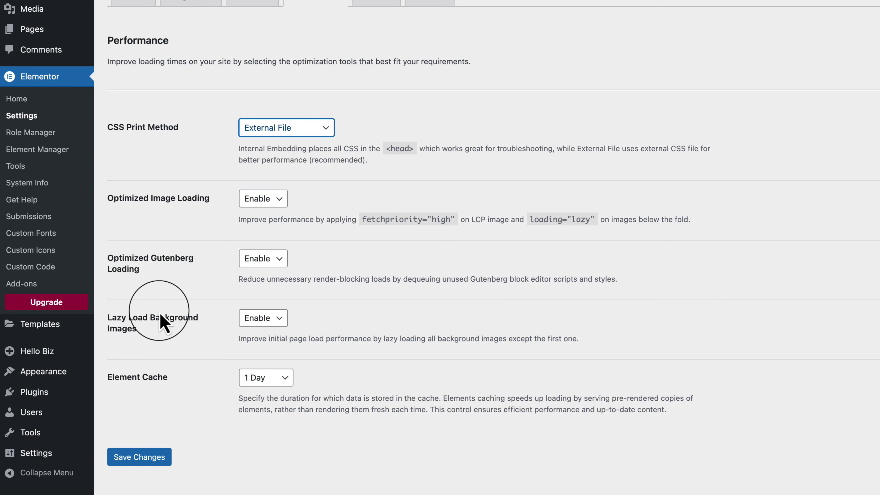
Examine the ongoing experiments and stable features in Elementor's Features settings.
scroll(162, 317, up, 1)
click(377, 21)
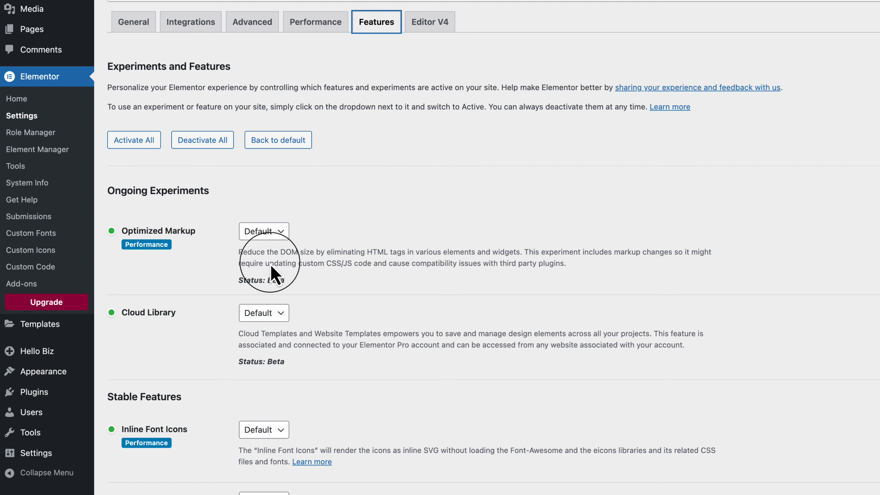
scroll(273, 275, down, 8)
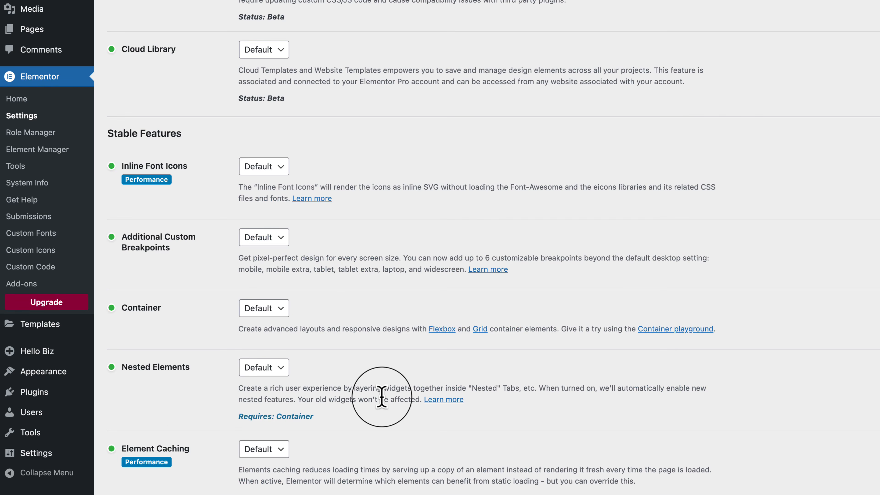
scroll(382, 396, down, 3)
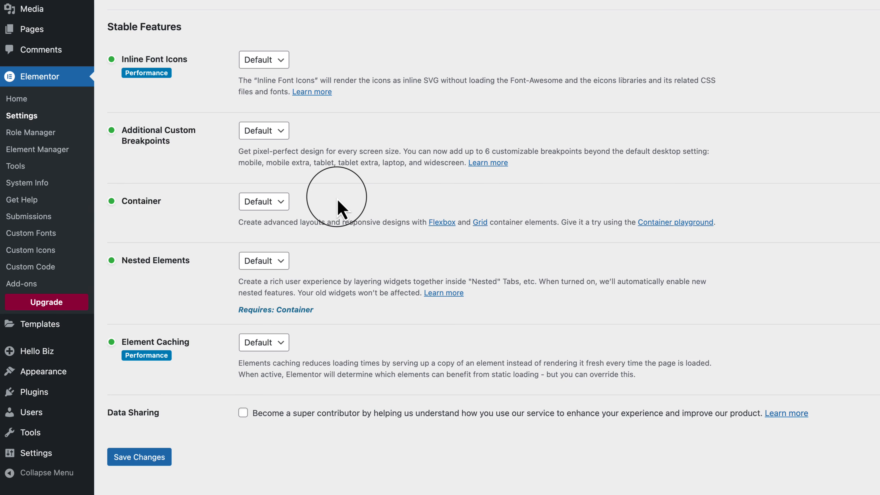
scroll(337, 204, up, 9)
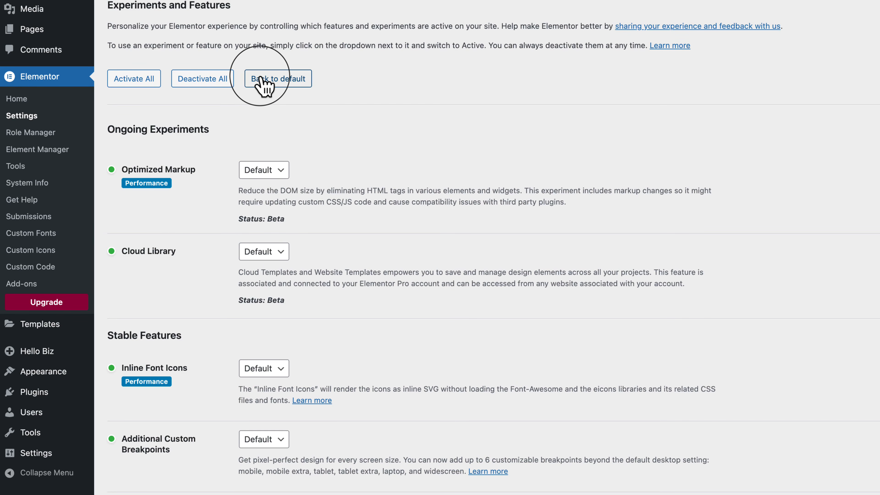
scroll(265, 88, down, 5)
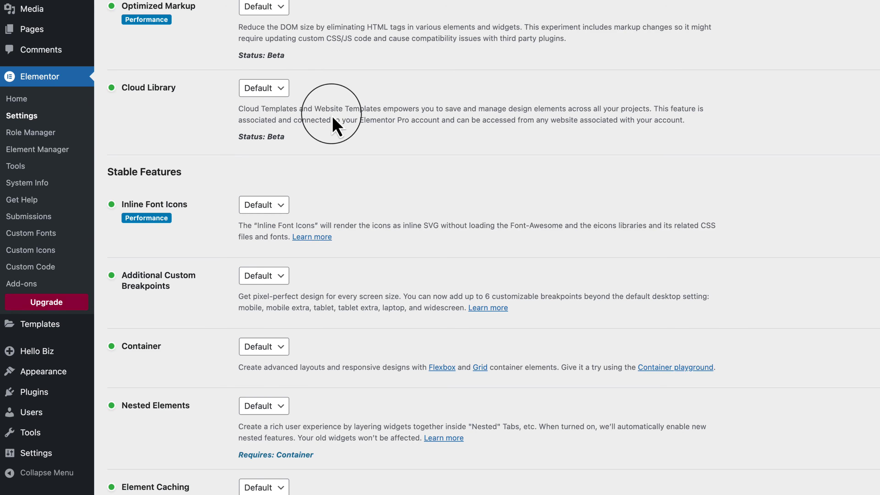
View the Editor V4 settings page and its overview of the alpha version.
scroll(381, 146, up, 10)
click(423, 163)
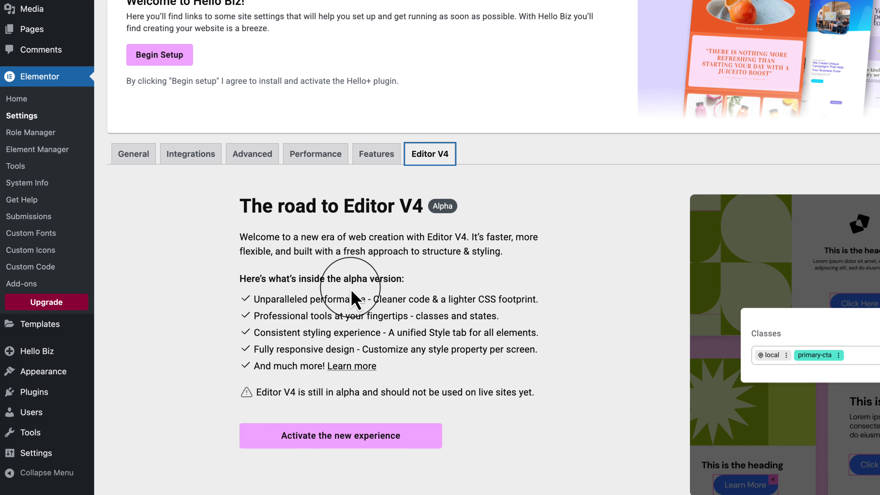
scroll(568, 182, down, 2)
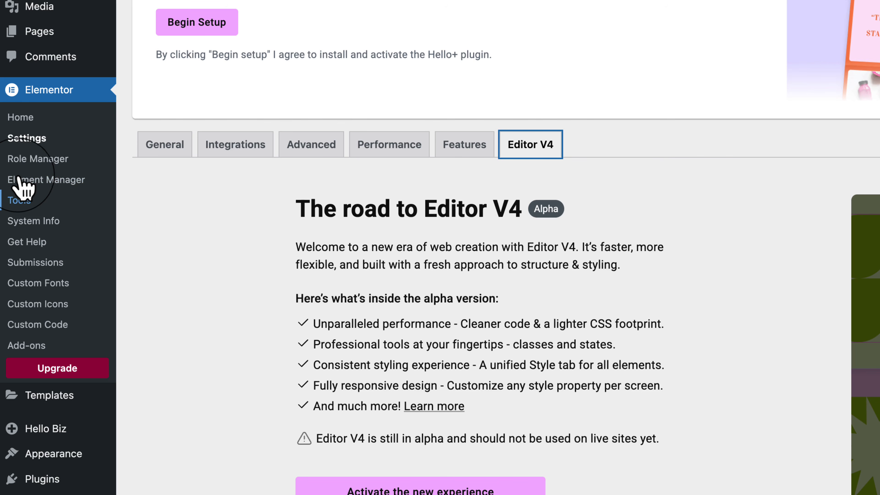
Open Elementor's Tools page and clear the Elementor cache files and data.
click(19, 200)
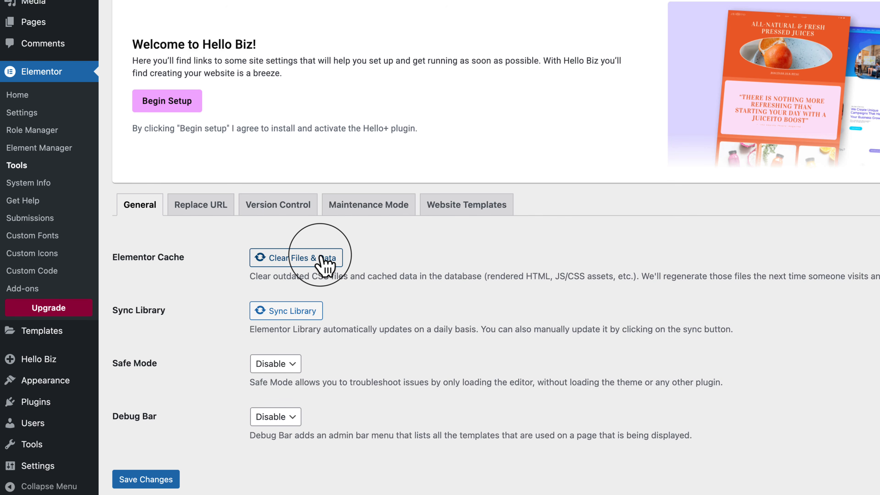
drag(263, 275, 454, 277)
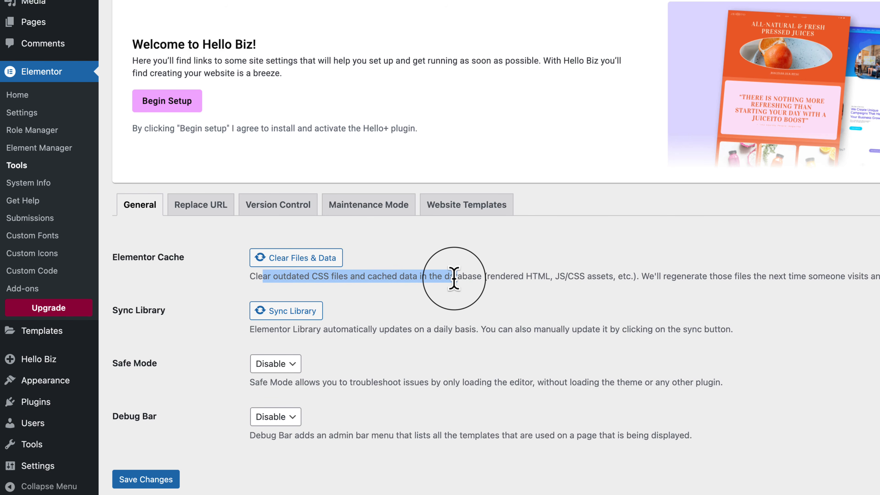
drag(453, 277, 457, 277)
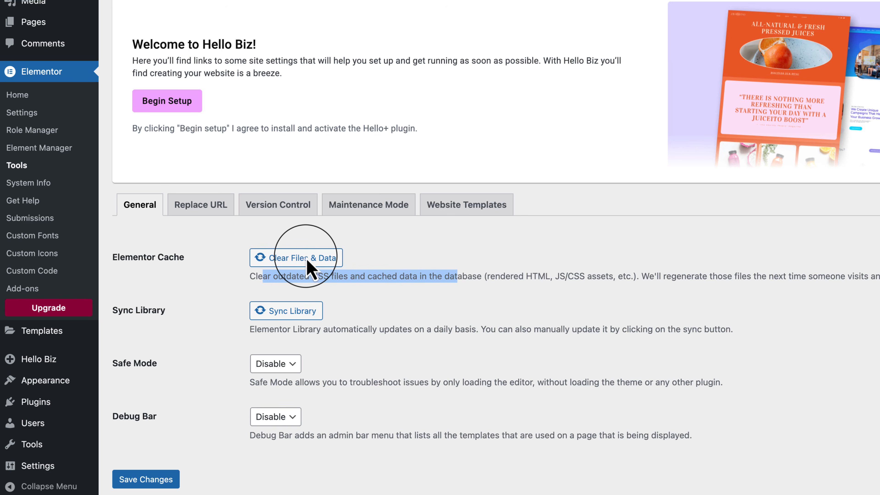
click(307, 258)
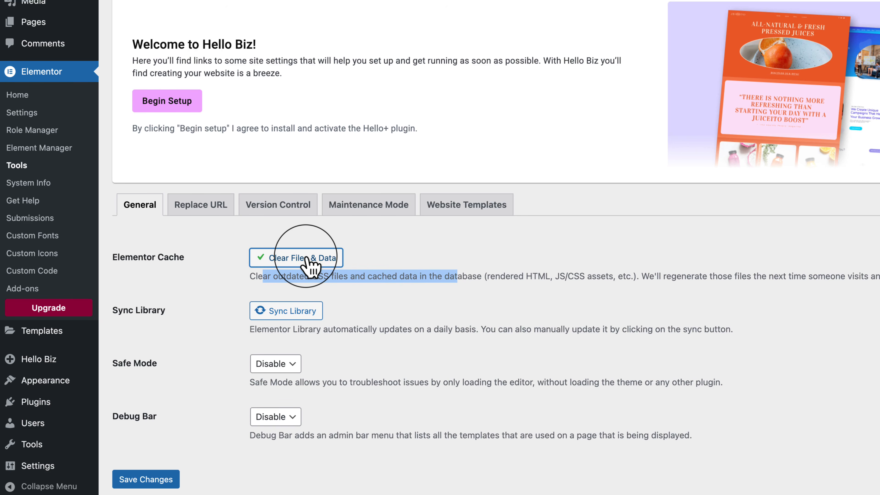
click(431, 304)
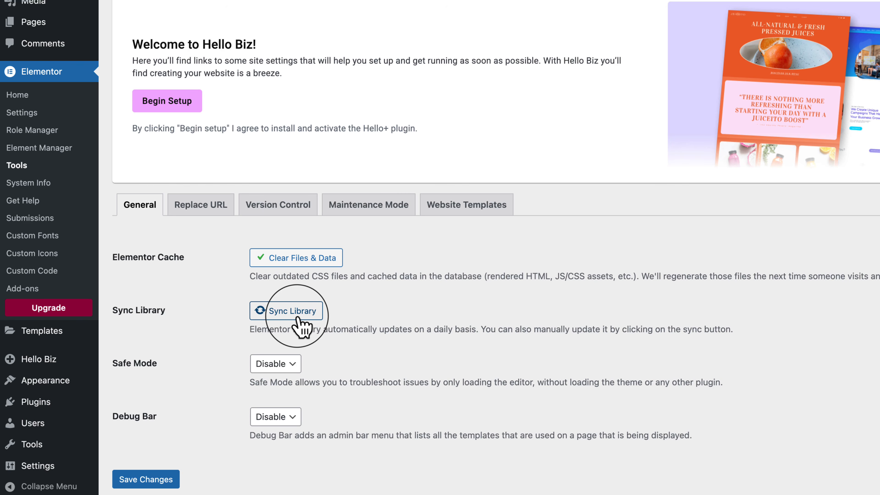
Check the Safe Mode setting and examine the Replace URL fields for updating the site address, leaving both as they are.
click(284, 363)
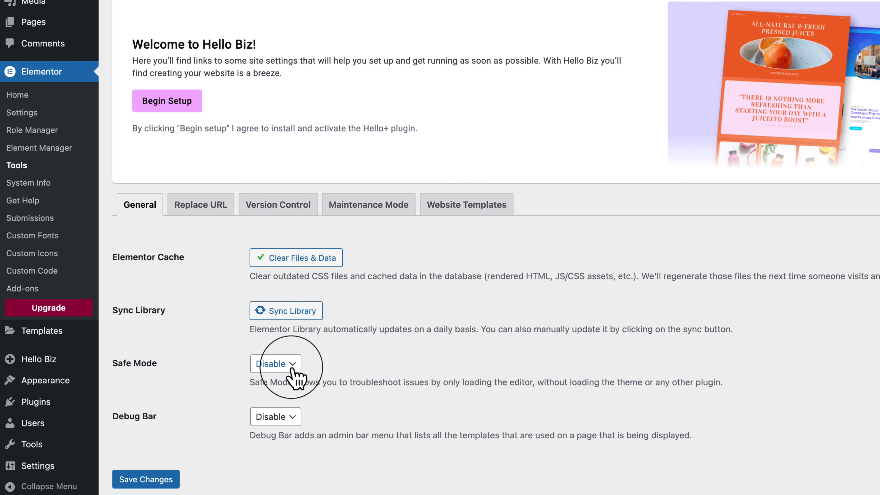
click(468, 381)
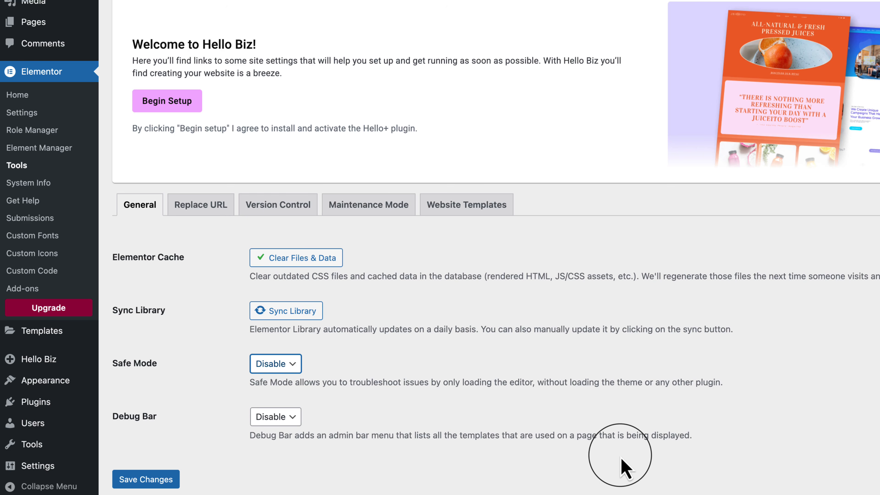
click(207, 204)
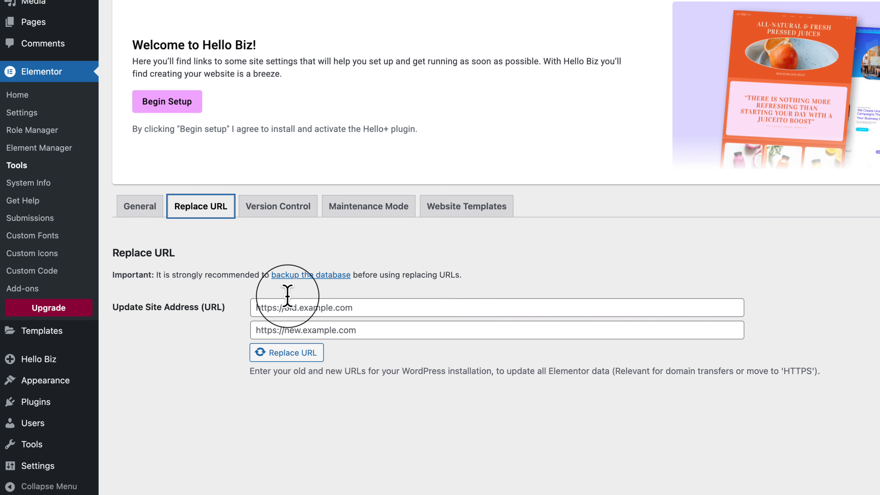
click(313, 305)
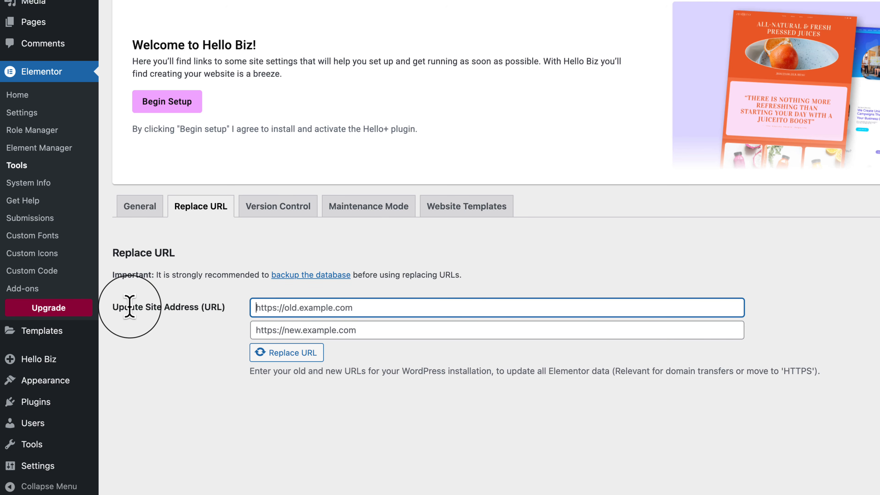
drag(129, 308, 202, 353)
click(202, 353)
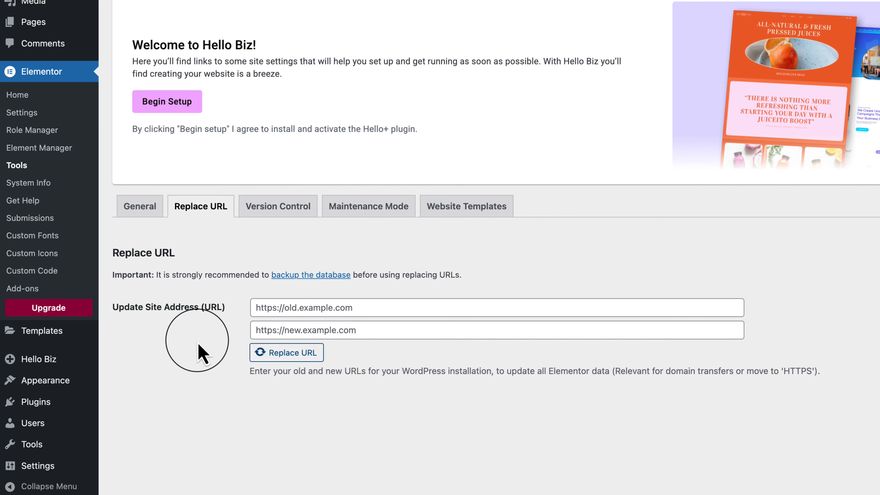
Open Elementor's Version Control tools and try 3.29.0, 3.28.1 and 3.27.3 as the rollback version, without reinstalling.
click(291, 222)
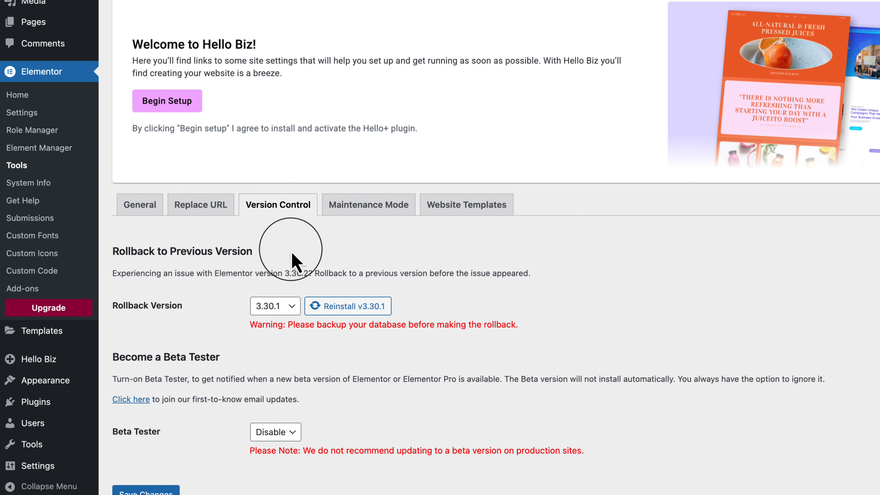
click(277, 305)
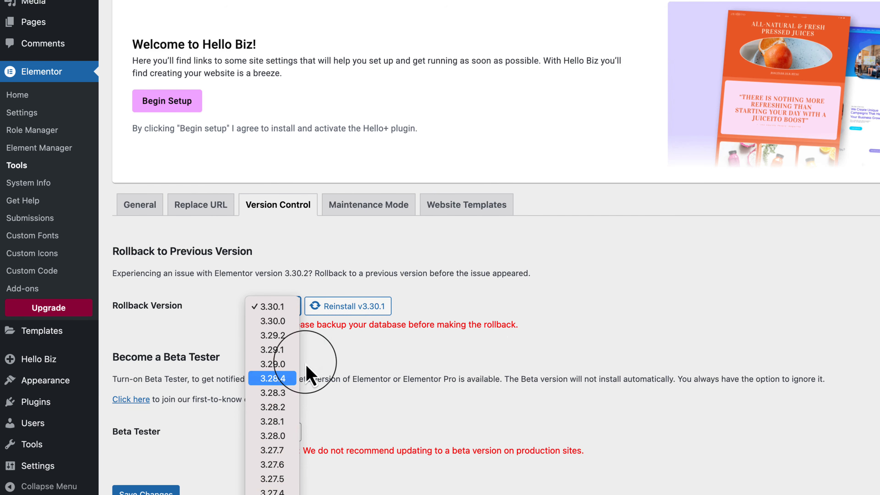
click(281, 364)
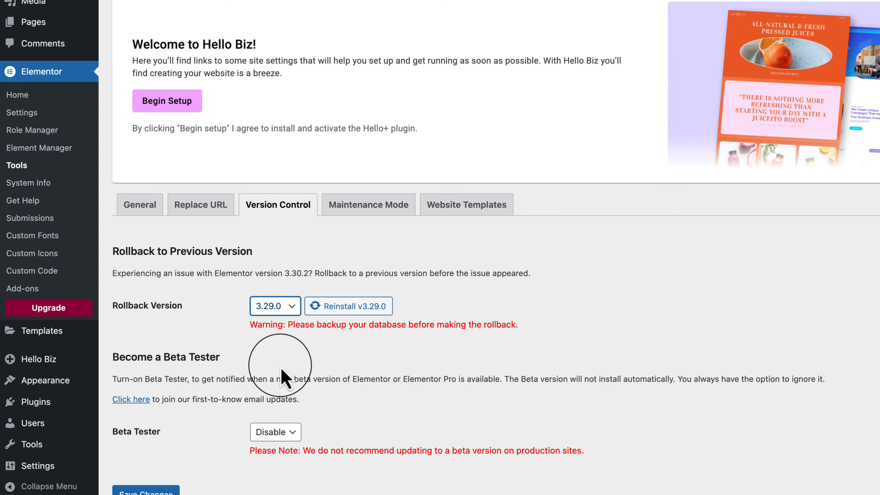
click(281, 309)
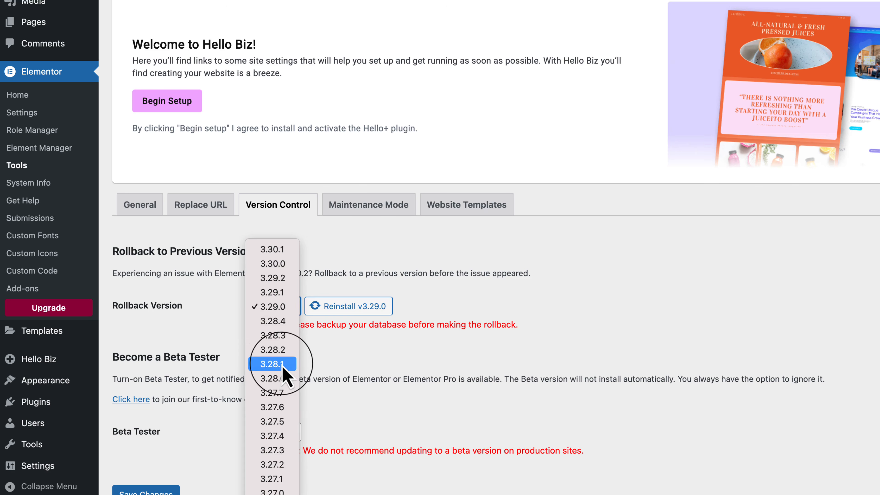
click(291, 361)
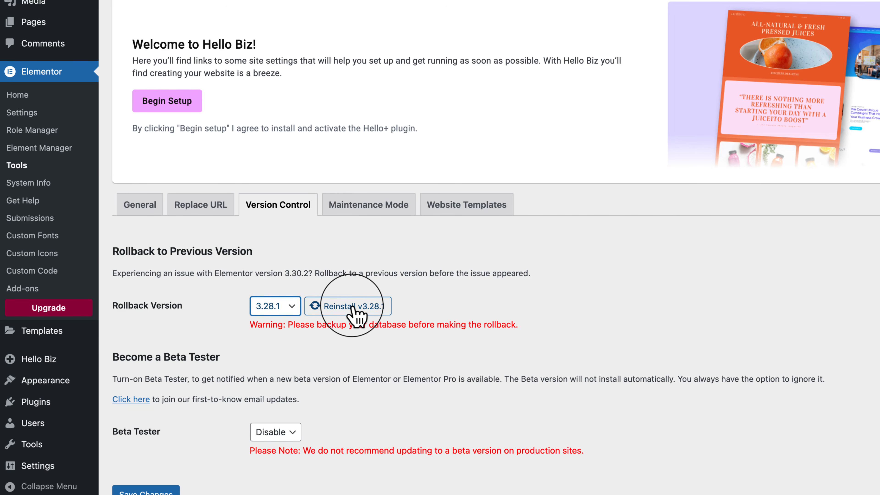
click(276, 306)
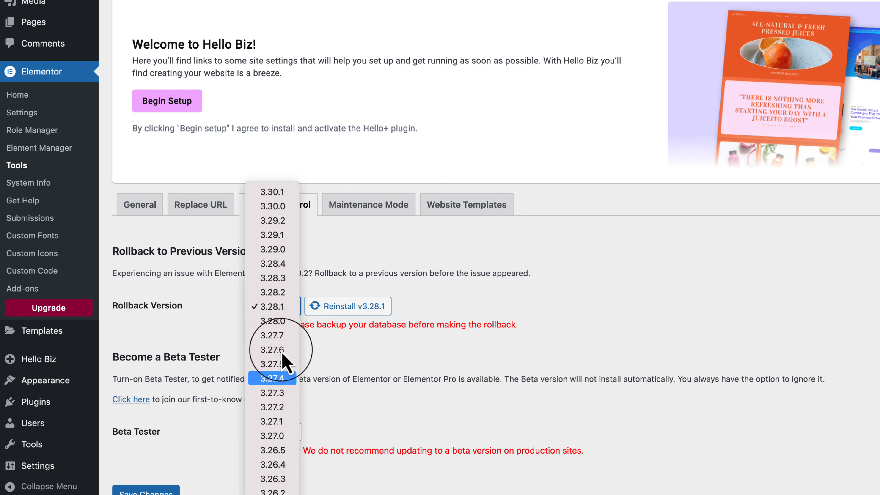
click(277, 393)
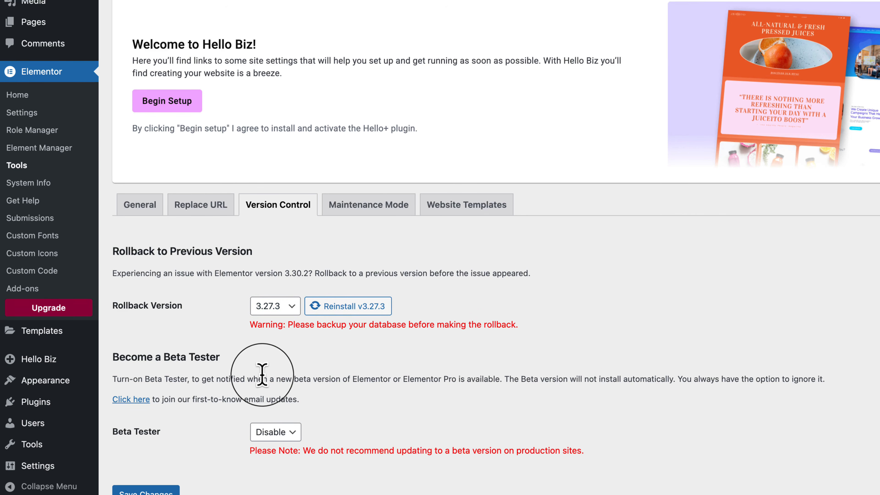
Examine the mode and template choices in Elementor's Maintenance Mode tools, leaving the mode disabled and no template selected.
click(360, 215)
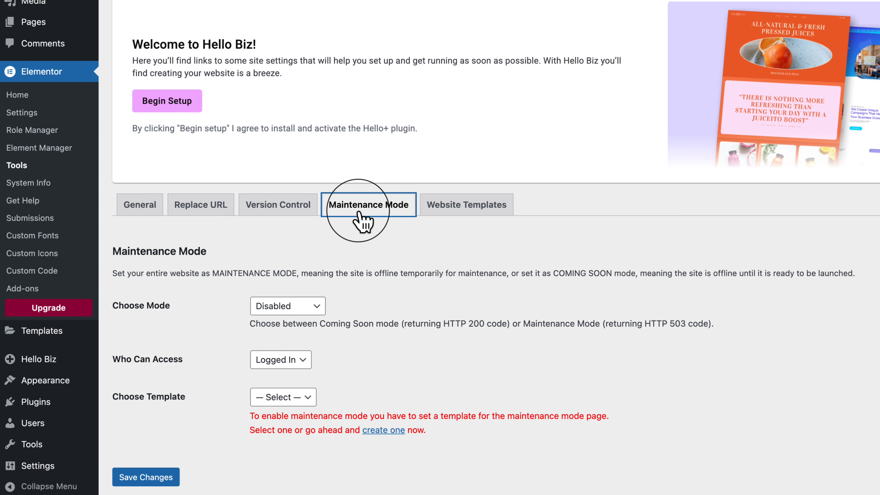
drag(124, 305, 154, 306)
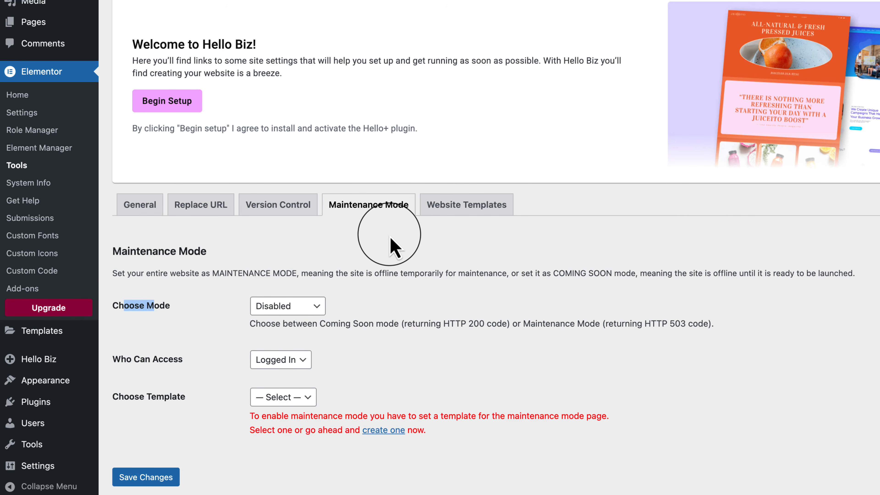
click(286, 307)
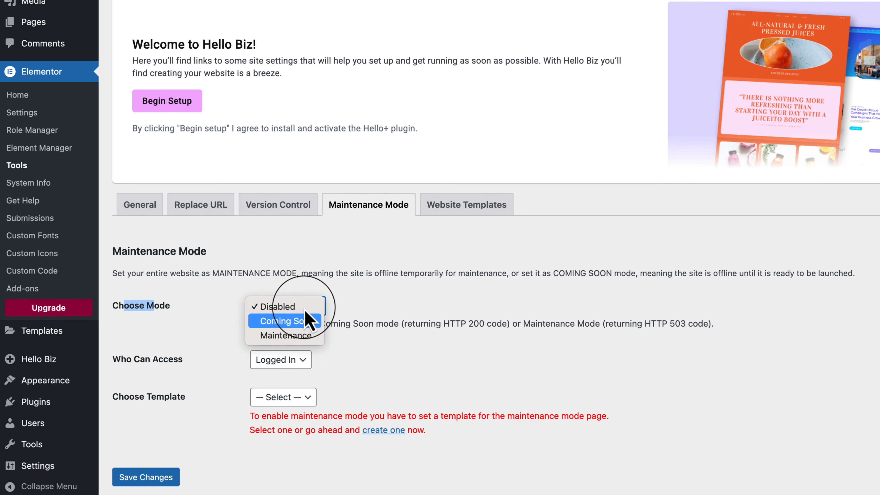
click(395, 320)
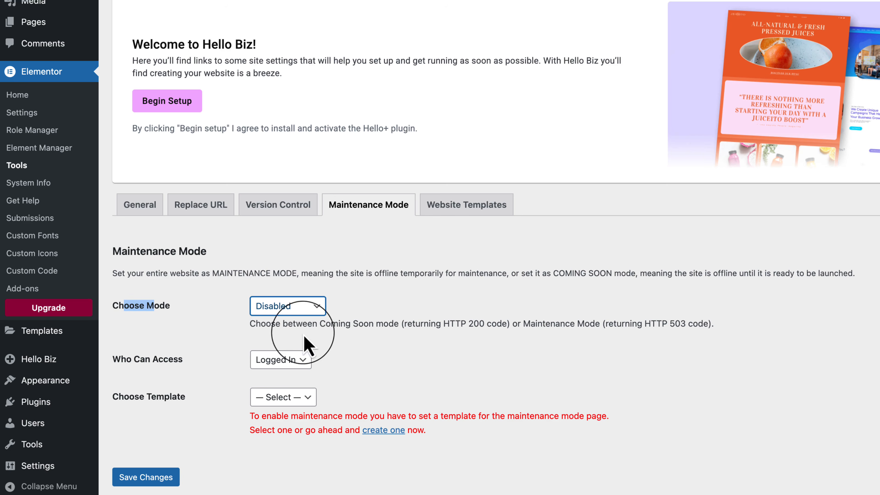
click(118, 359)
click(300, 399)
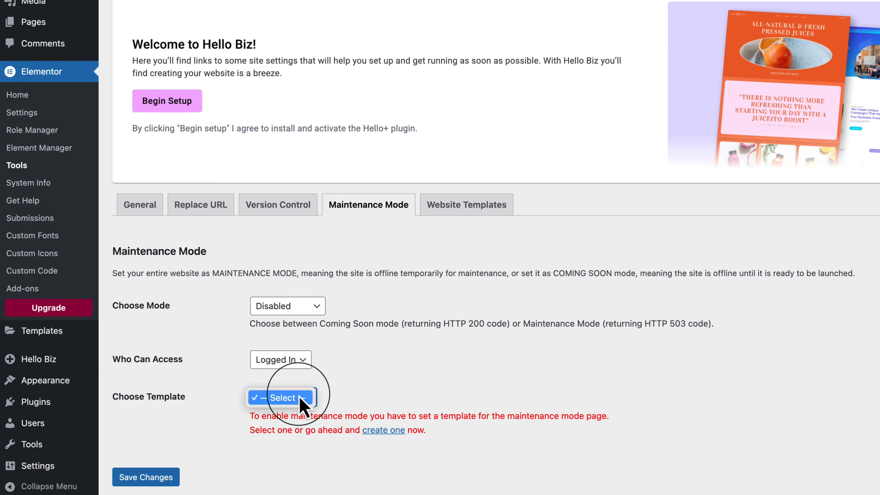
click(205, 412)
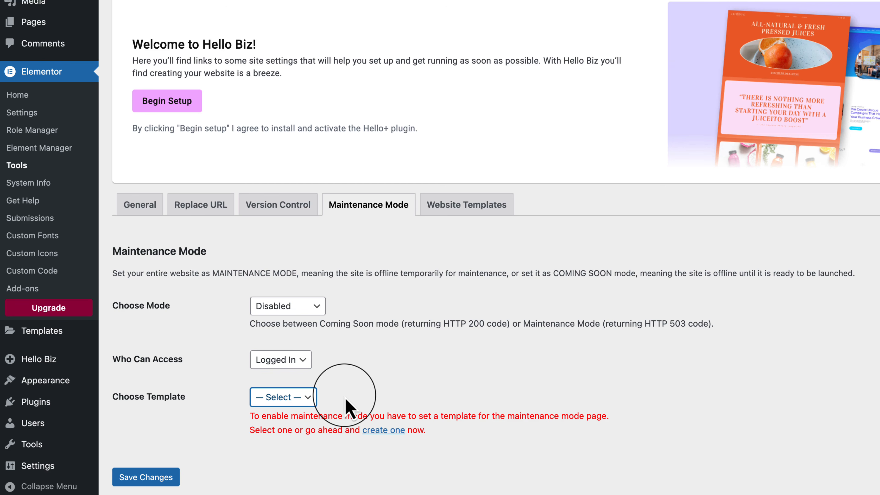
click(309, 405)
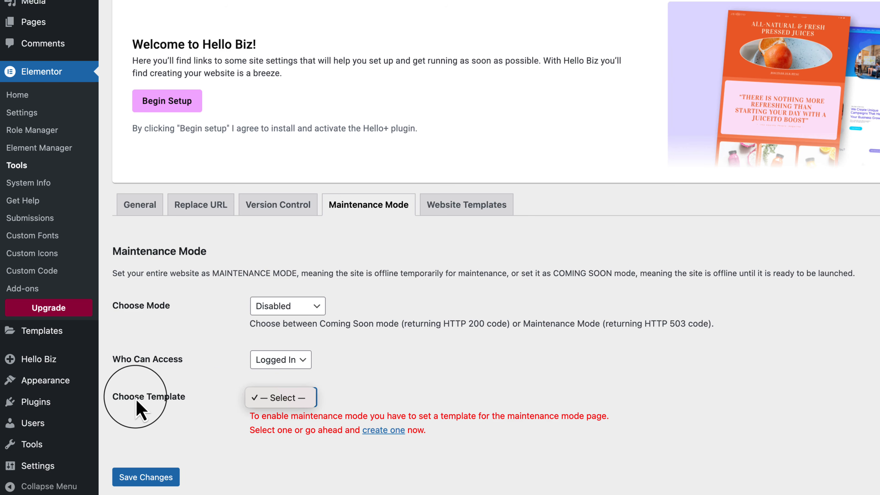
click(173, 402)
click(133, 479)
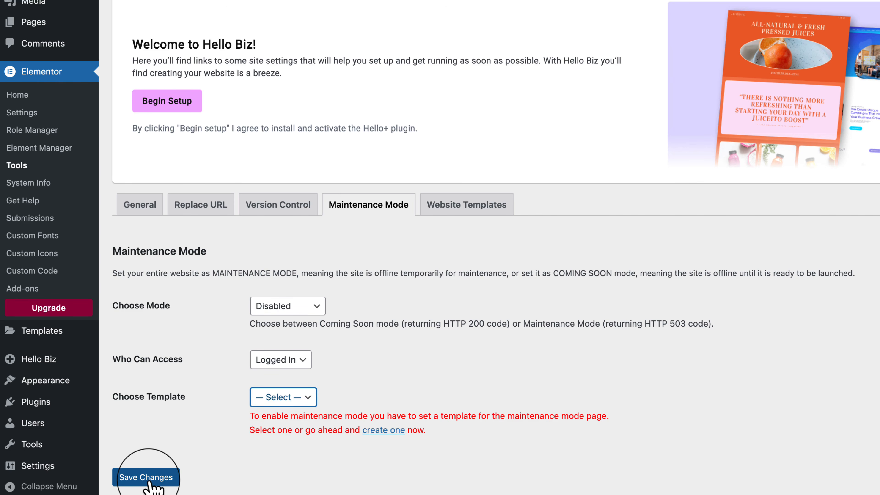
View the website template export and import options, and open the library to import a website template from it.
click(495, 213)
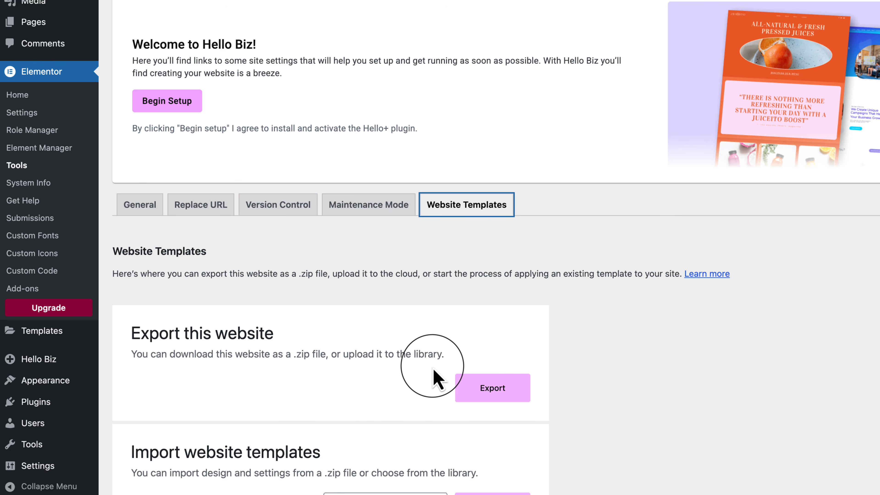
click(464, 383)
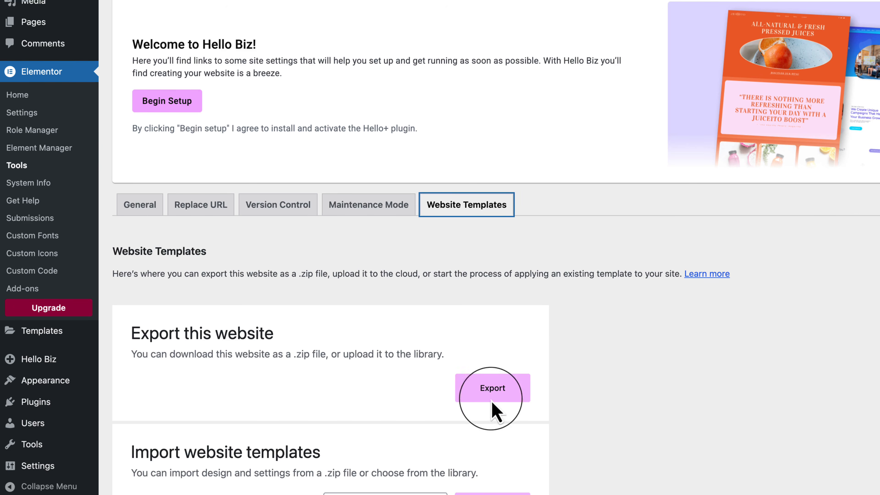
scroll(414, 434, down, 2)
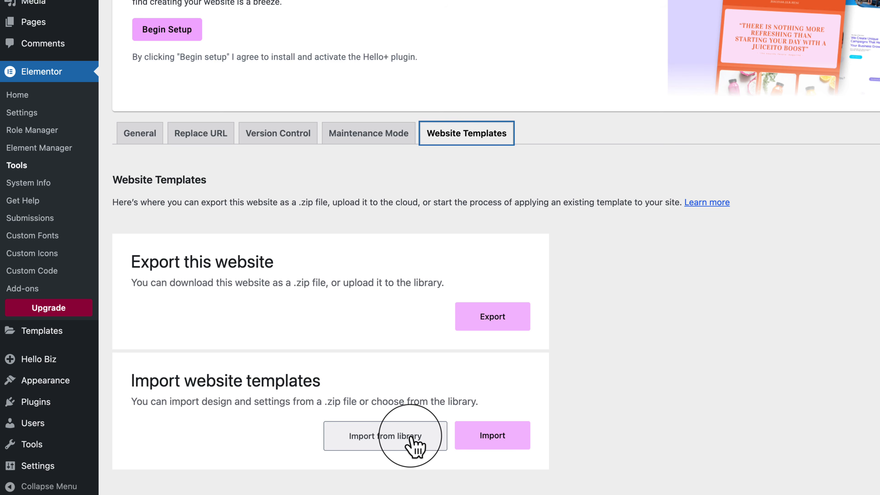
click(403, 444)
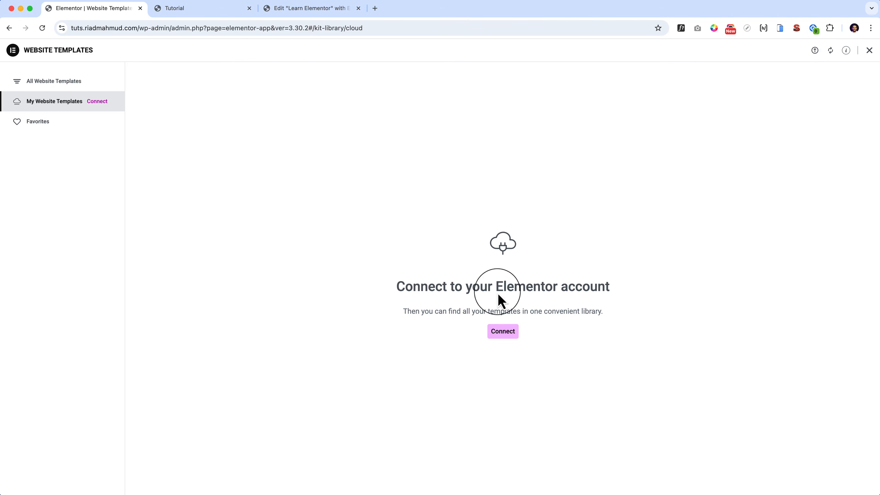
Close the website template library and return to the Website Templates section of Elementor's Tools page.
click(870, 50)
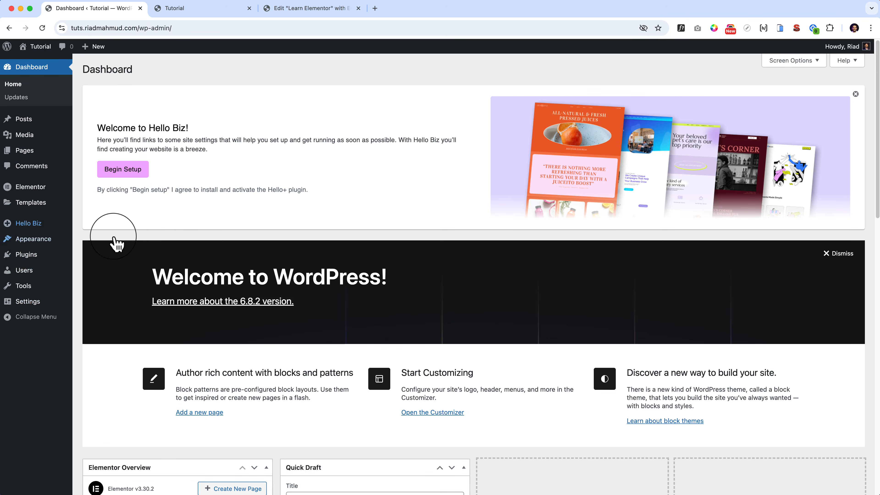
mouse_move(34, 187)
click(100, 239)
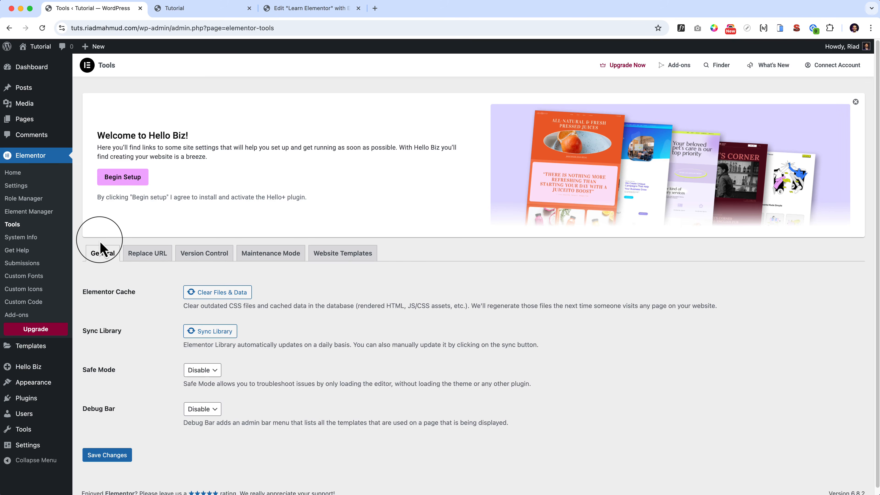
click(342, 261)
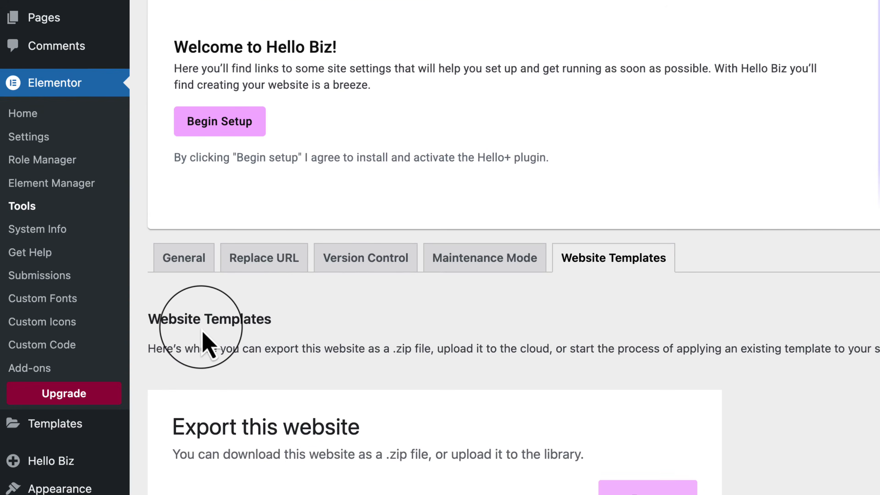
Open Elementor's System Info page and check the server's PHP memory limit and PHP max post size.
click(56, 239)
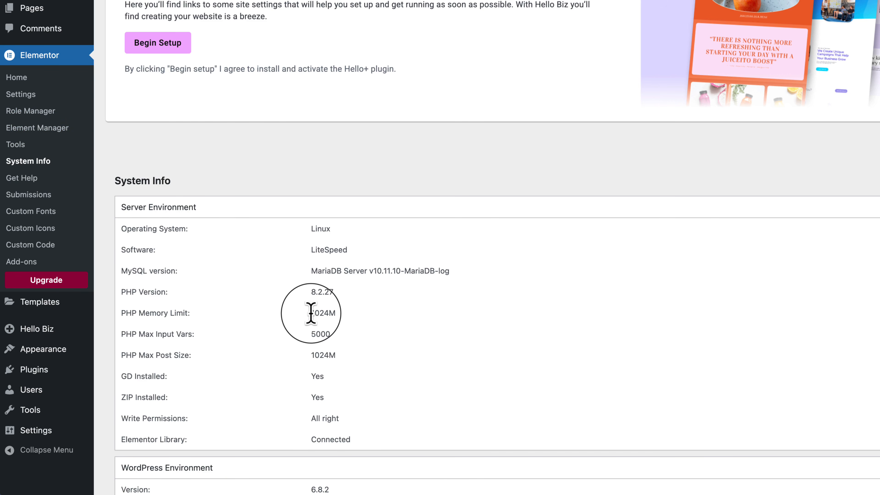
drag(310, 313, 327, 313)
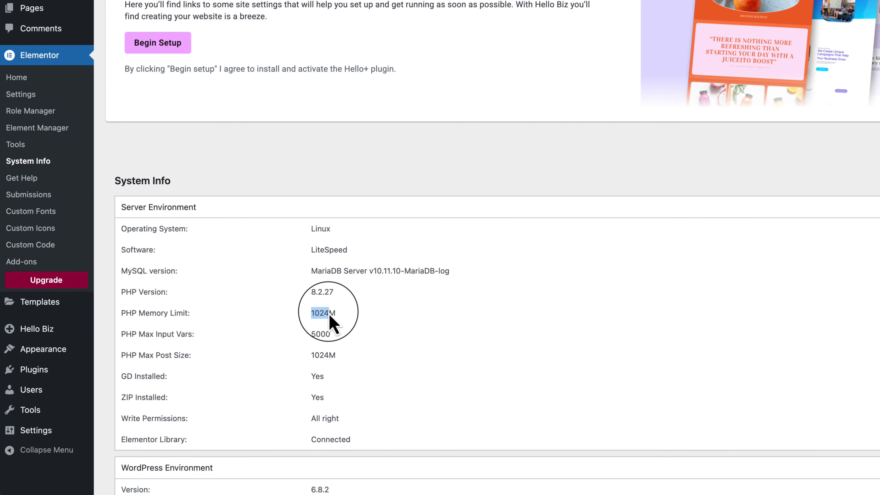
click(277, 302)
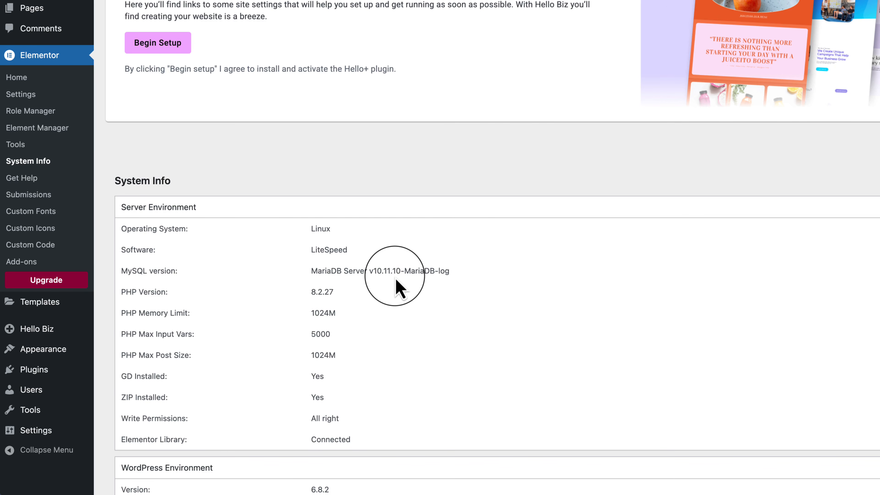
drag(117, 355, 191, 355)
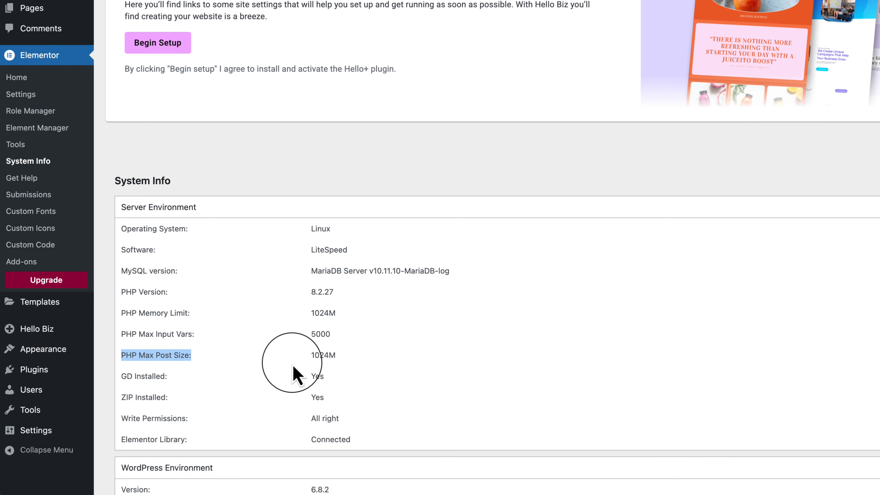
click(314, 358)
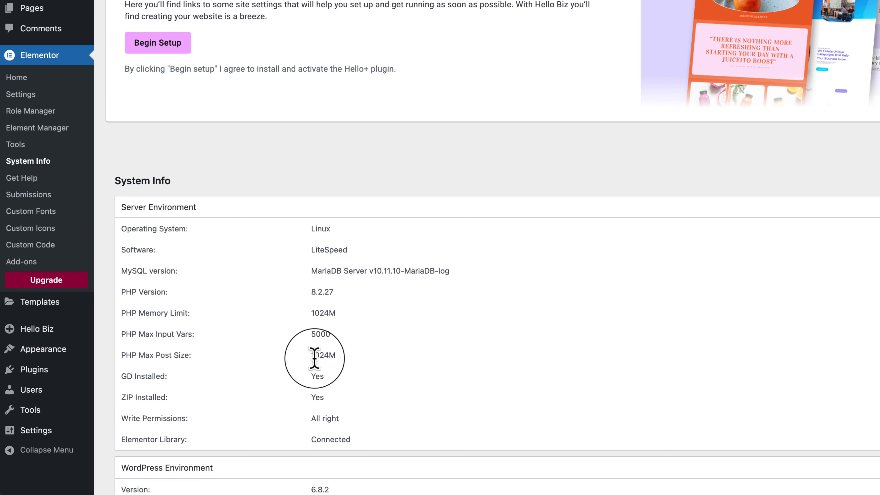
Examine the WordPress environment details and compare the server's PHP memory limit, max input vars and max post size.
scroll(313, 358, down, 8)
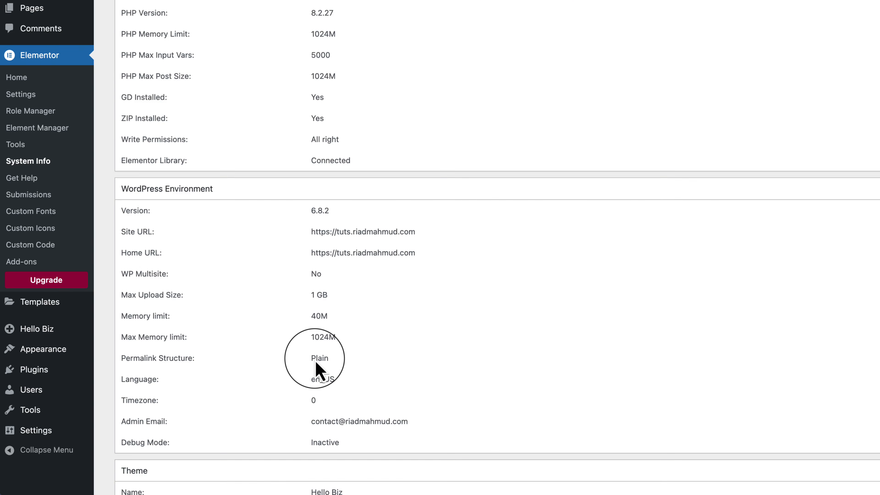
scroll(314, 358, up, 4)
drag(136, 86, 340, 276)
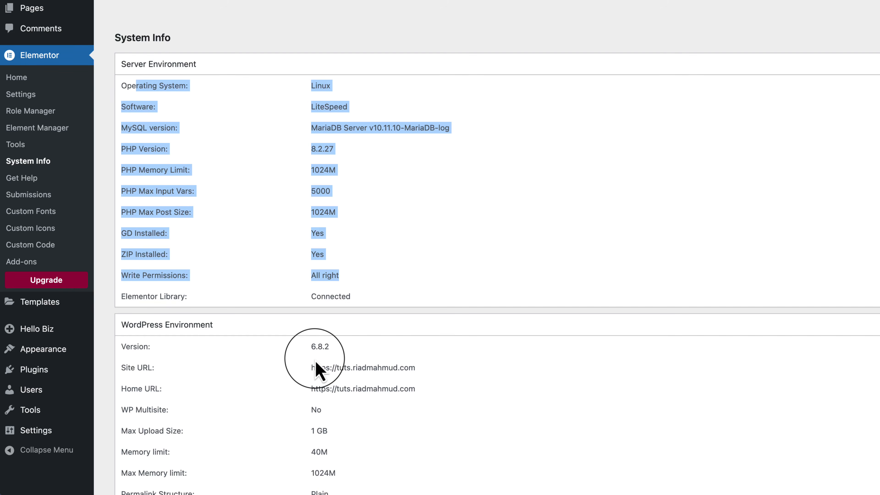
drag(316, 362, 341, 327)
click(410, 222)
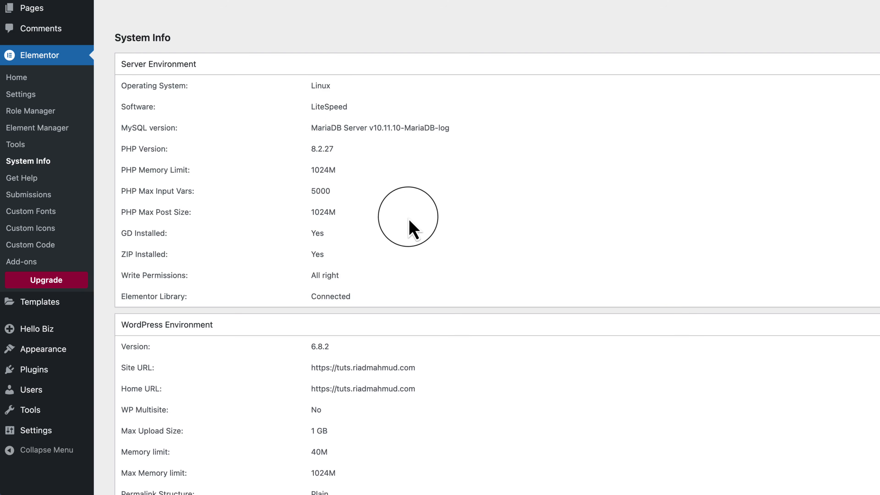
double_click(316, 190)
click(315, 181)
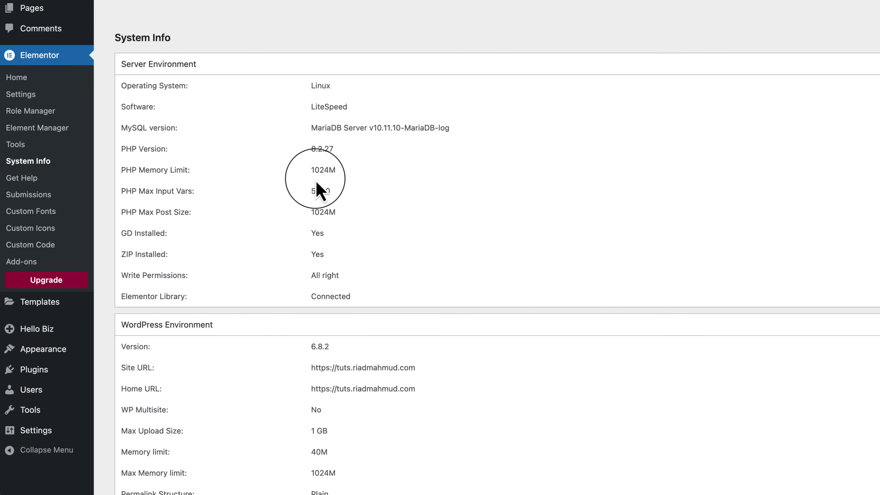
double_click(315, 175)
drag(312, 169, 340, 215)
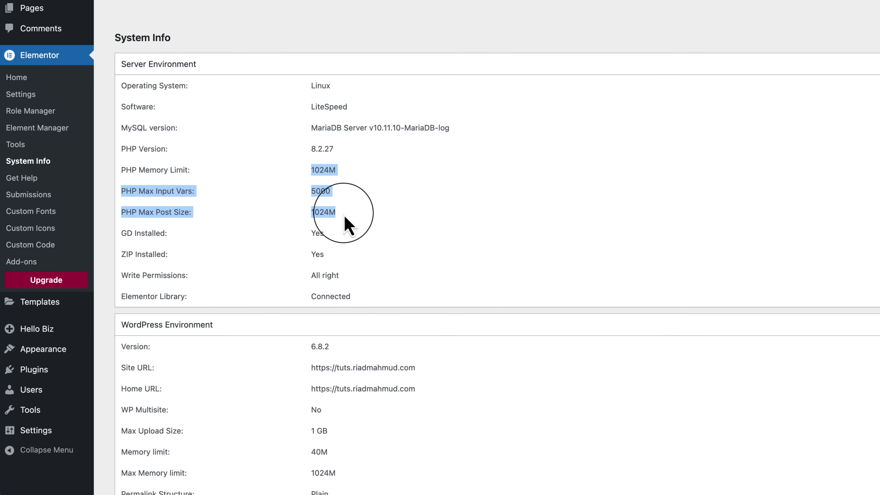
scroll(420, 222, down, 4)
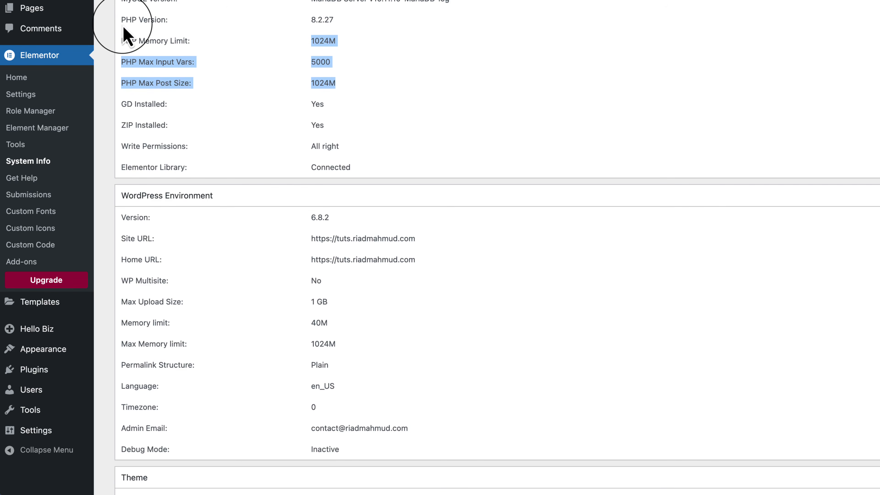
Search Google for "elementor php configuration" in a new browser tab.
click(667, 14)
text(el)
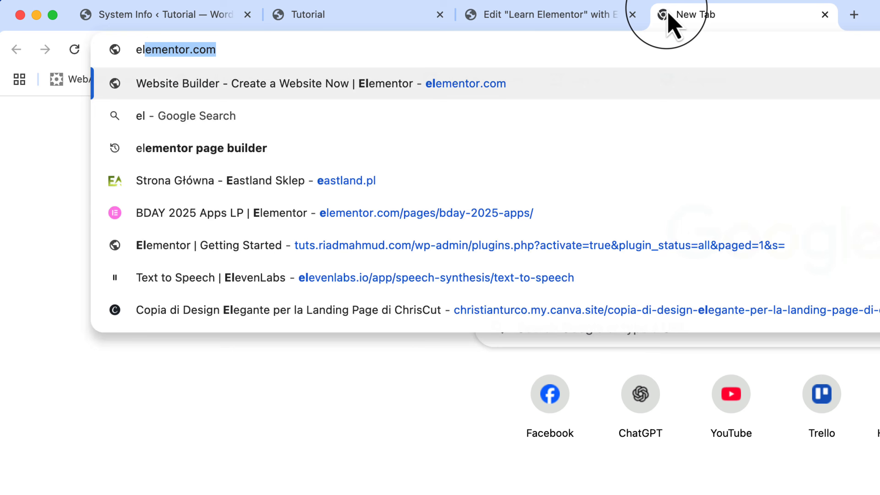
text(ementor pp)
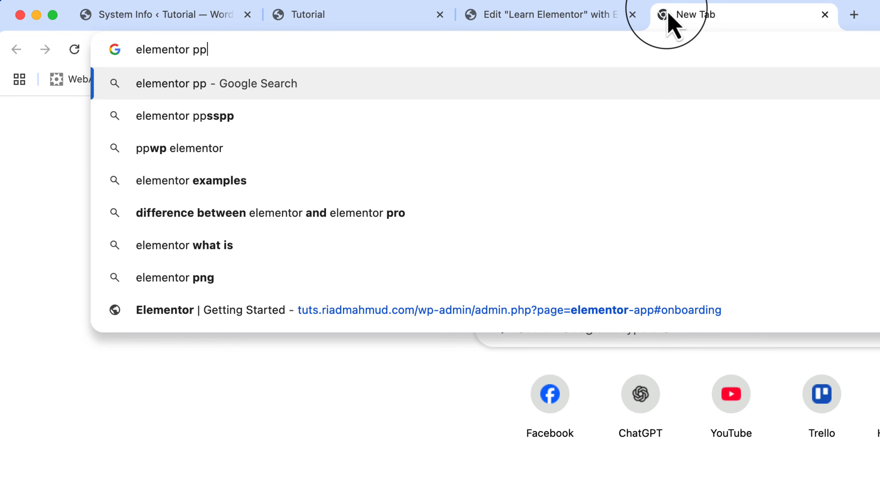
key(BackSpace)
text(hp con)
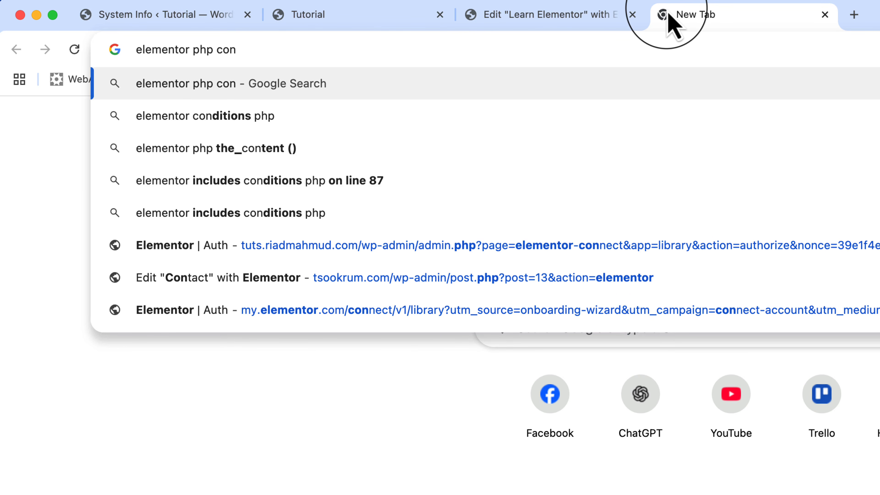
text(figuration)
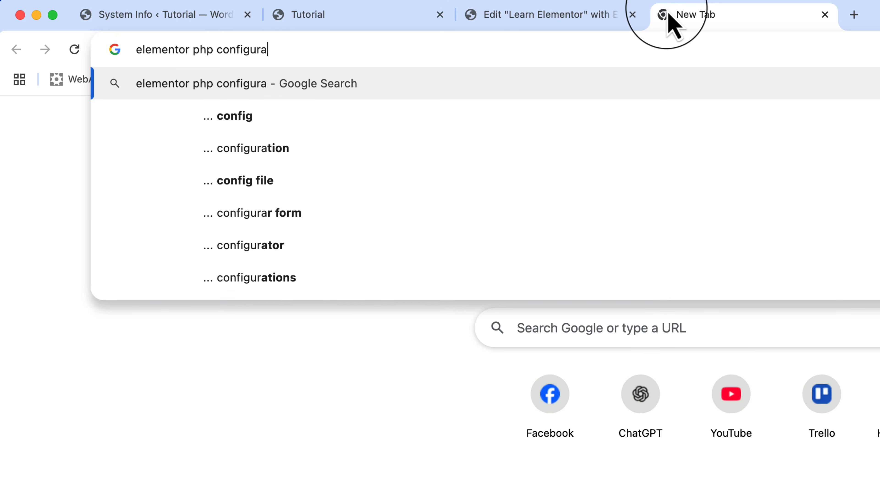
key(Return)
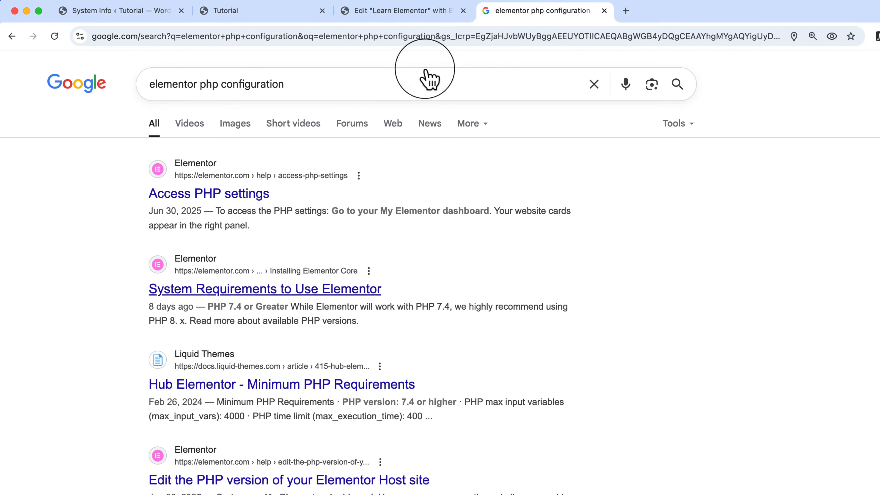
Open Elementor's System Requirements article in its own tab and examine the minimum, recommended and best-performance WP memory limits.
super+click(208, 289)
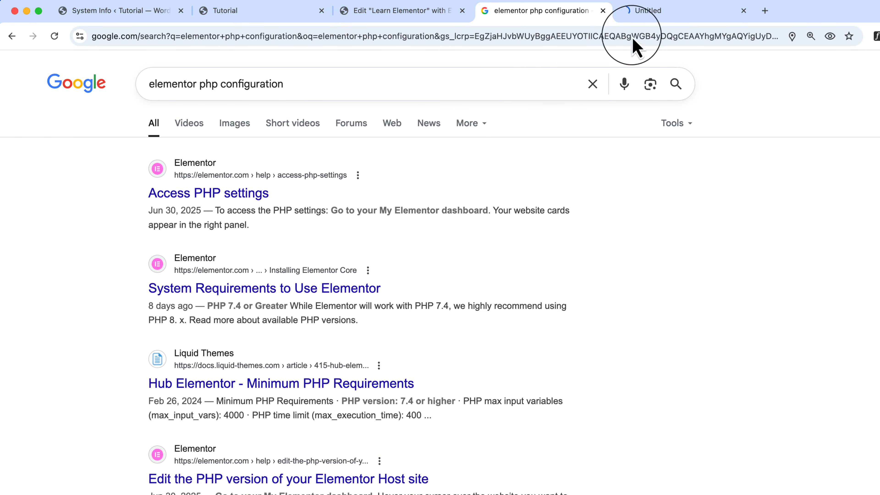
click(672, 17)
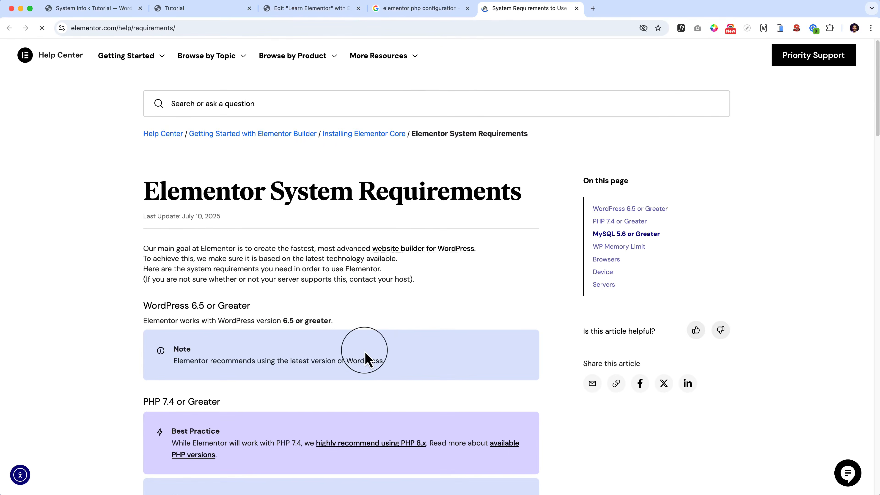
scroll(364, 350, down, 2)
scroll(367, 359, down, 10)
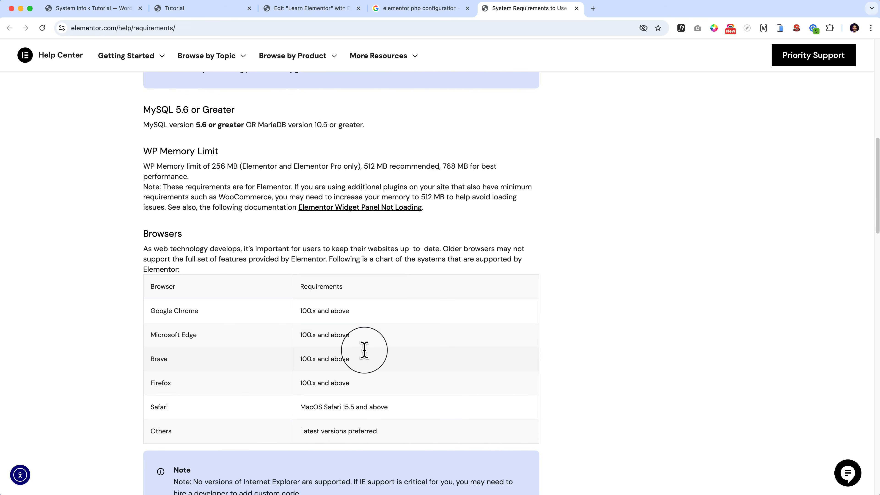
scroll(364, 351, down, 20)
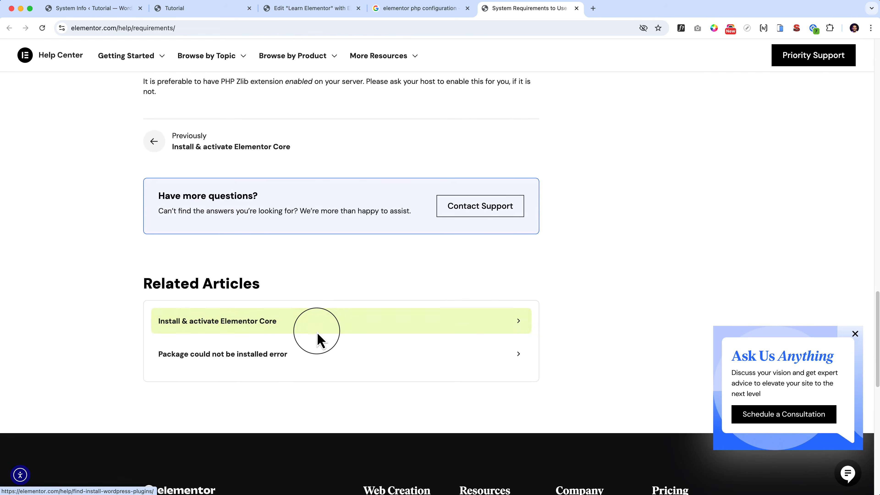
scroll(318, 335, up, 20)
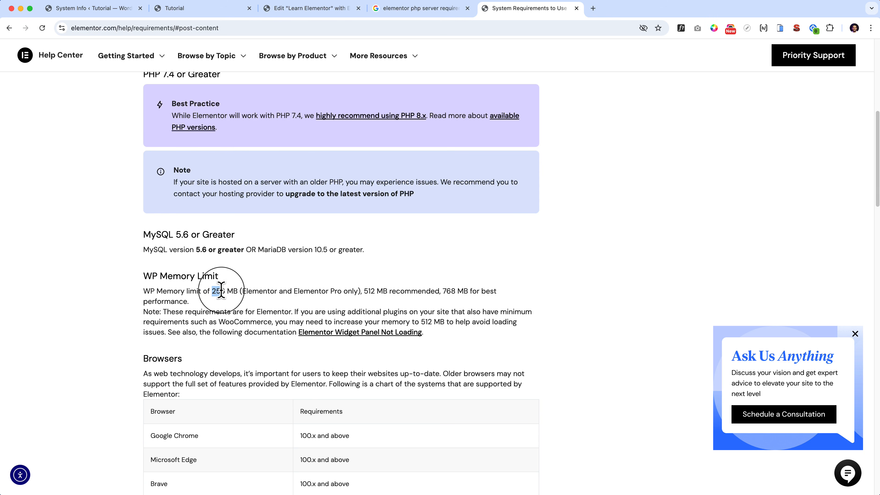
drag(212, 291, 232, 291)
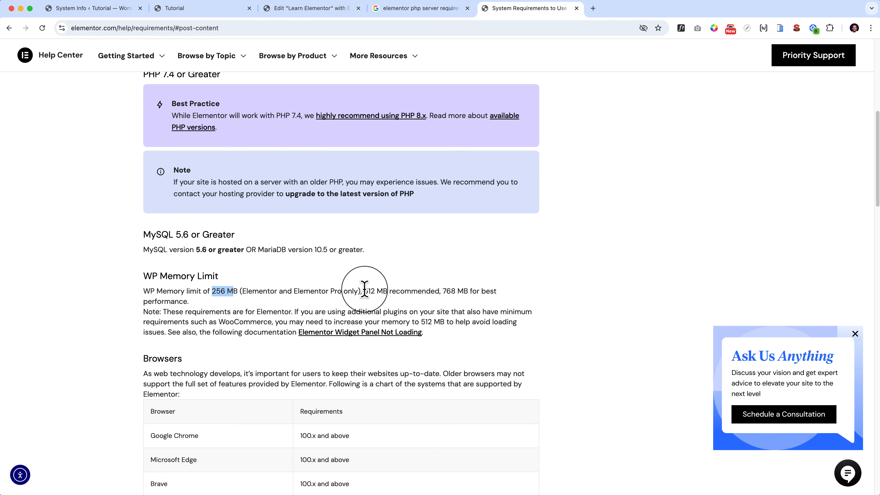
drag(363, 291, 381, 290)
drag(441, 291, 471, 292)
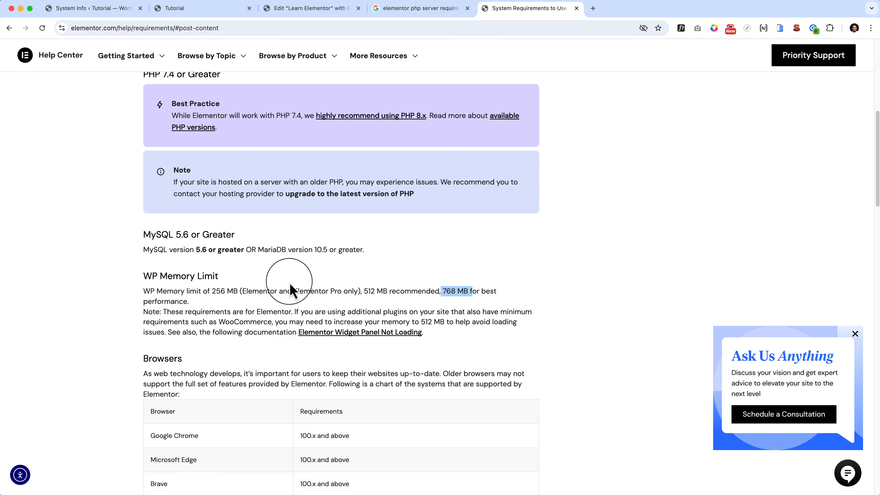
Open the Elementor Widget Panel Not Loading article and read its listed causes and the steps for increasing the memory limit.
click(221, 269)
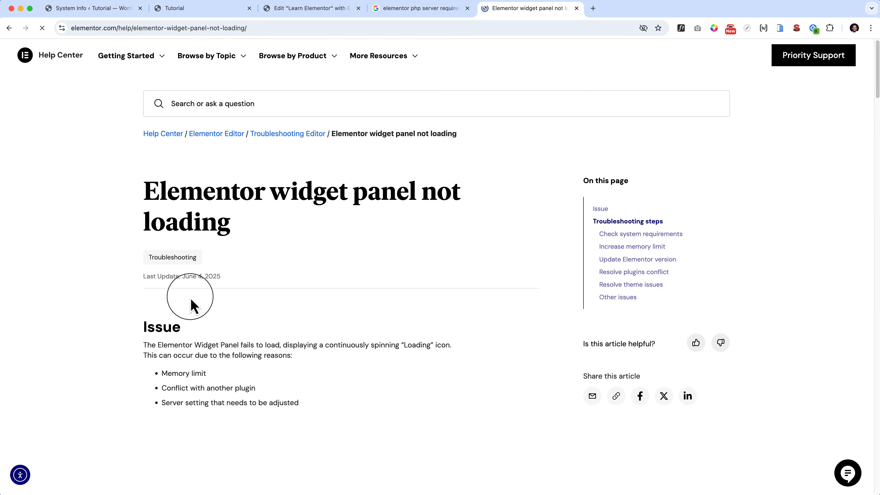
drag(162, 290, 216, 290)
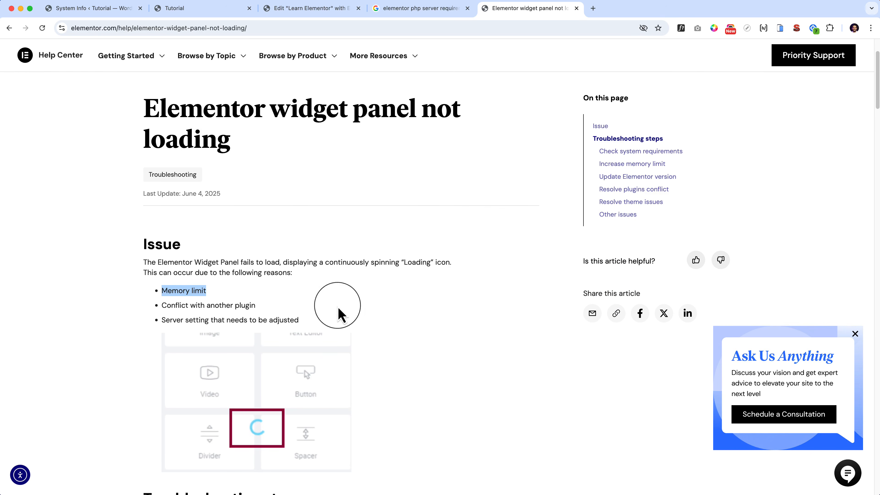
scroll(360, 316, down, 2)
scroll(384, 322, down, 13)
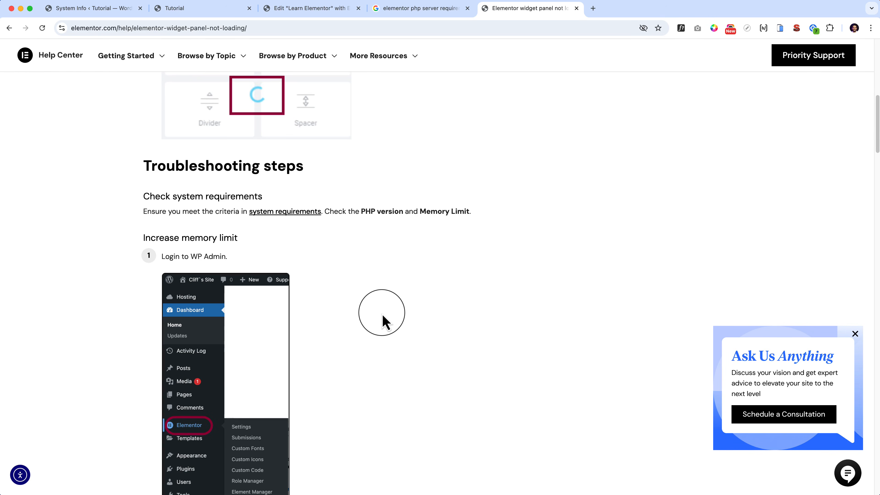
scroll(384, 322, down, 20)
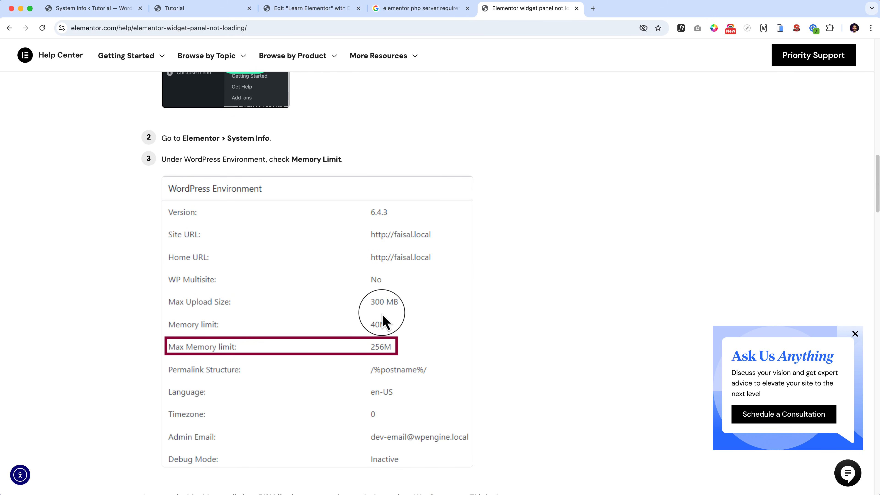
scroll(383, 323, down, 20)
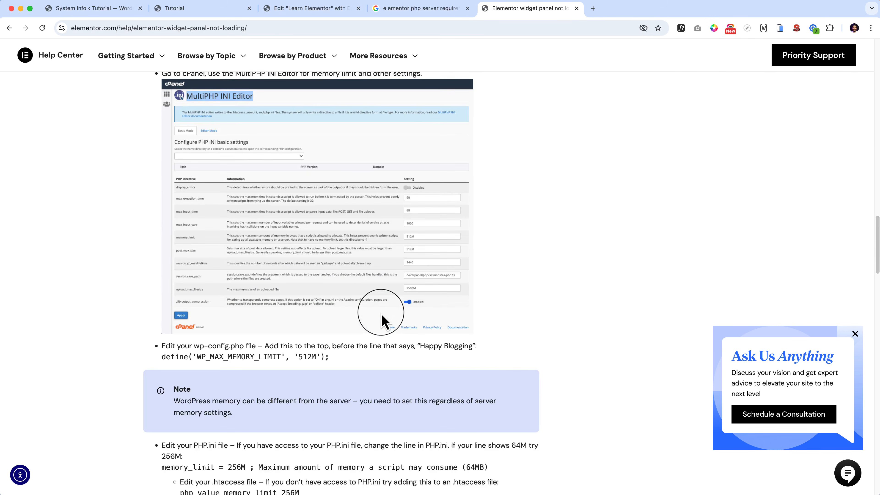
Read the article's remaining fixes for memory settings, plugin conflicts, theme issues and other issues, and return to its beginning.
scroll(346, 301, down, 5)
drag(172, 240, 397, 256)
drag(189, 376, 349, 385)
scroll(349, 385, down, 20)
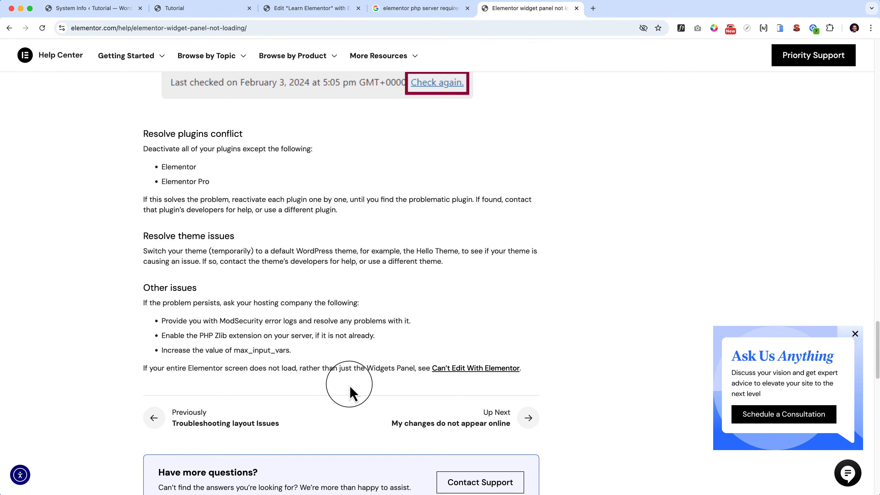
scroll(349, 385, down, 10)
scroll(349, 385, up, 20)
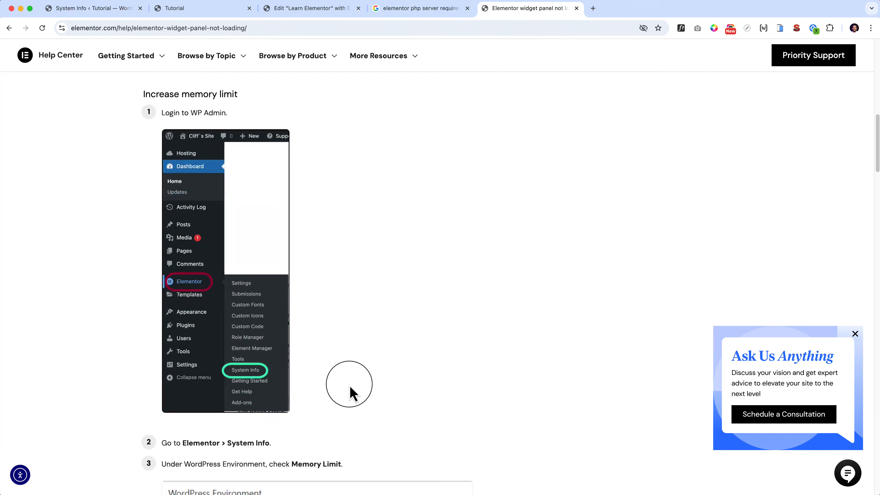
scroll(350, 393, up, 20)
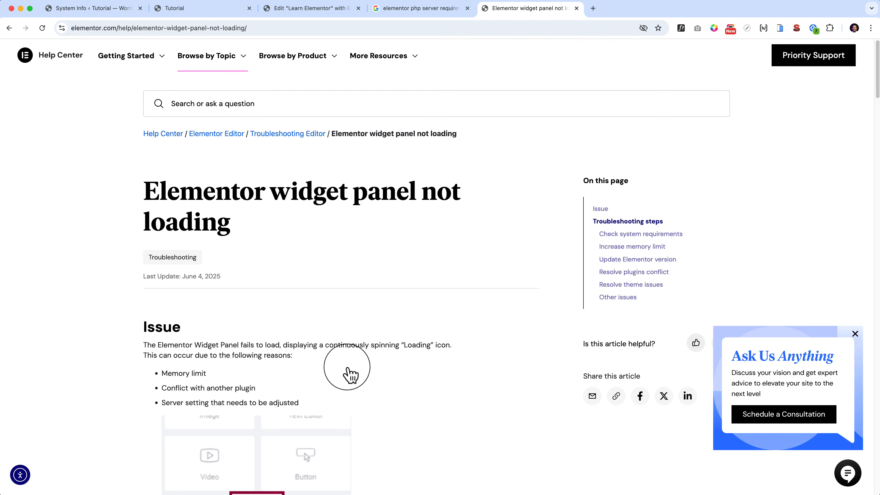
Return to the site's System Info page and examine the details of the WordPress Environment section.
click(302, 10)
click(111, 9)
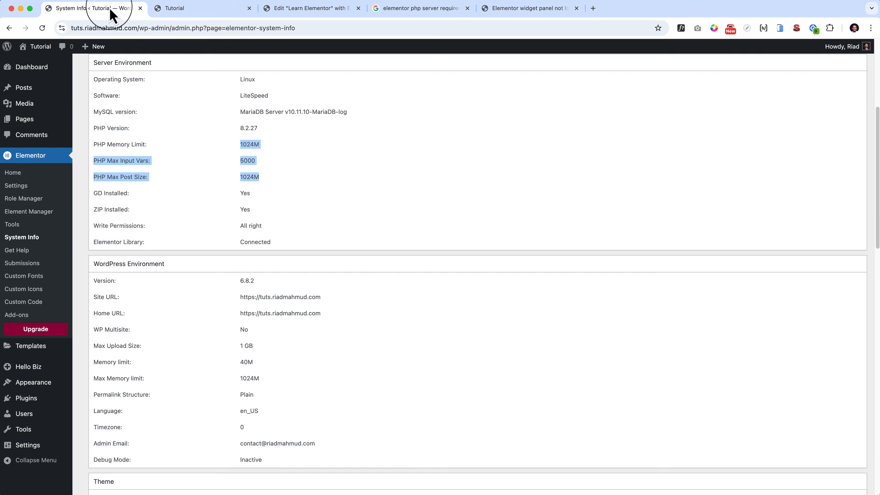
scroll(534, 286, down, 2)
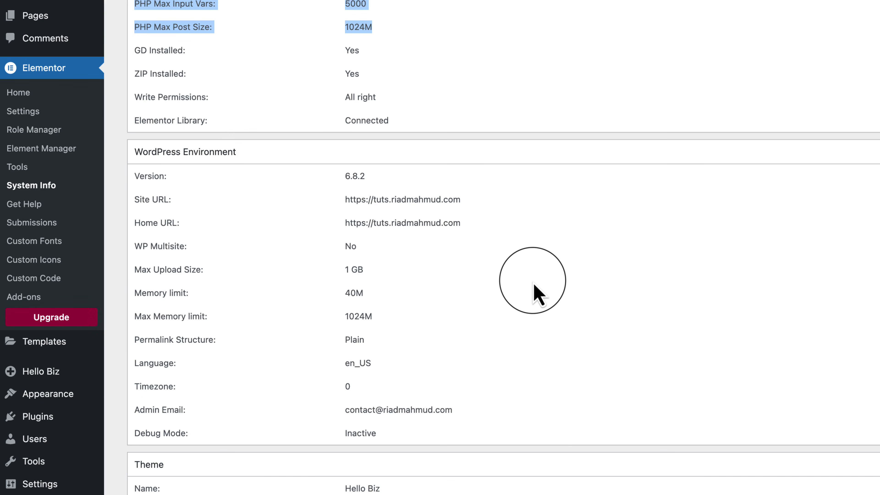
drag(142, 152, 456, 187)
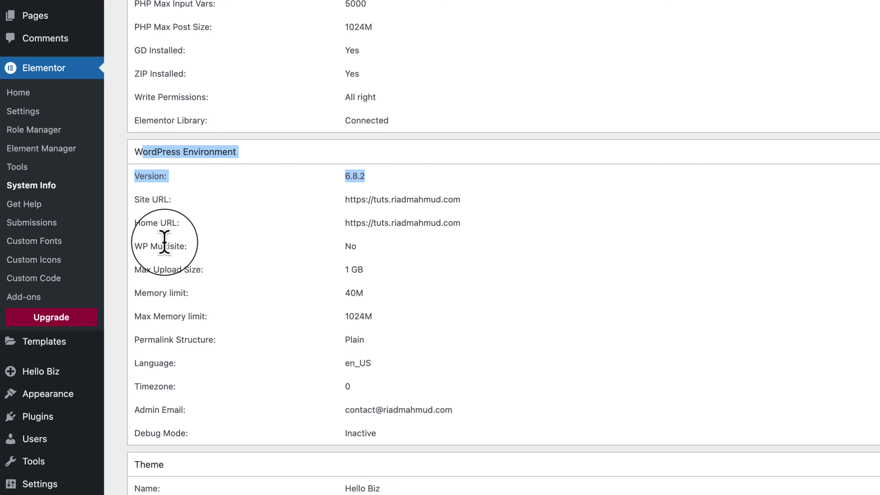
drag(162, 242, 505, 336)
click(508, 332)
Examine the rest of System Info, including the theme, user, active plugins, Elementor features, log and copyable report.
scroll(509, 342, down, 3)
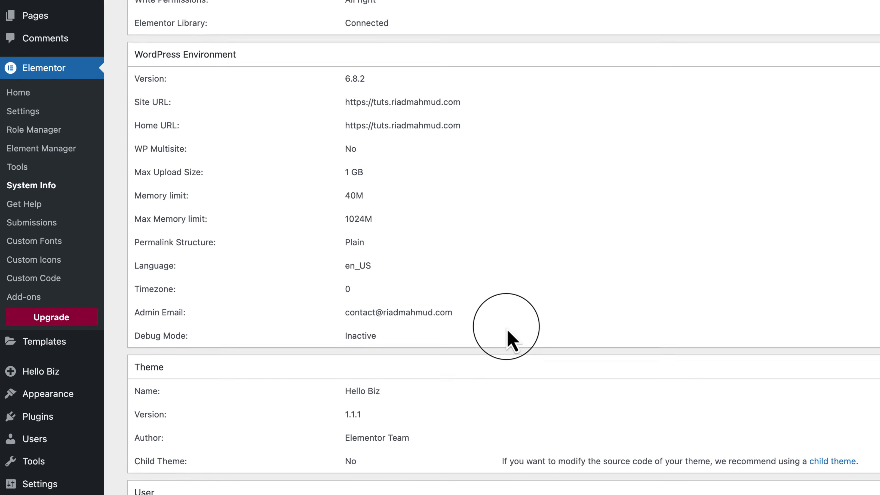
scroll(509, 341, down, 1)
scroll(509, 341, down, 3)
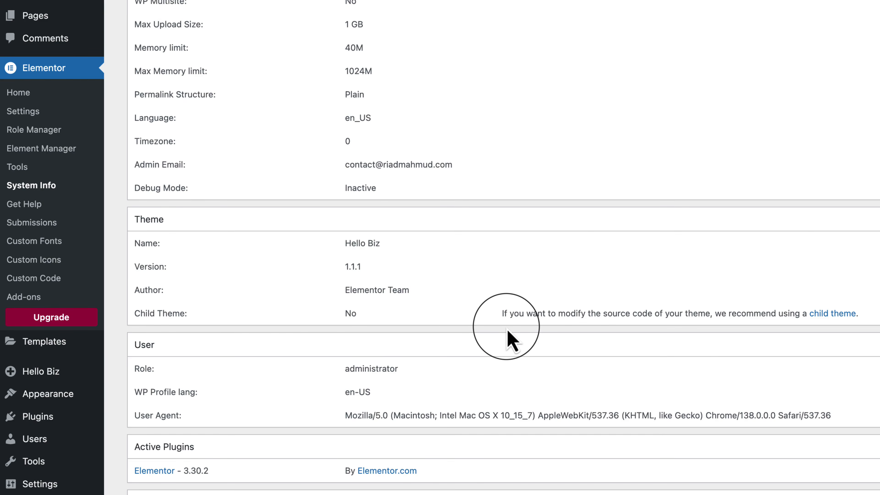
scroll(507, 331, down, 15)
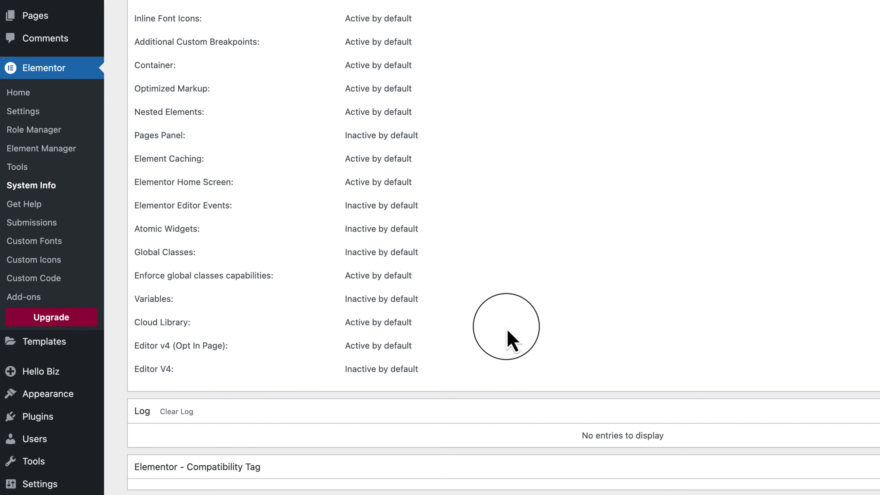
scroll(511, 341, down, 5)
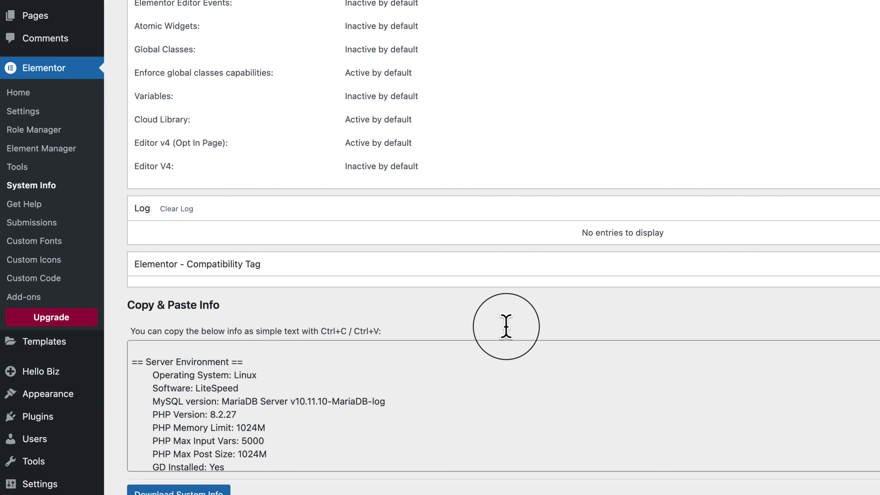
scroll(506, 326, down, 15)
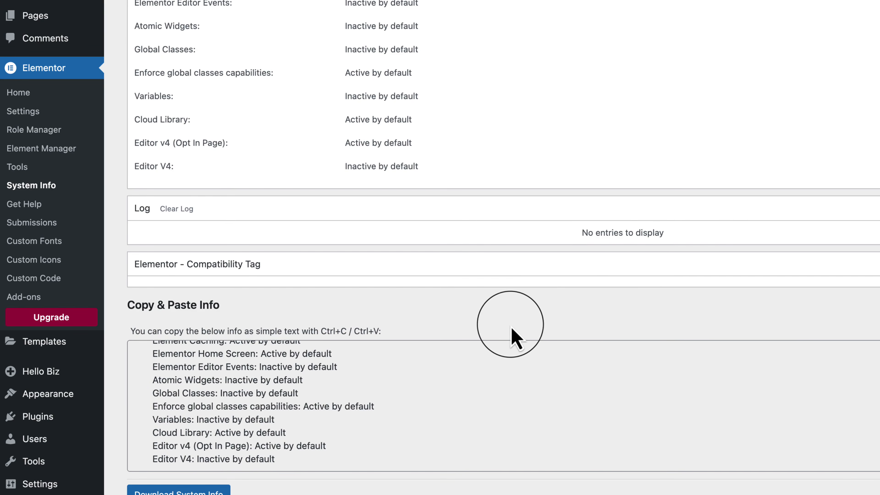
scroll(710, 226, up, 20)
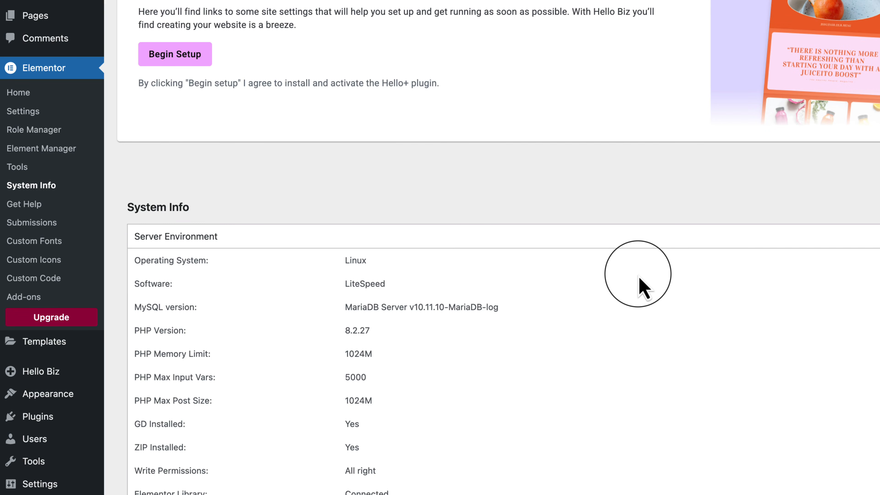
scroll(439, 370, down, 10)
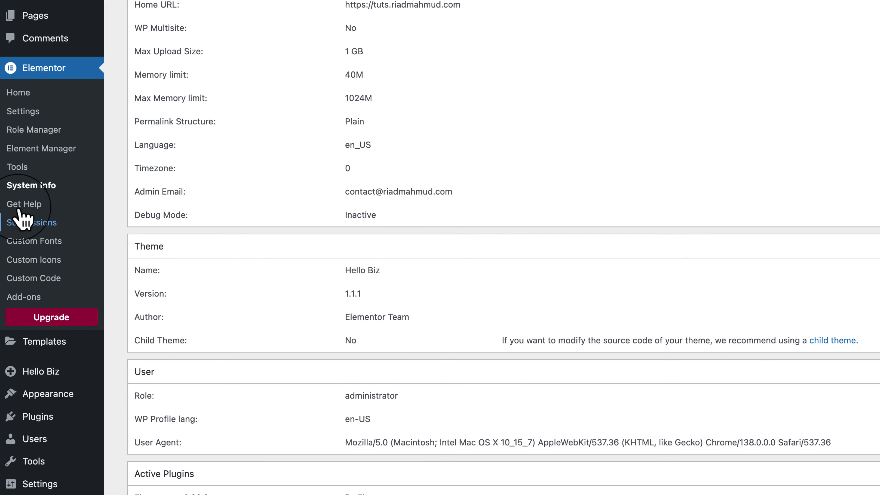
View Elementor's Submissions, Custom Fonts and Custom Icons pages in turn, and open the Custom Code page.
click(41, 227)
scroll(552, 437, down, 5)
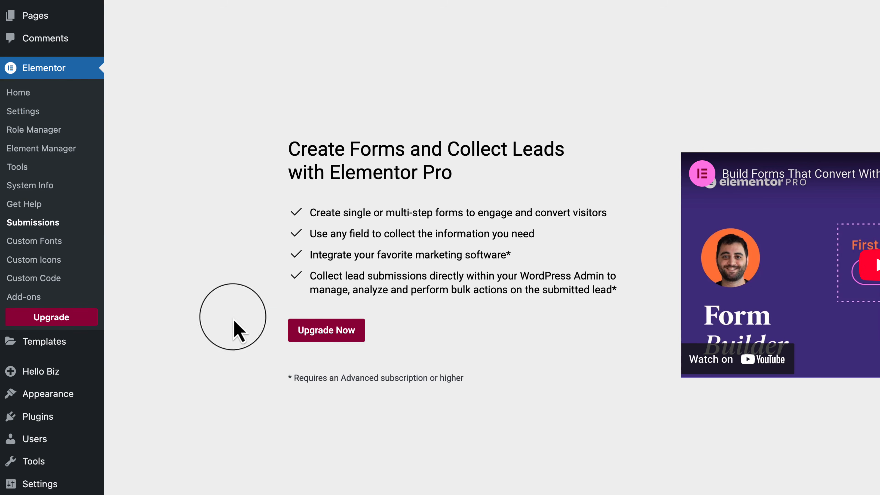
click(34, 246)
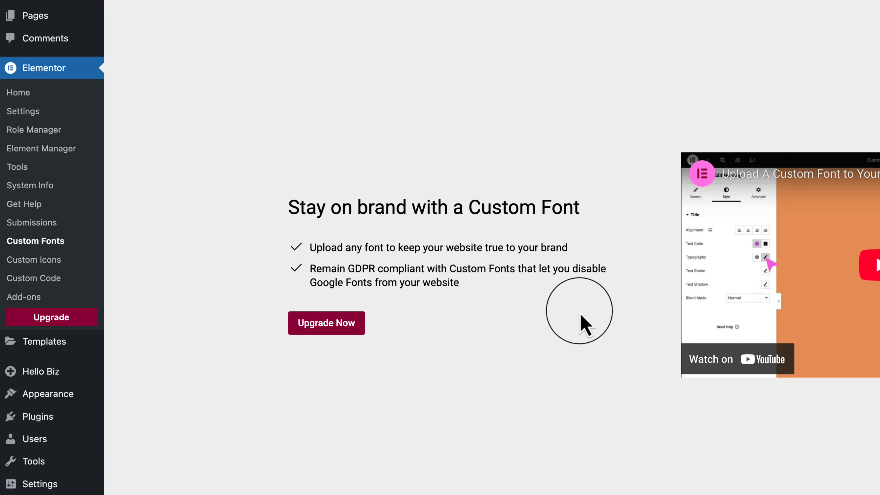
click(55, 265)
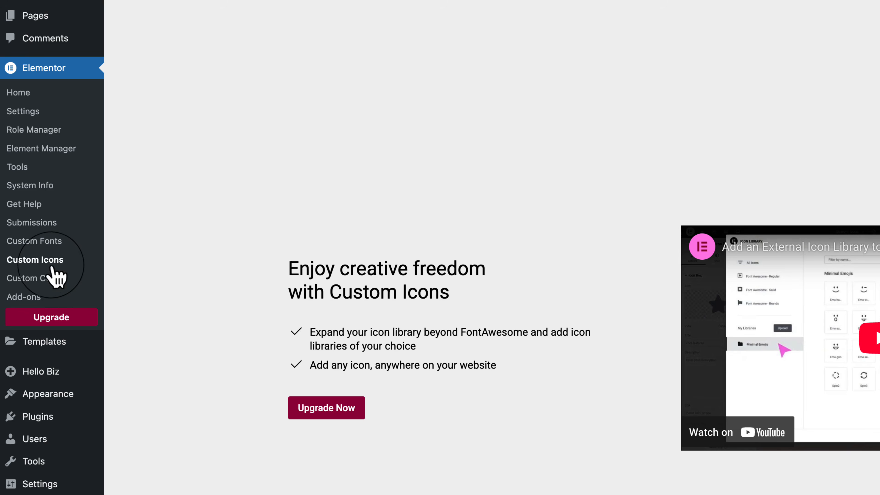
click(31, 282)
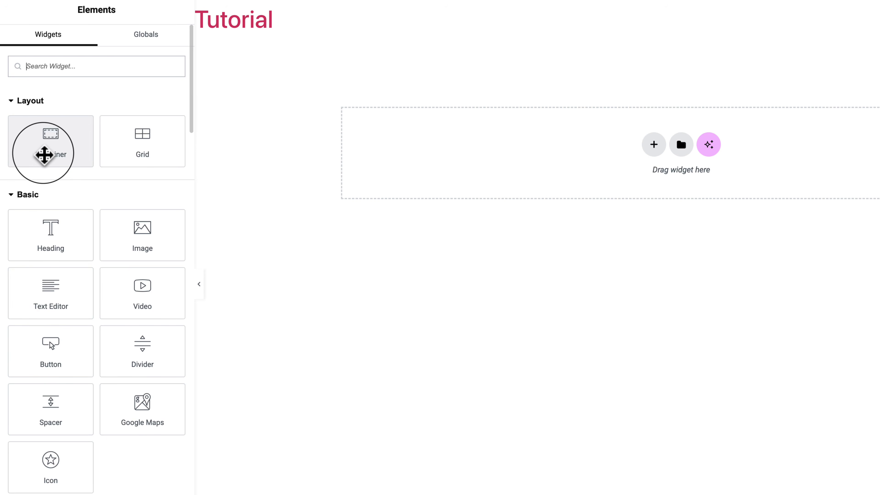
Collapse the Layout widget category, look through the Pro widgets, and collapse the Pro category.
click(16, 102)
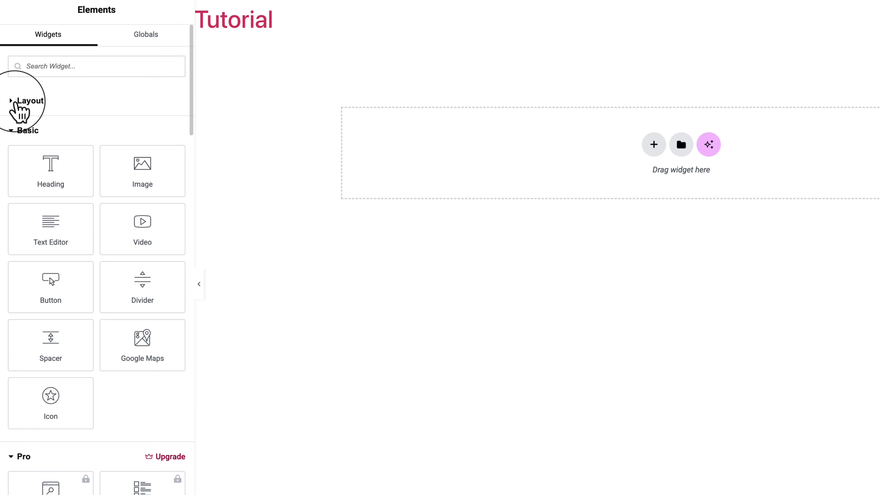
scroll(16, 173, down, 8)
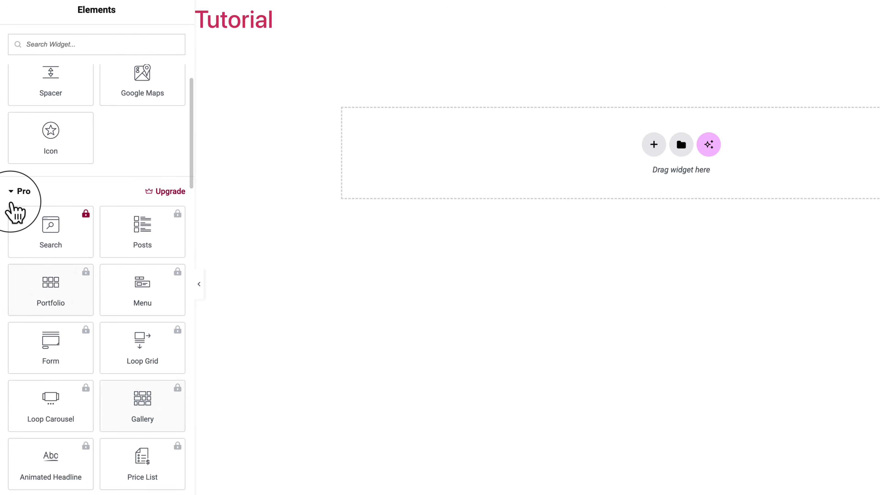
scroll(59, 430, down, 12)
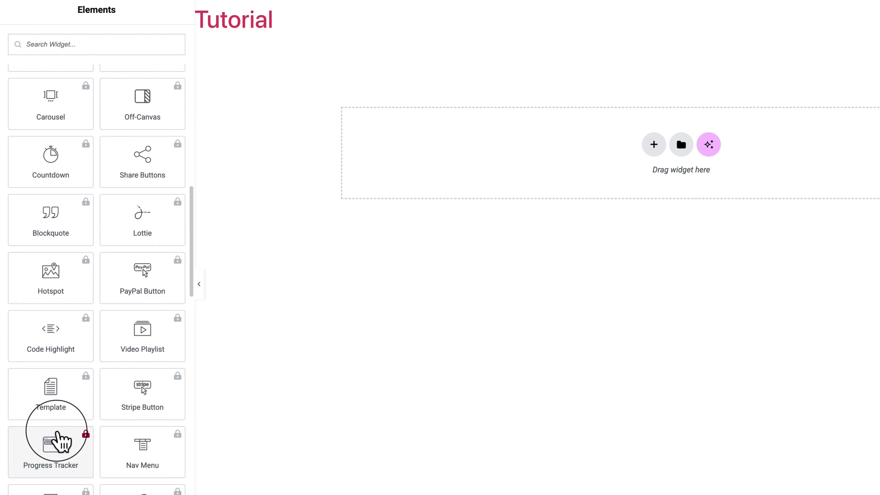
scroll(59, 438, down, 8)
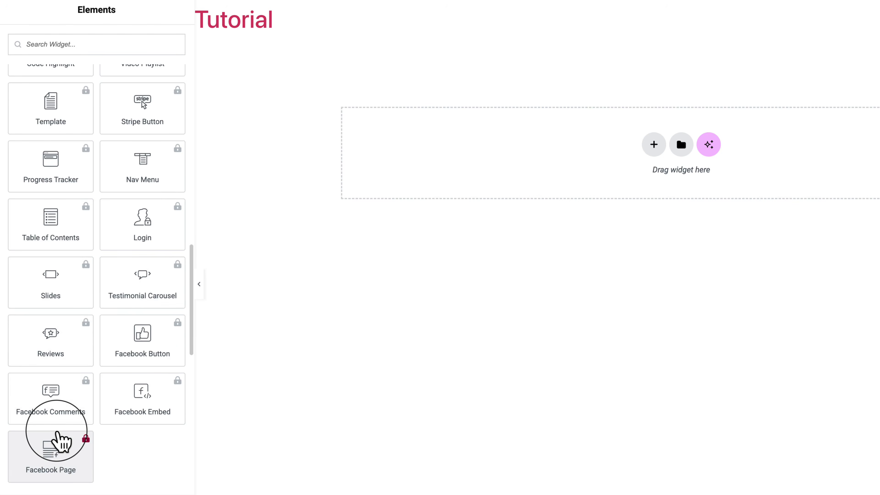
scroll(59, 438, up, 15)
scroll(98, 281, up, 6)
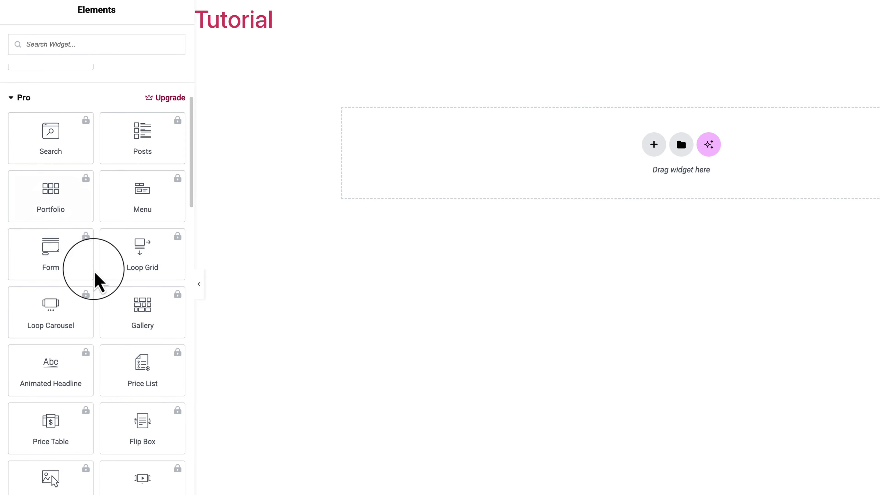
click(21, 98)
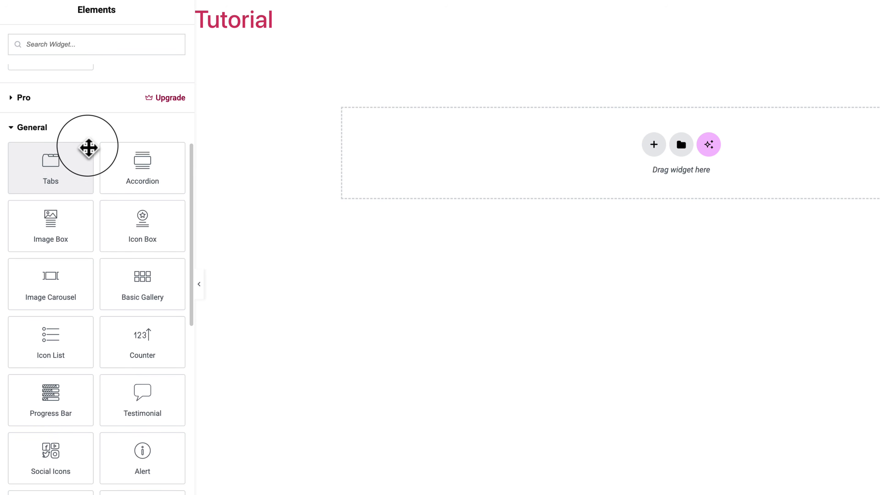
Look through the Basic and General widgets, and collapse the Link In Bio category.
scroll(89, 147, up, 8)
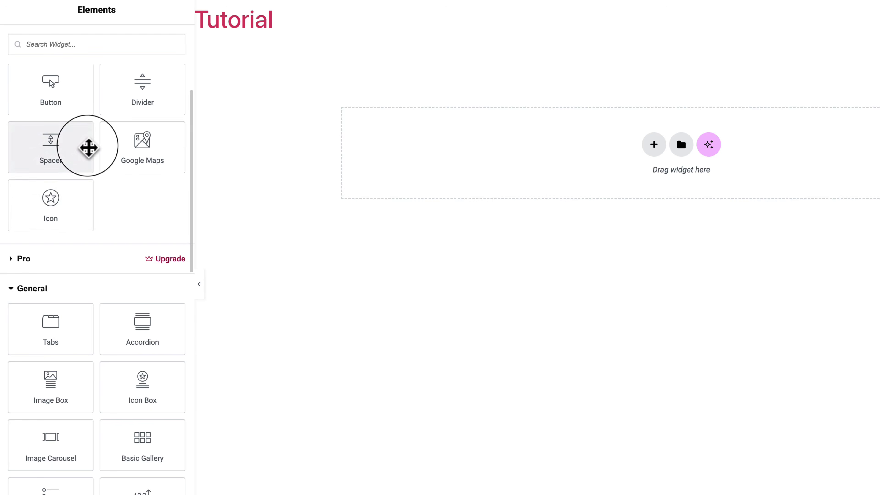
scroll(64, 311, down, 3)
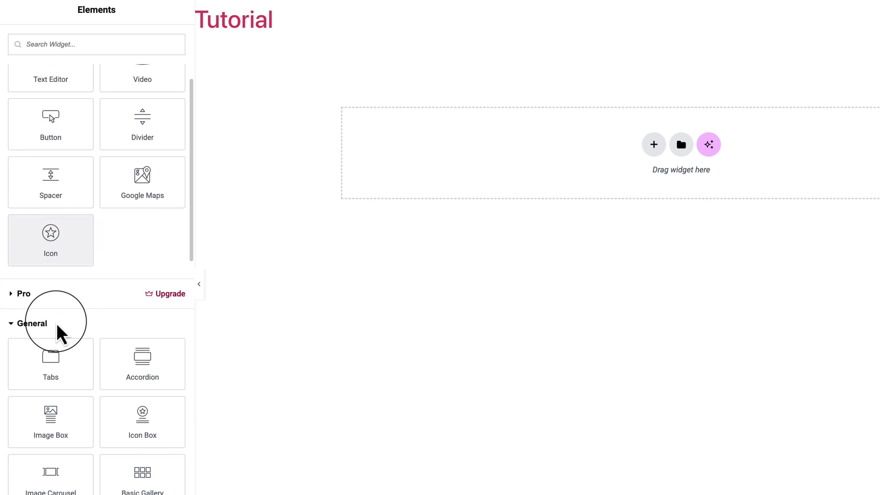
scroll(61, 333, down, 15)
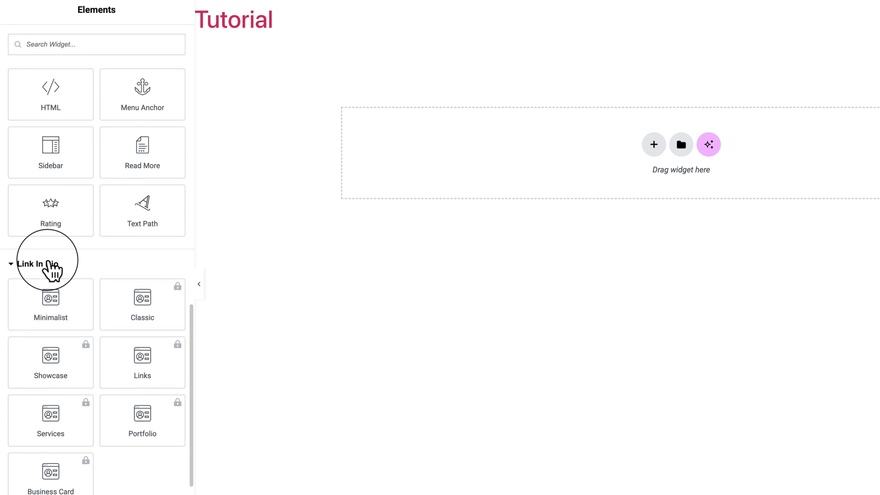
click(52, 267)
scroll(50, 267, up, 12)
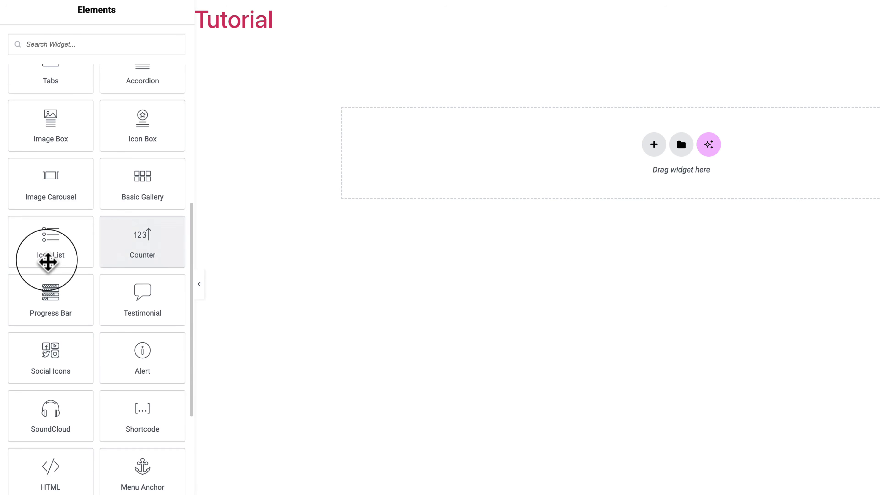
scroll(85, 192, up, 8)
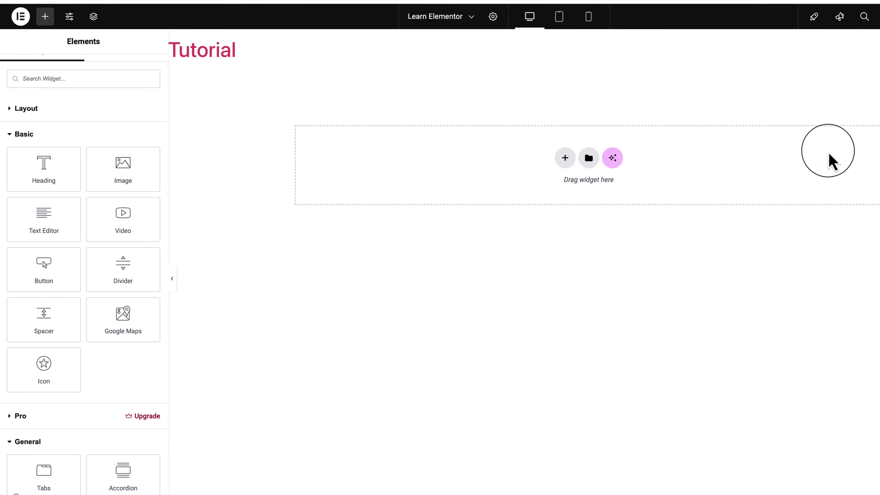
Add two Heading widgets to the page, one below the other in separate containers.
click(44, 170)
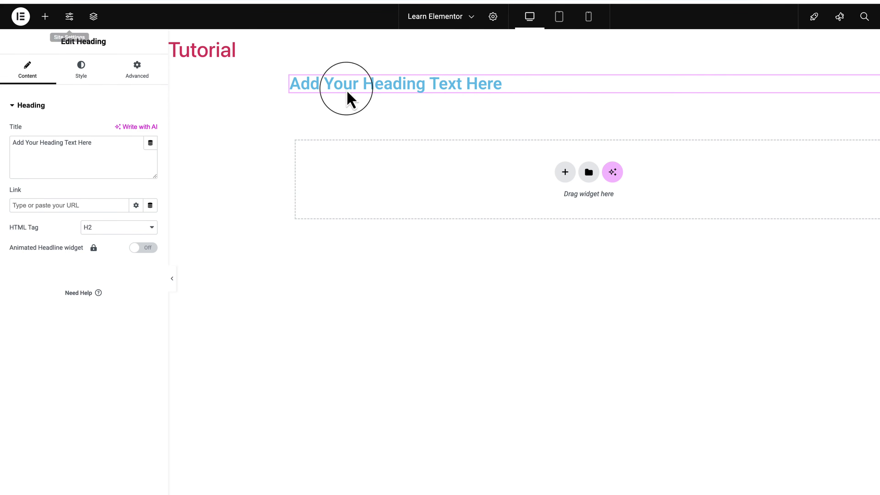
click(45, 16)
drag(29, 177, 342, 181)
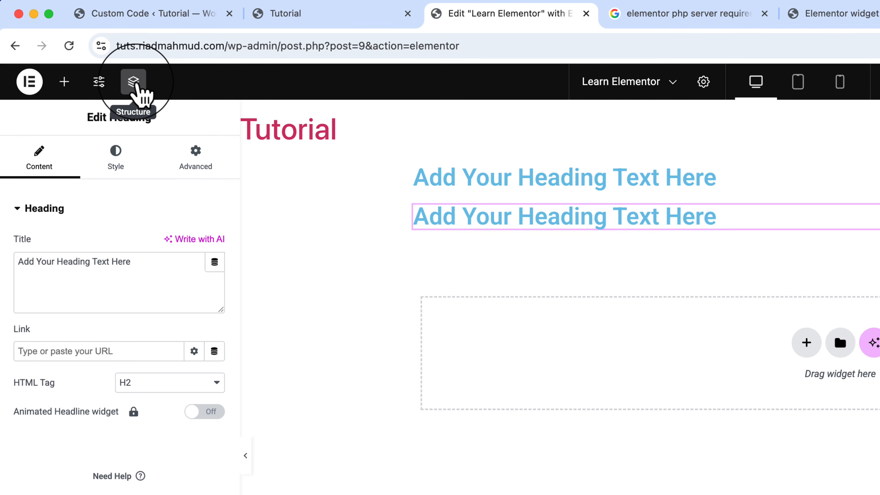
Show the page structure docked beside the canvas, and select the two headings alternately on the canvas and in the structure.
click(138, 87)
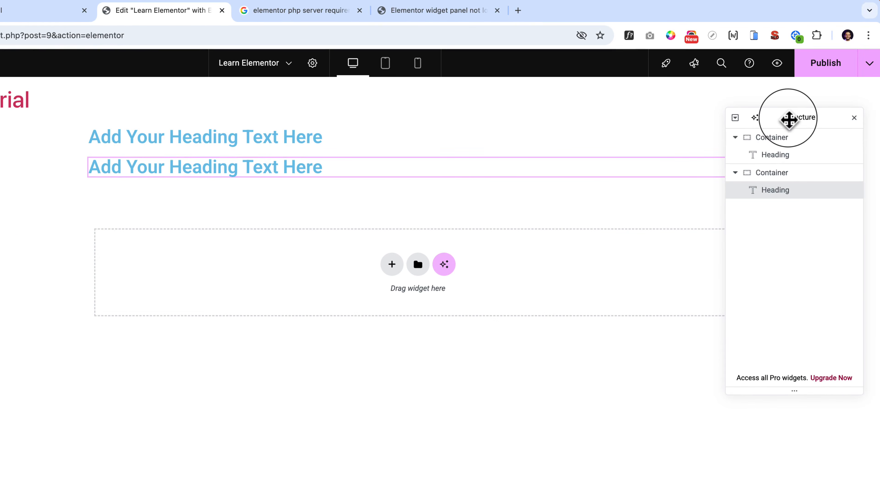
drag(787, 122, 873, 315)
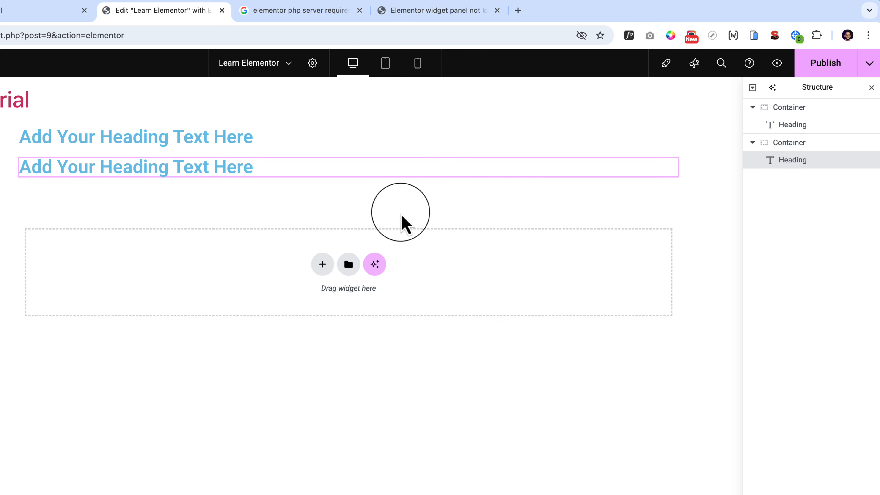
click(142, 134)
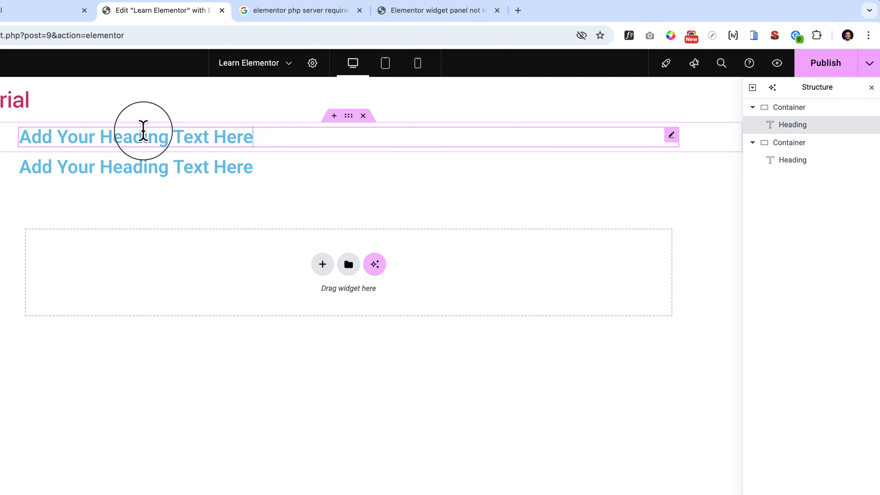
click(65, 168)
click(77, 140)
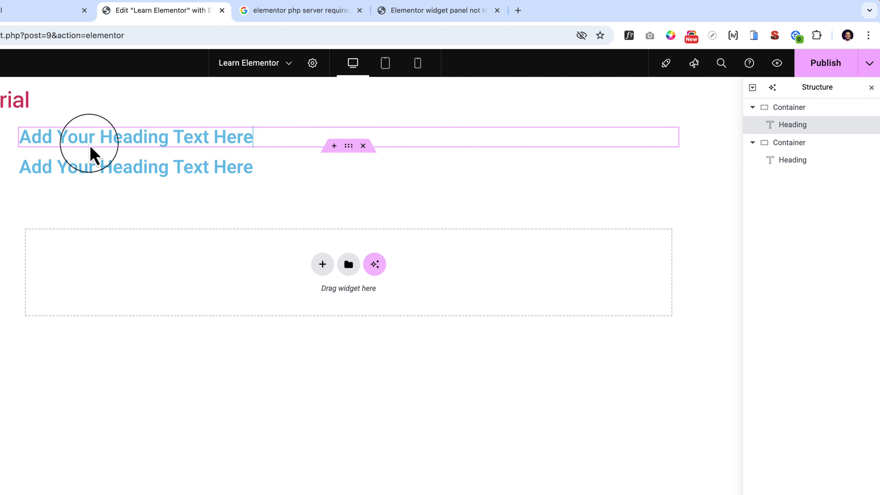
click(203, 173)
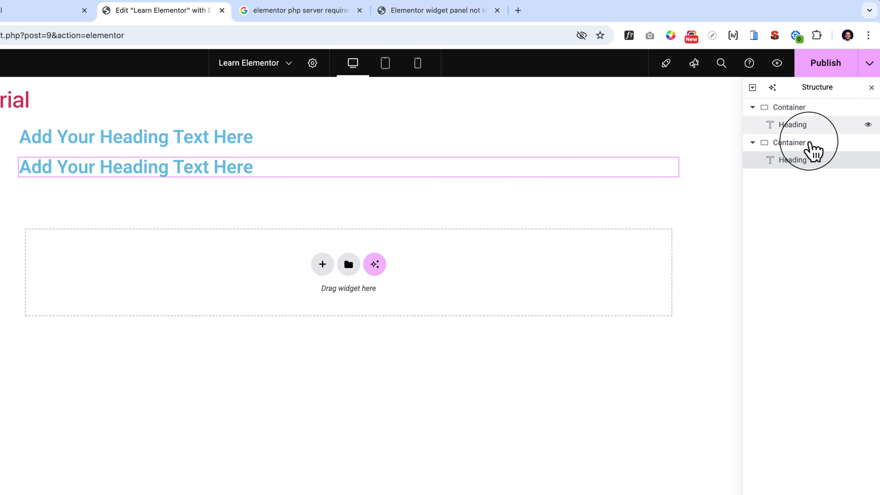
click(110, 139)
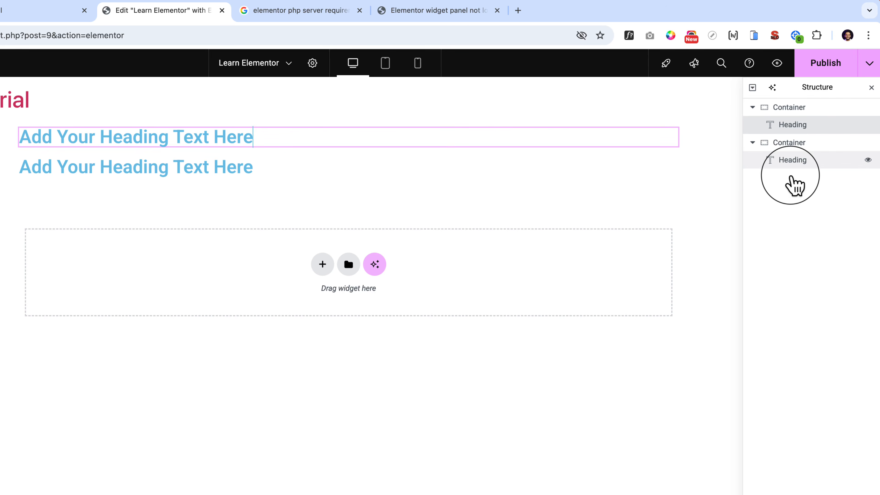
click(786, 161)
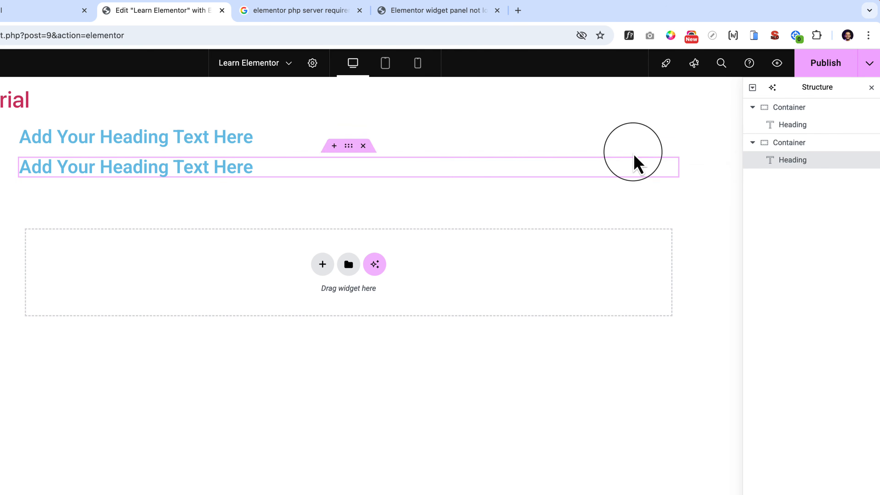
Replace the first heading's title with "This is test heading" in its content settings.
click(199, 140)
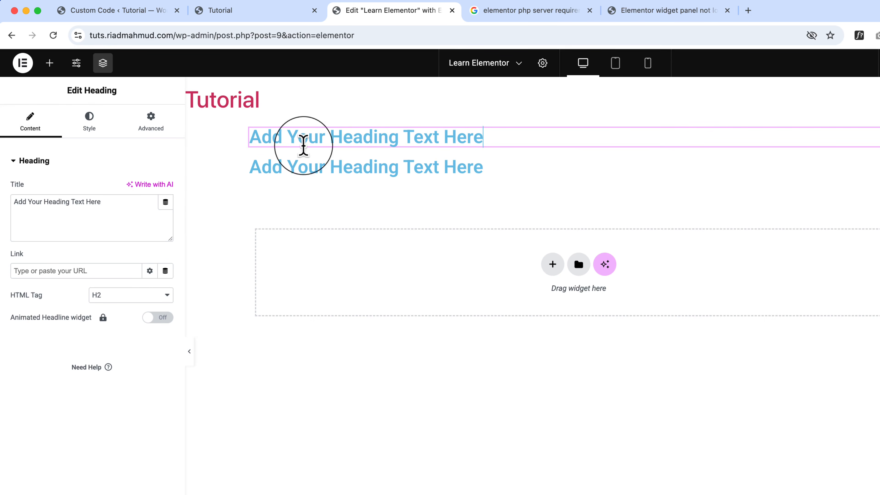
drag(10, 199, 138, 207)
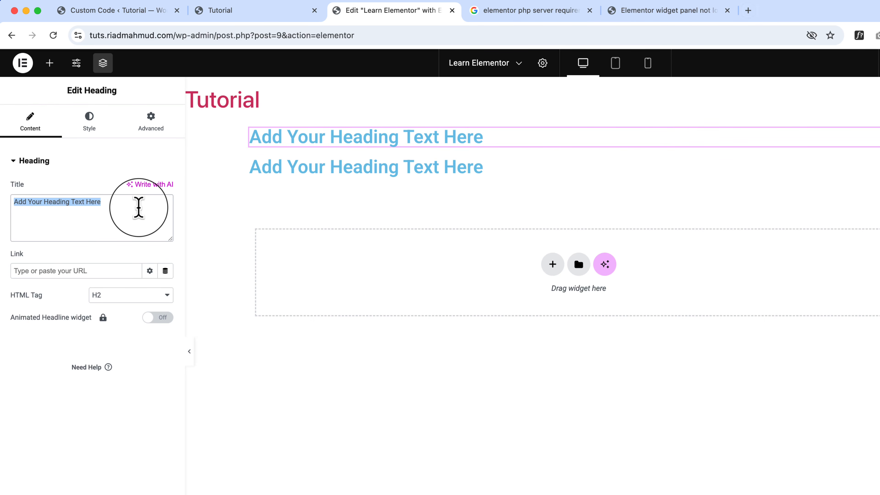
text(This is test te)
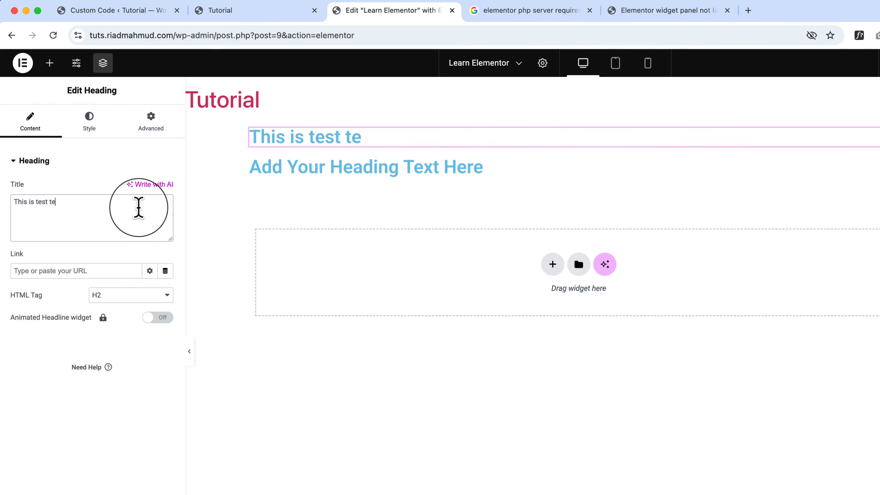
key(BackSpace)
key(BackSpace)
text(heading)
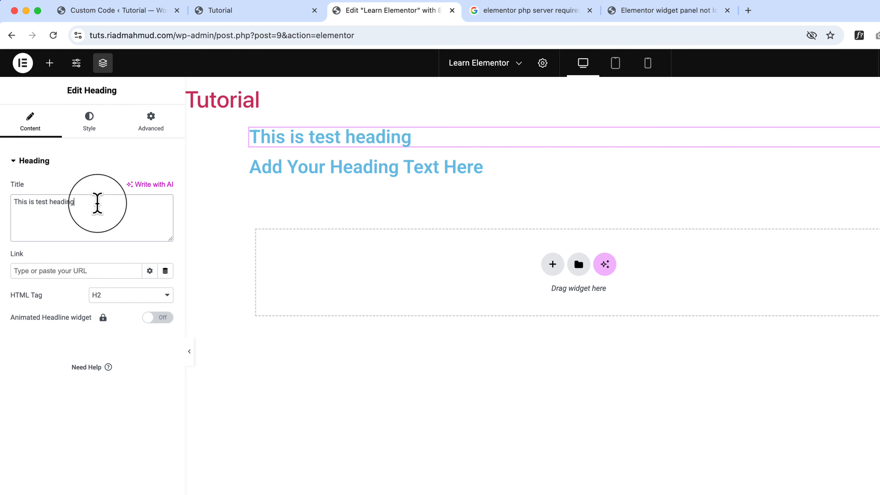
triple_click(53, 200)
Replace the second heading's text with "This is another test heading" directly on the canvas.
click(328, 171)
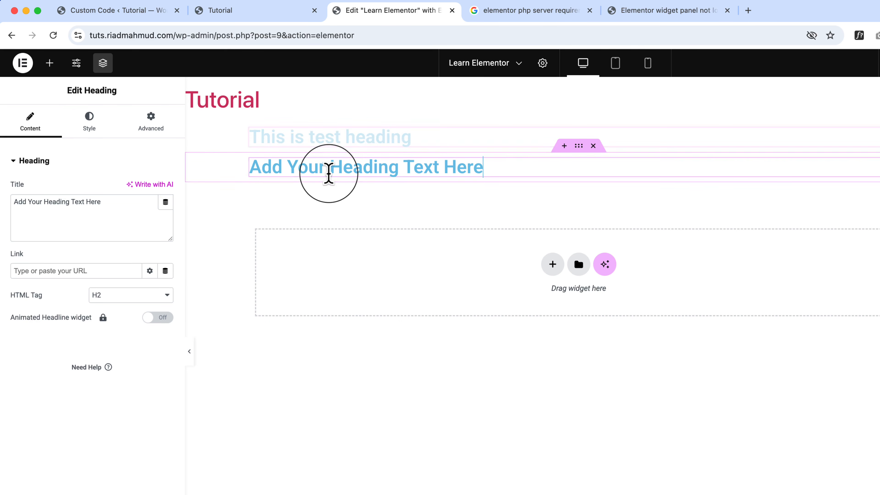
triple_click(329, 172)
text(This is )
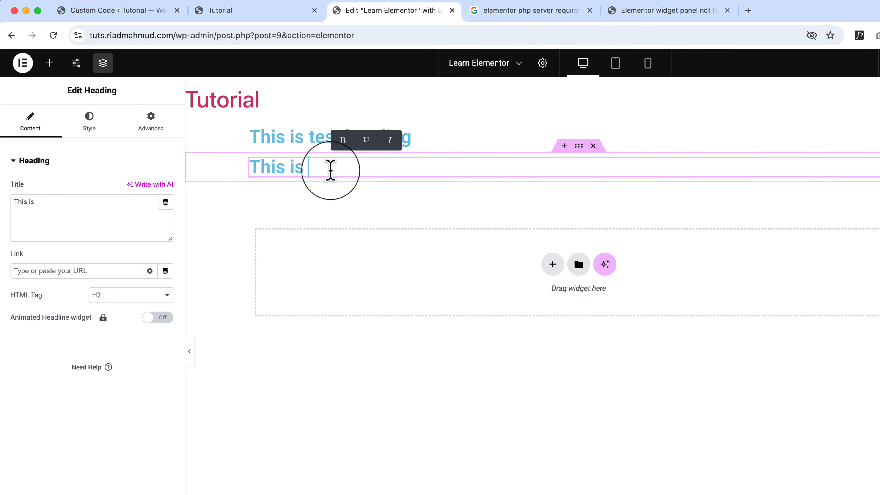
text(another test heading)
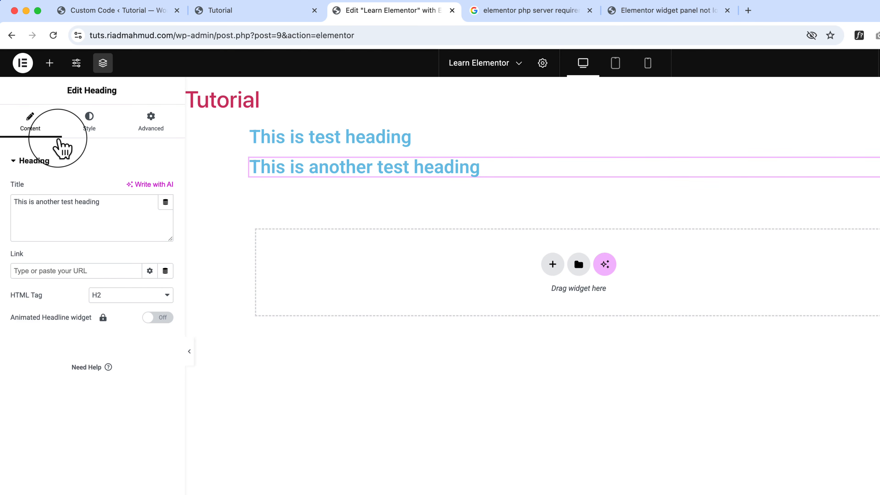
Add a Button widget beneath the second heading in the same container.
click(49, 63)
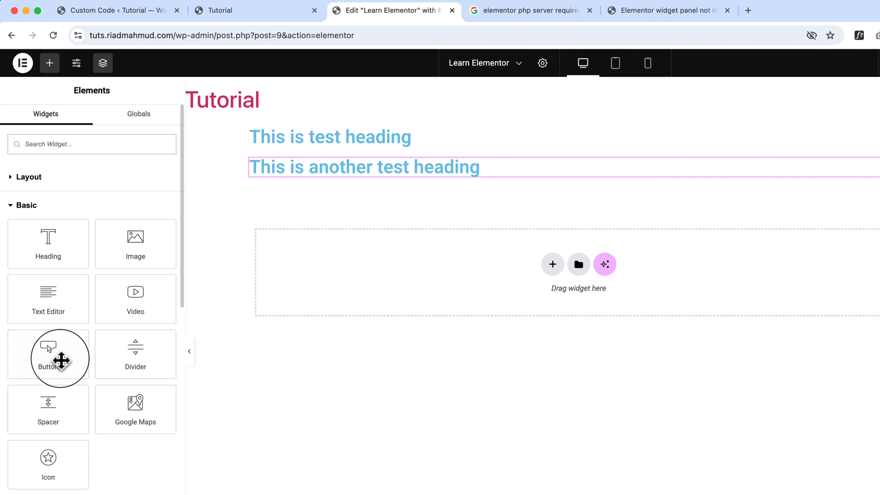
click(62, 360)
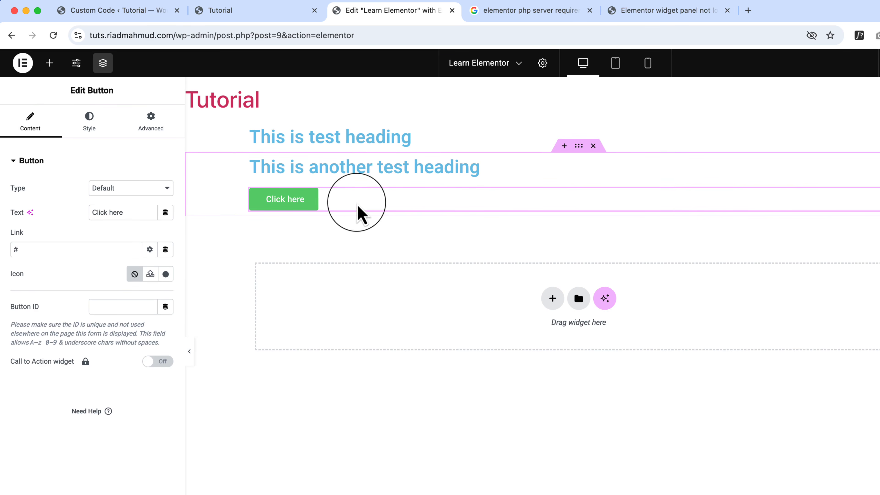
Select the second heading and the button alternately, and compare the editing settings shown for each widget.
click(385, 172)
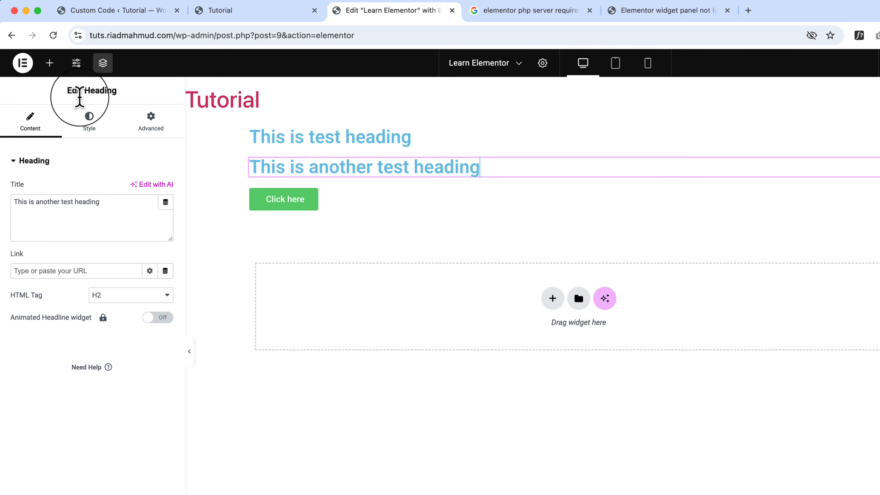
click(362, 208)
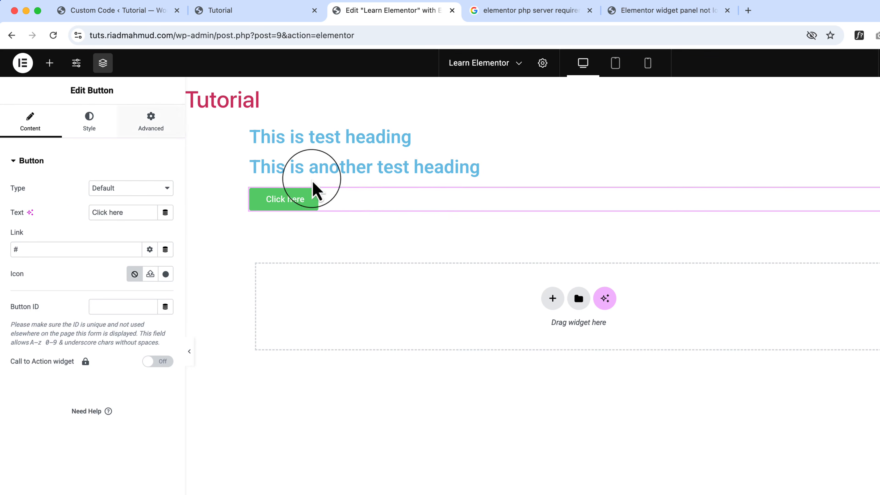
drag(71, 91, 104, 90)
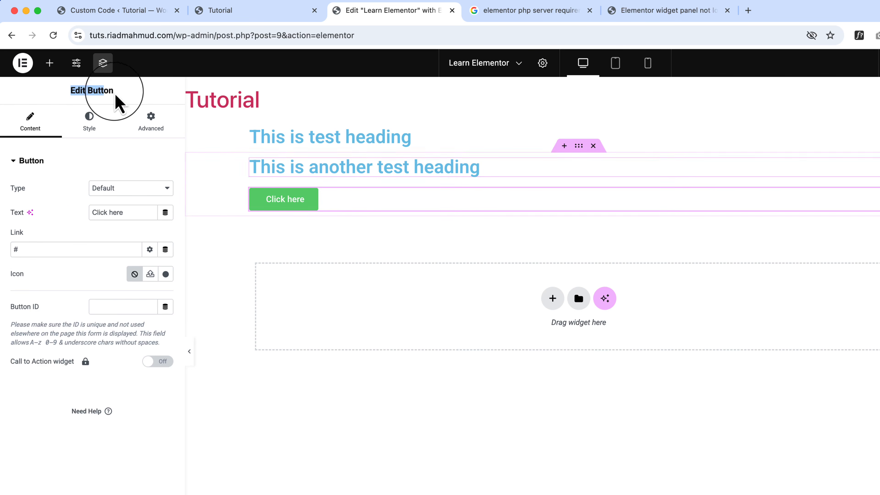
click(384, 169)
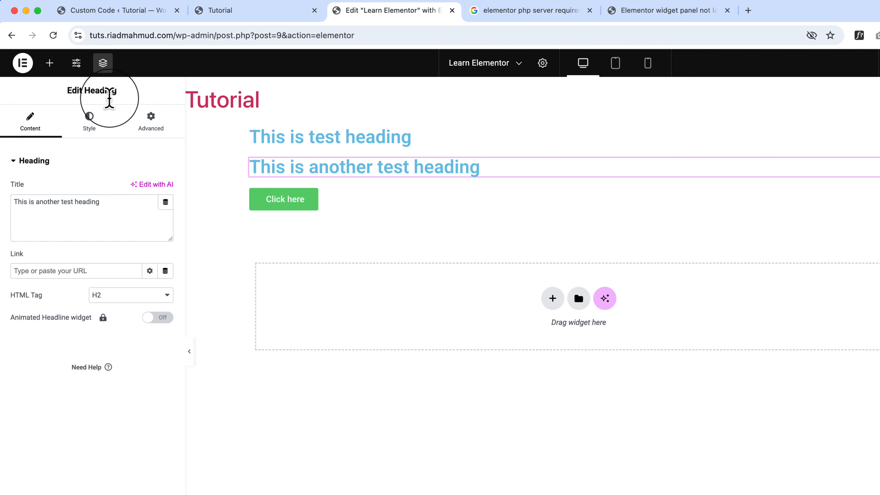
drag(71, 89, 120, 92)
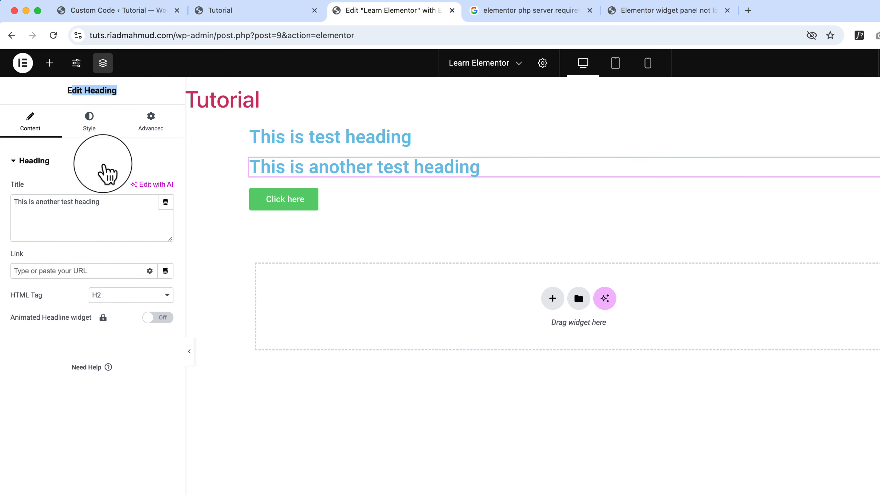
drag(66, 90, 137, 101)
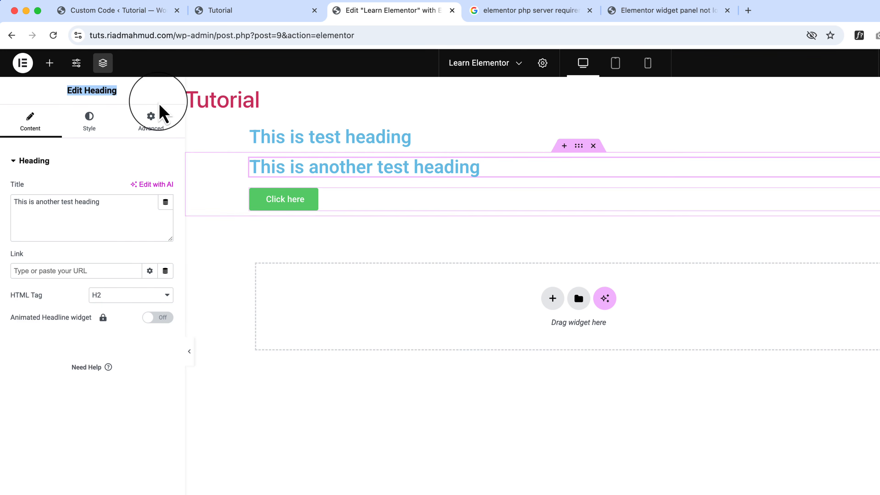
Delete the Button widget beneath the second heading.
click(366, 201)
right_click(366, 203)
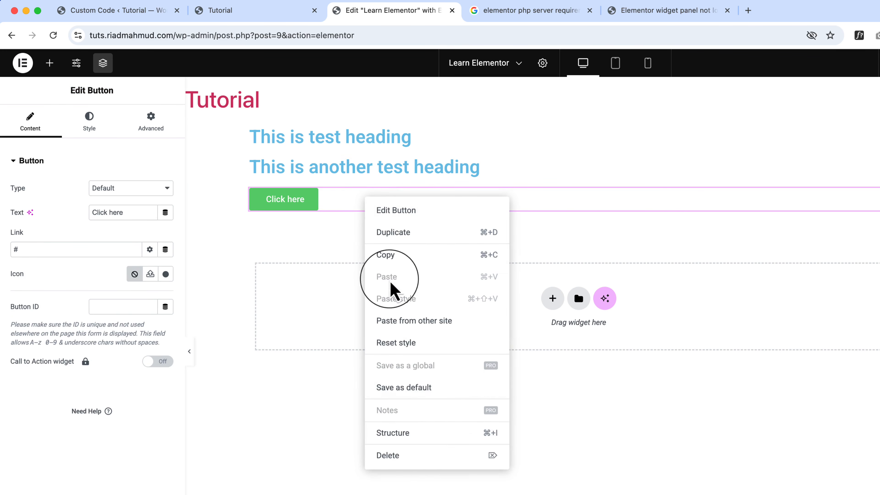
click(441, 456)
Select the second heading and examine its content options, including dynamic tags for title and link and the Animated Headline option.
click(284, 169)
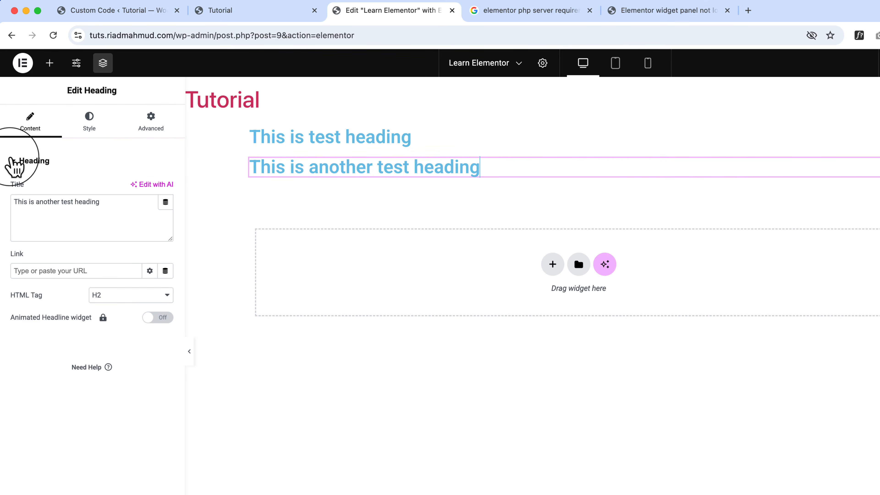
click(14, 163)
click(16, 162)
click(16, 161)
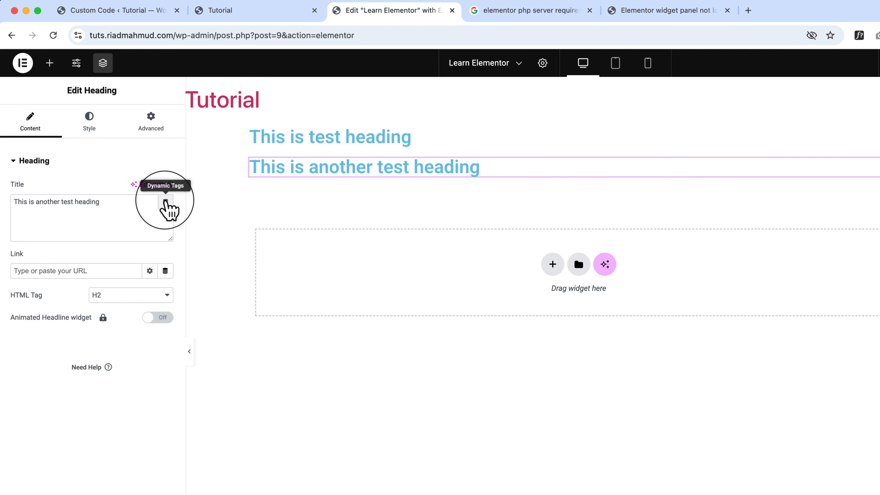
click(165, 202)
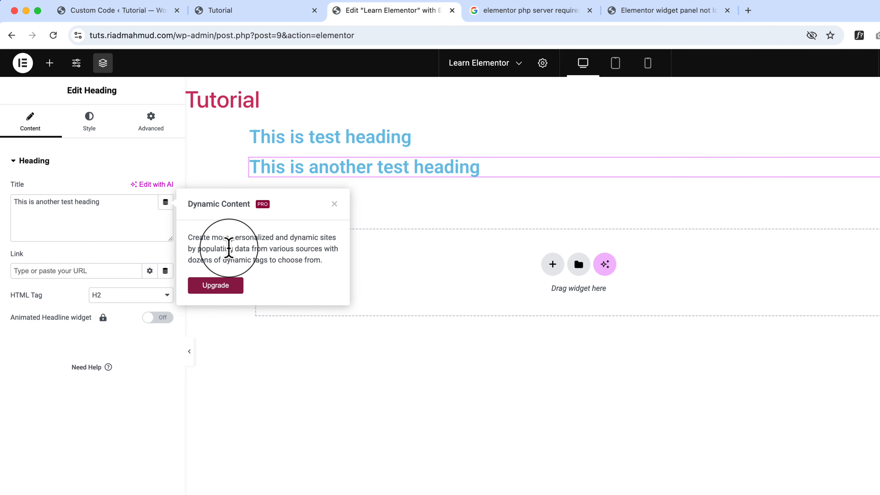
click(167, 205)
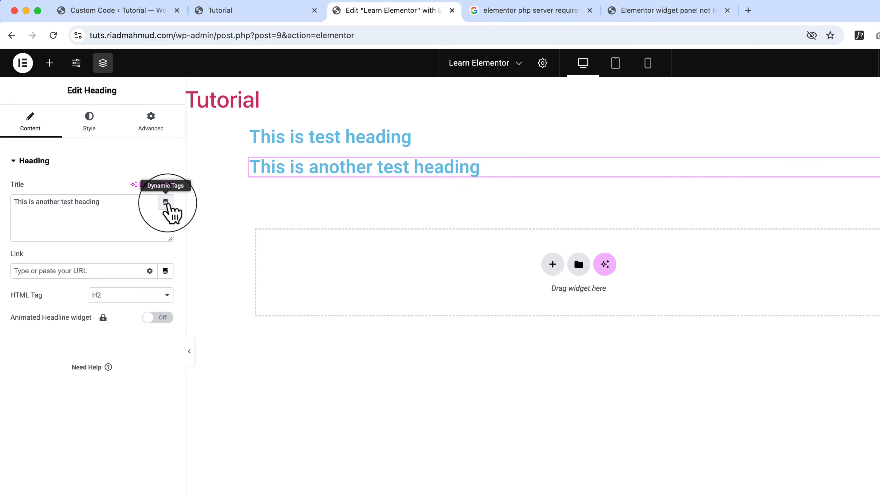
click(165, 270)
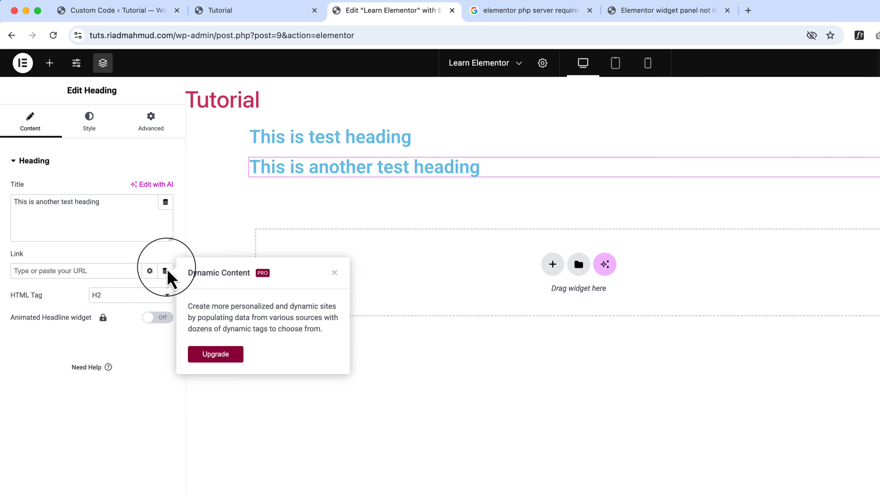
click(160, 282)
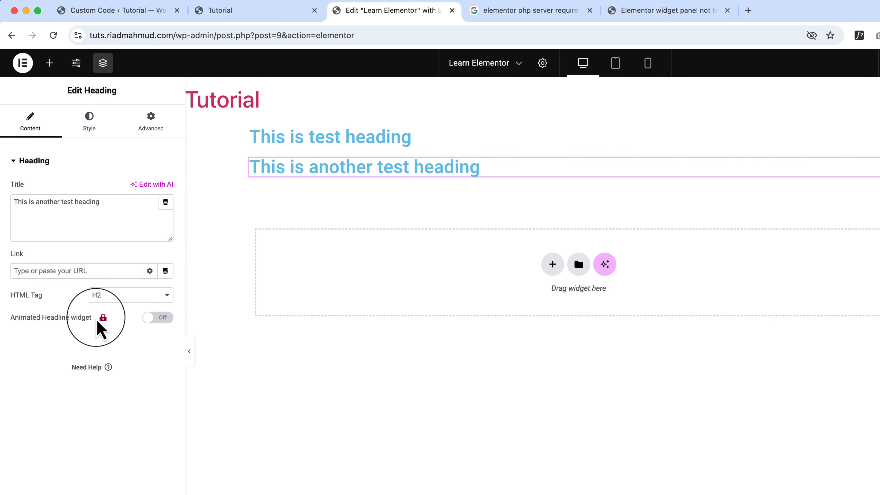
click(153, 317)
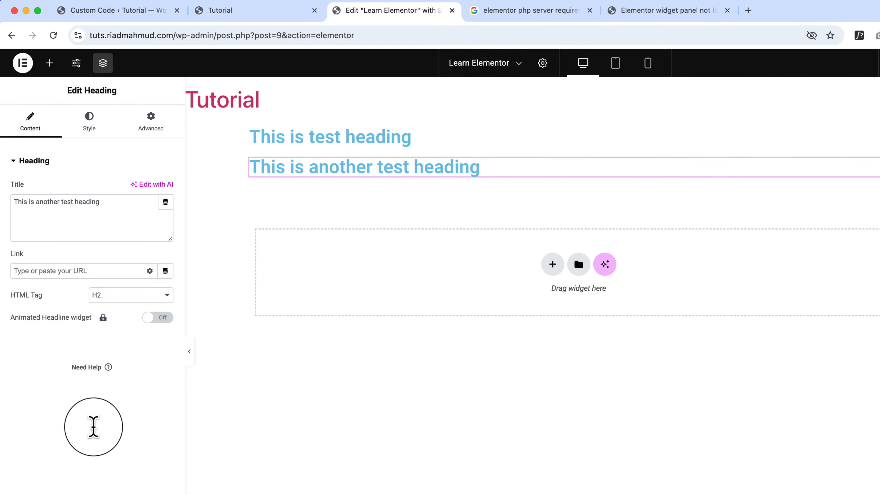
click(29, 270)
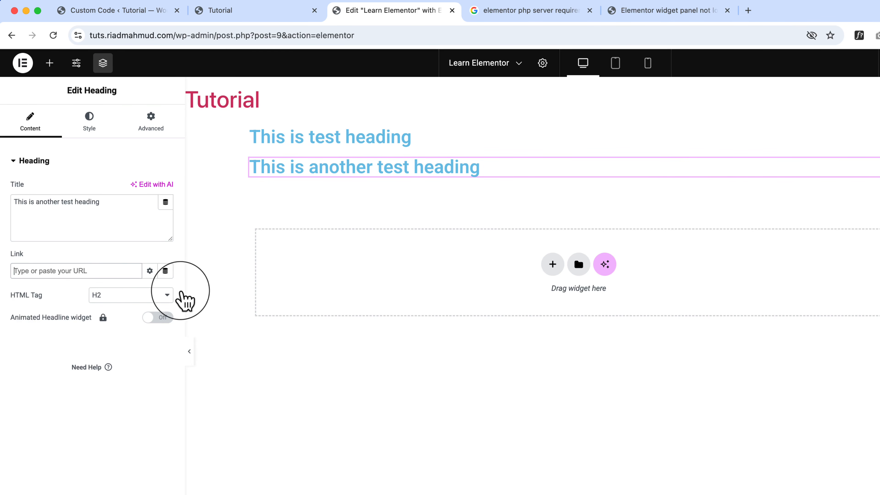
text(https)
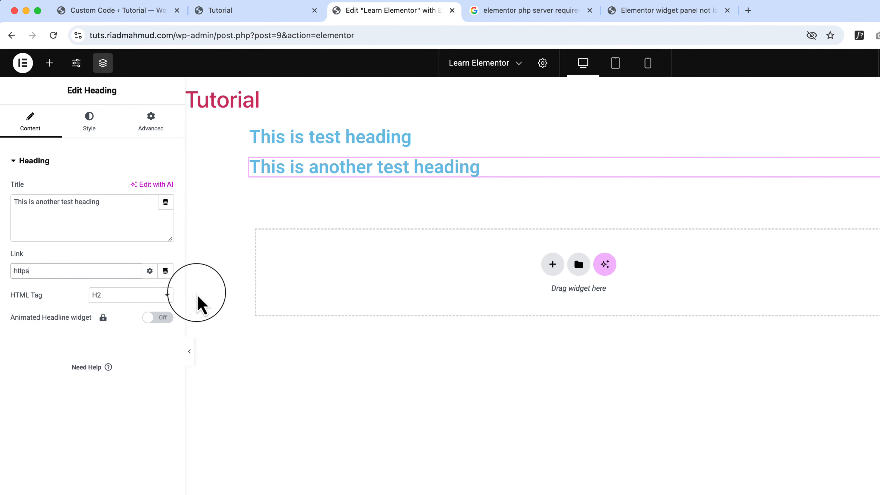
text(://riadmahmud.com)
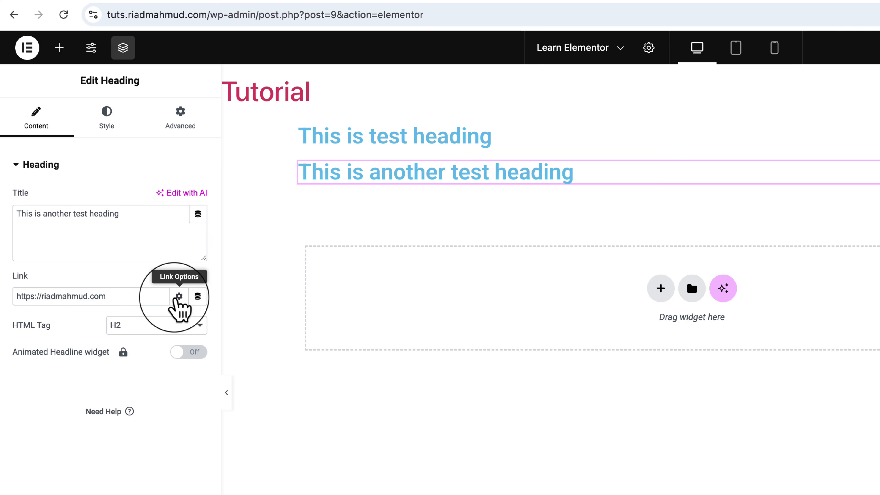
Review the second heading's link options, read the Custom Link Attributes help article, and return to the page editor.
click(178, 297)
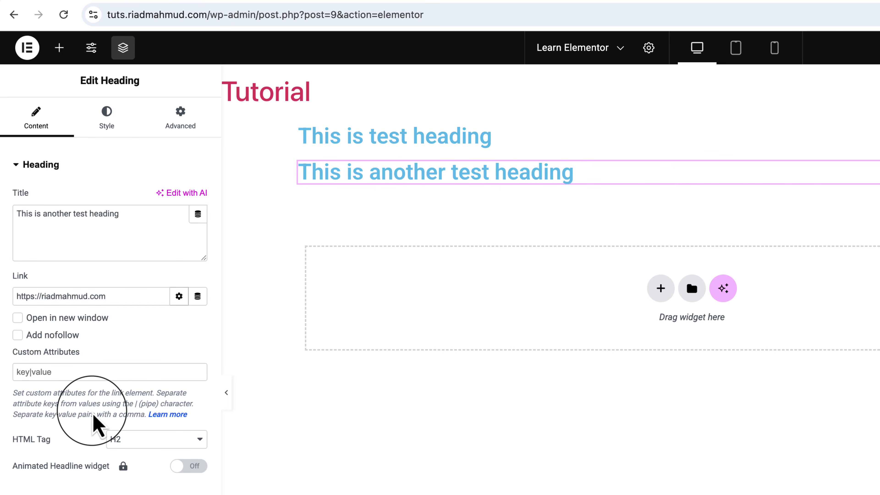
click(173, 414)
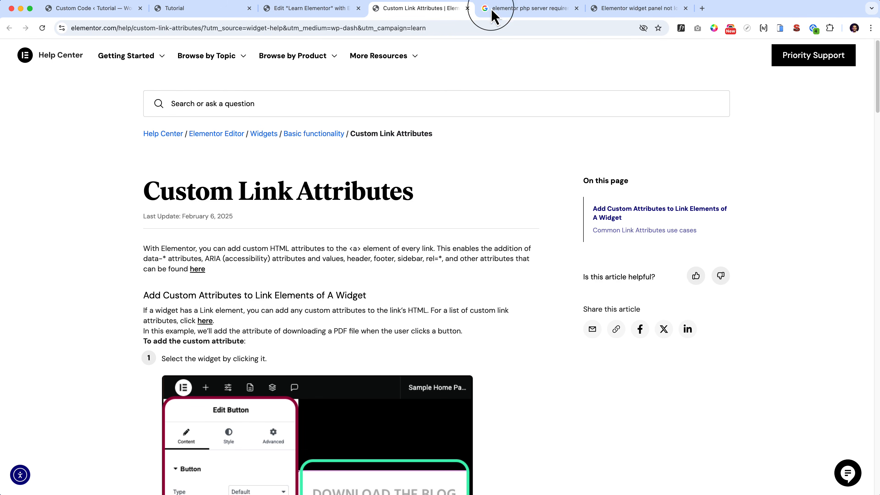
scroll(375, 335, down, 10)
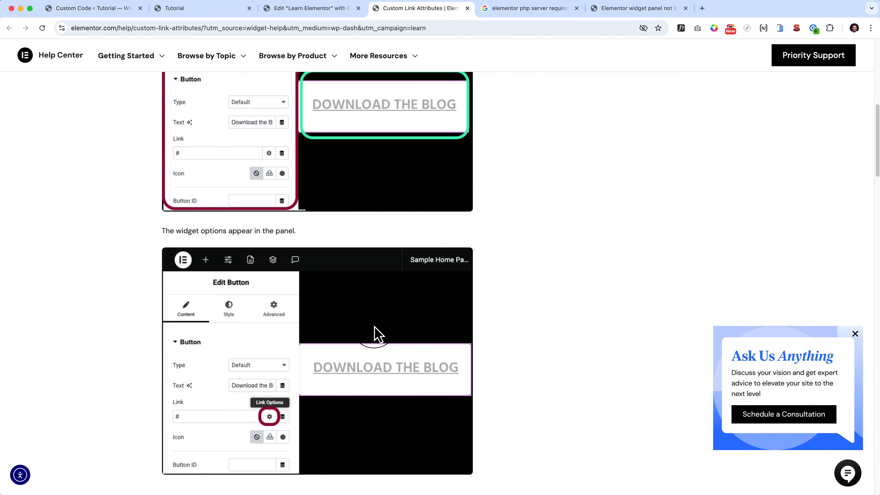
scroll(377, 334, down, 9)
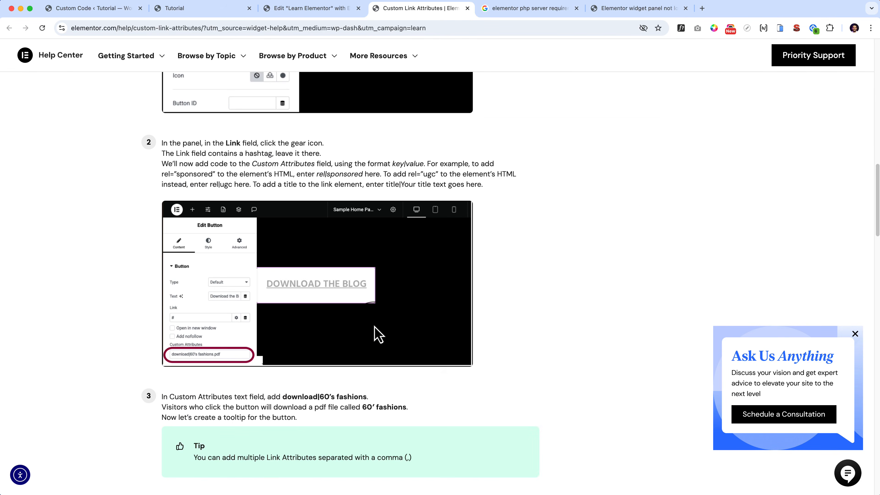
scroll(378, 334, down, 20)
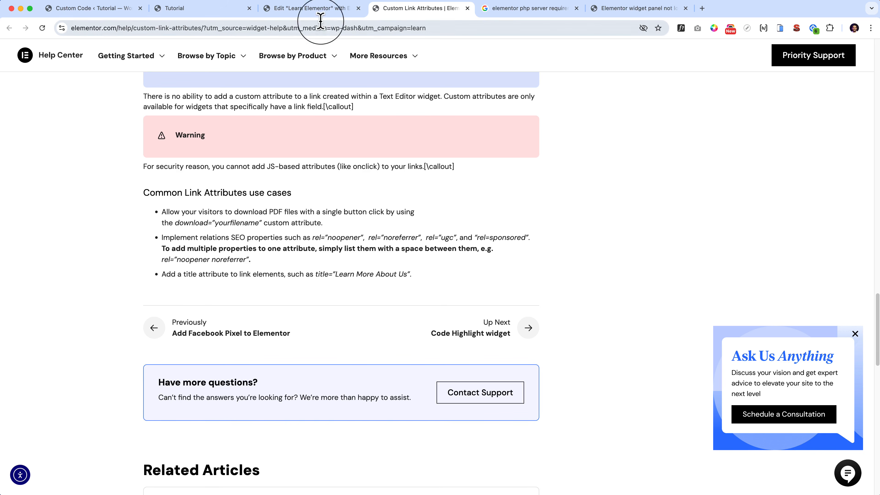
click(319, 9)
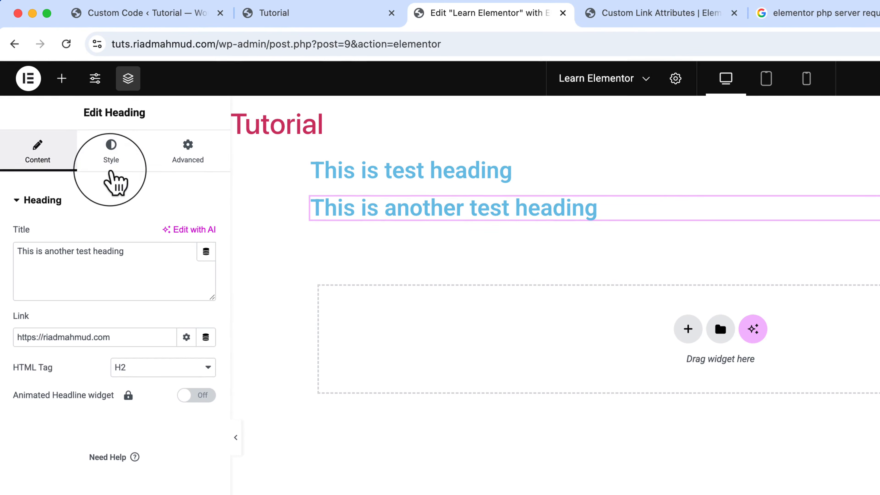
Try the center, right and justified alignments in the second heading's style settings, and finish with left alignment.
click(115, 160)
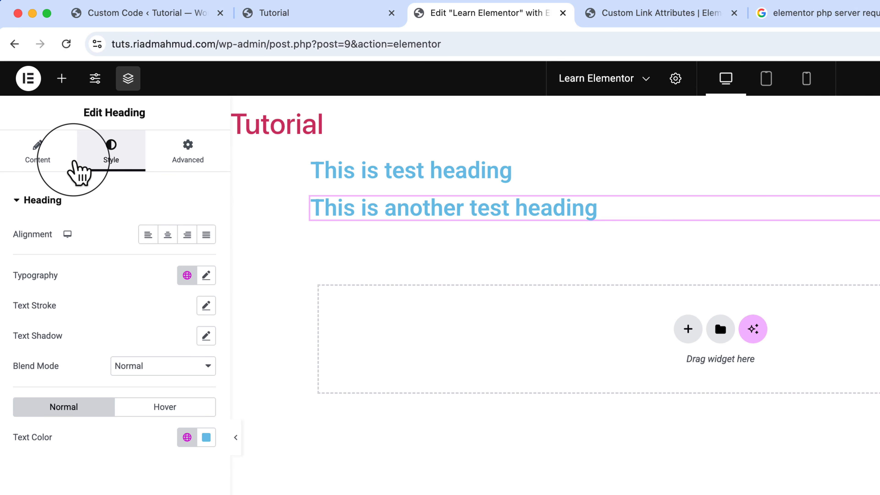
click(151, 199)
click(86, 204)
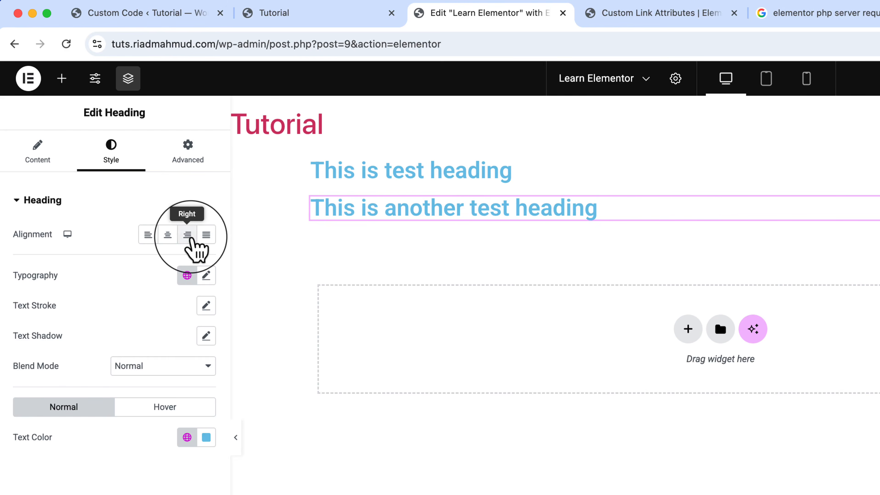
click(187, 234)
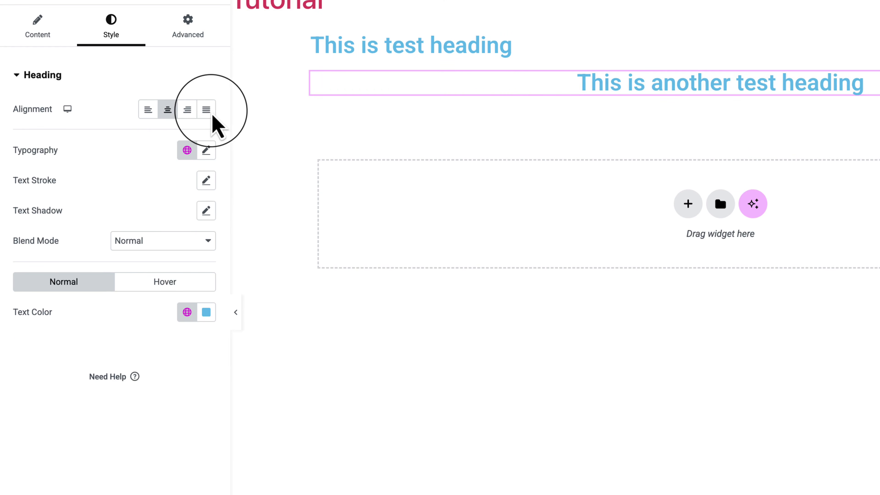
click(209, 114)
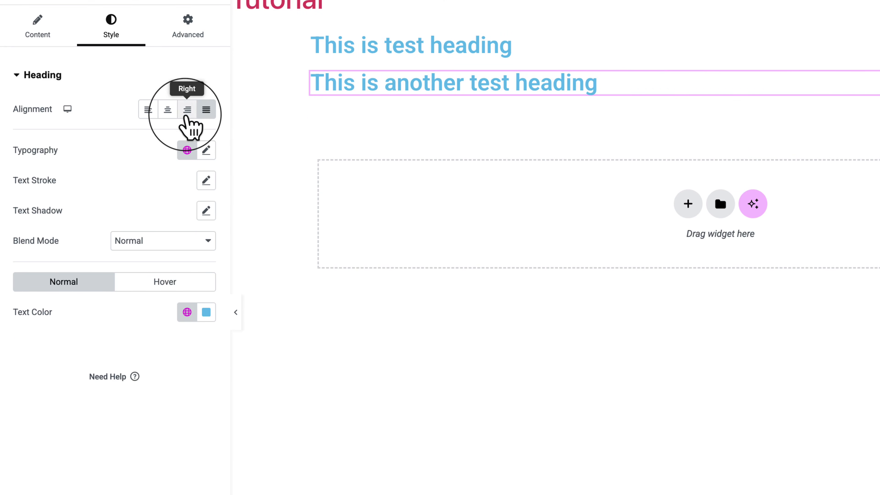
click(187, 109)
click(167, 110)
click(148, 110)
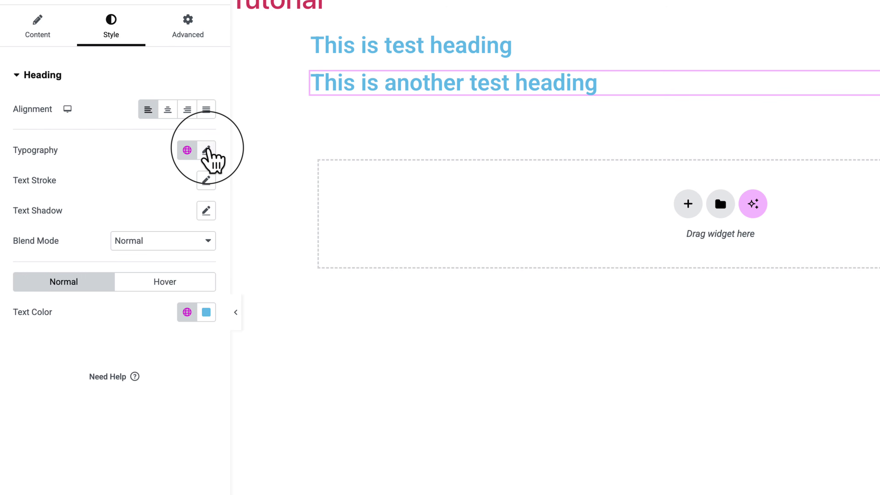
Give the second heading custom typography with a font size of 77 px.
click(206, 149)
click(32, 262)
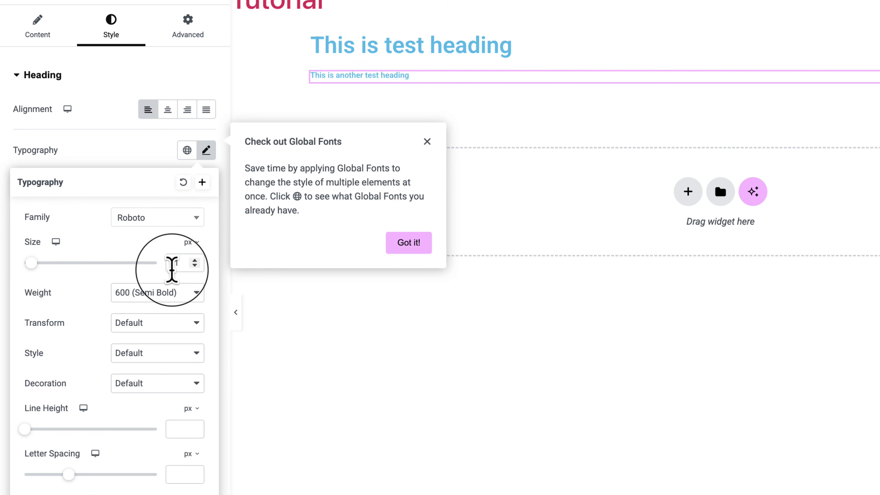
drag(33, 263, 75, 263)
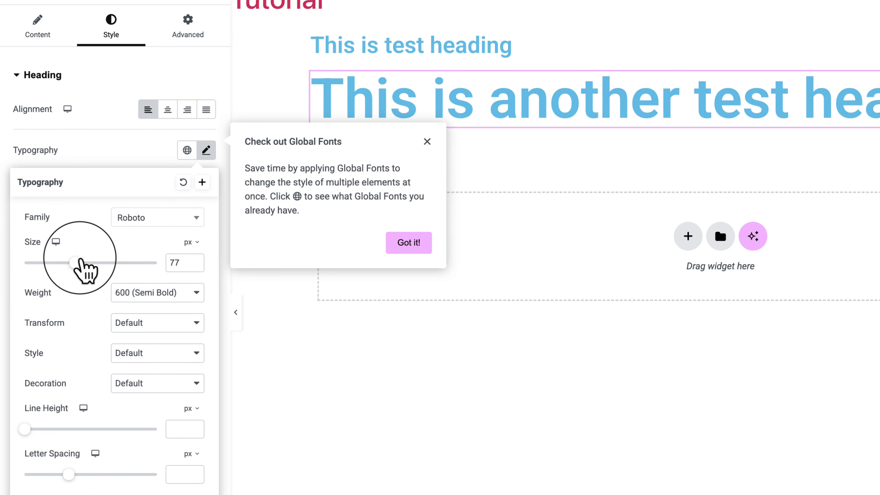
click(140, 173)
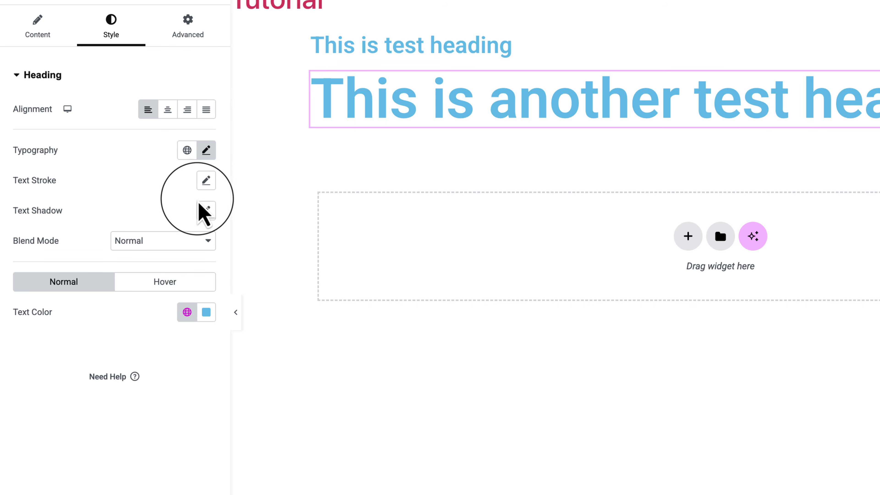
Apply the dark grey global color to the second heading's text and the light blue one on hover, with a 0.7 s transition.
click(187, 312)
click(77, 399)
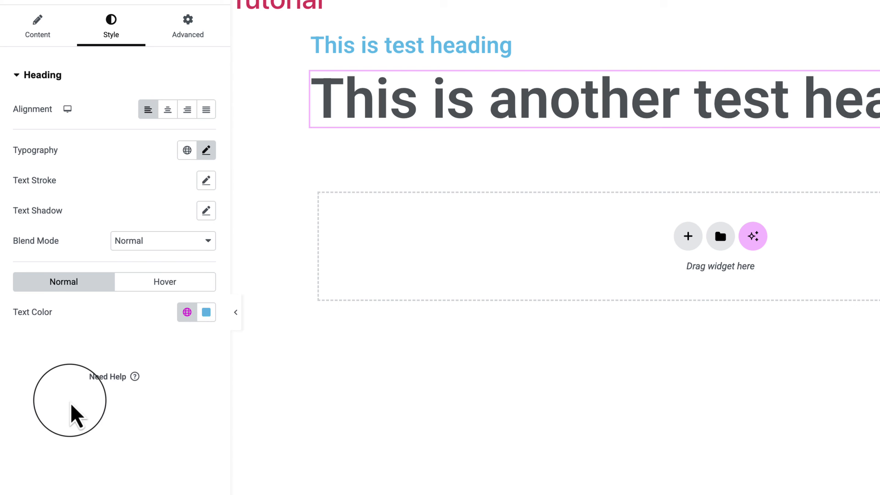
click(163, 281)
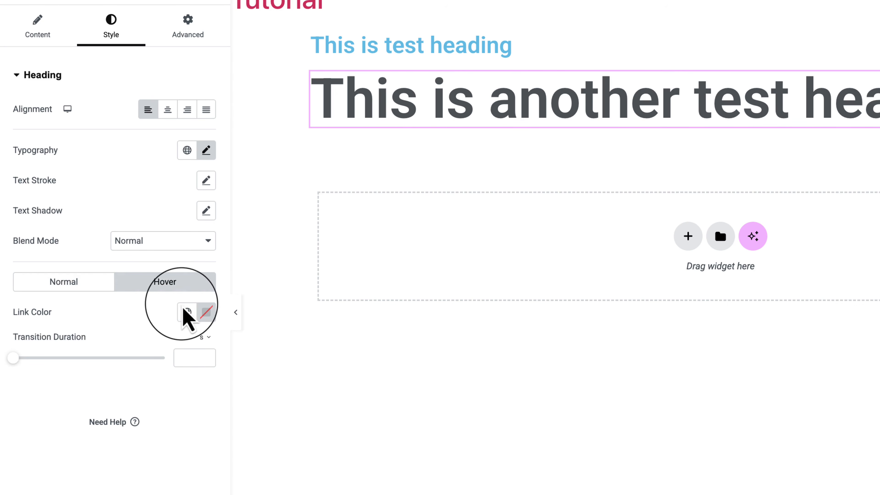
click(187, 312)
click(116, 381)
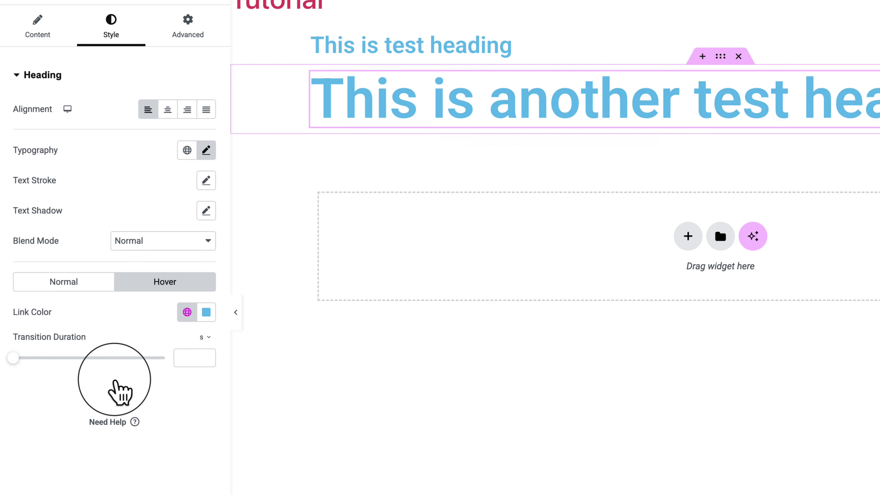
drag(15, 358, 53, 364)
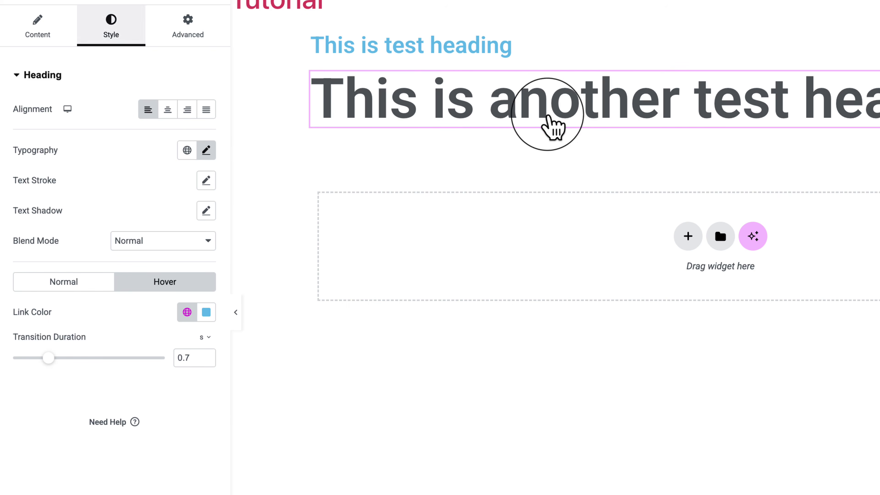
Open the second heading's advanced settings to view its layout options.
click(183, 37)
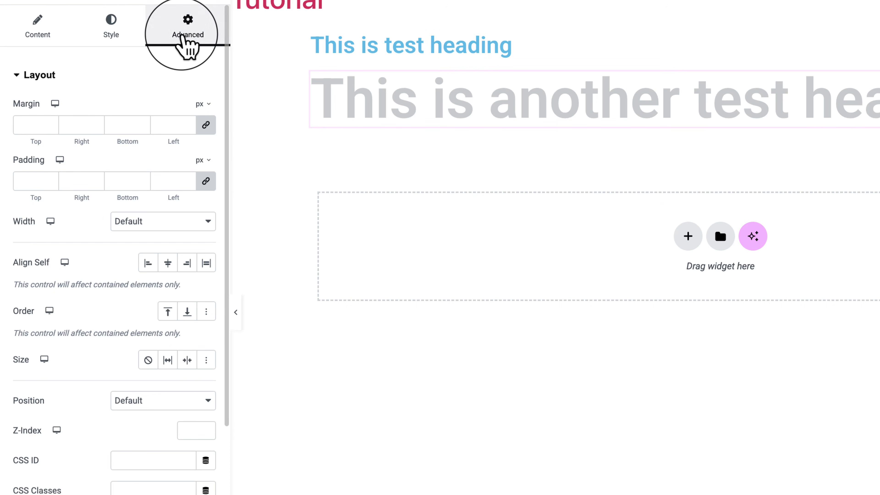
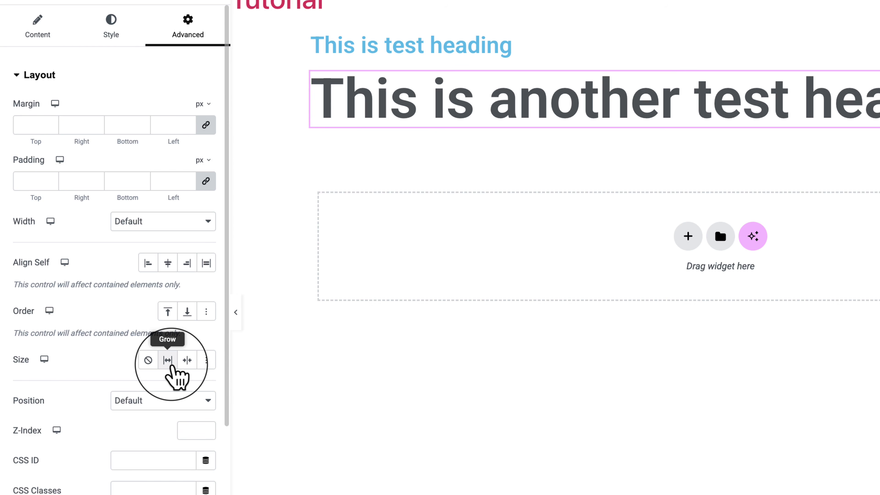
Try the shrink and none size options in the second heading's layout settings, and clear the size choice.
click(183, 360)
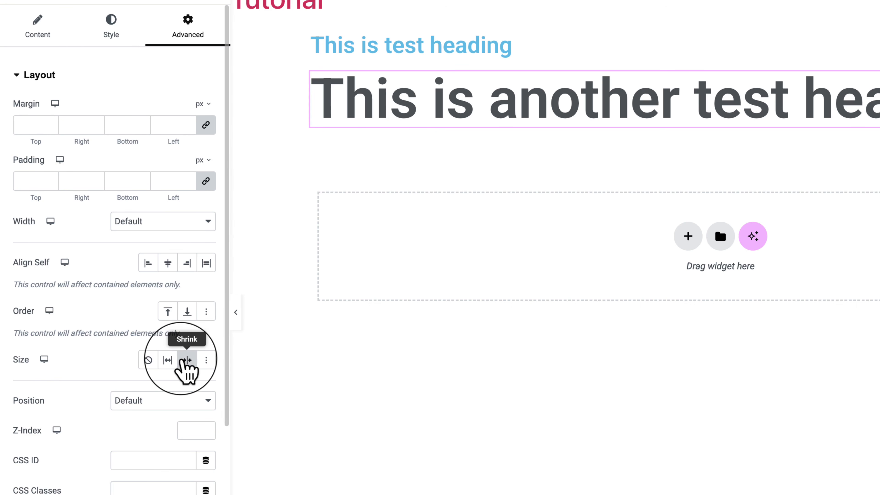
click(148, 360)
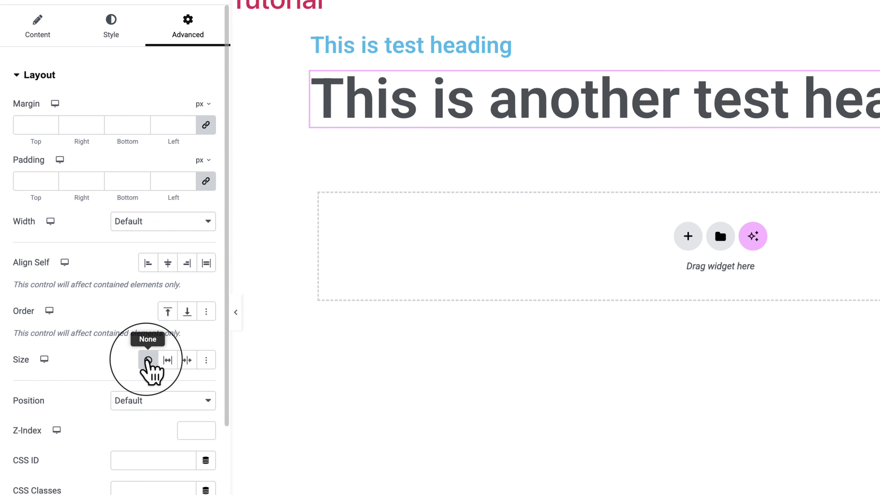
click(148, 361)
click(148, 360)
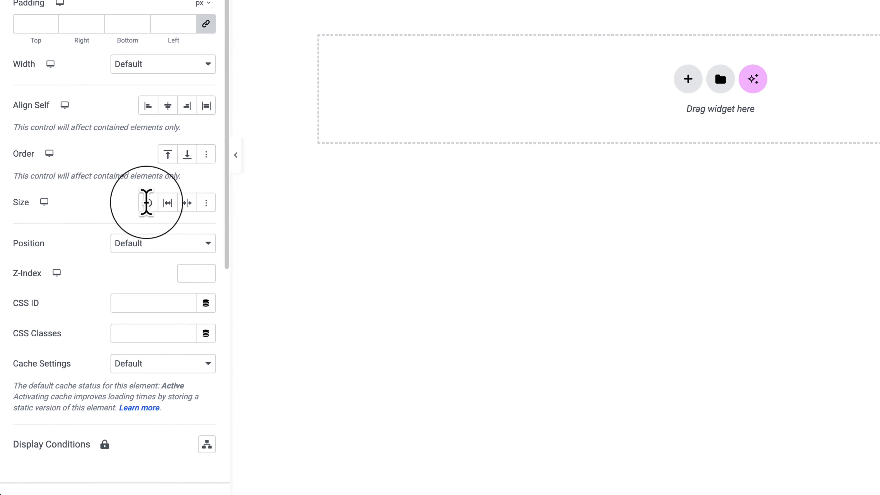
Examine the position and cache setting choices of the second heading and the remaining advanced sections.
click(189, 245)
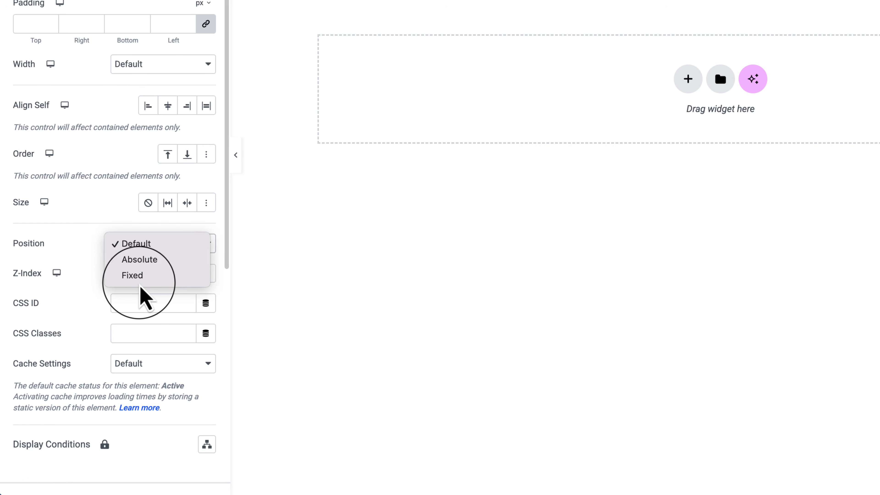
click(78, 253)
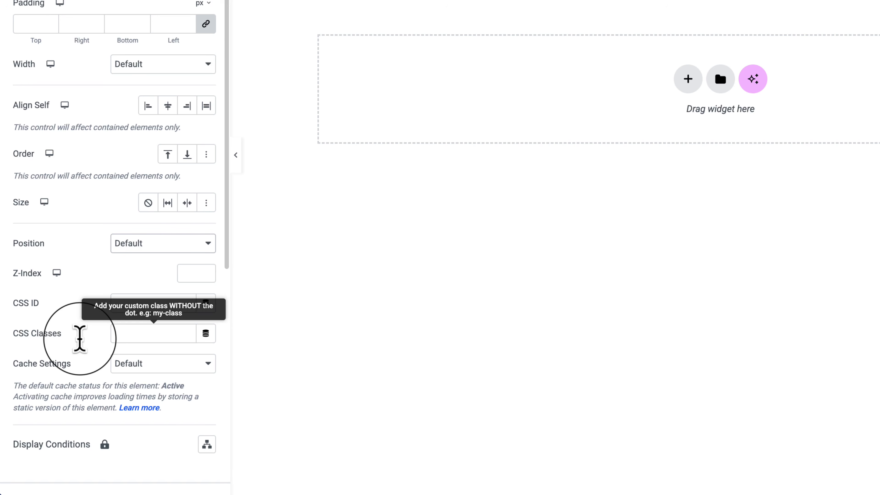
click(174, 381)
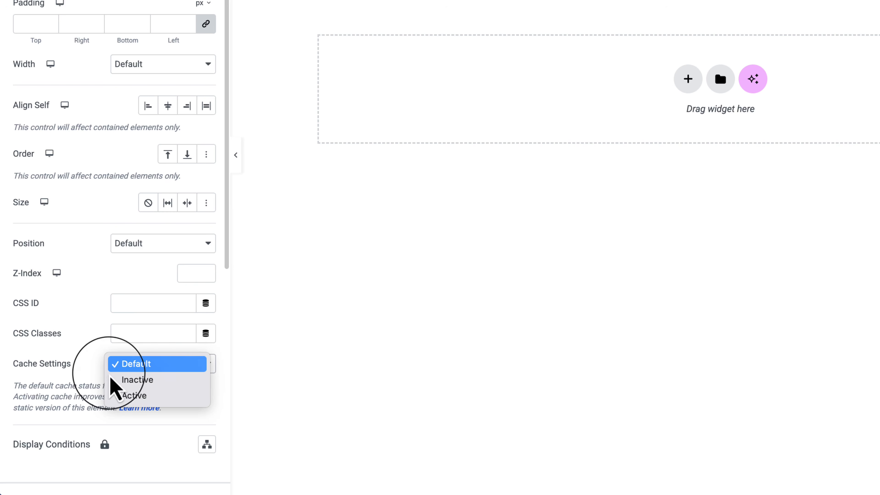
click(57, 389)
scroll(76, 378, down, 1)
scroll(77, 374, down, 9)
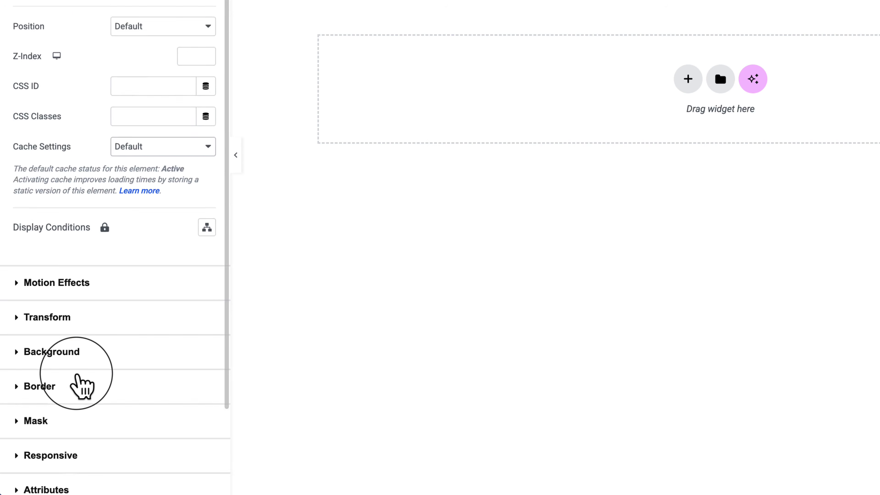
scroll(76, 374, up, 10)
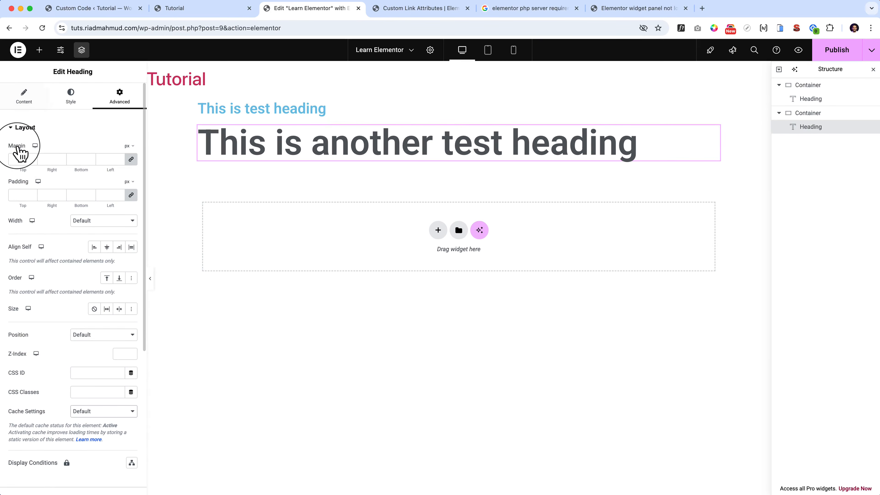
Collapse the second heading's layout settings and view its motion effects options.
click(19, 130)
click(19, 129)
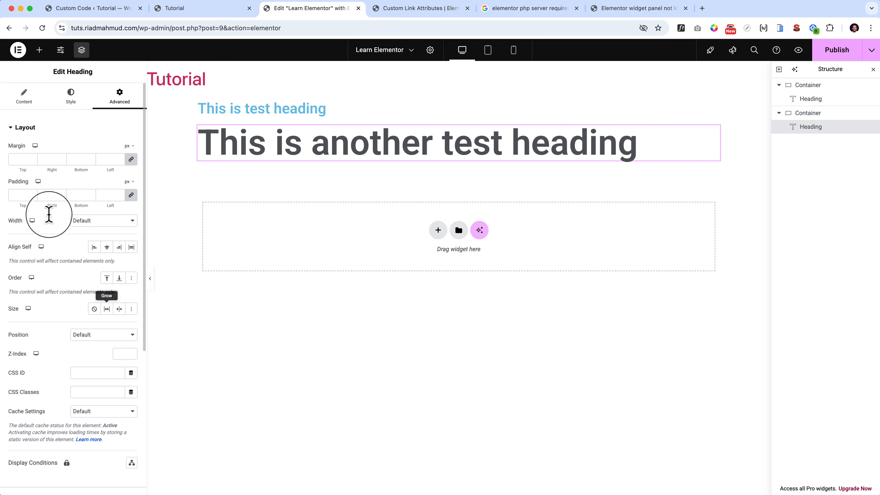
scroll(70, 274, down, 5)
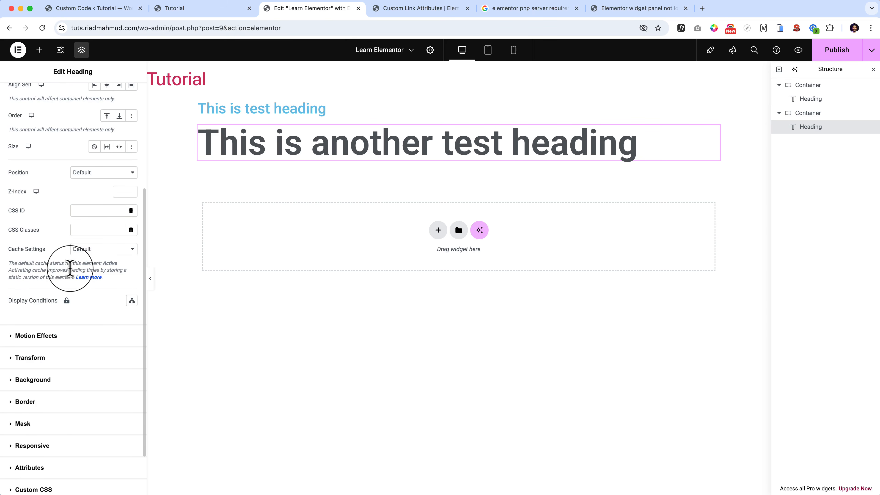
scroll(70, 268, up, 5)
click(24, 128)
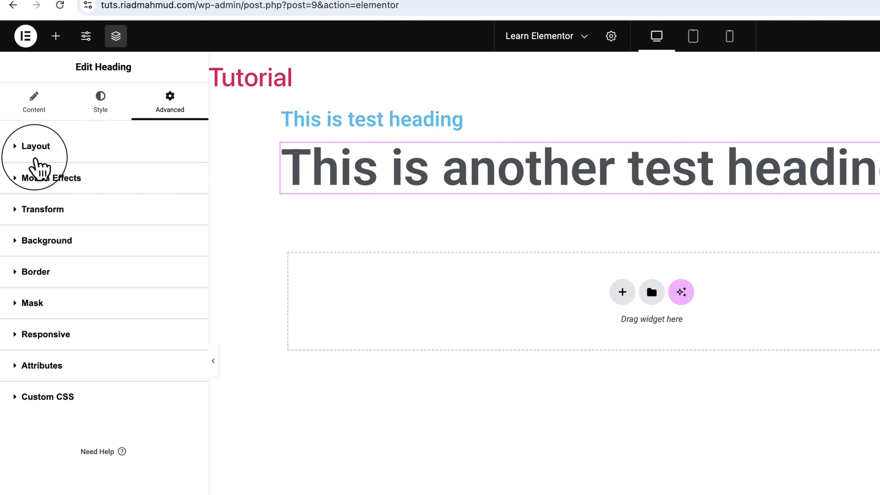
click(28, 149)
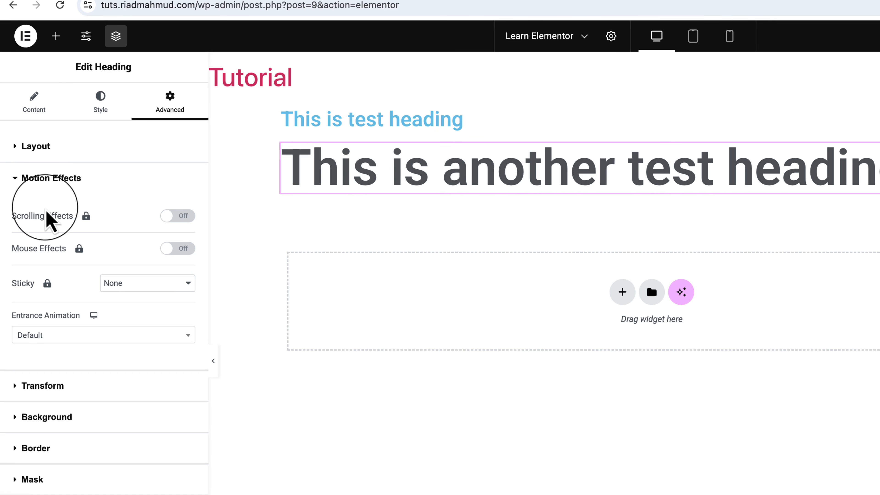
click(52, 178)
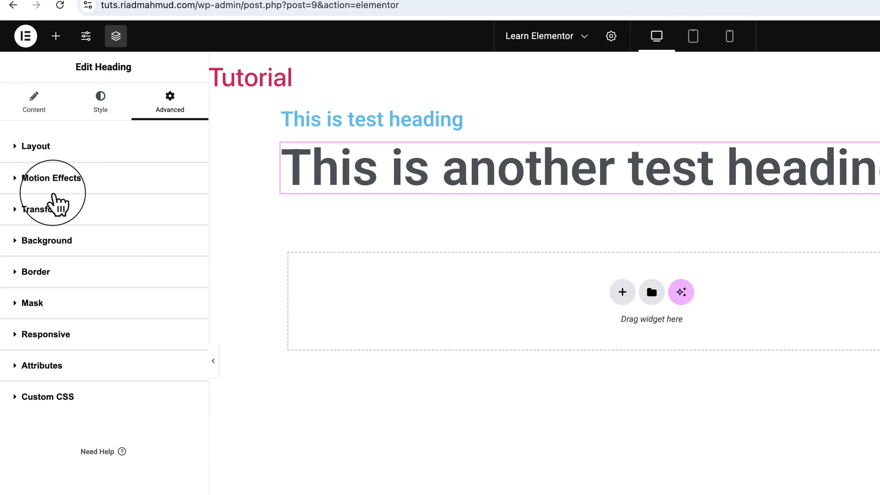
Try the rotation setting in the second heading's normal-state transform options.
click(57, 209)
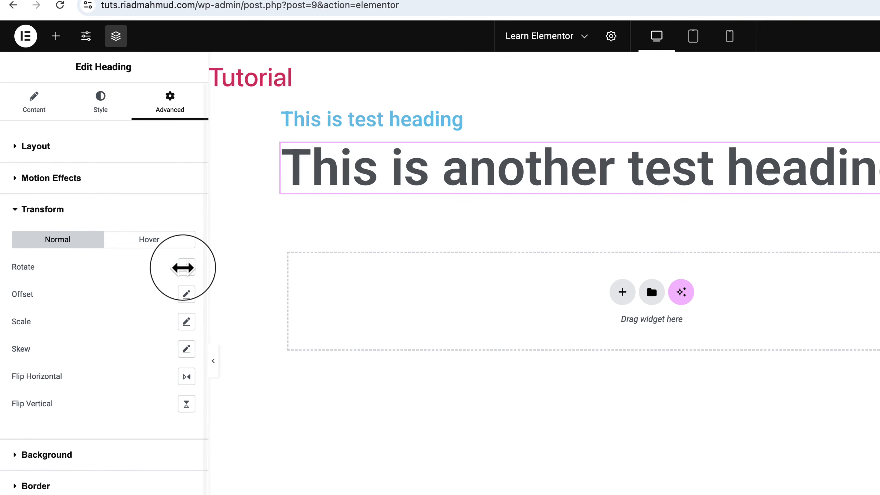
click(186, 267)
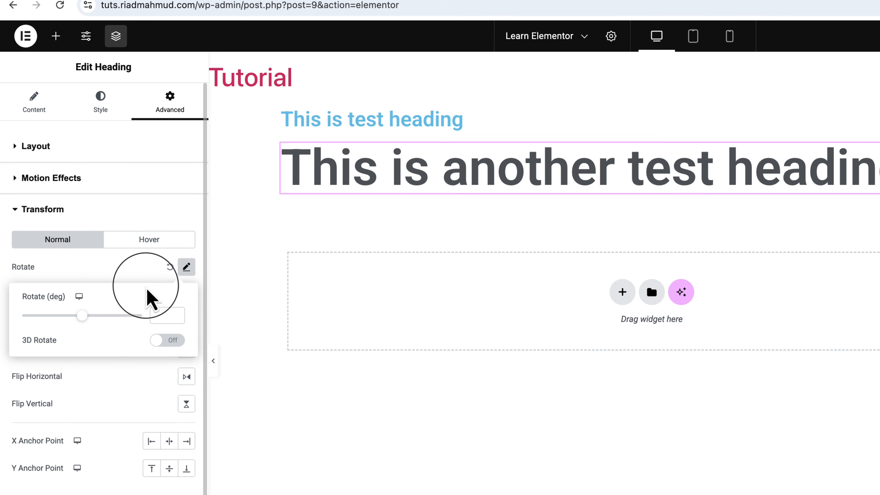
mouse_move(83, 316)
mouse_down()
mouse_move(92, 315)
mouse_move(67, 315)
mouse_move(82, 315)
mouse_up()
click(152, 272)
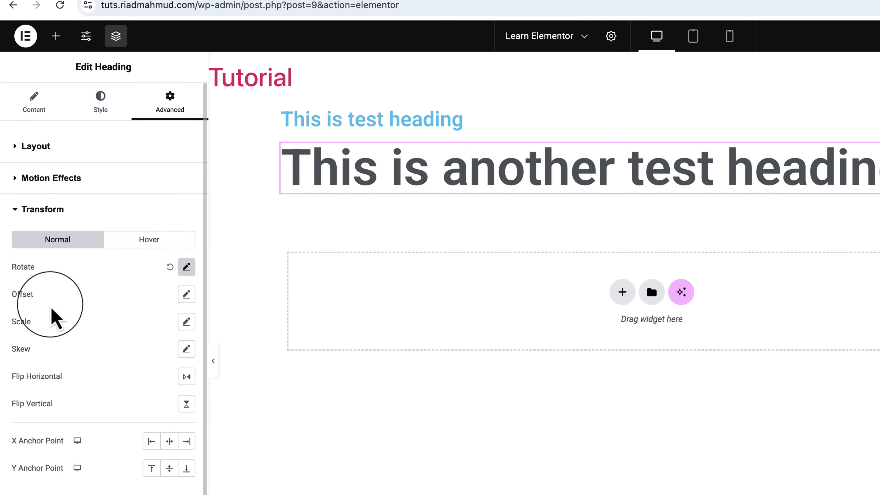
Try horizontal and vertical offsets on the second heading, and reset its offset and rotation to default.
click(186, 294)
mouse_move(84, 343)
mouse_down()
mouse_move(103, 343)
mouse_move(82, 343)
mouse_up()
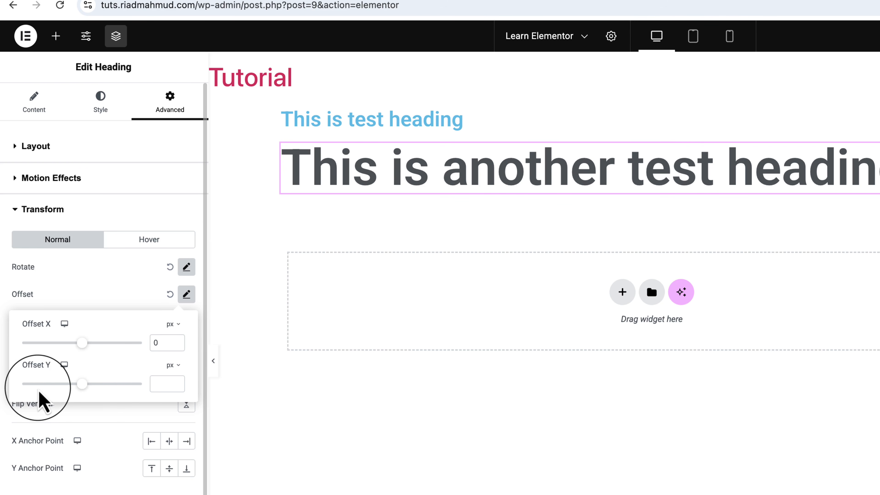
drag(78, 384, 86, 384)
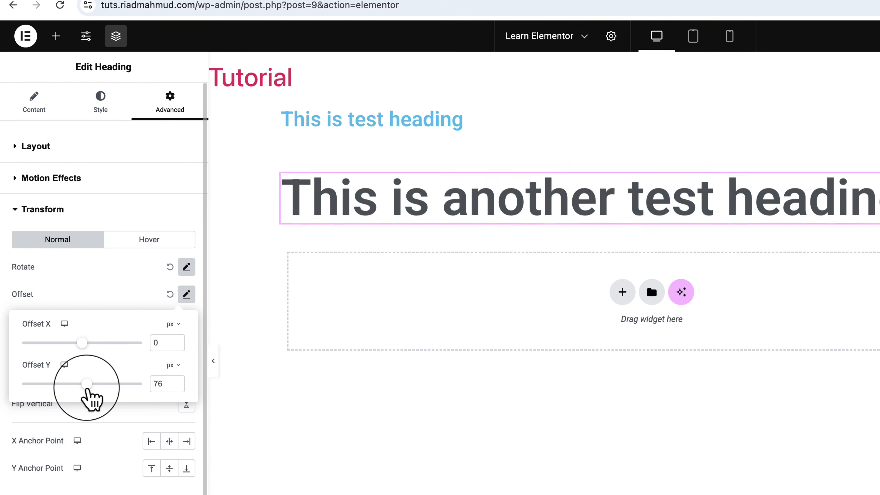
click(163, 305)
click(169, 294)
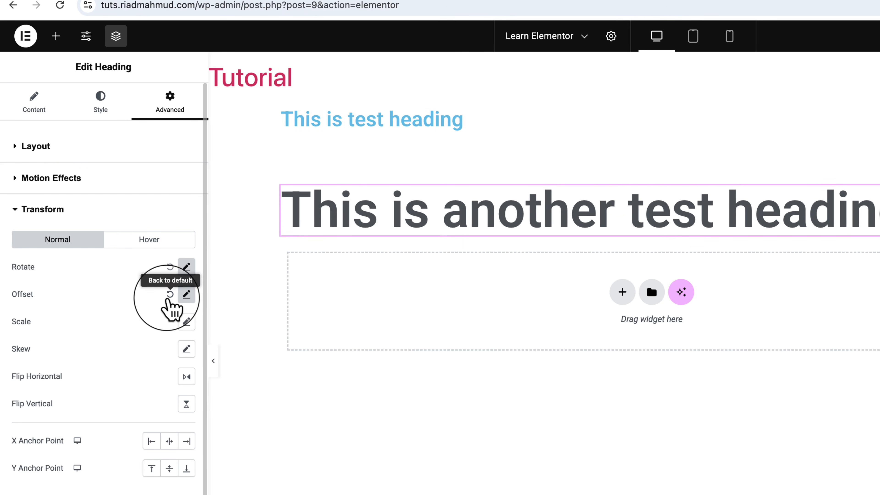
click(170, 267)
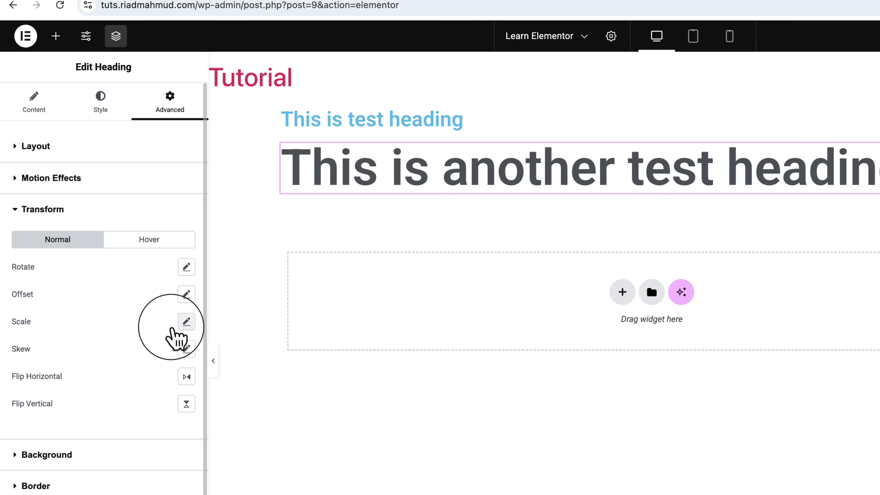
Try scaling the second heading in its normal-state transform options, and reset the scale to default.
click(186, 321)
drag(35, 393, 77, 389)
click(169, 322)
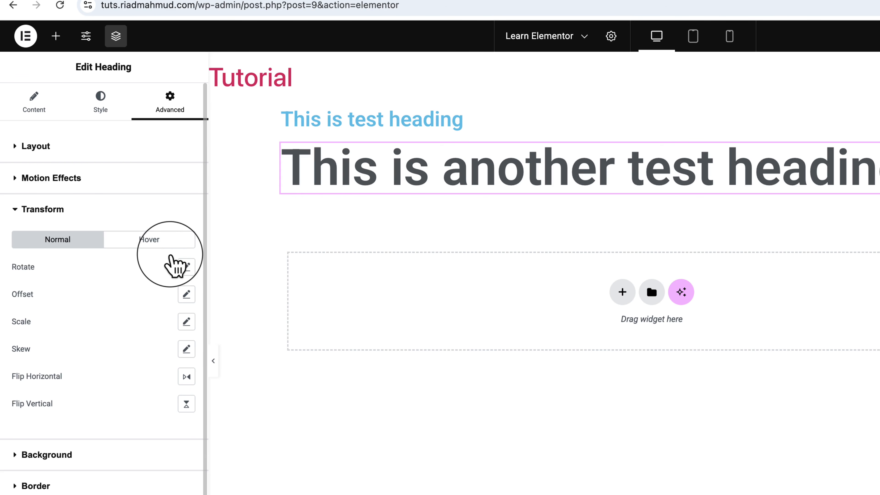
Try a 326 px horizontal offset in the second heading's hover-state transform options, and reset the offset to default.
click(160, 226)
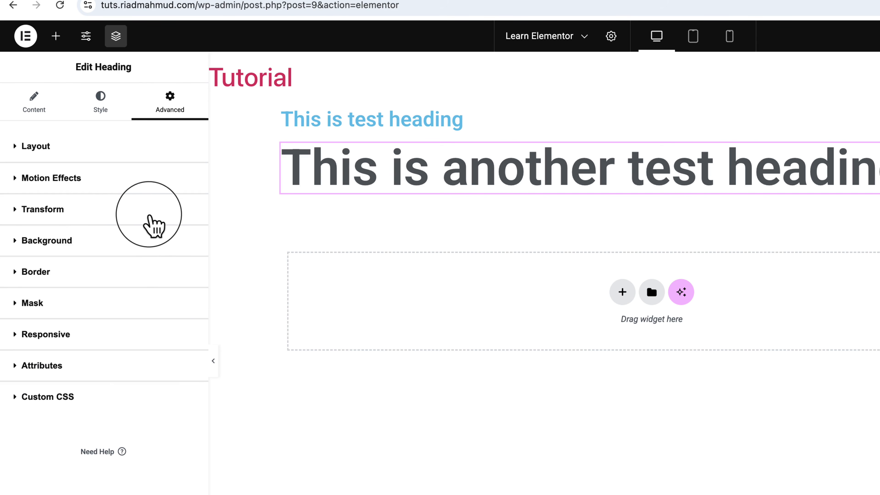
click(149, 216)
click(149, 239)
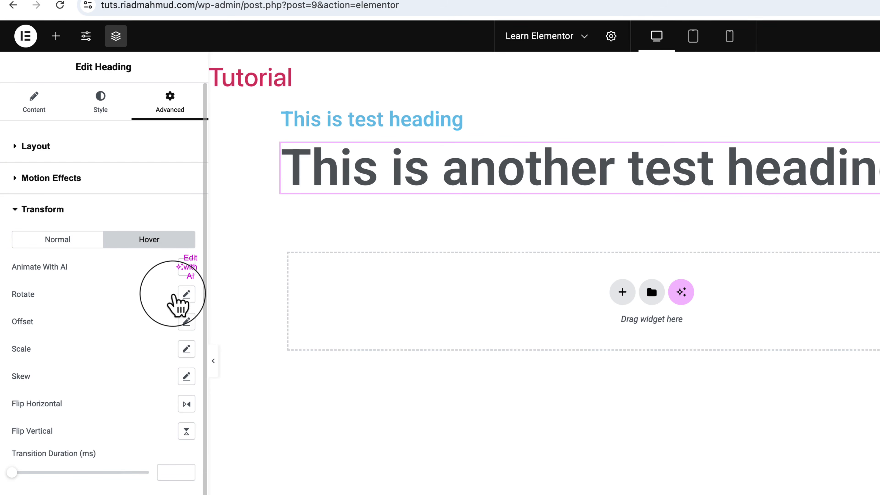
click(186, 321)
drag(82, 370, 102, 371)
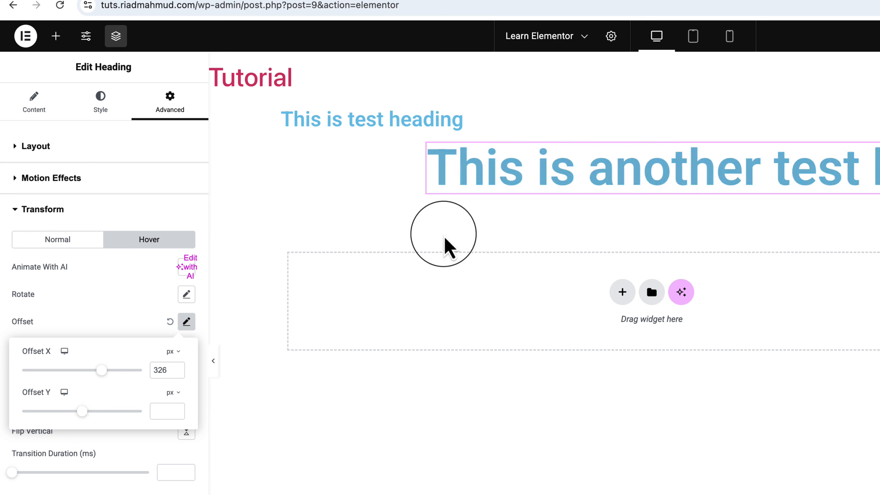
click(170, 322)
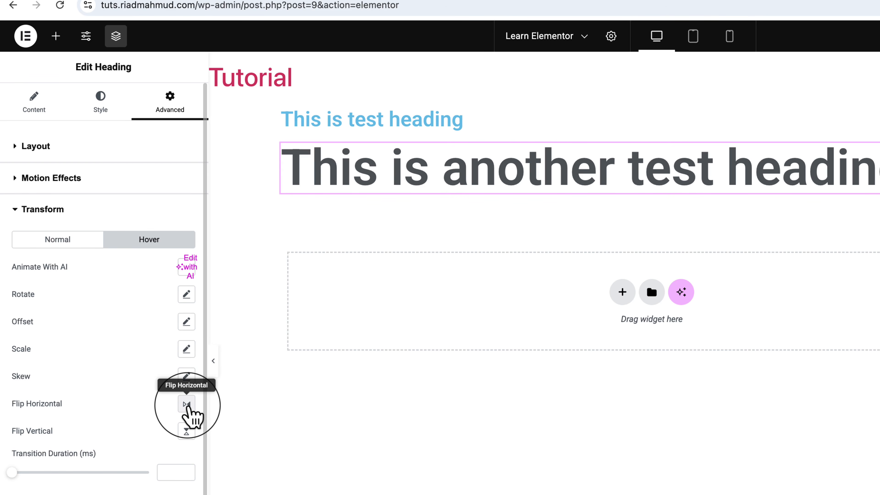
Try flipping the second heading horizontally and vertically on hover, and turn both flips off.
click(187, 404)
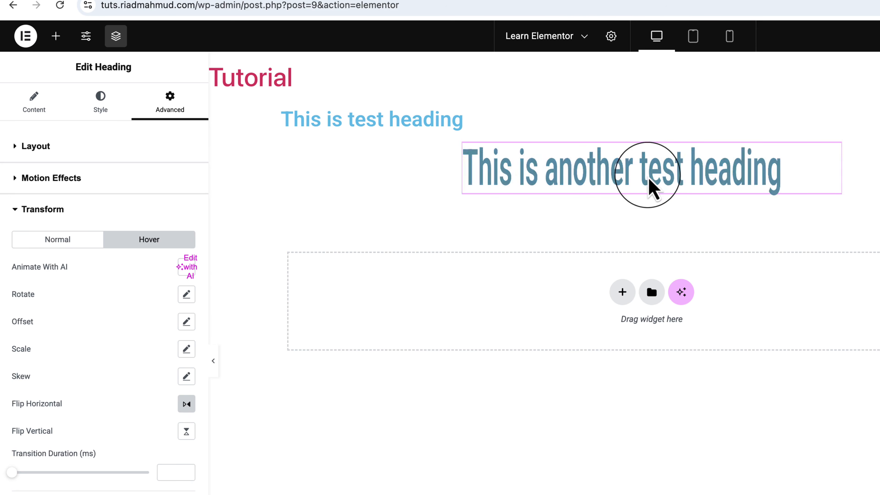
click(186, 431)
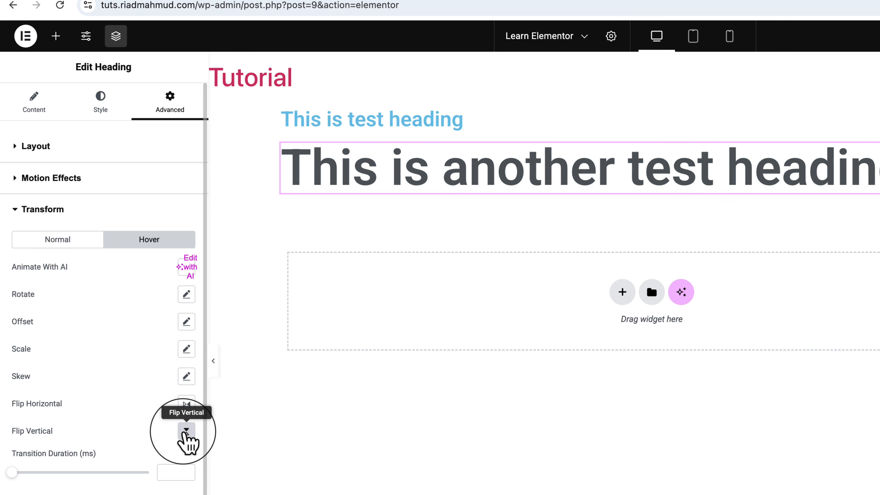
click(186, 429)
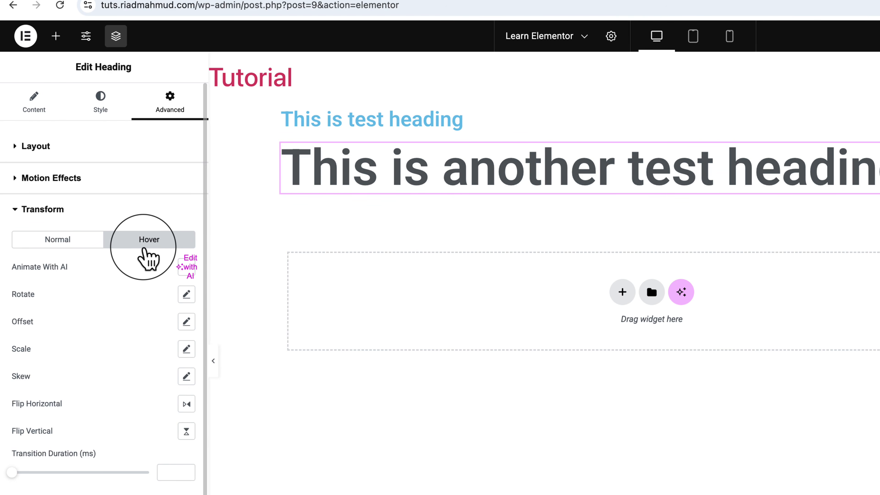
Try the horizontal and vertical flips in the second heading's normal-state transform options, and turn both off.
click(66, 239)
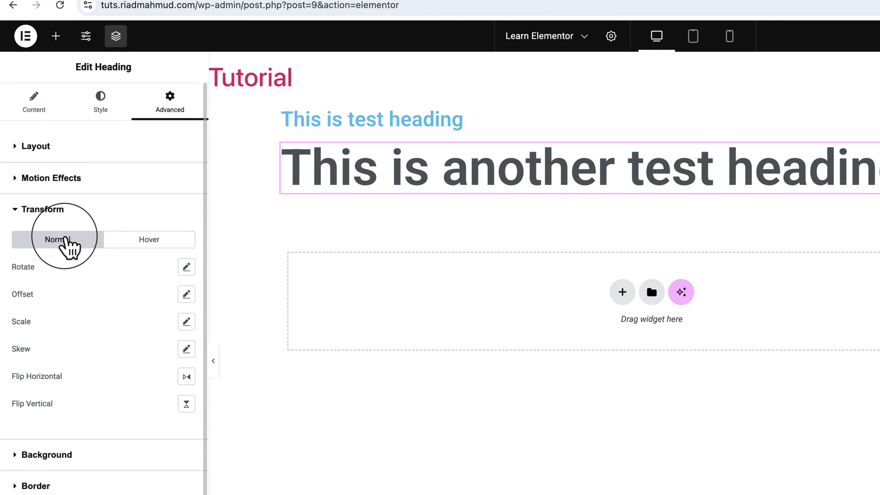
click(186, 378)
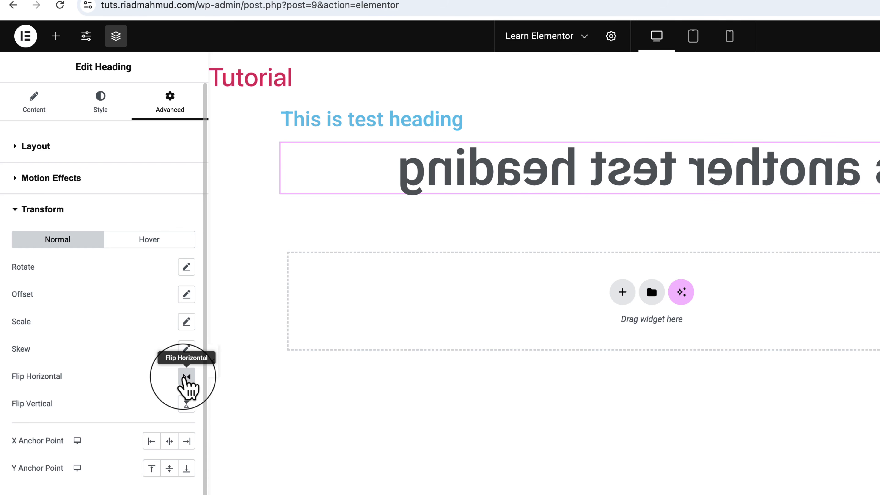
click(186, 378)
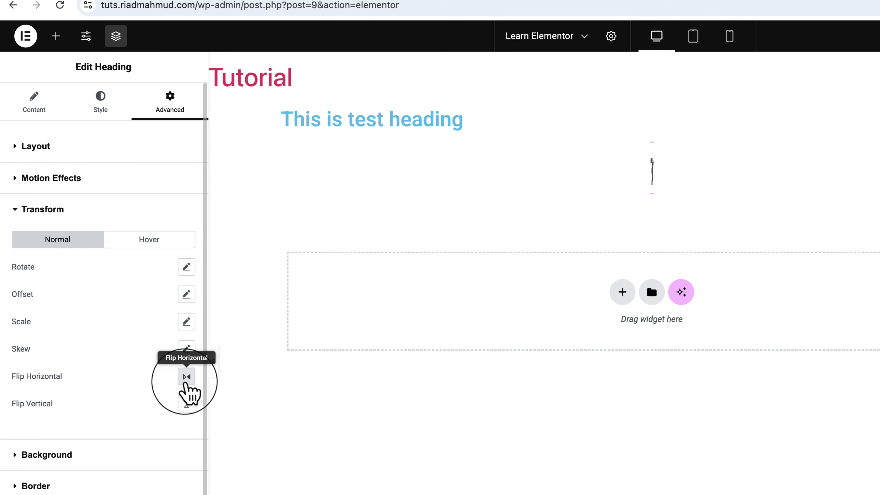
click(187, 404)
click(187, 404)
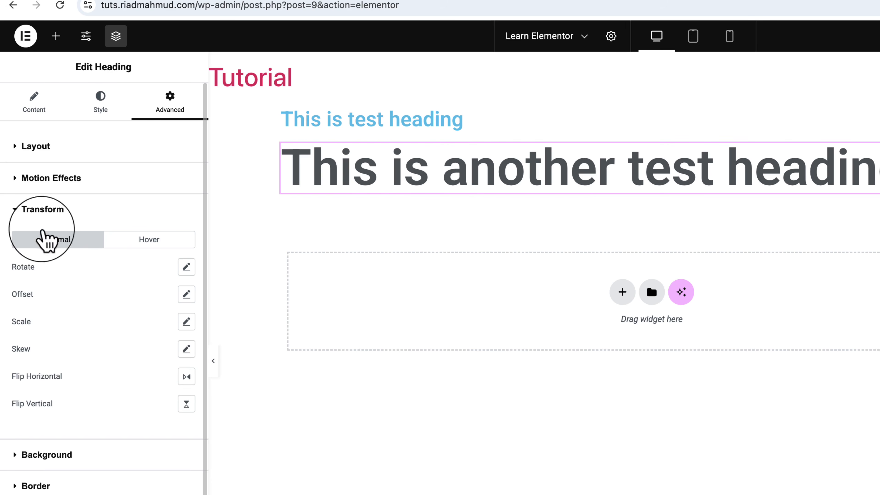
Close the second heading's transform options and set its normal-state background type to Gradient.
click(26, 212)
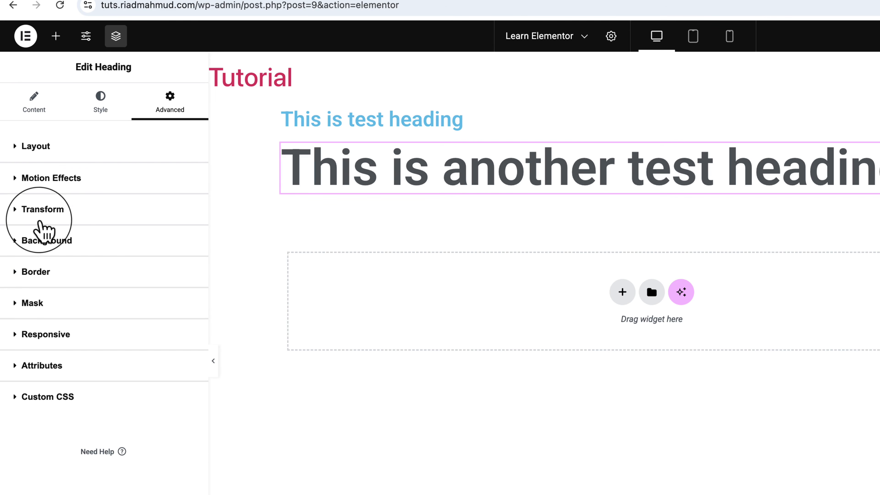
click(64, 246)
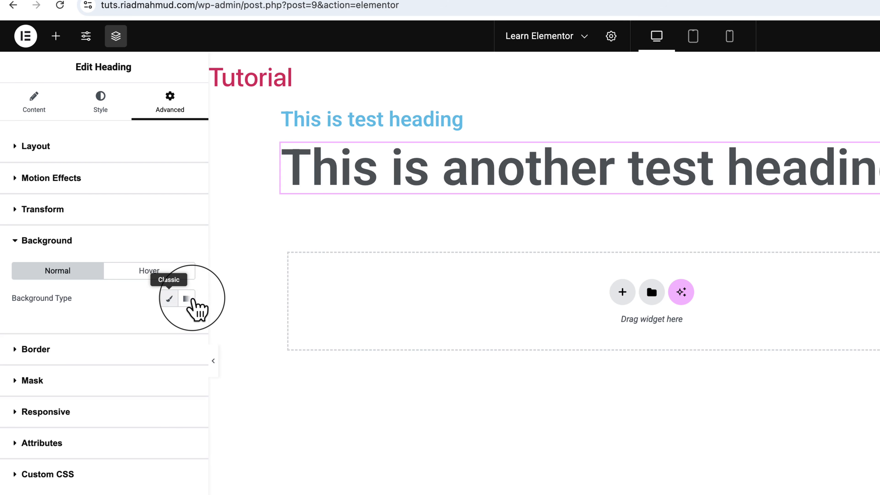
click(186, 299)
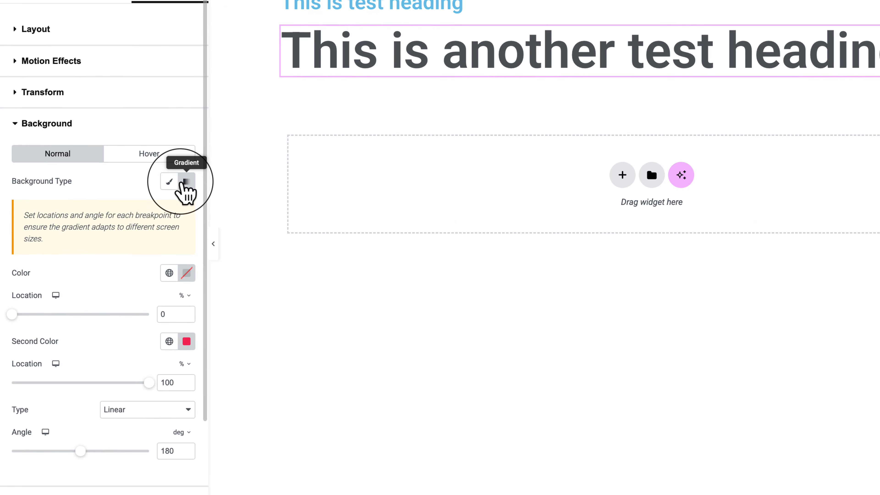
Try the global Primary colour as the first colour of the second heading's background gradient, and check the hover-state background options.
click(170, 272)
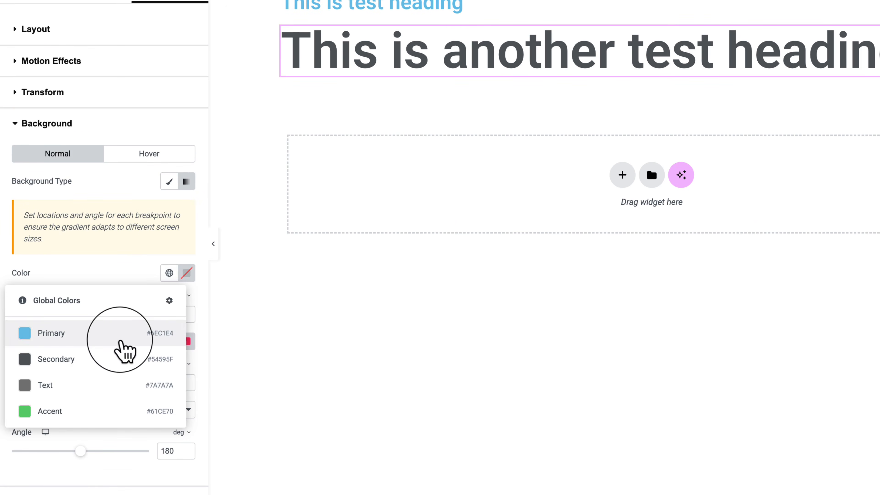
click(122, 342)
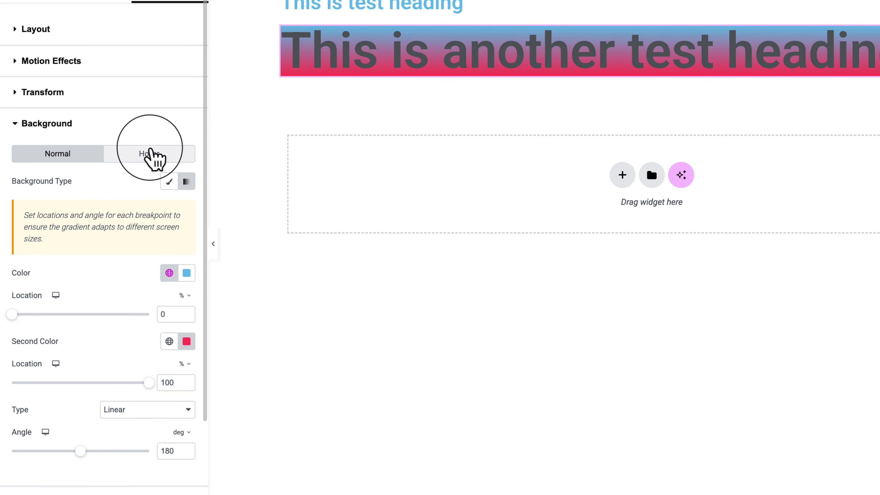
click(152, 155)
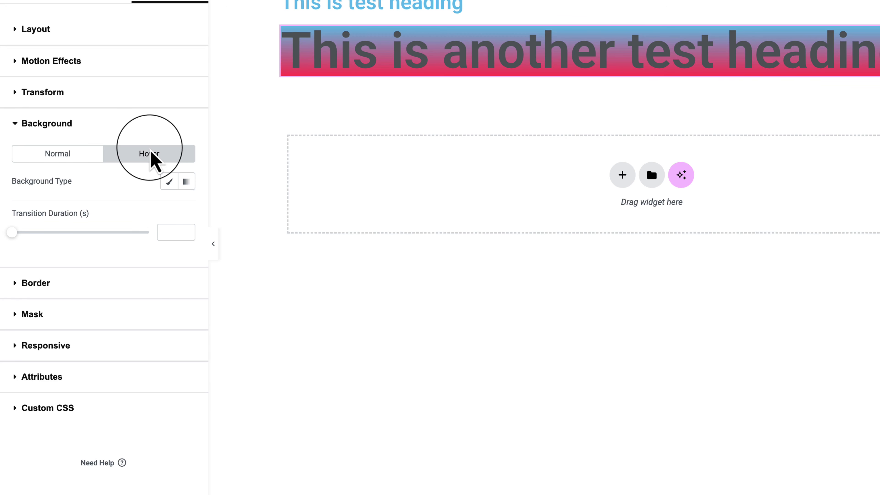
click(72, 157)
scroll(73, 159, down, 4)
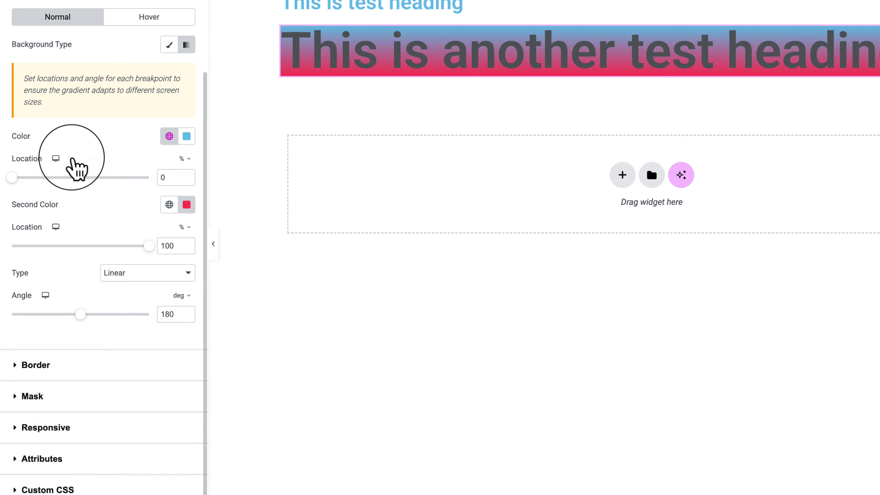
View the second heading's border options, and switch its normal-state background type to Classic.
click(58, 368)
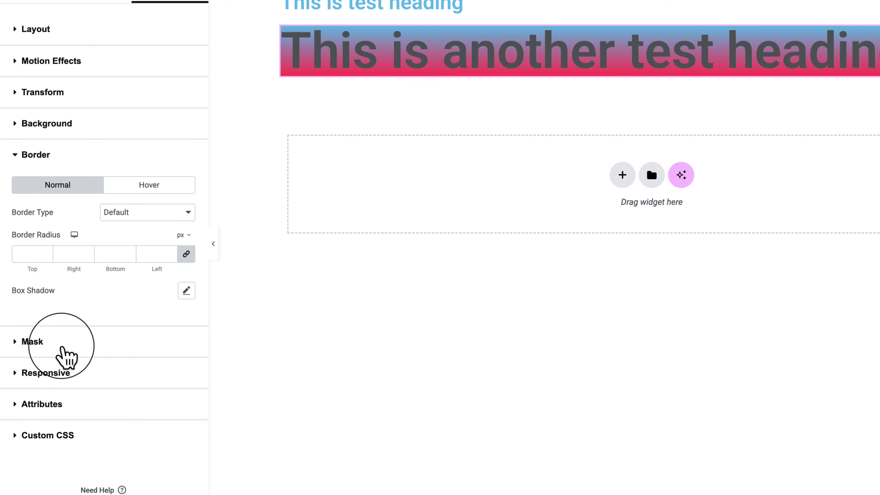
click(111, 131)
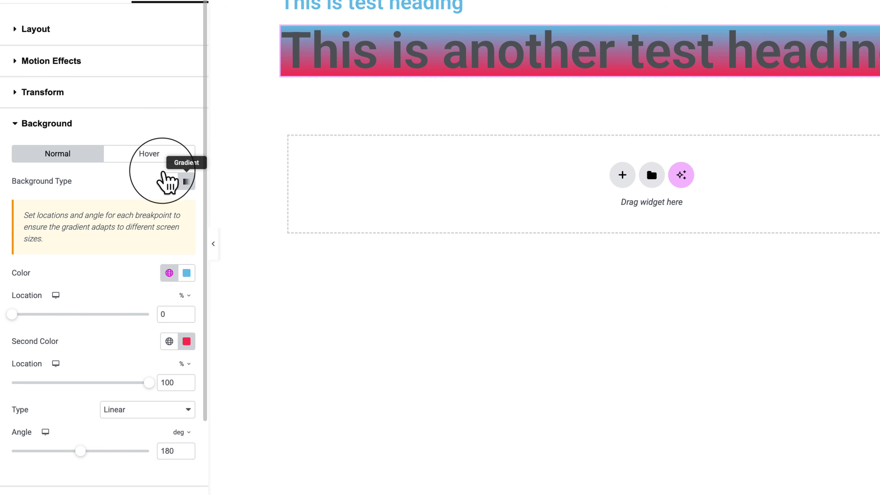
click(170, 181)
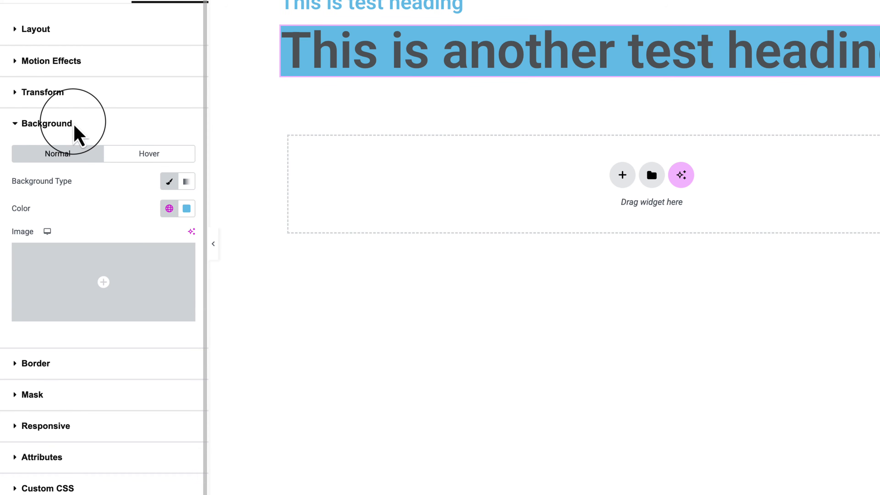
Try a Solid border type on the second heading's normal state.
click(81, 129)
click(88, 164)
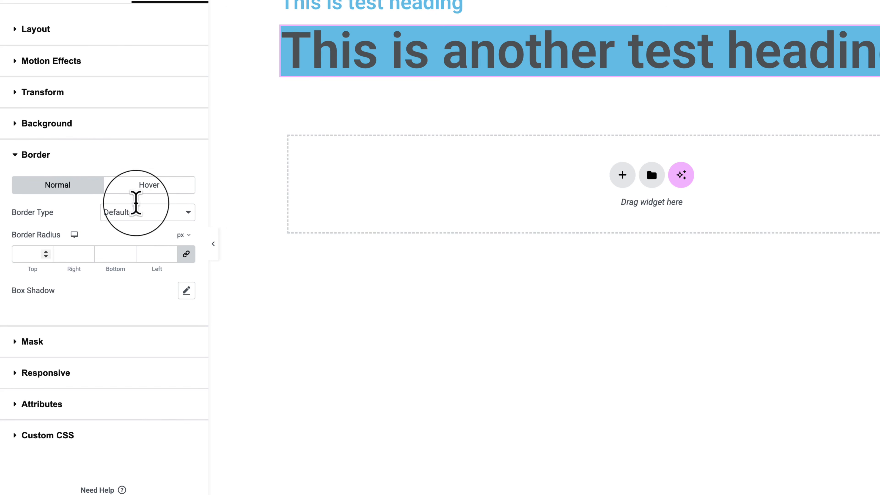
click(153, 213)
click(159, 243)
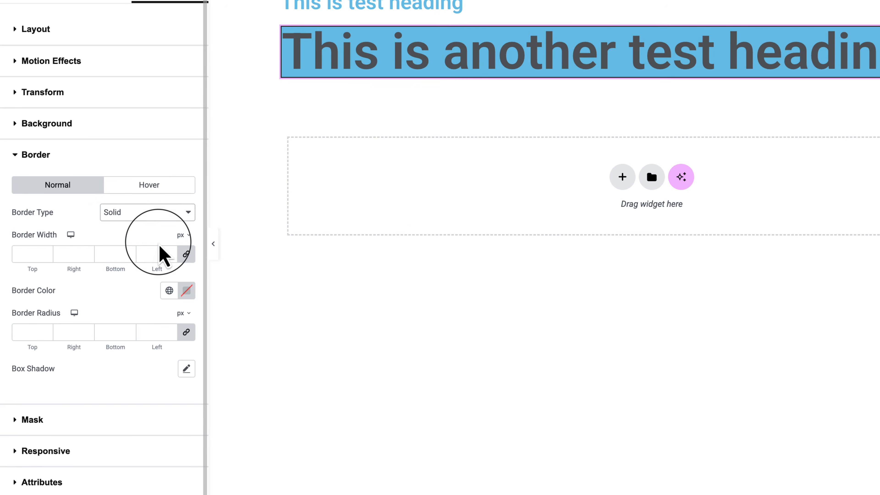
Clear the second heading's normal-state background type, and preview the page with the editing panel hidden before restoring the panel.
click(108, 127)
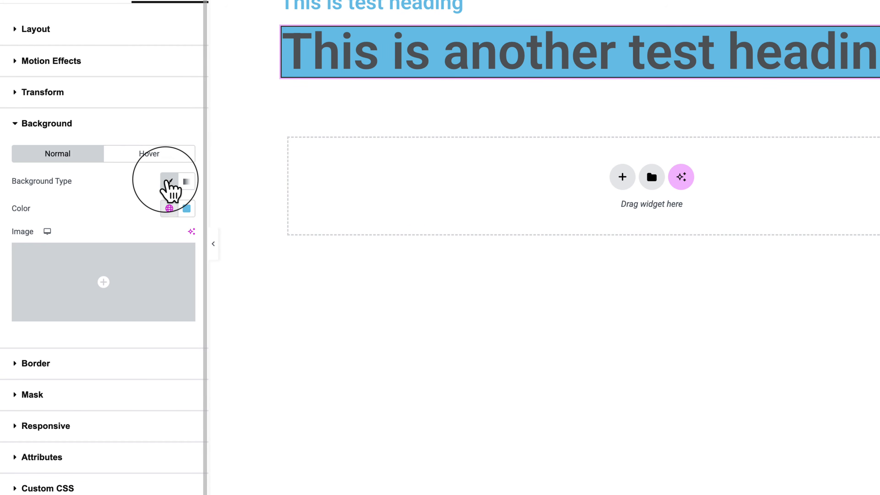
click(168, 181)
click(214, 244)
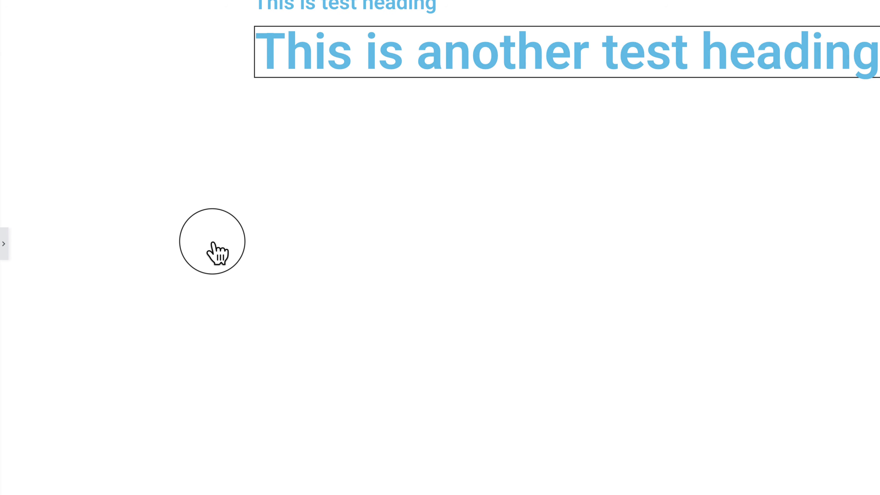
click(4, 243)
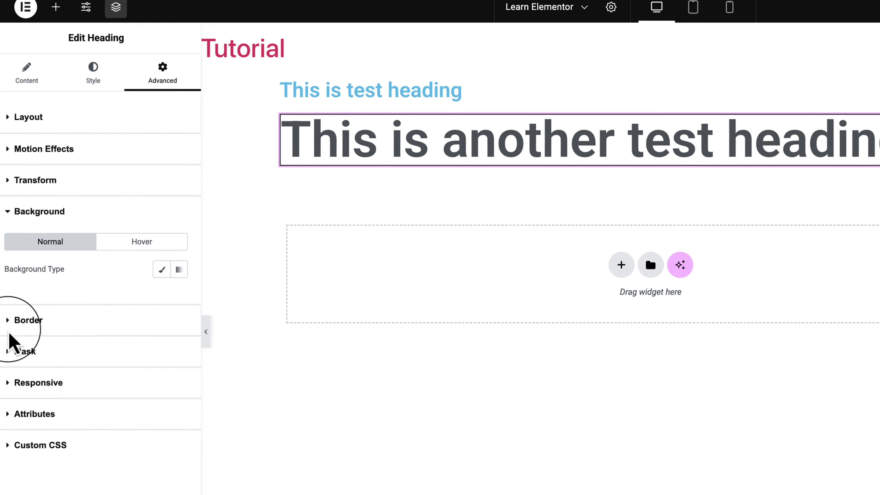
Return to the second heading's advanced border options and reset its normal-state border type to Default.
click(100, 73)
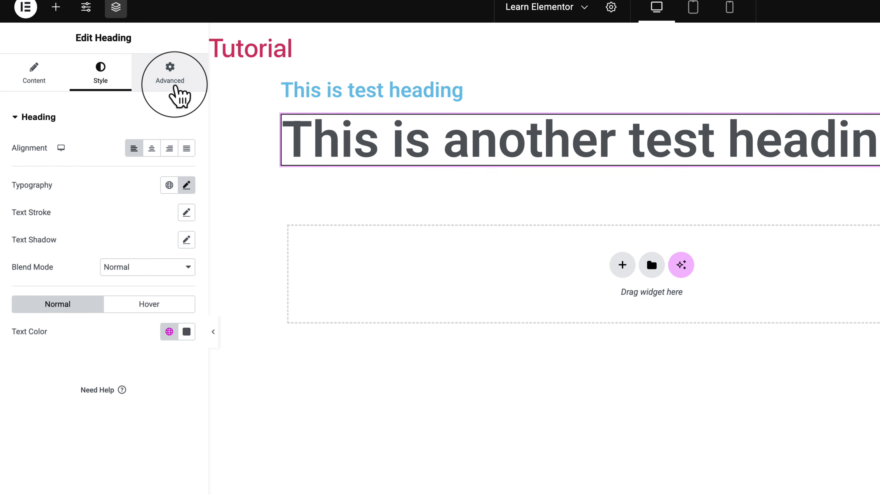
click(176, 88)
scroll(140, 421, down, 4)
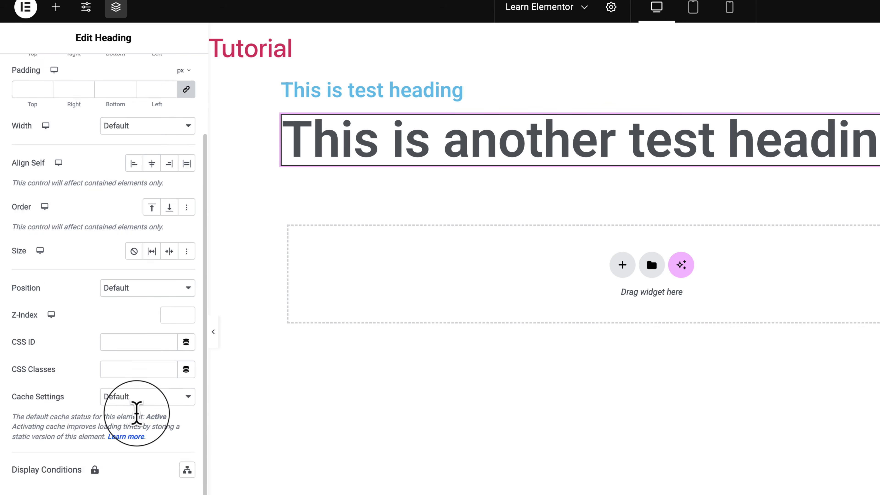
scroll(137, 422, down, 5)
click(86, 421)
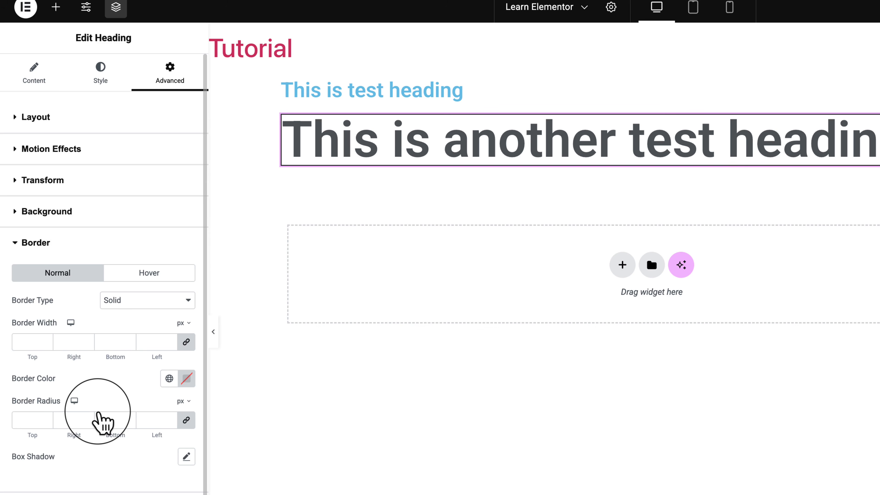
click(154, 298)
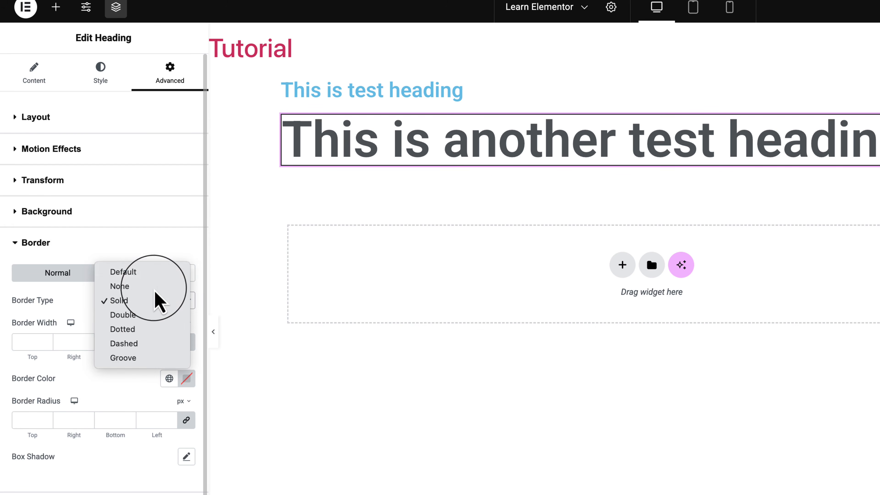
click(159, 274)
Try the horizontal oval, vertical oval and slanted parallelogram mask shapes on the second heading, and turn the mask off.
click(120, 430)
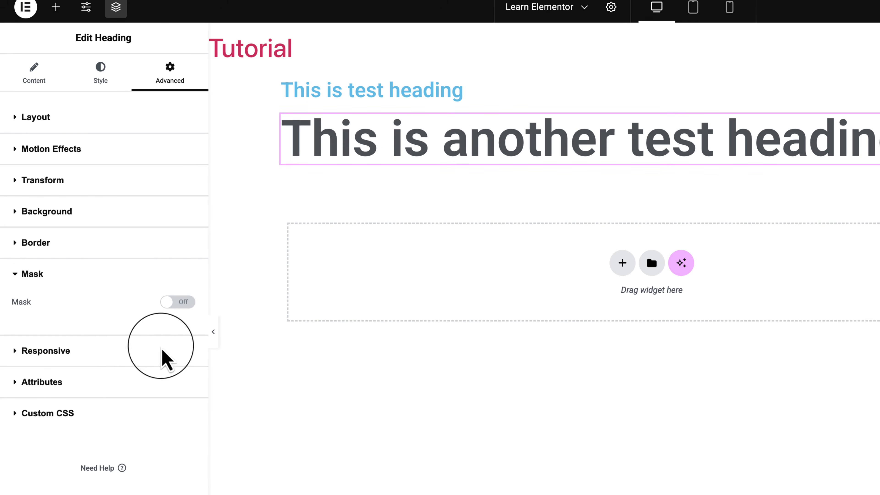
click(180, 302)
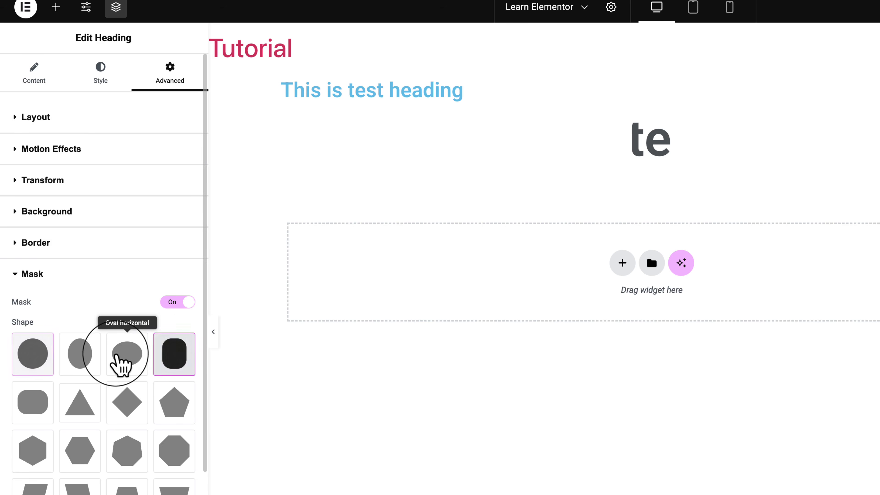
click(120, 364)
click(90, 360)
click(87, 485)
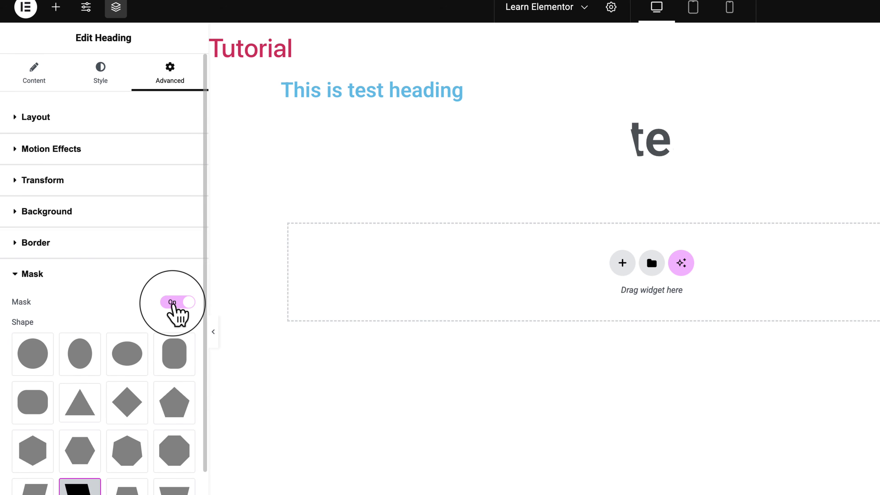
click(173, 302)
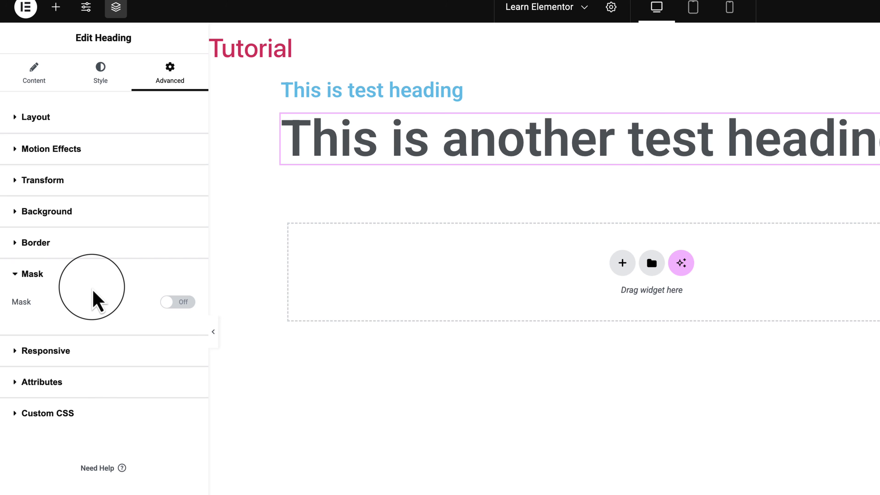
Try hiding the second heading on desktop in its responsive options, and set it back to Show.
click(98, 348)
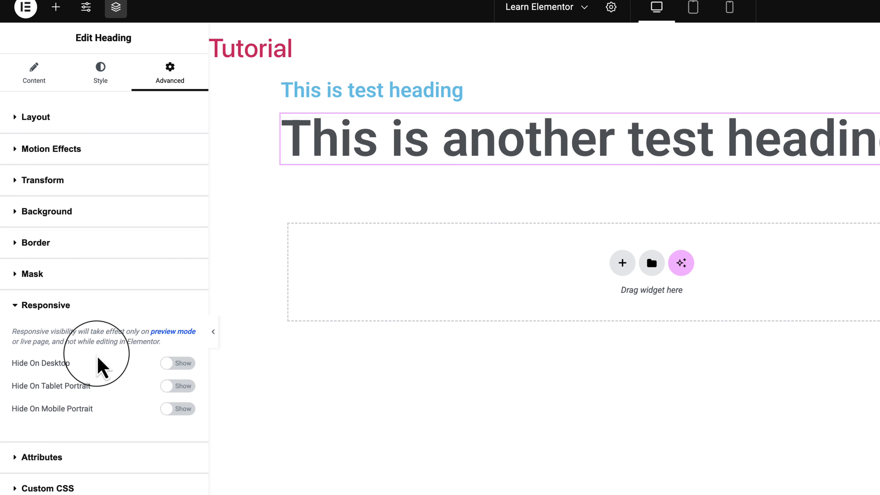
click(176, 365)
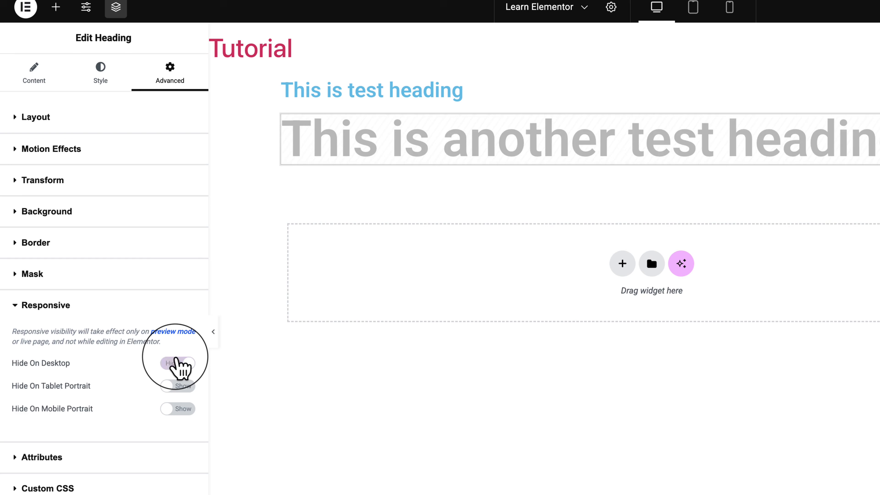
click(180, 362)
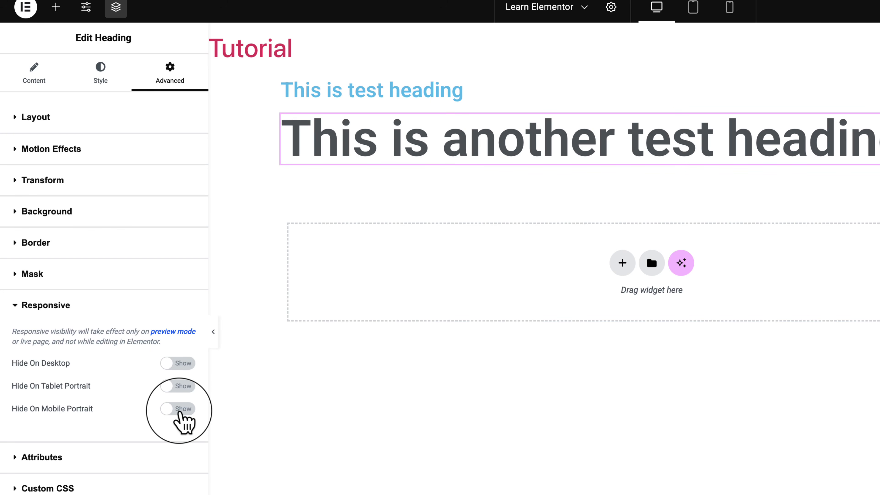
View the second heading's Attributes and Custom CSS sections, and go back to its content settings.
click(65, 456)
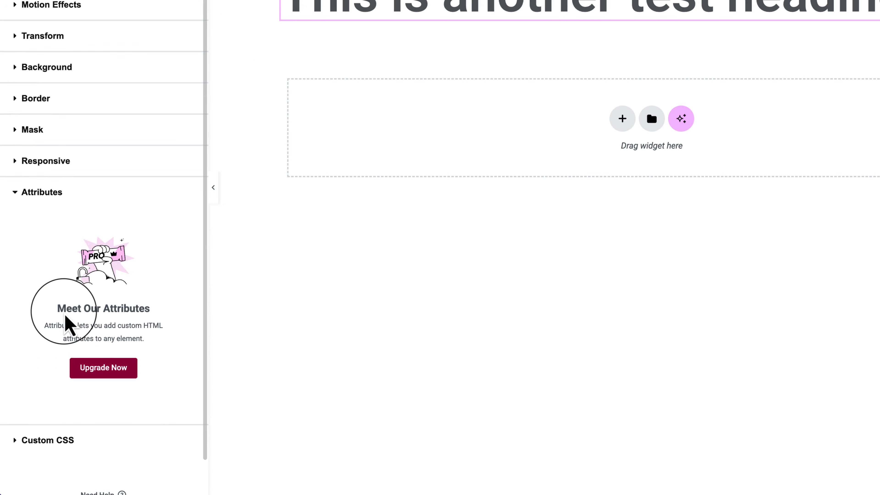
click(59, 416)
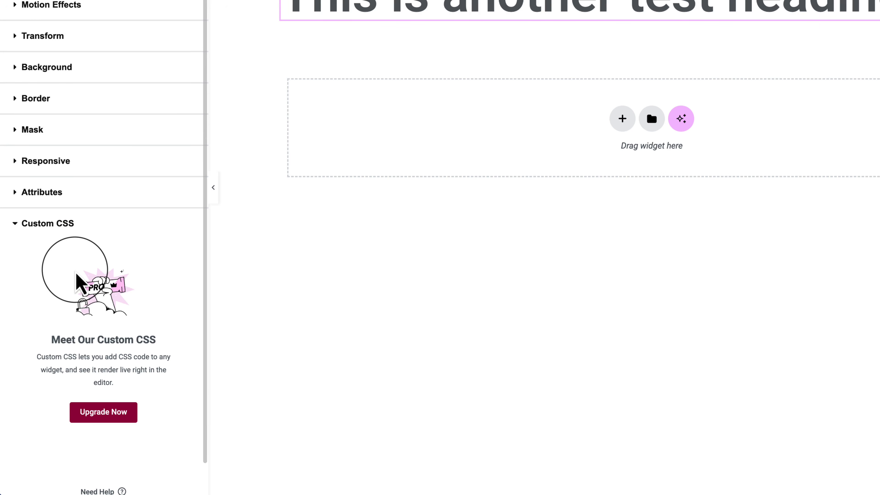
click(24, 97)
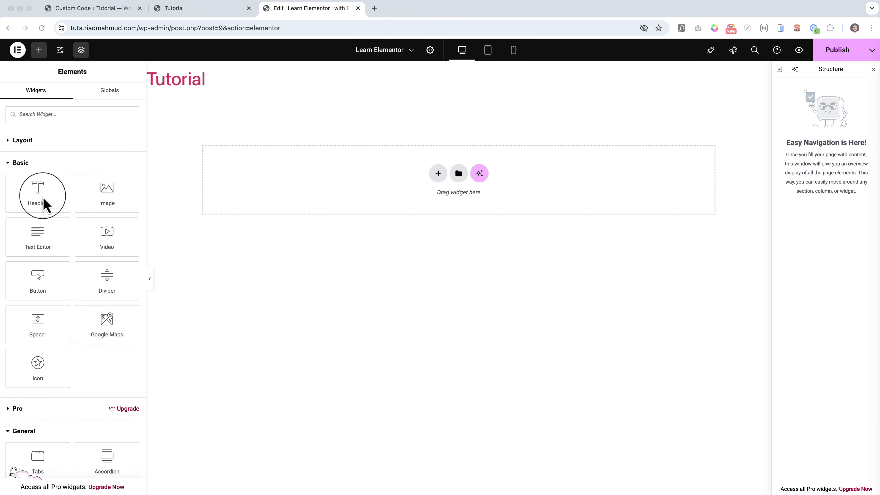
Try adding a Heading widget to the empty page, and delete its container after viewing the available Layout elements.
drag(30, 202, 350, 173)
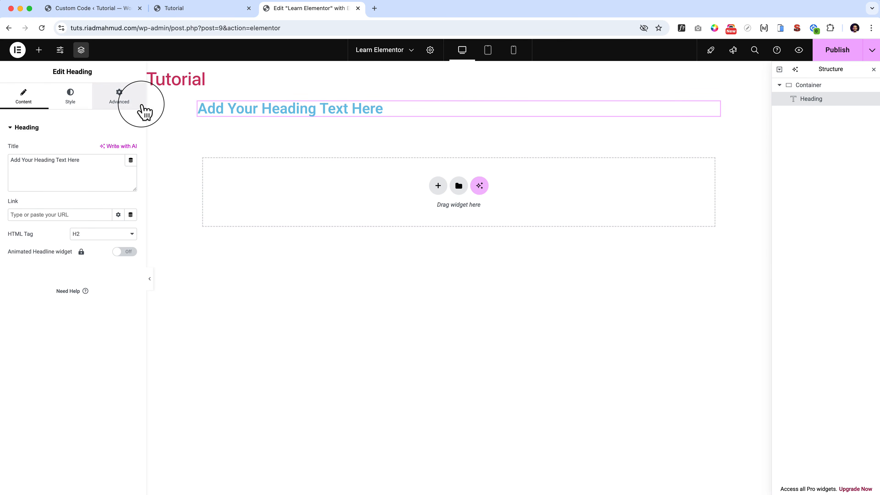
click(39, 49)
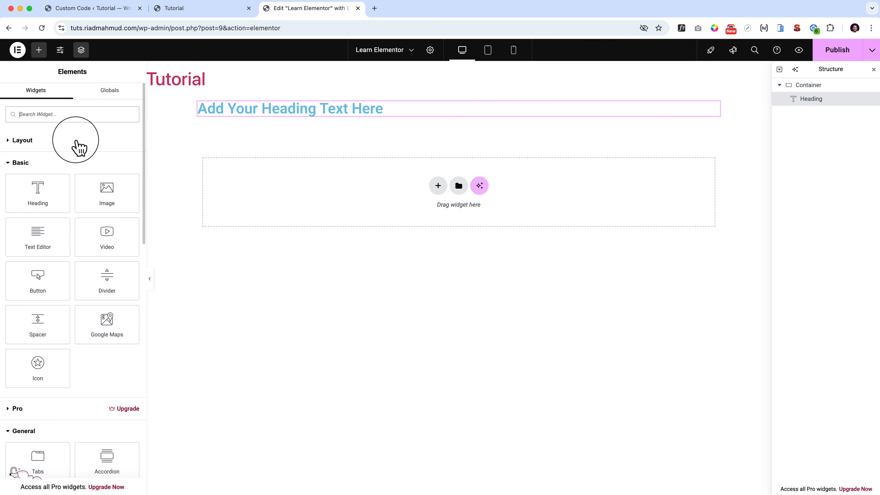
click(44, 142)
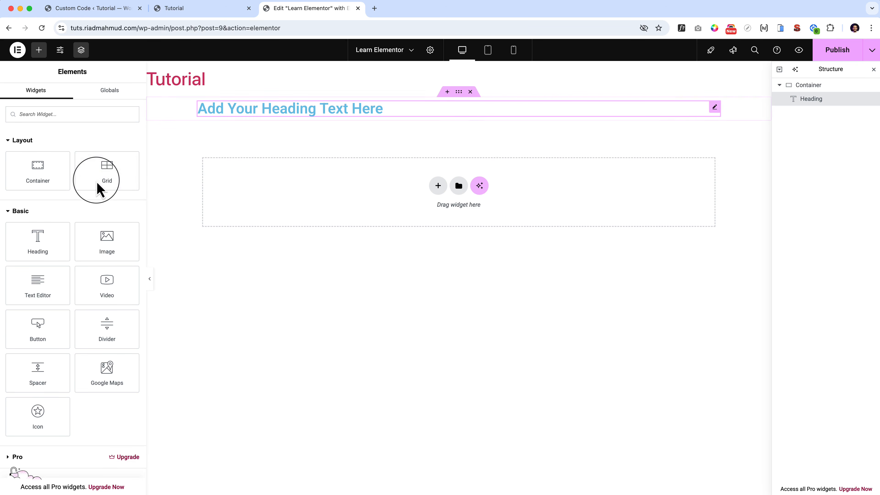
click(470, 92)
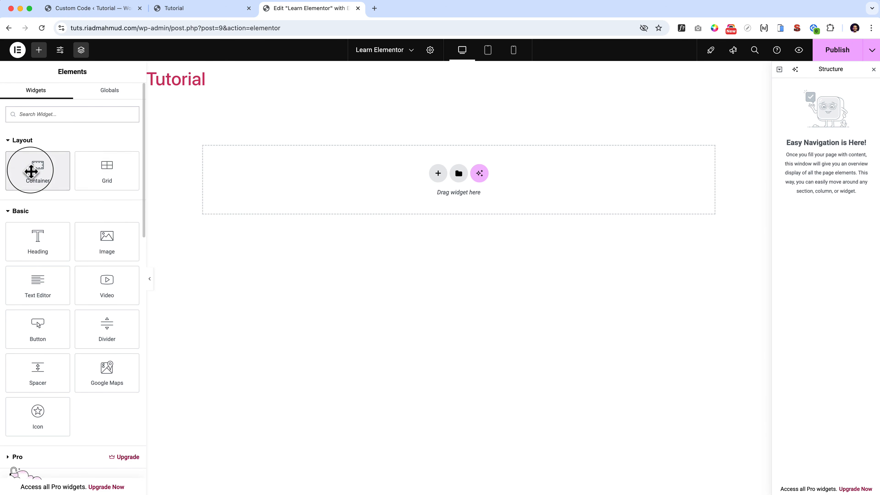
Add a Flexbox container with the single-column, downward-direction structure to the empty page.
mouse_move(32, 171)
mouse_down()
mouse_move(160, 220)
mouse_move(338, 173)
mouse_move(50, 176)
mouse_move(43, 168)
mouse_up()
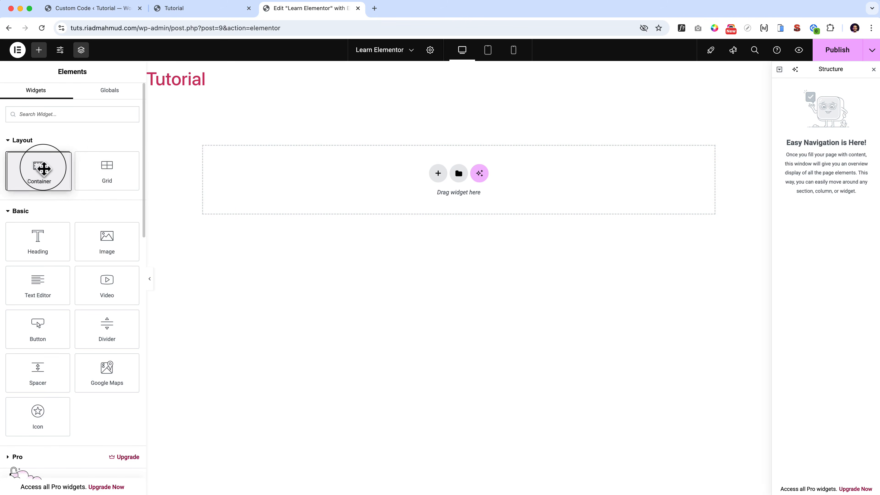
click(438, 174)
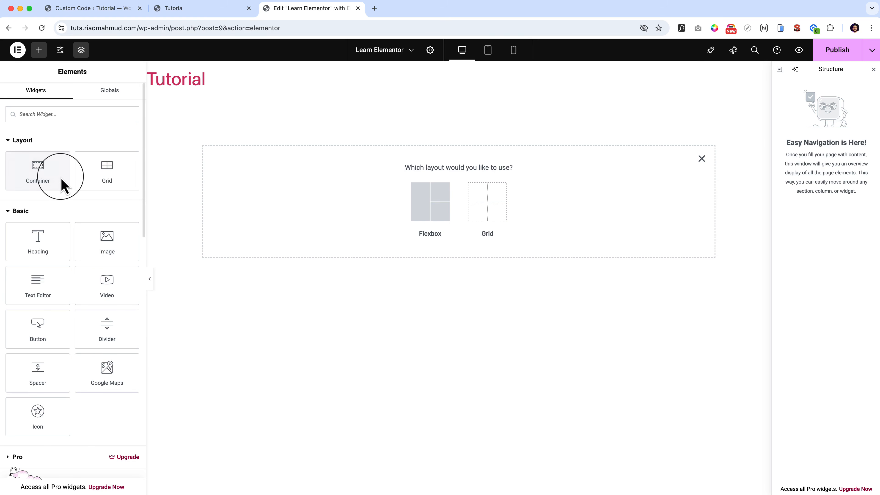
click(427, 202)
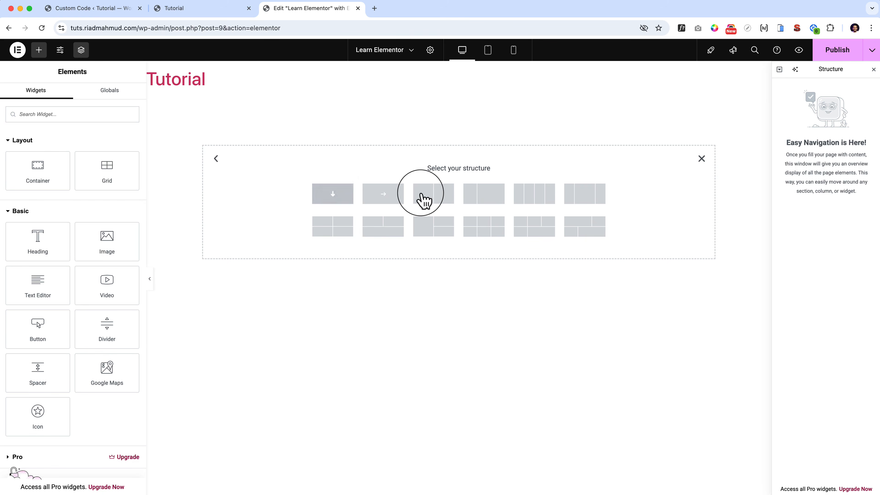
click(345, 195)
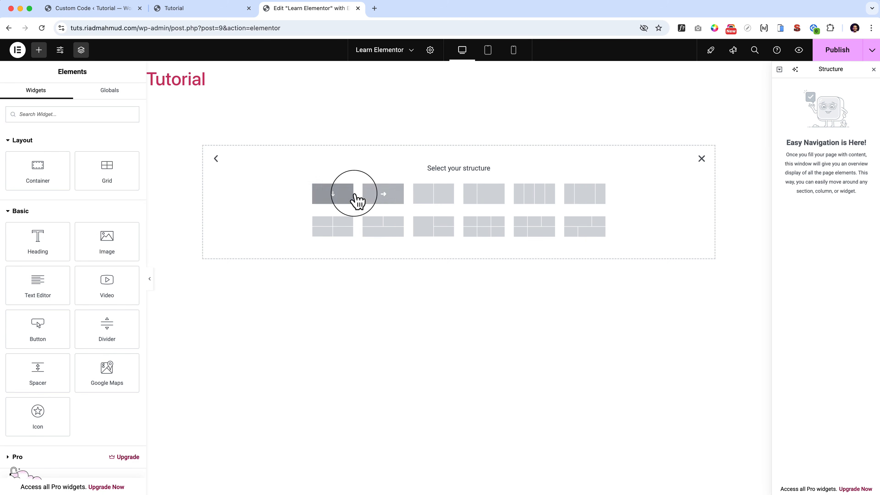
click(339, 196)
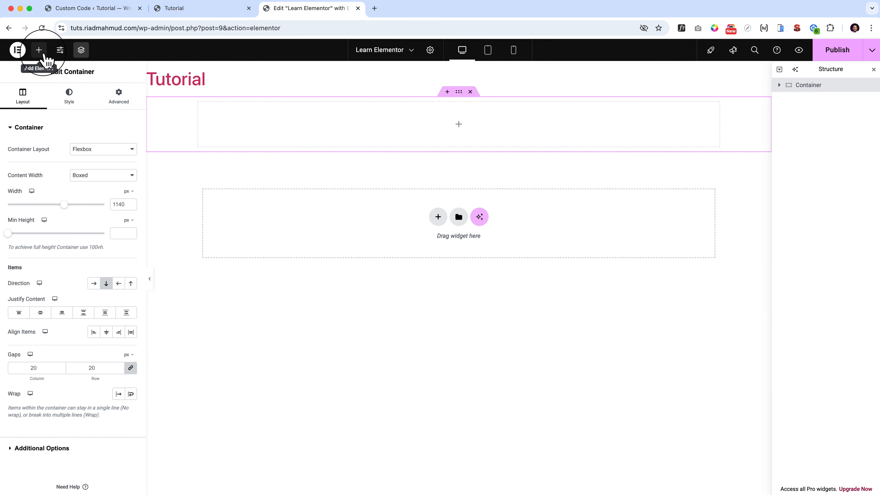
Add two nested Container elements, one below the other, inside the empty Flexbox container.
click(39, 51)
mouse_move(36, 229)
mouse_down()
mouse_move(38, 238)
mouse_move(148, 229)
mouse_move(41, 226)
mouse_up()
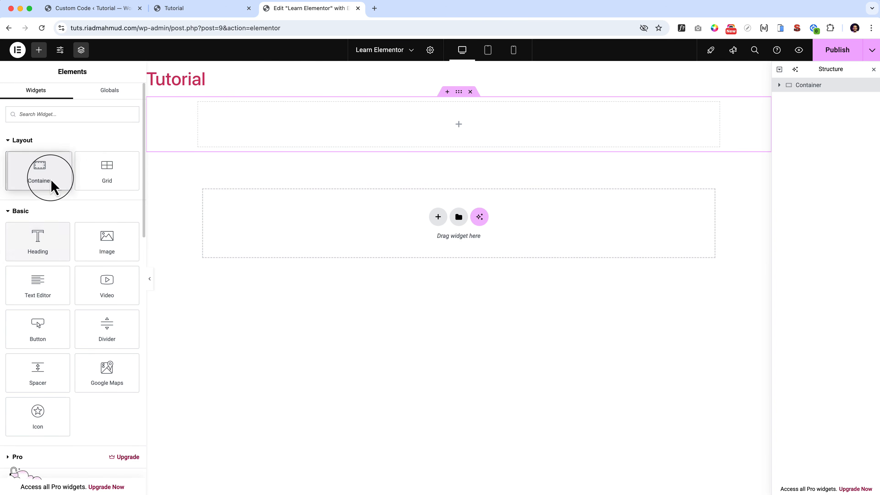
drag(50, 186, 357, 134)
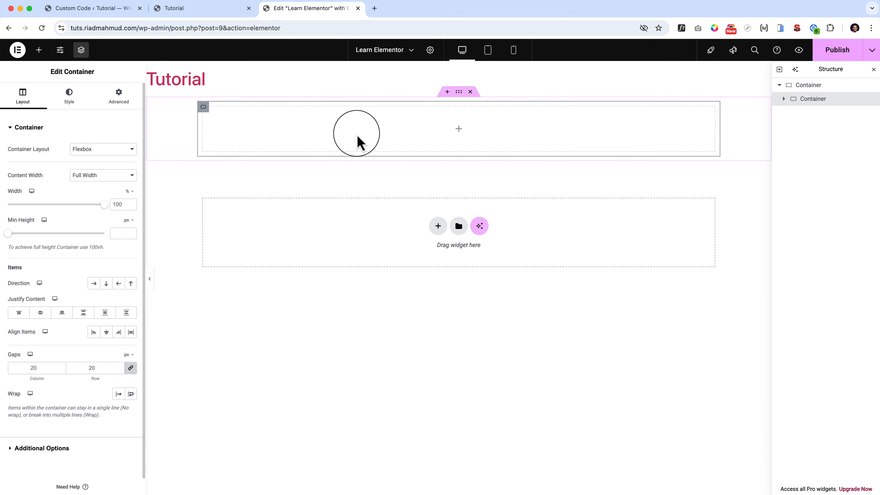
click(39, 50)
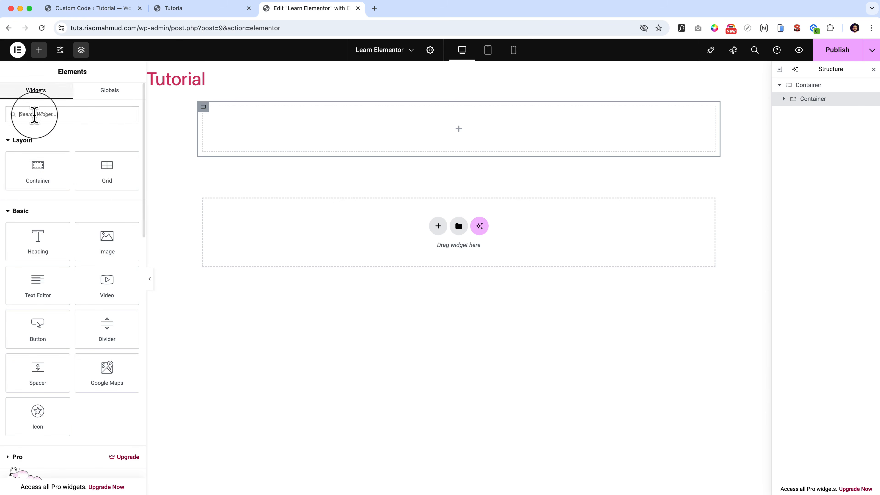
drag(38, 172, 370, 162)
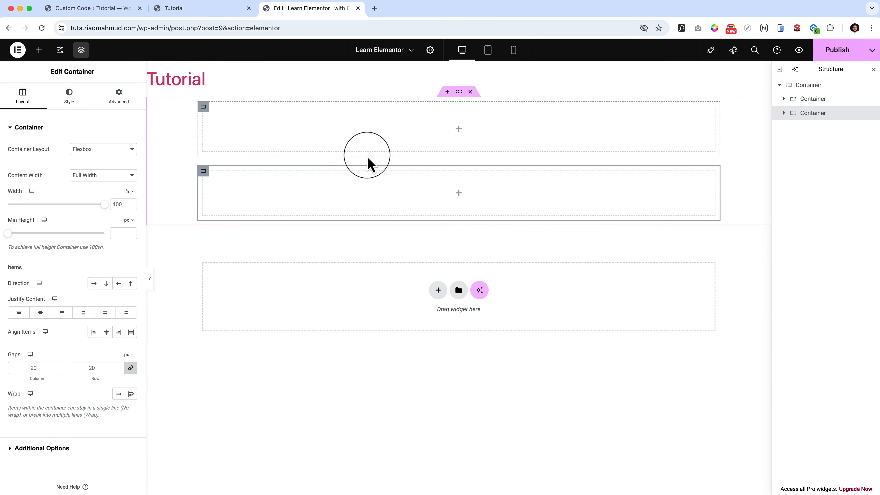
Duplicate the lowest nested container twice to make four stacked nested containers.
right_click(203, 171)
click(237, 200)
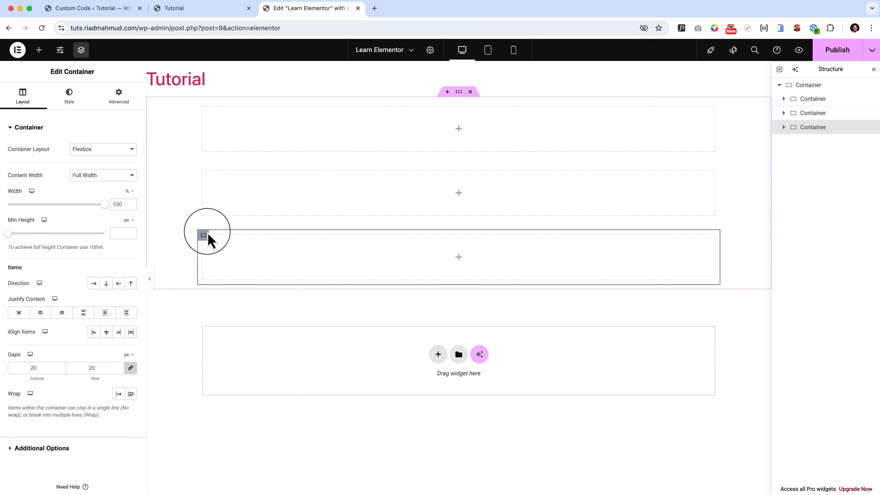
right_click(207, 237)
click(228, 264)
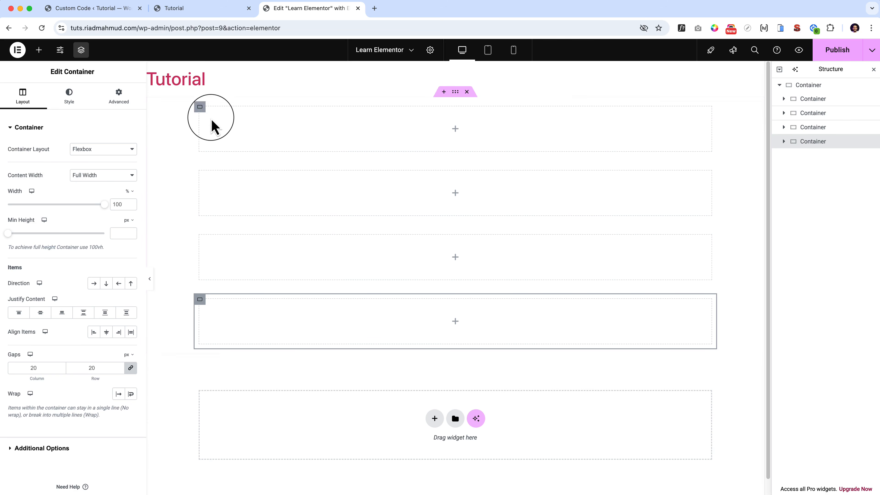
Give the first nested container a Classic background in the global Primary color.
click(204, 108)
click(69, 95)
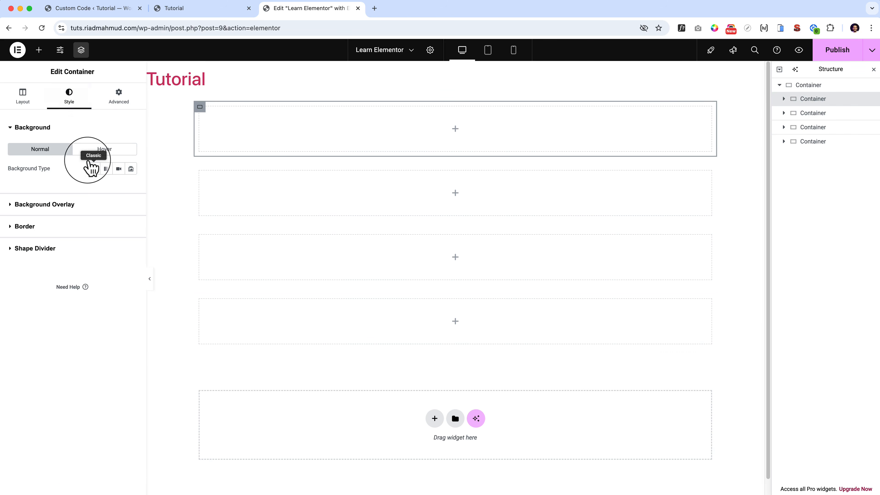
click(93, 169)
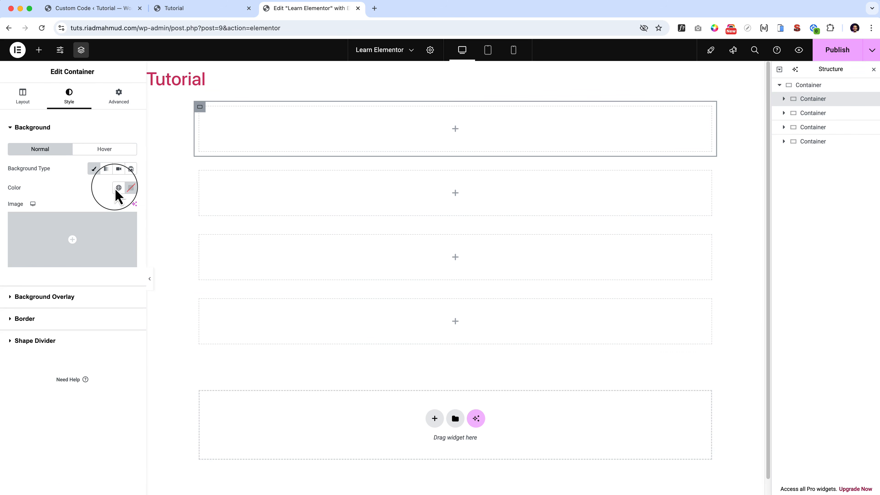
click(118, 188)
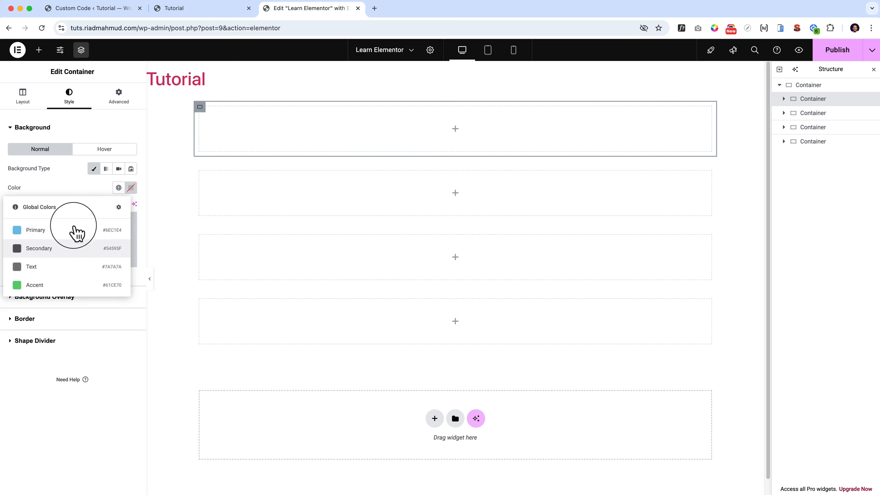
click(69, 240)
Give the second nested container a Classic background in the global Secondary color.
click(200, 172)
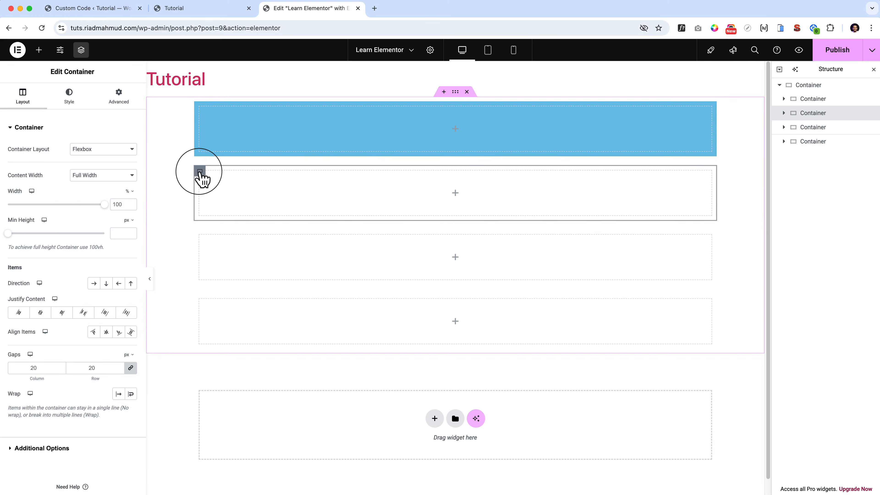
click(69, 99)
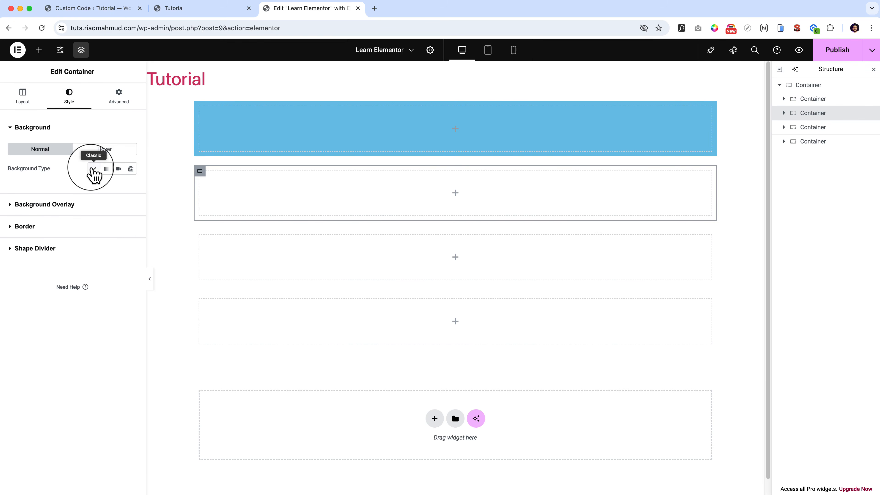
click(94, 169)
click(119, 187)
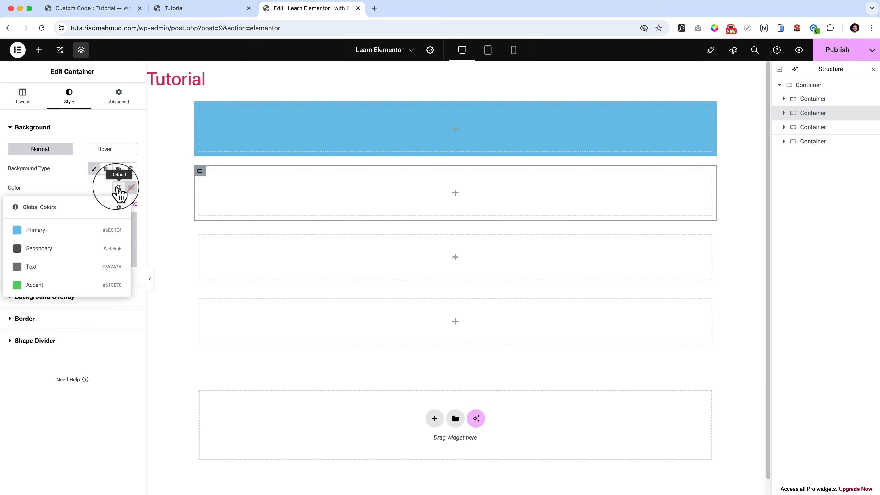
click(68, 248)
Give the third nested container a Classic background in a custom red, #DD5A5A.
click(200, 237)
click(69, 96)
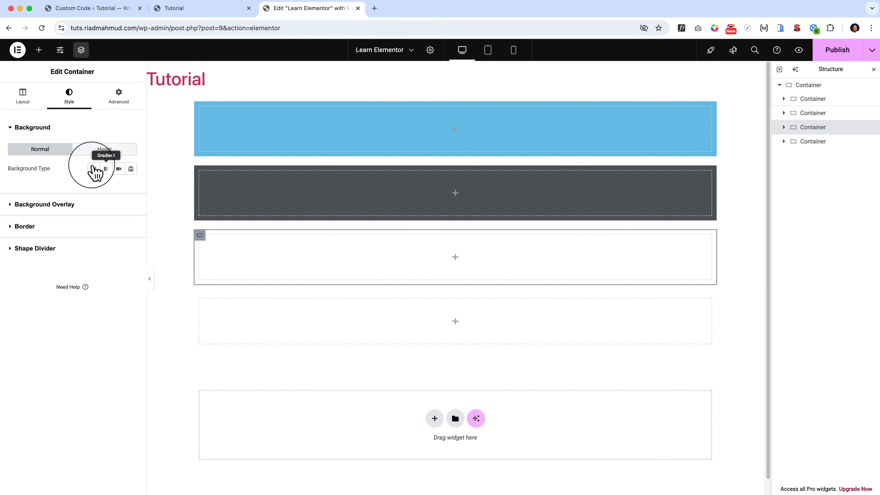
click(94, 169)
click(118, 188)
click(70, 270)
click(130, 187)
click(144, 238)
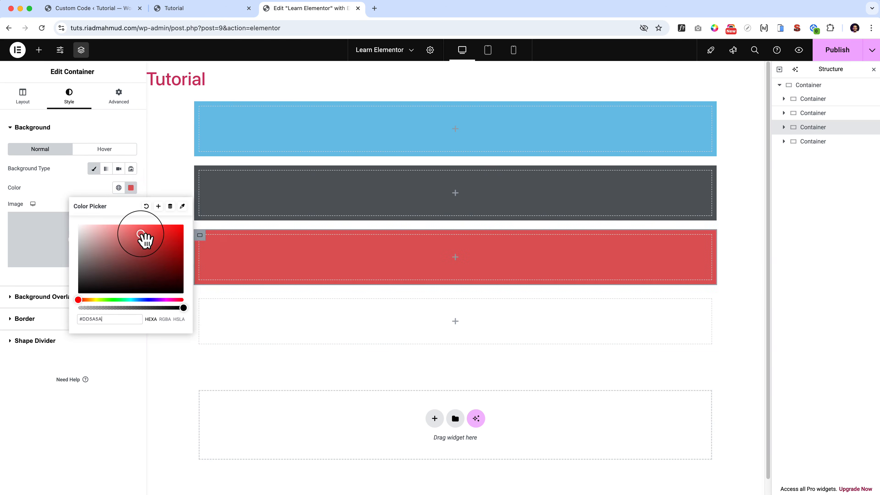
Give the fourth nested container a Classic background in a custom yellow-green color.
click(199, 299)
click(72, 96)
click(92, 168)
click(131, 187)
click(132, 238)
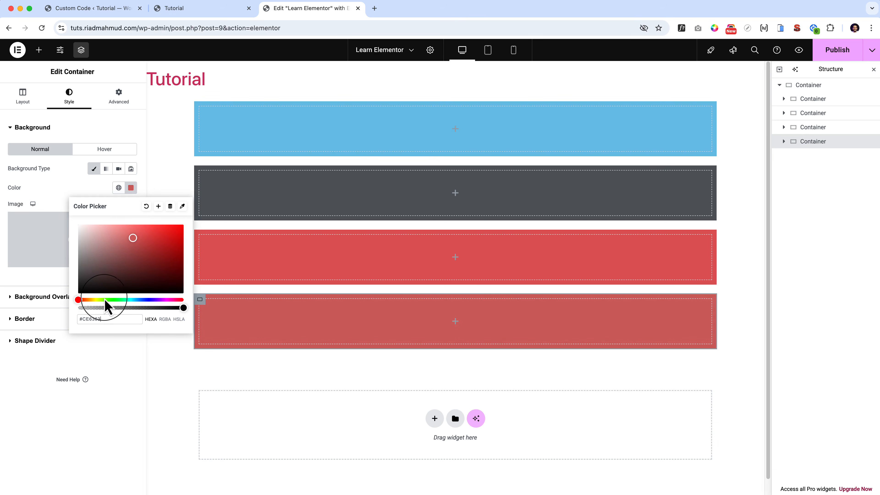
click(98, 300)
click(86, 189)
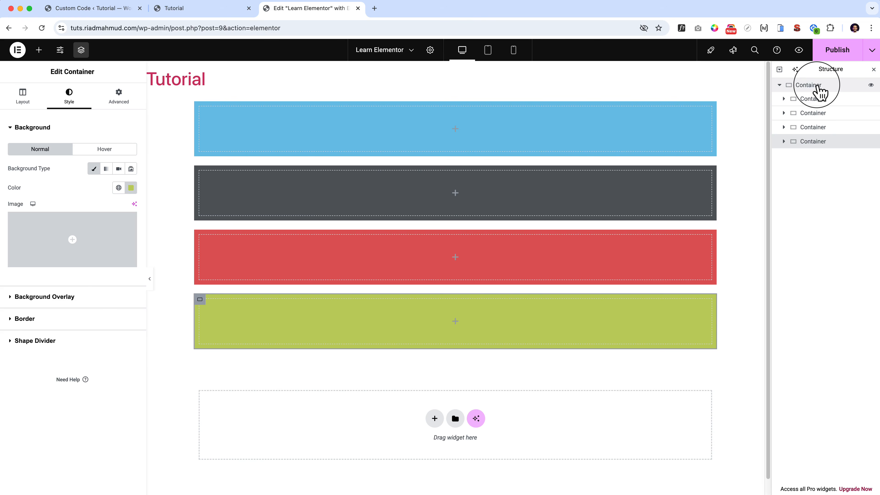
Select the parent container and view its available Container Layout options.
click(820, 92)
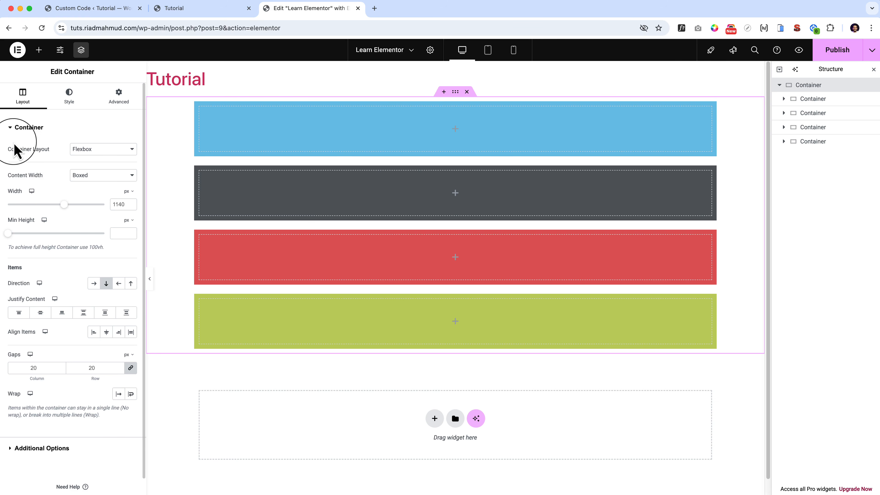
drag(11, 149, 93, 153)
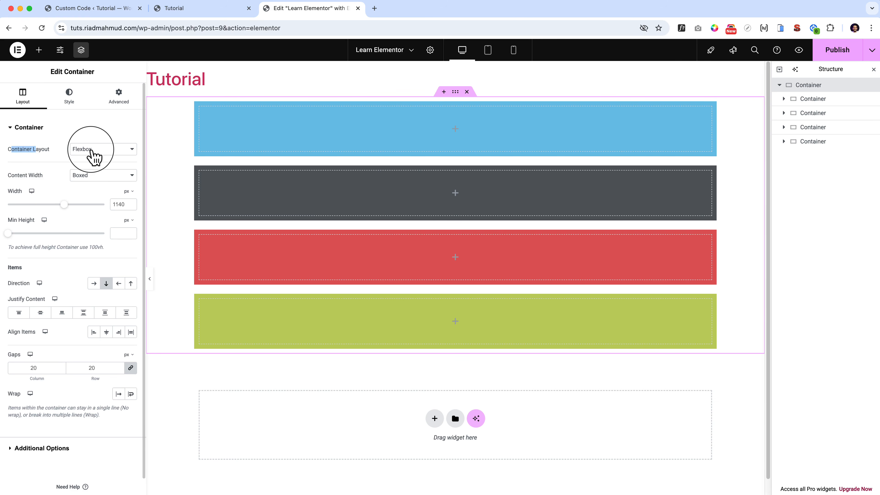
click(91, 151)
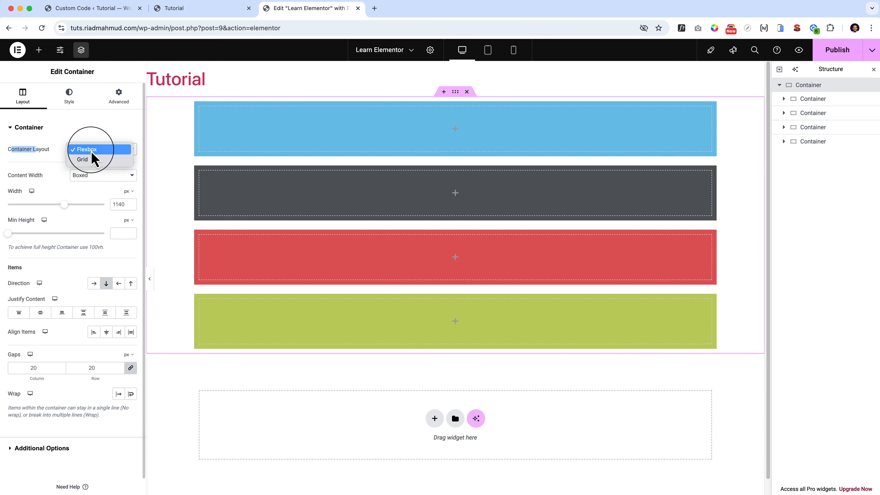
click(109, 136)
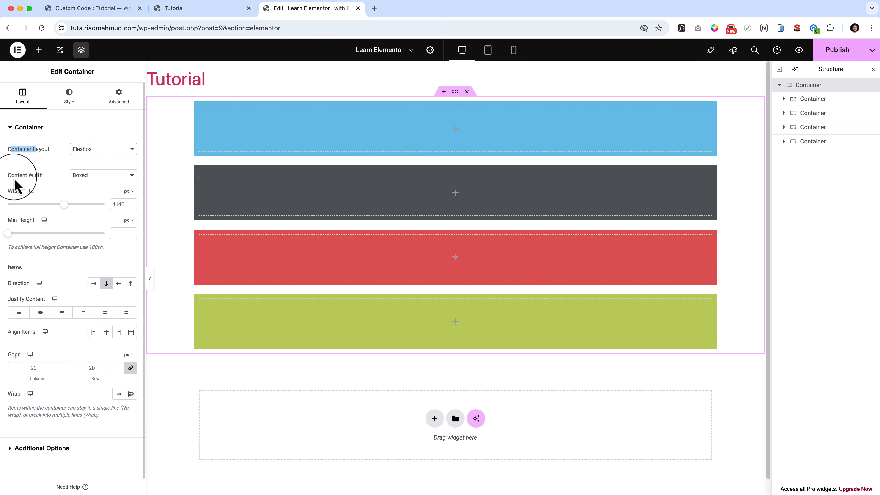
Try the Full Width content width on the parent container, and set it back to Boxed.
drag(15, 176, 63, 188)
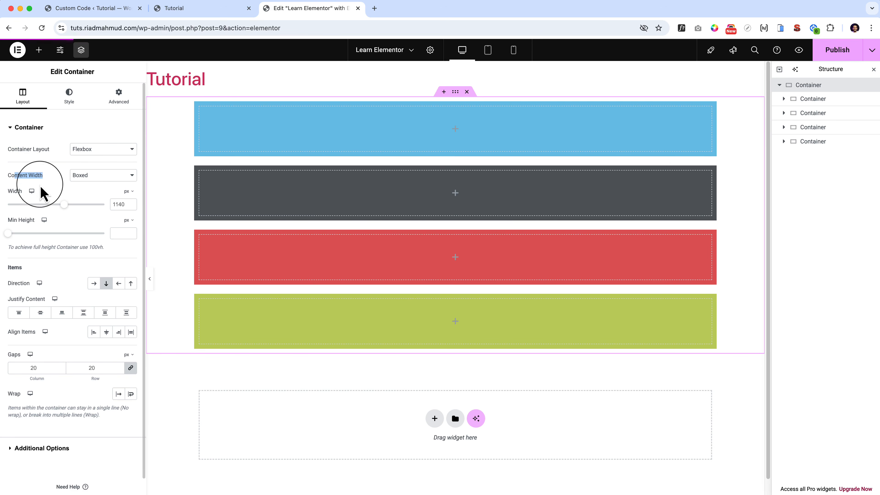
double_click(15, 191)
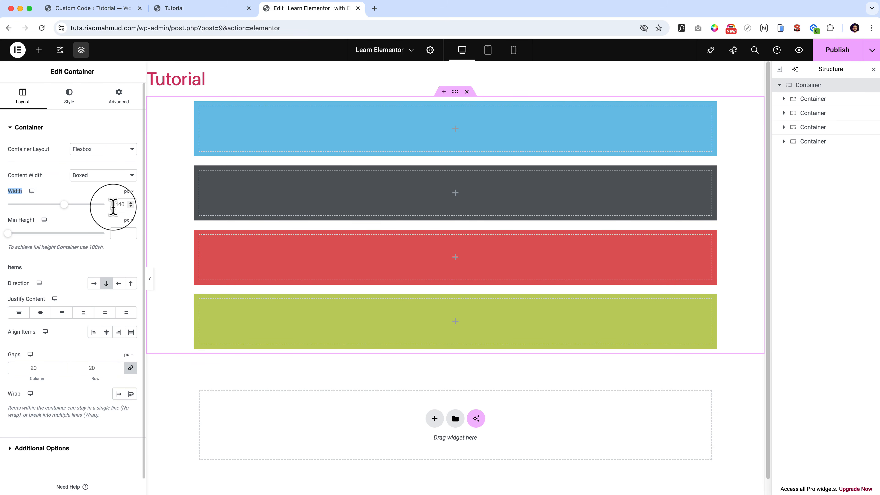
click(107, 176)
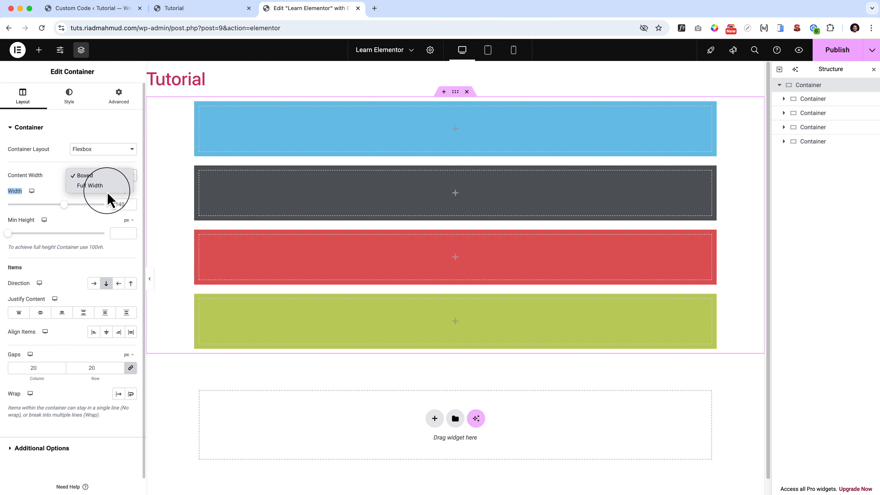
click(108, 185)
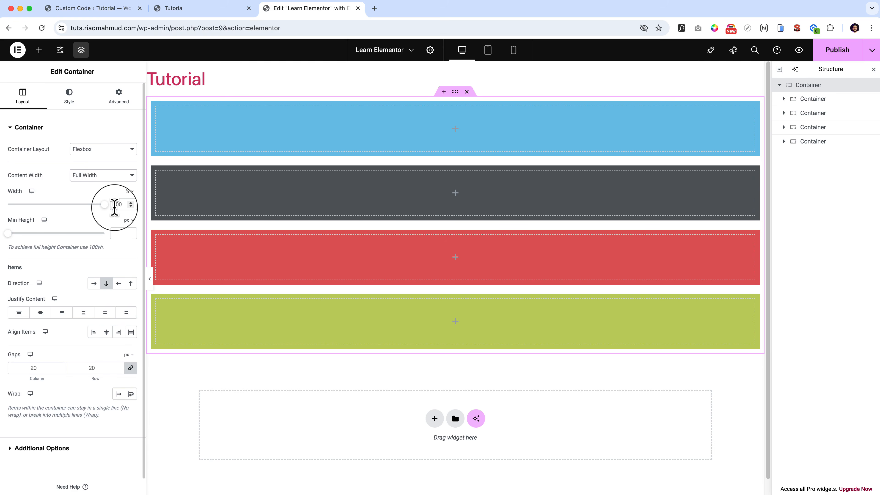
click(118, 175)
click(118, 175)
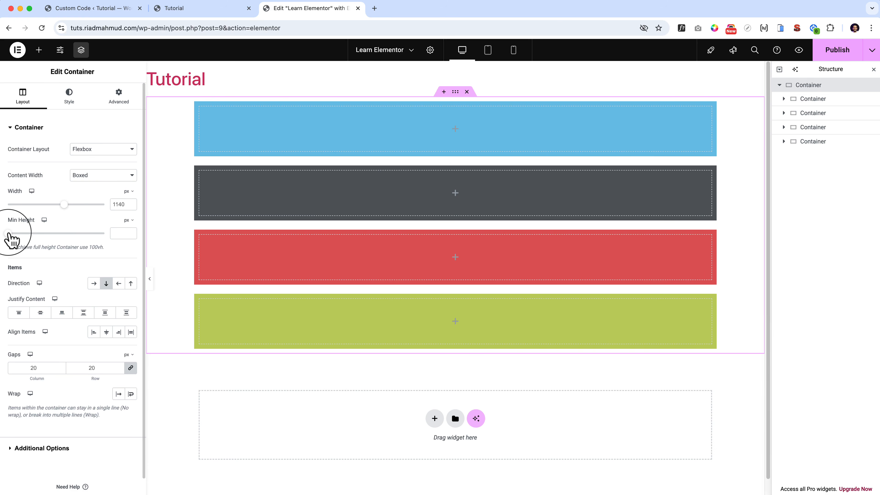
Try a minimum height of about 629 px on the parent container, and clear the value.
drag(8, 233, 50, 233)
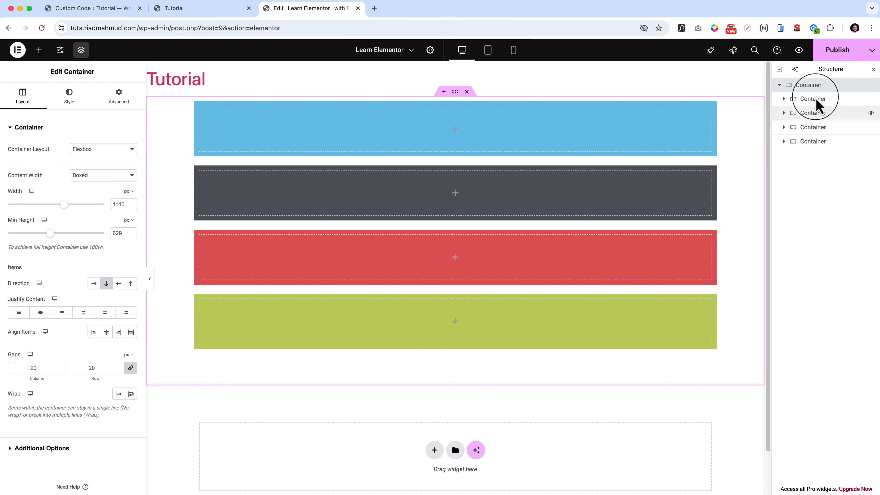
double_click(117, 233)
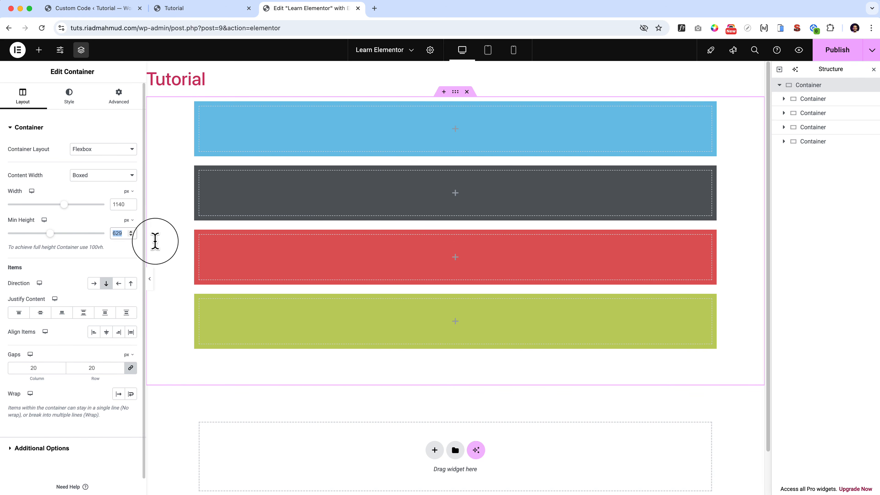
key(BackSpace)
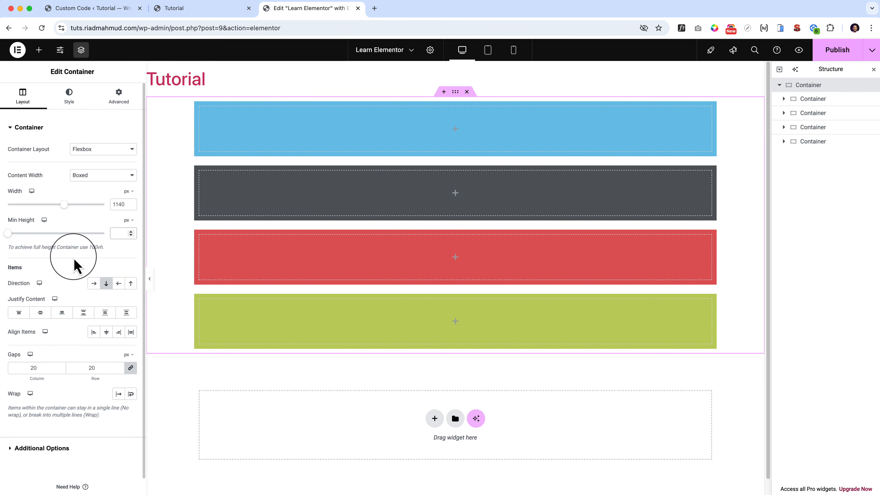
Try the horizontal row direction for the parent container's items, and set it back to vertical column.
scroll(75, 266, down, 1)
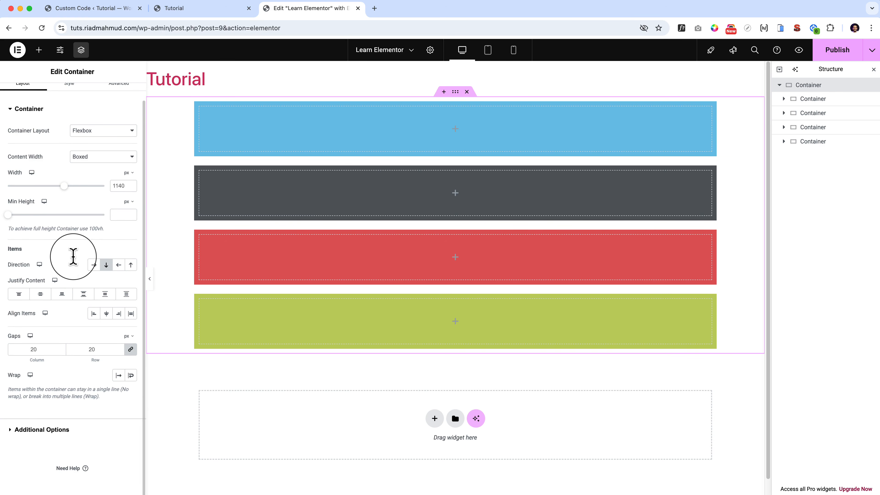
double_click(75, 266)
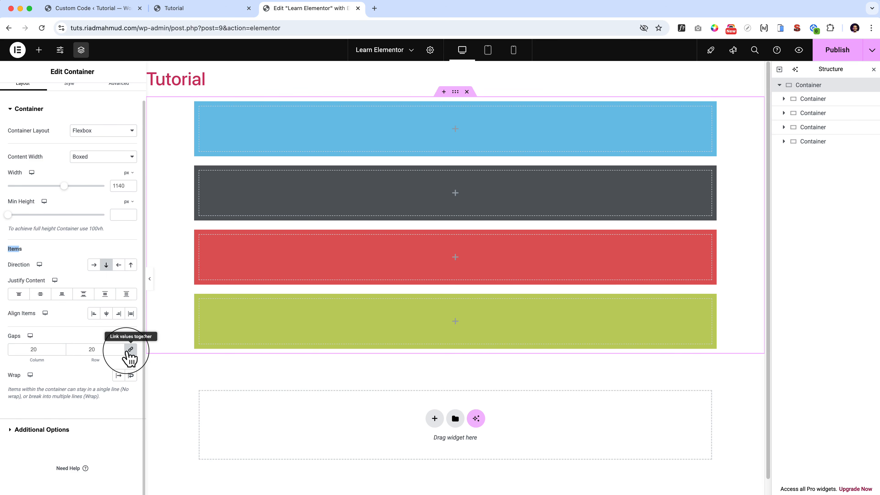
click(71, 263)
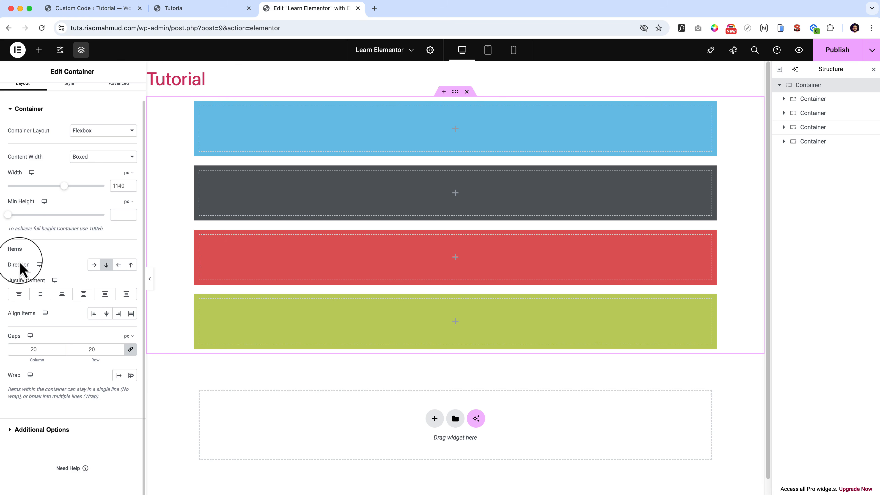
click(94, 265)
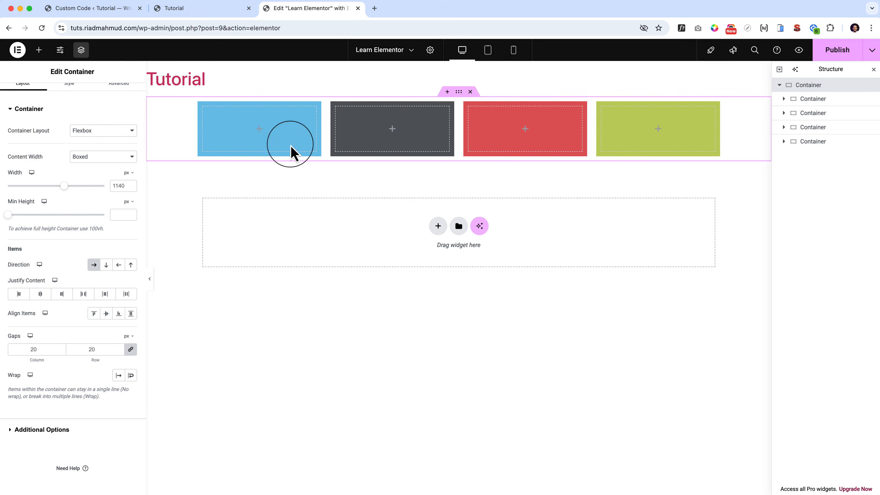
click(106, 265)
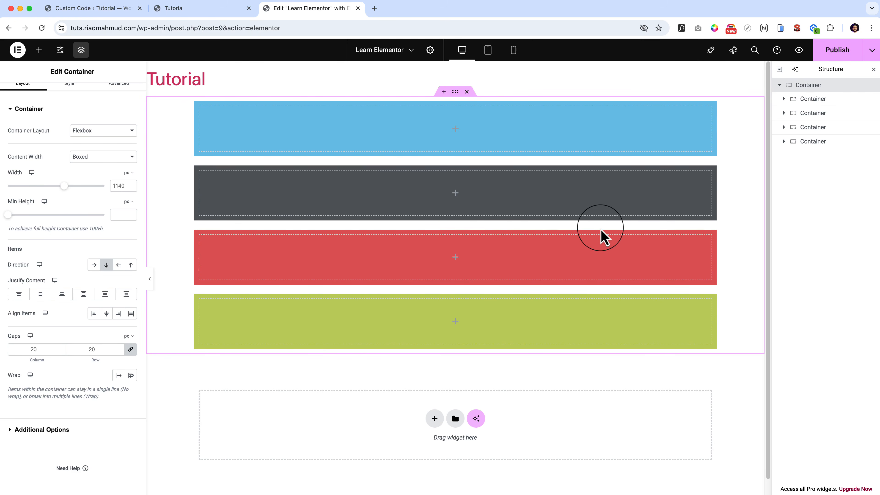
Add a Heading widget inside the blue nested container.
click(454, 129)
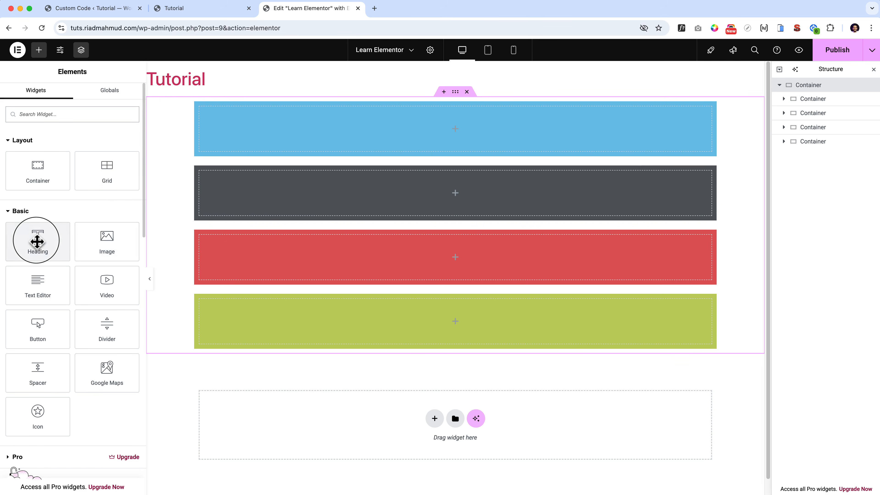
drag(37, 240, 442, 142)
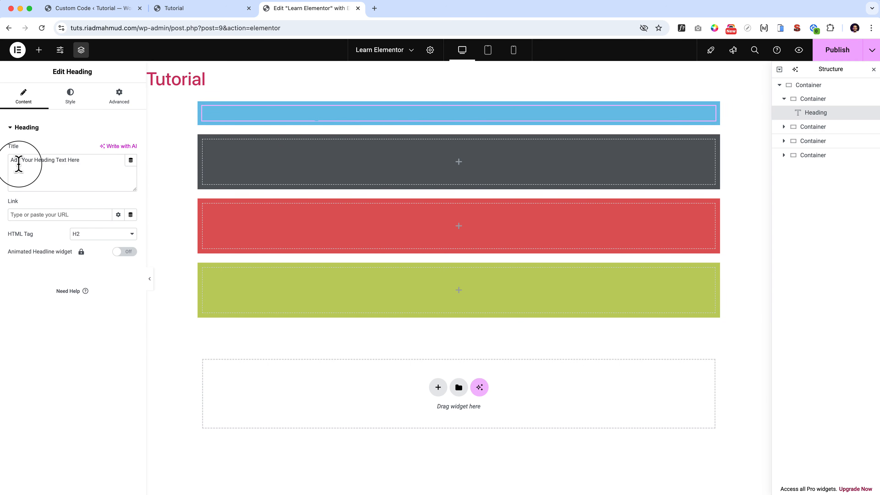
Set the heading's title to 1 and its text color to white (#FFFFFF).
key(super+a)
key(BackSpace)
text(1)
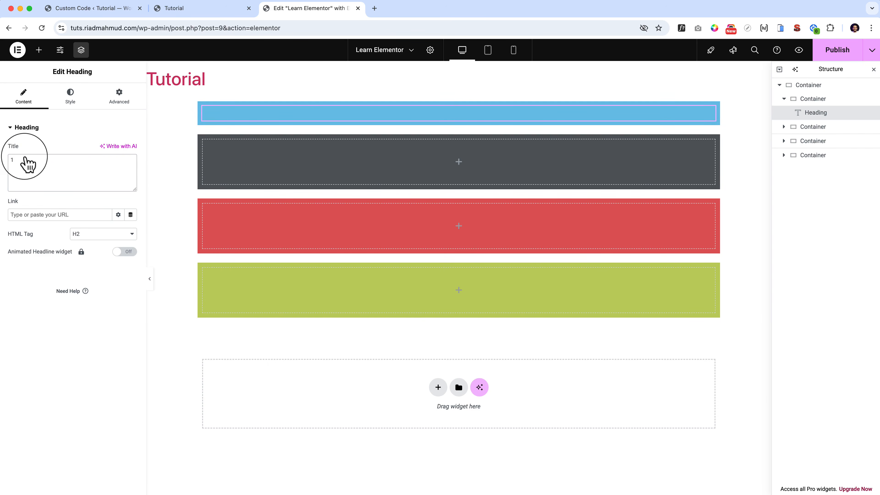
click(70, 97)
click(118, 278)
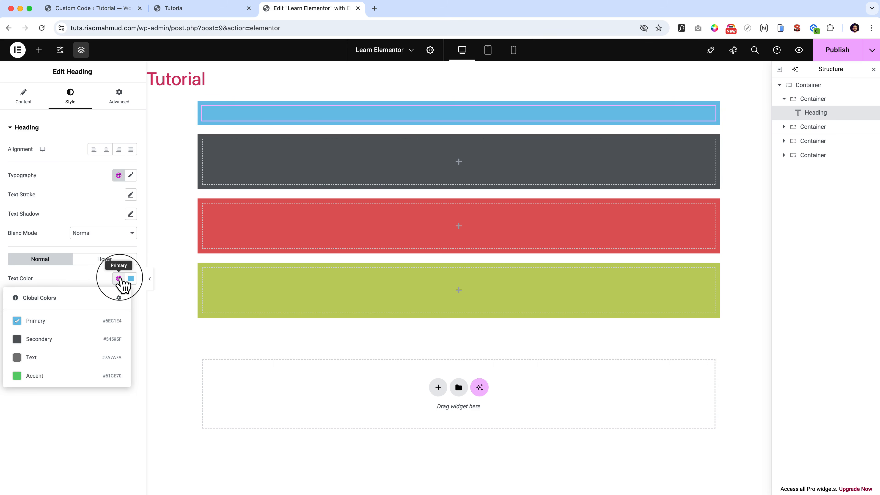
click(131, 279)
drag(117, 327, 65, 309)
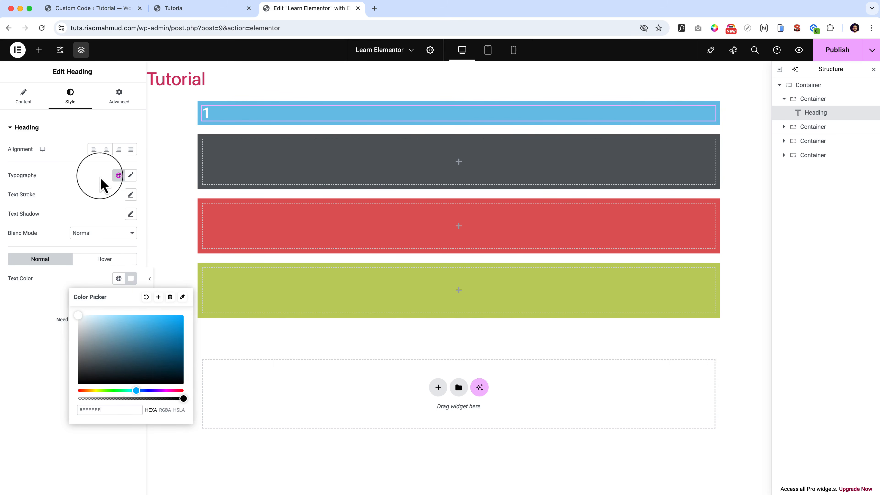
Center the heading and set its typography size to 80 px.
click(106, 150)
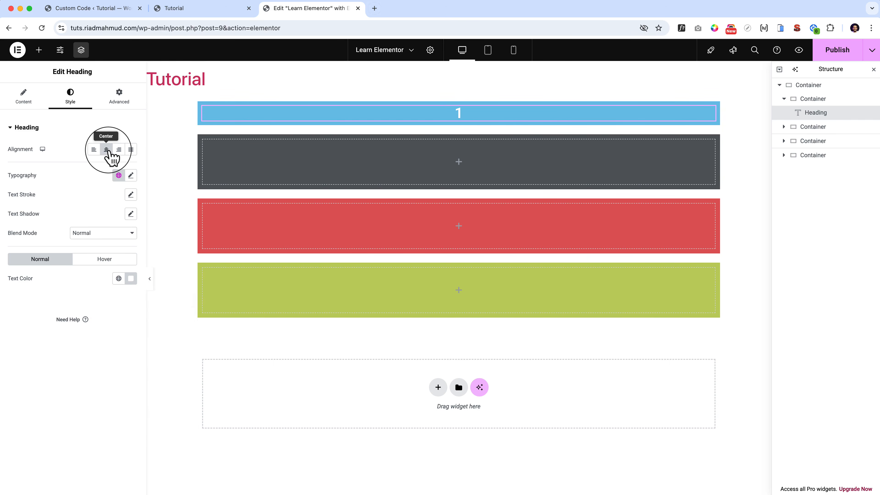
click(132, 175)
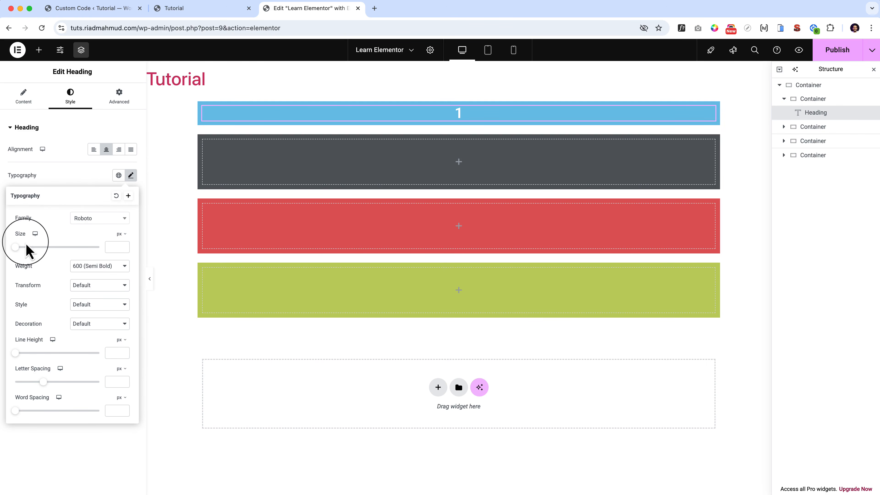
drag(15, 247, 48, 251)
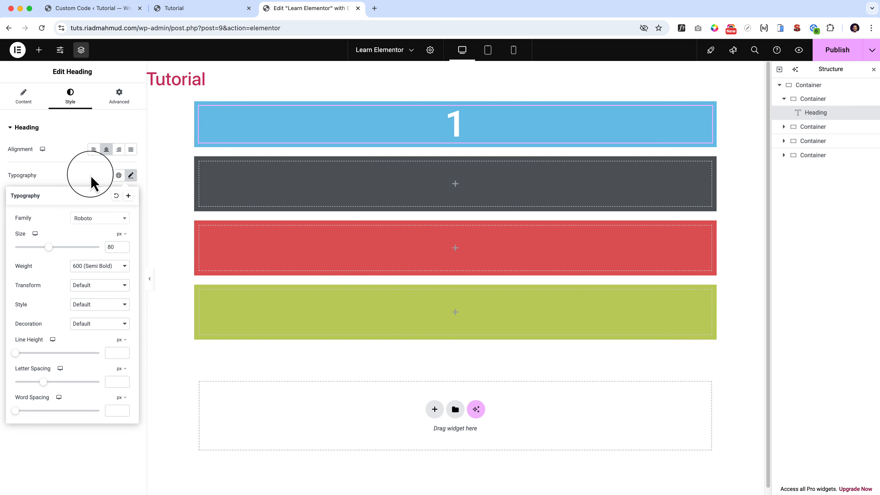
click(92, 182)
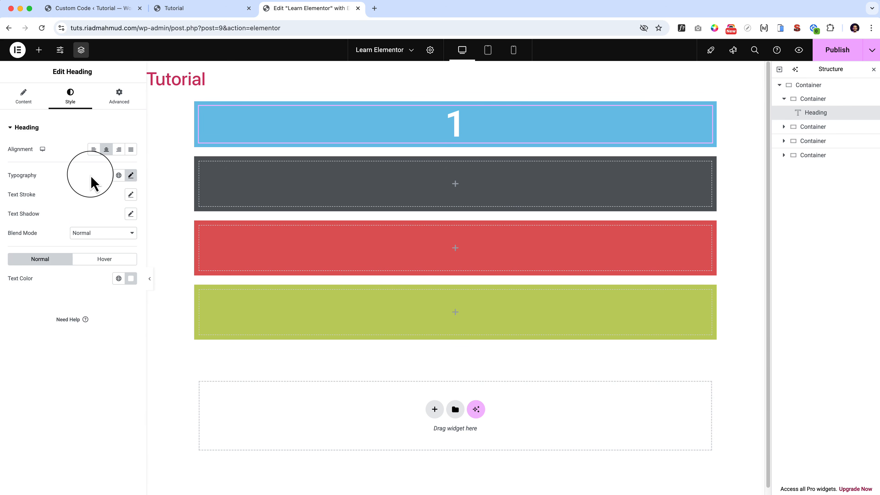
click(24, 95)
Copy the heading from the blue container and paste it into the dark gray and red containers.
right_click(492, 121)
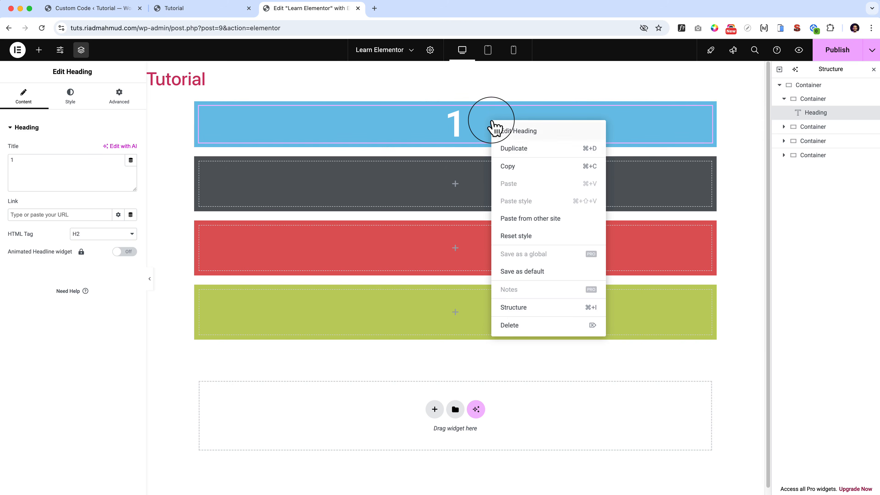
click(516, 167)
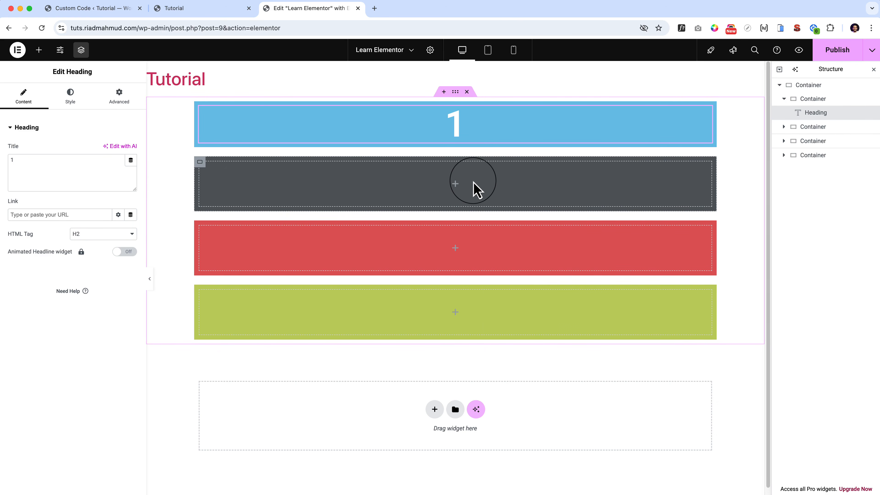
key(super+v)
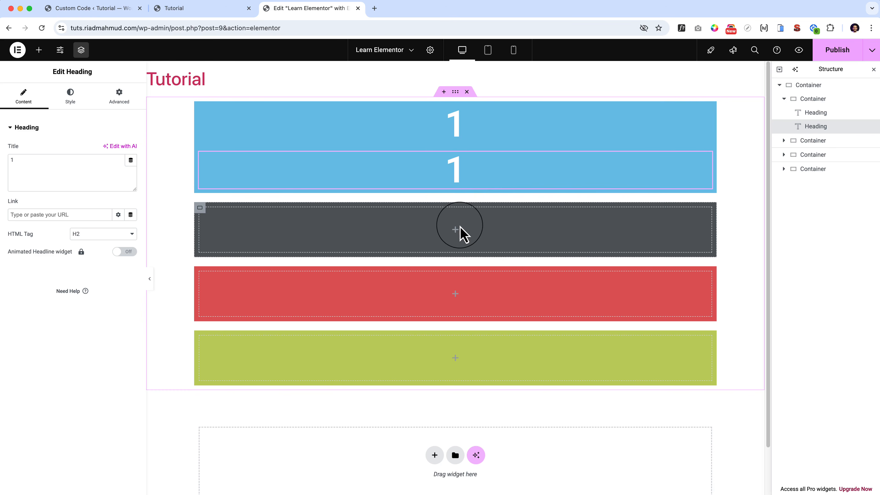
key(super+z)
right_click(456, 186)
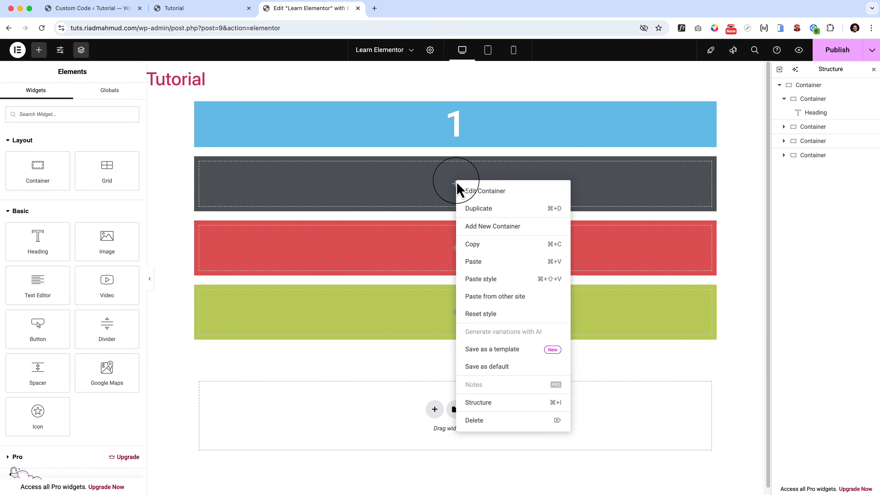
click(476, 263)
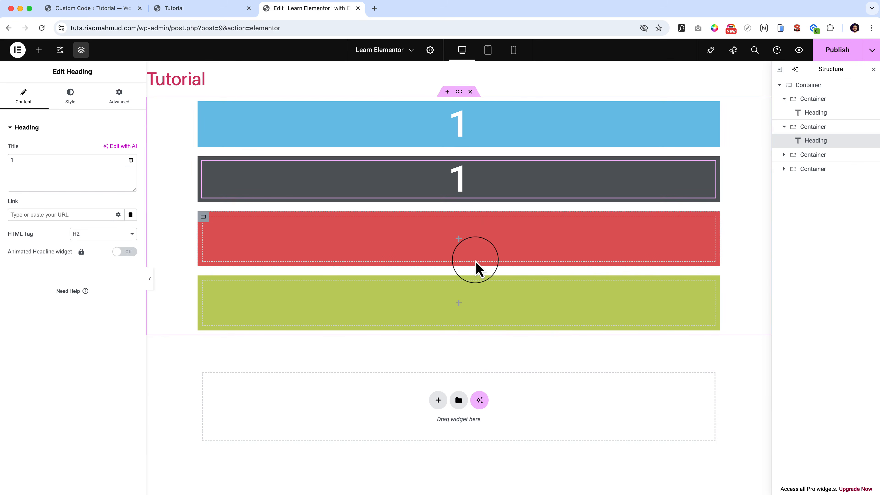
right_click(462, 242)
click(477, 317)
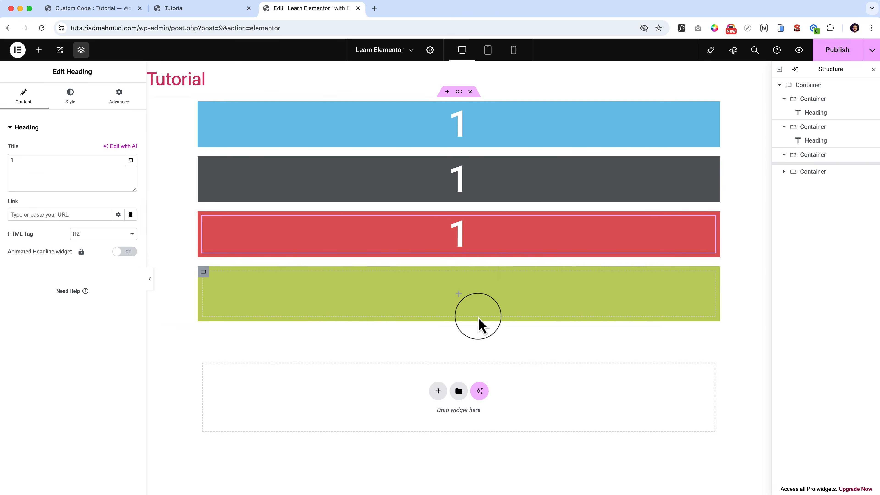
click(458, 294)
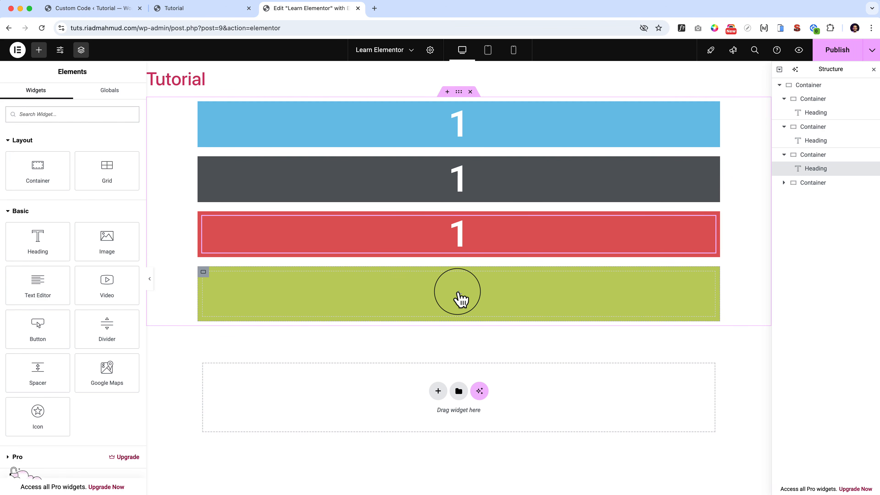
key(super+v)
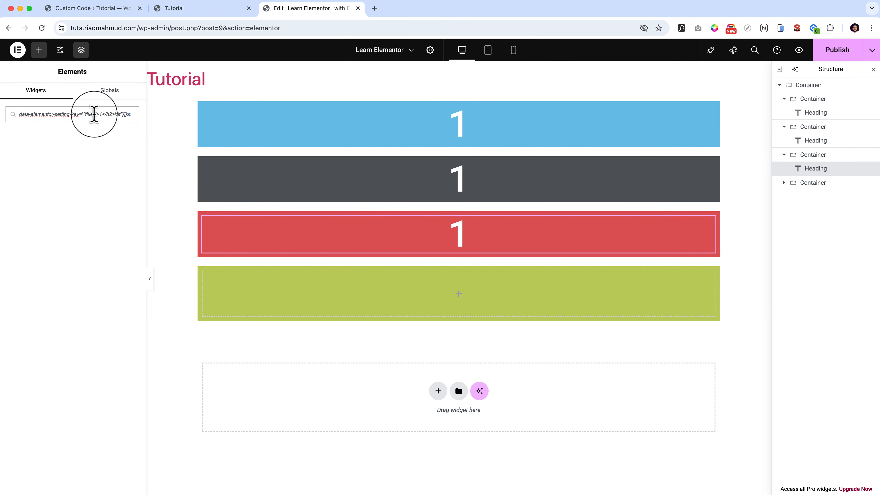
key(super+a)
key(BackSpace)
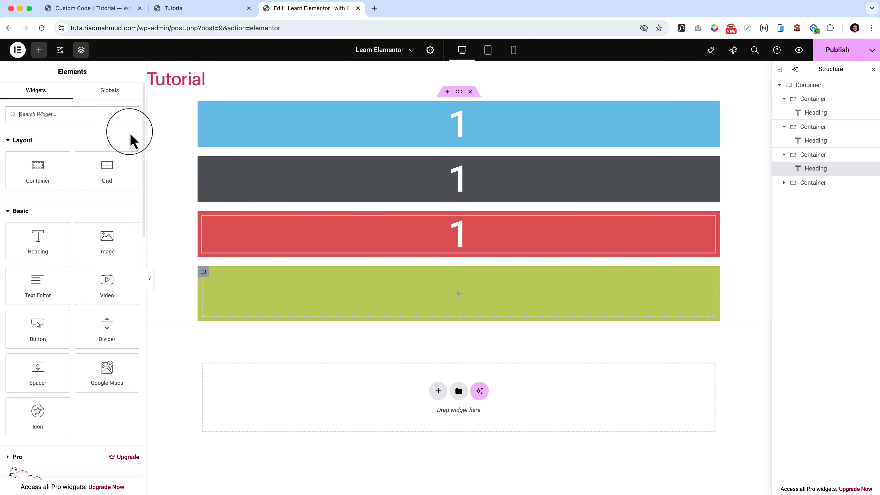
Paste the copied heading into the green container.
right_click(462, 299)
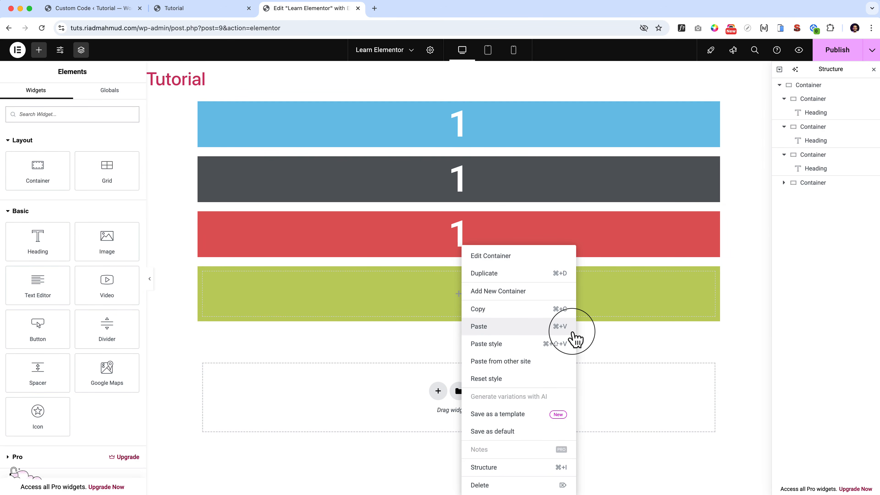
click(433, 300)
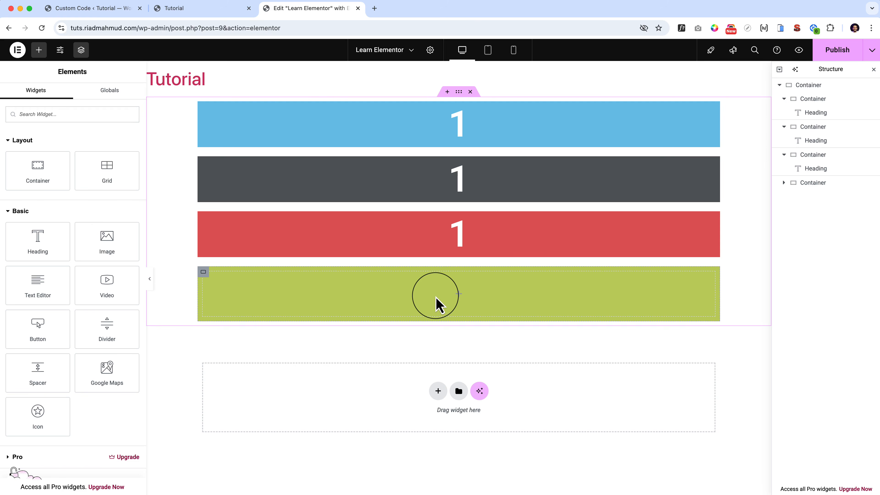
right_click(437, 304)
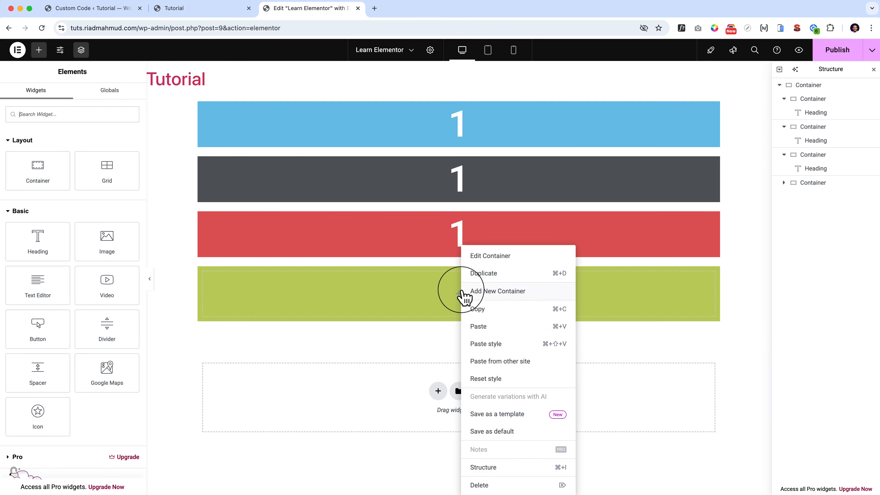
click(503, 331)
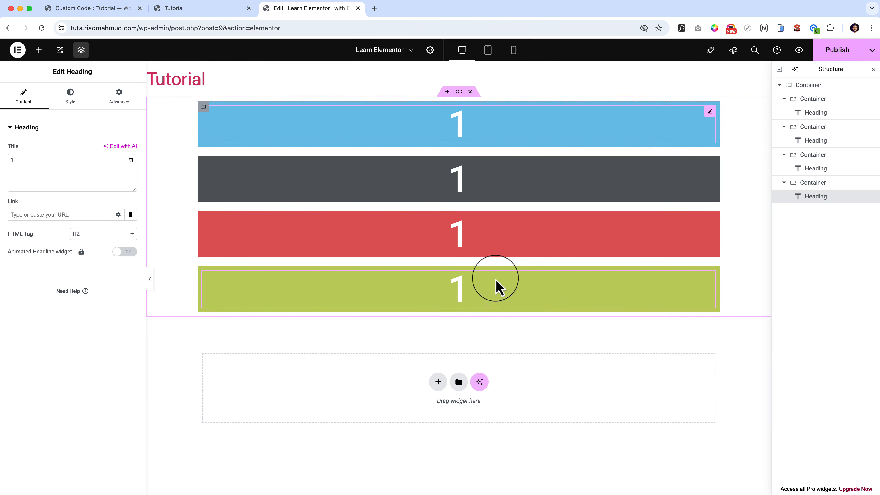
Change the heading titles to 2 in the dark gray, 3 in the red and 4 in the green container.
click(482, 183)
double_click(51, 165)
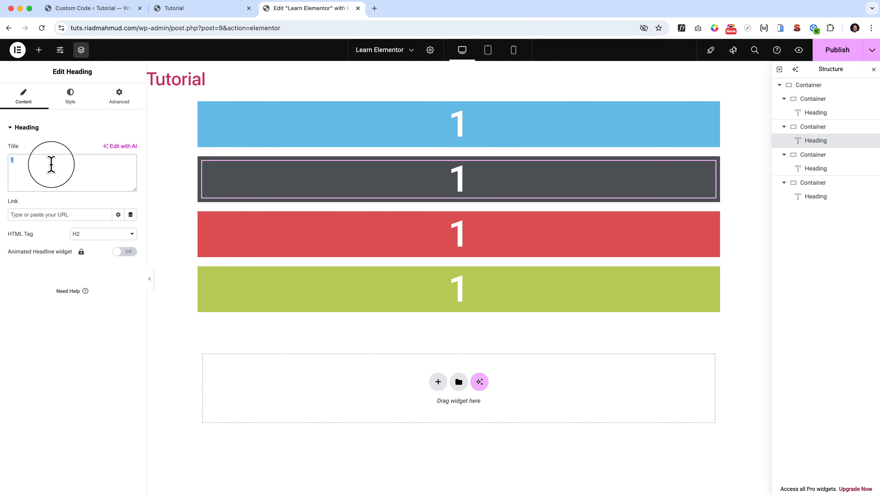
text(2)
click(489, 244)
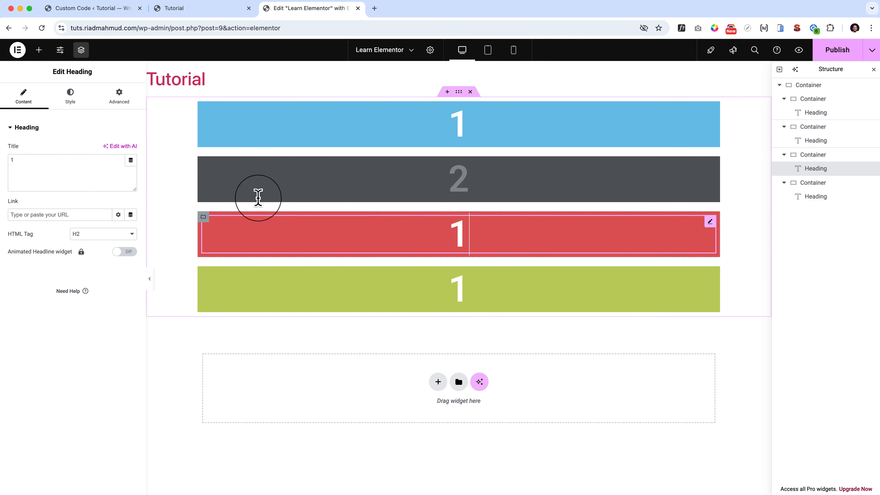
double_click(61, 165)
text(3)
click(469, 289)
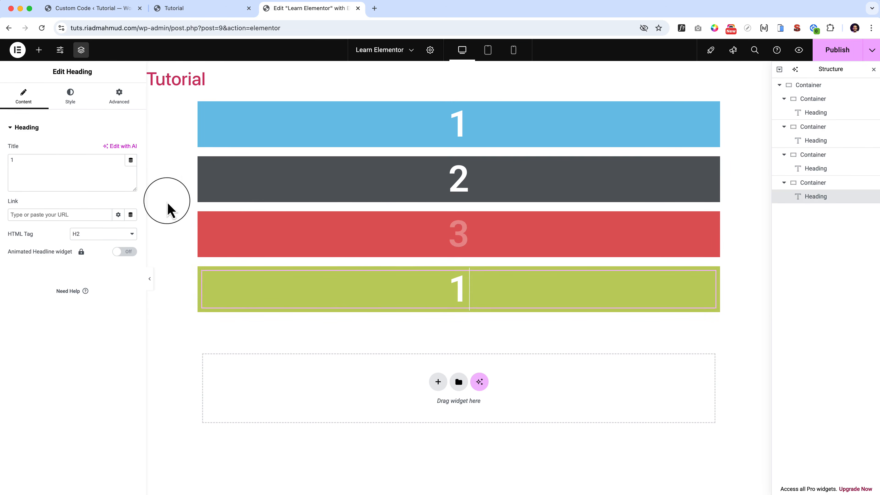
double_click(64, 173)
text(4)
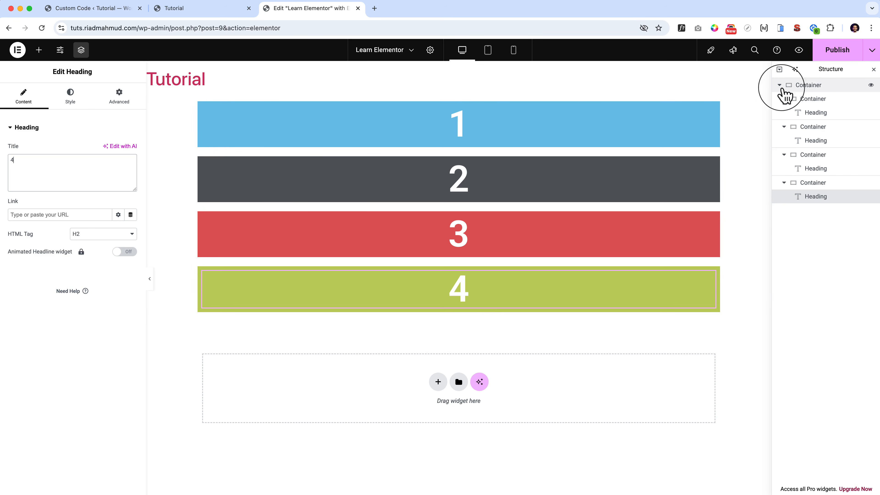
Try the column-reversed and row-reversed directions on the parent container, and set its items to horizontal row direction.
click(816, 90)
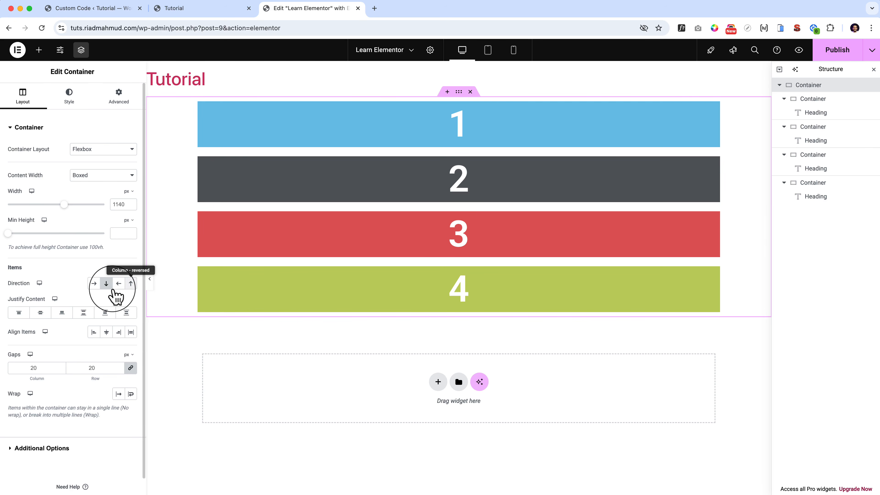
click(130, 284)
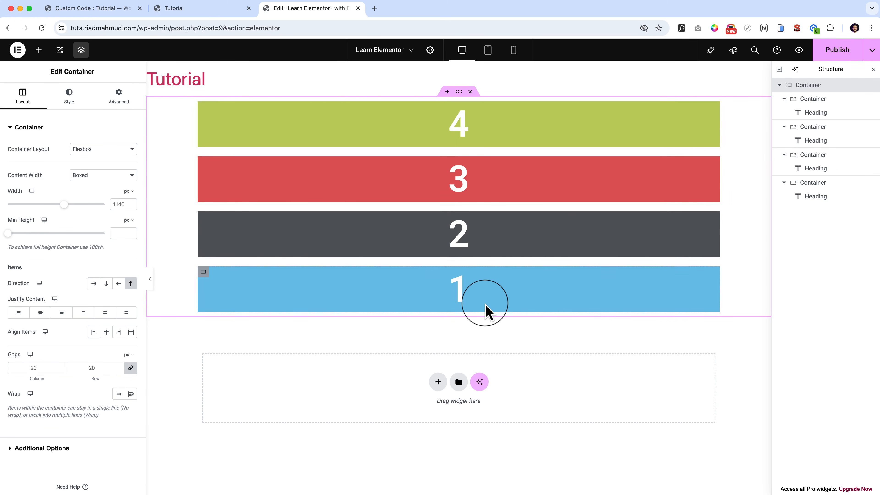
click(119, 284)
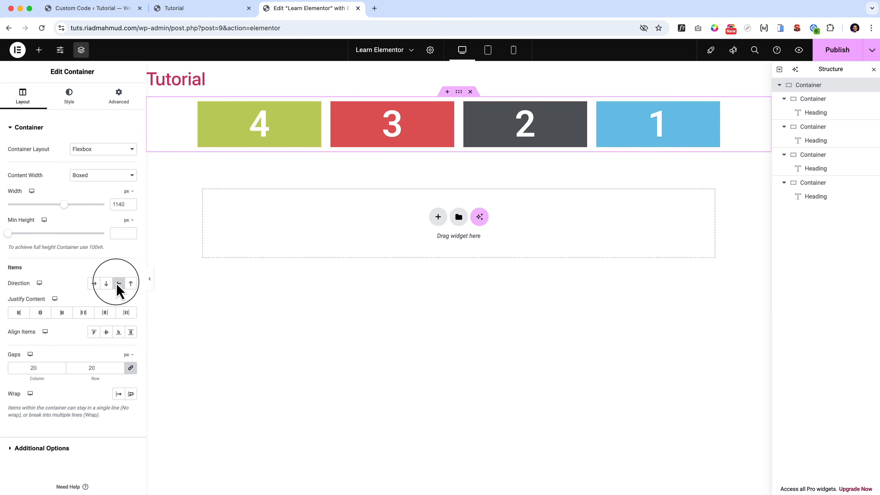
click(94, 284)
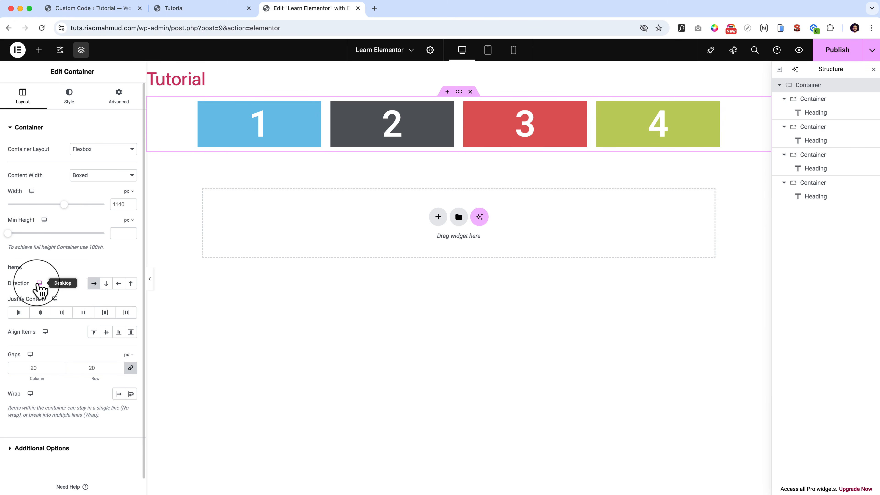
mouse_move(39, 290)
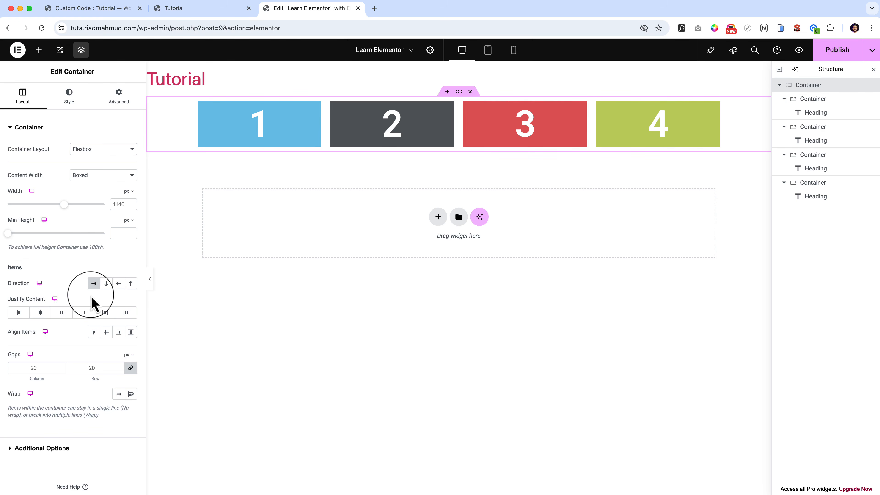
Add a row-direction Flexbox container below the parent container, and move the containers numbered 2 and 3 into it, with 3 first.
click(438, 218)
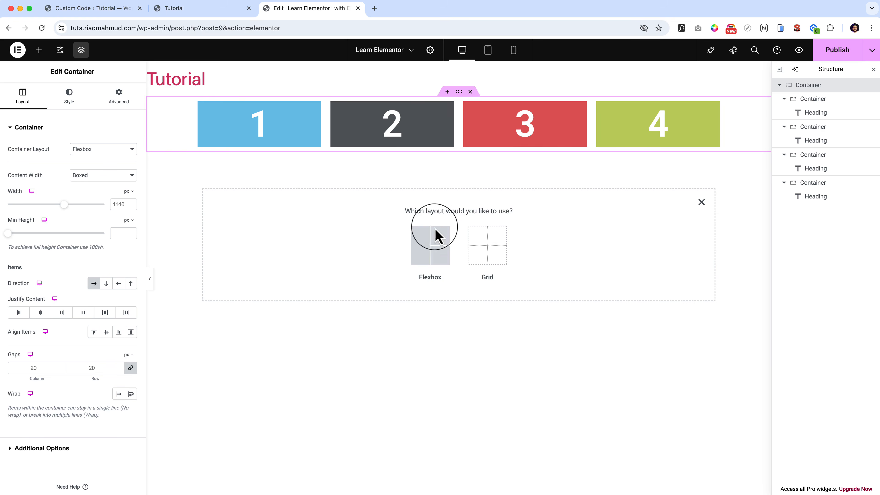
click(431, 256)
click(374, 239)
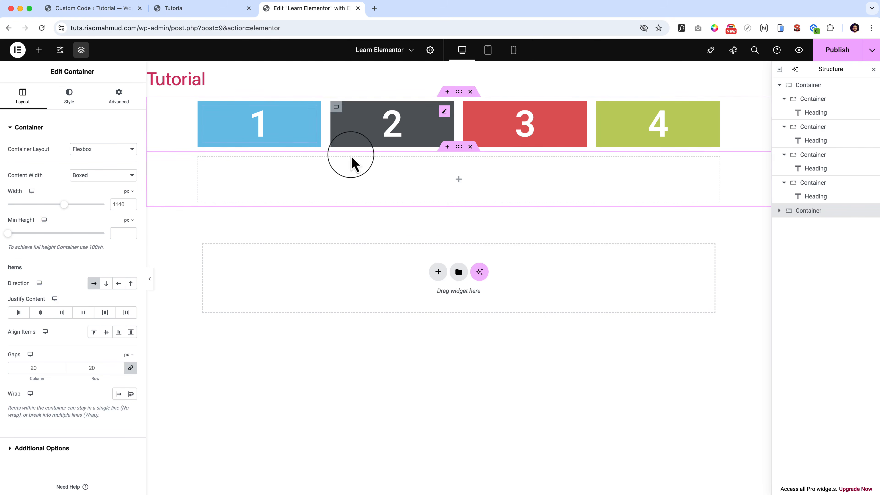
drag(336, 108, 408, 154)
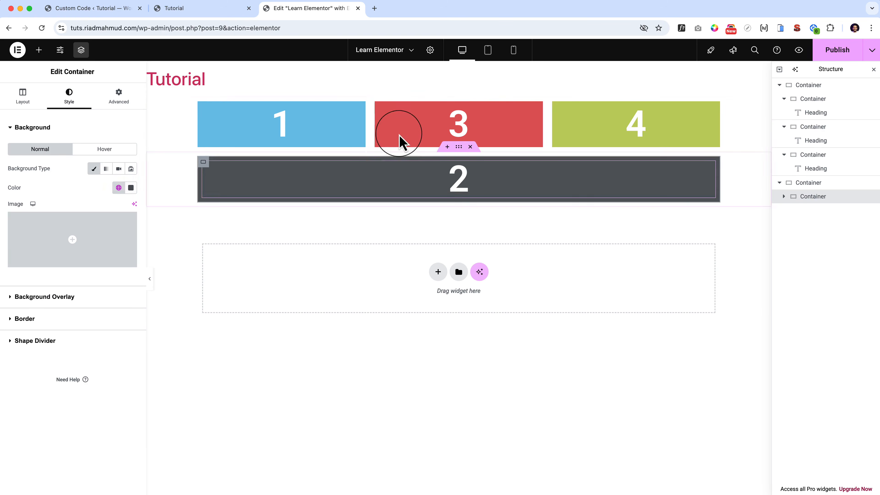
drag(379, 108, 424, 173)
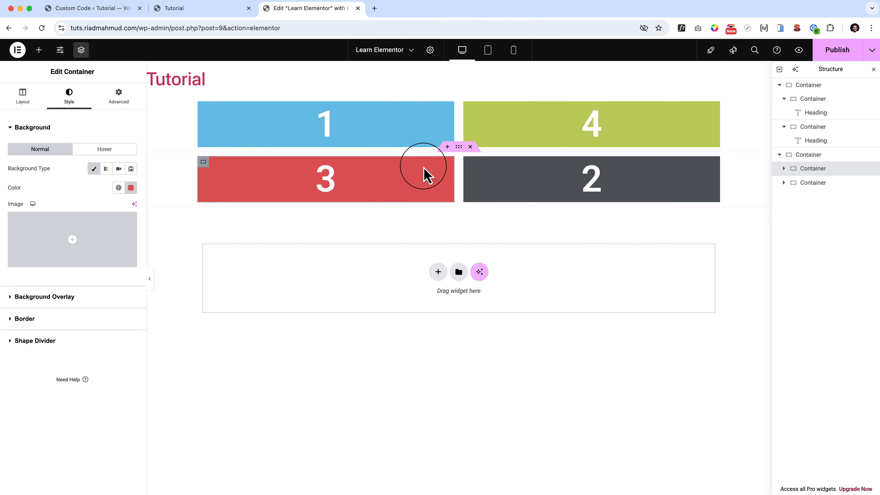
Insert a column-direction Flexbox container between the two rows of numbered containers.
click(459, 147)
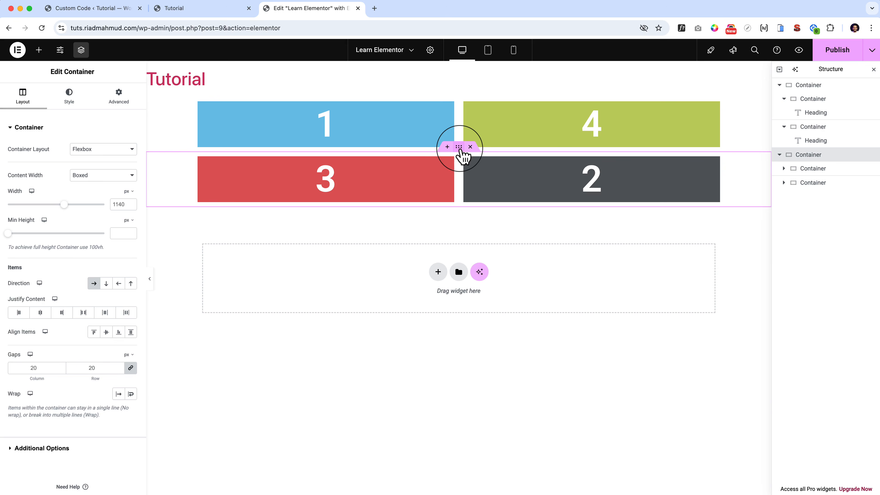
click(447, 149)
click(438, 192)
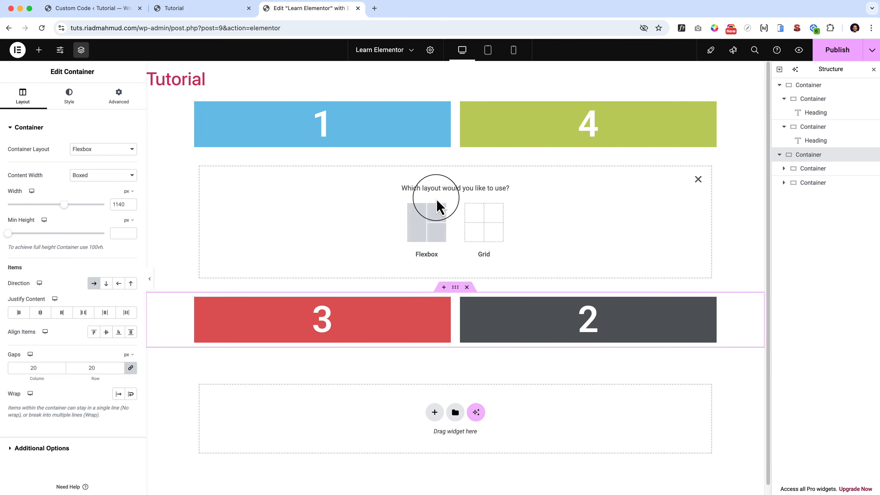
click(426, 222)
click(326, 213)
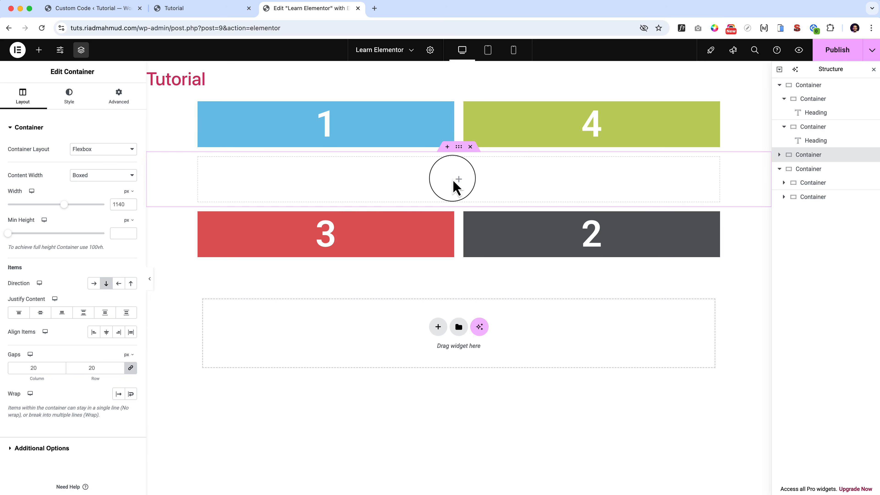
Add a Spacer widget to the empty middle container and set its space to 442 px.
click(456, 181)
click(76, 117)
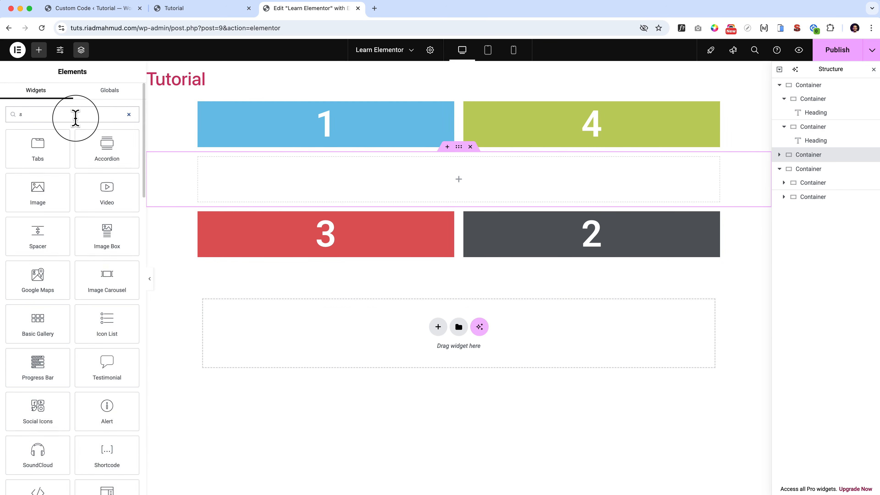
text(spa)
drag(29, 142, 458, 181)
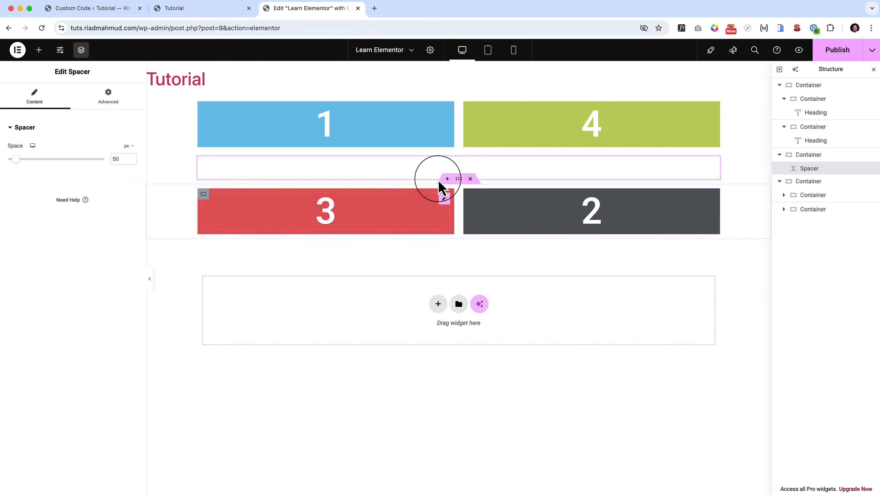
drag(15, 165, 104, 171)
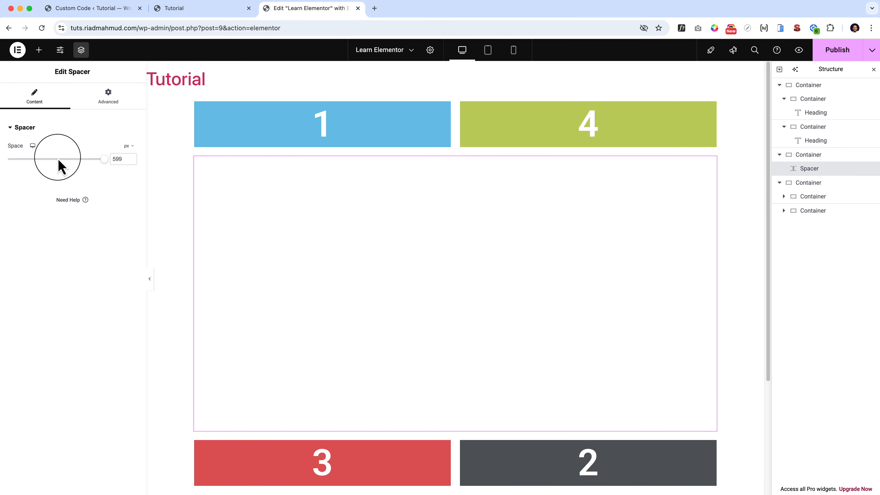
drag(101, 159, 77, 162)
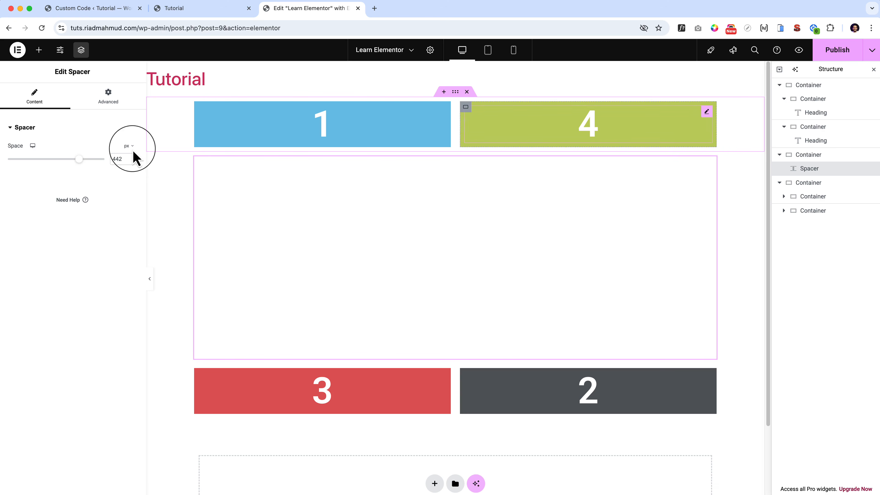
Delete the parent container that holds the containers numbered 3 and 2.
click(455, 92)
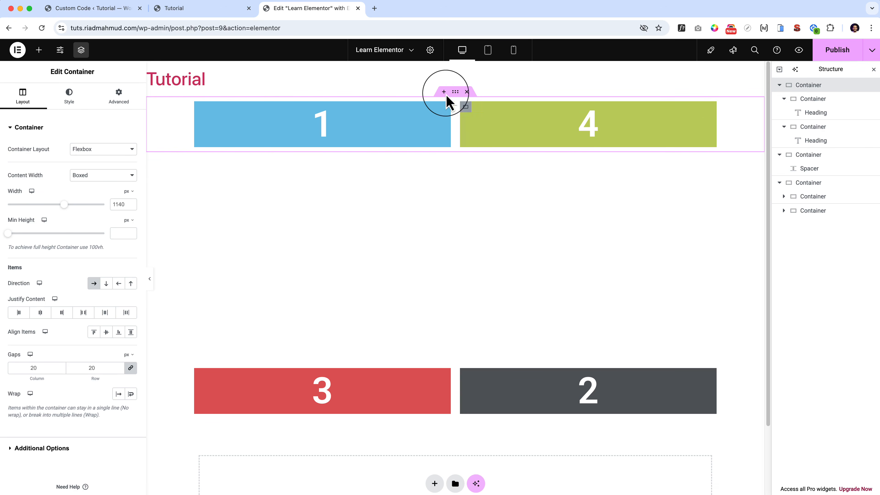
click(199, 107)
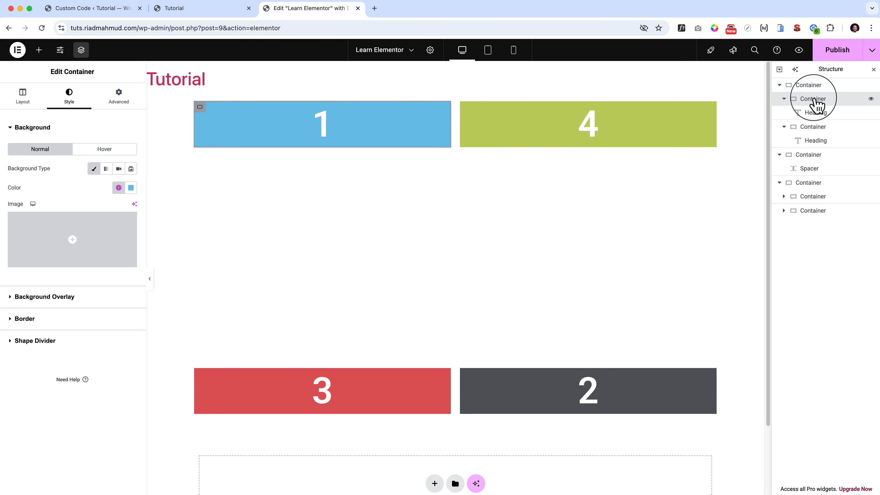
click(467, 359)
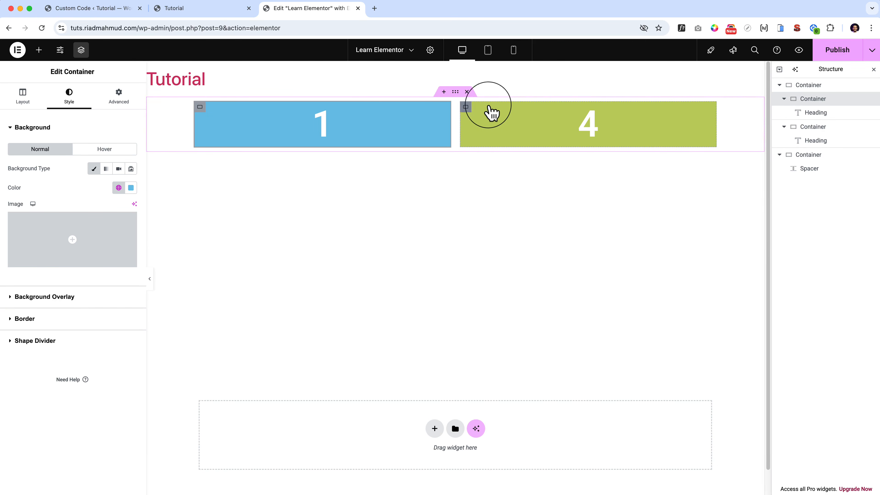
Try a 28% width on the container numbered 1, and set its width to 200 px.
click(466, 108)
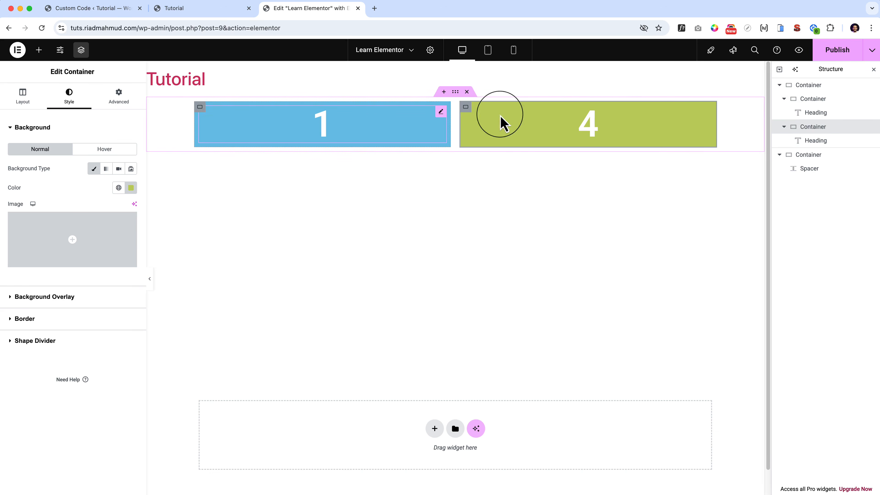
click(200, 107)
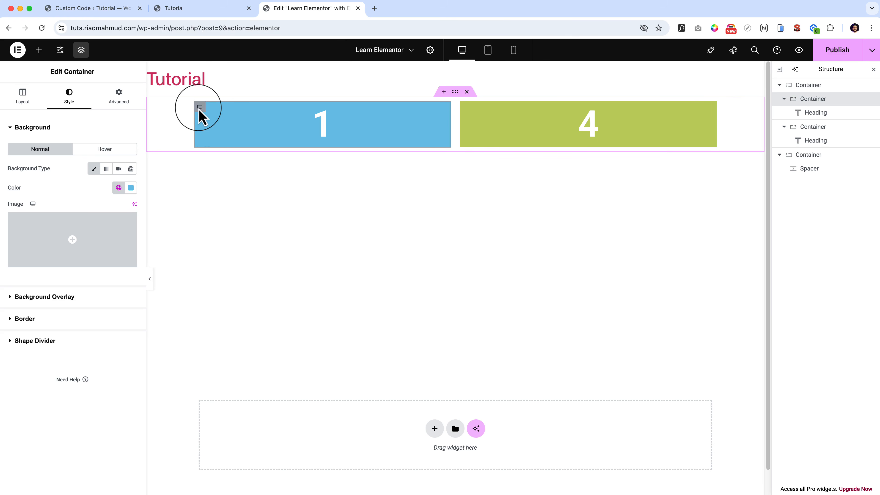
click(21, 97)
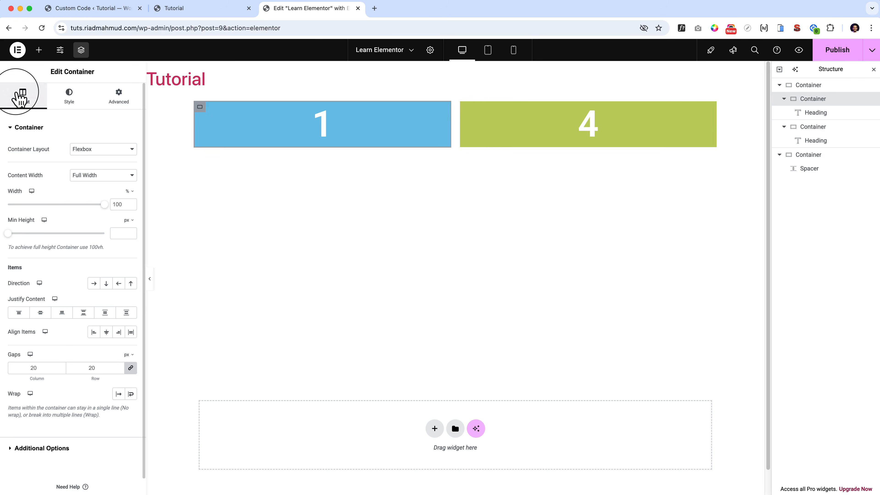
click(35, 204)
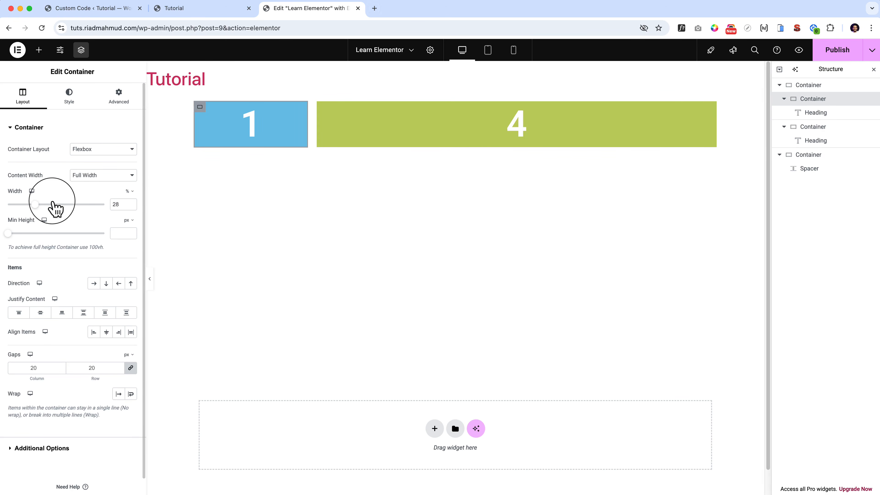
click(129, 192)
click(128, 191)
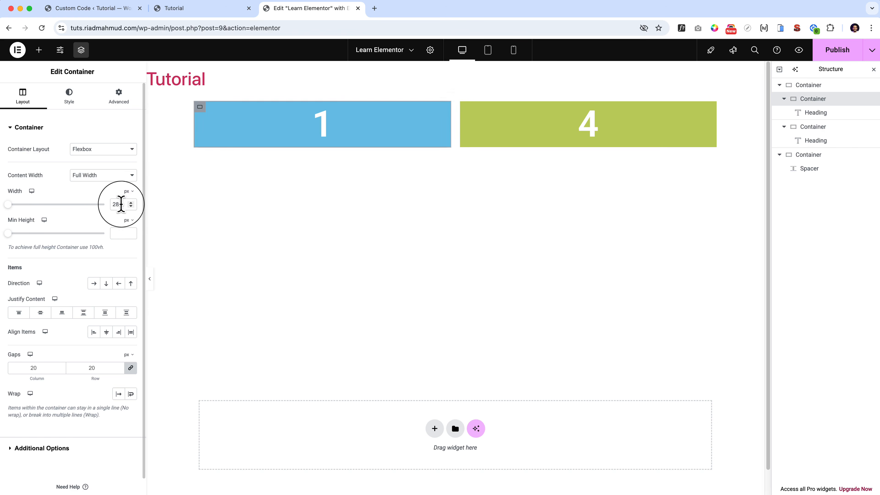
double_click(116, 204)
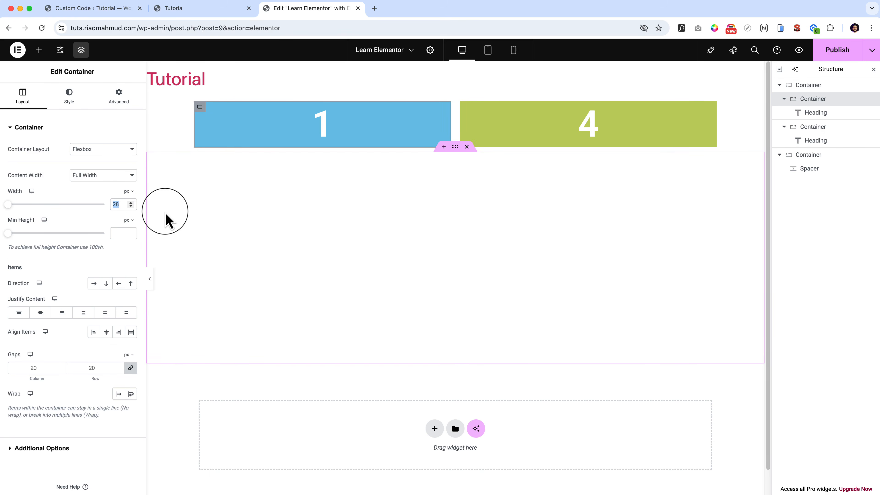
text(200)
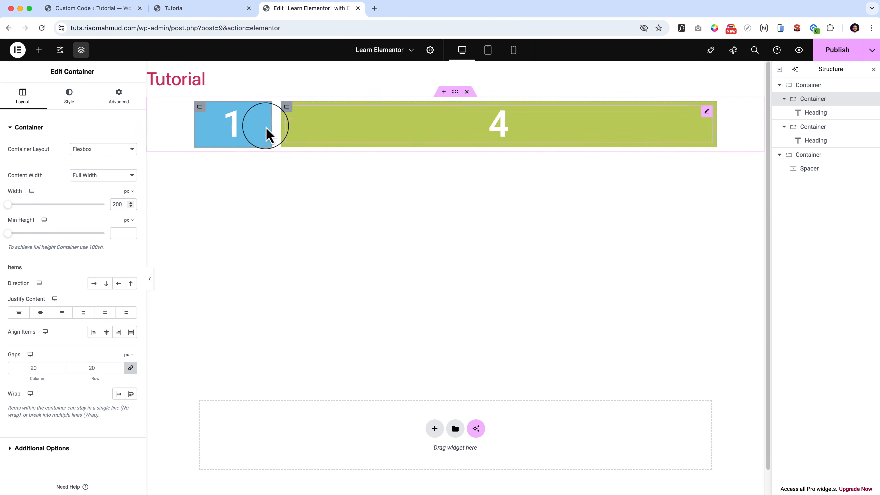
Set the width of the green container numbered 4 to 200 px.
click(286, 108)
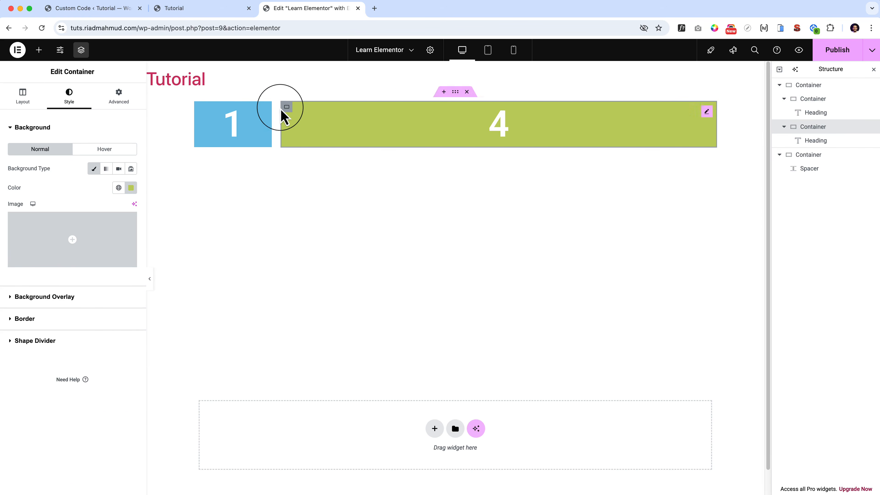
click(20, 99)
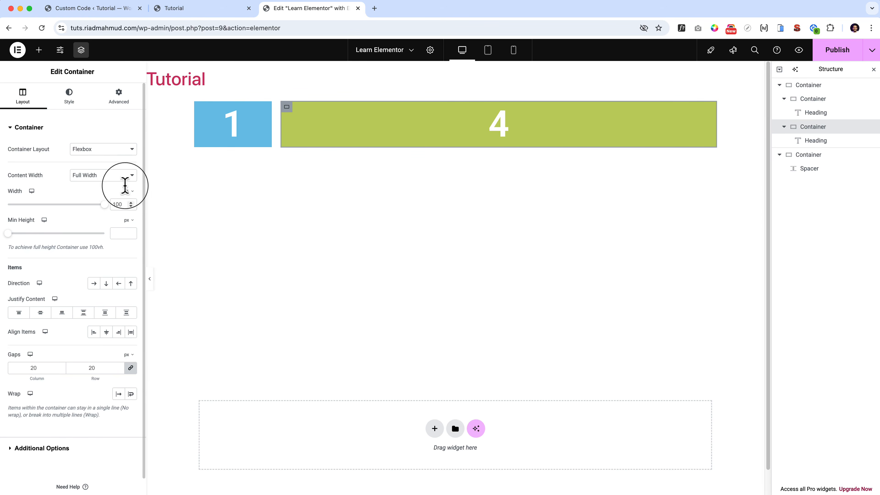
click(129, 190)
click(123, 197)
click(117, 204)
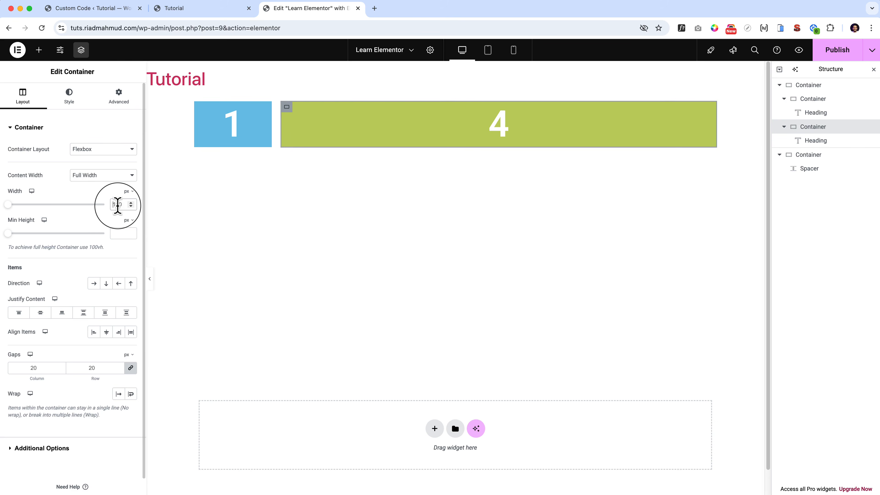
text(200)
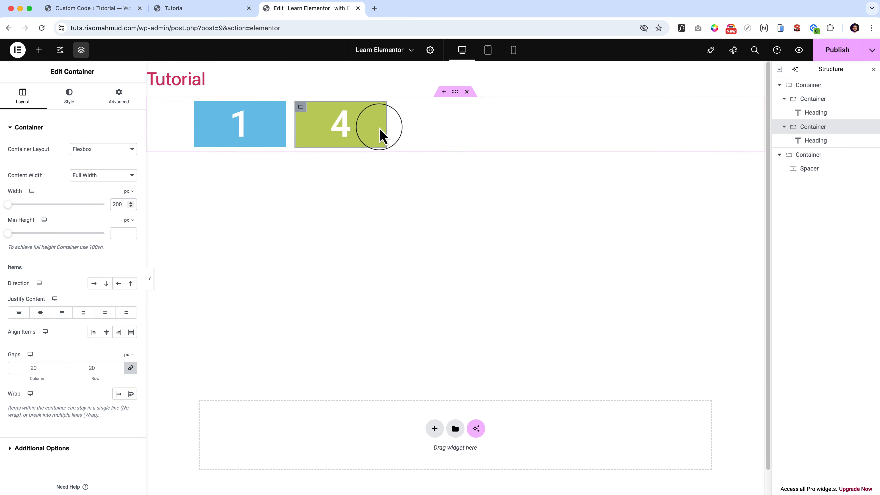
Delete the container that holds the spacer.
right_click(812, 160)
click(808, 396)
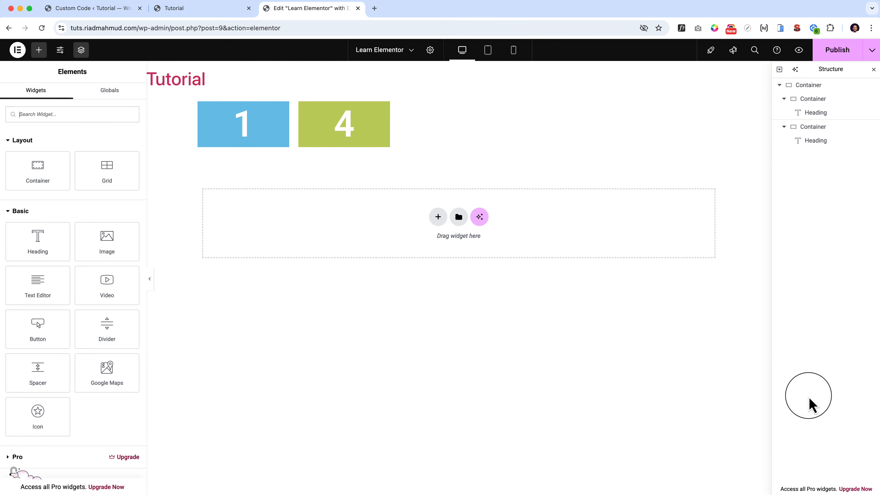
Try center, end, space-between and space-around content justification on the parent container, and set it to Space Evenly.
click(460, 97)
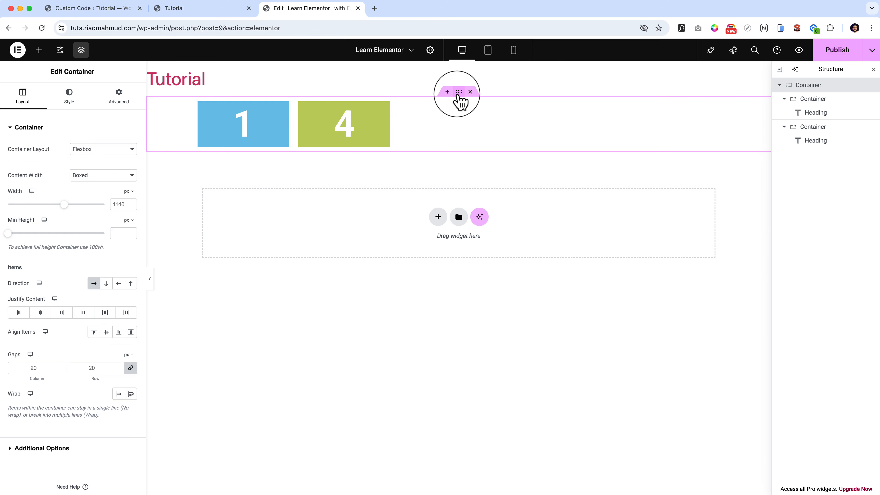
click(784, 98)
click(784, 113)
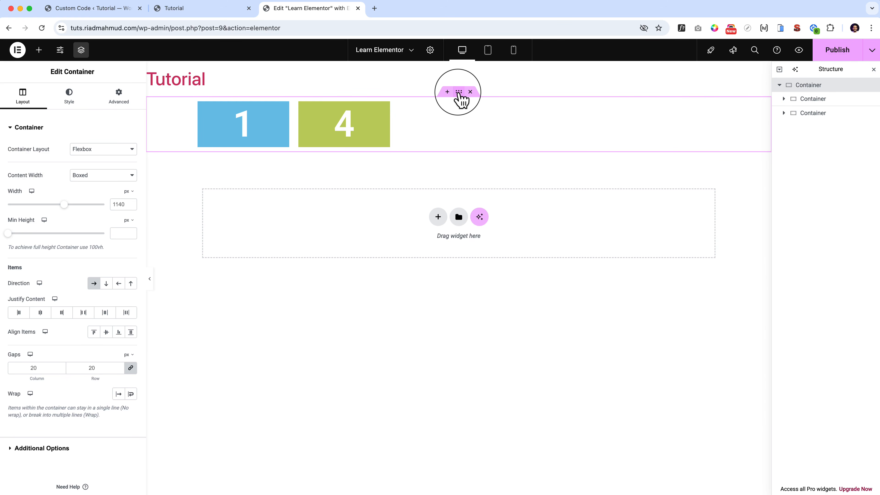
click(40, 312)
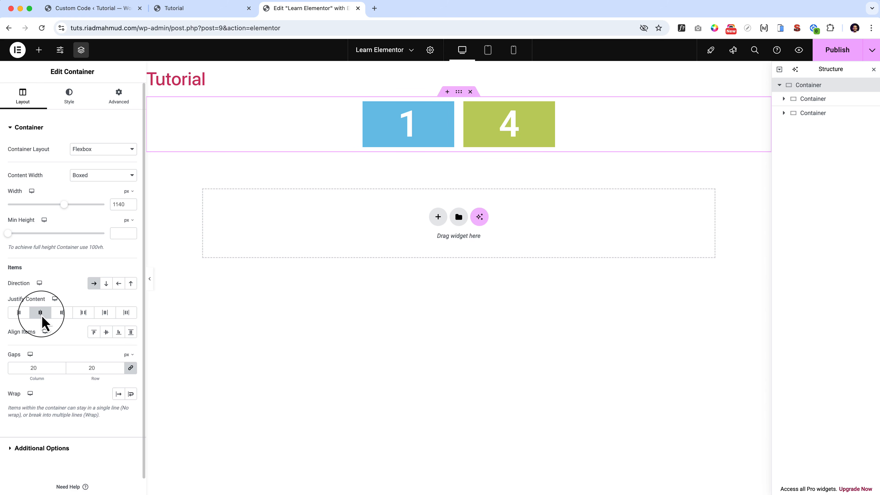
click(62, 312)
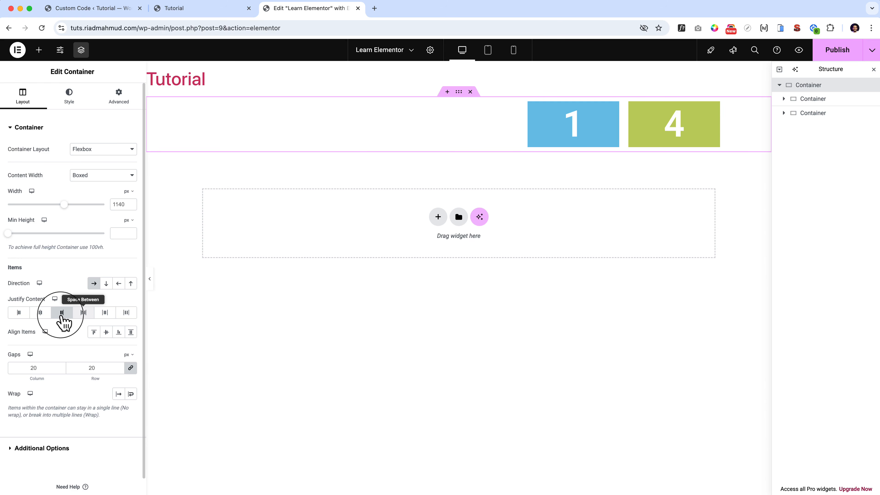
click(82, 313)
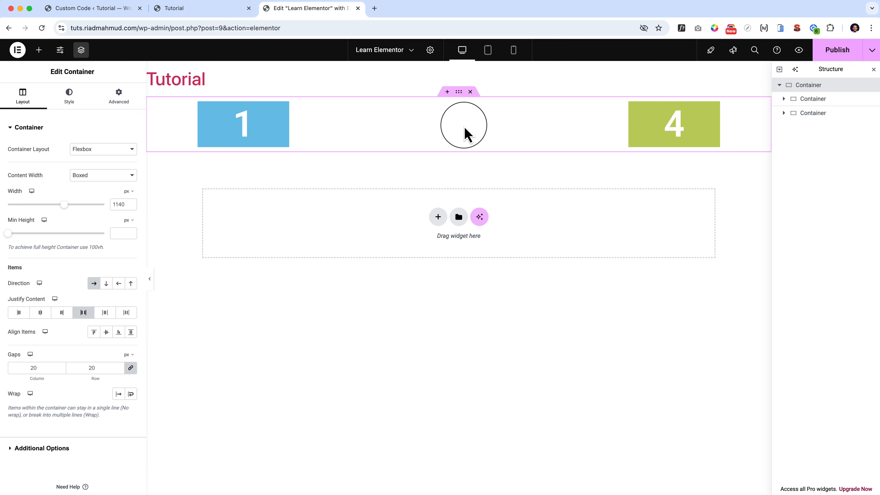
click(106, 313)
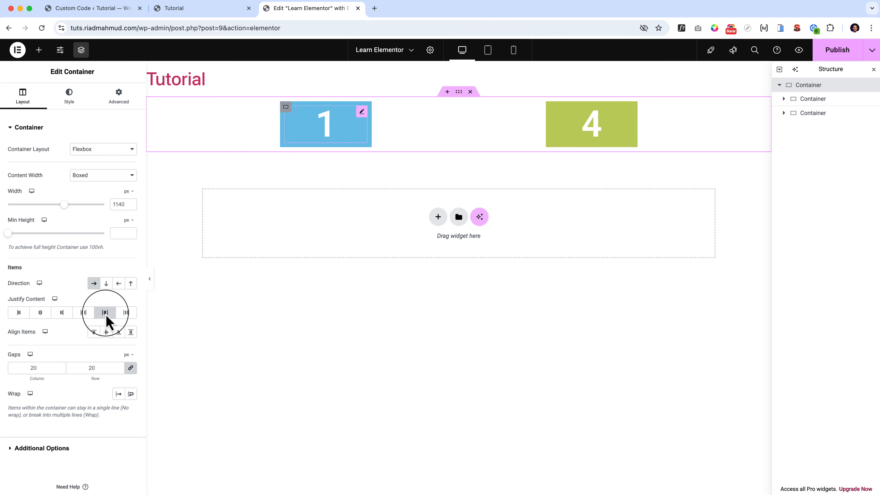
click(127, 314)
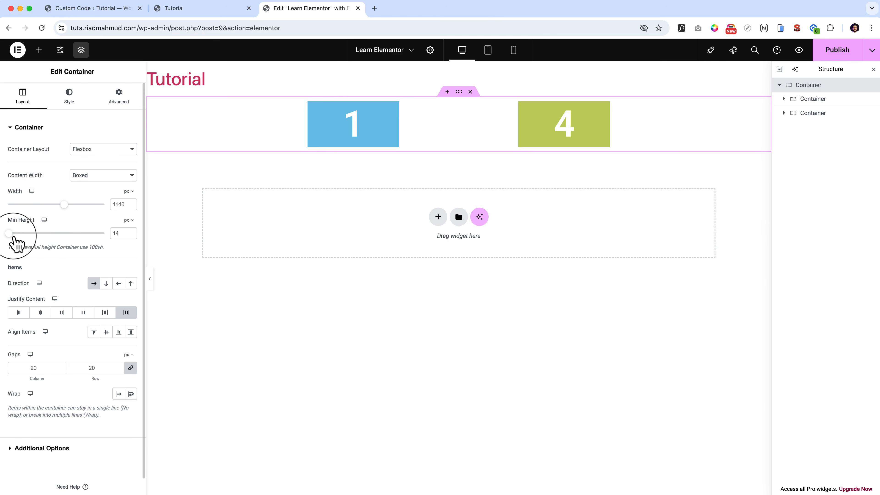
Set the parent container's minimum height to 649 px and give it a light pink classic background.
drag(8, 233, 53, 243)
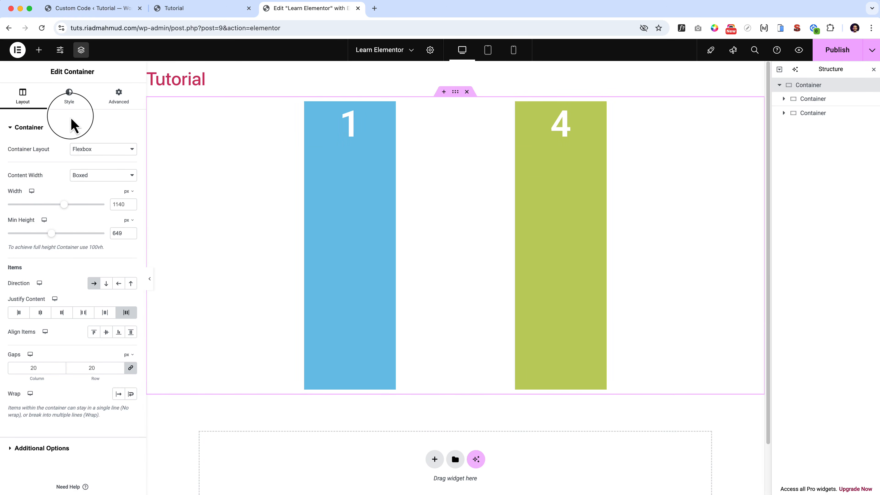
click(71, 101)
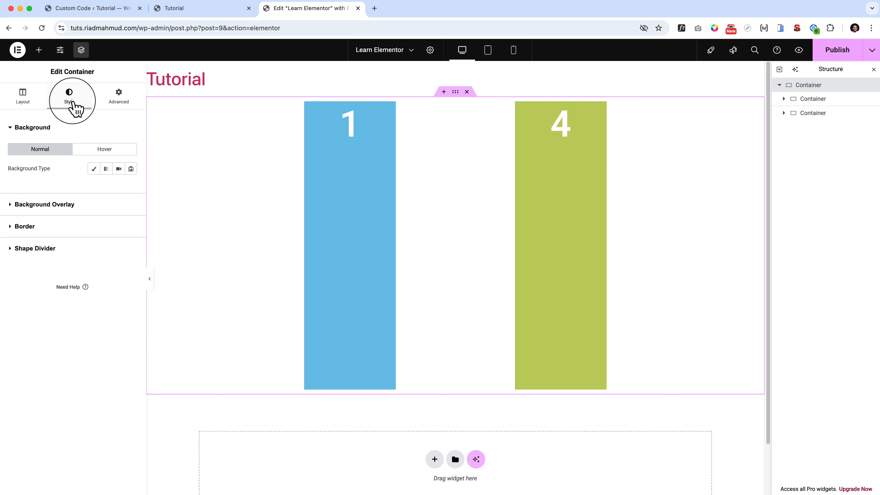
click(92, 169)
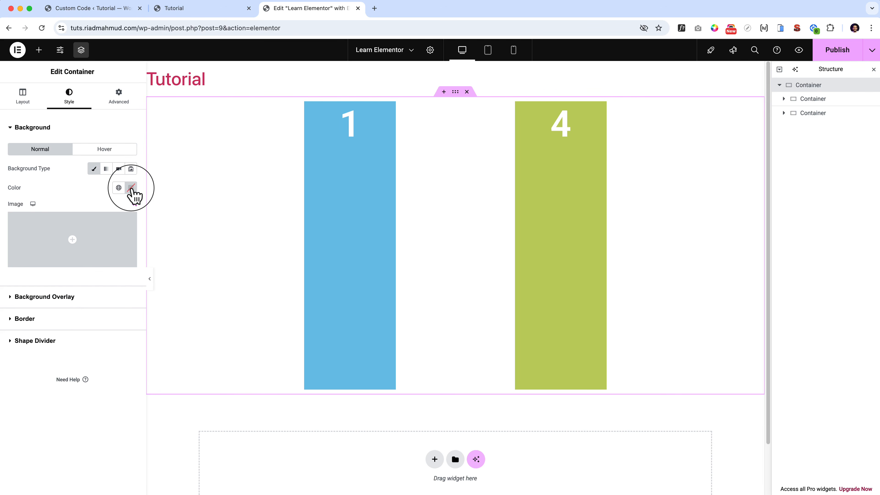
click(130, 187)
click(80, 239)
mouse_move(80, 239)
mouse_down()
mouse_move(79, 228)
mouse_move(115, 234)
mouse_move(86, 225)
mouse_up()
click(72, 189)
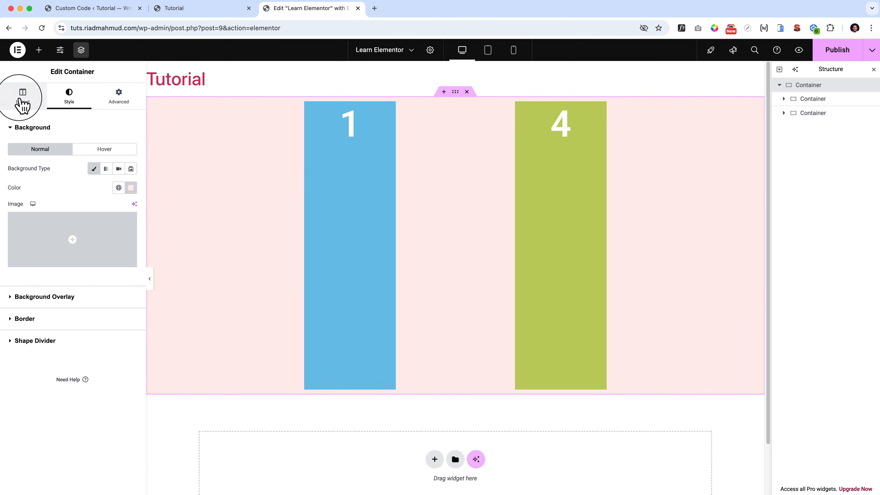
Set the parent container's content justification to Space Between.
click(22, 96)
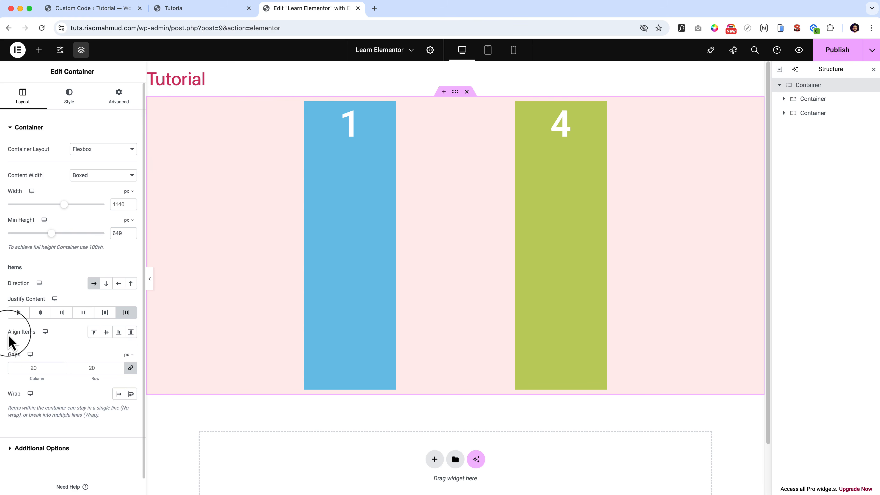
drag(7, 335, 74, 334)
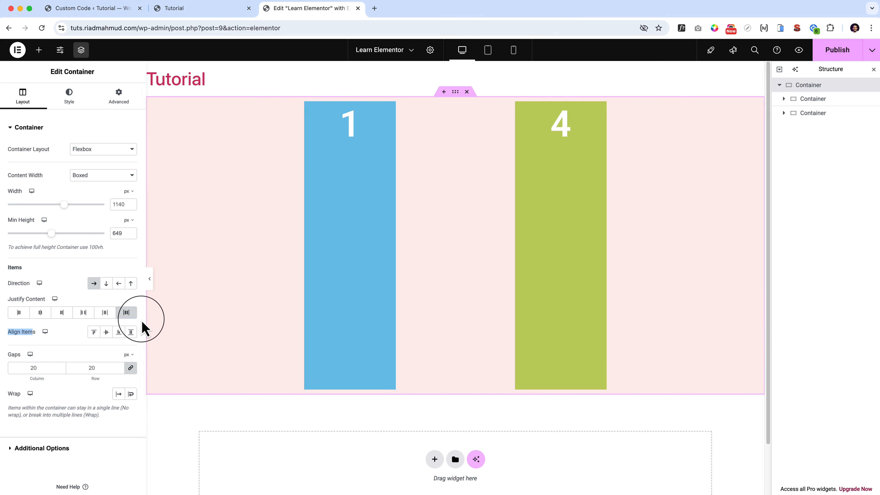
click(84, 312)
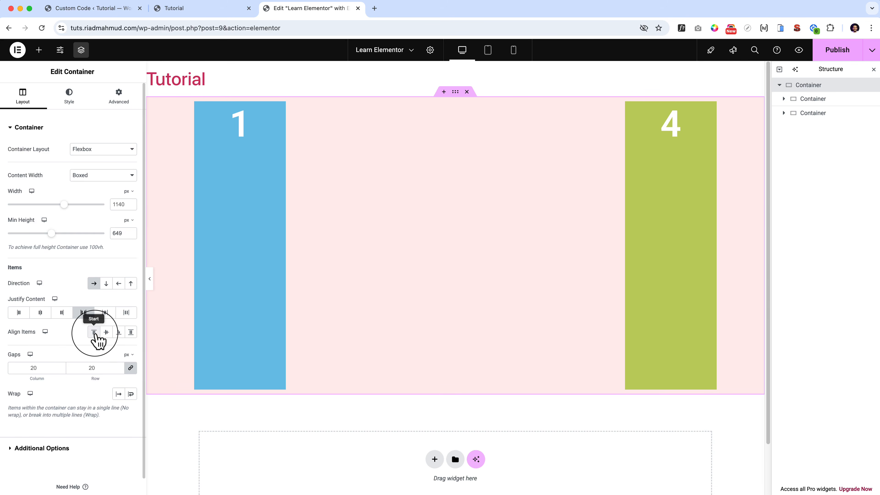
Try start, stretch and end item alignment on the parent container, and set Align Items to Center.
click(94, 332)
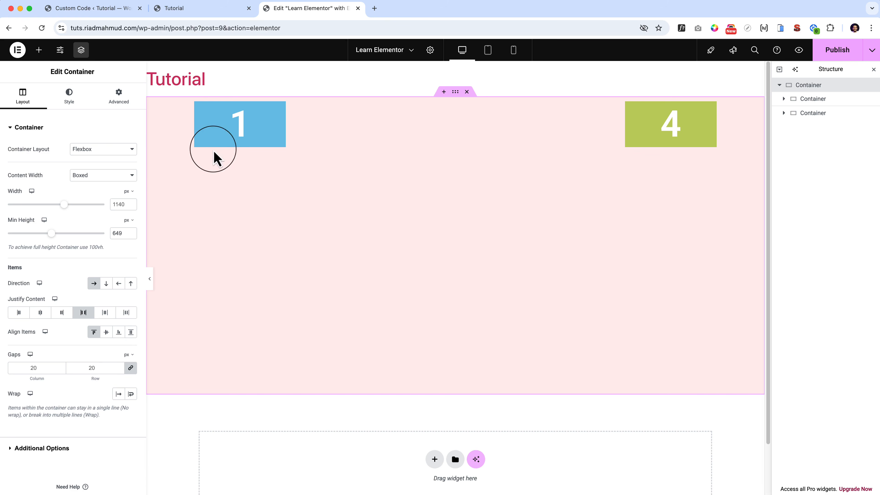
click(131, 332)
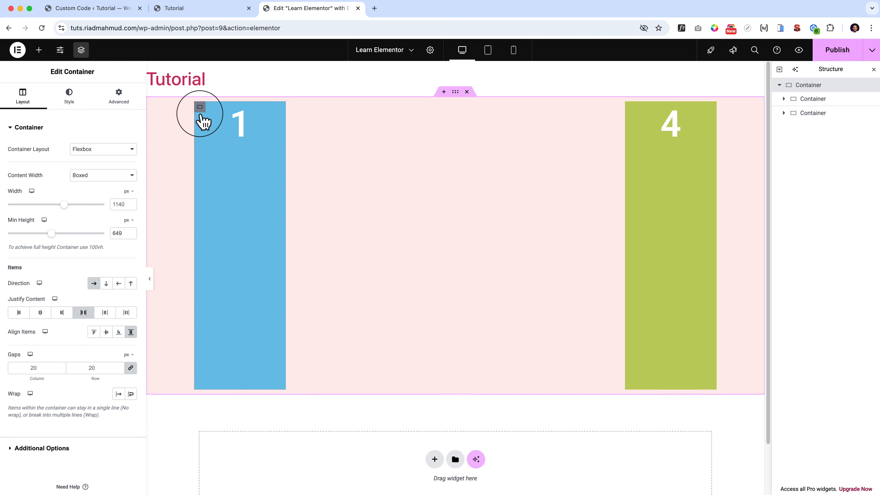
click(94, 332)
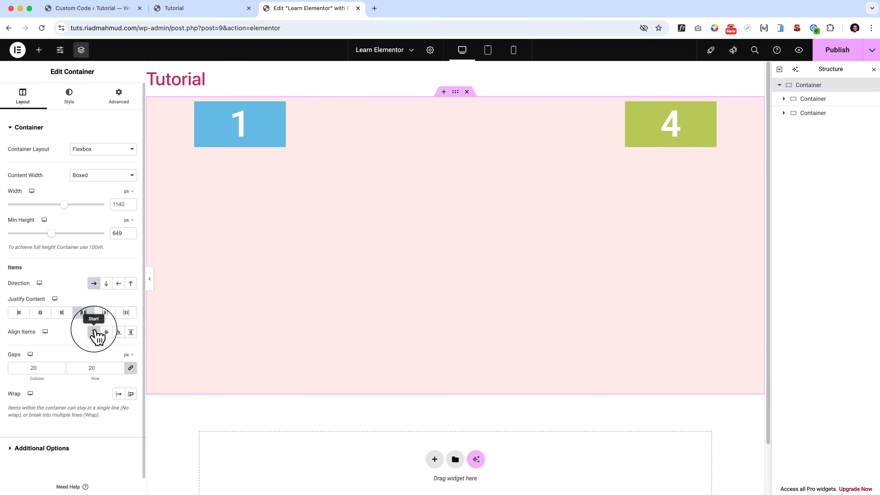
click(106, 332)
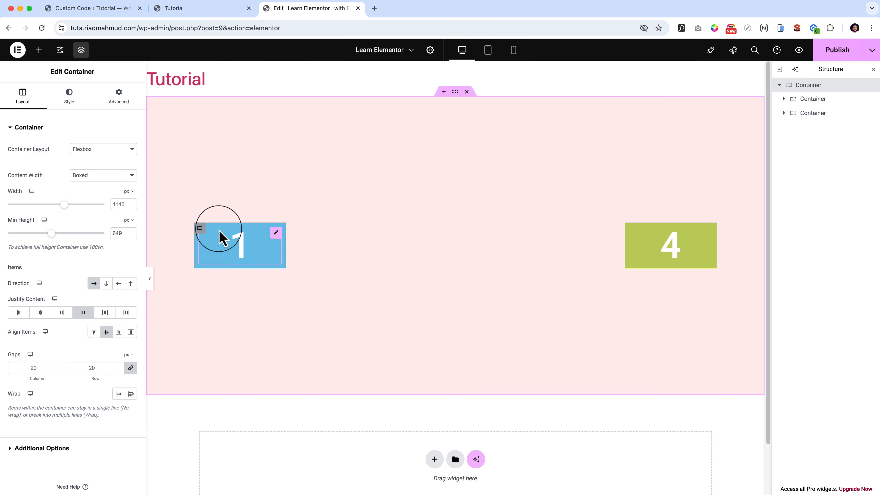
click(118, 333)
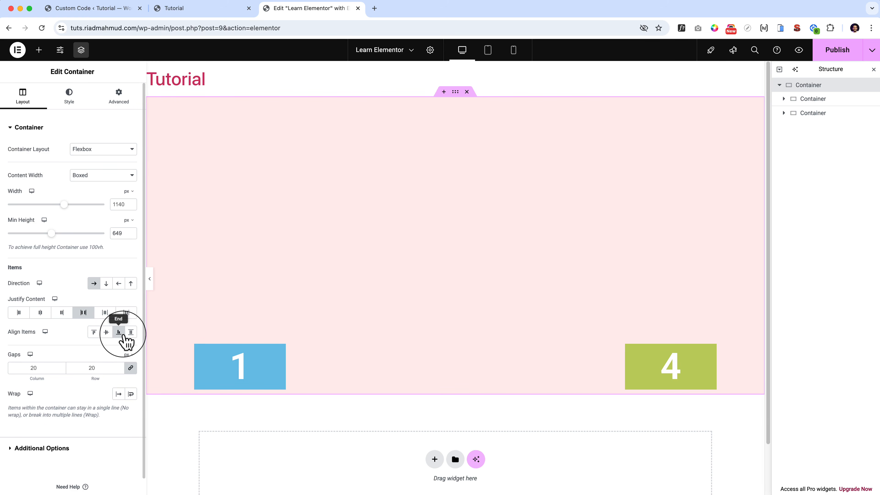
click(131, 333)
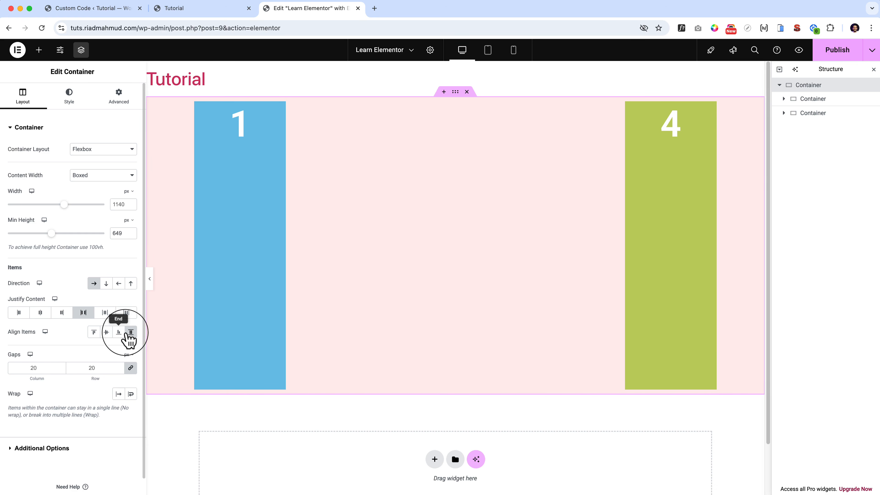
click(94, 333)
click(106, 333)
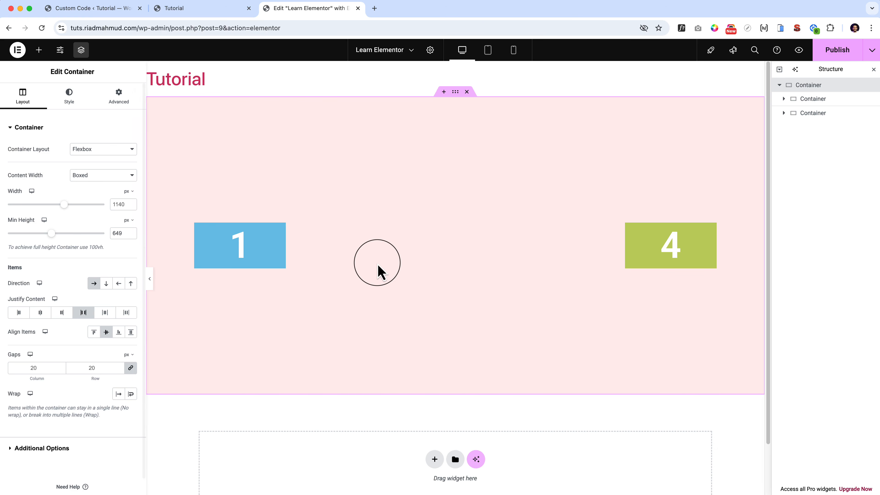
Duplicate the blue container numbered 1 three times.
right_click(200, 230)
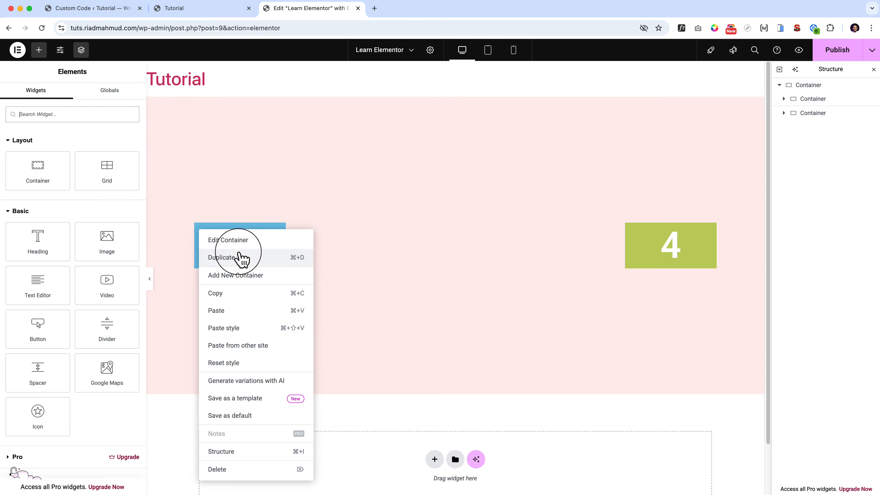
click(242, 259)
right_click(203, 230)
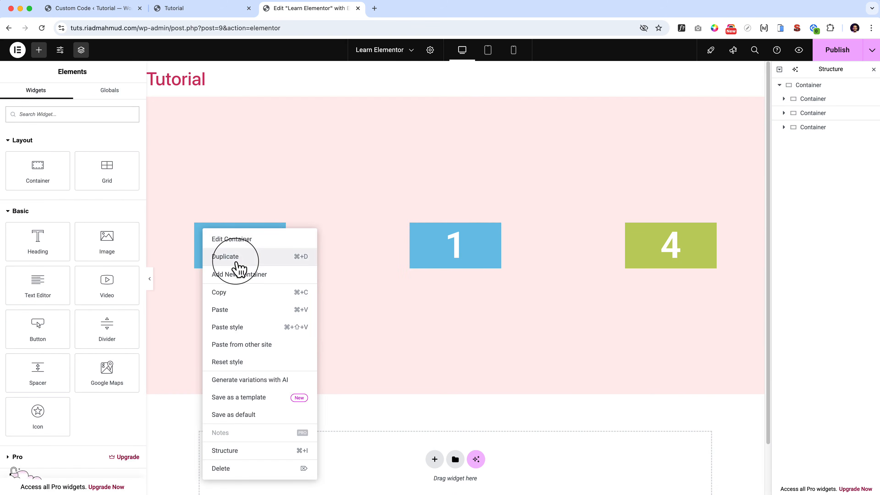
click(239, 258)
right_click(202, 230)
click(238, 258)
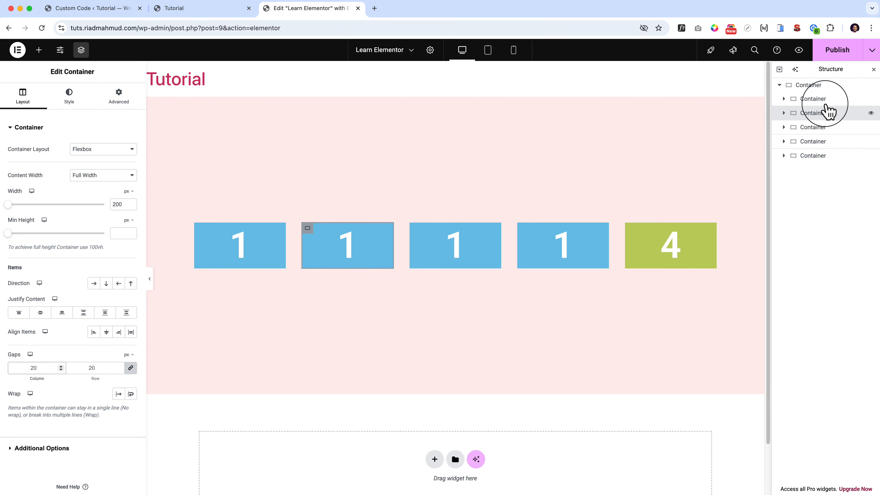
Try gaps of 50 px and 150 px on the parent container, and set them back to 20 px.
click(815, 86)
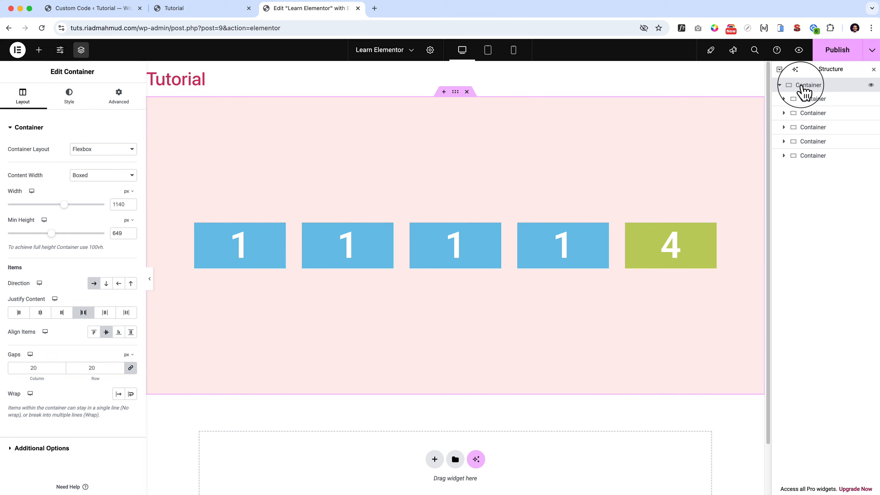
click(823, 129)
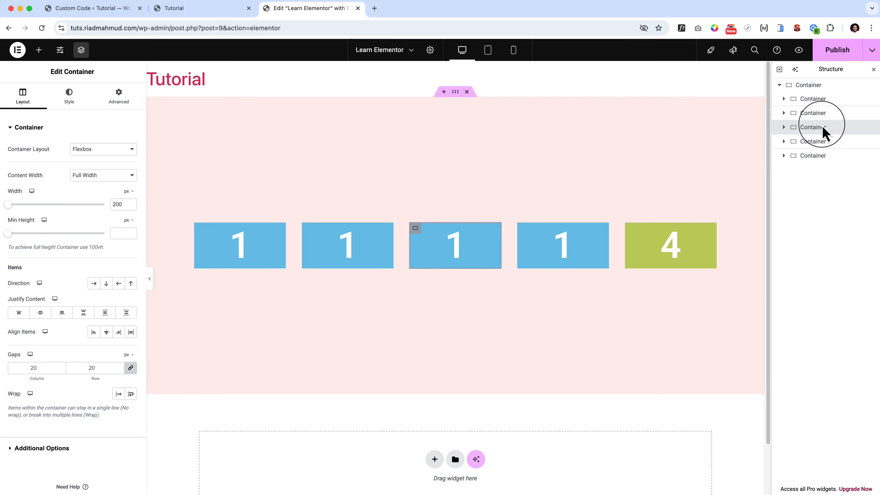
click(805, 89)
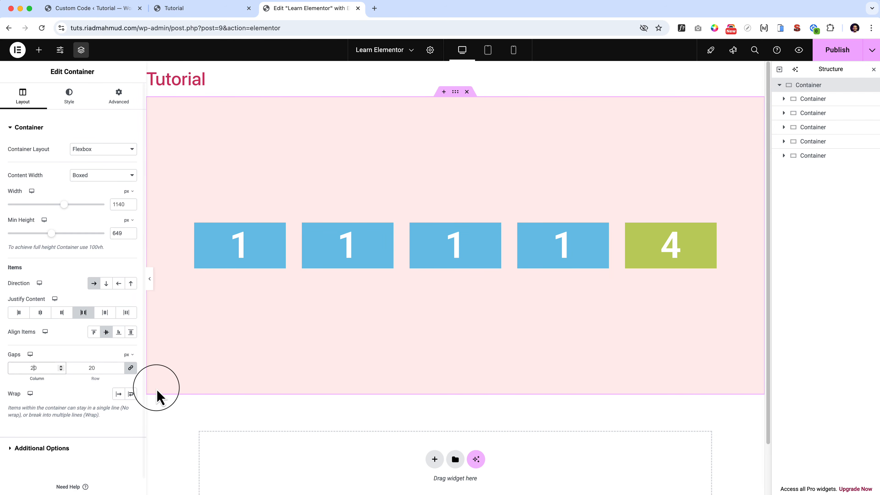
text(50)
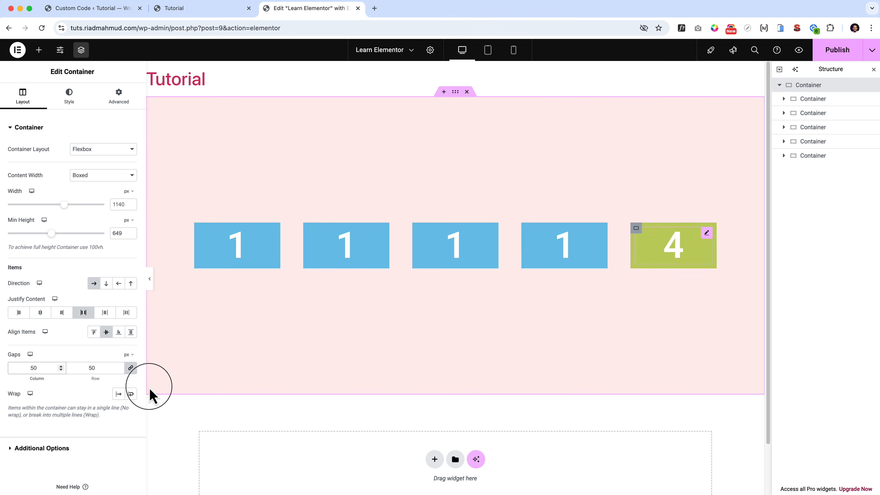
click(31, 368)
text(1)
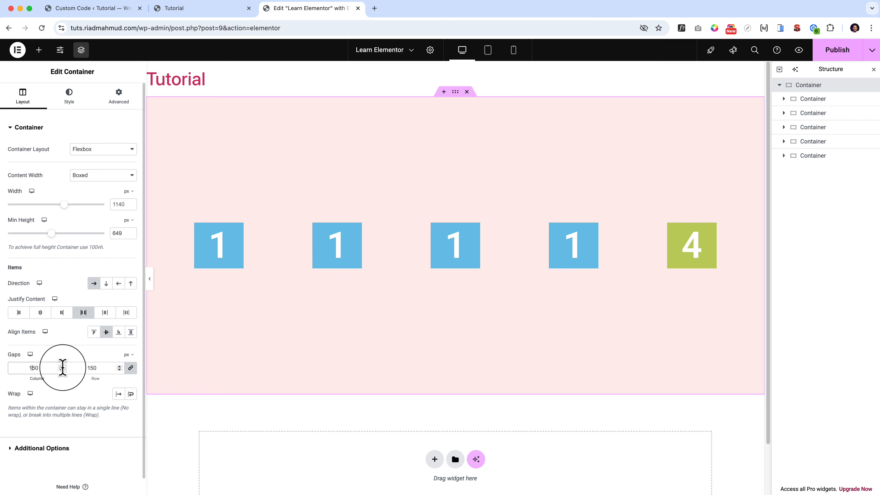
key(BackSpace)
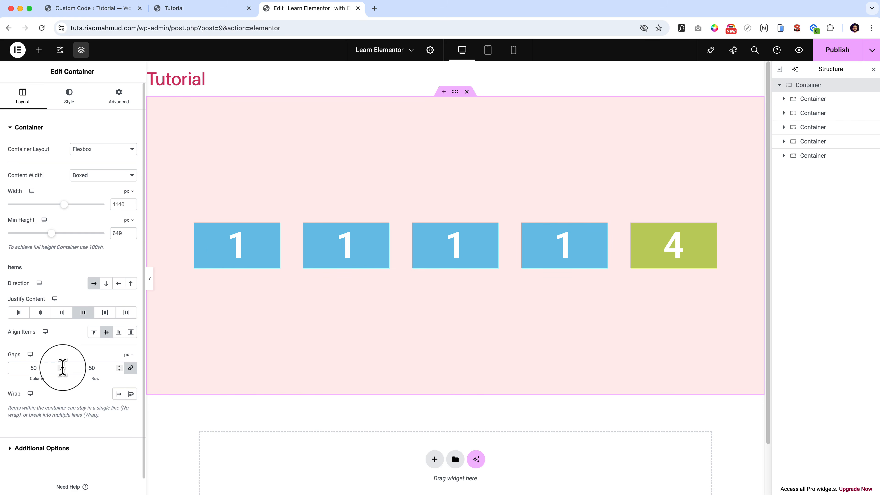
key(Delete)
text(2)
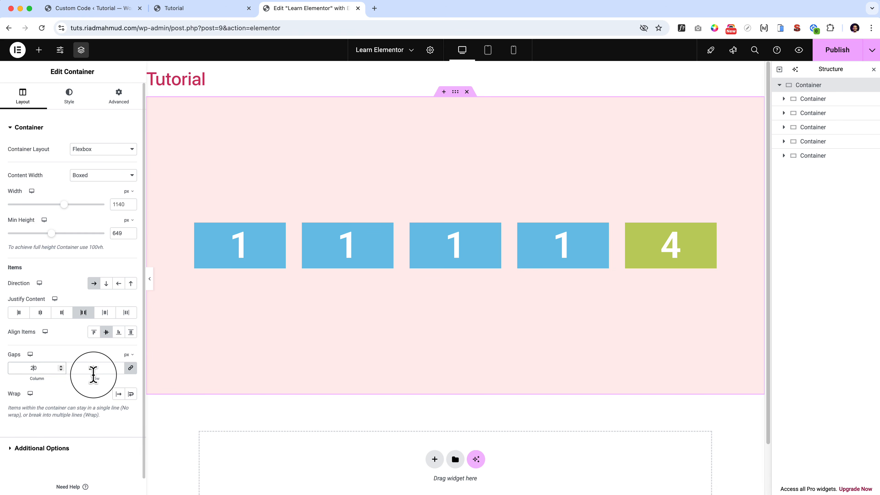
With the parent container in column direction, unlink its gaps and set the row gap to 120 px, and return the direction to row.
click(106, 283)
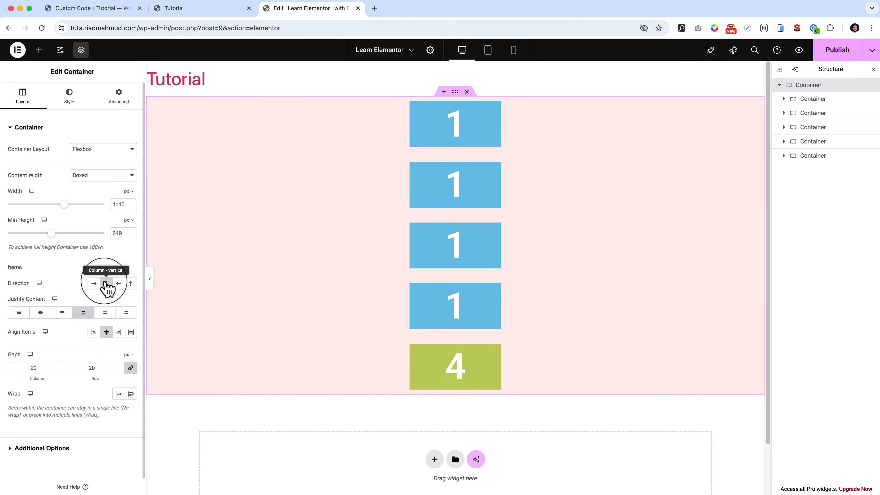
click(131, 368)
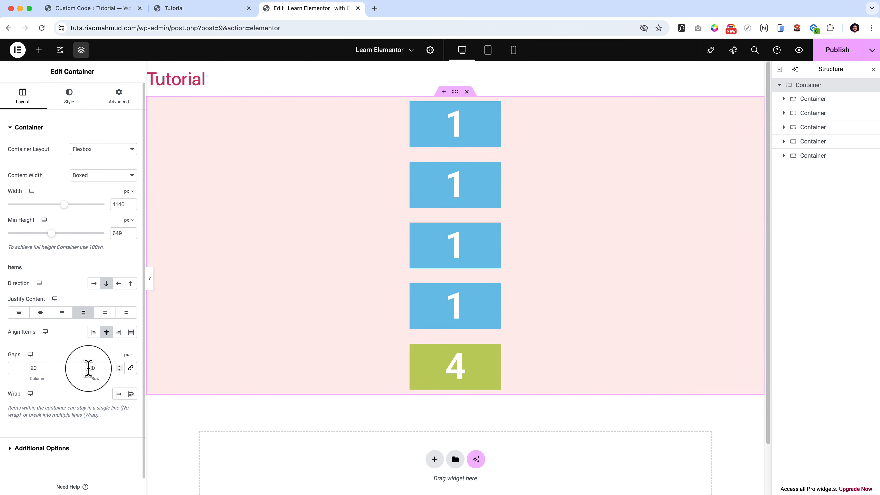
drag(118, 377, 117, 373)
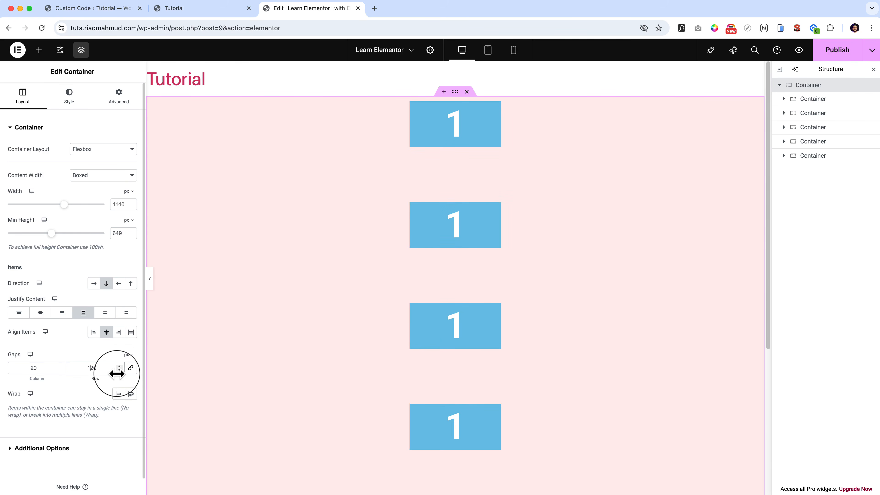
scroll(575, 371, down, 3)
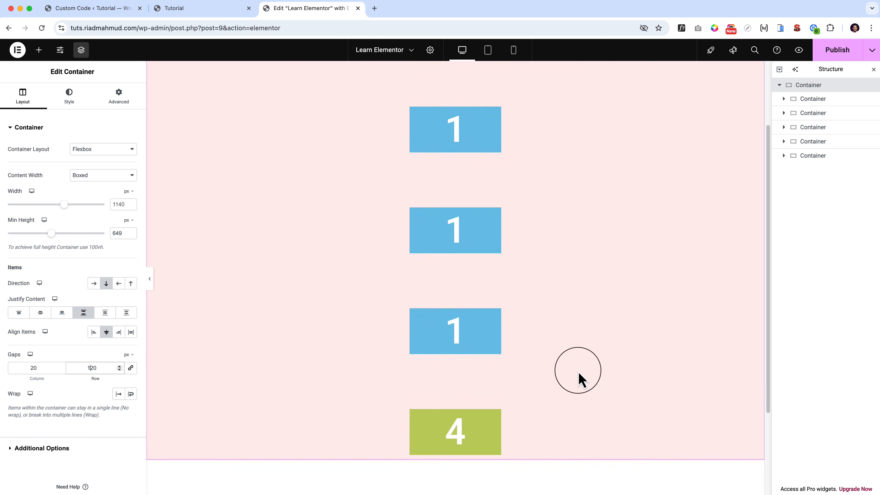
scroll(575, 367, down, 2)
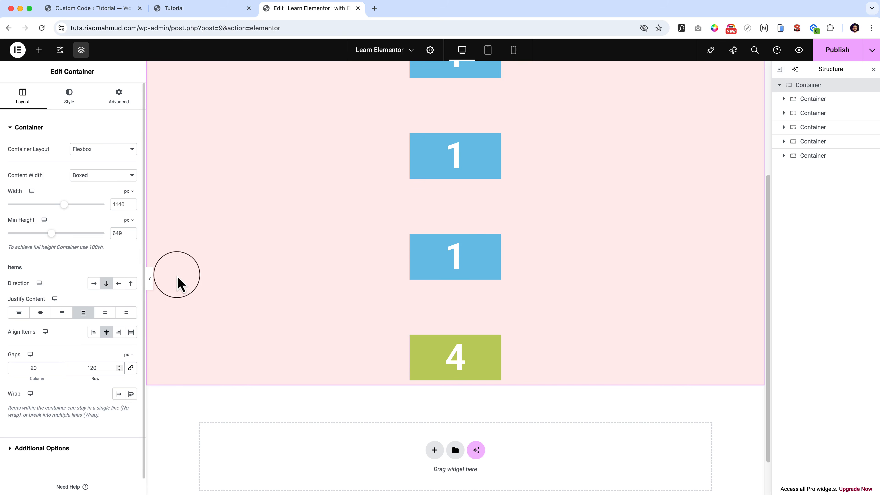
click(94, 284)
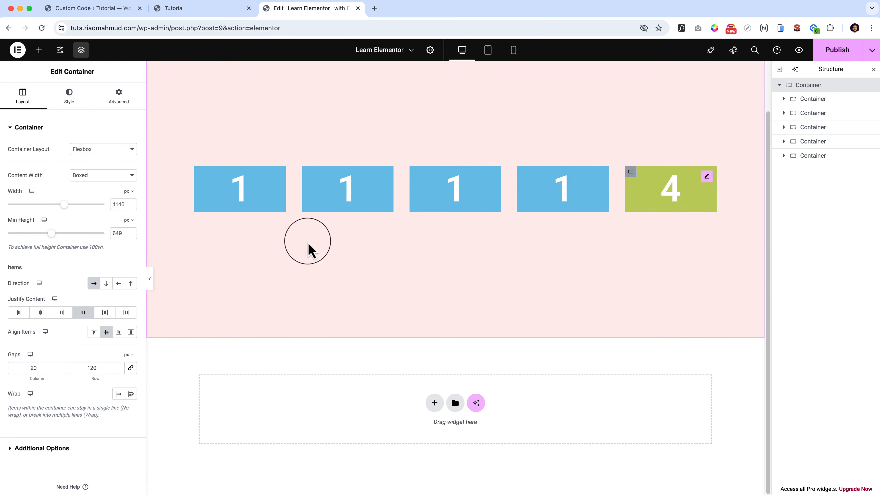
Duplicate the green container numbered 4 five times.
click(630, 173)
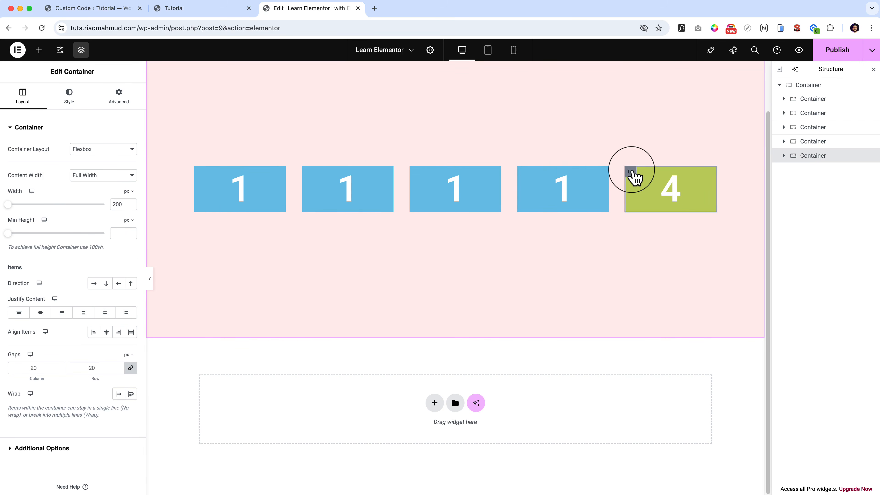
key(super+d)
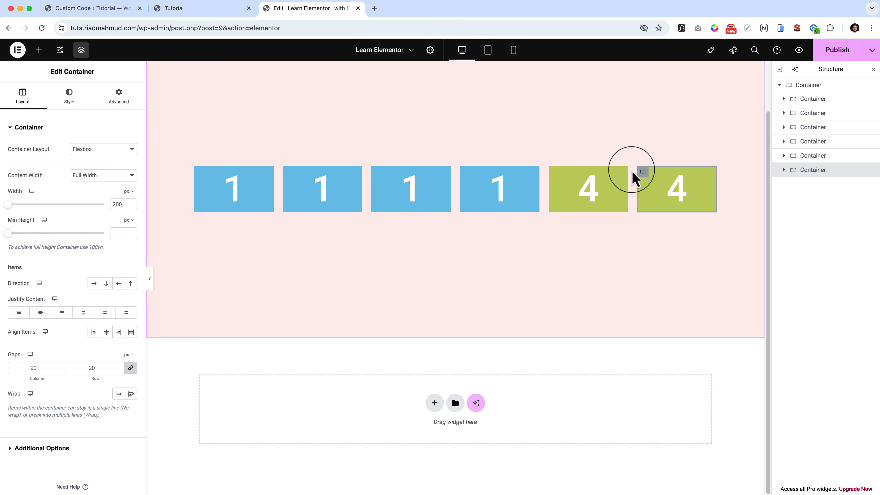
key(super+d)
key(super+d)
key(super+d)
key(super+d)
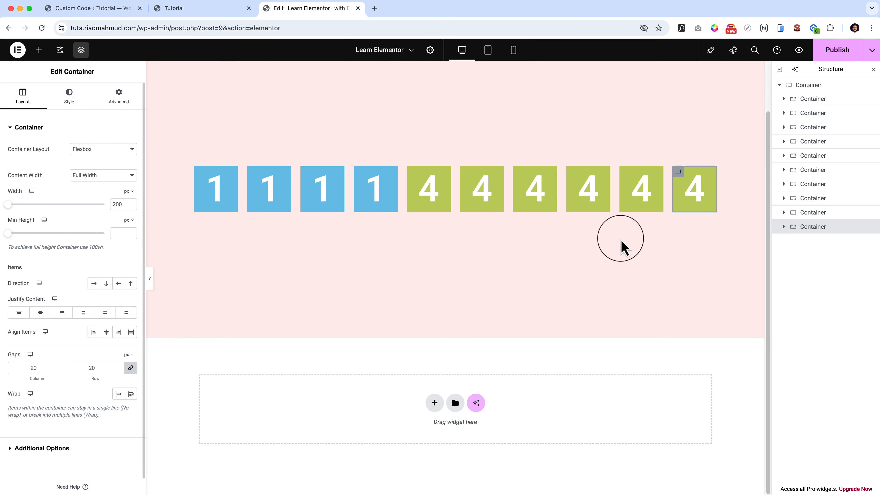
Check the width setting of the first blue container numbered 1.
click(831, 86)
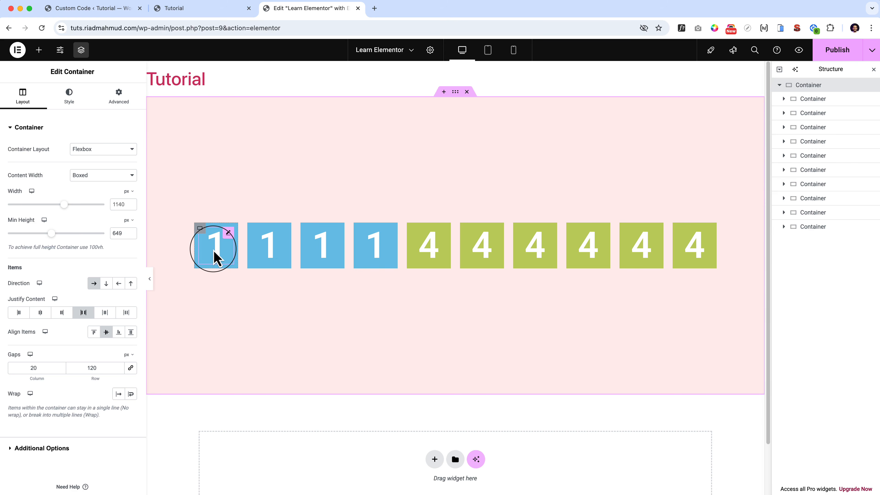
click(200, 228)
double_click(118, 205)
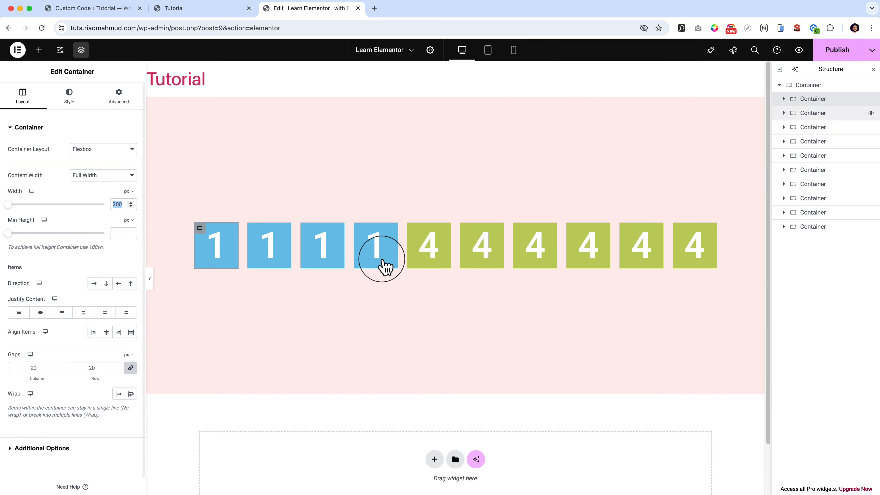
Compare No Wrap and Wrap on the parent container, and set it to No Wrap.
click(818, 87)
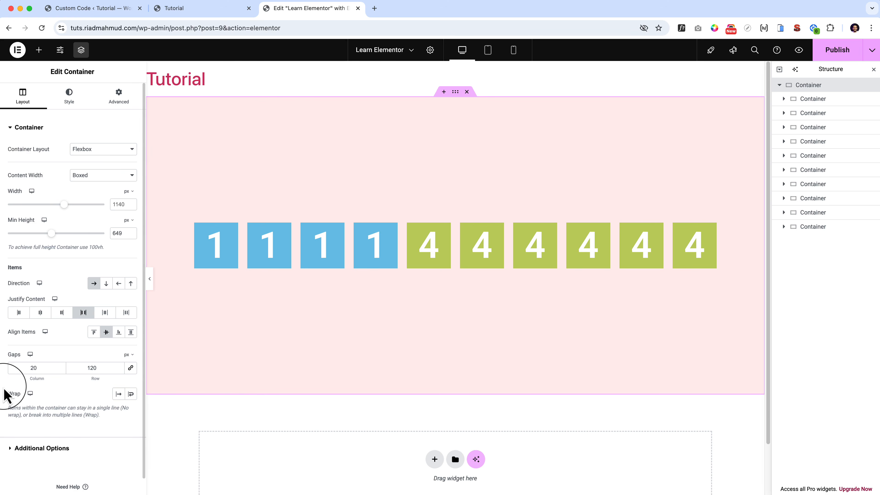
click(119, 395)
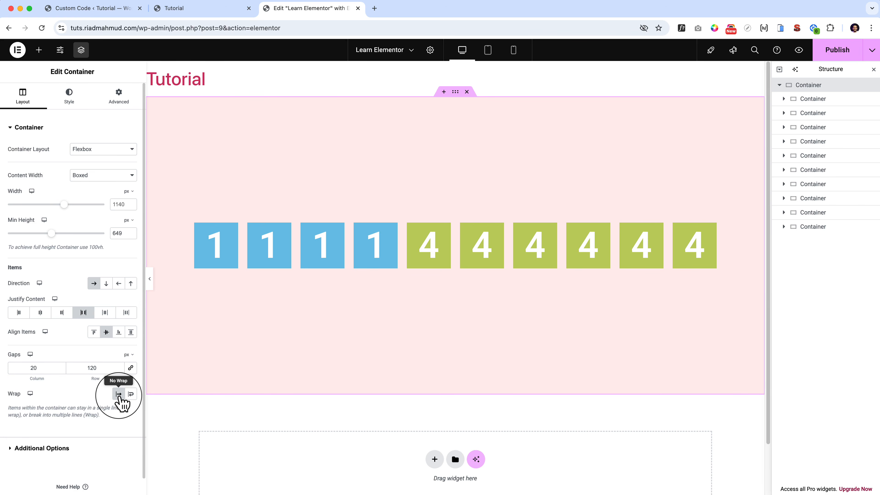
click(132, 394)
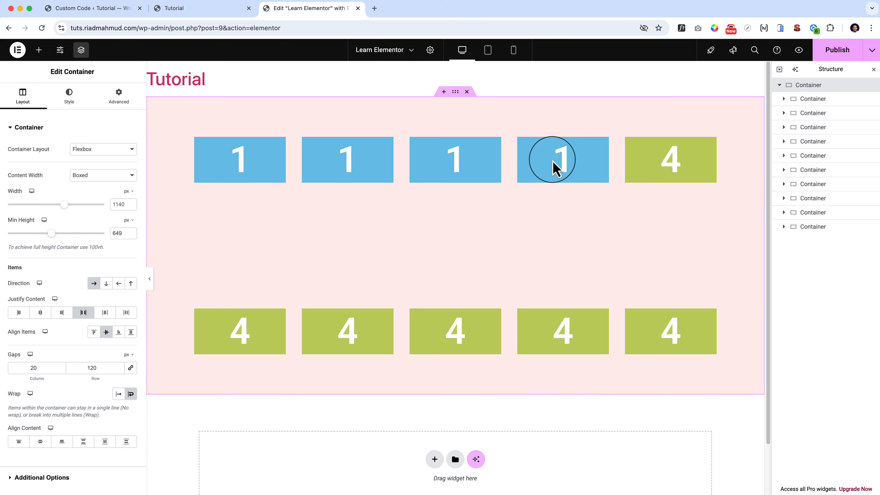
click(117, 394)
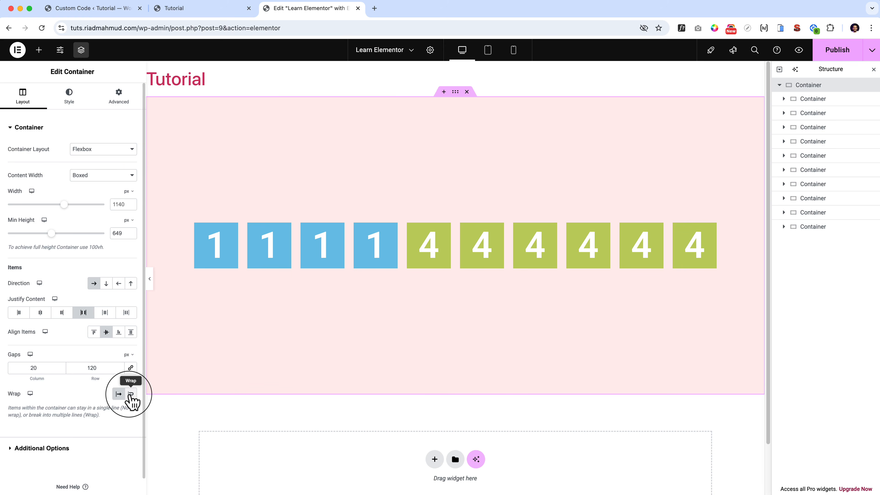
Set the parent container to Wrap and try the Align Content options from Start through Space Around, ending on Space Evenly.
click(131, 395)
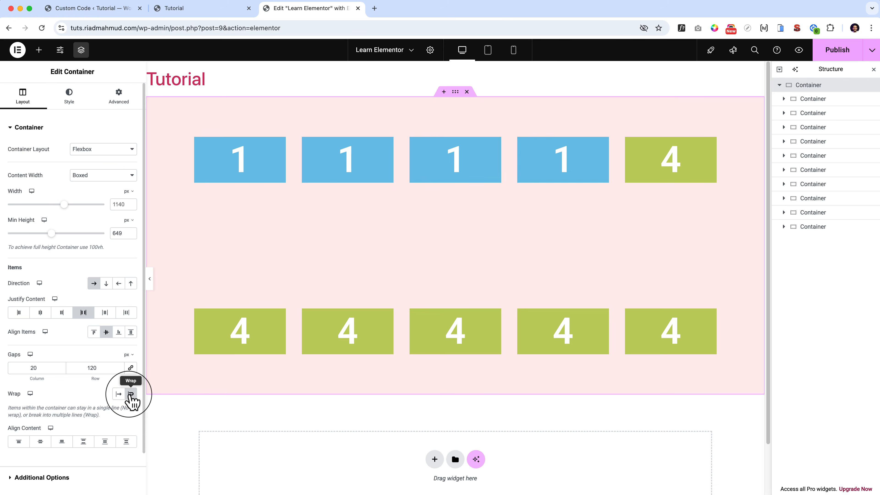
click(19, 441)
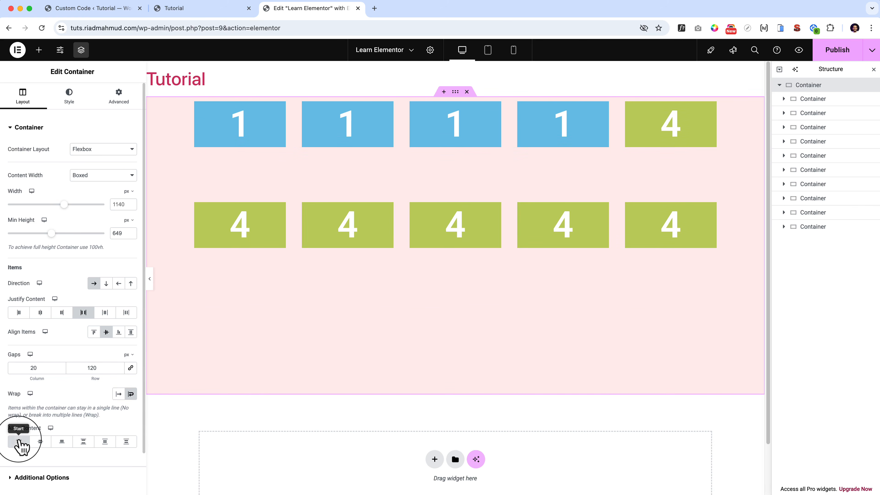
click(40, 443)
click(82, 443)
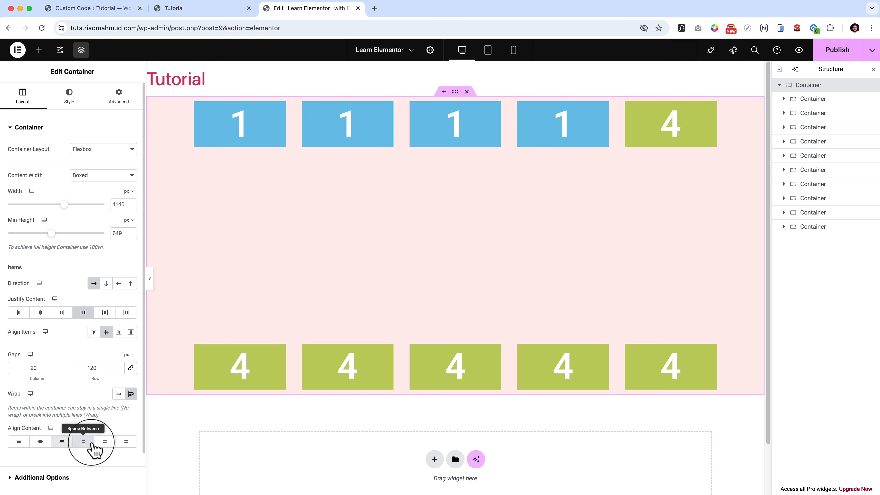
click(99, 445)
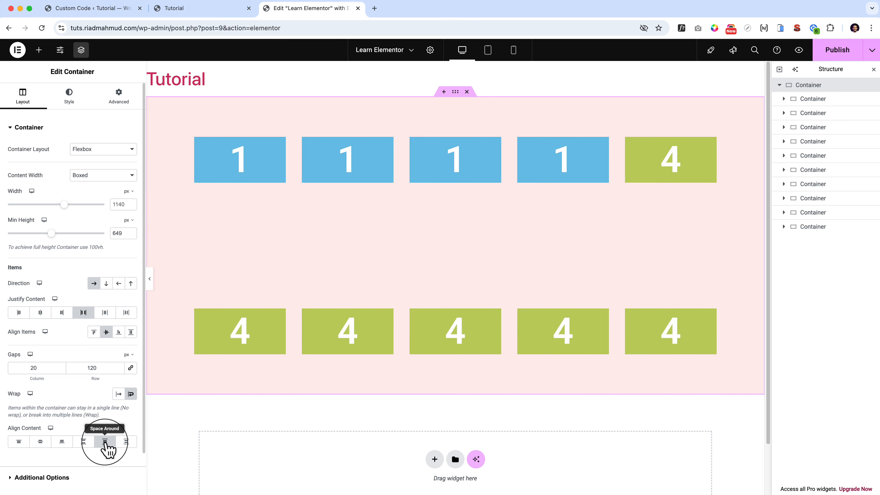
click(128, 445)
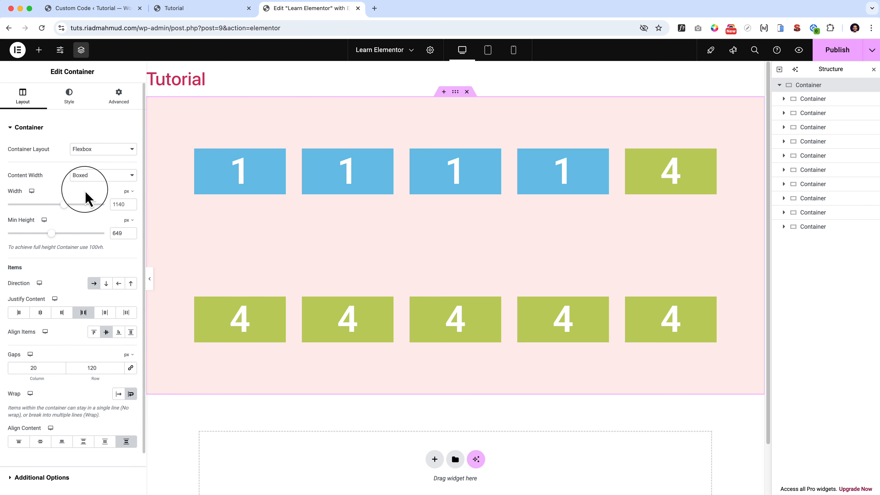
Review the parent container's Style and Advanced settings, and return to its Layout settings.
click(70, 92)
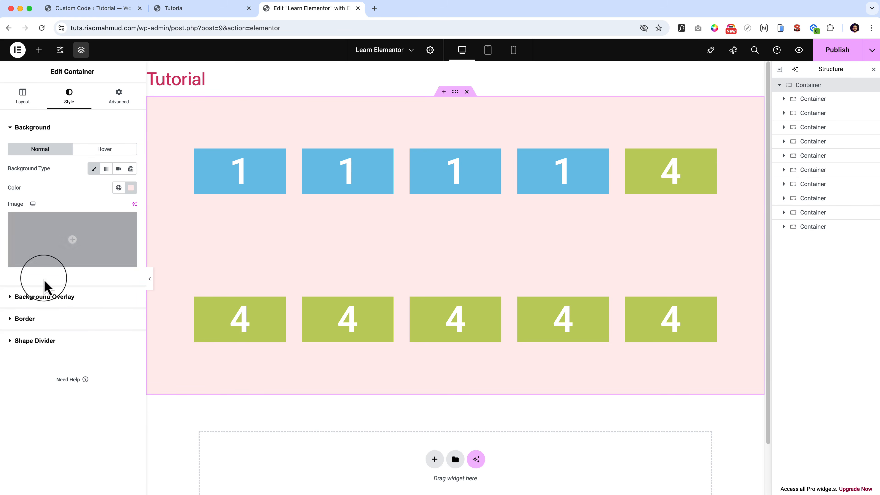
click(119, 101)
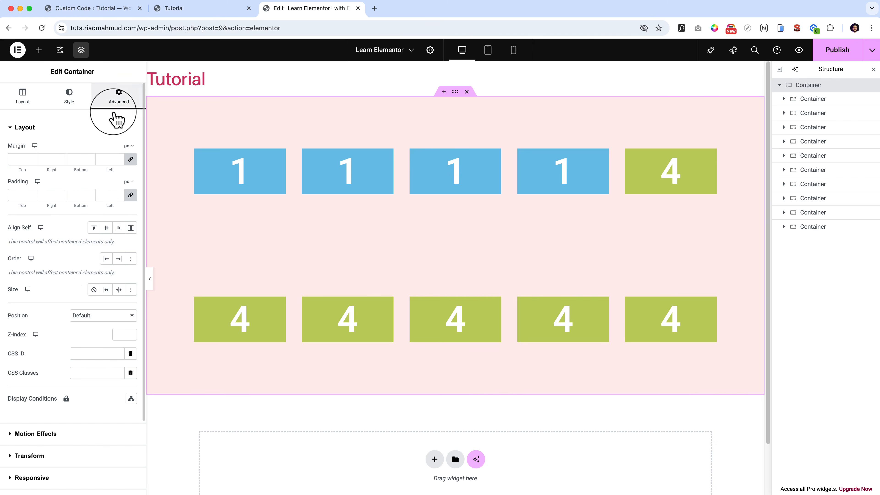
scroll(49, 383, down, 3)
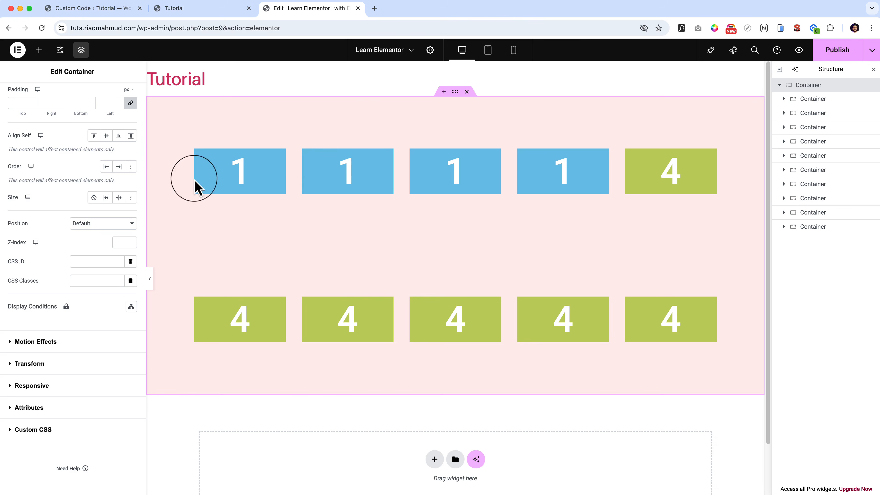
scroll(81, 224, up, 5)
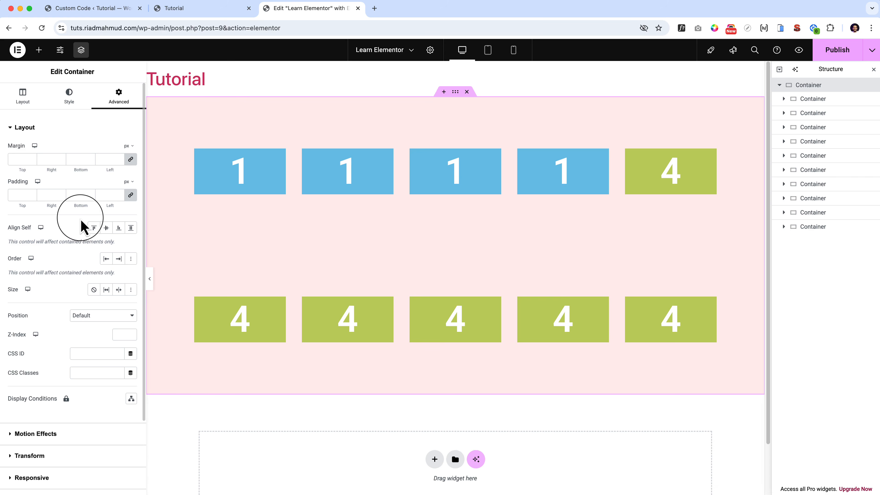
click(21, 99)
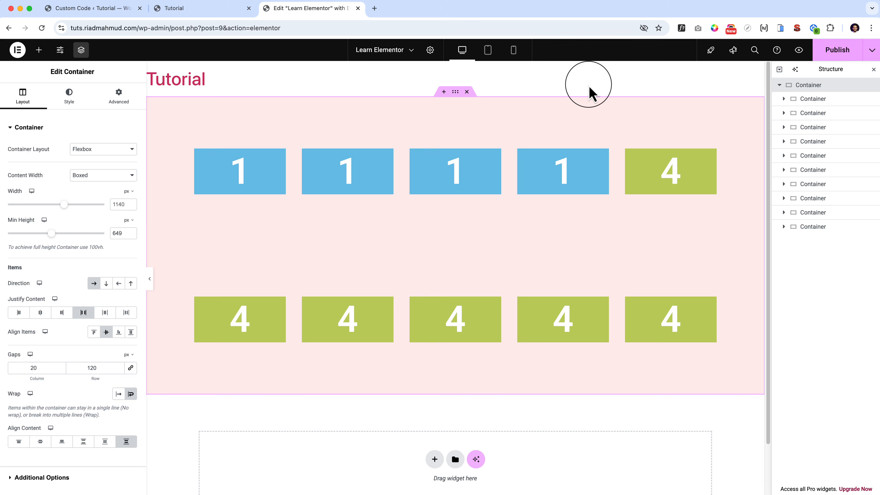
Delete the parent container with all its numbered boxes and add a Grid container to the empty page.
click(466, 91)
click(438, 174)
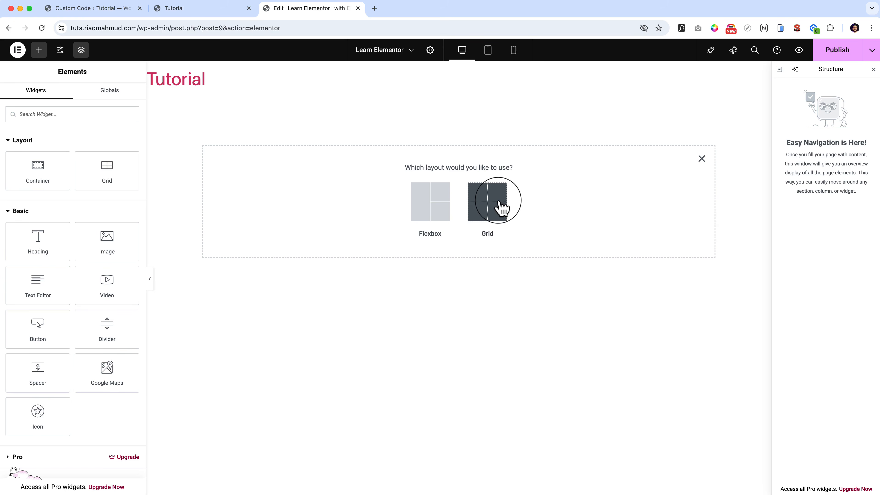
click(701, 159)
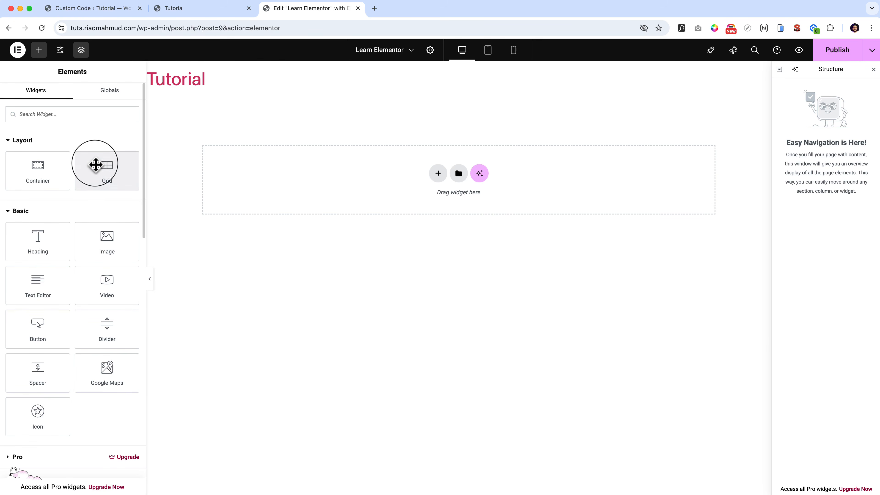
drag(95, 165, 339, 161)
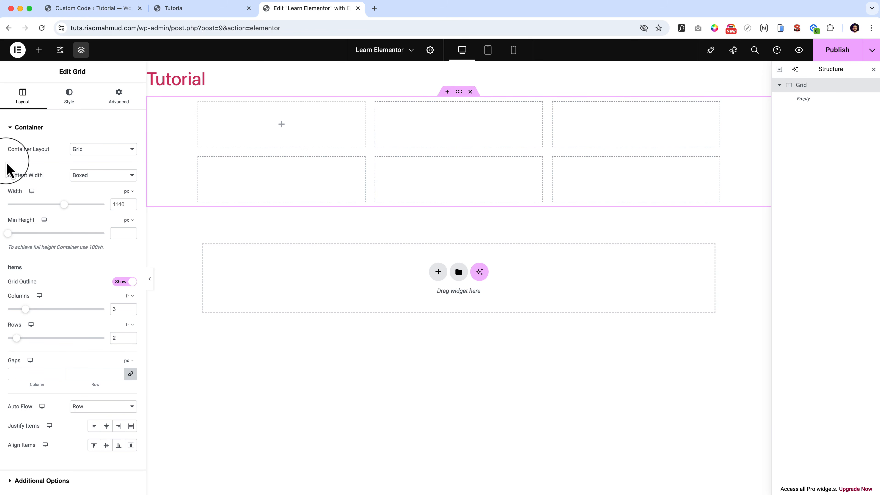
Switch the new container's layout to Flexbox and back to Grid.
click(91, 152)
click(111, 138)
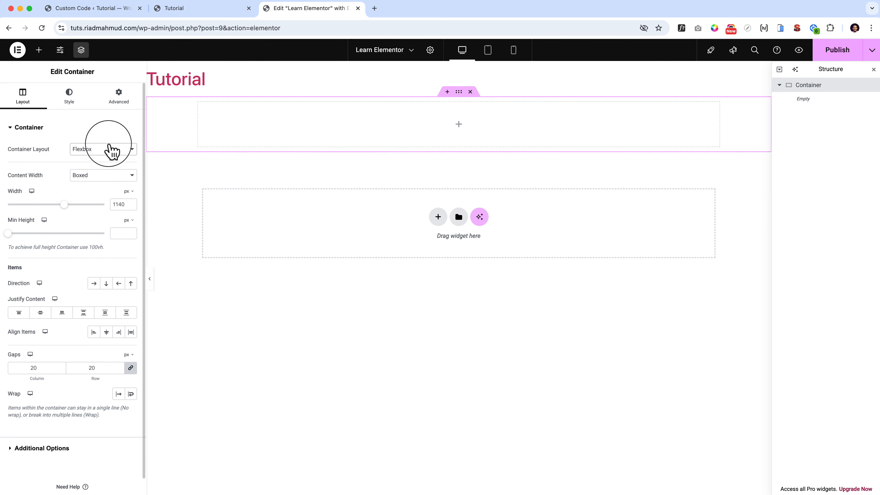
click(110, 150)
click(110, 166)
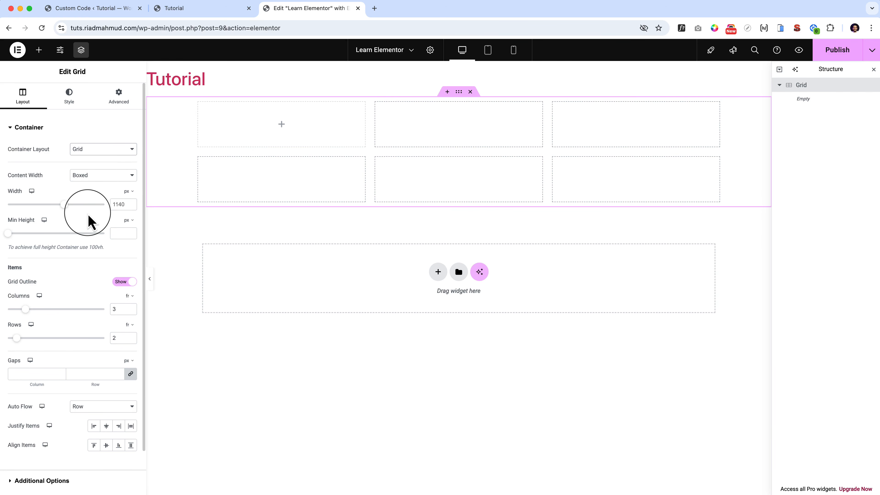
Toggle the grid outline off and on, and set the grid to 4 columns and 3 rows.
scroll(89, 217, down, 2)
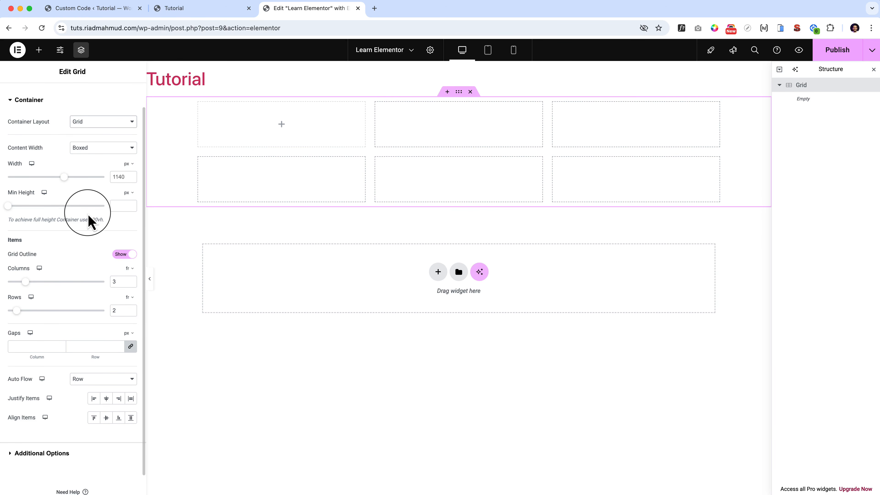
click(114, 256)
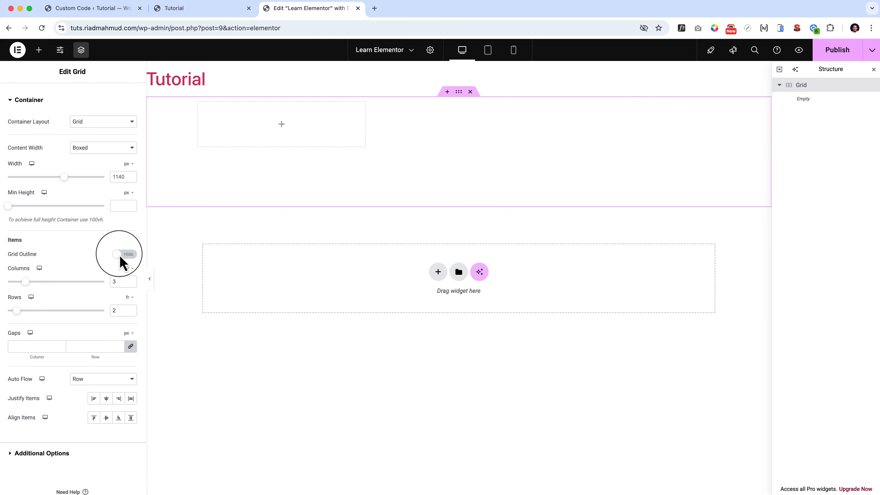
click(126, 255)
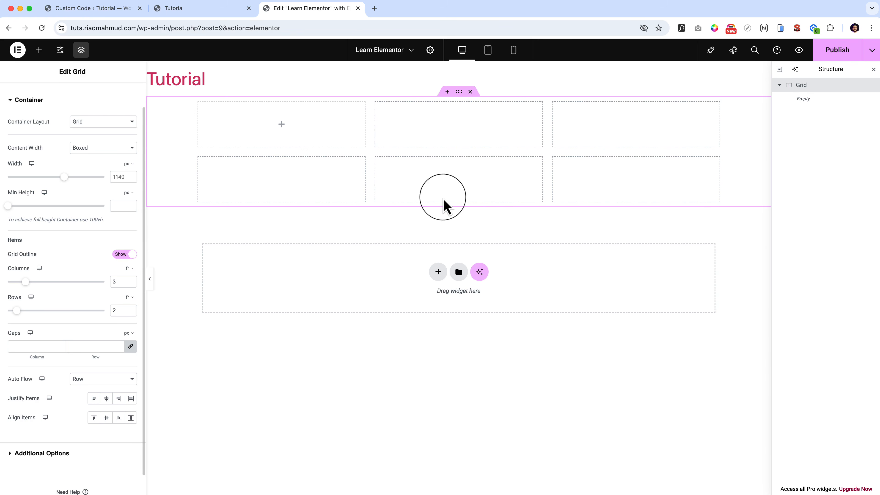
drag(25, 281, 122, 289)
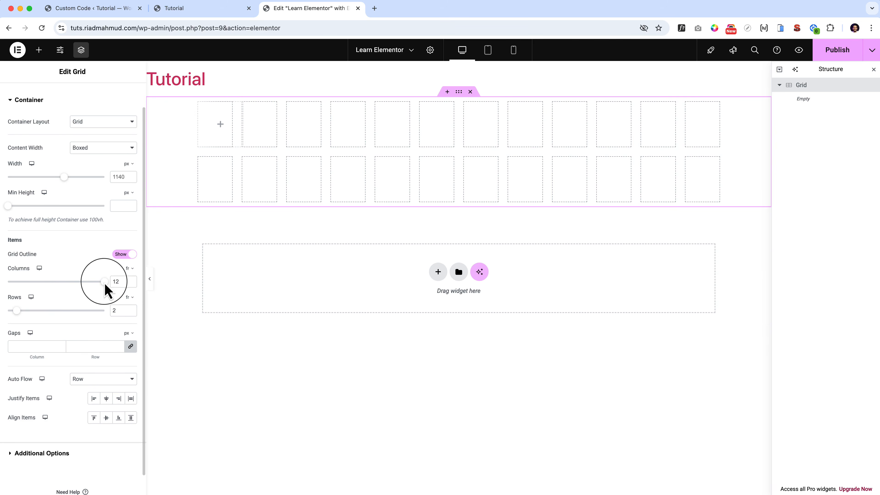
drag(105, 281, 29, 321)
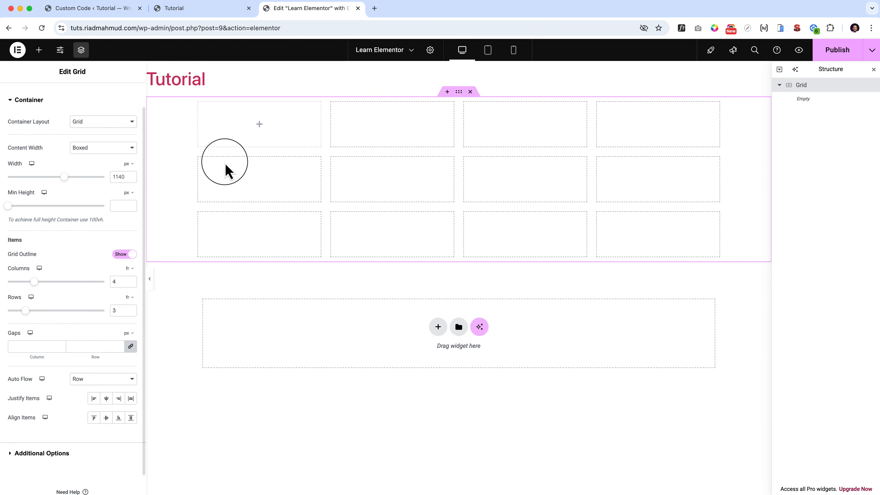
Add a container in the first grid cell and place a Heading with the title "1" inside it.
click(261, 126)
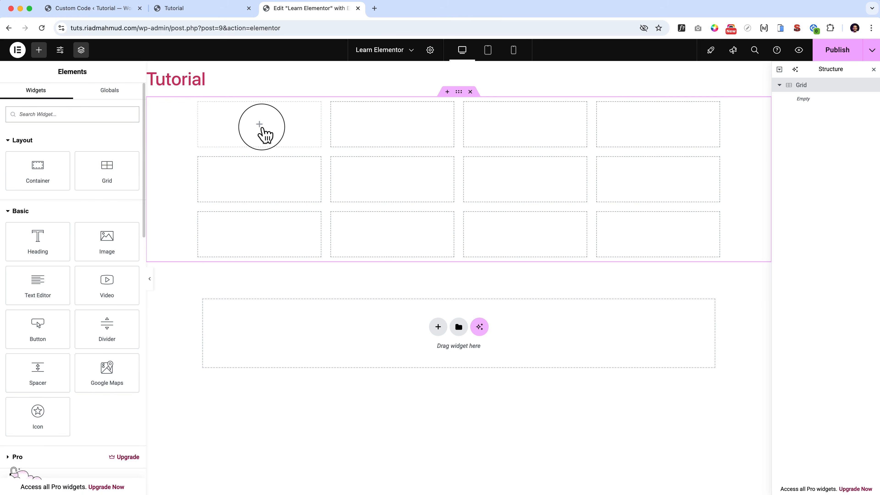
drag(34, 170, 239, 141)
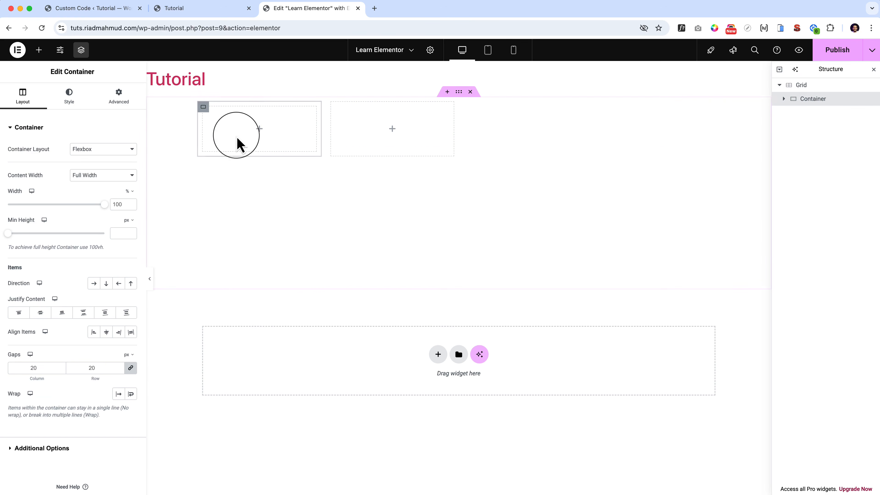
click(258, 131)
drag(43, 243, 281, 147)
drag(56, 159, 64, 161)
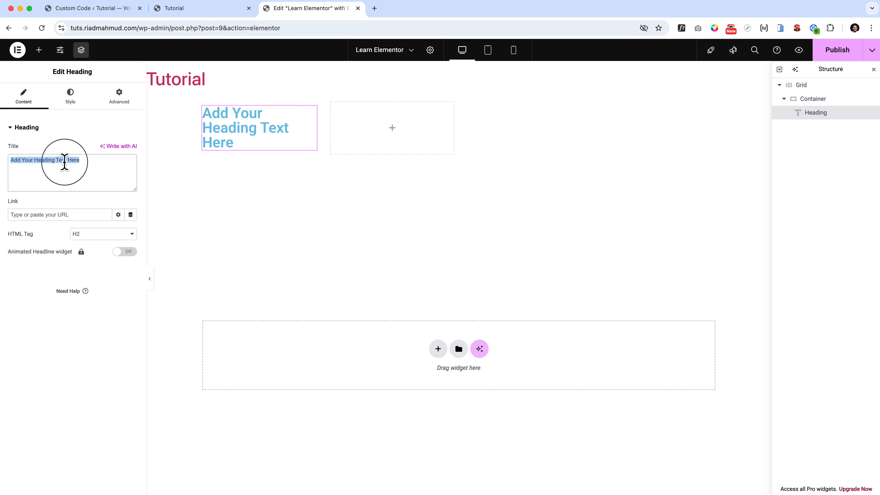
text(1)
Center the heading "1", color its text black (#000000) and set its font size to 125 px.
click(67, 98)
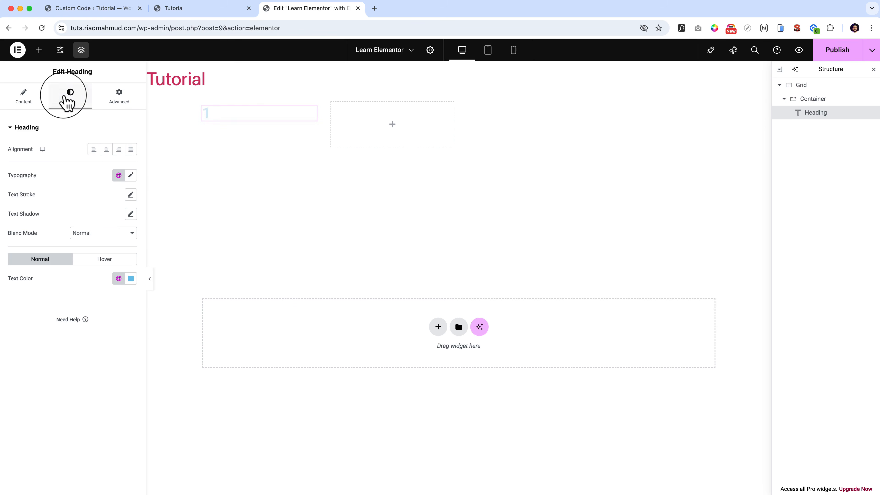
click(107, 149)
click(131, 278)
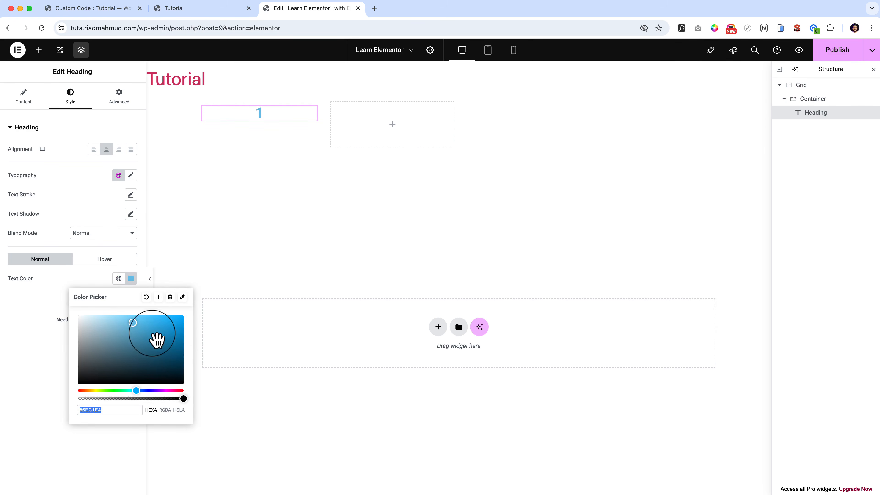
drag(157, 339, 10, 399)
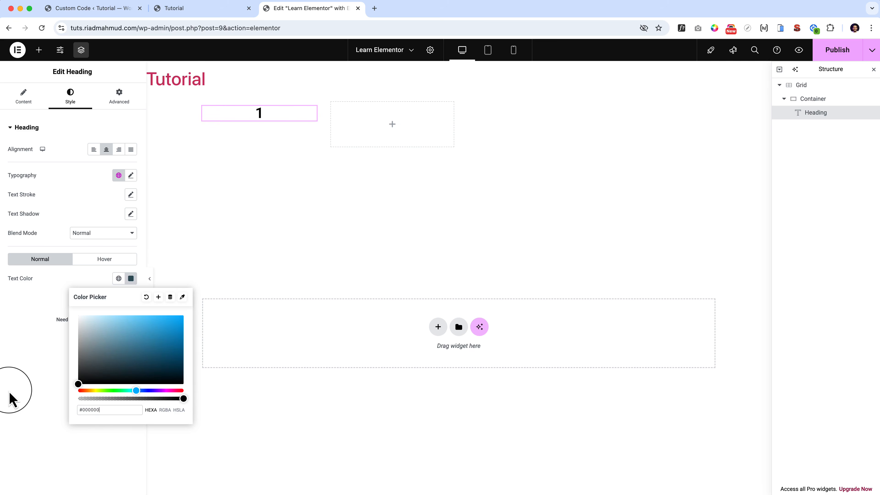
click(45, 307)
click(130, 175)
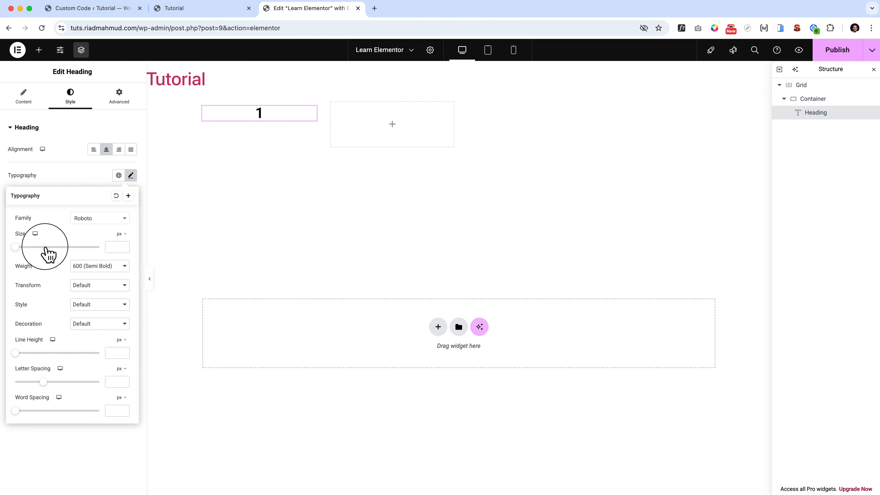
click(68, 247)
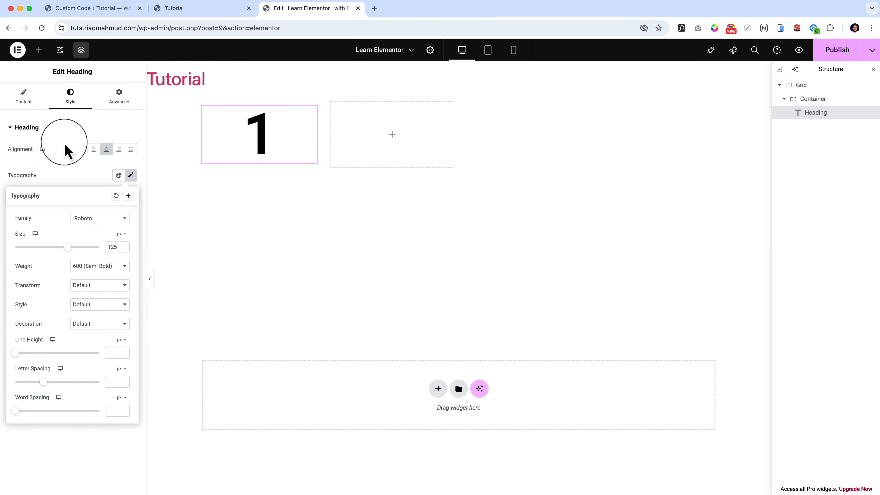
click(31, 102)
click(68, 106)
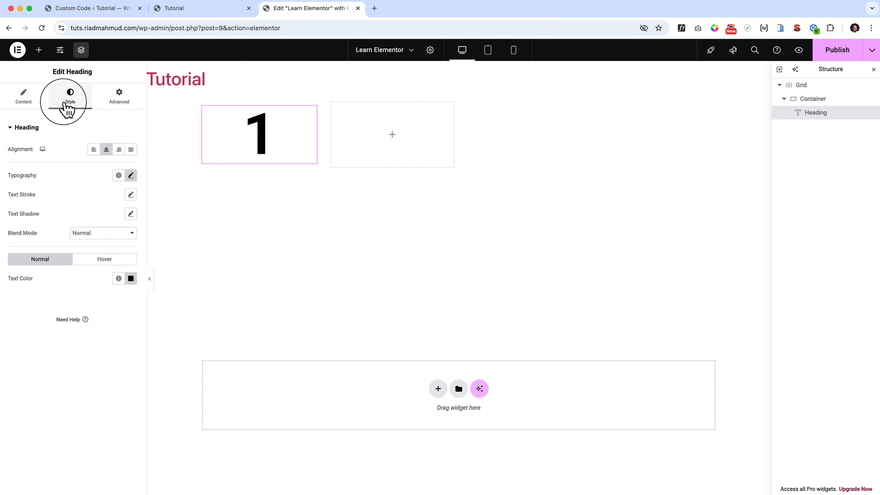
Give the container around the heading a classic red background, #FA0000.
click(810, 99)
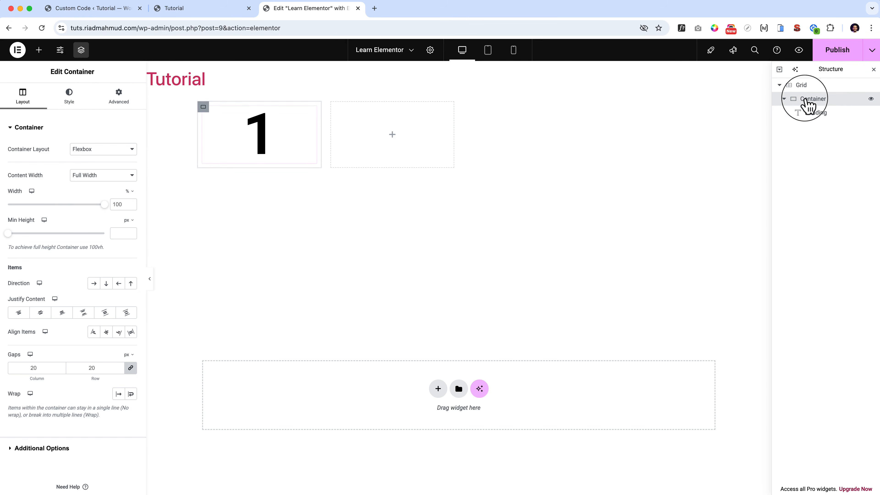
click(73, 101)
click(93, 169)
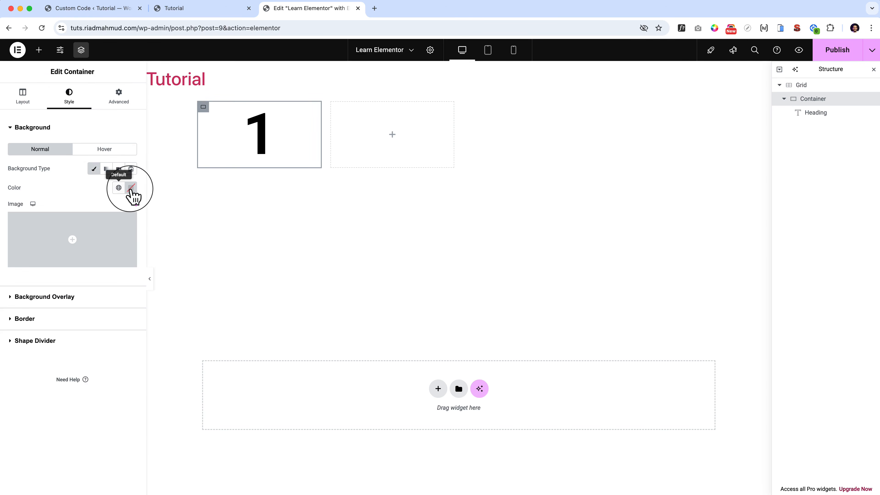
click(131, 188)
drag(139, 230, 193, 228)
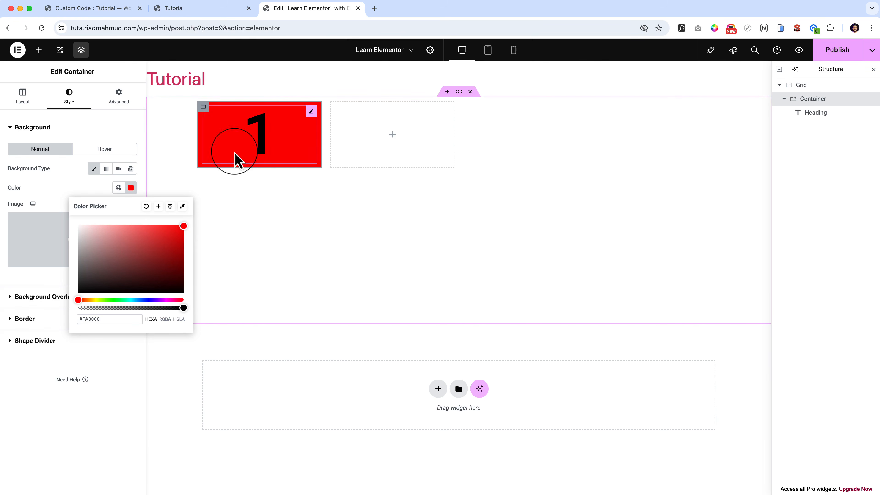
Change the text color of the heading "1" to white, #FFFFFF.
click(252, 120)
click(119, 278)
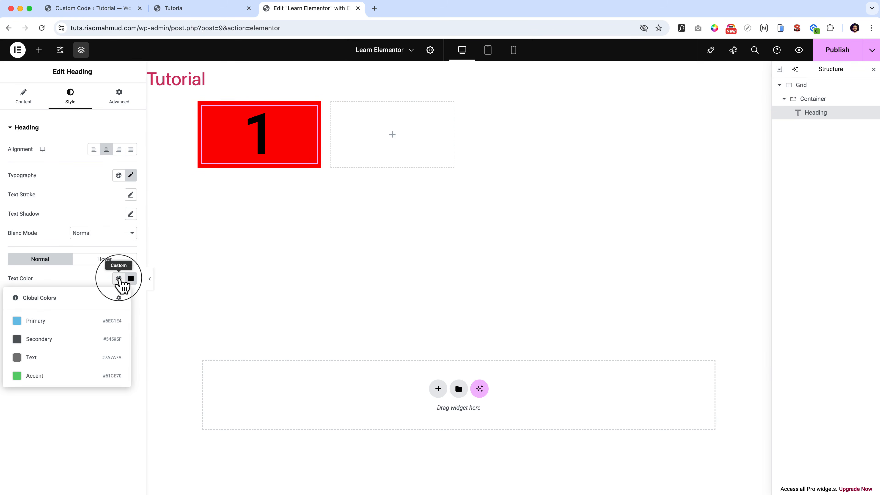
click(131, 279)
drag(102, 338, 77, 313)
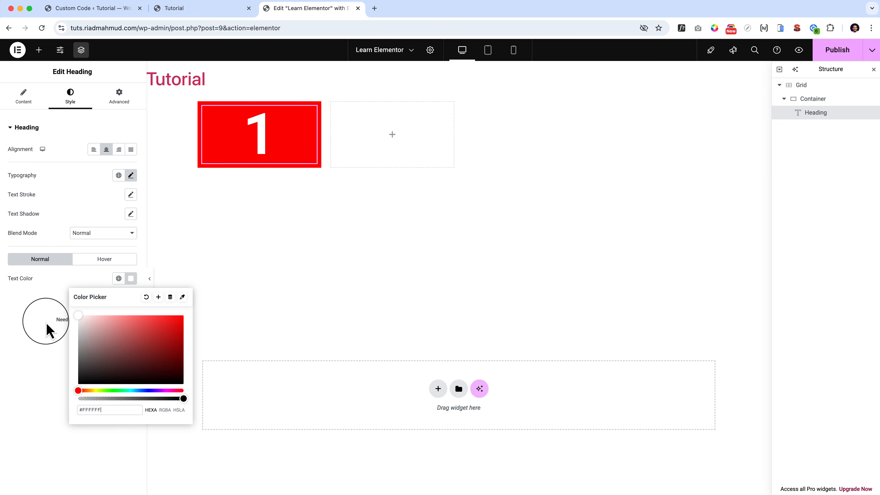
click(48, 330)
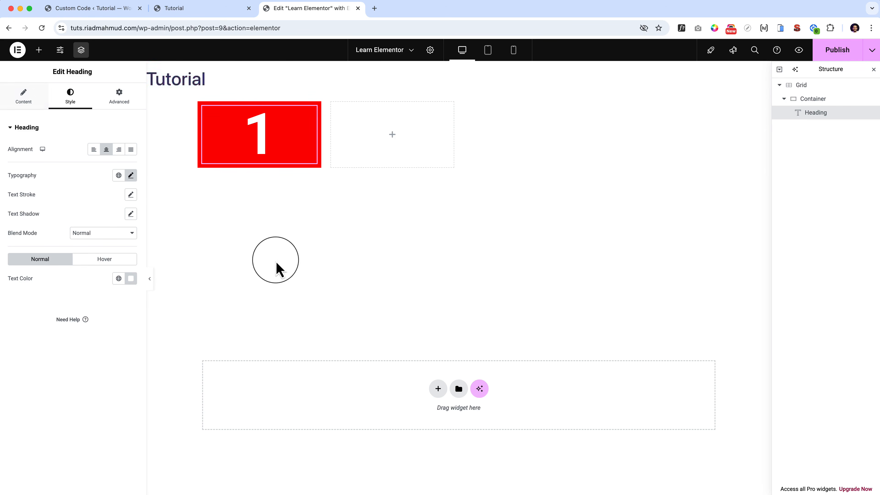
Set the grid container's rows to 1.
click(806, 87)
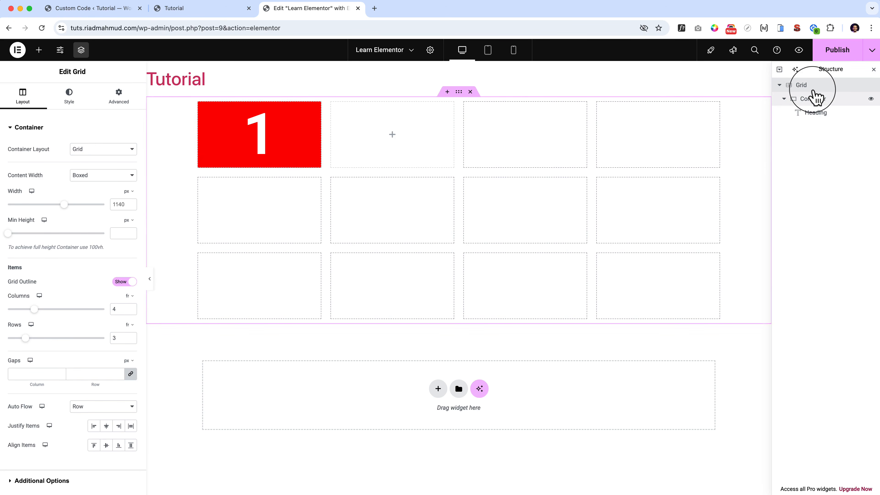
click(819, 101)
click(815, 87)
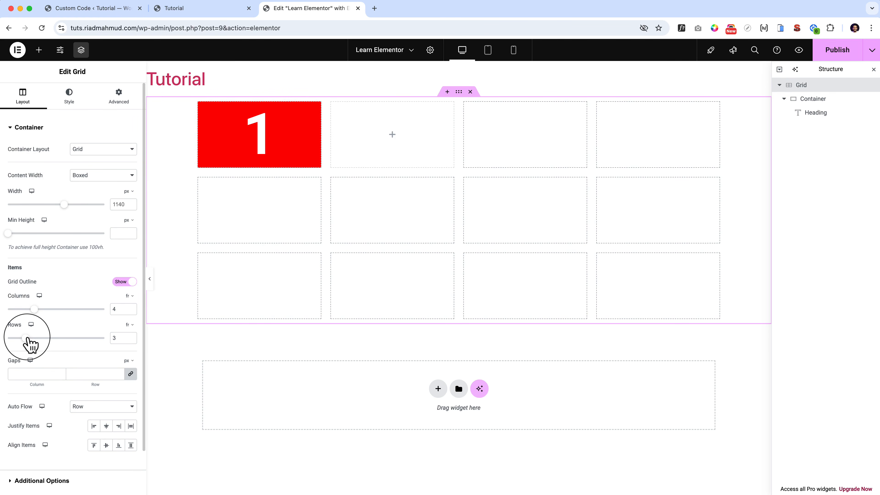
drag(30, 341, 10, 347)
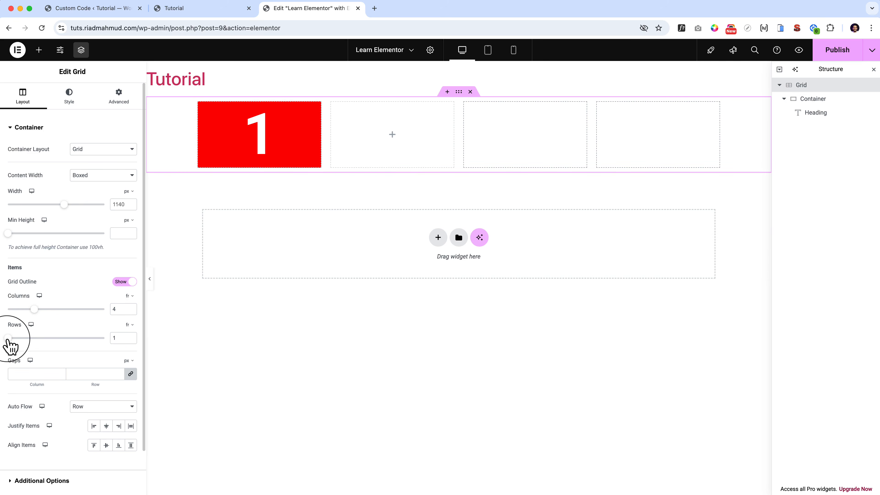
Duplicate the red container holding the heading "1" three times to fill the grid row.
click(204, 108)
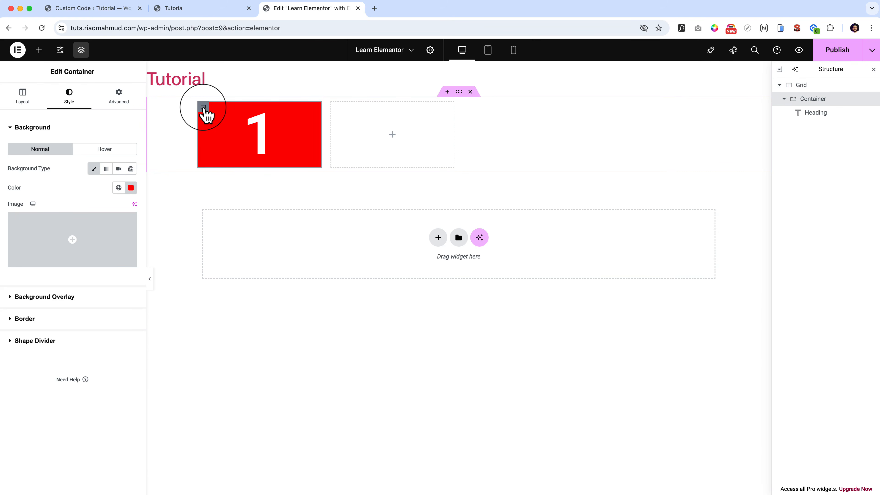
key(super+d)
key(super+d)
key(super+d)
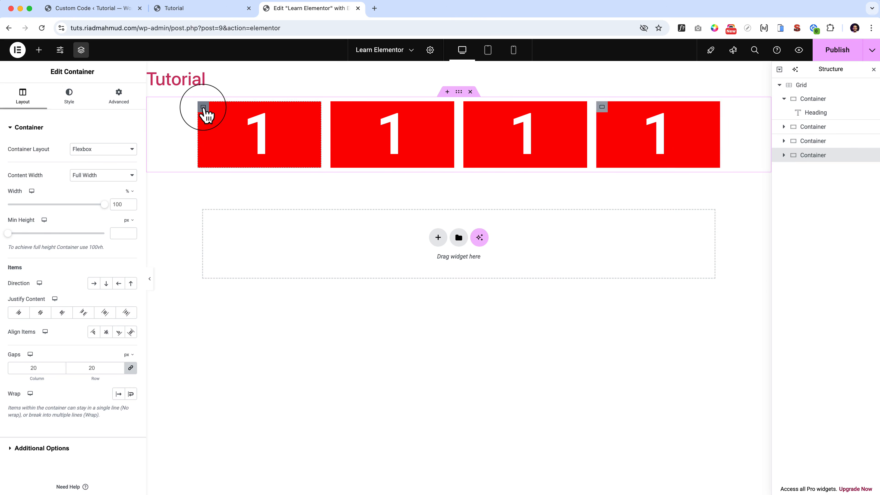
Change the heading titles in the second and third grid cells to 2 and 3.
click(392, 137)
drag(118, 157, 3, 158)
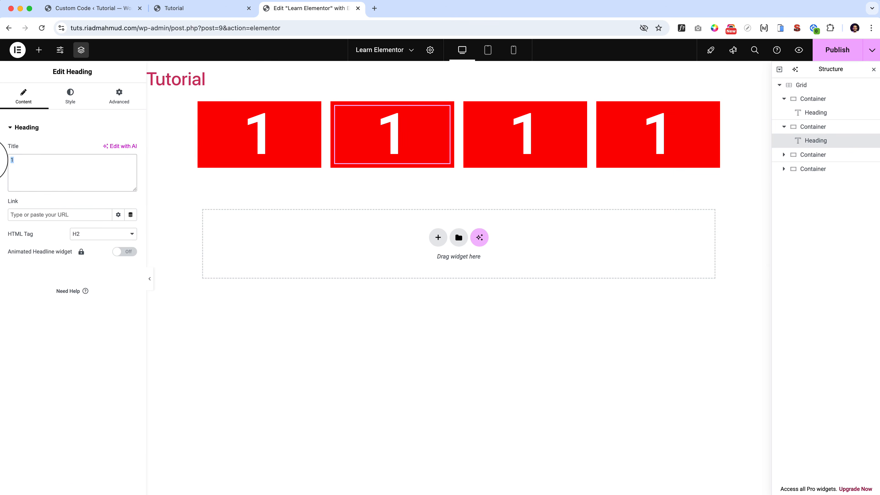
text(2)
click(523, 139)
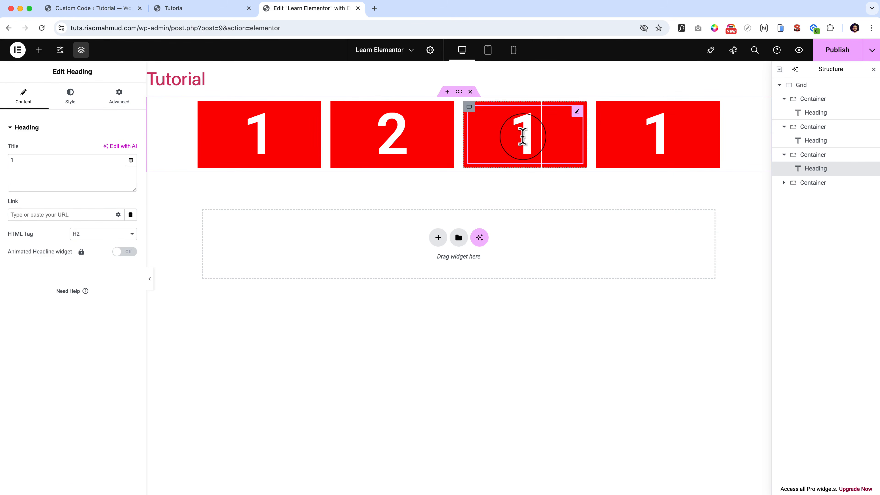
double_click(523, 136)
text(3)
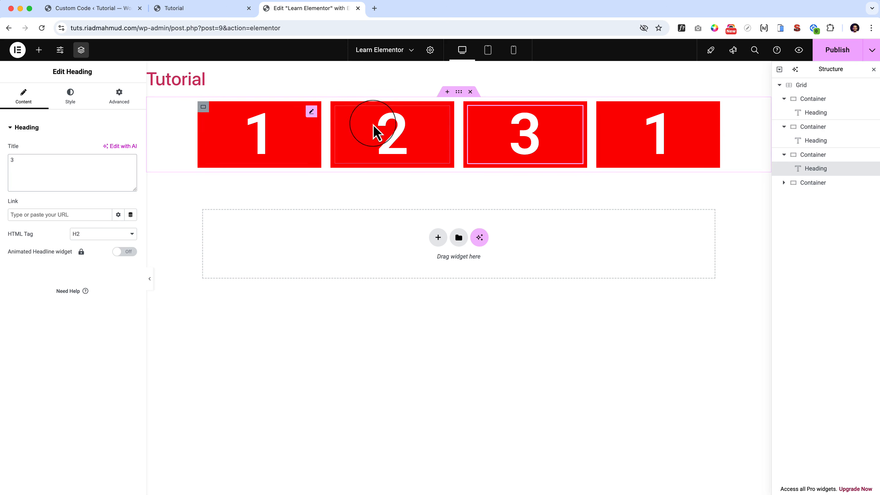
Change the first container's background color to green, #78B665.
click(203, 106)
click(131, 187)
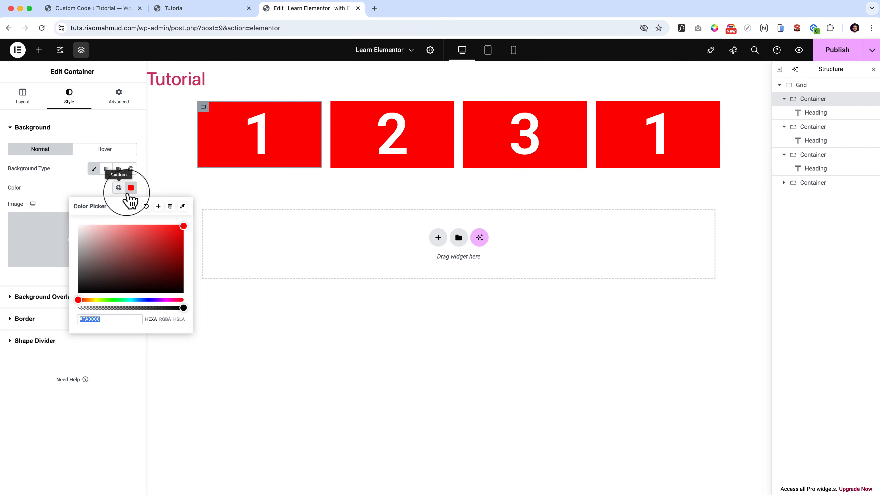
click(134, 300)
click(137, 270)
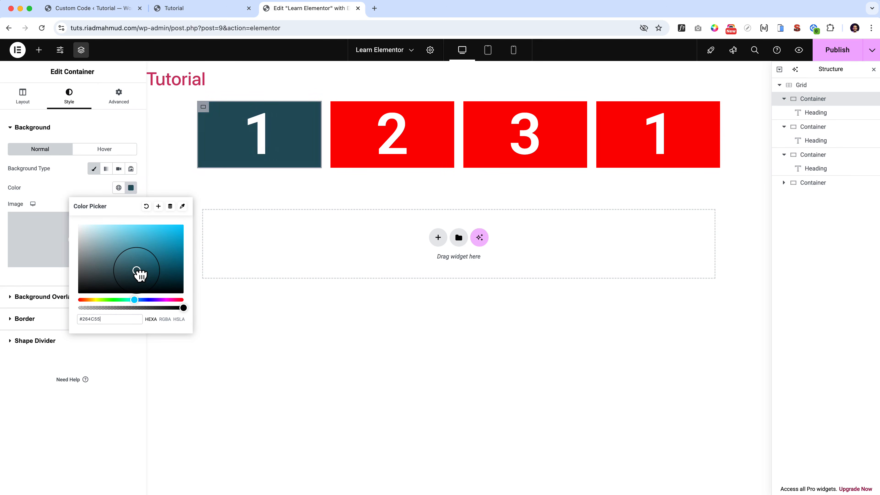
drag(136, 271, 124, 248)
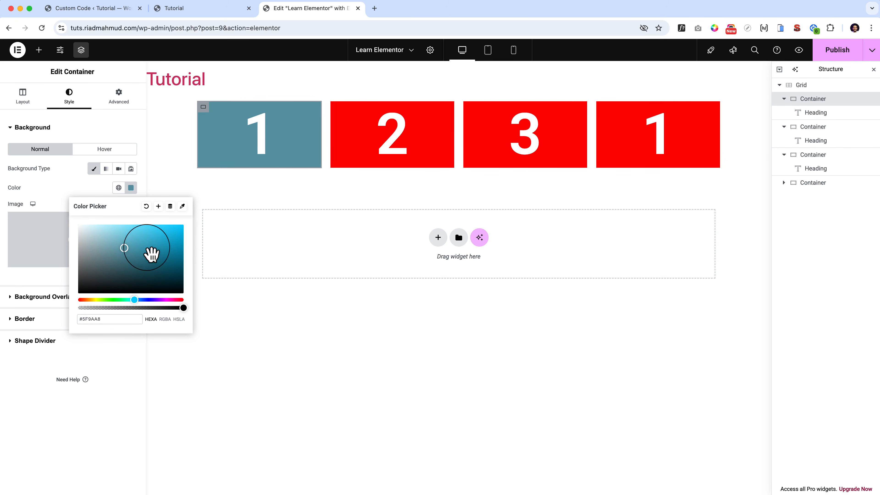
click(125, 245)
click(109, 299)
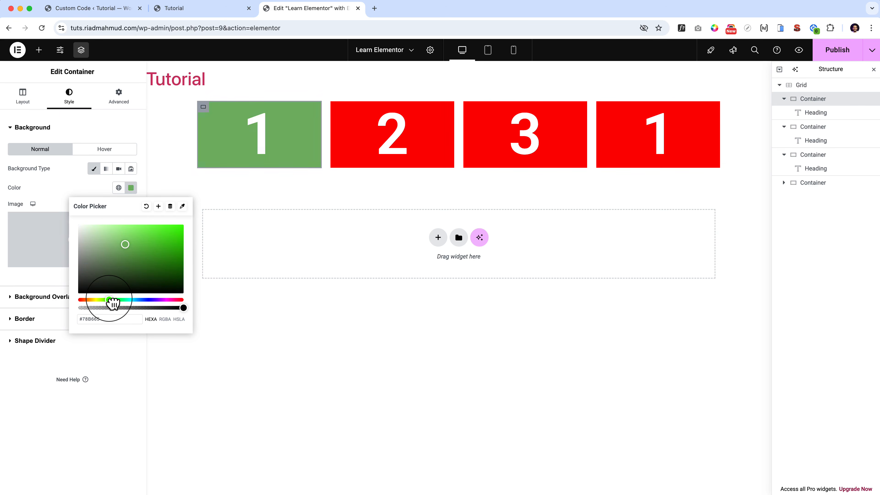
Copy the first container's style and paste it onto the other three containers in the grid.
right_click(206, 113)
click(246, 174)
right_click(334, 104)
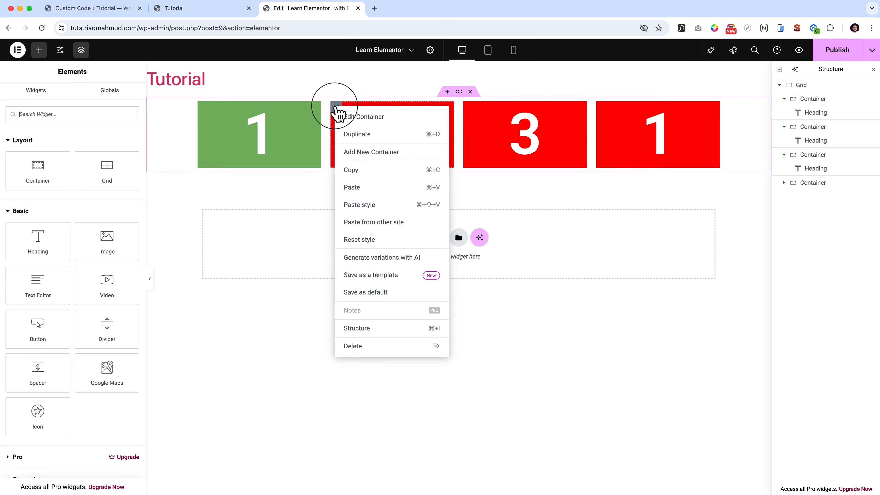
click(369, 208)
right_click(468, 92)
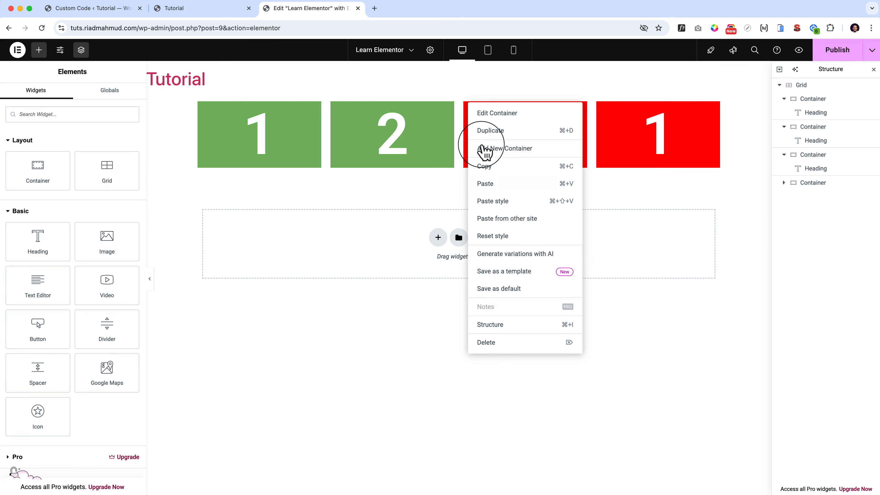
click(502, 205)
right_click(601, 106)
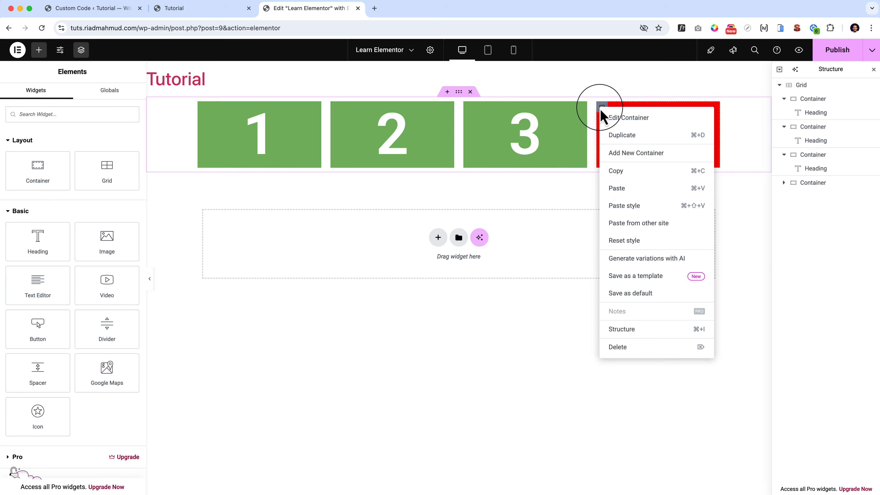
click(635, 205)
Change the title of the heading in the fourth container to 4.
click(28, 161)
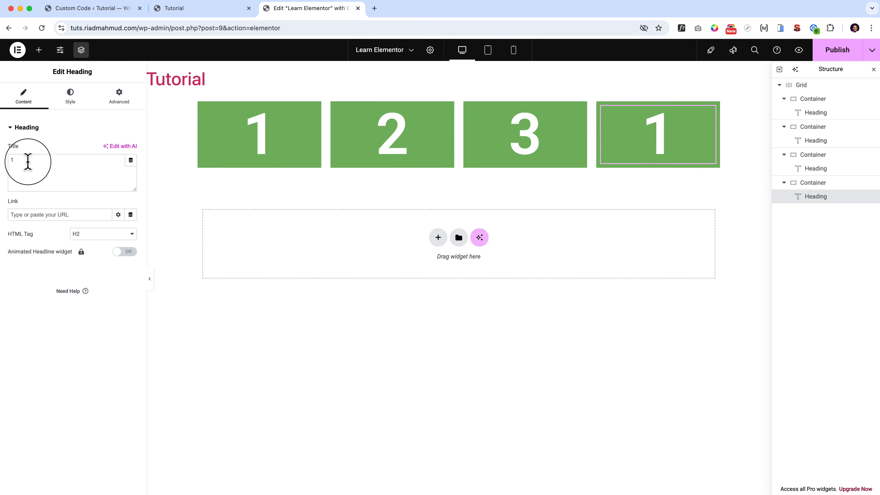
key(BackSpace)
text(4)
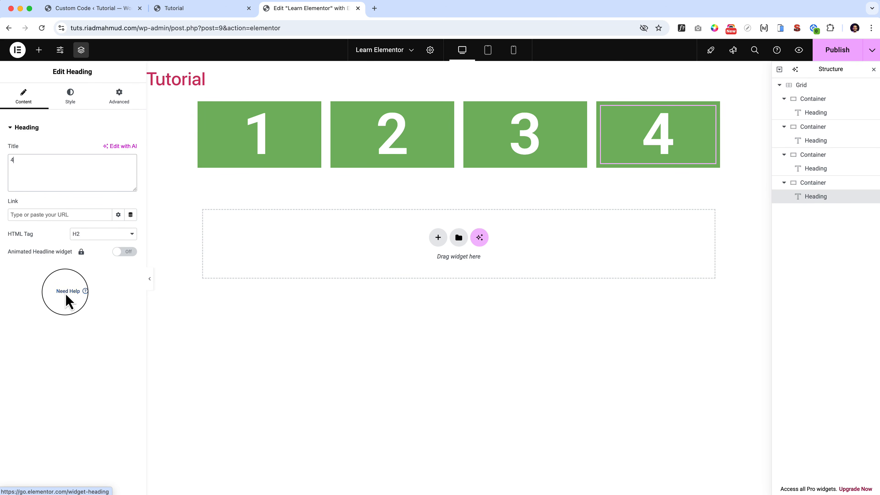
Reduce the grid's columns to 2, and then raise them to 3.
click(824, 87)
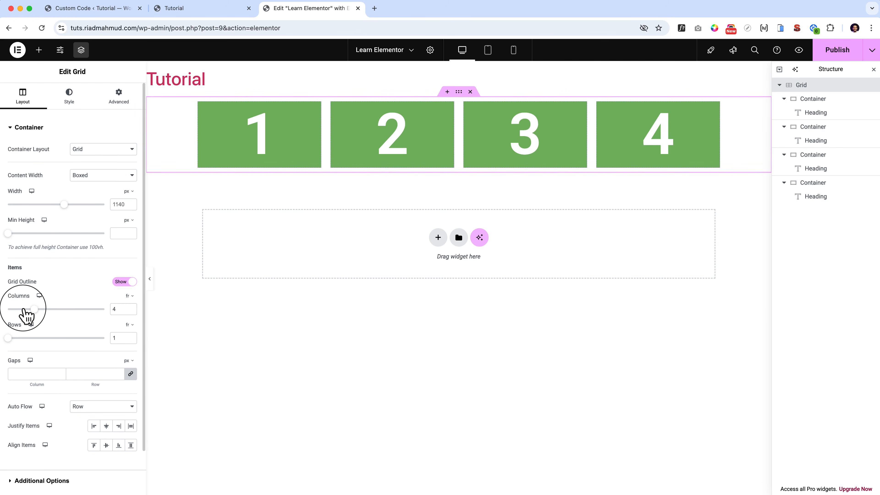
mouse_move(25, 310)
mouse_down()
mouse_move(74, 313)
mouse_move(18, 320)
mouse_up()
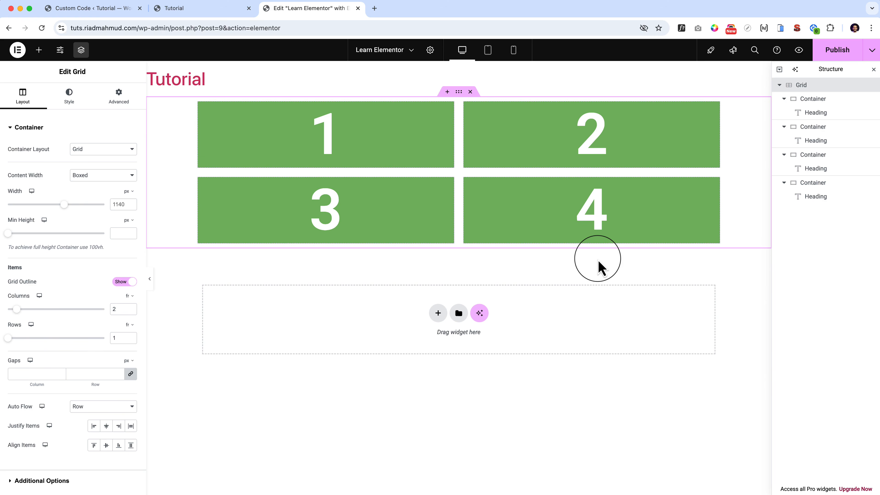
drag(17, 312, 24, 312)
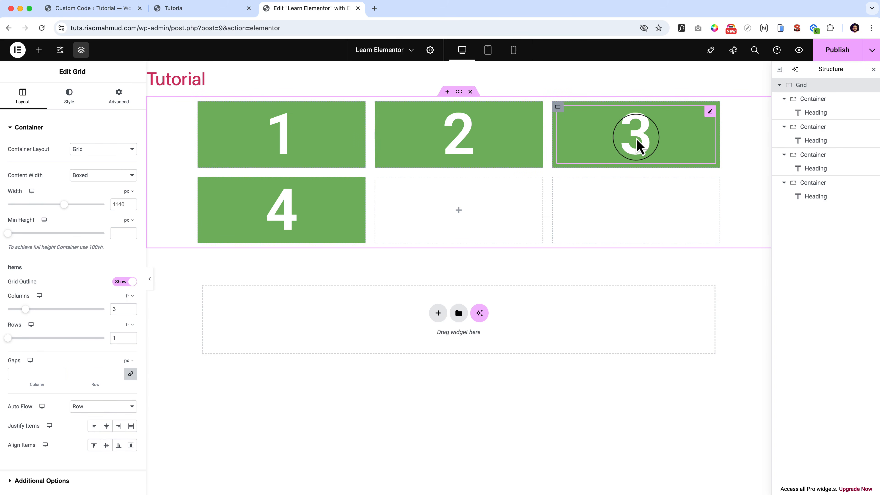
Replace the title of the heading "3" with 2.
click(648, 135)
text(2)
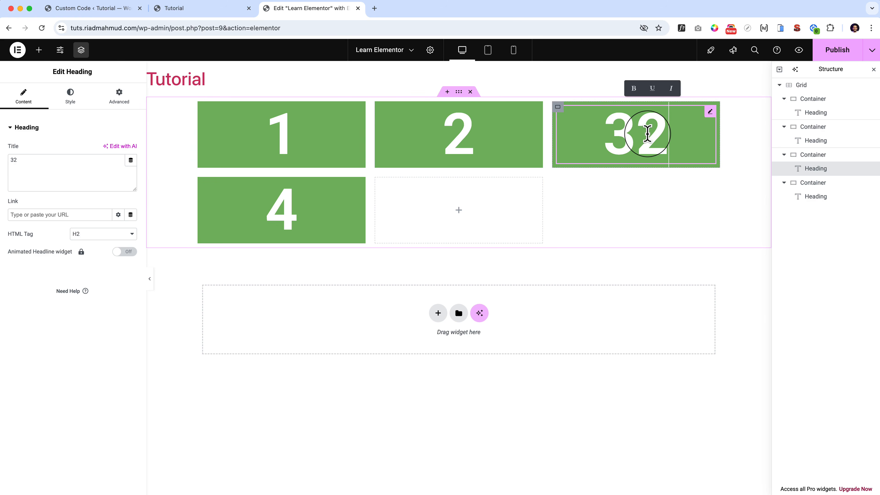
key(BackSpace)
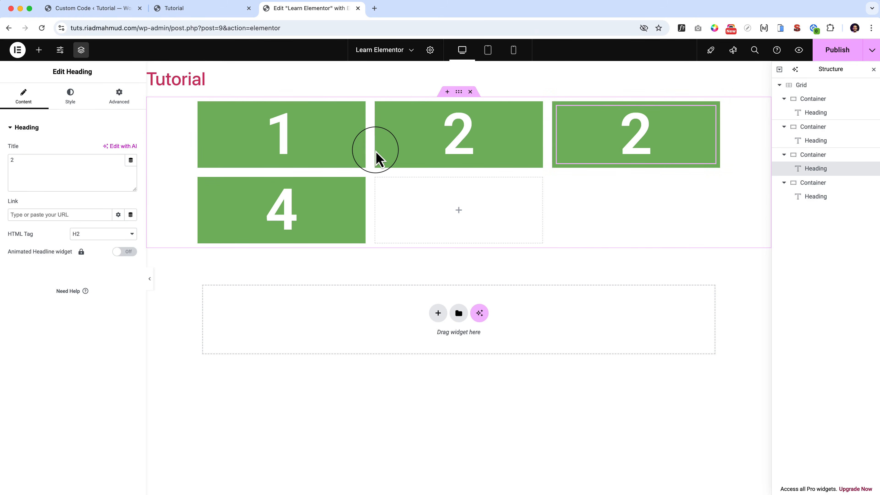
Switch the grid's column unit from fr to custom values.
click(834, 87)
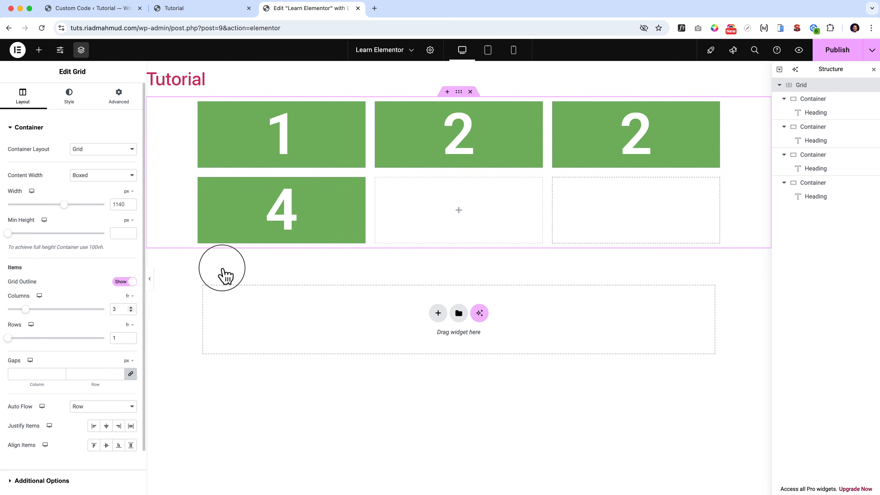
click(134, 299)
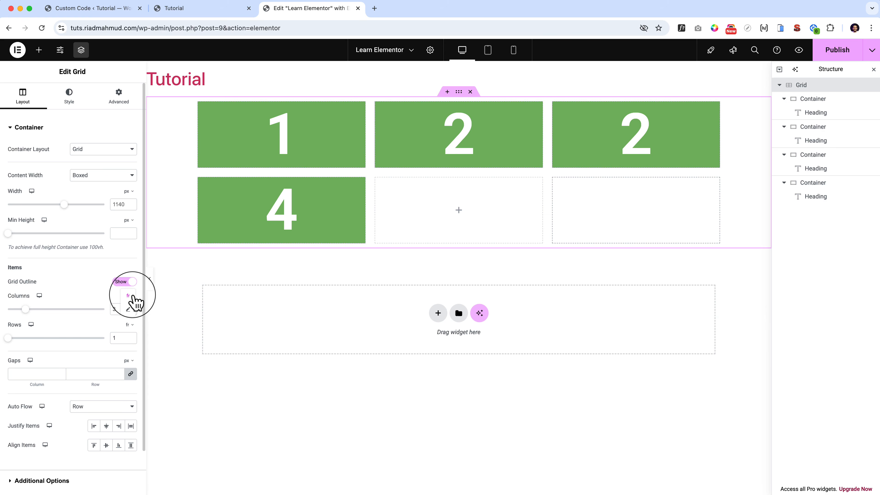
click(127, 309)
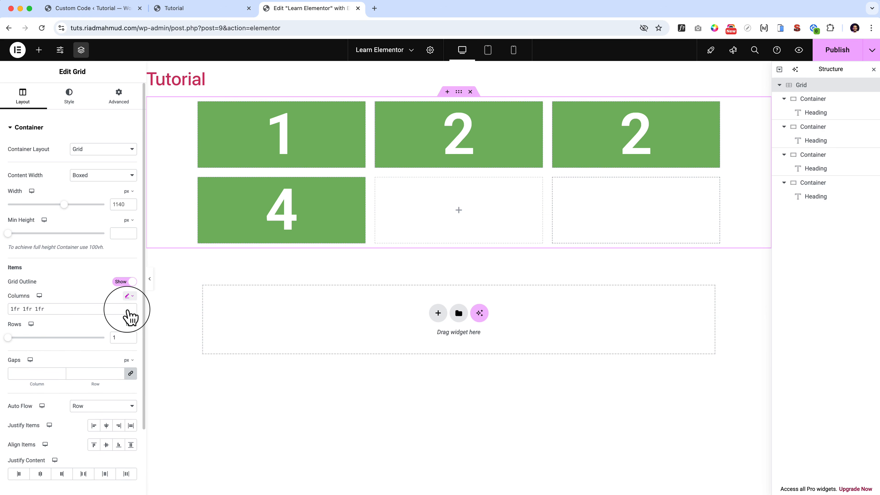
click(130, 298)
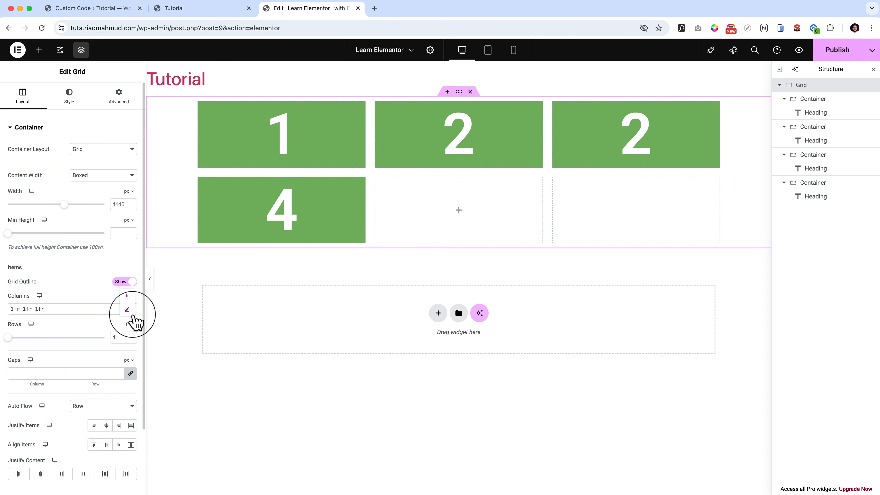
click(101, 296)
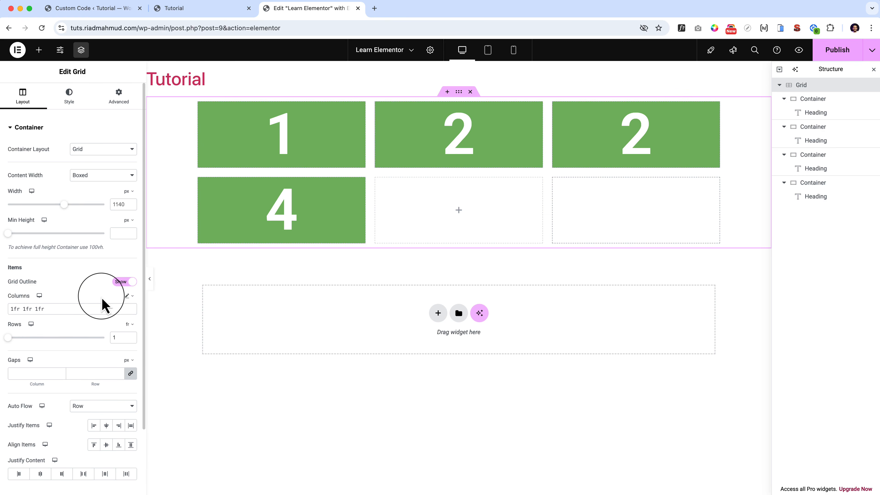
Set the grid's custom columns to 2fr 1fr by widening the first column and removing the third.
click(13, 308)
key(BackSpace)
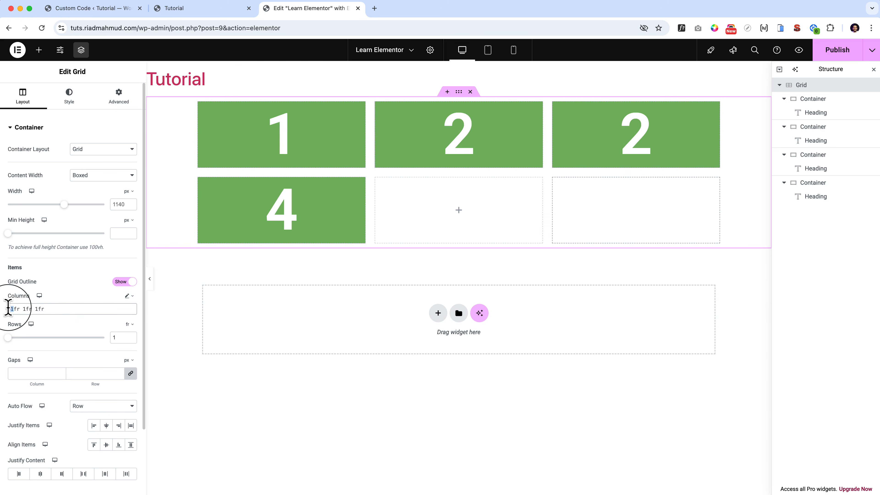
text(2)
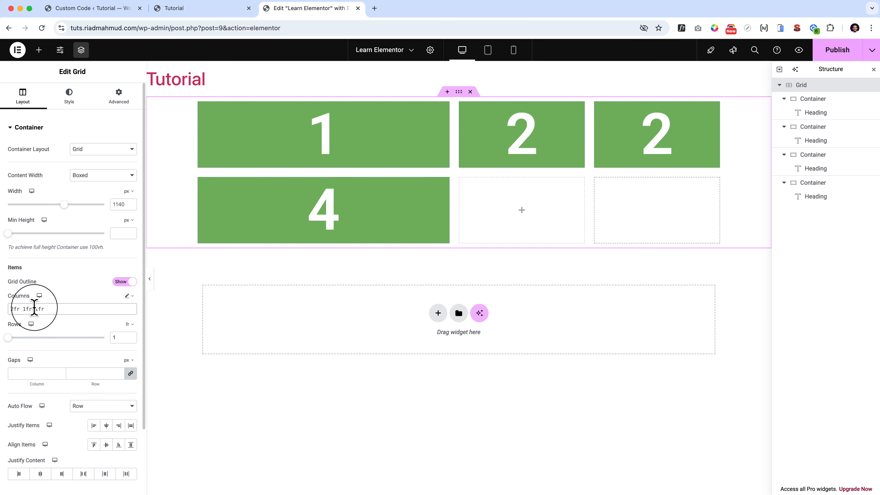
drag(34, 308, 59, 308)
key(BackSpace)
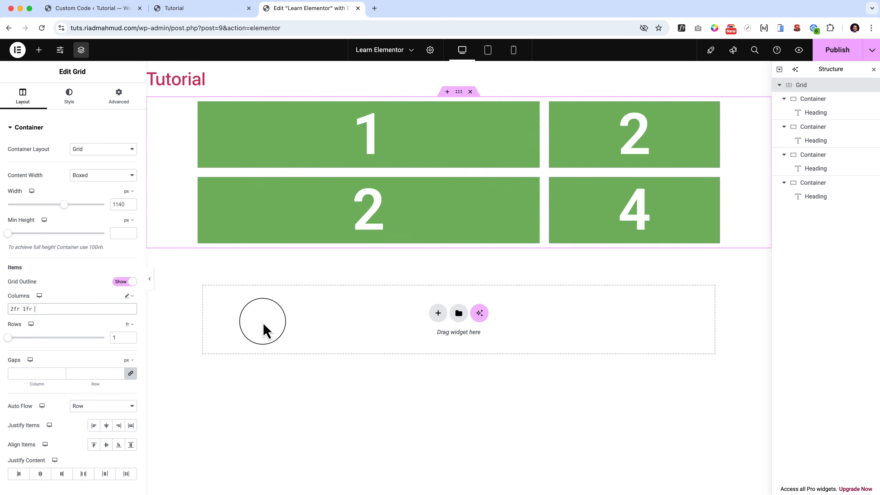
Change the title of the heading in the second row's first cell to 3.
click(369, 142)
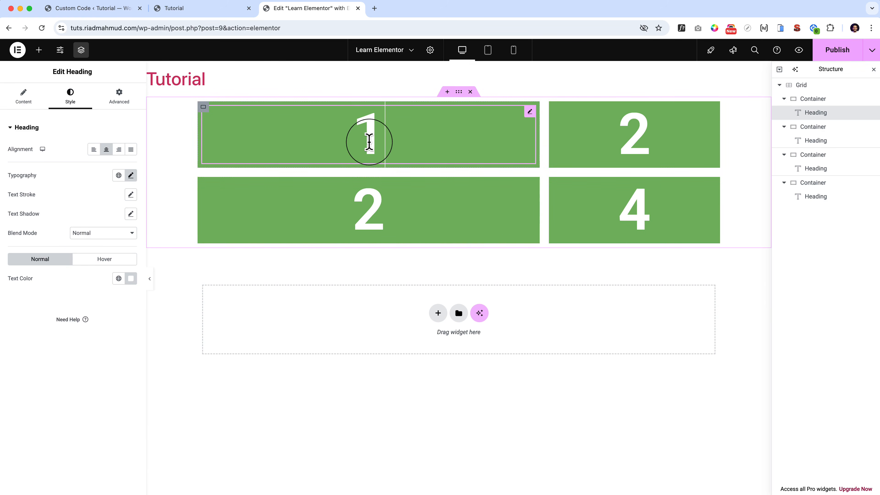
click(373, 214)
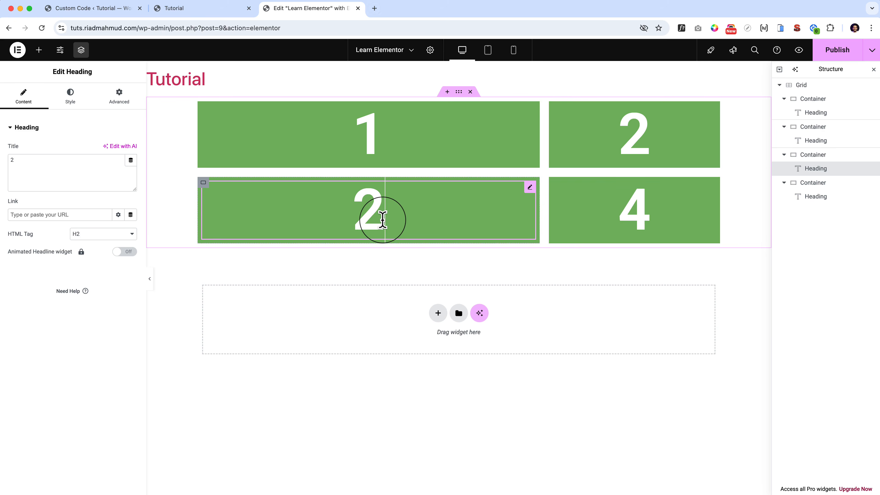
key(BackSpace)
text(3)
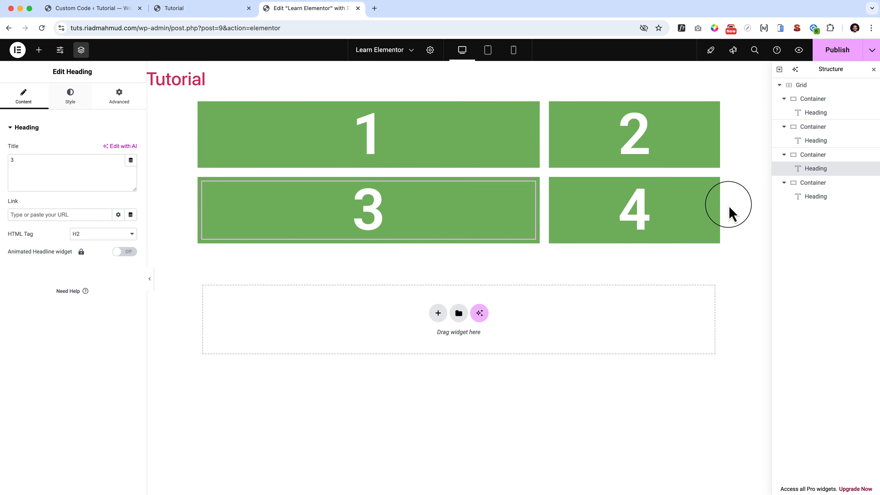
Add a third custom column to the grid so its columns read 2fr 1fr 2fr.
click(814, 86)
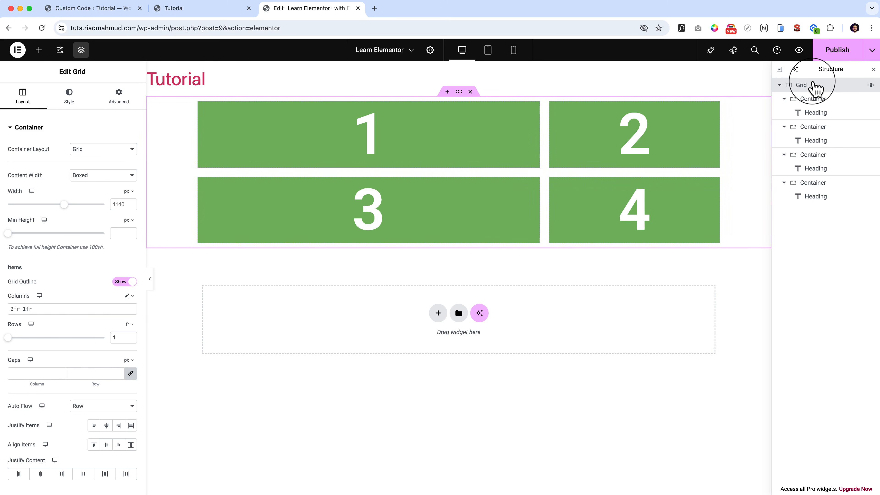
click(50, 309)
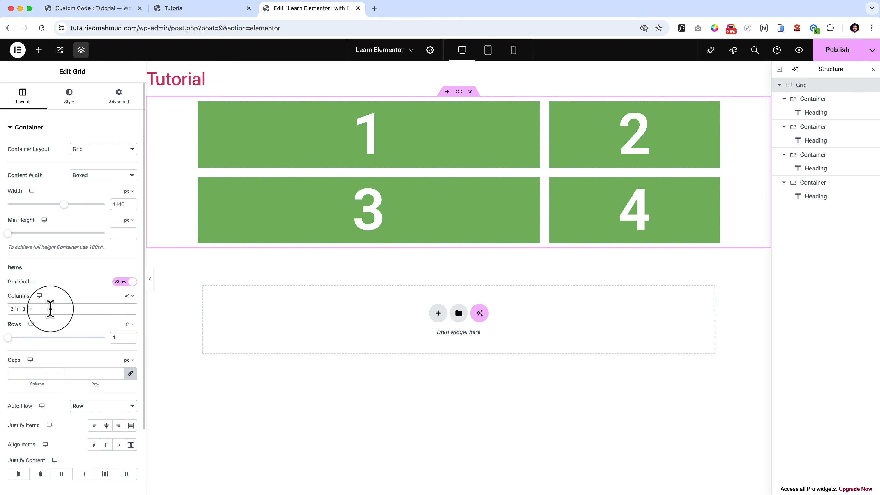
text(2fr)
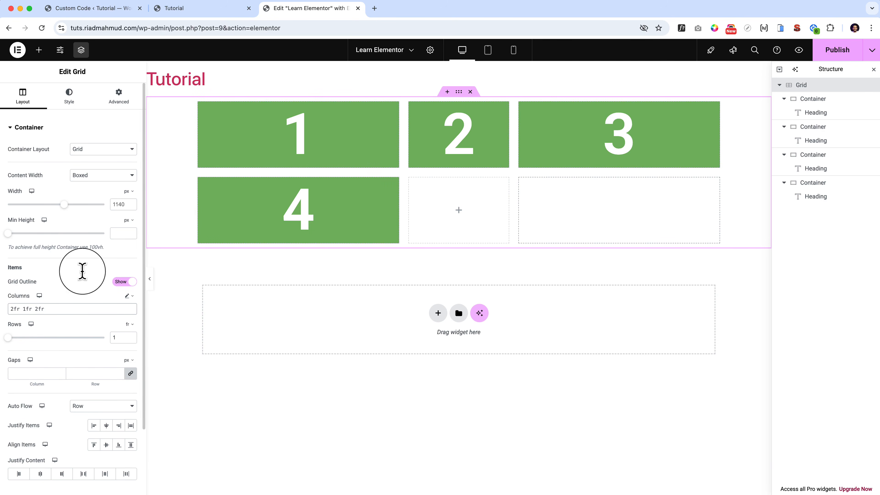
double_click(17, 308)
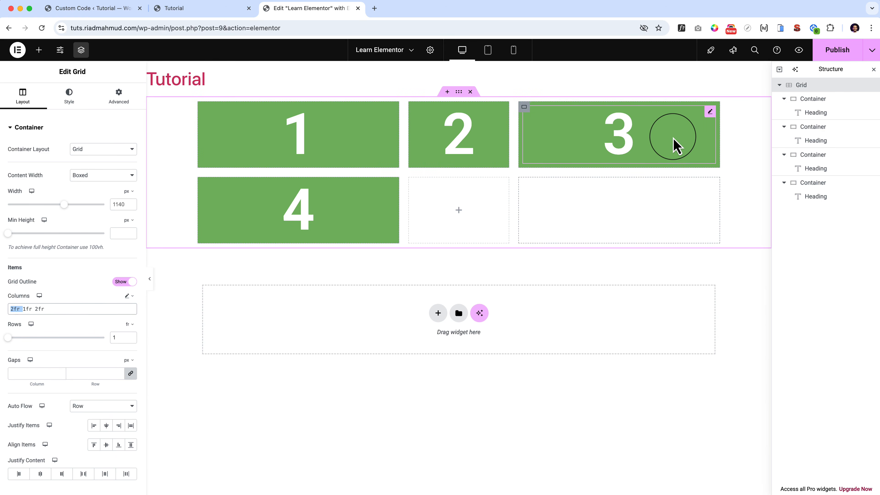
Replace the grid's custom column widths with three equal columns, 1fr 1fr 1fr.
drag(57, 308, 4, 312)
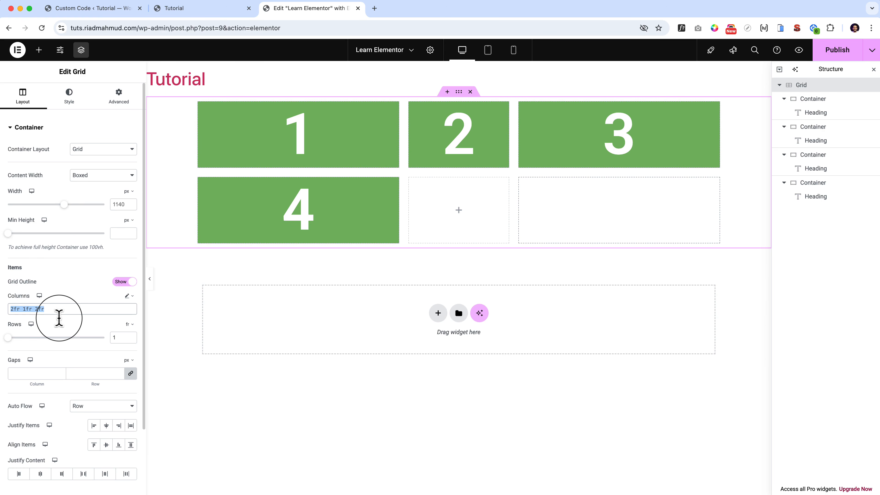
text(1f)
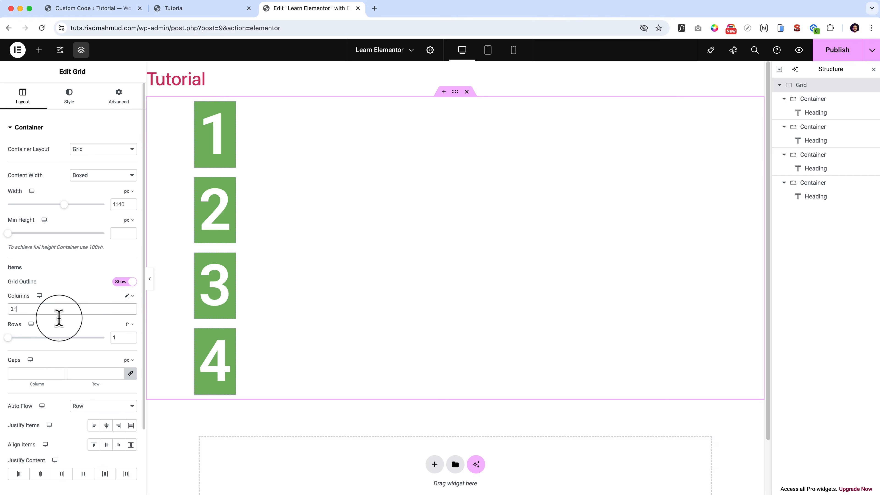
text(r 1fr )
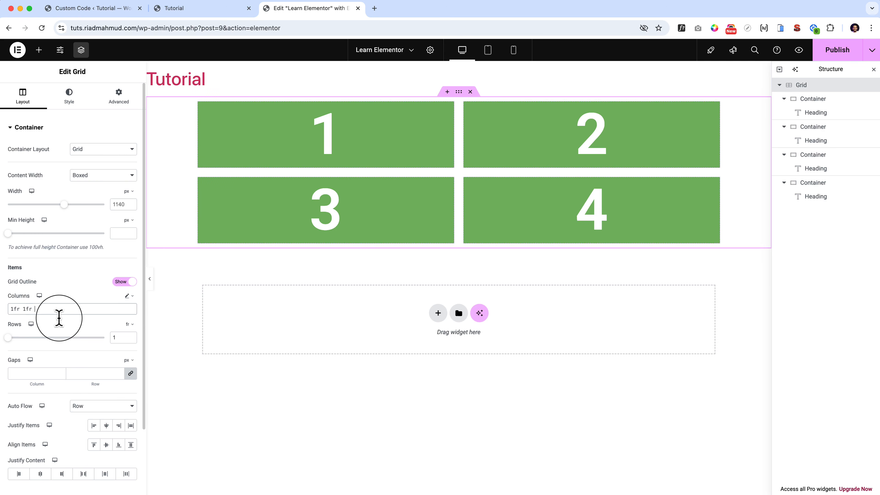
text(1fr)
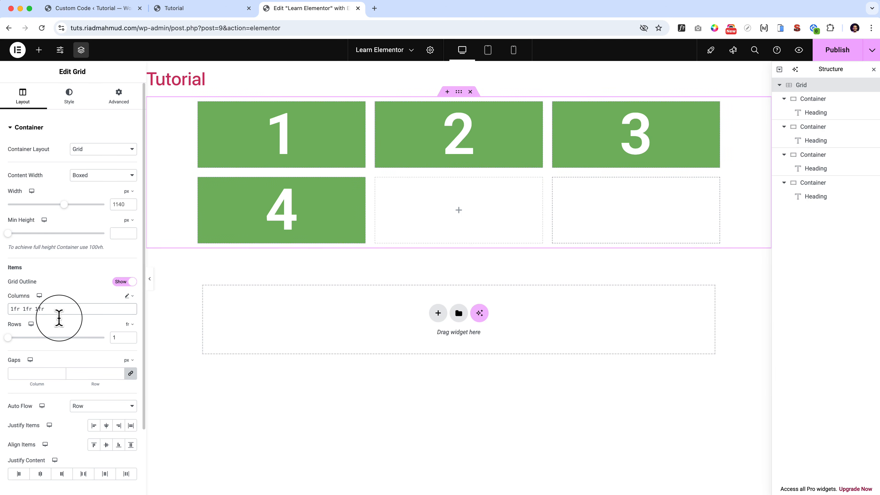
Switch the grid's column unit to fr, set 12 columns, and return the unit to custom.
click(128, 296)
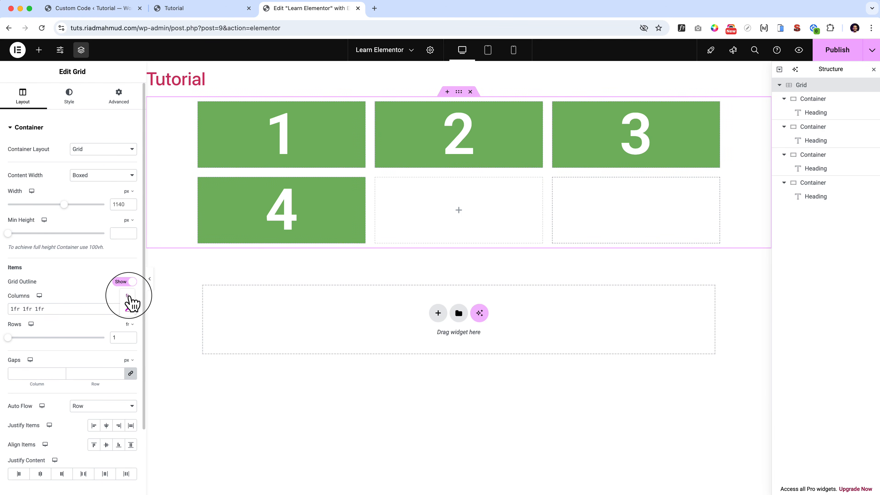
click(128, 298)
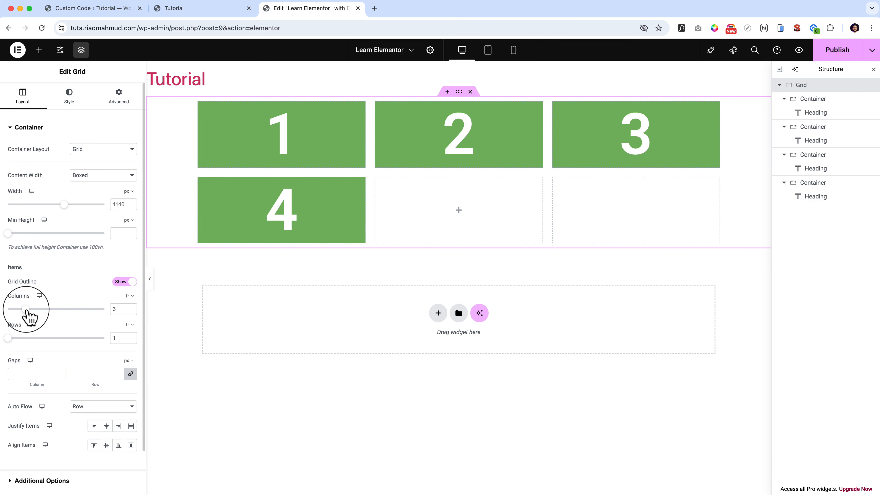
drag(19, 309, 110, 311)
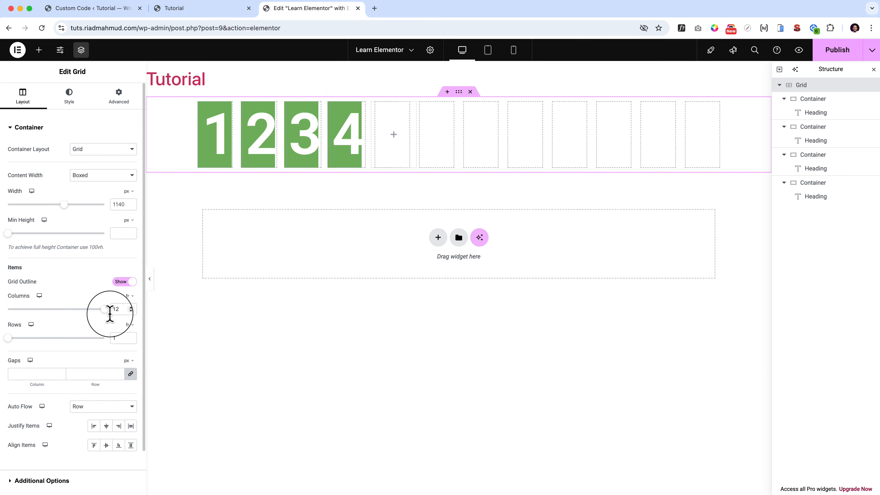
click(129, 296)
click(129, 309)
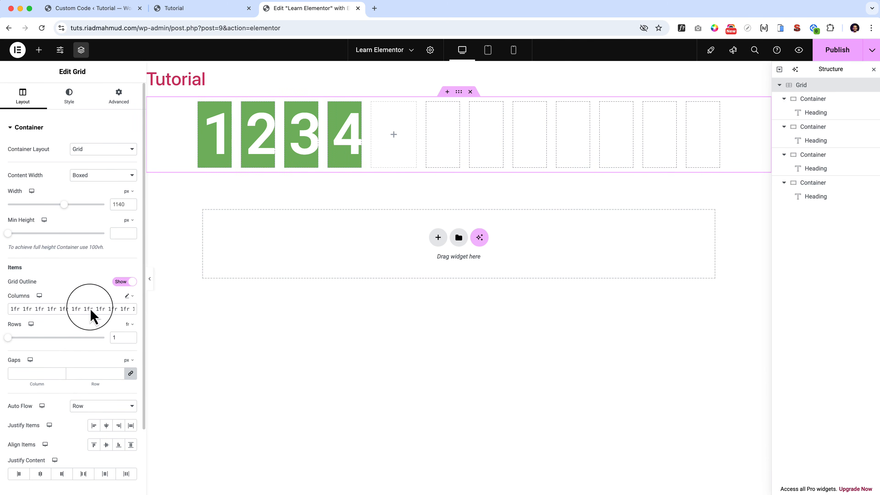
Set the grid's custom columns to 6fr 6fr by widening the first column and replacing all the others with one.
drag(16, 309, 156, 320)
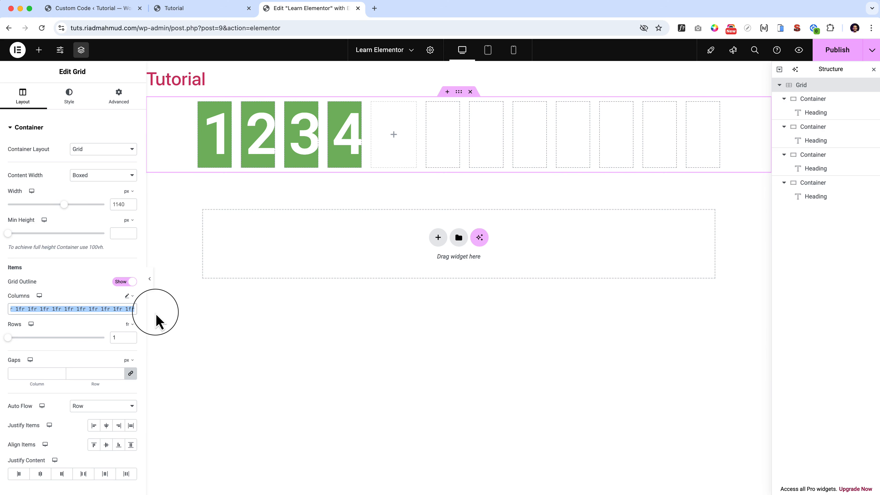
key(Right)
key(Home)
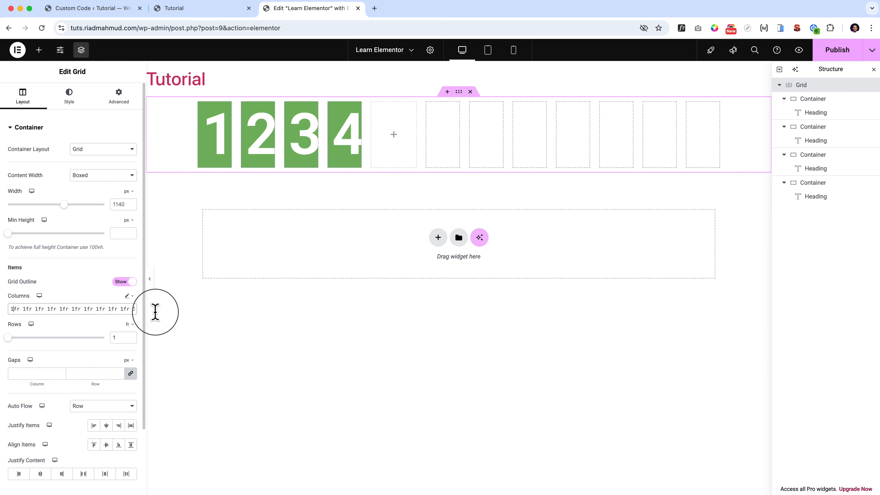
key(Delete)
text(6)
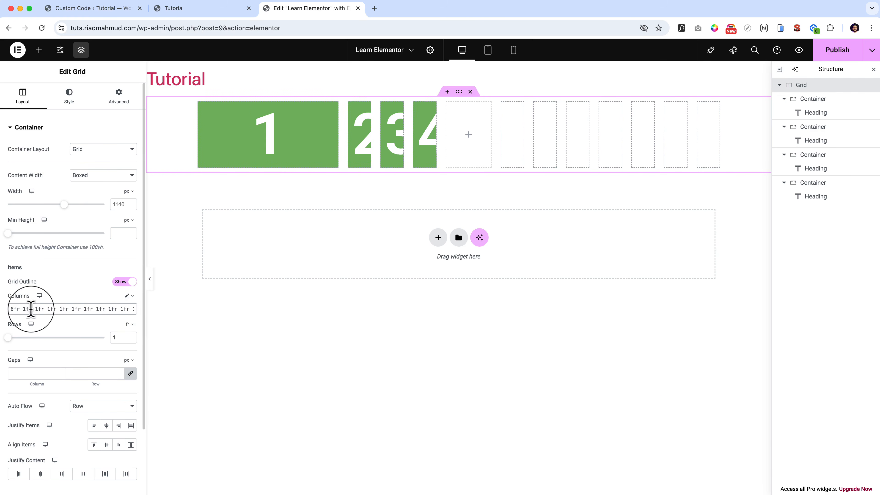
drag(21, 309, 132, 308)
key(BackSpace)
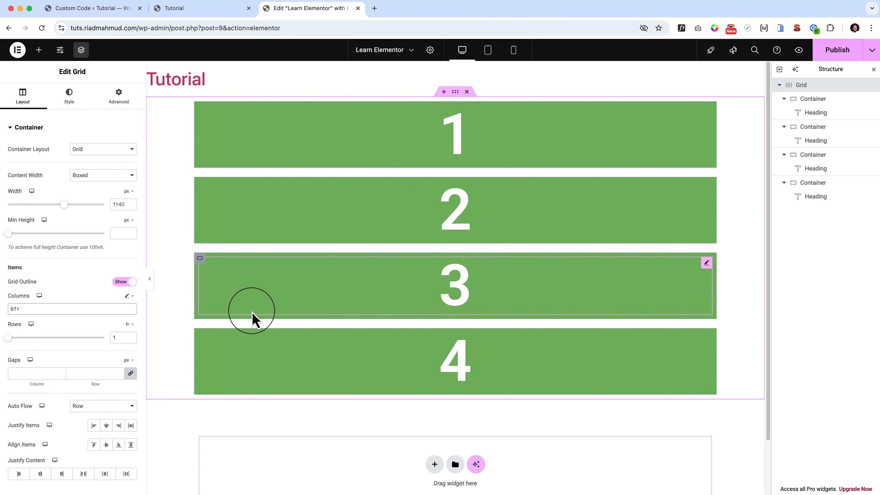
text(6fr)
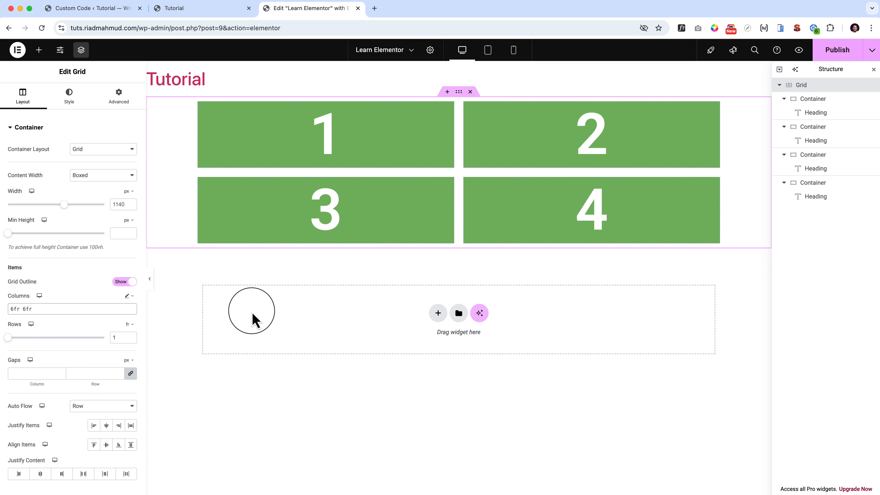
Switch the grid's row unit to custom and set the rows to 1fr 2fr.
click(129, 324)
click(128, 337)
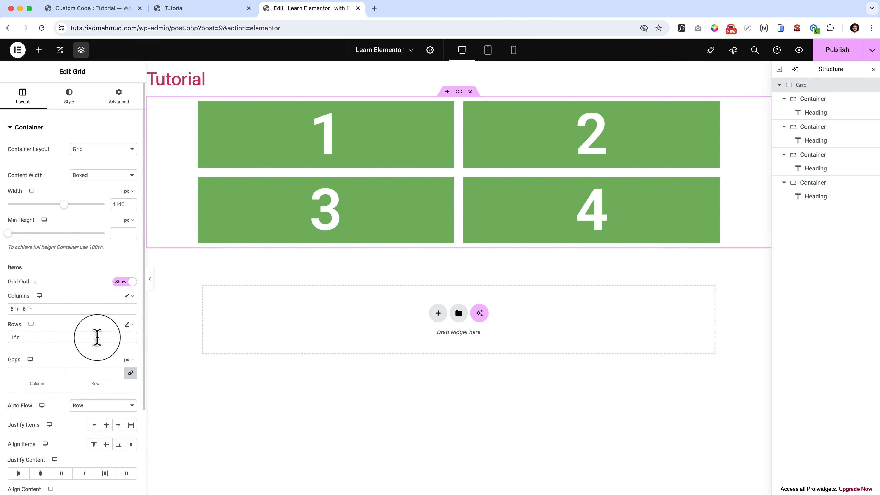
click(45, 337)
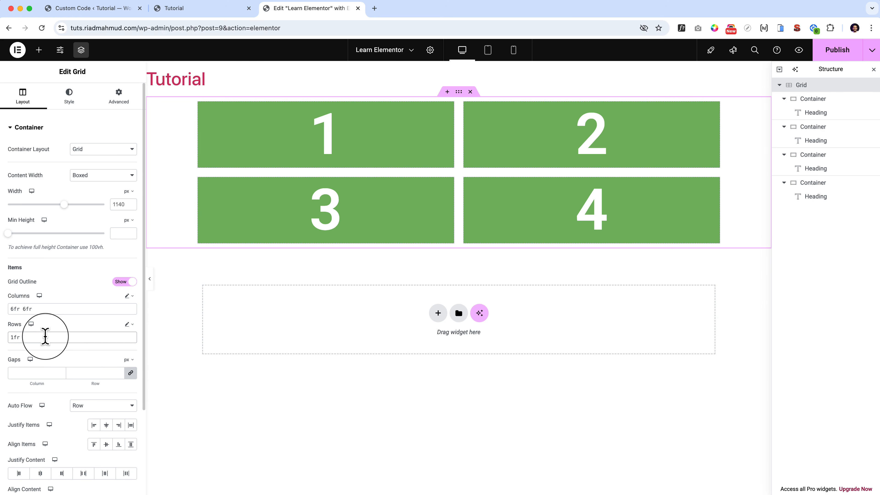
text(2fr)
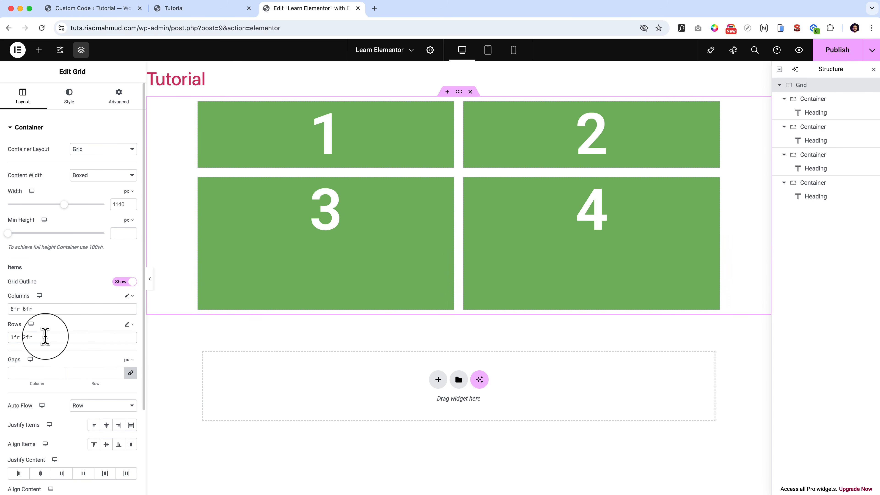
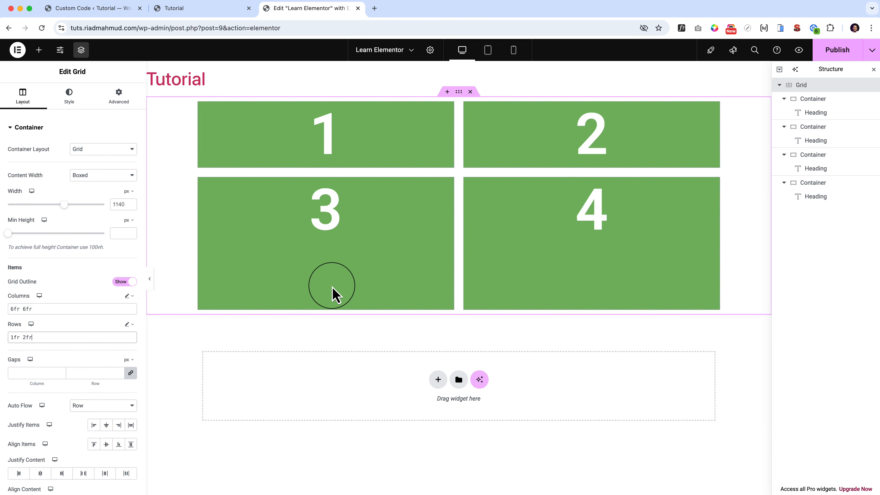
Set the grid's custom rows to 1fr 1fr and its linked column and row gaps to 40 px.
click(24, 337)
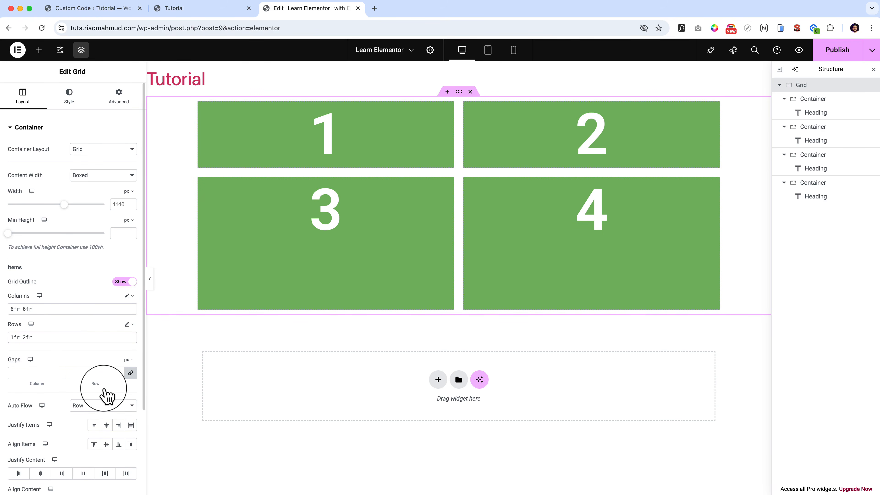
key(BackSpace)
text(1)
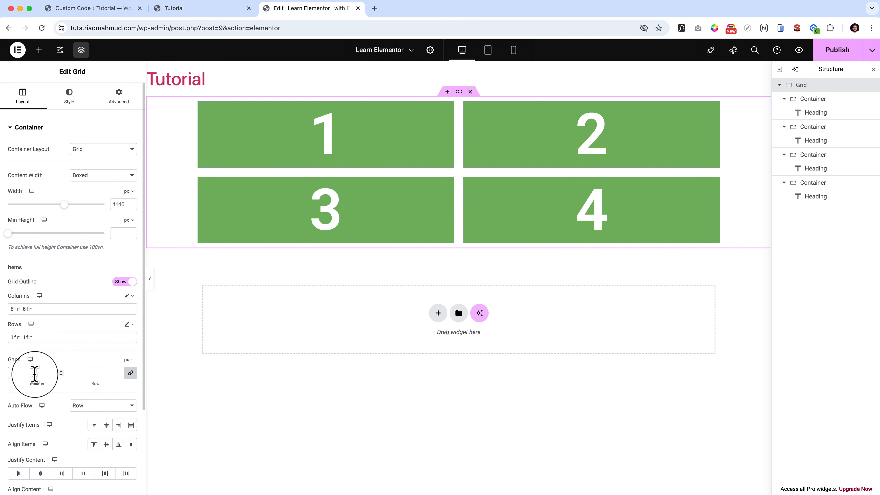
text(40)
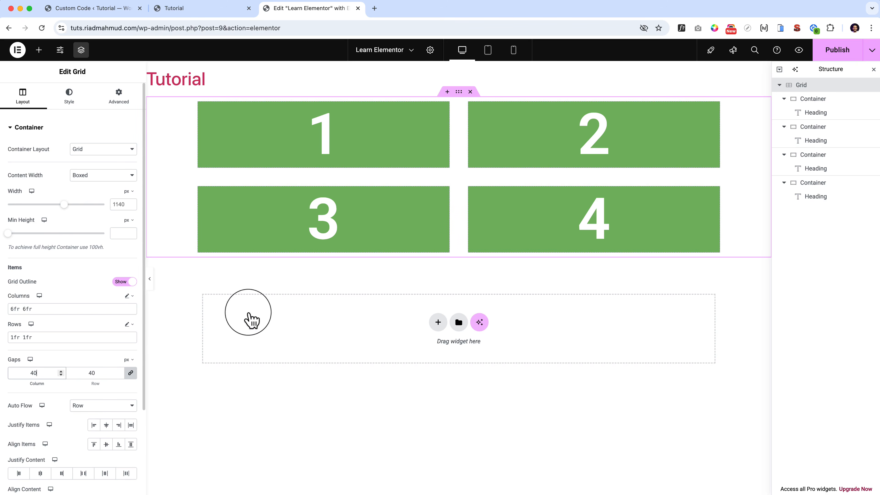
Switch the grid's Auto Flow to Column and return it to Row.
scroll(64, 417, down, 1)
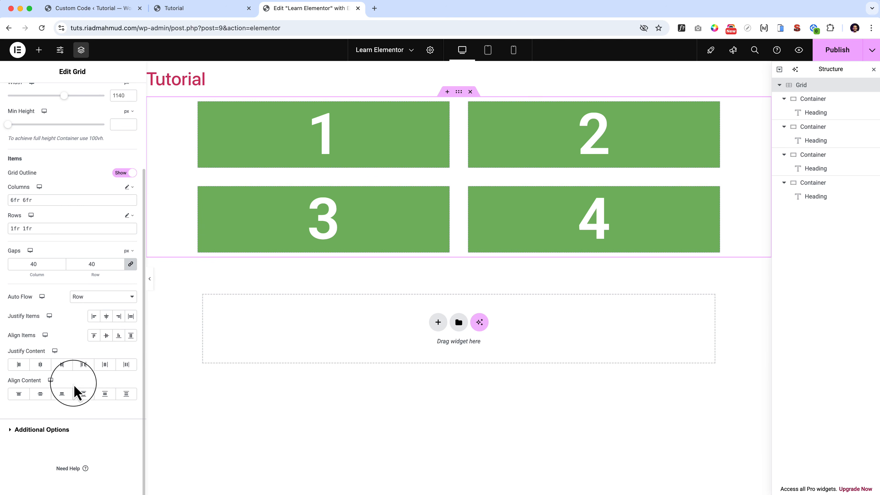
click(113, 297)
click(115, 306)
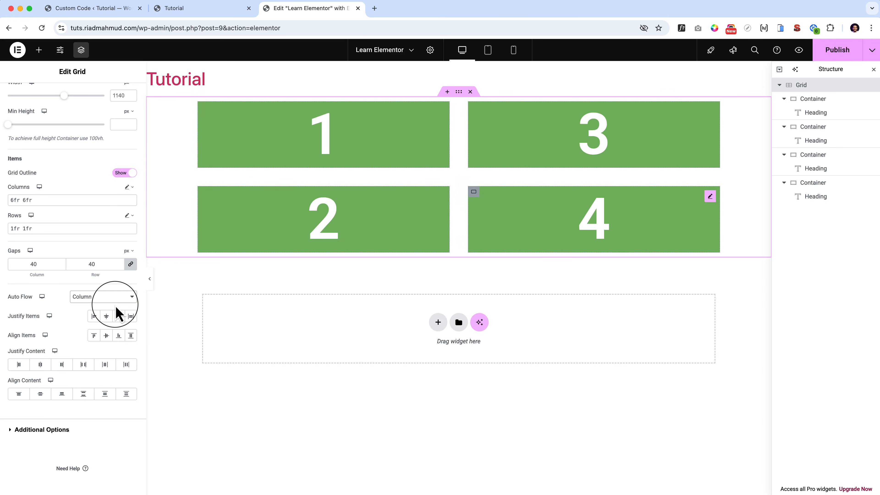
click(107, 299)
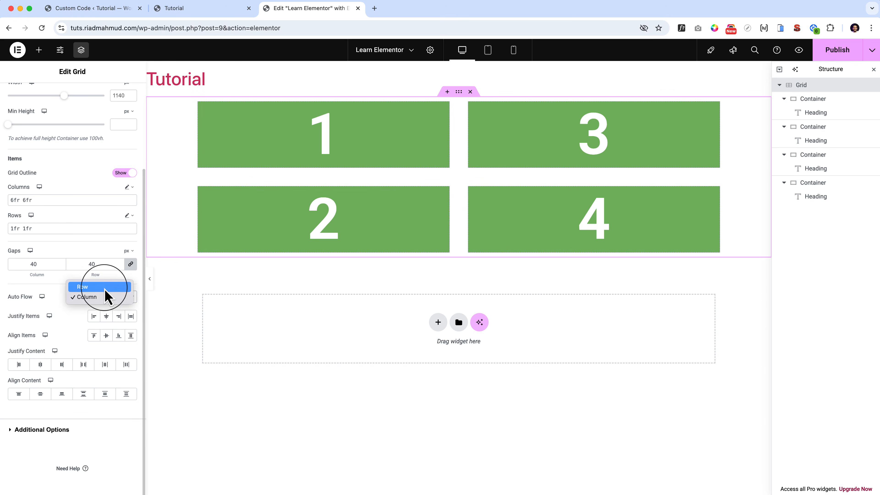
click(104, 288)
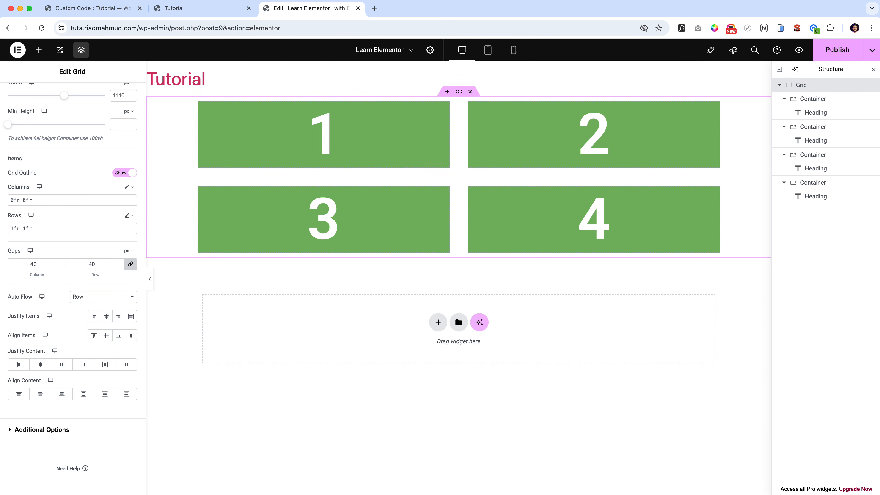
drag(14, 317, 44, 318)
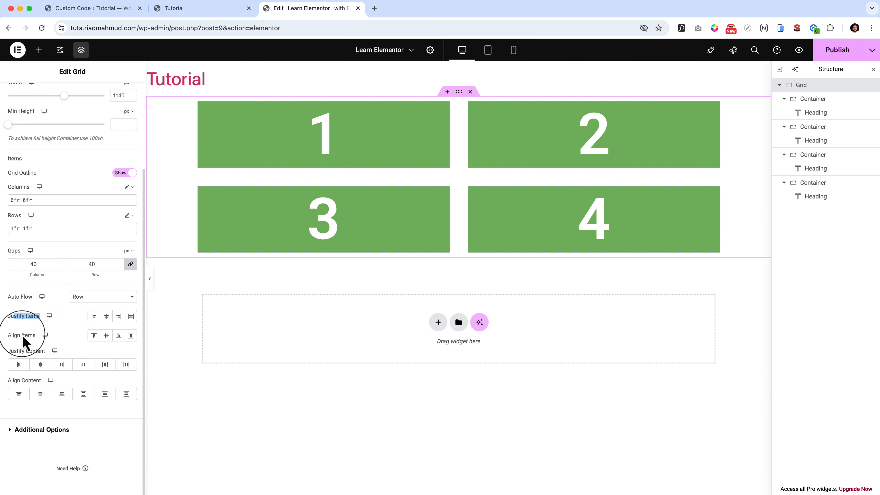
click(59, 338)
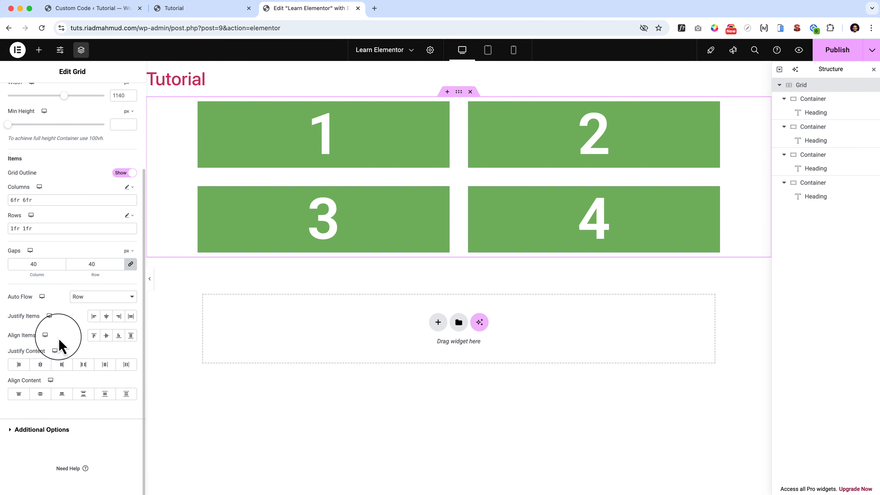
Change the width unit of the container holding heading 1 to px and set its width to 100.
click(203, 107)
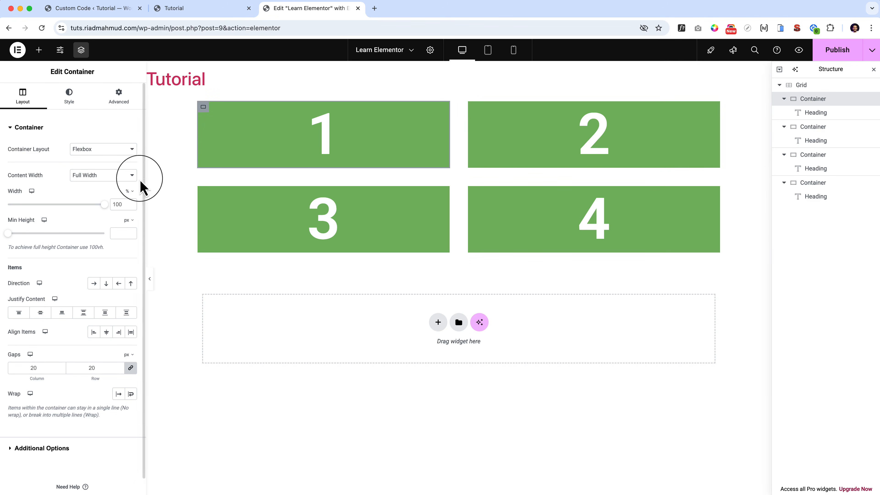
click(129, 190)
click(129, 191)
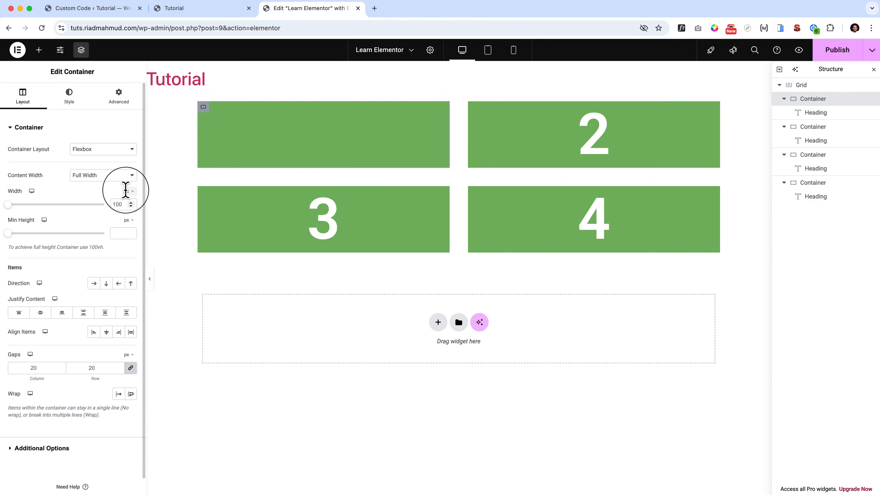
click(118, 204)
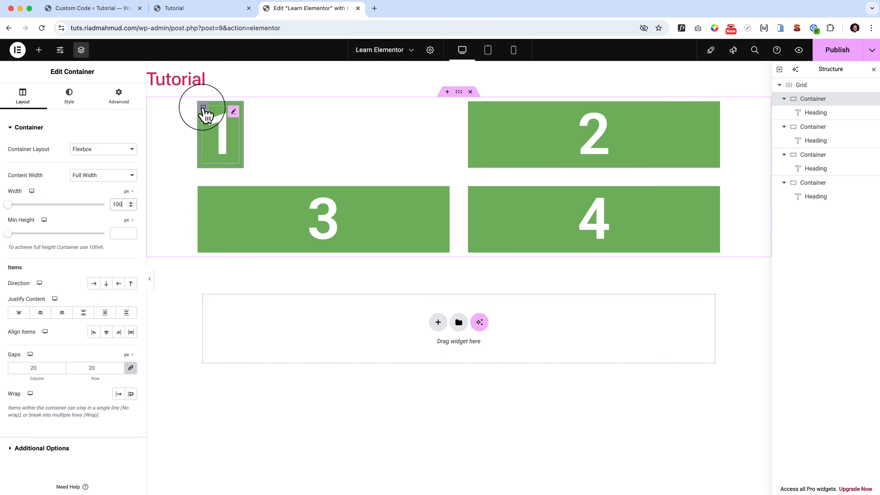
Copy container 1 and paste its style onto containers 2, 3 and 4.
right_click(205, 114)
click(239, 172)
right_click(473, 115)
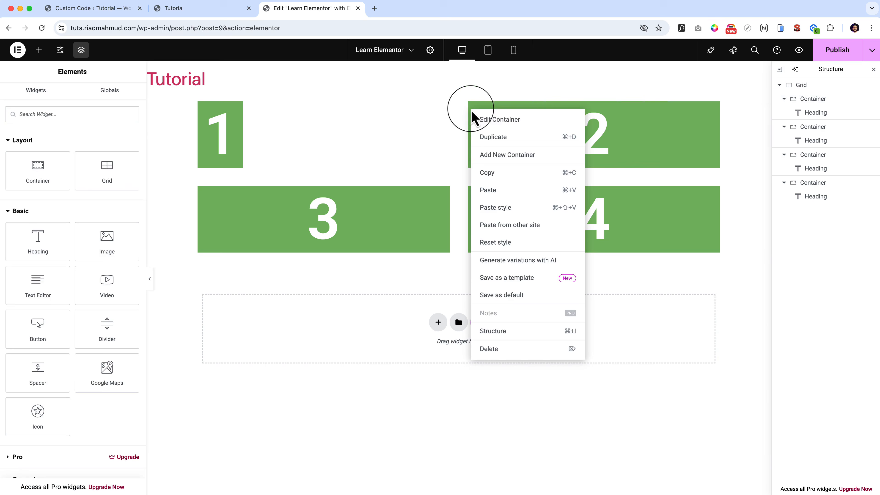
click(501, 207)
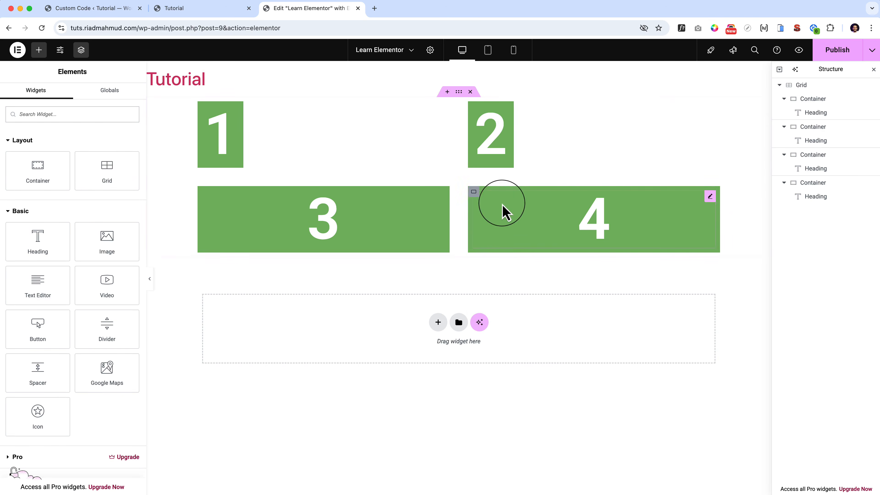
right_click(205, 196)
click(221, 288)
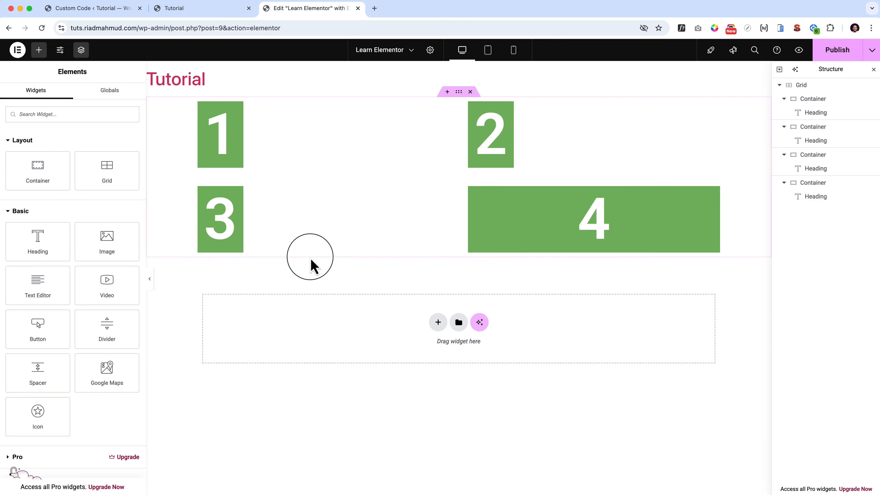
right_click(475, 197)
click(515, 291)
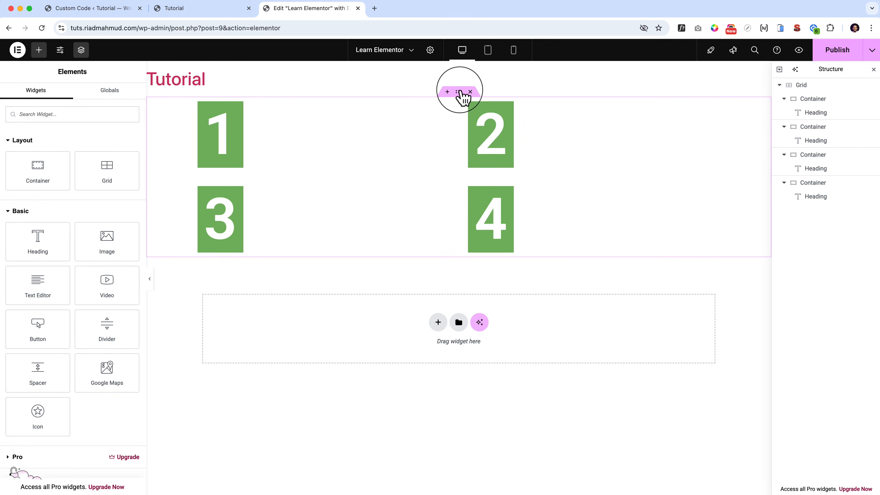
Try the Center, End and Stretch options of Justify Items on the parent grid.
click(459, 92)
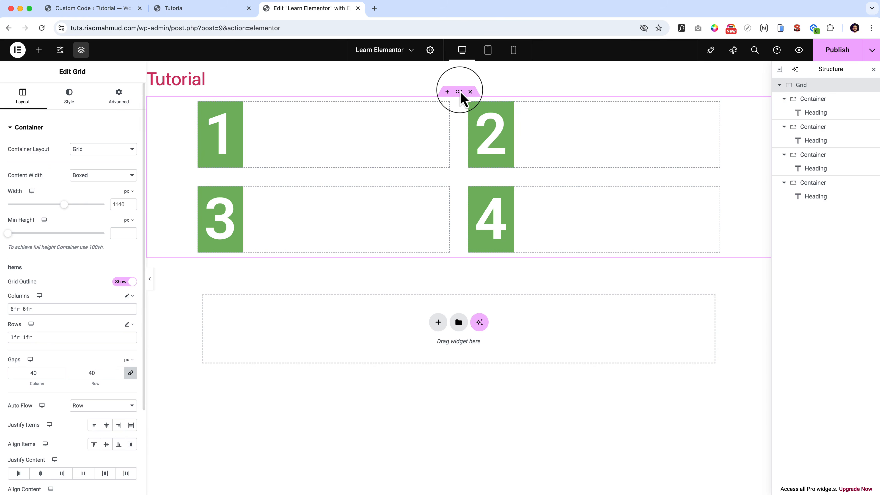
scroll(12, 391, down, 2)
drag(13, 392, 43, 385)
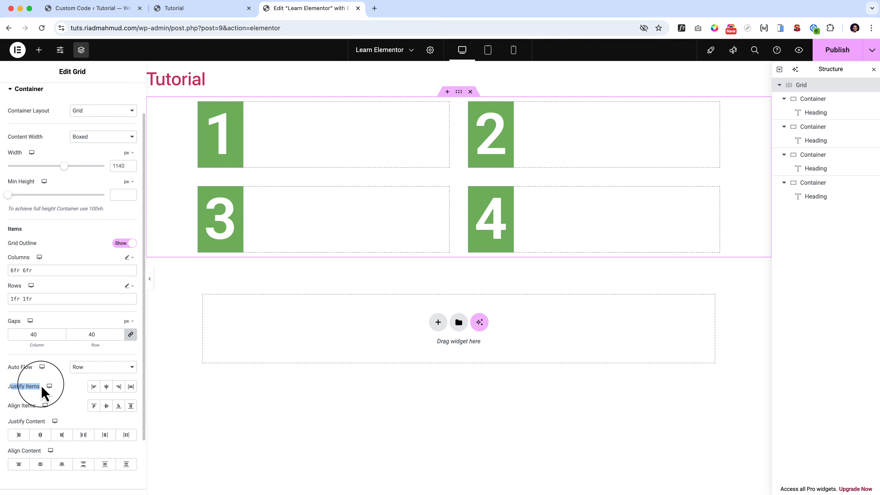
drag(9, 414, 91, 410)
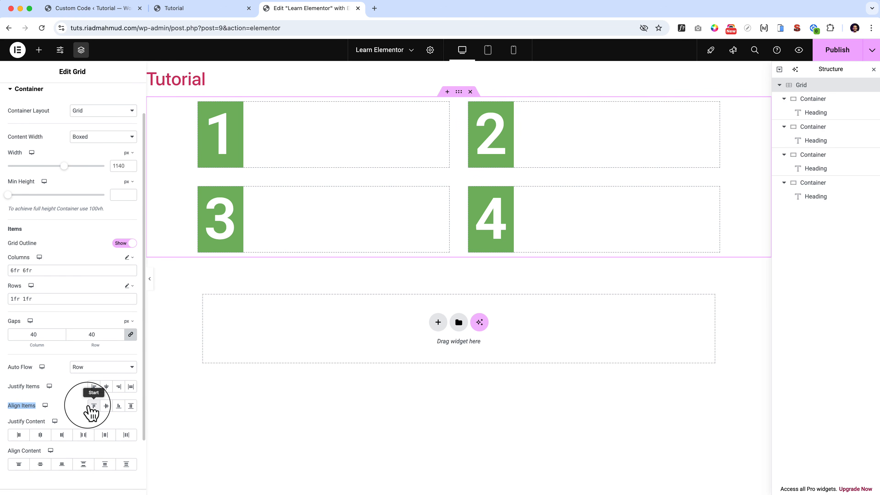
click(106, 386)
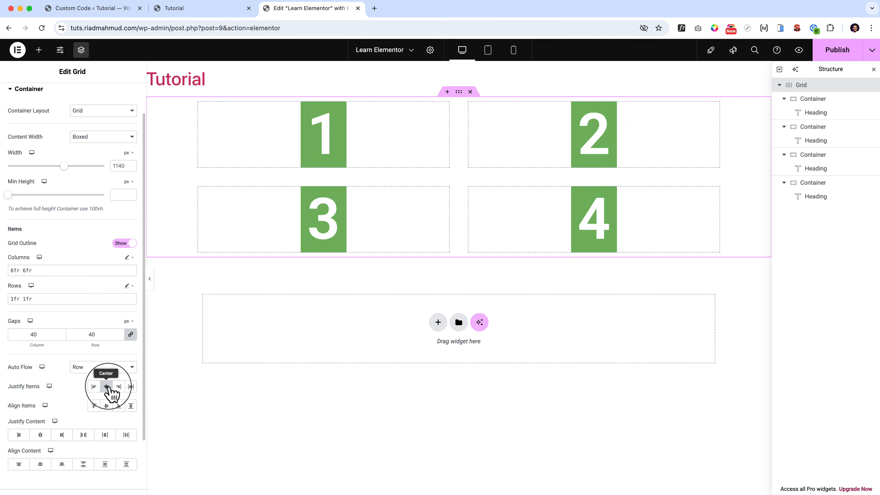
click(118, 388)
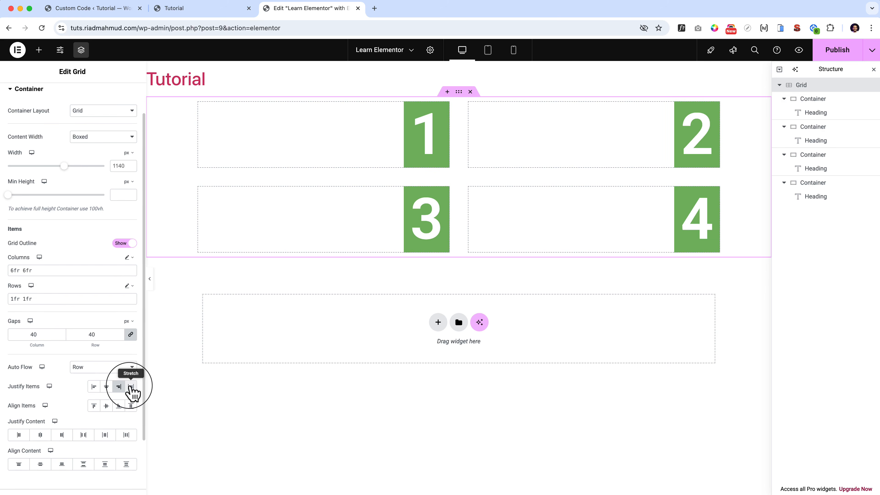
click(130, 387)
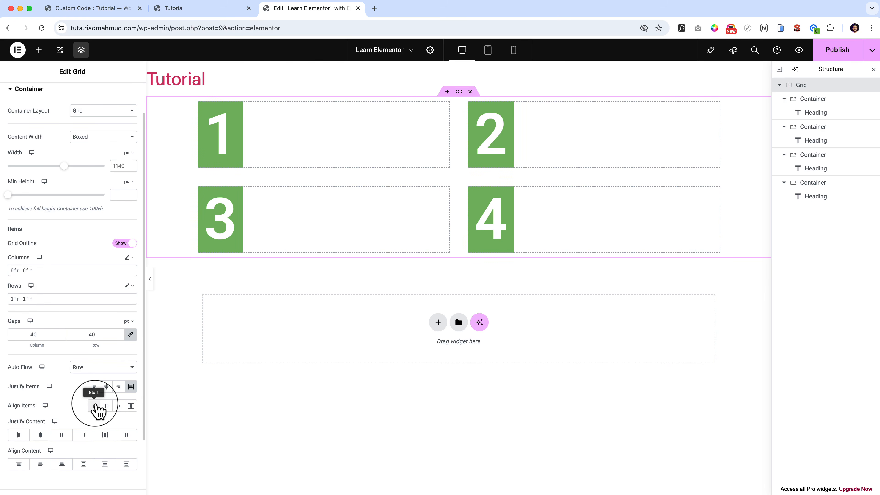
Try the Center and Stretch options of the grid's Align Items, and clear the Justify Items and Align Items selections.
click(106, 405)
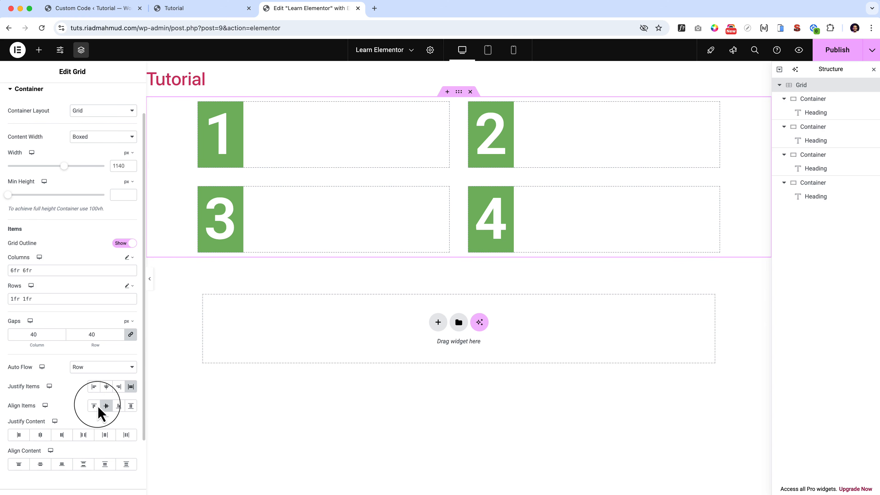
click(130, 407)
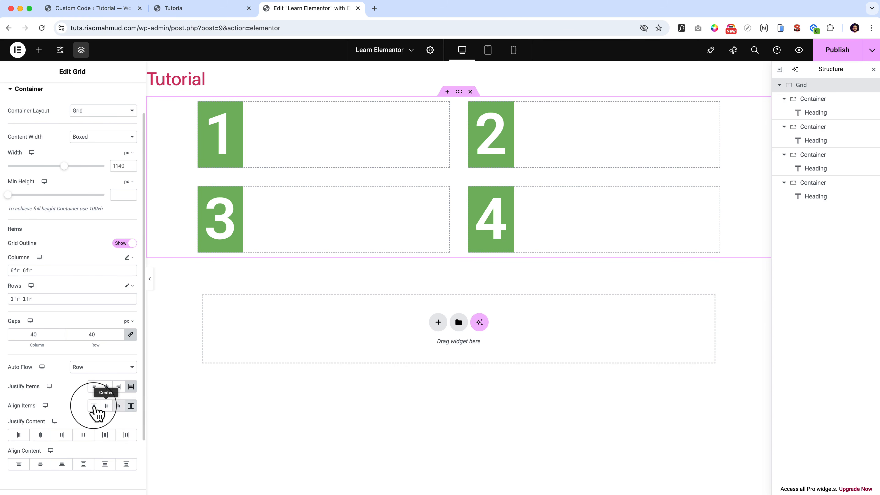
click(94, 406)
click(94, 387)
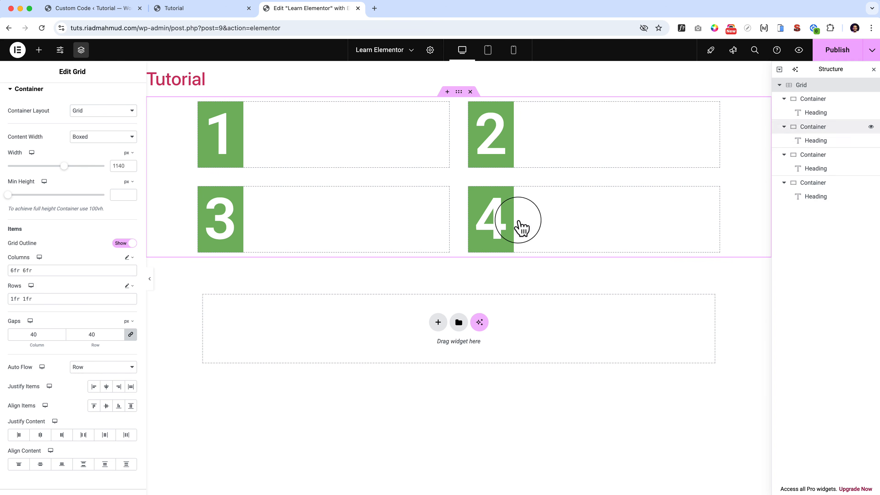
Set container 1's minimum height to about 321 px and the parent grid's Align Items to Start.
click(819, 104)
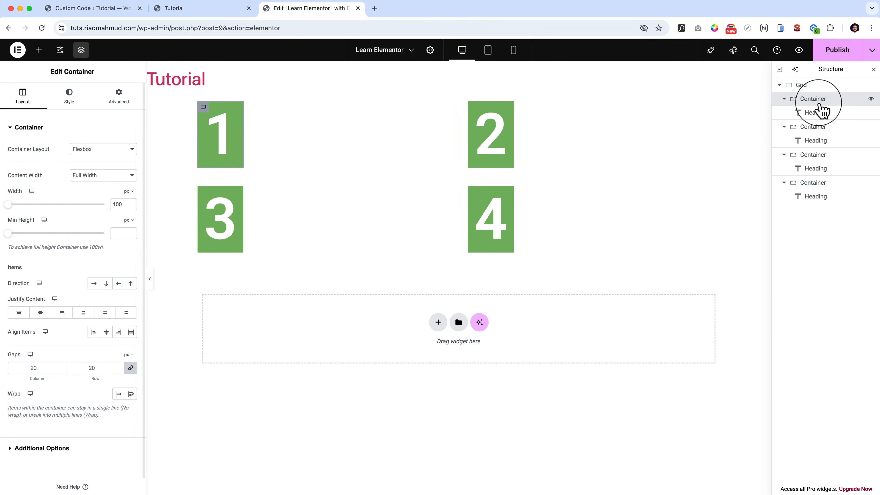
mouse_move(8, 233)
mouse_down()
mouse_move(27, 233)
mouse_move(17, 247)
mouse_up()
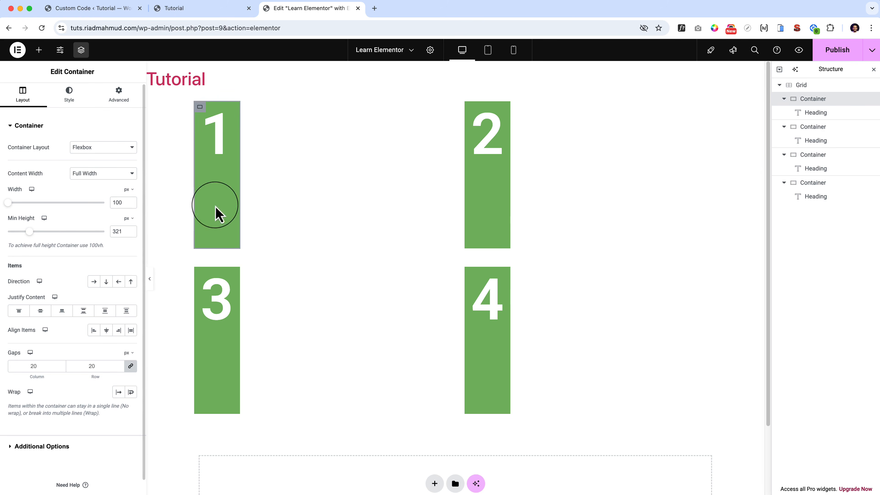
click(804, 87)
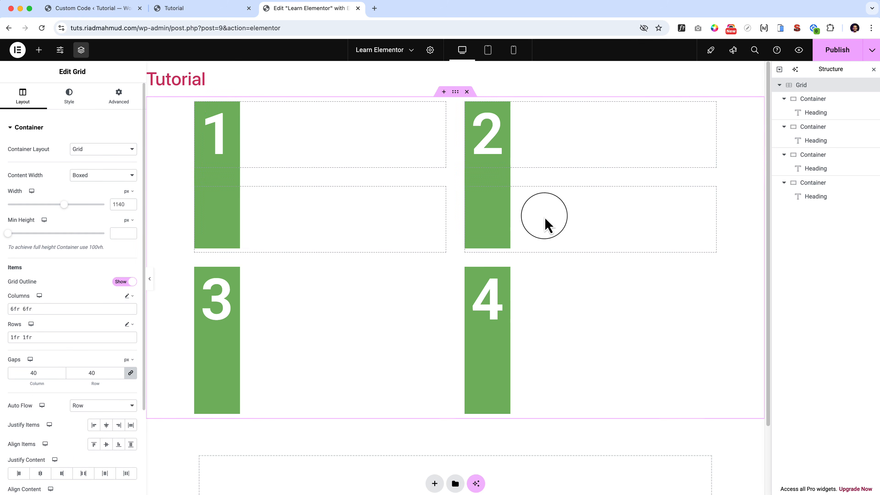
click(93, 445)
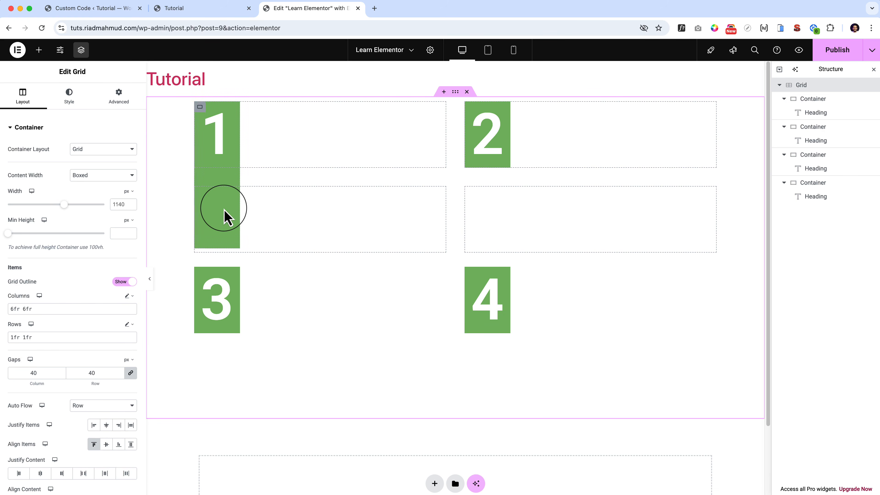
scroll(72, 311, down, 3)
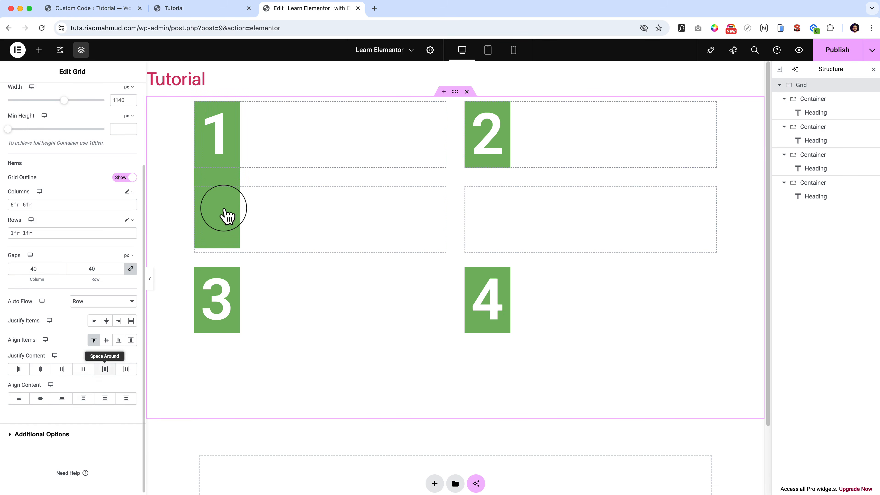
Clear container 1's minimum height and set the parent grid's minimum height to about 751 px.
click(200, 108)
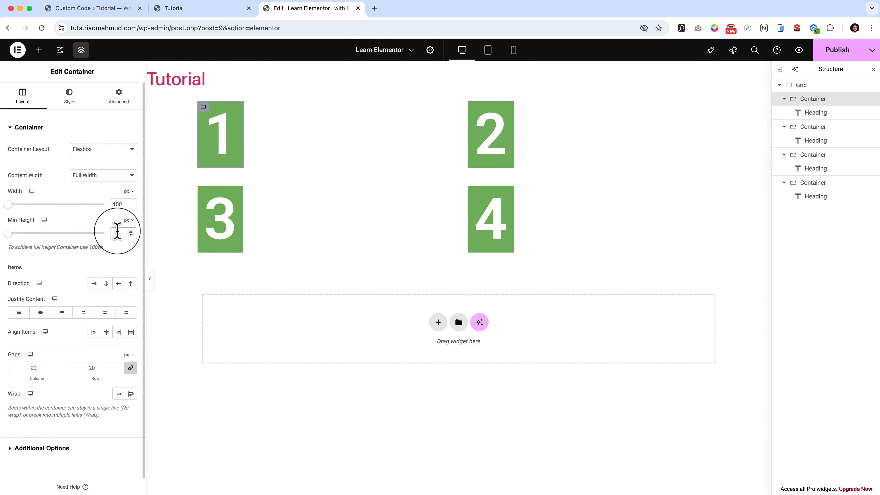
click(803, 86)
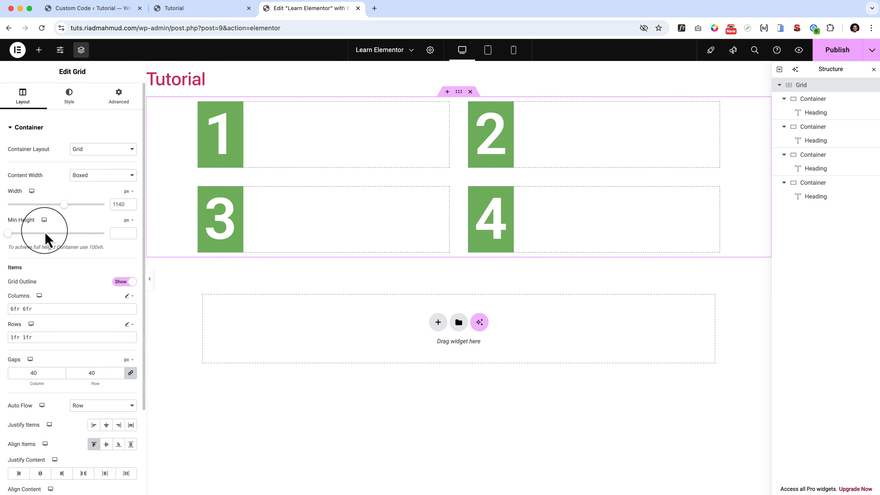
drag(48, 235, 59, 234)
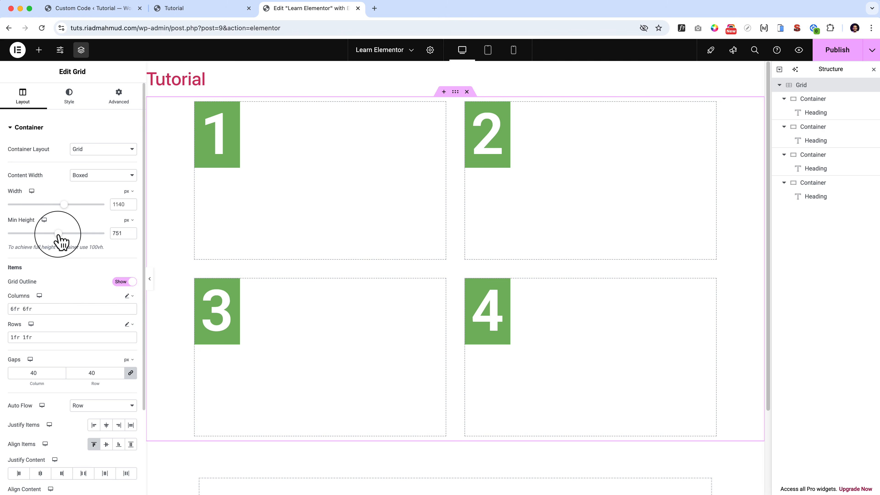
Set the grid's Align Items to End.
scroll(100, 305, down, 3)
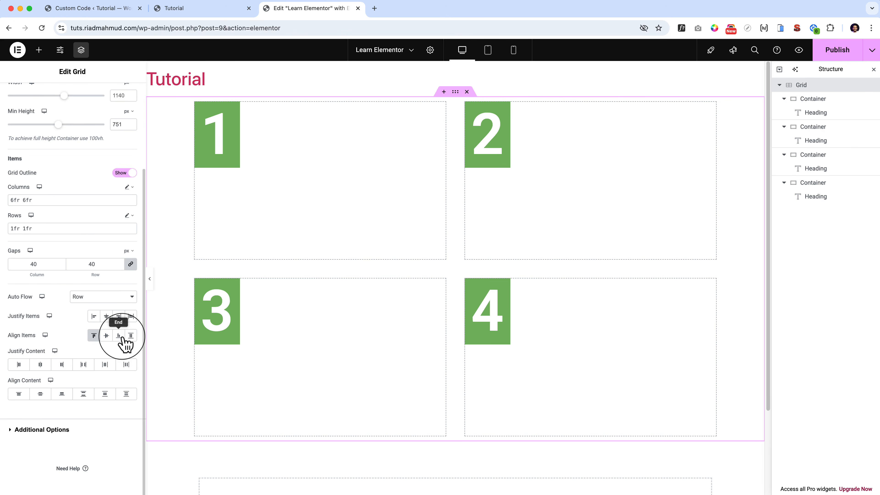
click(119, 336)
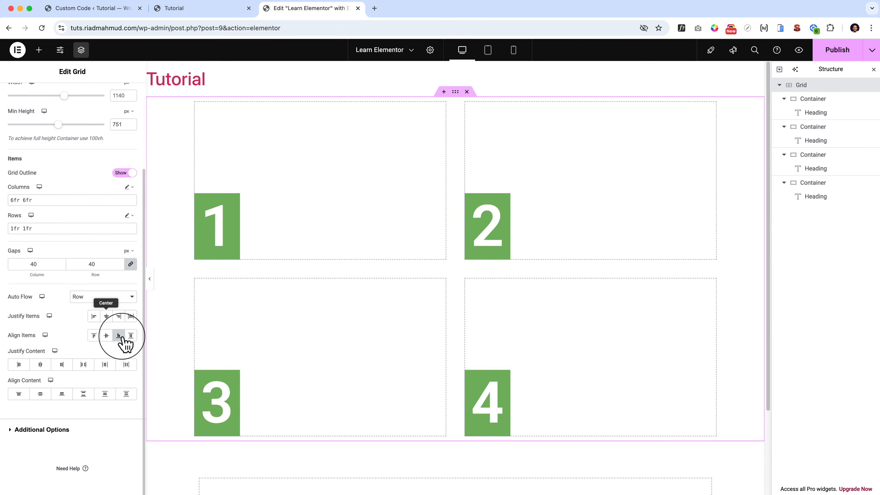
Try End and Stretch for the grid's Justify Items and Start for its Align Items, and set both to Center.
click(119, 316)
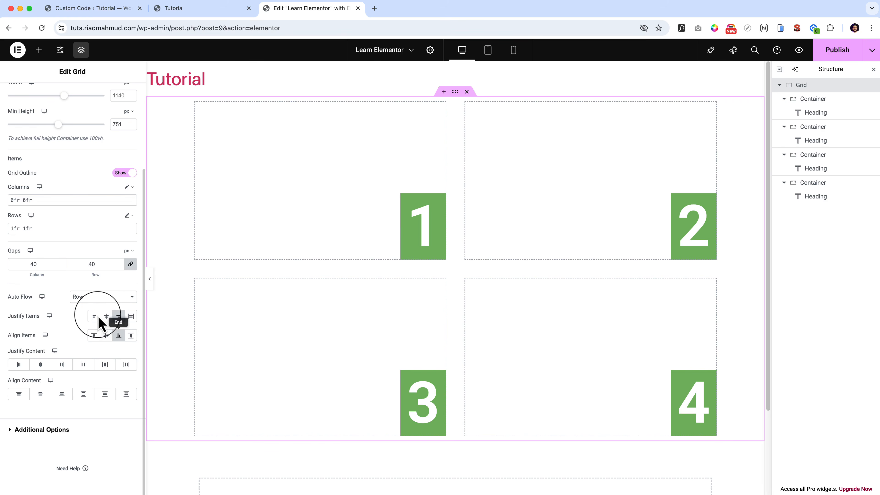
click(93, 335)
click(130, 317)
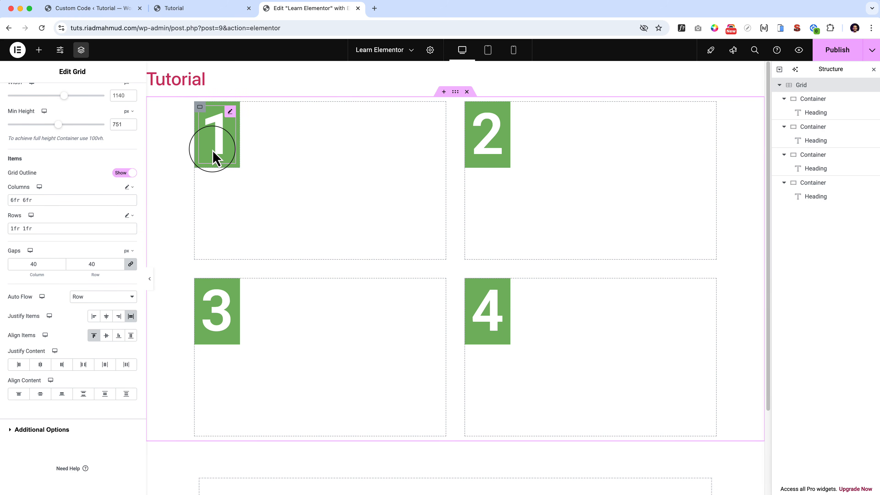
click(107, 317)
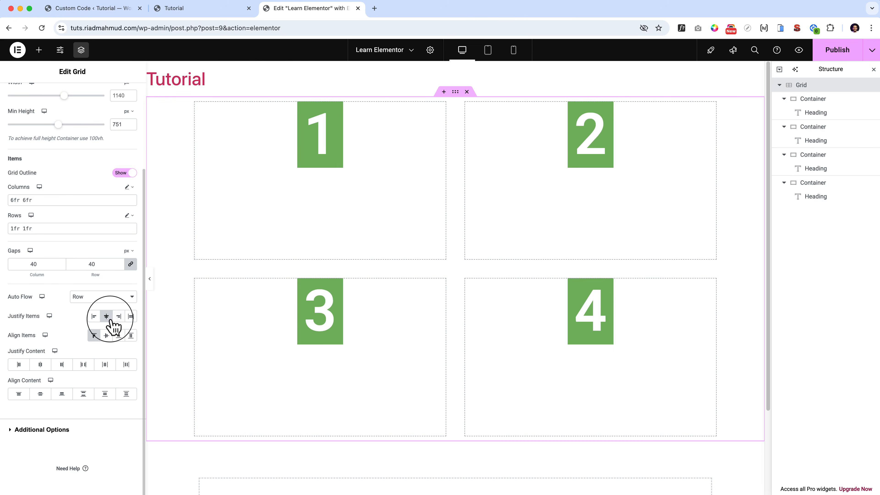
click(106, 336)
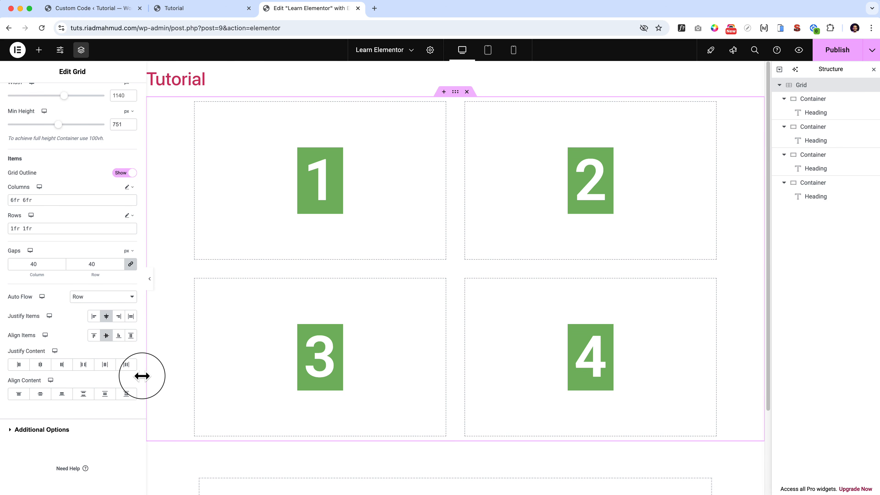
Examine the grid's Style and Advanced settings and compare them with the style settings of container 1.
scroll(71, 234, up, 3)
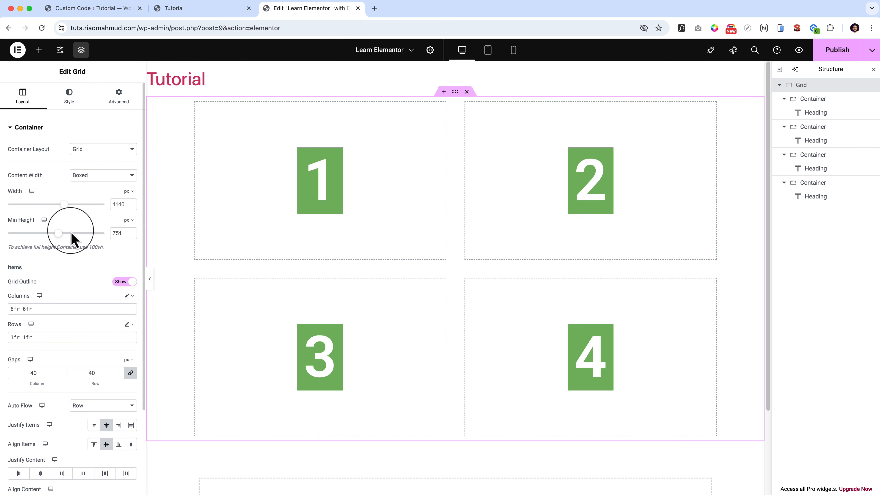
click(70, 107)
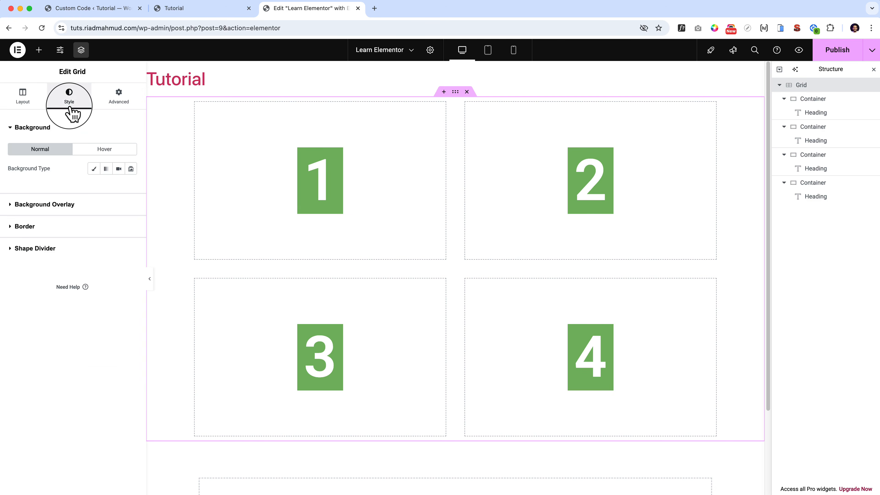
click(110, 104)
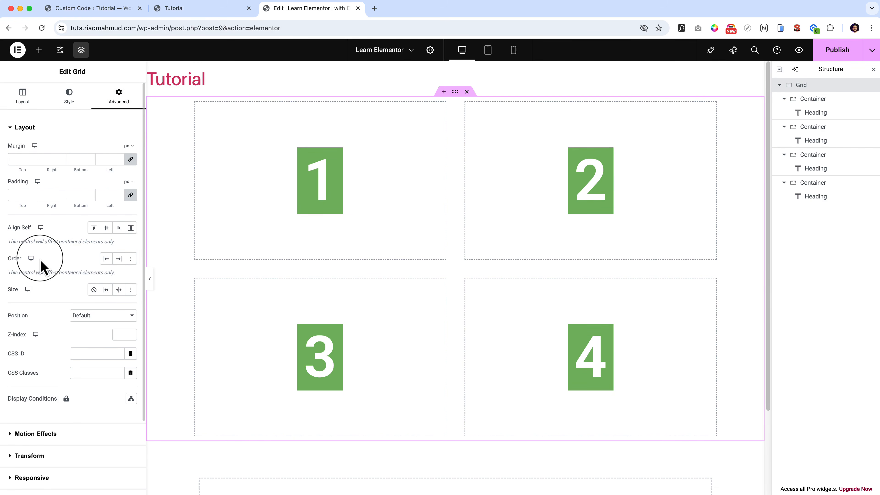
scroll(41, 267, down, 3)
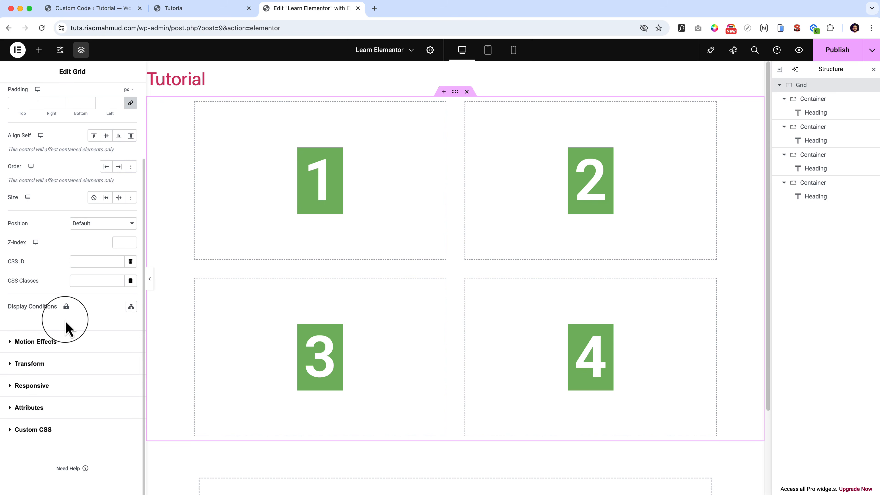
scroll(65, 324, up, 3)
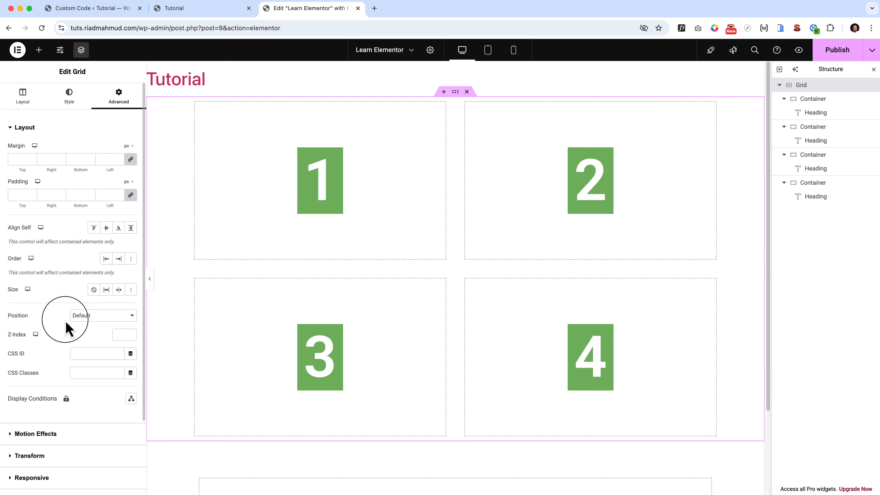
click(73, 104)
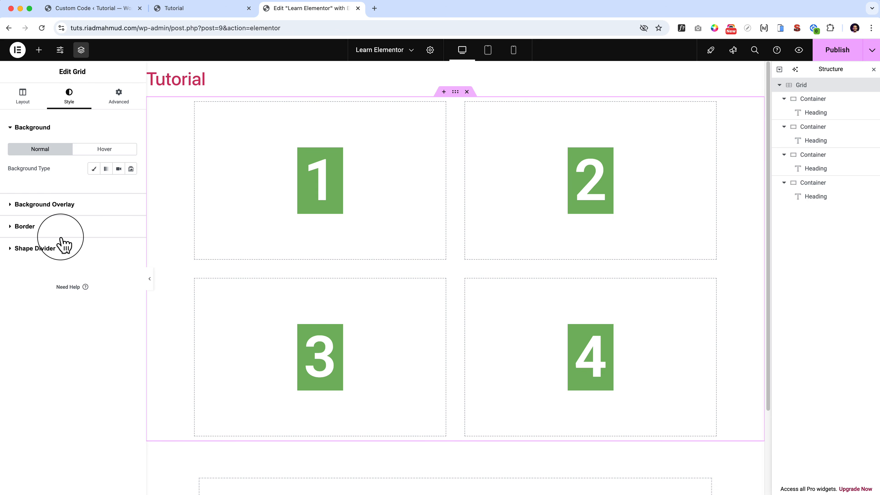
click(820, 102)
click(69, 96)
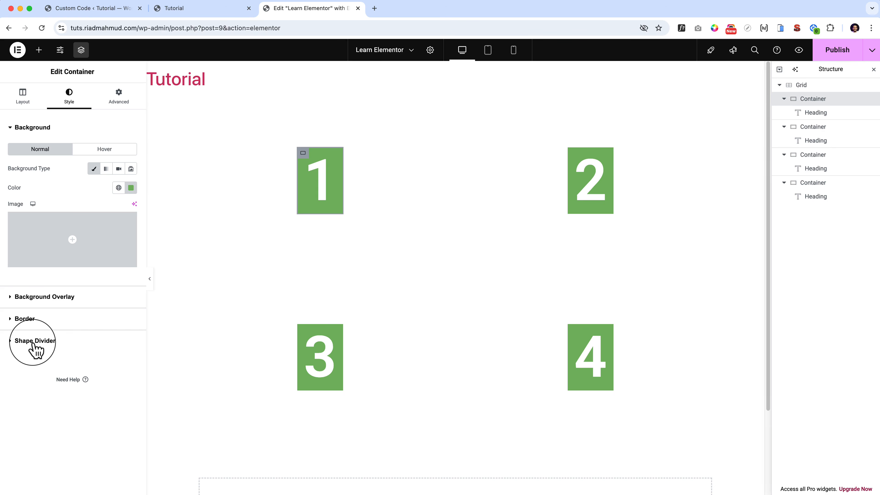
click(803, 87)
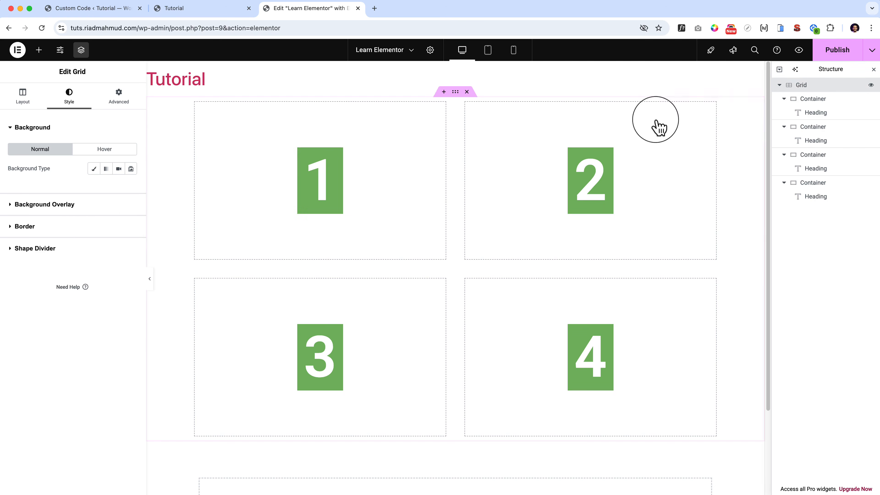
Try a Drops shape divider along the grid's top edge in red #D82F2F.
click(36, 249)
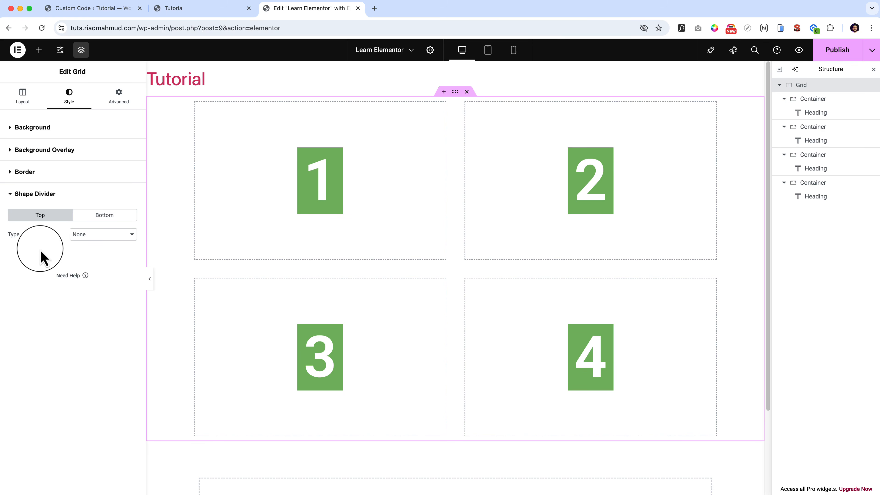
click(99, 234)
click(95, 255)
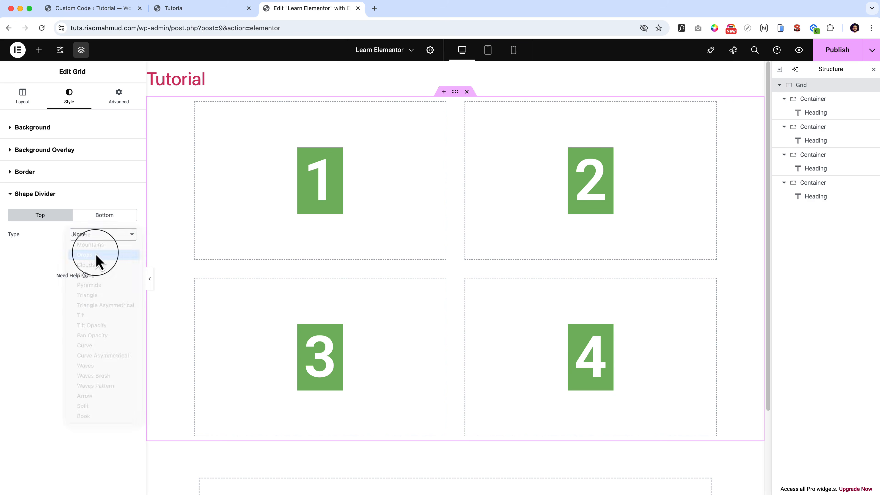
click(131, 254)
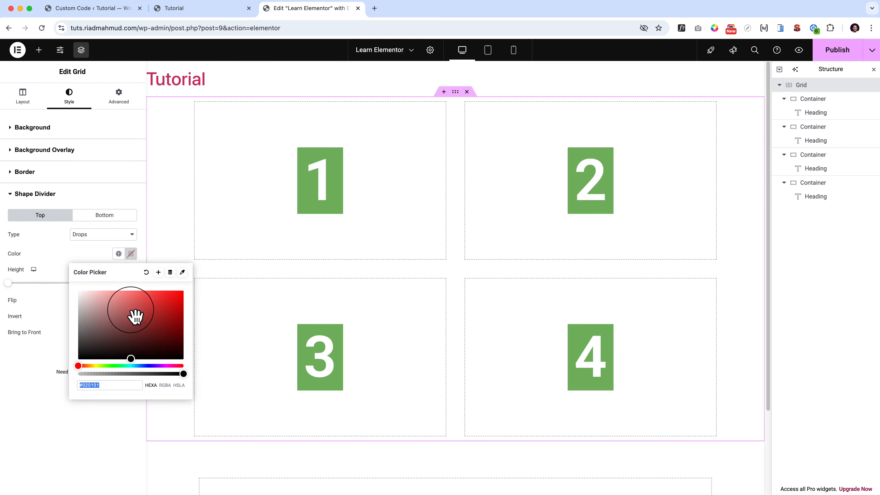
drag(132, 309, 161, 302)
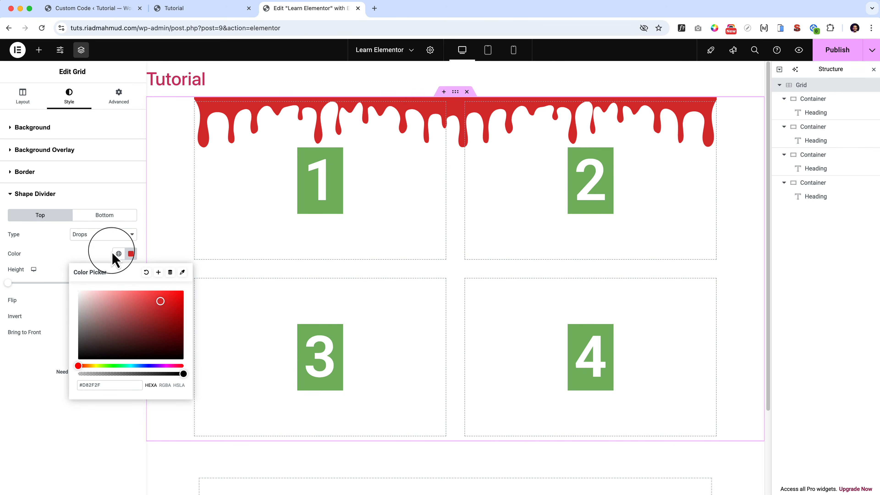
Try the Clouds, Zigzag and Triangle types for the grid's top shape divider, and reset the type to None.
click(99, 235)
click(98, 246)
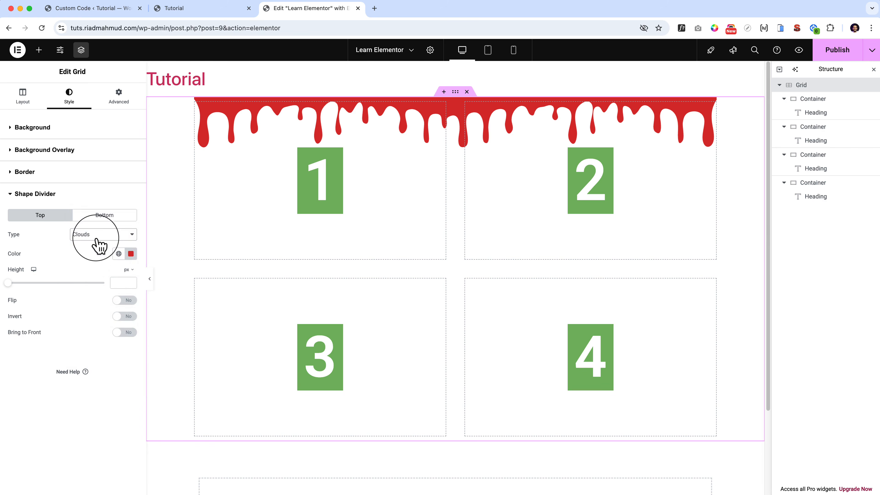
click(97, 238)
click(99, 246)
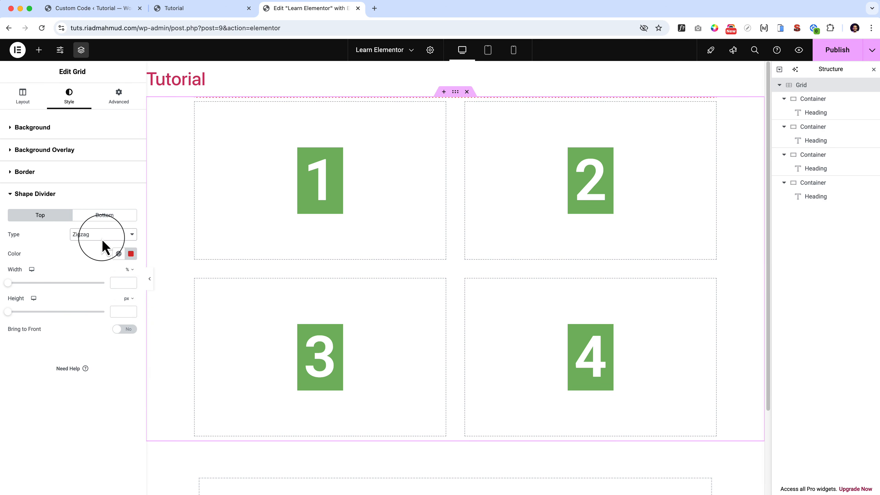
click(104, 237)
click(100, 256)
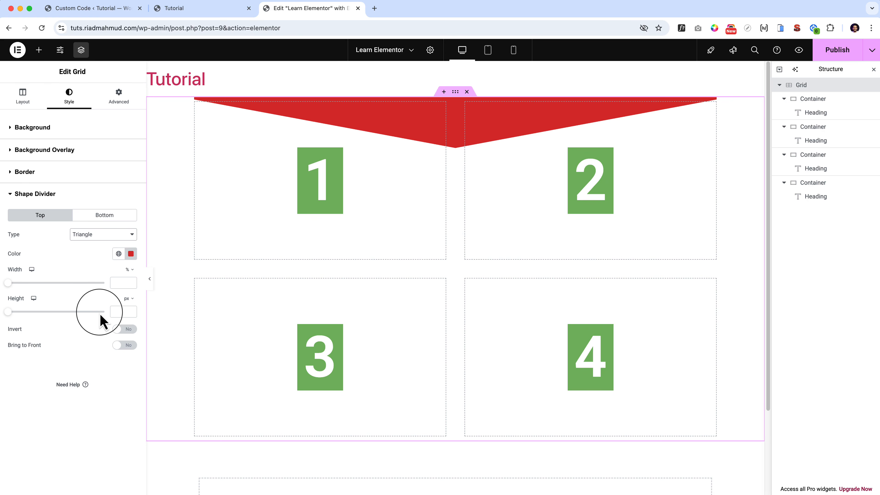
click(109, 236)
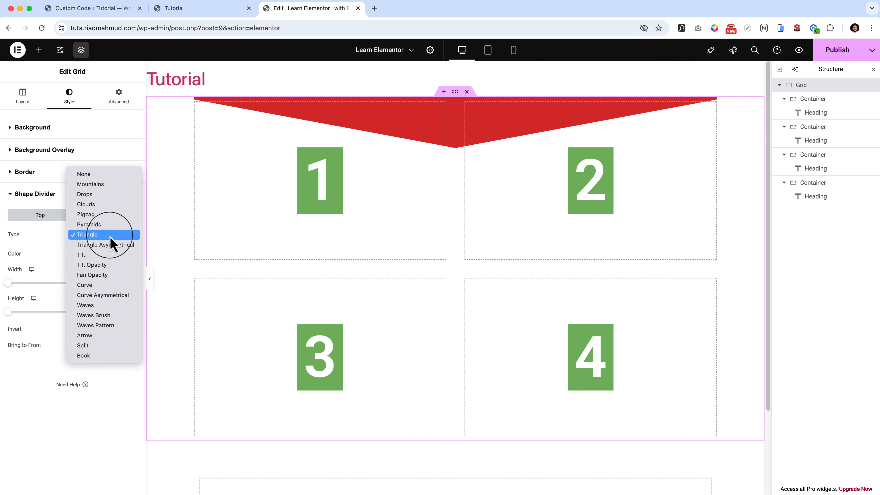
click(112, 175)
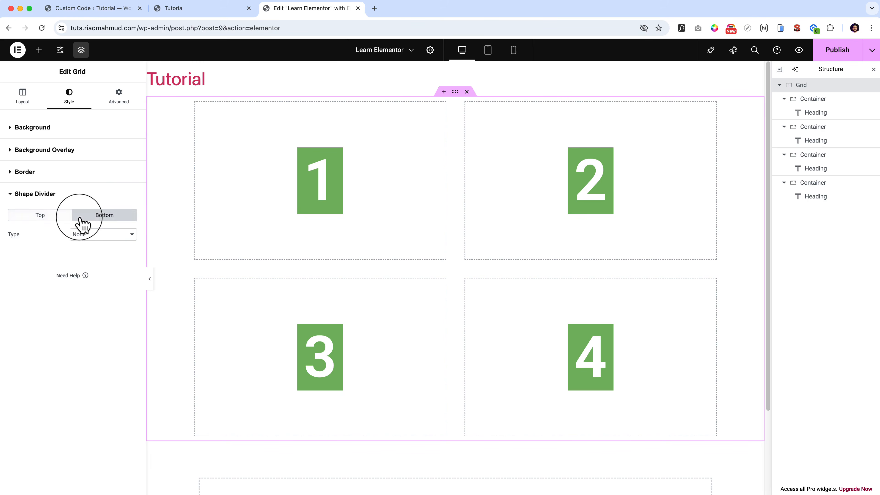
Delete the whole grid and add a Flexbox container with the single-row structure.
click(23, 100)
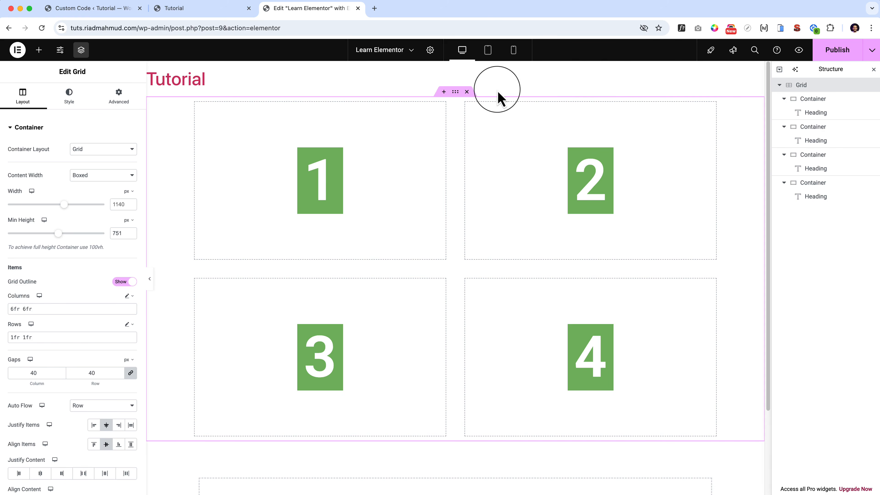
click(466, 91)
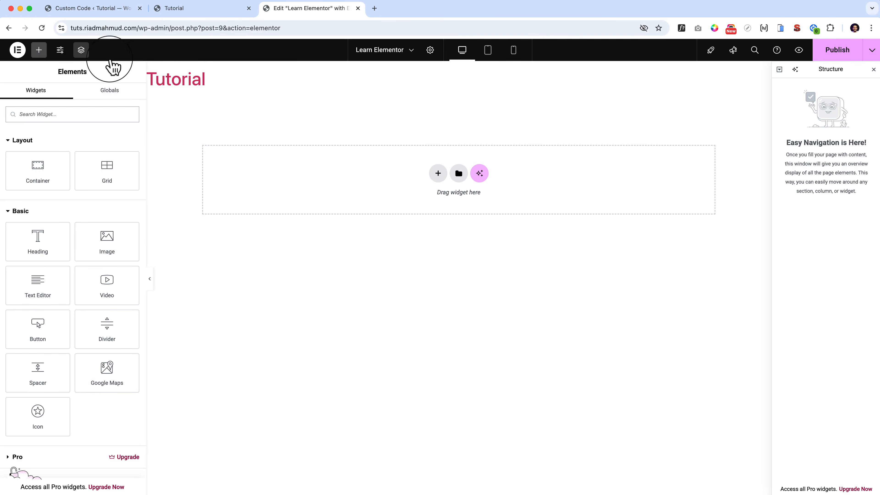
click(38, 50)
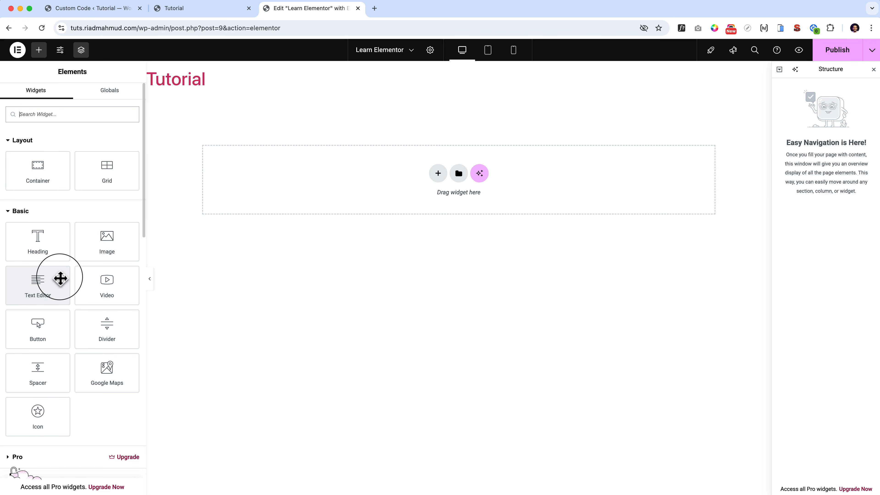
click(438, 172)
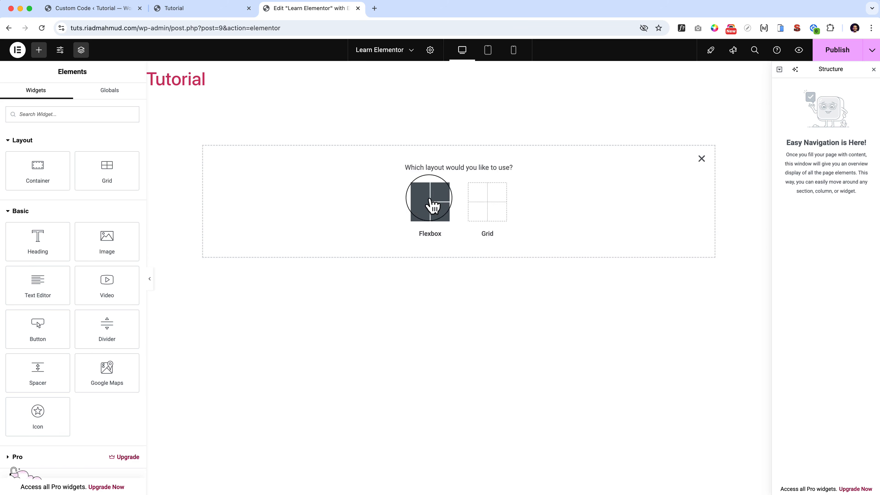
click(430, 200)
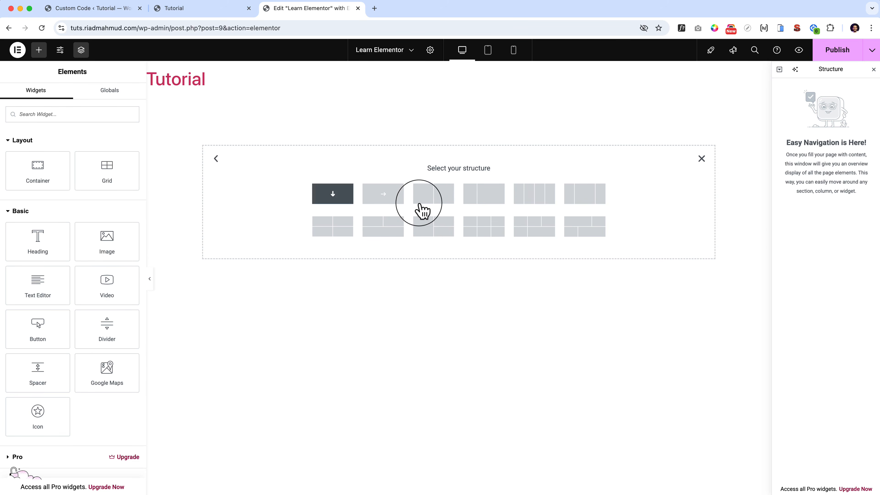
click(381, 196)
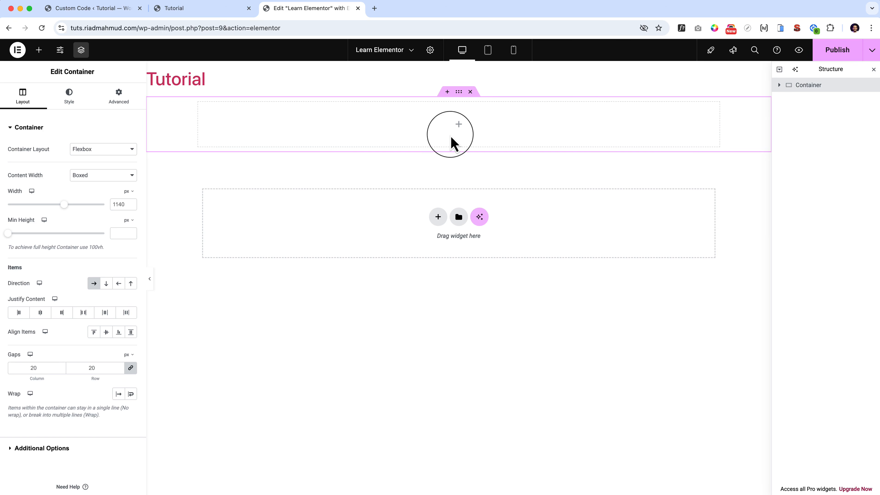
Nest a container inside the new Flexbox container and place an Image widget in it.
click(462, 132)
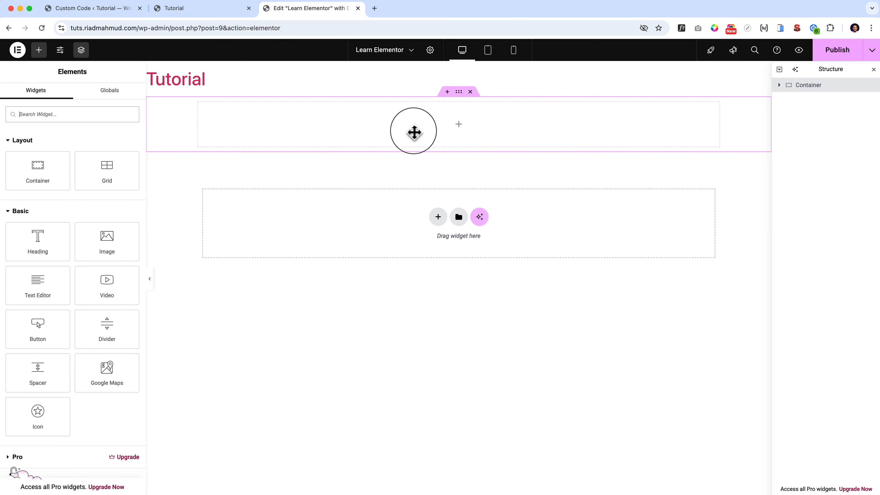
drag(39, 175, 418, 126)
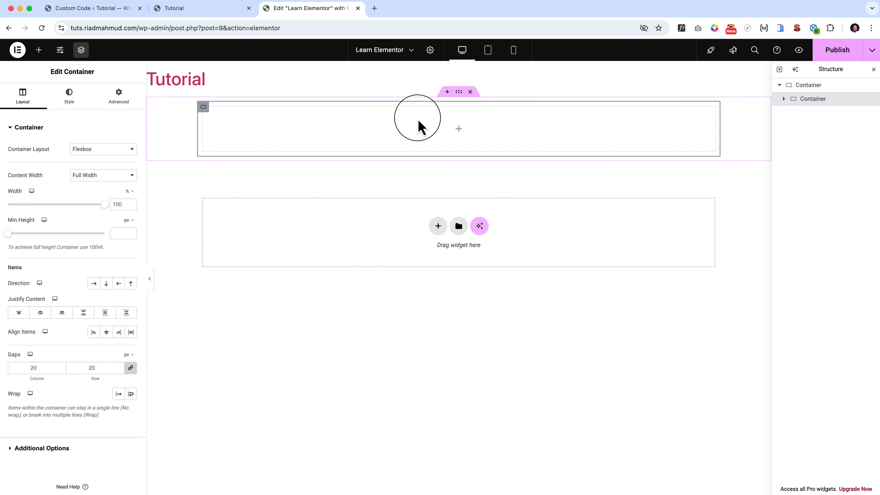
click(39, 49)
drag(123, 247, 471, 137)
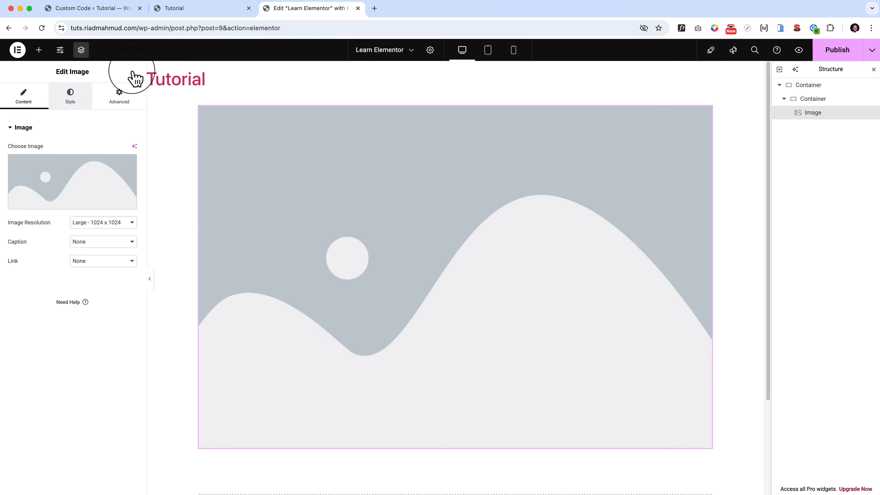
Add a Heading widget below the image and a Text Editor widget below that heading in the inner container.
click(39, 50)
drag(42, 246, 314, 406)
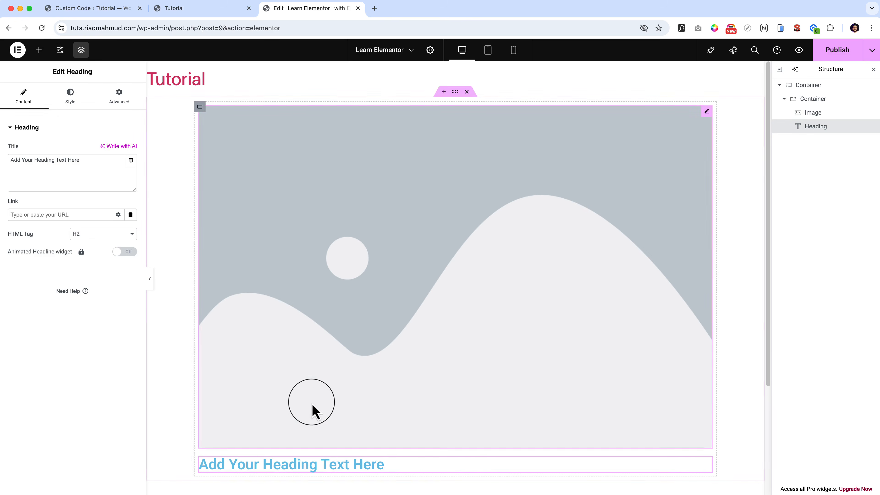
click(39, 49)
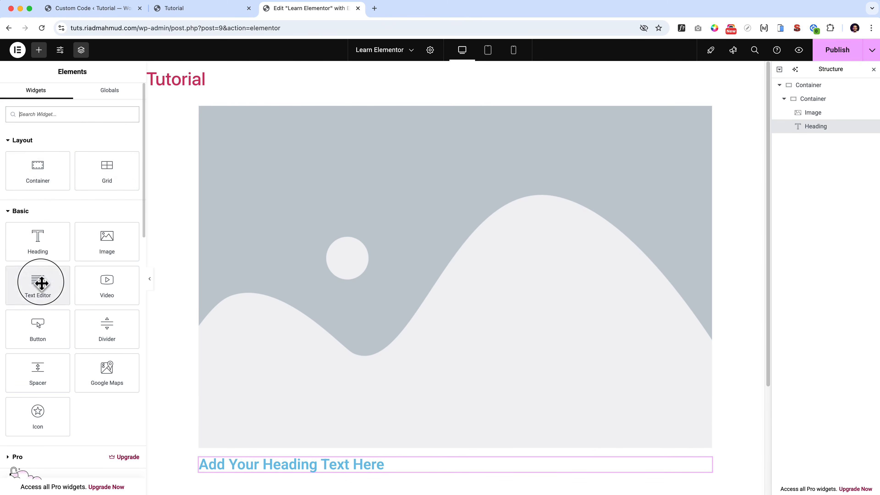
drag(39, 281, 315, 466)
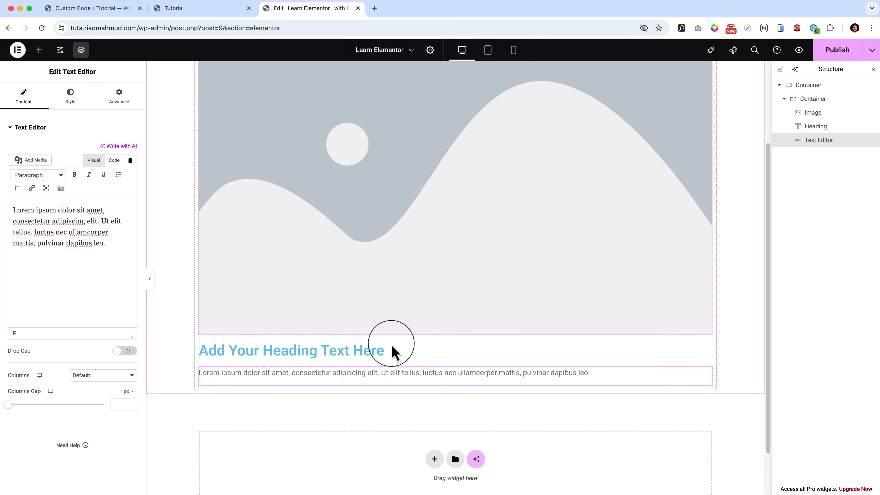
Open the media library to choose a picture for the first Image widget in the inner container.
scroll(395, 250, up, 3)
click(367, 207)
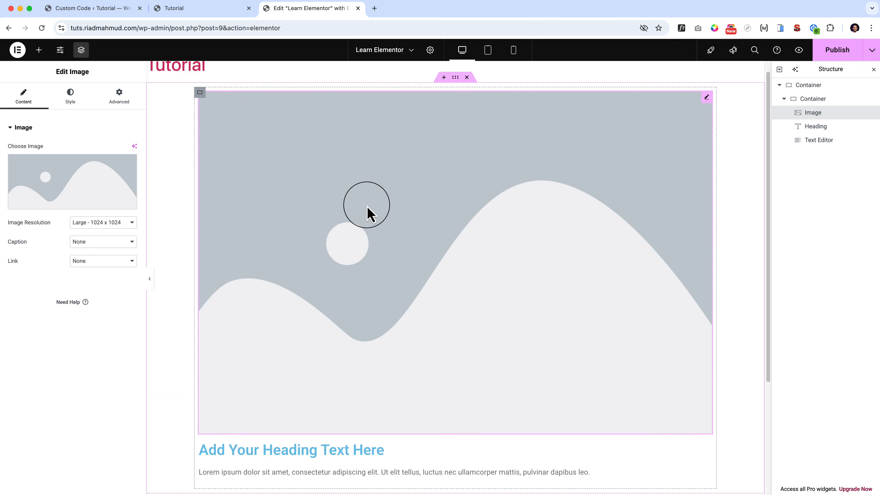
click(84, 189)
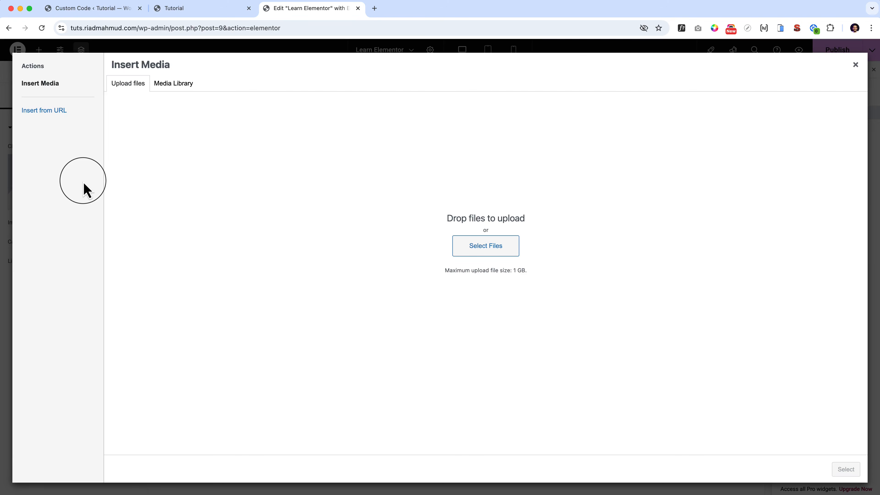
click(185, 87)
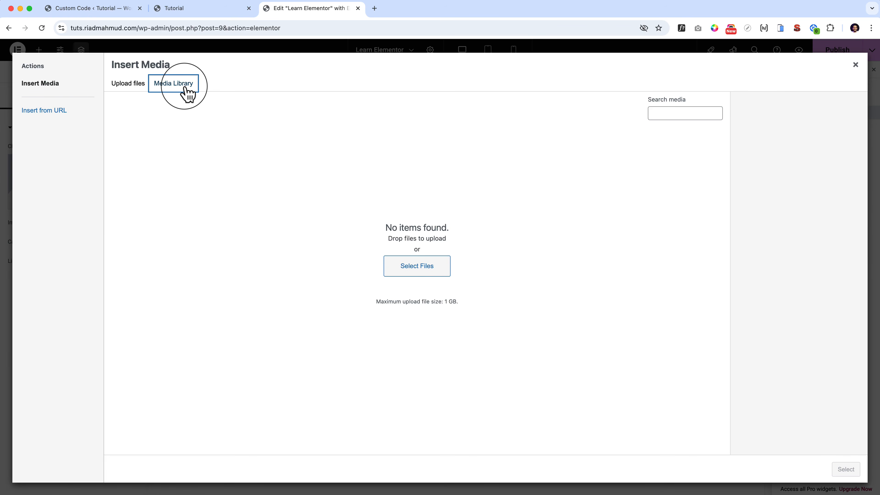
Go to pexels.com in a new browser tab and open the banana almond toast photo from the free stock photos.
click(374, 8)
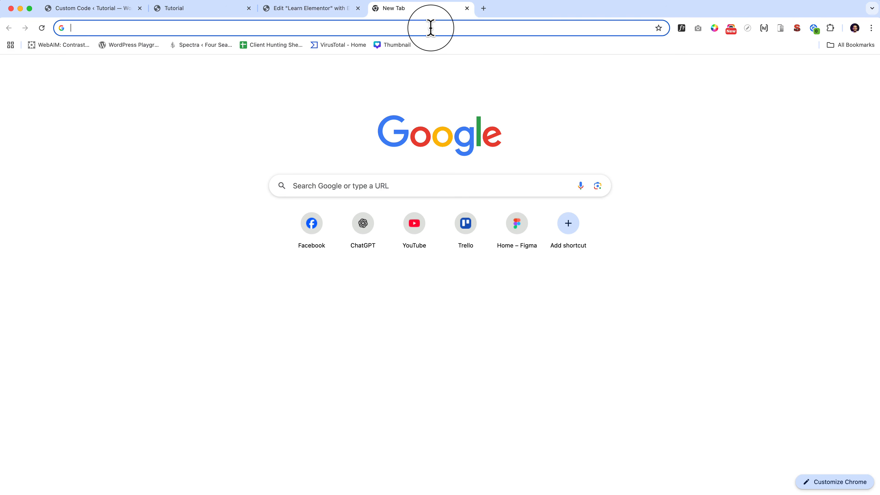
text(pexels.com)
key(Return)
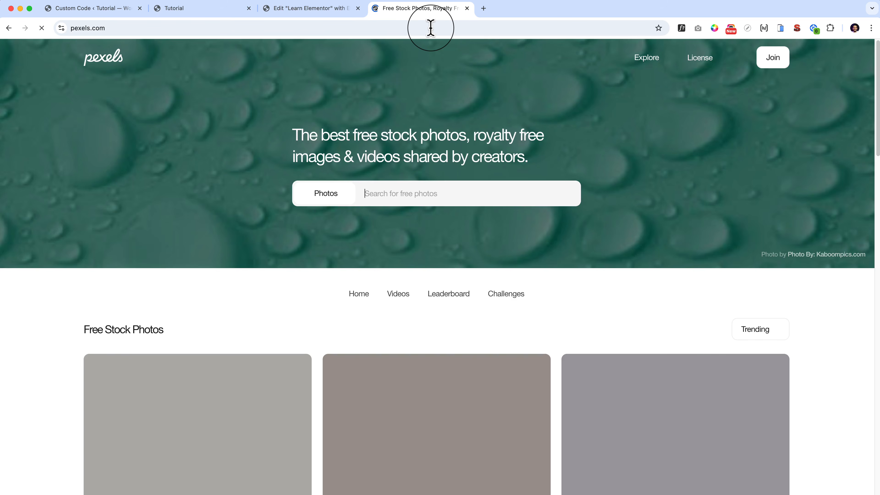
scroll(497, 401, down, 20)
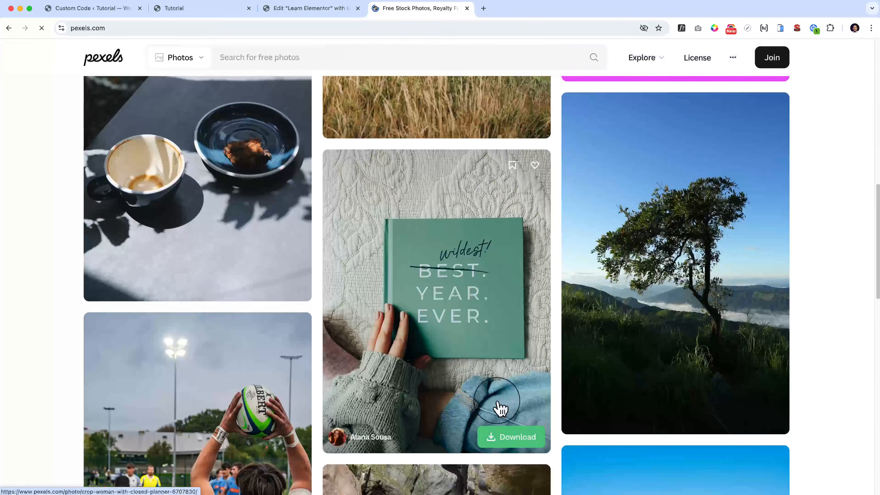
scroll(497, 409, down, 20)
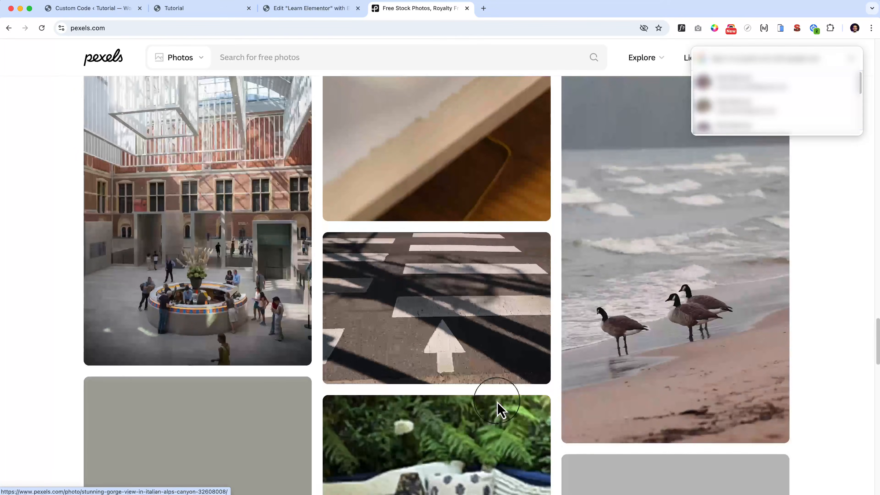
scroll(497, 409, down, 15)
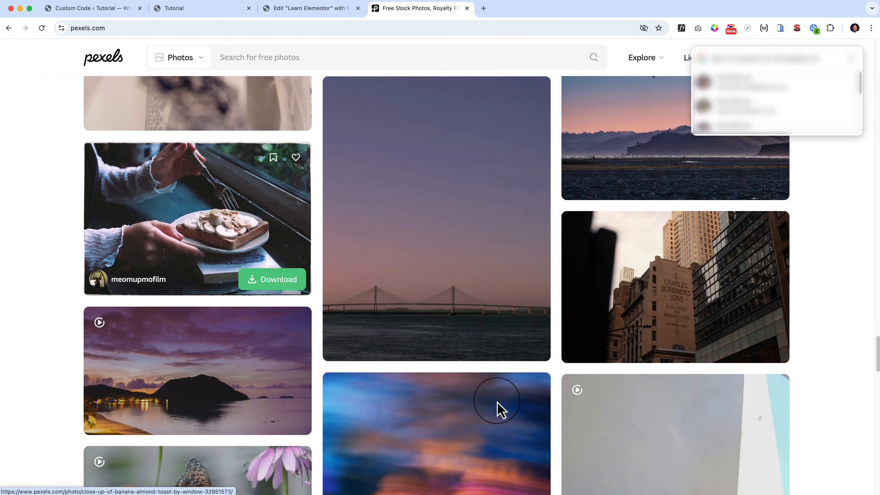
click(249, 236)
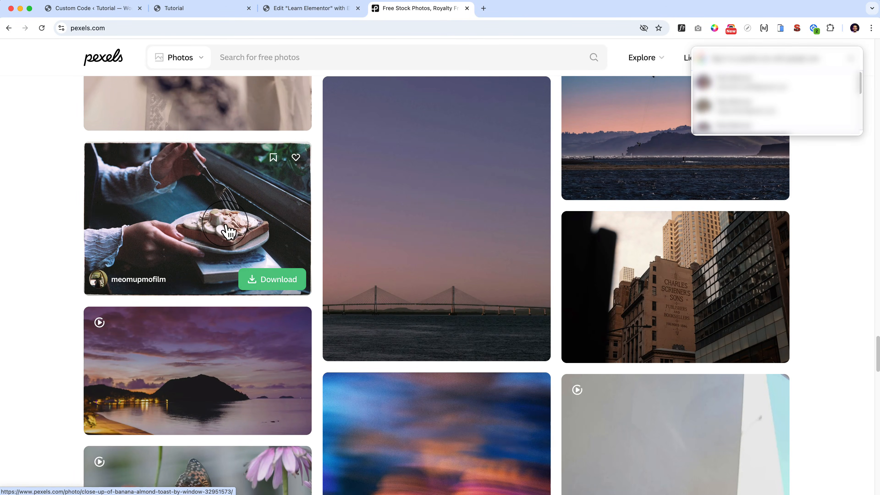
Download the banana almond toast photo in the Large 1920x1297 size.
click(786, 78)
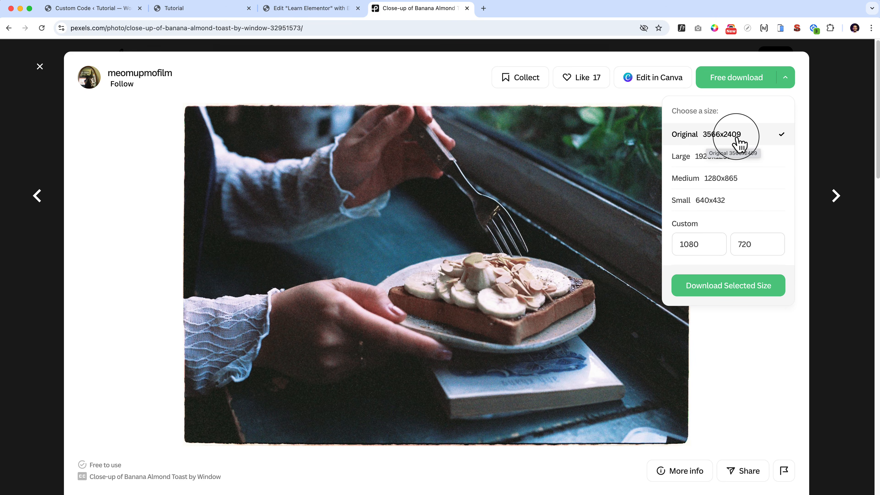
click(689, 161)
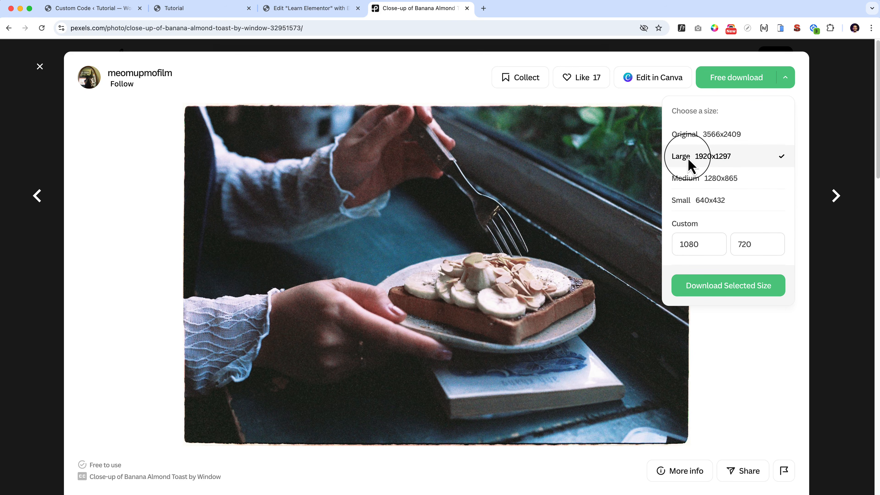
click(727, 291)
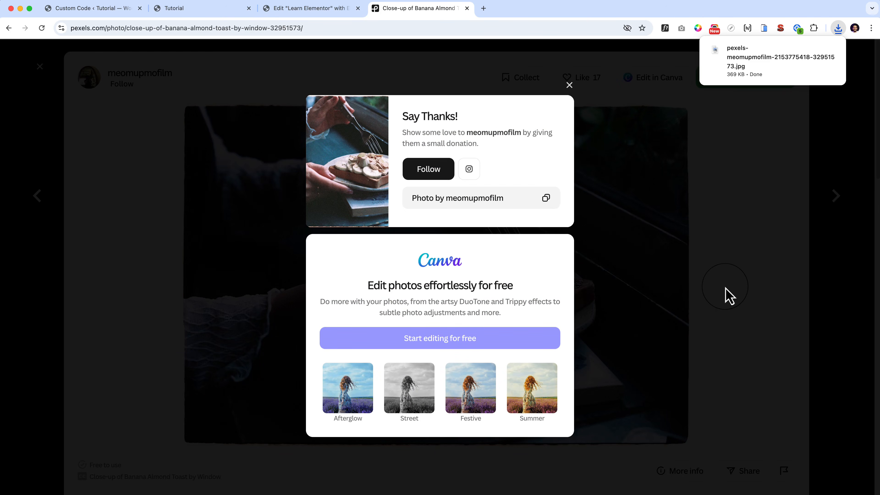
Return to the Elementor editor, upload the downloaded toast photo to the media library and insert it into the Image widget.
click(315, 8)
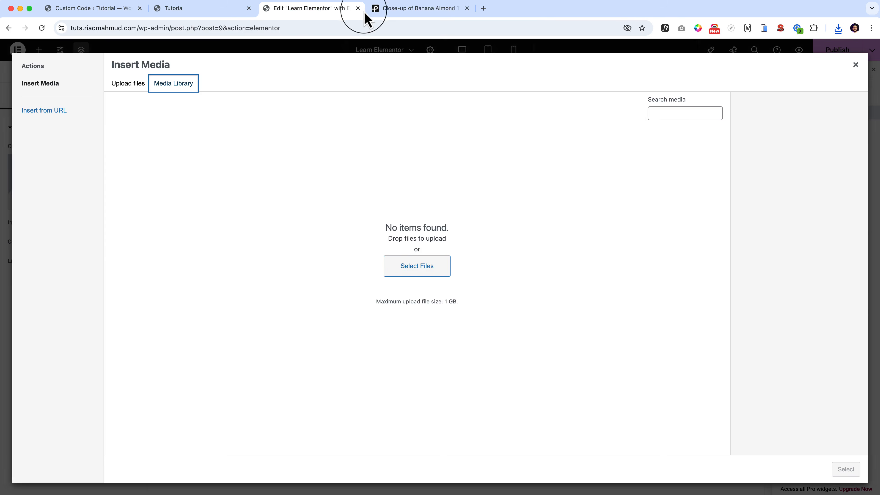
click(839, 28)
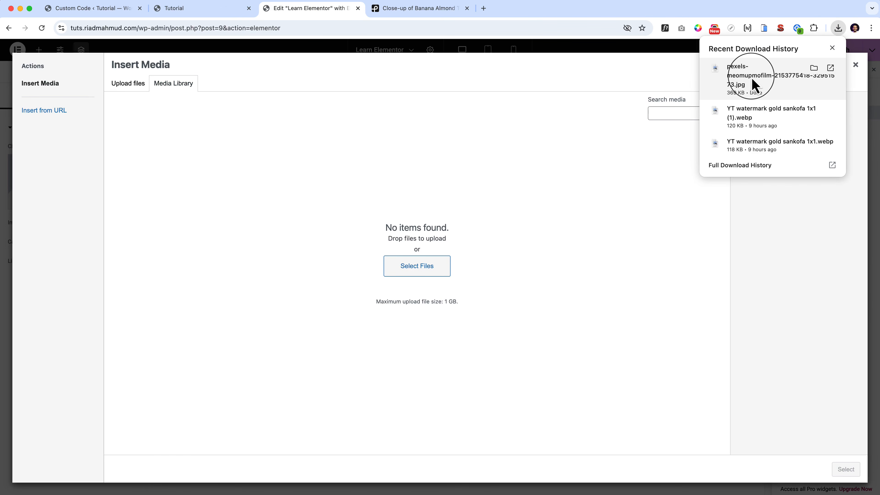
drag(751, 77, 374, 213)
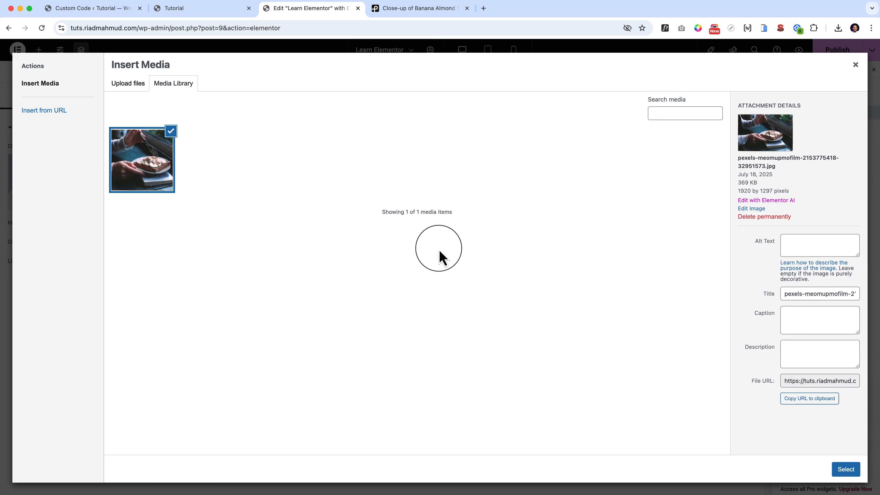
click(846, 469)
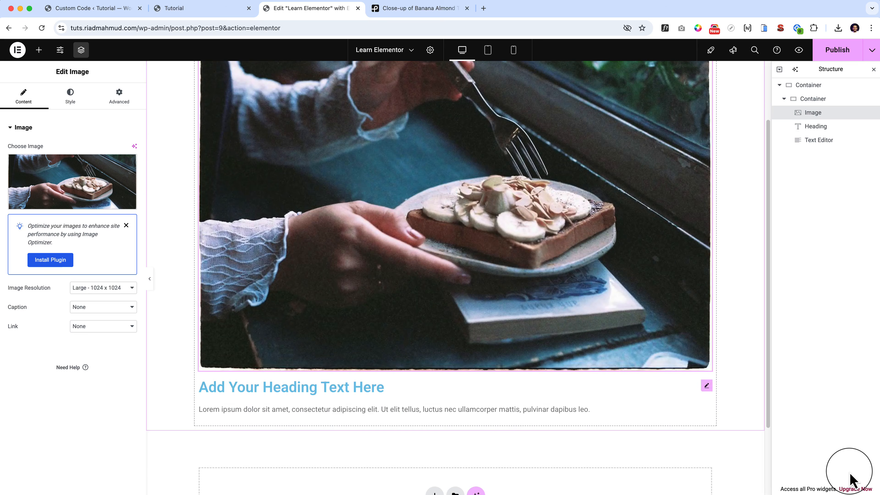
Duplicate the inner container holding the image, heading and text twice to make three cards in a row.
click(812, 100)
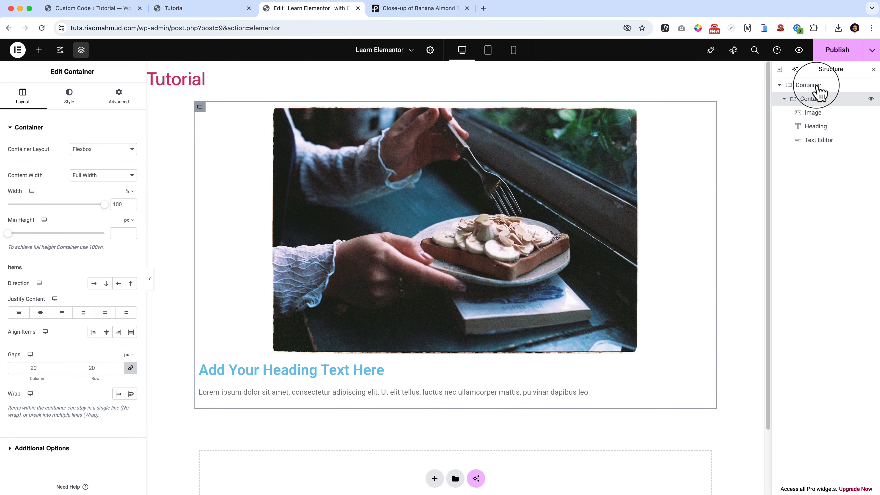
click(785, 99)
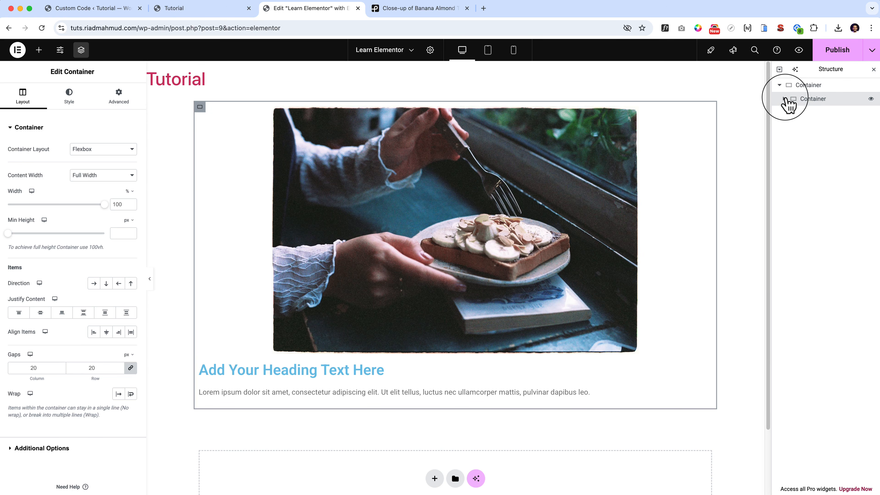
right_click(807, 99)
click(803, 100)
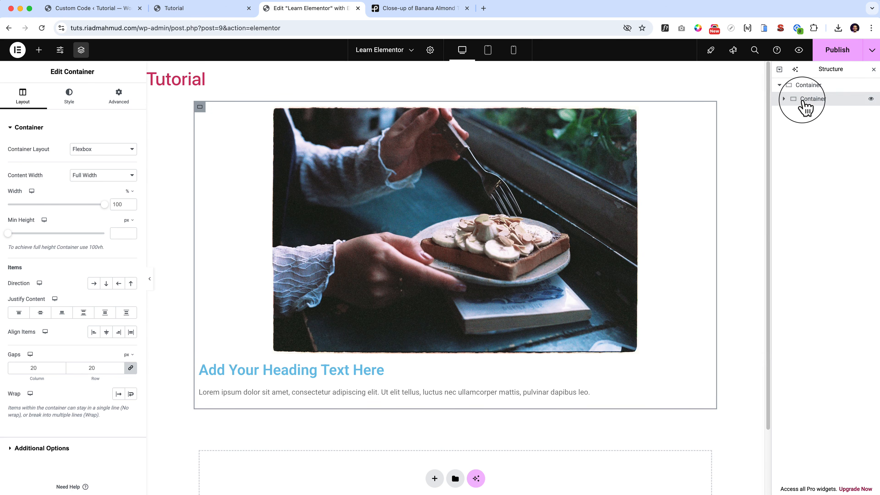
right_click(803, 103)
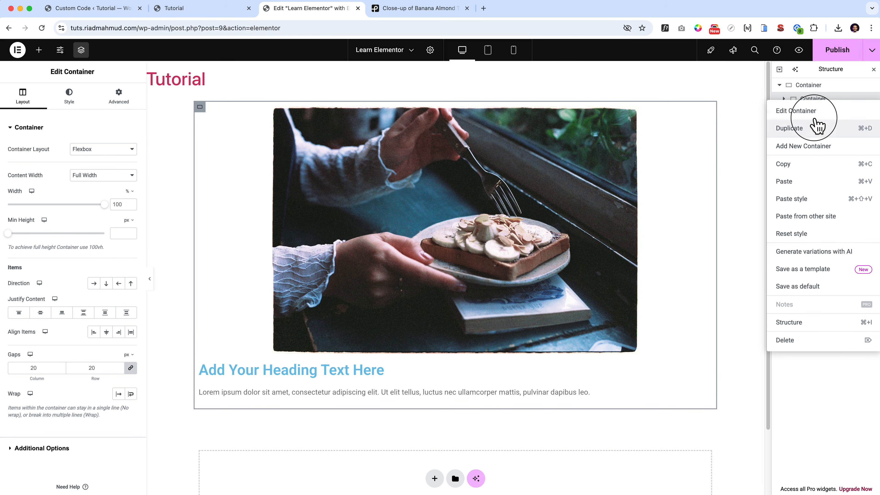
click(817, 99)
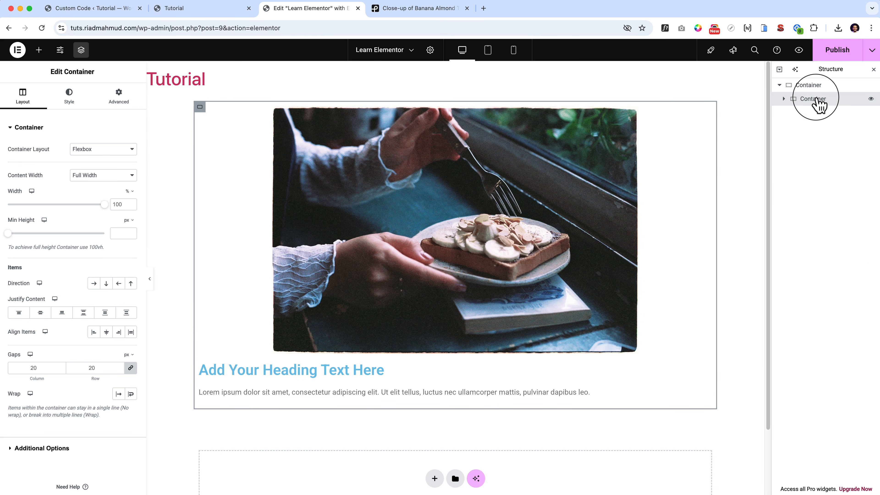
key(super+d)
key(super+d)
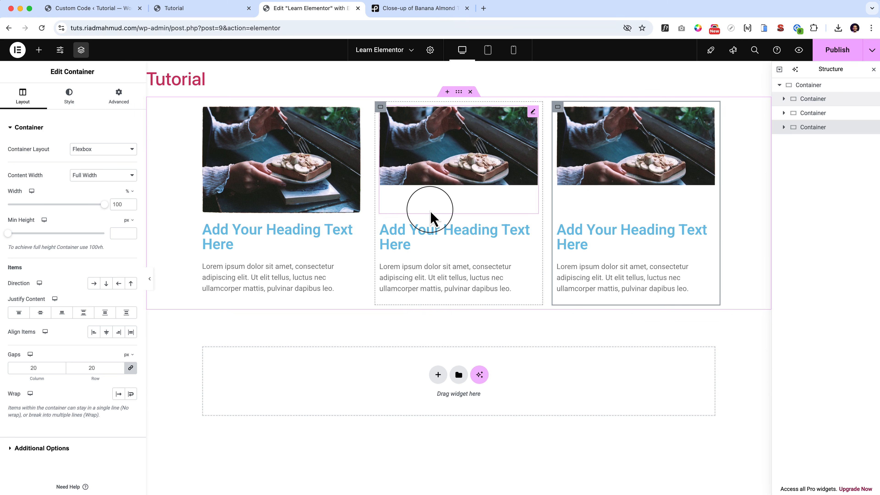
Set the text color of the first card's heading to black, #000000.
click(267, 225)
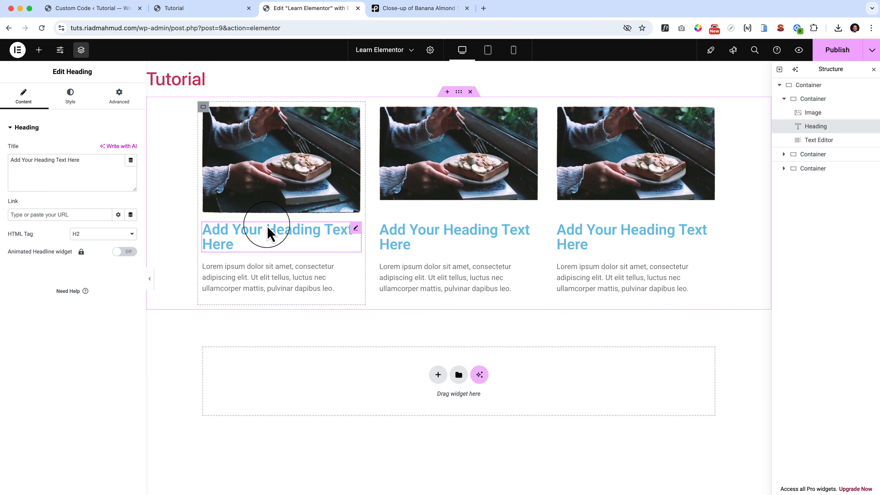
click(69, 98)
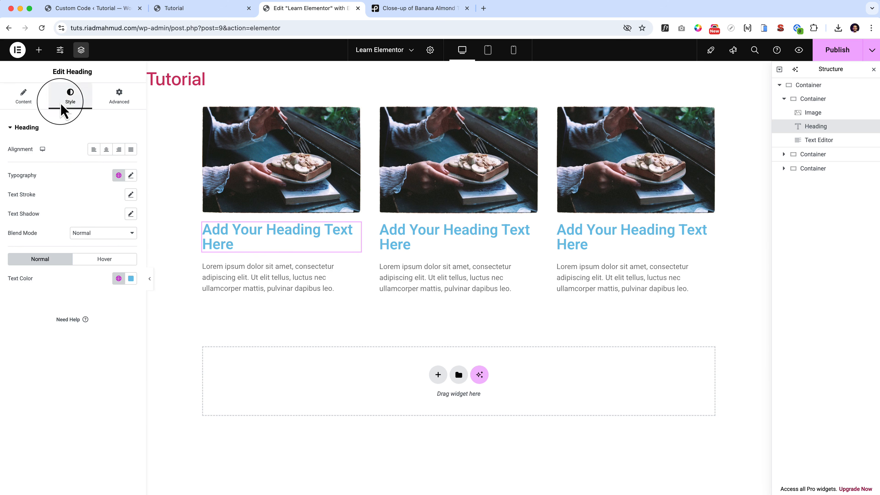
click(131, 279)
drag(116, 336, 55, 433)
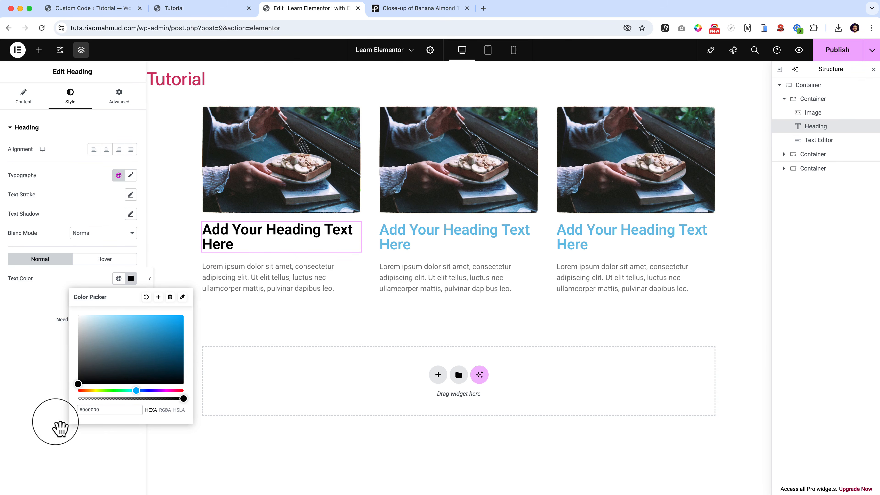
Change the three card headings to "Website Services", "UI UX Services" and "Gutenberg Development", in order from the first card to the last.
double_click(210, 239)
triple_click(211, 238)
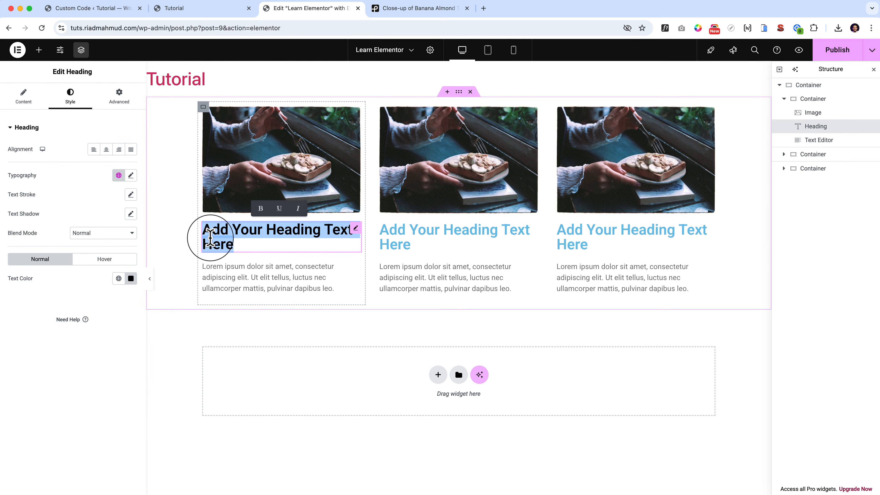
text(Website Services)
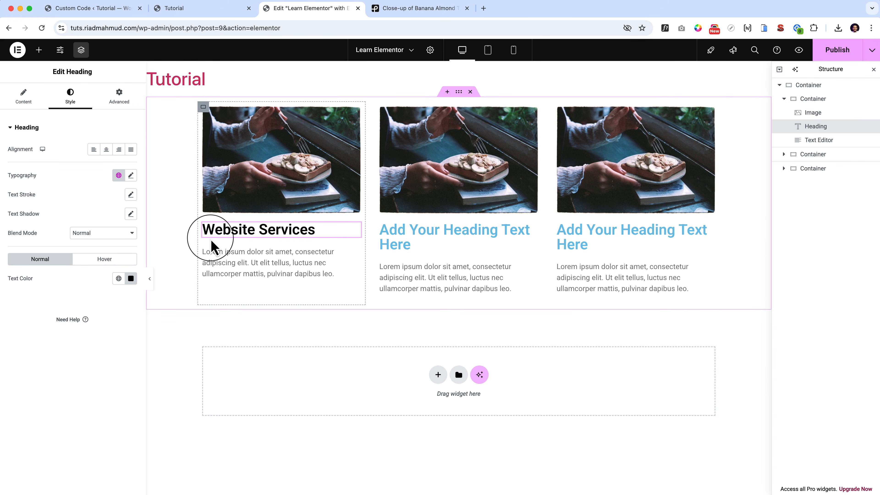
triple_click(400, 231)
text(UI UX Services)
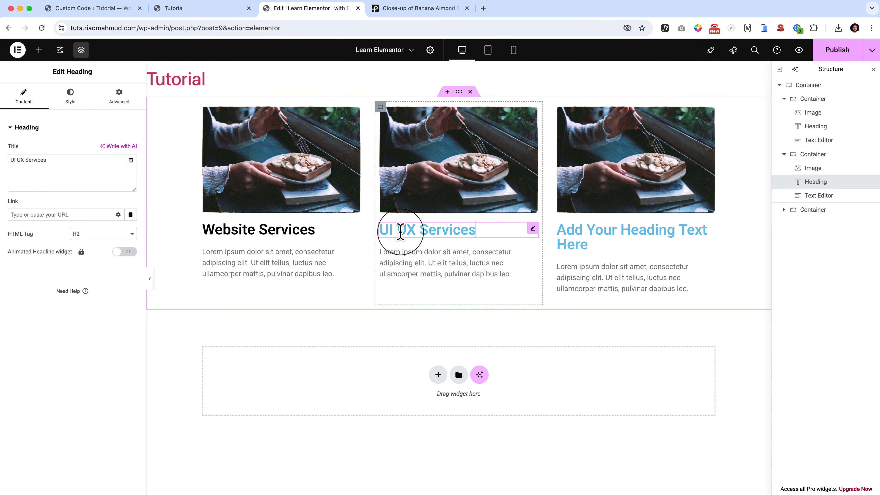
triple_click(613, 228)
text(Guten)
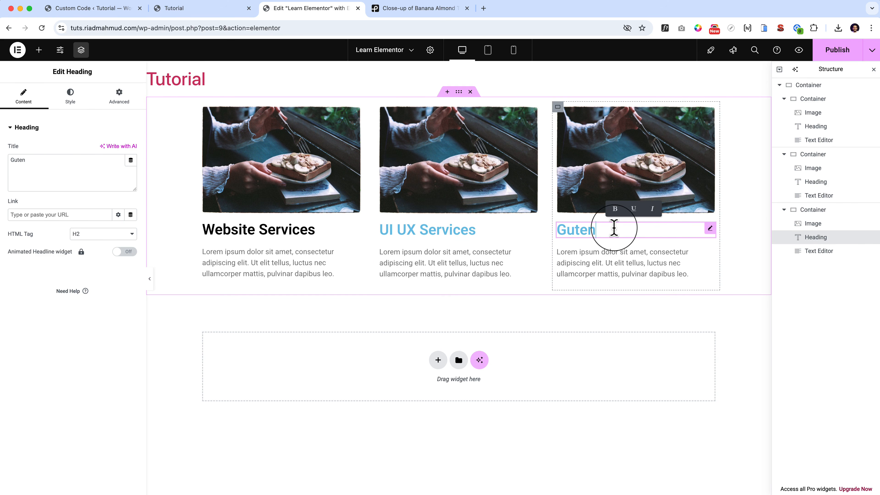
text(berg Developm)
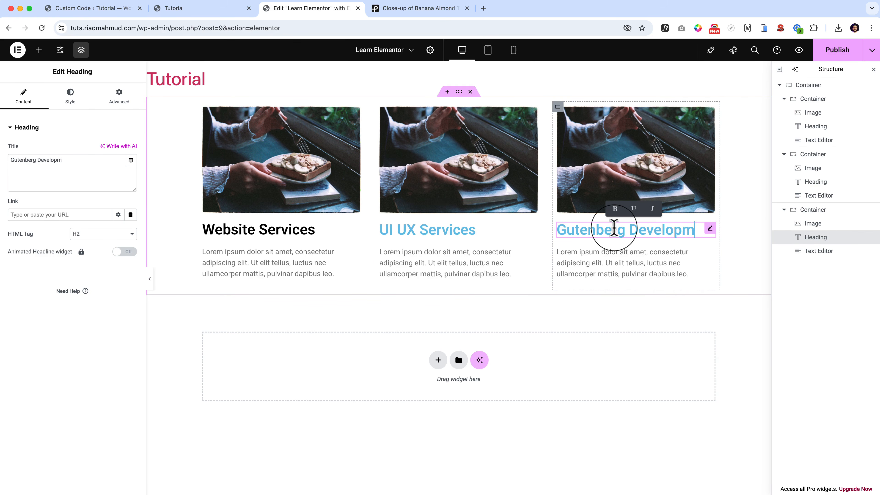
text(ent)
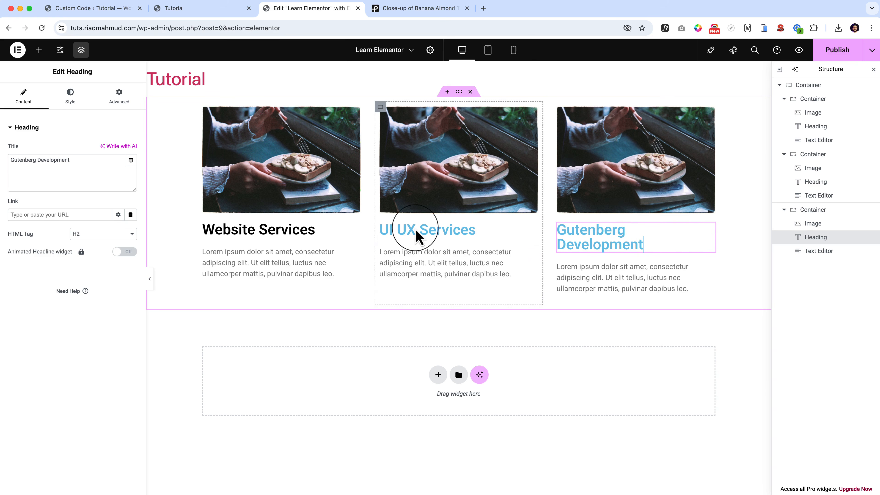
Set the Website Services heading's font size to 24 px and adjust its font weight in the typography settings.
click(294, 230)
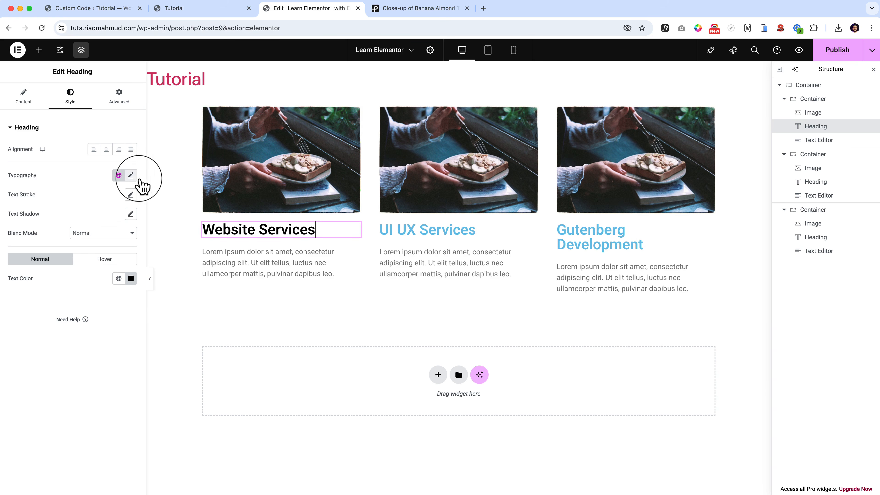
click(131, 176)
click(117, 244)
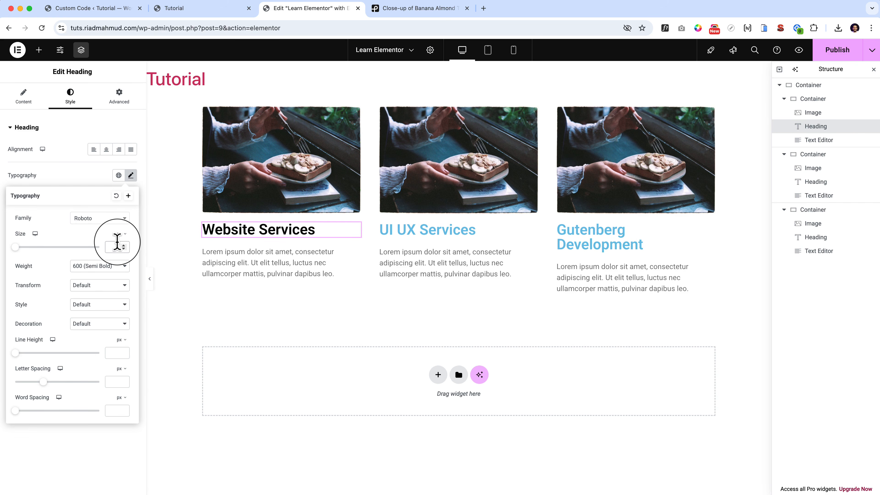
text(24)
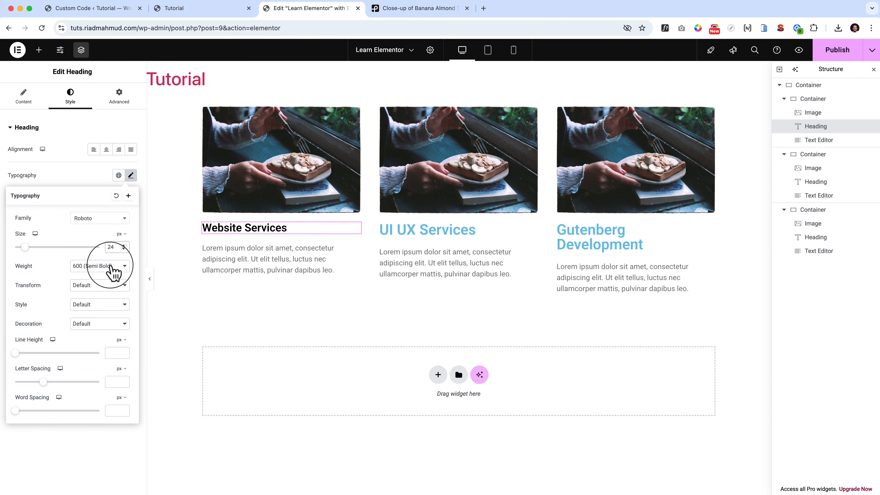
click(111, 267)
click(113, 279)
click(93, 182)
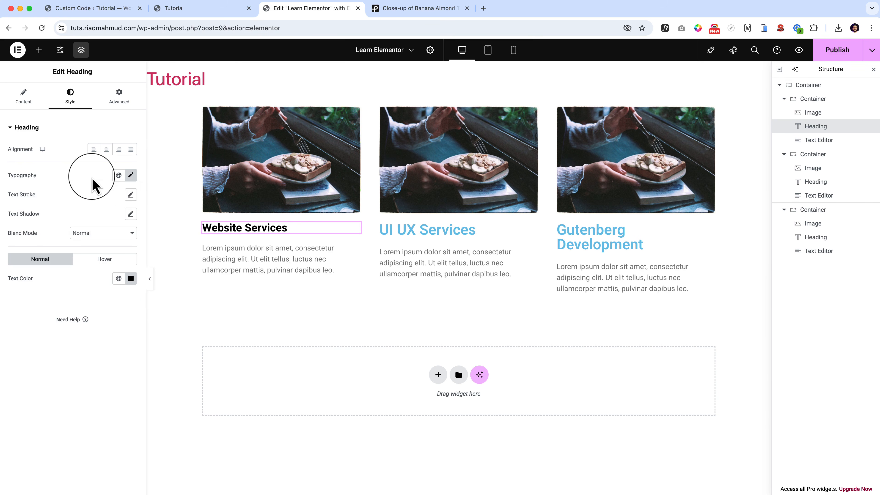
Copy the Website Services heading's style and paste it onto the UI UX Services and Gutenberg Development headings.
right_click(312, 235)
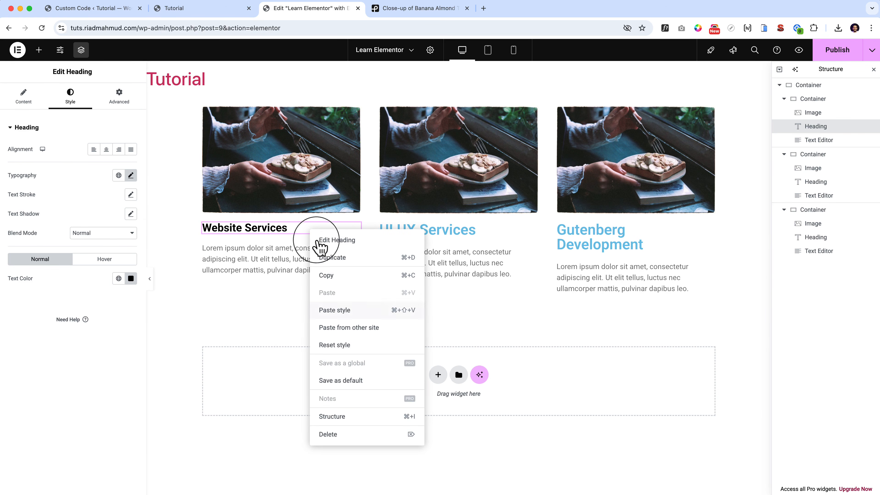
click(336, 275)
right_click(433, 238)
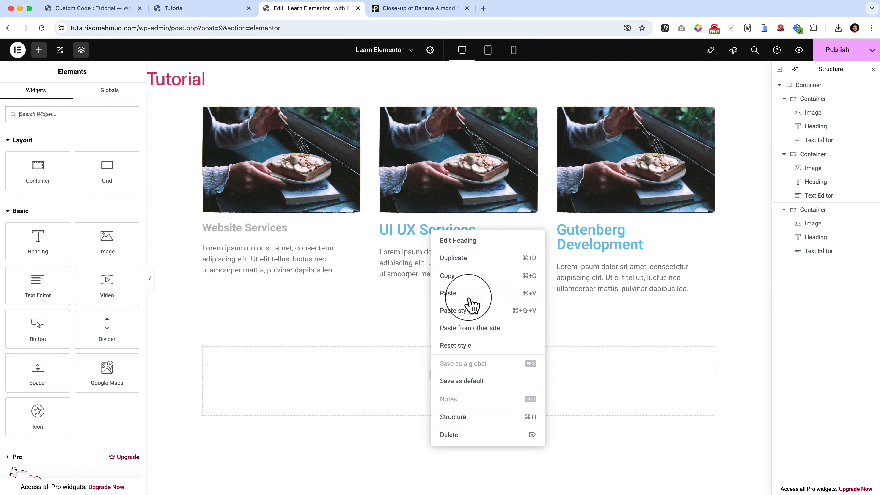
click(475, 312)
right_click(579, 242)
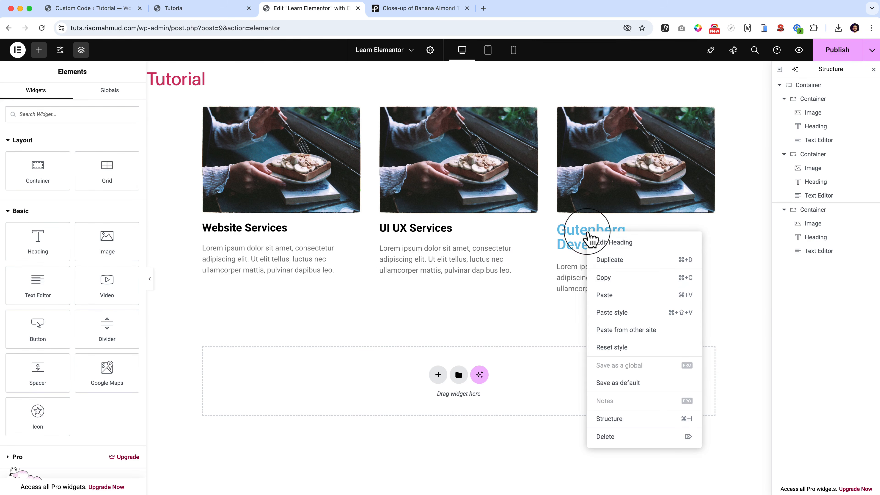
click(622, 312)
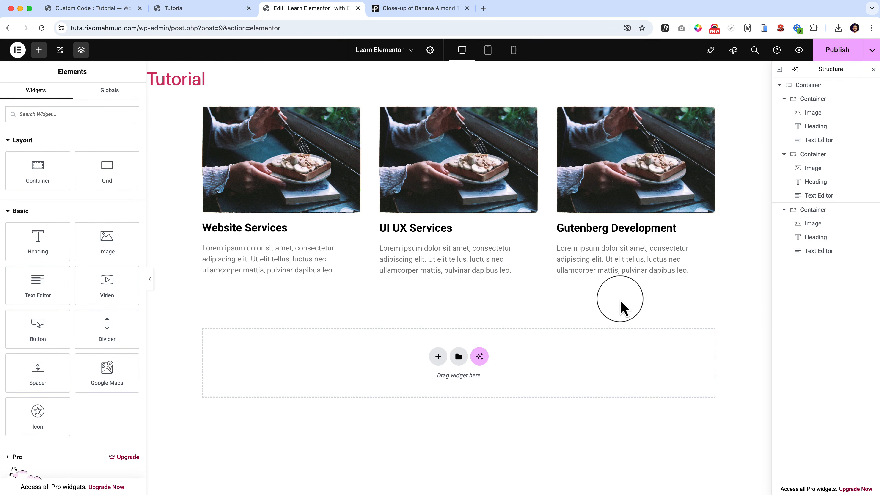
right_click(608, 232)
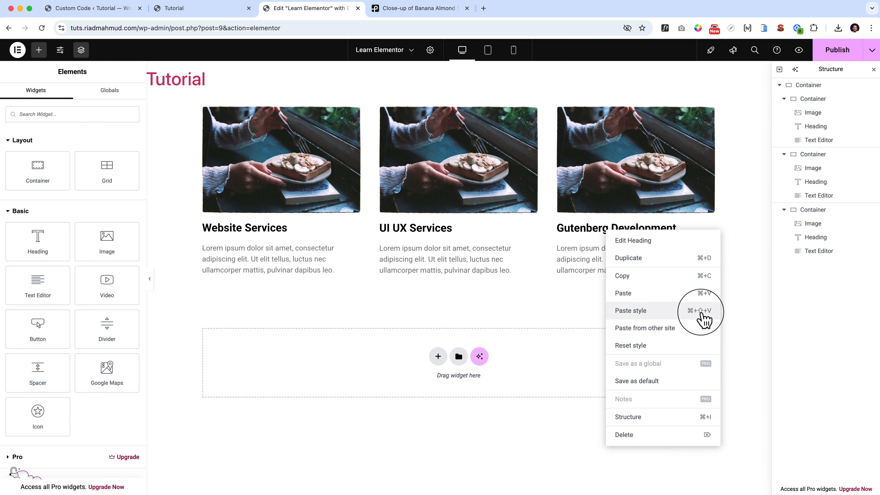
Open the Website Services card's image for editing and dismiss its Image Optimizer notice.
click(289, 162)
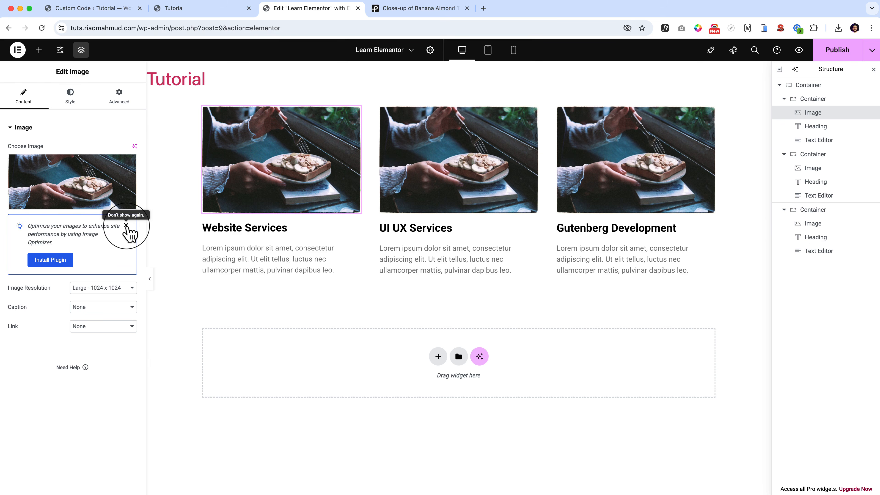
click(126, 226)
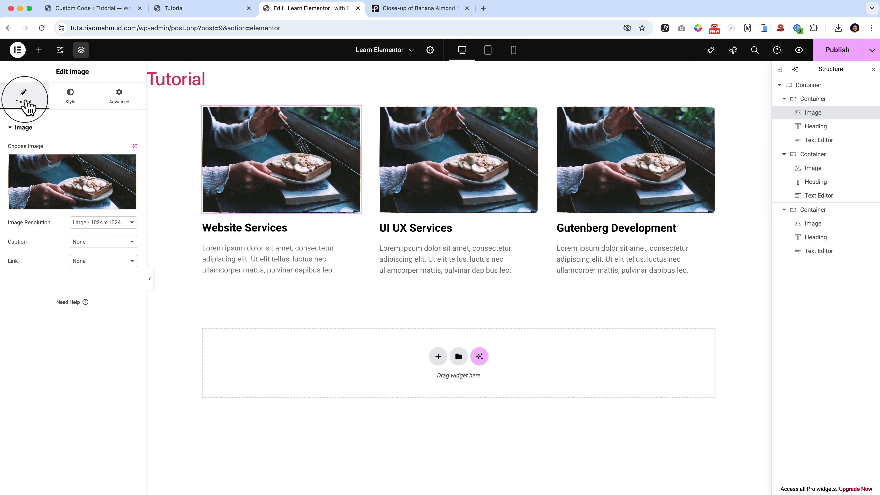
Give the first card's image a custom caption reading "Test".
click(107, 241)
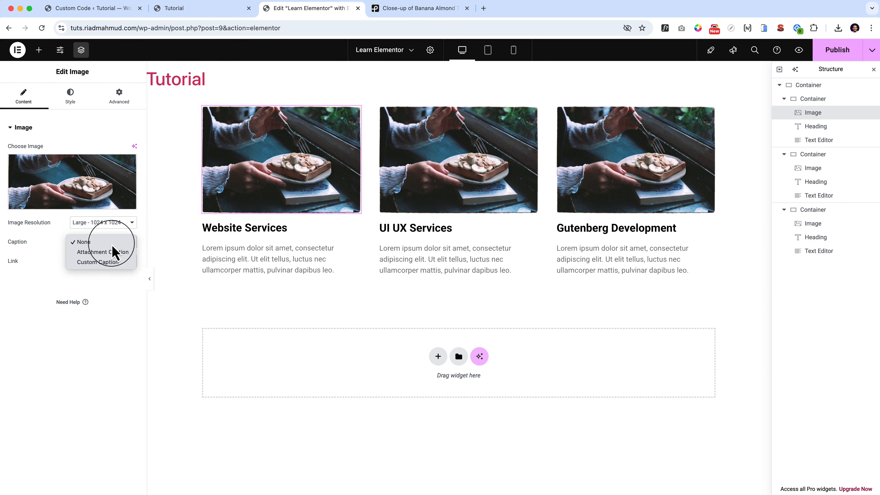
click(121, 264)
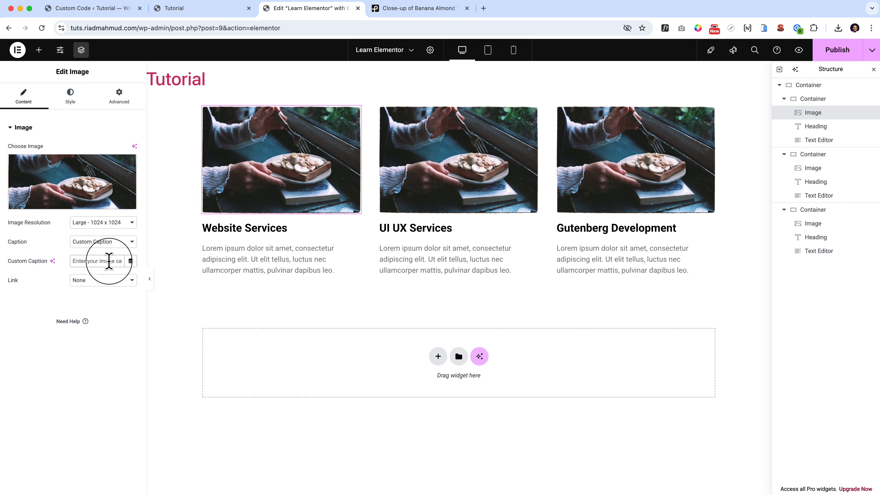
text(Test)
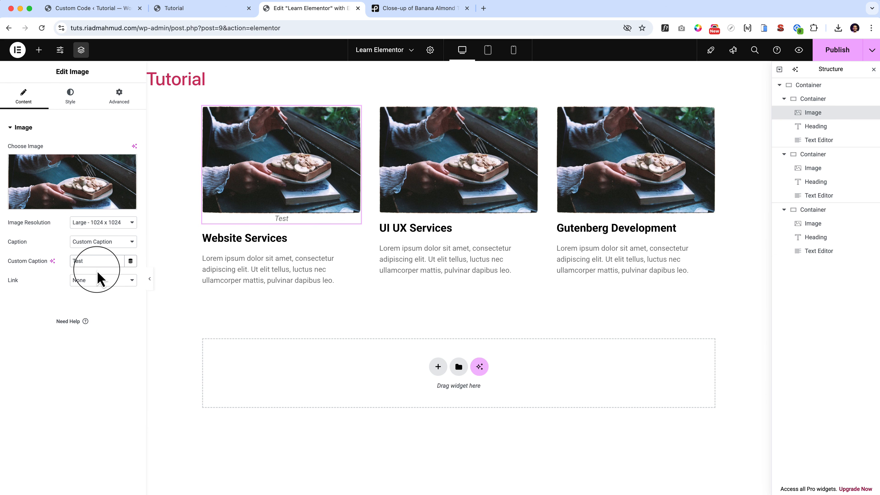
Switch the first image's caption to Attachment Caption, and set it back to None.
click(104, 242)
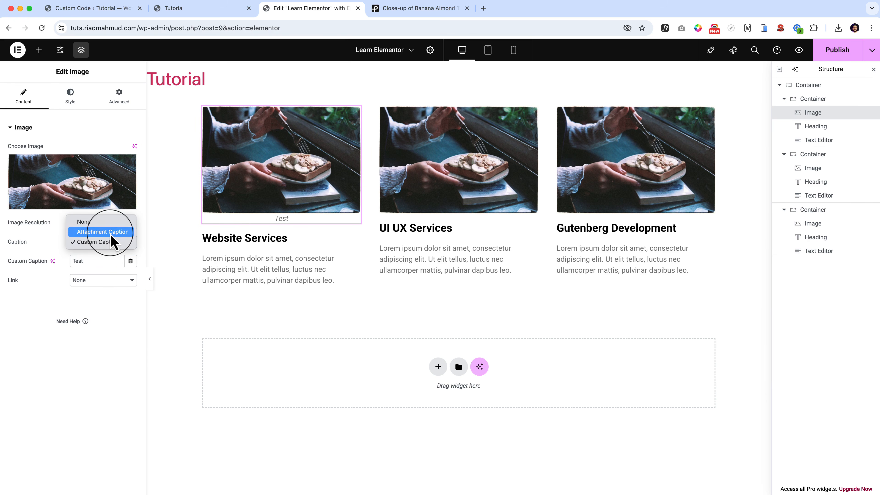
click(105, 231)
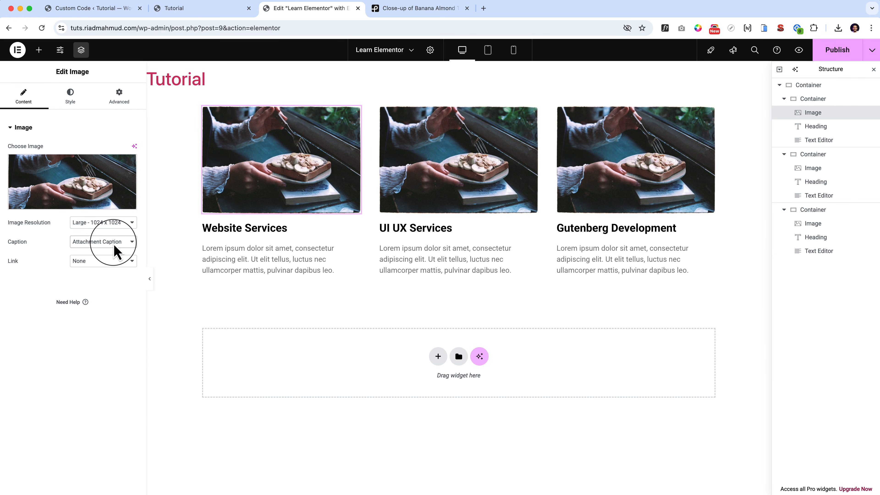
click(117, 250)
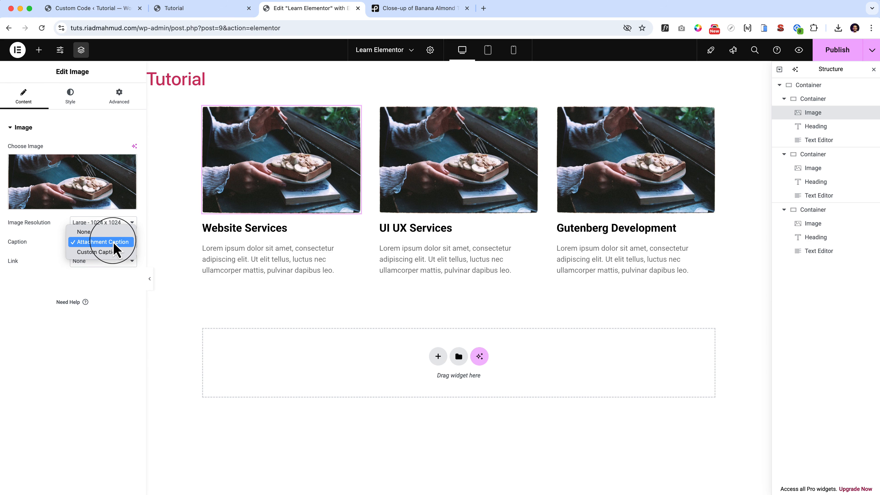
click(111, 232)
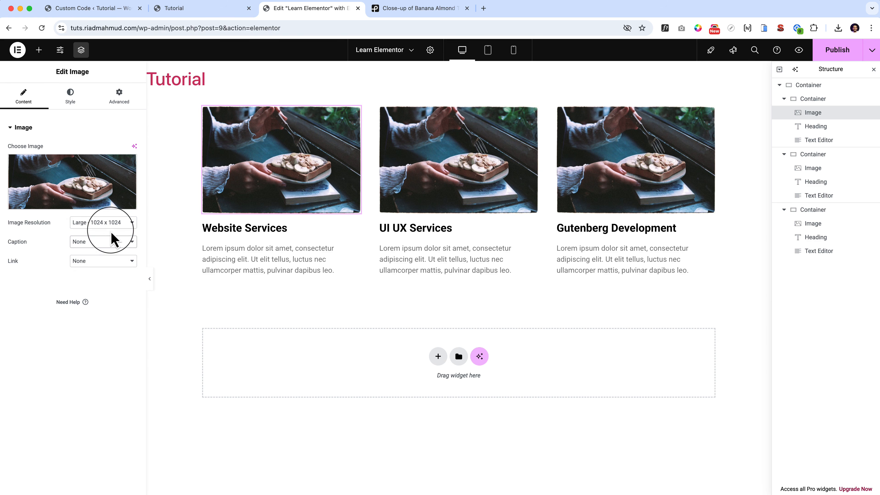
Link the first image to its Media File with Lightbox set to Yes, and preview it in the lightbox.
click(107, 261)
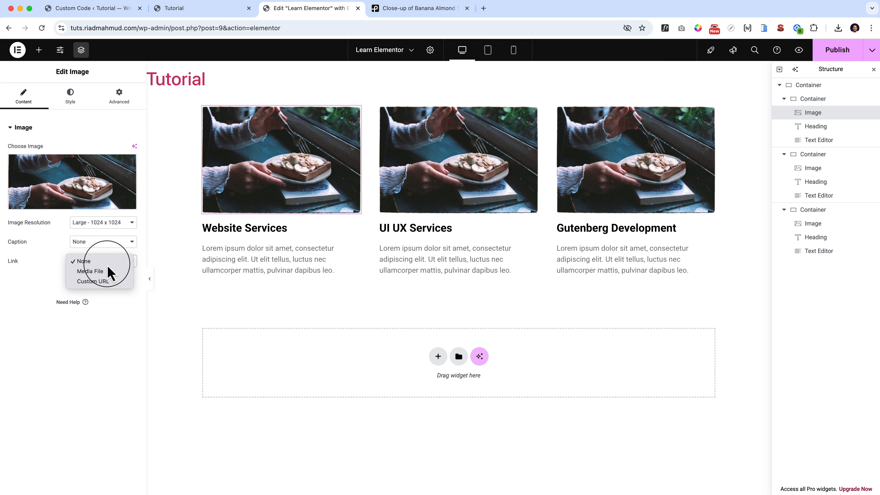
click(108, 271)
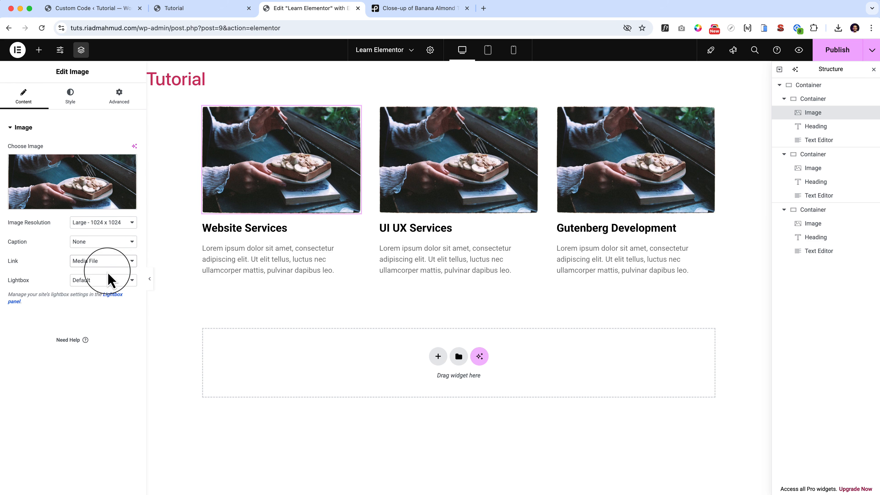
click(111, 279)
click(118, 292)
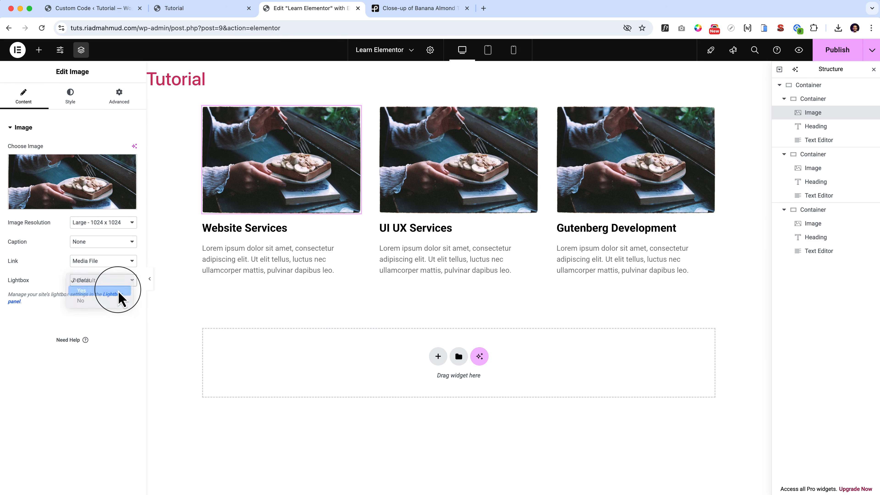
click(311, 197)
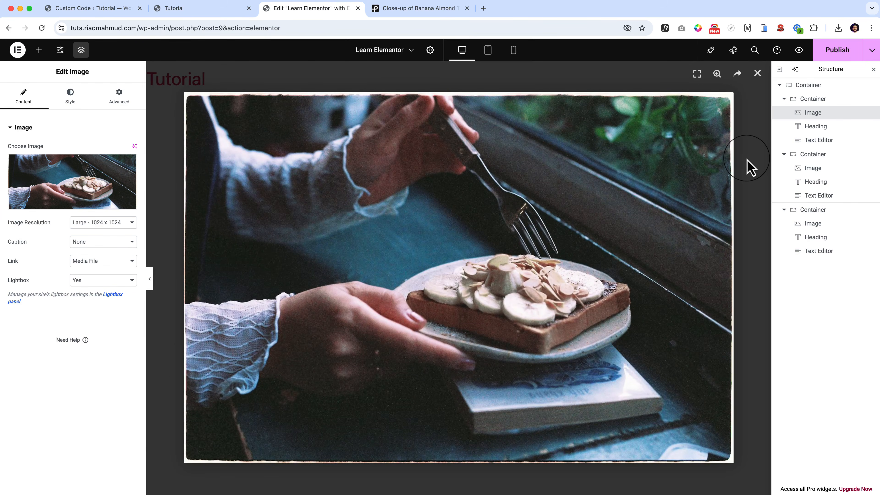
click(757, 73)
click(356, 112)
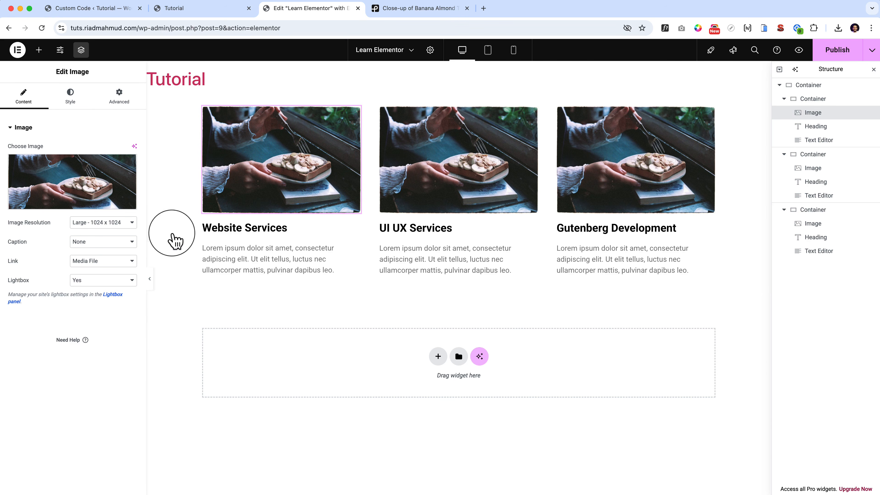
Reset the first image's Lightbox option to Default and its link to None.
click(105, 282)
click(113, 269)
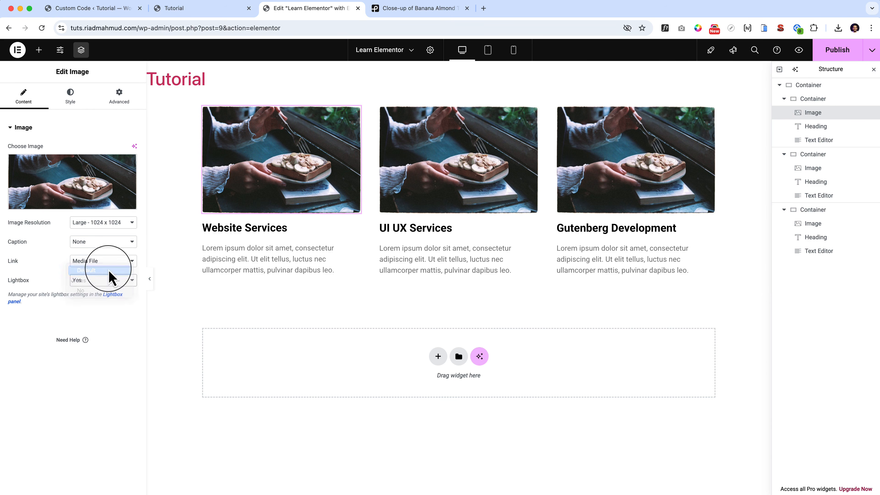
click(112, 262)
click(114, 252)
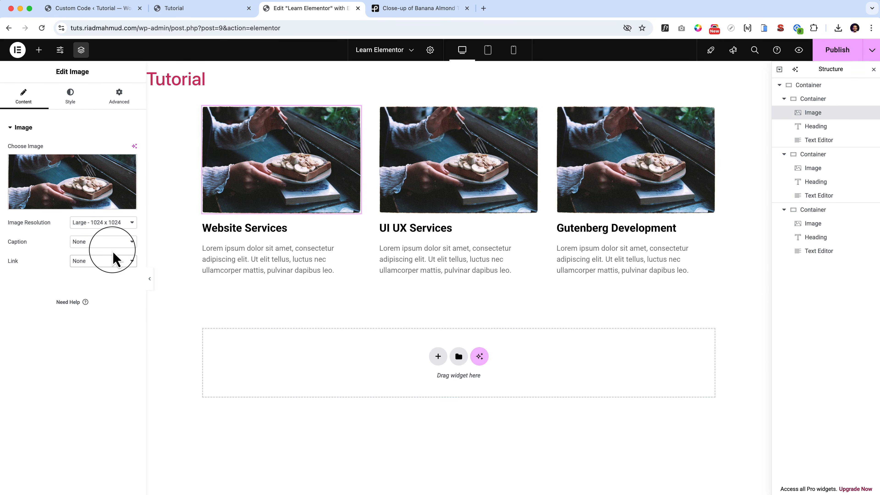
Try the Website Services card's image at 48% width, and then set its width to 150 px.
click(70, 94)
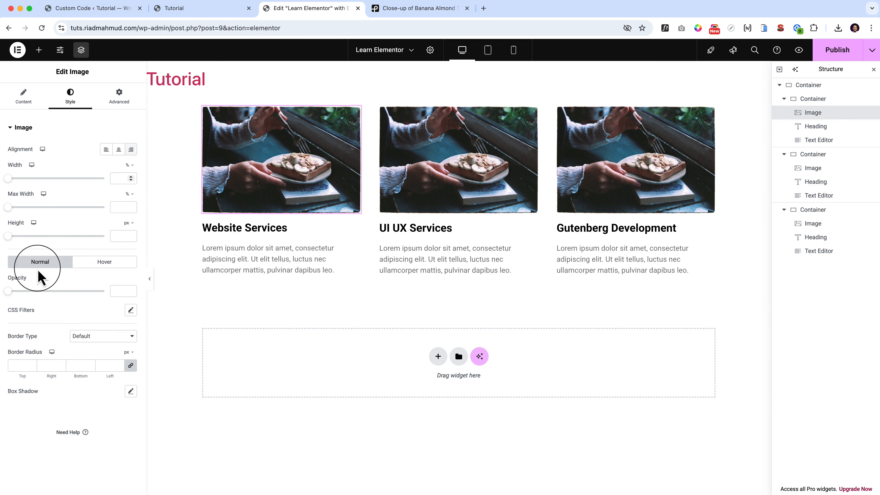
drag(14, 177, 58, 193)
click(129, 165)
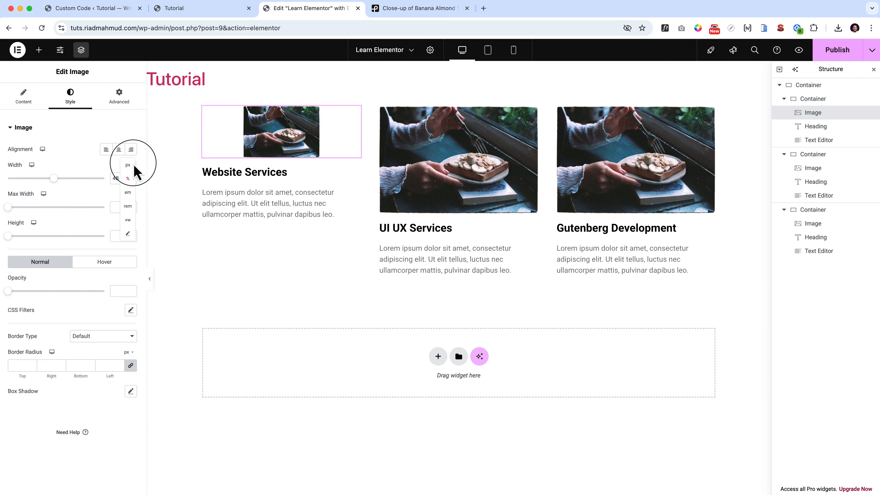
click(129, 166)
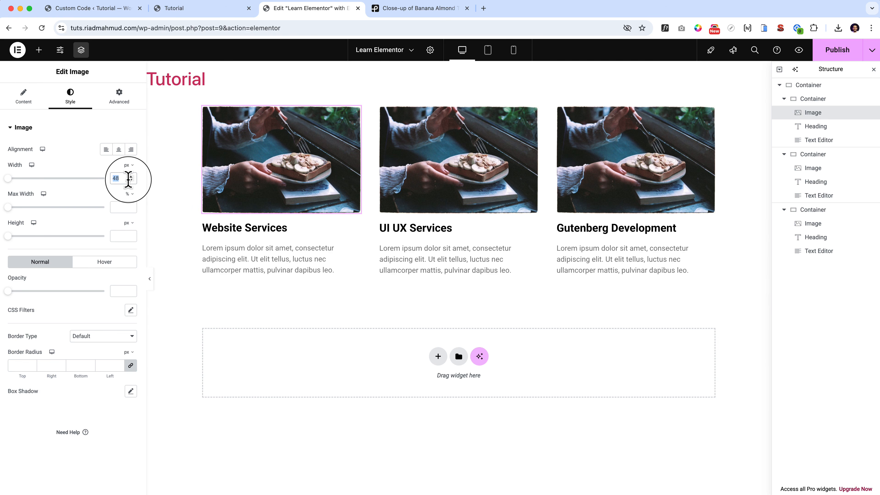
text(150)
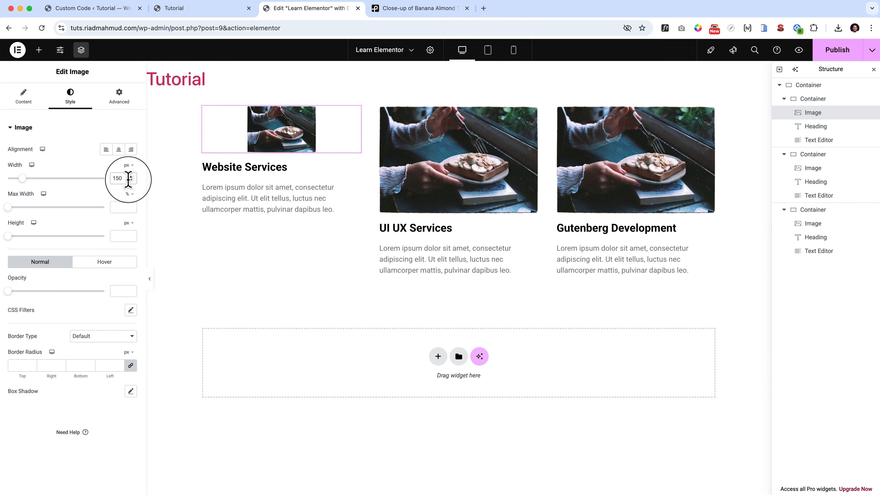
Align the first card's image left and preview the card row without the editing panels.
click(106, 149)
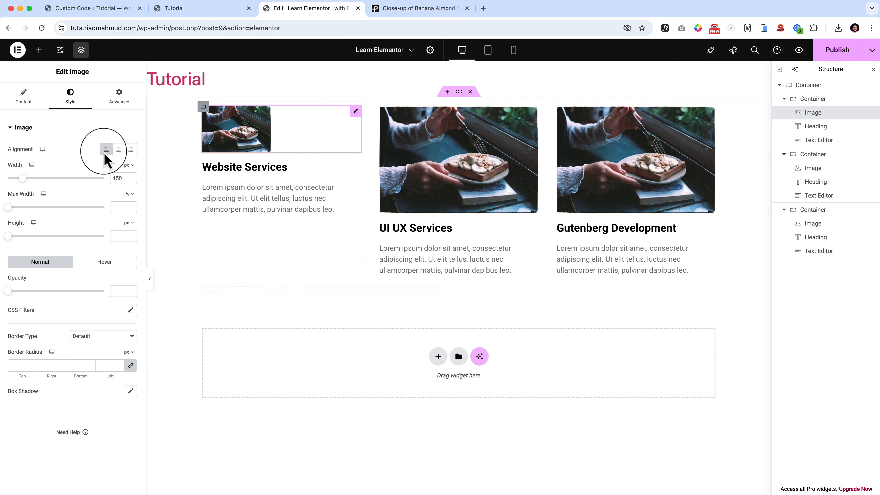
click(150, 280)
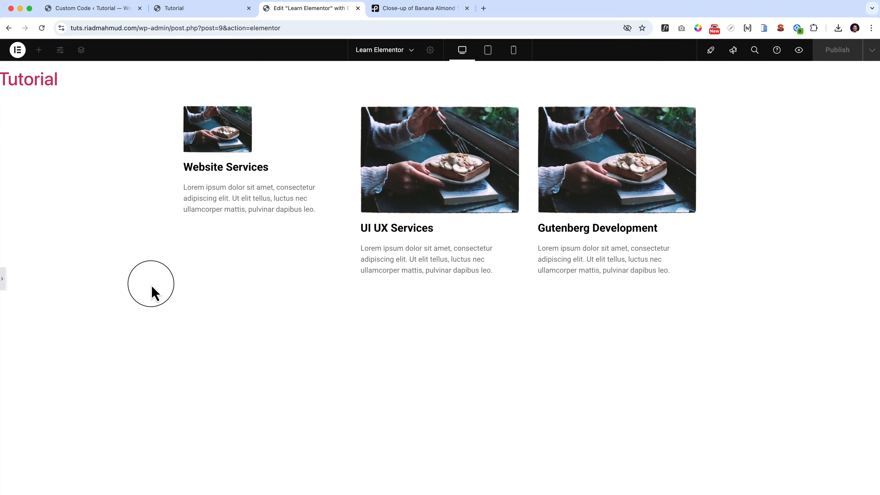
click(3, 283)
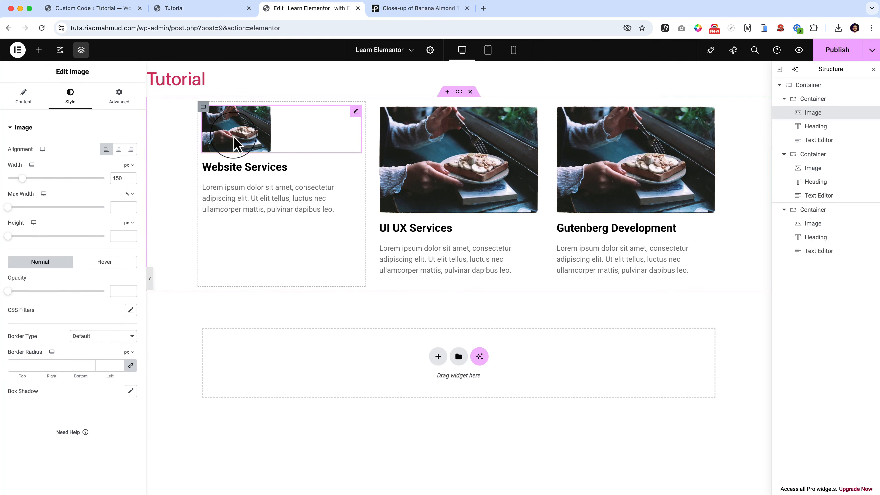
Change the first card's image width to 100%.
double_click(120, 175)
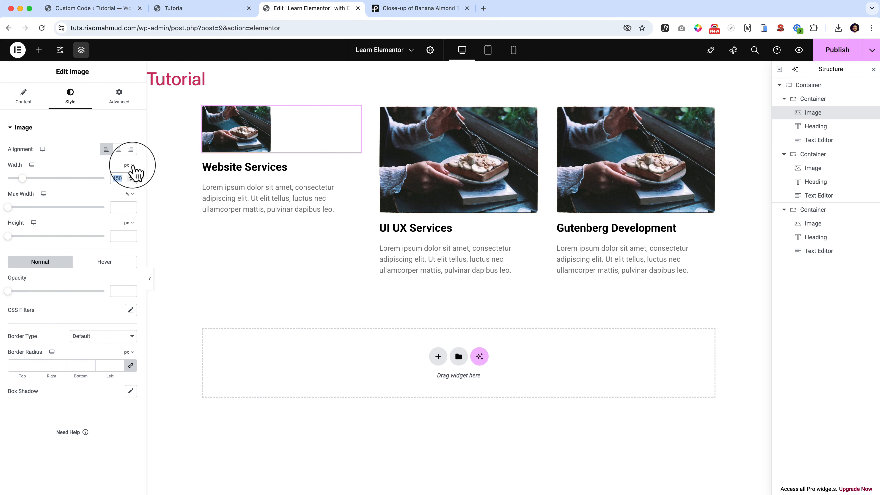
click(131, 166)
click(131, 178)
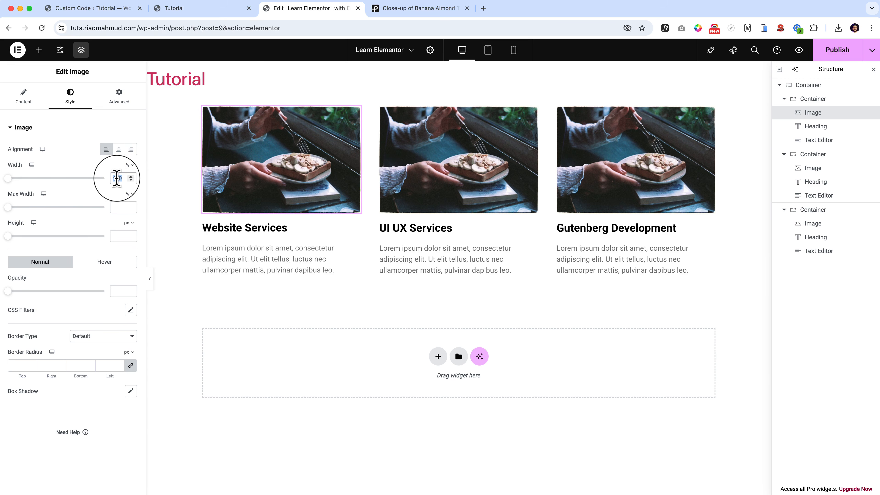
text(100)
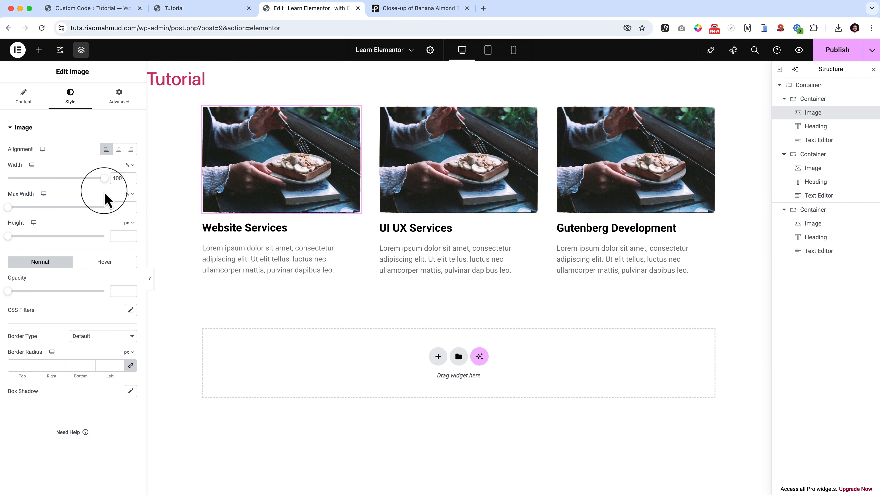
Check the second card's image style settings, and clear the first card's image width value.
click(408, 175)
click(71, 104)
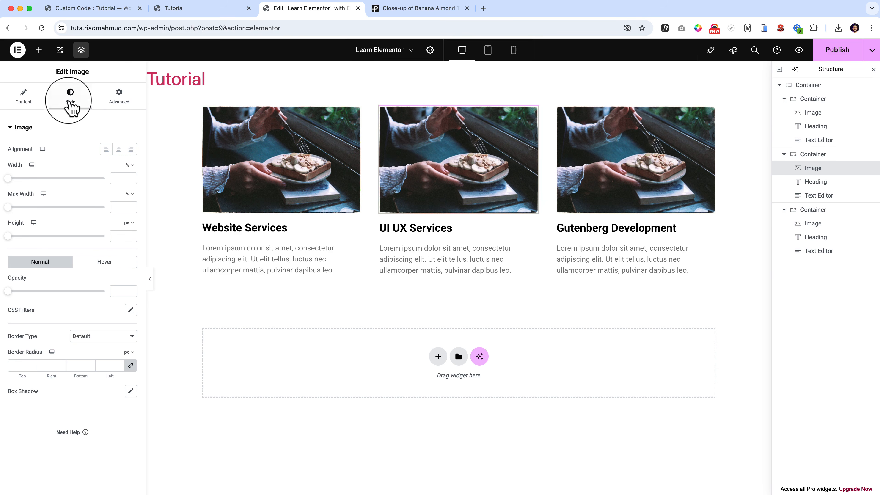
click(275, 149)
double_click(119, 177)
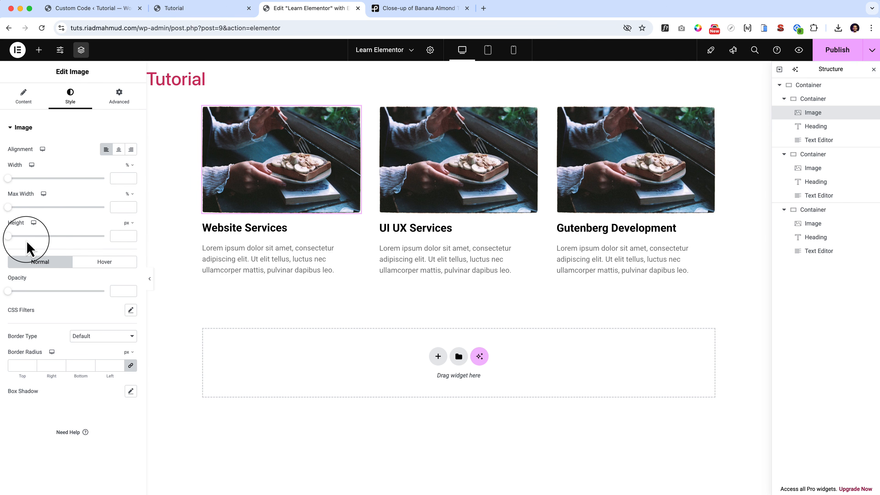
Set the first card's image height to about 131 px and its Object Fit to Cover.
drag(8, 241, 35, 244)
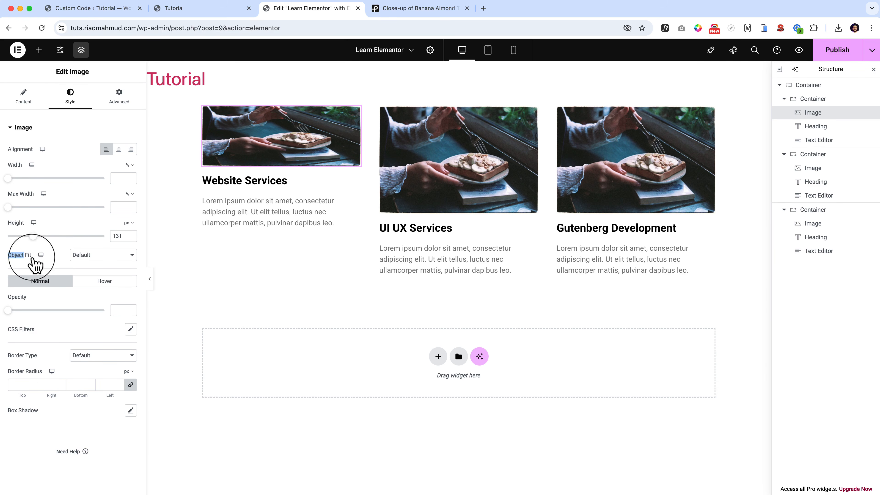
click(104, 257)
click(111, 285)
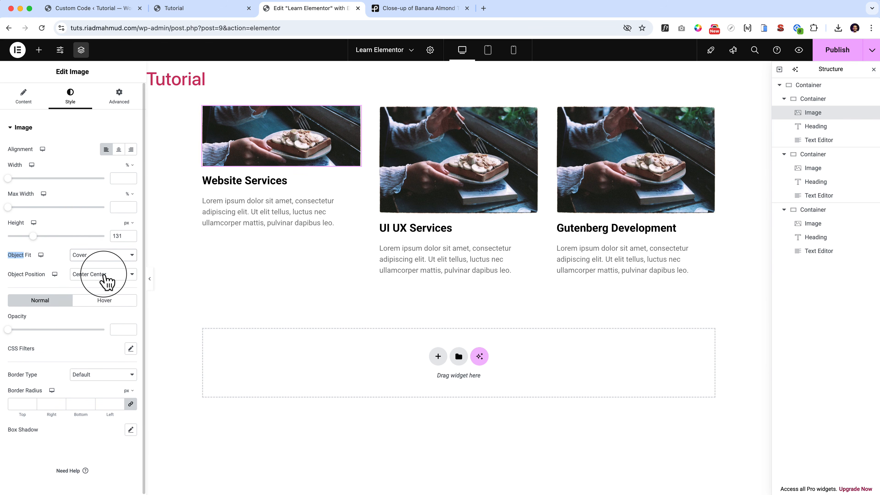
Set the first card image's Object Position to Top Left.
click(108, 279)
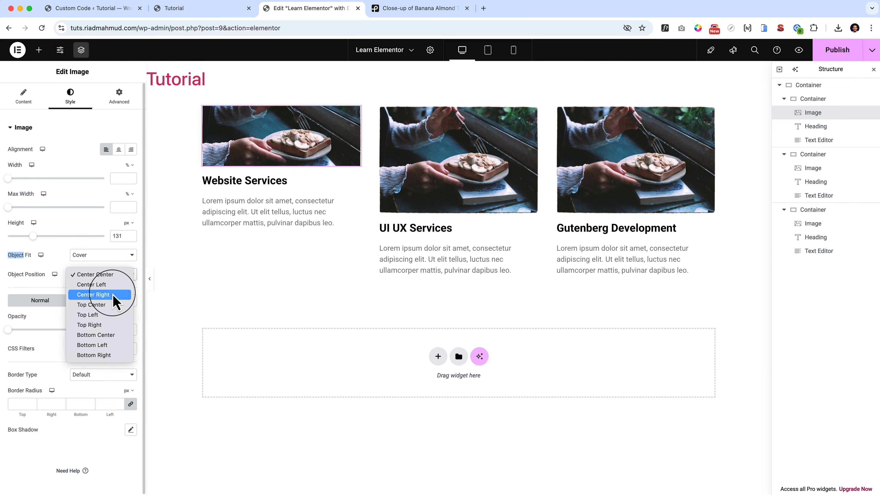
key(Down)
key(Down)
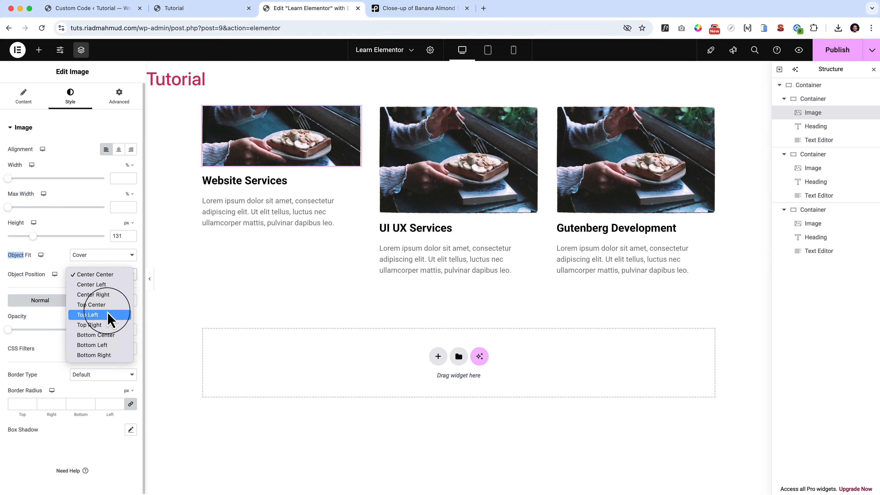
click(106, 319)
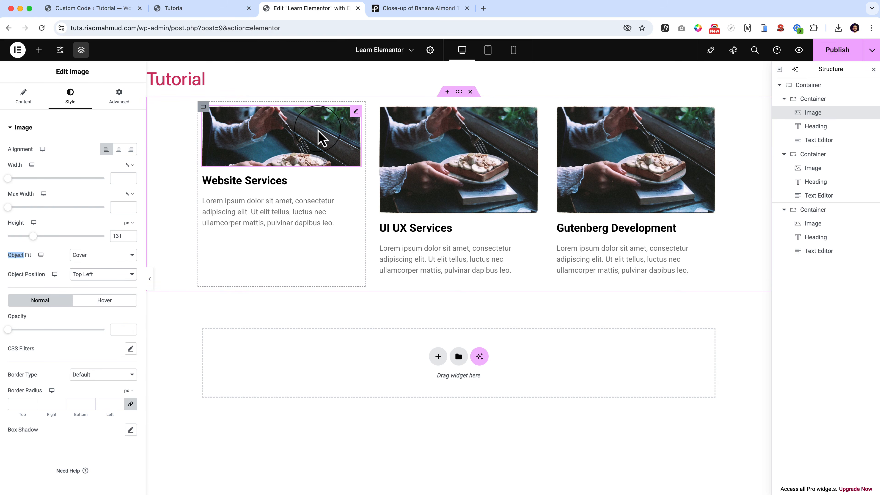
Set the first card image's Object Position to Center Center and clear its height value.
click(108, 277)
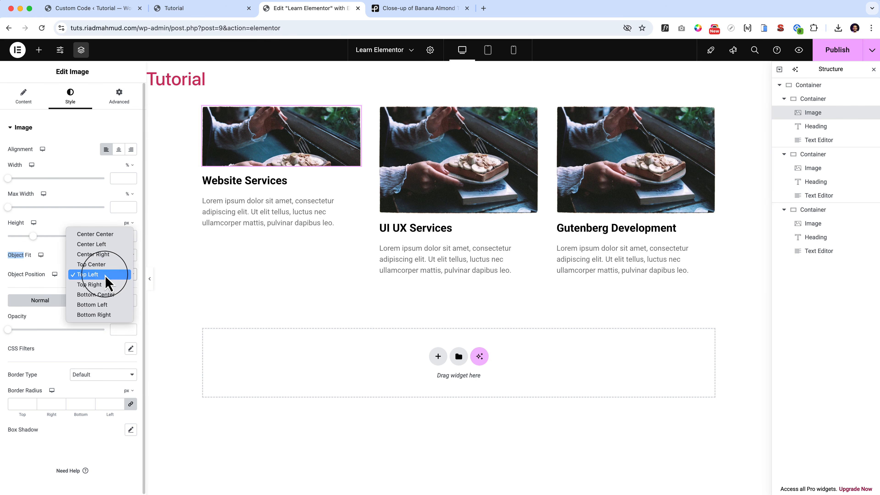
key(Escape)
click(109, 234)
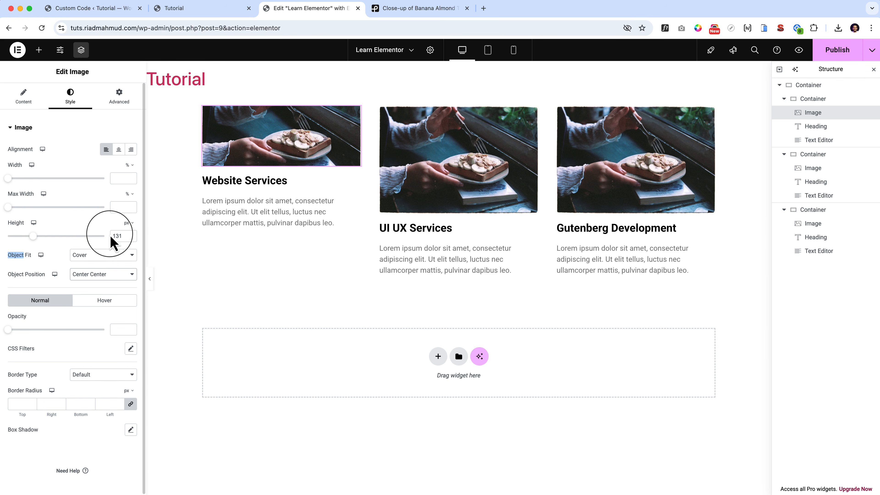
double_click(111, 235)
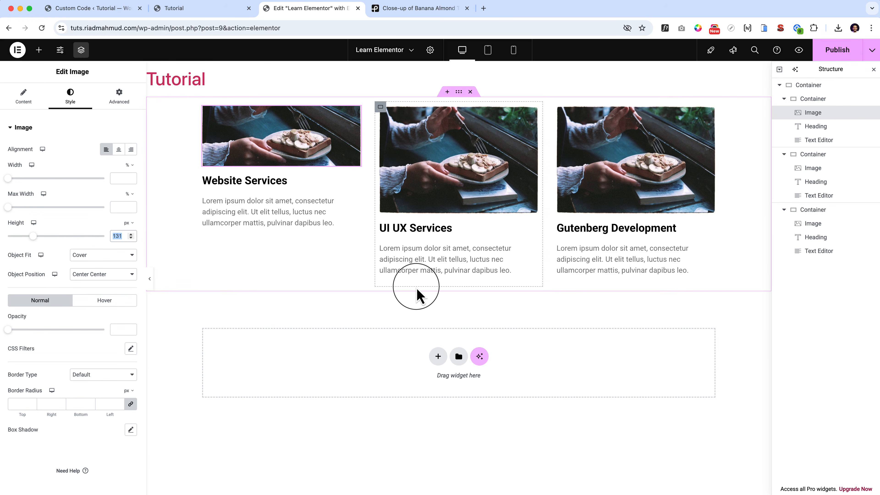
key(BackSpace)
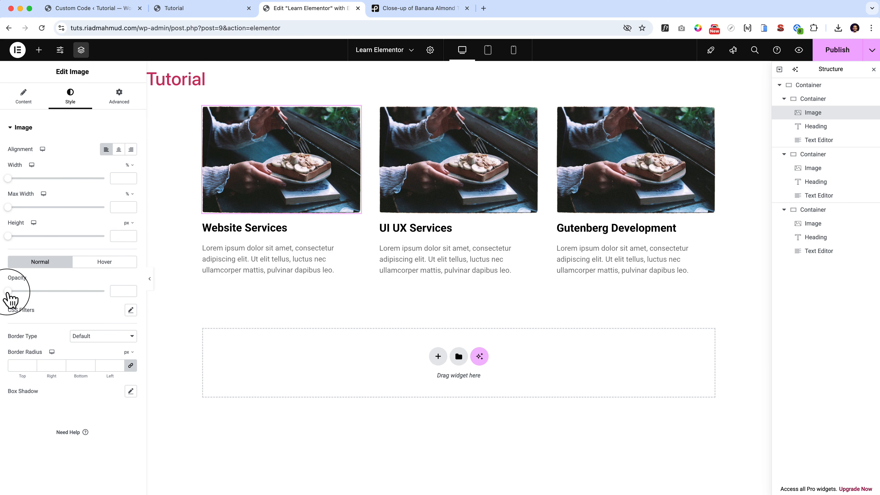
Try a very low normal-state opacity on the first card's image and clear the value again.
mouse_move(8, 294)
mouse_down()
mouse_move(39, 292)
mouse_move(57, 305)
mouse_move(28, 306)
mouse_move(41, 305)
mouse_move(25, 292)
mouse_up()
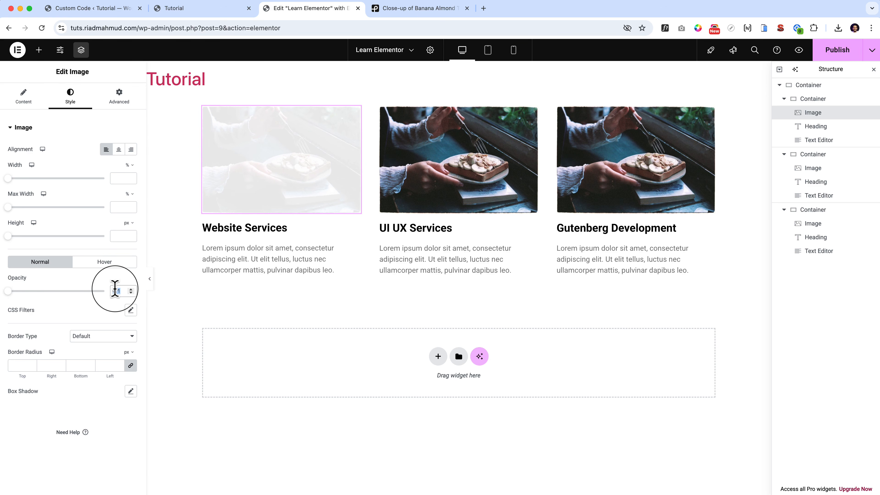
key(BackSpace)
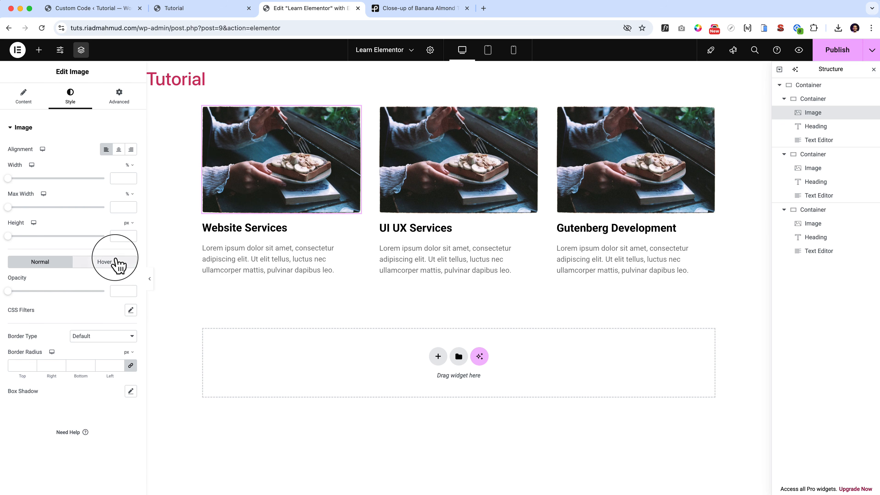
Set the first card image's hover opacity to 0.33 and its hover transition duration to 0.7 s.
click(113, 262)
drag(8, 291, 33, 291)
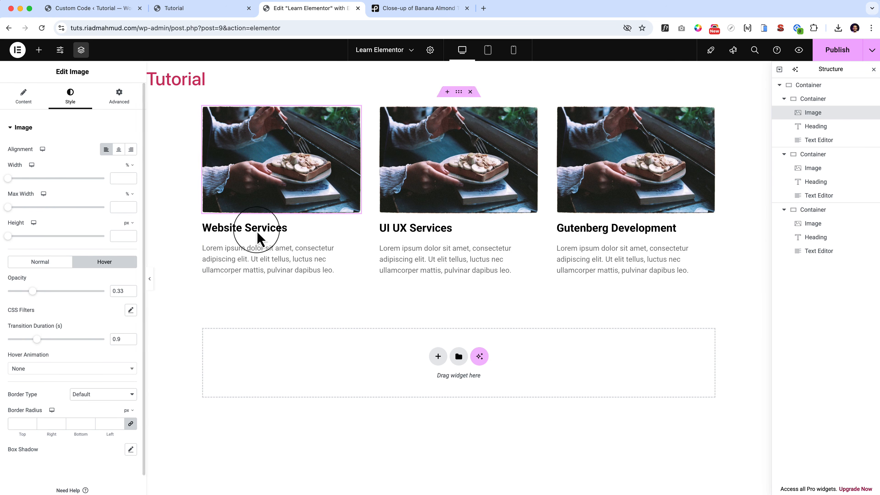
click(34, 339)
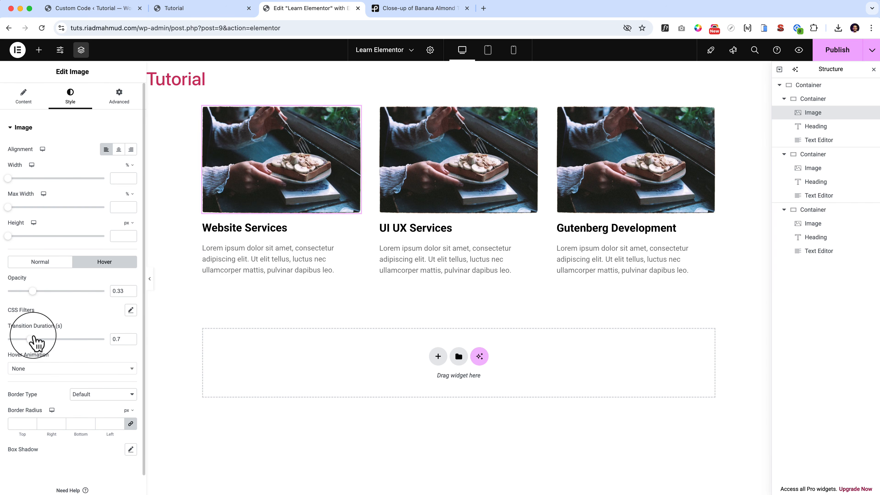
Try the Pulse, Shrink and Bounce In hover animations on the first card's image, leaving Bounce In selected.
click(60, 369)
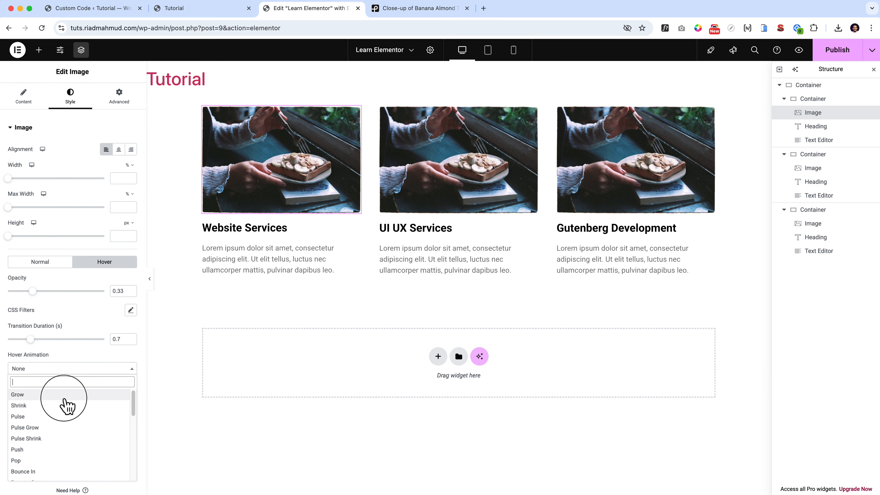
click(59, 417)
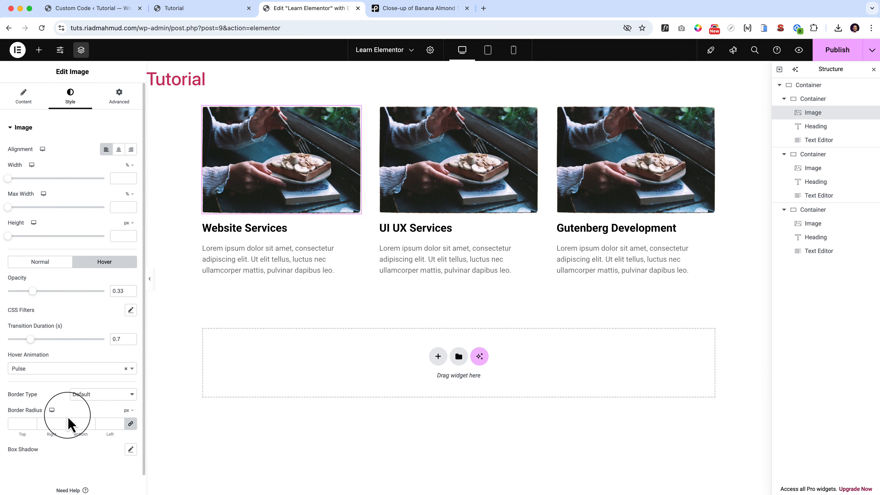
click(35, 370)
click(39, 405)
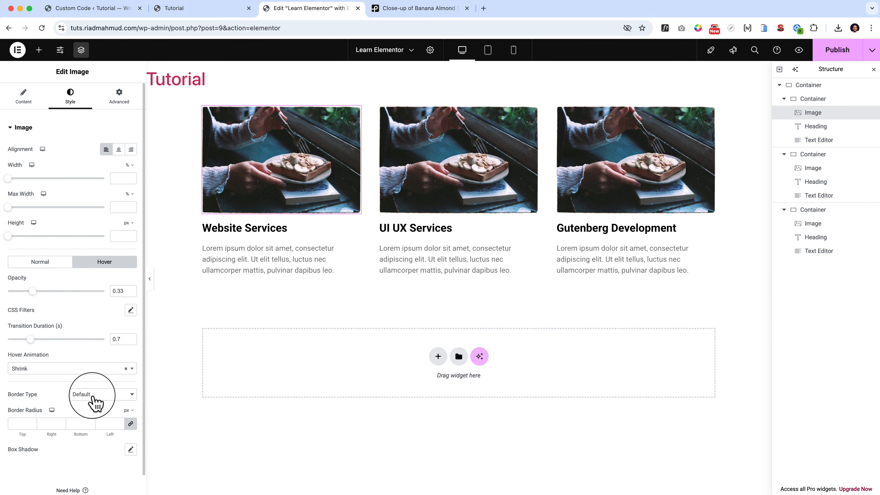
click(93, 370)
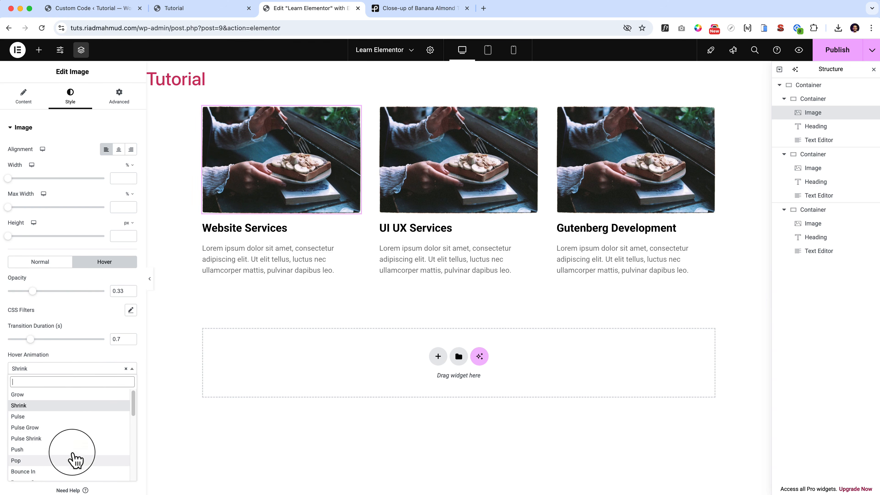
click(69, 471)
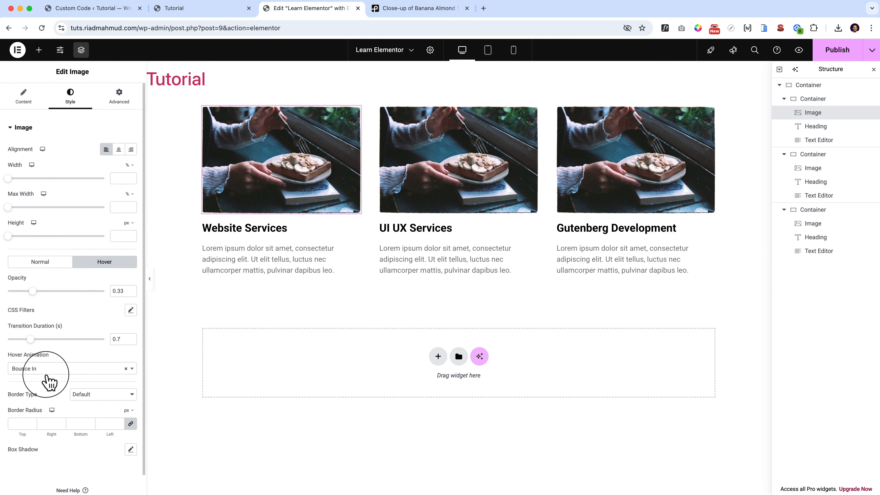
Clear the hover-state opacity value of the first card's image.
click(50, 263)
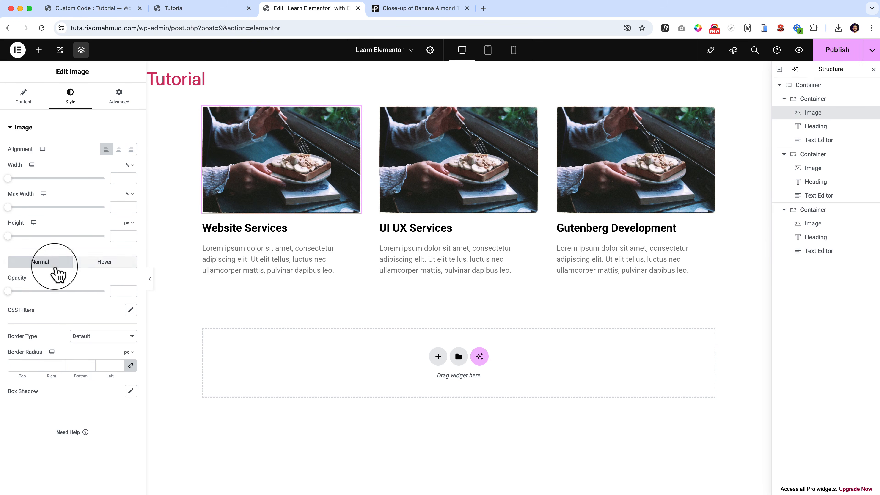
click(106, 263)
double_click(118, 290)
key(BackSpace)
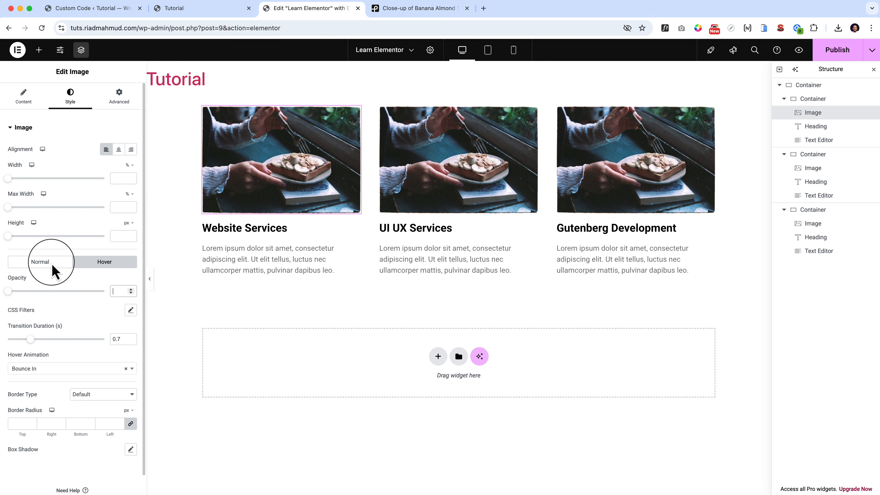
Examine the border type choices and CSS Filters settings for the first card image's normal state.
click(50, 265)
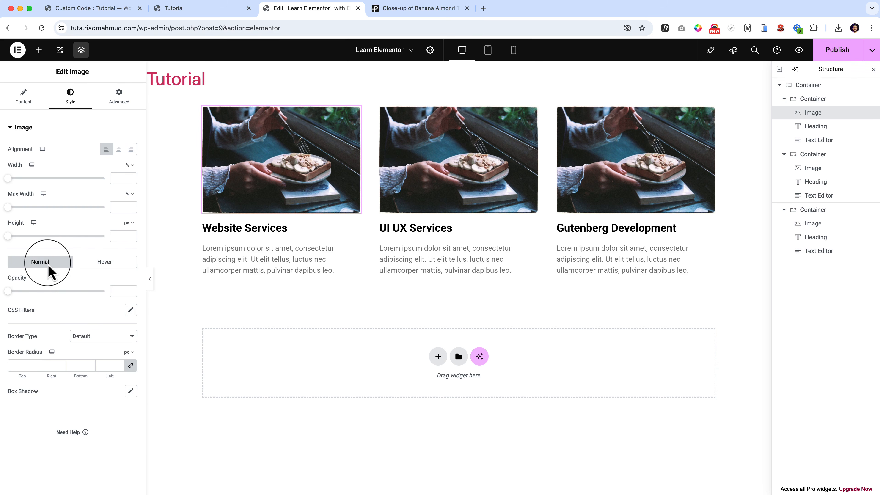
click(85, 336)
click(49, 314)
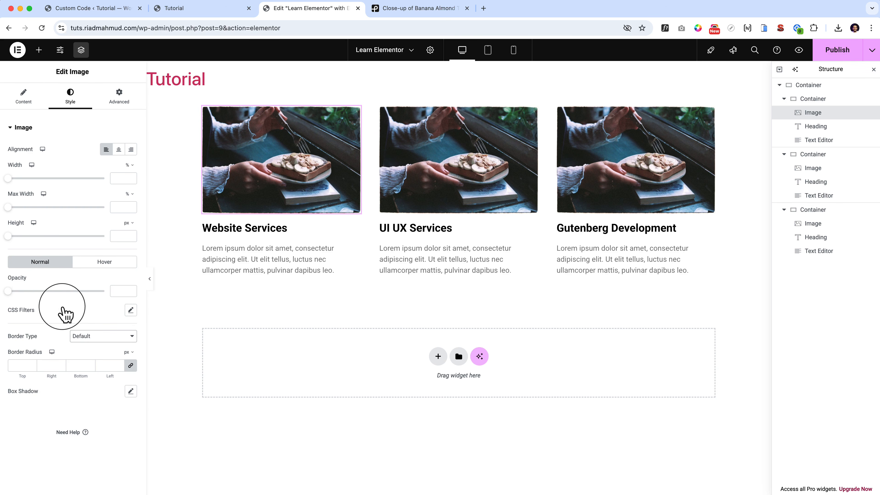
click(131, 310)
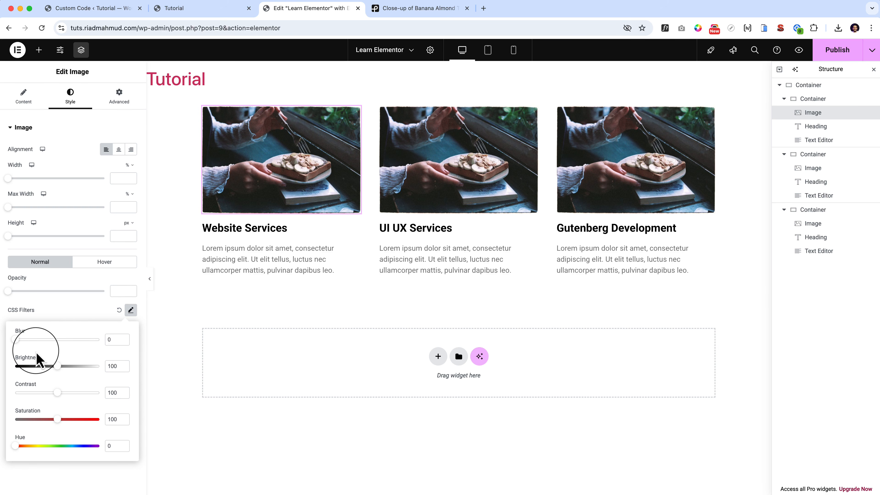
Set the first card image's hover CSS filters to Brightness 200, Contrast 200 and Saturation about 88.
click(104, 265)
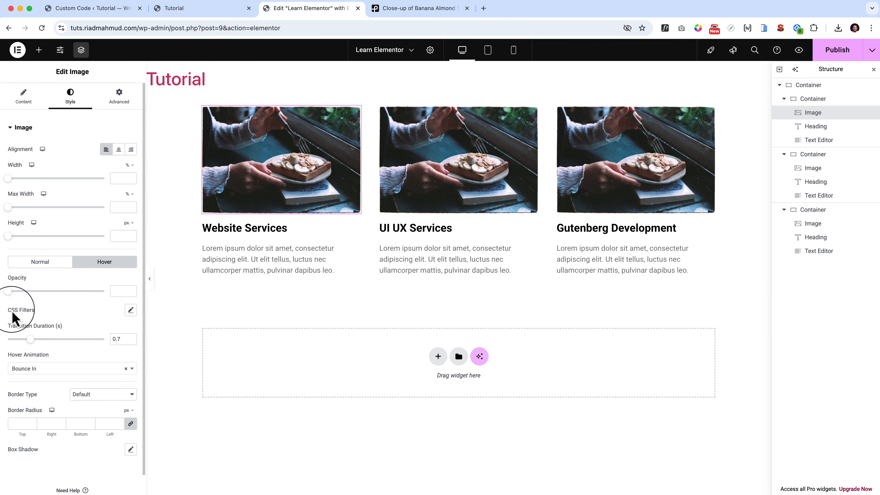
drag(11, 311, 55, 319)
click(130, 309)
mouse_move(57, 366)
mouse_down()
mouse_move(1, 371)
mouse_move(233, 375)
mouse_up()
drag(57, 392, 128, 402)
drag(56, 419, 2, 429)
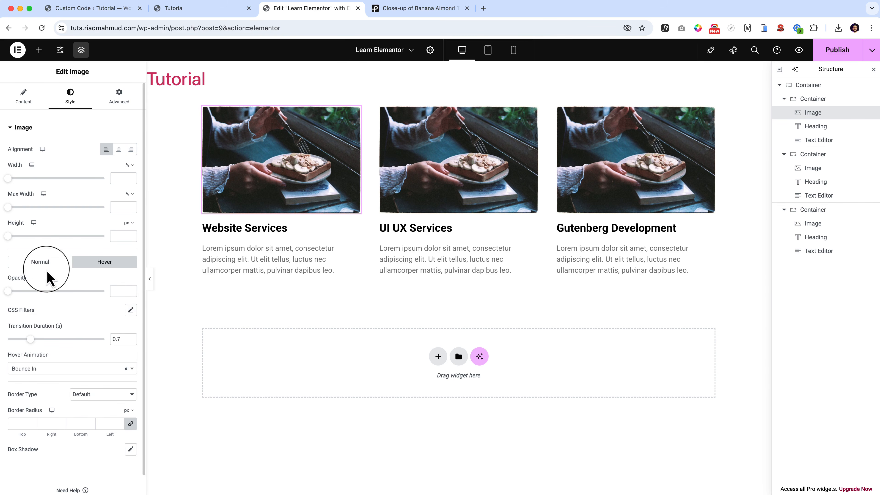
Set the first card image's normal-state CSS filters to Brightness 200 and Blur about 4.1.
click(41, 262)
click(131, 310)
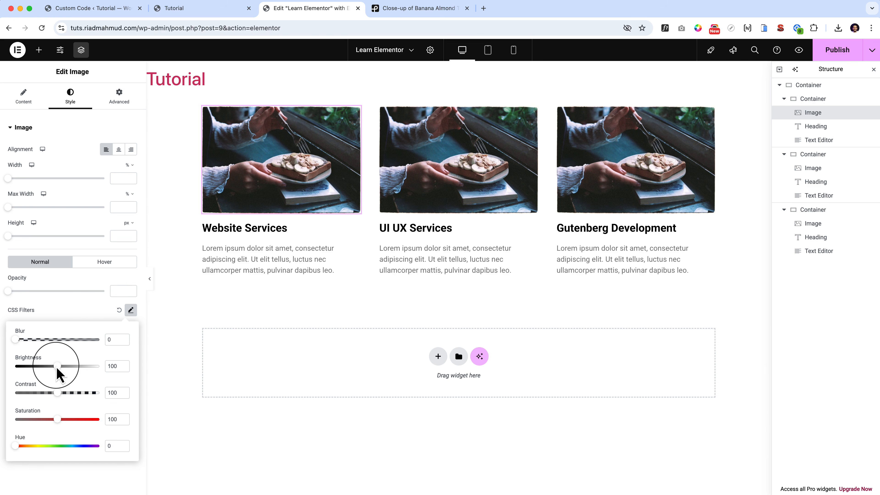
drag(58, 368, 133, 374)
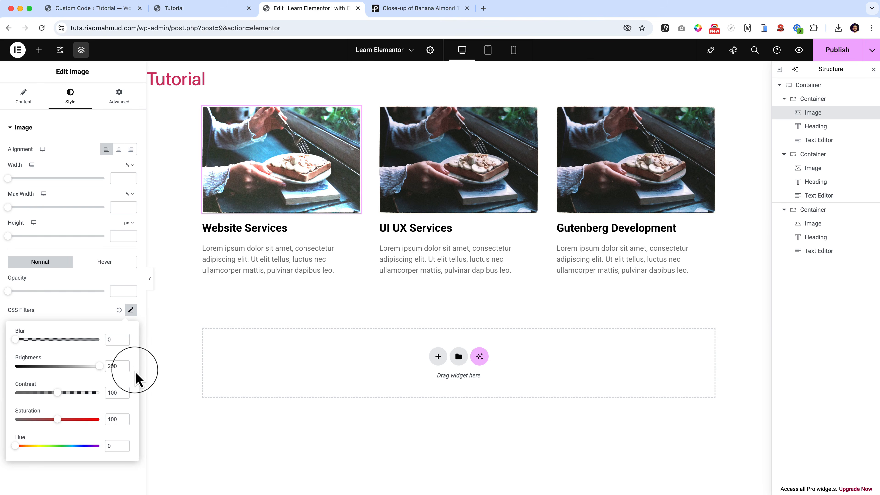
drag(52, 340, 70, 341)
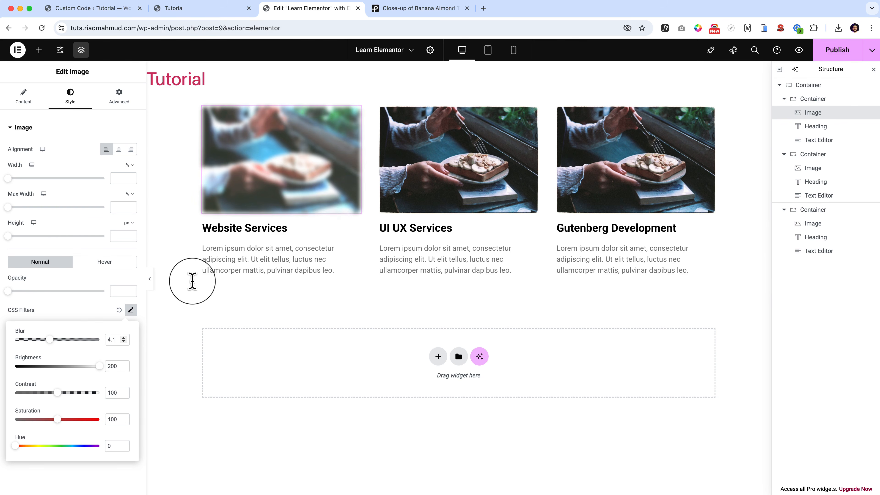
Try hover-state blur values of 5.3 and 1.2 on the first card's image and return the blur to 0.
click(104, 263)
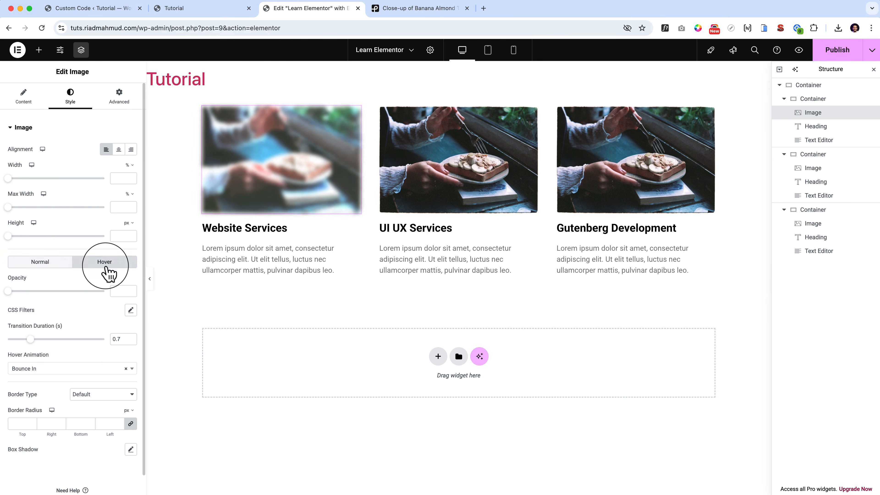
click(131, 310)
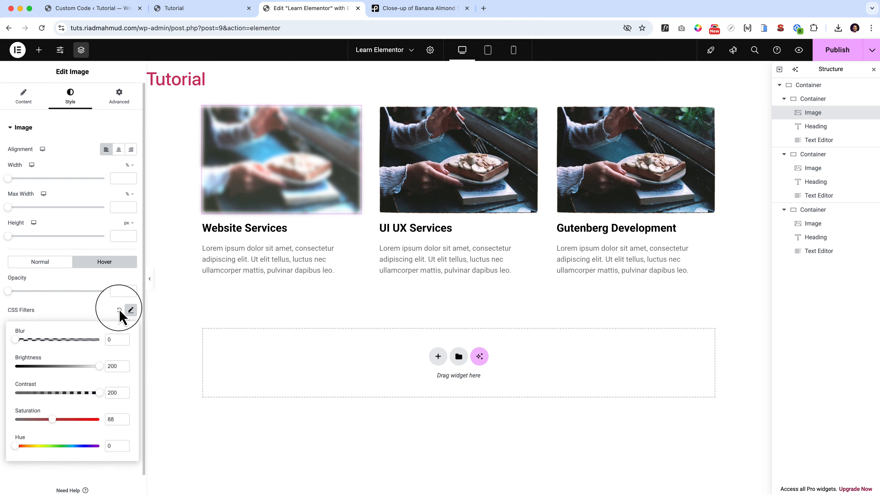
click(130, 310)
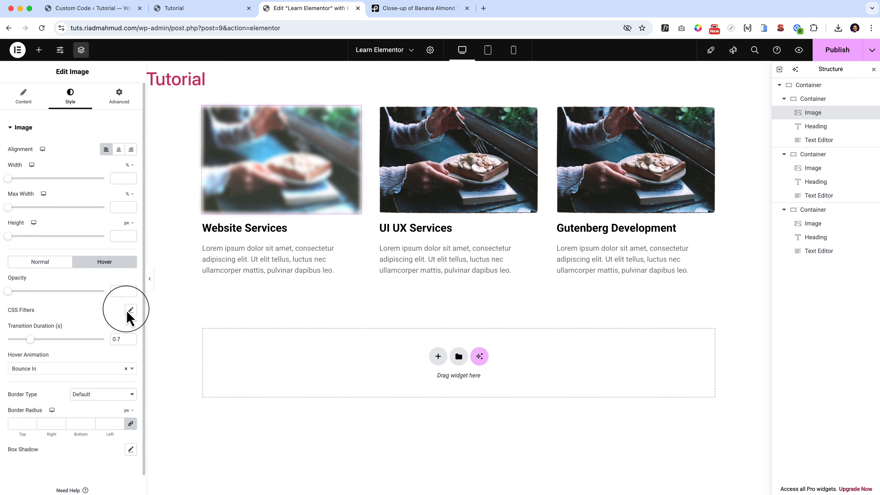
click(130, 311)
drag(39, 343, 119, 343)
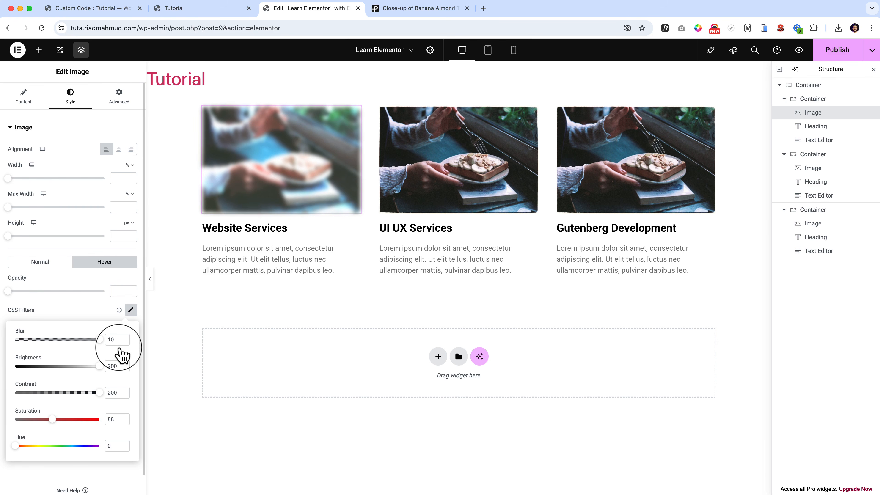
click(60, 339)
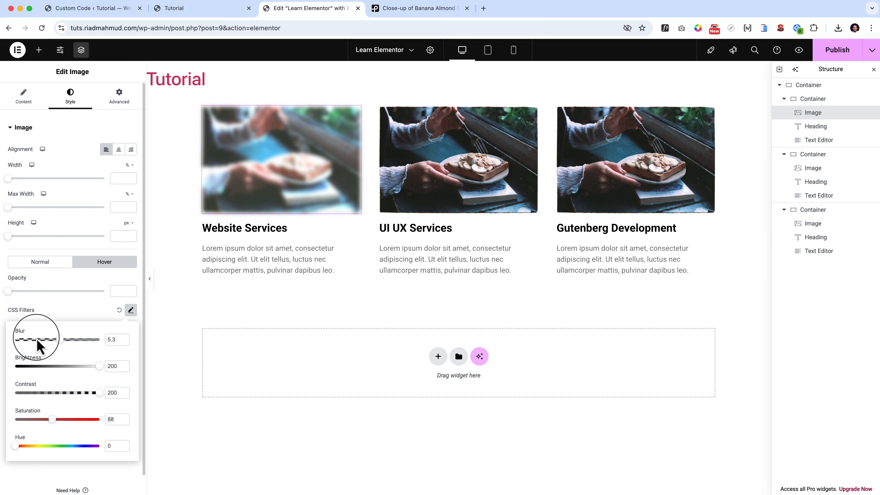
click(25, 340)
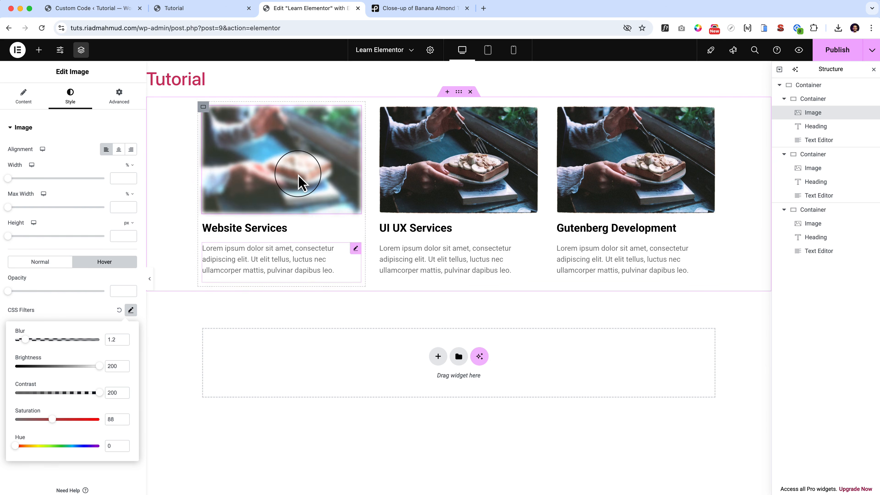
drag(26, 339, 16, 339)
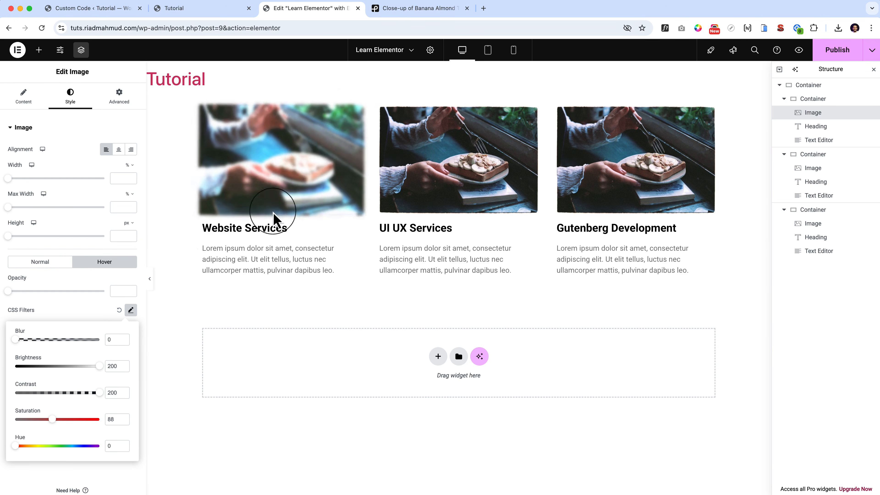
Remove the hover animation from the first card's image so it is set to None.
click(83, 314)
click(60, 369)
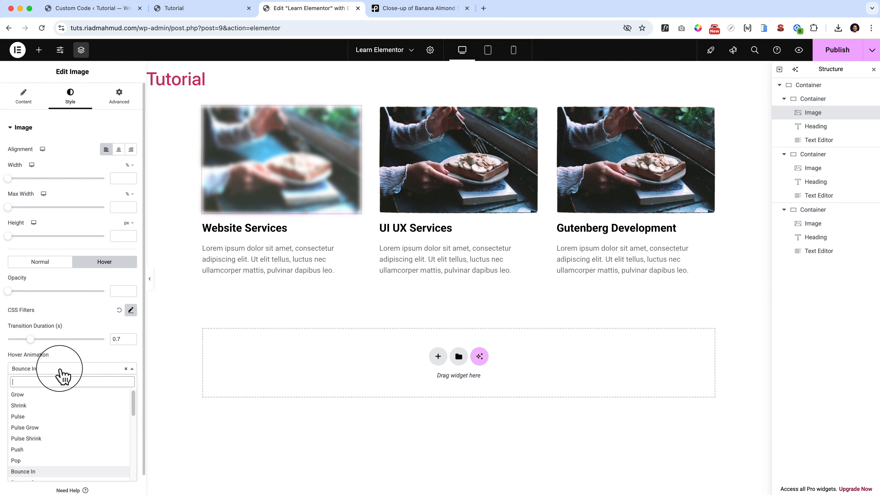
click(126, 369)
click(98, 353)
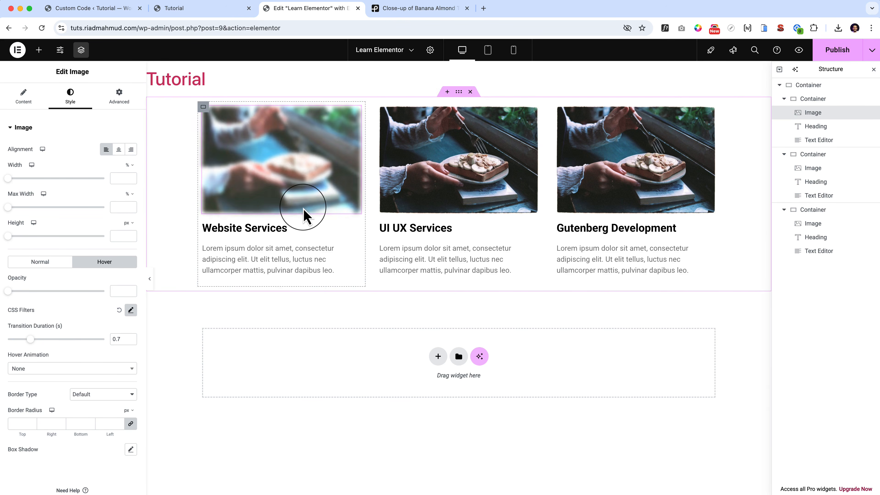
Try Contrast 200, Blur 0 and Saturation 0 on the first card image's normal-state CSS filters and reset those filters to default.
click(50, 265)
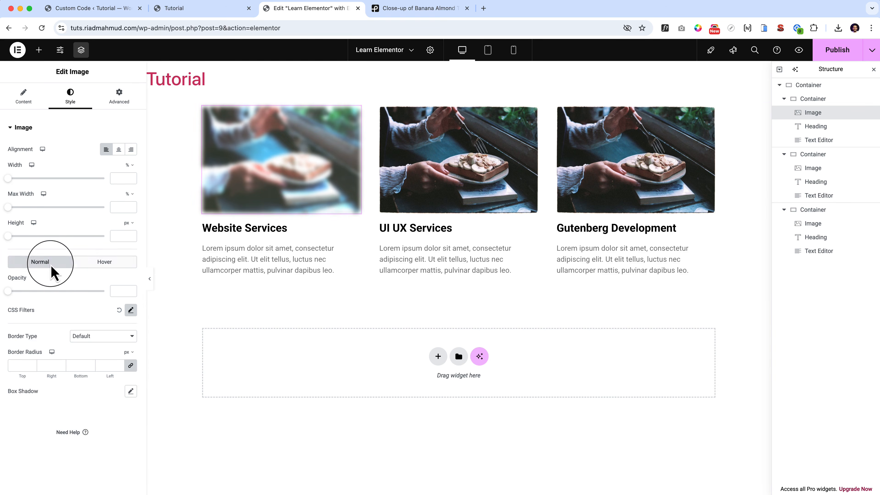
click(131, 310)
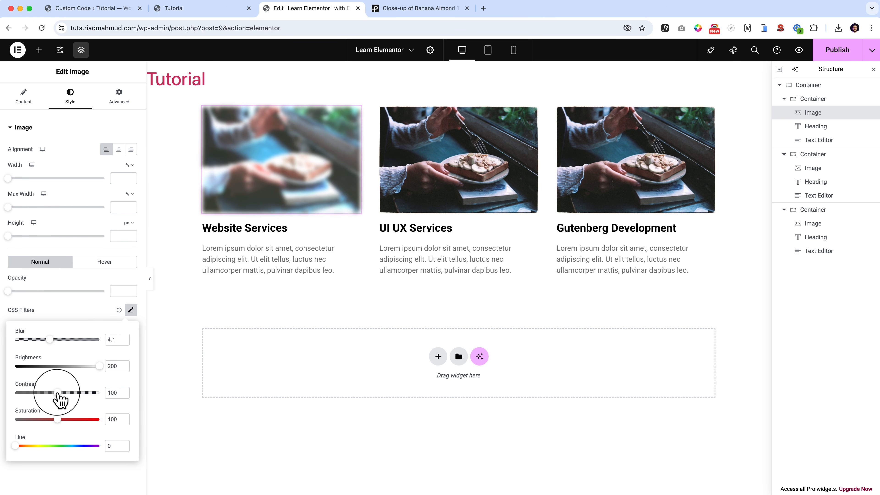
drag(57, 392, 99, 393)
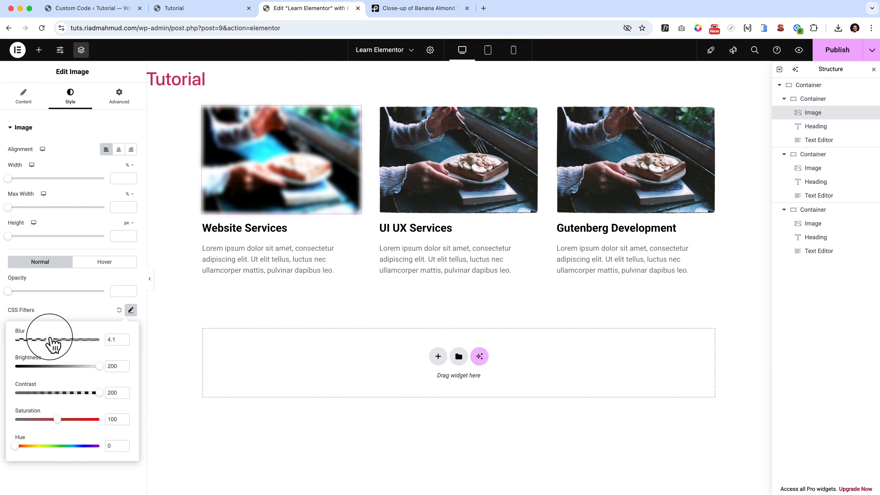
drag(50, 338, 0, 336)
click(131, 310)
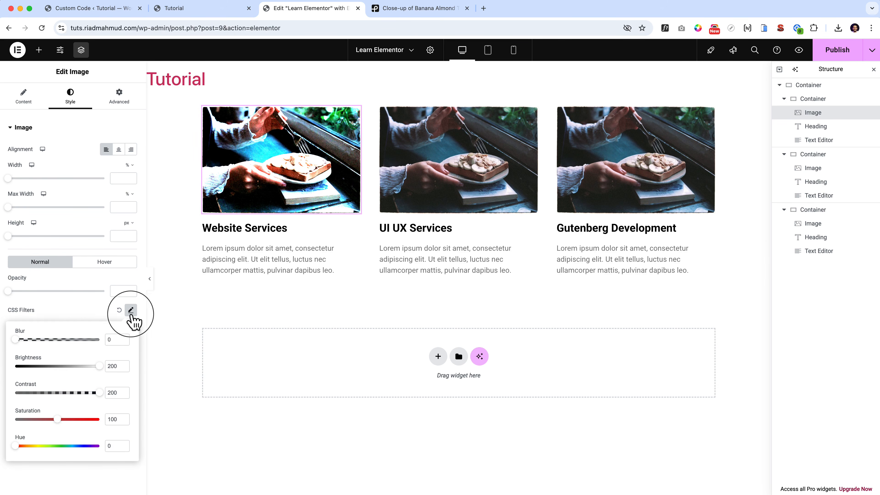
drag(58, 420, 20, 420)
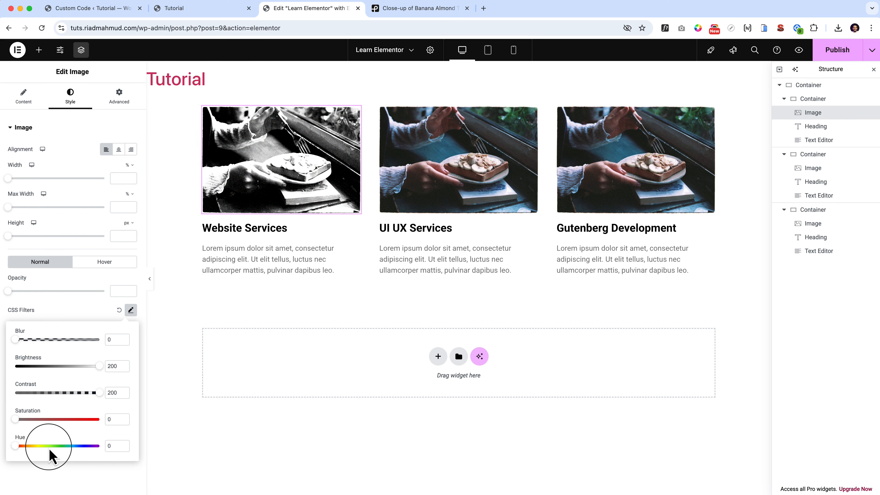
click(118, 310)
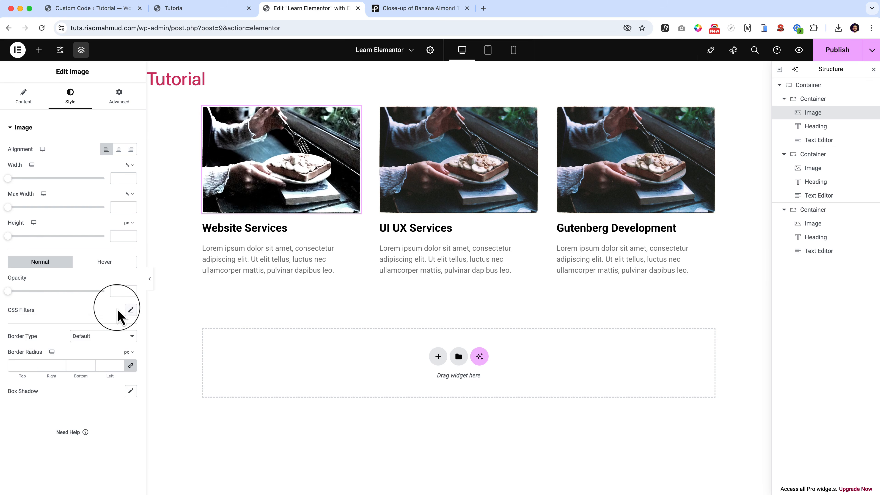
Give the first card's image a dotted border with a width of 5 px on all sides.
click(85, 335)
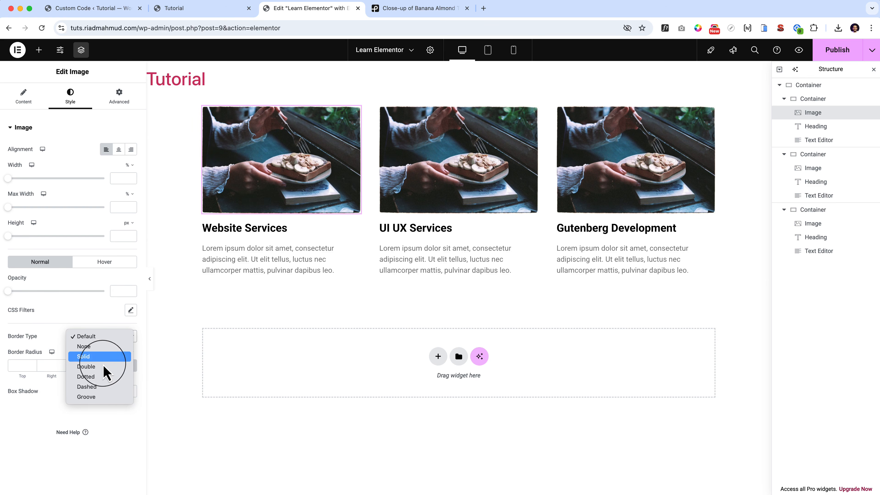
click(117, 381)
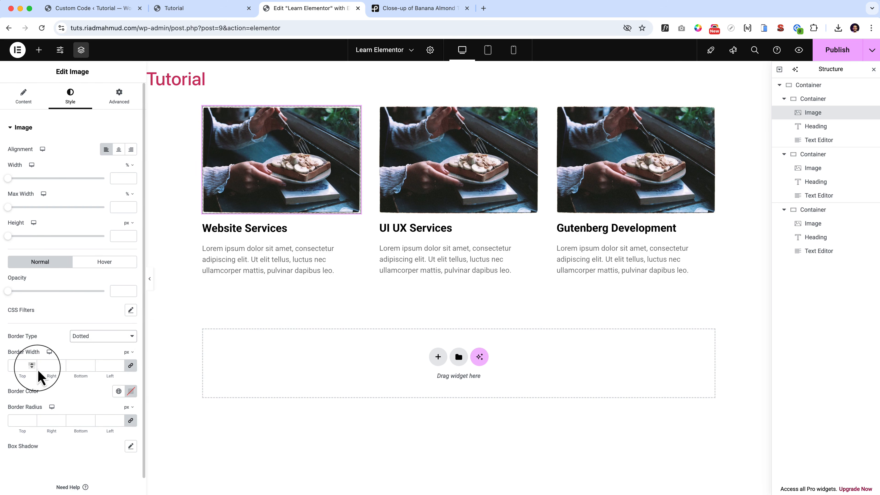
click(21, 365)
text(5)
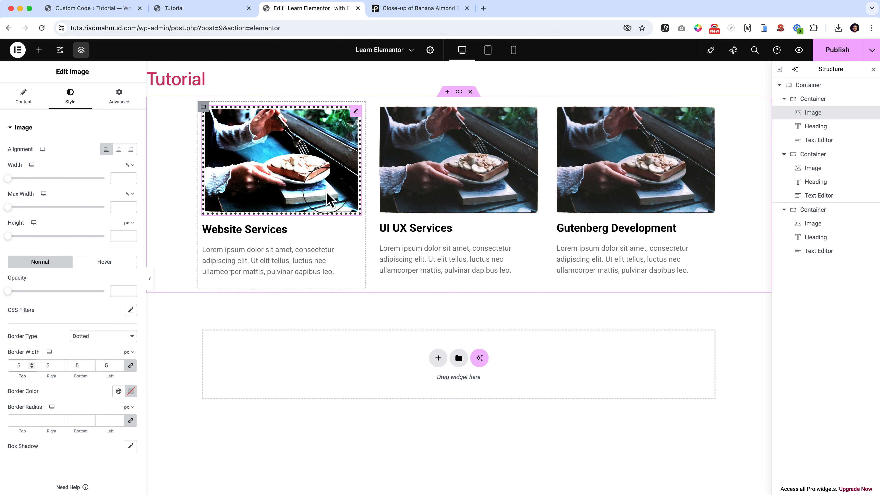
Try the Double, Dotted, Dashed and Groove border types on the first card's image and set the border type to None.
click(110, 336)
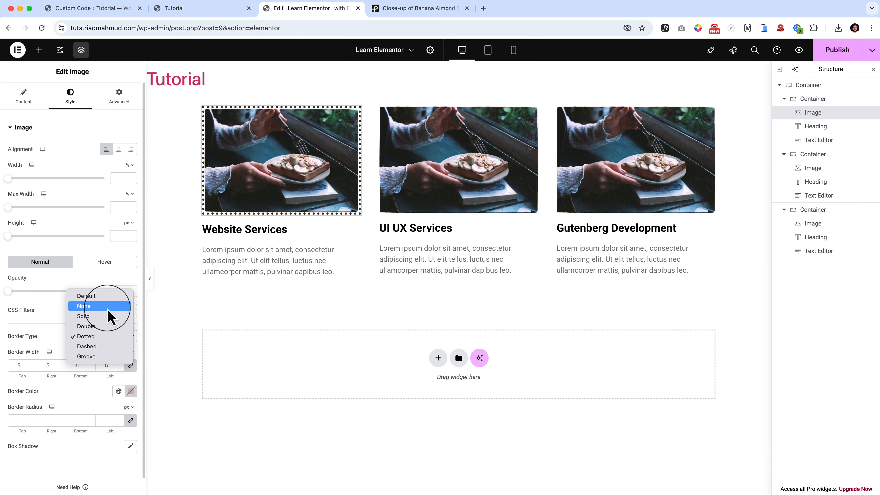
click(108, 326)
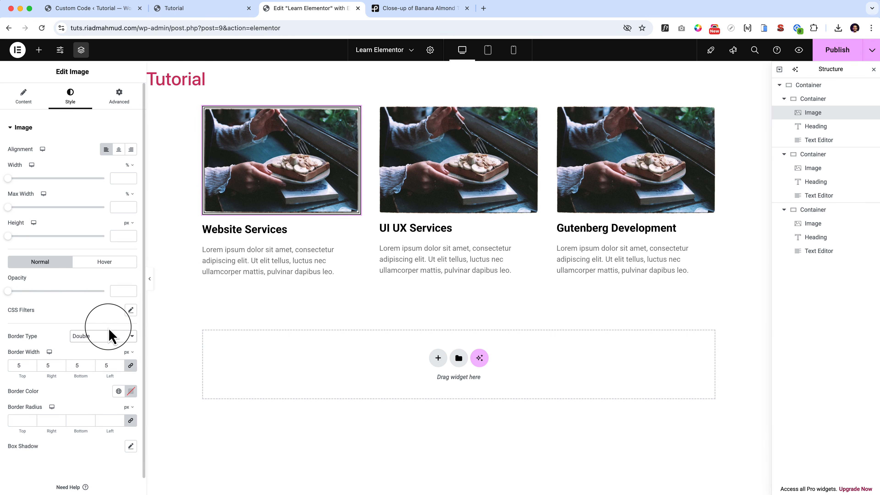
click(117, 336)
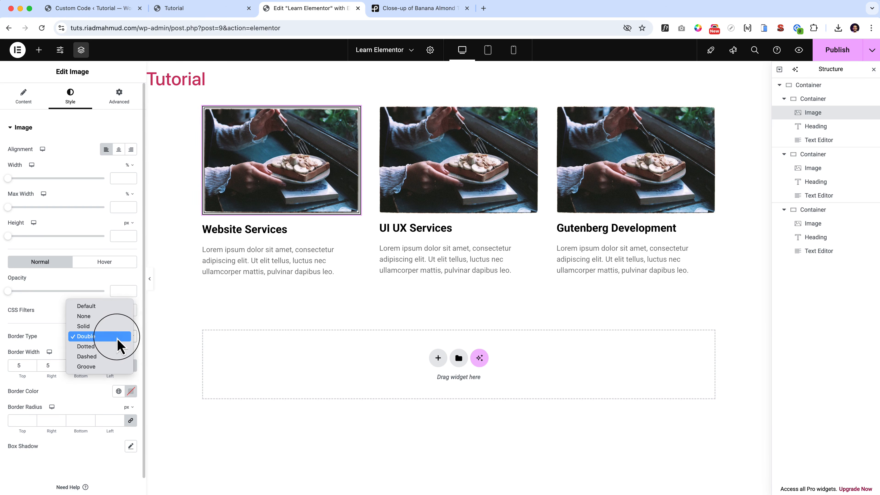
click(120, 347)
click(121, 336)
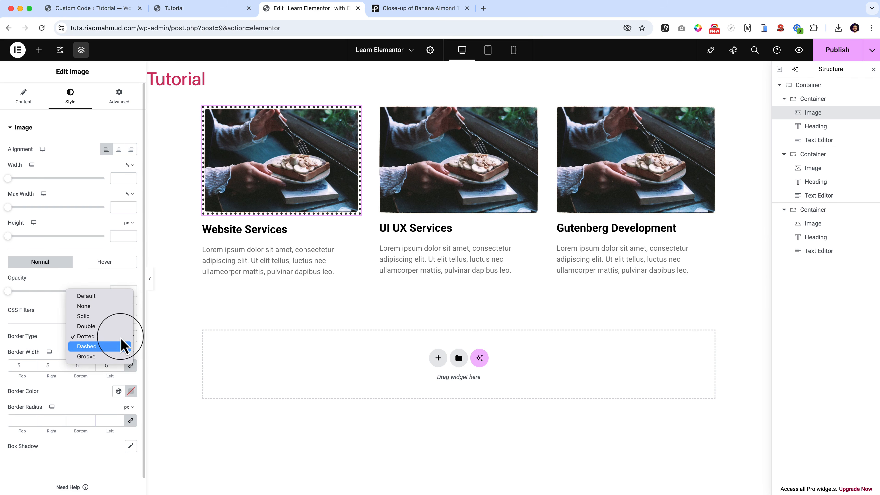
click(122, 347)
click(121, 338)
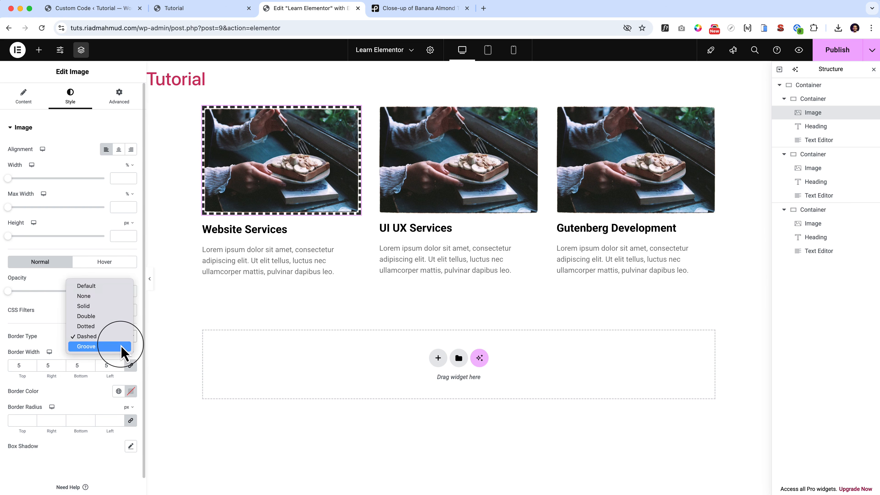
click(121, 347)
click(122, 338)
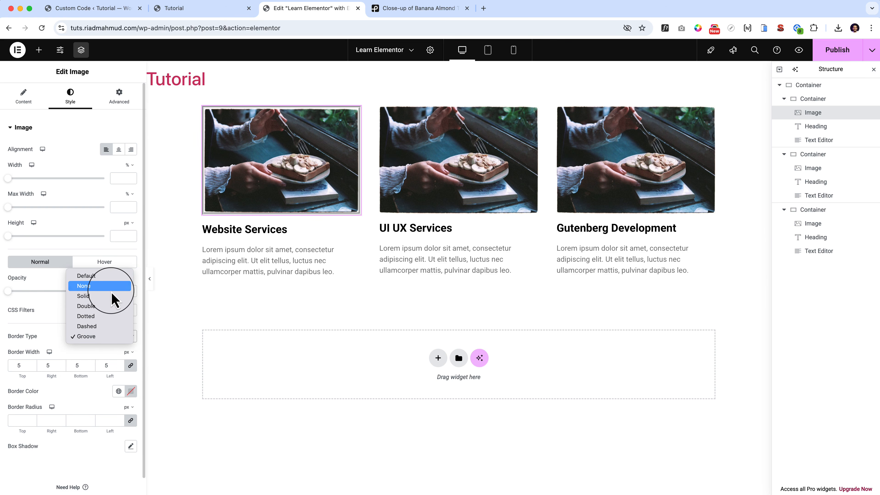
click(111, 287)
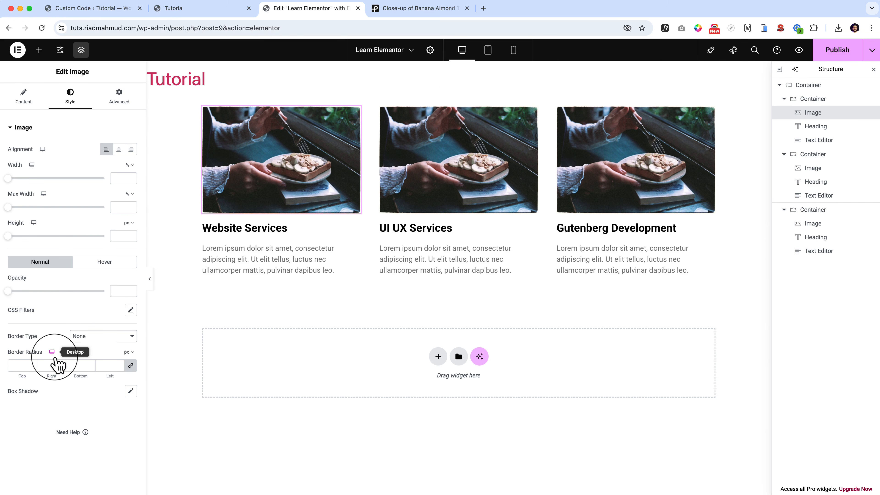
click(85, 337)
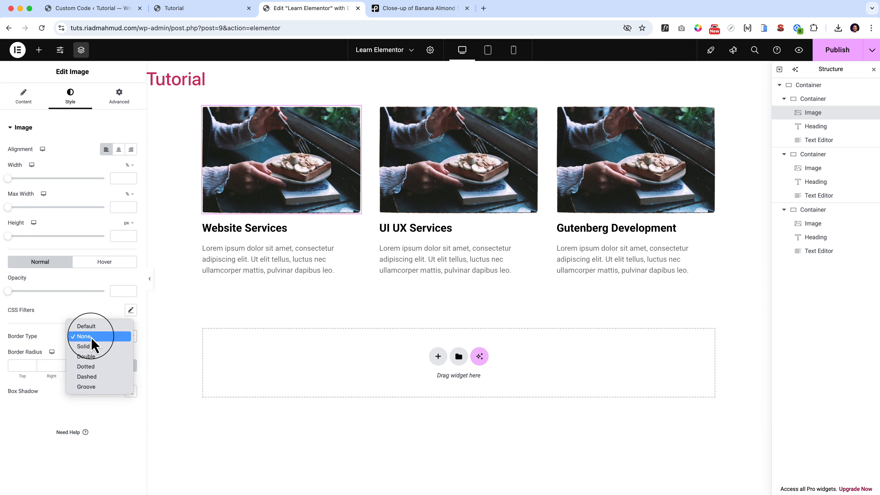
click(85, 336)
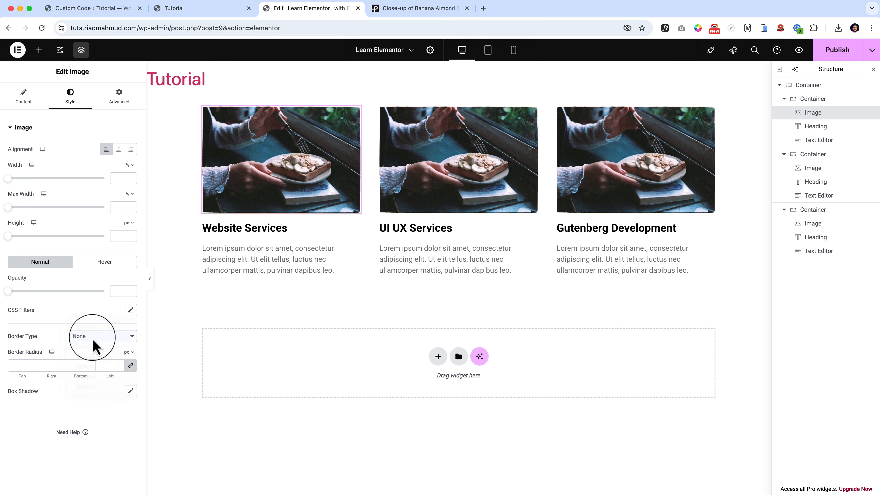
Try a 40 px border radius on the first card's image and set the radius to 0 on all corners.
click(16, 365)
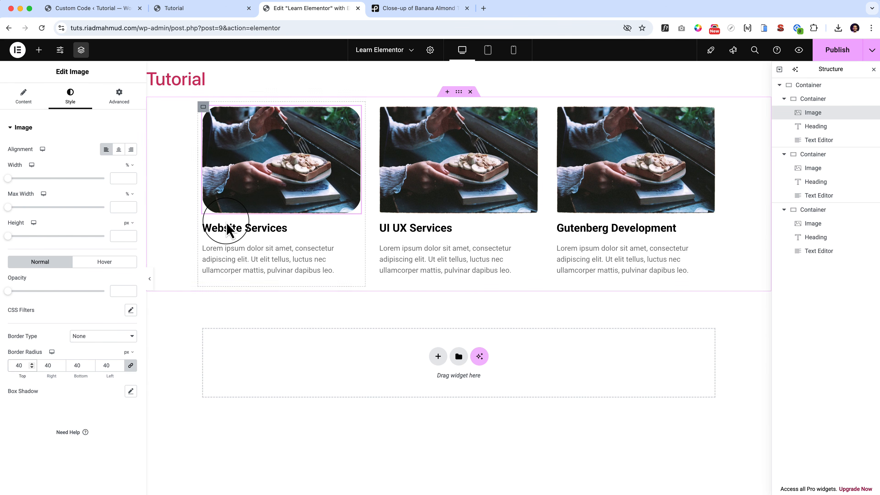
click(120, 264)
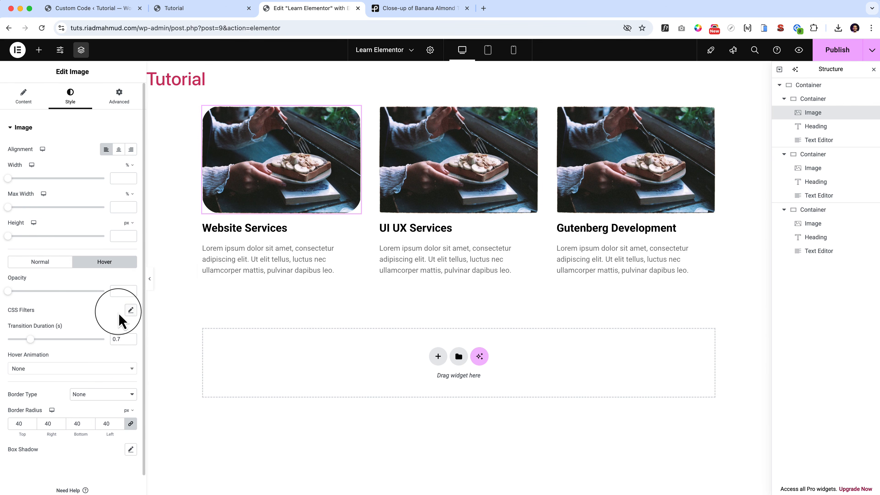
drag(29, 339, 9, 365)
click(44, 263)
text(0)
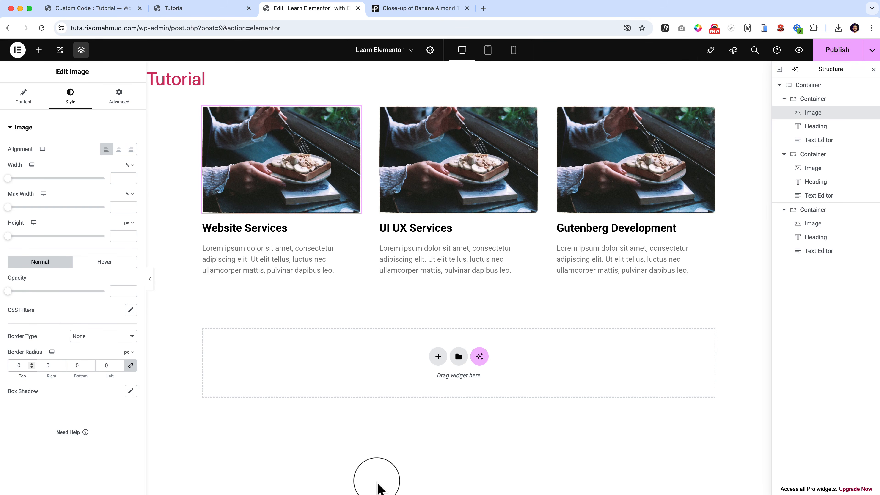
Try a box shadow with blur values of 33 and 63 on the first card's image and reset the shadow.
click(131, 391)
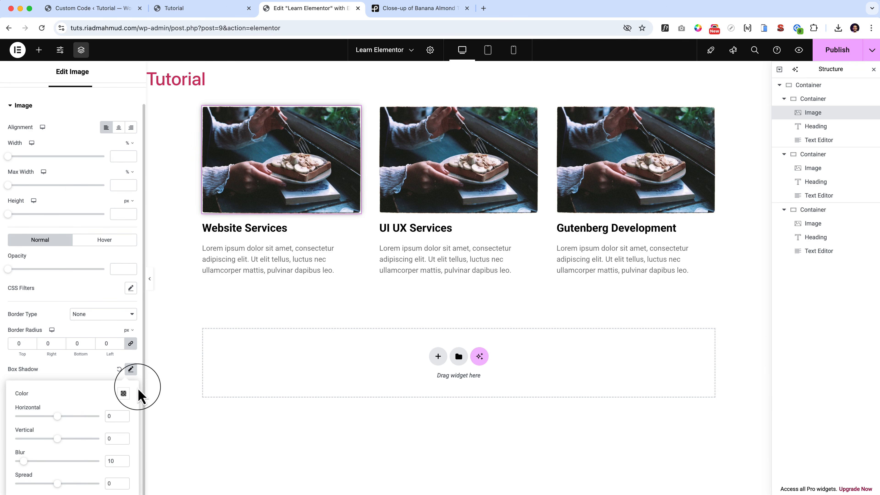
click(47, 461)
drag(55, 472, 42, 470)
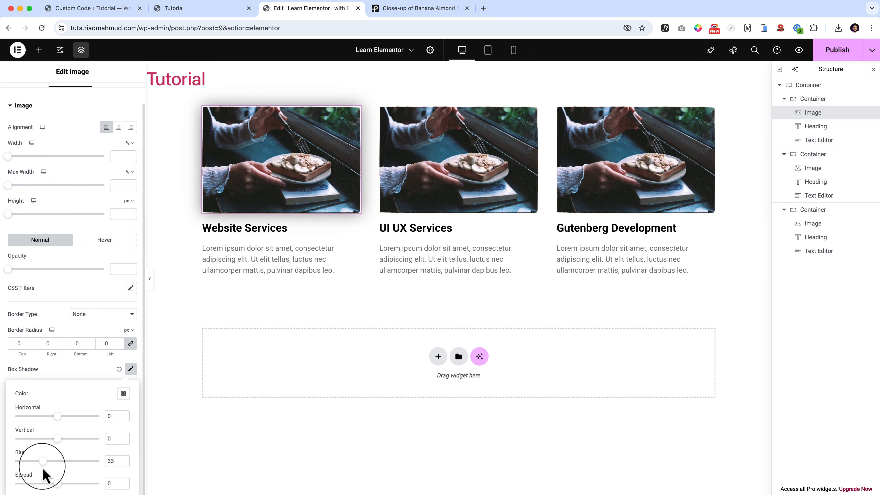
drag(43, 463, 69, 475)
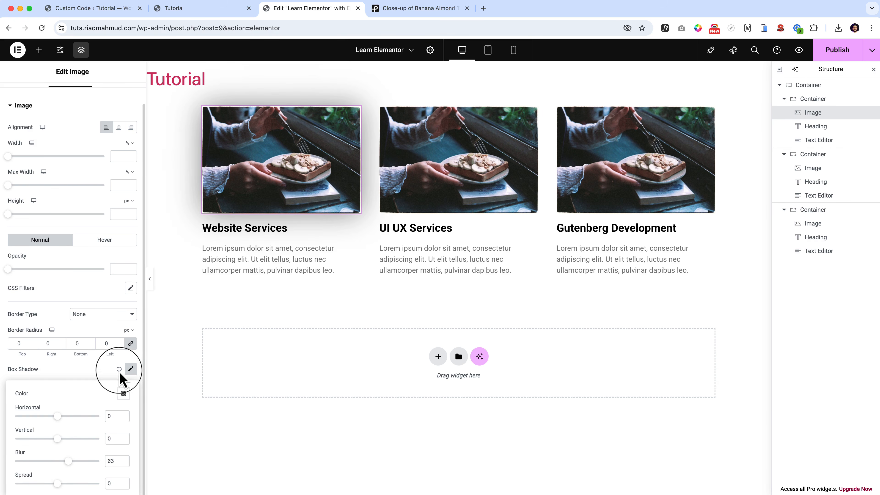
click(119, 369)
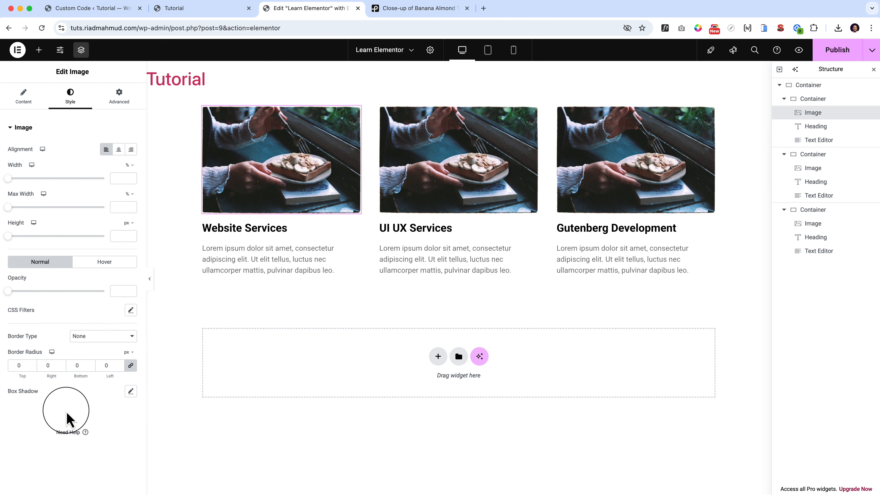
Paste a second copy of the lorem ipsum text directly after the existing paragraph in the Website Services card's text editor.
click(808, 143)
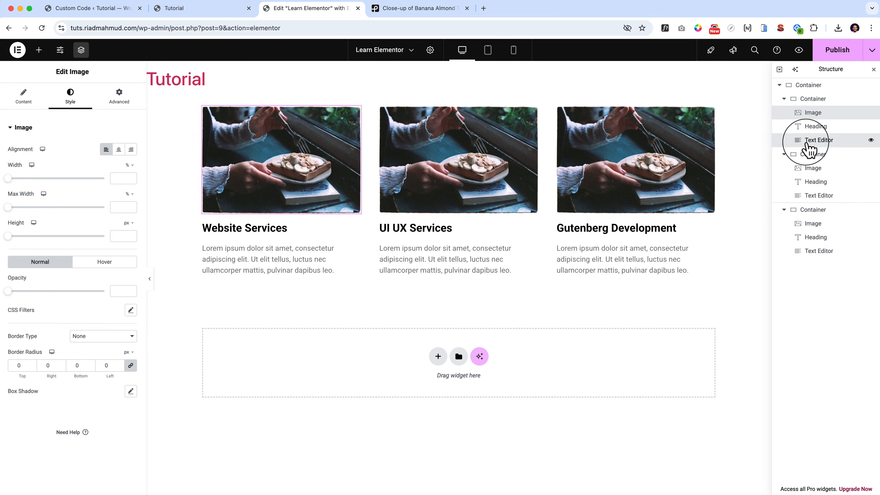
click(824, 131)
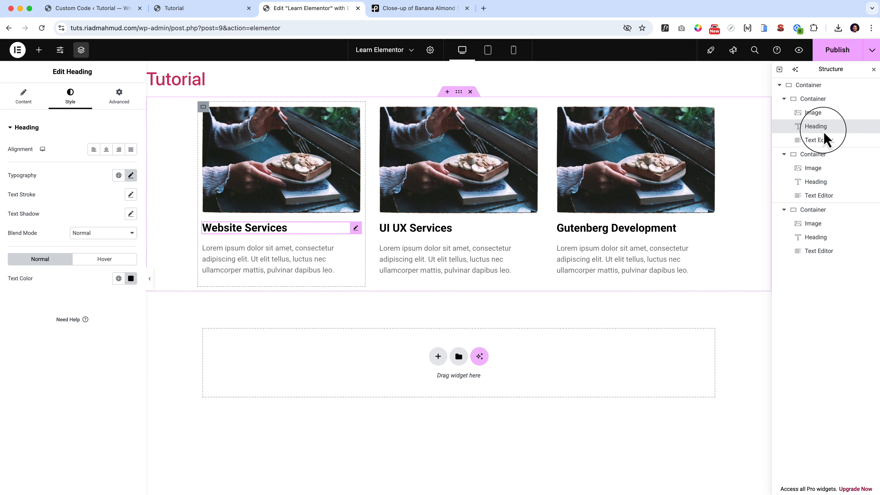
click(357, 248)
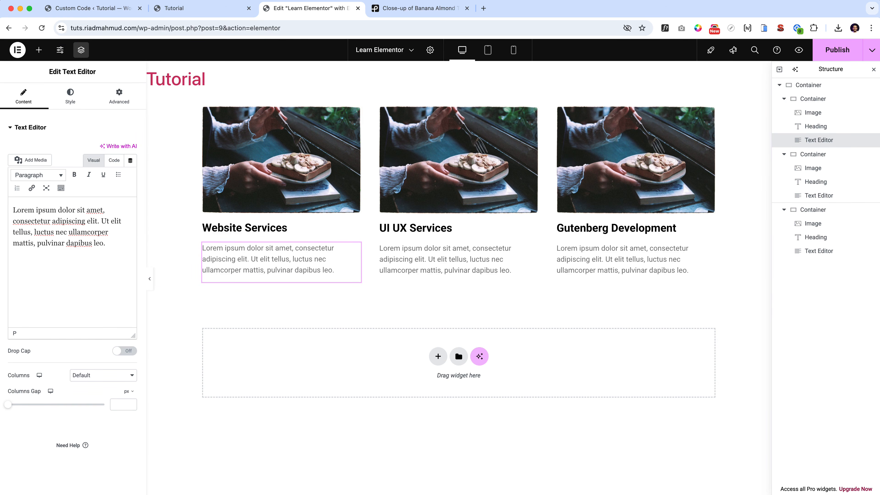
triple_click(45, 215)
key(super+c)
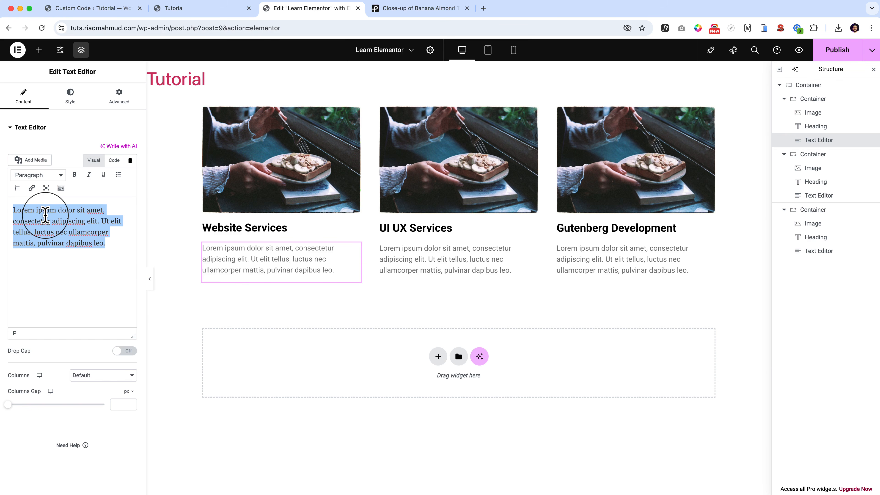
click(45, 215)
click(105, 254)
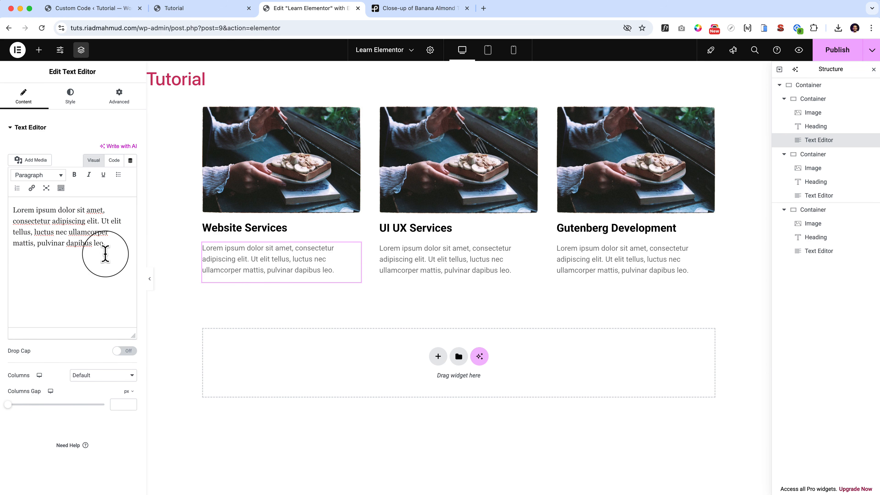
key(super+v)
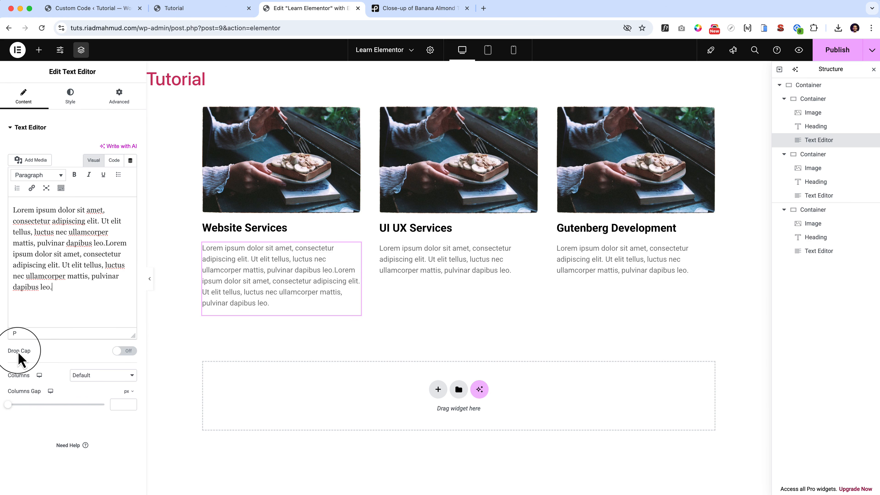
Enable the drop cap for the Website Services card's paragraph and set its space to 11 px.
click(128, 351)
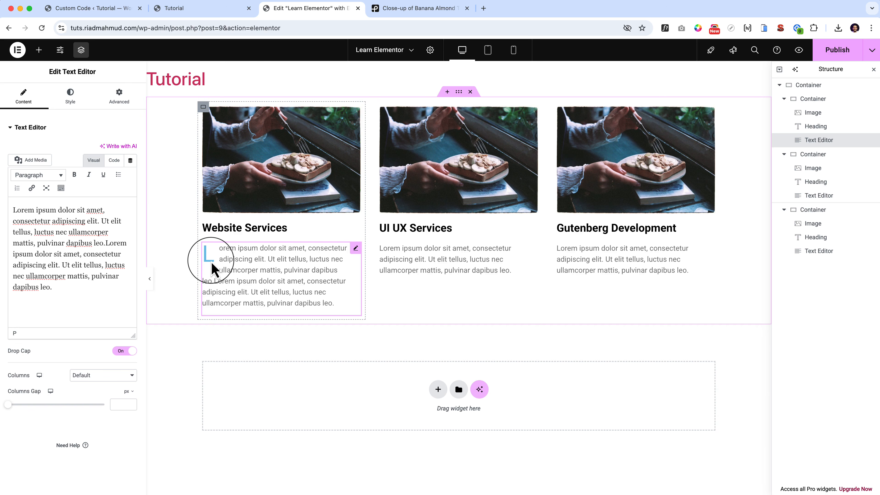
click(60, 101)
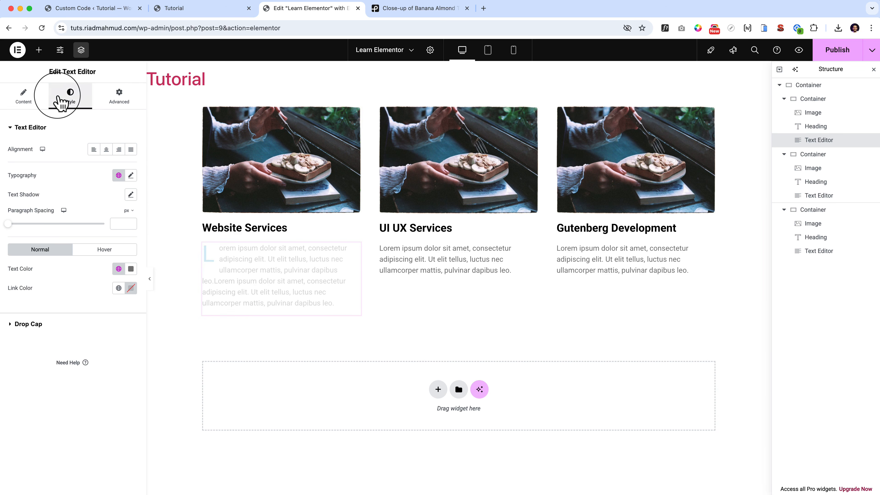
click(27, 326)
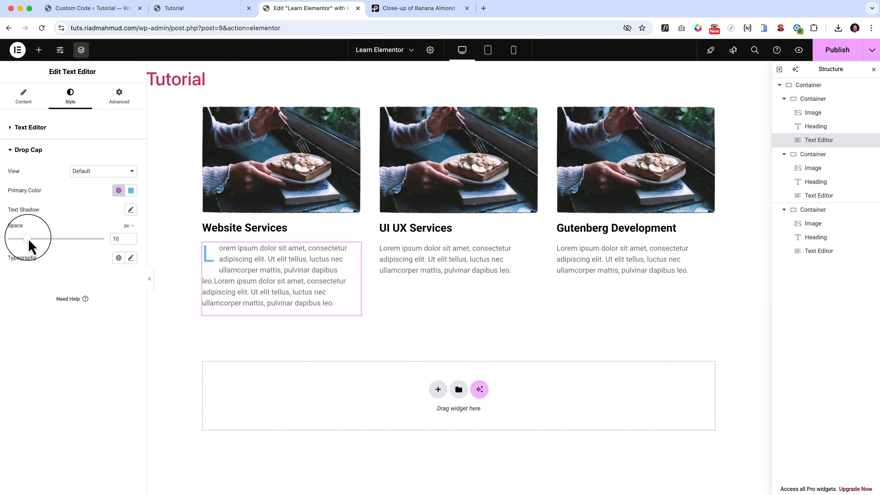
mouse_move(27, 238)
mouse_down()
mouse_move(65, 243)
mouse_move(31, 244)
mouse_up()
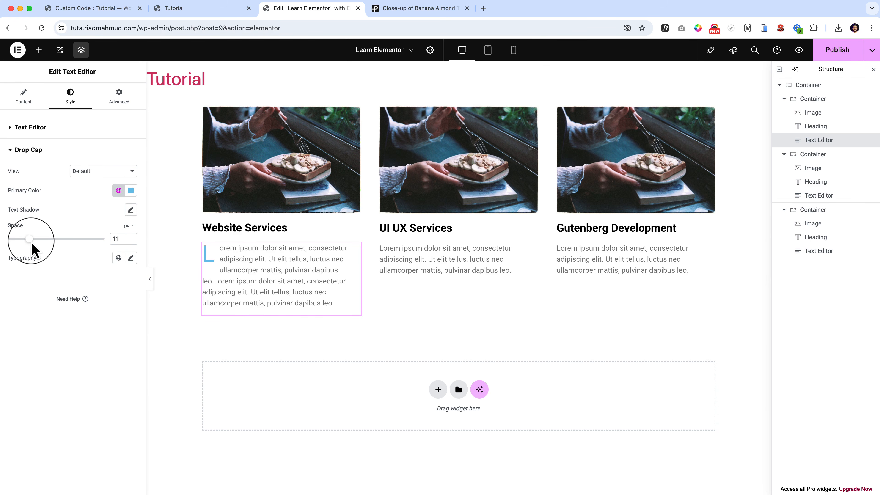
Try the Stacked and Framed views for the Website Services card's drop cap and return the view to Default.
click(96, 172)
click(102, 184)
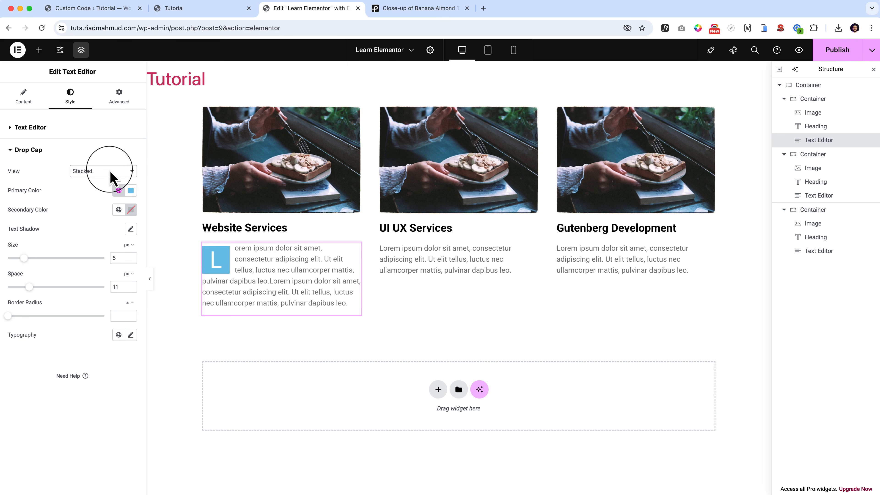
click(111, 172)
click(99, 181)
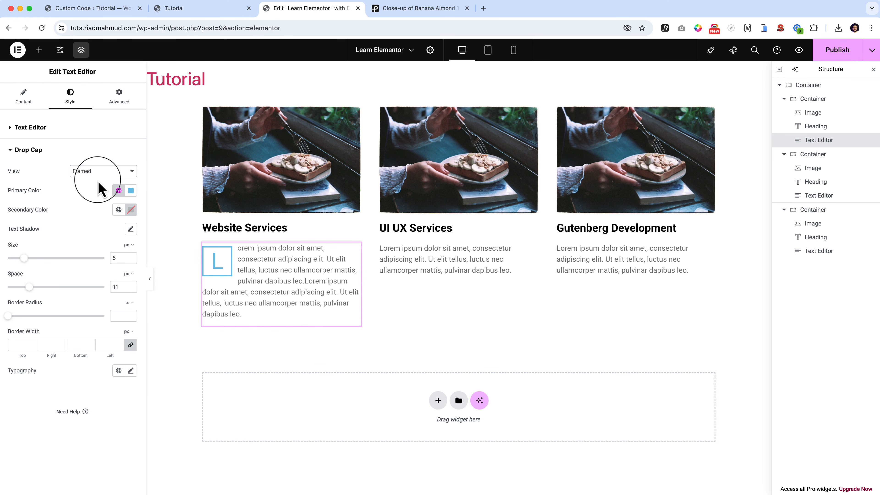
click(113, 171)
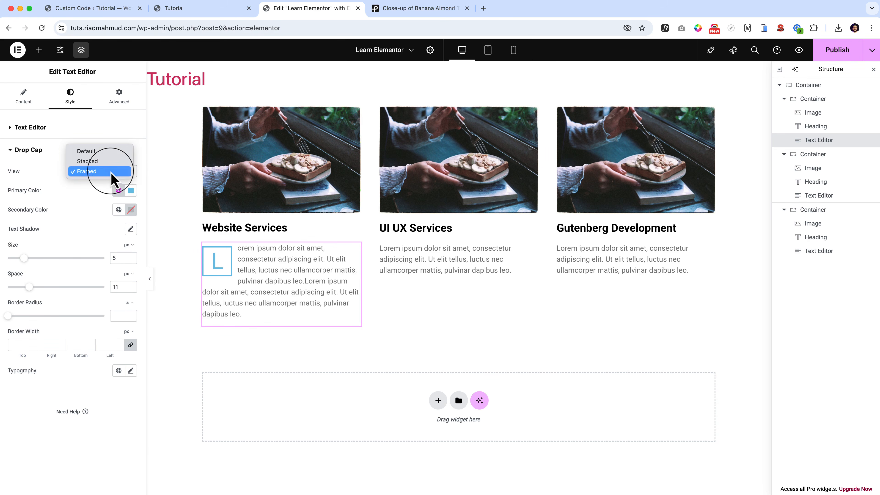
click(126, 210)
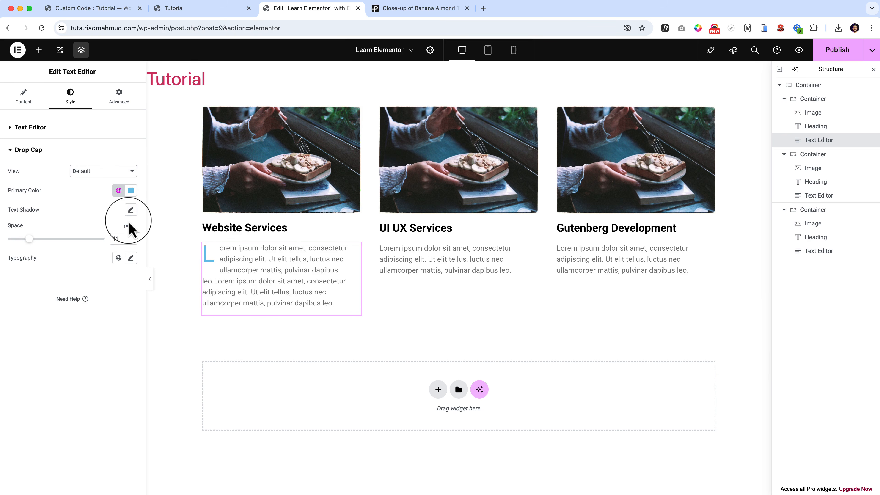
Try a text shadow with a reduced blur on the Website Services card's drop cap and reset the shadow.
click(130, 209)
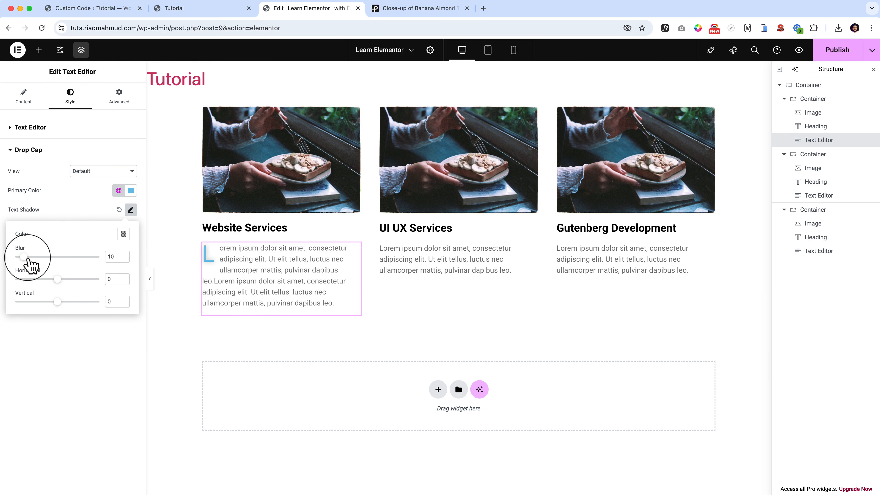
mouse_move(24, 256)
mouse_down()
mouse_move(73, 257)
mouse_move(8, 257)
mouse_up()
click(122, 218)
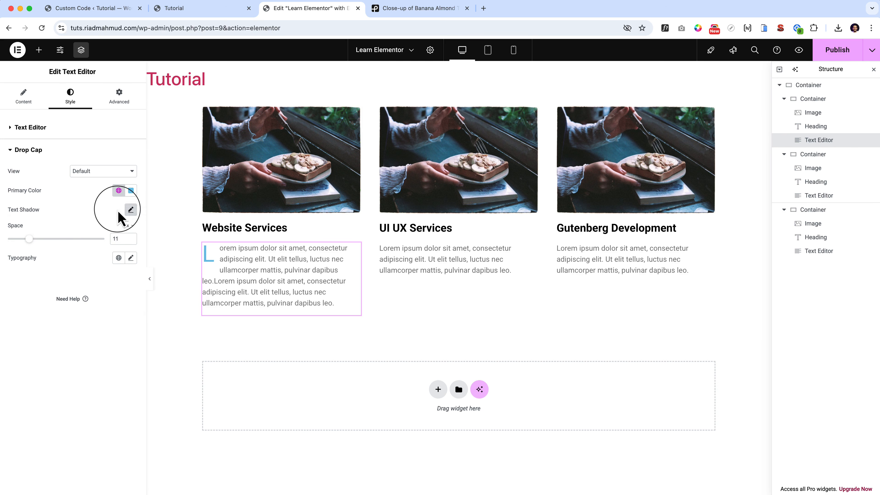
Try a larger typography size for the Website Services card's drop cap and reset its typography.
click(131, 258)
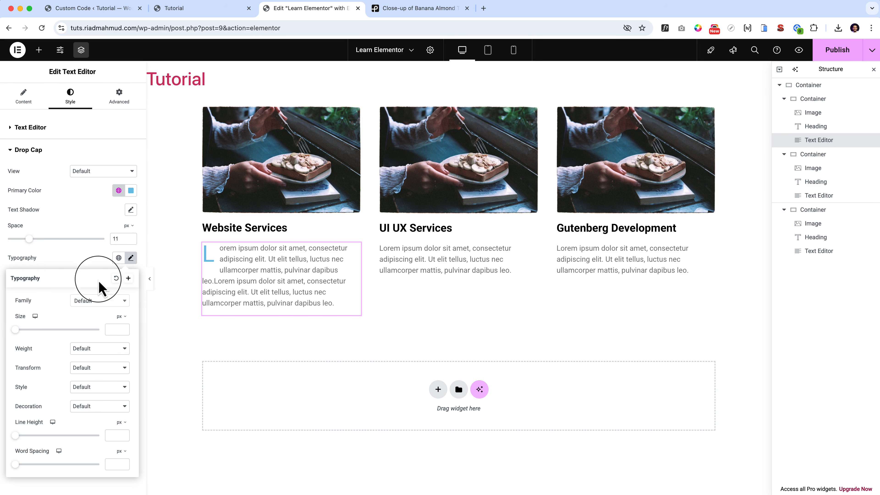
drag(16, 329, 50, 342)
click(80, 269)
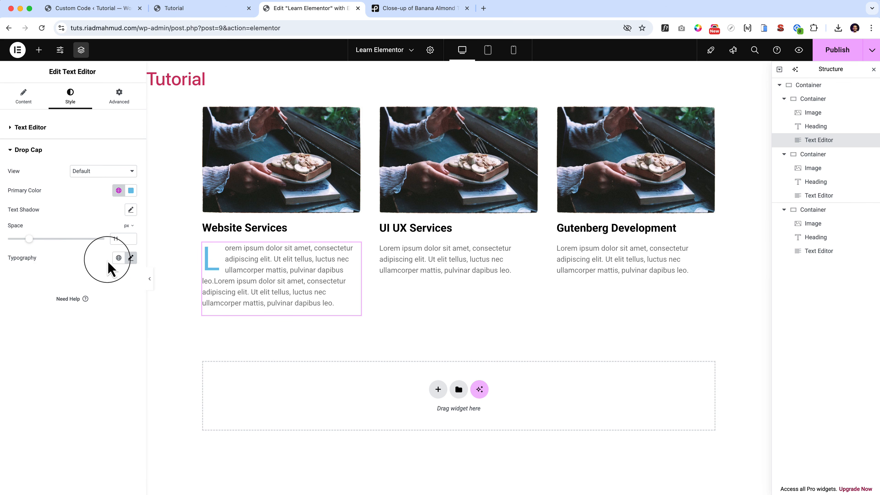
click(131, 258)
click(85, 268)
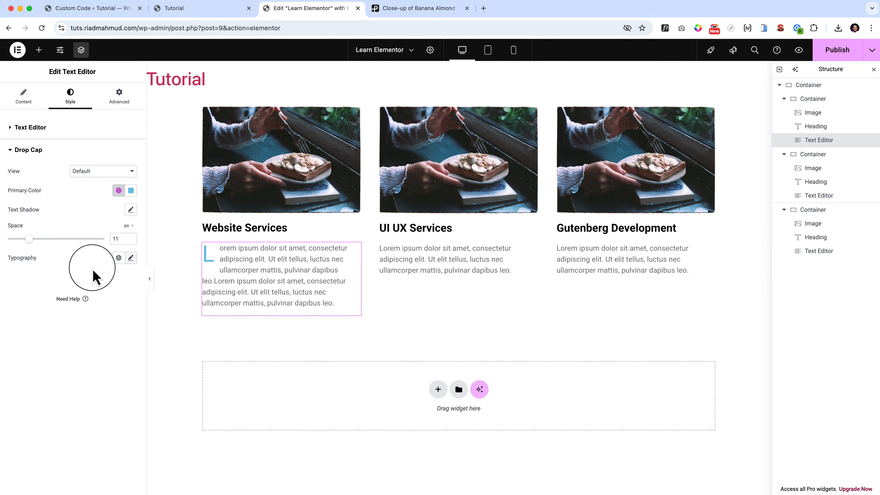
Make the word "ipsum" in the first sentence of the Website Services card's paragraph bold.
click(24, 101)
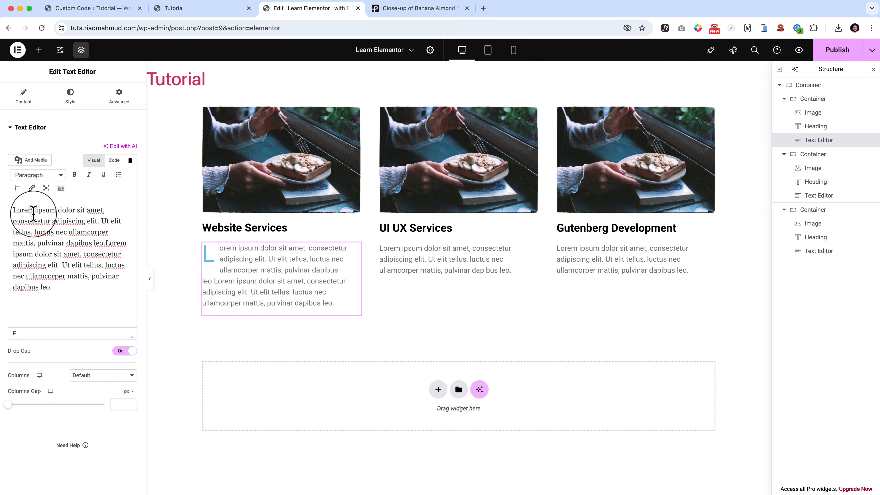
drag(34, 211, 65, 274)
click(59, 273)
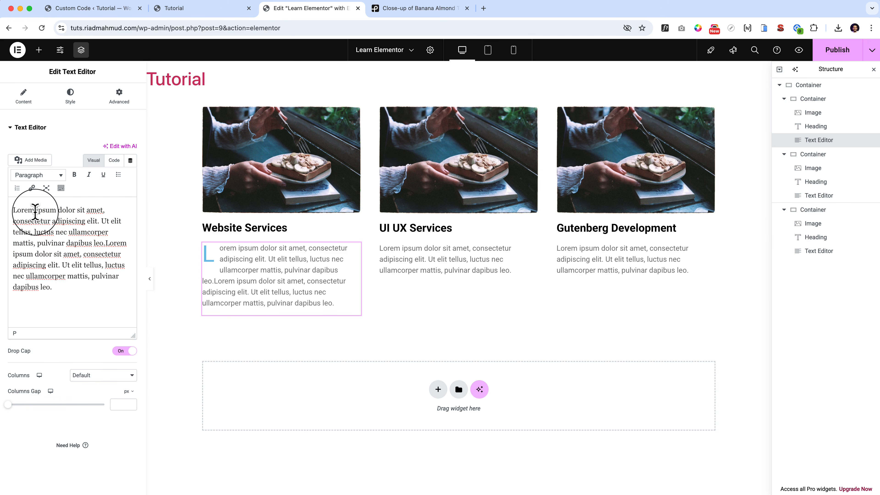
double_click(41, 210)
click(72, 176)
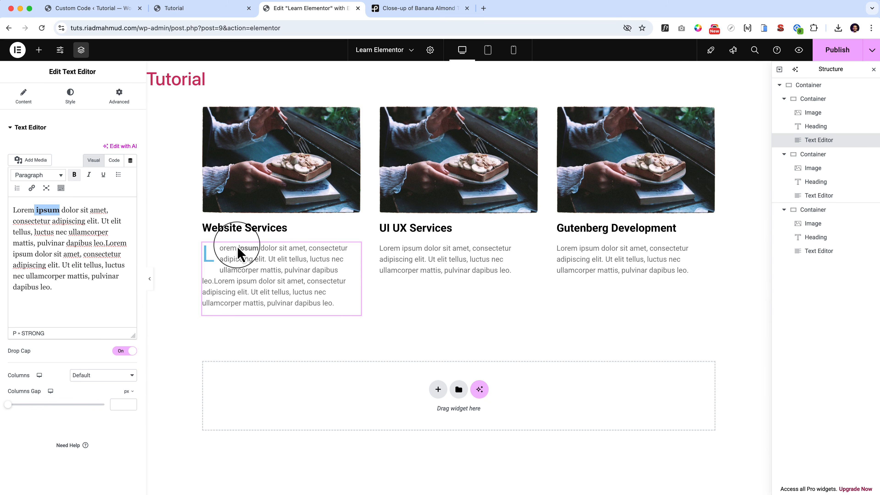
Examine the strong tag around "ipsum" in the paragraph's HTML code and return to the visual editor.
click(114, 160)
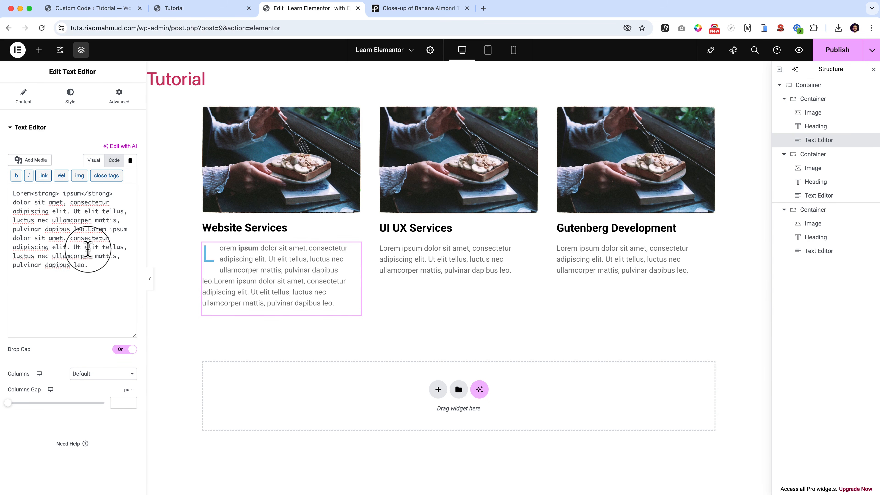
drag(31, 193, 58, 193)
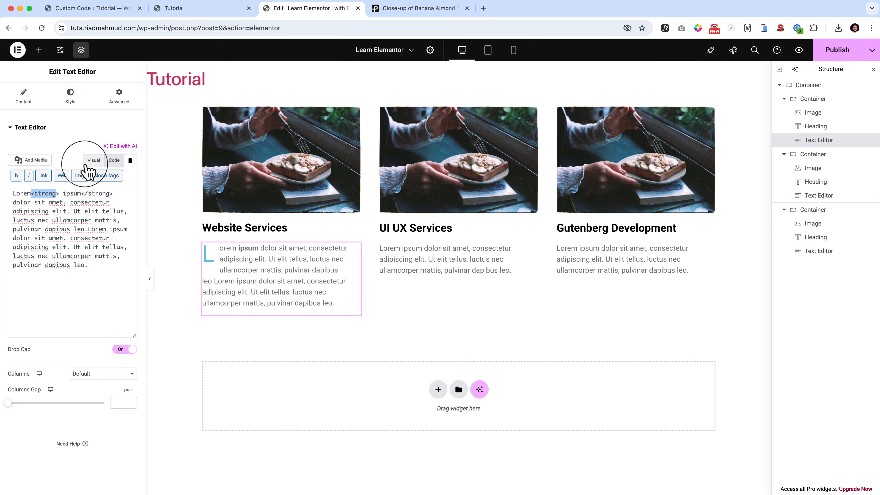
click(93, 161)
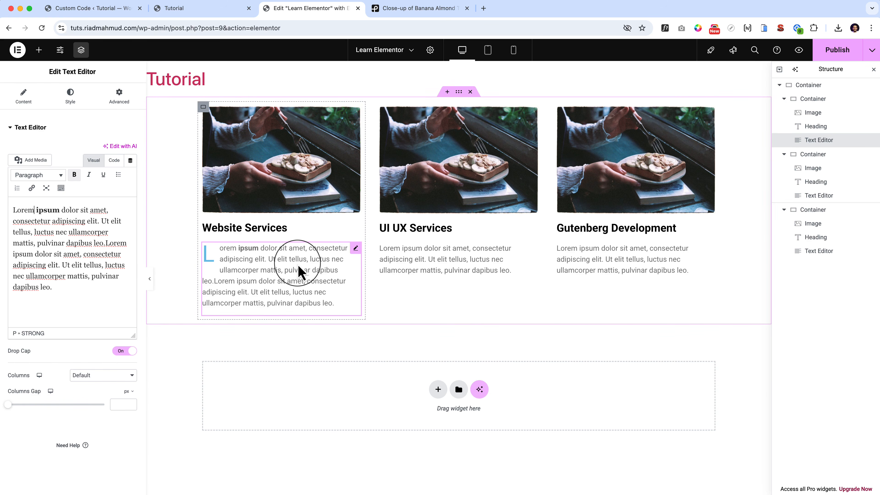
Try 2 text columns with a 0 px columns gap for the paragraph, clear the gap and restore the Default column setting.
click(100, 379)
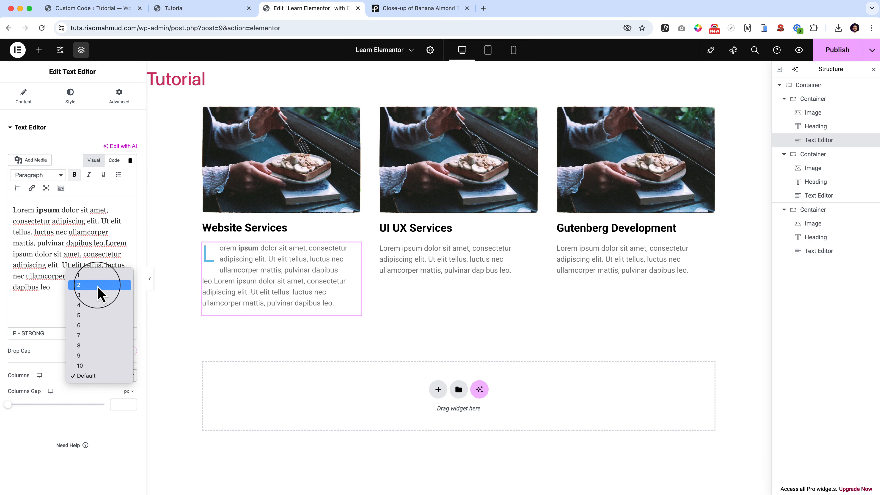
click(98, 285)
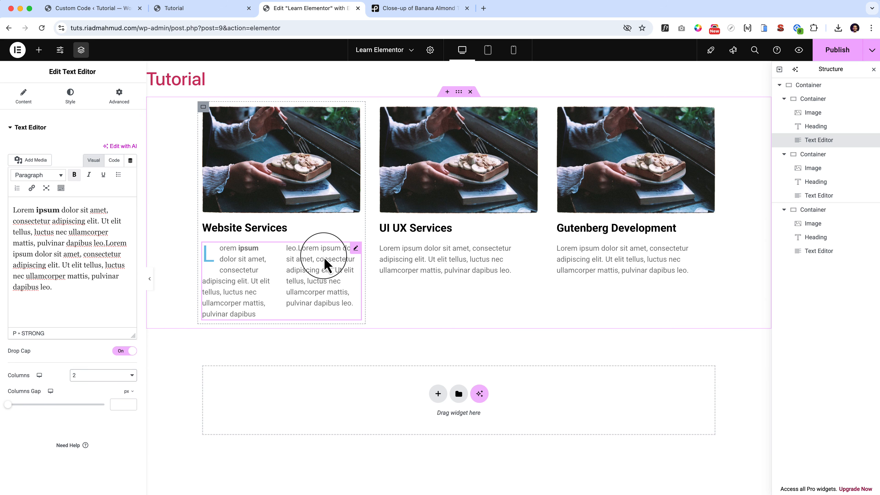
mouse_move(9, 404)
mouse_down()
mouse_move(52, 422)
mouse_move(2, 416)
mouse_up()
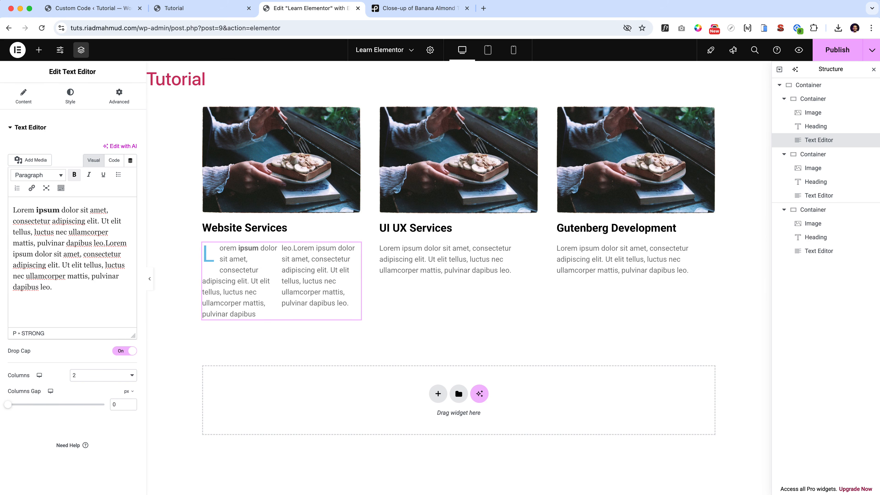
click(120, 405)
key(BackSpace)
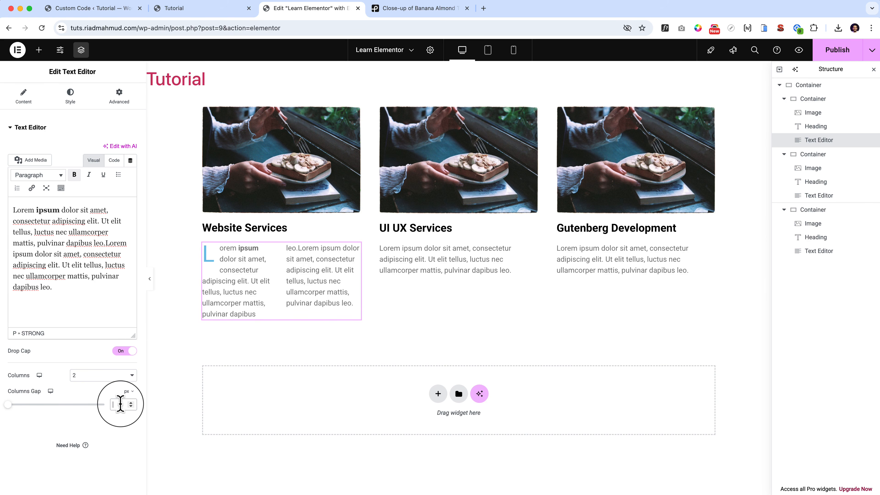
click(95, 375)
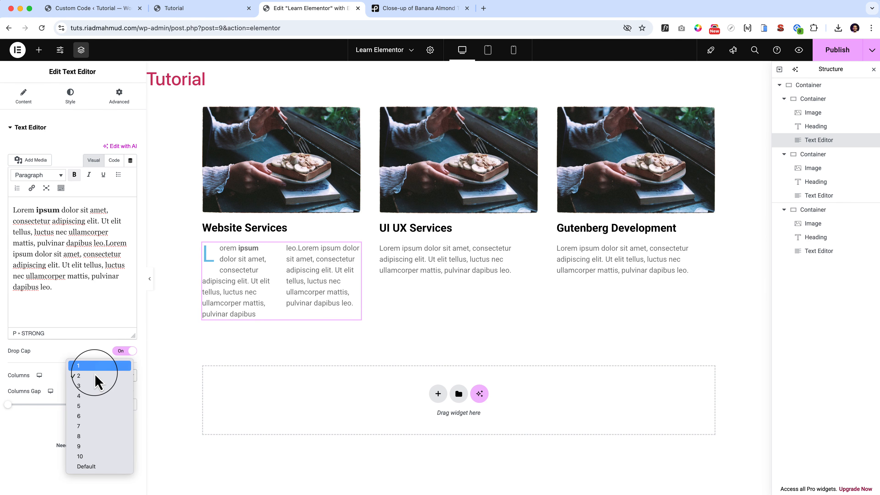
click(105, 467)
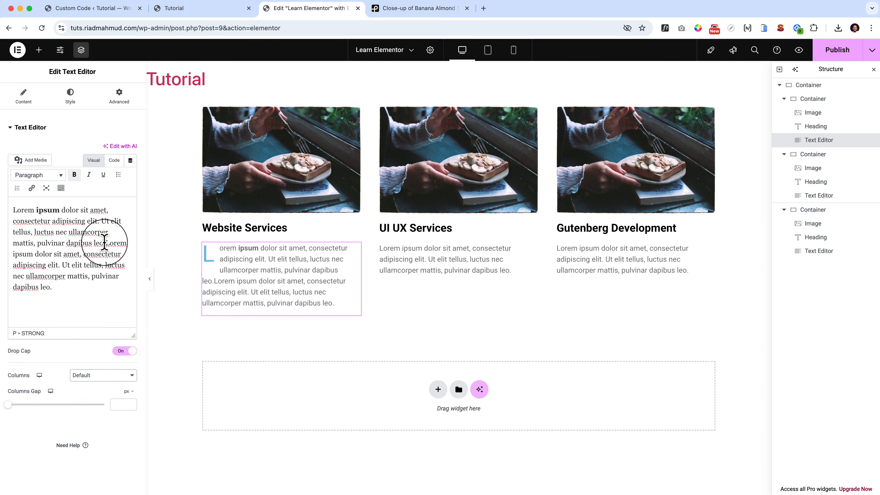
Delete the second copy of the lorem ipsum text from the Website Services card and turn off its drop cap.
drag(106, 242, 136, 304)
key(BackSpace)
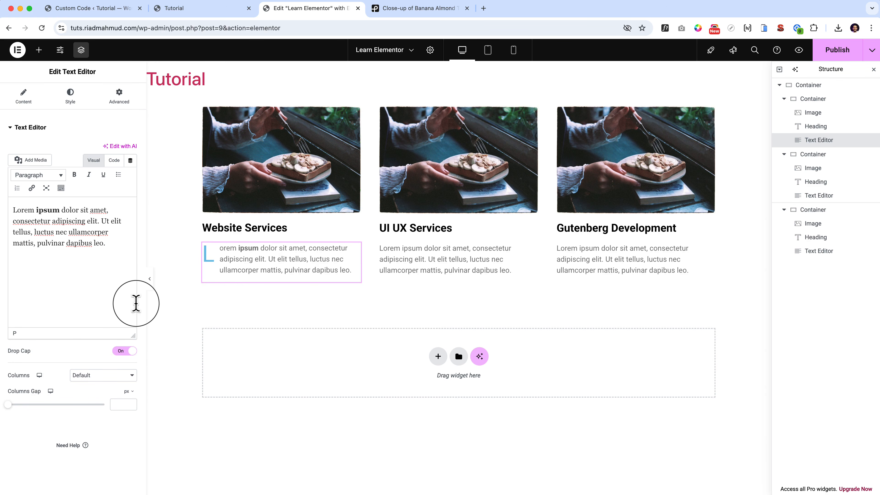
click(123, 351)
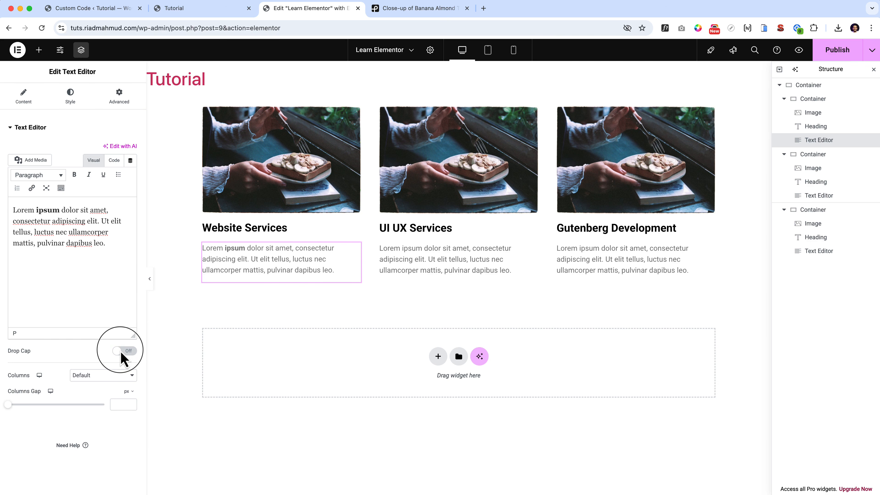
Set the Website Services text's paragraph spacing to 0 px and paste two more copies of the text as separate paragraphs.
click(71, 97)
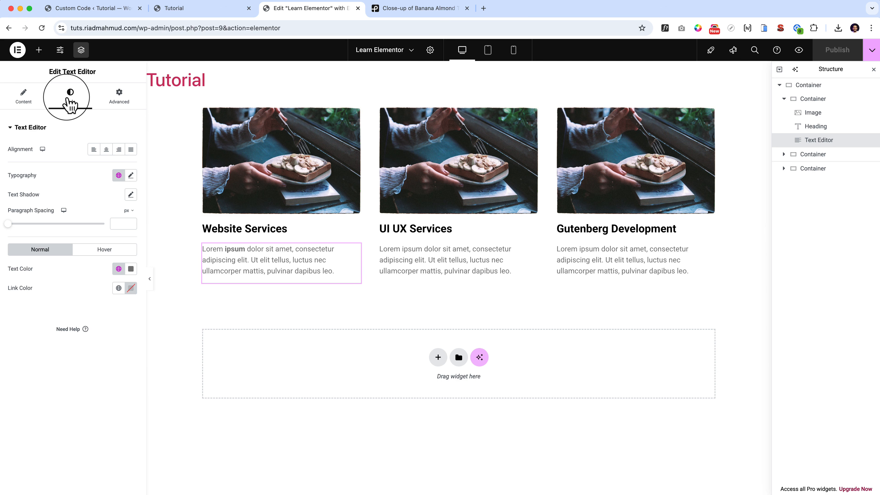
mouse_move(8, 225)
mouse_down()
mouse_move(46, 227)
mouse_move(20, 233)
mouse_move(10, 230)
mouse_move(114, 236)
mouse_move(43, 232)
mouse_move(46, 242)
mouse_move(7, 223)
mouse_up()
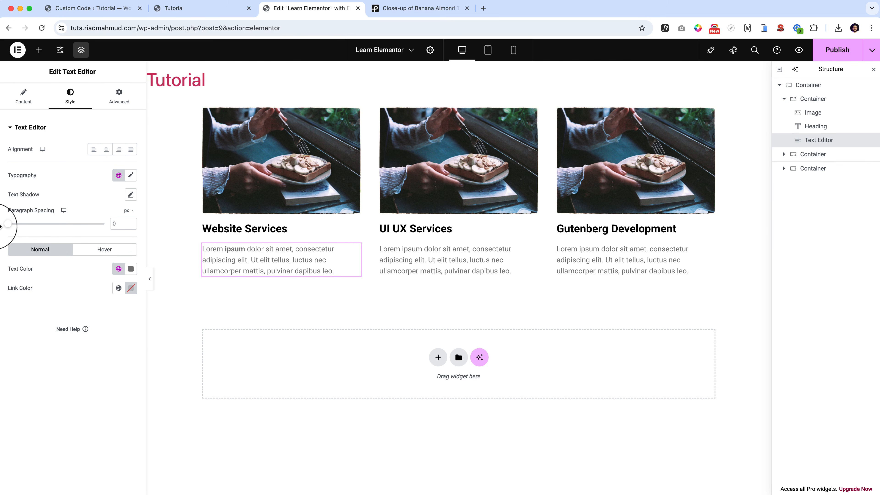
click(23, 97)
drag(114, 239, 0, 198)
key(super+c)
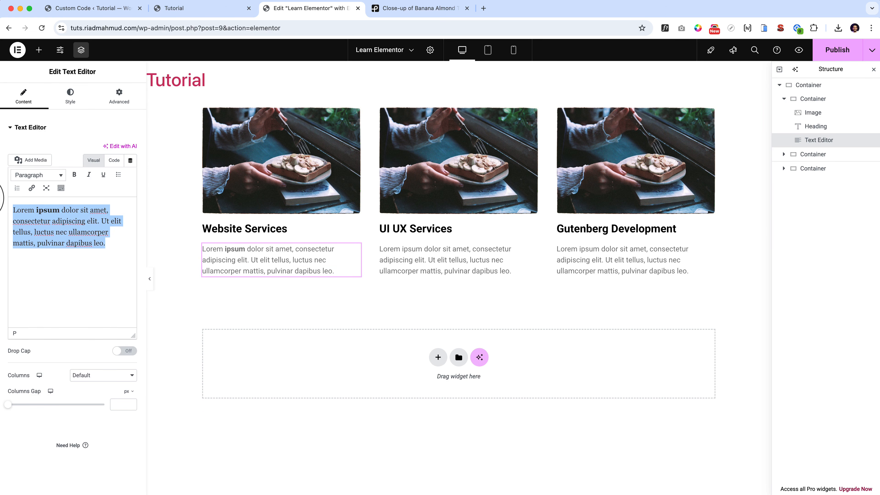
key(Right)
key(Return)
key(super+v)
key(Return)
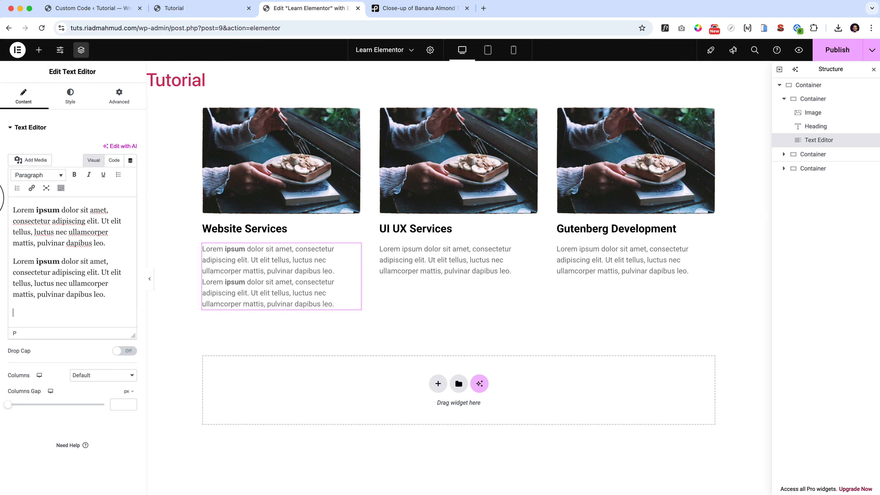
key(super+v)
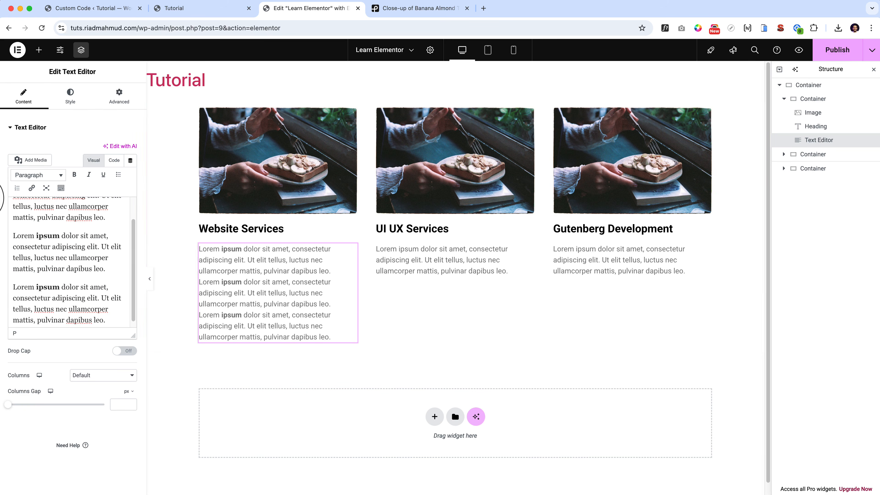
Set the Website Services text's paragraph spacing to 18 px and check the hover options for link color and transition duration.
click(70, 98)
drag(13, 212, 23, 242)
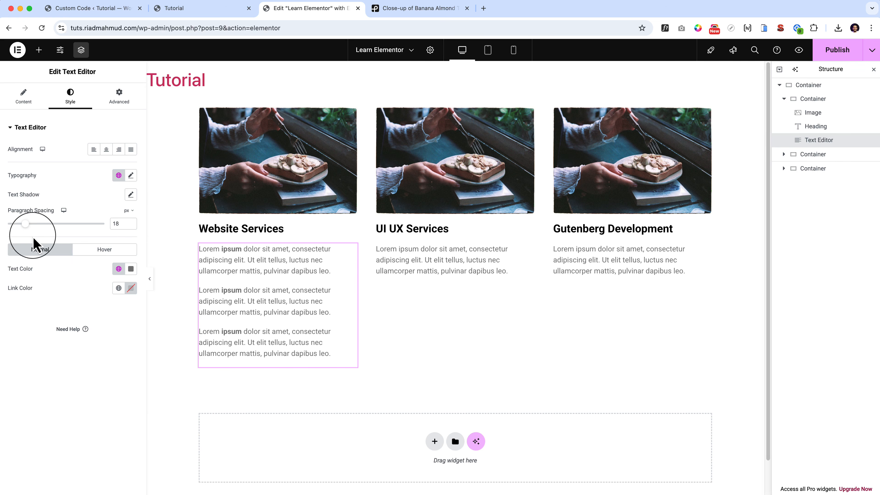
click(104, 249)
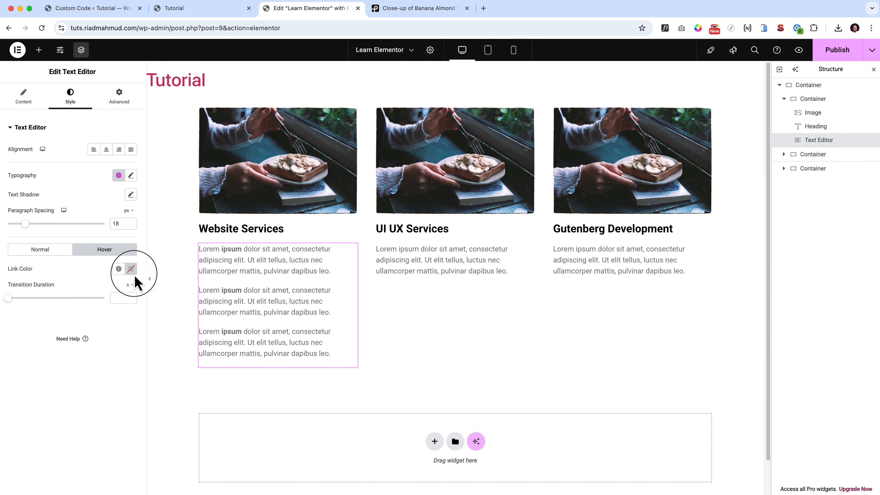
click(59, 249)
Delete the two extra paragraphs from the Website Services card's text, keeping only the first one.
click(25, 97)
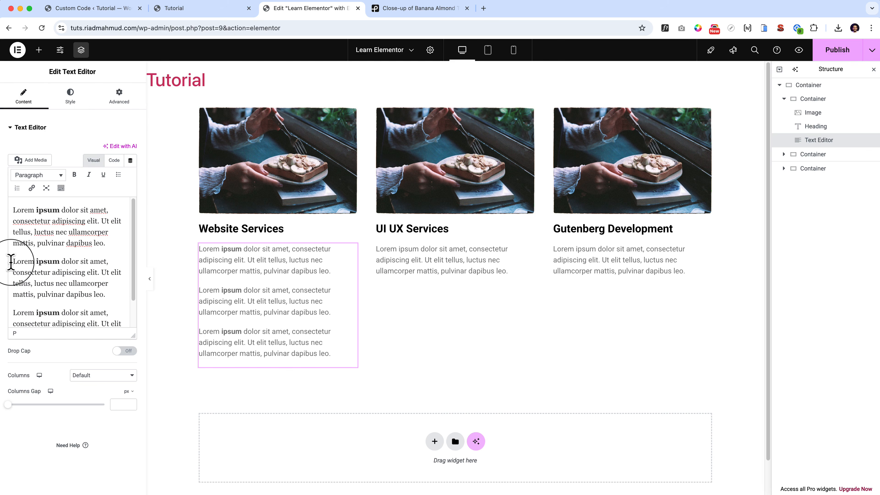
drag(12, 258, 133, 276)
key(BackSpace)
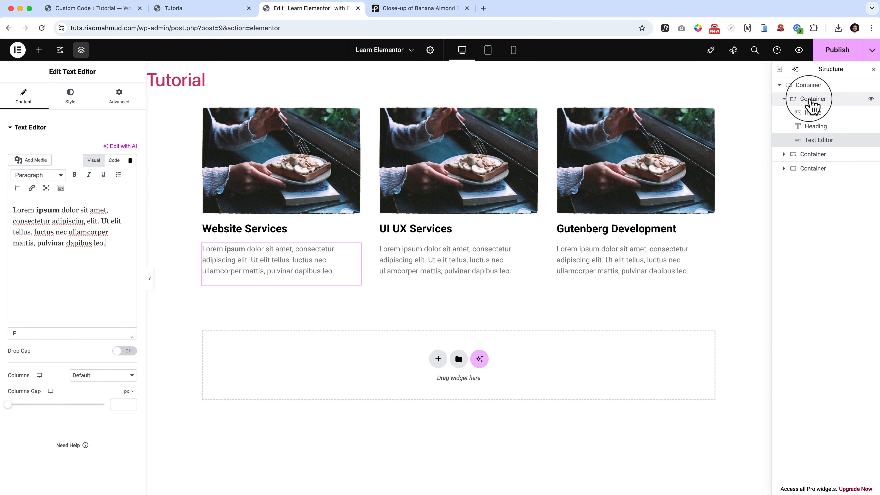
Unlink the column and row gaps of the Website Services card's container and set both to 0 px.
click(810, 101)
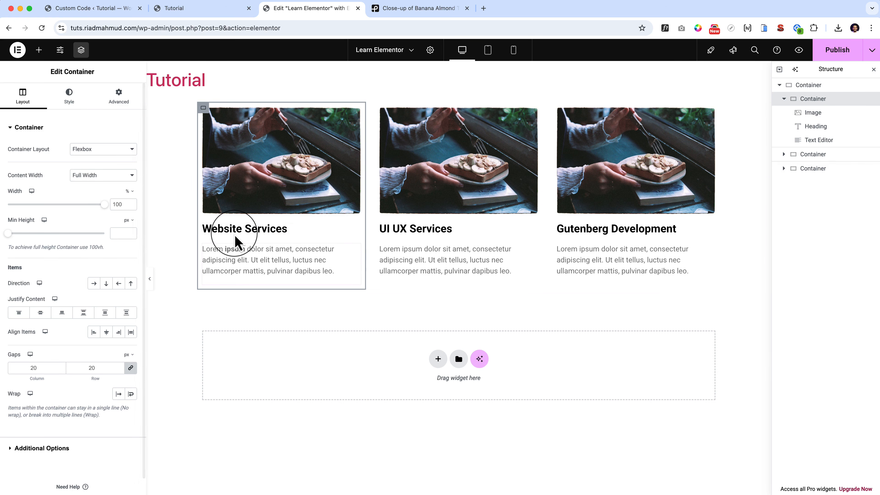
scroll(72, 277, down, 1)
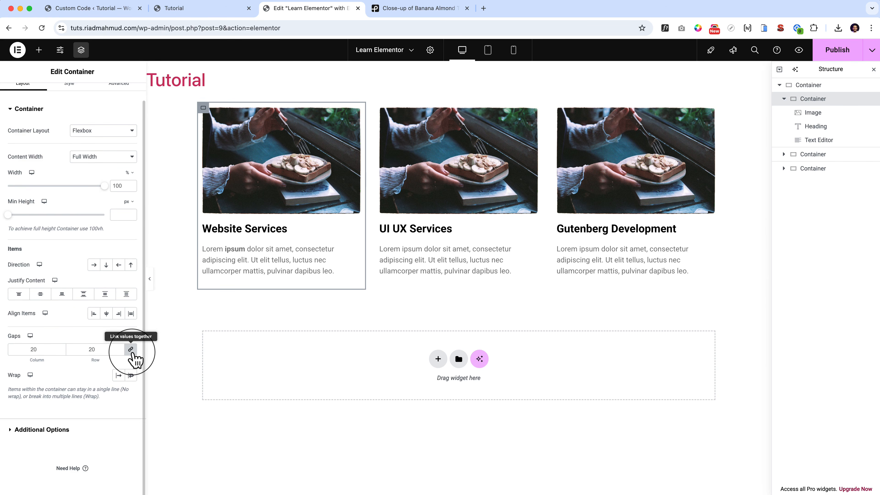
click(130, 350)
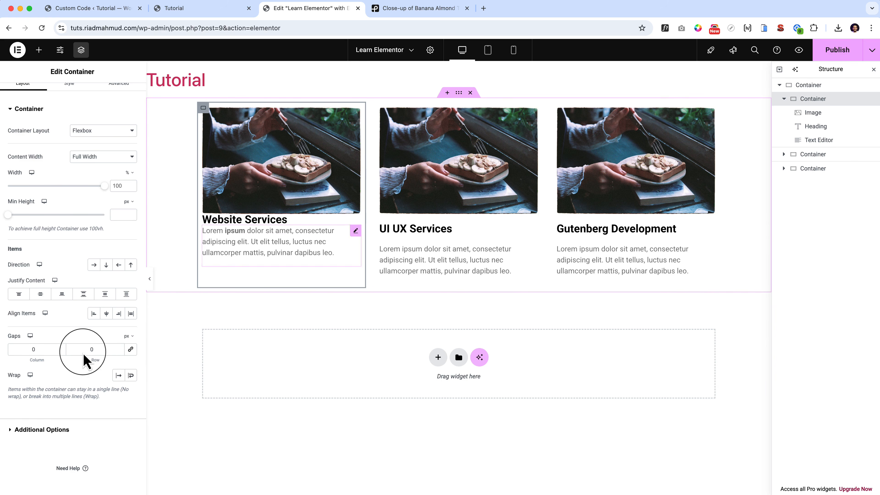
Try a 20 px column gap and a 30 px row gap on the Website Services container, settling on 0 px column and 20 px row.
click(27, 350)
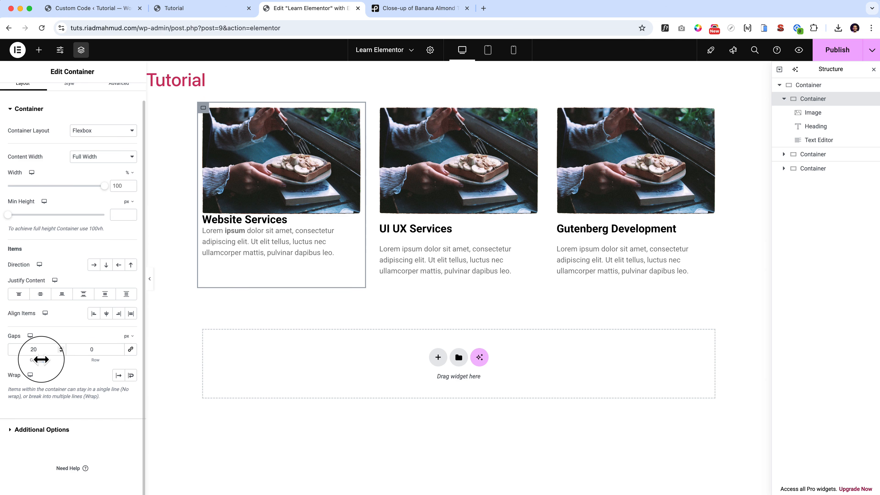
drag(41, 360, 45, 359)
text(20)
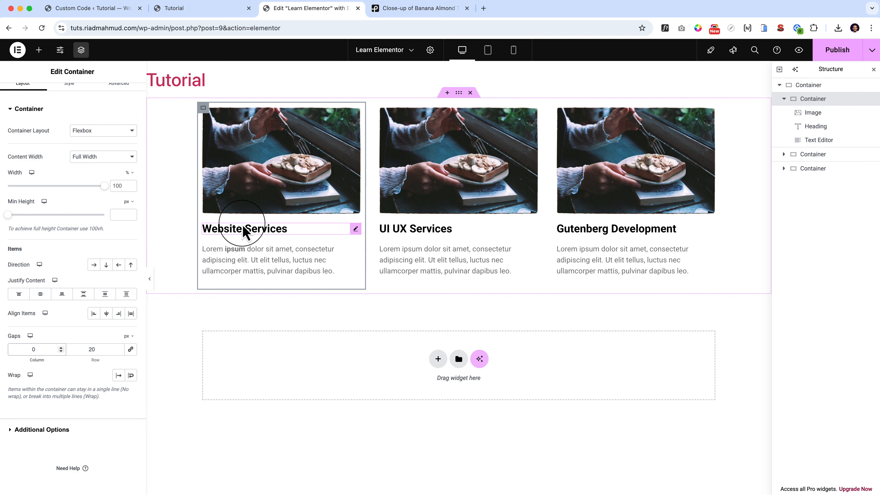
click(119, 347)
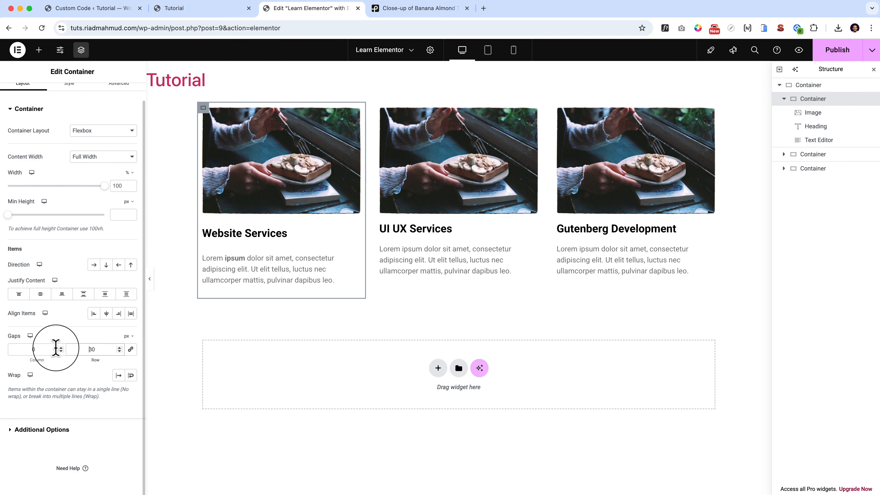
key(BackSpace)
text(2)
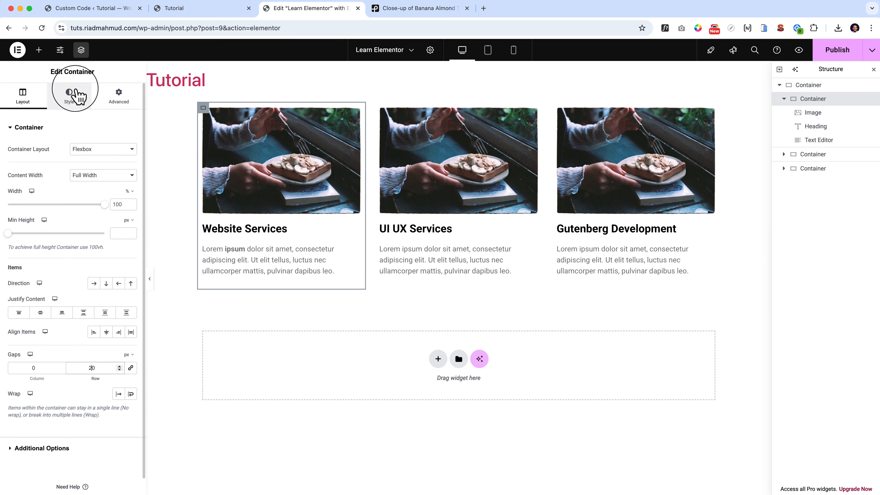
Check the Website Services container's border and background options, and set its padding to 25 px on all sides.
click(74, 95)
click(48, 227)
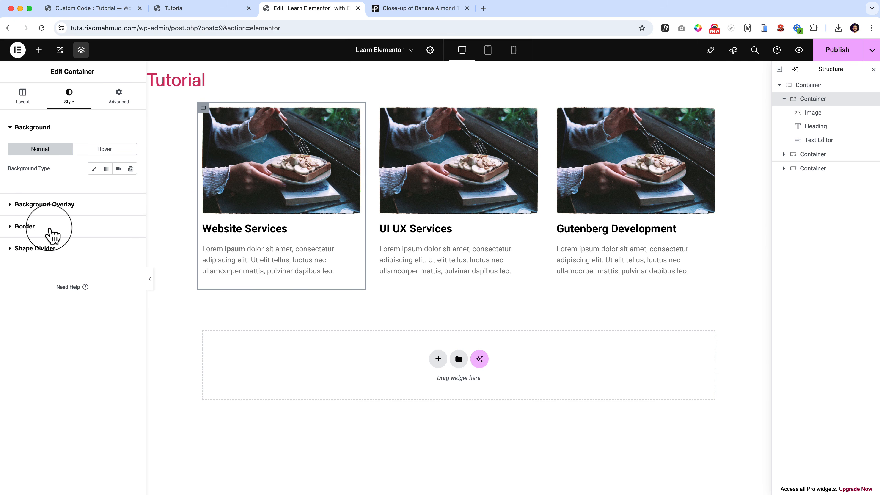
click(48, 189)
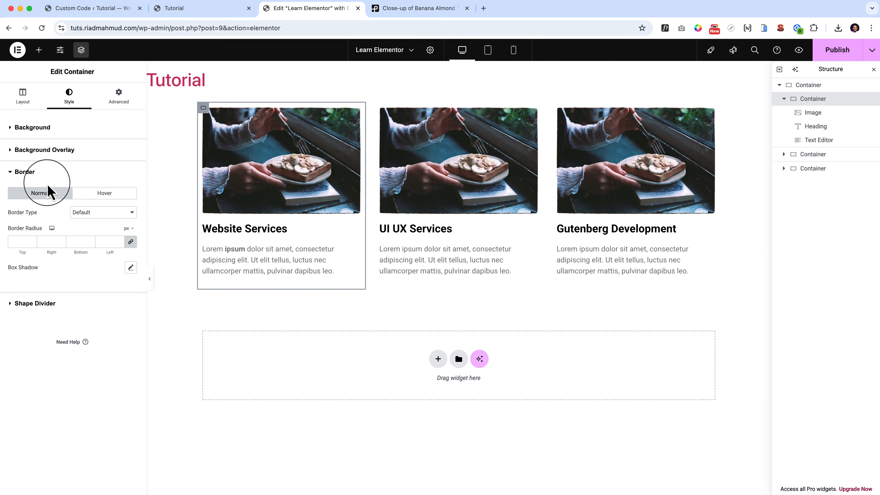
click(49, 127)
click(113, 101)
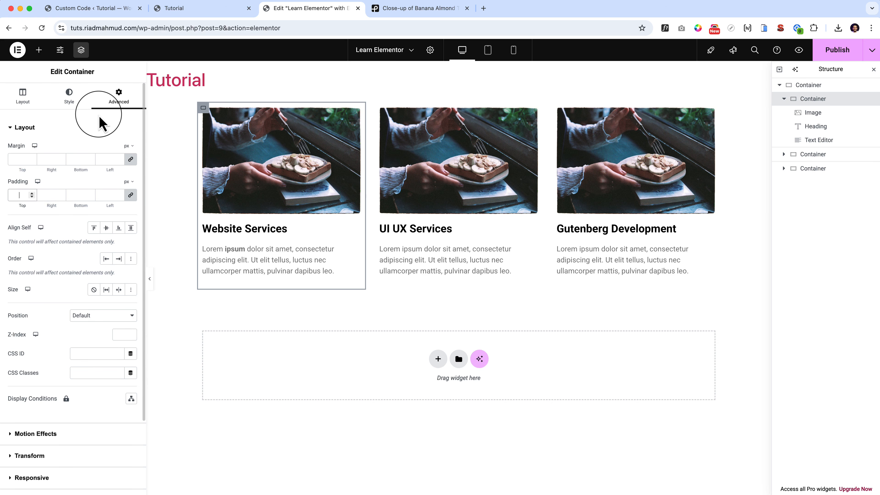
text(25)
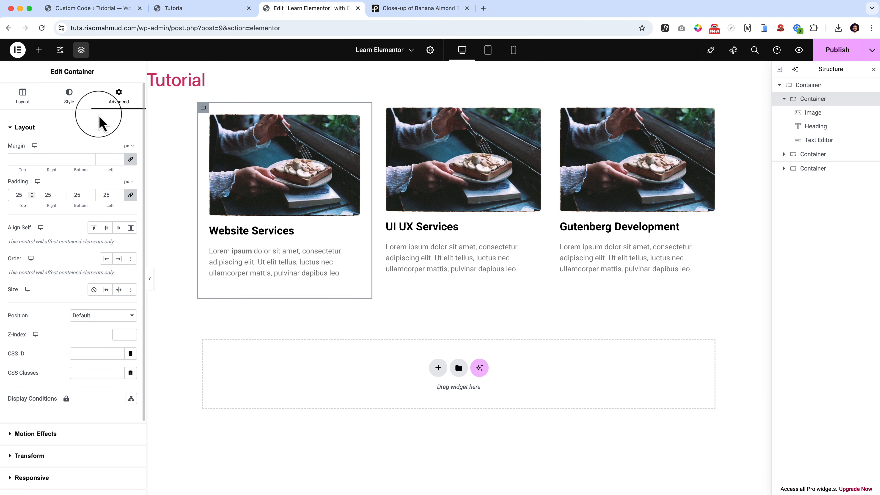
Set the border type of the Website Services container to Solid.
click(69, 94)
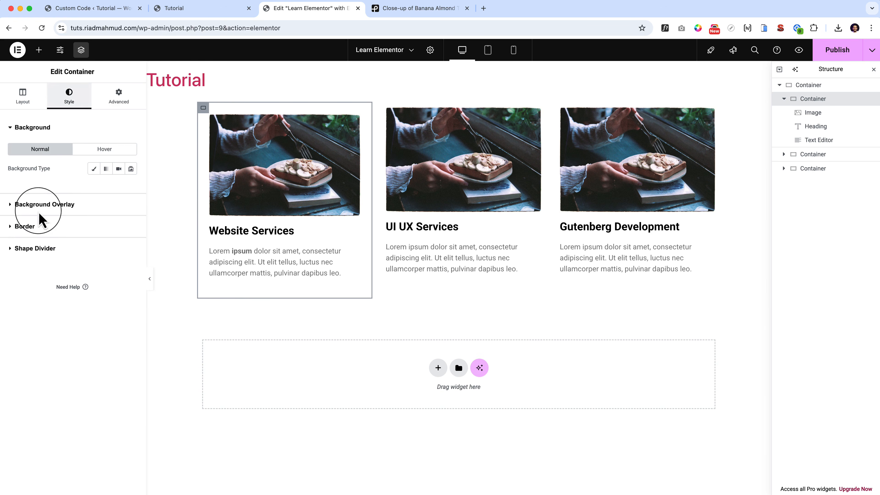
click(25, 227)
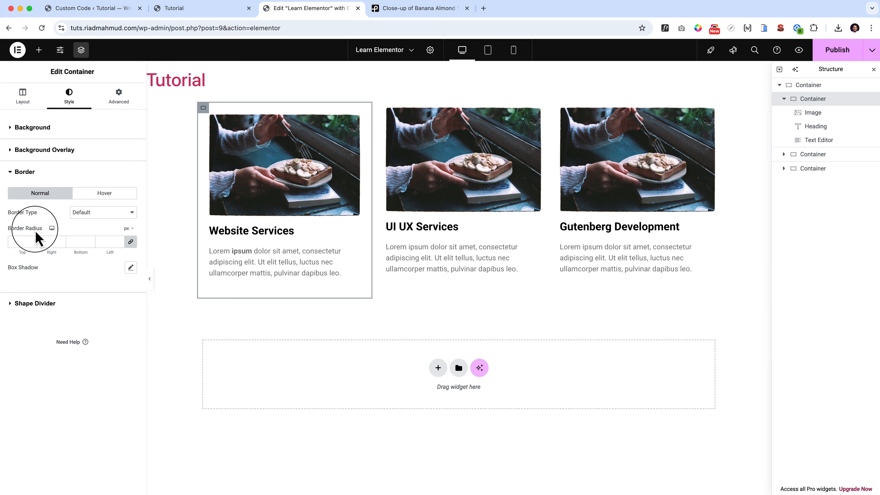
click(104, 213)
click(110, 227)
click(108, 212)
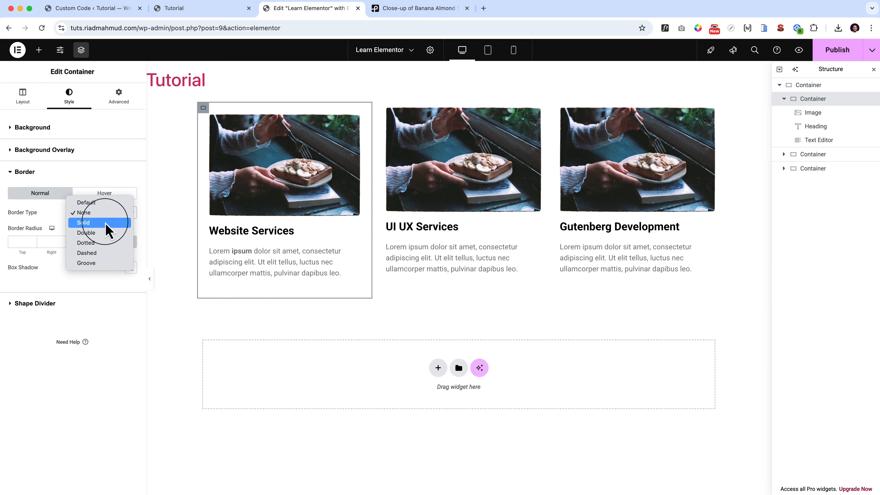
click(109, 224)
Give the Website Services border a 1 px width, the global Text color and a 20 px radius, and preview the card without the editing panels.
click(21, 241)
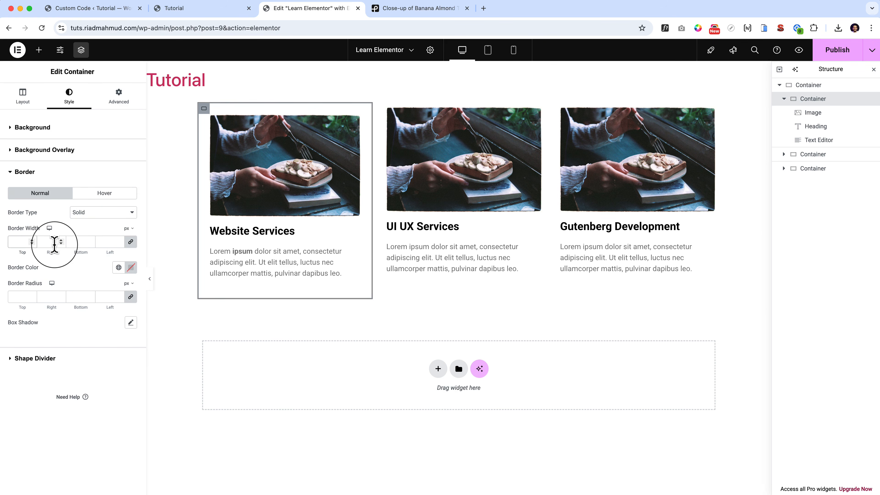
text(1)
click(118, 267)
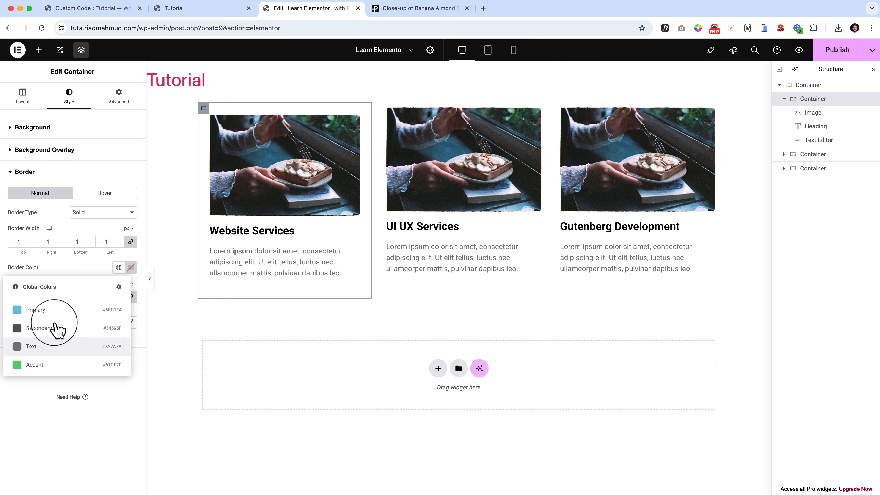
click(57, 346)
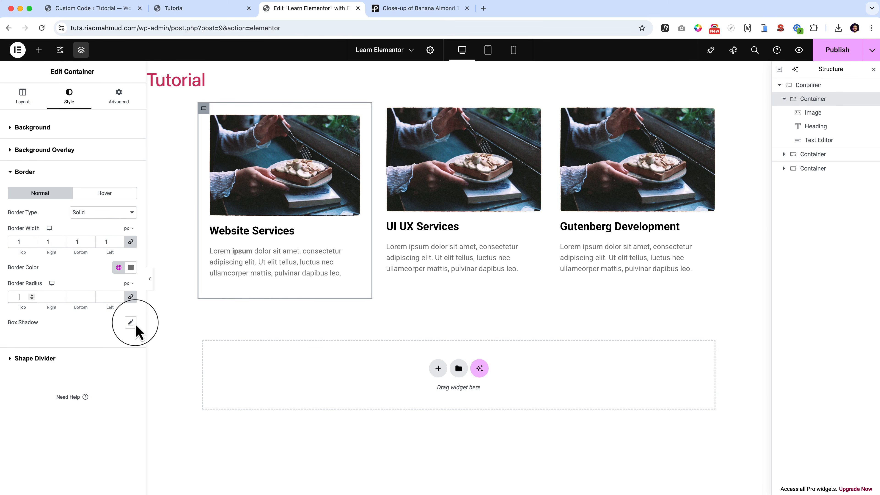
click(151, 284)
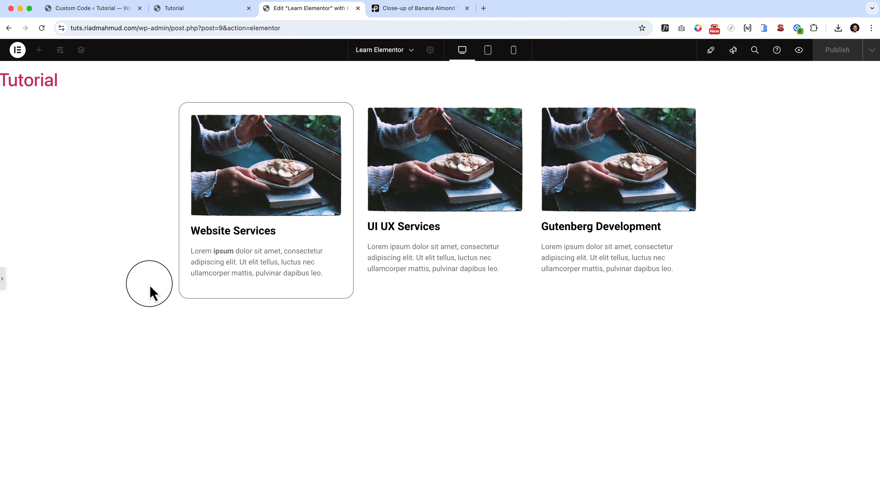
click(2, 281)
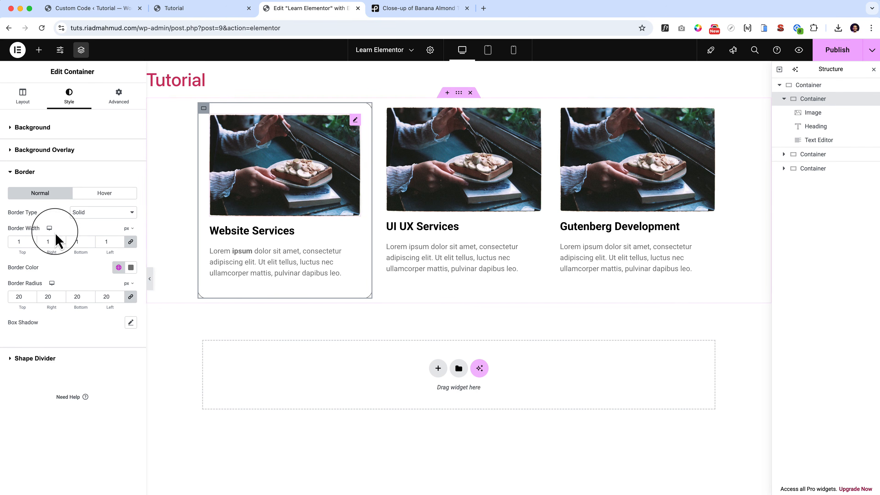
Copy the Website Services container and paste its style onto the UI UX Services and Gutenberg Development containers.
right_click(204, 109)
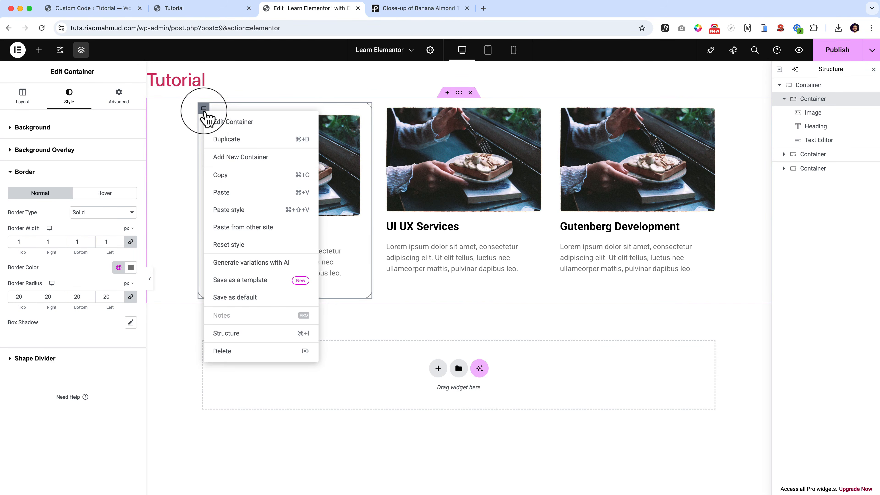
click(244, 177)
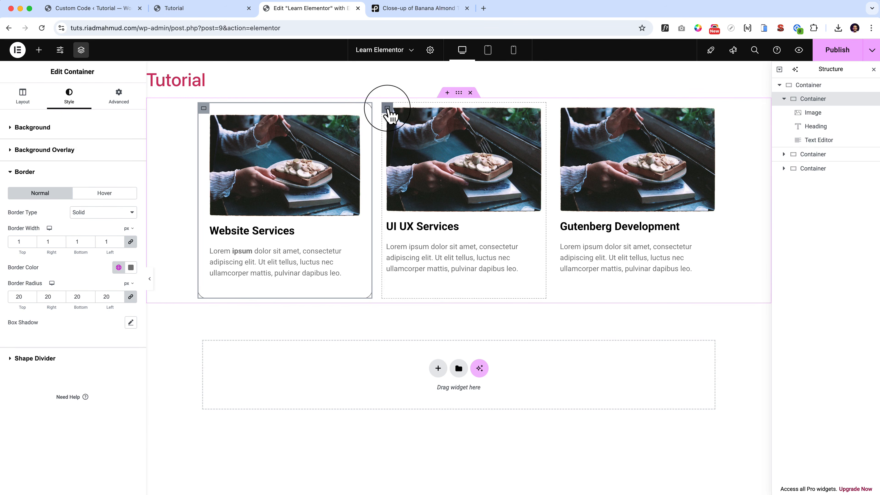
right_click(387, 105)
click(417, 208)
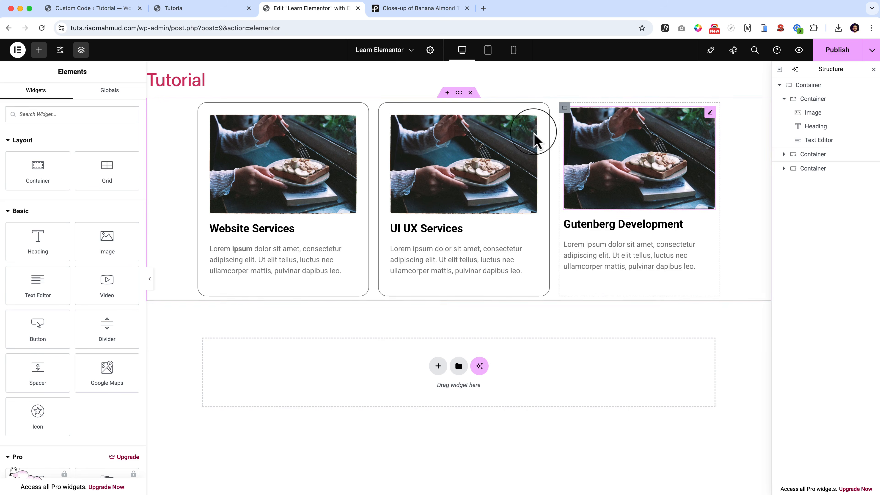
right_click(565, 110)
click(607, 210)
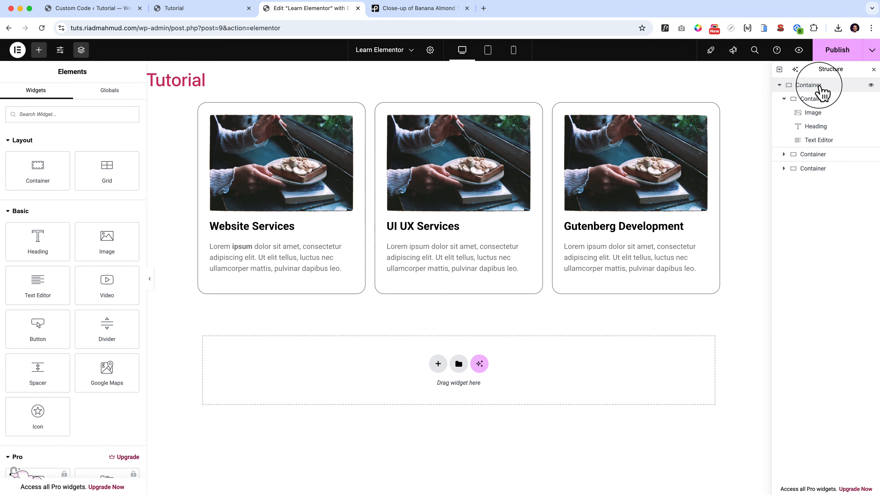
Unlink the gaps of the parent container holding the three cards, set column to 40 px and row to 0 px, and preview the row.
click(820, 87)
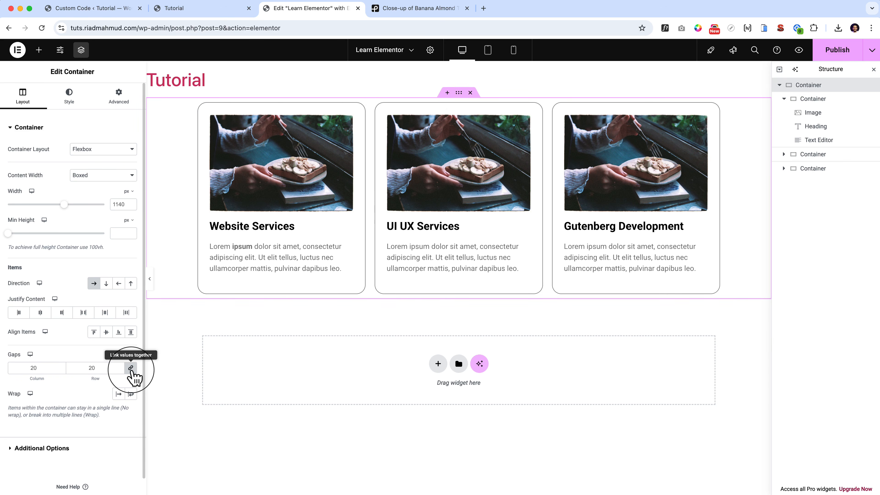
click(131, 369)
click(25, 369)
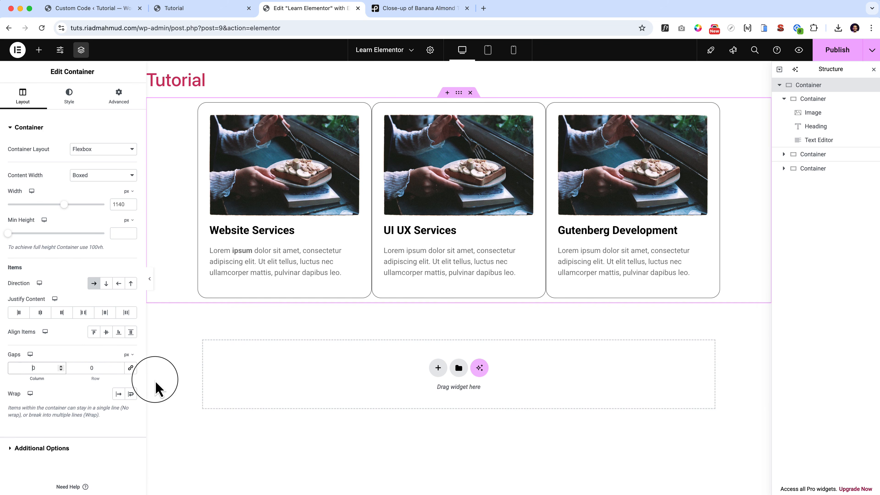
text(4)
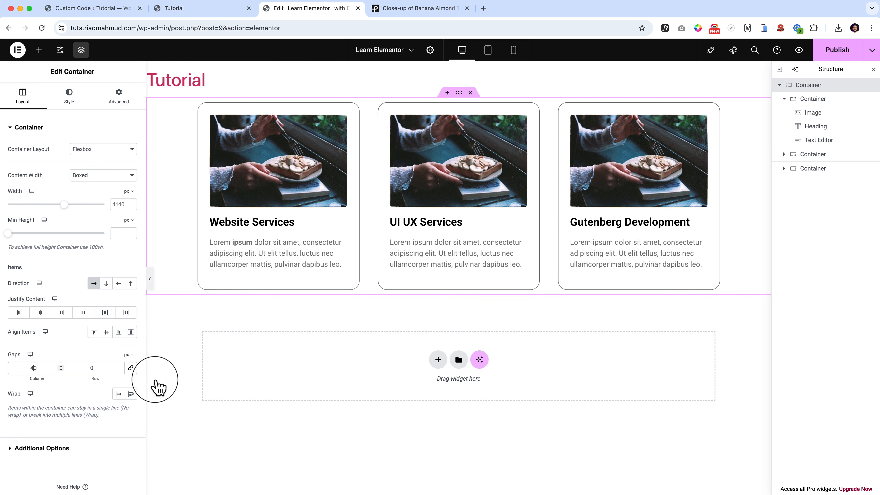
click(150, 279)
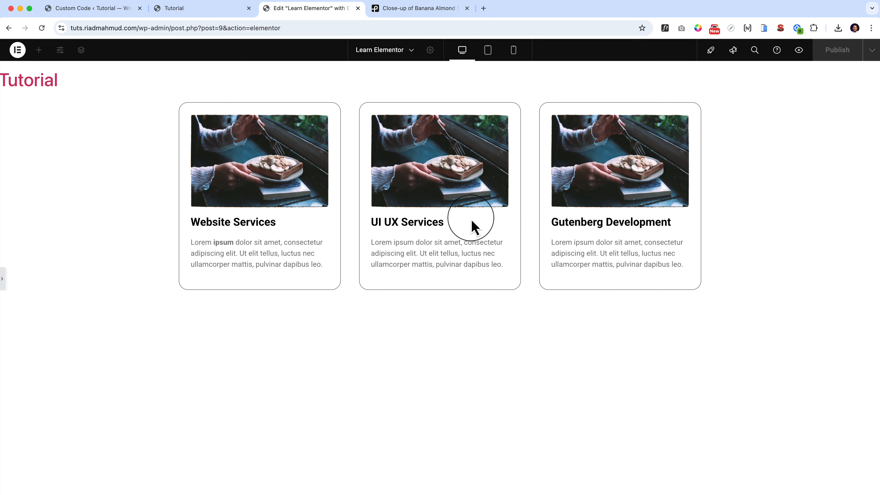
click(3, 279)
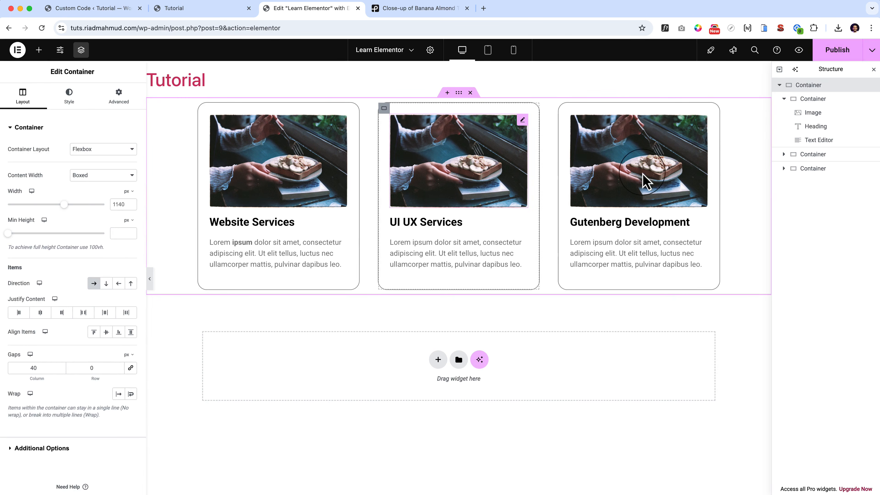
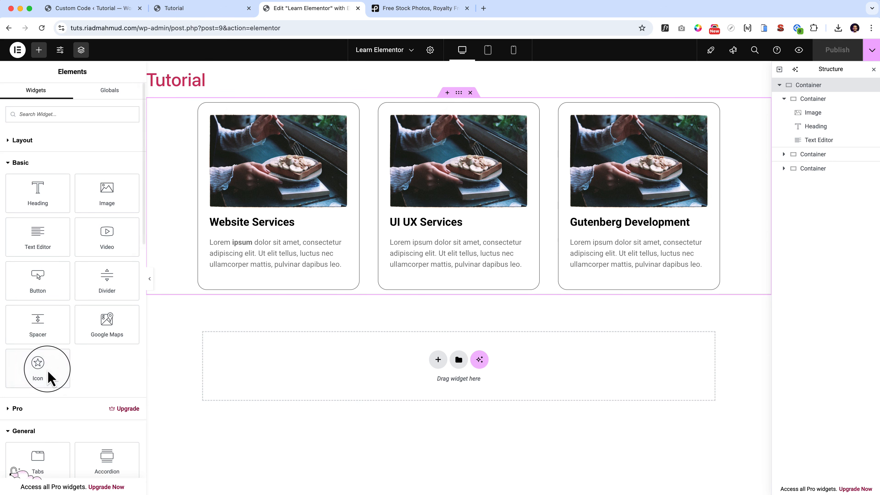
Add a new flexbox container with row direction below the three service cards.
click(438, 359)
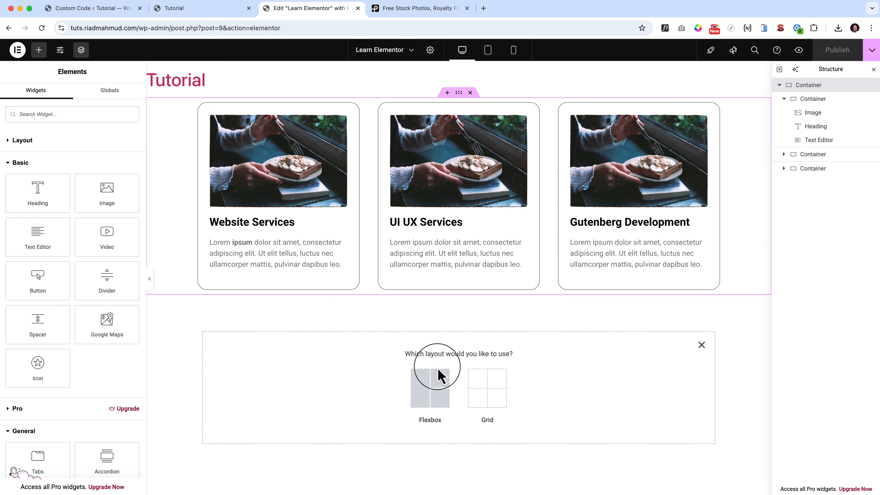
click(415, 401)
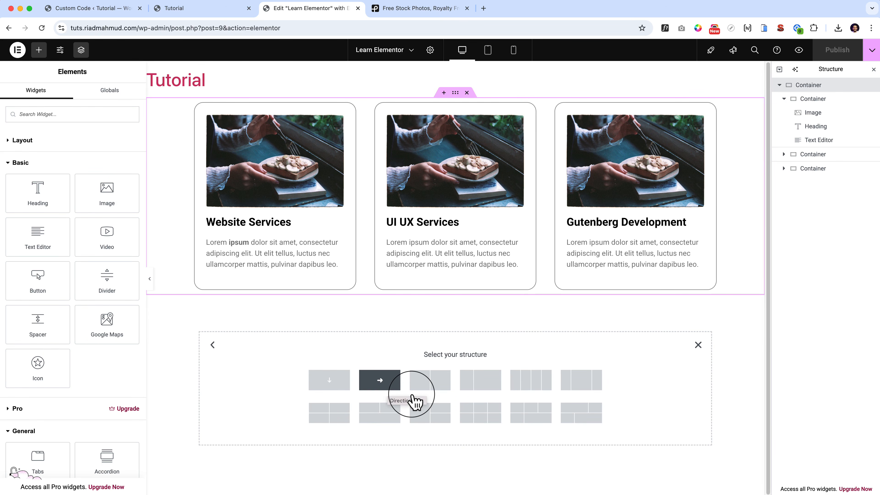
click(387, 386)
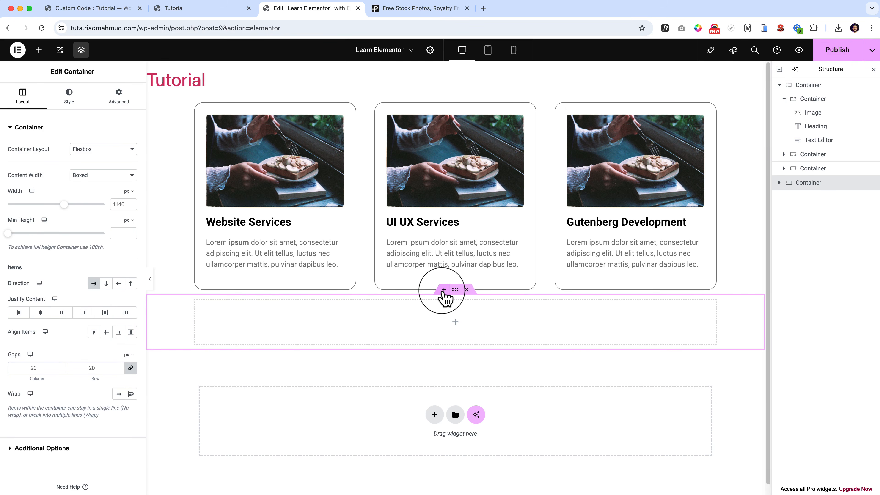
Insert a Divider widget in a new section between the service cards and the empty container, and preview the page without the editing panels.
click(444, 290)
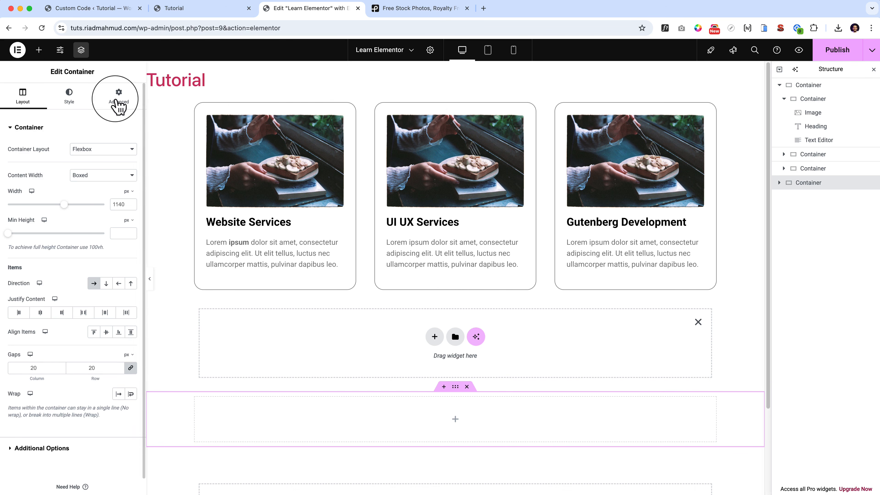
click(41, 54)
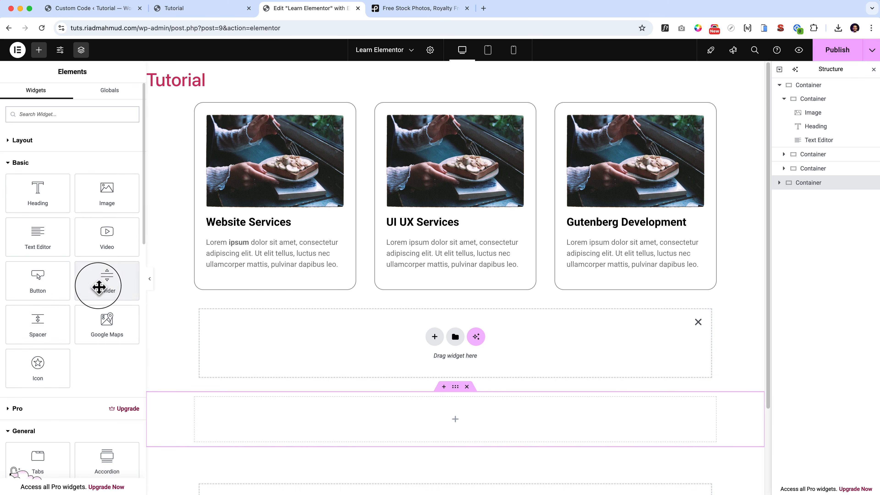
drag(98, 286, 389, 340)
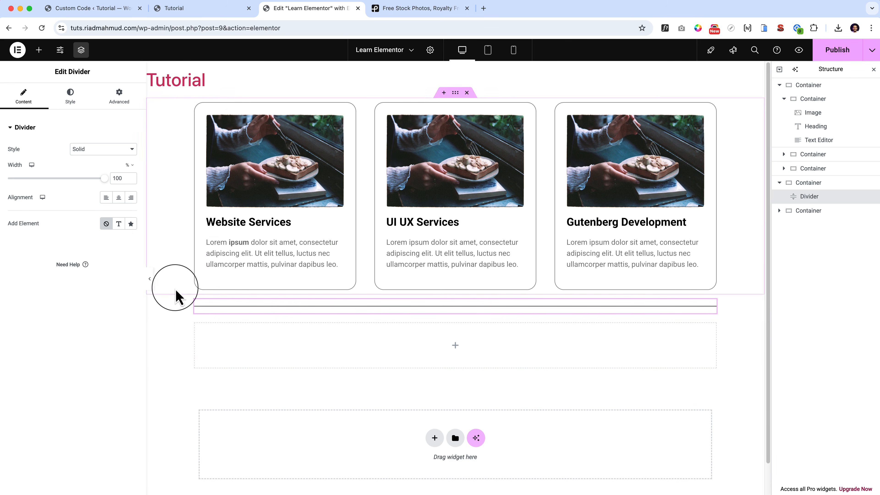
click(149, 279)
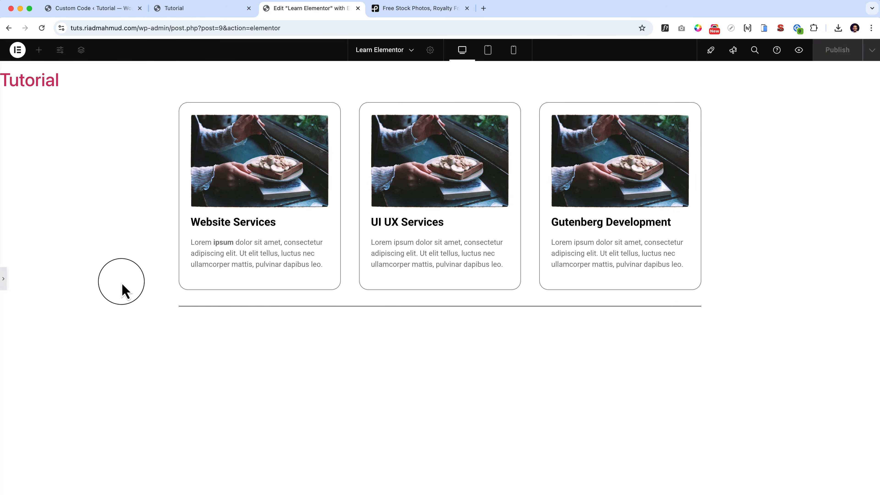
click(3, 280)
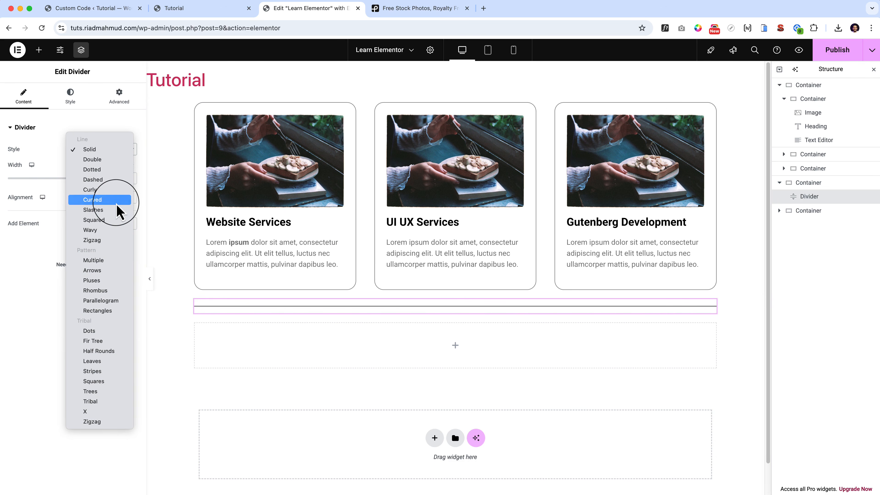
Try the Curved, Curly, Half Rounds, Leaves and Rhombus styles on the divider, and return it to Solid.
click(104, 200)
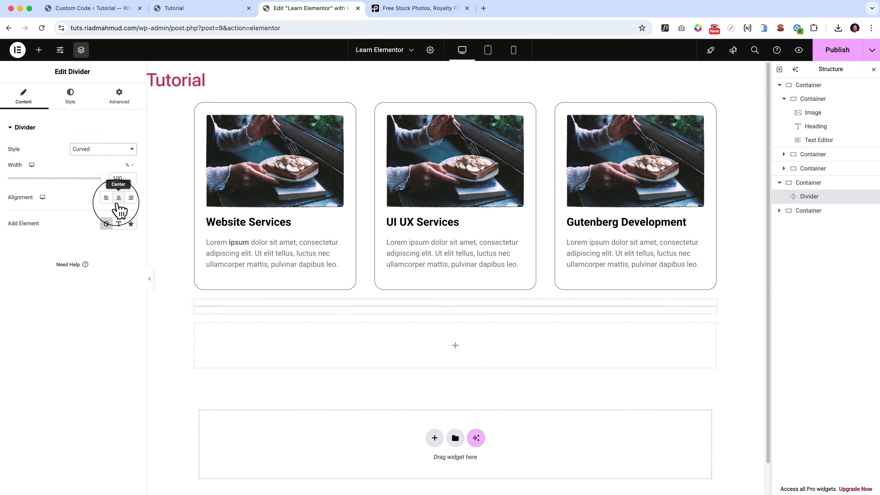
click(107, 149)
click(108, 142)
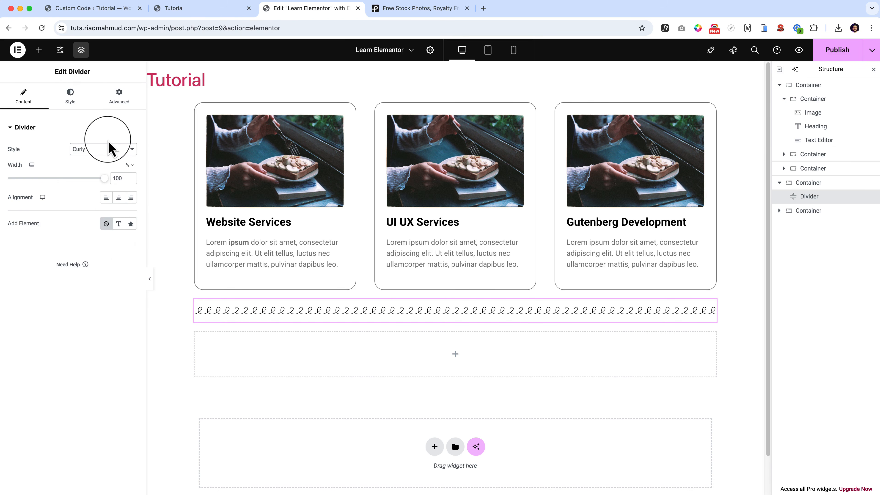
click(117, 152)
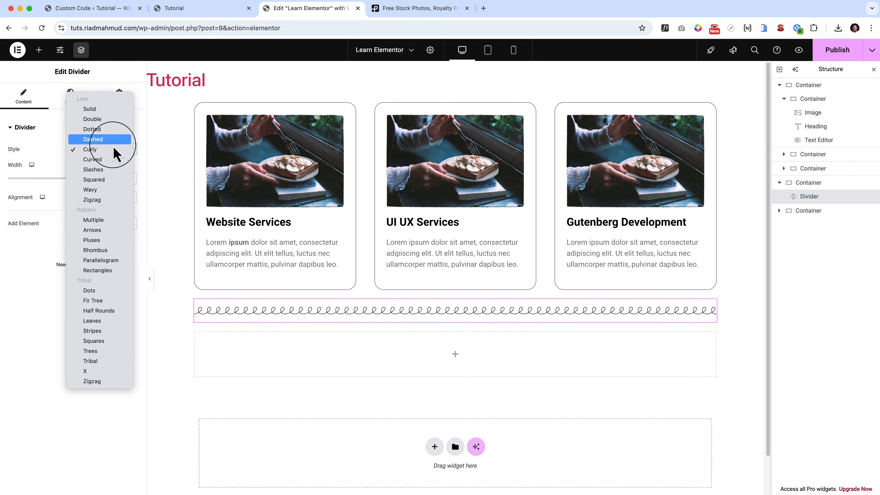
click(100, 309)
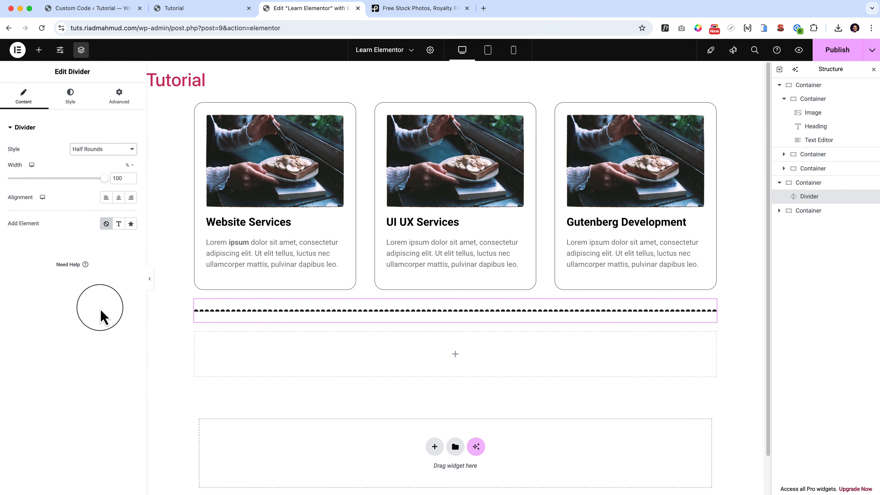
click(104, 150)
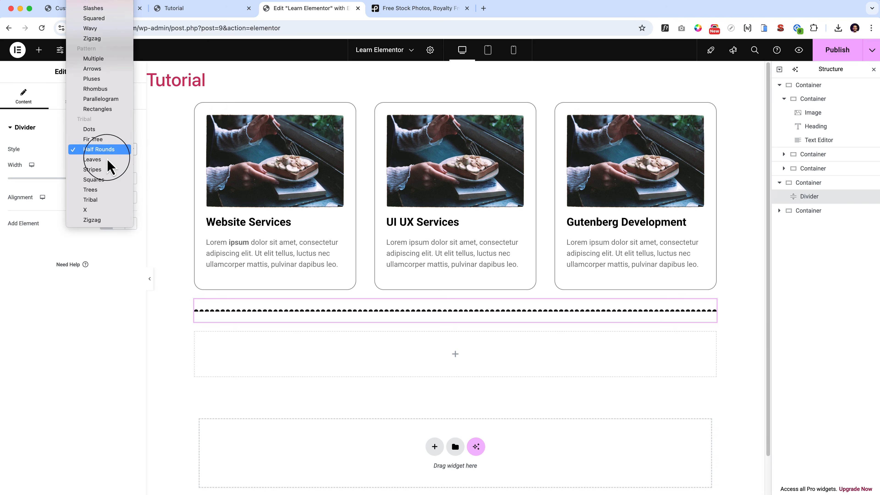
click(108, 161)
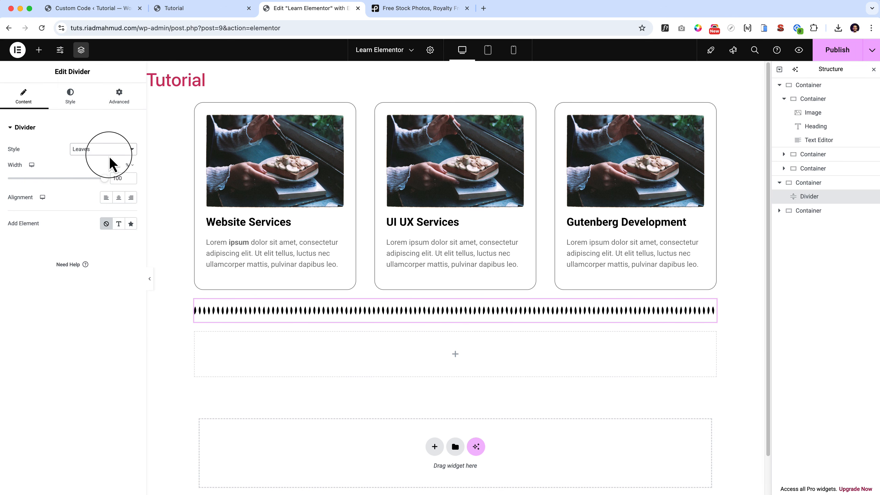
click(111, 152)
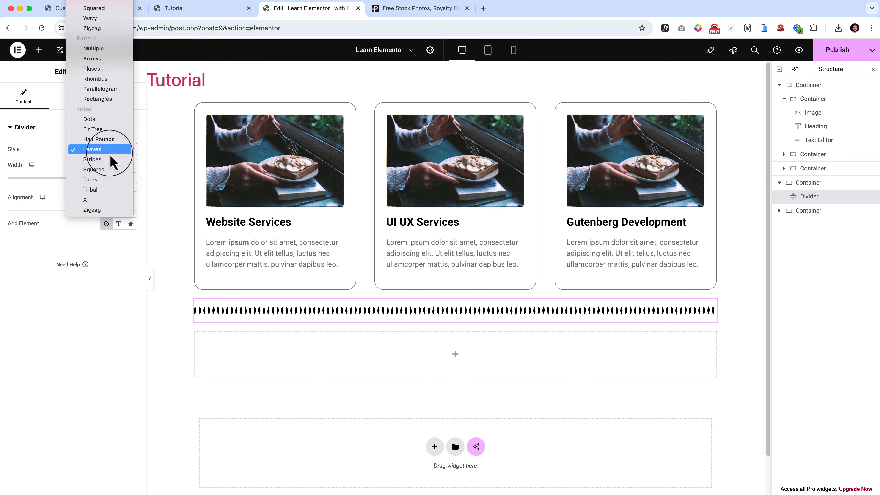
click(100, 82)
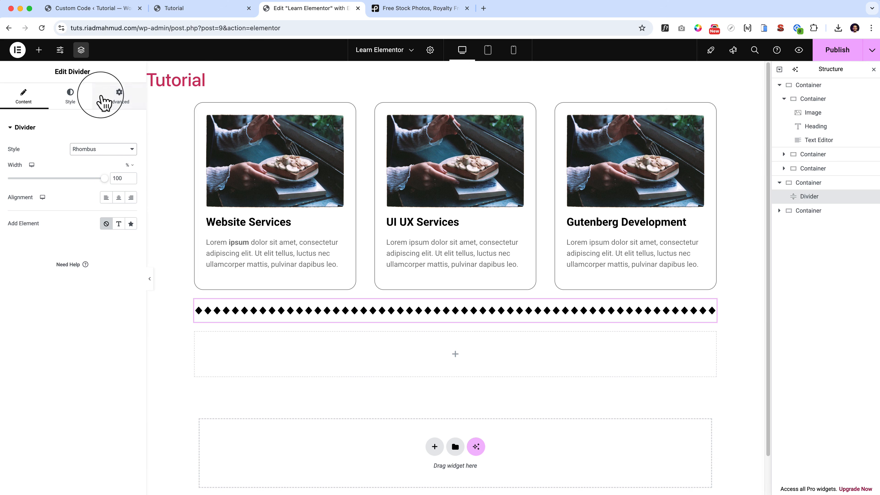
click(104, 149)
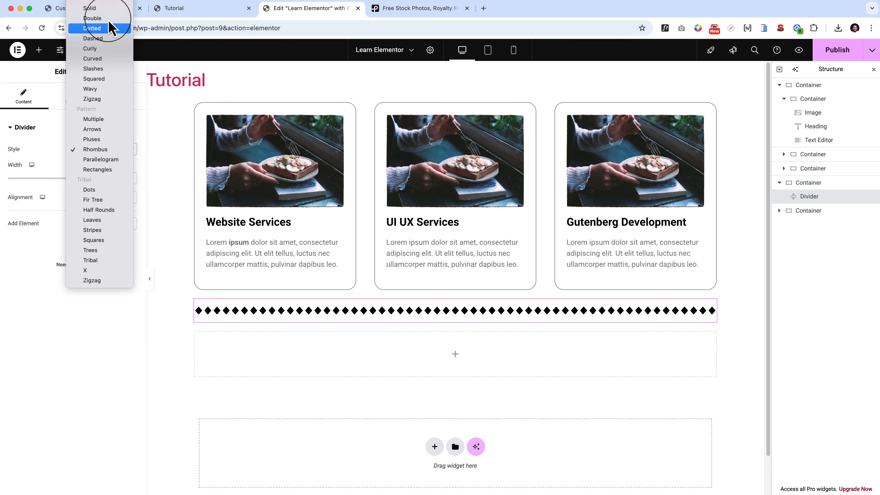
click(101, 9)
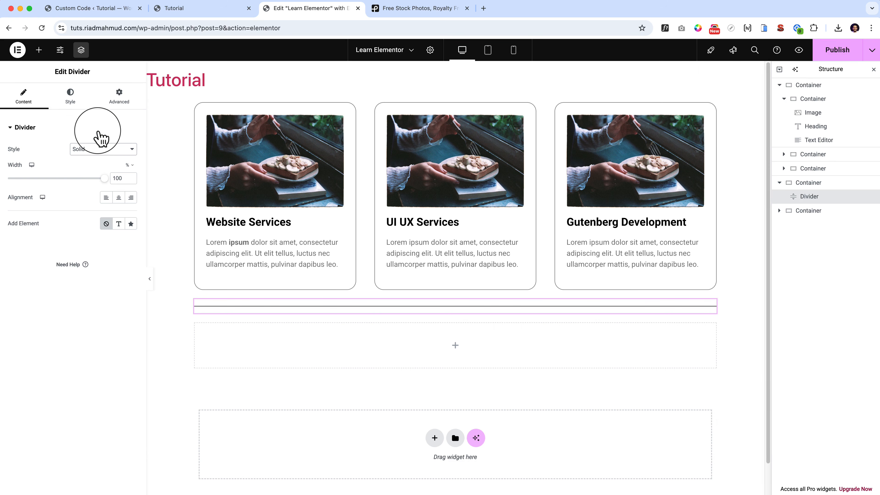
Set the divider's gap to 50.
click(71, 97)
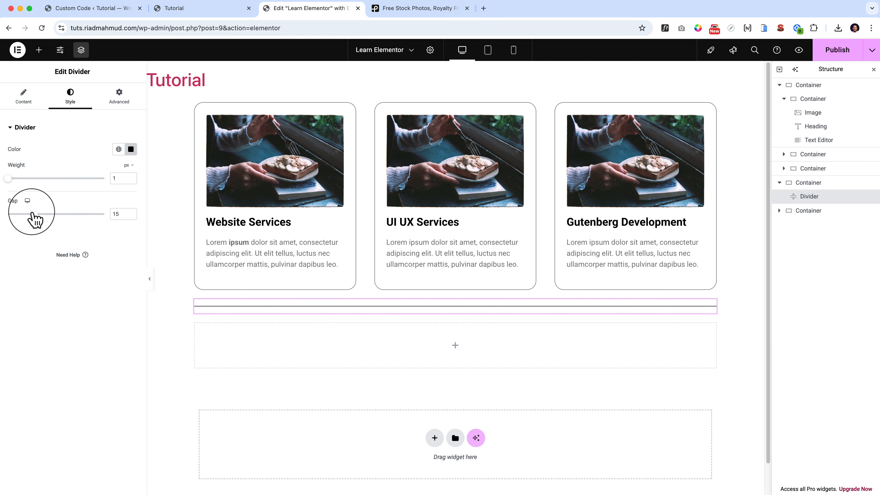
drag(33, 214, 111, 227)
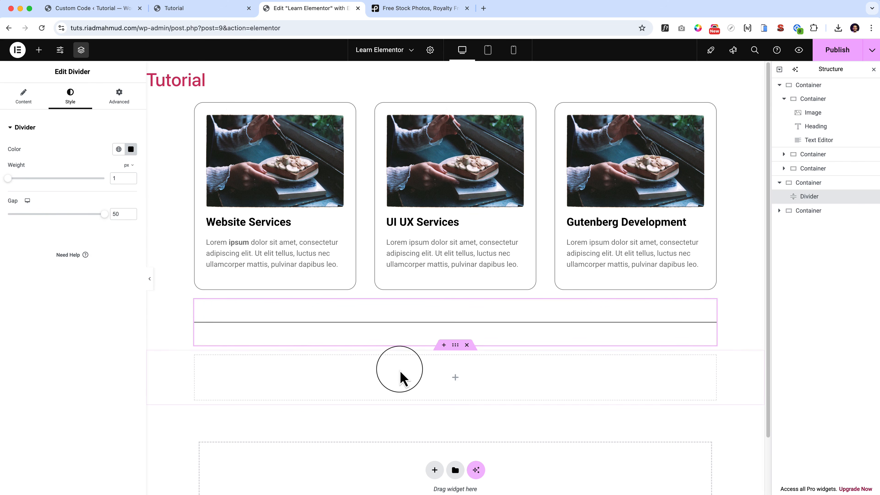
Nest a container inside the empty container below the divider and duplicate it to form two side-by-side columns.
click(456, 379)
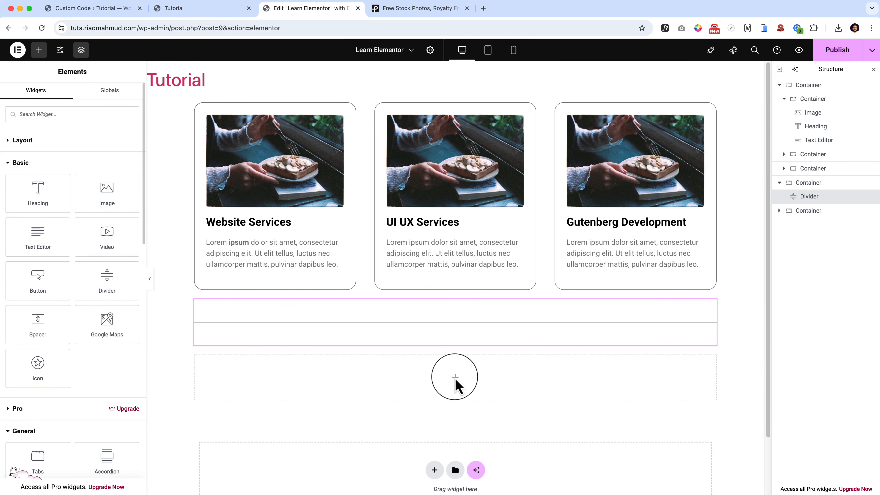
click(16, 140)
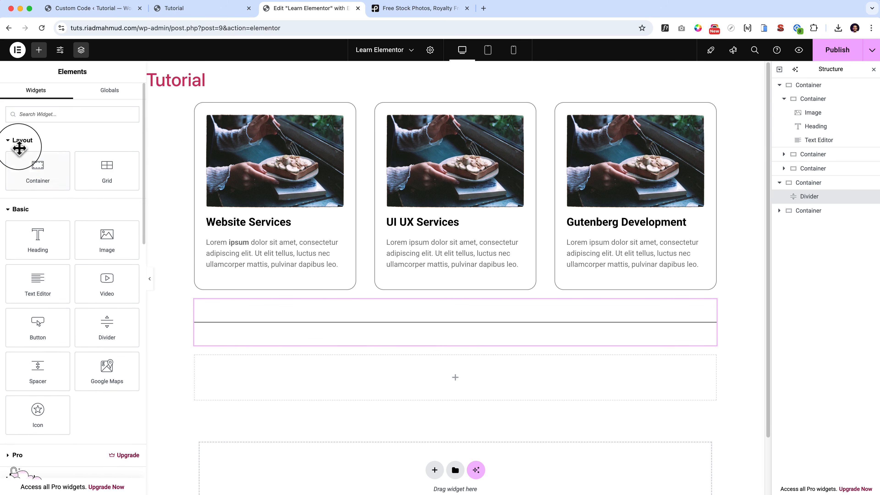
drag(45, 169, 449, 376)
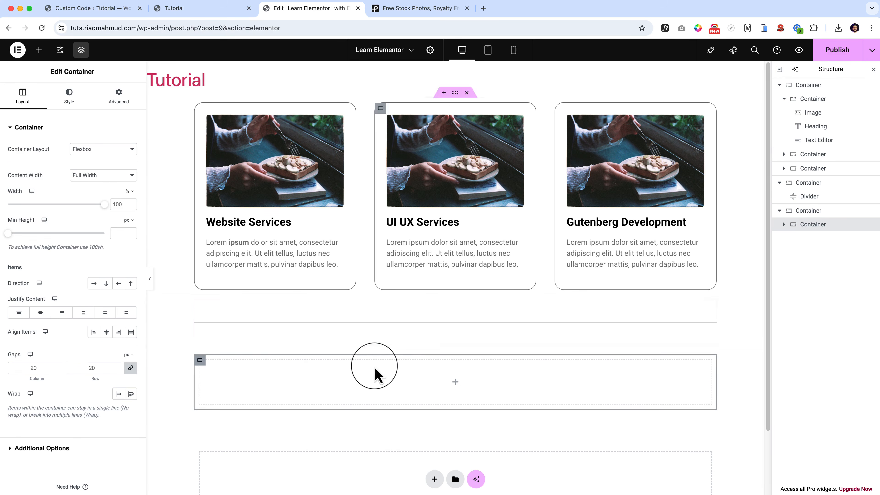
right_click(201, 361)
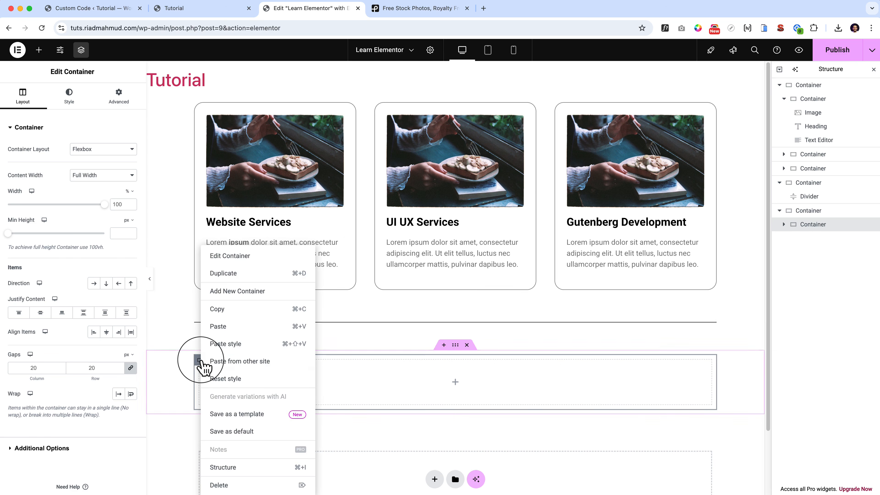
click(246, 273)
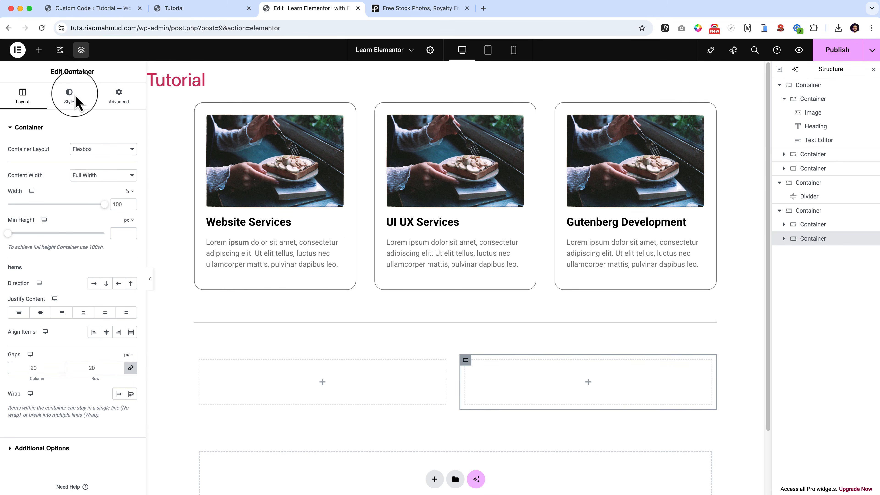
Add a Video widget to the first of the two empty columns below the divider.
click(38, 50)
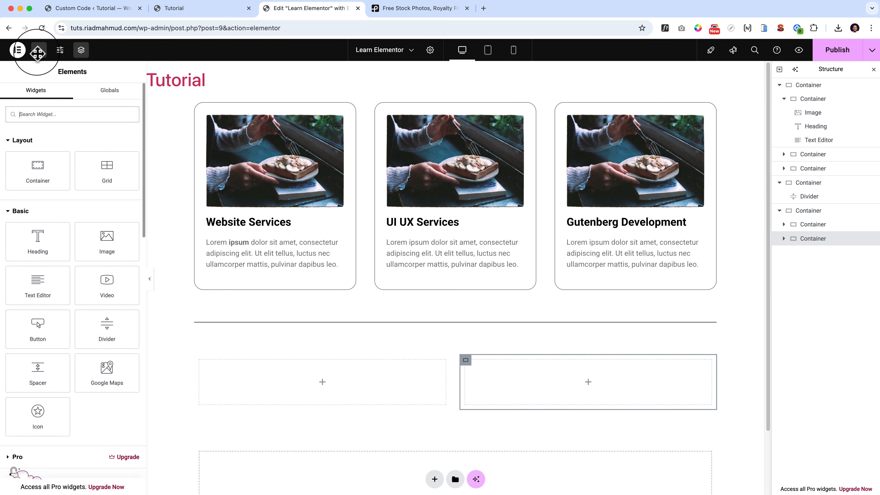
drag(111, 281, 335, 397)
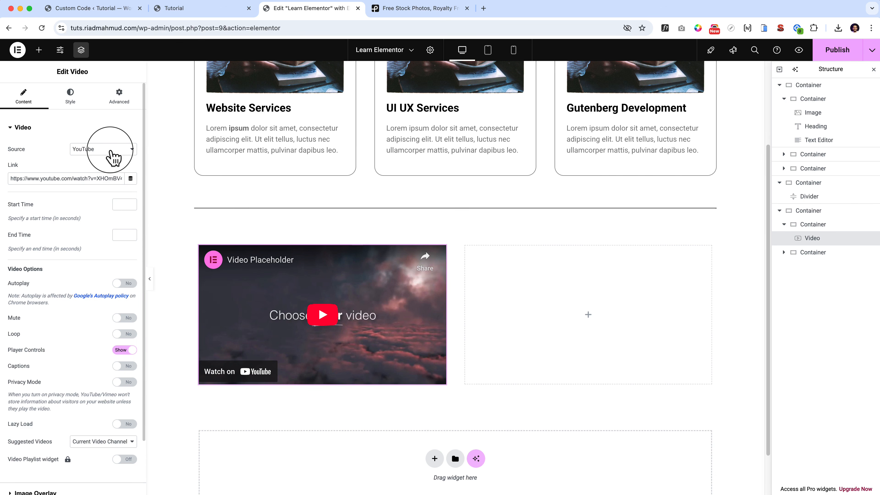
Examine the source options available for the video, keeping YouTube selected.
click(111, 151)
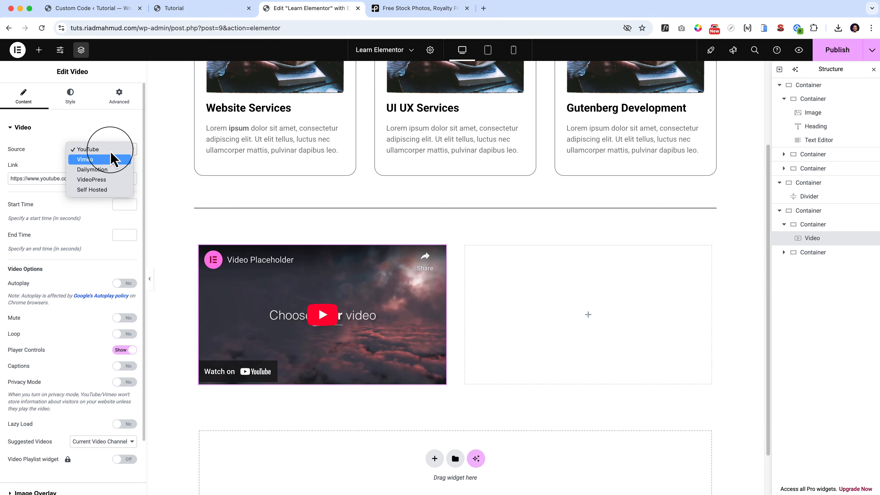
key(Down)
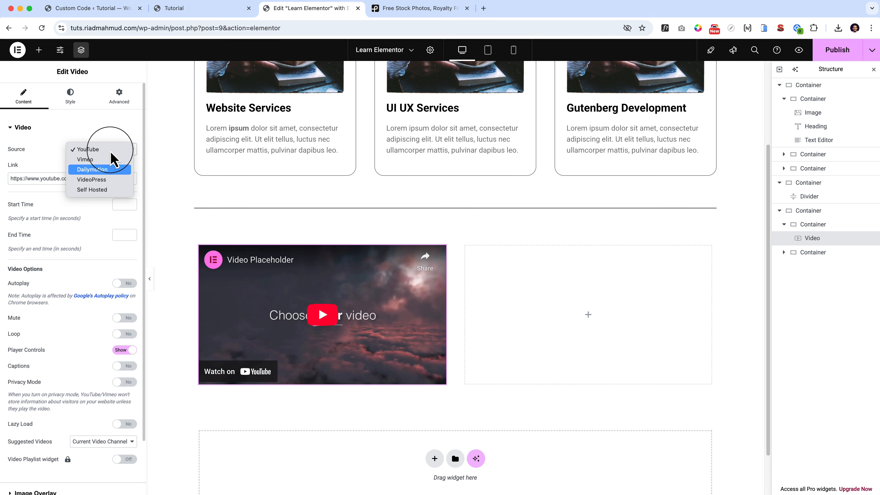
key(Down)
key(Down)
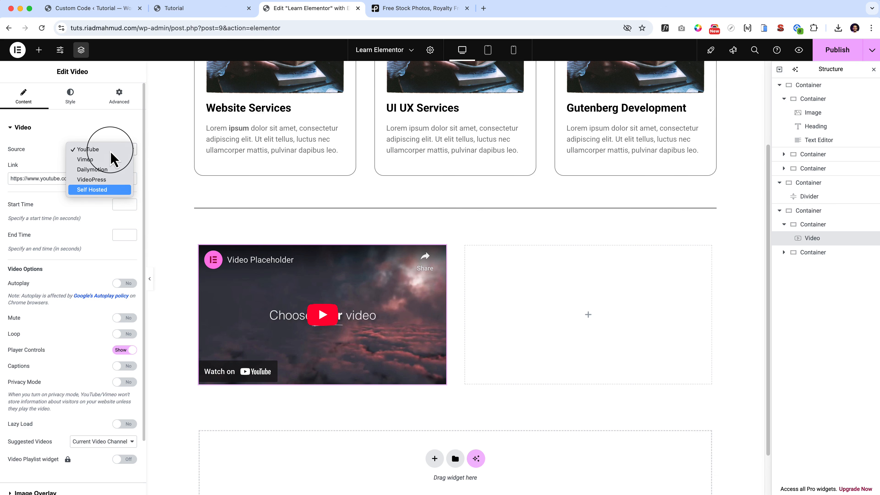
key(Up)
key(Up)
key(Up)
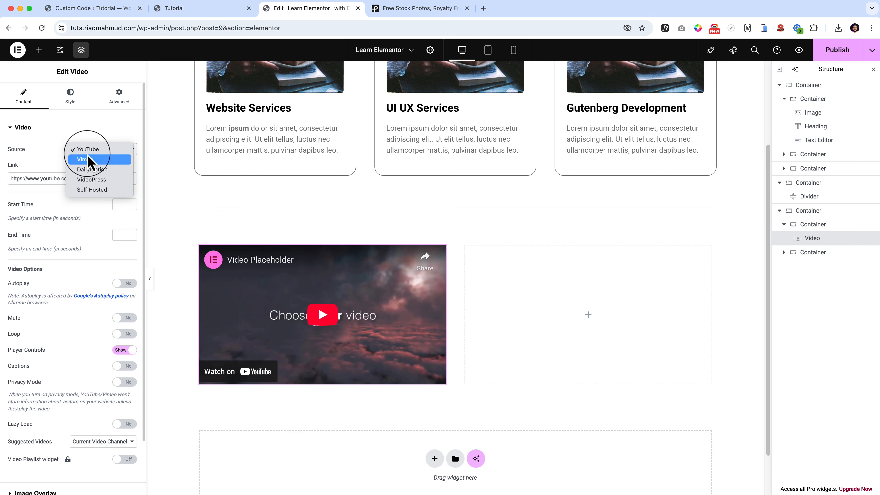
key(Down)
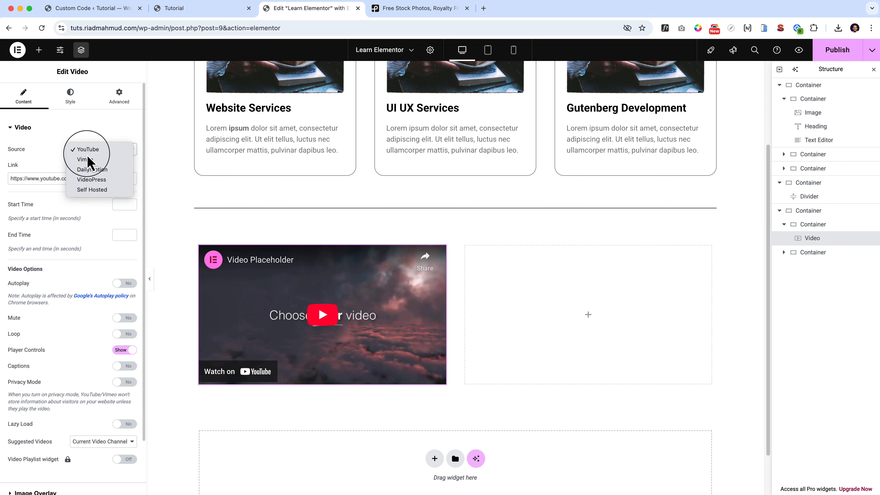
click(50, 160)
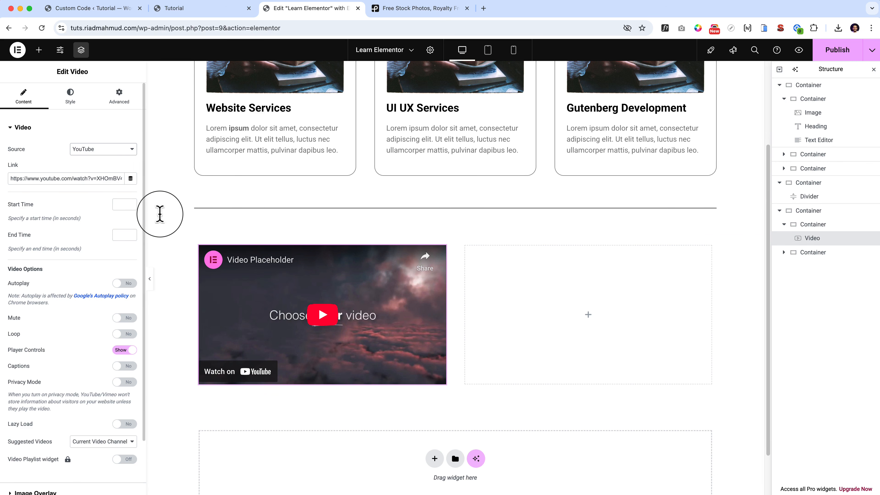
Hide the player controls of the YouTube video.
scroll(161, 218, down, 1)
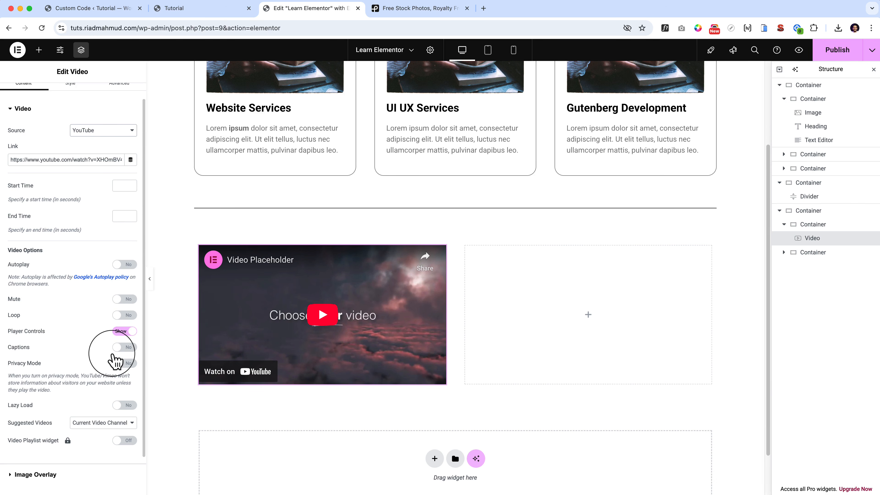
click(125, 331)
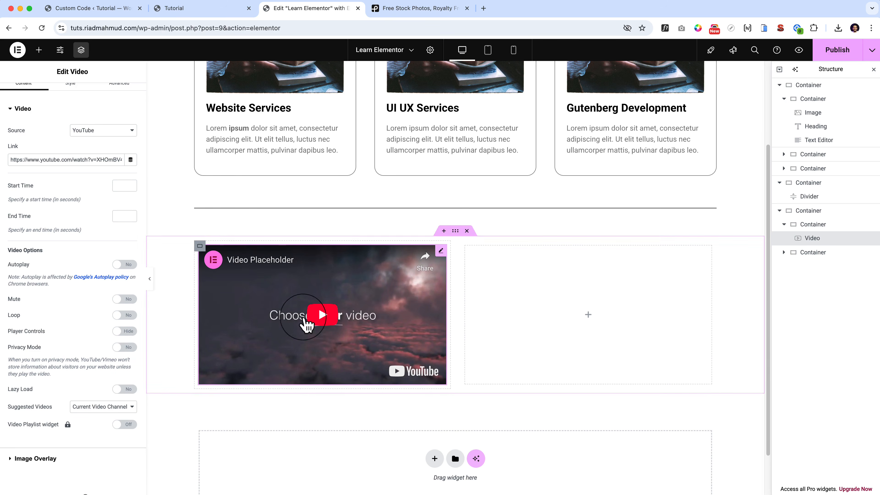
Play and pause the video on the canvas to check its playback without player controls.
click(321, 321)
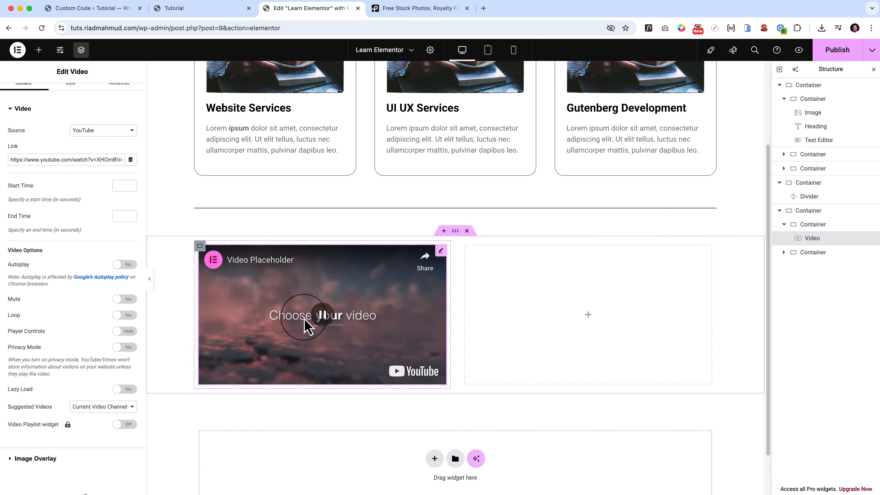
click(337, 315)
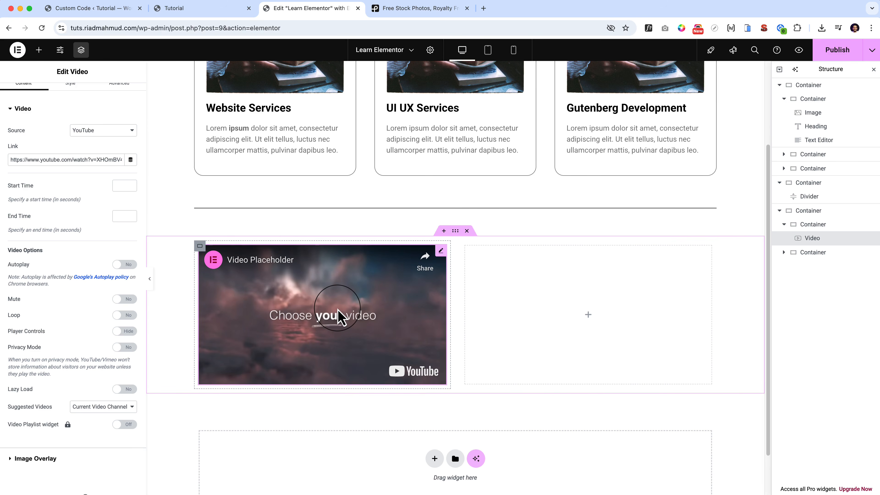
Try privacy mode and visible player controls on the video, test its playback, and switch both options back off.
click(124, 347)
click(124, 348)
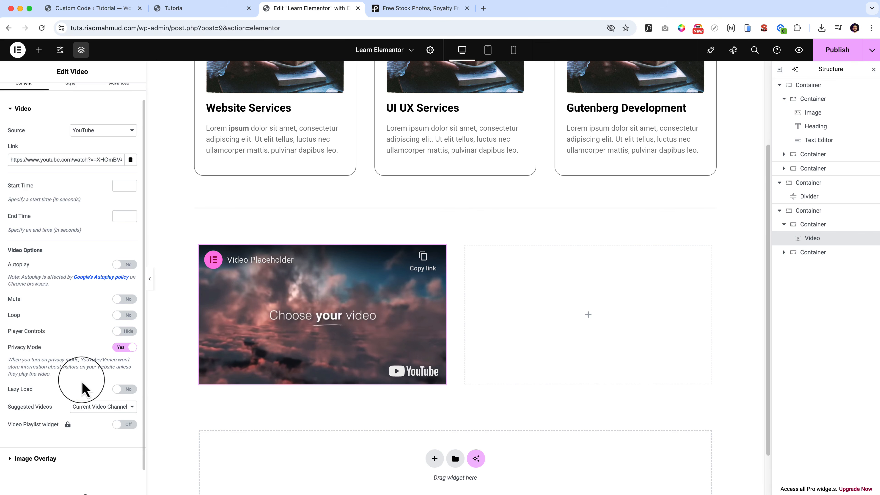
click(123, 331)
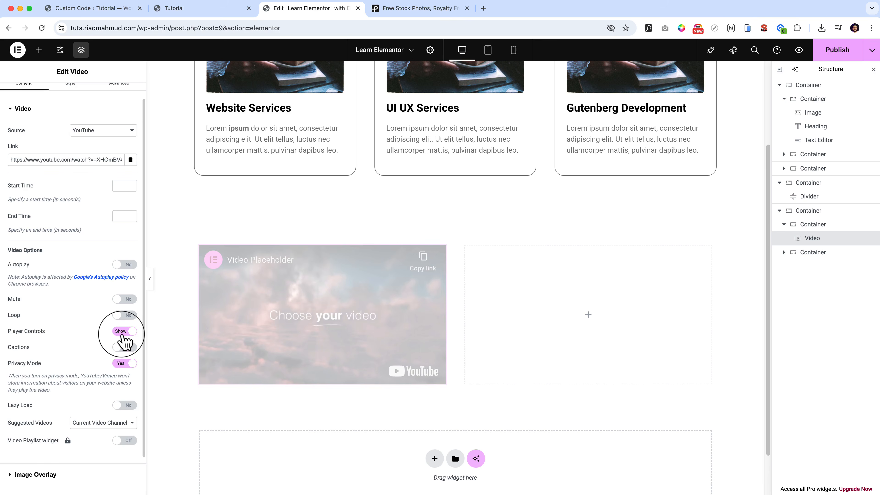
click(317, 324)
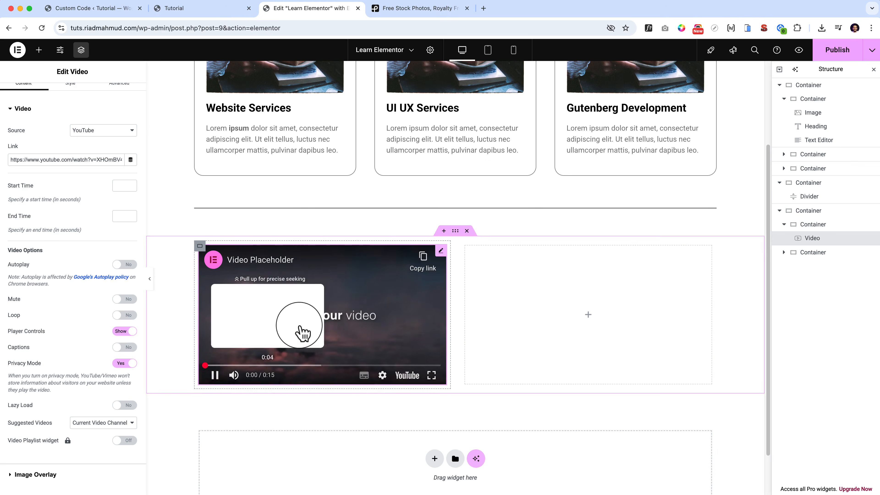
click(215, 375)
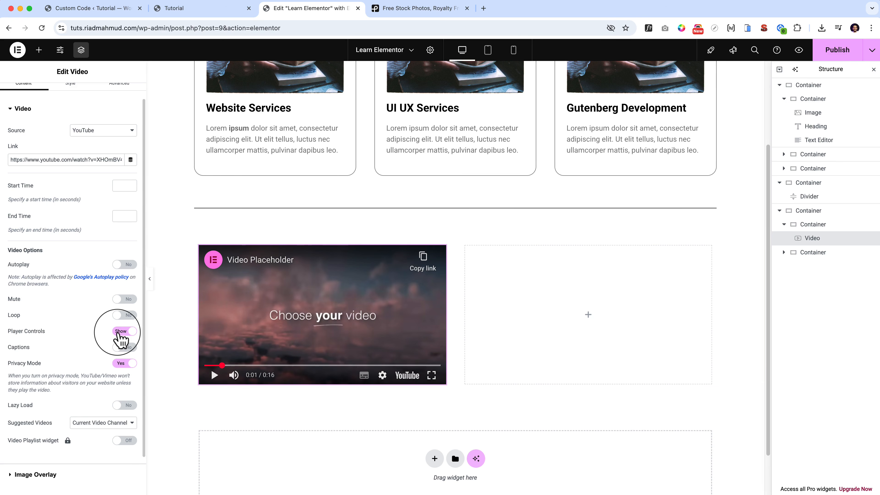
click(120, 331)
click(122, 346)
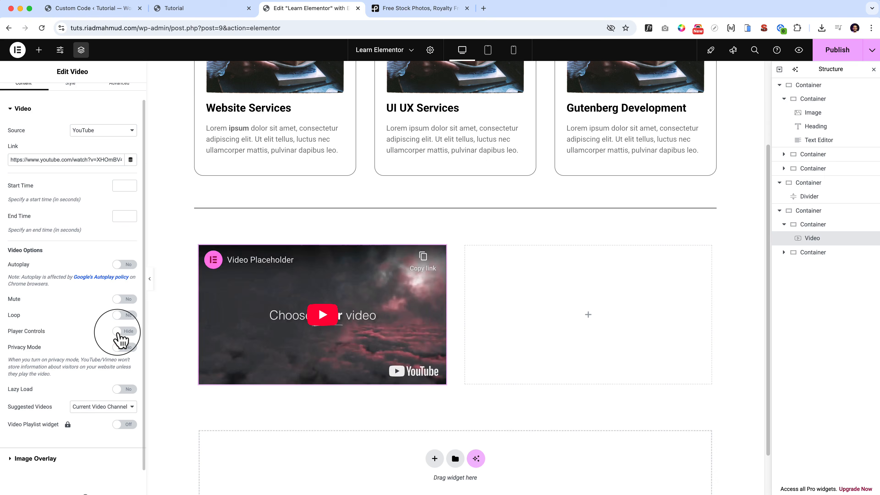
Examine the suggested videos options, keeping Current Video Channel selected.
scroll(120, 343, down, 1)
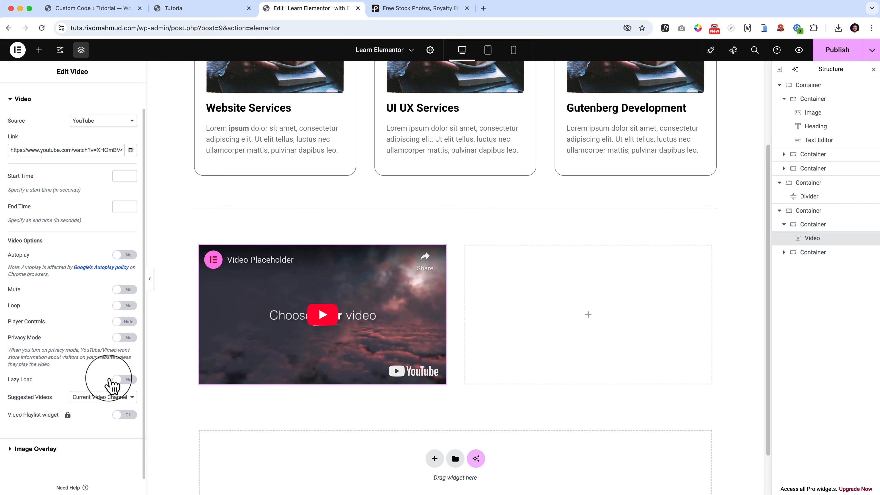
click(116, 396)
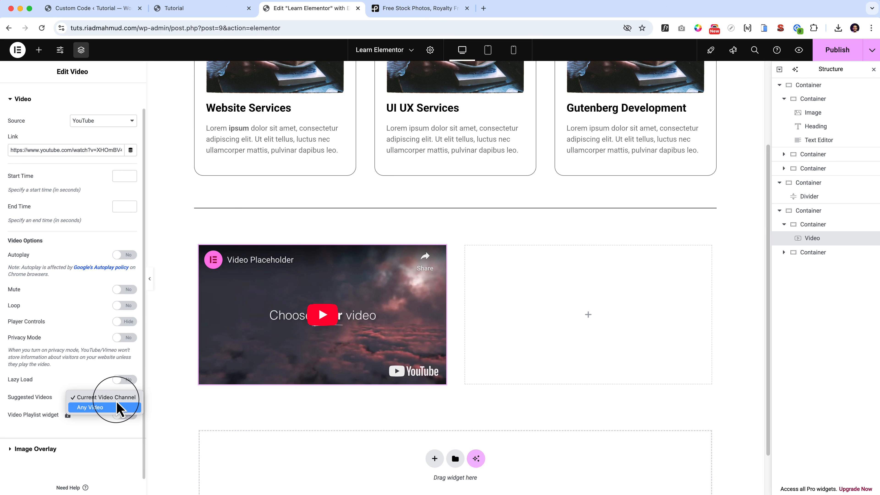
click(110, 397)
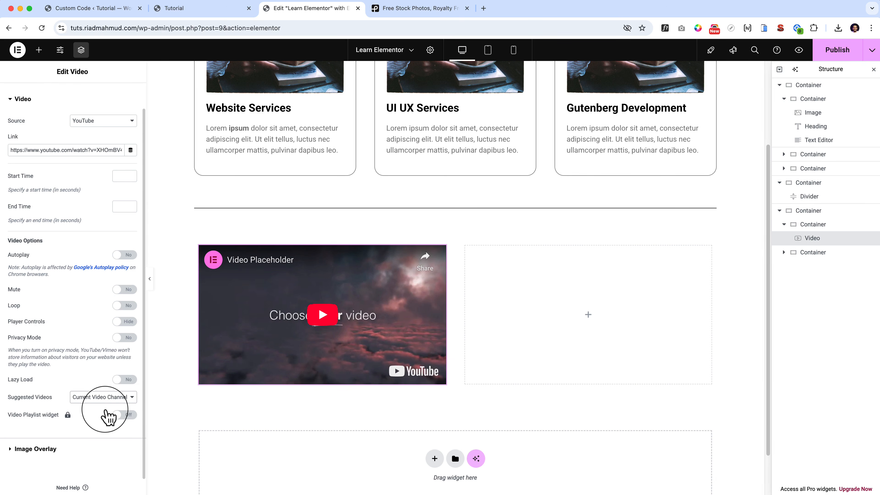
Enable the video's image overlay and use the banana toast photo from the media library as its image.
scroll(87, 416, down, 1)
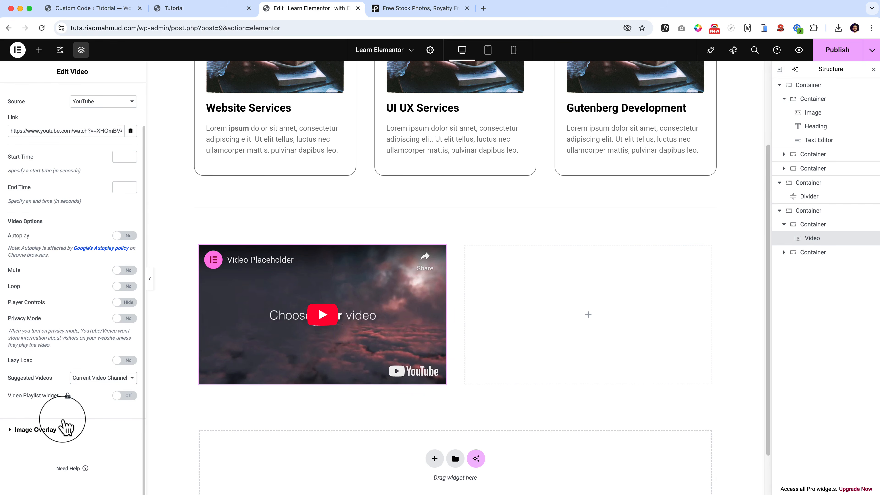
click(52, 430)
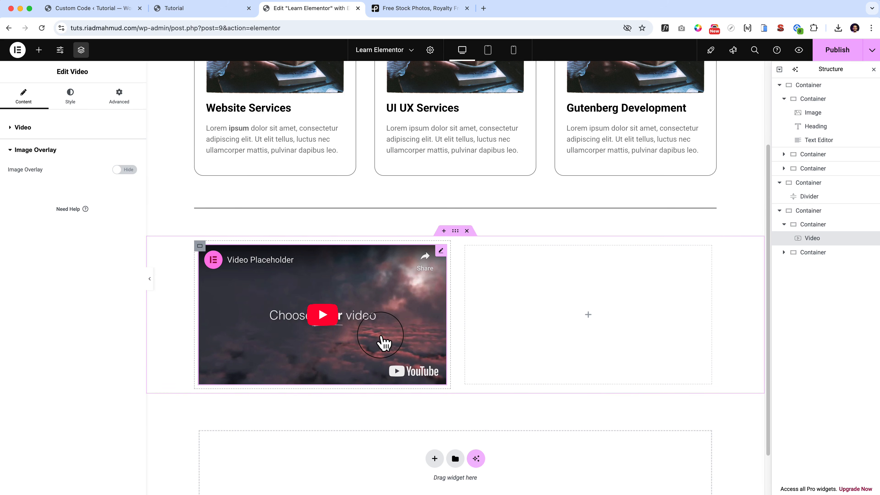
click(125, 170)
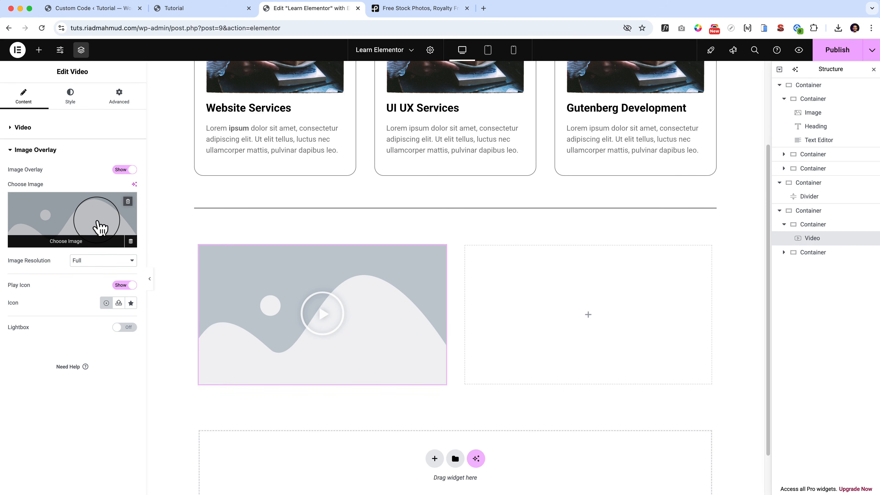
click(101, 227)
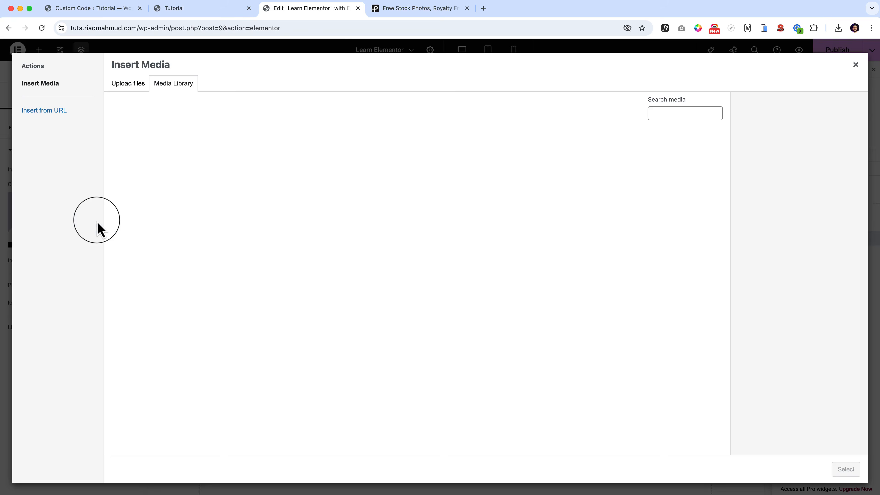
click(143, 188)
click(845, 469)
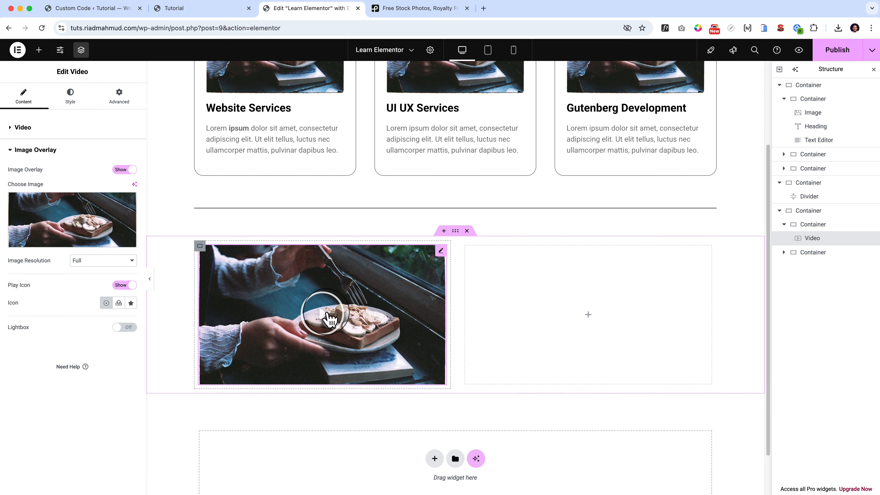
Test playback through the image overlay and try hiding the play icon before showing it again.
click(329, 318)
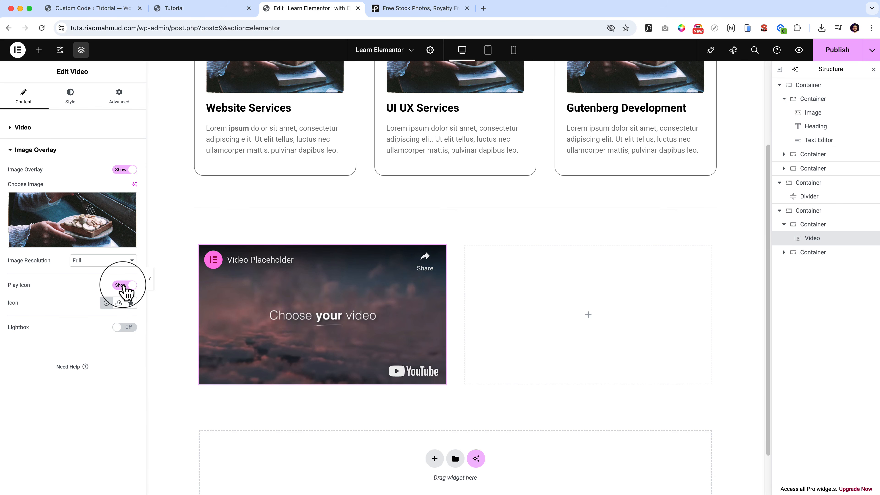
click(124, 284)
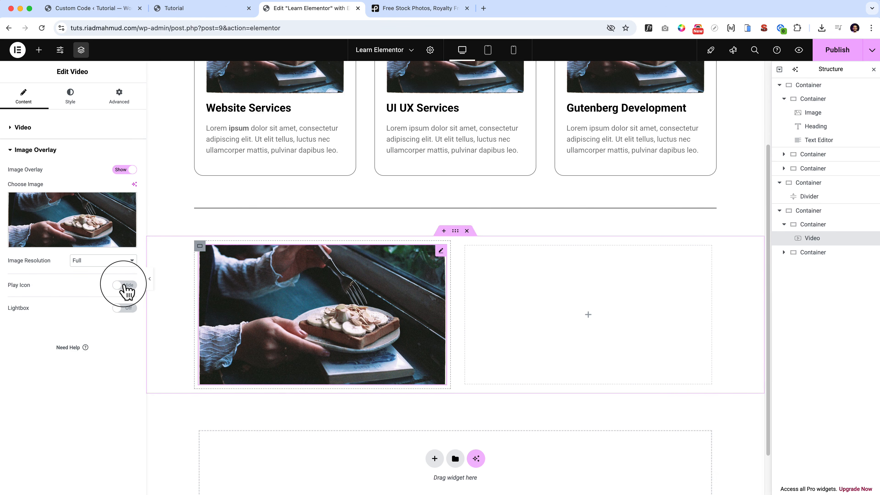
click(127, 291)
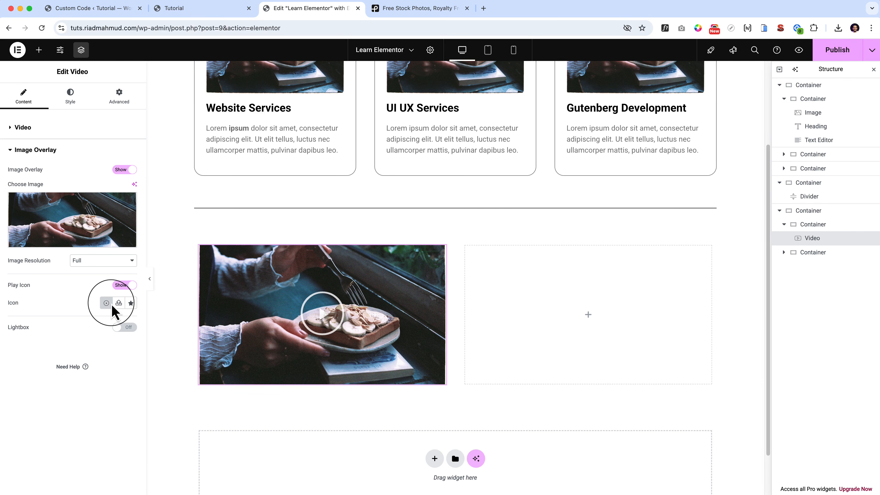
Enable unfiltered file uploads for a custom SVG play icon and leave the media library without inserting a file.
click(118, 303)
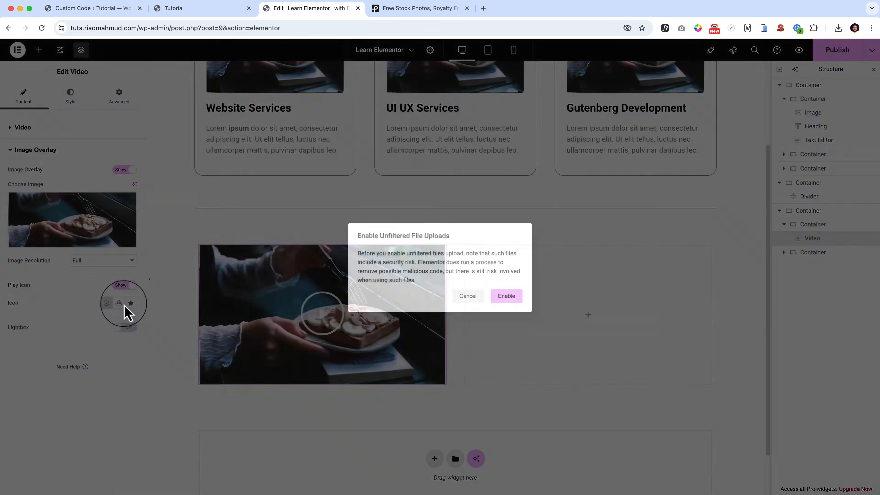
click(510, 298)
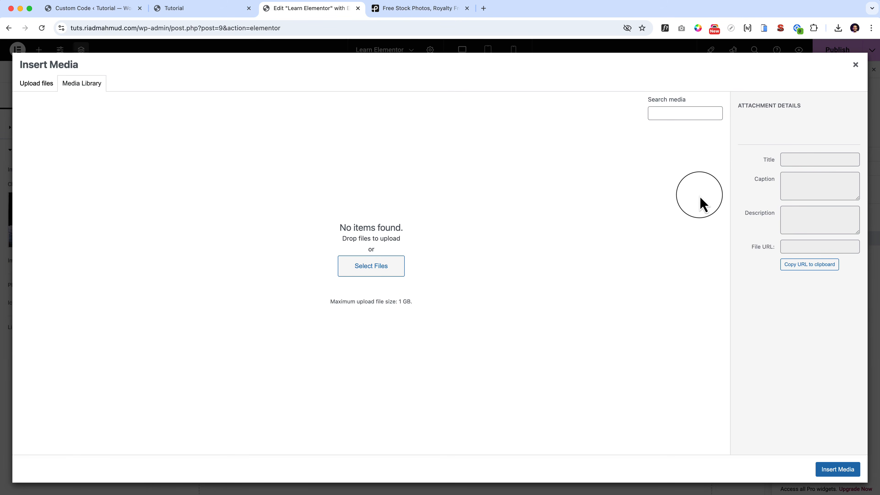
click(855, 64)
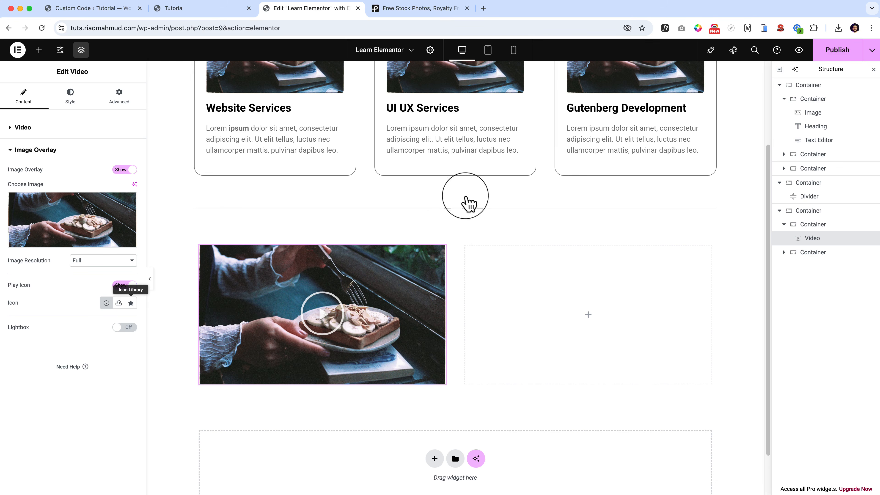
Replace the overlay's play icon with the solid play circle from the recommended icons in the icon library.
click(130, 303)
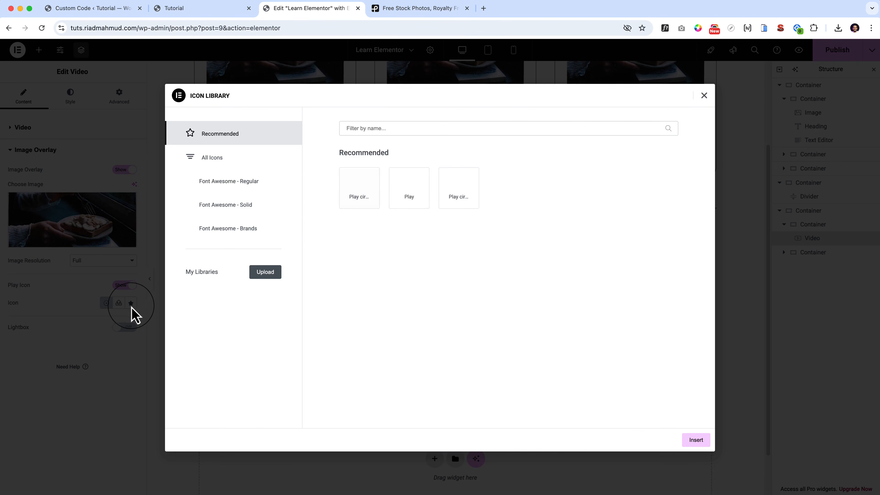
click(266, 273)
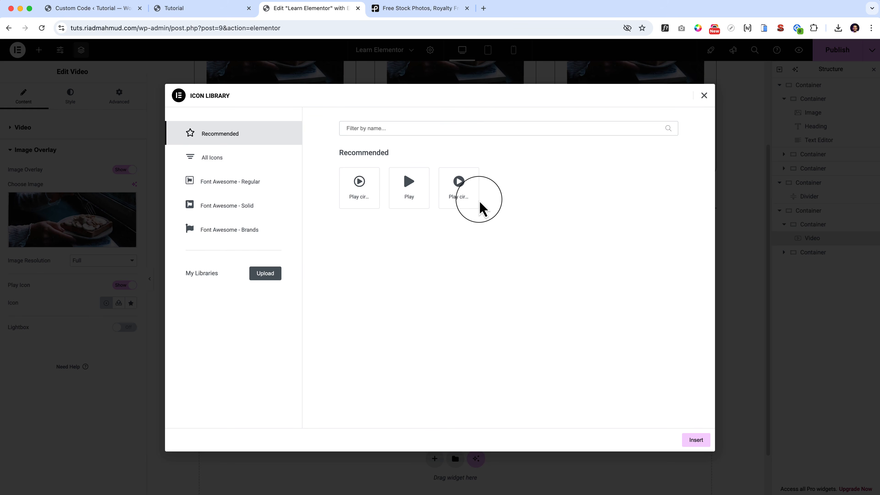
click(468, 205)
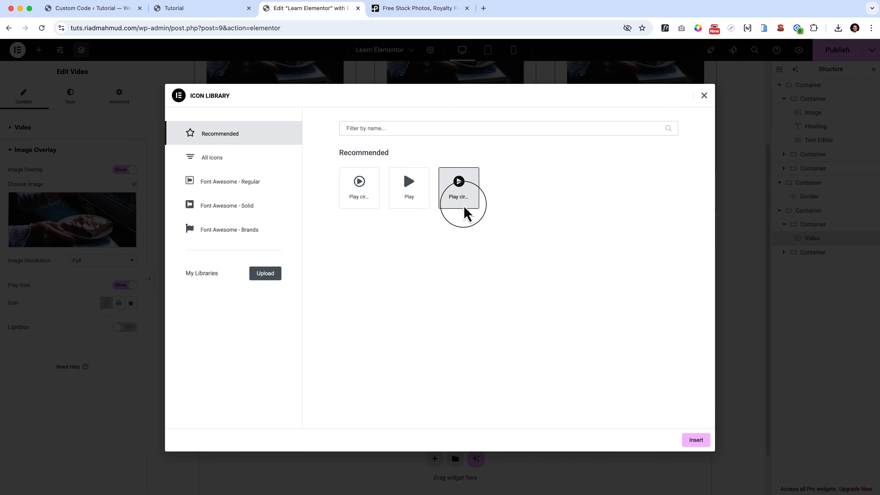
click(691, 444)
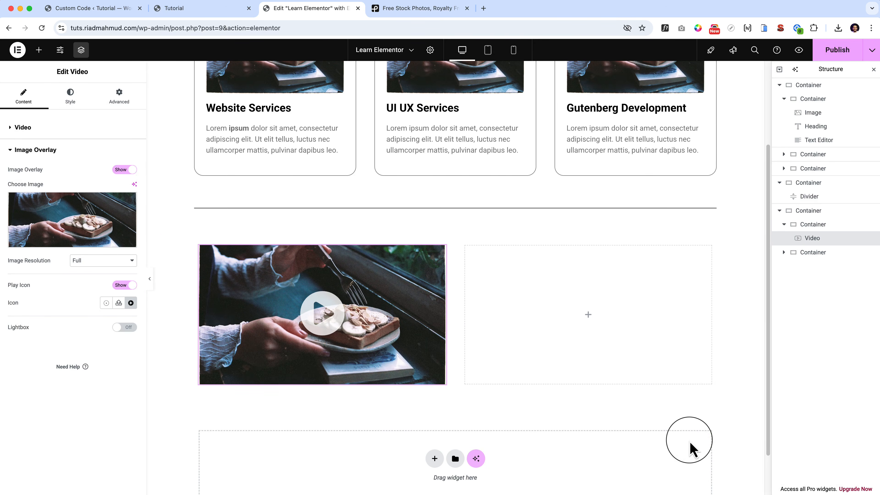
Turn on the lightbox for the video overlay, test playback in it, and close the lightbox.
click(125, 327)
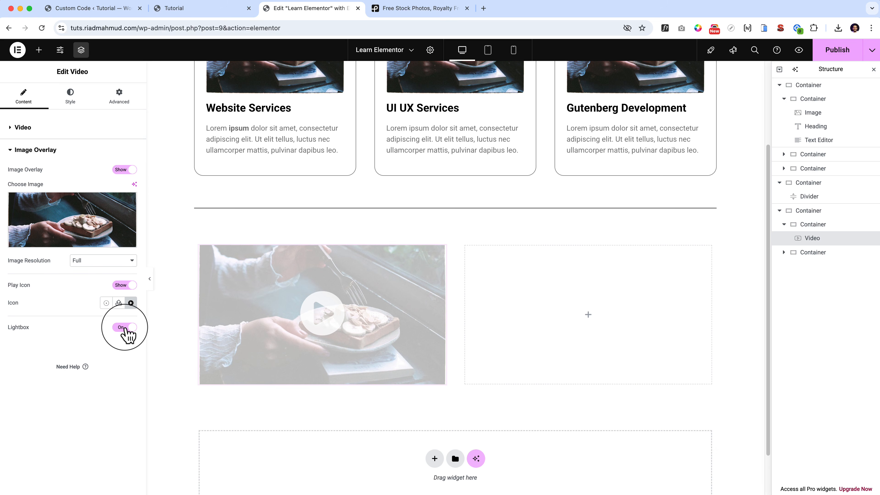
click(327, 316)
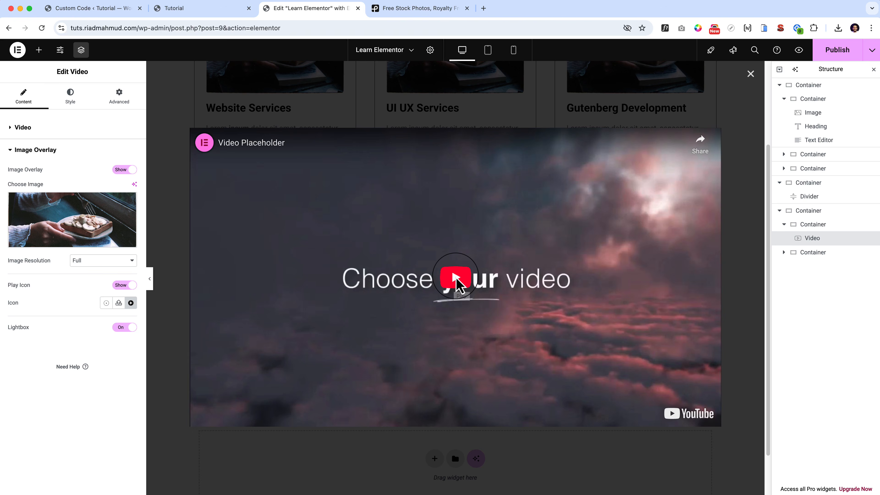
click(459, 286)
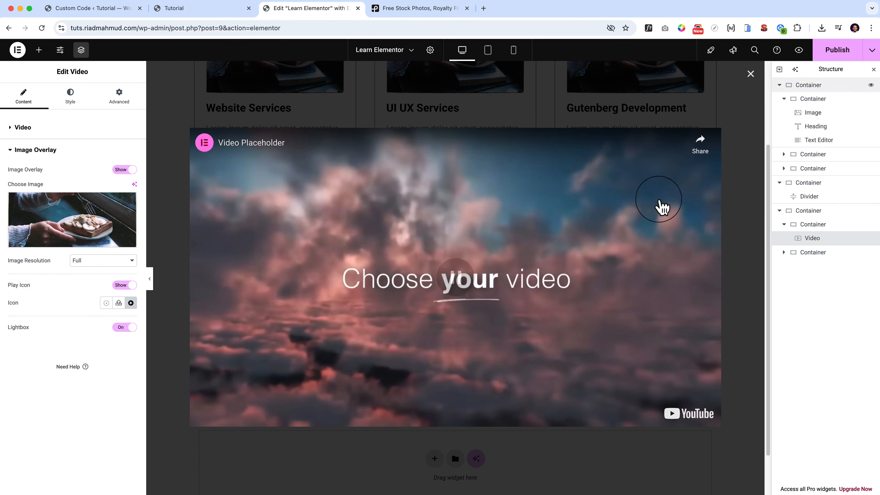
click(750, 74)
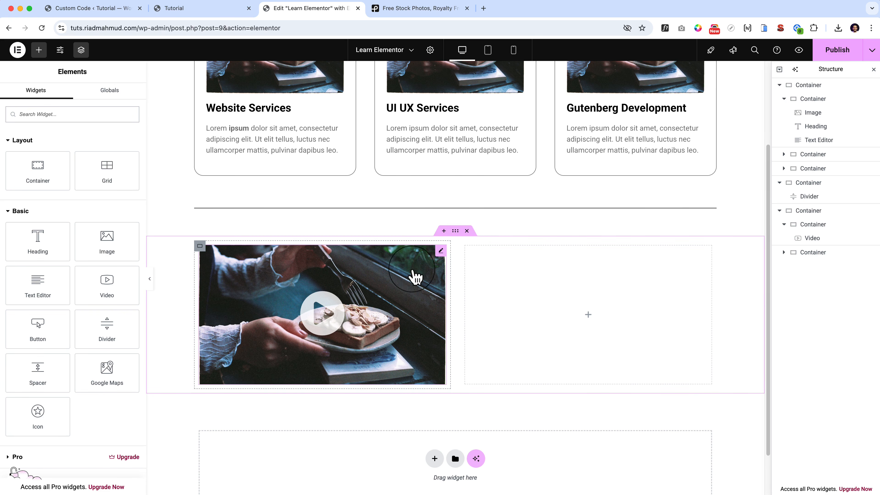
Review the image overlay settings of the video widget and return to the widget list.
click(441, 250)
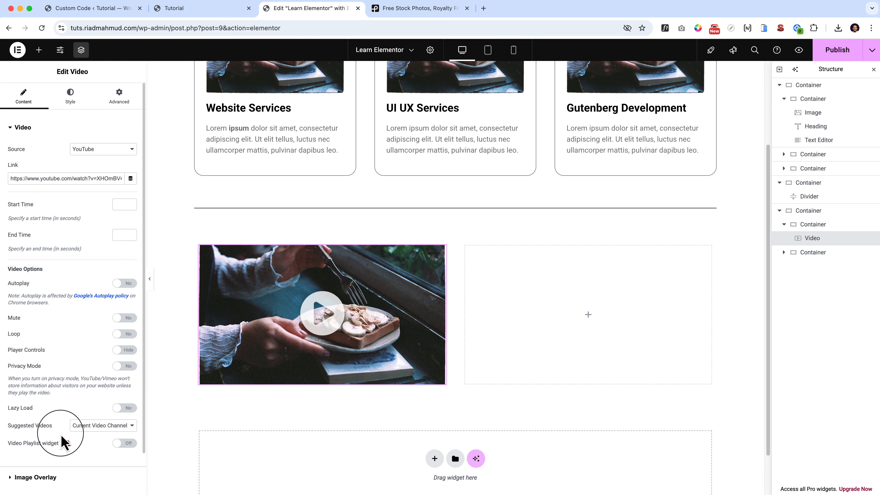
scroll(63, 438, down, 3)
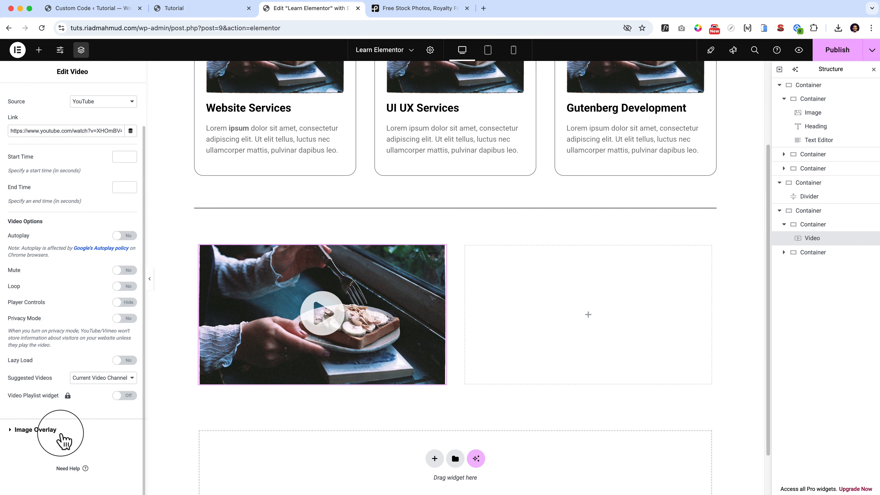
click(62, 438)
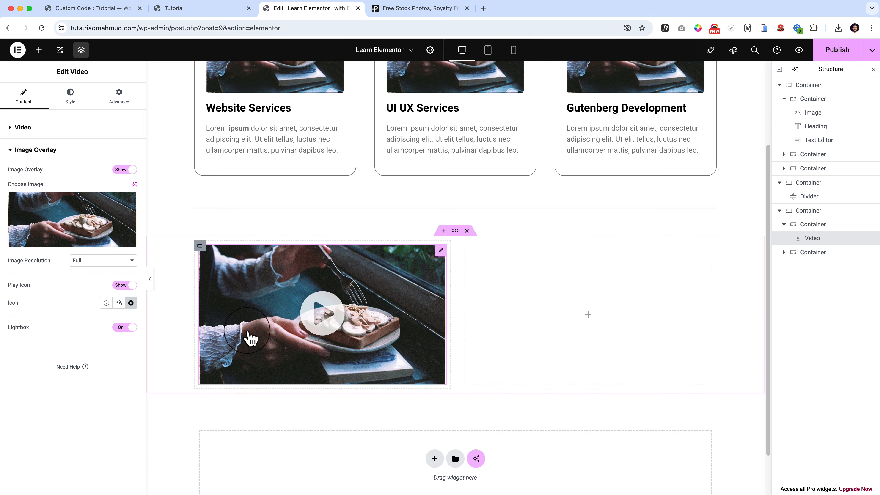
click(38, 51)
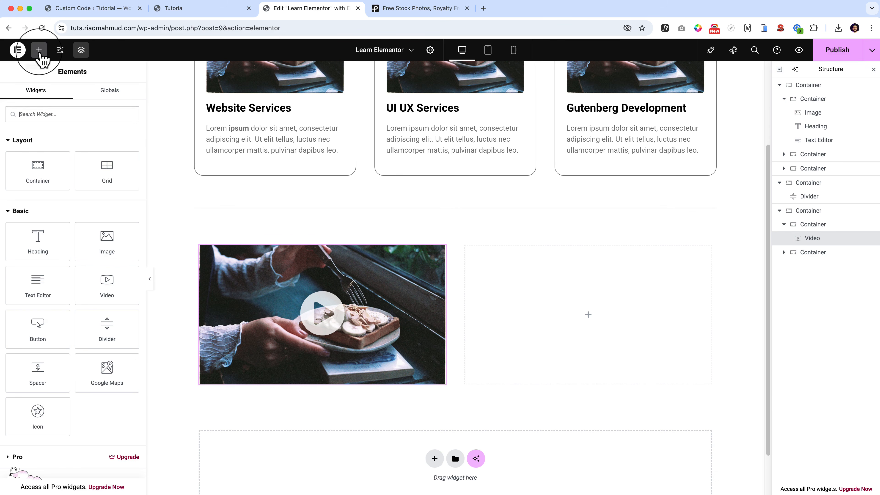
Try the 9:16 aspect ratio on the video widget and preview the result on the page.
click(435, 250)
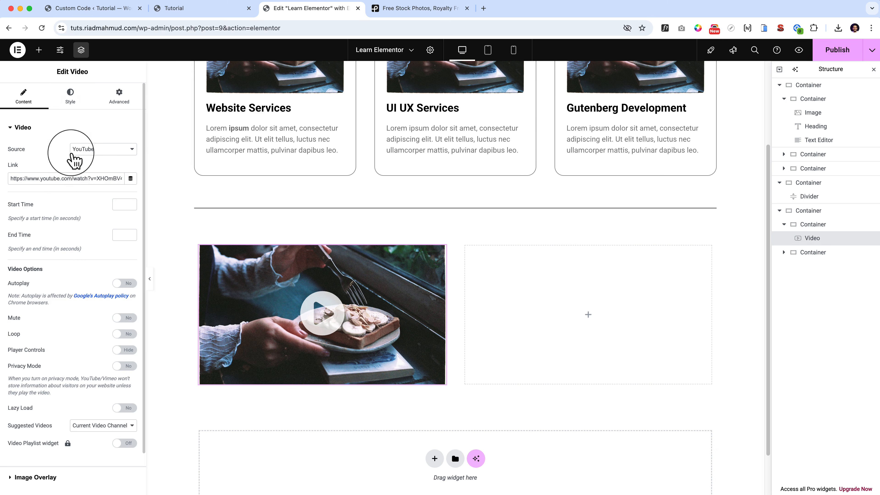
click(72, 97)
click(110, 150)
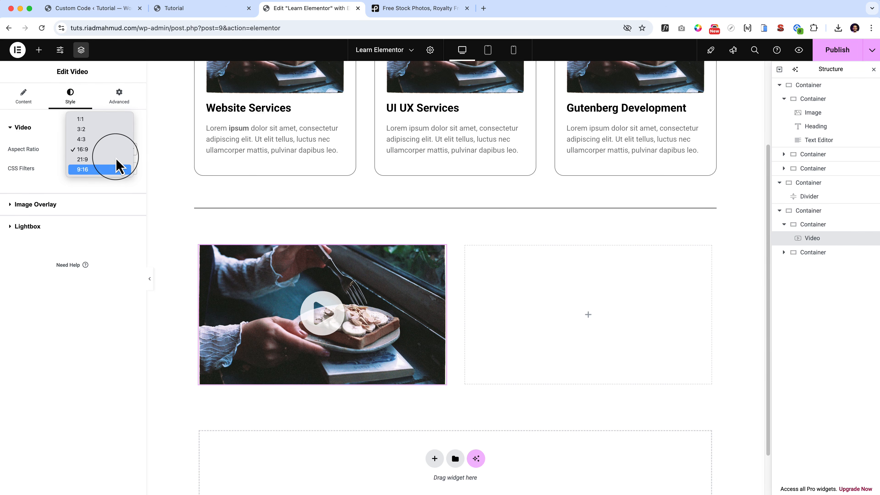
key(Up)
key(Up)
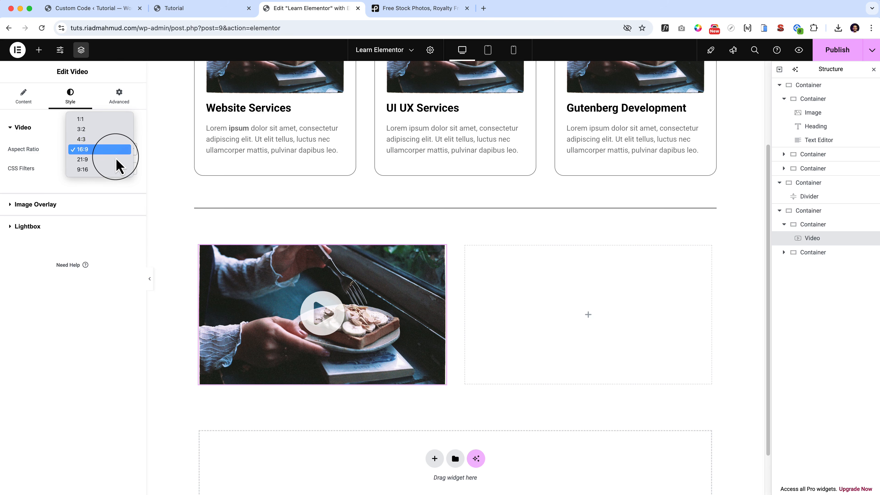
click(103, 169)
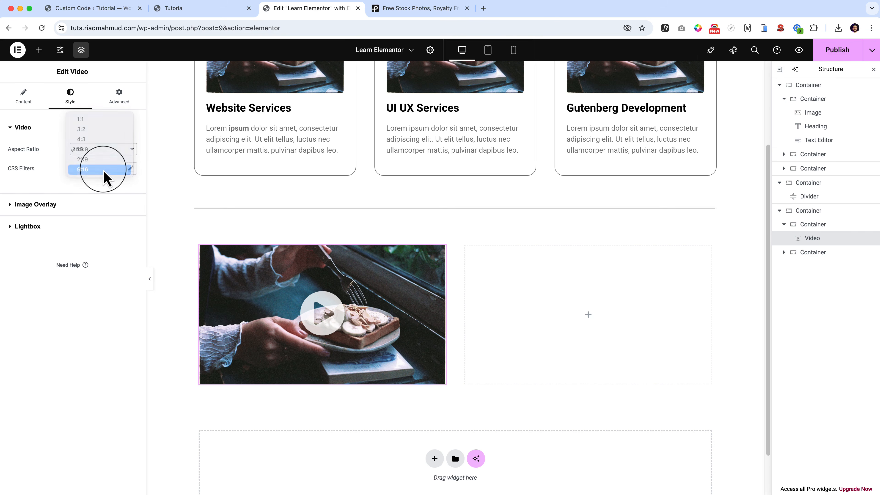
scroll(318, 348, down, 10)
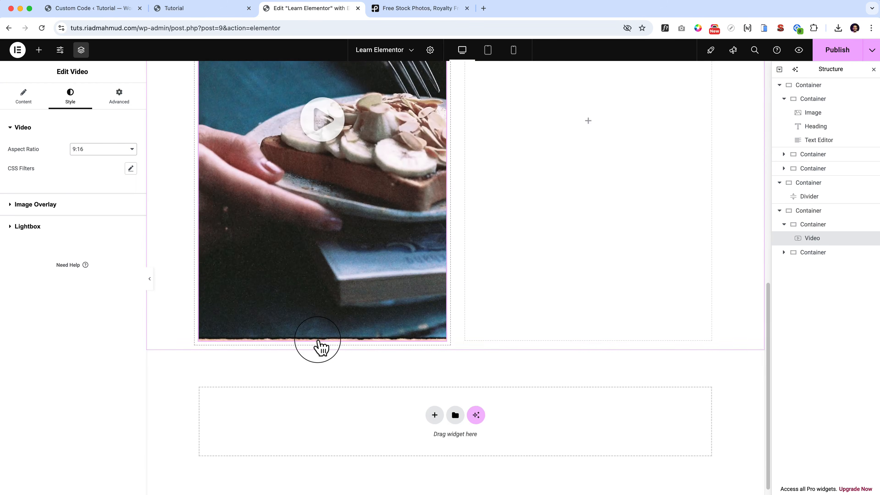
scroll(318, 348, up, 5)
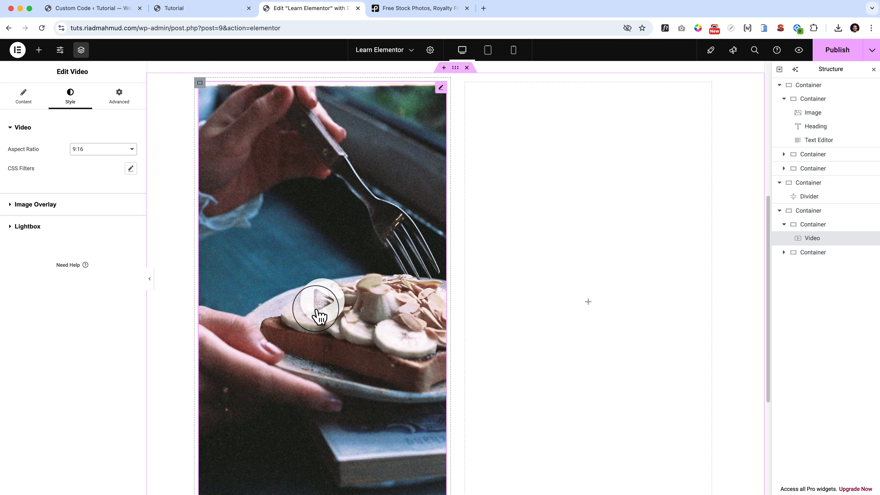
click(315, 304)
key(Escape)
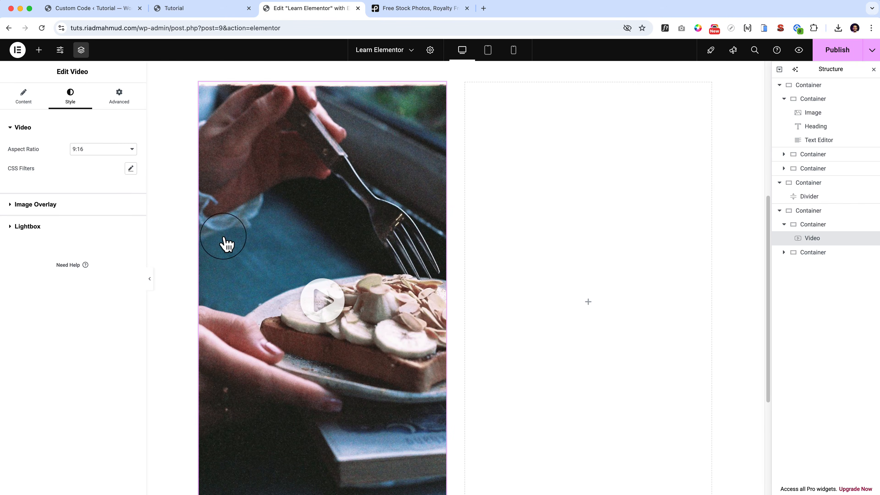
Try the 1:1 aspect ratio on the video, and set it back to 16:9.
click(98, 150)
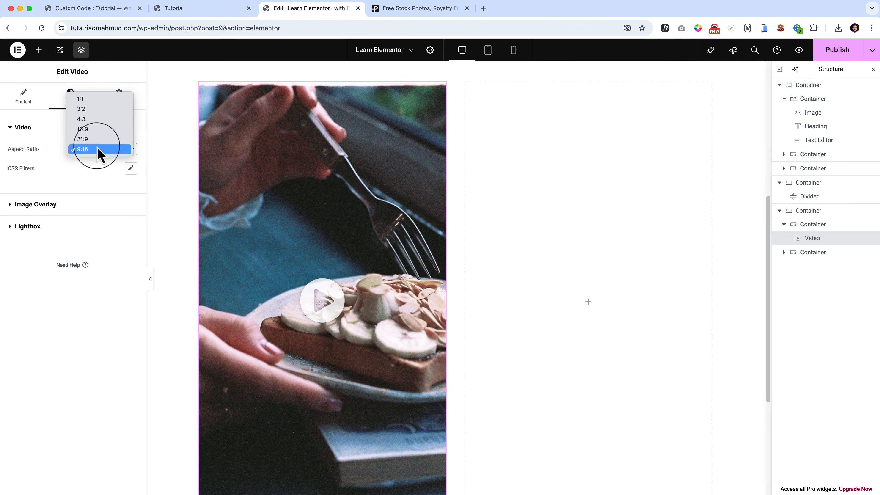
key(Up)
key(Up)
key(Up)
key(Up)
key(Up)
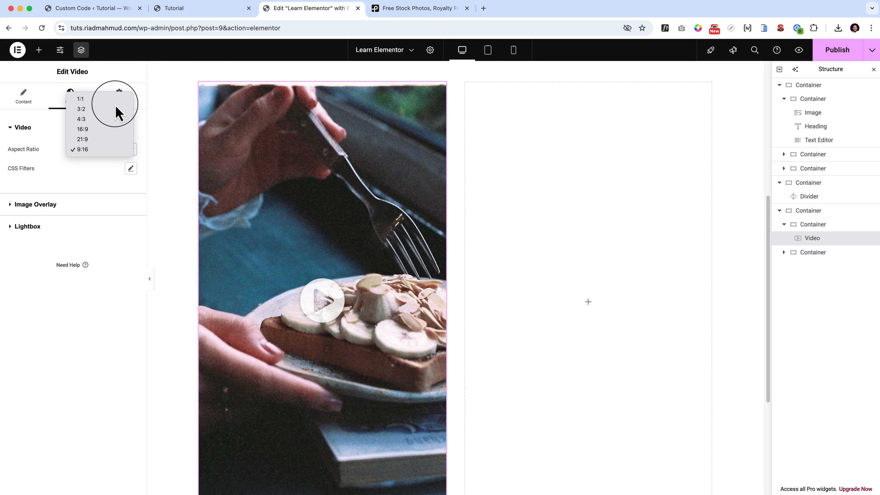
key(Return)
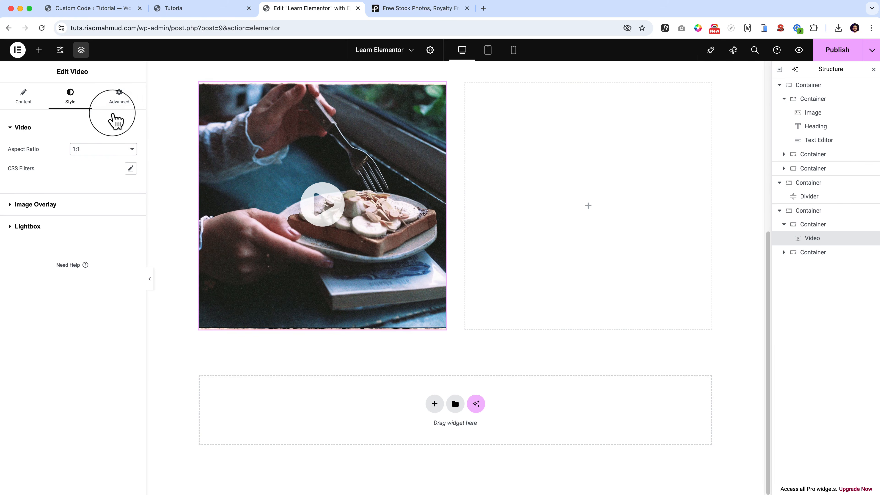
click(104, 152)
click(112, 180)
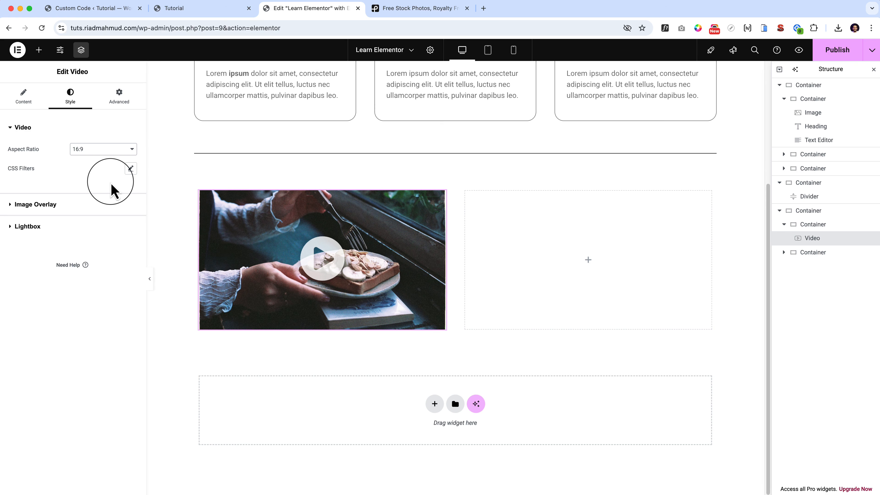
Set the size of the image overlay's play icon to 130 px.
click(47, 210)
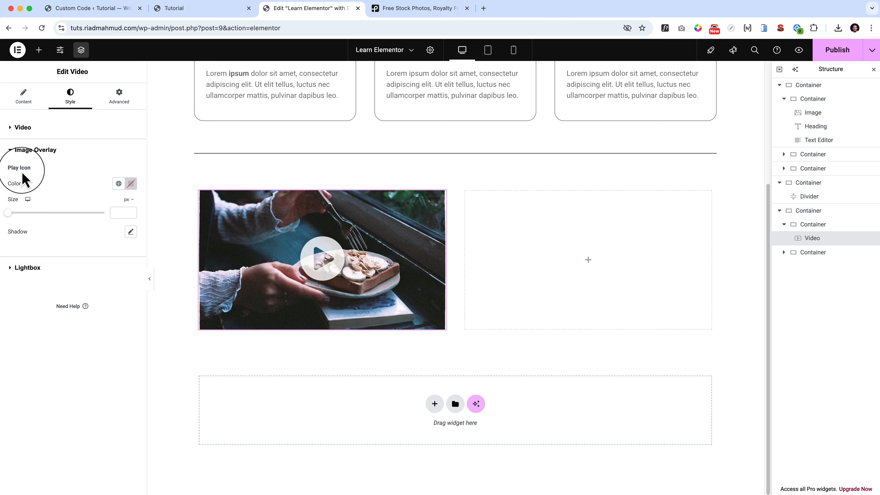
click(12, 213)
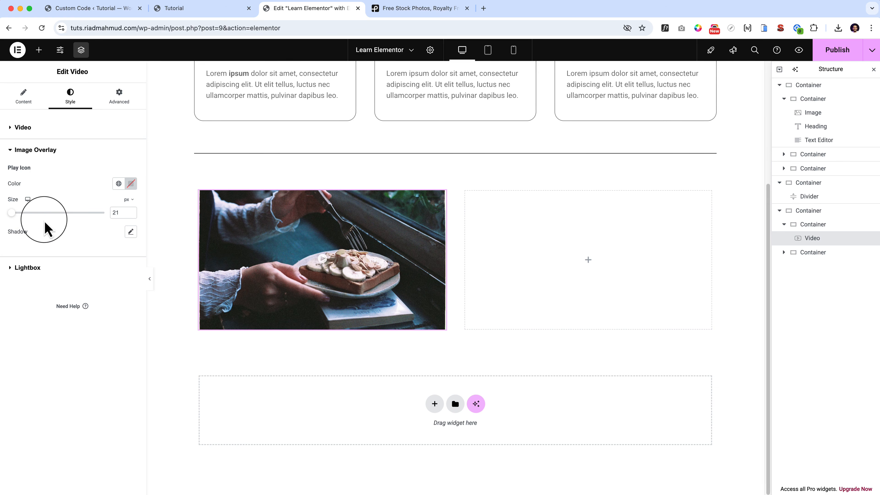
drag(12, 213, 52, 213)
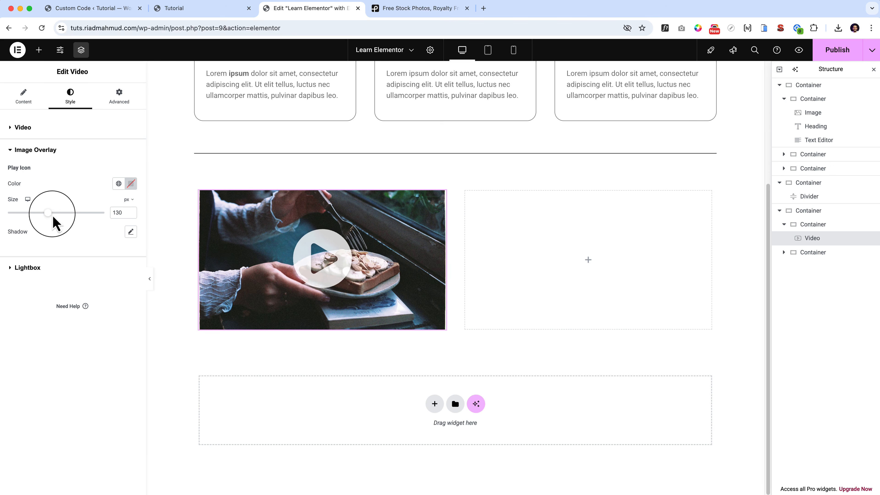
Try a global colour on the play icon, and set its colour to white (#FFFFFF) instead.
click(119, 183)
click(41, 227)
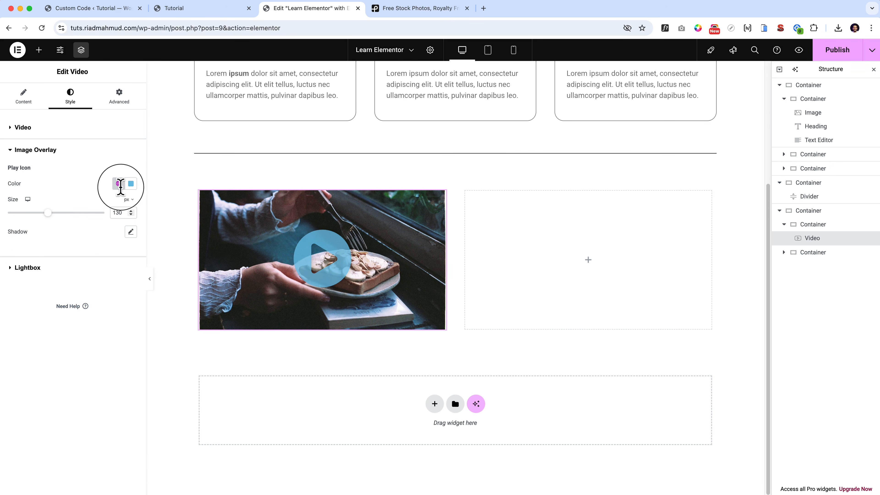
click(134, 188)
drag(104, 245, 40, 196)
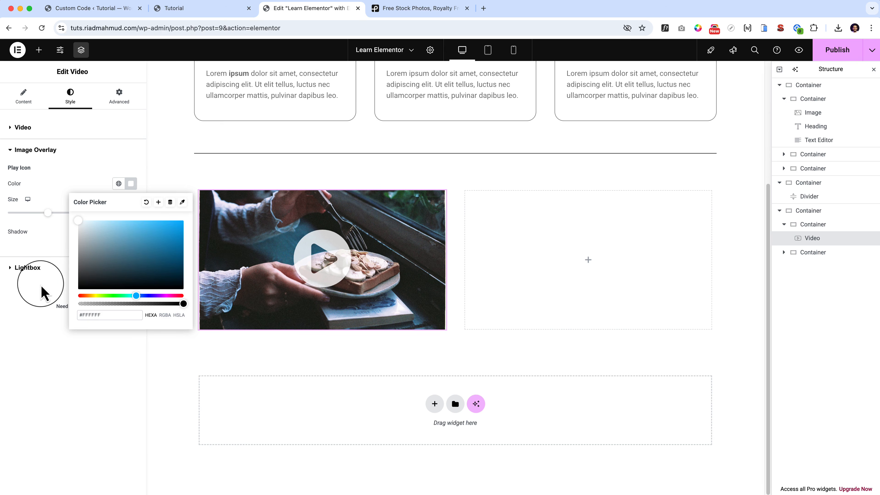
click(41, 347)
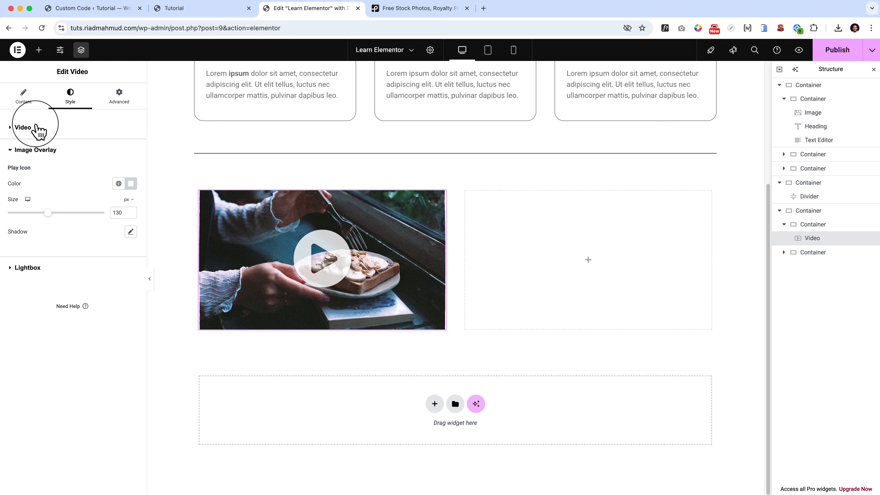
Look at the CSS filter options in the video's style settings and close them.
click(23, 128)
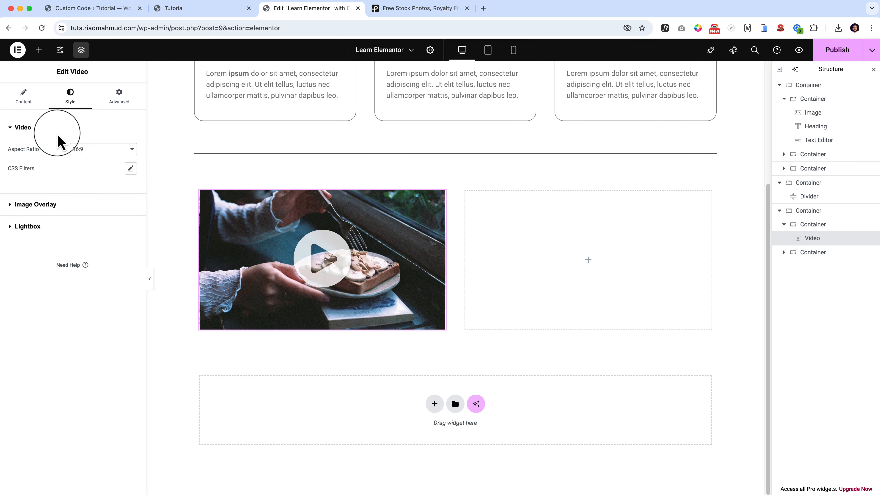
click(131, 169)
click(131, 169)
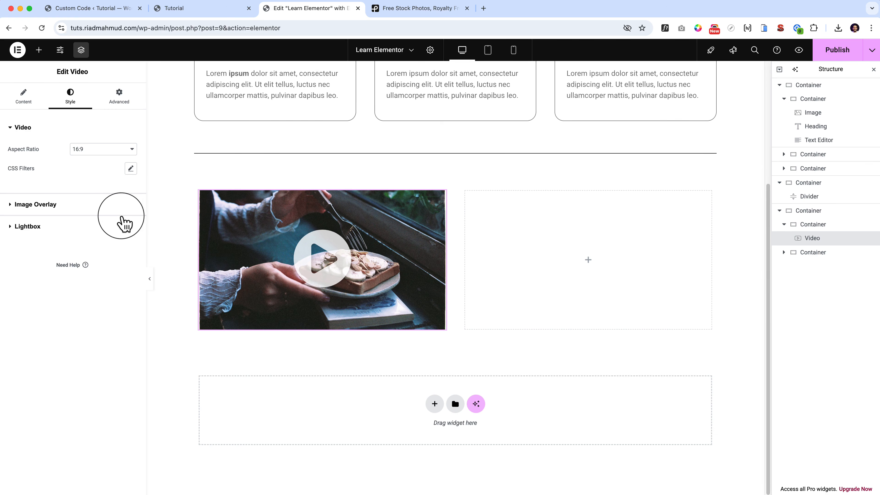
Open the video in its lightbox and set the lightbox background colour to semi-transparent black, #020202A3.
click(38, 226)
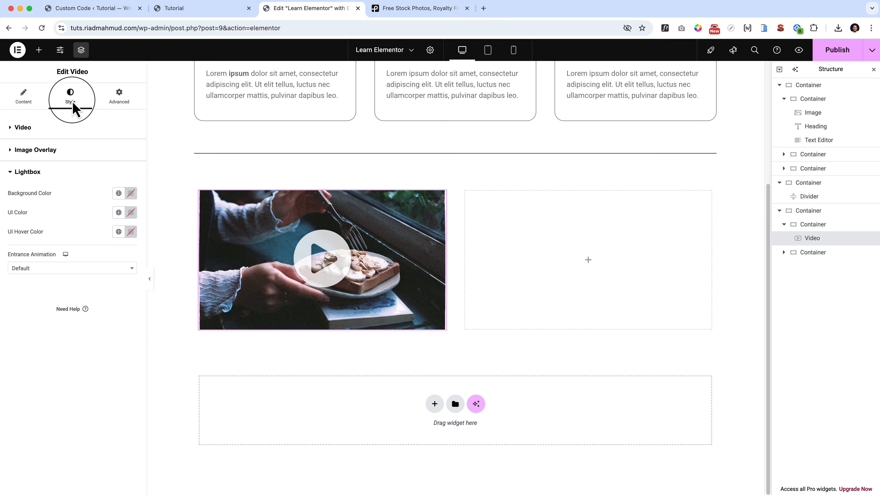
click(348, 270)
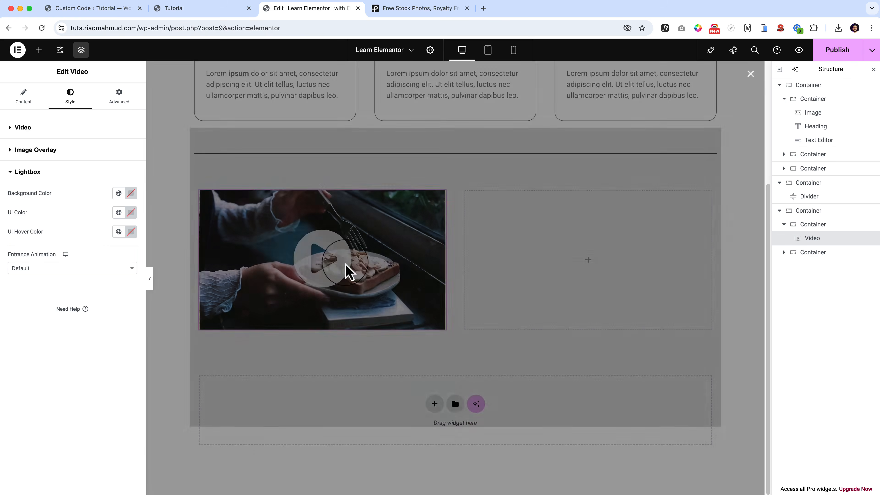
click(131, 193)
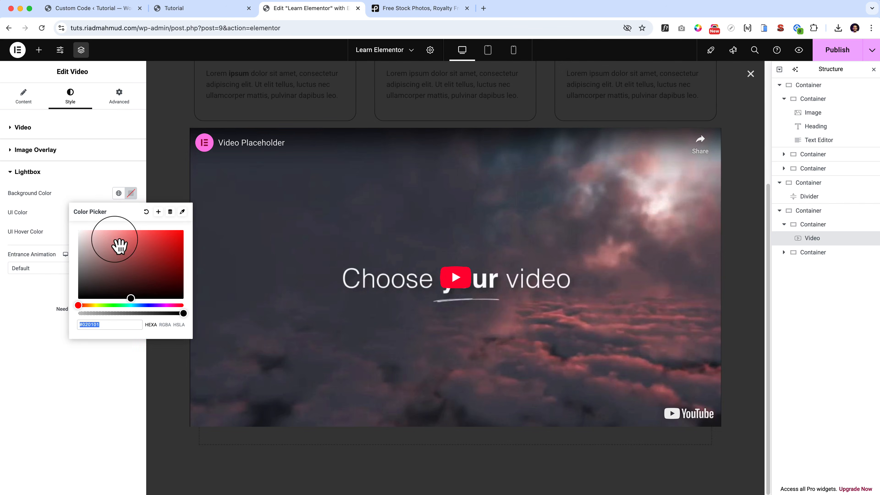
drag(118, 245, 5, 298)
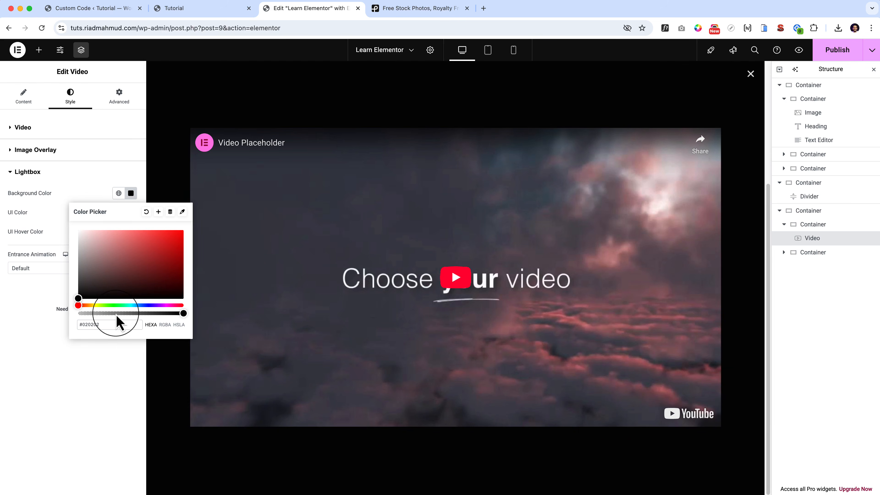
drag(116, 315, 144, 327)
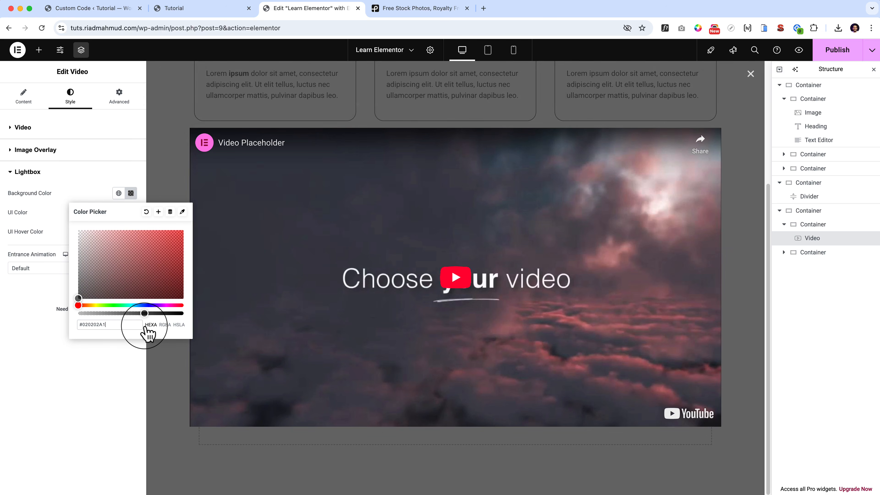
click(40, 320)
Set the lightbox UI colour to pale pink #FFEAEA and close the lightbox.
click(131, 212)
drag(106, 280, 86, 249)
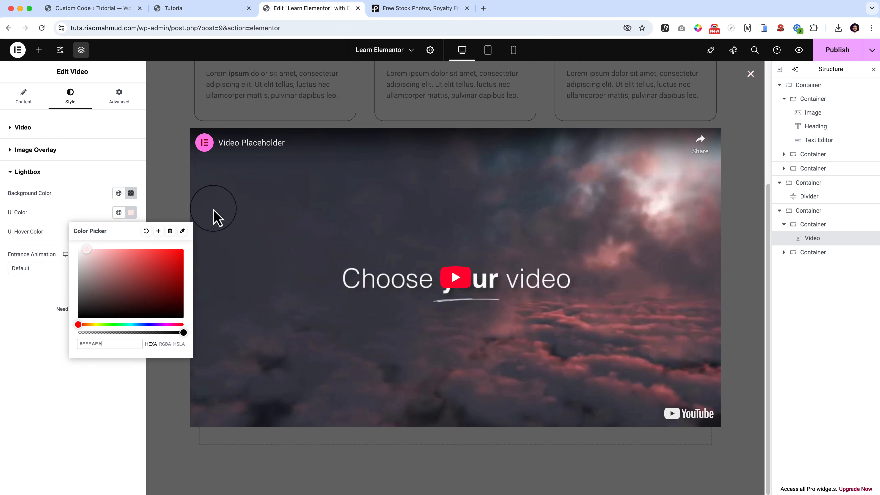
click(749, 79)
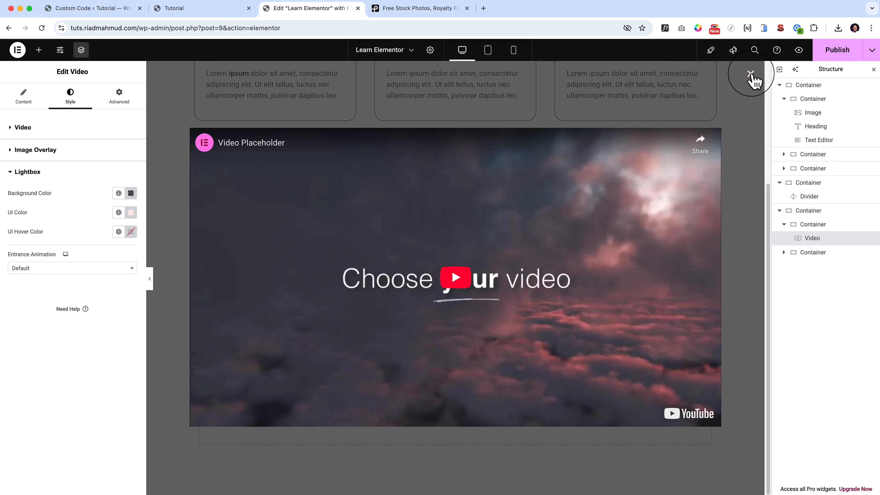
click(750, 74)
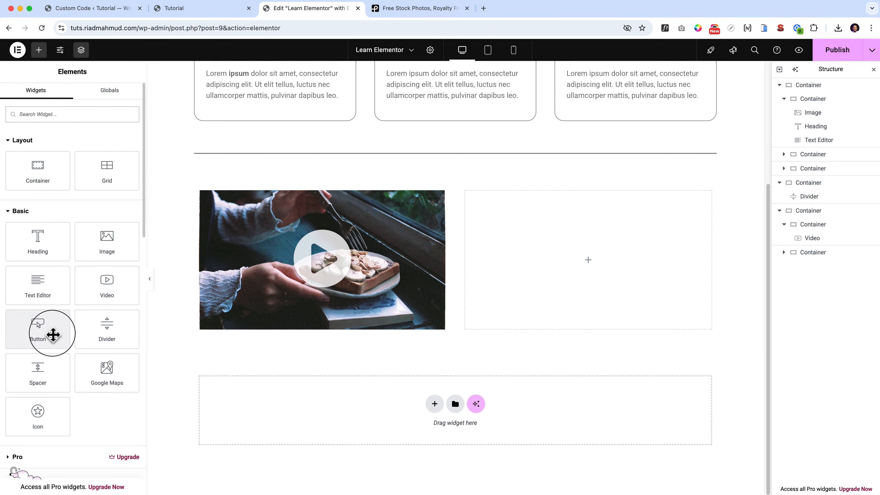
Add a heading widget to the empty column beside the video and change its text to "About Me".
drag(52, 334, 586, 275)
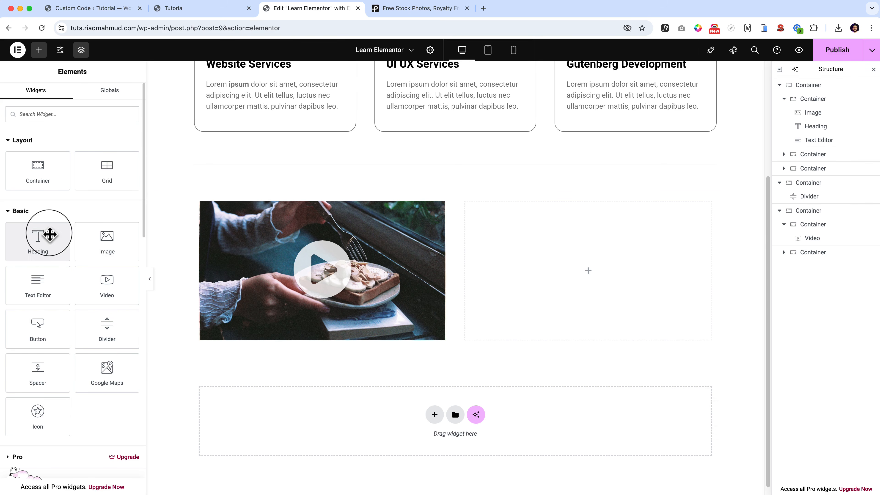
drag(49, 234, 623, 271)
triple_click(528, 210)
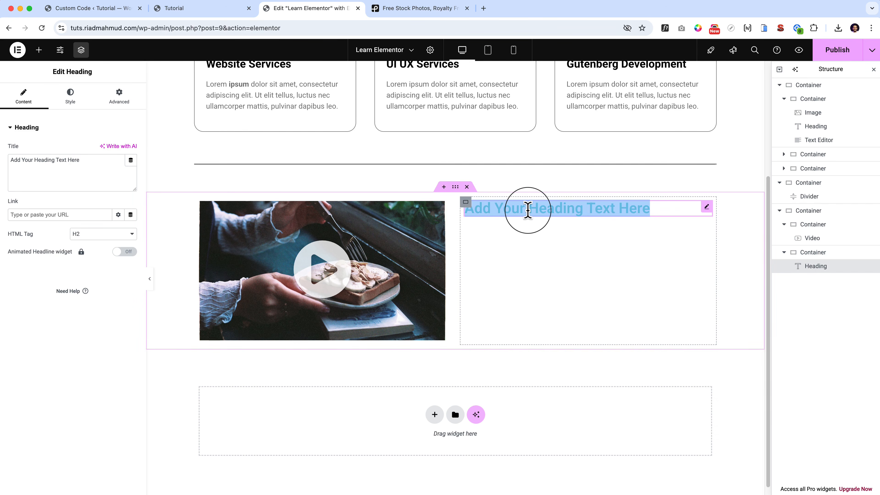
text(About Me)
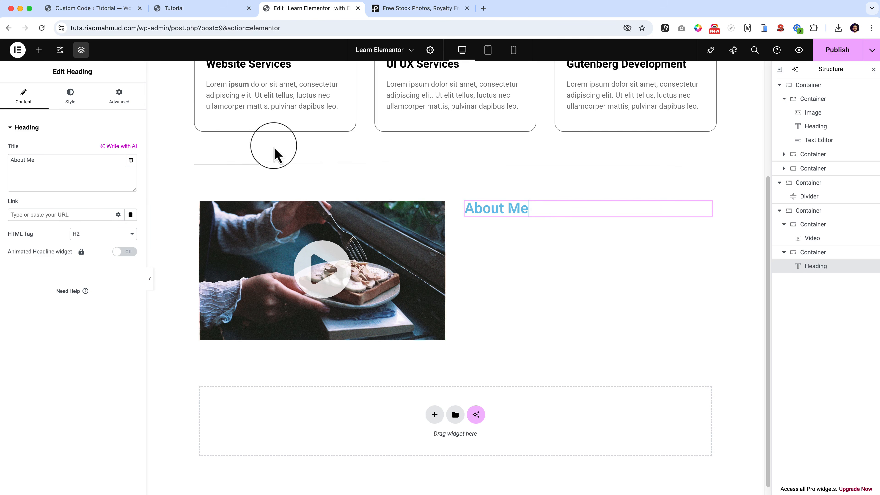
Set the "About Me" heading's text colour to black (#000000) and return to the widget list.
click(72, 98)
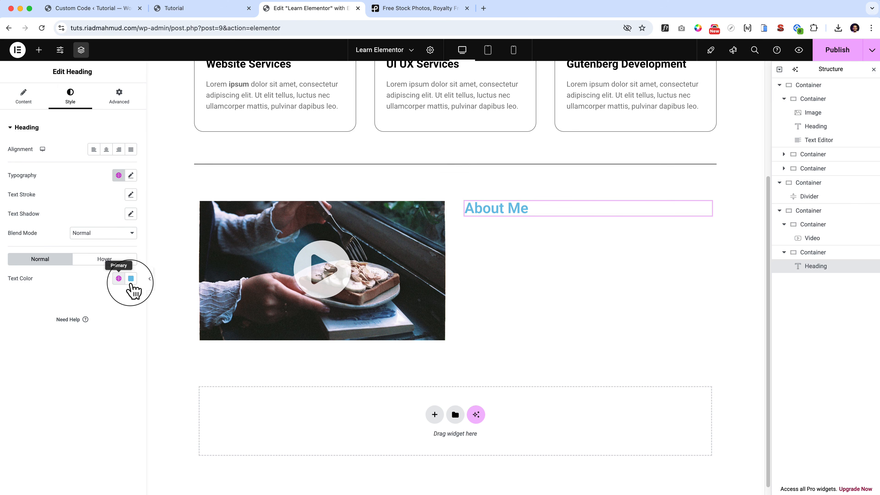
click(131, 279)
drag(122, 338, 40, 440)
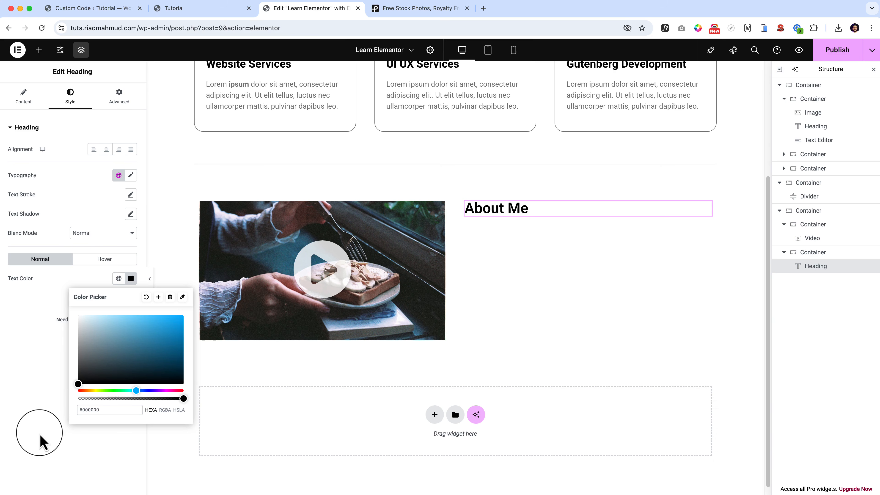
click(22, 400)
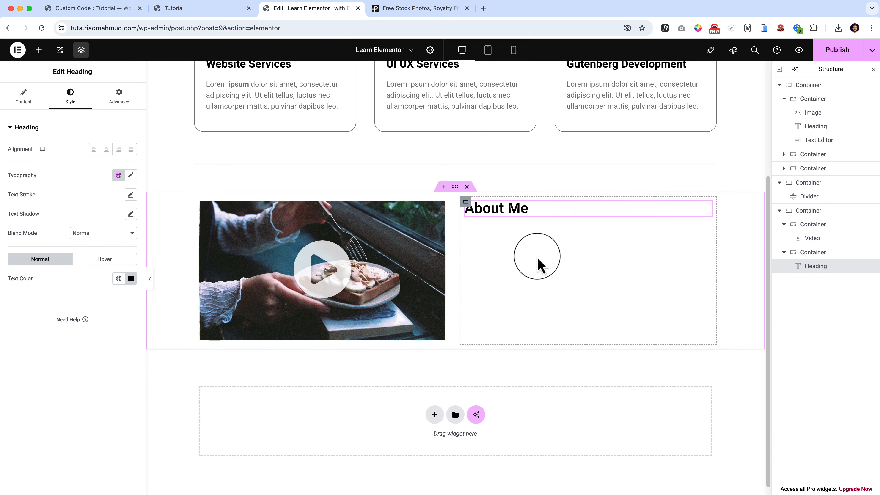
click(23, 95)
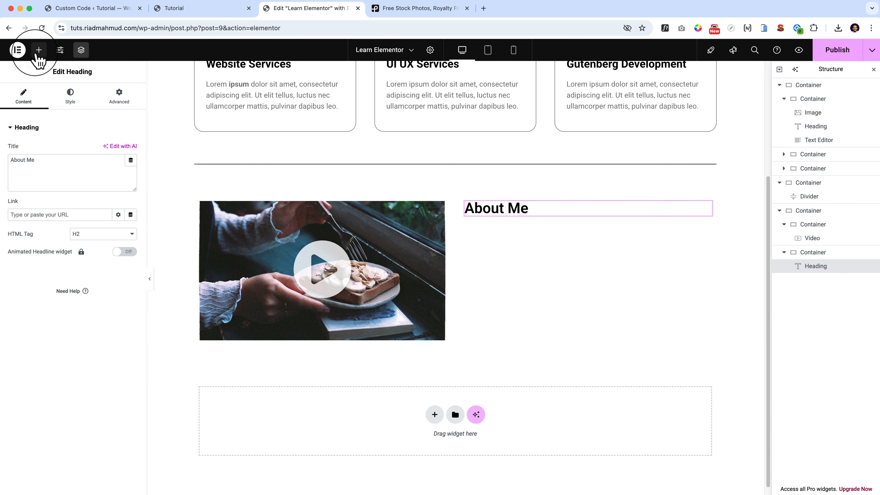
click(39, 49)
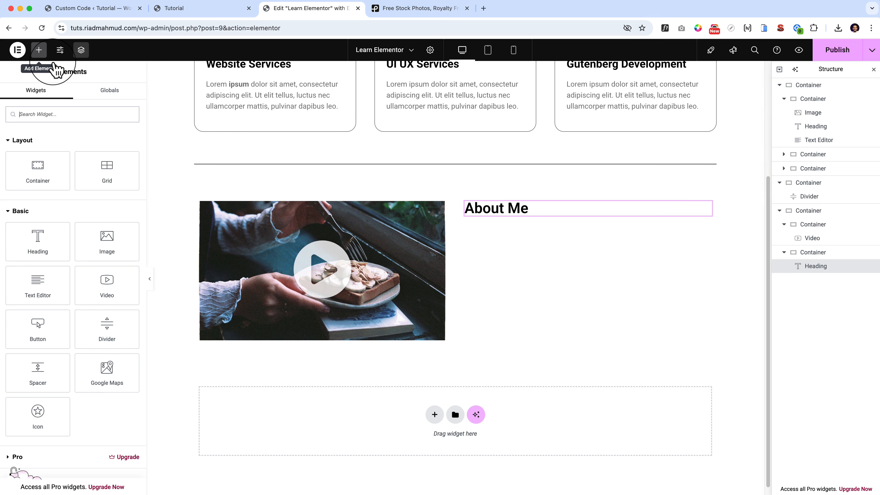
Add a text editor widget and a button widget beneath the "About Me" heading.
drag(32, 289, 517, 217)
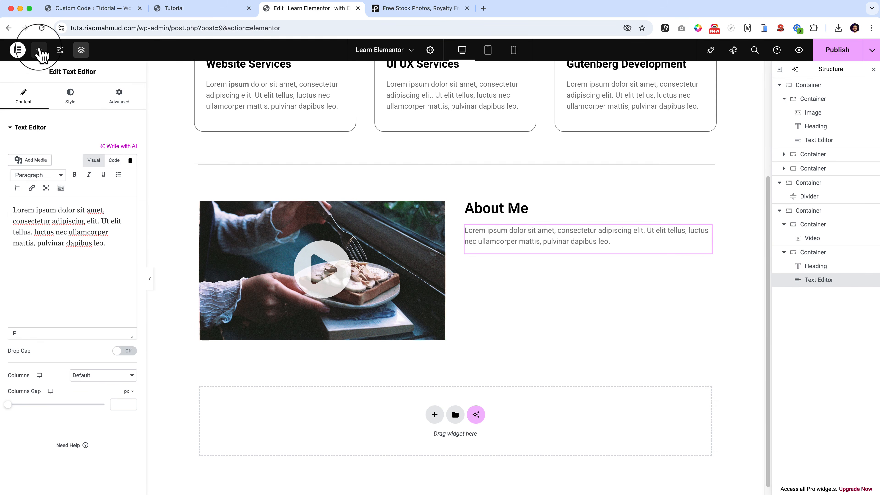
click(39, 49)
drag(38, 335, 570, 250)
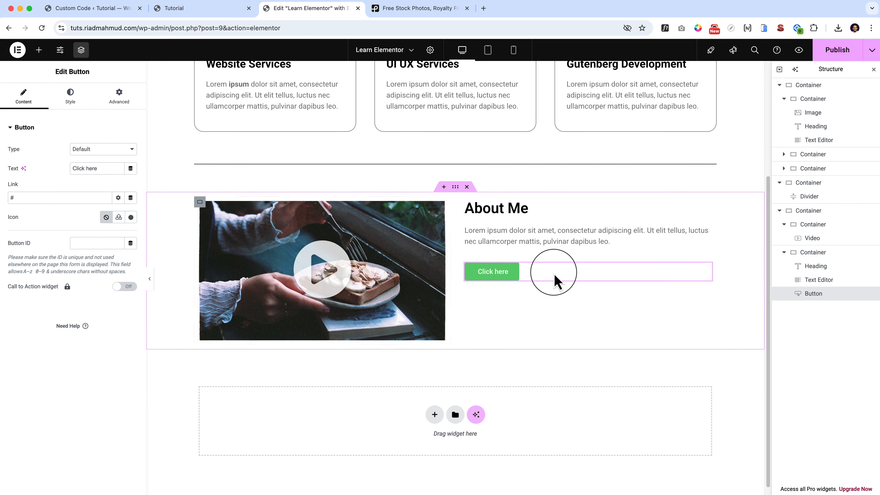
Change the new button's text to "Read more" and select its existing link value.
triple_click(86, 168)
text(Read)
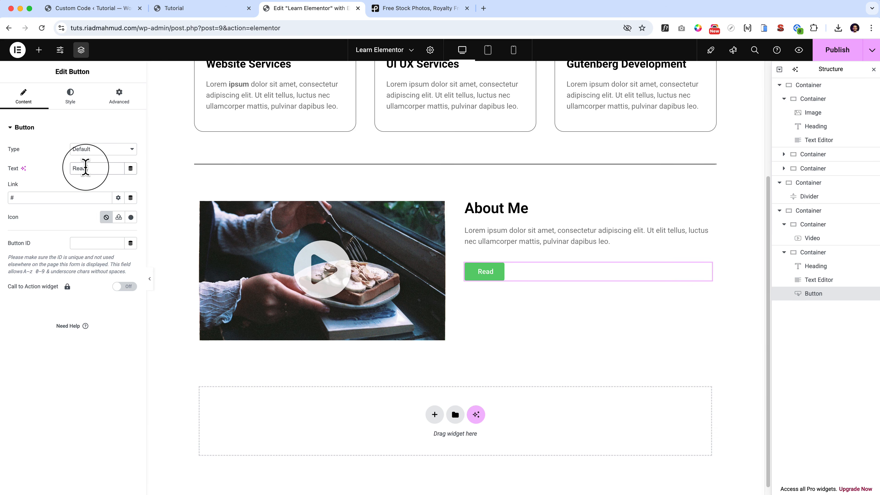
text( more)
triple_click(58, 194)
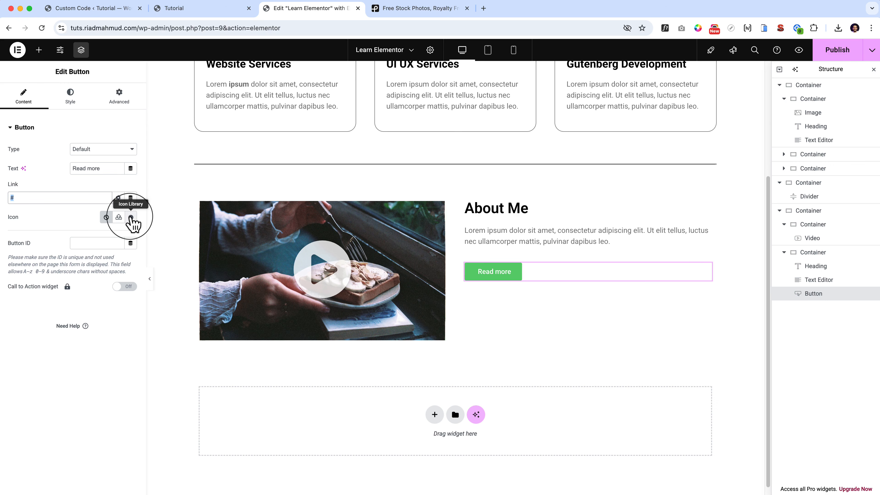
Search the icon library for "arro", insert the right arrow icon in the button, and set the icon spacing to about 10 px.
click(130, 218)
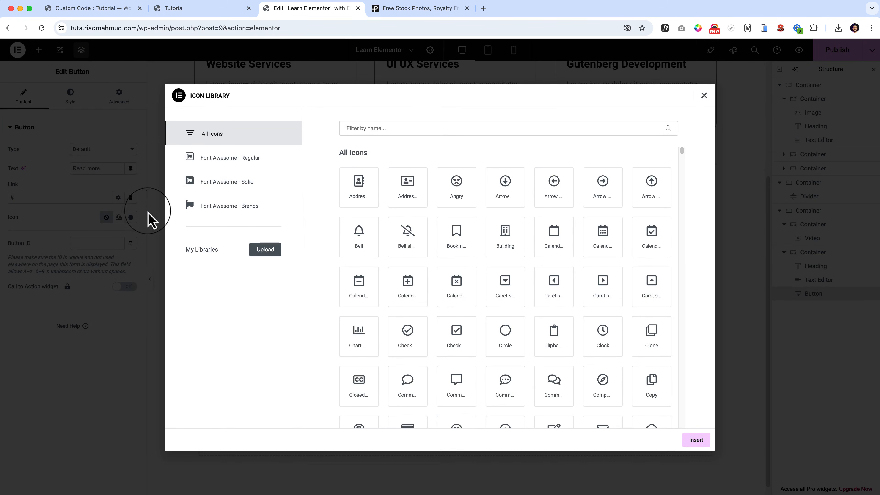
click(401, 129)
text(arro)
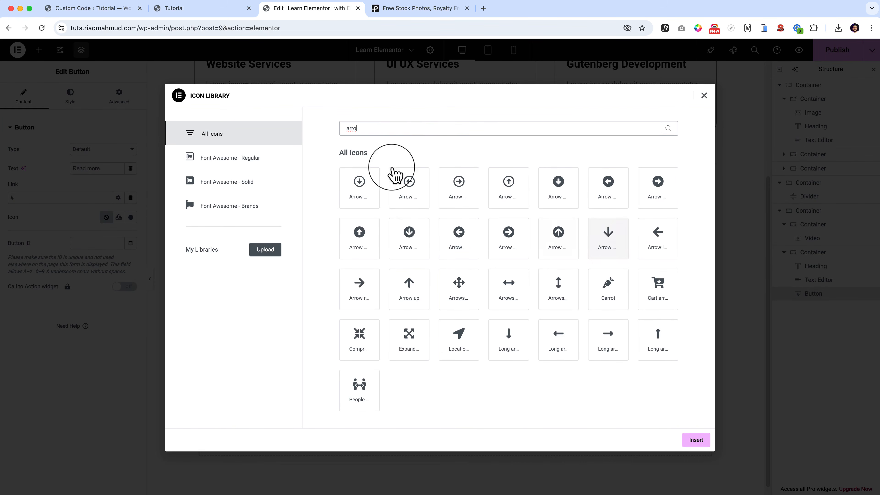
click(359, 284)
click(696, 440)
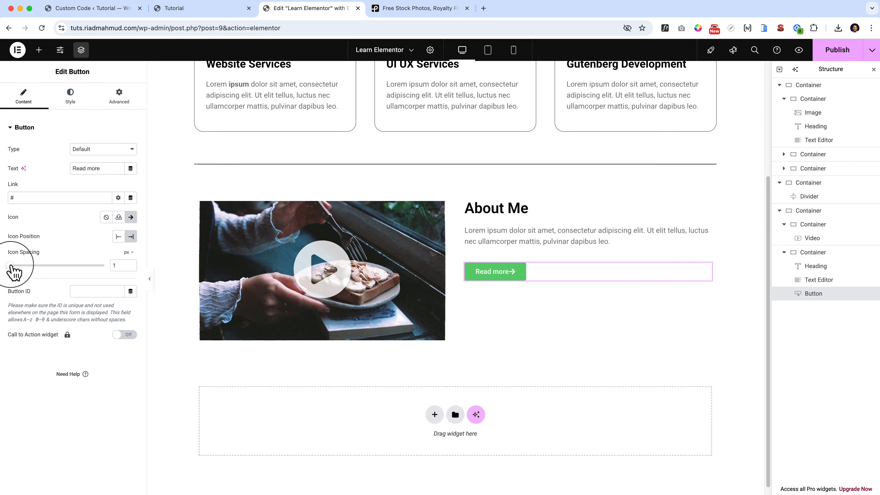
drag(8, 265, 25, 266)
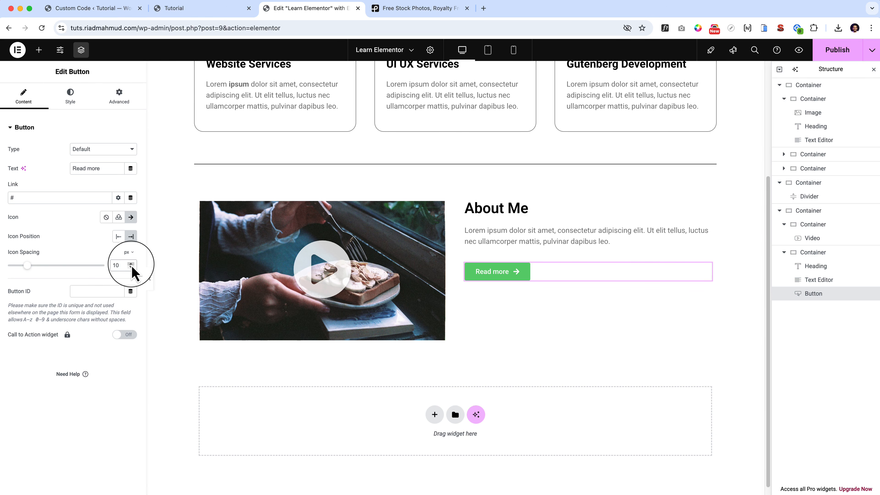
Set the "Read more" button's normal background colour to black (#000000).
click(78, 104)
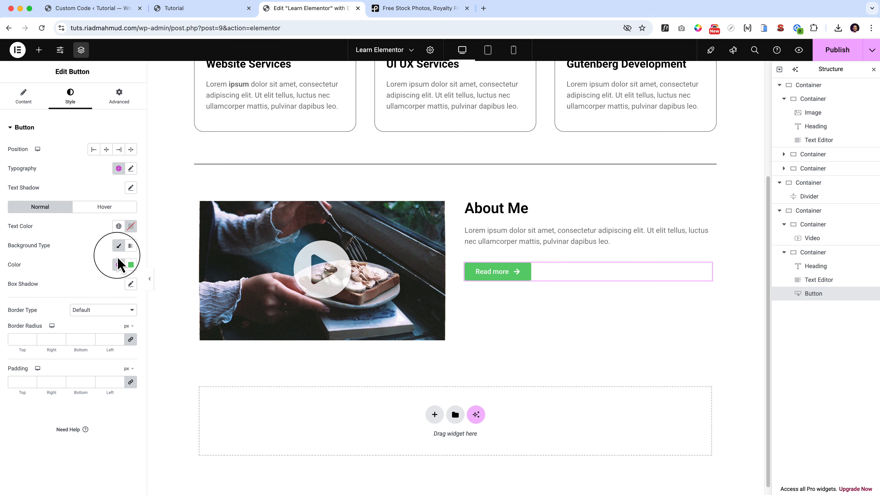
click(119, 265)
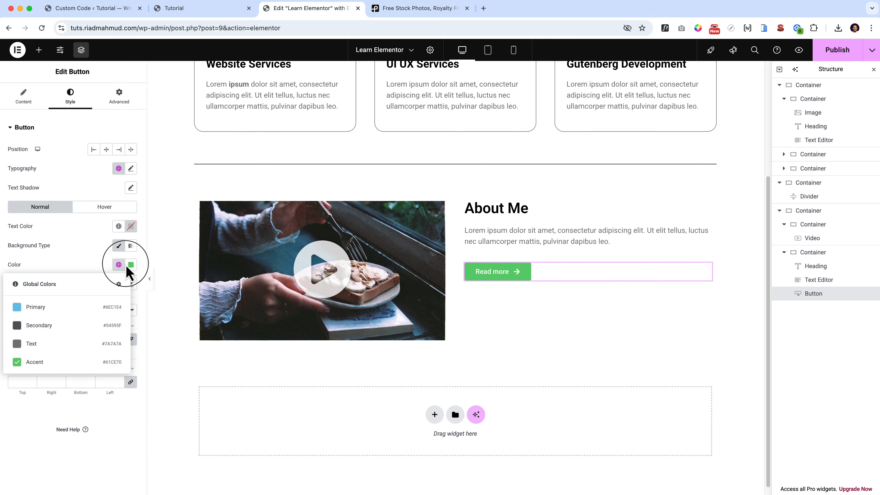
click(131, 266)
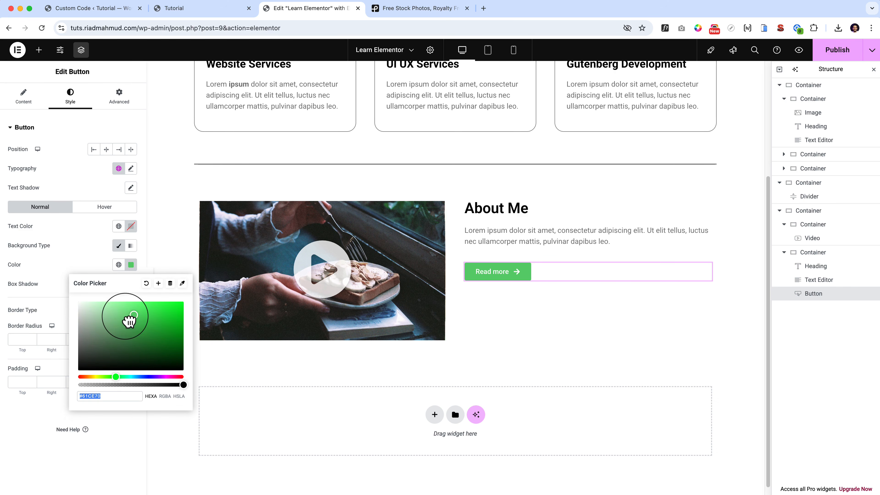
click(133, 346)
drag(136, 349, 90, 462)
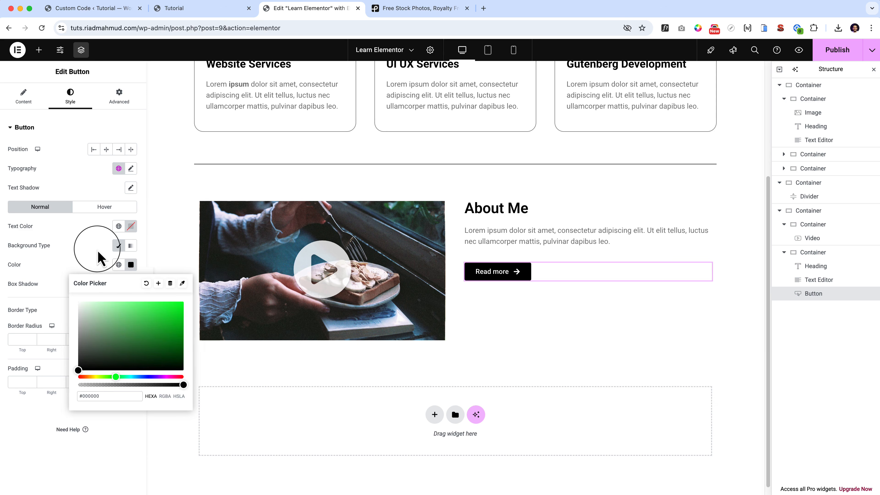
click(114, 242)
Select the "About Me" column container, try 60 px padding on its top and on all sides, and clear the padding.
click(465, 202)
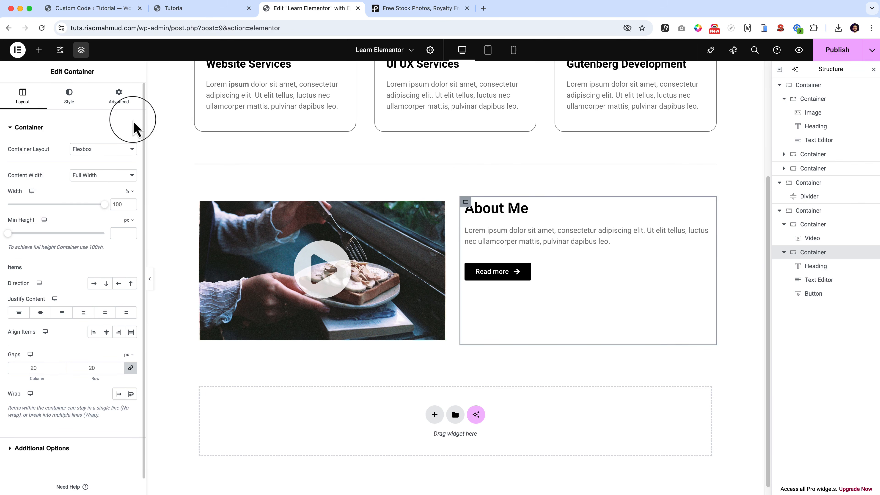
click(71, 100)
click(127, 104)
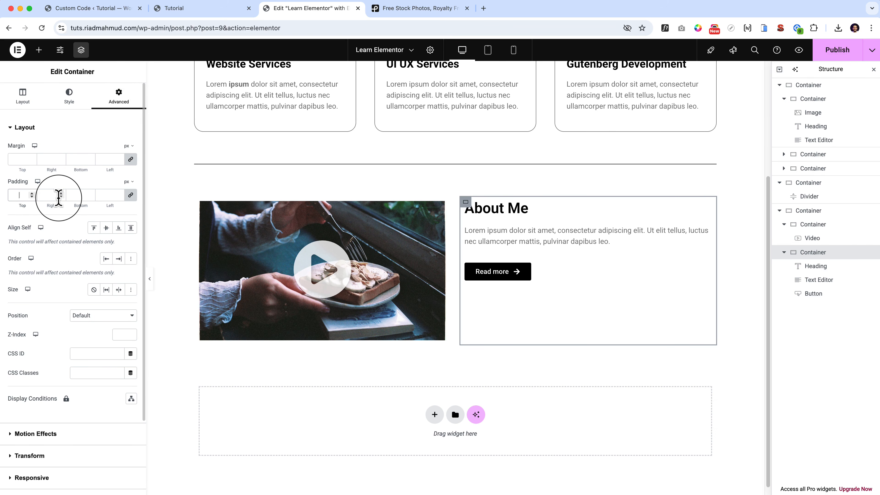
click(14, 194)
text(0)
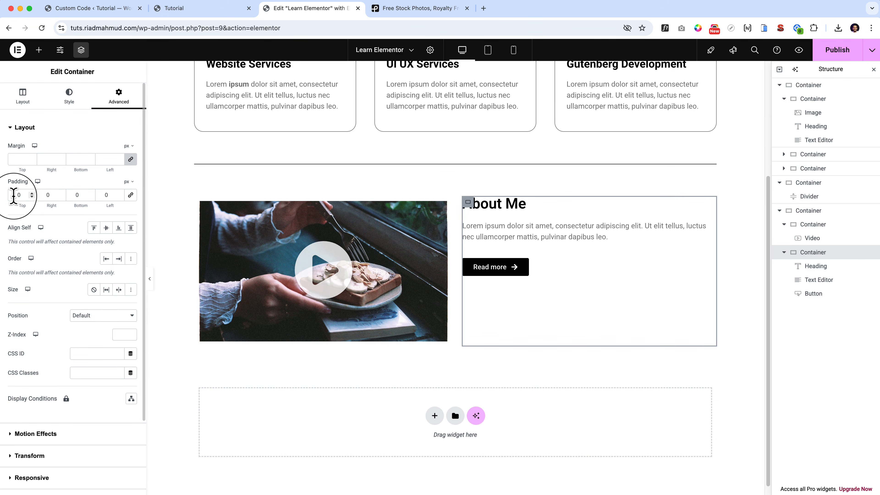
text(5)
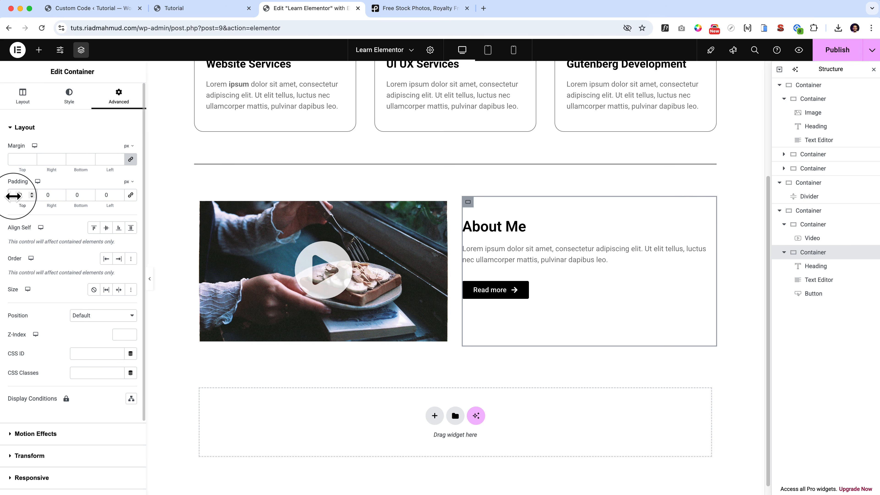
key(BackSpace)
text(6)
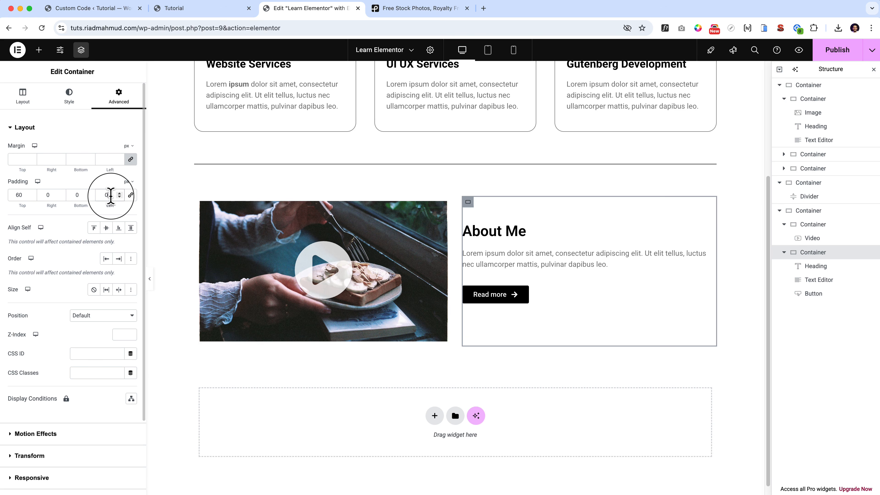
click(131, 195)
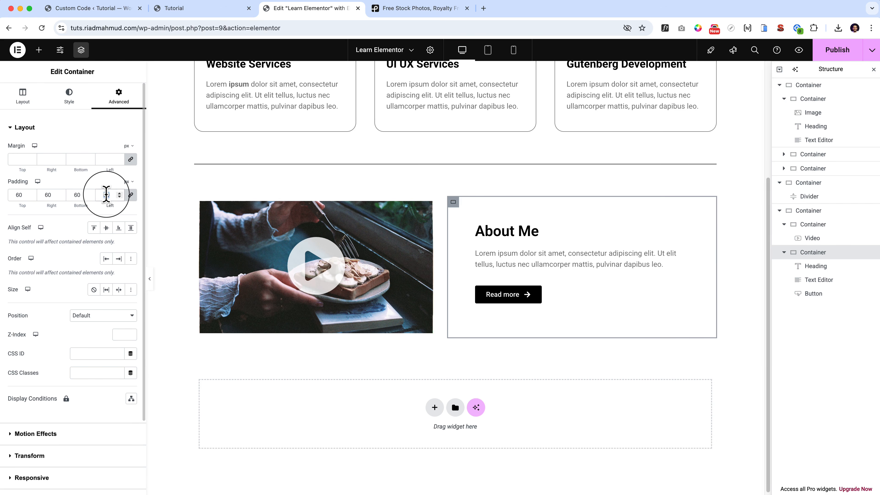
key(BackSpace)
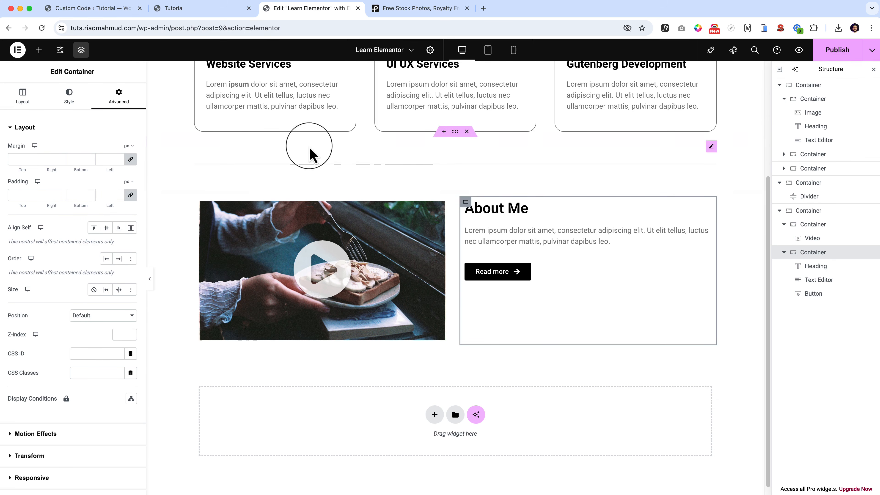
Justify the content of the "About Me" column container to the center.
click(24, 94)
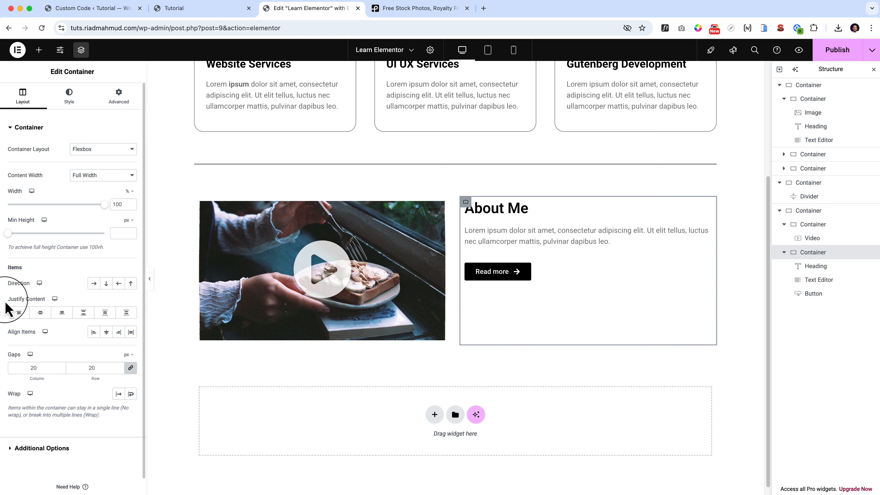
click(40, 313)
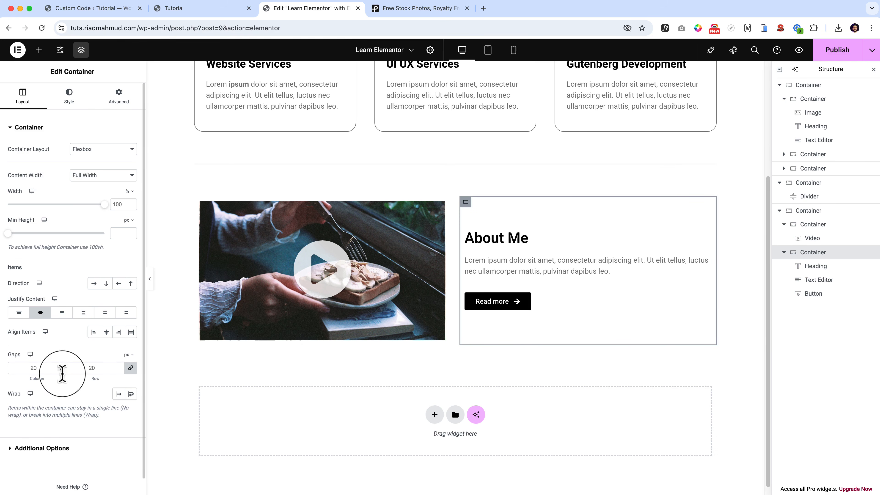
Try 25 px column and row gaps in the "About Me" container and return both to 20 px.
drag(32, 377, 88, 373)
click(130, 368)
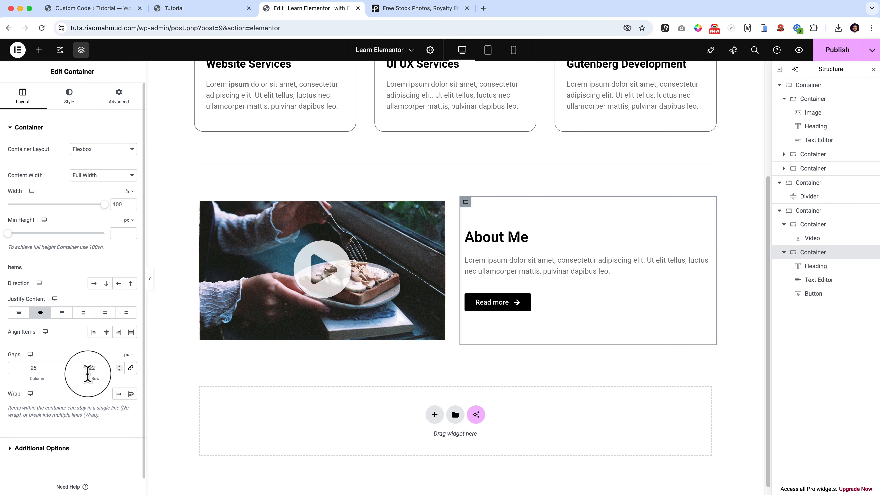
click(130, 368)
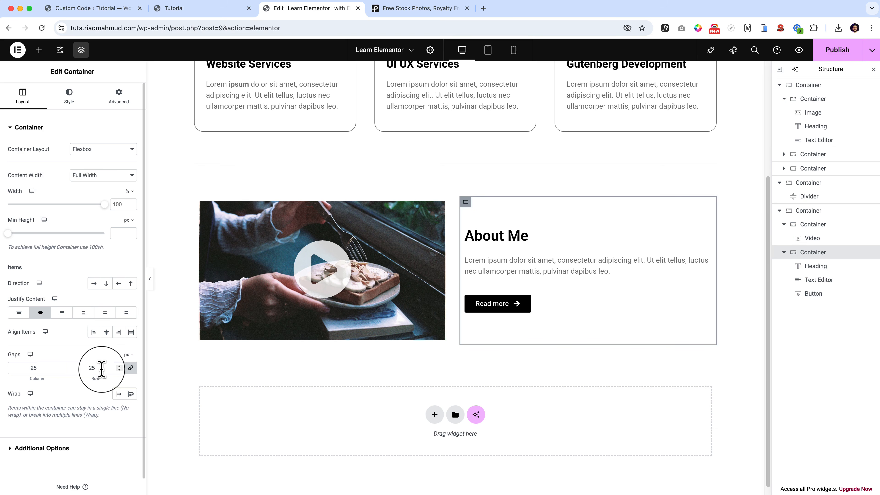
click(122, 370)
click(122, 370)
click(122, 370)
click(121, 370)
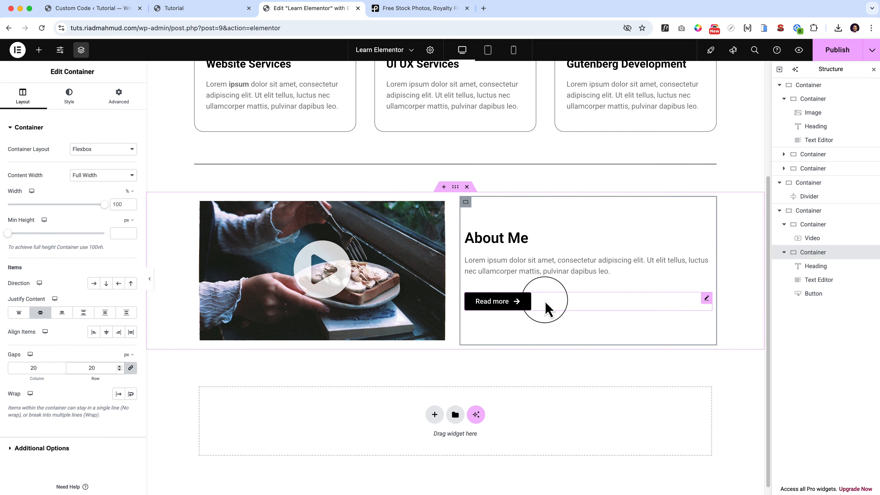
Set the "Read more" button's hover background colour to the global Secondary colour.
click(554, 307)
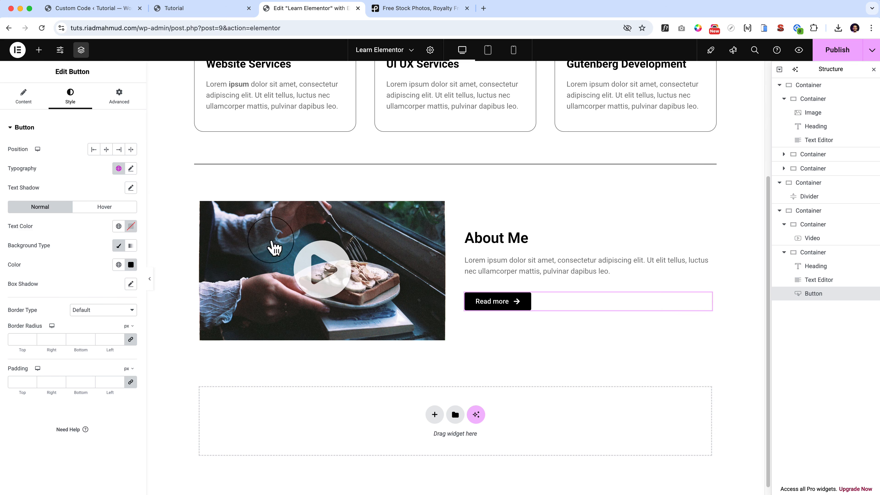
click(115, 208)
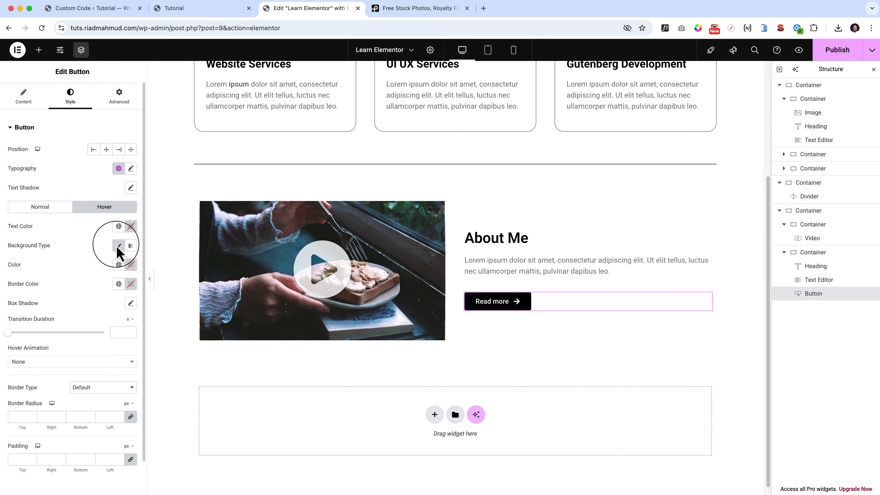
click(119, 264)
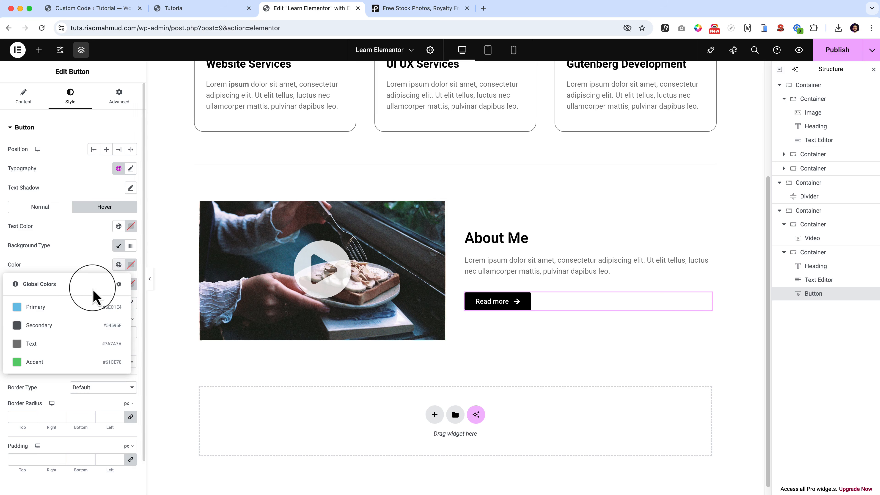
click(62, 326)
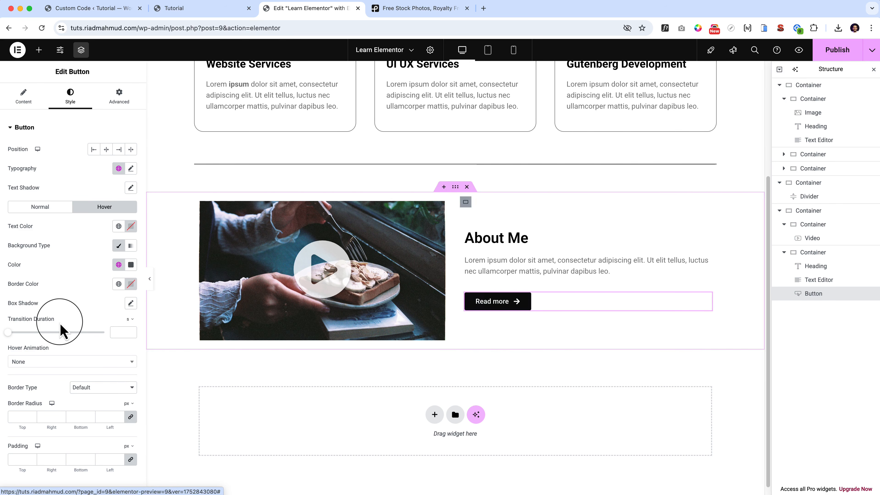
Set the button's hover transition duration to 0.5 s, try the Shrink hover animation, and settle on Pulse Grow.
drag(8, 333, 23, 333)
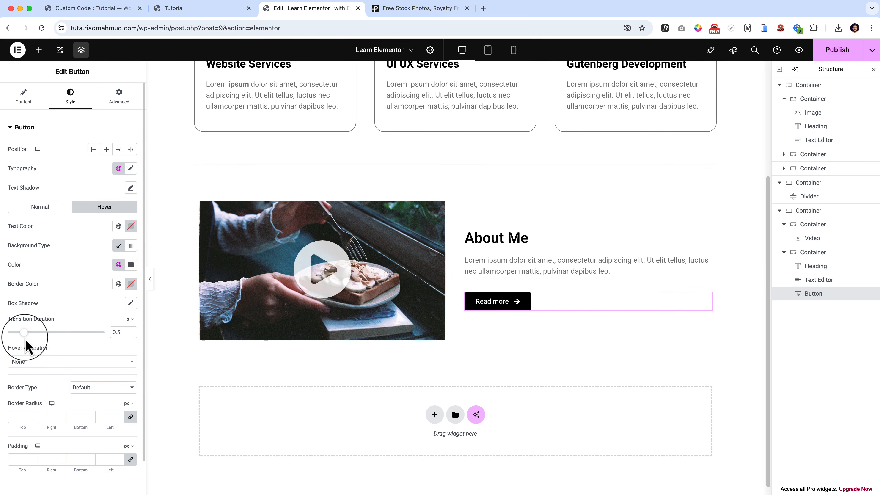
click(85, 362)
click(81, 402)
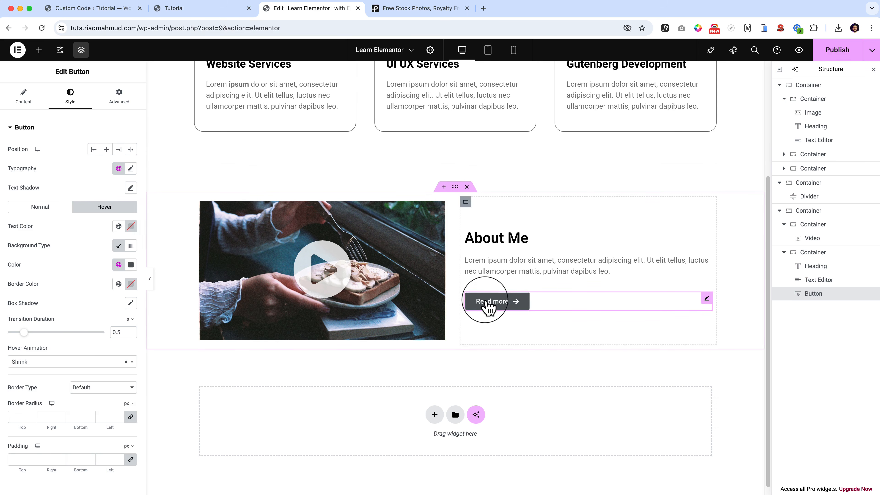
click(74, 361)
click(73, 423)
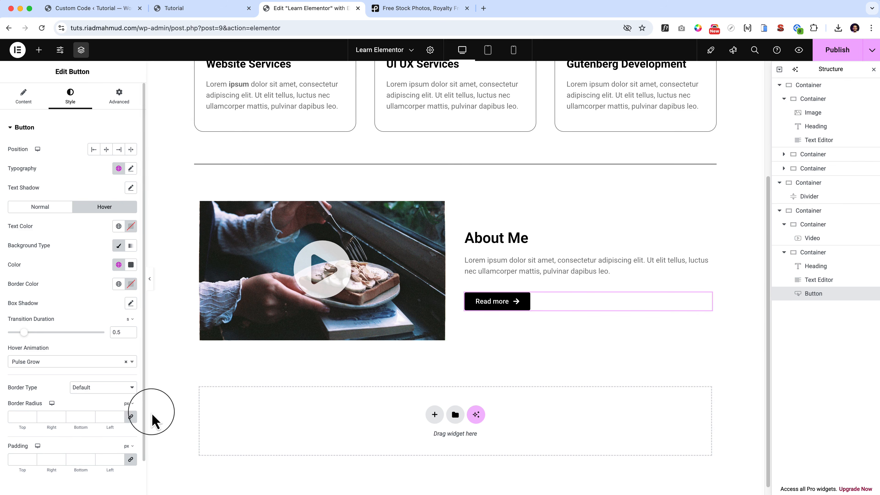
Set the "Read more" button's border radius to 0 and padding to 15 px vertical and 30 px horizontal, and preview its hover effect.
click(19, 459)
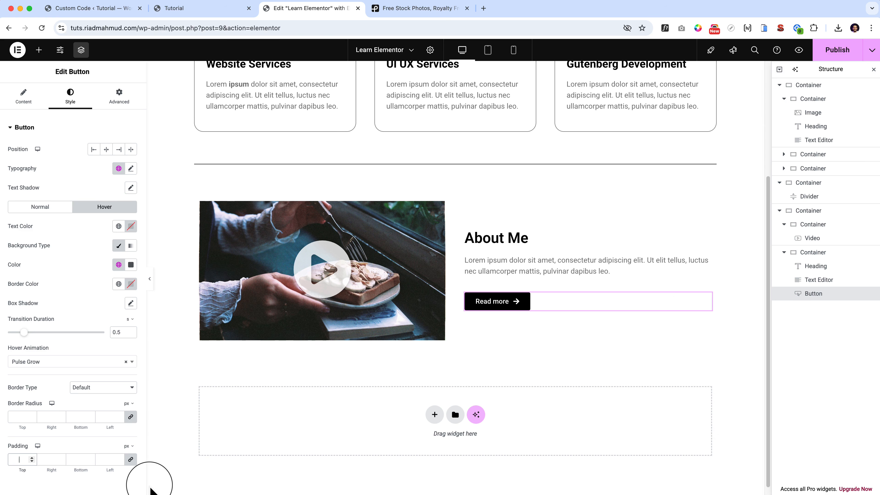
text(30)
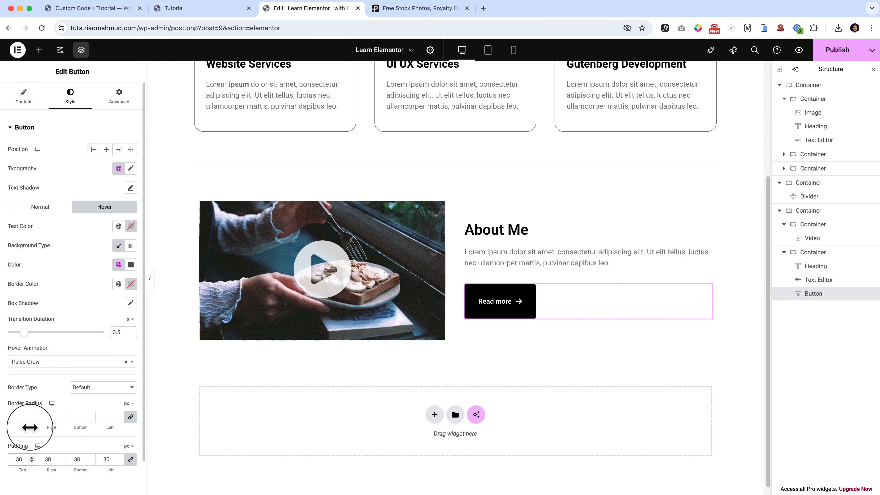
click(21, 420)
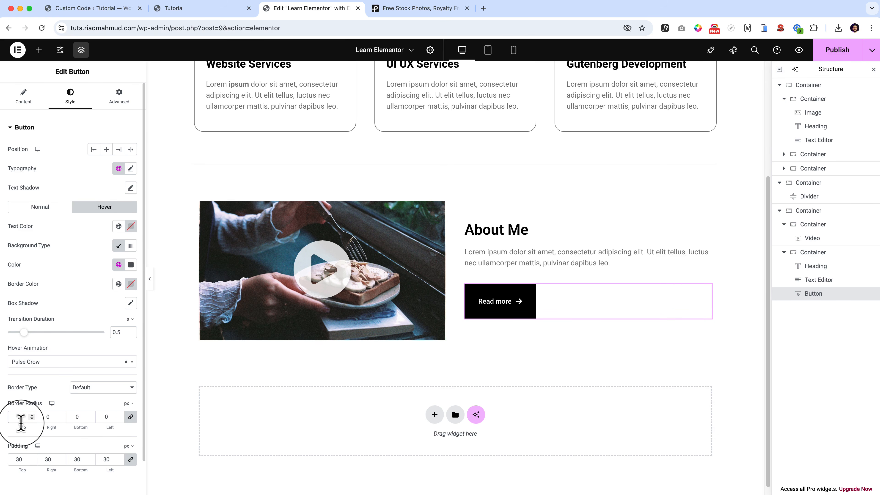
click(130, 459)
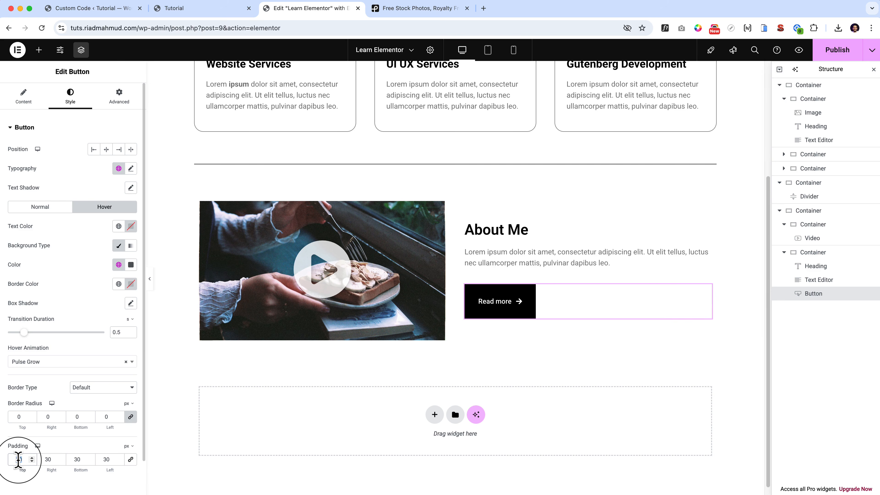
text(15)
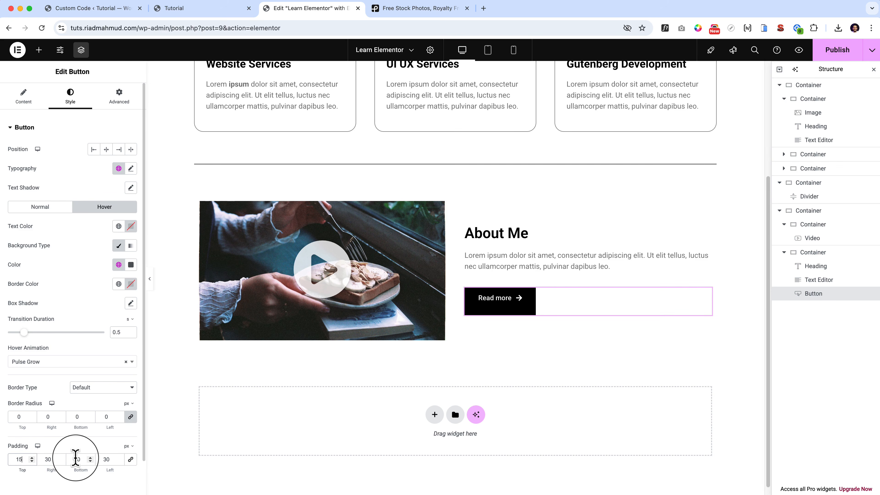
text(15)
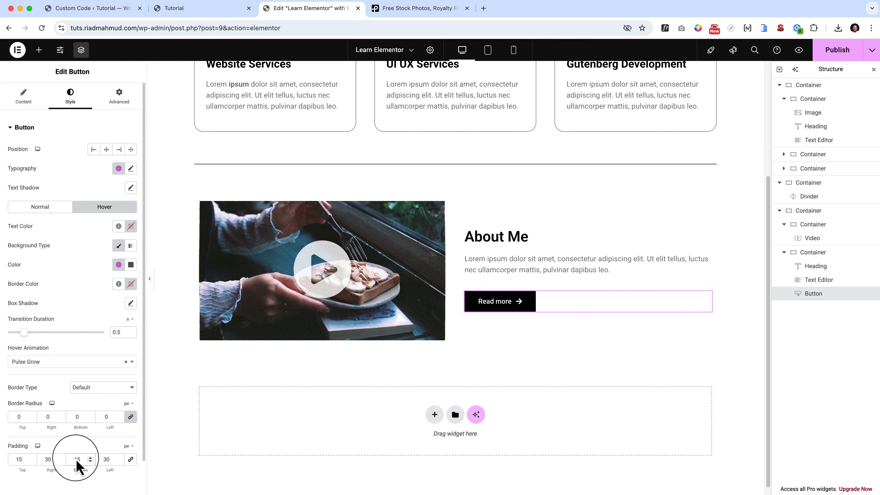
click(150, 281)
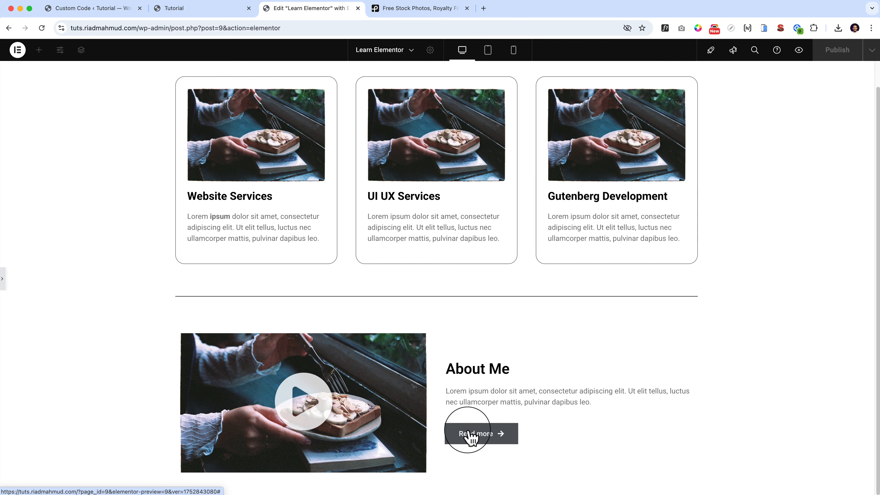
click(20, 285)
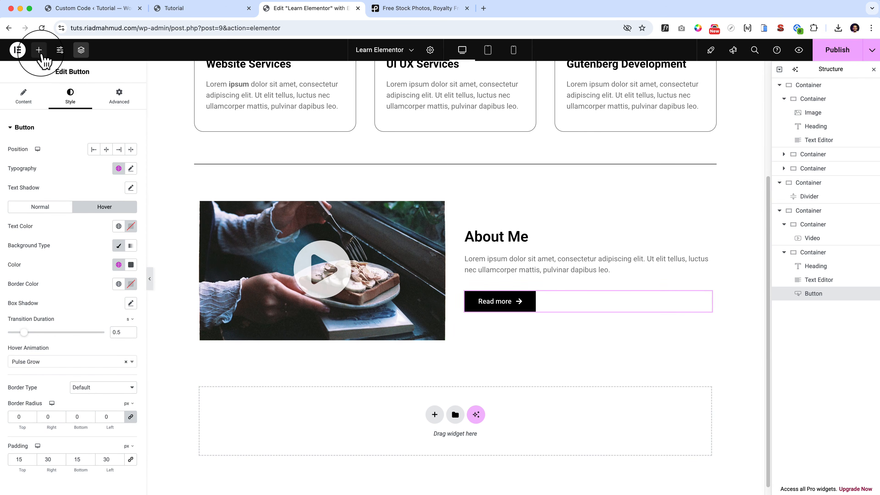
Try a Spacer widget with 0 px space beneath the "About Me" heading and delete it.
click(38, 49)
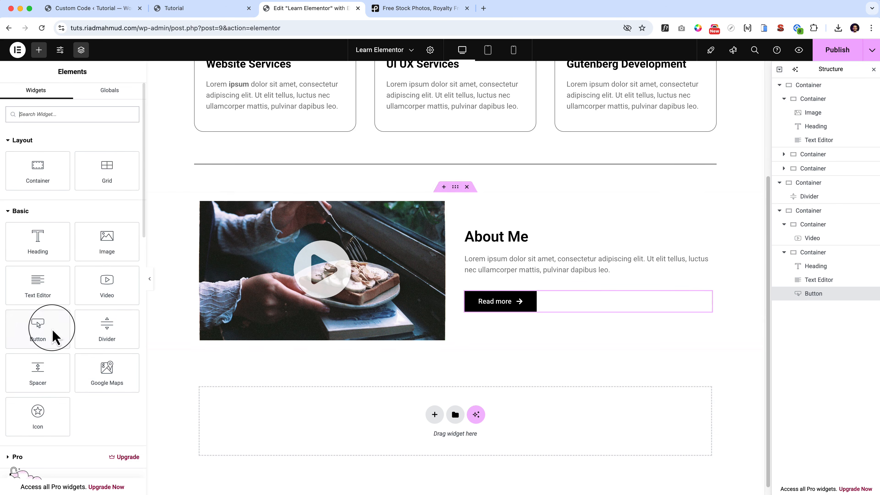
drag(35, 377, 597, 263)
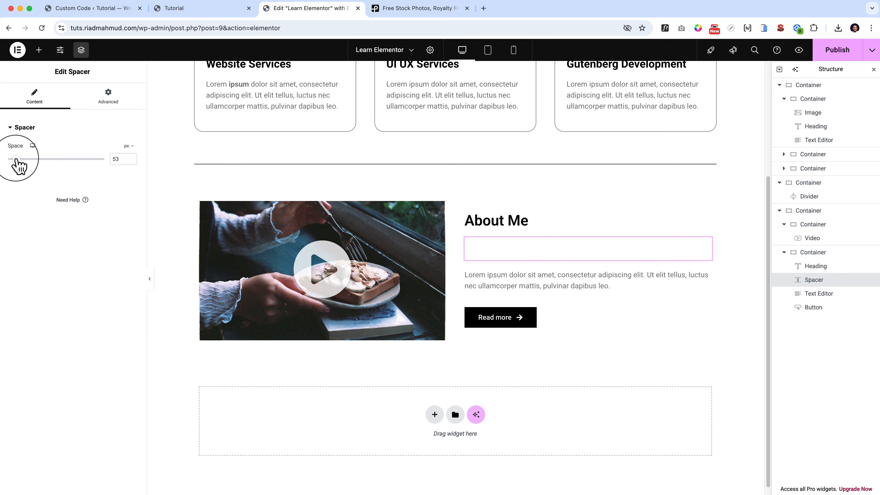
mouse_move(17, 160)
mouse_down()
mouse_move(126, 169)
mouse_move(2, 163)
mouse_up()
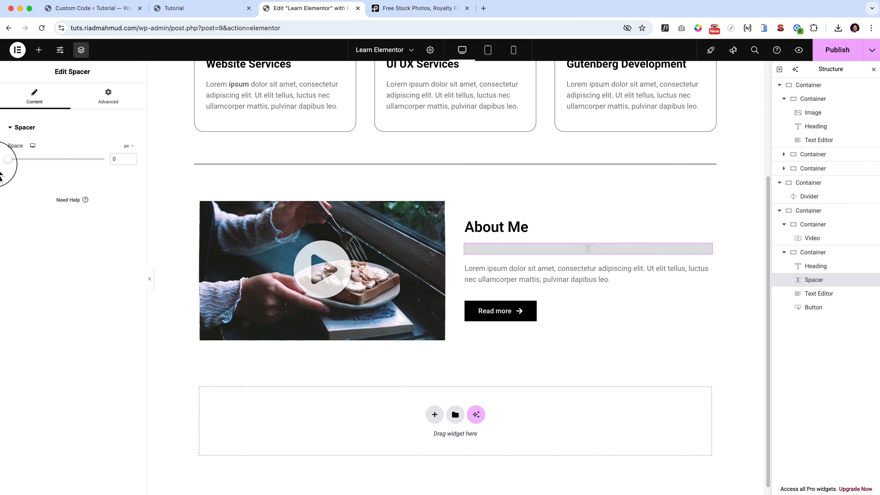
right_click(545, 255)
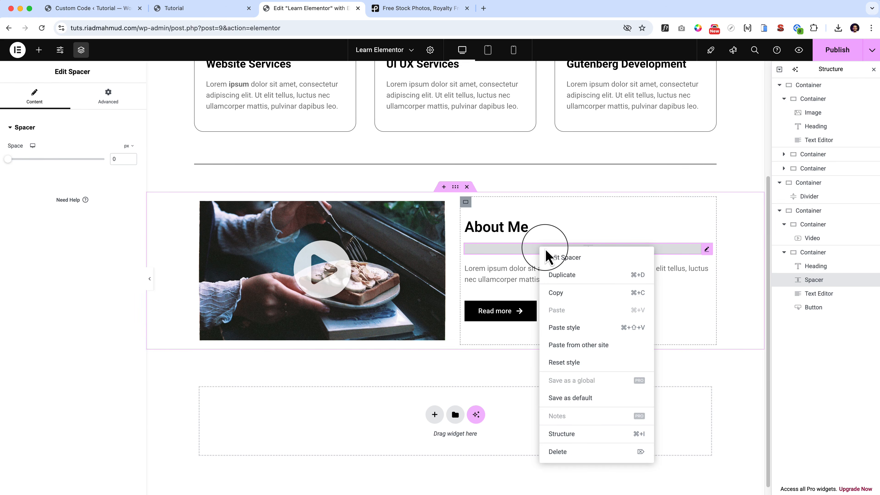
click(593, 452)
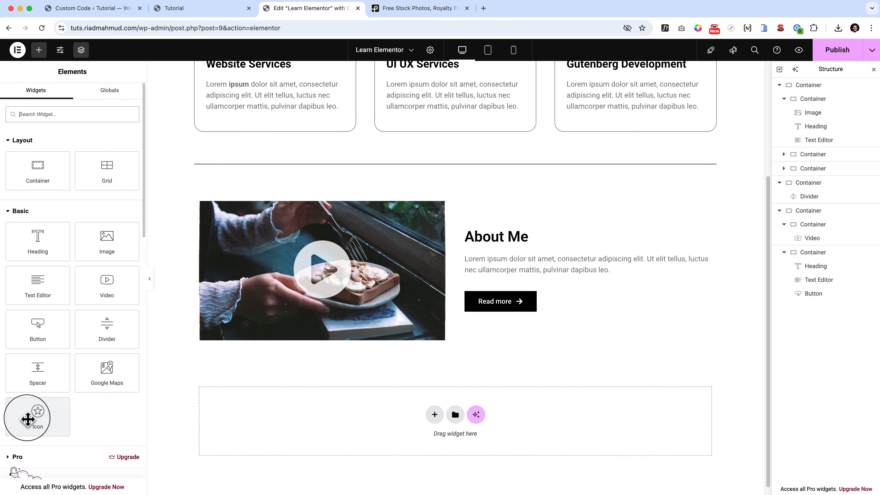
Add an Icon widget above the heading inside the "About Me" column container.
drag(28, 417, 500, 258)
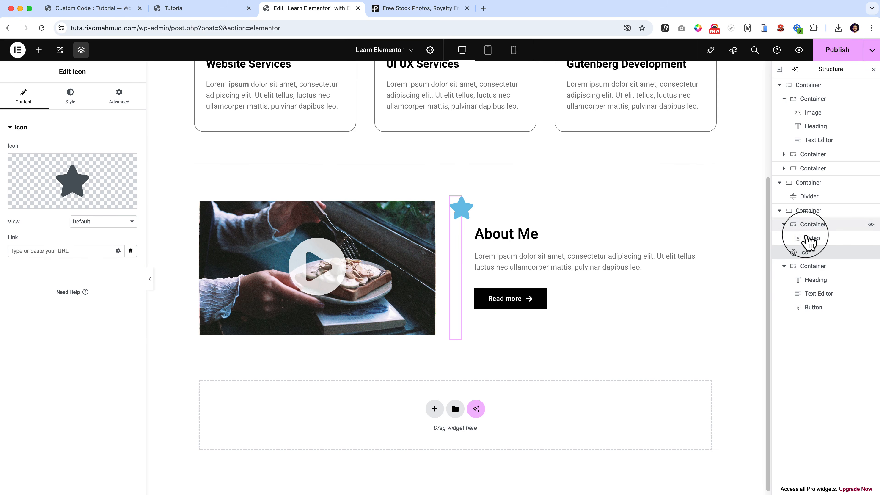
drag(807, 252, 829, 273)
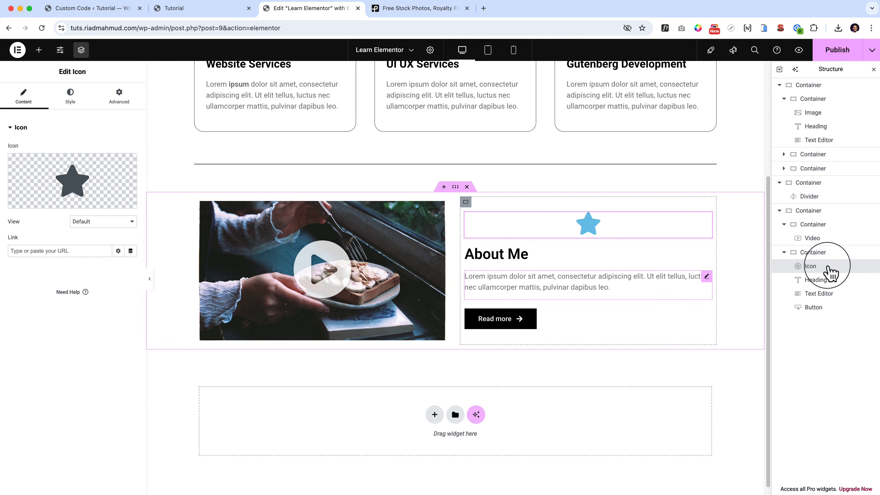
Try left alignment on the icon and return it to center alignment.
click(70, 98)
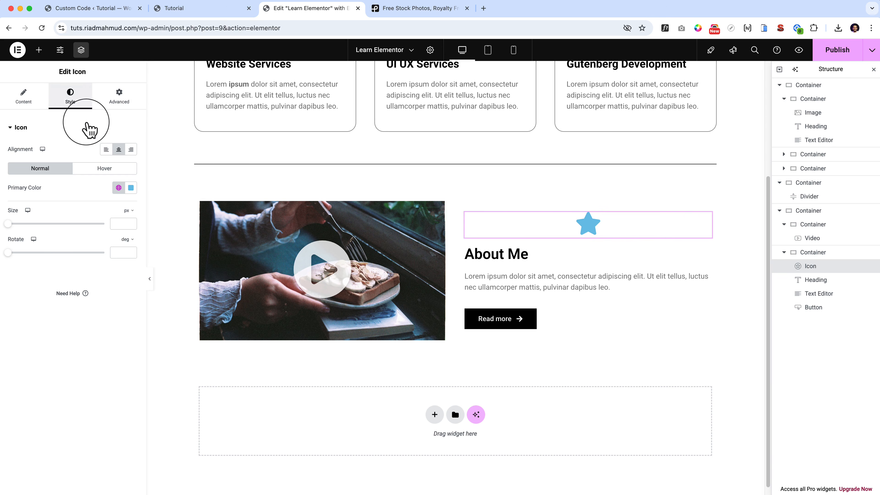
click(106, 149)
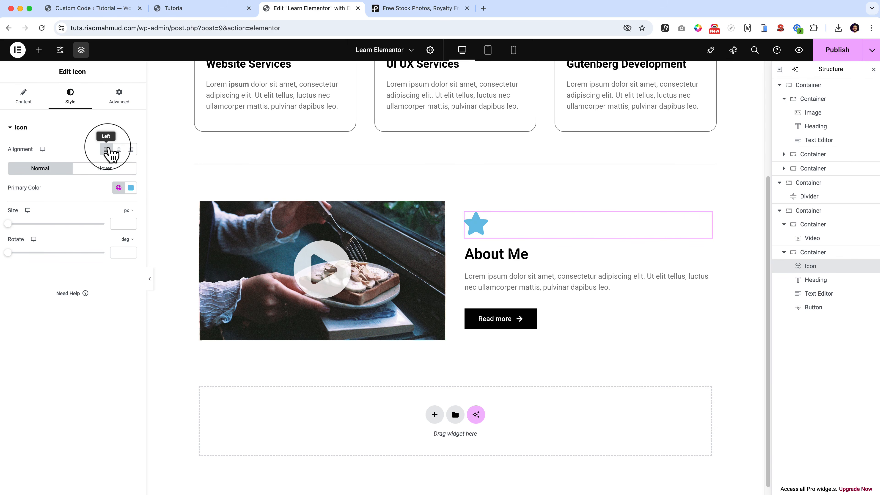
click(119, 149)
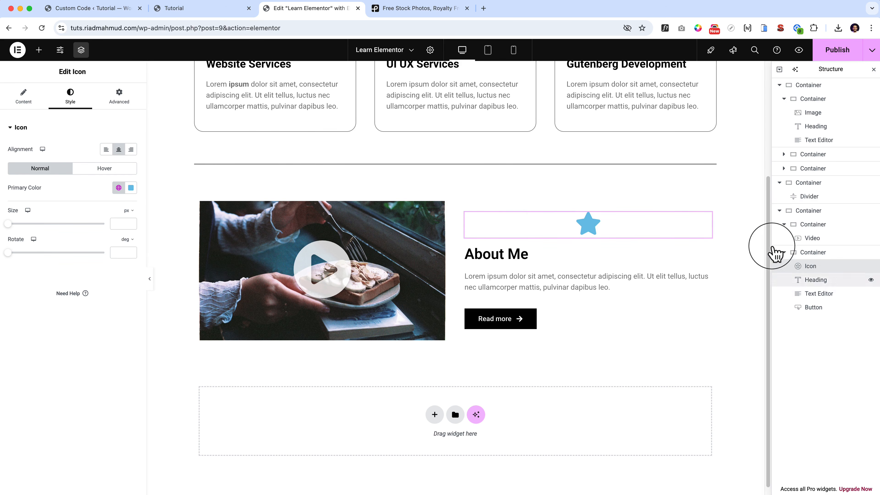
Align the items of the "About Me" column container to the start.
click(817, 253)
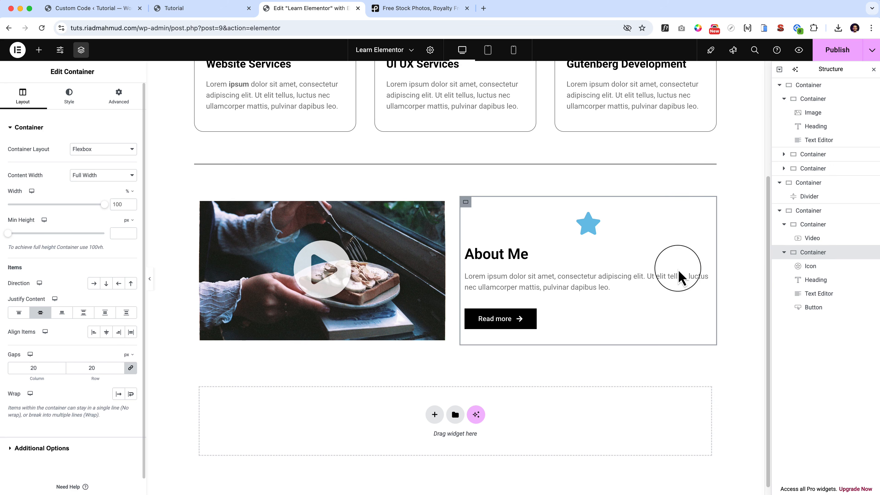
click(99, 332)
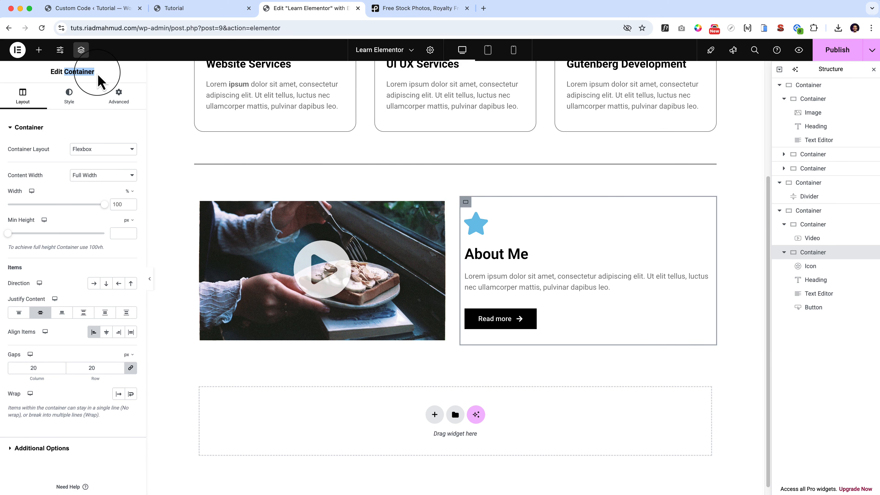
Replace the star in the Icon widget with the Store icon from the icon library.
click(481, 226)
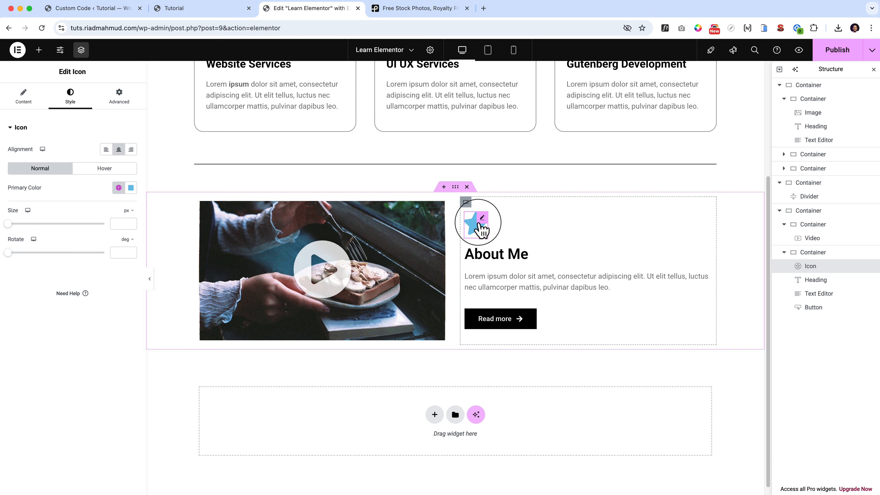
click(23, 97)
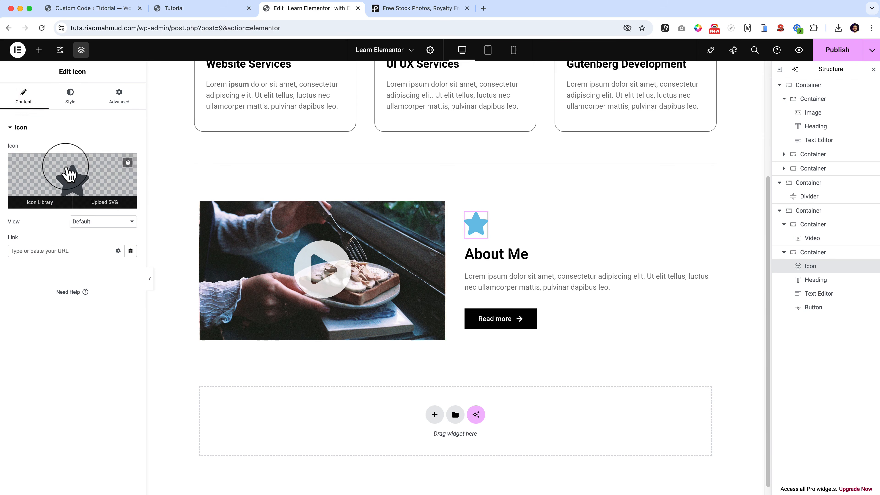
click(69, 174)
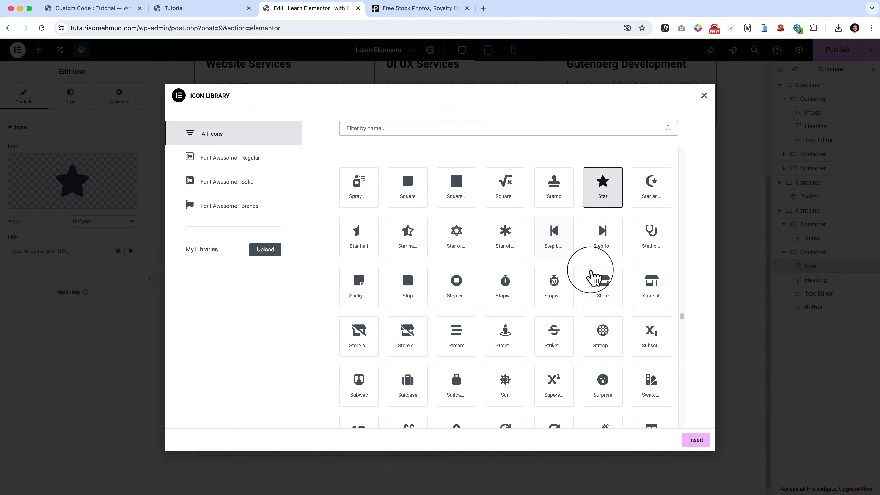
click(594, 277)
click(695, 440)
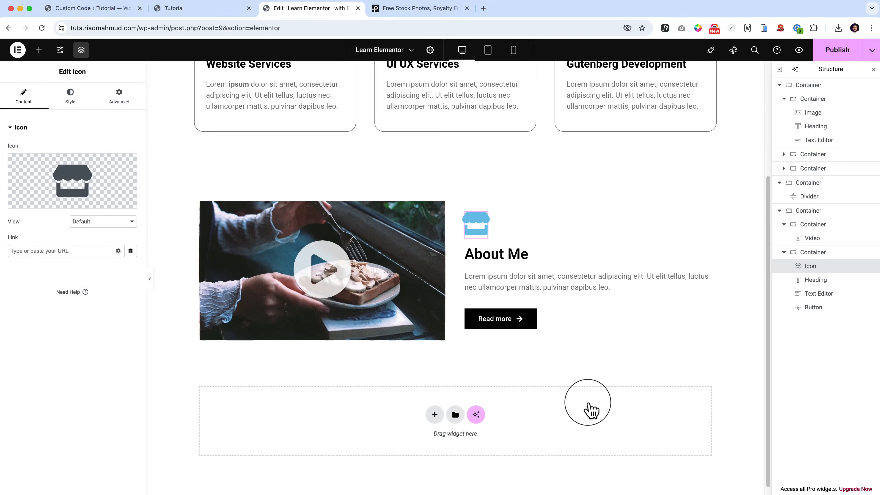
Try the Framed and Stacked views on the icon and return its view to Default.
click(98, 232)
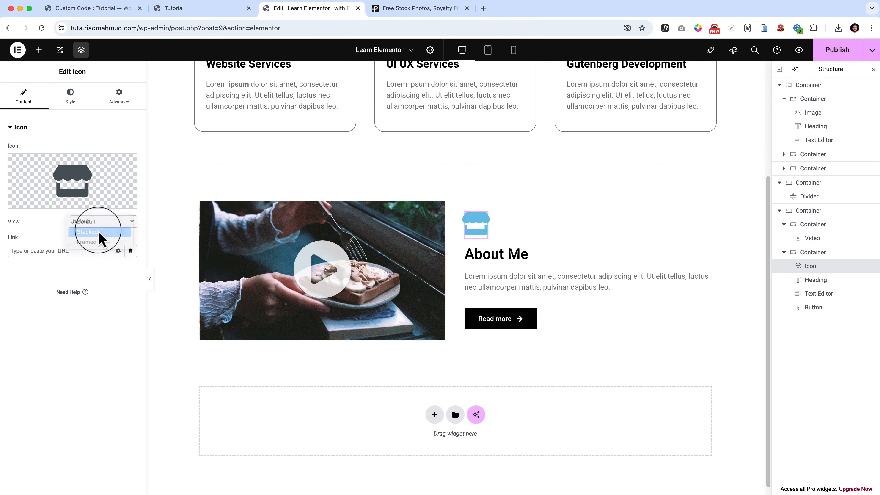
click(103, 224)
click(105, 235)
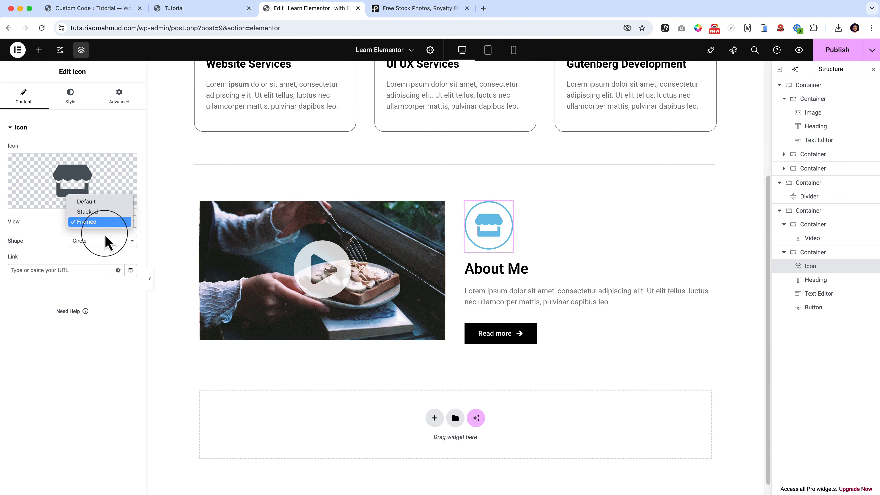
click(104, 212)
click(108, 221)
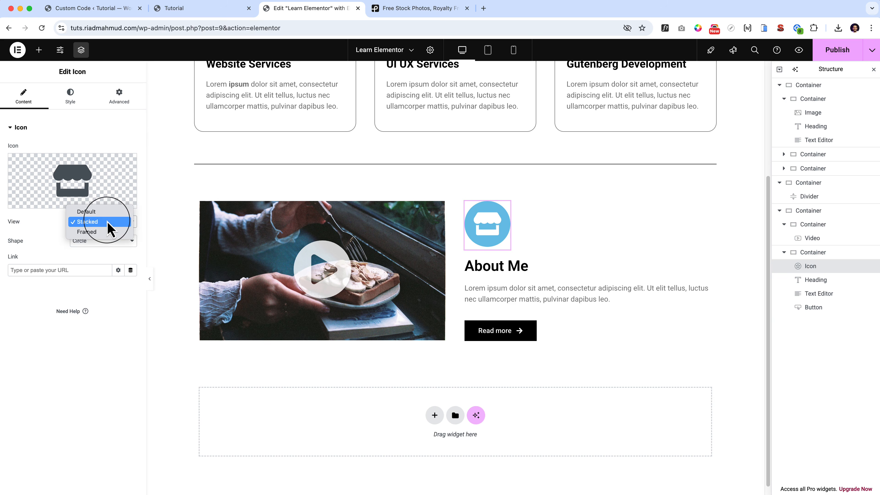
click(109, 214)
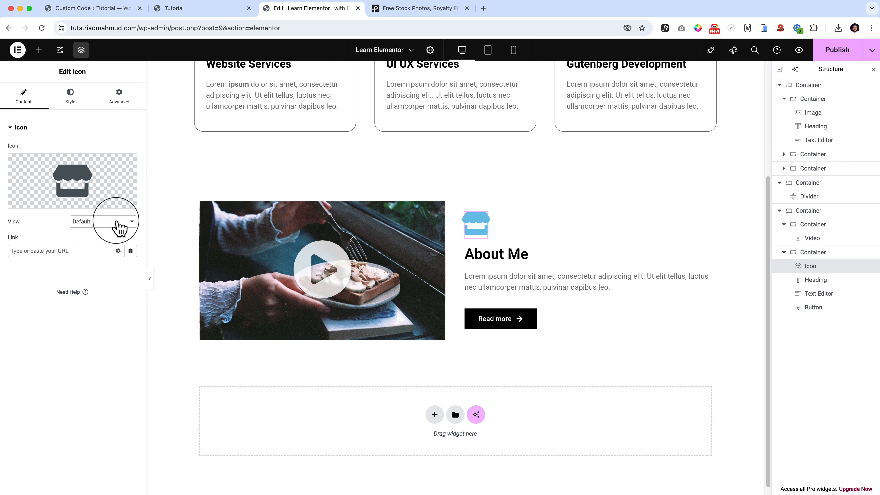
click(117, 224)
click(117, 308)
mouse_move(101, 205)
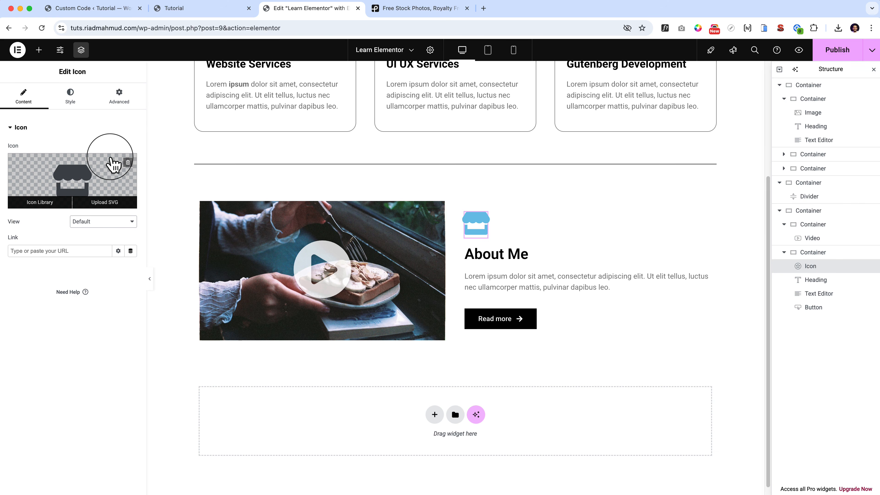
Remove the current icon graphic and insert the Clock icon from the icon library.
click(128, 162)
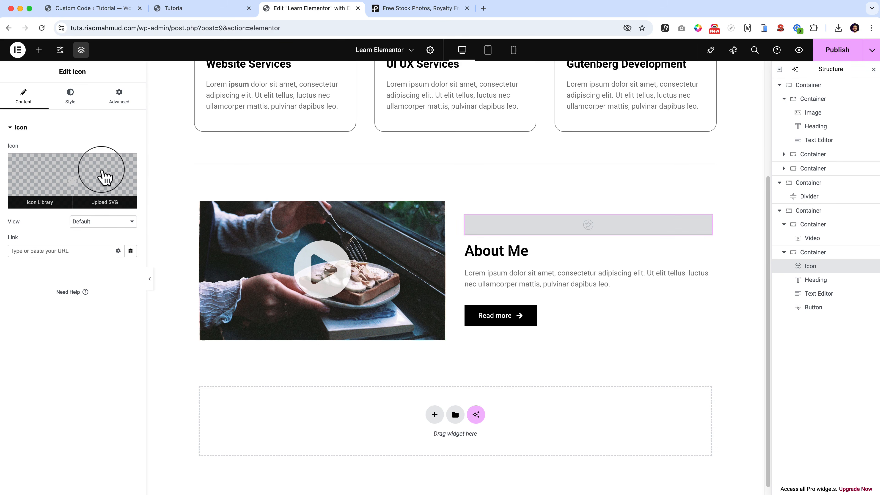
click(86, 178)
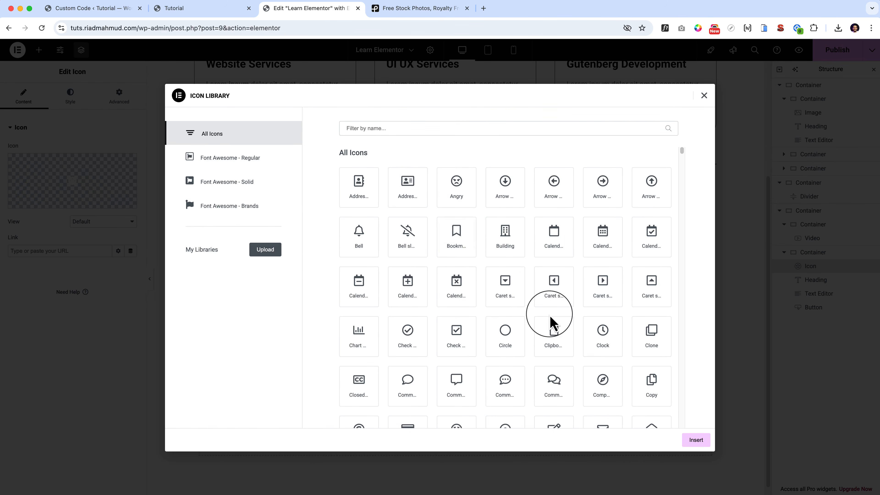
click(603, 333)
click(696, 439)
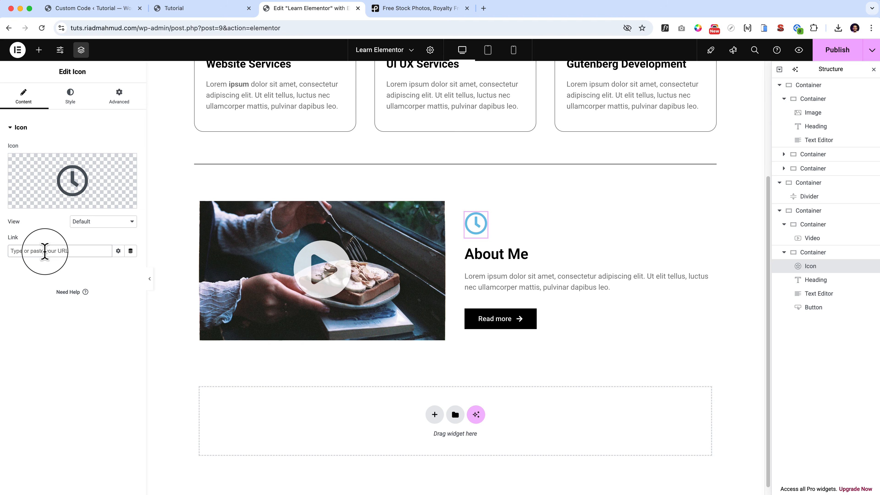
Set the clock icon's primary colour to the dark grey global colour.
click(71, 97)
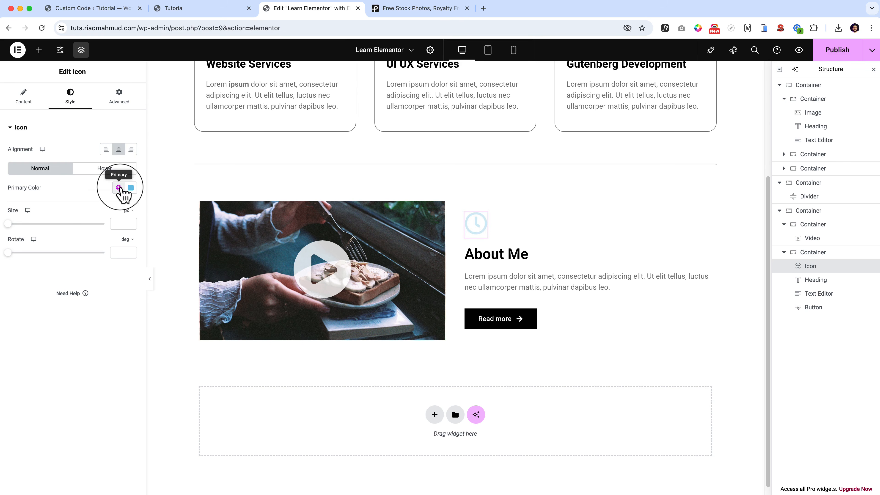
click(118, 187)
click(55, 249)
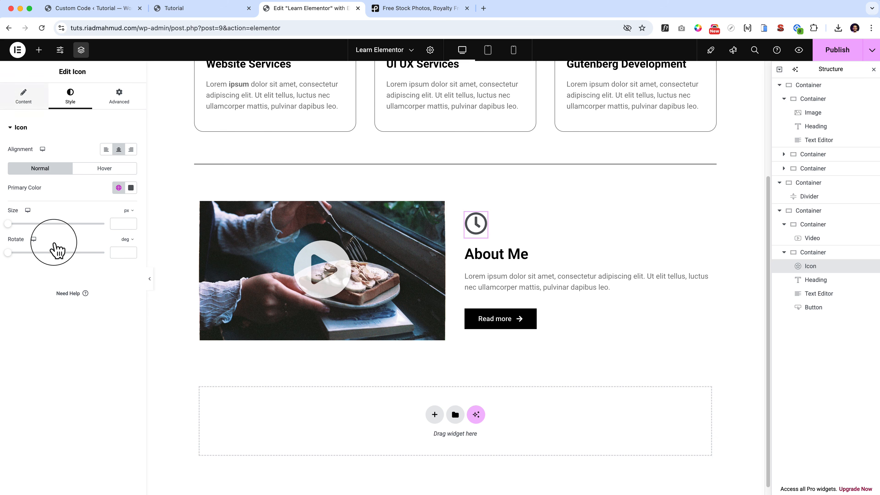
click(25, 95)
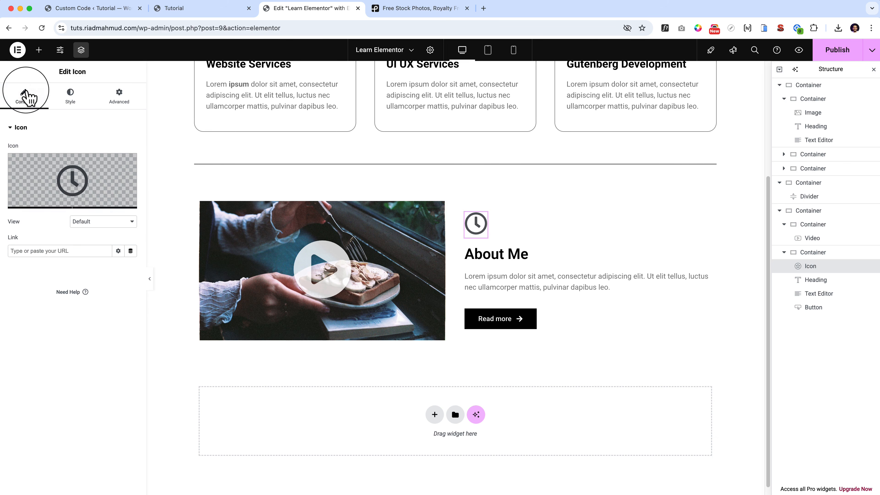
Switch the clock icon to the Stacked view and set its secondary colour to red (#FA1111).
click(121, 222)
click(119, 231)
click(69, 97)
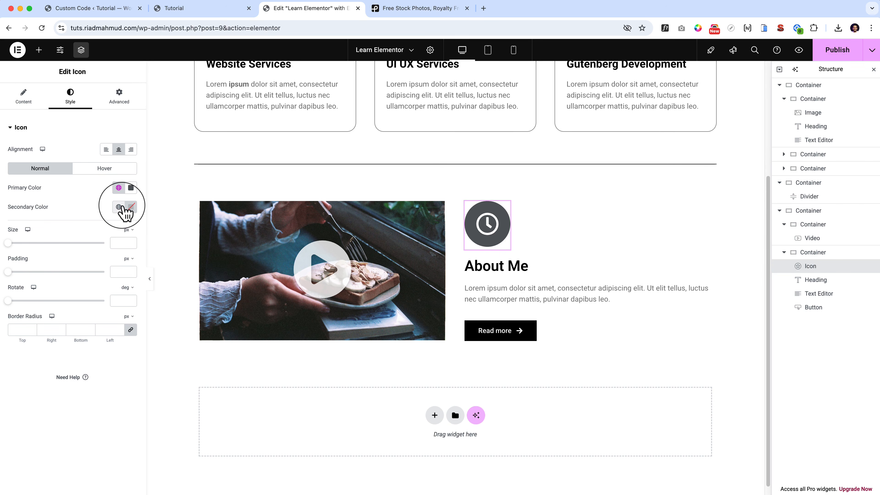
click(131, 207)
click(177, 246)
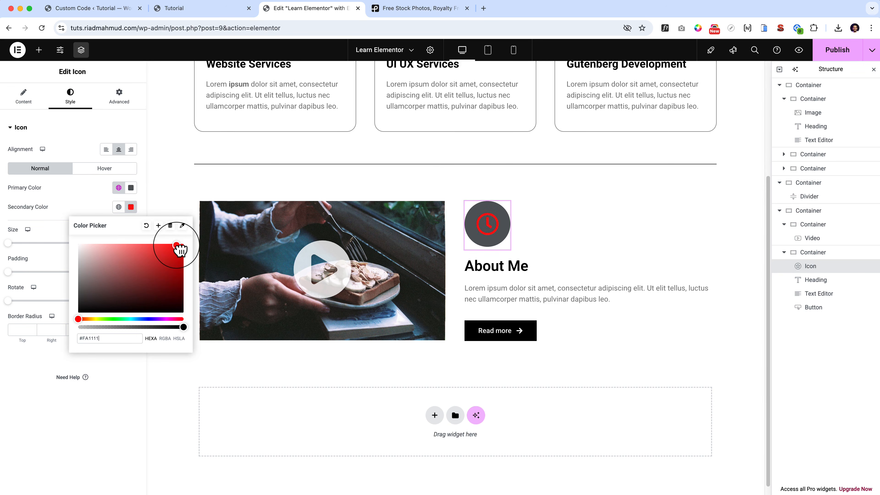
Set the clock icon's primary colour to bright blue and its secondary colour to white (#FFFFFF).
click(131, 187)
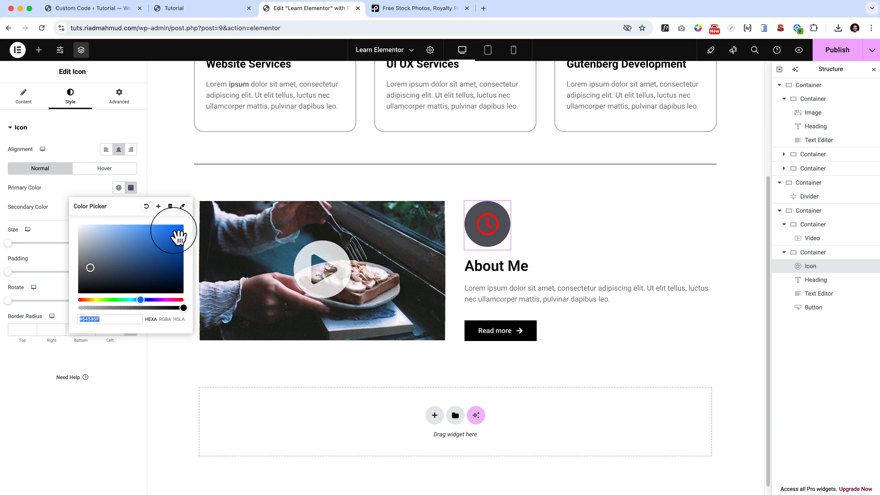
drag(179, 231, 91, 188)
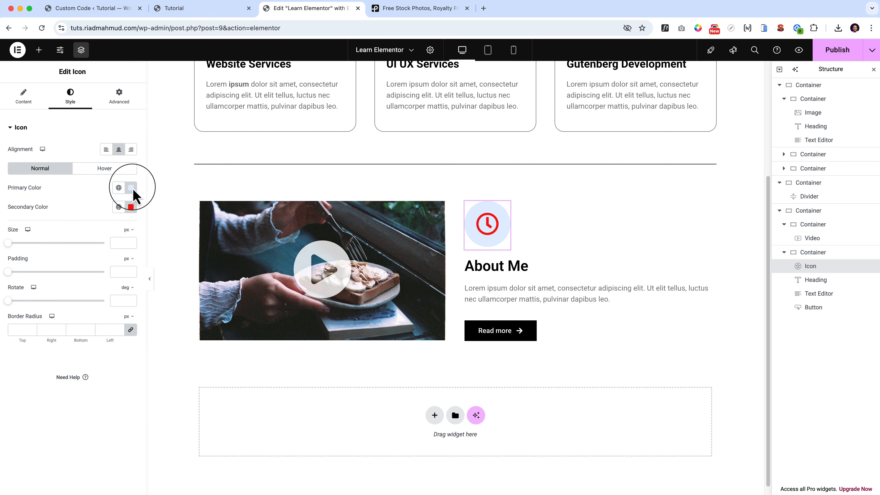
click(132, 189)
drag(172, 226, 64, 236)
click(130, 206)
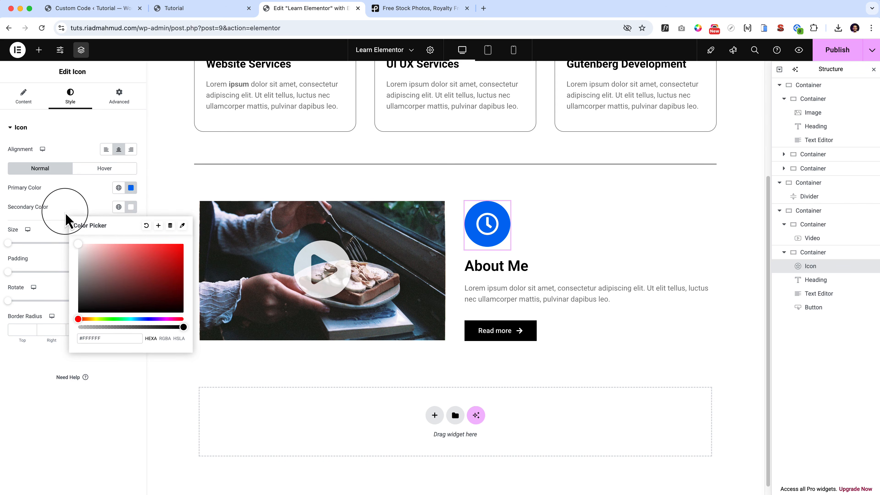
click(68, 197)
Left-align the clock icon with size 67 px, padding 14 px and a border radius of 5 px on all corners.
drag(9, 301, 31, 294)
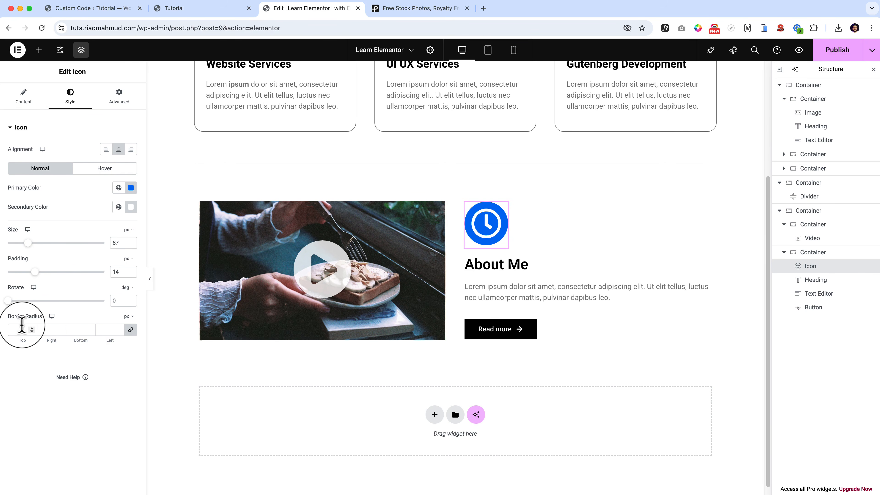
click(22, 327)
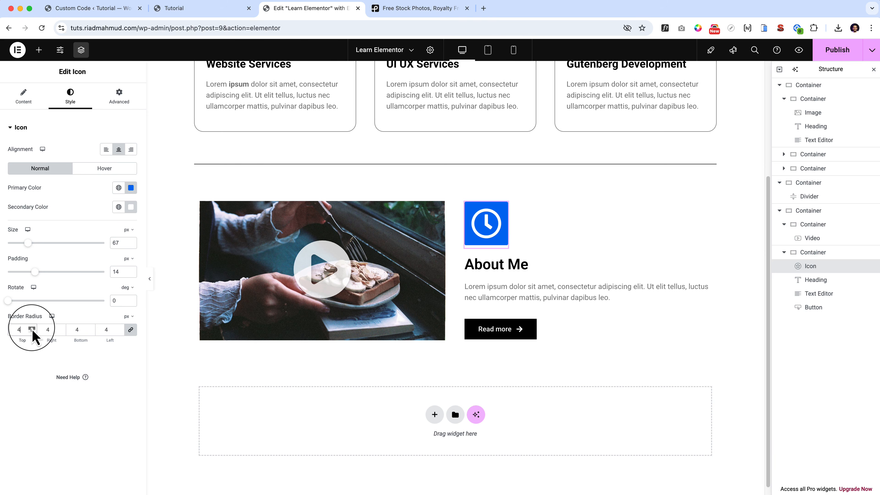
text(4)
click(150, 279)
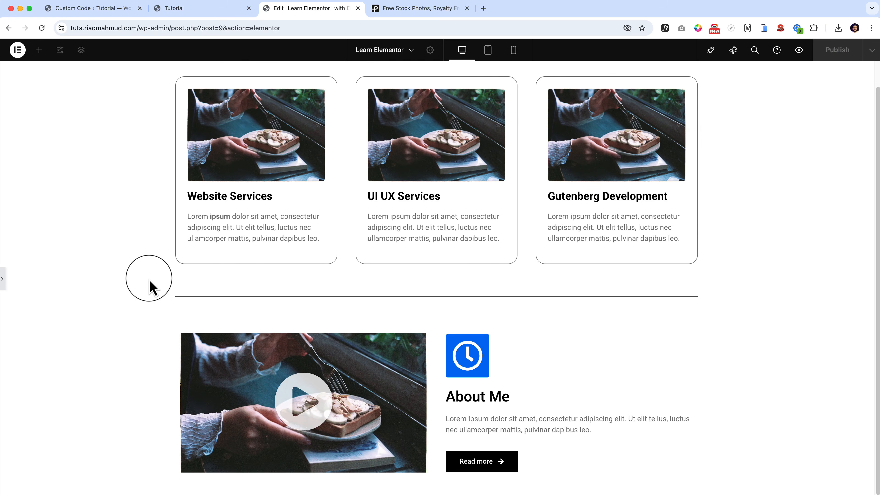
click(4, 277)
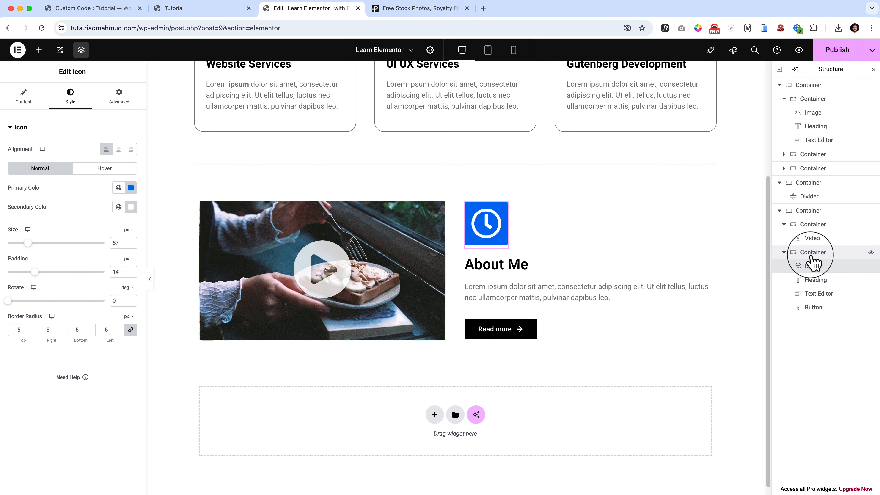
click(25, 98)
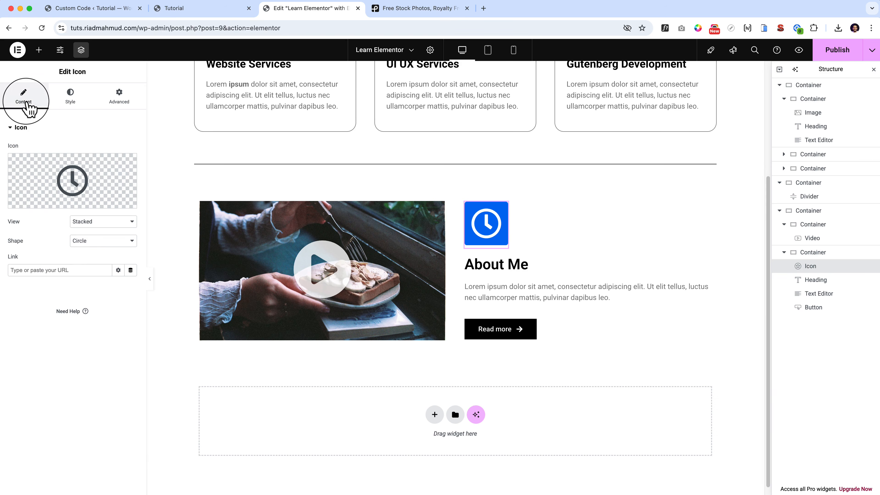
click(66, 100)
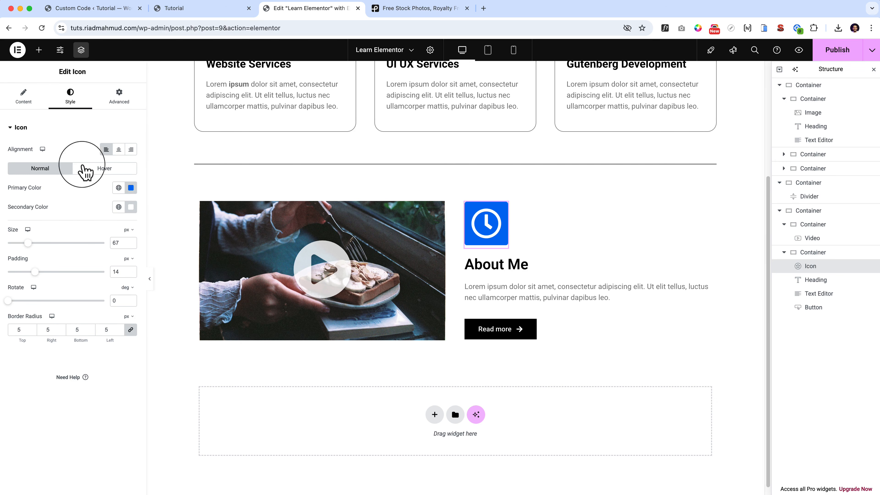
click(119, 101)
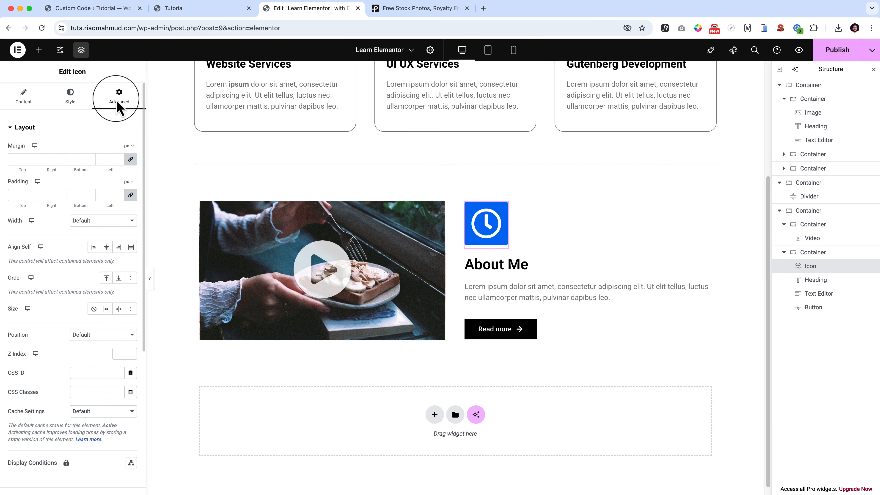
scroll(117, 100, down, 1)
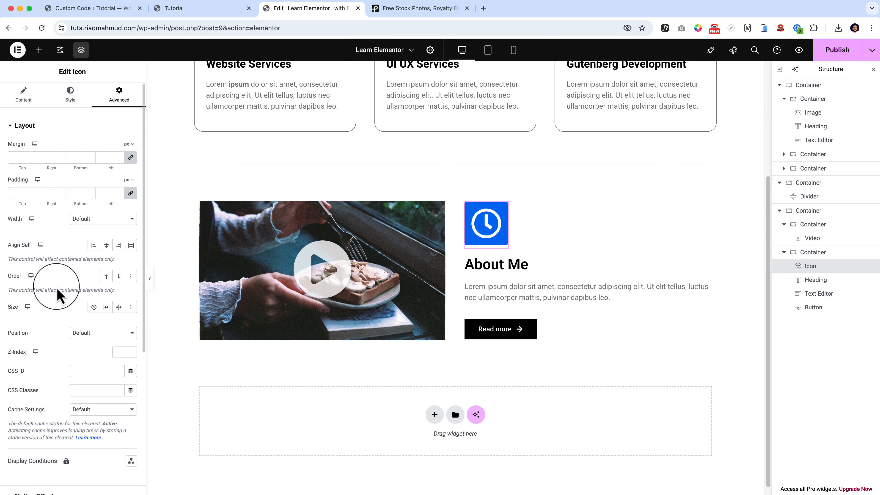
click(26, 95)
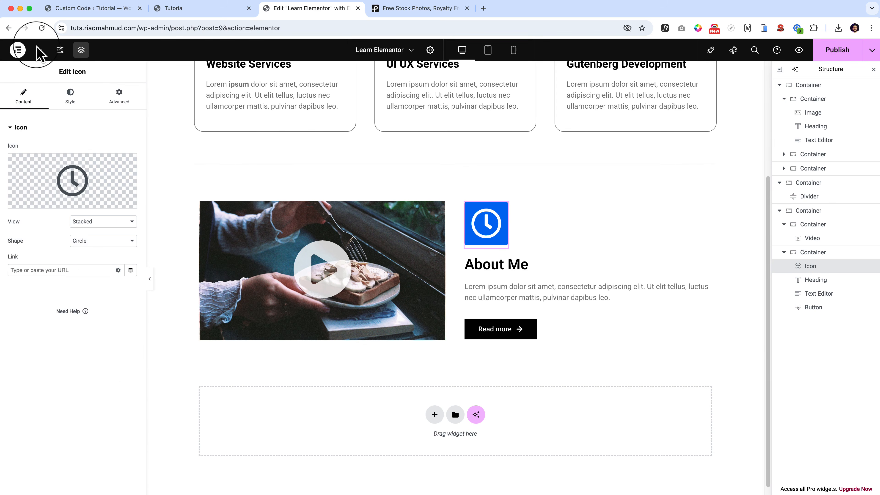
Add a single-column container below the About Me section and place a Google Maps widget in it.
click(39, 49)
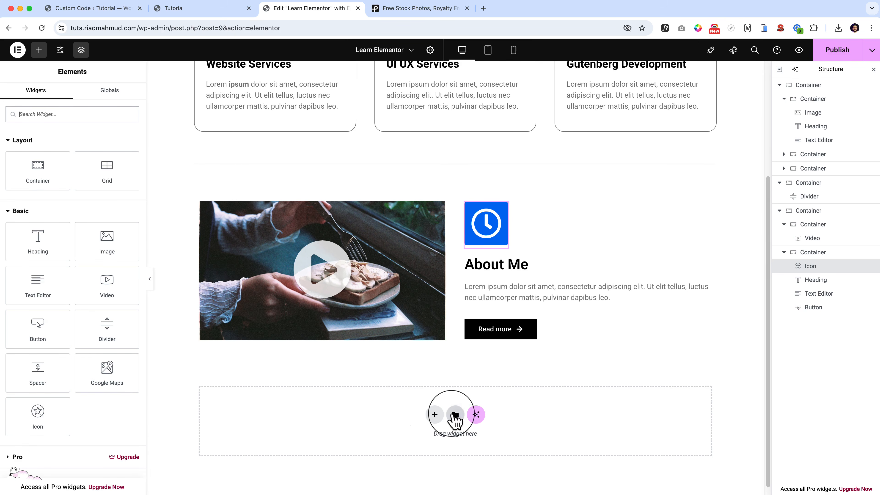
click(435, 415)
click(420, 443)
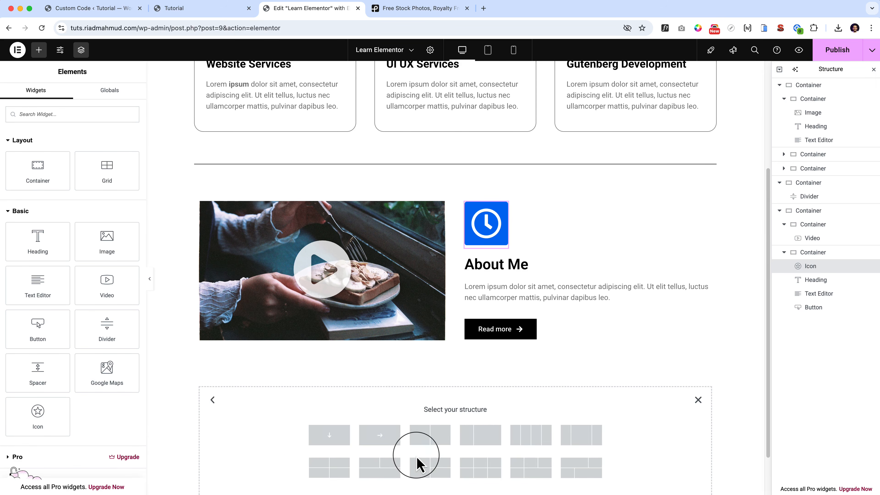
click(345, 440)
click(44, 54)
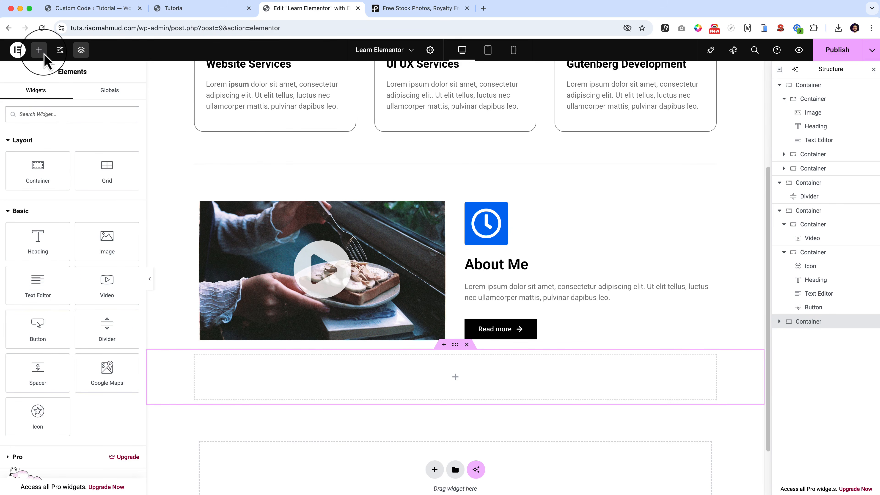
drag(118, 383, 440, 364)
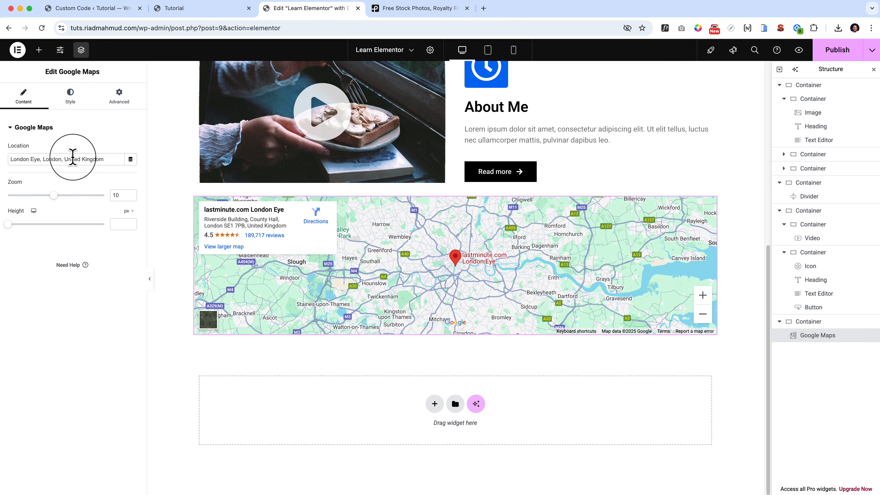
Increase the London Eye map's height and lower its zoom level slightly.
drag(10, 158, 114, 160)
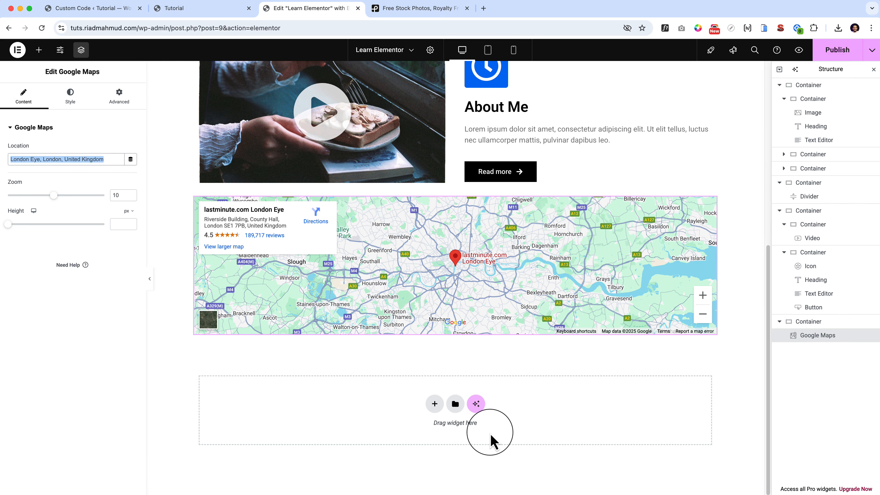
drag(7, 225, 33, 224)
mouse_move(54, 196)
mouse_down()
mouse_move(34, 196)
mouse_move(48, 196)
mouse_up()
Try a greyscale look on the map using CSS filters with contrast 61 and saturation 0.
click(70, 94)
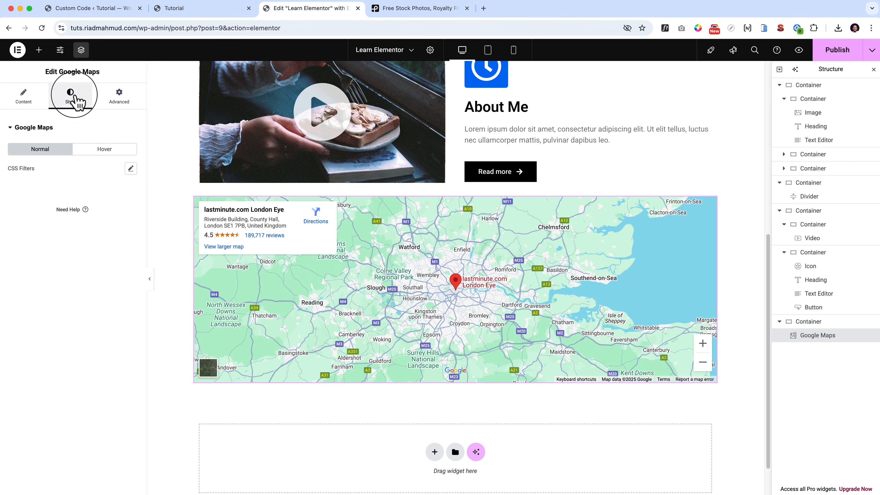
click(129, 169)
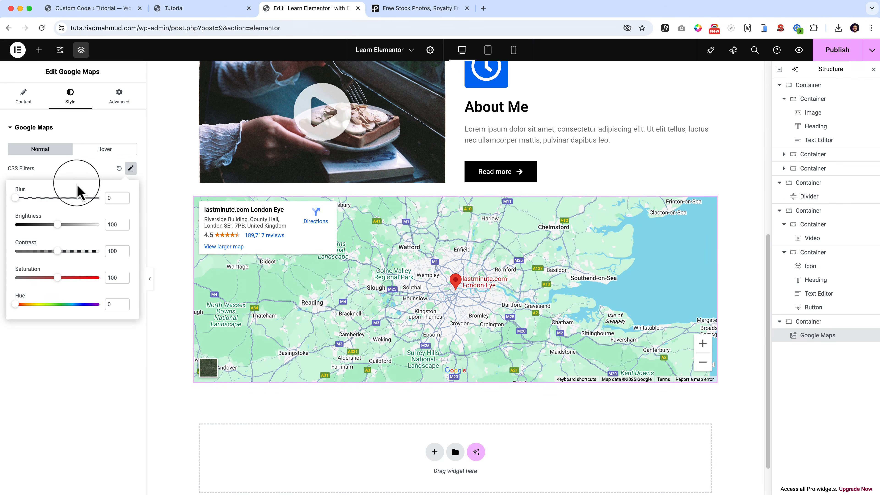
mouse_move(19, 198)
mouse_down()
mouse_move(71, 201)
mouse_move(0, 199)
mouse_up()
click(131, 168)
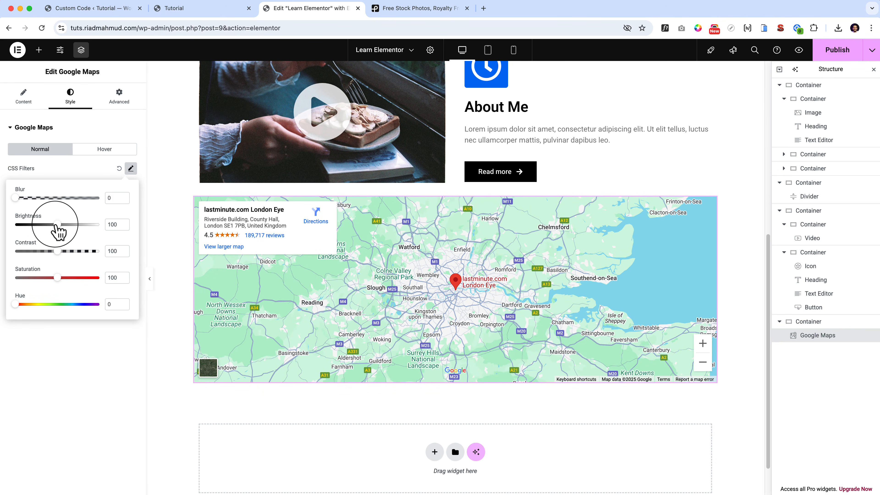
mouse_move(58, 251)
mouse_down()
mouse_move(87, 251)
mouse_move(3, 256)
mouse_move(41, 255)
mouse_move(8, 290)
mouse_up()
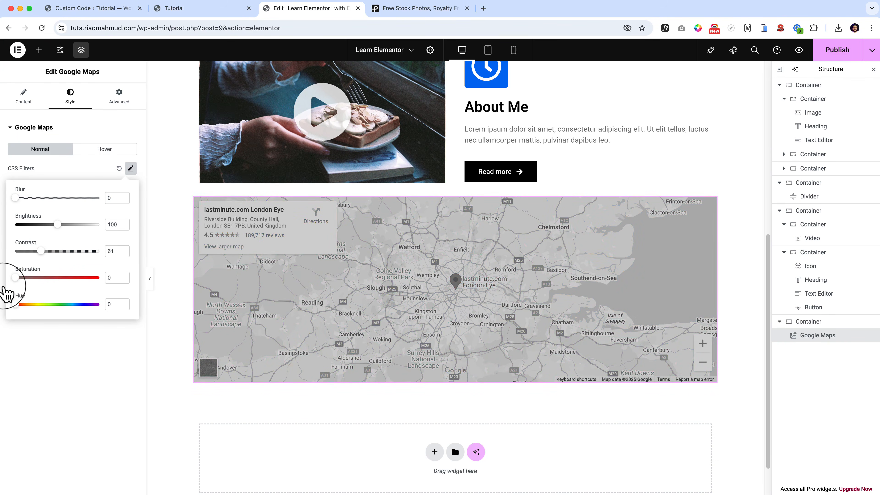
click(4, 291)
click(131, 169)
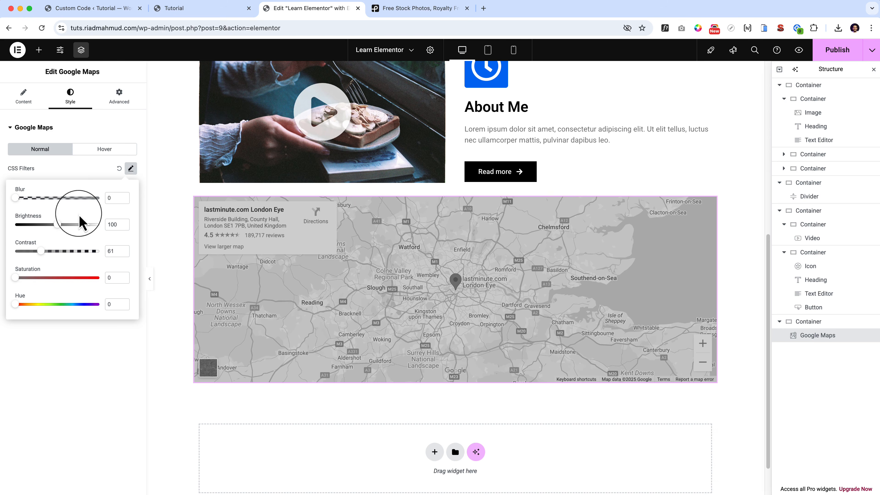
Try CSS filters with contrast 84, saturation 183 and hue 53 on the map, and reset all the filters.
mouse_move(43, 252)
mouse_down()
mouse_move(103, 255)
mouse_move(52, 264)
mouse_up()
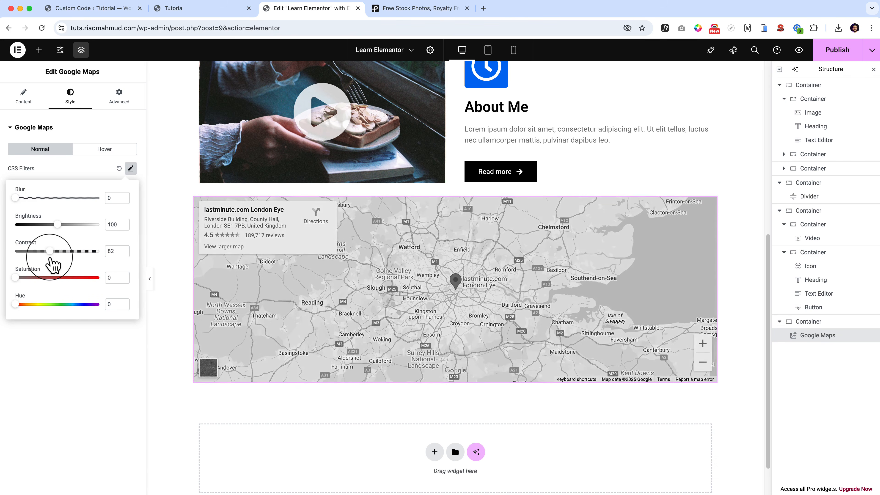
mouse_move(16, 305)
mouse_down()
mouse_move(118, 305)
mouse_move(4, 304)
mouse_move(67, 279)
mouse_up()
click(131, 169)
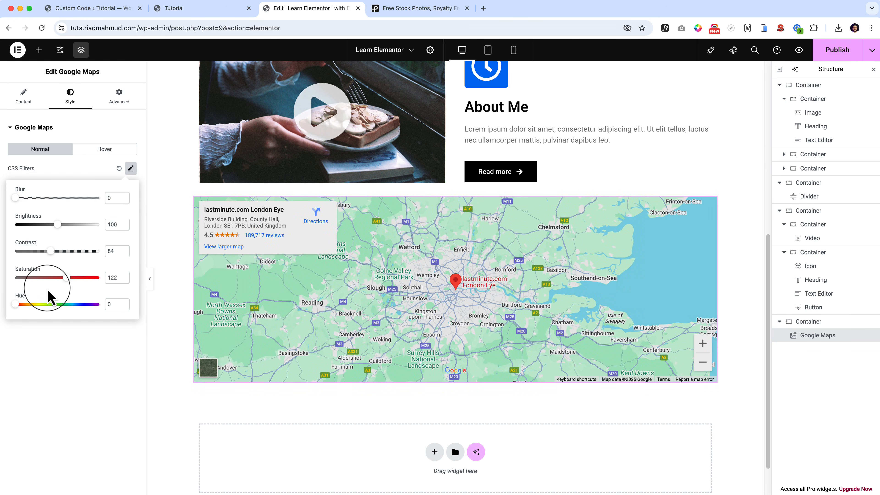
drag(16, 304, 82, 308)
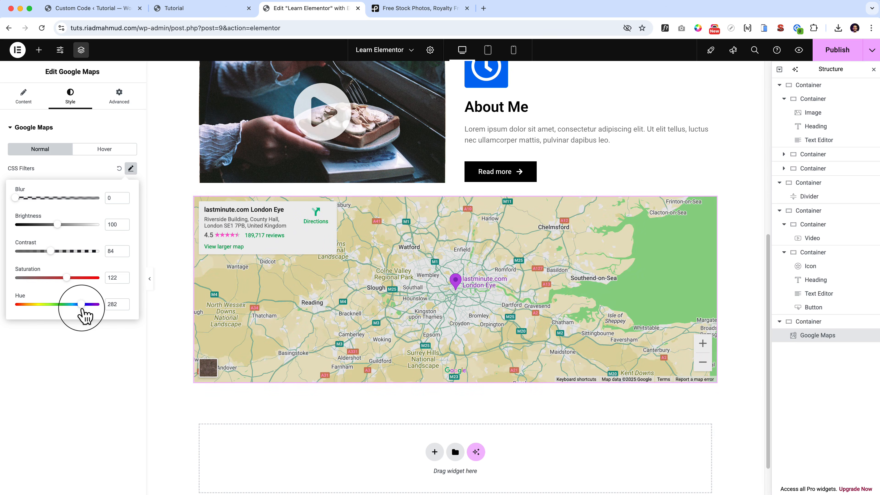
mouse_move(67, 277)
mouse_down()
mouse_move(92, 279)
mouse_move(63, 305)
mouse_move(27, 314)
mouse_up()
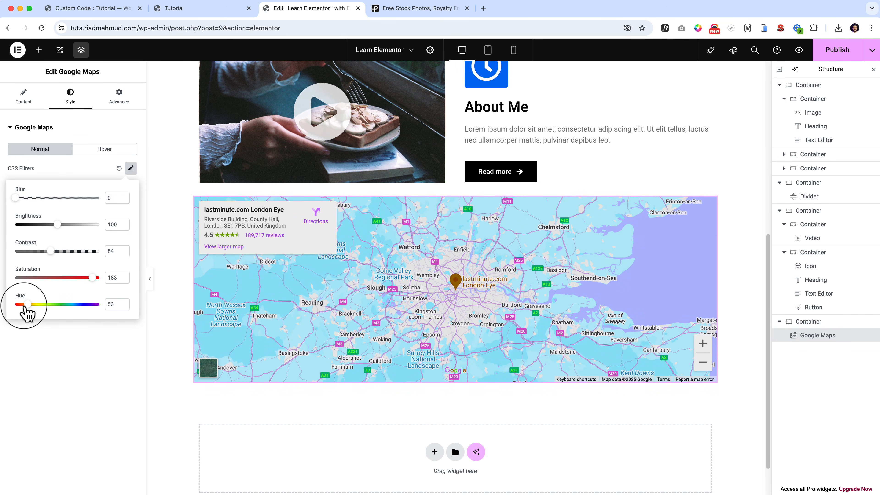
click(90, 167)
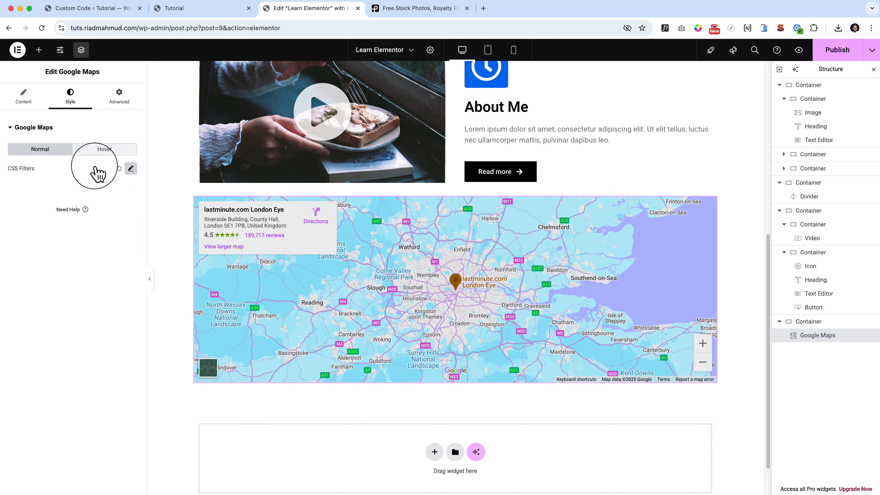
click(119, 168)
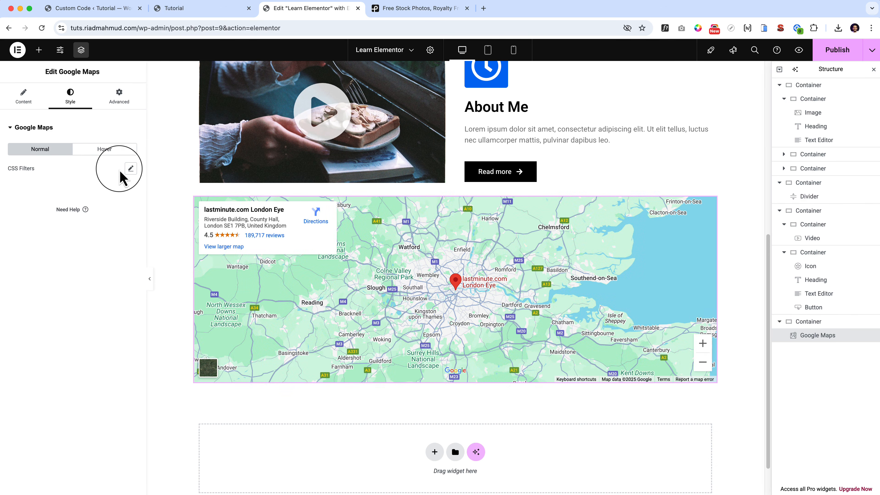
Set the contrast of the map's hover-state CSS filters to 87.
click(110, 152)
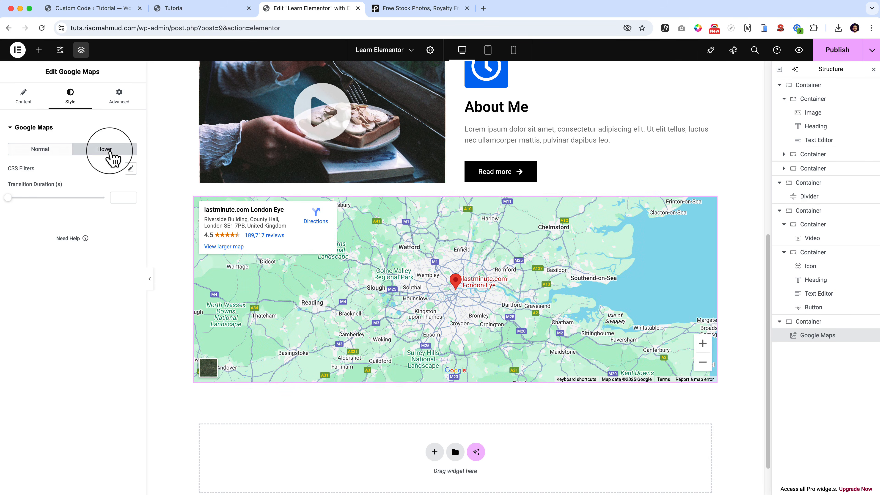
click(131, 169)
drag(58, 250, 17, 257)
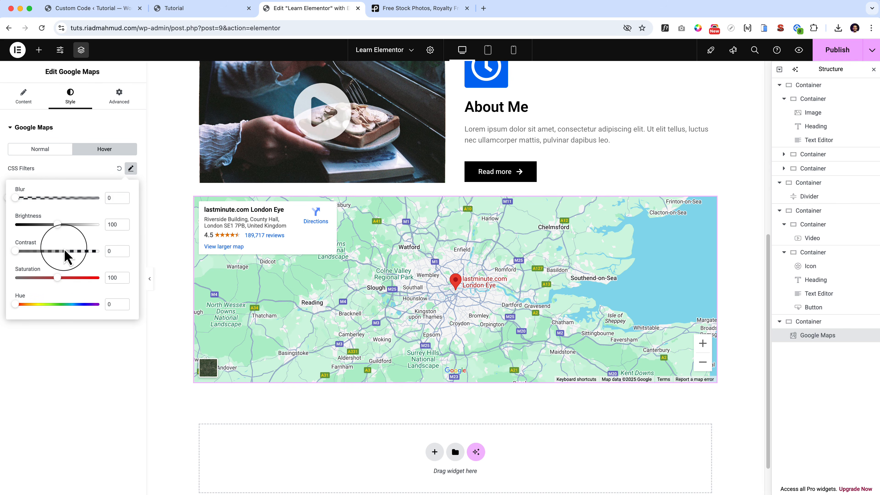
click(124, 249)
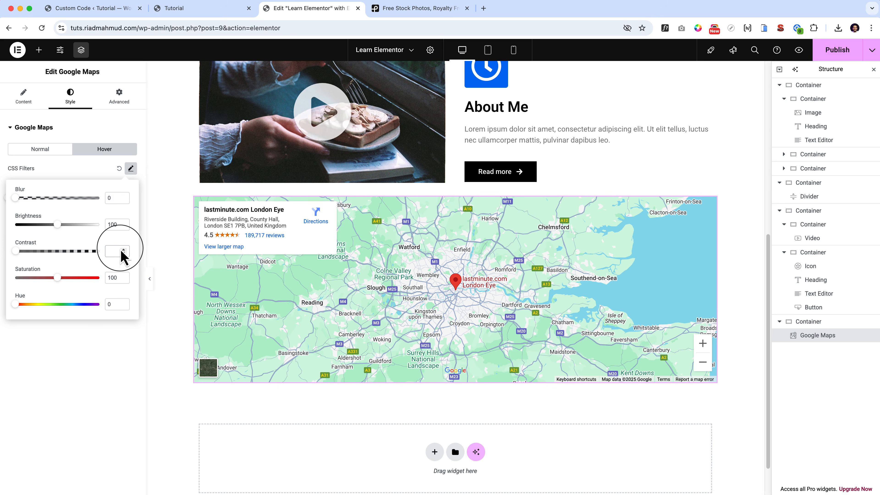
click(52, 251)
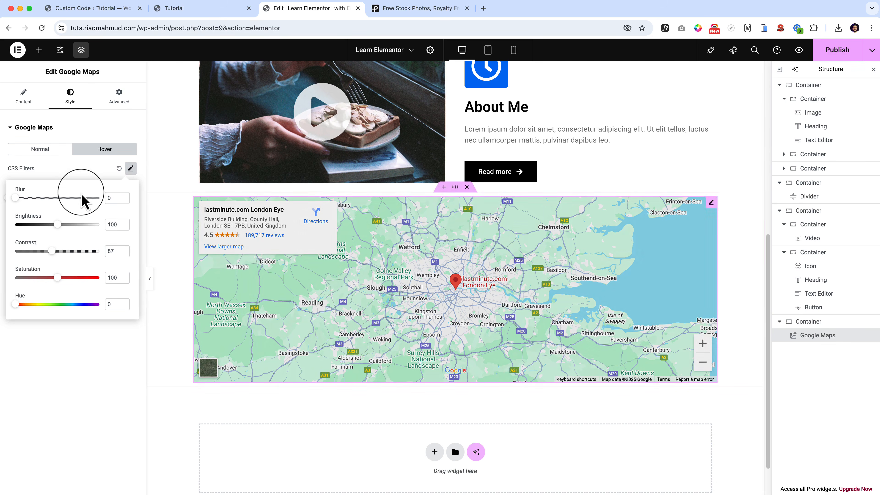
click(89, 174)
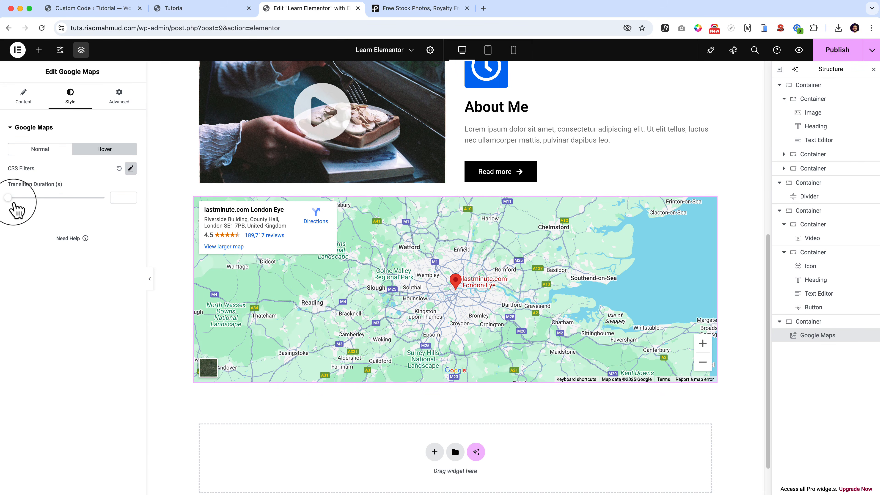
Fully desaturate the map in its hover-state CSS filters and set the transition duration to 1 second.
click(131, 169)
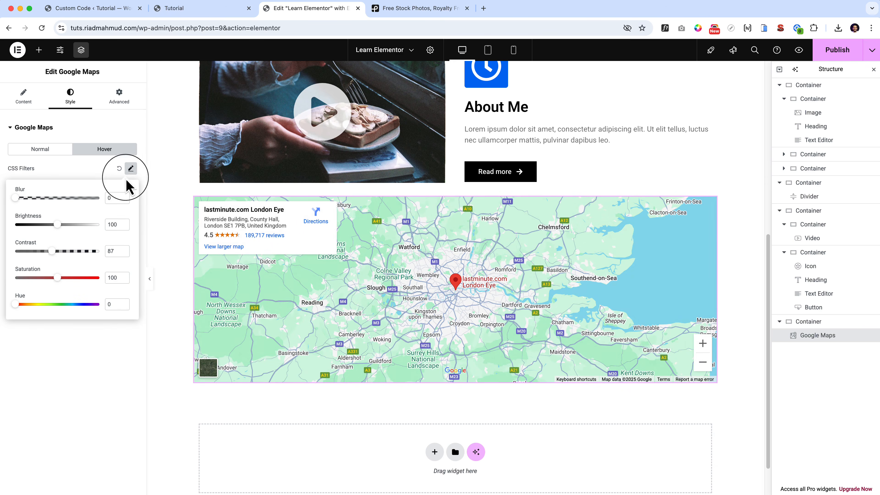
drag(57, 278, 5, 287)
click(6, 281)
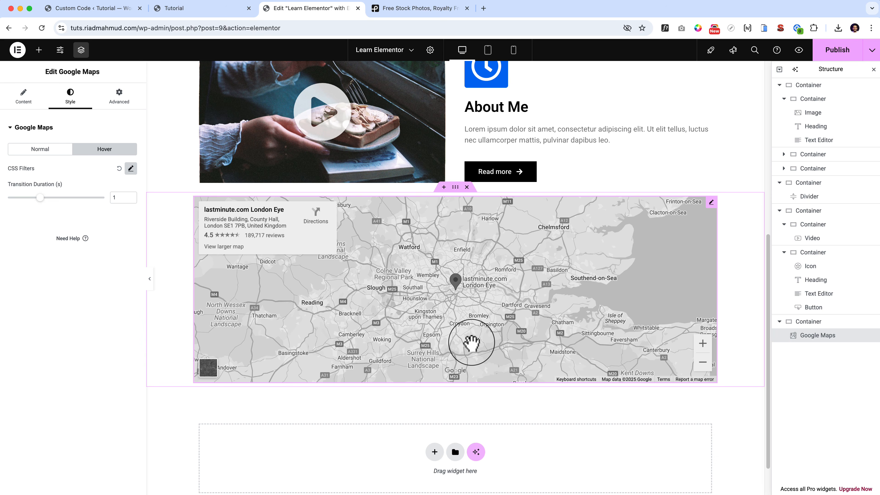
Review the Google Maps widget's advanced settings, from layout options through to custom CSS.
click(116, 100)
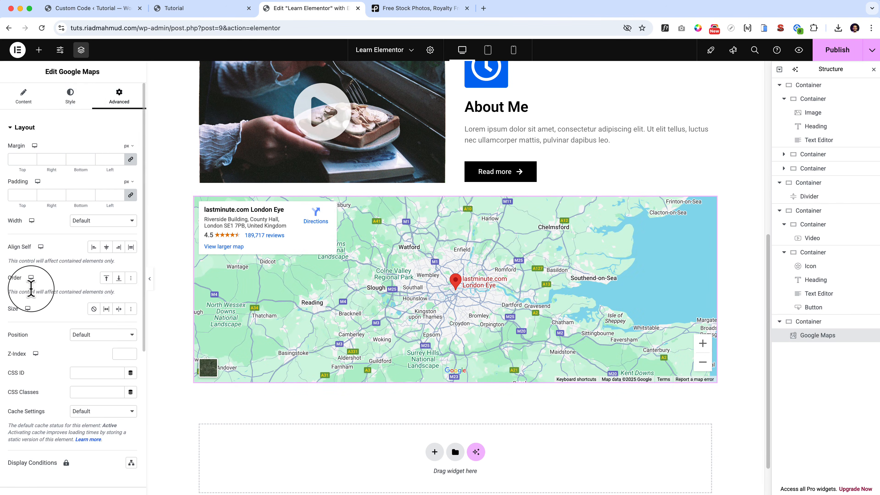
scroll(31, 288, down, 5)
scroll(31, 288, up, 5)
scroll(31, 296, down, 5)
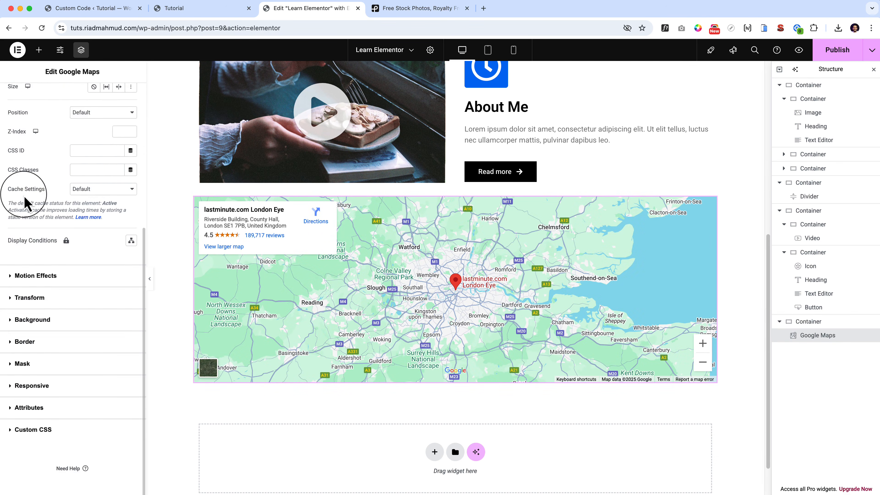
scroll(24, 189, up, 5)
click(20, 98)
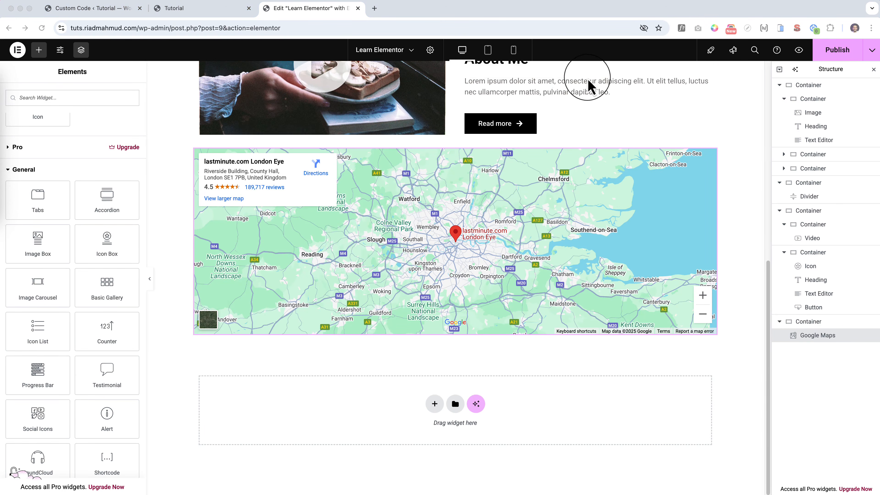
Collapse the Layout and Basic widget categories and look through the General widgets.
scroll(55, 228, up, 2)
scroll(56, 229, up, 10)
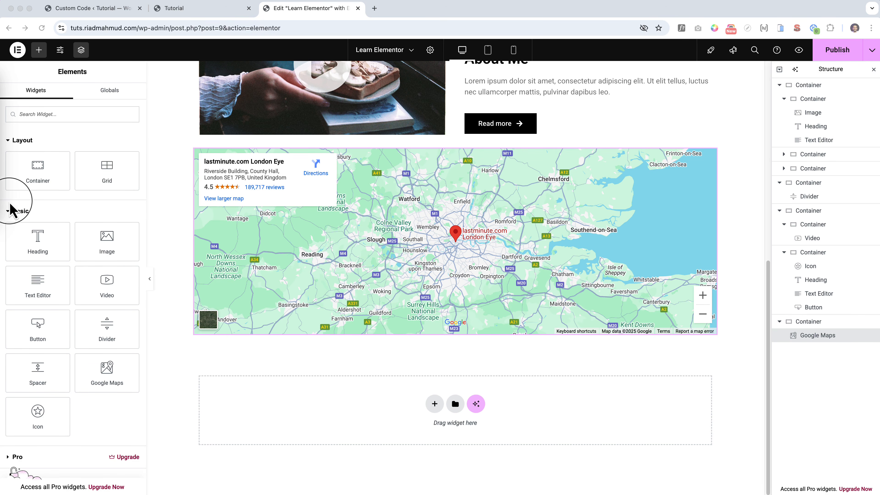
click(13, 208)
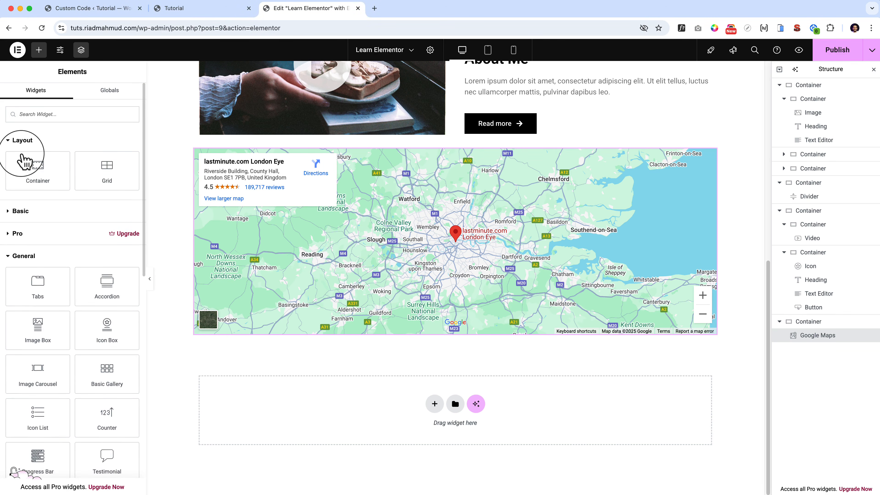
click(20, 139)
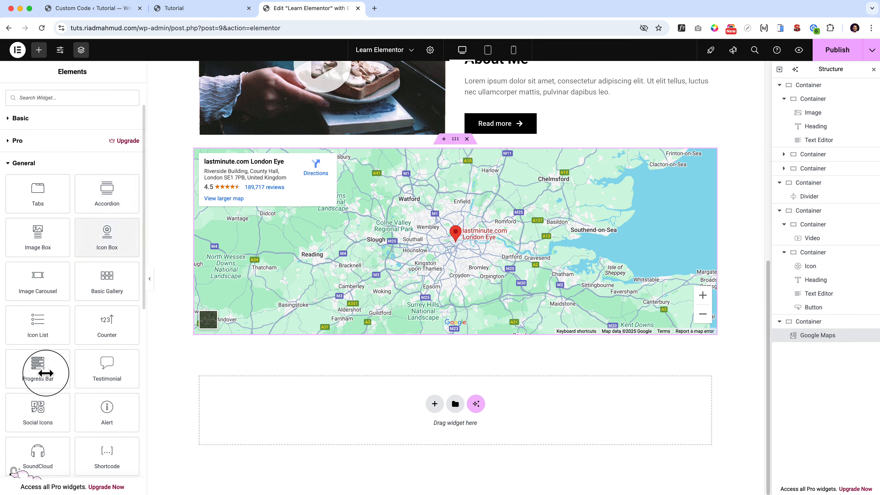
scroll(45, 371, down, 3)
scroll(46, 374, down, 4)
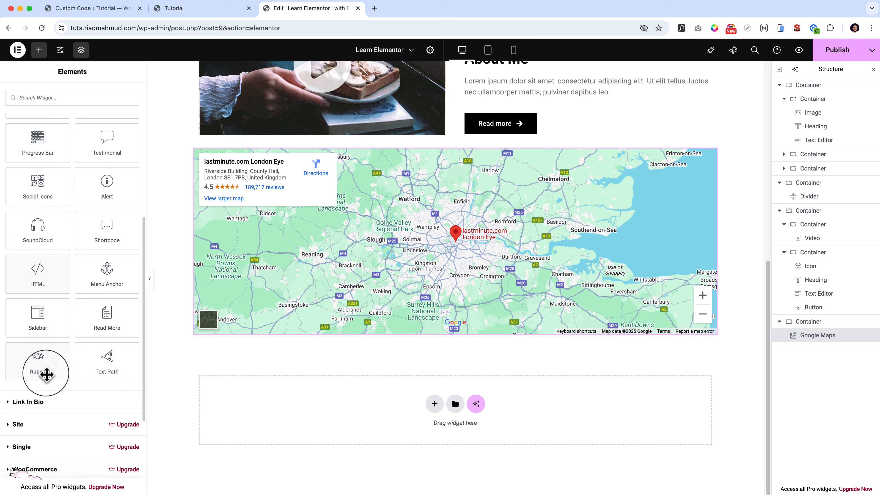
scroll(46, 374, up, 8)
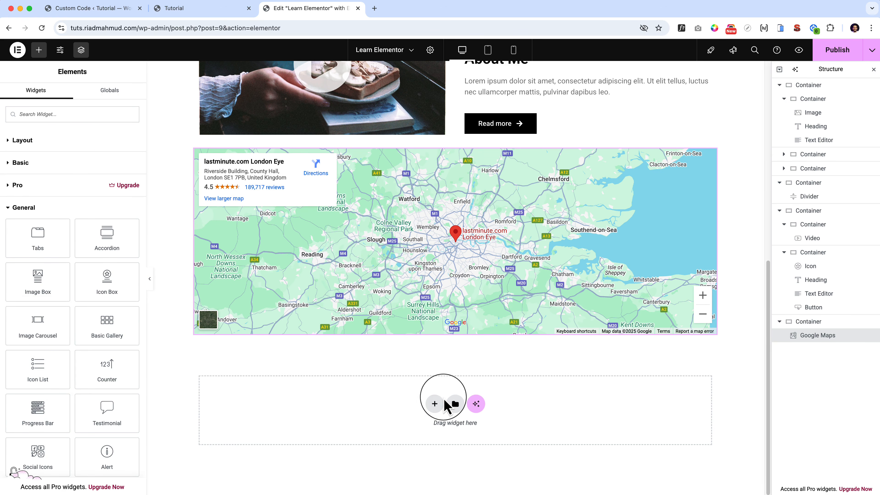
Add a new flexbox container with a row direction below the map.
click(433, 404)
scroll(428, 406, down, 2)
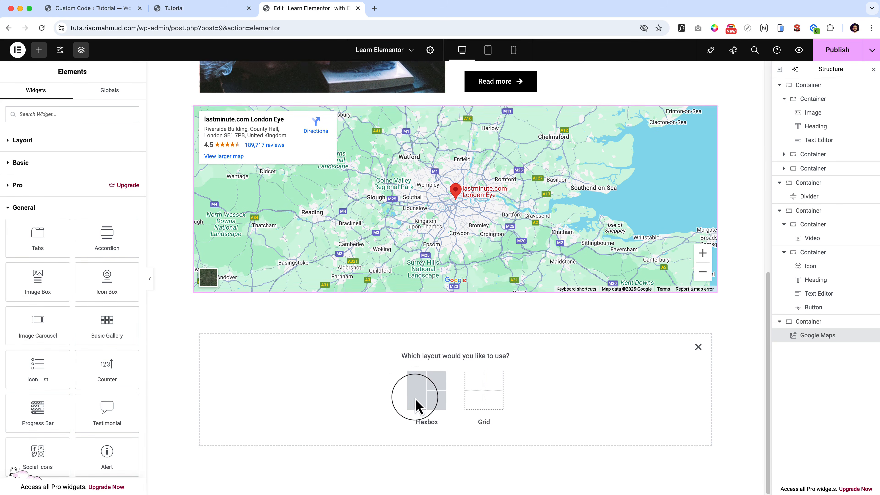
click(411, 395)
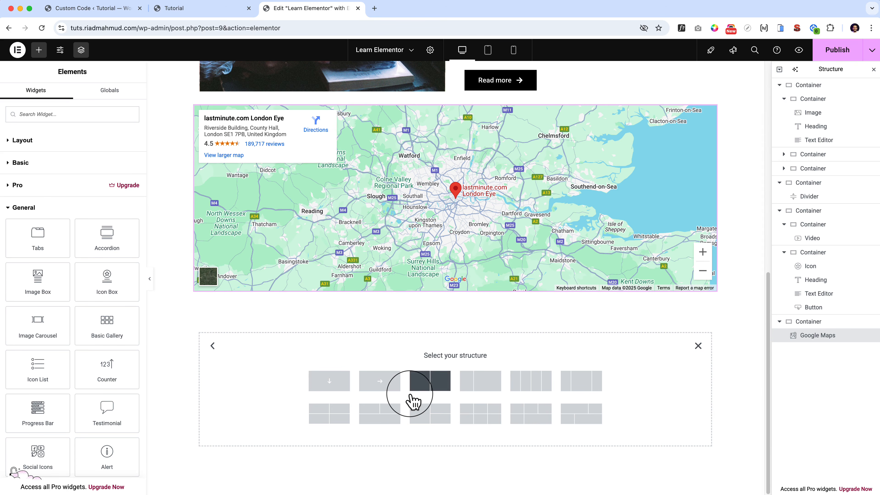
click(387, 387)
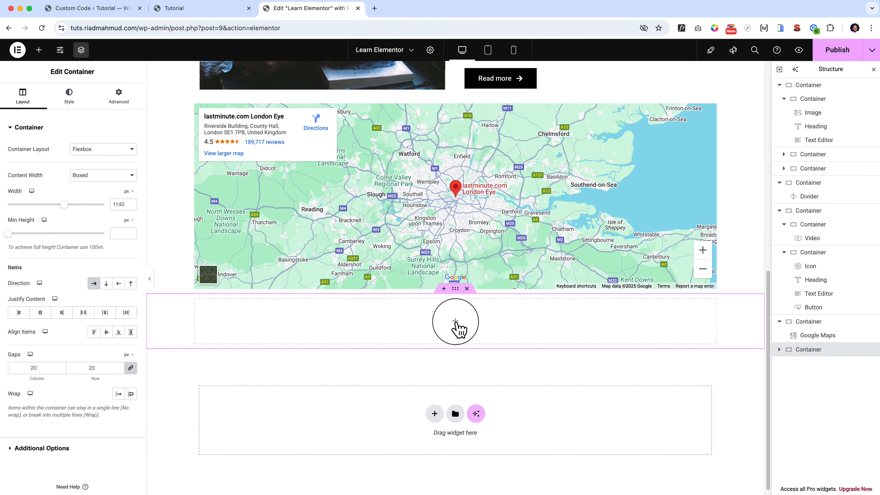
Insert a Heading widget into the new container below the map.
click(454, 322)
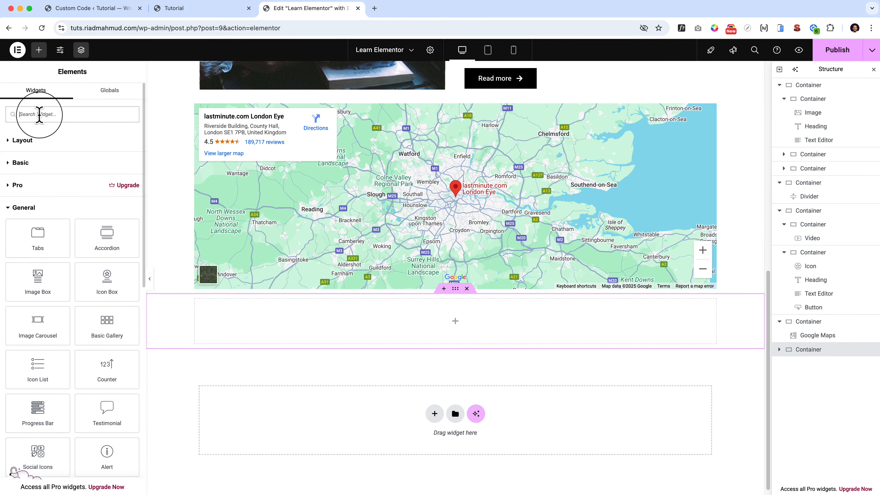
click(12, 163)
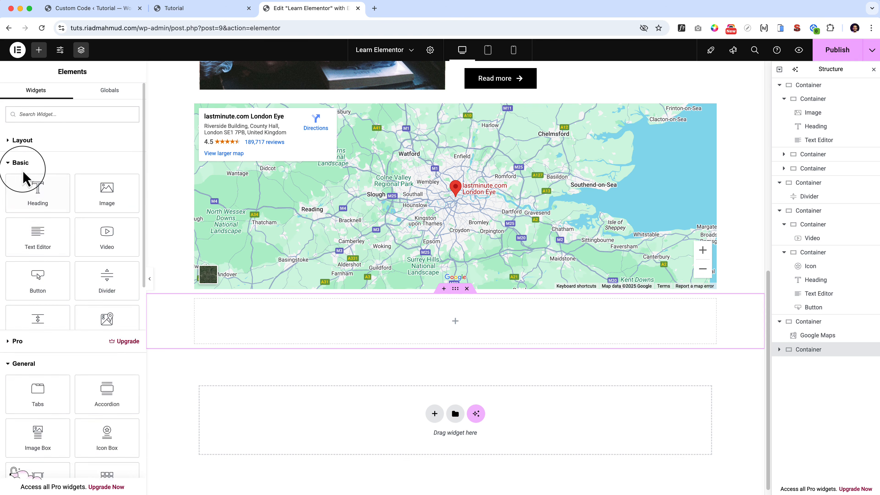
drag(35, 191, 320, 328)
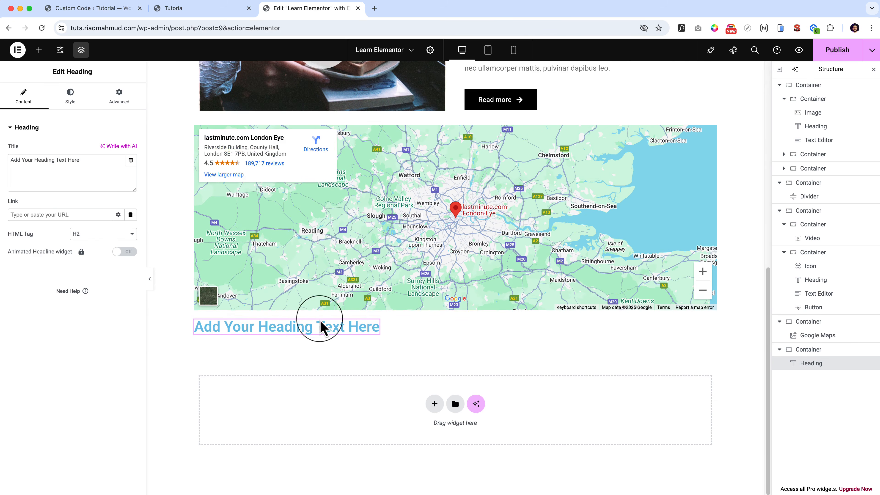
triple_click(244, 328)
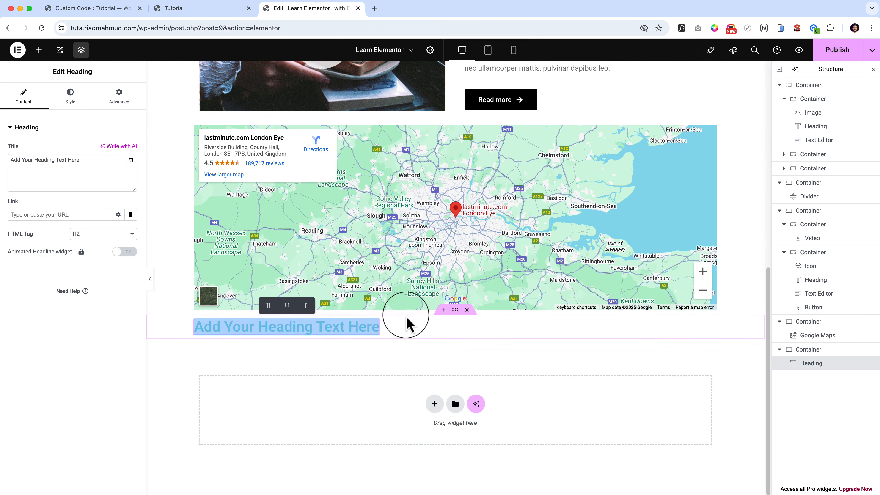
Add a single-column flexbox container between the map and the heading's container.
click(443, 310)
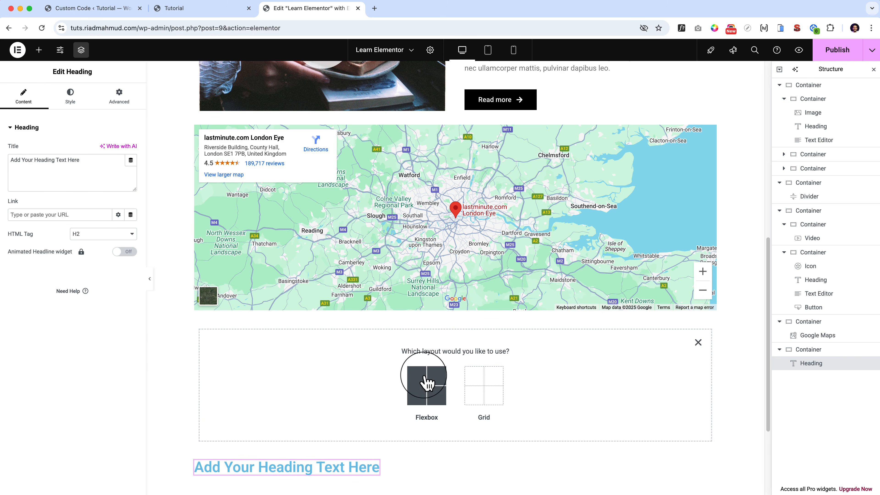
click(426, 385)
click(321, 376)
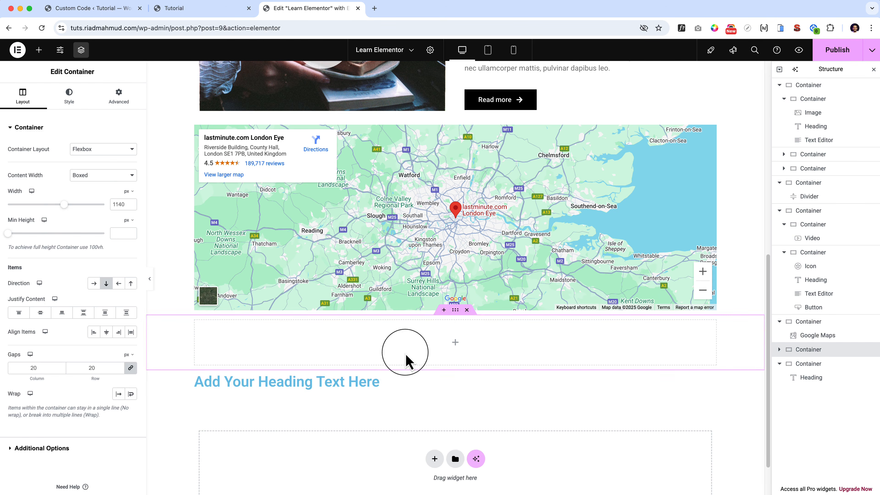
Insert a Spacer widget into the empty container above the heading and set its space to 170 px.
click(455, 343)
text(spa)
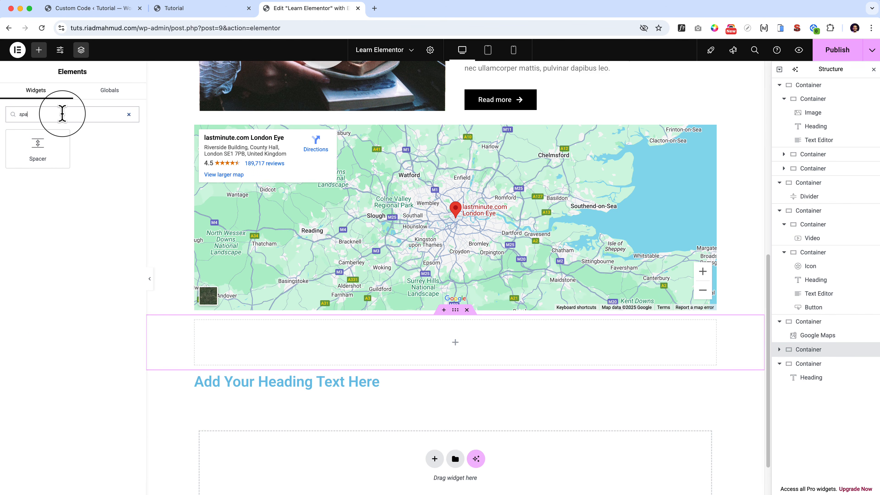
drag(38, 143, 469, 357)
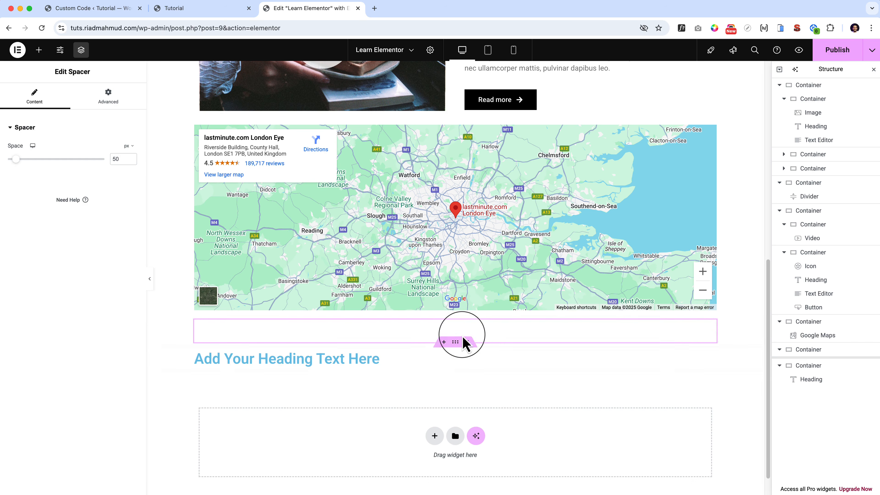
drag(15, 160, 35, 160)
scroll(312, 278, down, 3)
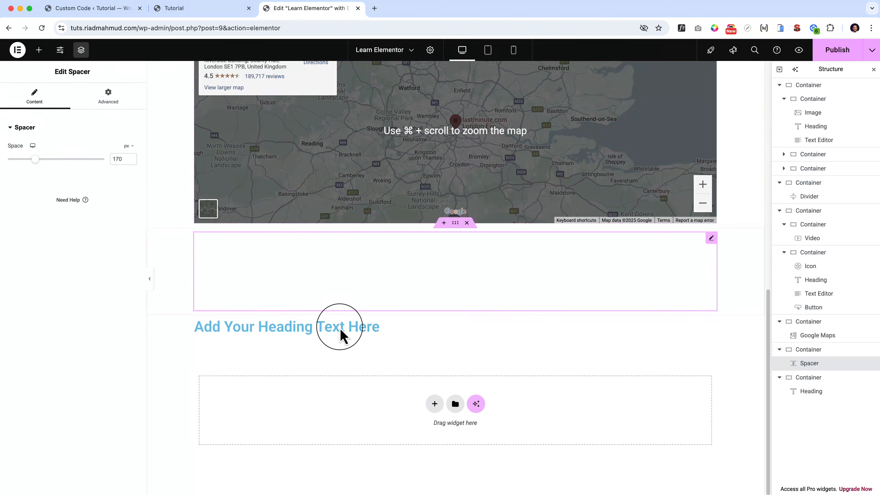
Change the heading's title below the spacer to "Learn Tabs".
click(341, 328)
triple_click(76, 169)
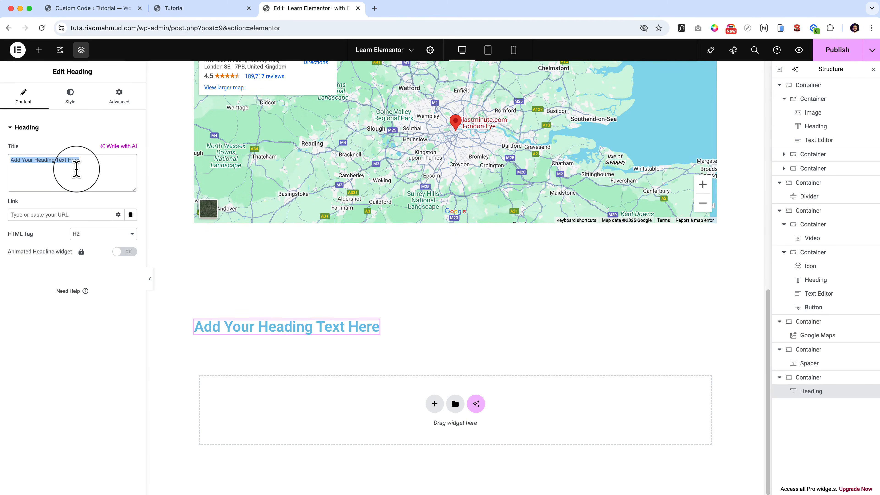
text(Tabs)
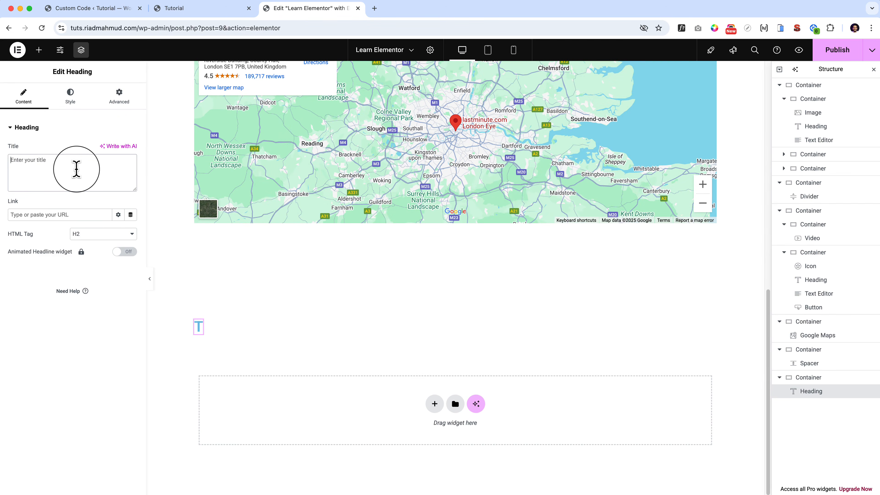
text(Learn Tabs)
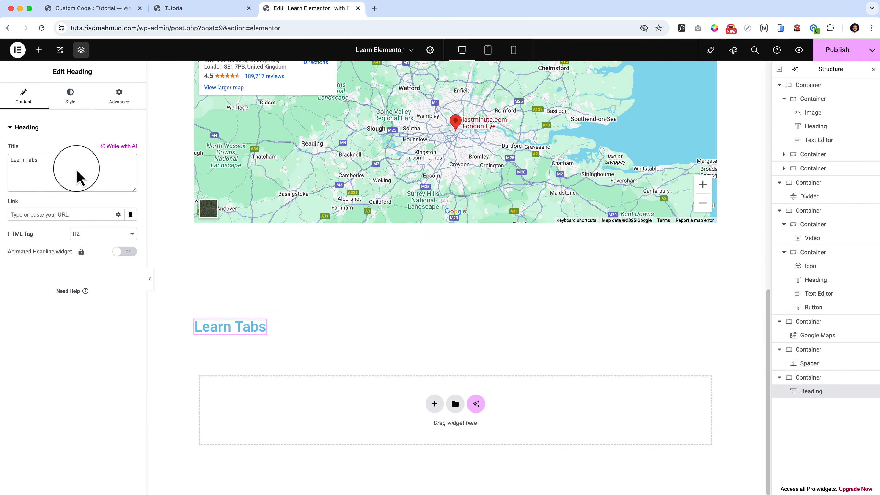
Set the "Learn Tabs" heading's text color to black, #000000.
click(71, 99)
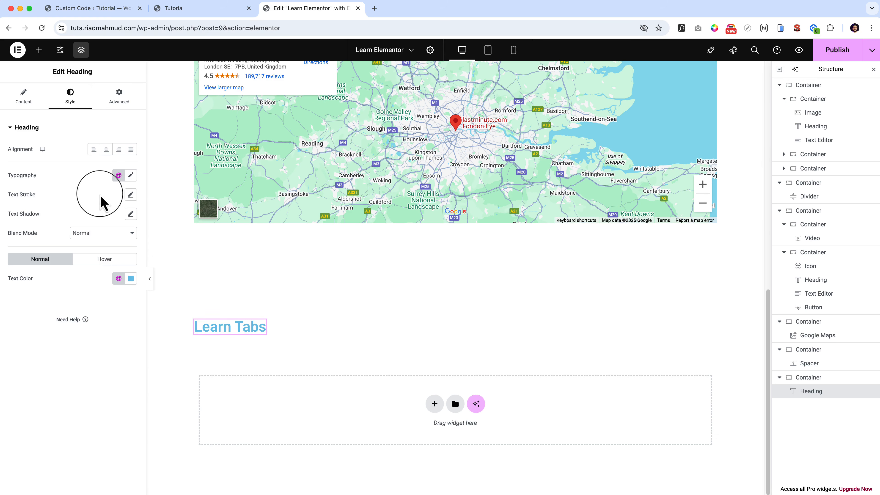
click(131, 279)
drag(124, 327, 15, 453)
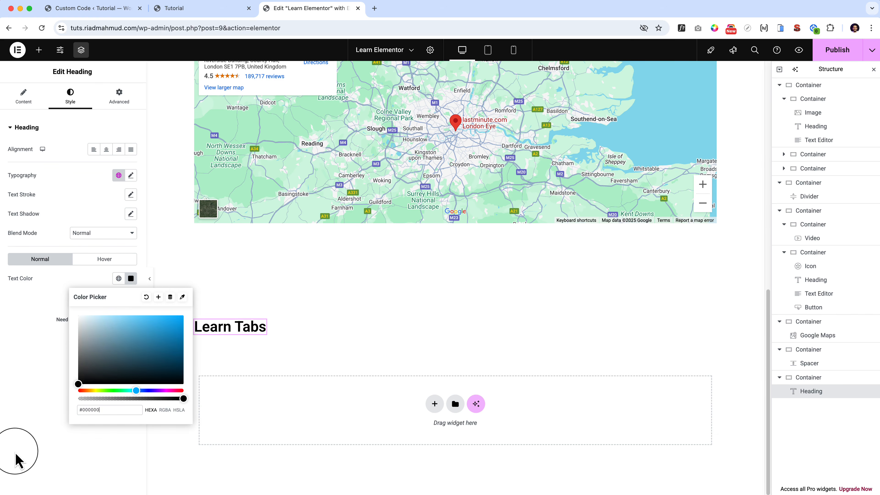
click(54, 420)
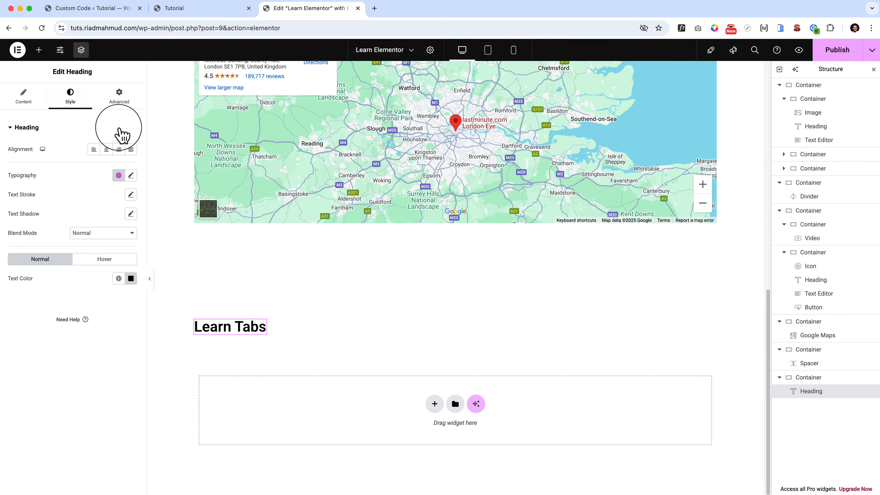
Try adding a Tabs widget next to the "Learn Tabs" heading, and set that container's direction to column.
click(38, 52)
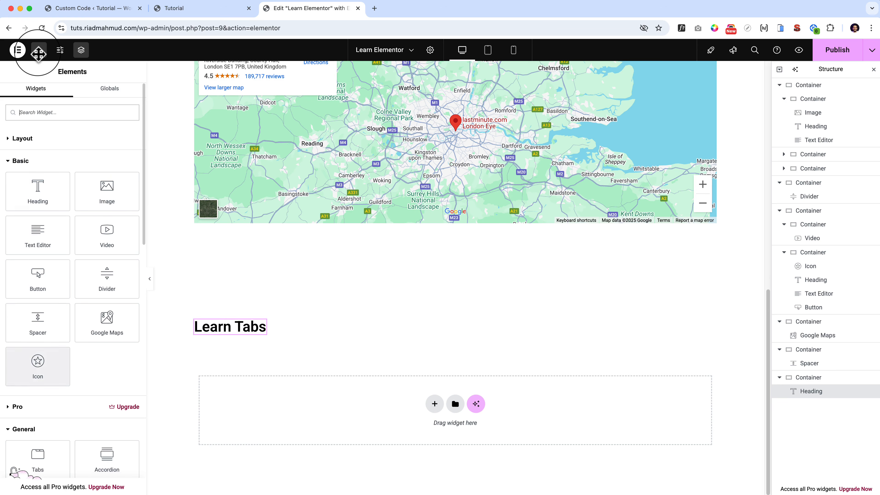
drag(38, 447, 327, 333)
drag(456, 309, 457, 313)
click(455, 310)
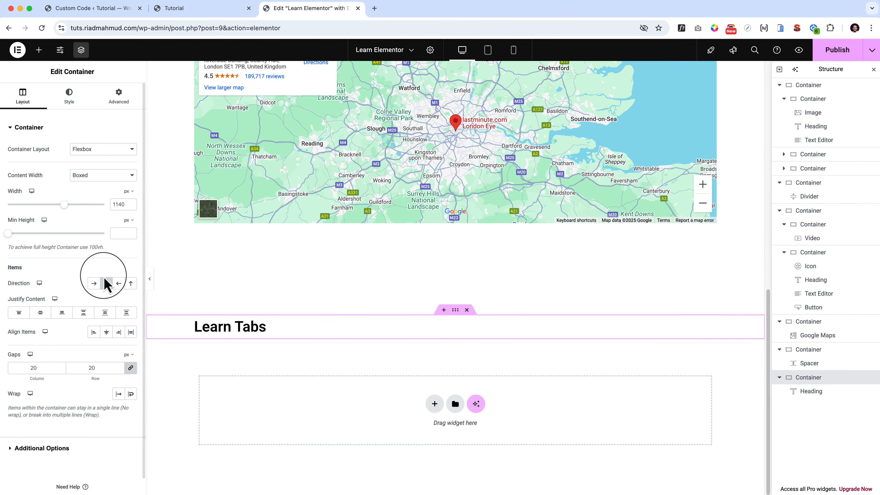
Insert a Tabs widget directly below the "Learn Tabs" heading.
click(39, 52)
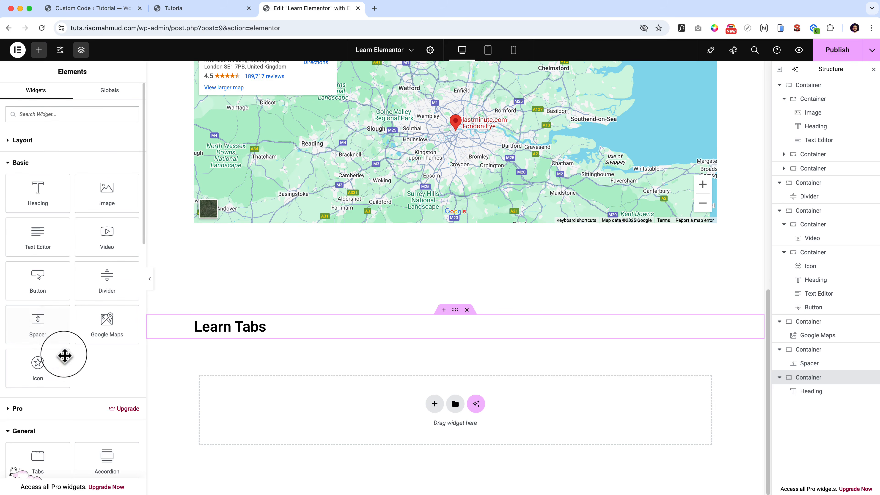
scroll(64, 360, down, 3)
drag(60, 359, 426, 336)
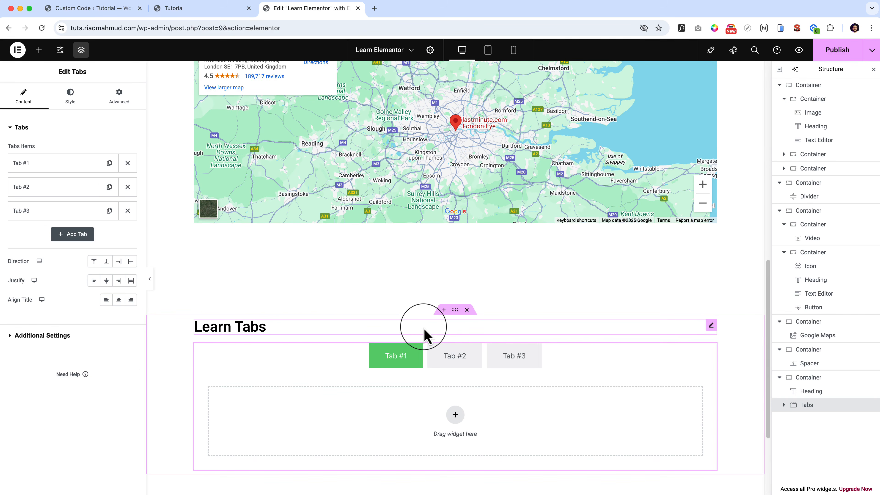
Open the structure choices for the empty content area of Tab #1.
scroll(426, 336, down, 4)
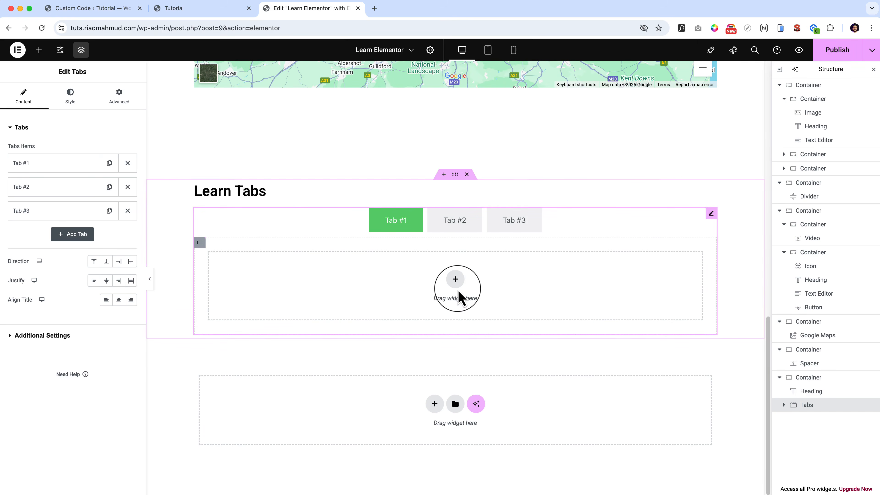
click(462, 285)
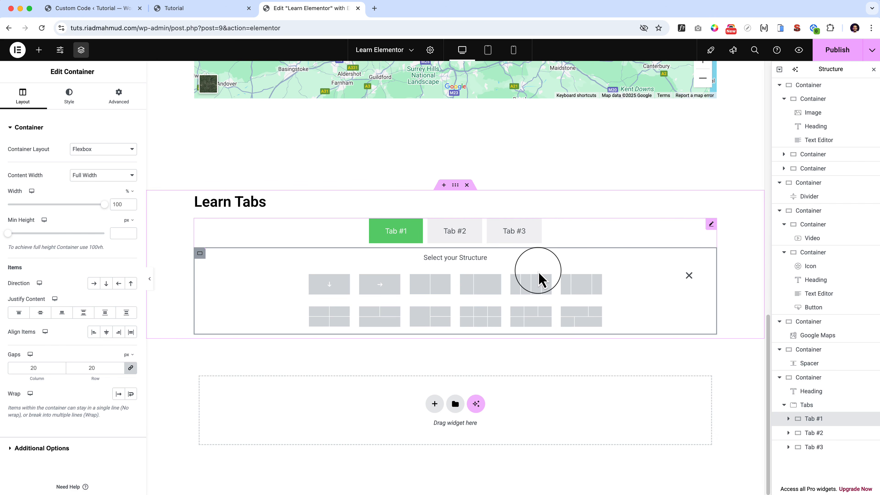
Give Tab #1 a structure of two equal columns and place an Image widget with the media library's food photo in the first column.
click(431, 286)
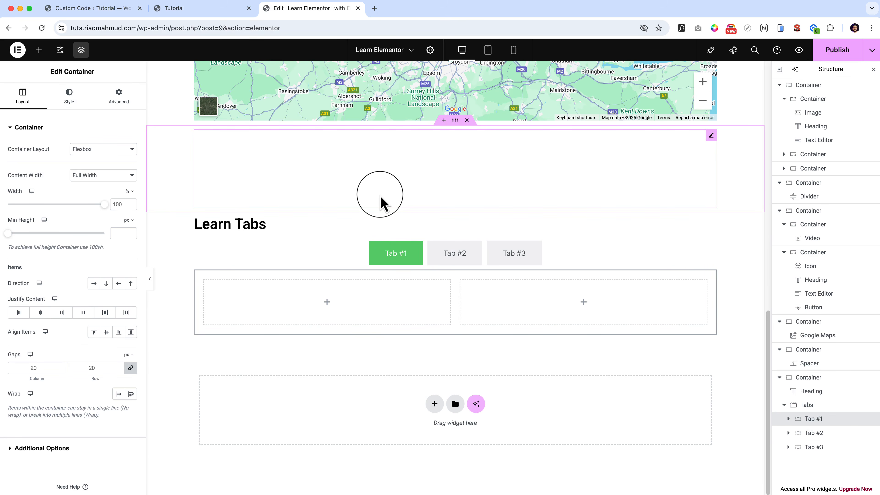
click(38, 49)
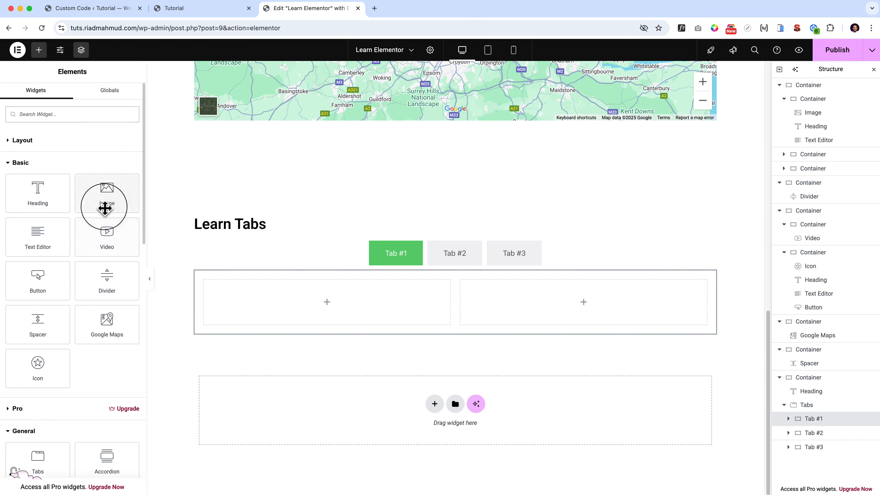
drag(105, 208, 343, 318)
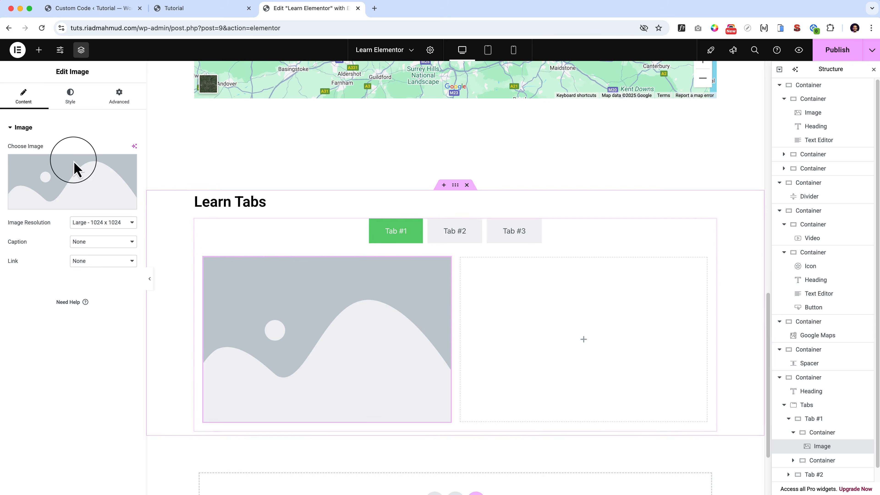
click(75, 169)
click(157, 153)
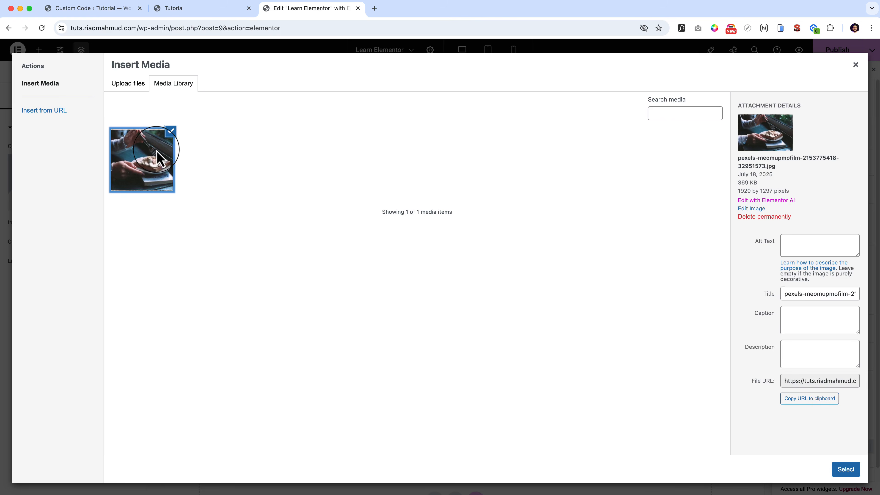
click(843, 470)
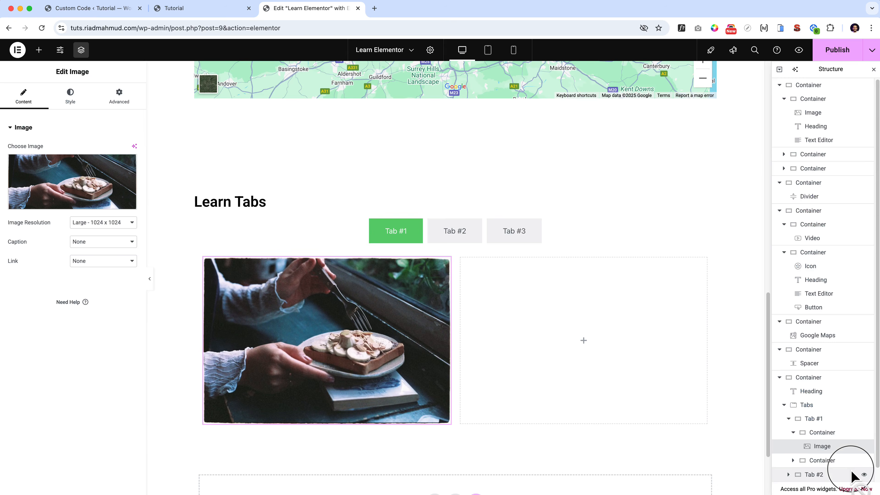
Stack Heading, Text Editor and Button widgets in Tab #1's second column and center that container's content vertically.
click(586, 343)
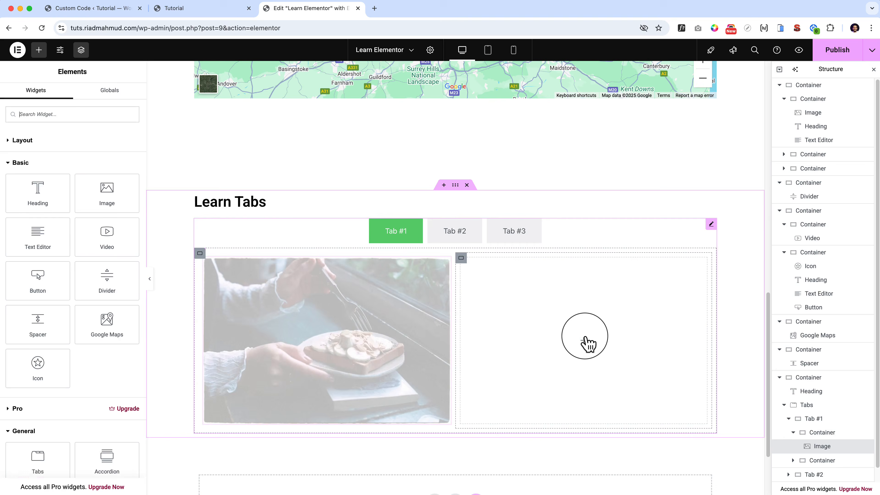
drag(69, 194, 524, 305)
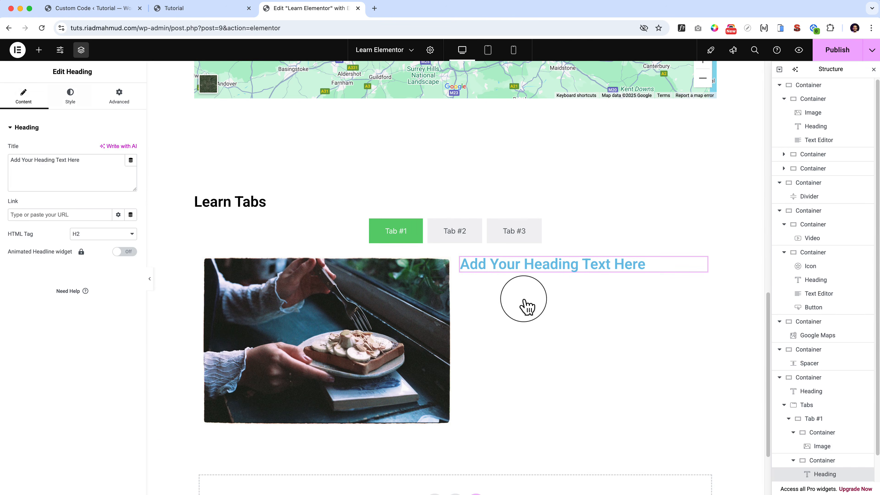
click(40, 51)
drag(104, 236, 547, 276)
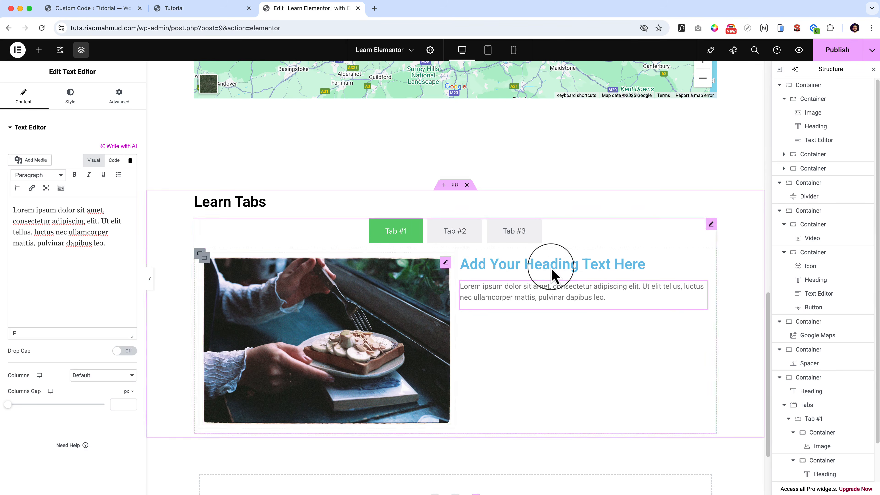
click(39, 49)
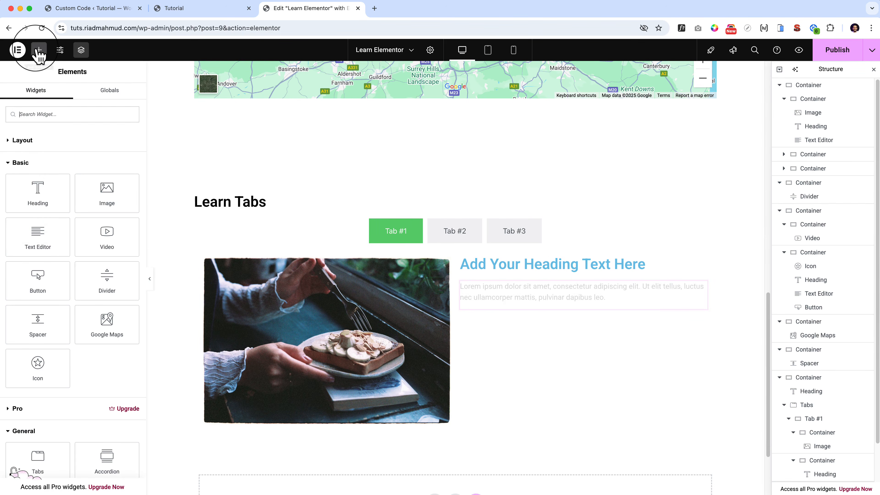
drag(43, 276, 535, 304)
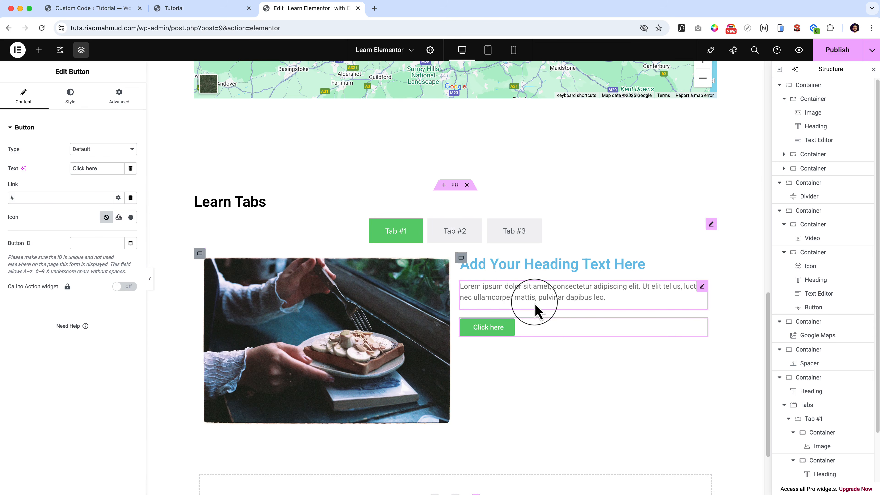
click(458, 260)
click(40, 313)
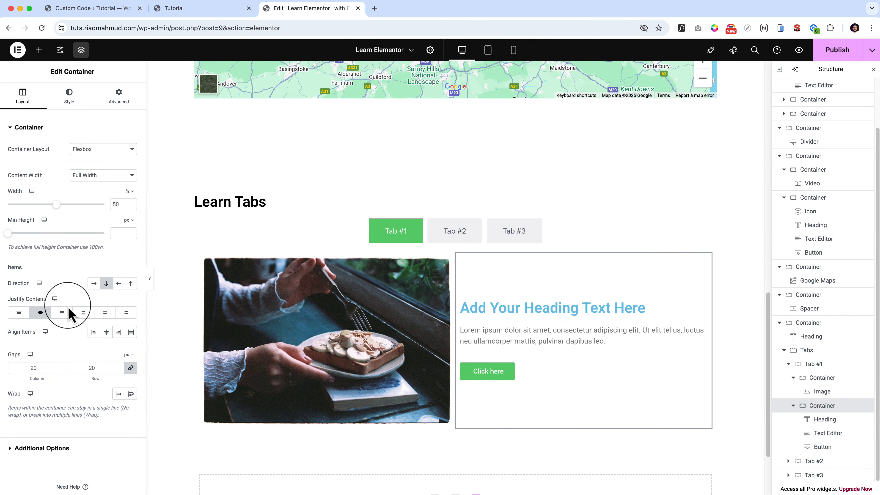
Copy the three-card services container from the page's beginning and paste it into a new single-column container in Tab #2.
click(447, 239)
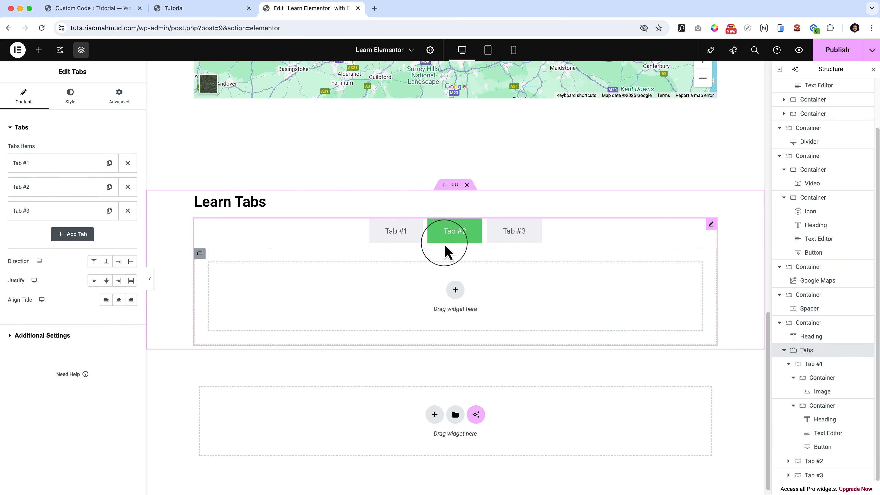
click(454, 292)
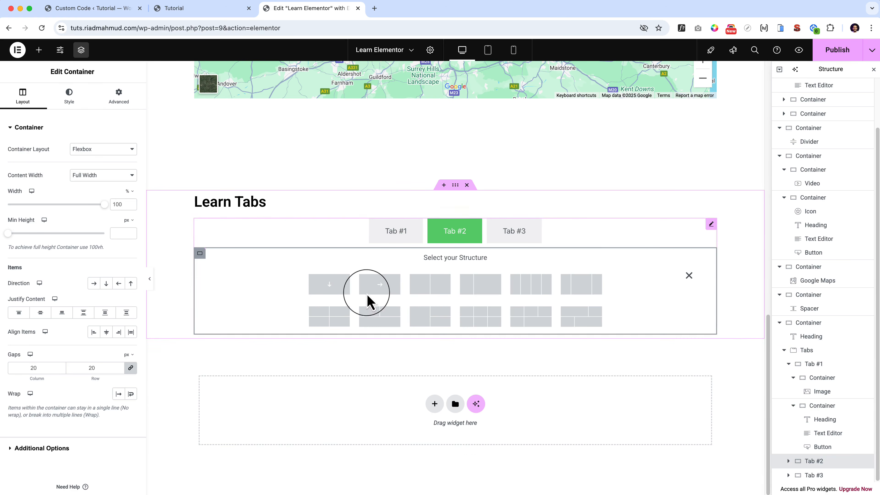
click(338, 298)
scroll(338, 298, up, 10)
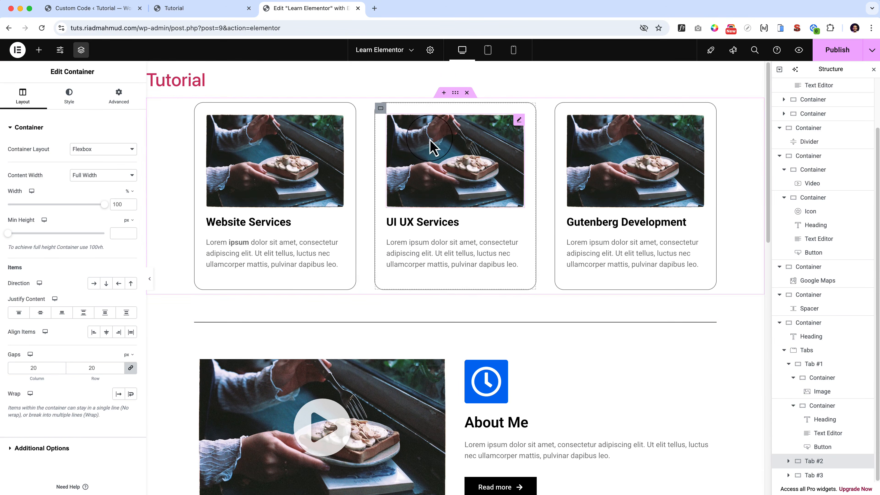
right_click(456, 94)
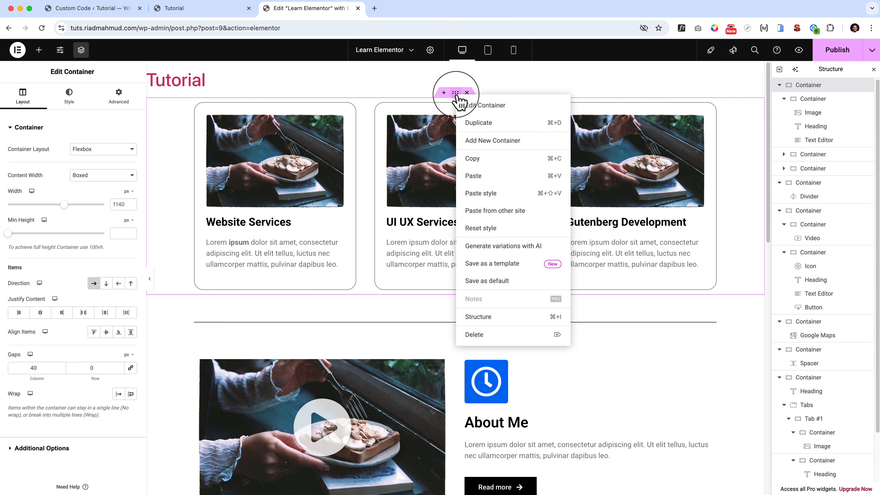
click(480, 156)
scroll(483, 163, down, 10)
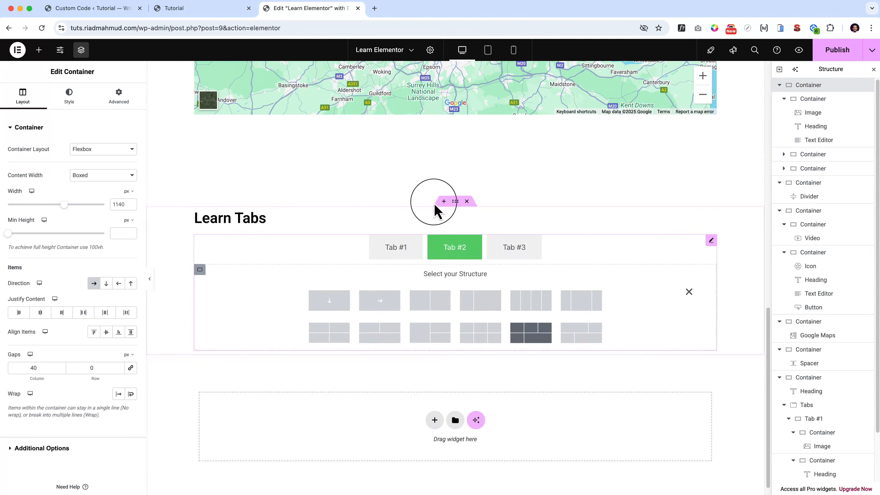
click(336, 308)
right_click(403, 298)
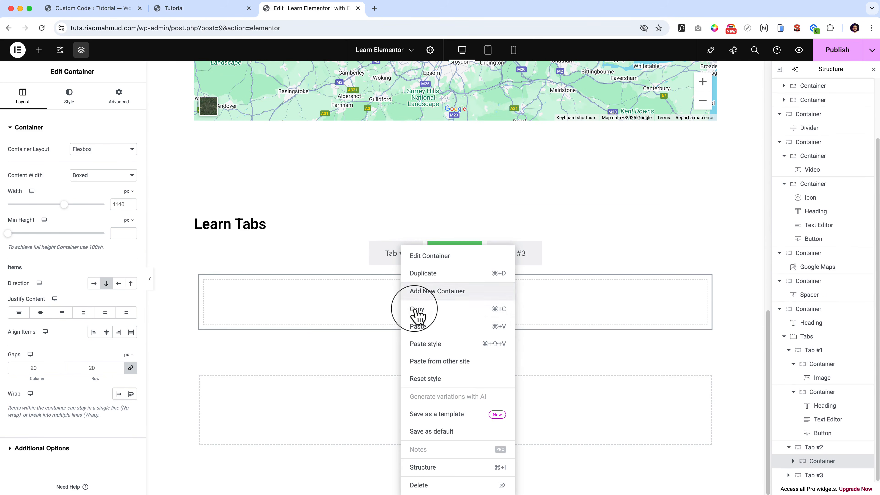
click(428, 329)
Publish the page with Tab #3 left empty and open its preview at the "Learn Tabs" section.
click(511, 251)
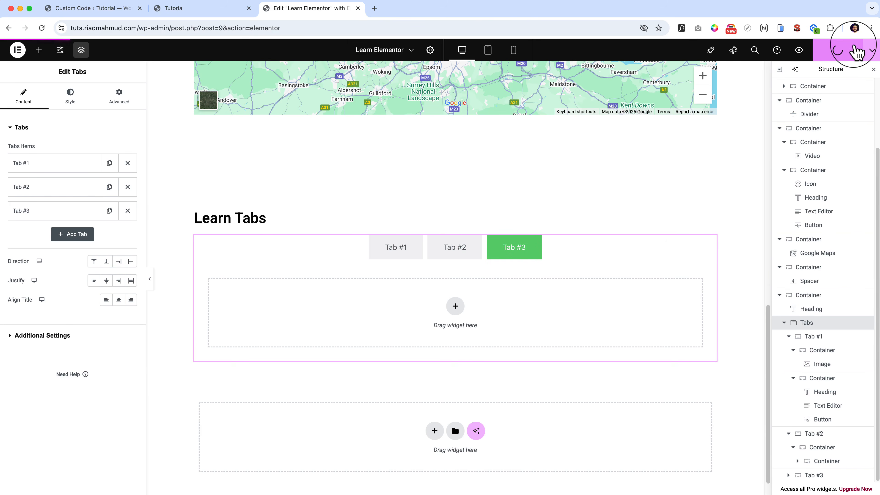
click(798, 50)
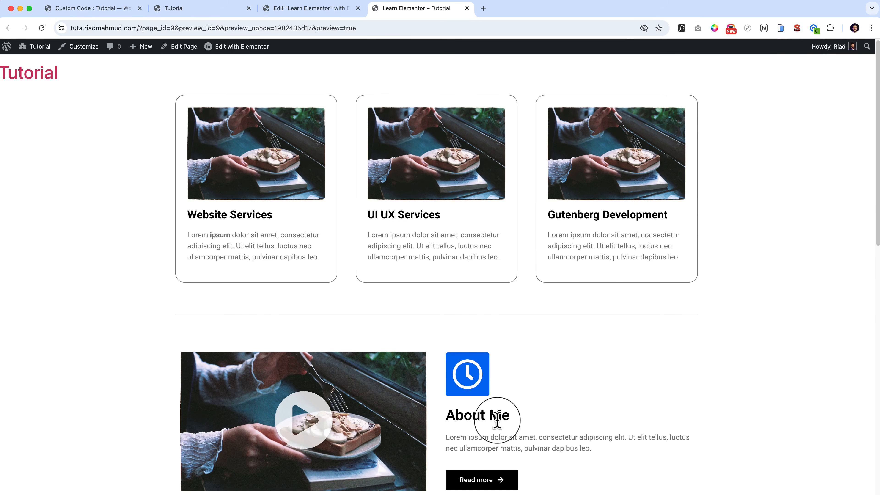
scroll(496, 419, down, 10)
scroll(499, 428, down, 5)
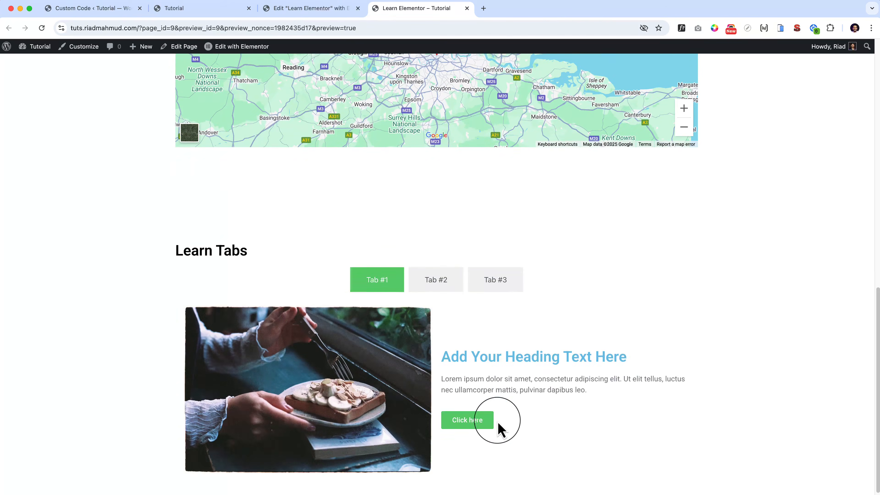
Switch repeatedly between Tab #1, Tab #2 and Tab #3 in the page preview to check each tab's content.
click(429, 275)
scroll(433, 277, down, 5)
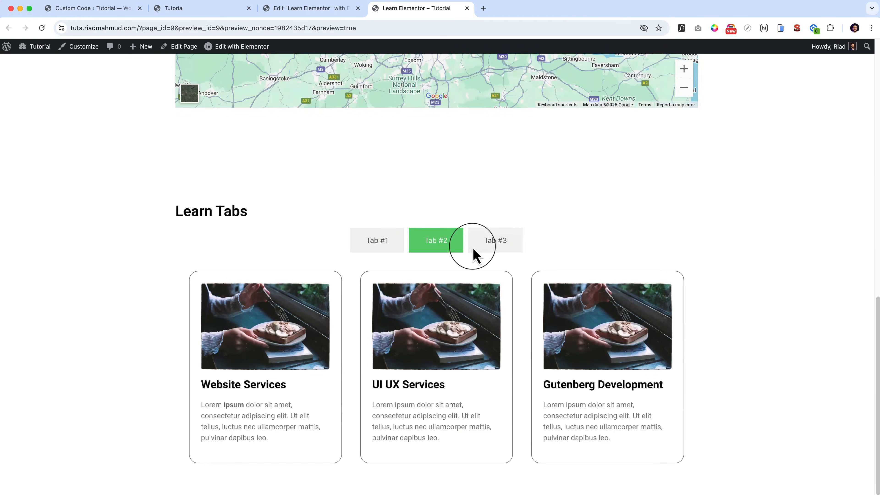
click(493, 241)
scroll(490, 237, up, 5)
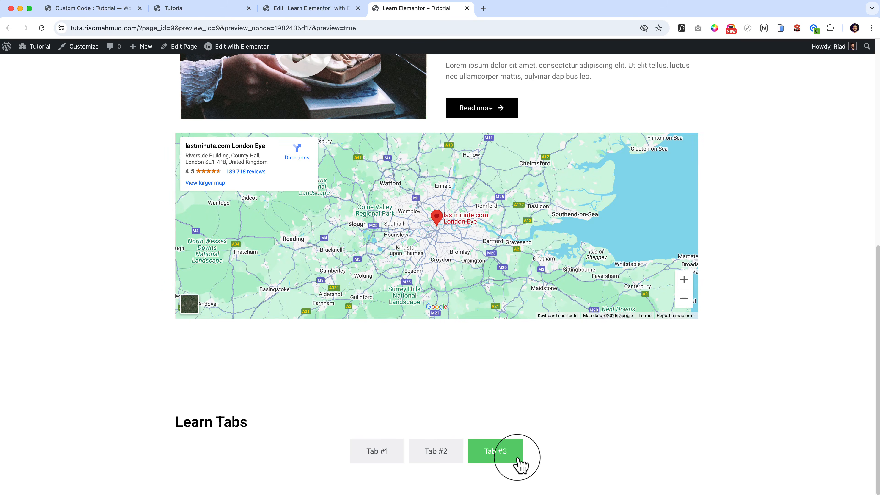
click(448, 450)
scroll(448, 450, down, 5)
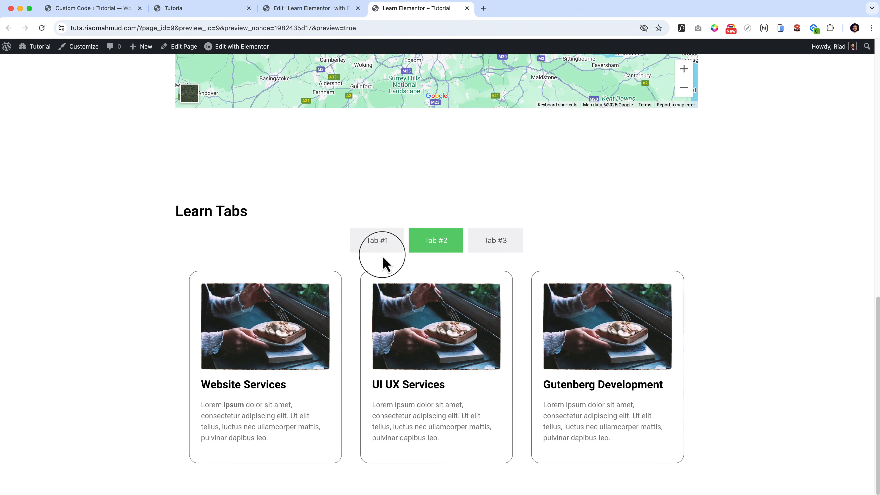
click(383, 256)
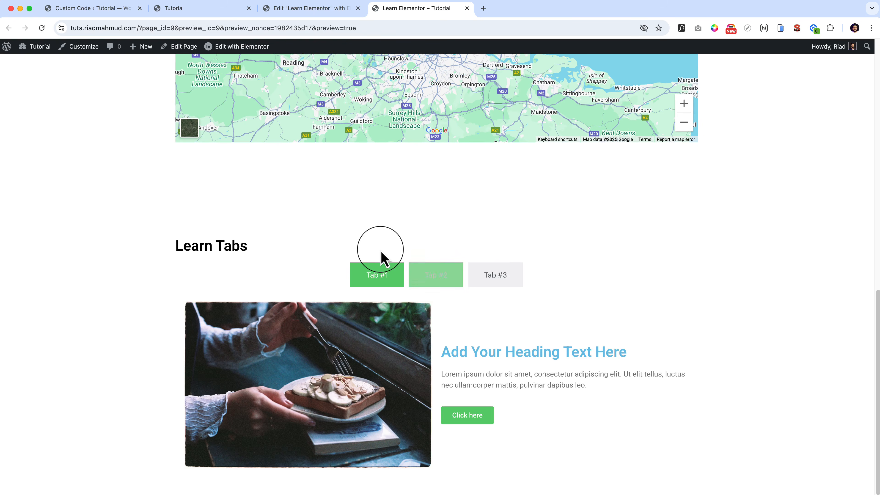
click(432, 281)
click(389, 282)
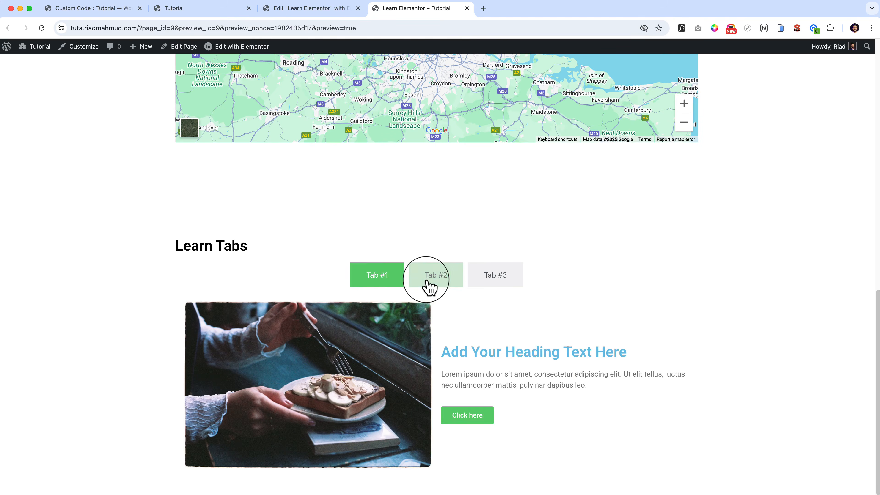
click(428, 284)
click(372, 274)
Return to the Elementor editor, select Tab #1's container, and collapse the Tab #1 and Tab #2 branches in the page structure.
click(313, 13)
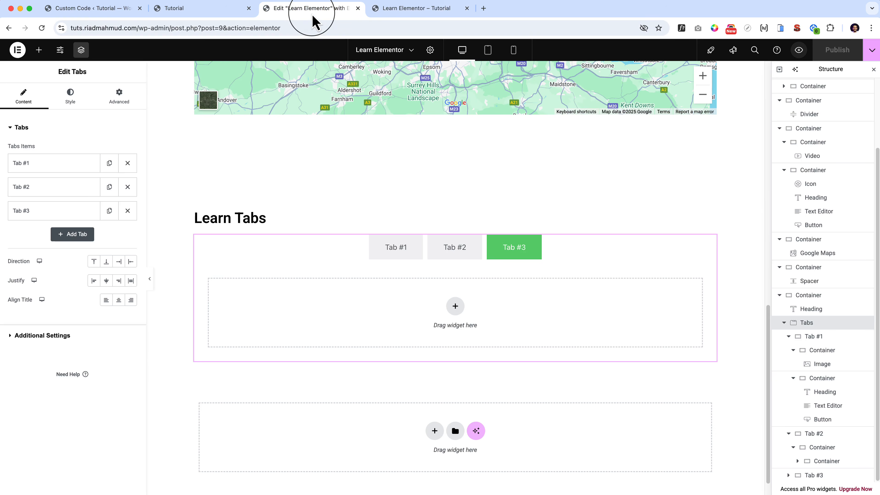
click(402, 258)
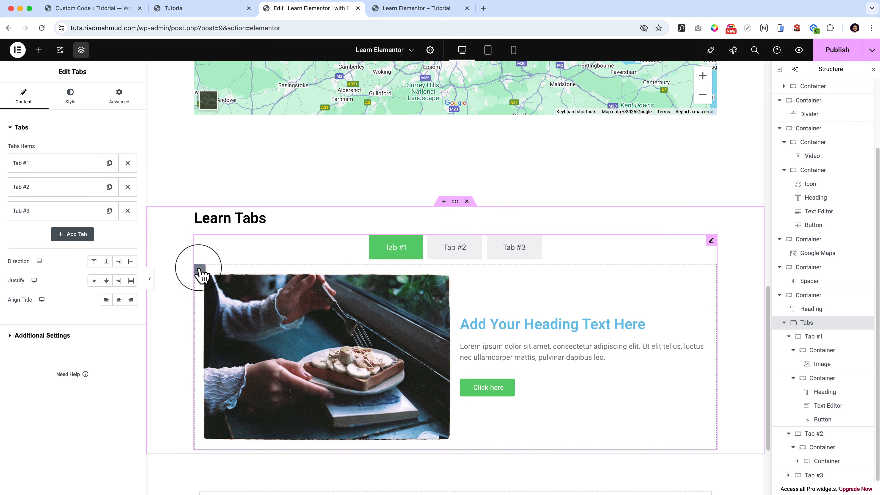
click(200, 269)
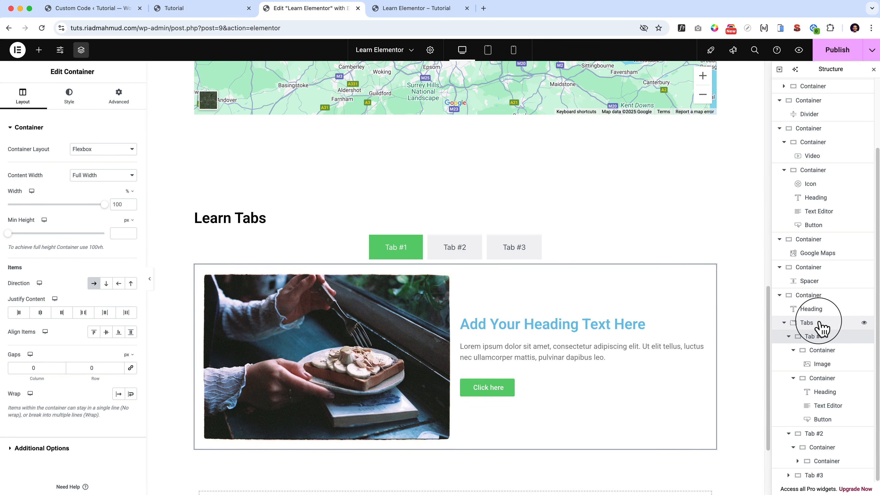
click(810, 326)
click(812, 338)
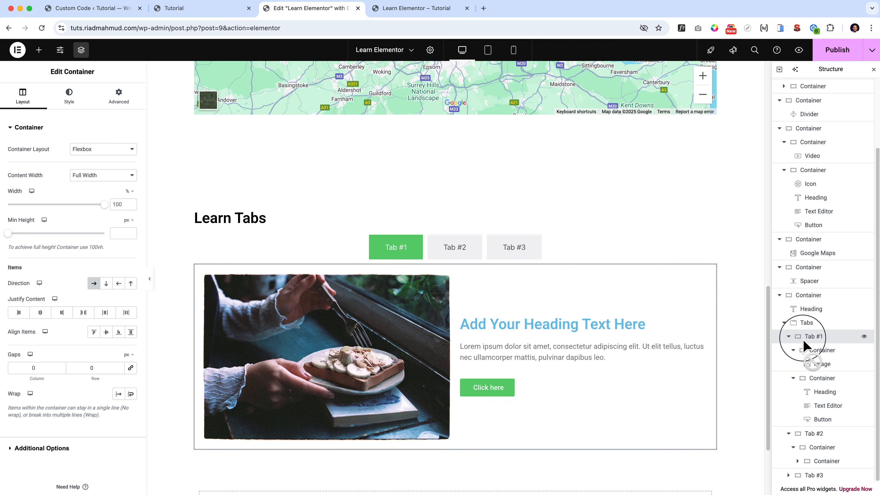
click(788, 336)
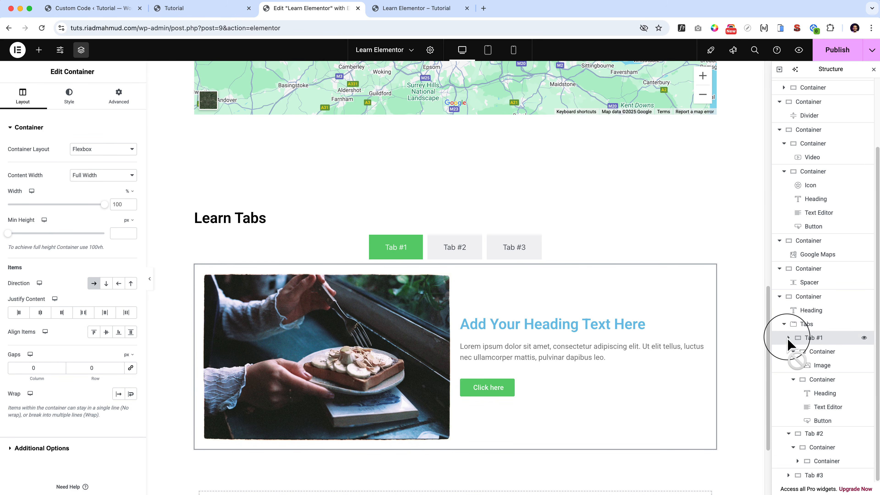
click(789, 433)
Change the title of the Tabs widget's first item to "Services".
click(811, 405)
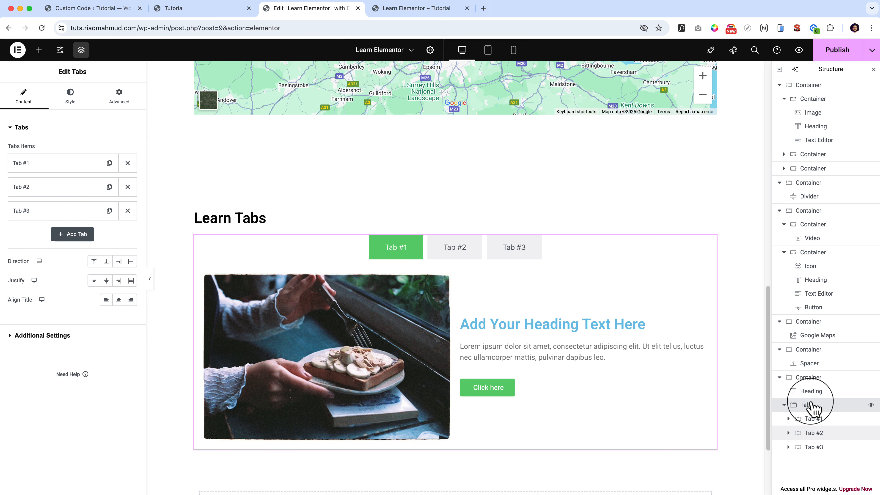
click(27, 169)
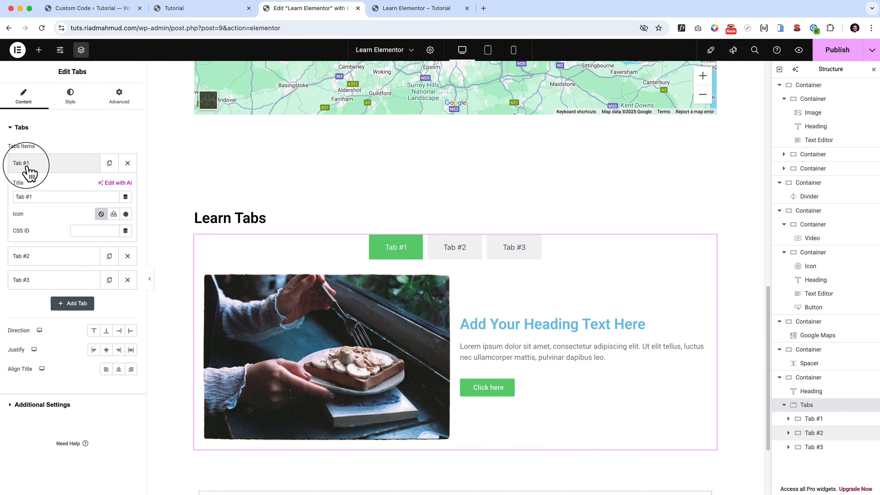
double_click(52, 195)
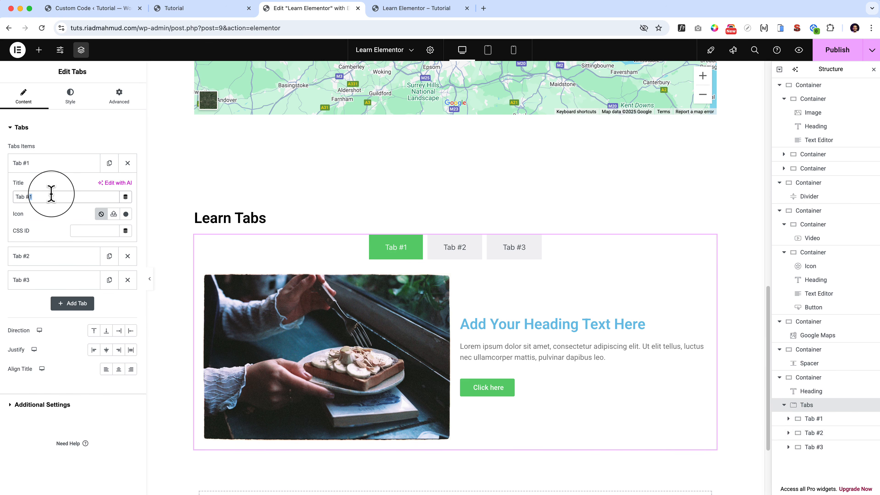
click(49, 262)
click(50, 169)
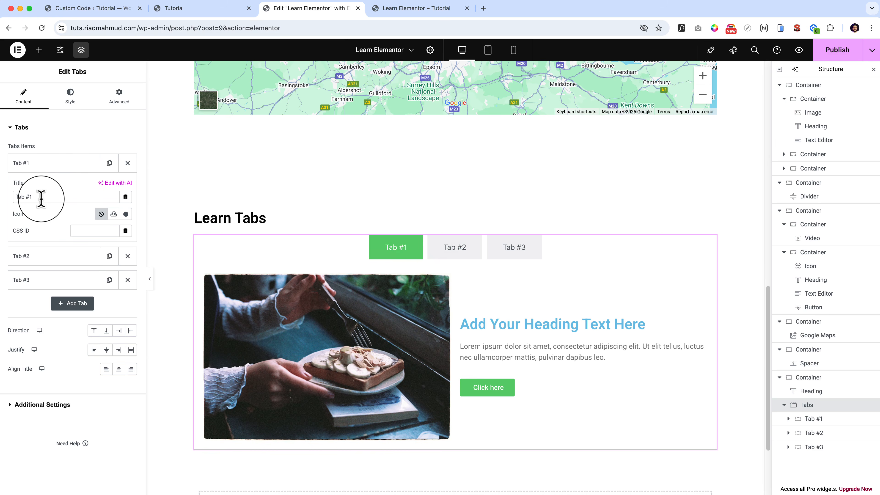
text(Services)
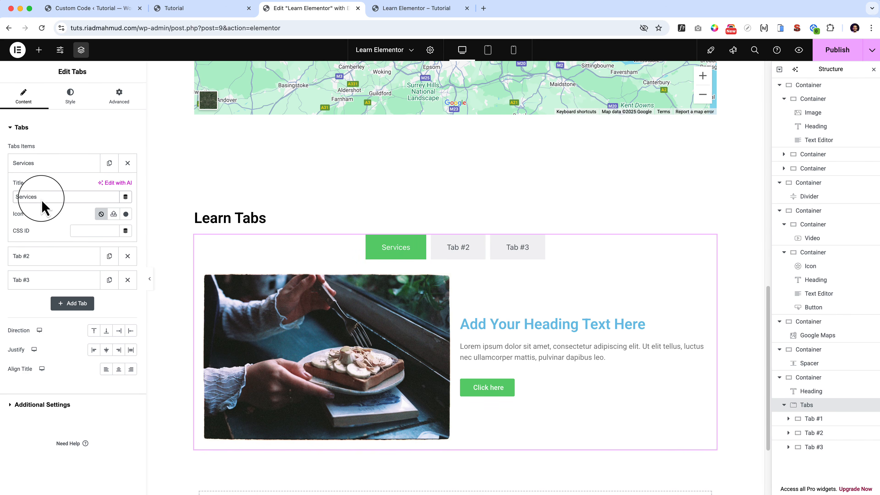
Change the title of the Tabs widget's second item to "Portfolio" and collapse the item.
click(39, 164)
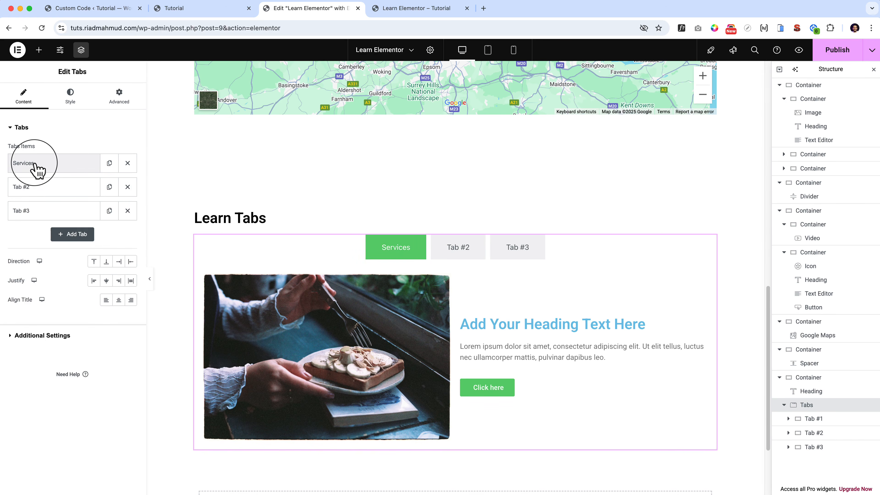
click(43, 187)
double_click(41, 220)
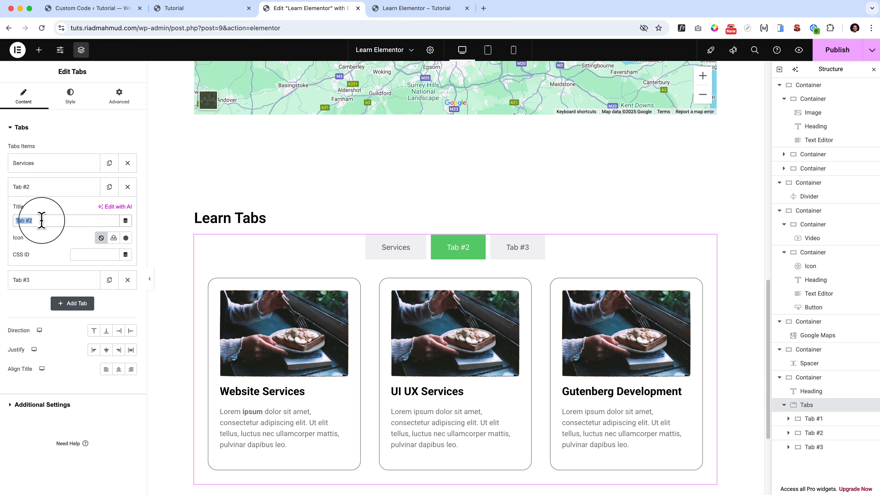
text(Portfo)
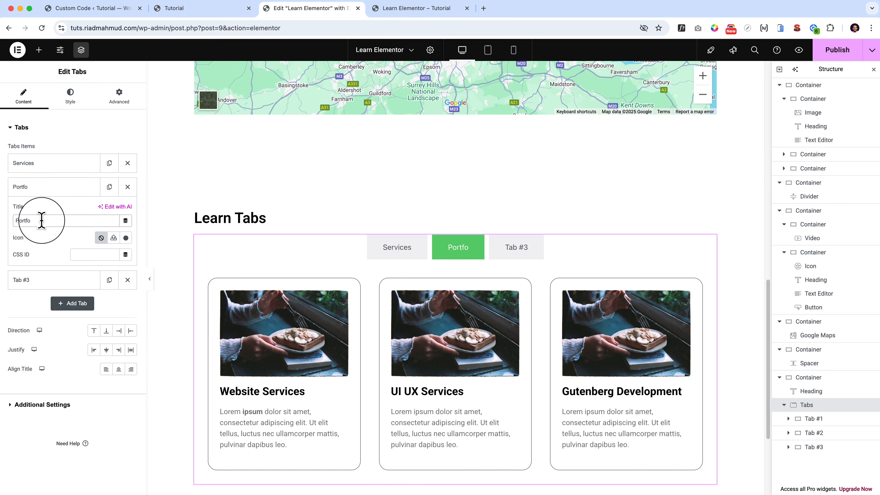
text(lio)
click(43, 186)
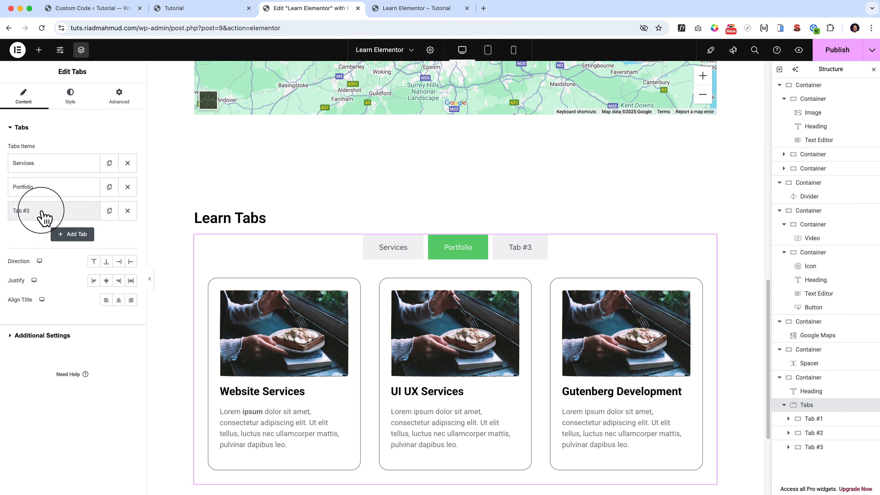
Change the title of the Tabs widget's third item to "Hire me" and collapse the item.
click(43, 210)
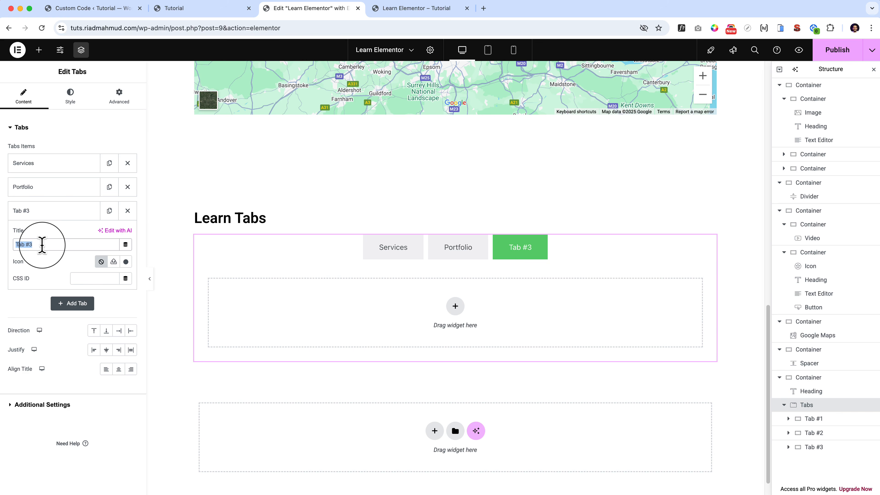
text(Hire me)
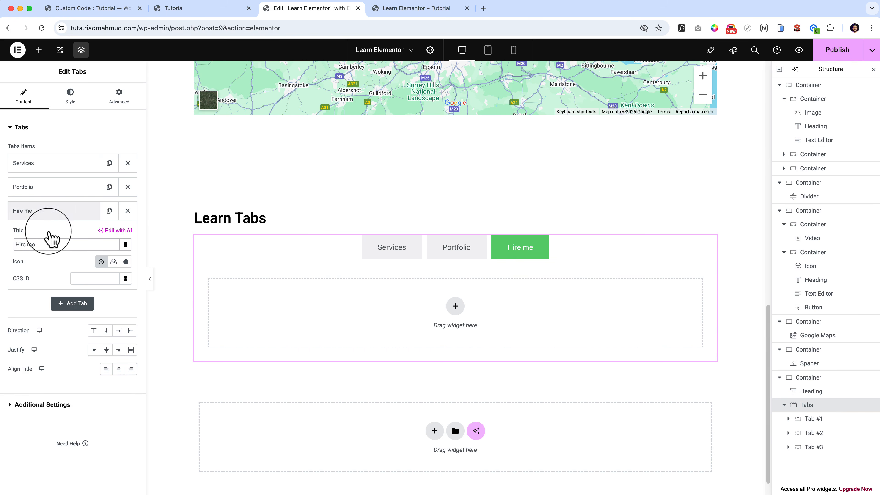
click(60, 211)
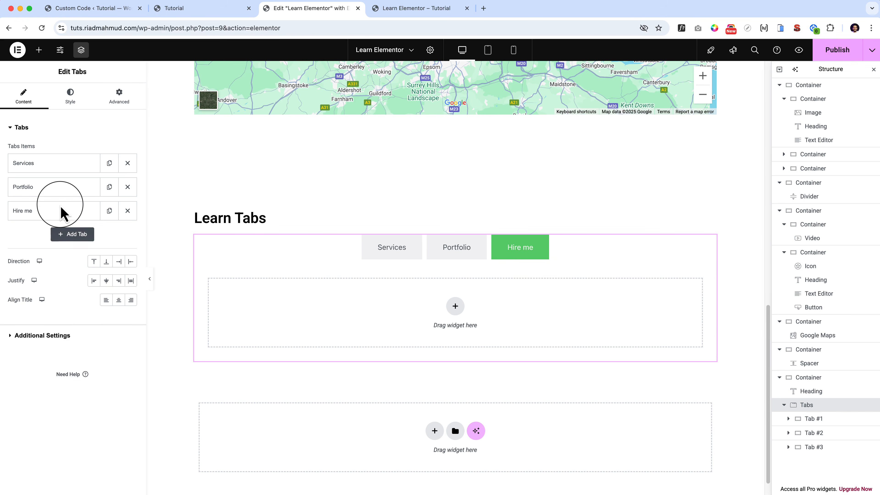
With the Services tab displayed, try the tab titles below and to the right of the content, and settle on the left side.
click(401, 258)
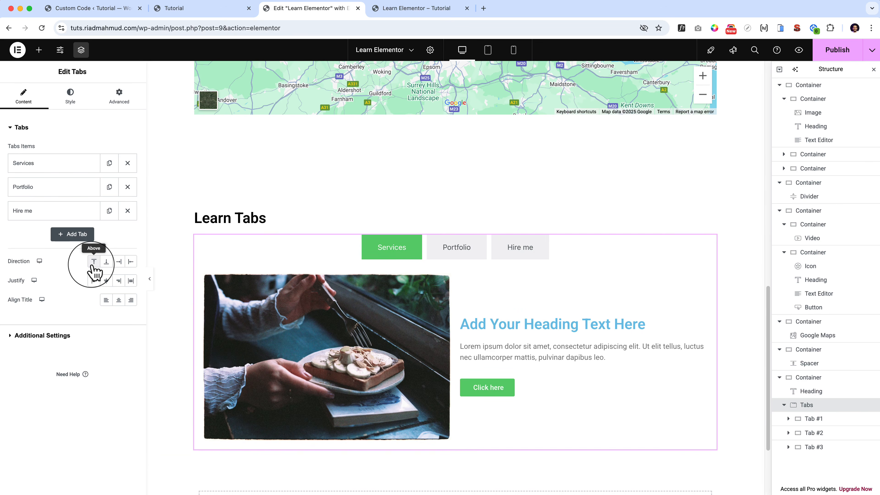
click(106, 262)
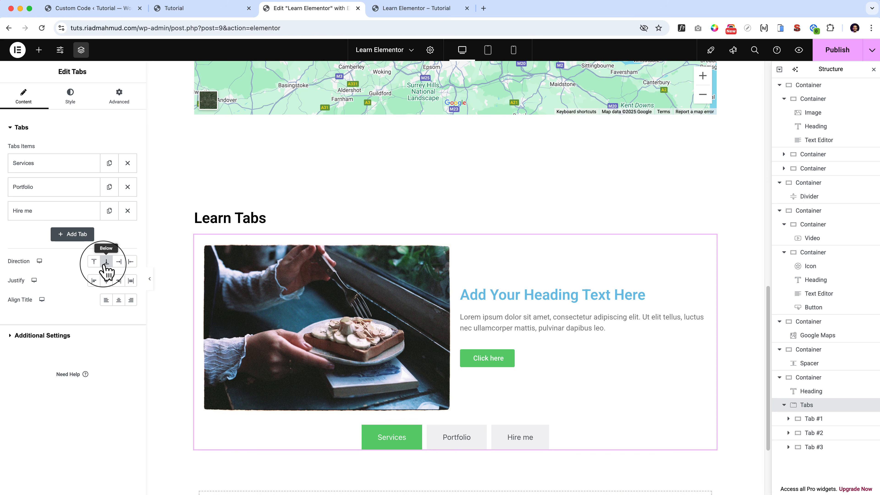
click(118, 262)
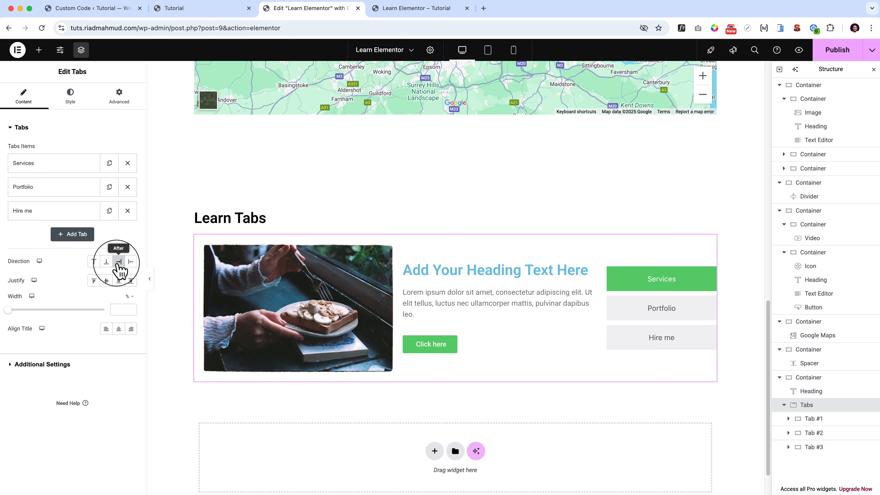
click(132, 263)
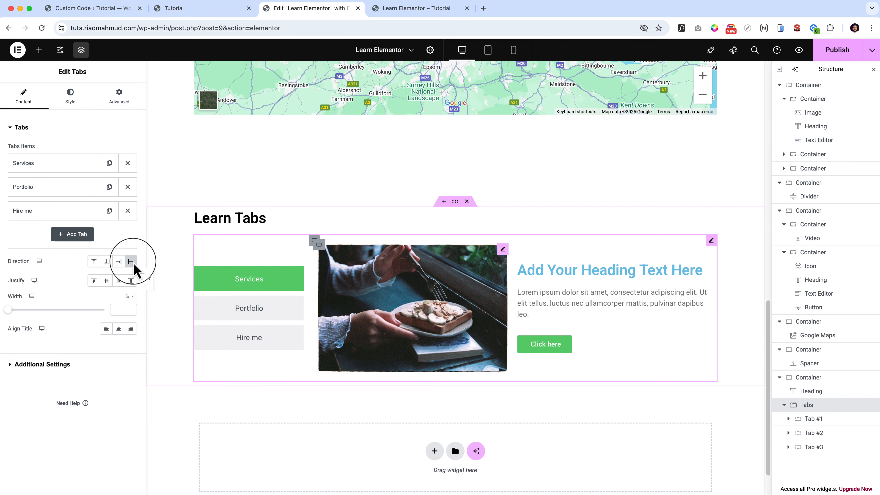
Compare top-aligned and stretched justification of the tab titles across different tabs, and settle on vertically centred.
click(93, 280)
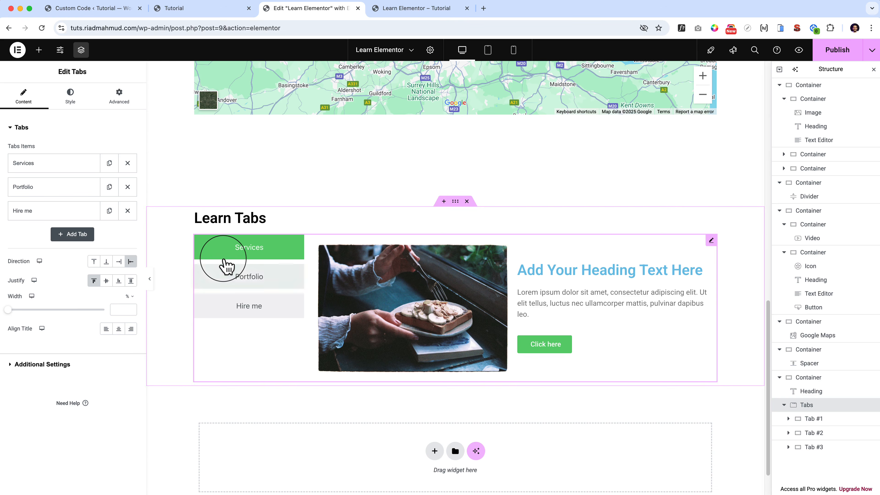
click(238, 276)
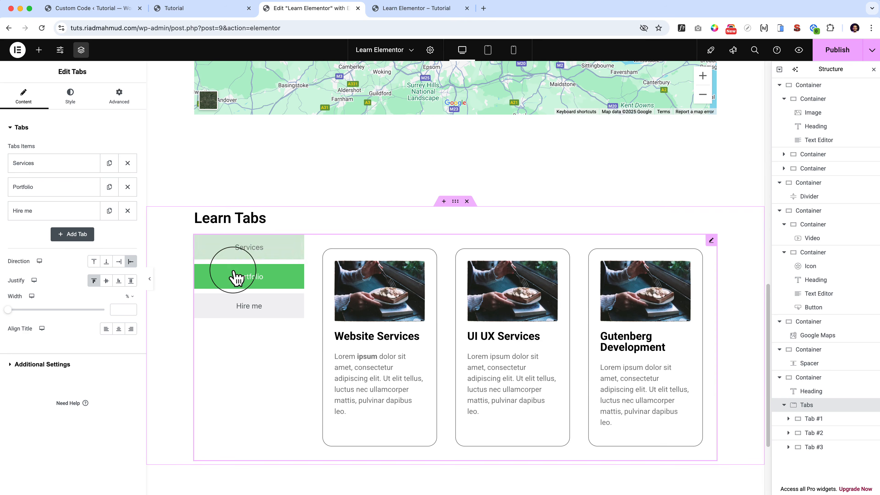
click(261, 256)
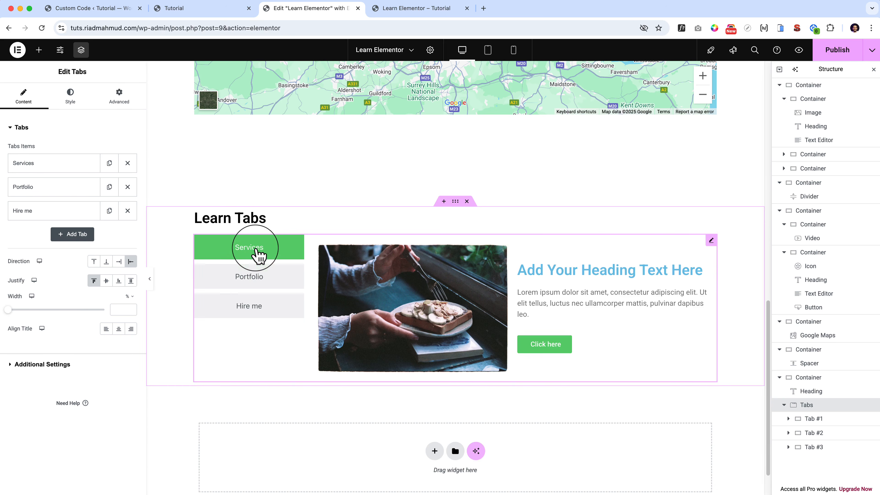
click(131, 281)
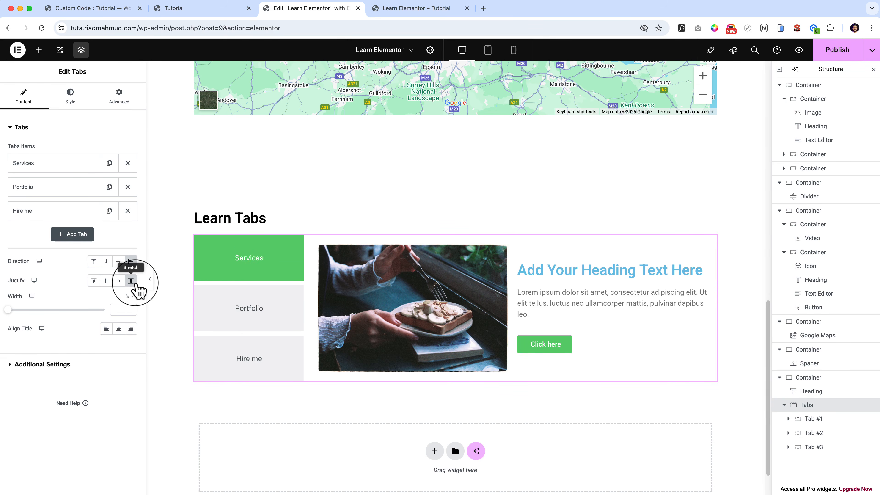
click(246, 305)
click(265, 402)
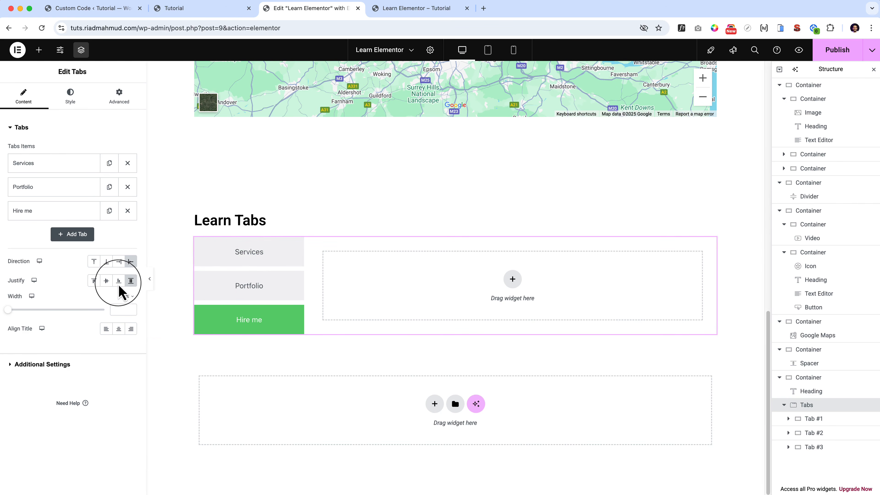
click(107, 282)
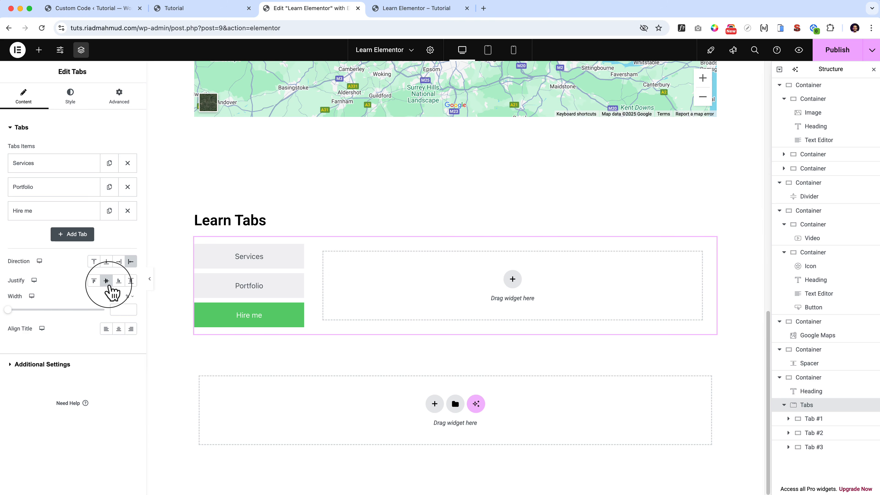
click(261, 278)
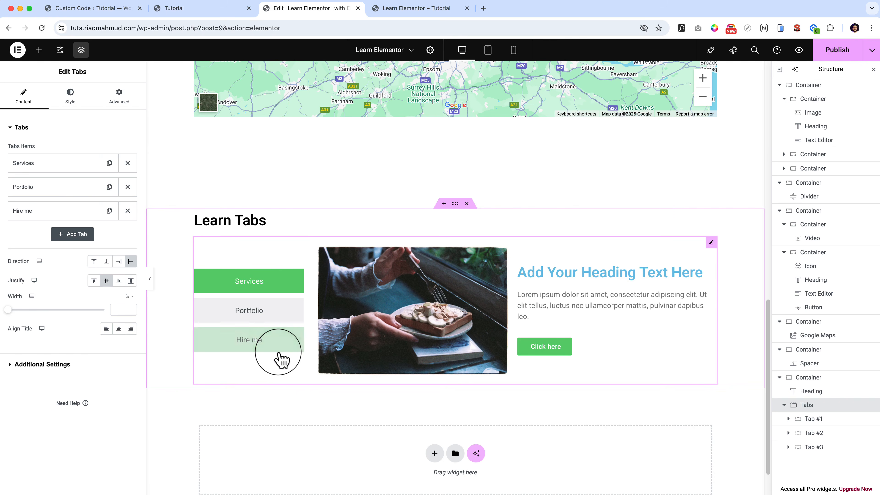
Set the tab column's width to 23%, try Start and End title alignment, and settle on Center.
drag(7, 310, 40, 309)
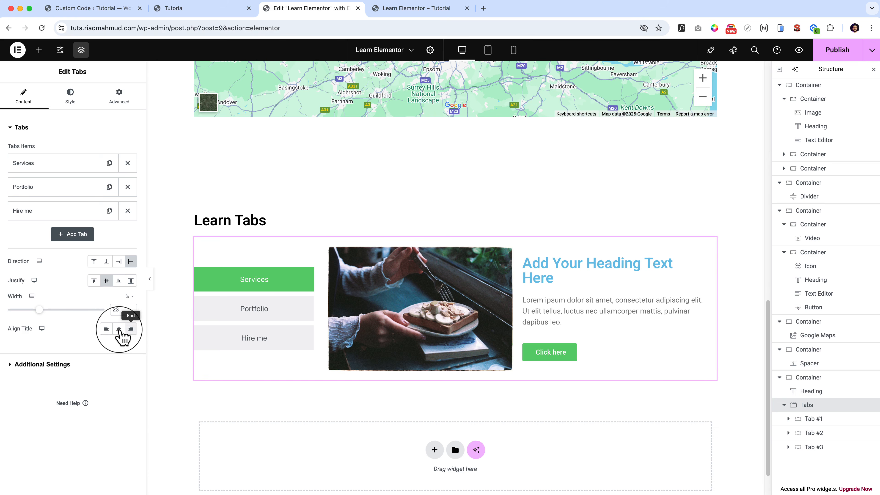
click(104, 330)
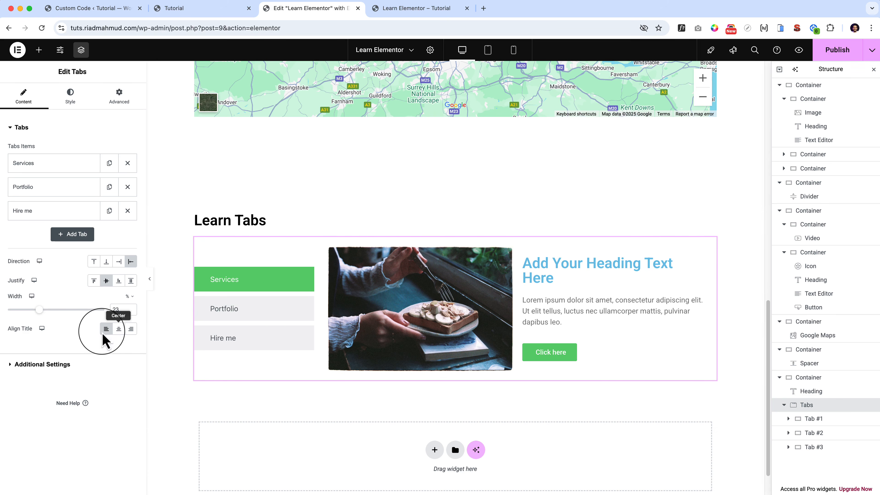
click(118, 330)
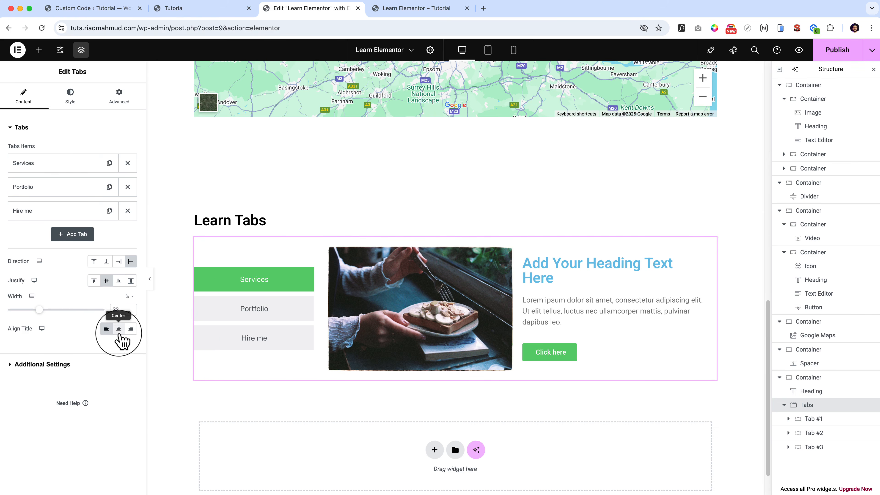
click(131, 330)
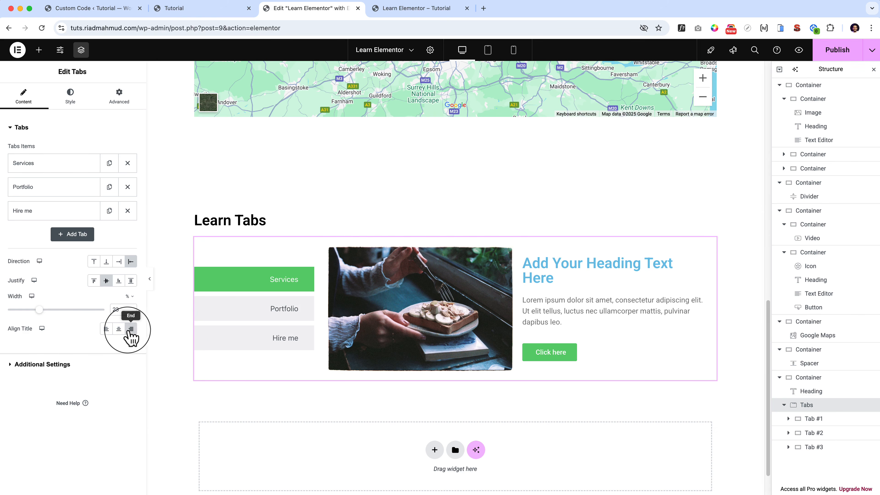
click(107, 331)
click(115, 331)
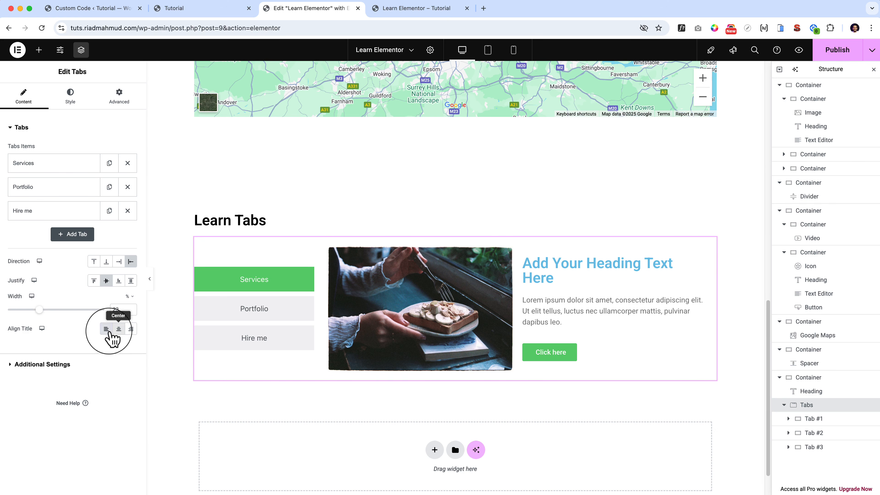
Examine the Breakpoint choices in the Tabs widget's Additional Settings, keep Mobile Portrait, and return to the tab item settings.
click(21, 366)
click(104, 173)
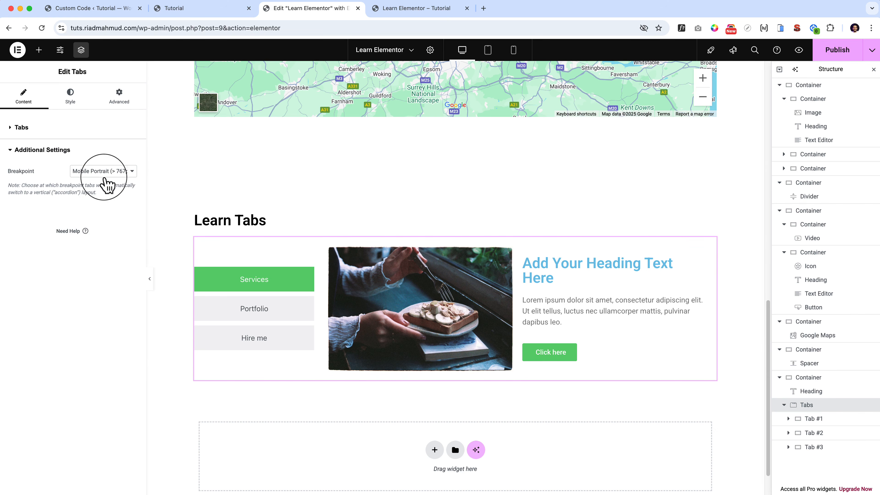
click(100, 240)
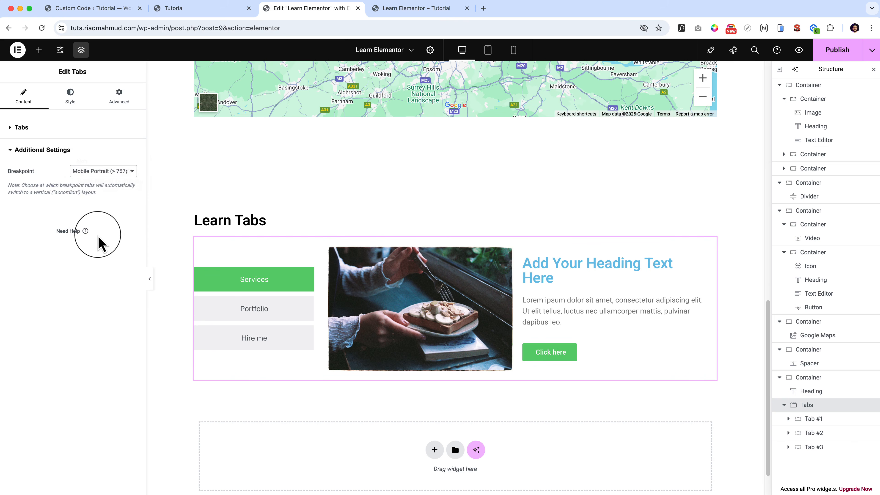
click(21, 127)
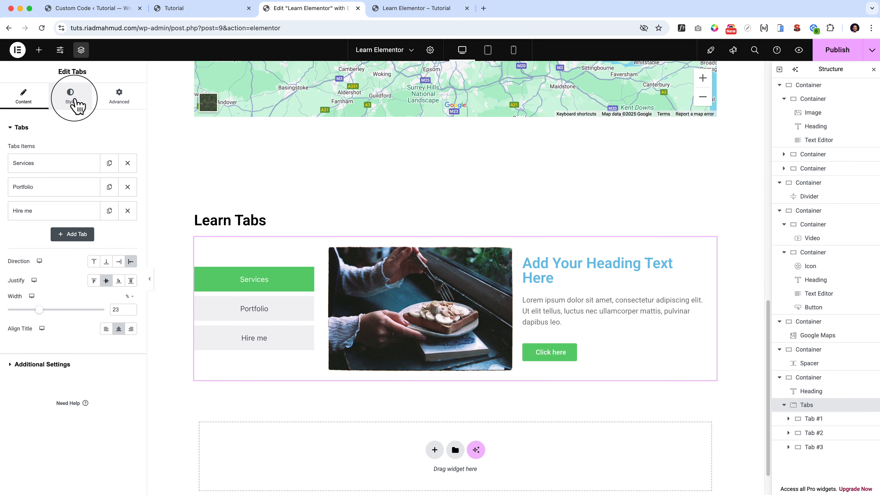
Set the Tabs widget's gap between tabs to 13 px and its distance from content to 28 px.
click(73, 98)
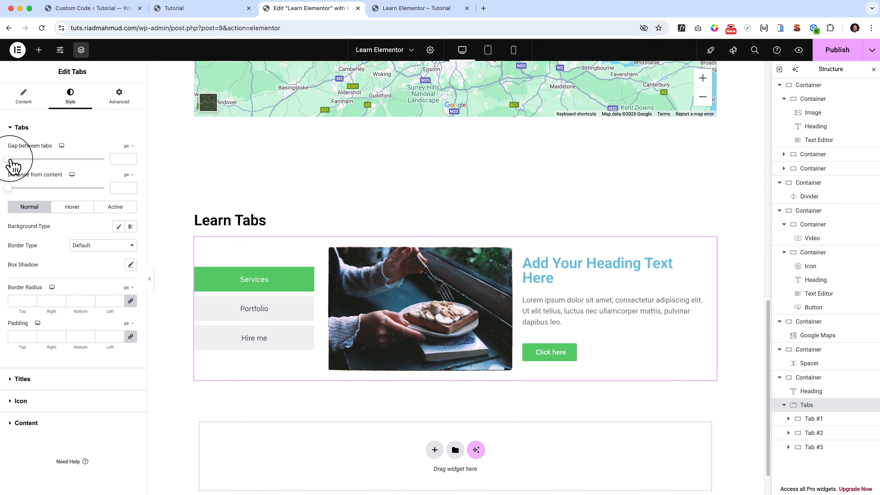
mouse_move(10, 161)
mouse_down()
mouse_move(31, 170)
mouse_move(16, 167)
mouse_move(23, 197)
mouse_move(45, 203)
mouse_move(16, 197)
mouse_up()
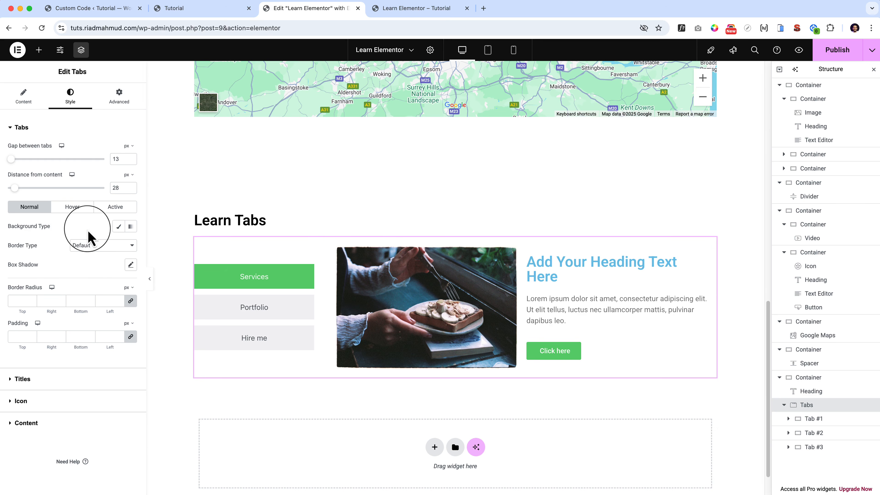
Set the tabs' hover background color to the orange-brown #C06B42.
click(73, 210)
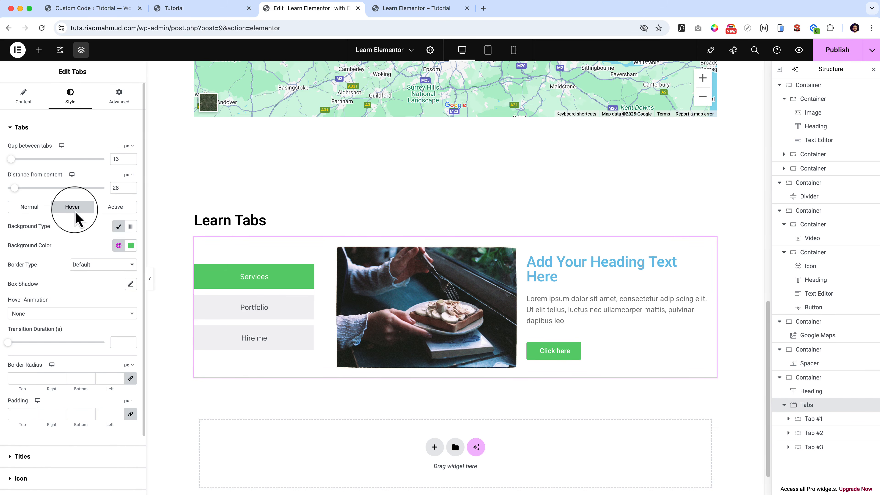
click(118, 245)
click(131, 245)
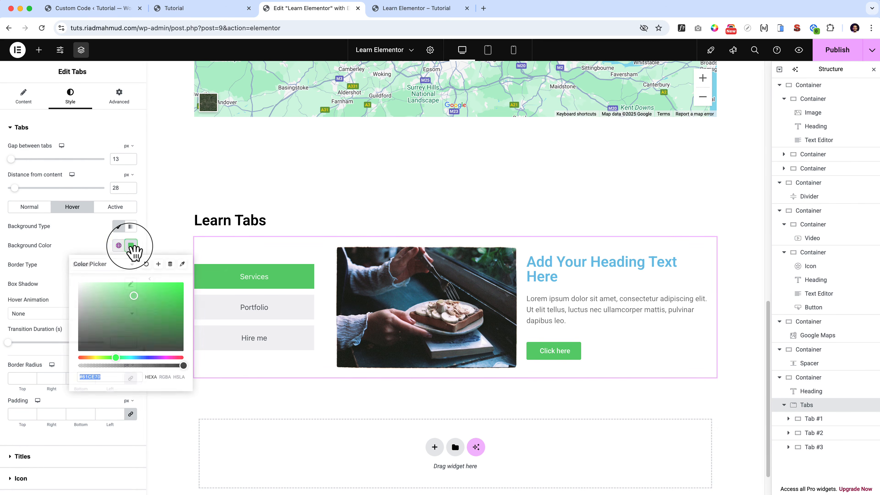
click(84, 358)
click(131, 301)
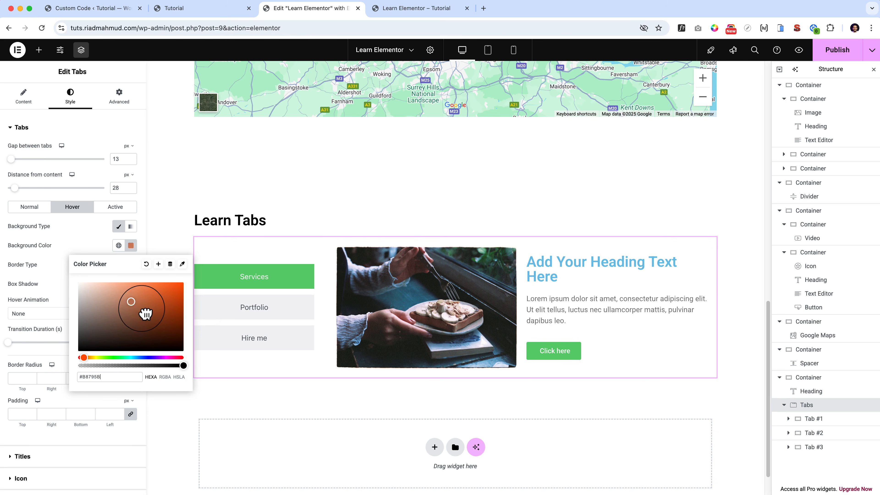
drag(145, 313, 148, 299)
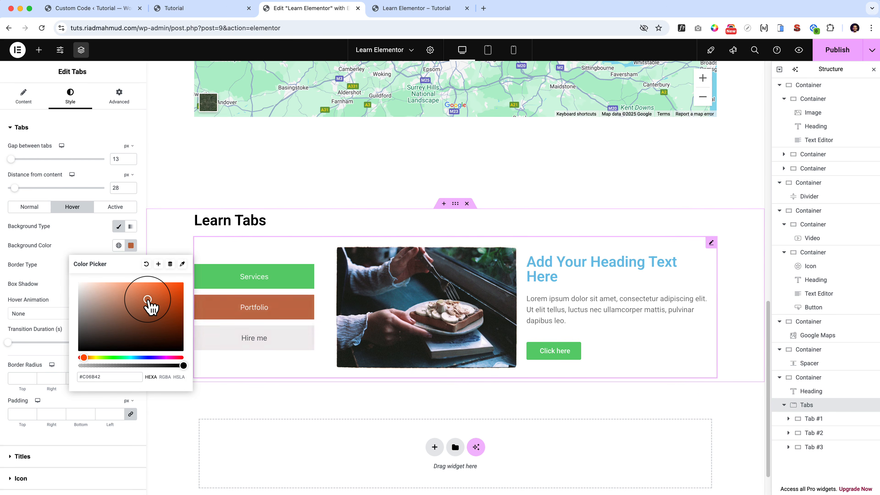
Set the active tab's background color to the pink #CE619E.
click(108, 210)
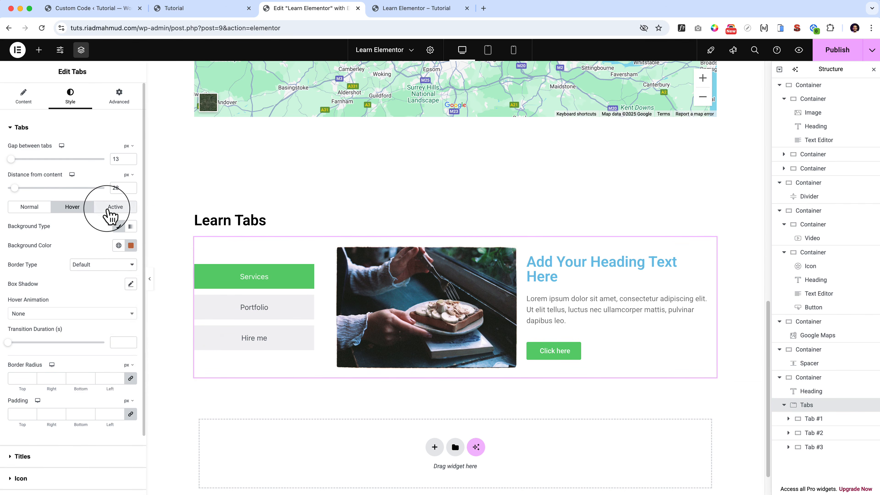
click(130, 244)
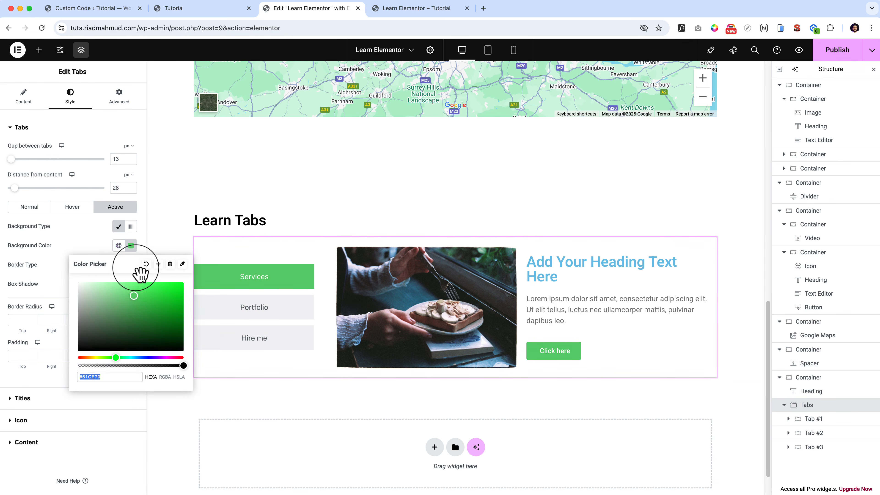
click(173, 357)
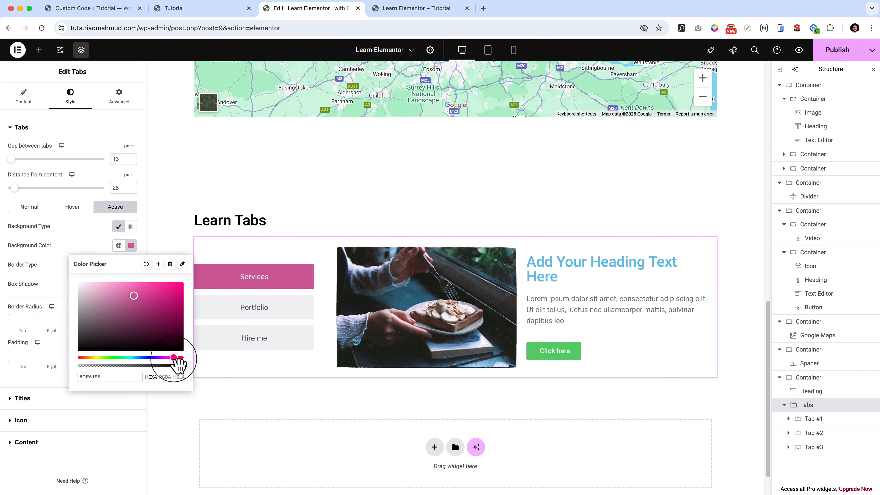
Set the active tab's background color to the dark magenta #81104F and preview it by switching between the tabs.
click(163, 297)
drag(168, 307, 170, 316)
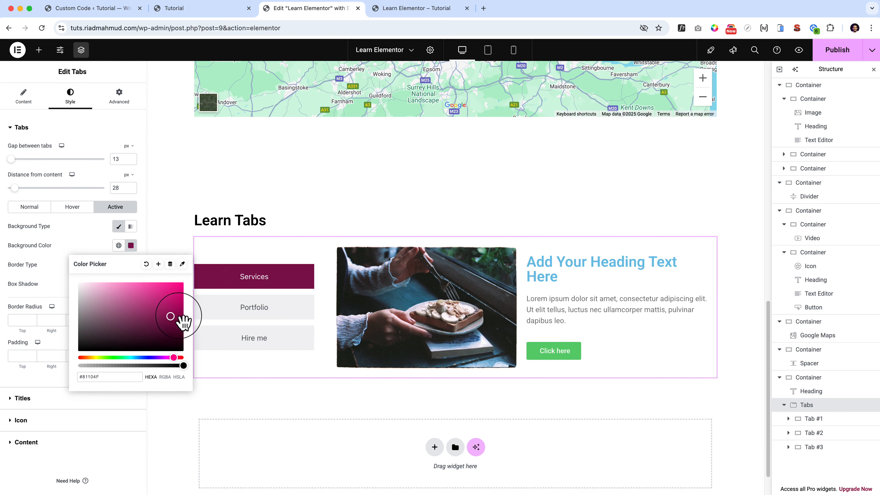
click(275, 314)
click(276, 377)
click(274, 298)
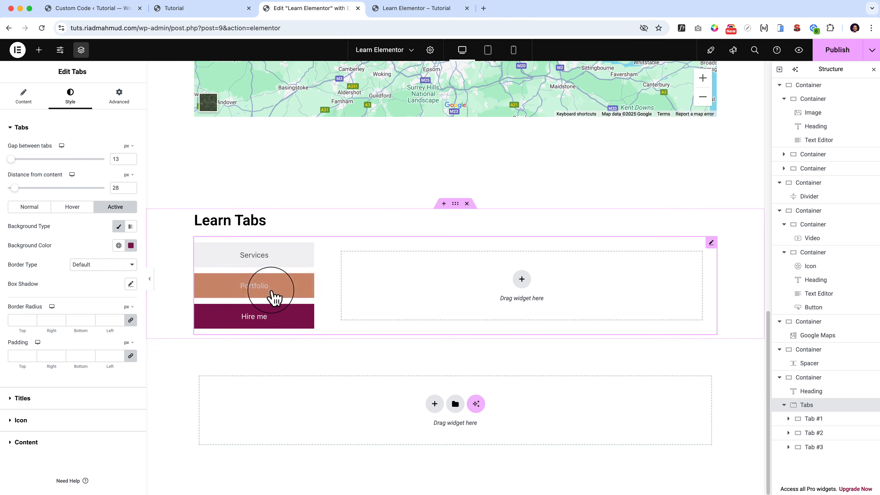
click(272, 314)
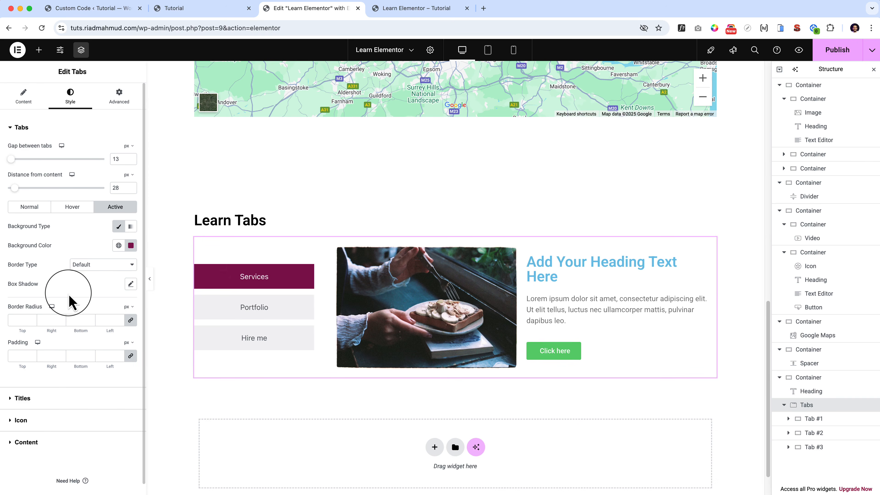
Examine the Titles, Icon and Content style settings of the Tabs widget.
scroll(68, 293, down, 1)
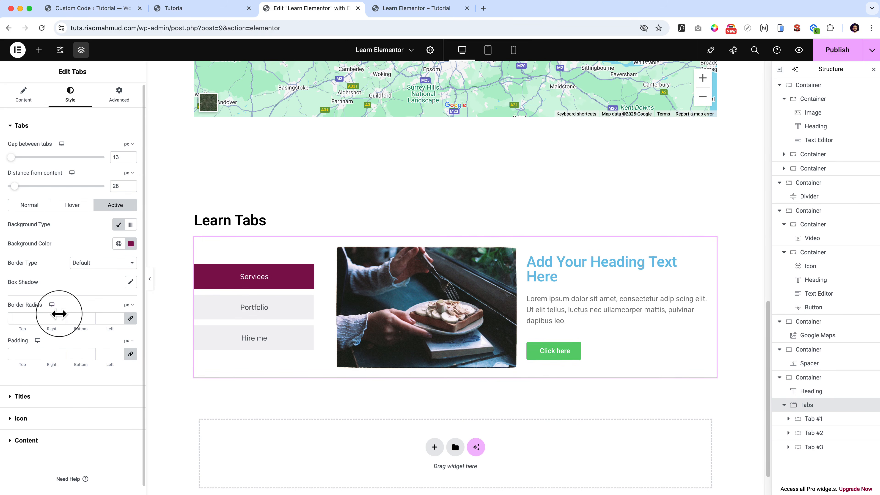
click(22, 397)
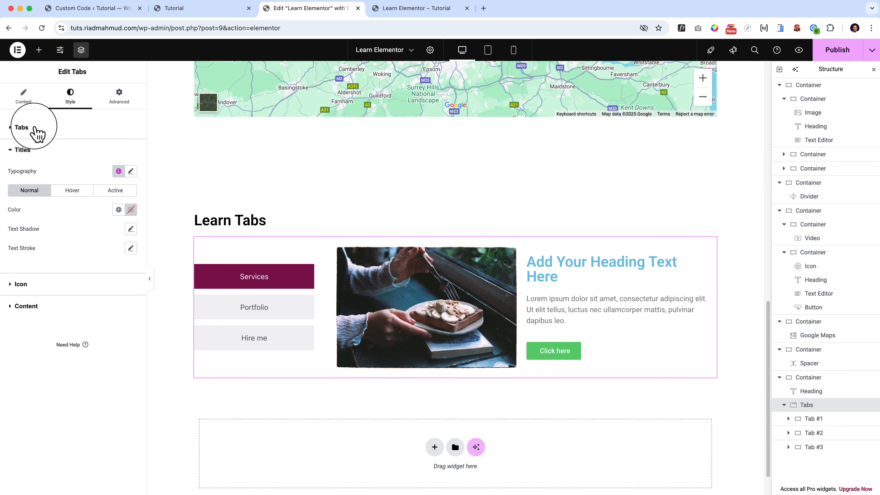
click(22, 127)
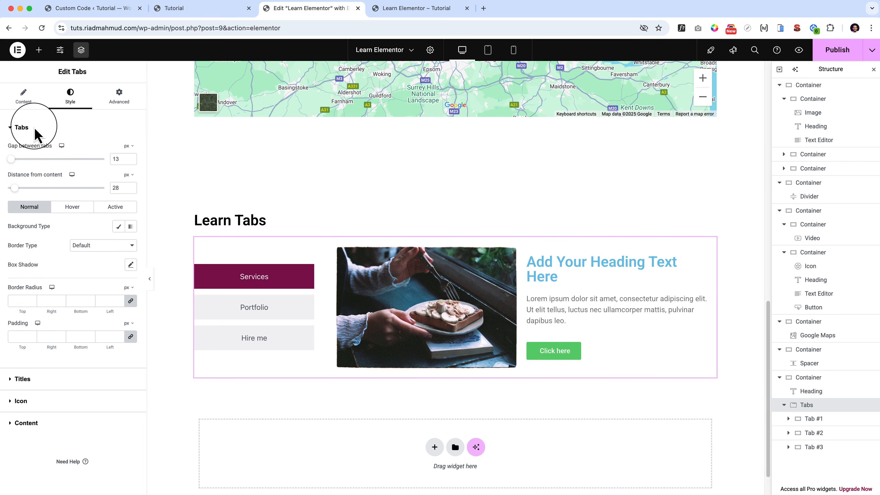
click(48, 380)
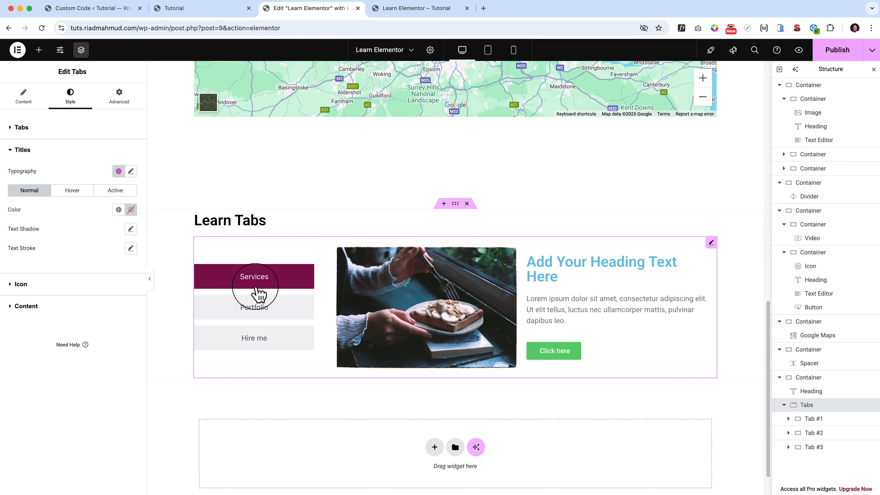
click(53, 288)
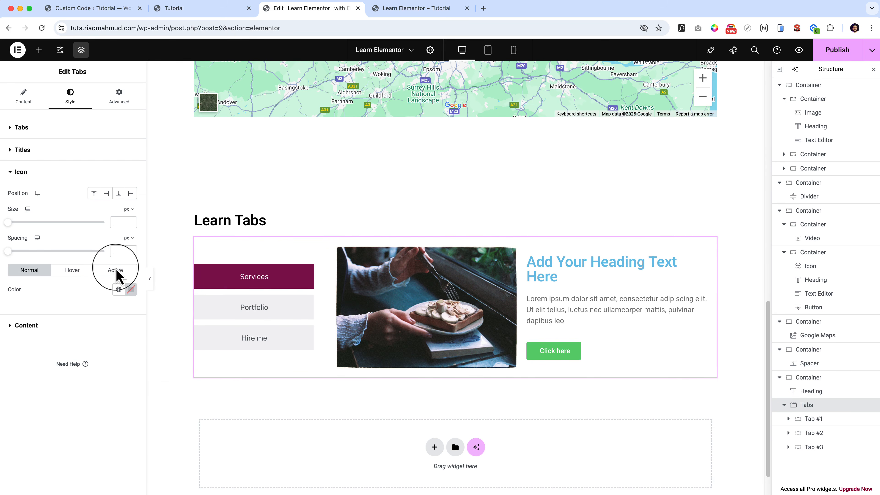
click(26, 326)
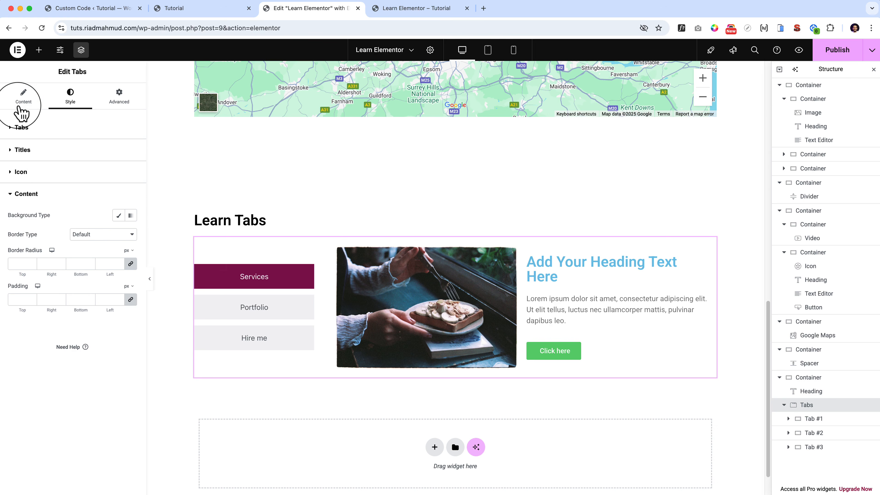
Give the Services tab item the Building icon from the icon library.
click(24, 97)
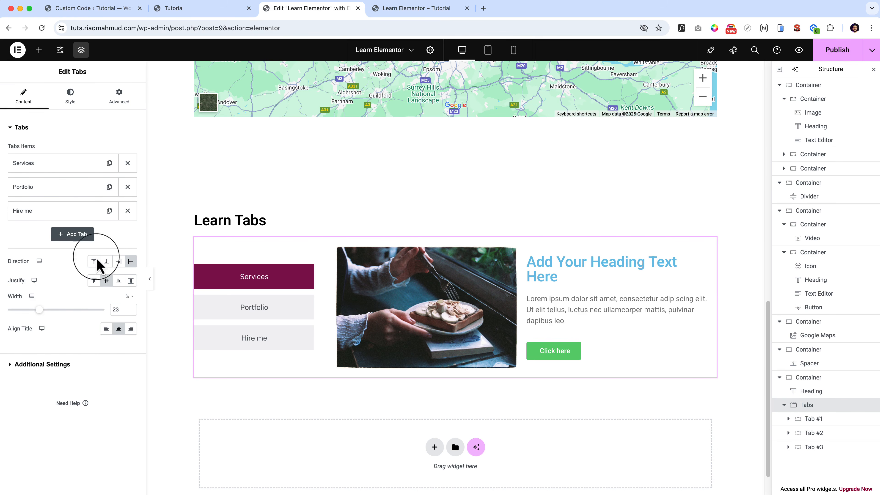
click(66, 165)
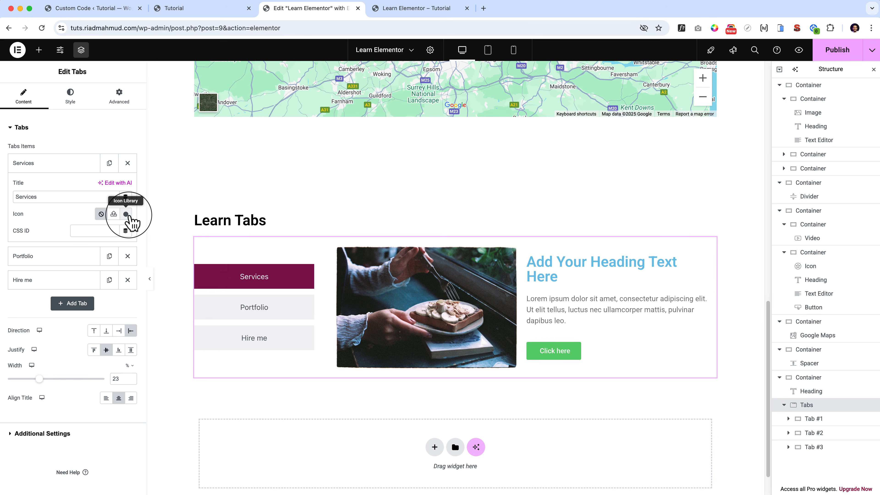
click(126, 214)
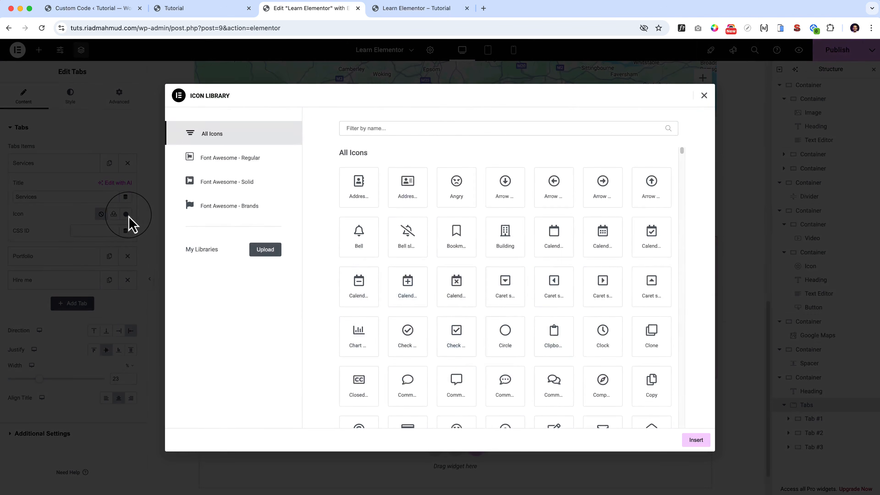
click(512, 246)
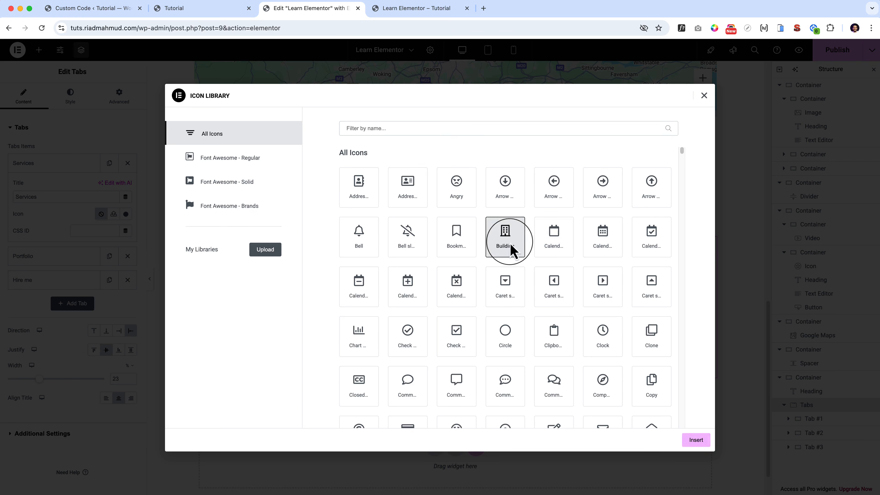
click(694, 441)
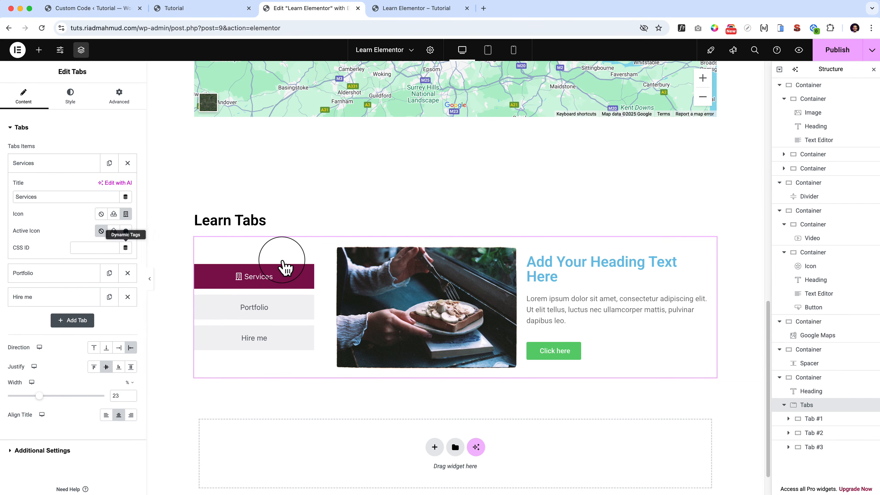
Position the tab icon above its title and set the icon size to 36 px.
scroll(72, 278, down, 1)
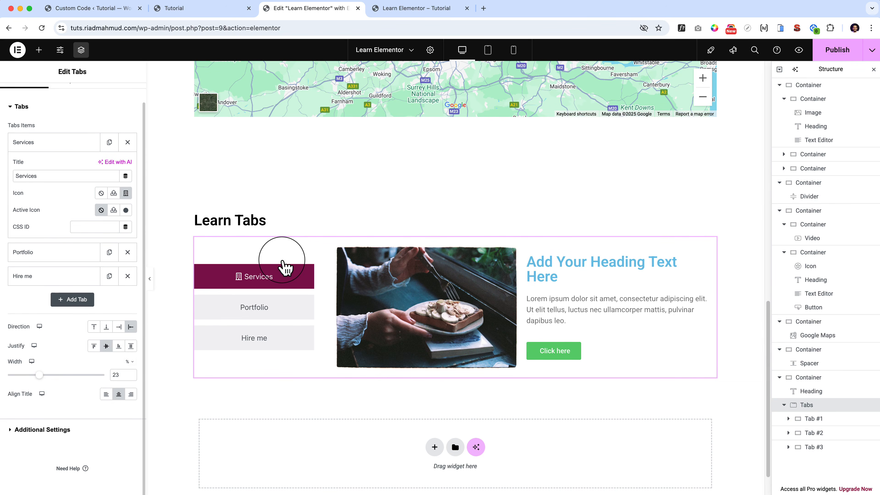
scroll(112, 131, up, 1)
click(69, 94)
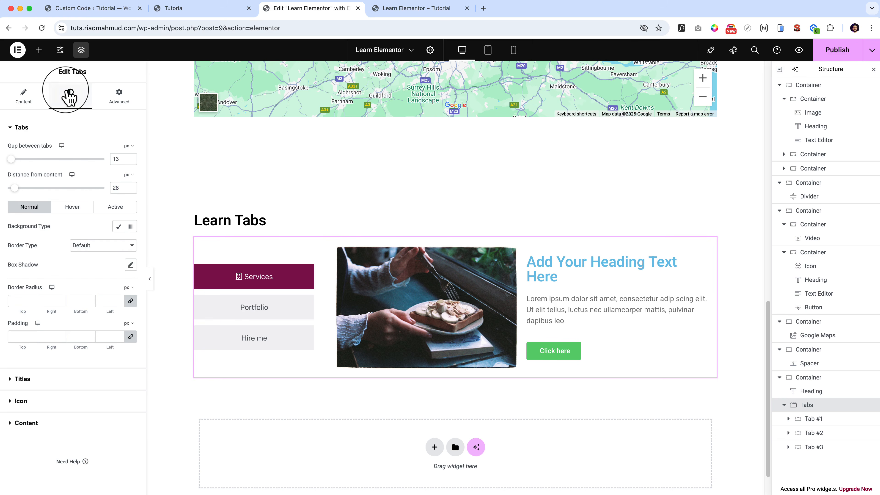
click(20, 400)
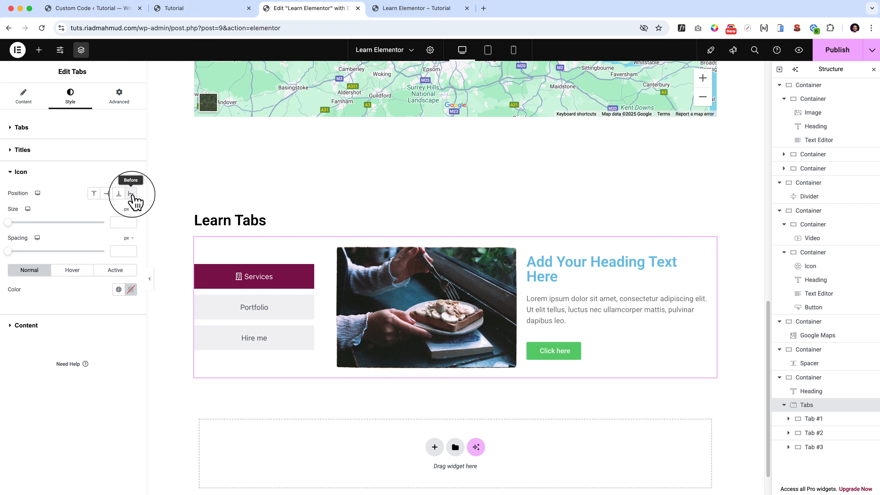
click(118, 194)
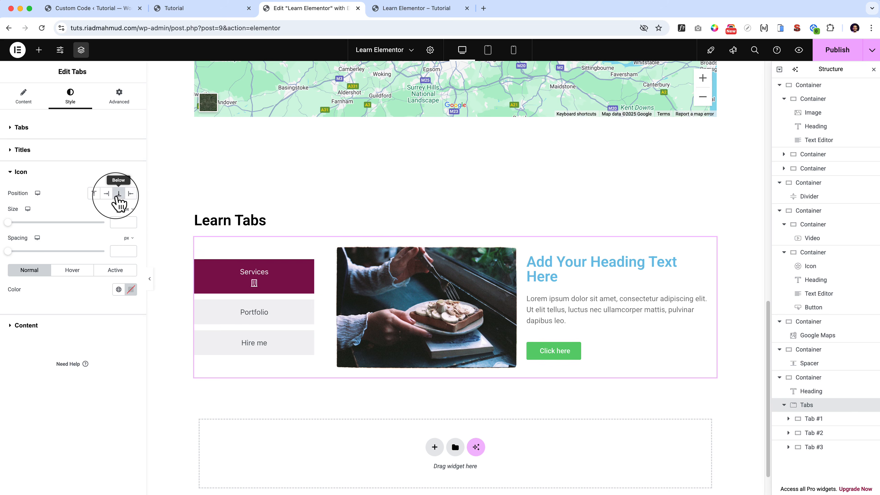
click(94, 194)
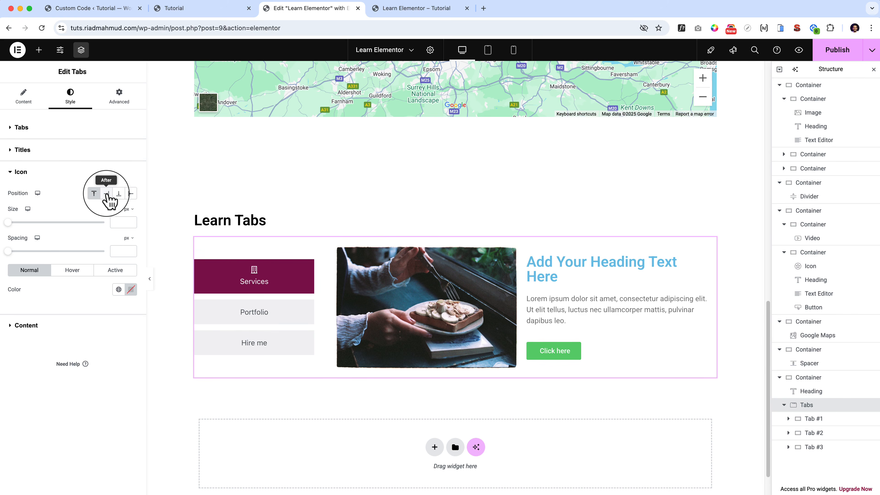
click(106, 197)
click(94, 194)
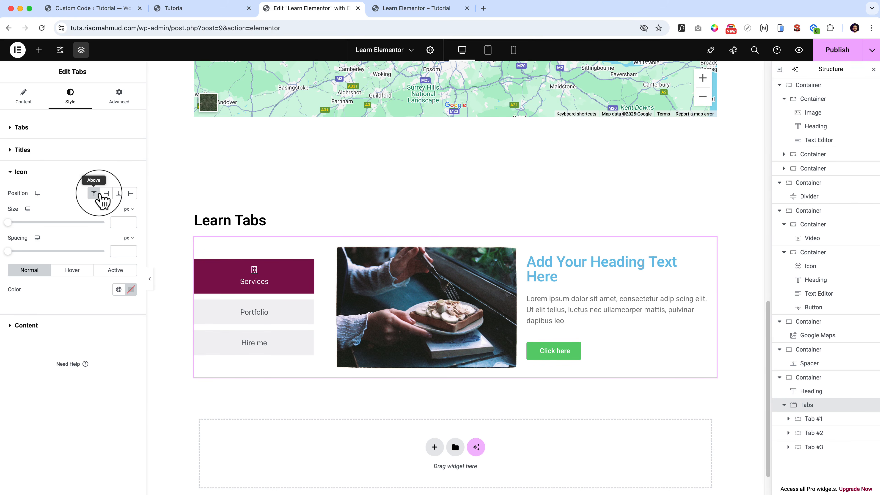
drag(9, 224, 42, 227)
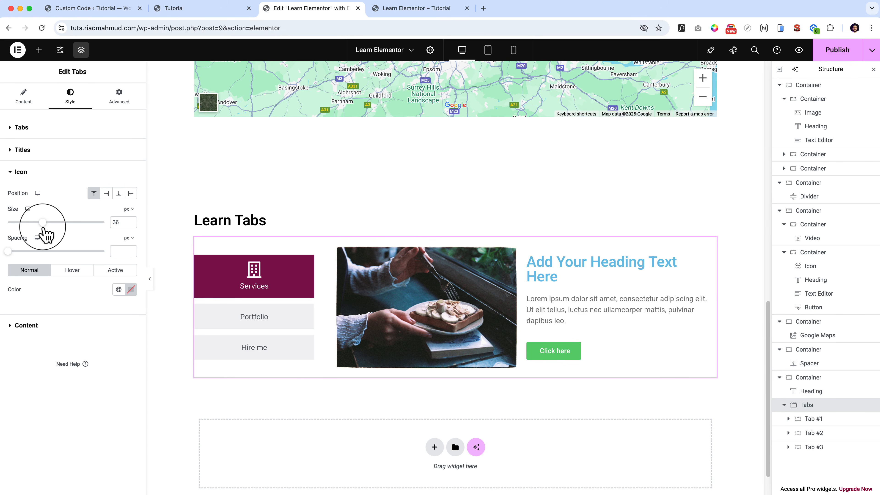
Give the tabs' content area a classic background in the light pinkish gray #D6CDCD.
click(34, 326)
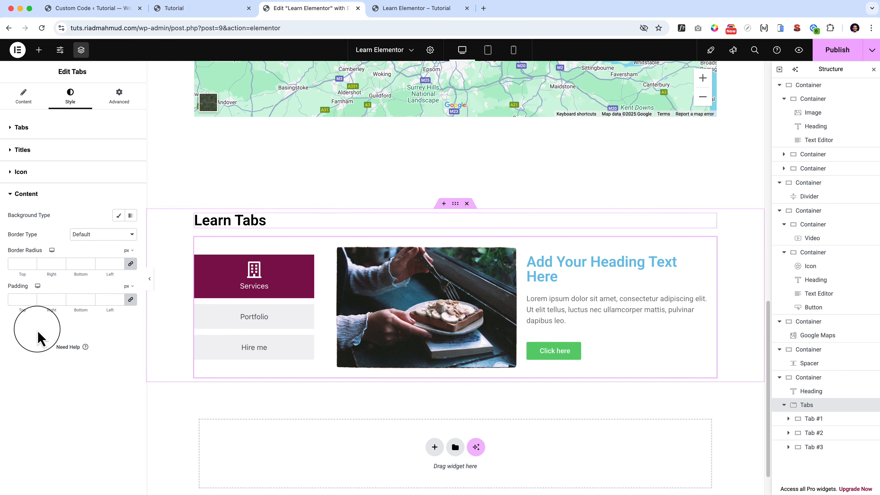
click(119, 216)
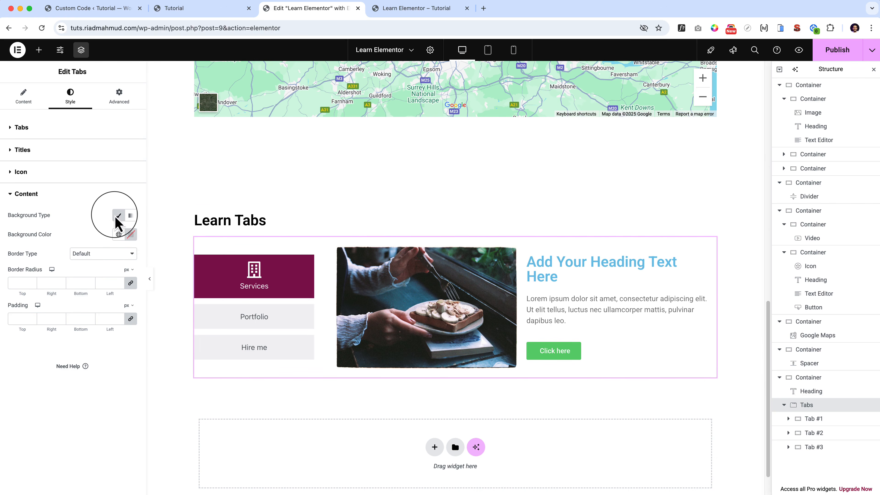
click(132, 235)
click(84, 282)
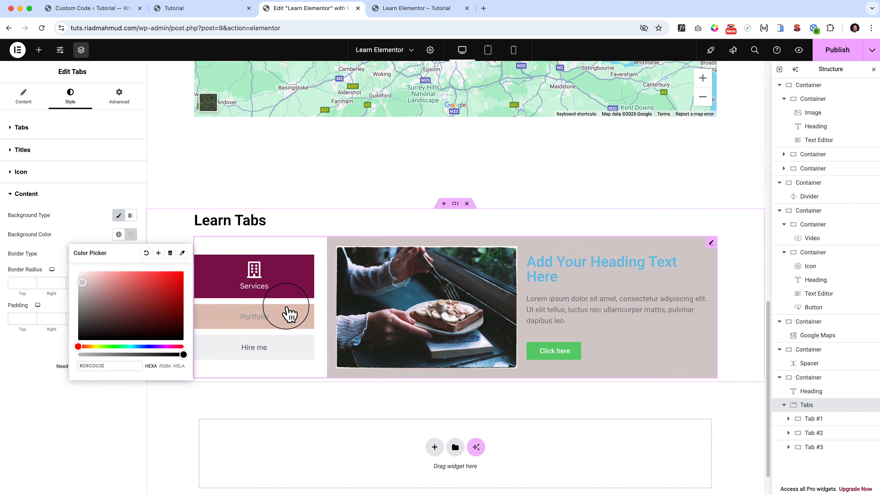
Preview the content background in the Services, Portfolio and Hire me tabs, and reopen the Tabs style settings.
click(275, 316)
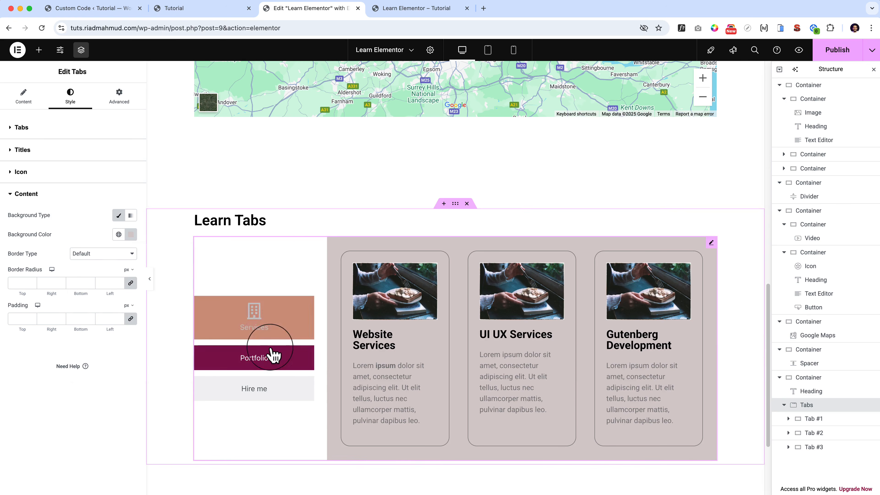
click(272, 390)
click(272, 281)
click(263, 317)
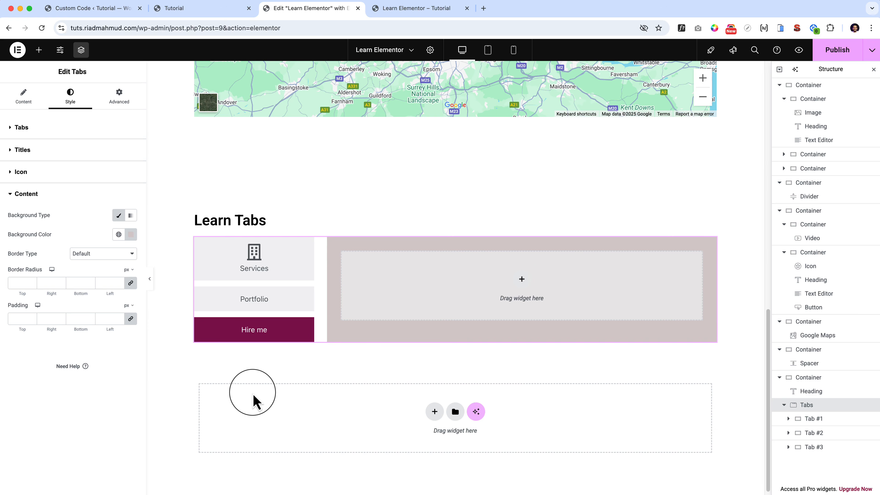
click(261, 265)
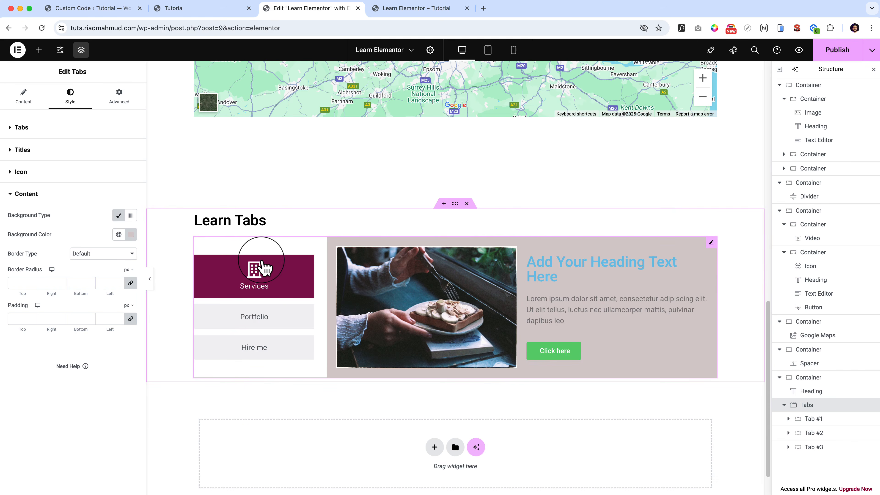
click(253, 320)
click(252, 384)
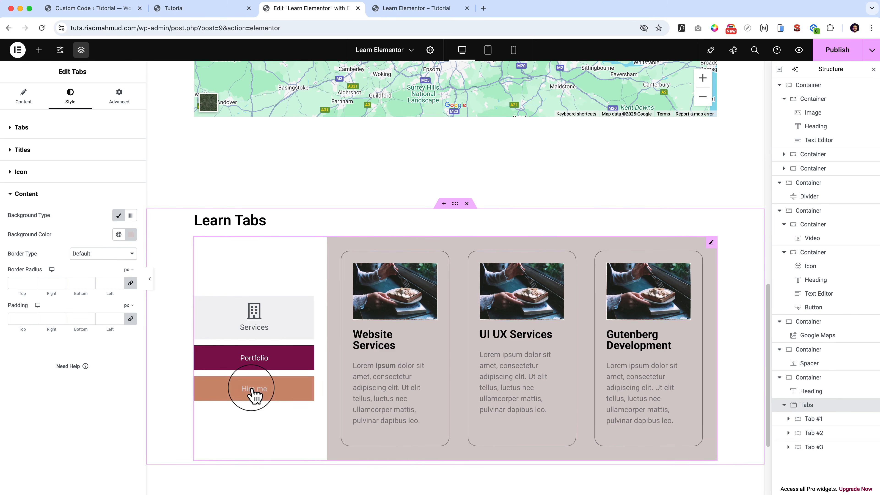
click(61, 128)
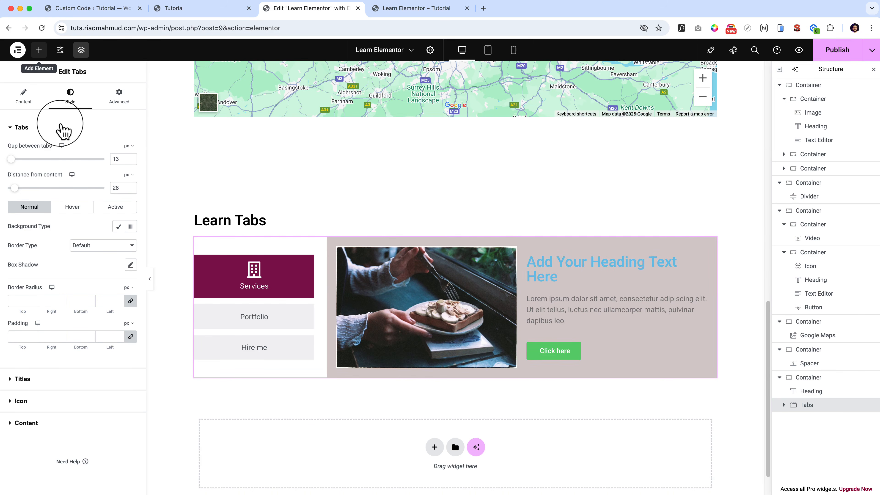
Copy the spacer container above the Learn Tabs heading and paste it below the tabs section.
click(39, 50)
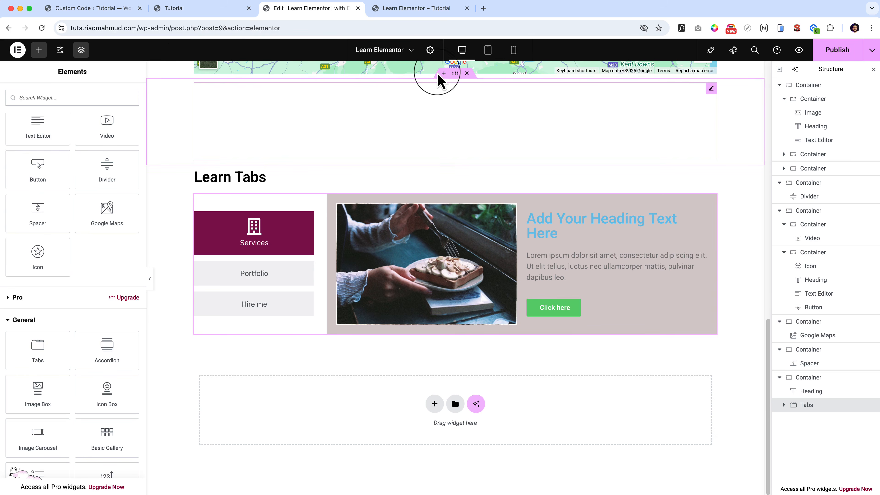
click(456, 73)
right_click(456, 73)
click(482, 145)
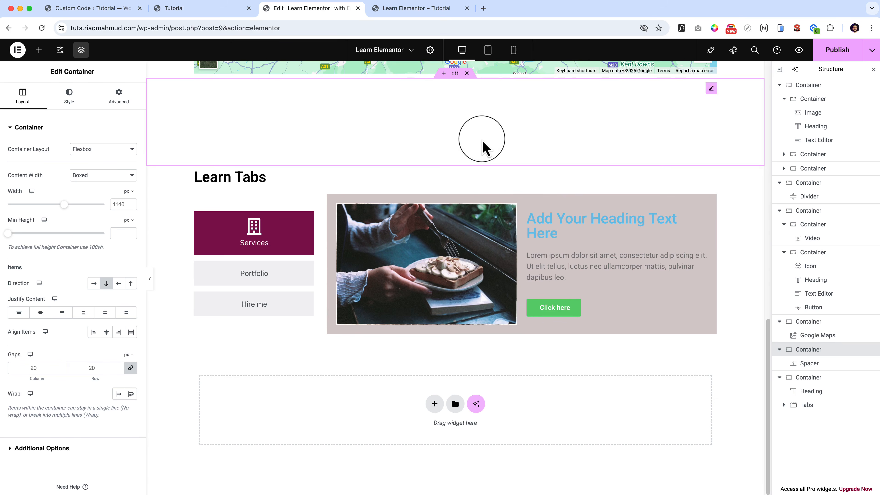
right_click(402, 407)
click(416, 411)
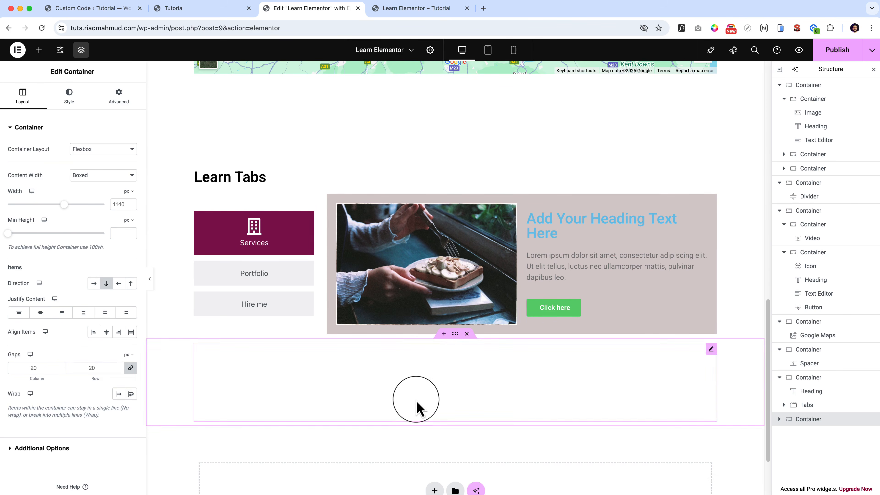
Add an empty column-direction container below the spacer that follows the tabs section.
right_click(456, 163)
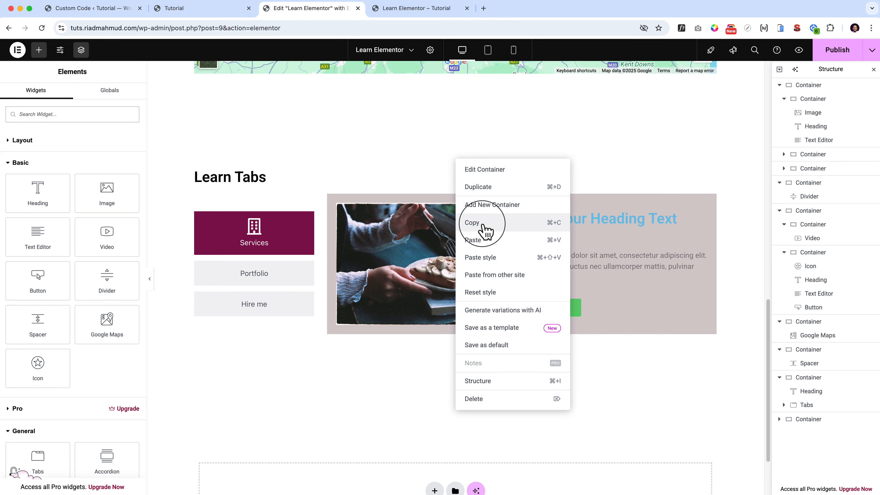
click(485, 224)
scroll(481, 232, down, 3)
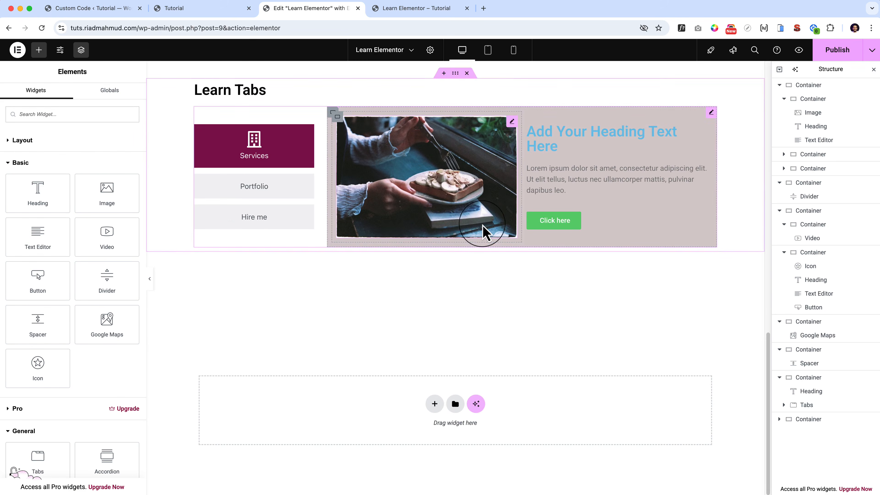
click(434, 404)
click(420, 433)
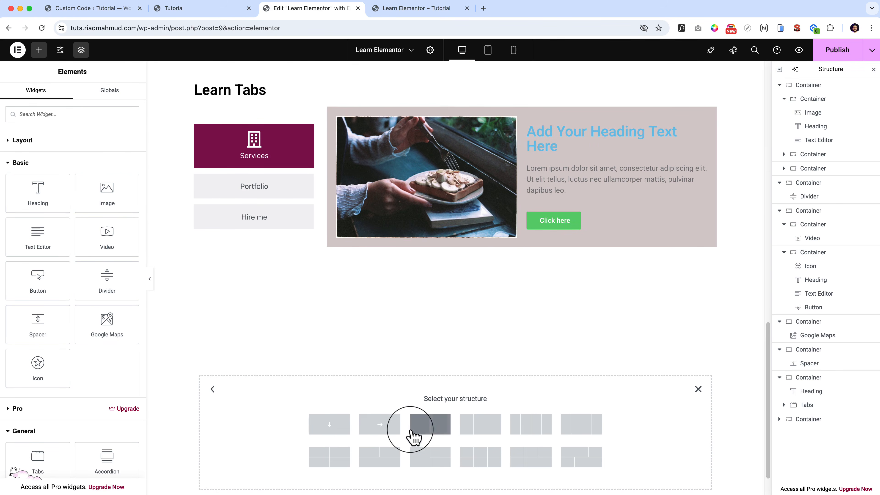
click(331, 425)
Copy the Learn Tabs heading into the new empty container and change the copy's text to "Accordion".
scroll(295, 180, up, 1)
right_click(288, 122)
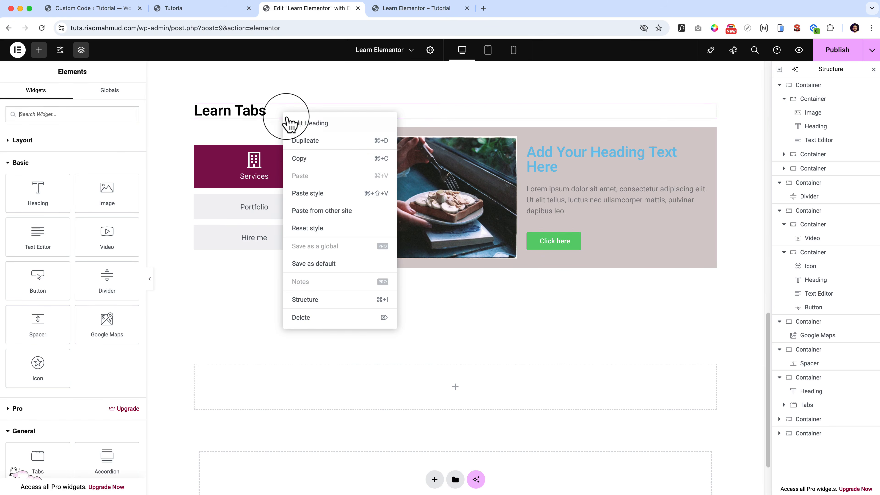
click(311, 159)
right_click(318, 392)
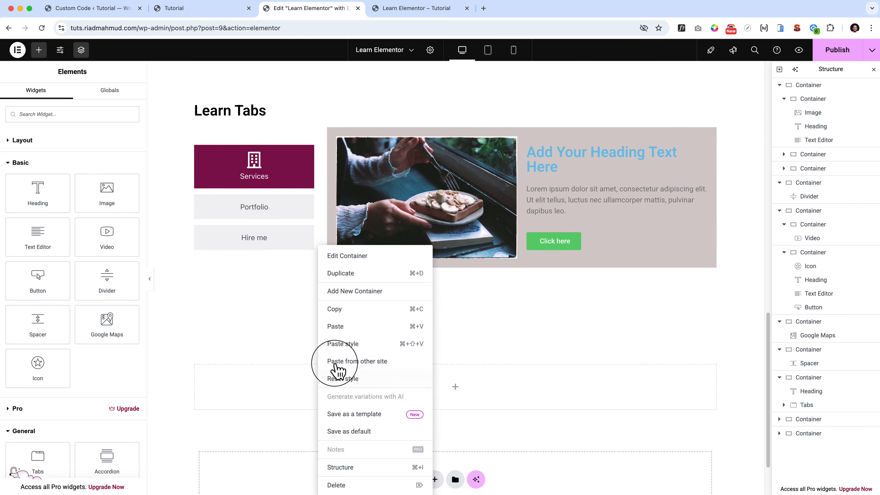
click(360, 327)
double_click(226, 372)
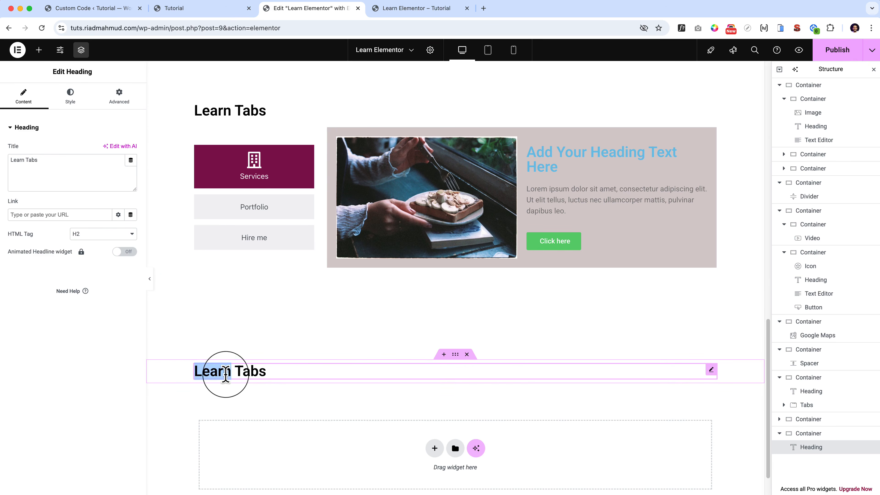
text(Accordion)
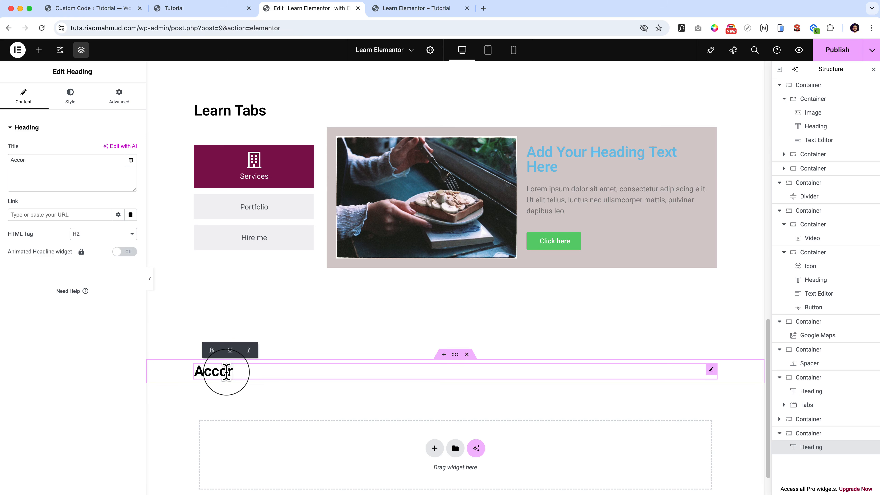
Add an Accordion widget directly below the Accordion heading.
click(39, 50)
scroll(66, 173, down, 4)
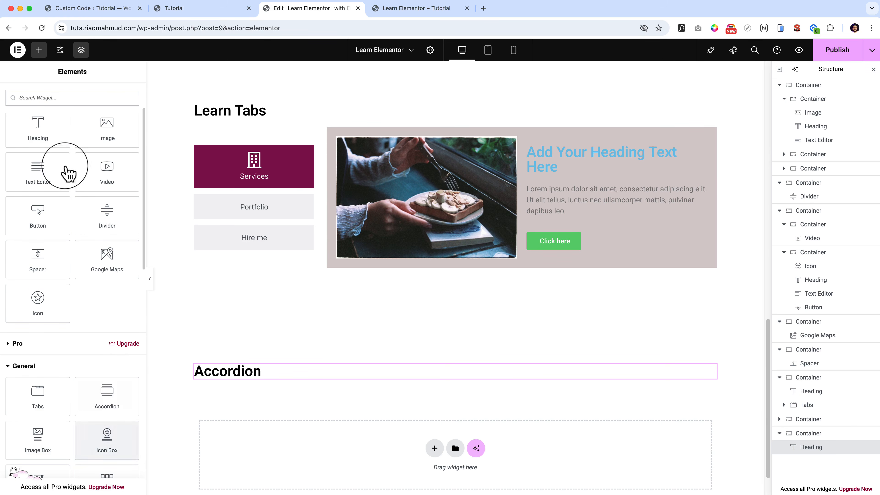
drag(108, 394, 278, 373)
scroll(381, 385, down, 5)
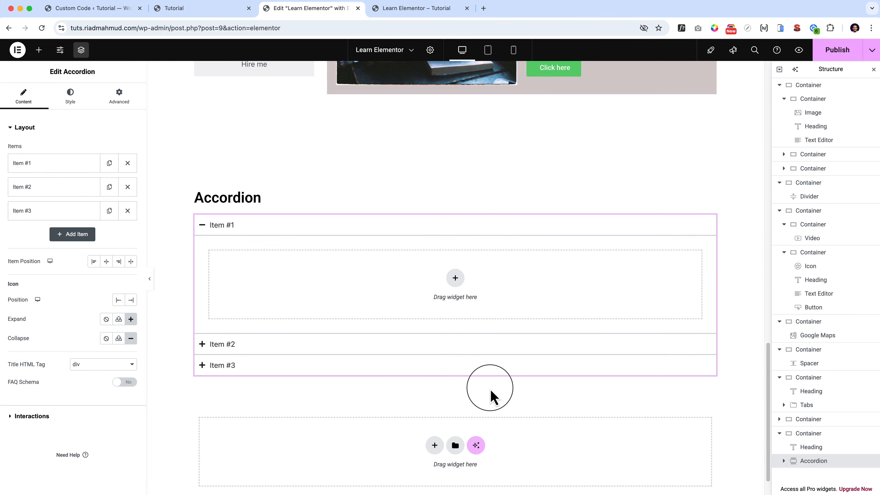
scroll(491, 393, up, 6)
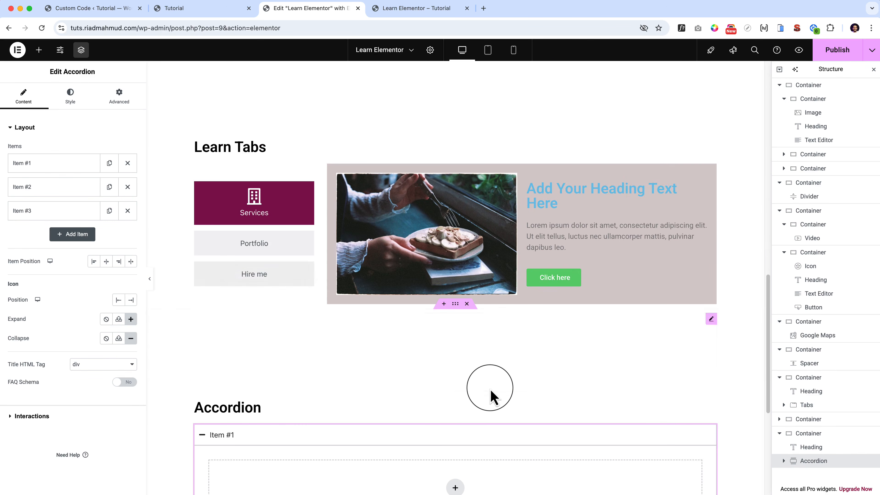
scroll(491, 394, down, 6)
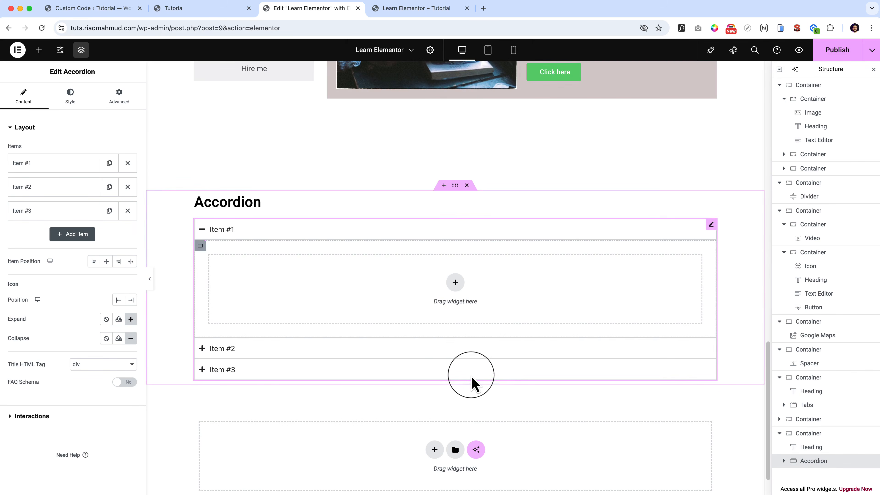
Insert a column-direction container inside the accordion's Item #1.
click(258, 231)
click(287, 282)
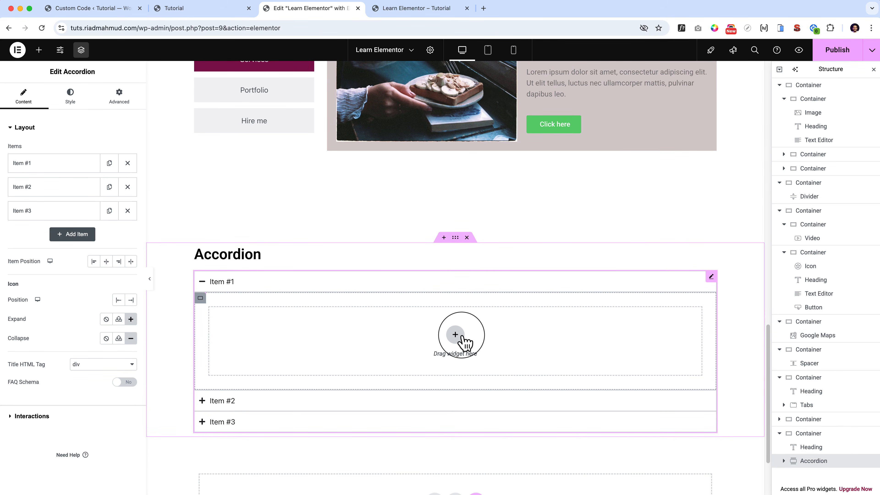
click(461, 336)
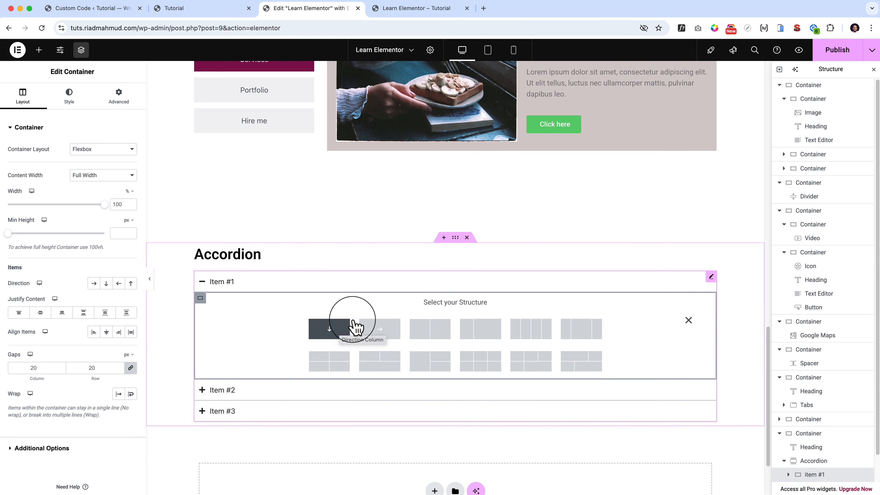
scroll(354, 323, up, 1)
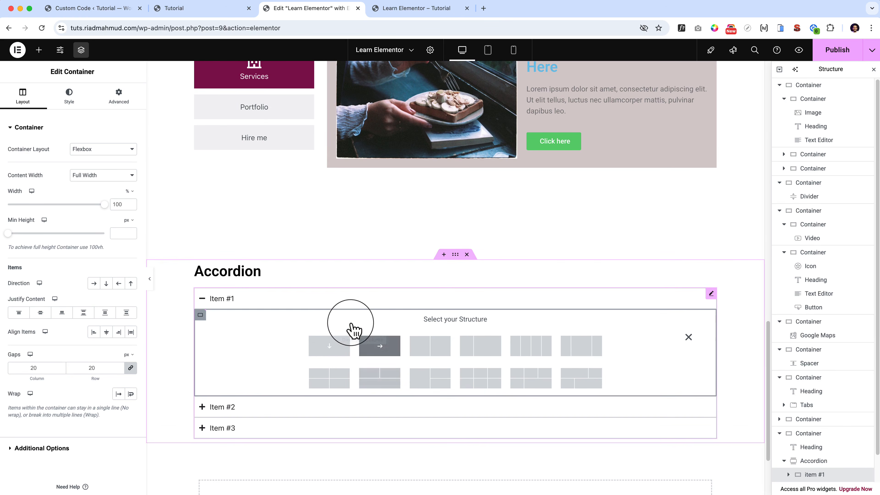
click(329, 345)
scroll(338, 357, up, 5)
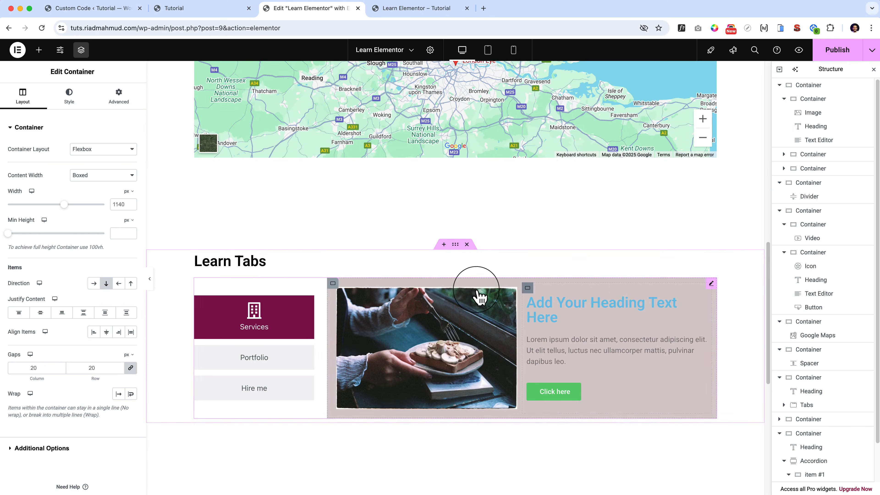
click(451, 286)
right_click(332, 290)
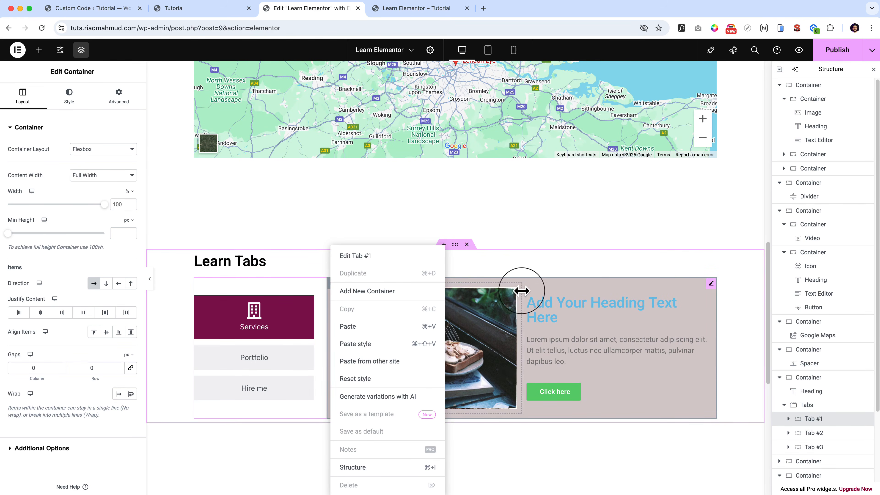
click(524, 291)
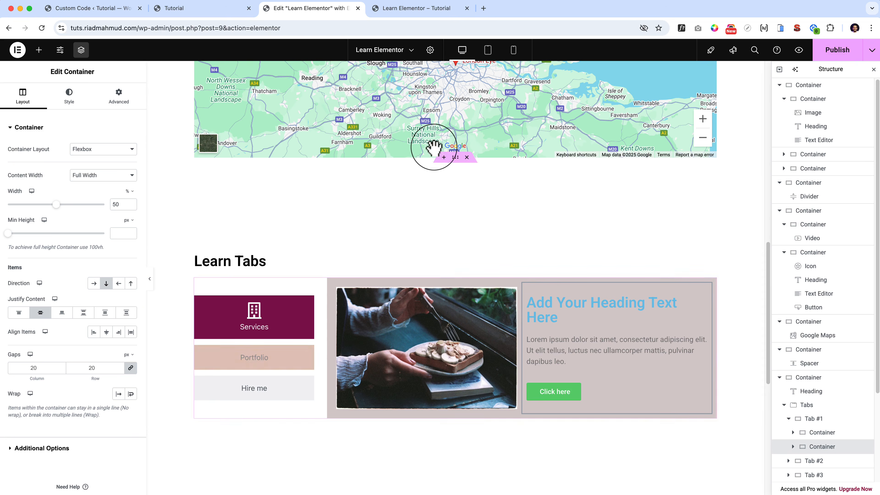
Copy the About Me video section's container and paste it into the container inside accordion Item #1.
scroll(434, 147, up, 10)
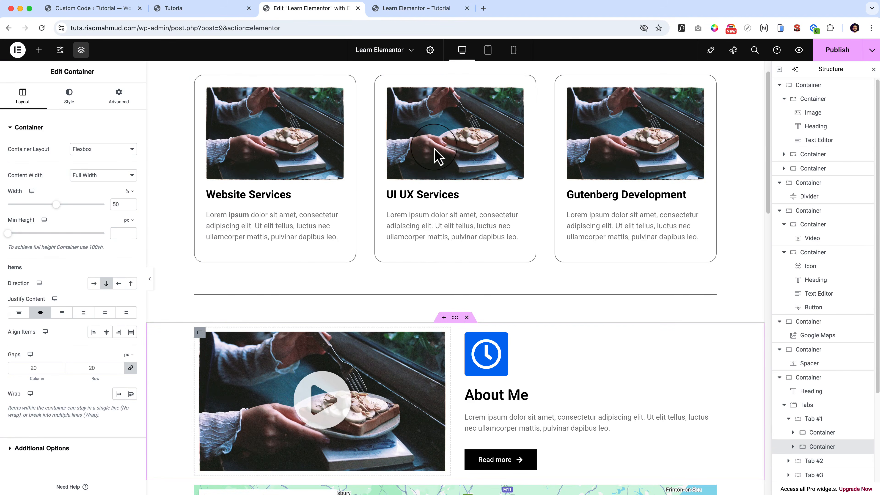
right_click(454, 318)
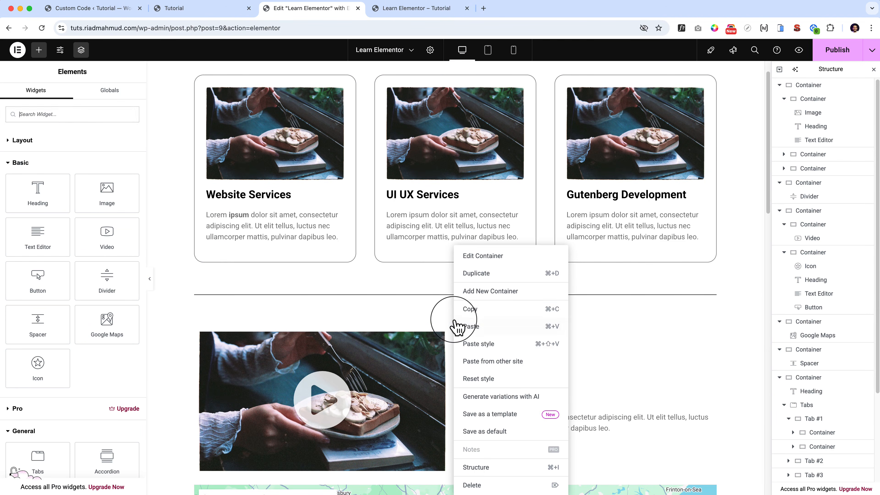
click(477, 309)
scroll(477, 314, down, 20)
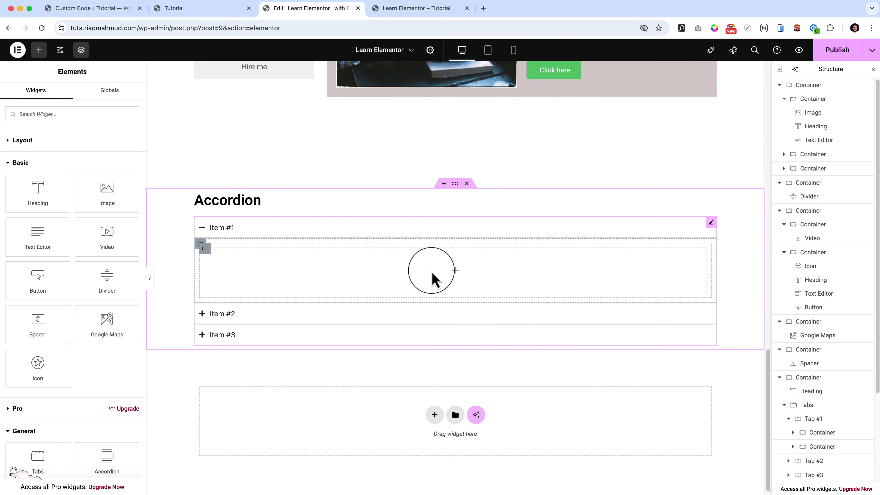
right_click(433, 279)
click(442, 326)
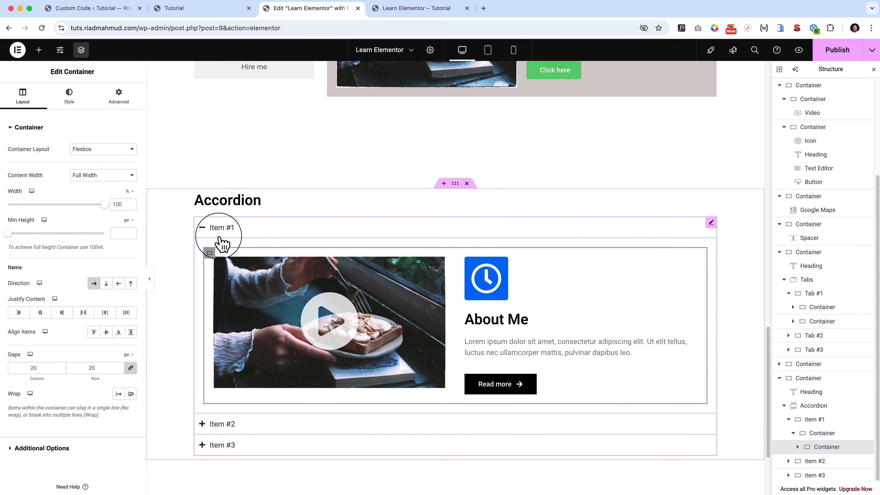
Try the centered item position on the accordion and expand its three items to check them.
click(226, 424)
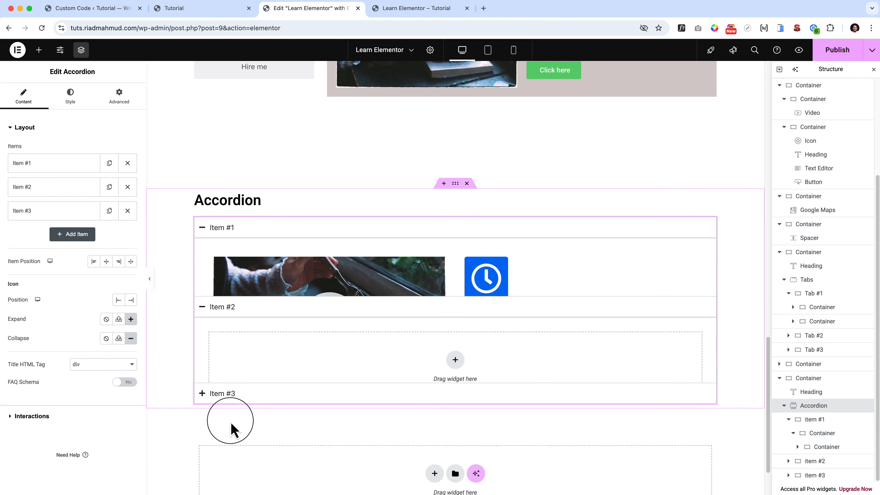
click(227, 374)
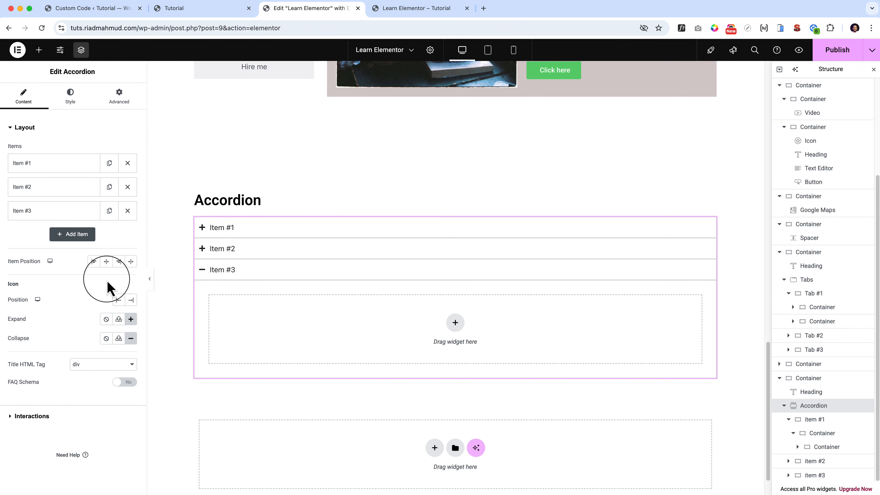
click(106, 261)
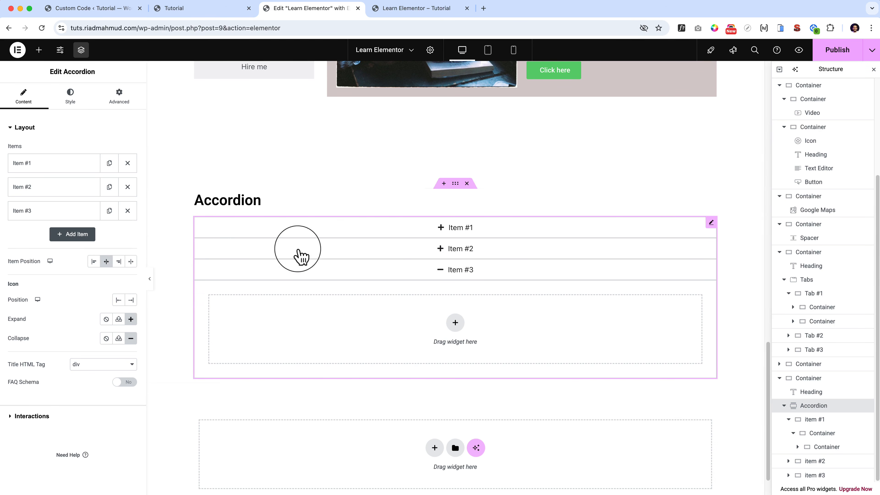
click(475, 232)
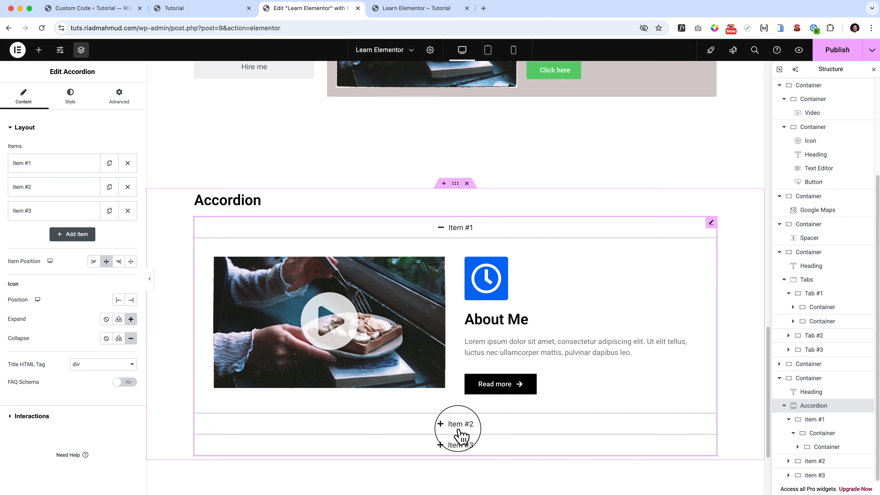
click(458, 427)
click(452, 368)
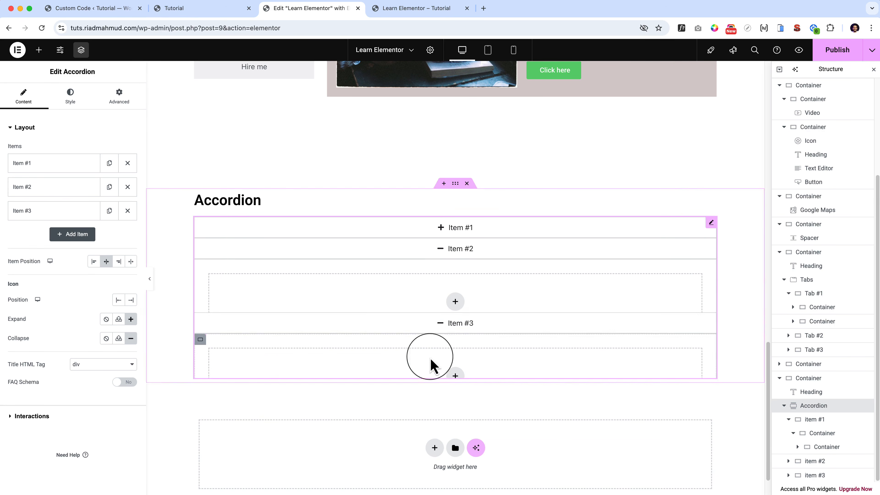
Try the accordion's alignment options, settling on Stretch for the item position and End for the icon position.
click(69, 167)
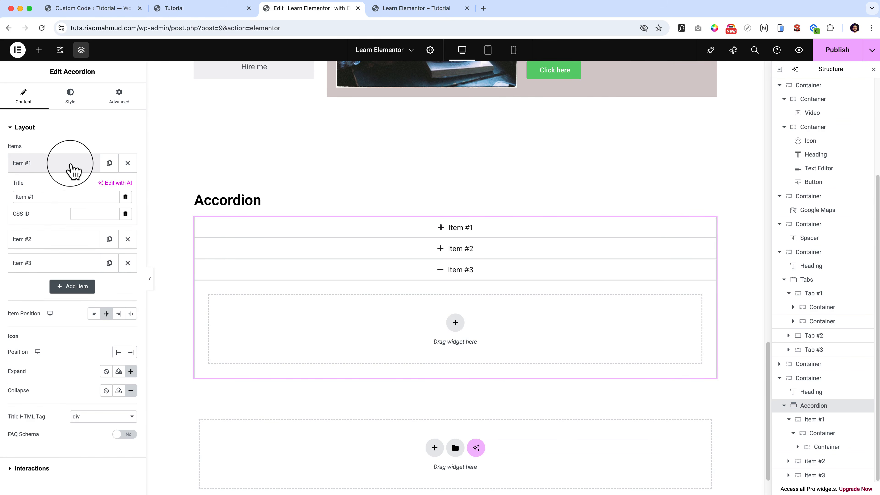
click(69, 197)
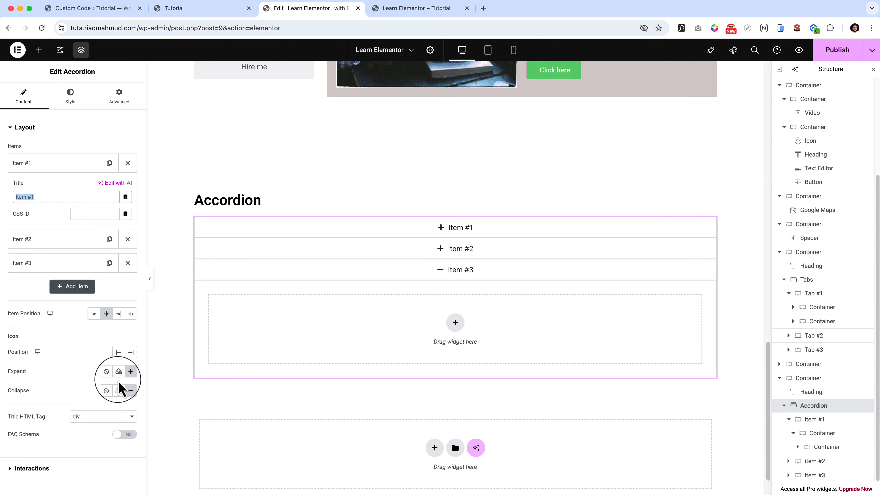
click(130, 352)
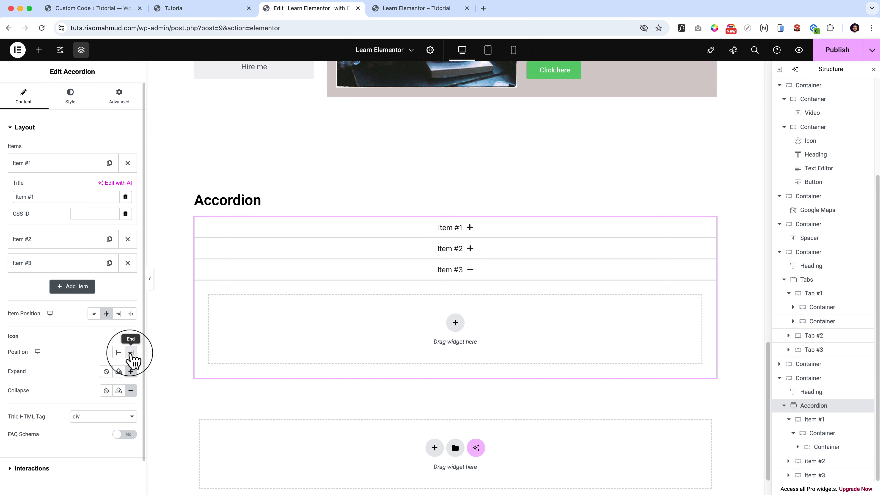
click(119, 352)
click(93, 313)
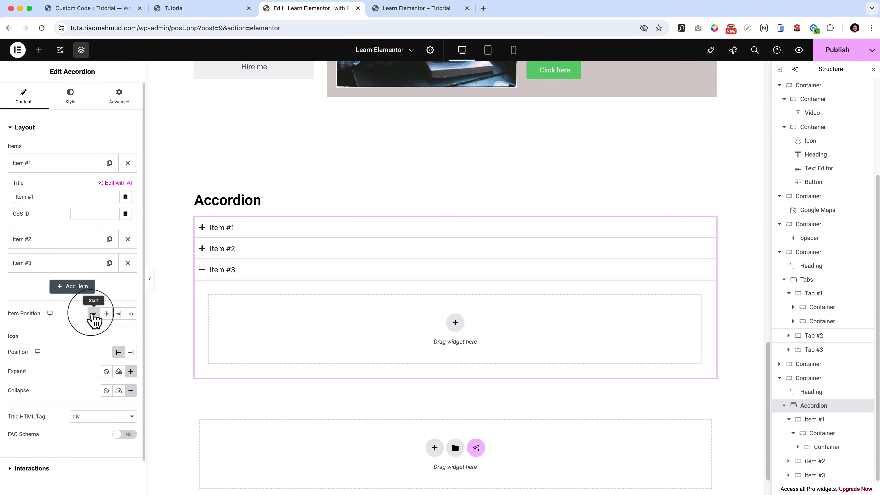
click(119, 314)
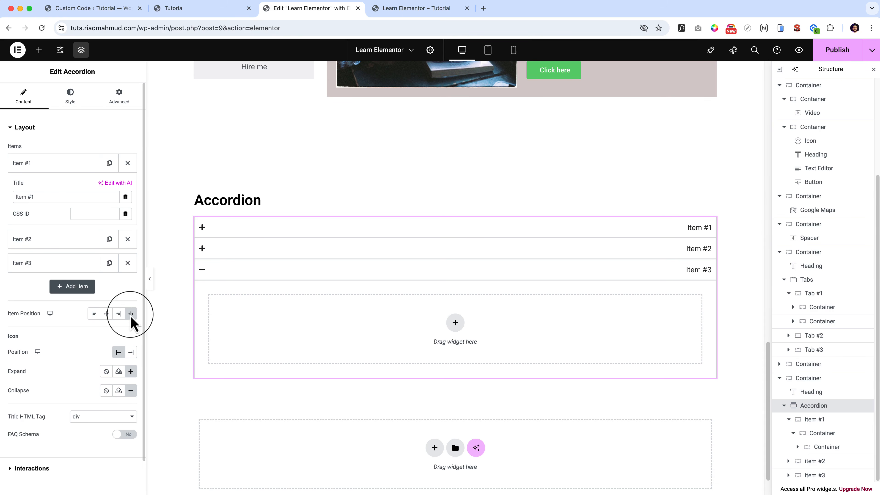
click(130, 352)
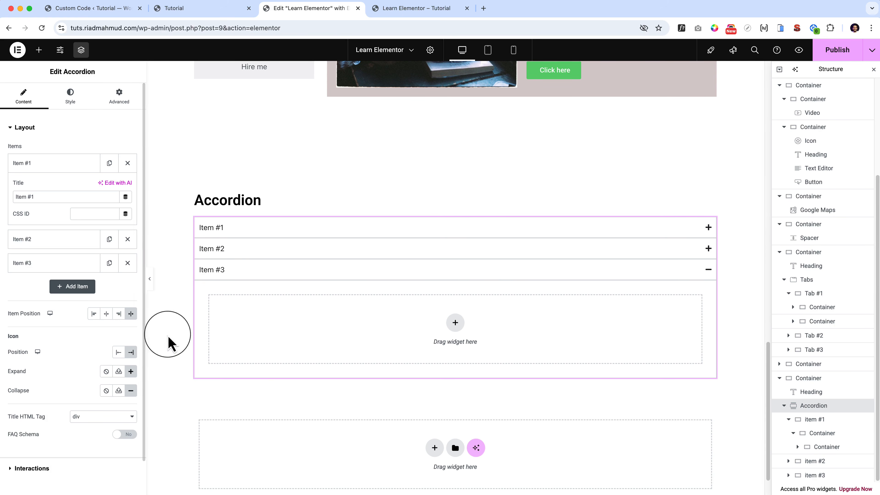
Look through the icon library for the accordion's expand icon and close it without inserting one.
click(131, 372)
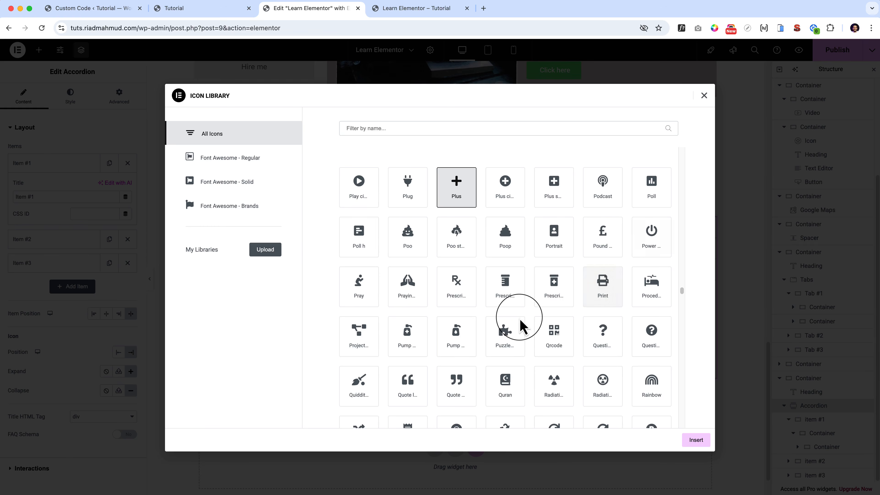
click(704, 95)
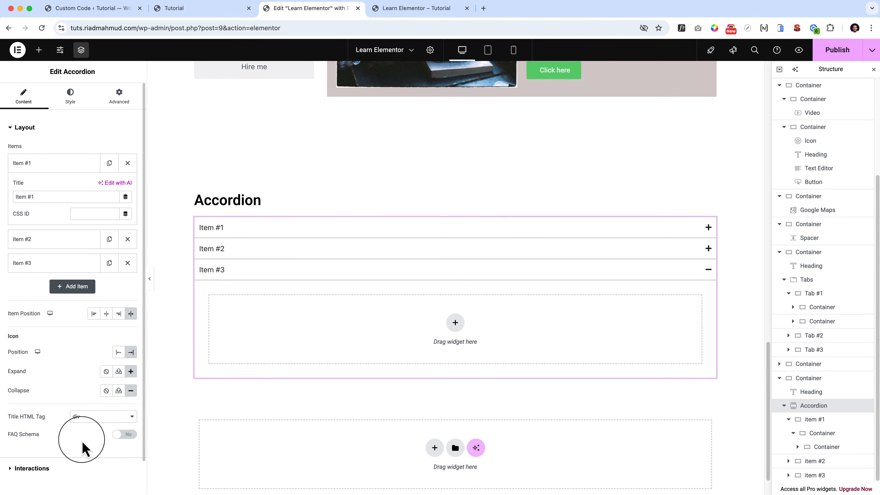
scroll(83, 449, down, 2)
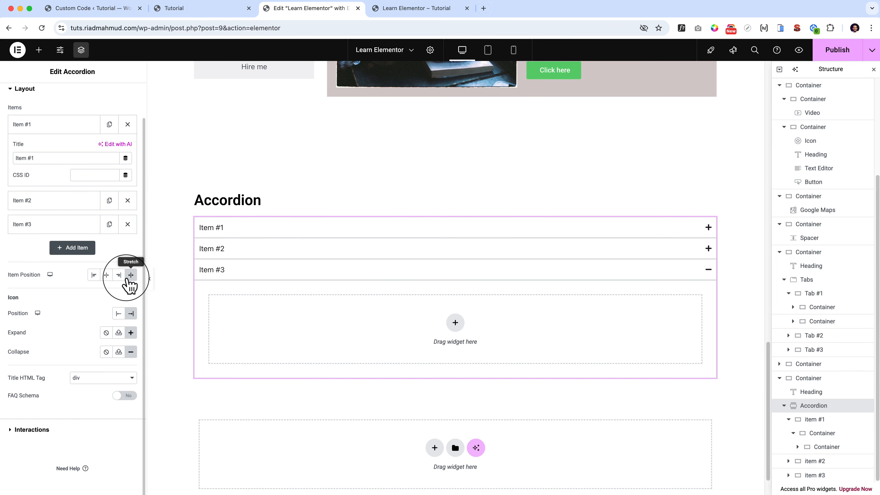
Expand accordion Item #2, and switch the accordion's FAQ Schema option on and back off.
click(353, 248)
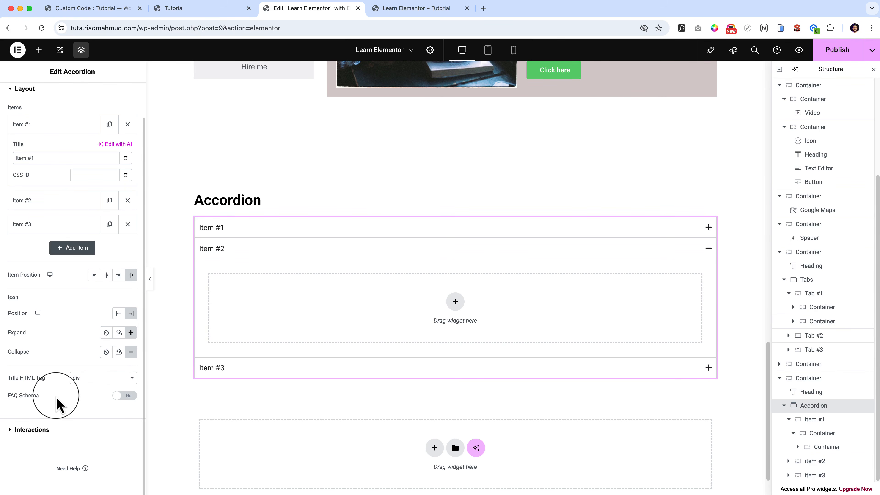
click(120, 396)
click(120, 396)
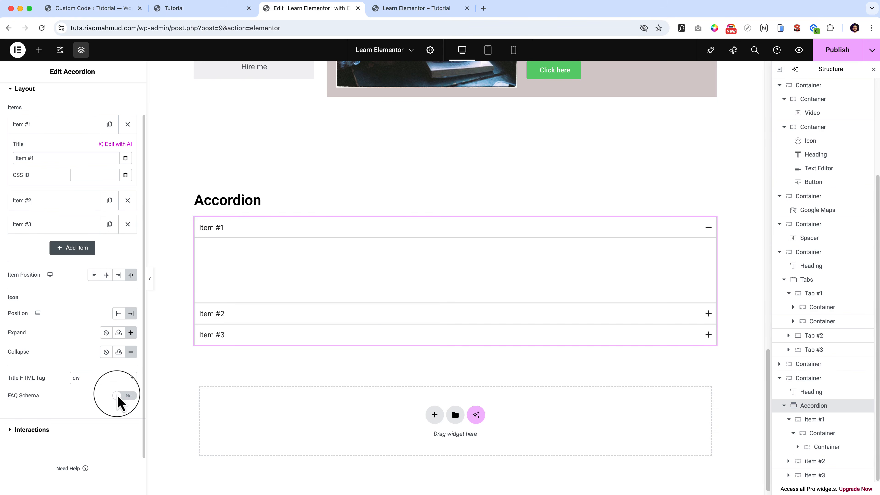
Look at the accordion's default state options and set its animation duration to 700 ms.
click(22, 430)
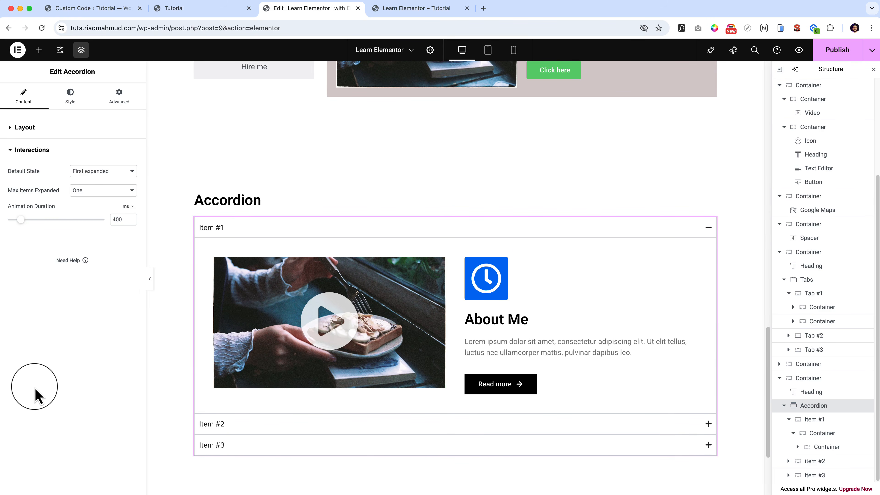
click(104, 171)
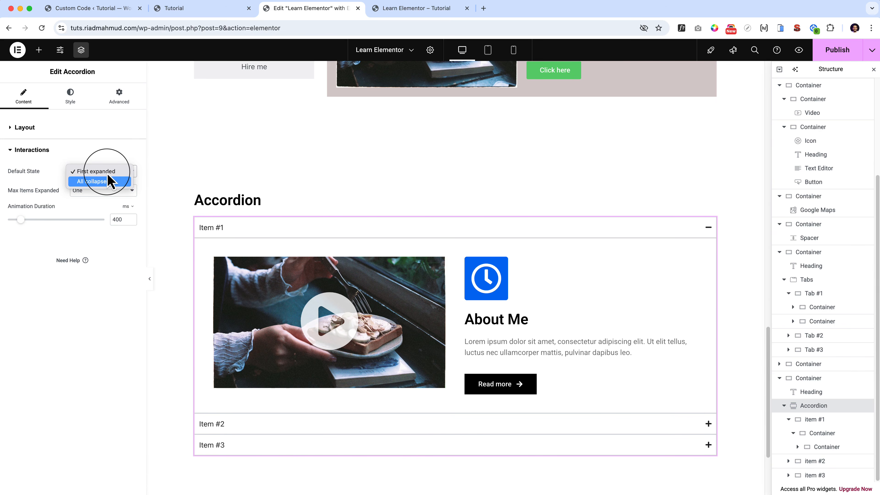
click(74, 291)
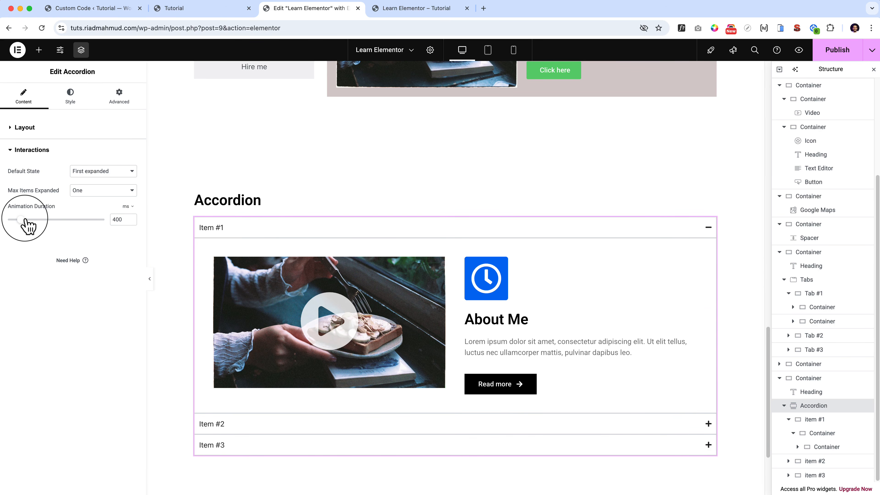
drag(26, 219, 31, 220)
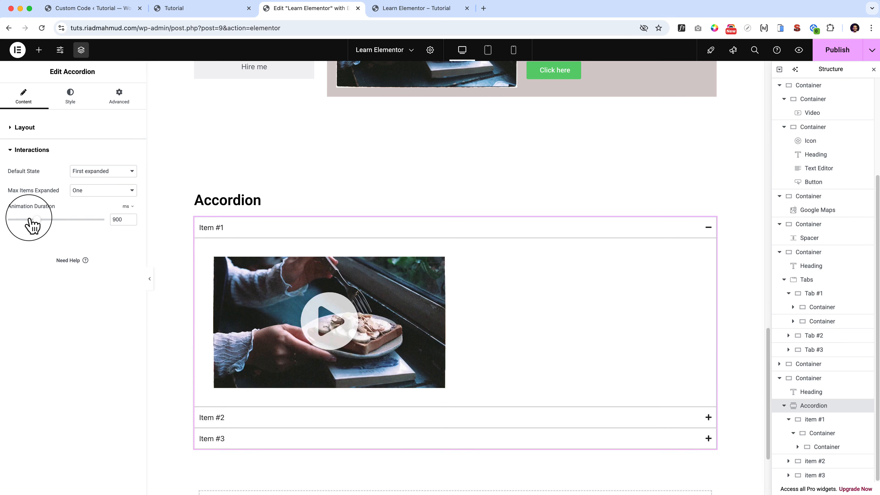
Try Multiple for the accordion's maximum expanded items and return it to One, keeping the default state at First expanded.
click(106, 190)
click(108, 203)
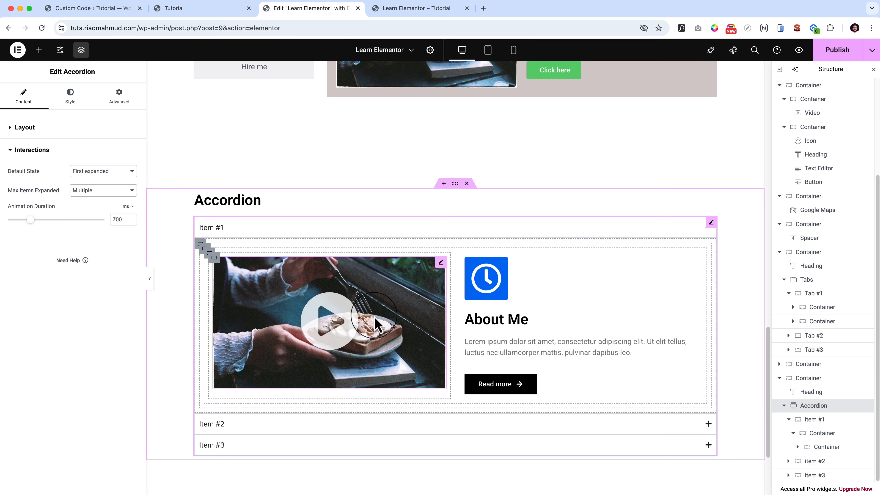
click(95, 194)
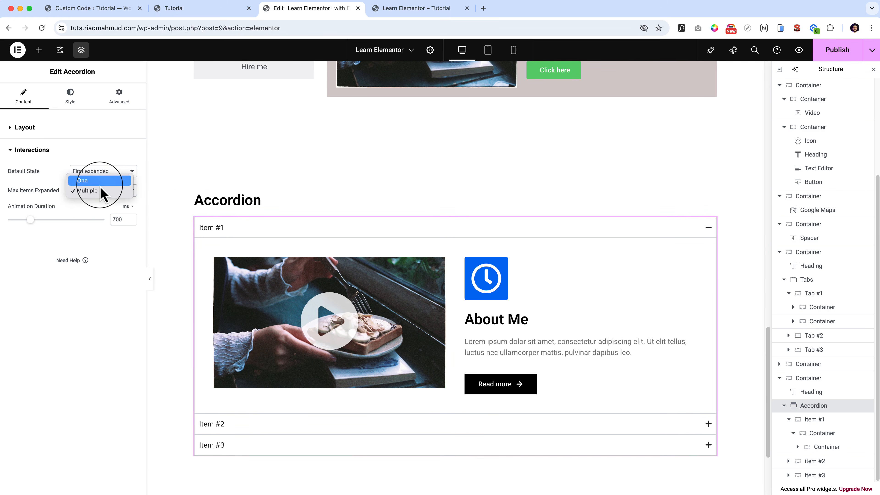
click(100, 183)
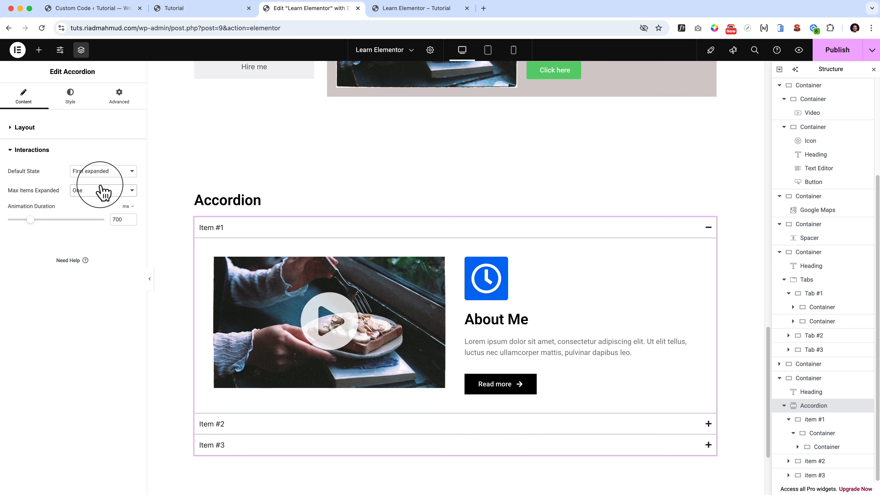
click(116, 179)
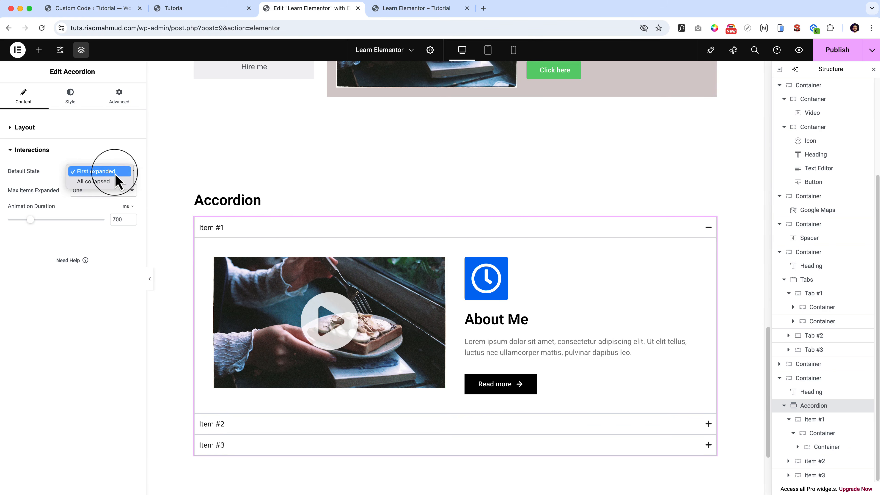
click(115, 172)
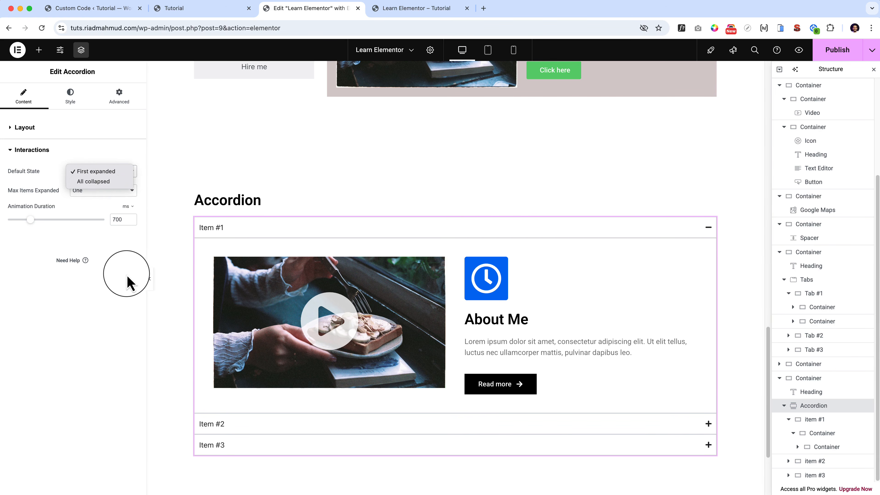
Try an animation duration of 1300 ms on the accordion and test it by expanding and collapsing items.
click(351, 225)
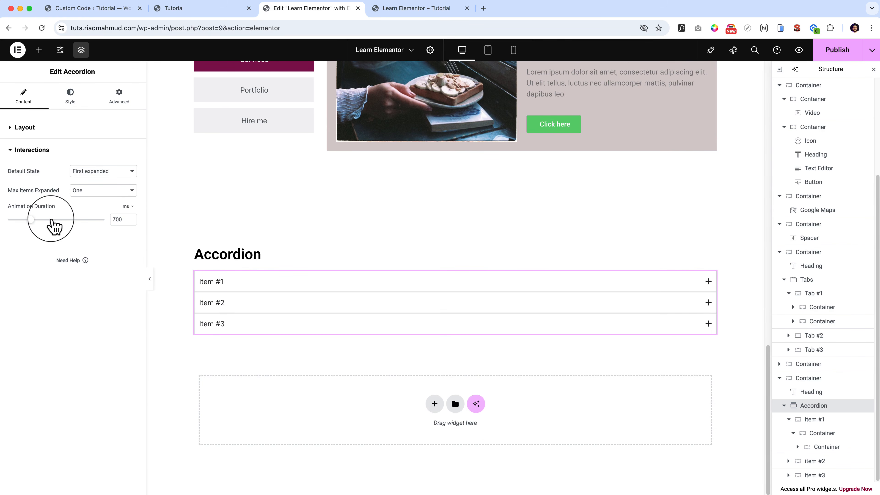
click(51, 219)
click(222, 283)
click(362, 368)
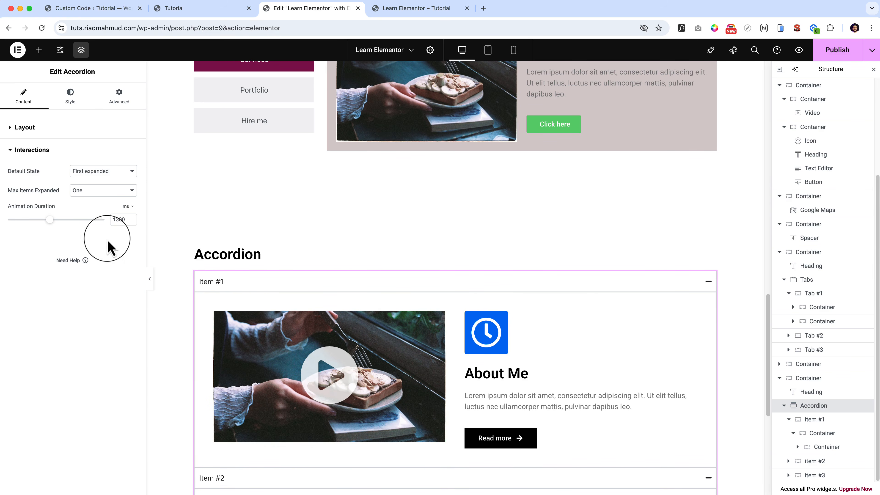
click(275, 282)
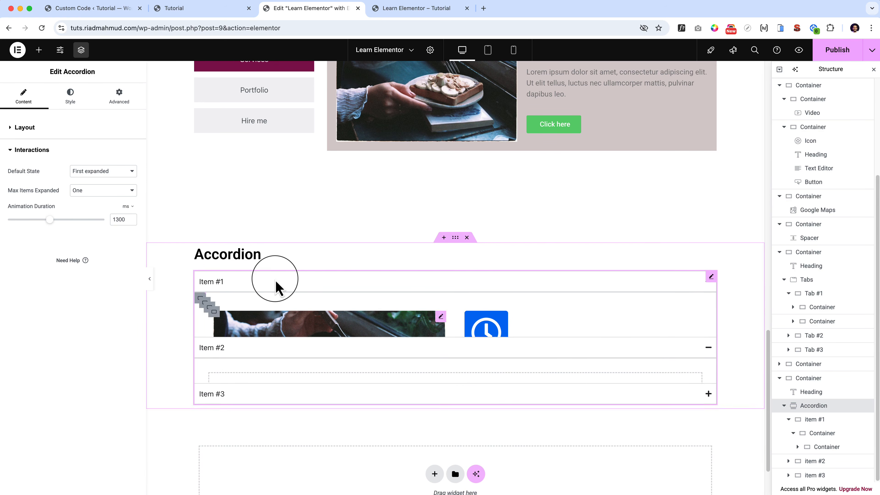
click(370, 284)
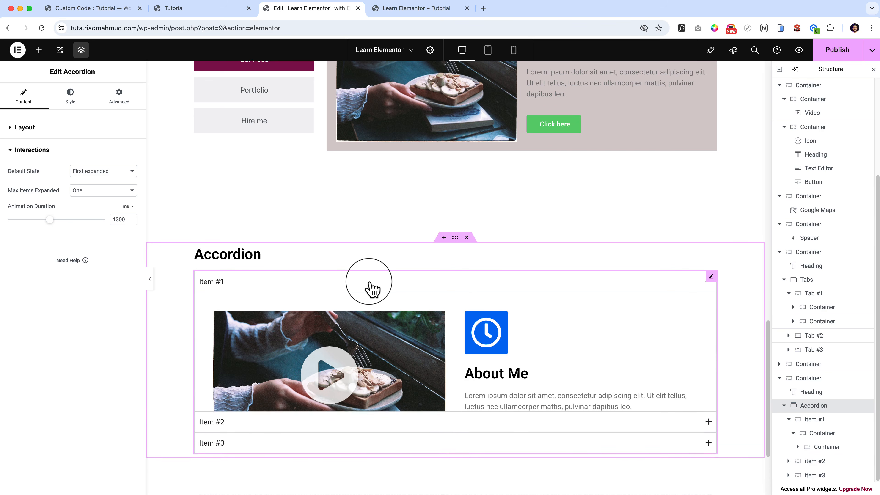
click(367, 286)
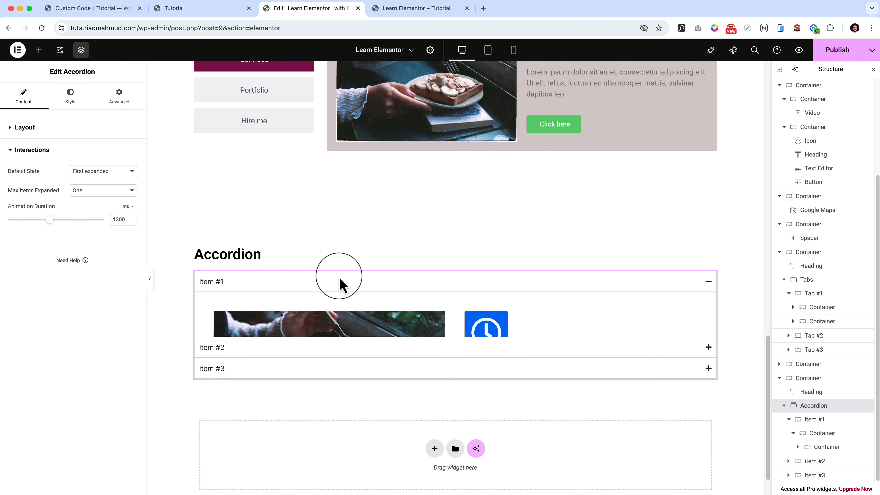
Set the accordion's animation duration to 600 ms and test it on Item #1.
drag(30, 222, 27, 221)
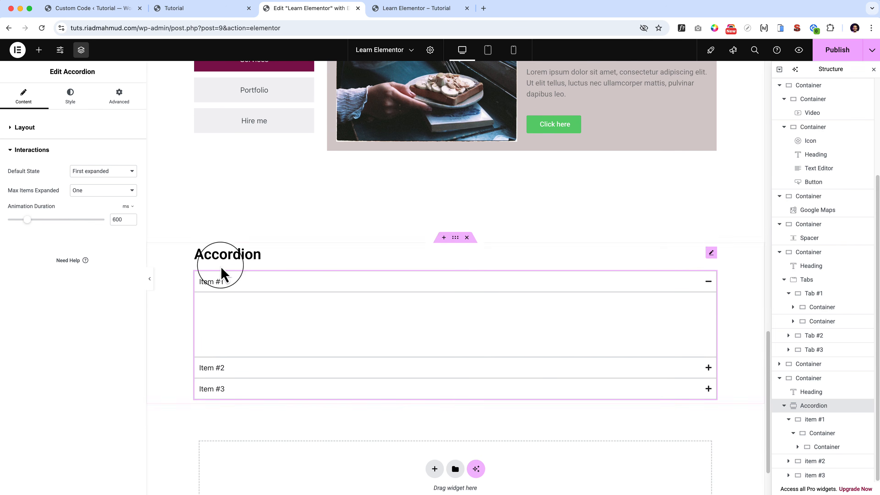
click(294, 287)
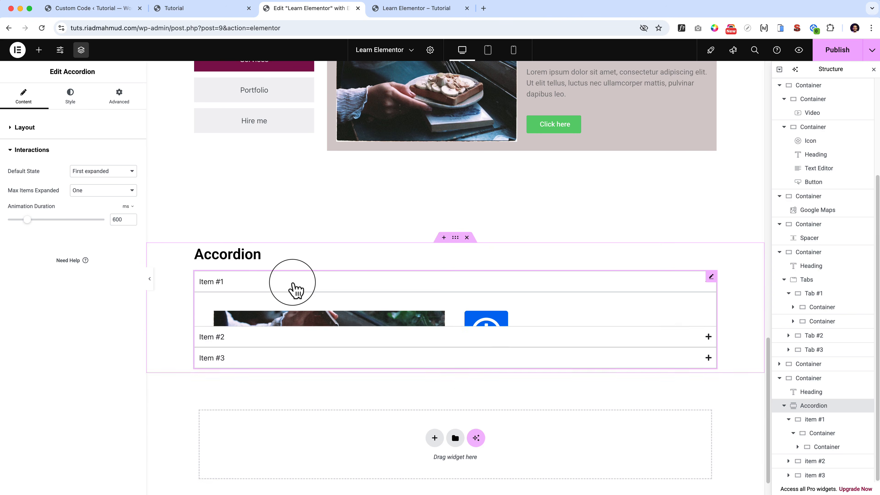
Set the accordion's distance from content to 45 px and test the items in the page preview.
click(71, 100)
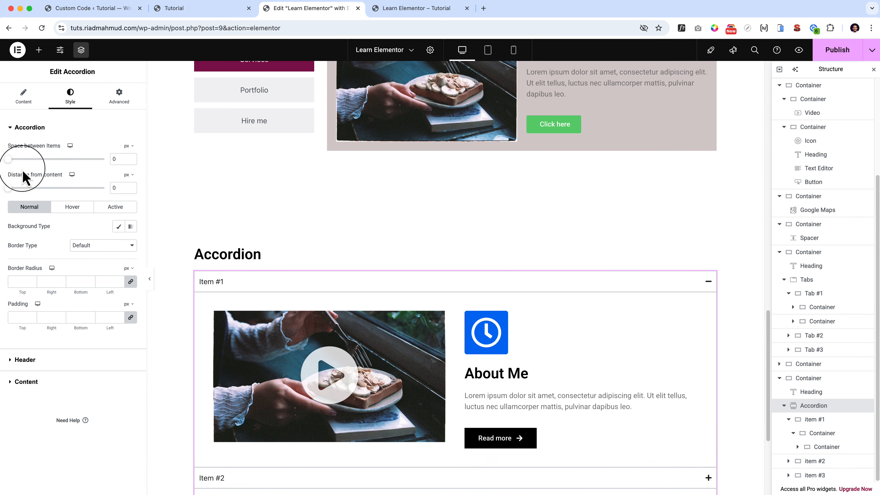
drag(10, 189, 34, 197)
click(149, 278)
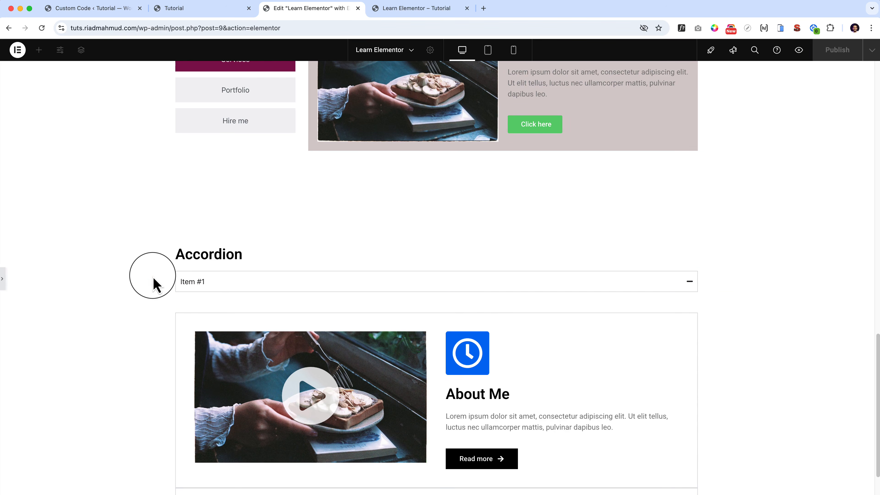
scroll(152, 282, down, 1)
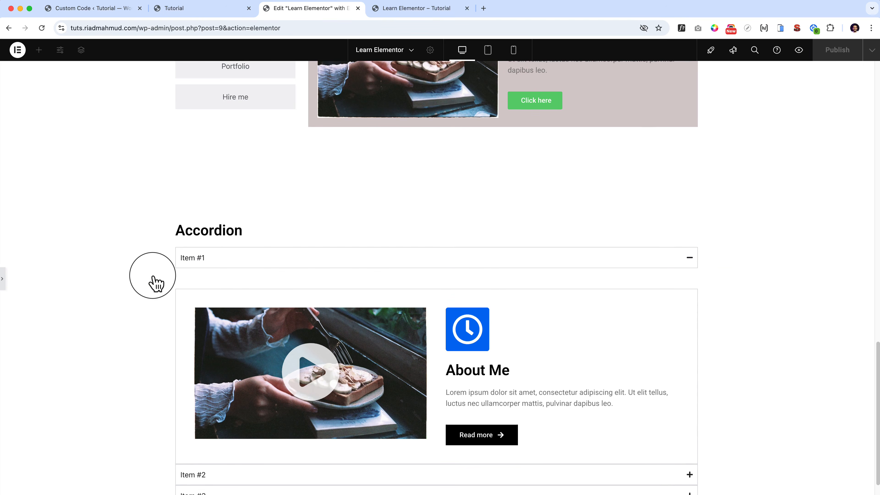
click(221, 257)
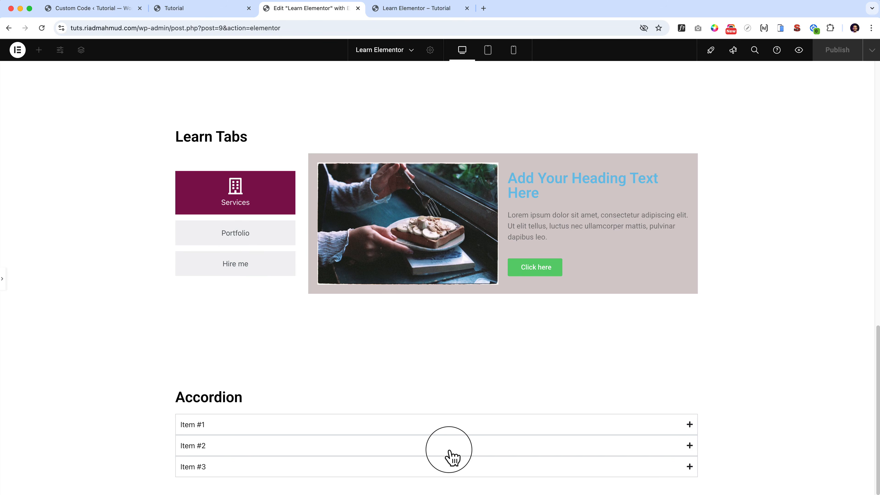
click(450, 448)
click(445, 425)
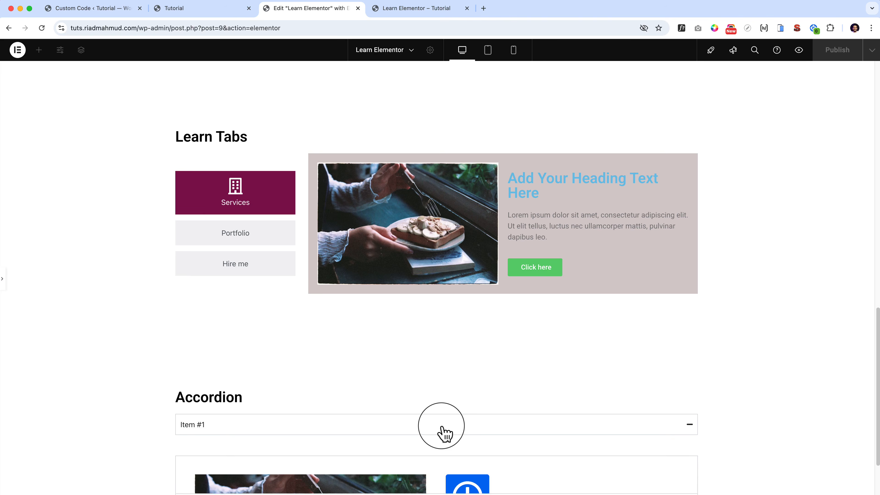
click(3, 279)
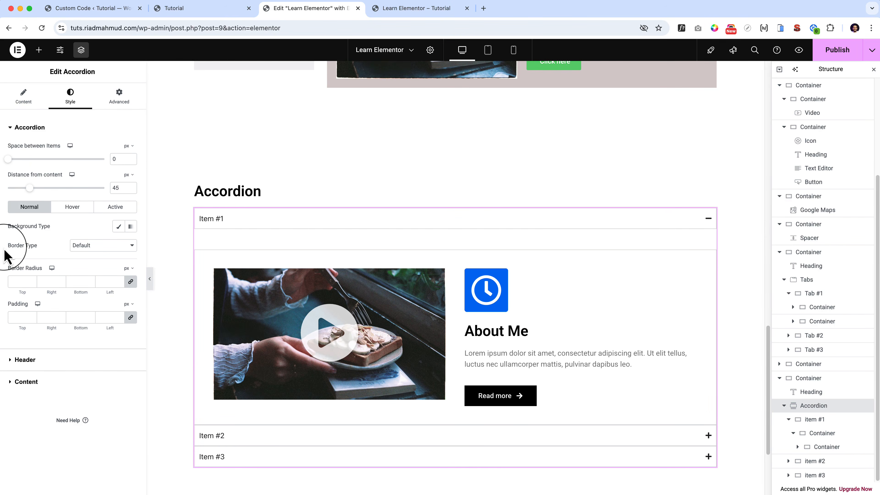
Set the space between the accordion items to 44 px and check the border type choices, leaving Default.
drag(8, 159, 29, 159)
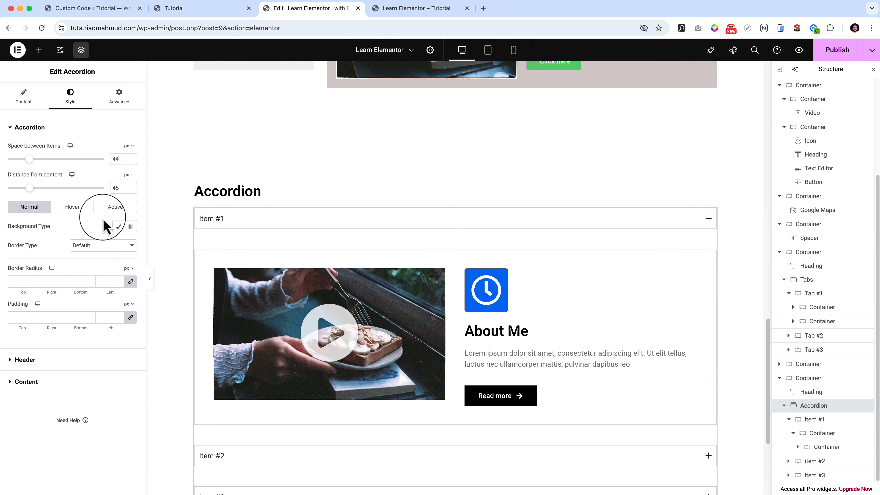
click(92, 248)
click(44, 246)
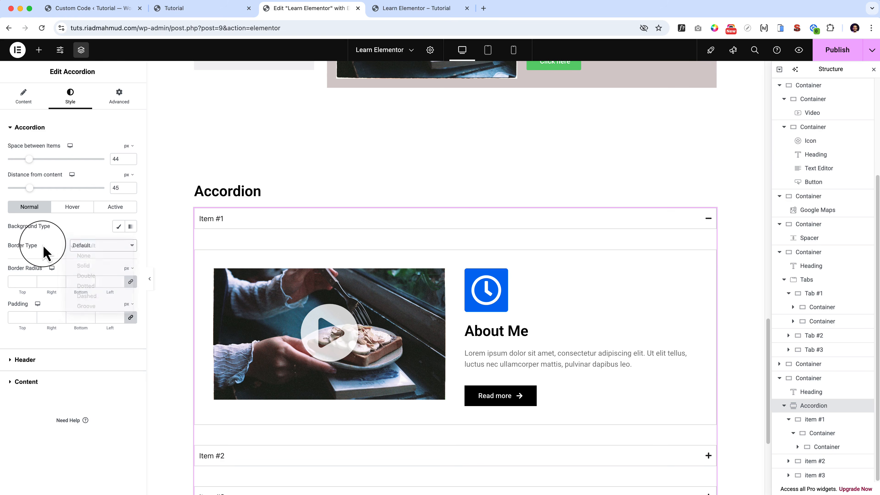
Set the accordion header's title color for the normal state to red.
click(41, 360)
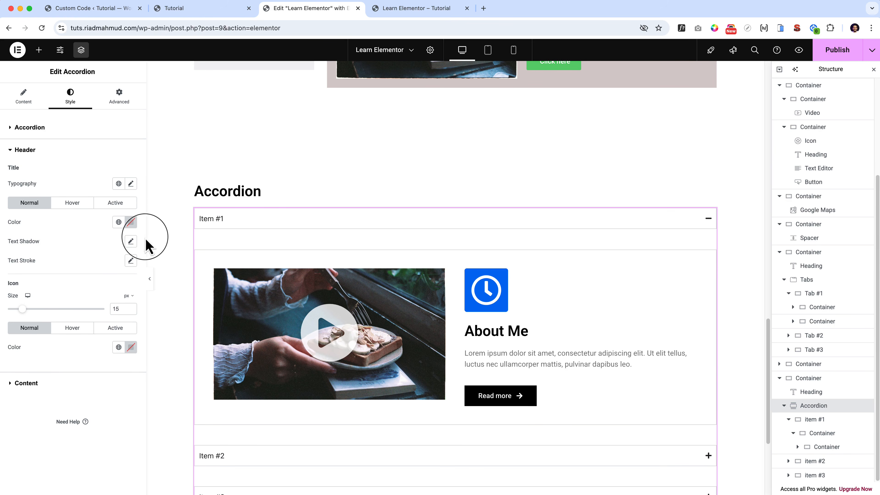
click(130, 222)
click(183, 259)
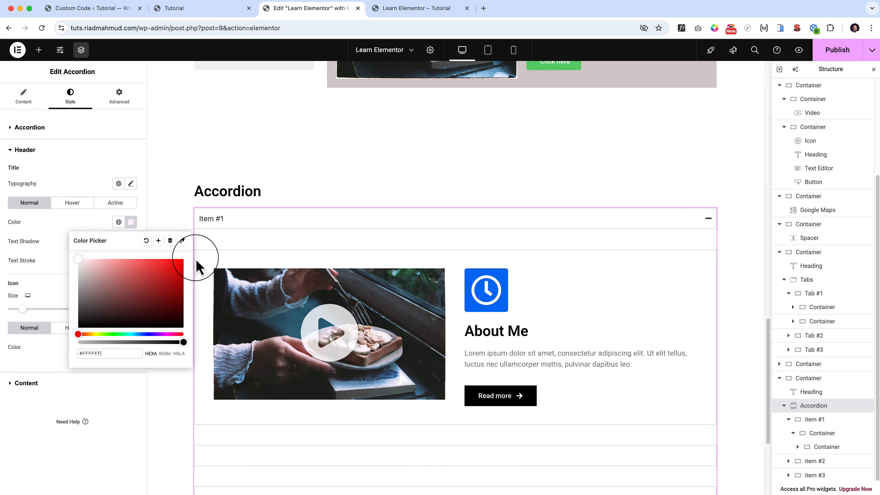
click(184, 263)
click(54, 228)
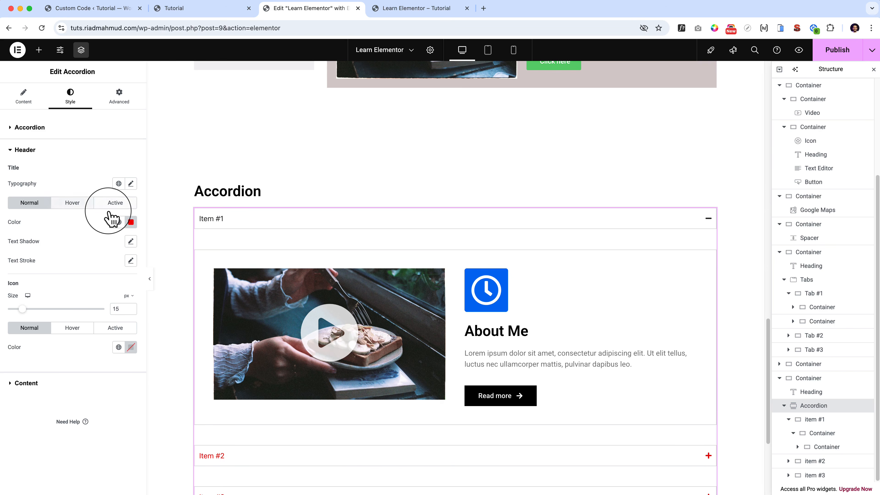
Set the accordion header's title color for the active state to light red.
click(115, 204)
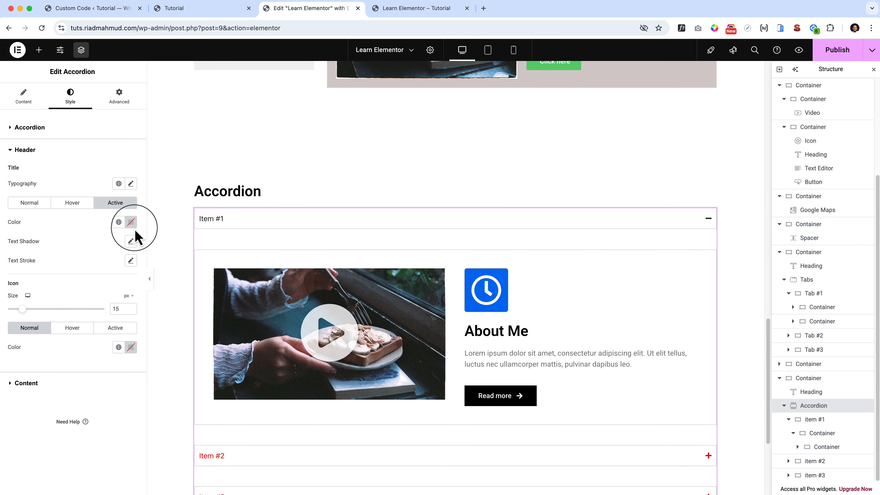
click(132, 224)
drag(161, 279, 146, 208)
Set the accordion header's title color to light green for the normal state and blue for the hover state.
click(38, 203)
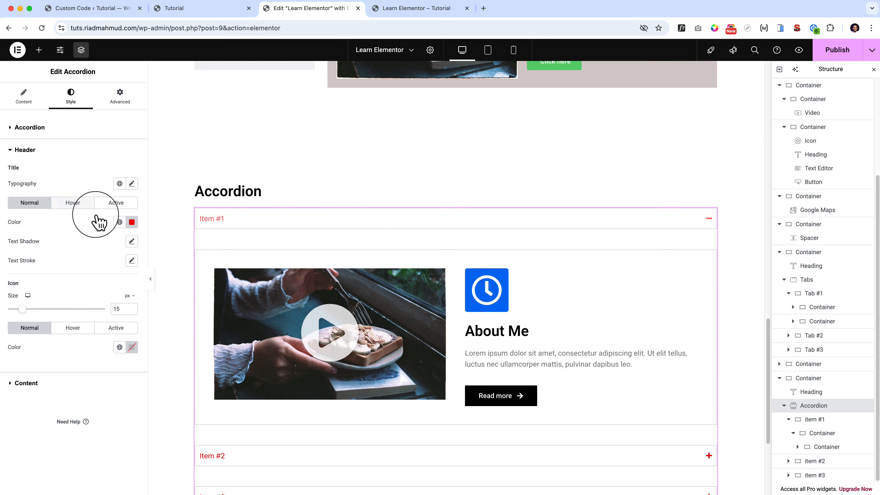
click(131, 222)
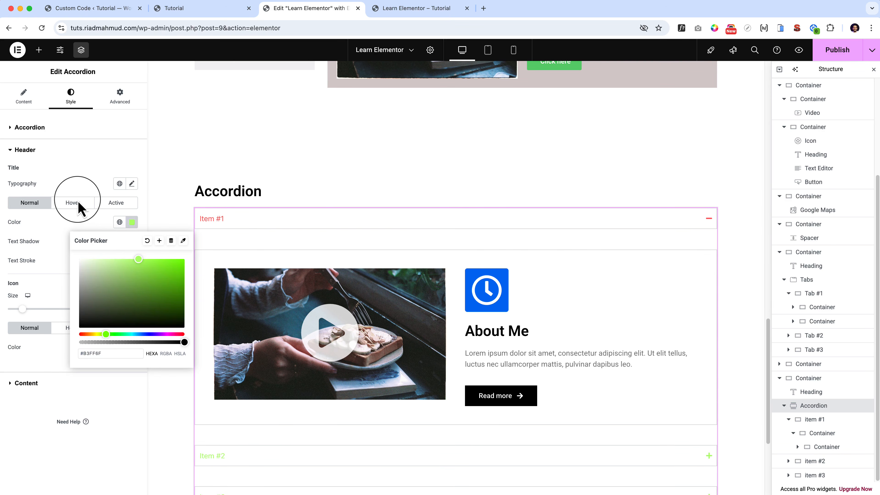
click(77, 200)
click(132, 222)
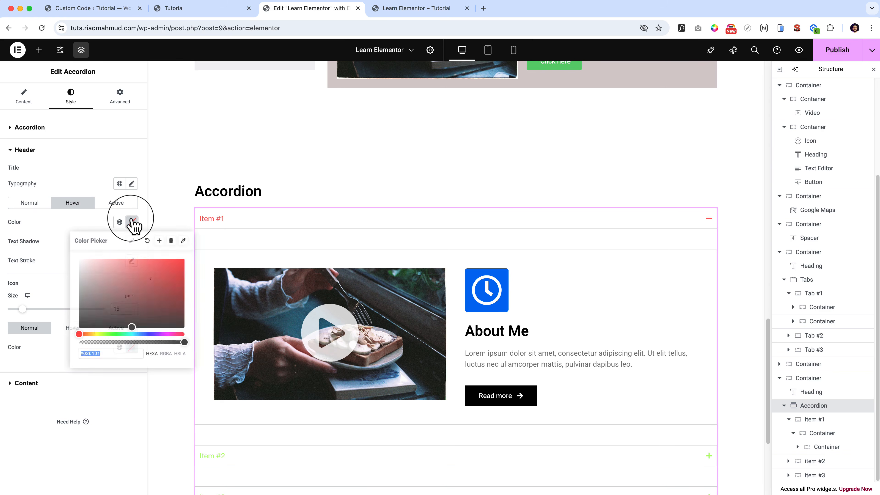
click(149, 334)
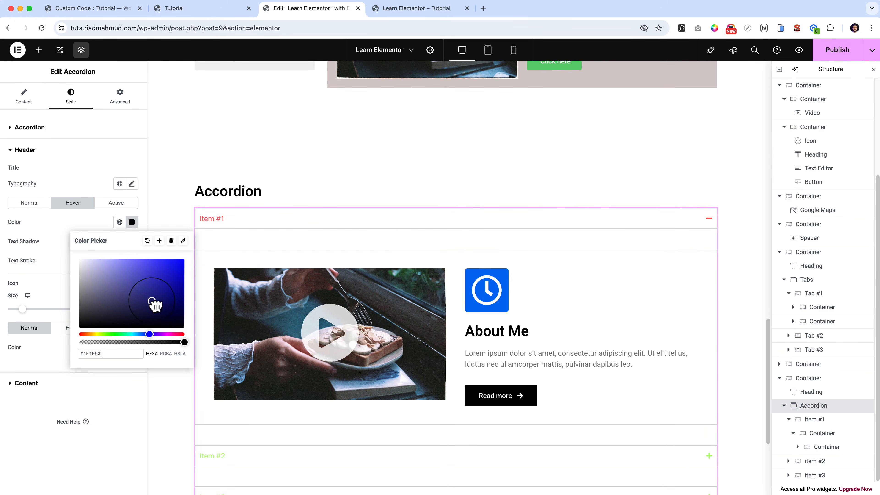
drag(151, 300, 155, 240)
click(91, 213)
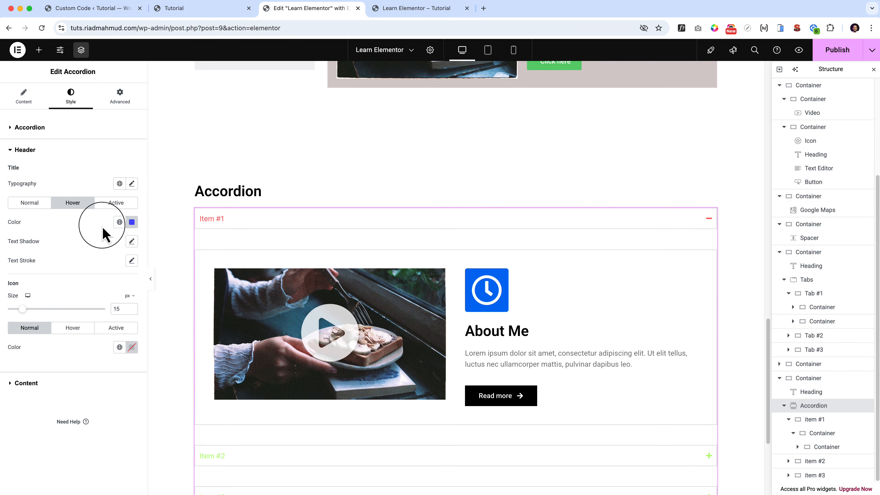
Preview the accordion without the editing panels, expanding item #2 and item #1 to check the header colors, and restore the panels.
click(150, 279)
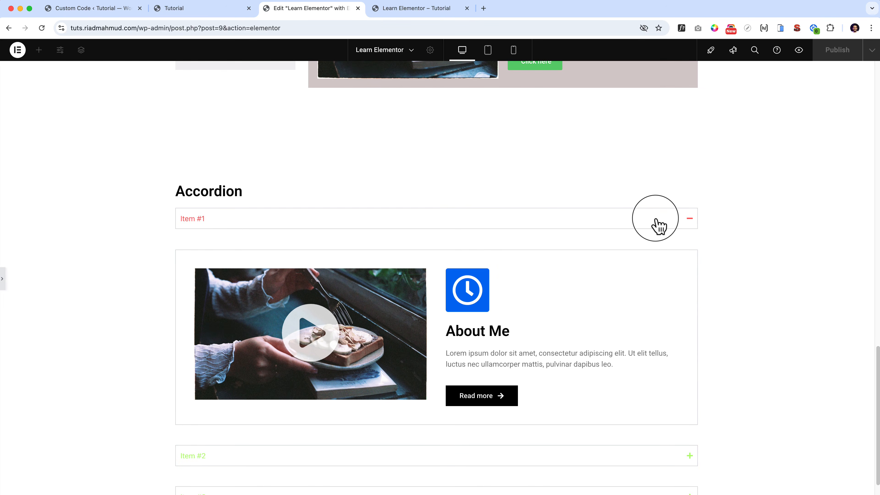
scroll(658, 225, down, 2)
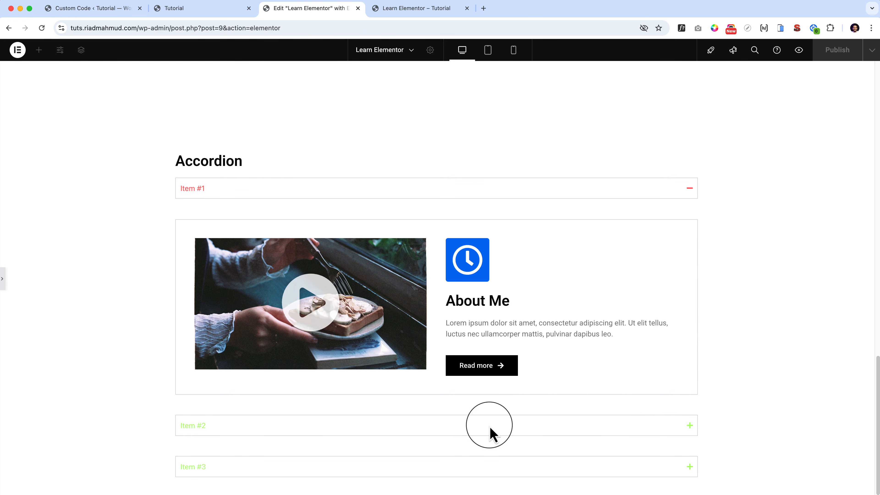
click(299, 429)
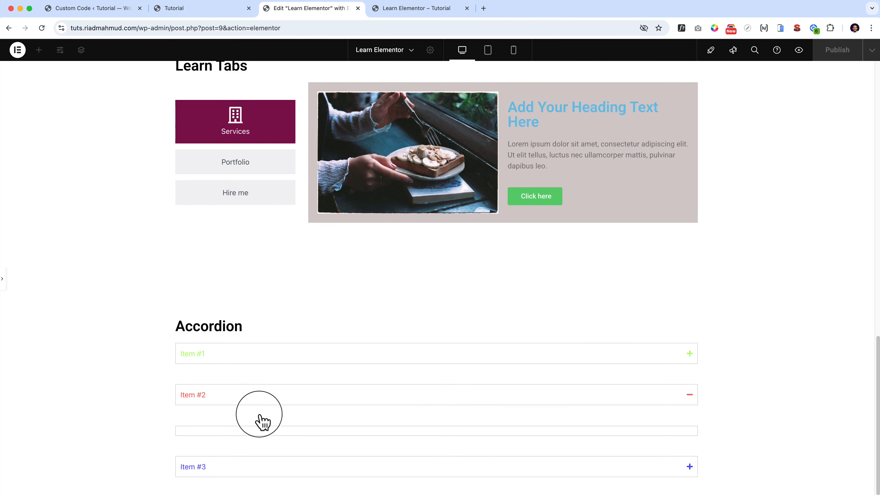
click(235, 351)
click(3, 279)
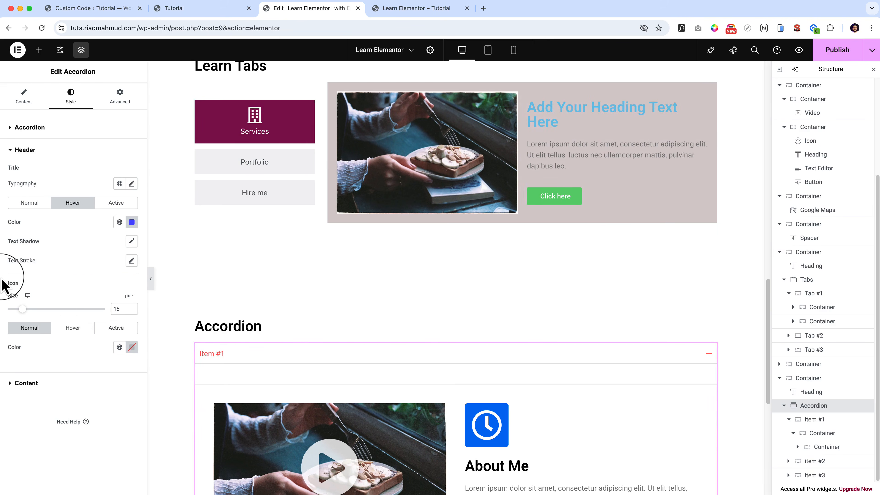
Set the accordion header's icon size to 34 px and its title font size to about 34 px.
click(45, 309)
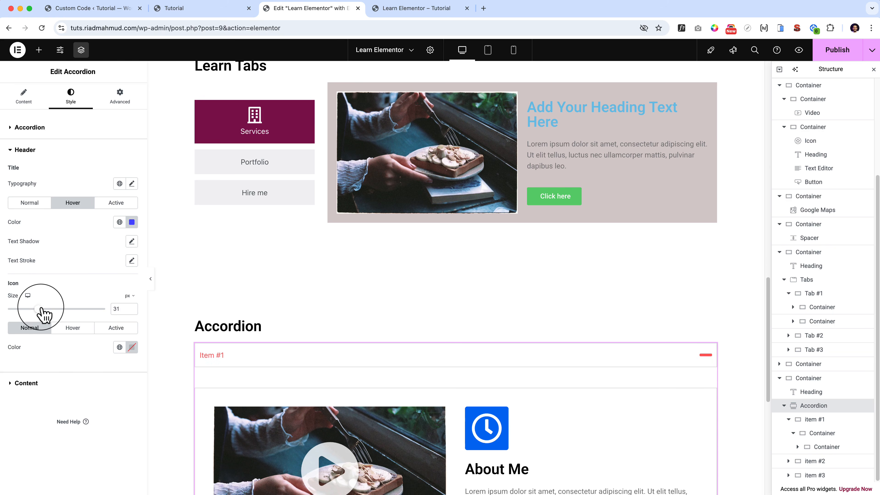
drag(44, 309, 41, 309)
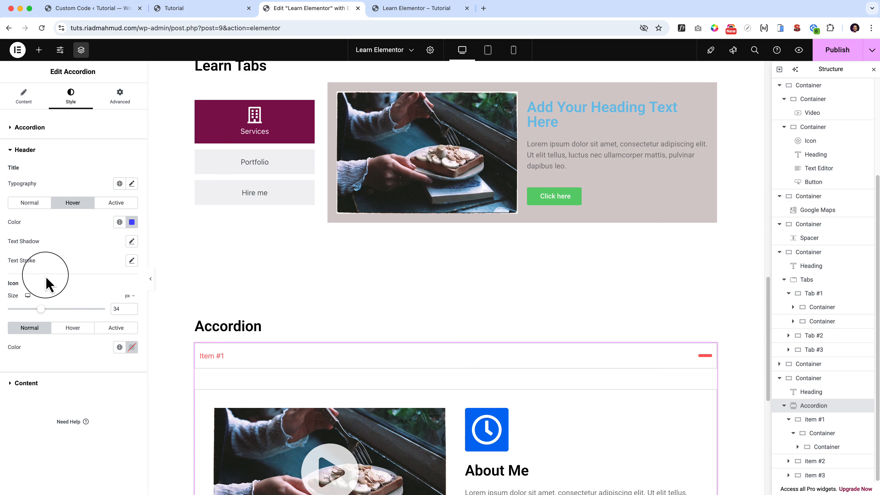
click(131, 183)
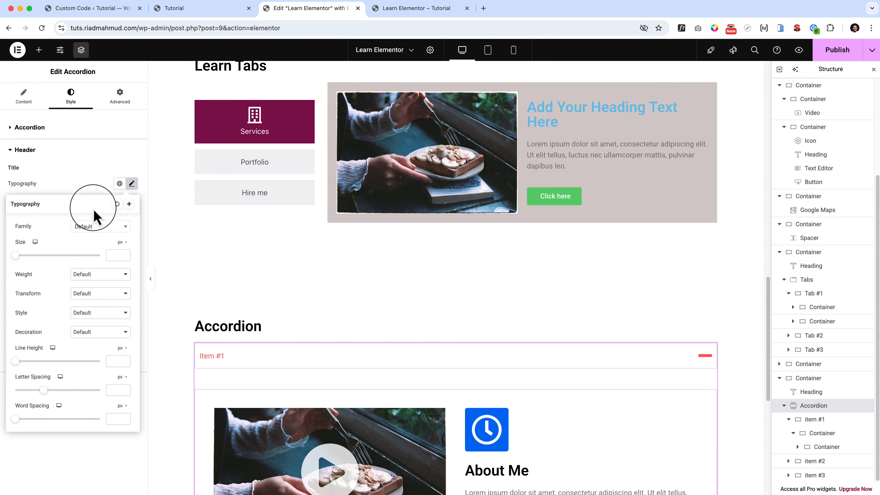
click(29, 255)
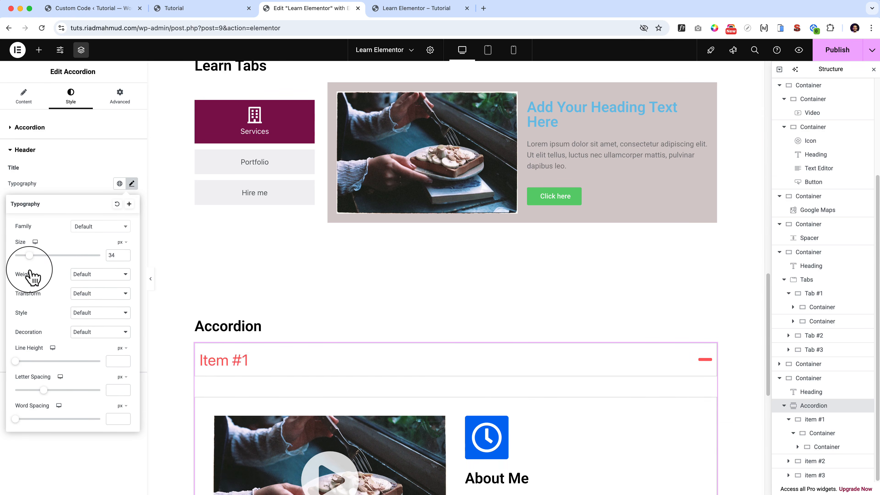
click(84, 188)
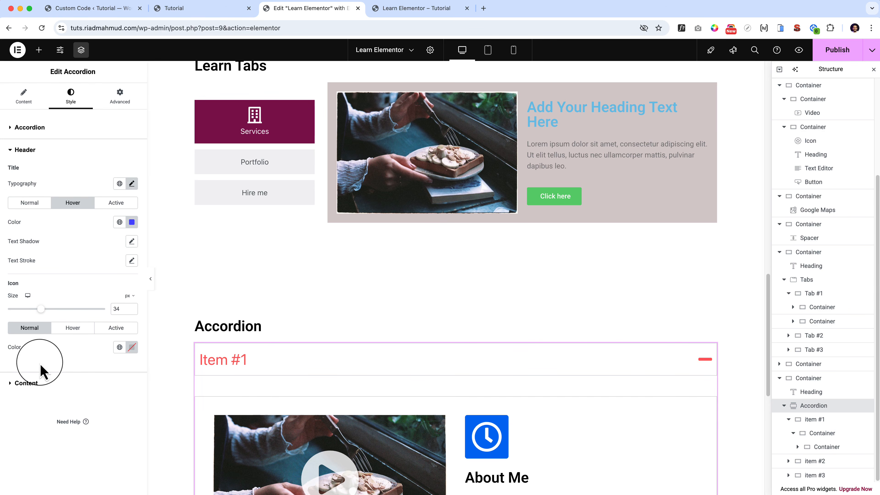
Review the accordion's content border type choices, leaving Default, and its advanced layout settings, and return to its item settings.
click(35, 383)
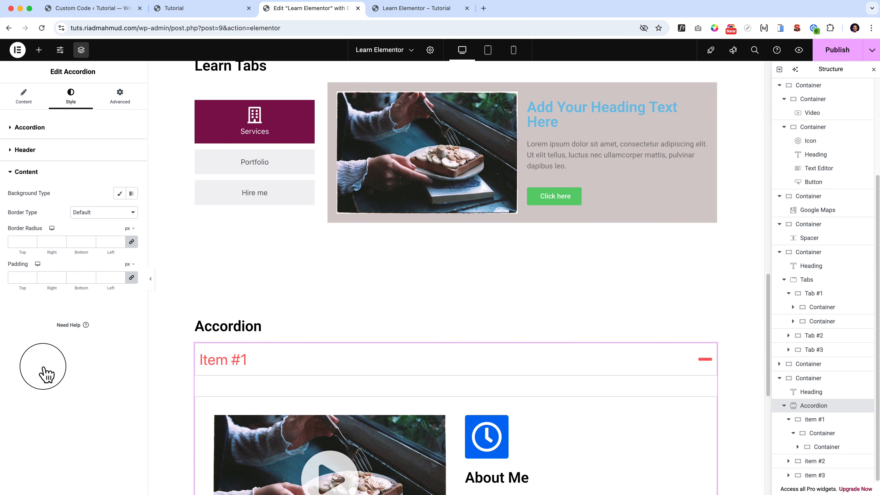
click(126, 213)
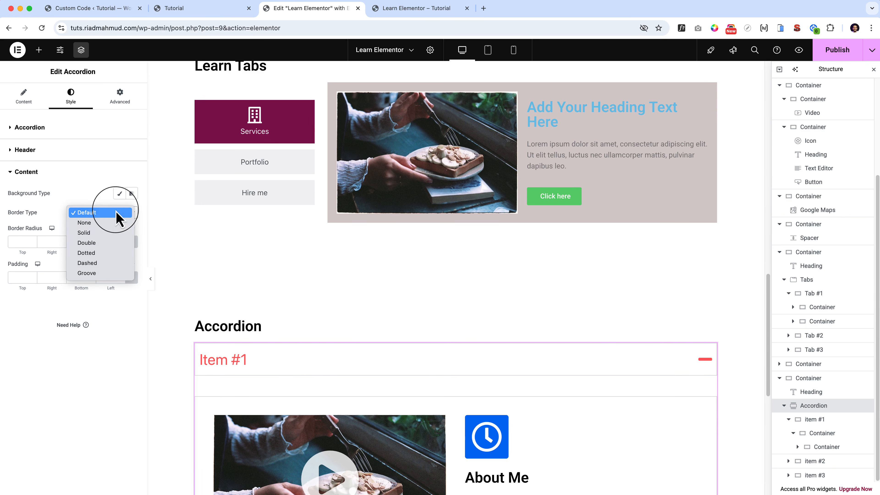
click(121, 212)
click(125, 98)
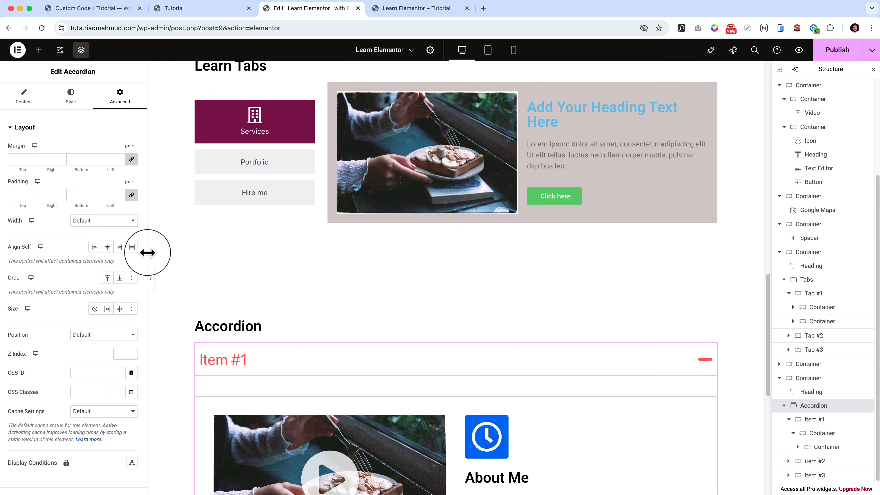
scroll(83, 359, down, 10)
scroll(83, 360, up, 10)
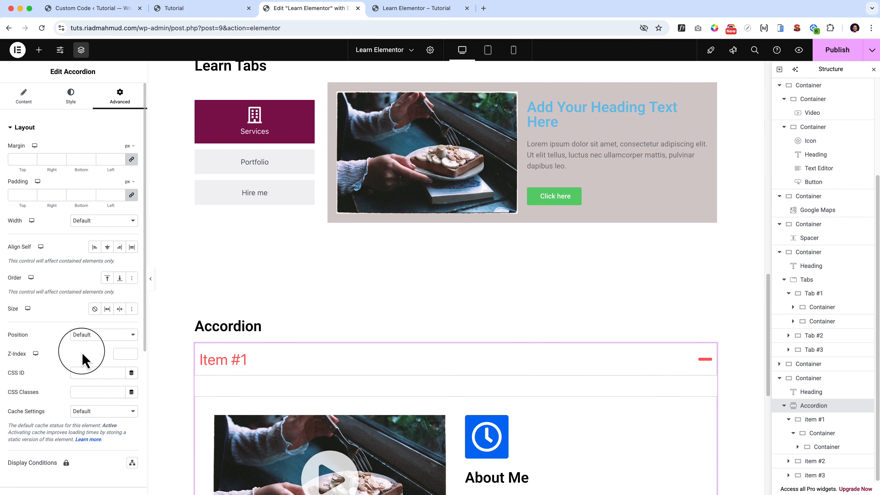
click(24, 97)
Copy the spacer container below the Google map and paste it below the accordion section.
scroll(481, 409, down, 4)
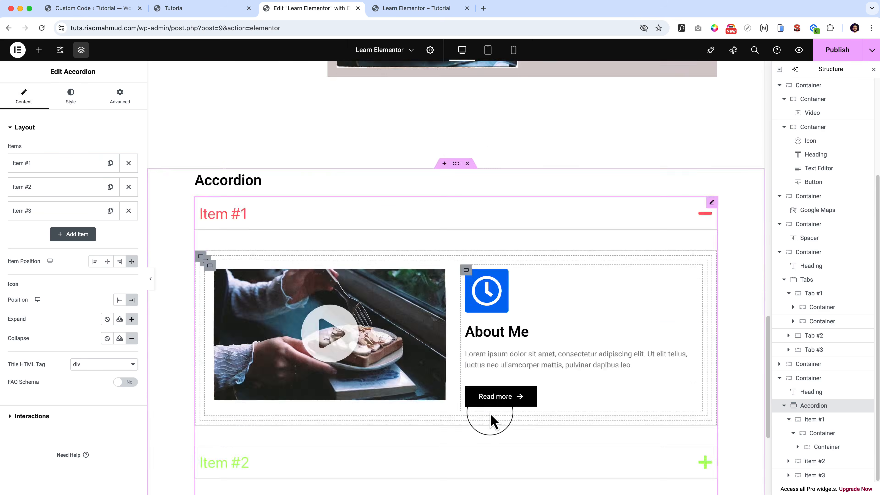
scroll(492, 421, down, 5)
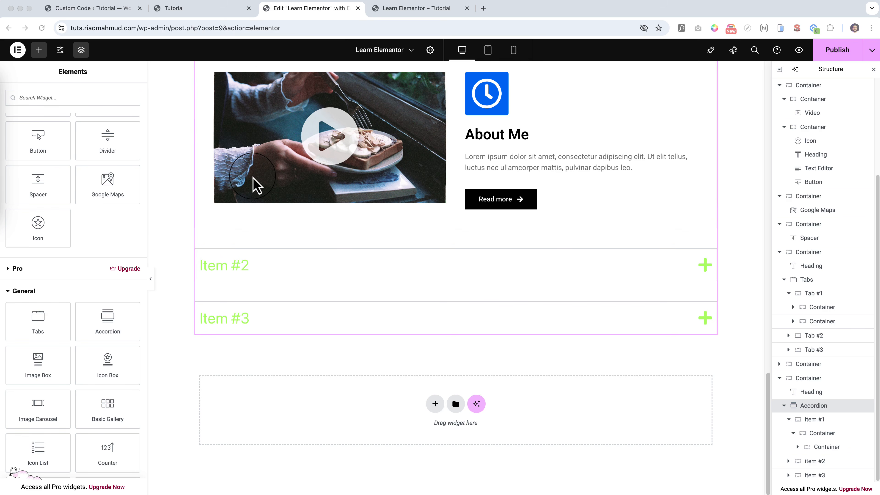
scroll(252, 222, up, 15)
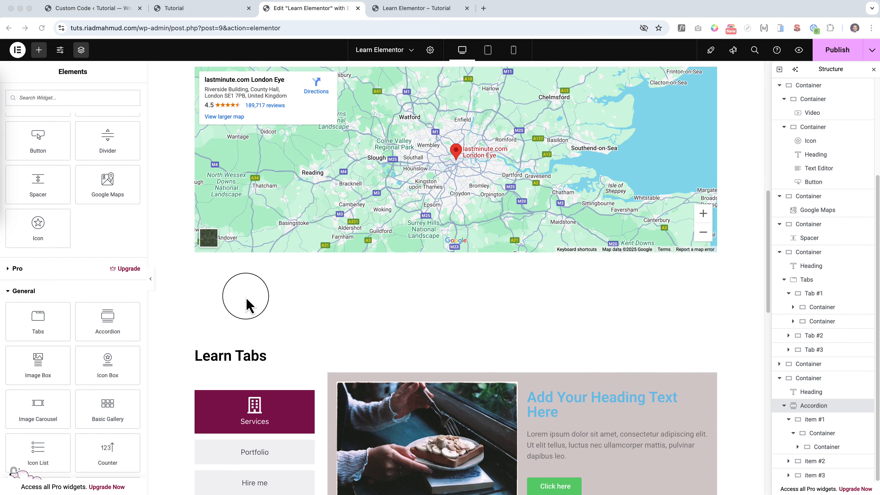
right_click(455, 260)
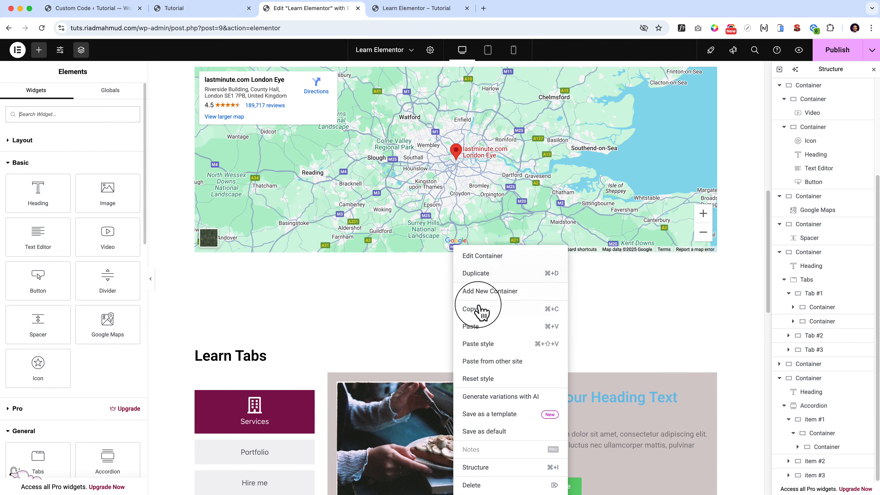
click(481, 311)
scroll(484, 314, down, 15)
right_click(316, 416)
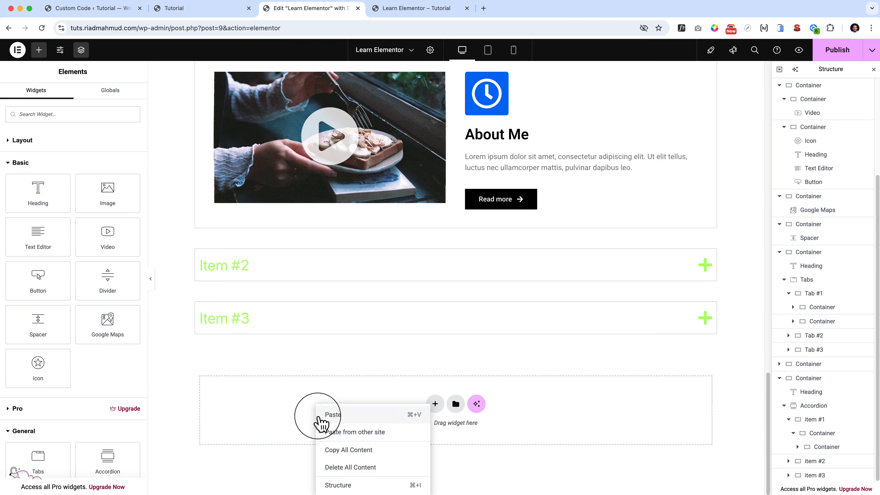
click(319, 416)
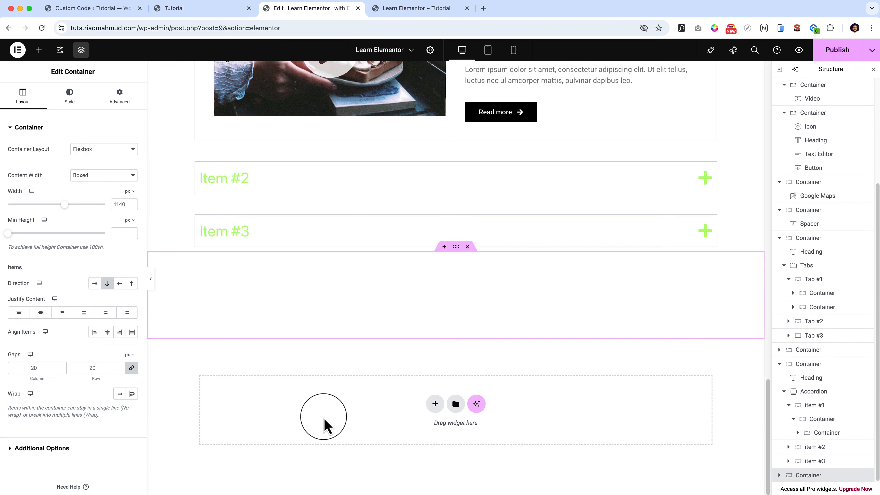
Add a single-column container at the end of the page and paste a copy of the "Accordion" heading into it.
scroll(315, 406, up, 10)
right_click(256, 329)
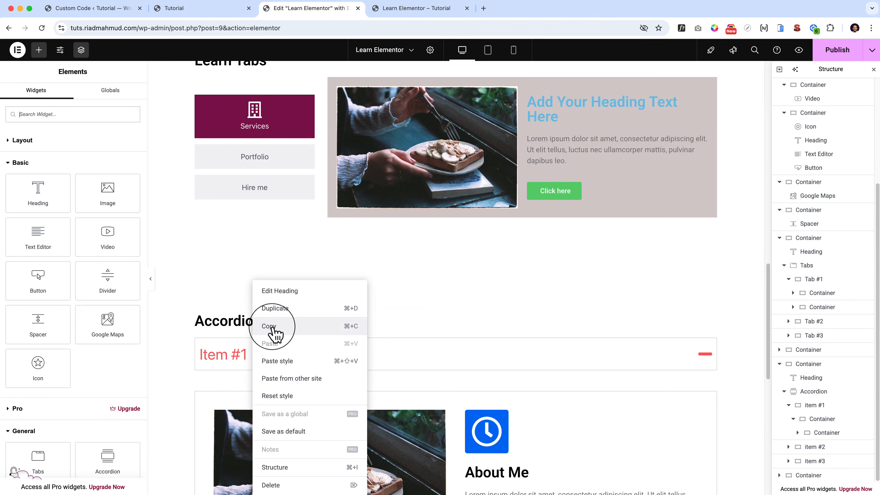
click(273, 327)
scroll(371, 404, down, 10)
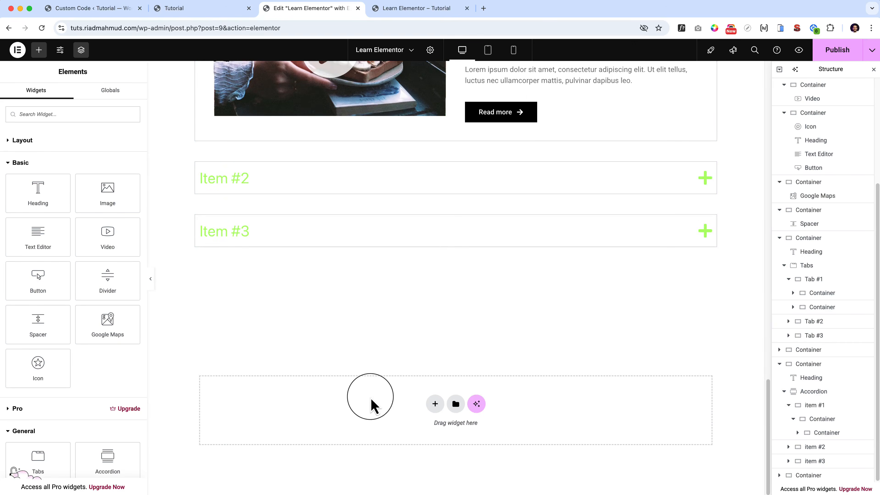
click(434, 404)
click(424, 429)
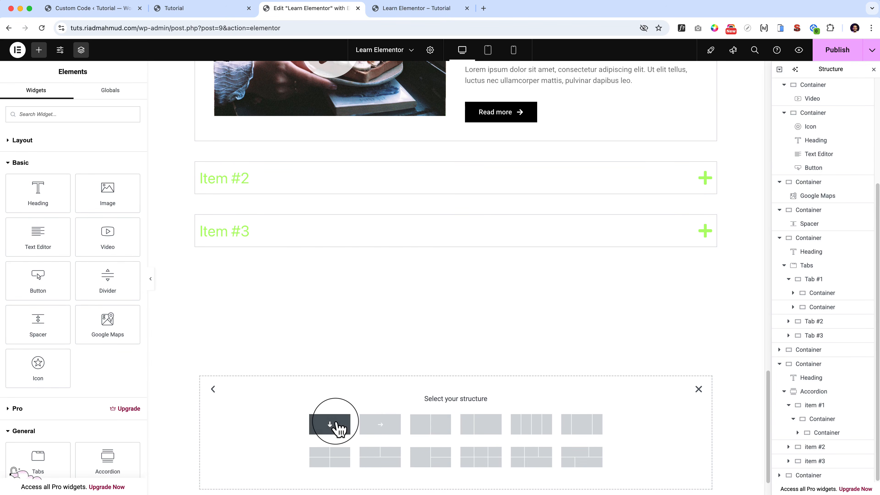
click(338, 424)
right_click(427, 368)
click(457, 333)
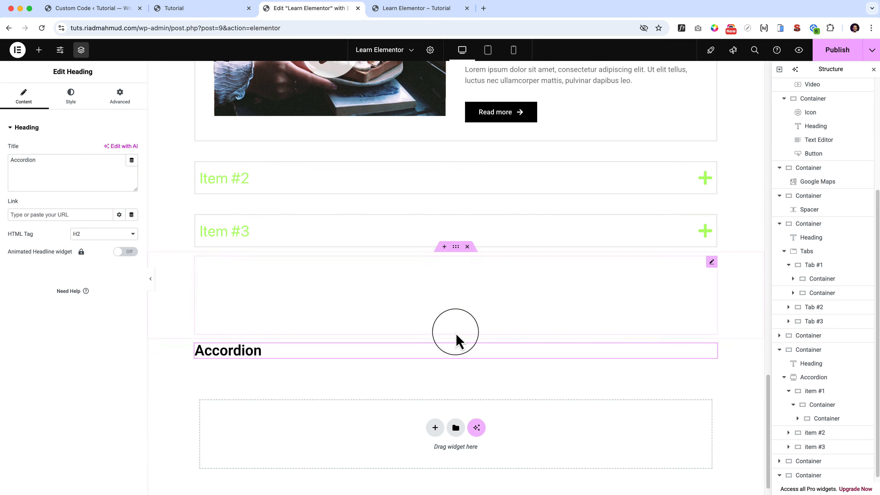
Change the copied heading's text in the new container to "Image Box".
double_click(247, 350)
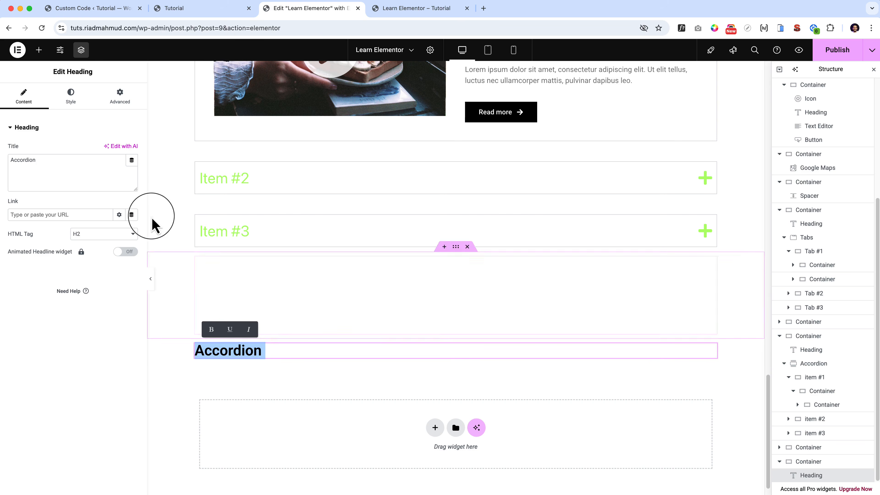
click(39, 49)
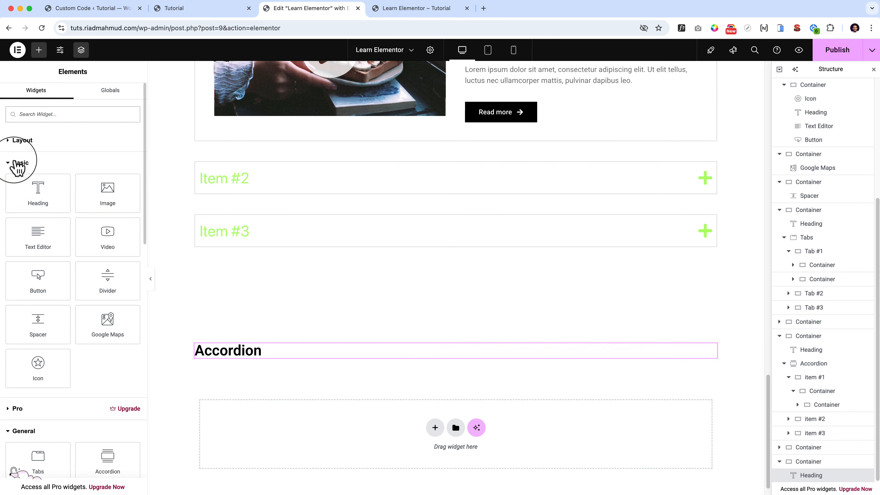
click(20, 163)
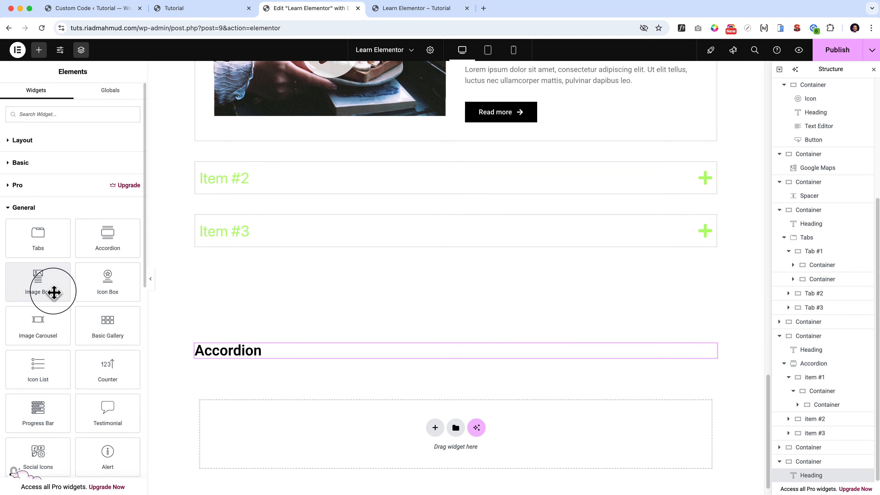
double_click(226, 357)
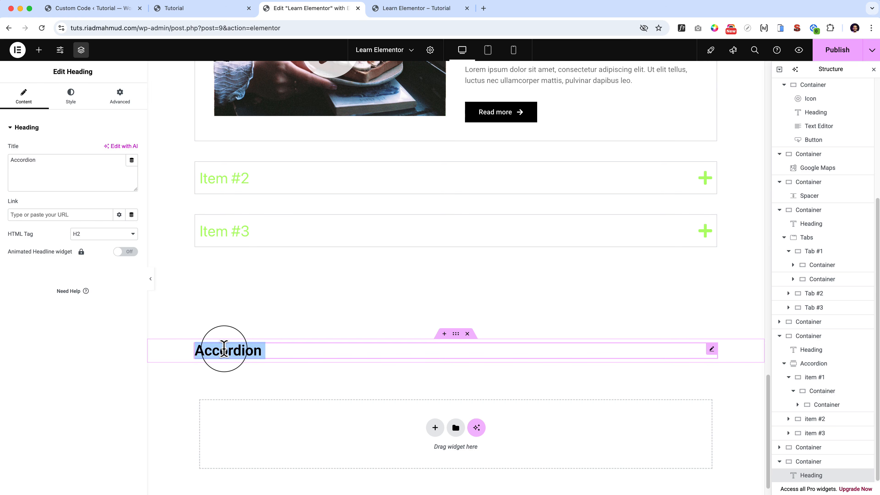
key(BackSpace)
text(Image Box)
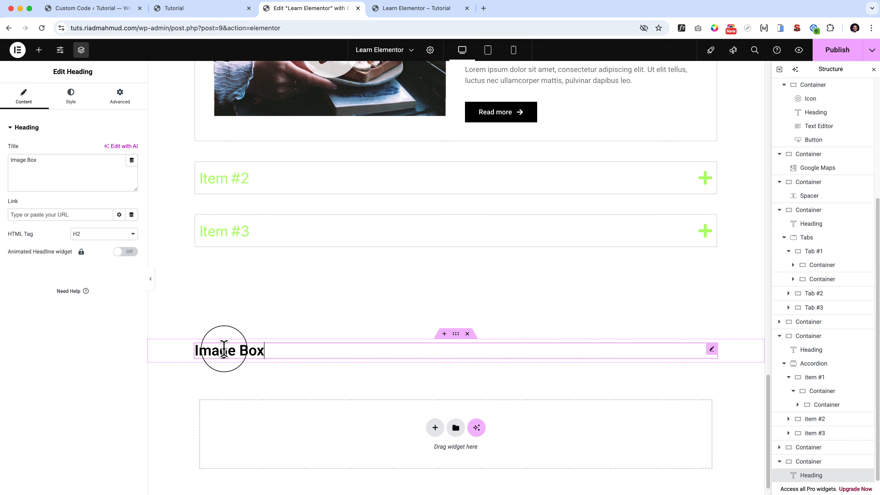
Add an Image Box widget below the "Image Box" heading.
click(39, 49)
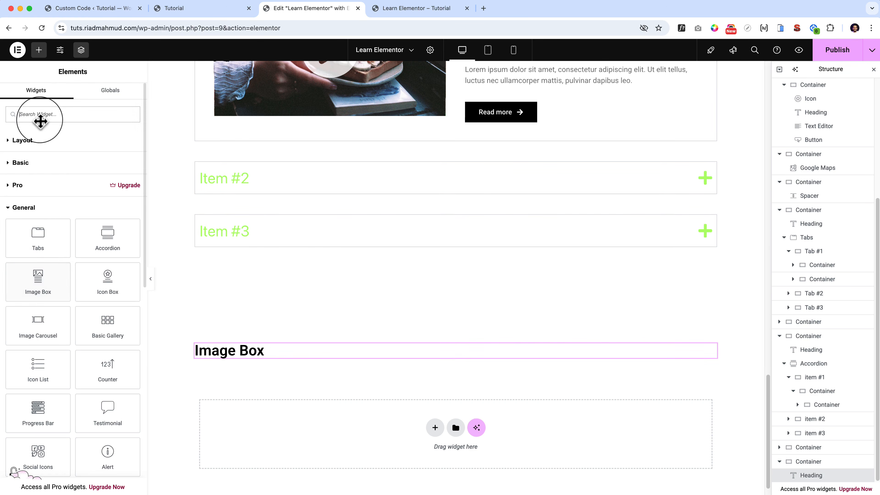
drag(37, 279, 280, 359)
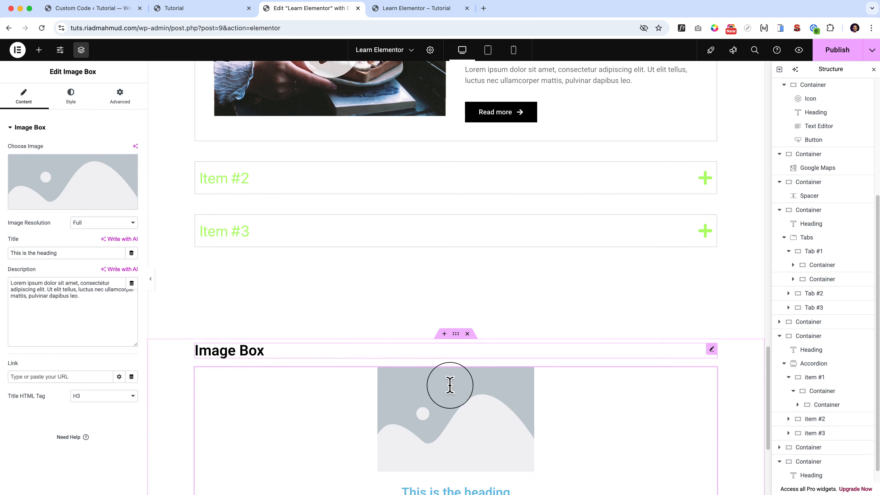
scroll(507, 403, down, 3)
scroll(507, 403, down, 2)
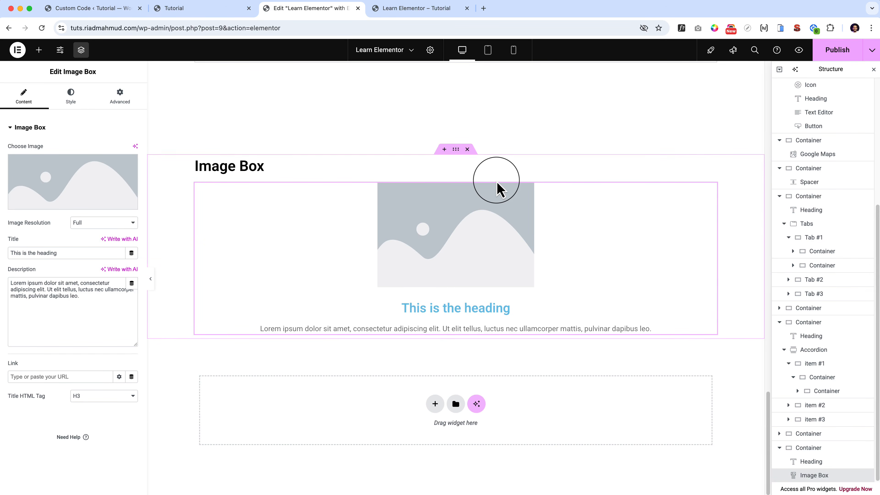
Duplicate the image box twice and delete the last copy.
key(super+d)
key(super+d)
scroll(499, 226, down, 8)
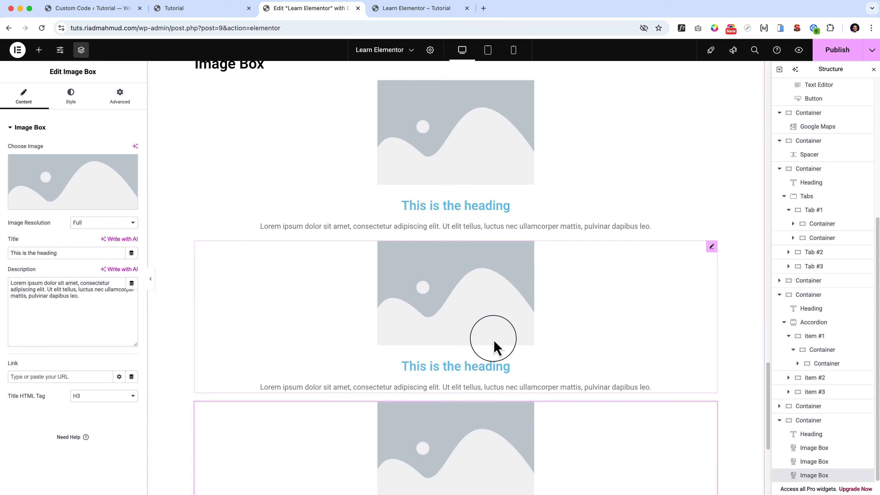
key(Delete)
Delete one more of the duplicated image boxes, leaving a single image box below the "Image Box" heading.
scroll(494, 346, up, 7)
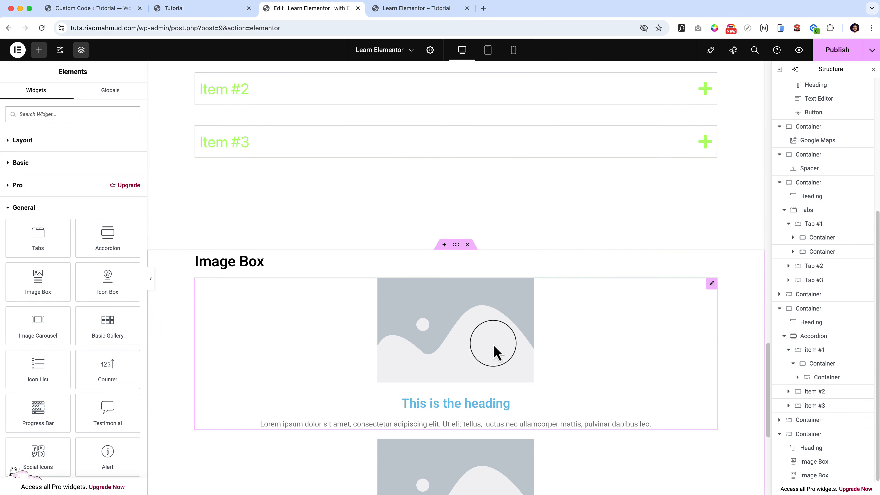
scroll(359, 259, down, 7)
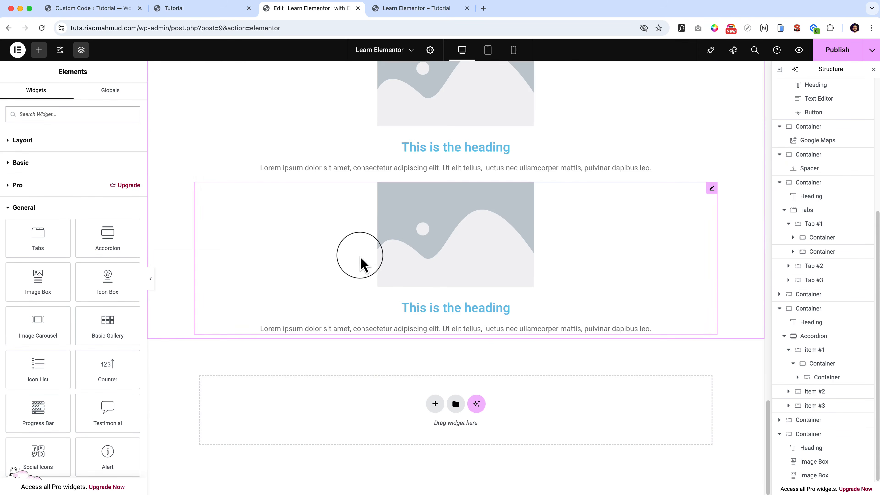
scroll(328, 239, up, 3)
right_click(328, 240)
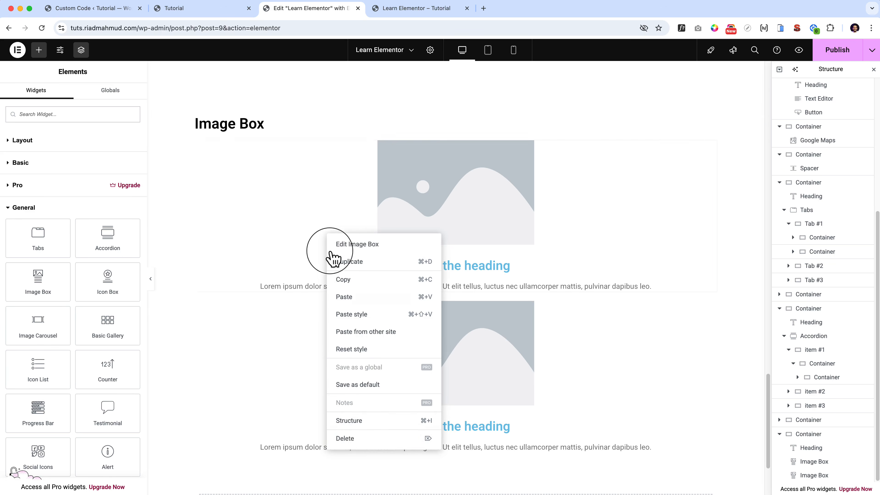
click(360, 438)
click(337, 225)
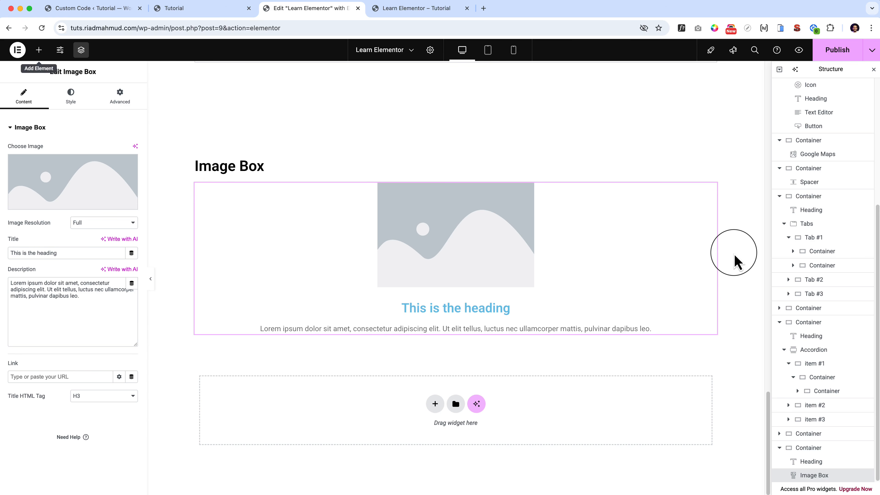
Add a new container inside the "Image Box" section and move the image box into it.
right_click(733, 243)
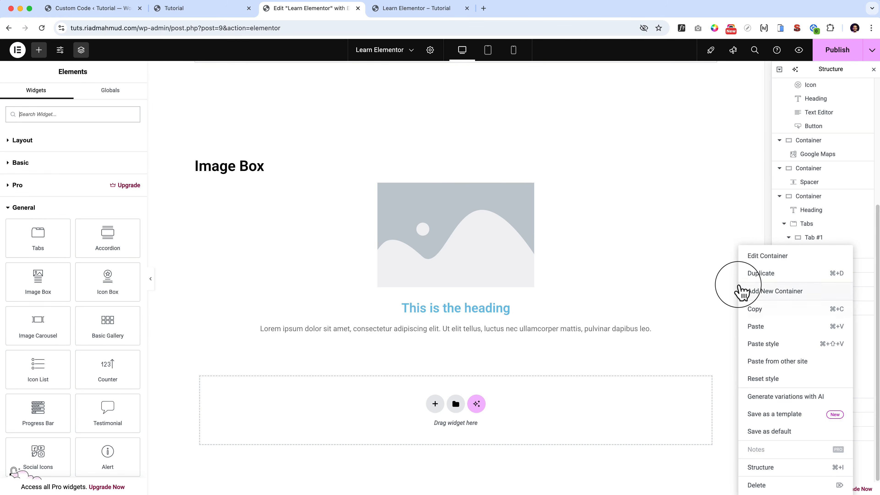
right_click(729, 212)
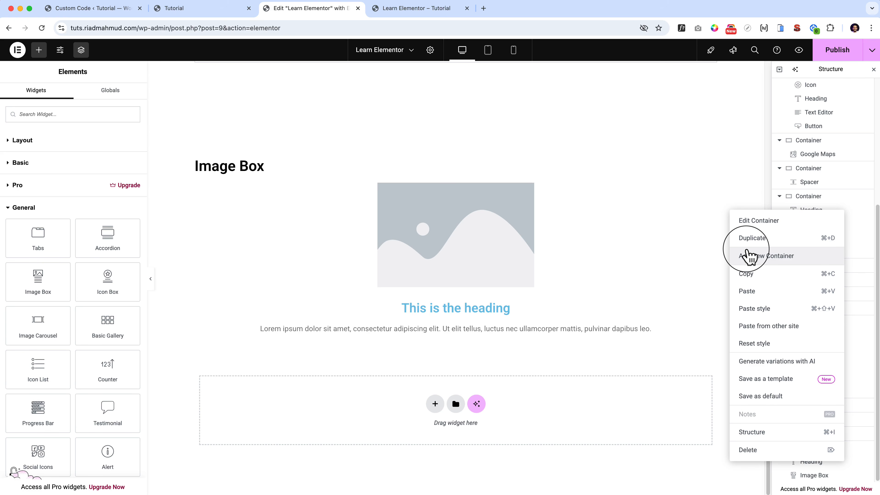
right_click(182, 225)
click(210, 269)
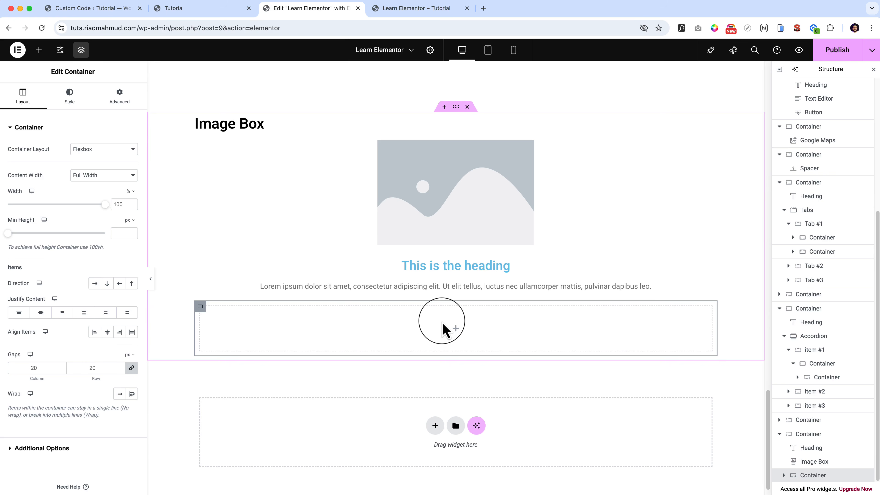
click(310, 178)
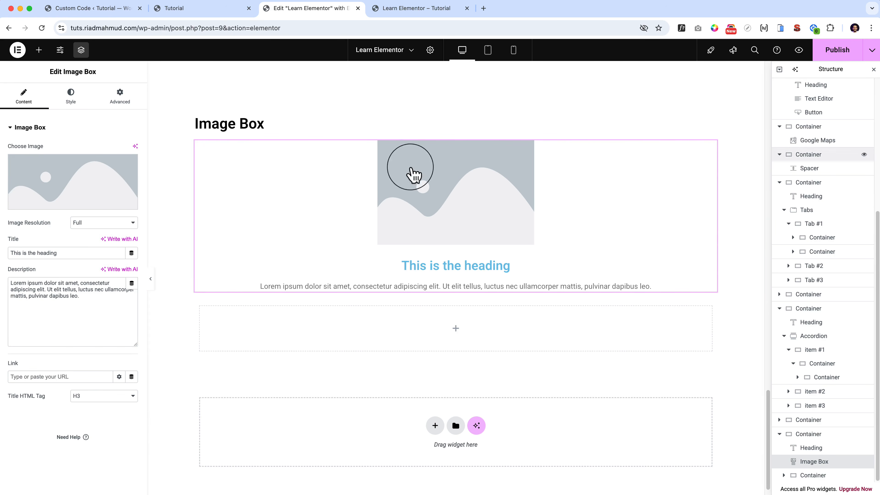
drag(711, 146, 458, 322)
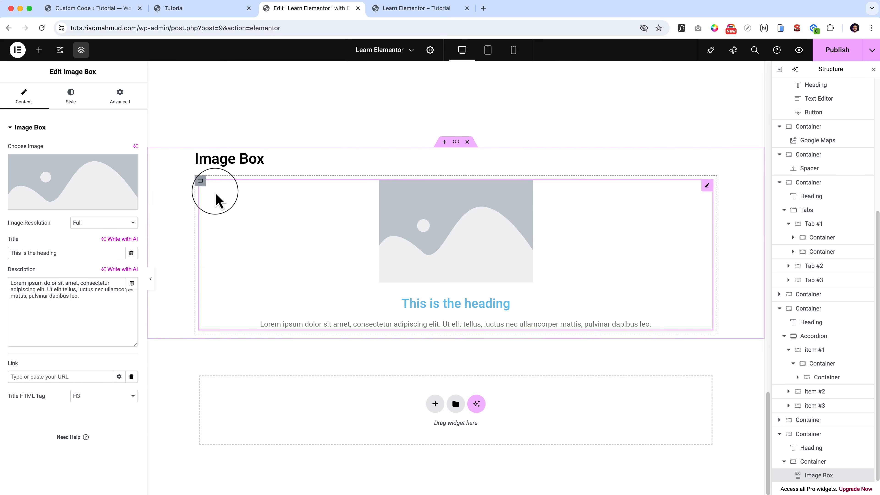
Set the inner container's direction to Row - horizontal and duplicate its image box twice.
click(200, 183)
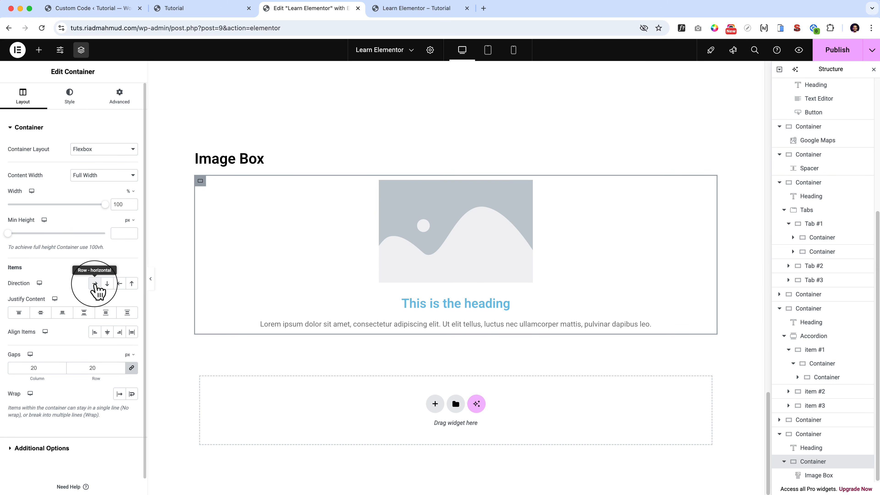
click(342, 248)
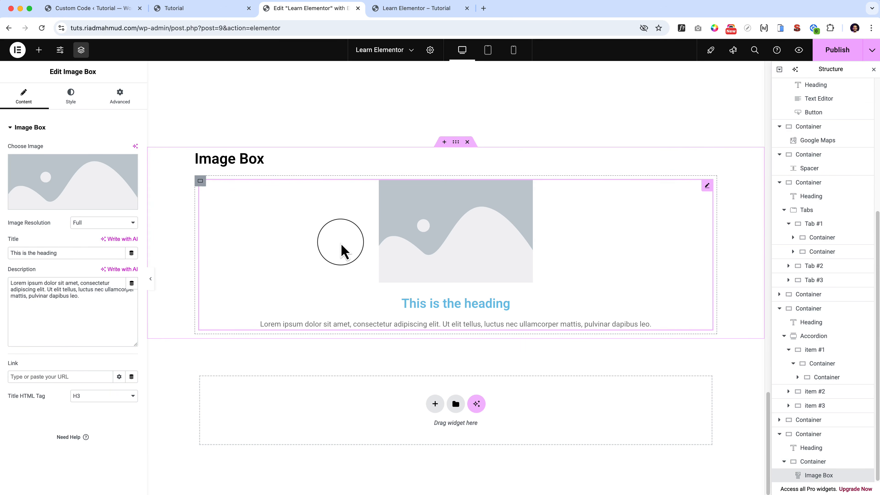
key(super+d)
key(super+d)
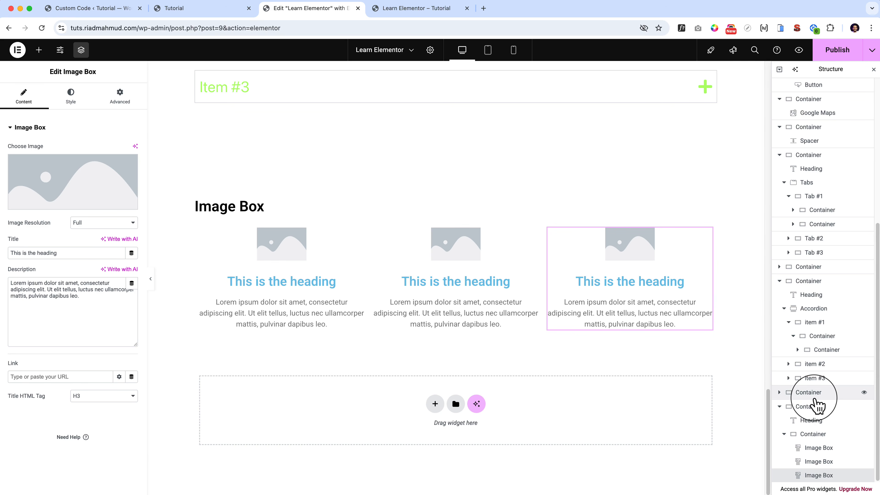
click(815, 404)
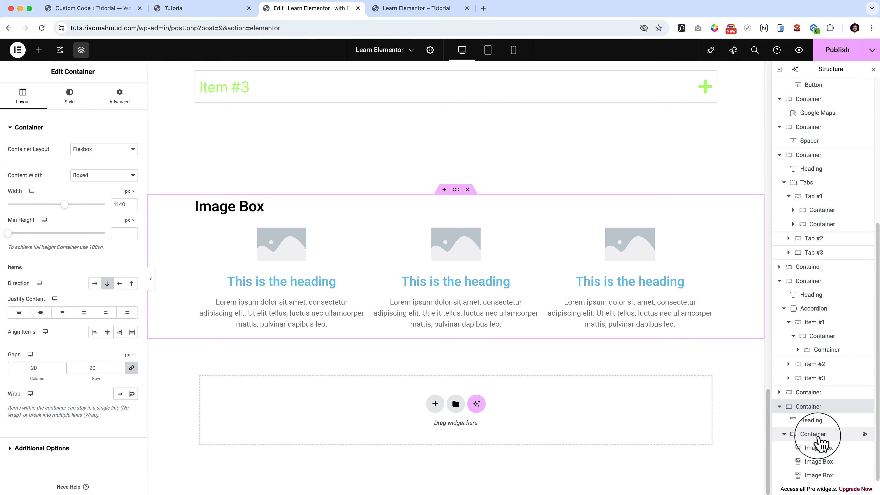
click(820, 438)
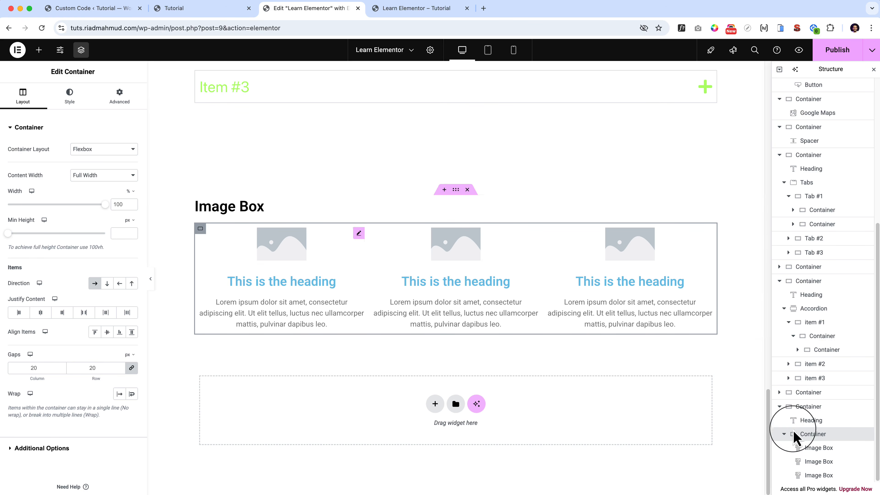
Open the image chooser of the first image box, then search for "flaticon" in a new browser tab and open the Flaticon site.
click(295, 287)
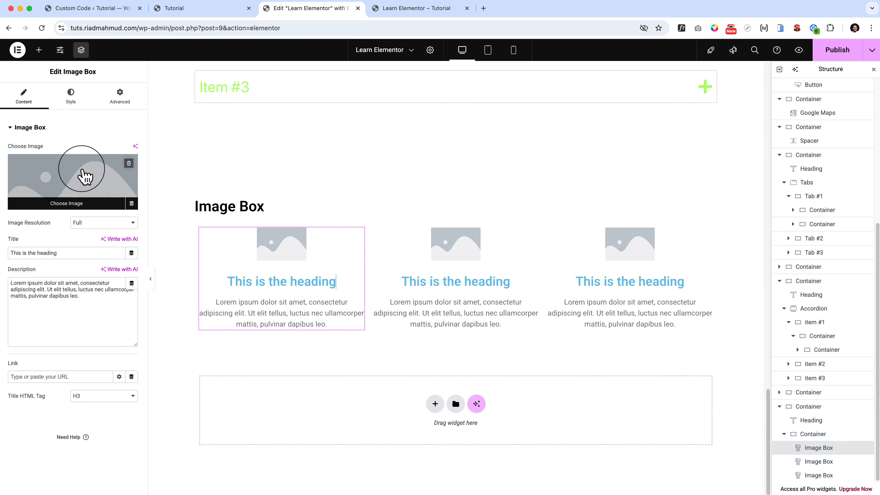
click(84, 176)
click(484, 9)
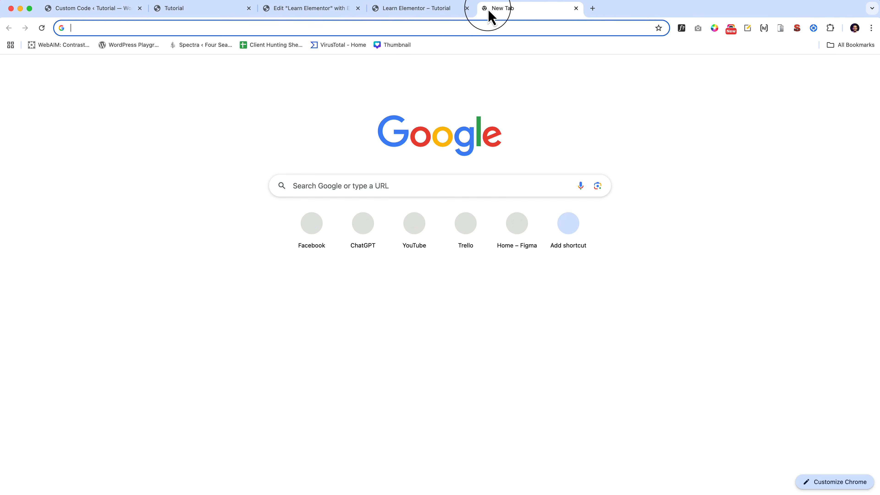
text(flat)
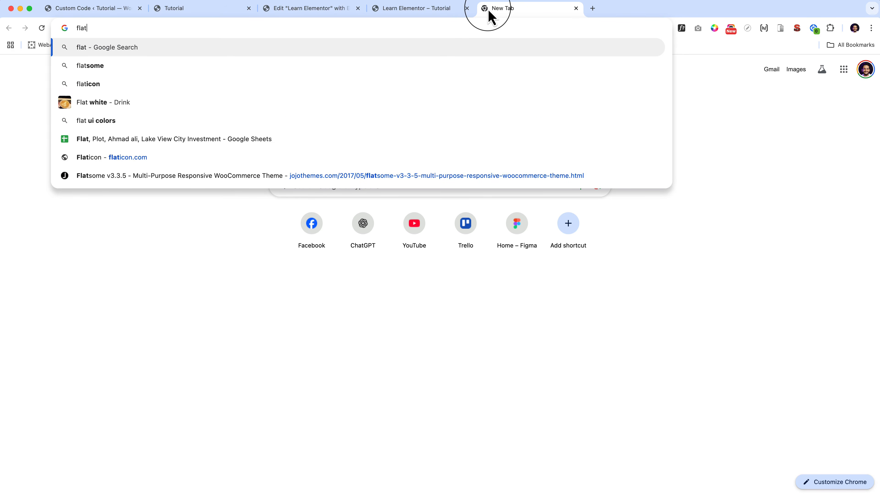
text(icon)
key(Return)
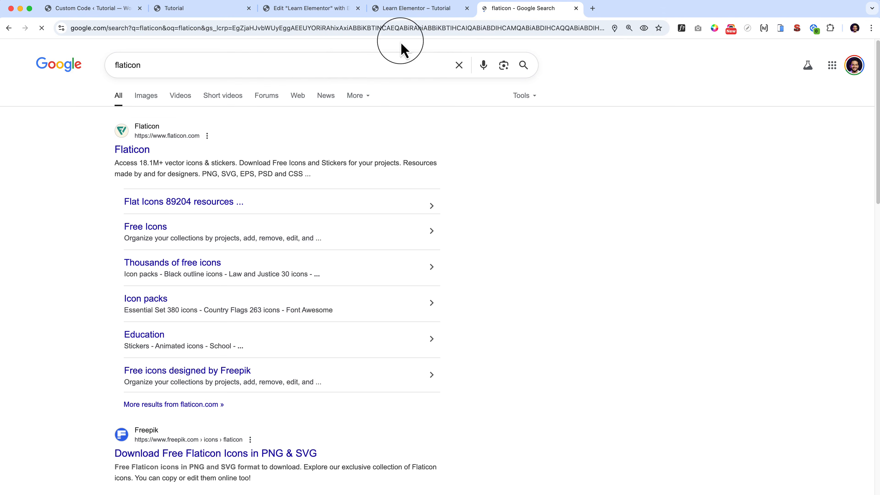
click(141, 149)
Open Flaticon's Valentine's Day icon pack and download the chat icon with the free option.
scroll(330, 285, down, 10)
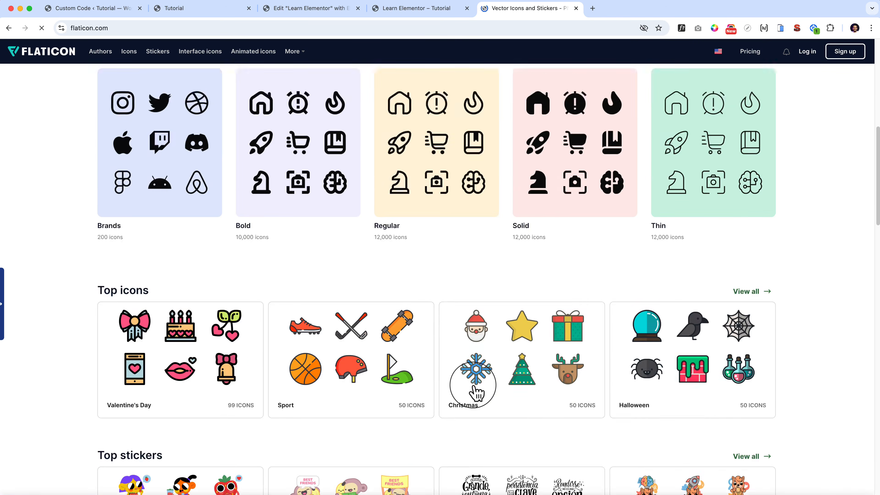
scroll(474, 386, up, 10)
scroll(473, 386, down, 10)
click(180, 325)
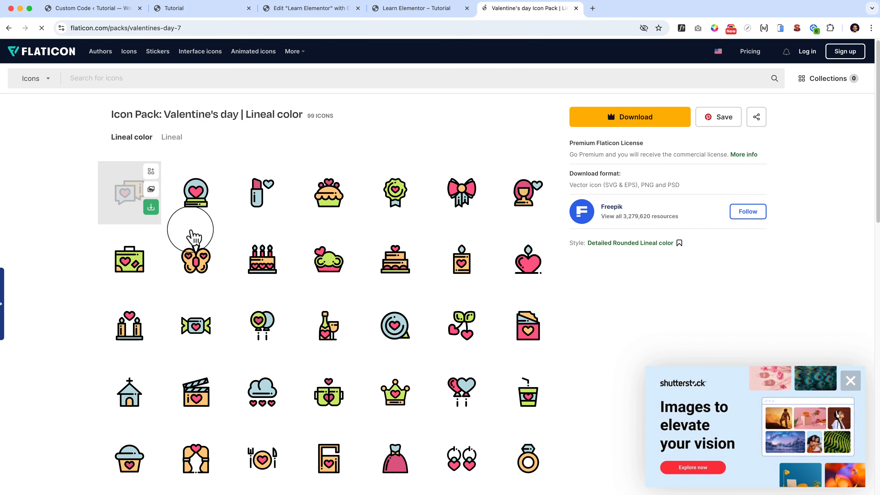
click(151, 208)
click(131, 258)
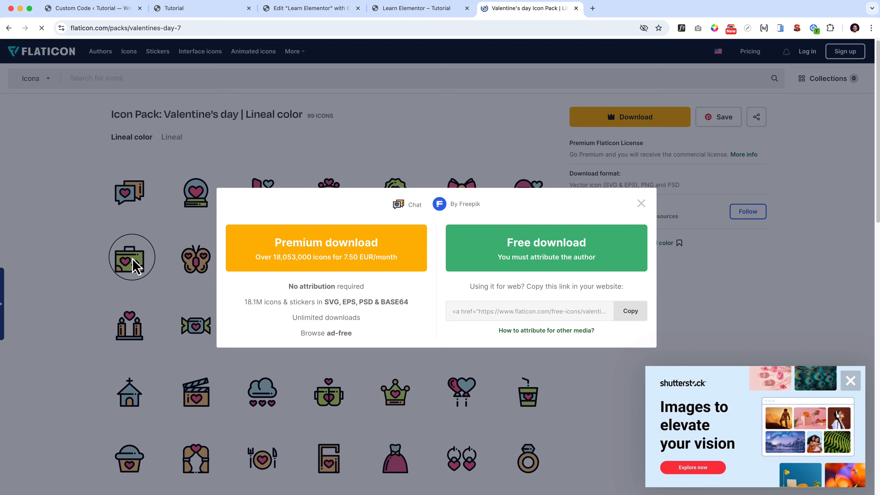
click(609, 229)
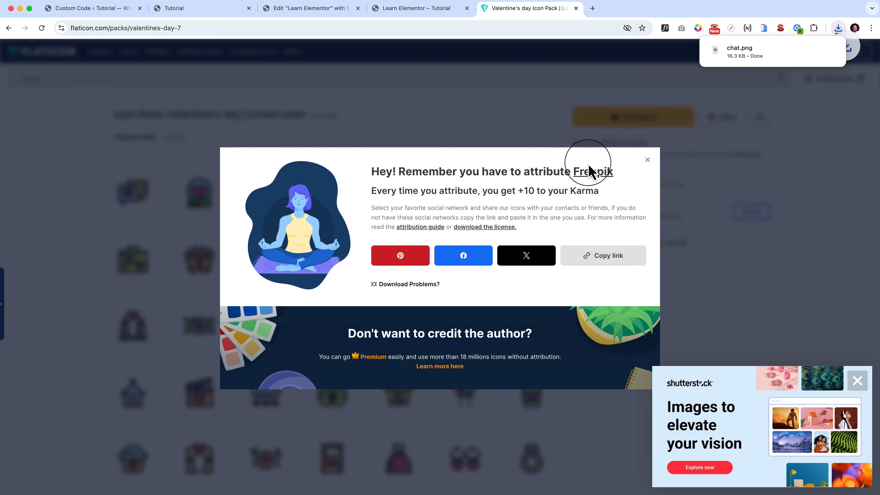
click(647, 157)
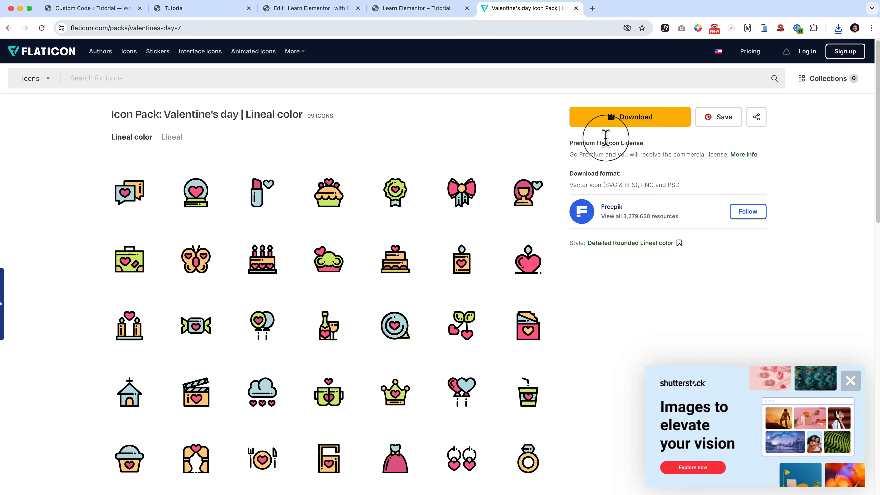
Return to the Elementor editor, upload chat.png to the media library and use it as the first image box's image.
click(321, 13)
click(838, 29)
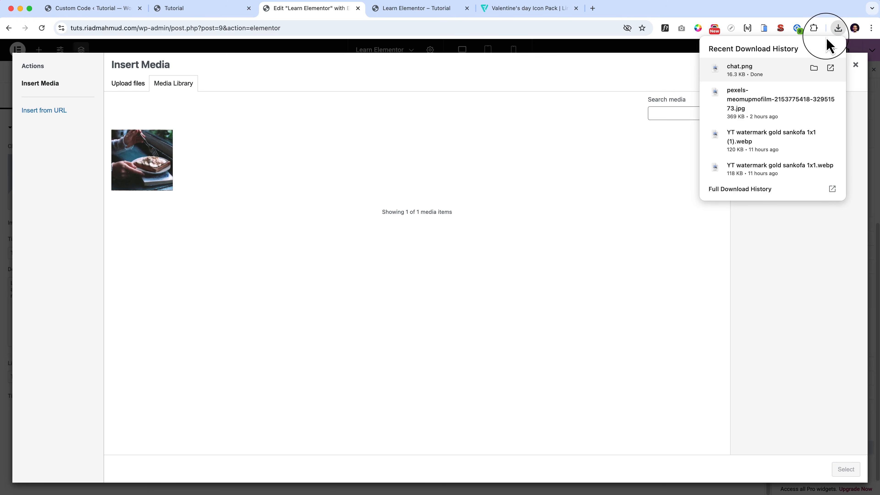
drag(726, 71, 391, 204)
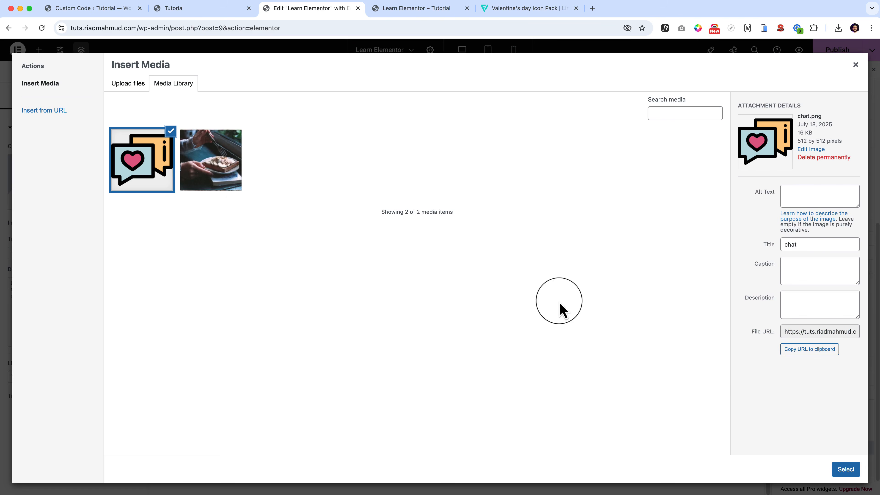
click(845, 469)
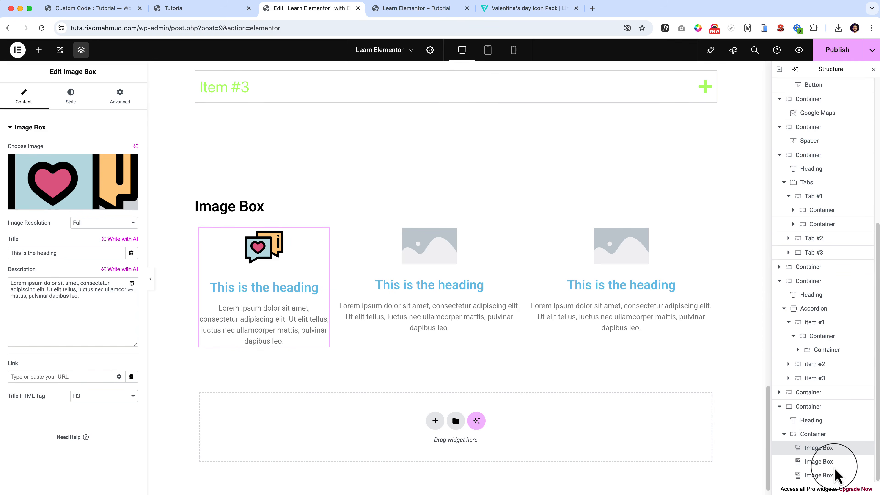
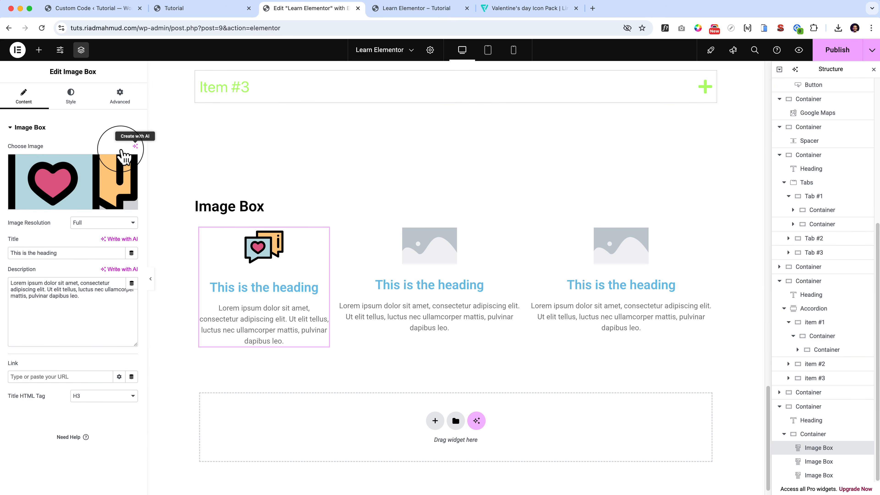
Set the first image box's link to # and its title HTML tag to H4.
click(16, 377)
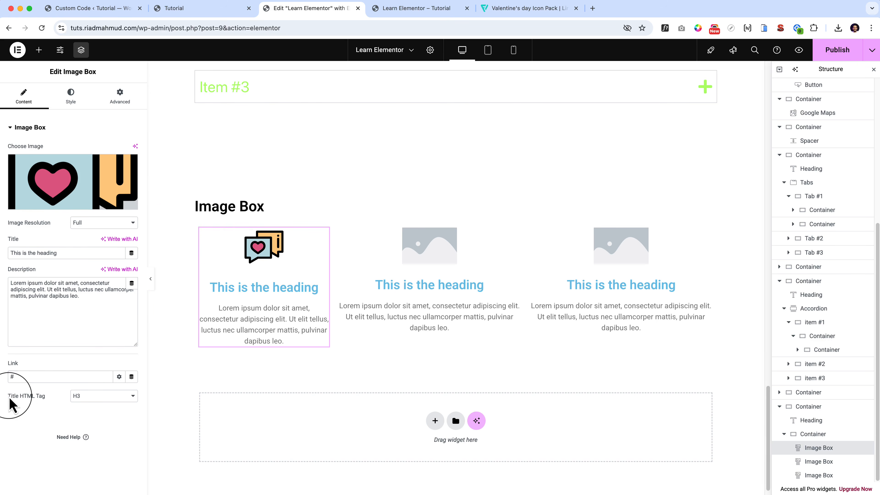
drag(10, 404, 38, 402)
click(99, 402)
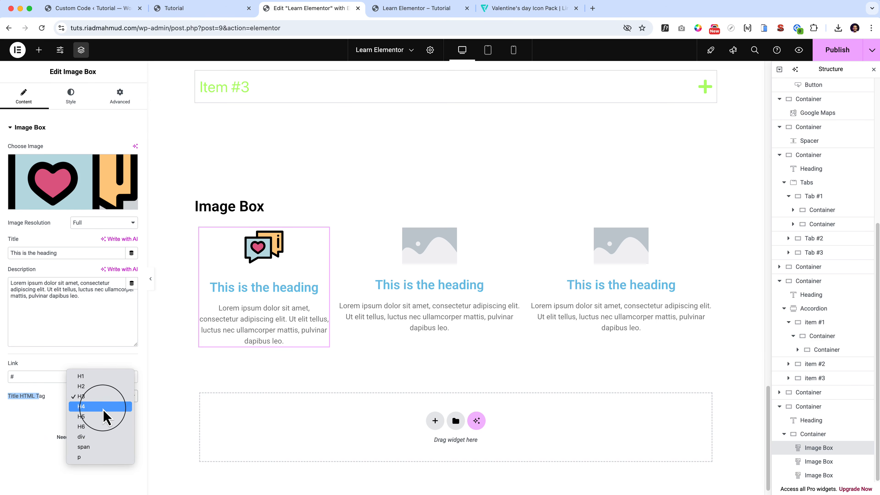
click(103, 406)
click(107, 405)
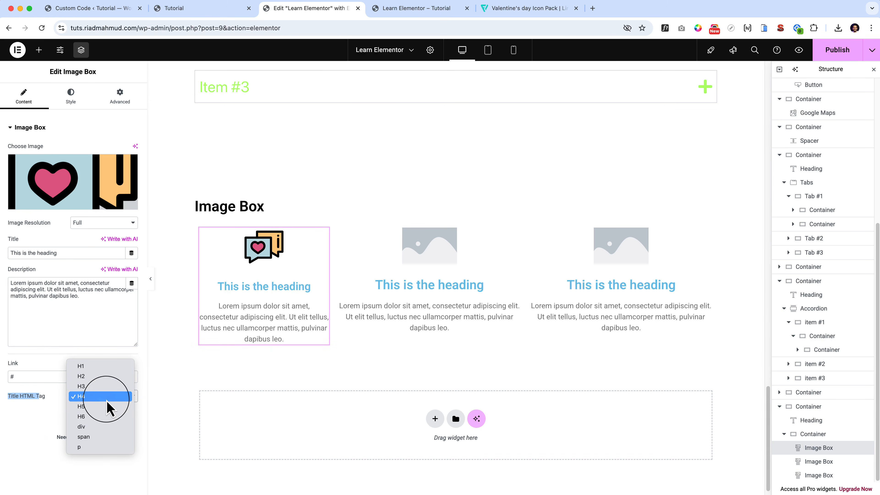
click(110, 413)
click(110, 402)
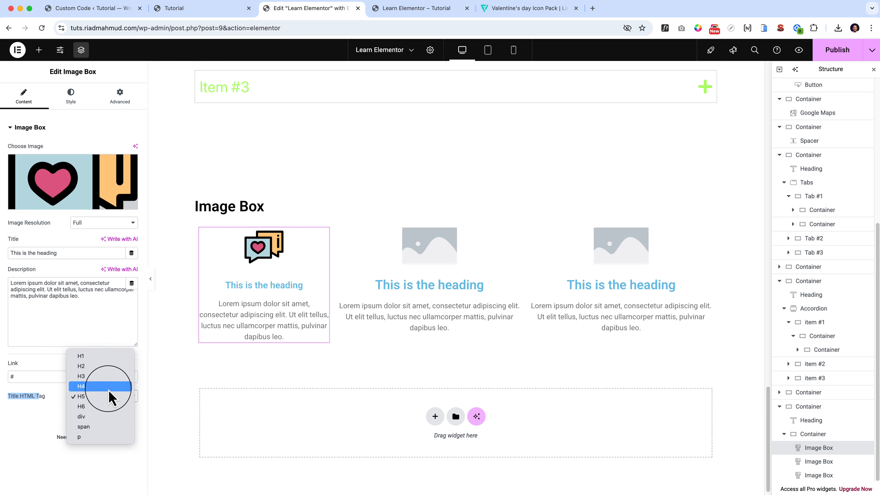
click(110, 397)
click(101, 422)
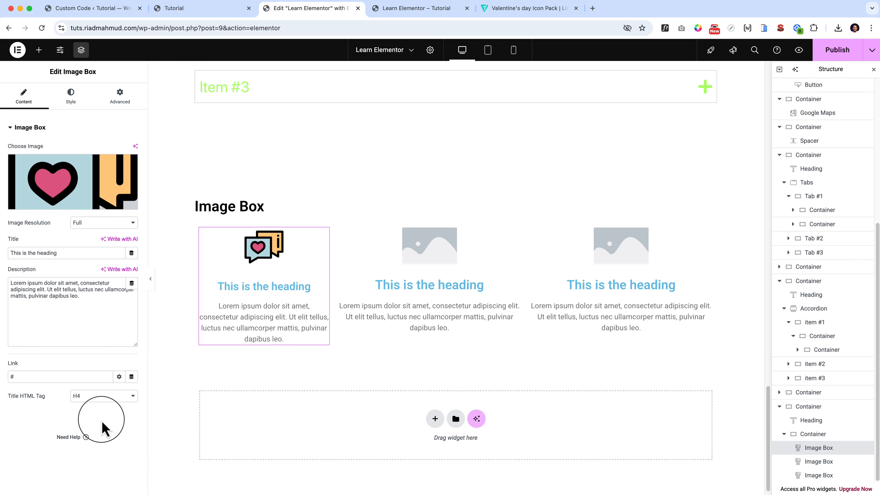
Compare the Left, Right and Top image positions for the first image box and settle on Left.
click(82, 101)
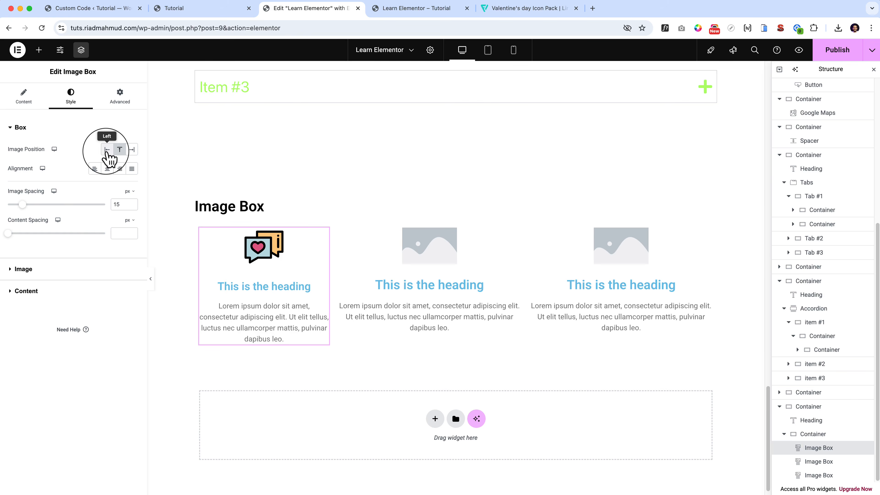
click(107, 150)
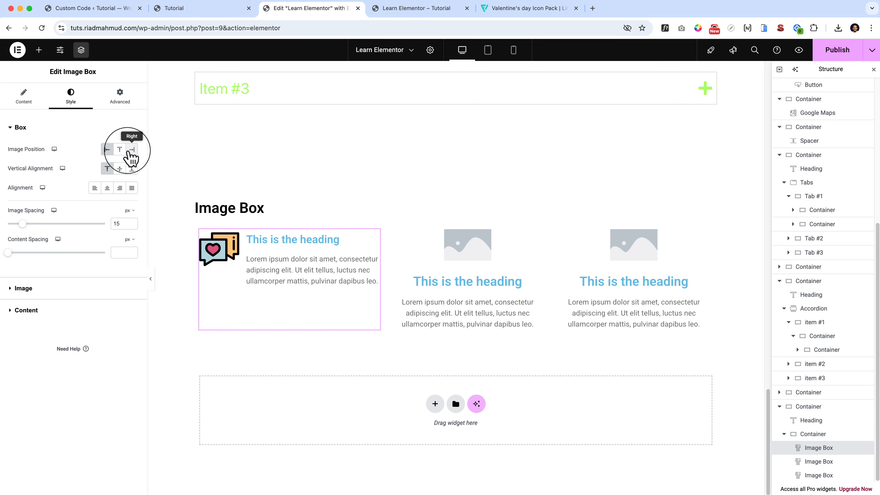
click(132, 150)
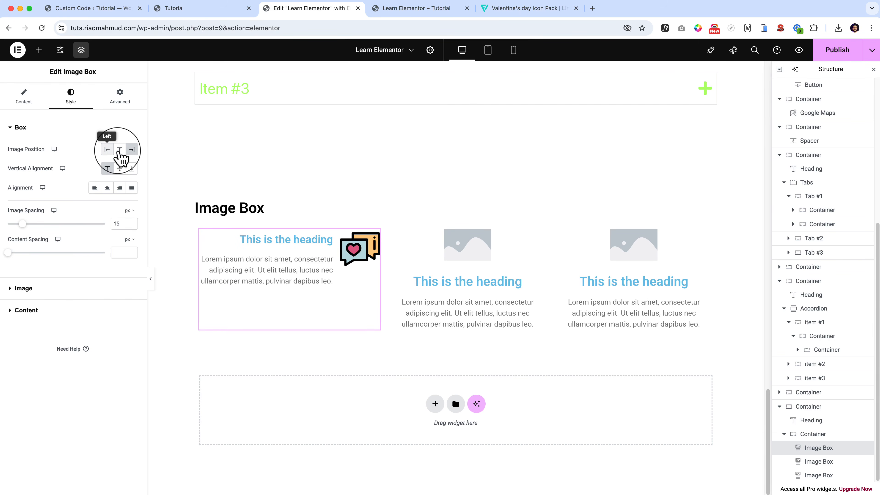
click(107, 150)
click(120, 149)
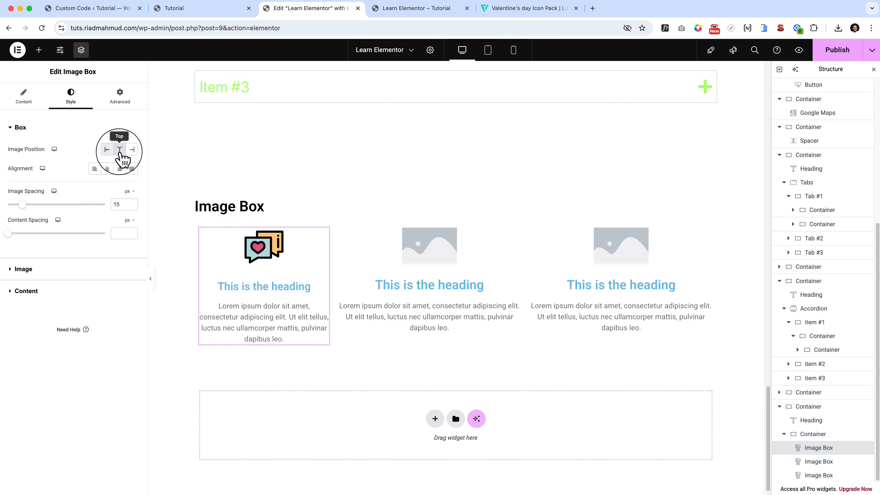
click(107, 149)
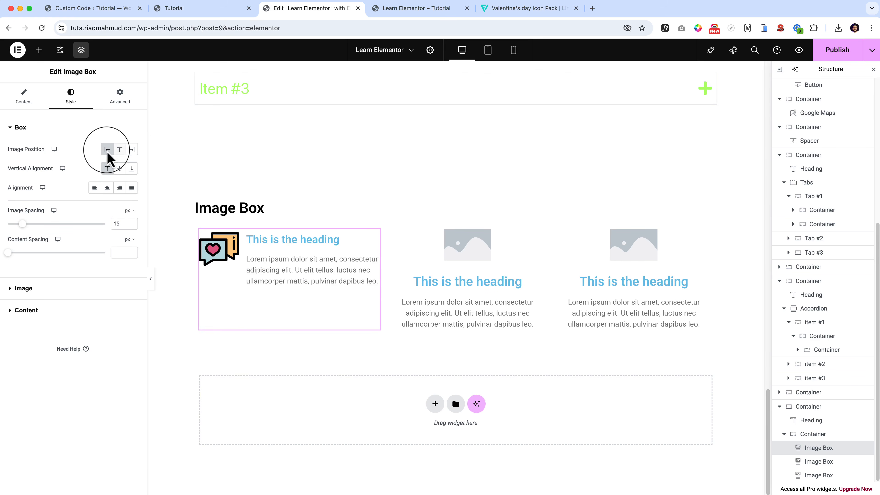
click(133, 151)
click(106, 149)
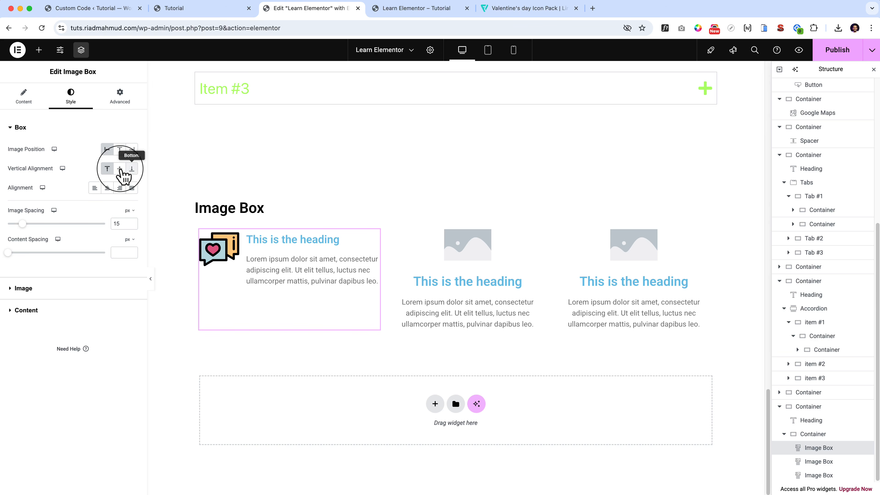
Try the Middle and Bottom vertical alignments and the Right image position, and restore Top alignment with the image on the Left.
click(120, 169)
click(131, 168)
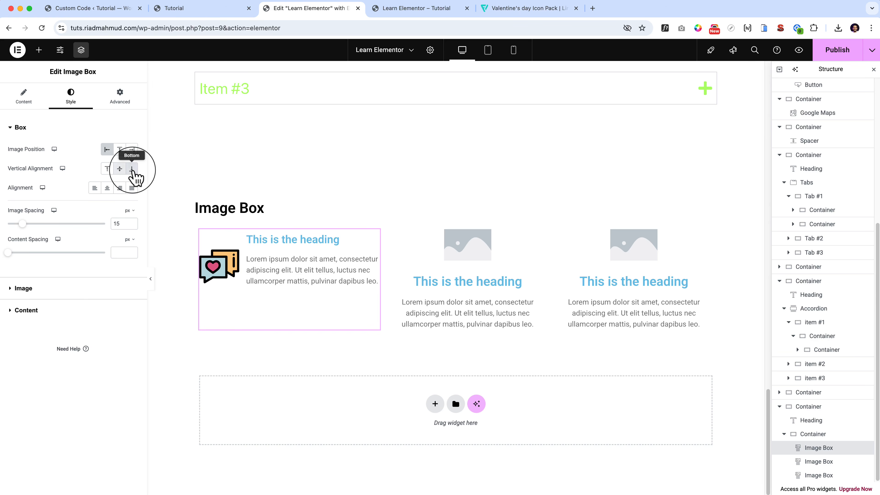
click(119, 169)
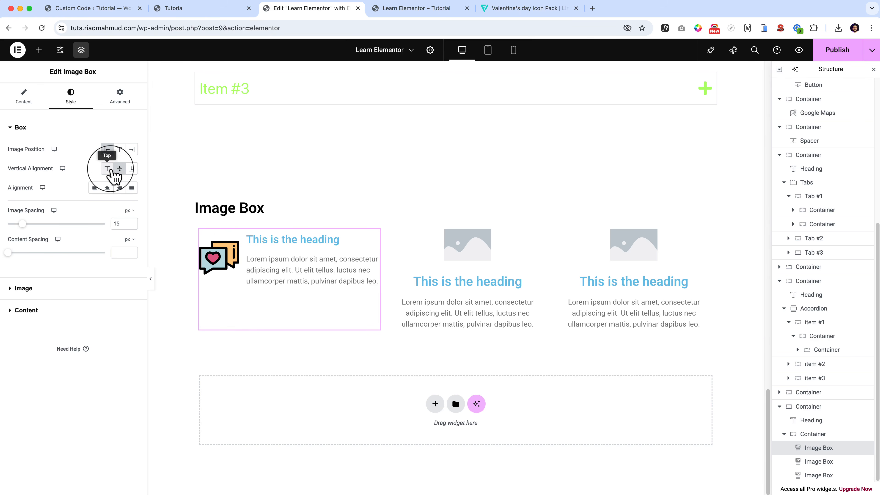
click(107, 169)
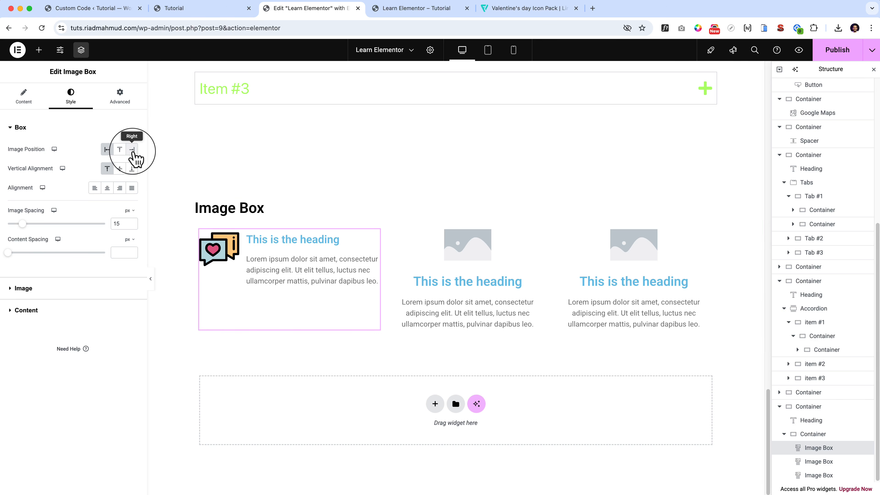
click(131, 149)
click(120, 169)
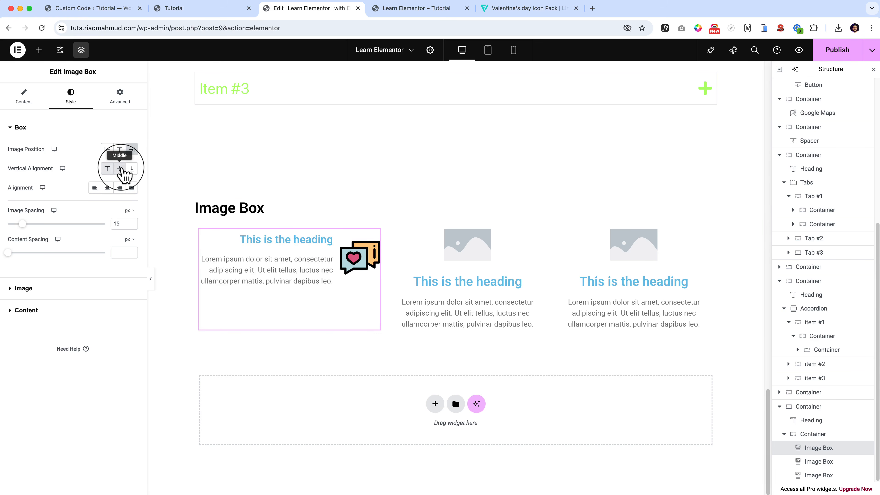
click(119, 169)
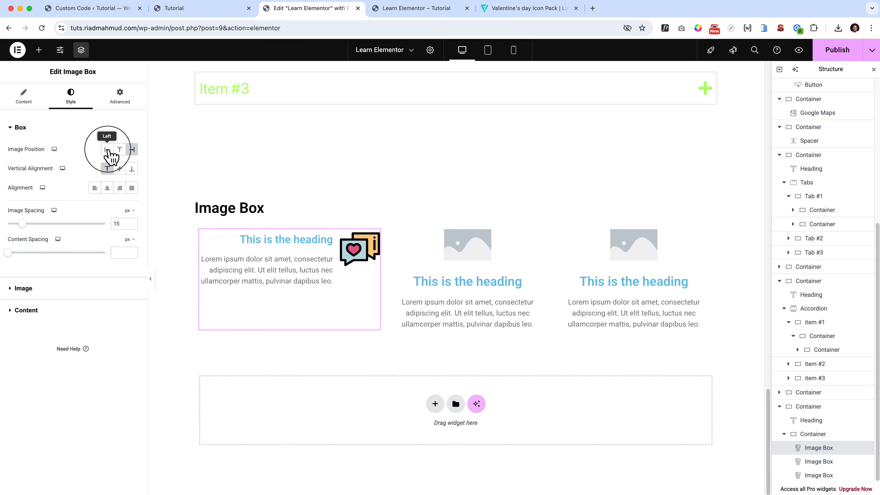
click(107, 150)
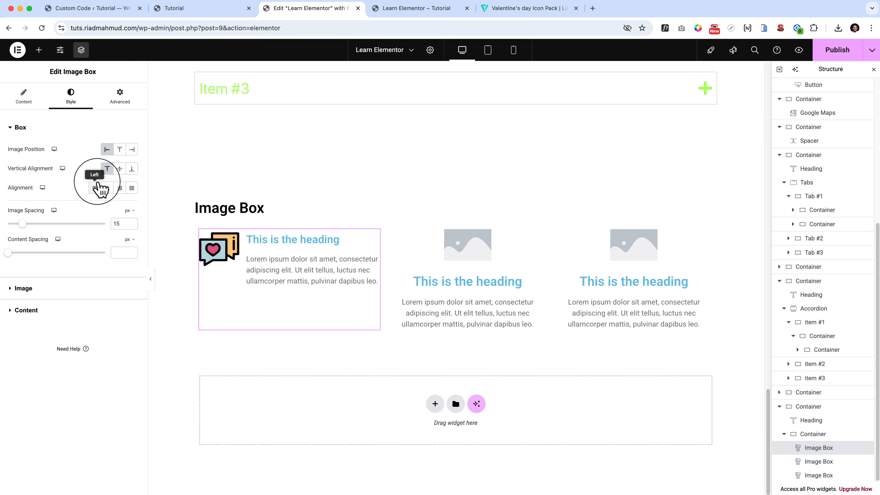
Try the Center, Right and Justified text alignments on the first image box and set the alignment to Left.
click(107, 190)
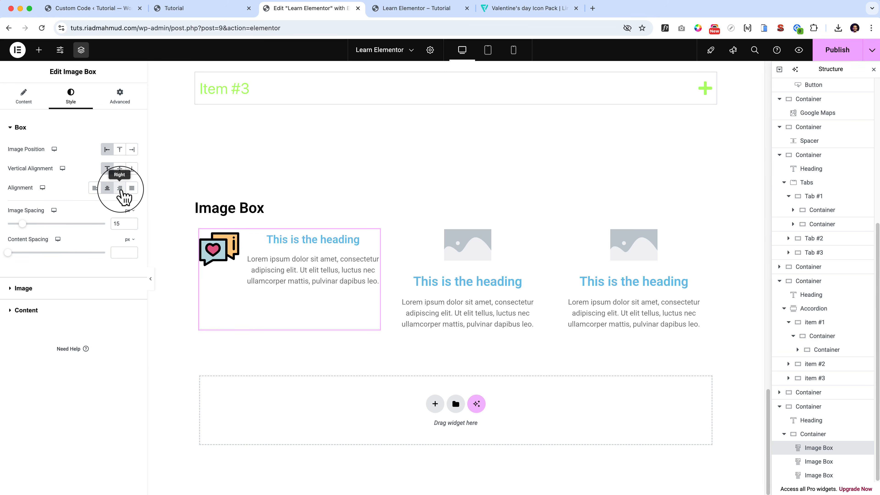
click(120, 190)
click(132, 190)
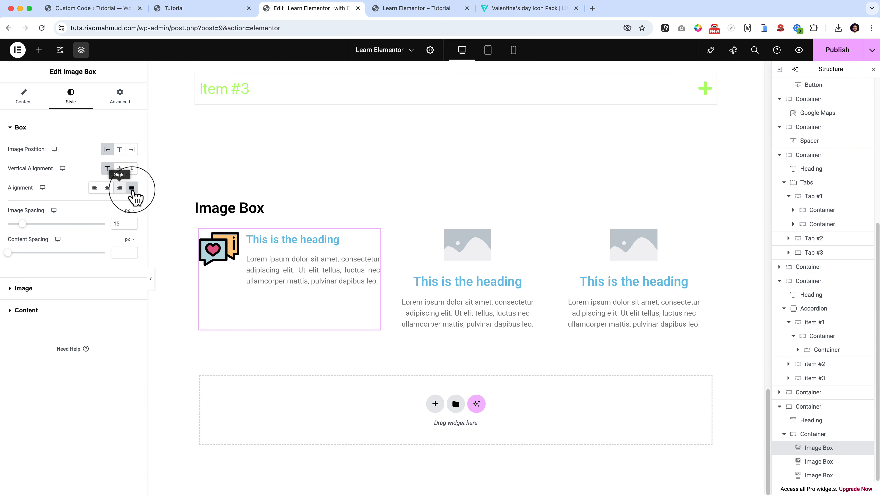
click(94, 190)
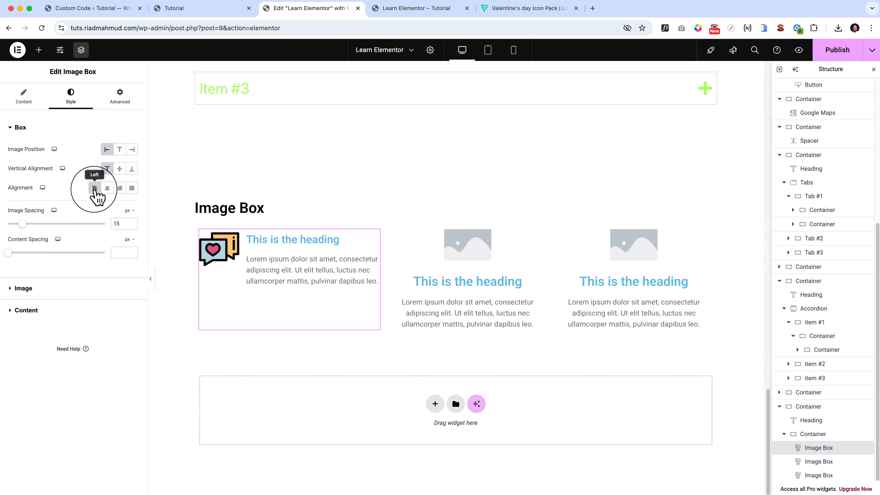
Set the first image box's image spacing to 26 px, content spacing to 5 px and image width to 26%.
drag(22, 223, 33, 223)
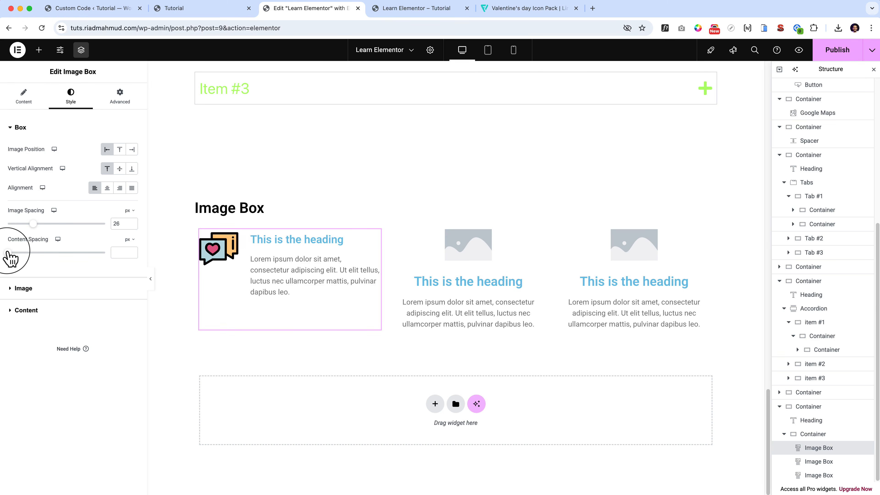
drag(8, 252, 12, 254)
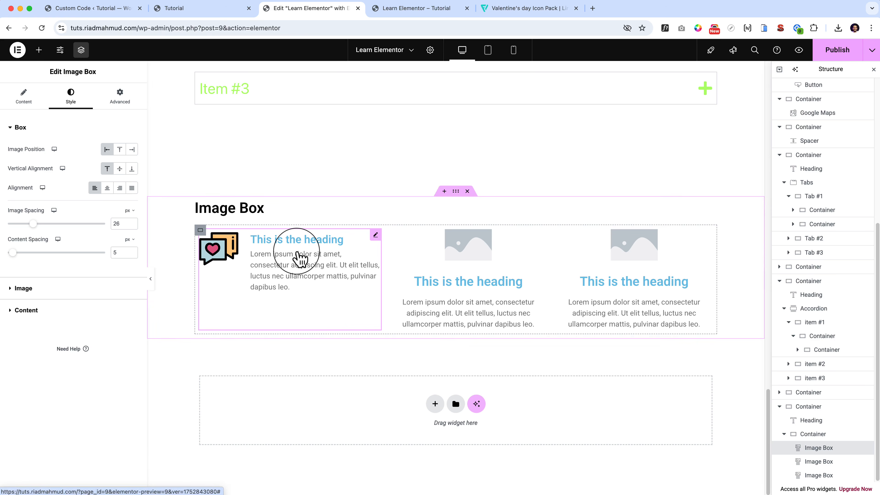
click(73, 293)
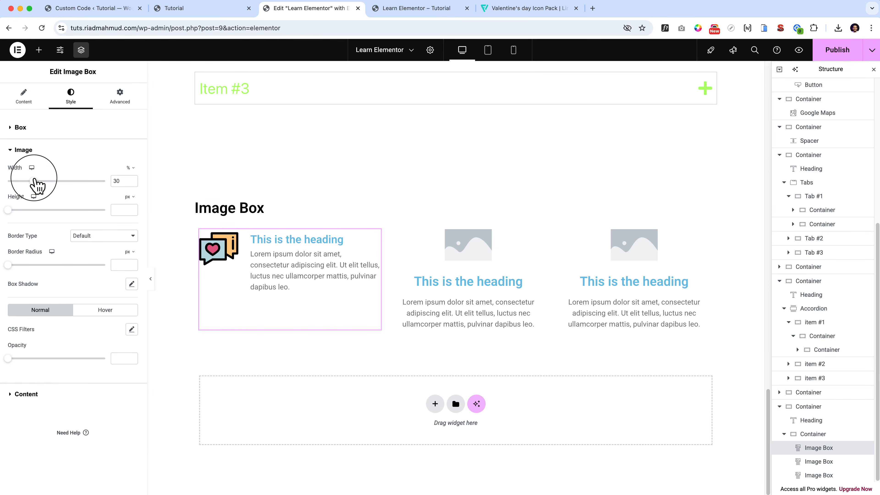
drag(33, 181, 33, 191)
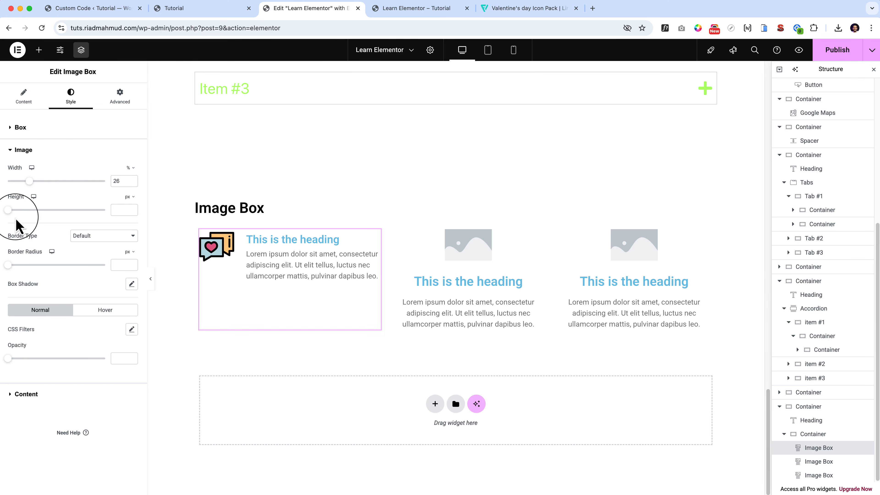
Examine the image border types, the title and description styling options and the advanced settings of the first image box.
click(102, 239)
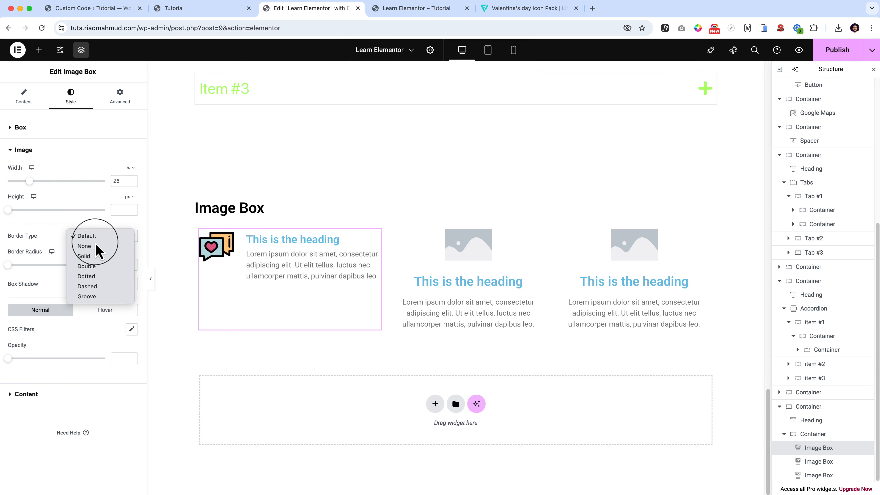
click(65, 278)
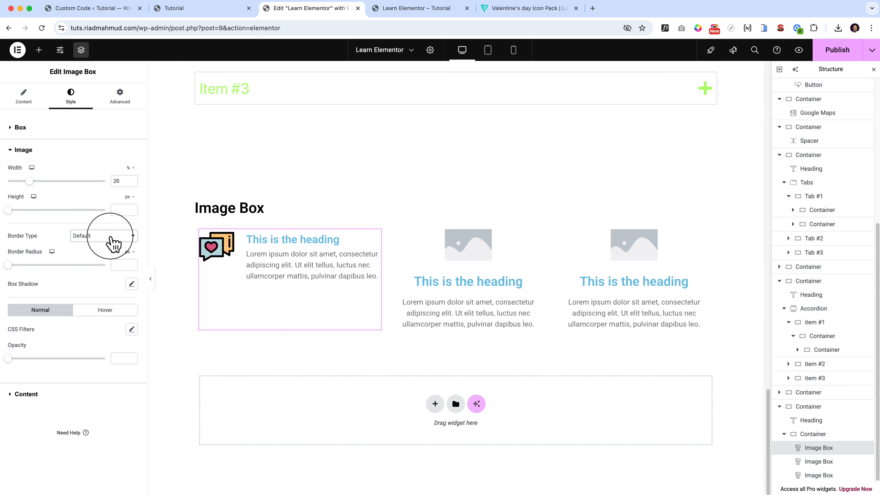
click(111, 243)
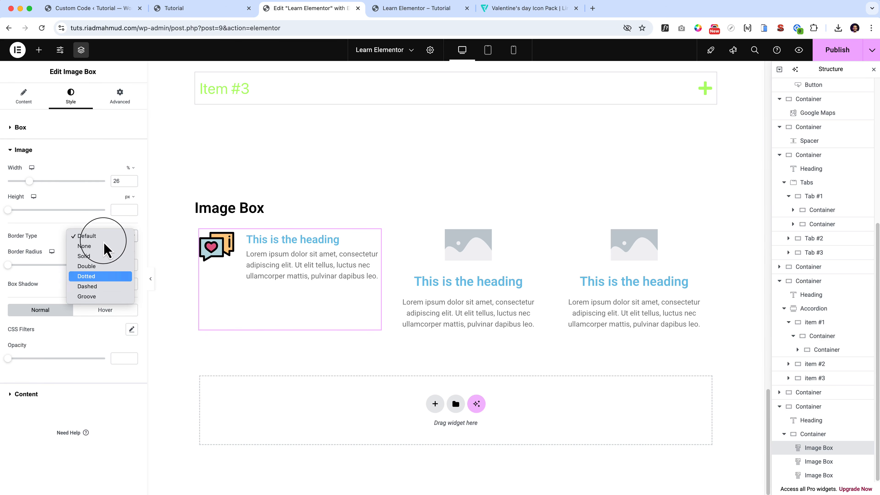
click(48, 289)
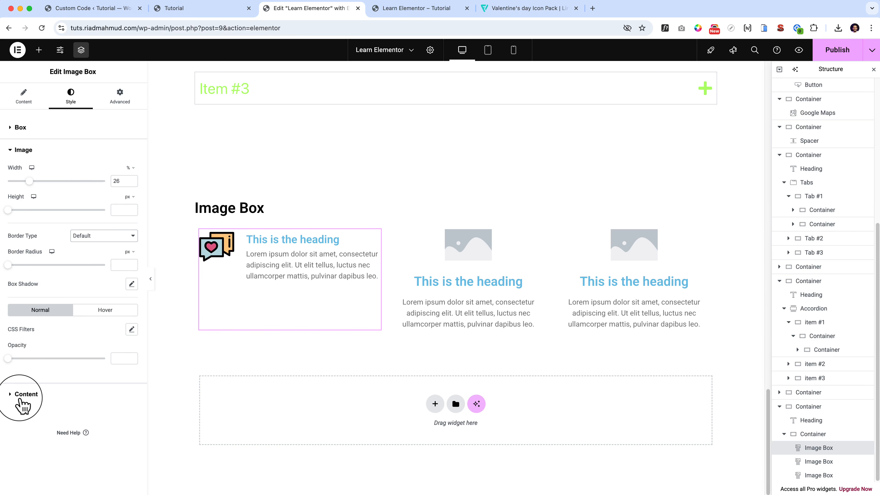
click(23, 395)
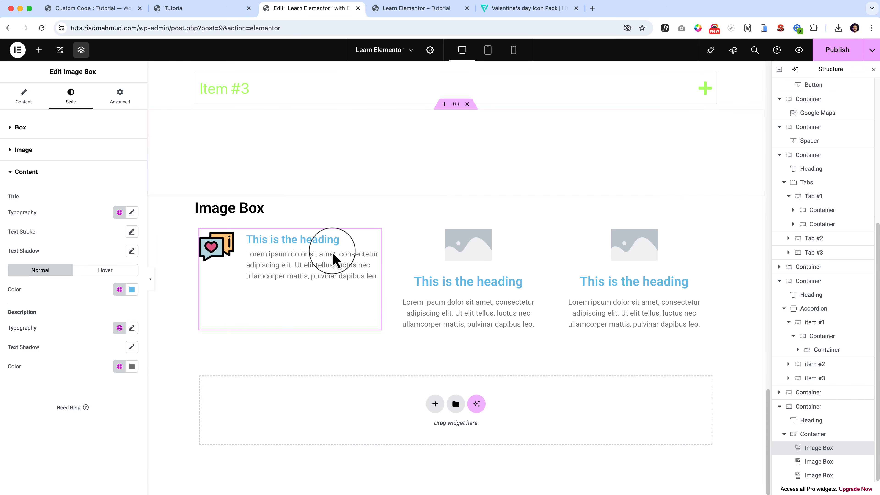
click(113, 108)
scroll(116, 101, down, 5)
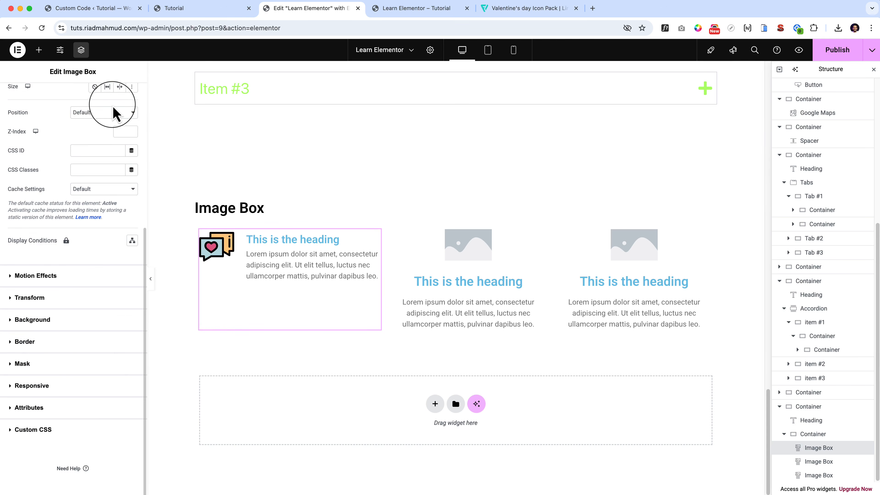
scroll(94, 112, up, 5)
click(59, 108)
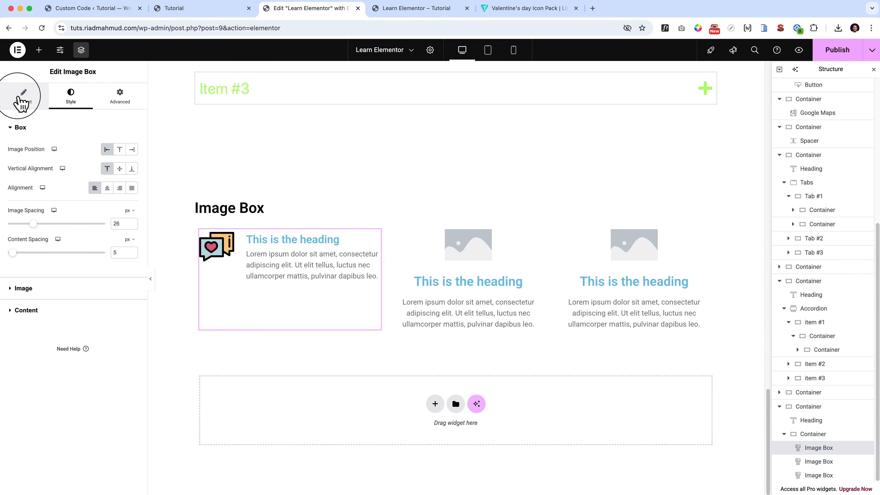
click(21, 102)
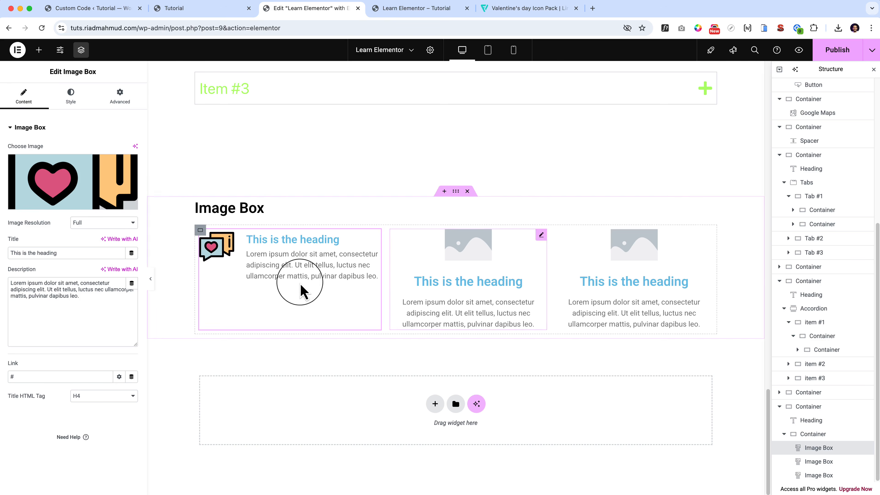
Delete the two placeholder image boxes and select the remaining chat icon image box.
right_click(472, 271)
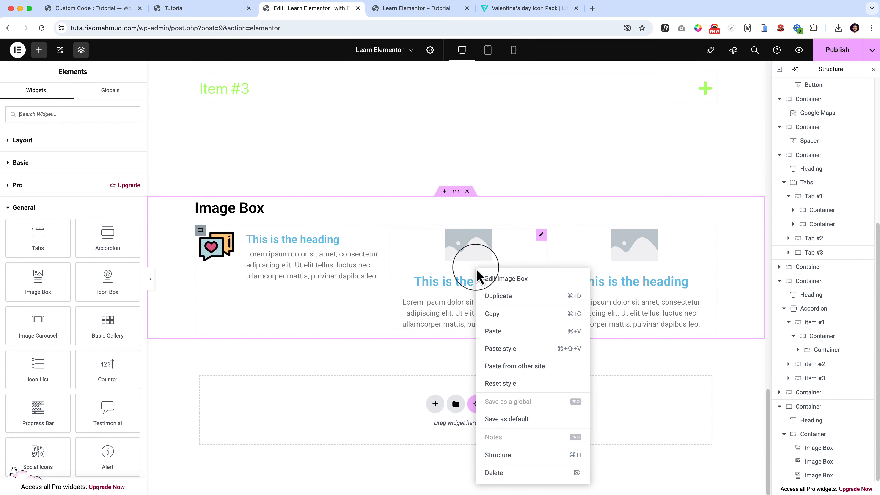
click(527, 475)
right_click(648, 289)
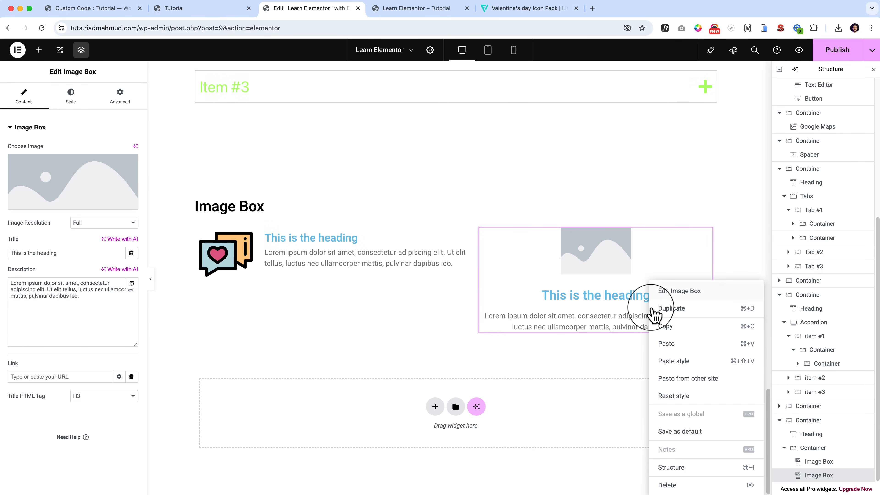
click(656, 482)
click(417, 276)
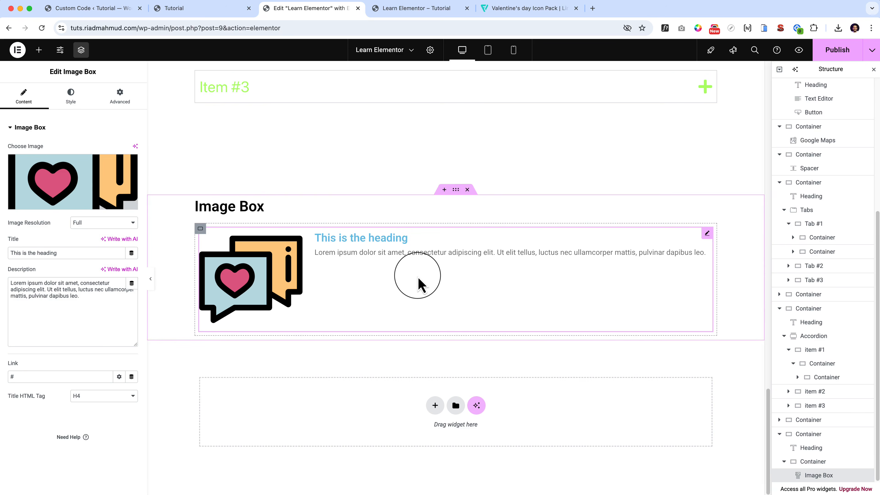
Duplicate the chat icon image box twice and set the middle image box's image position to Top.
key(super+z)
key(super+z)
click(448, 299)
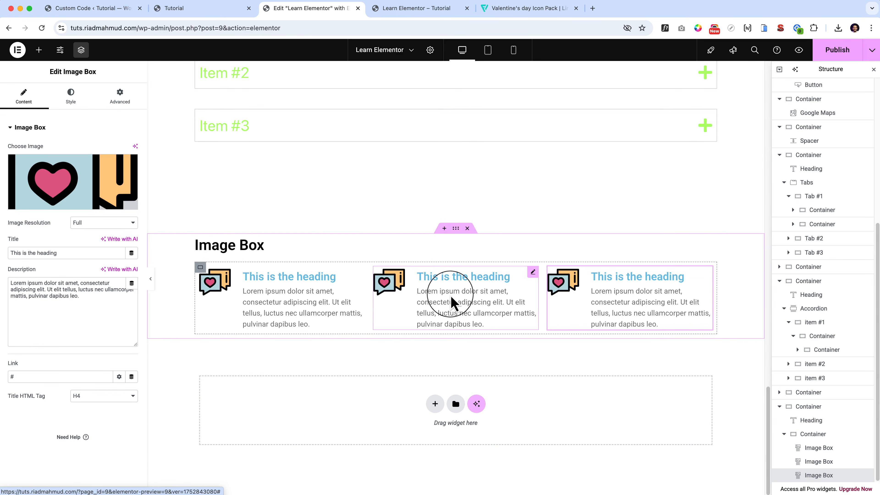
click(71, 94)
click(117, 149)
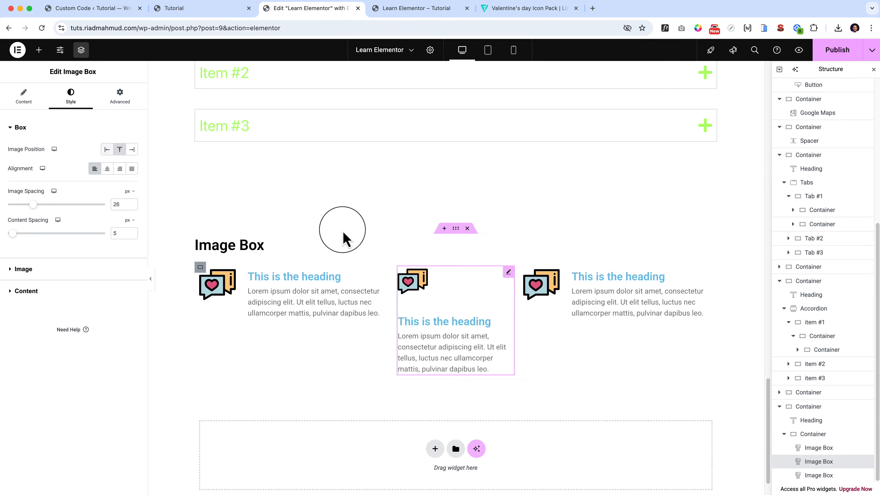
Set the third image box's image position to Right and the middle image box's image spacing to 0 px.
click(605, 329)
click(70, 95)
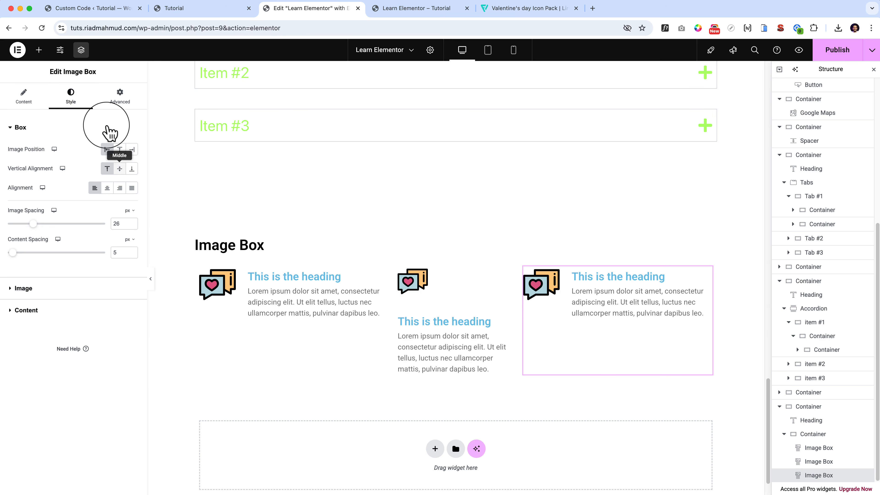
click(132, 149)
click(448, 347)
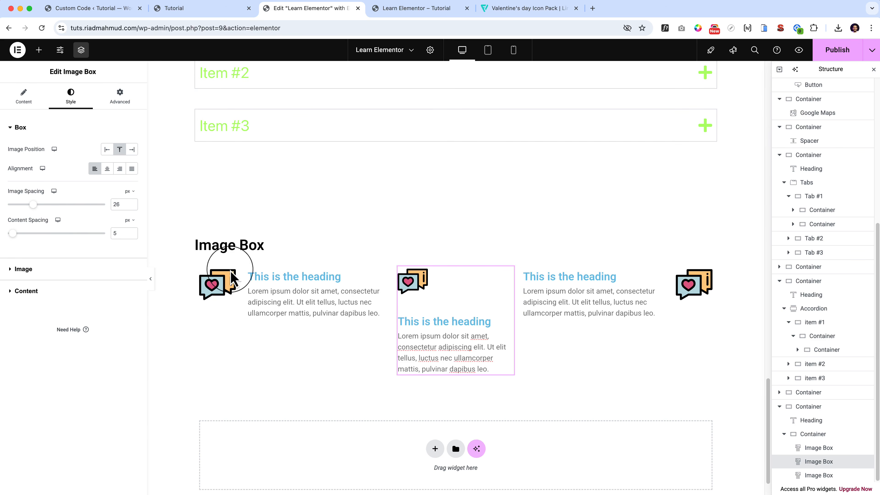
drag(35, 205, 4, 205)
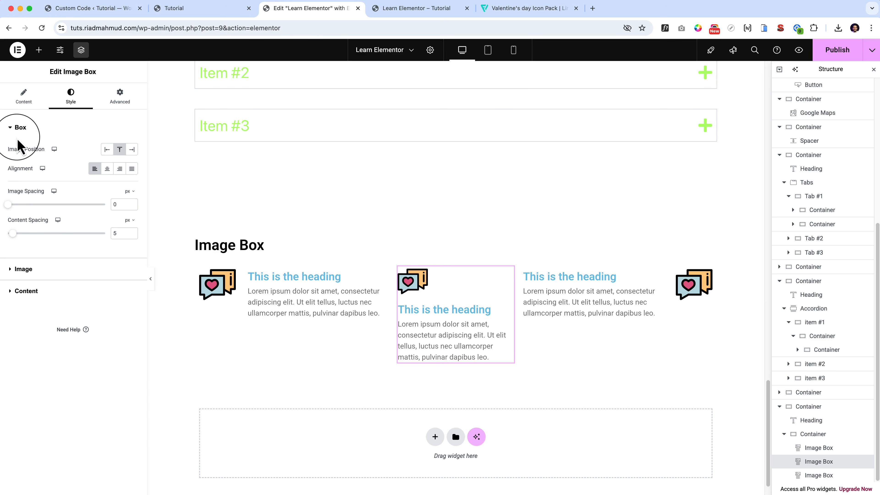
Duplicate the whole Image Box section container.
click(39, 51)
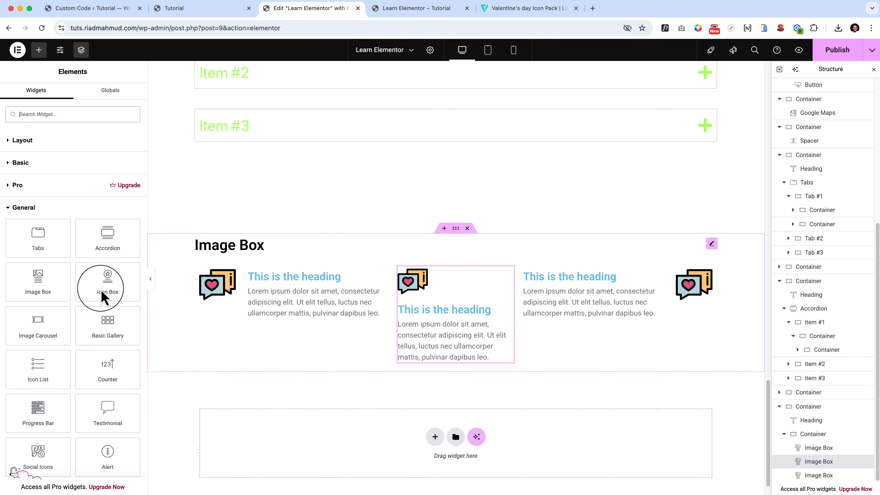
right_click(459, 239)
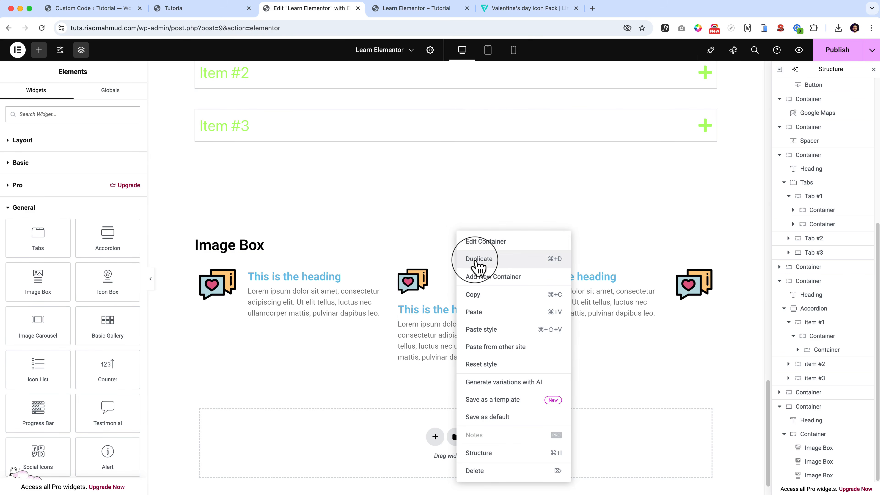
click(478, 259)
Duplicate the empty spacer container above the first Image Box section and move the copy between the two Image Box sections.
scroll(372, 451, down, 3)
scroll(373, 450, up, 3)
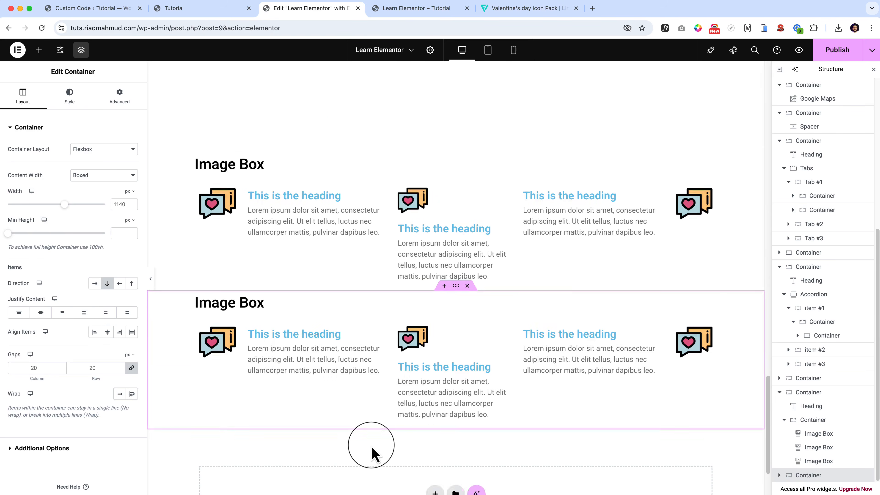
right_click(455, 81)
click(476, 108)
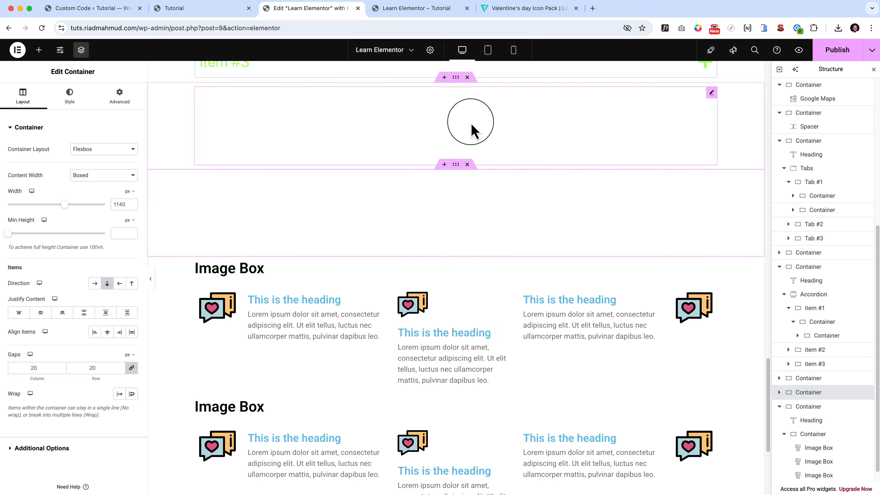
drag(457, 167, 444, 347)
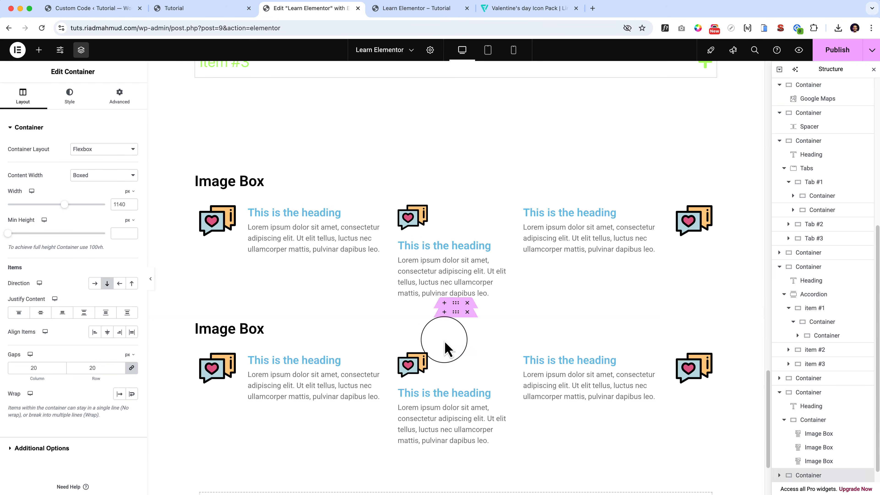
Change the duplicated section's heading to "Icon Box".
scroll(385, 305, down, 3)
click(251, 218)
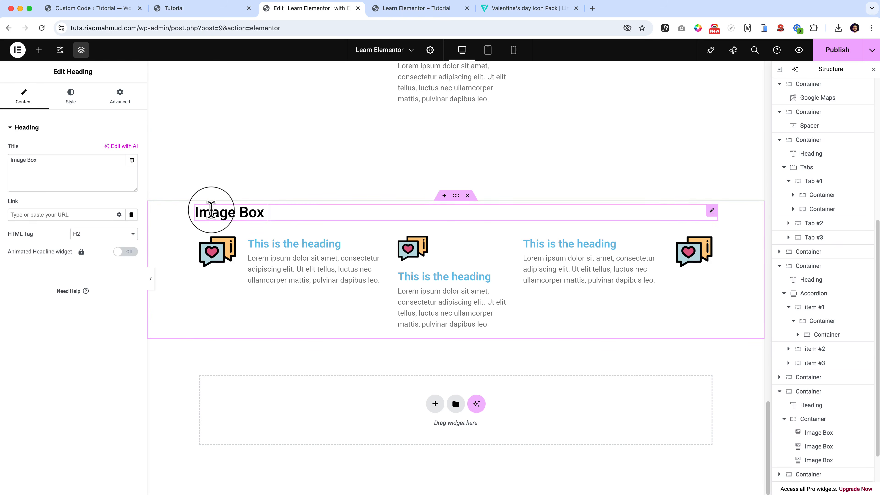
double_click(208, 209)
text(Icon)
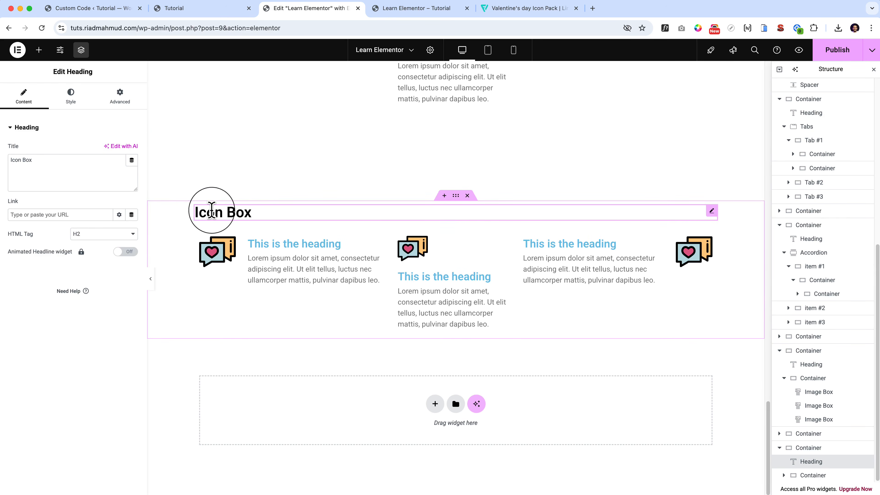
Delete all three image boxes from the Icon Box section.
click(294, 261)
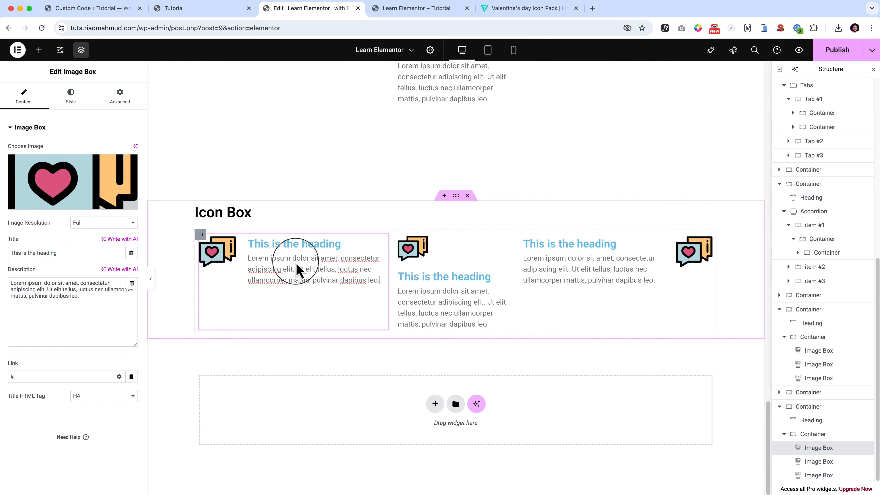
right_click(382, 239)
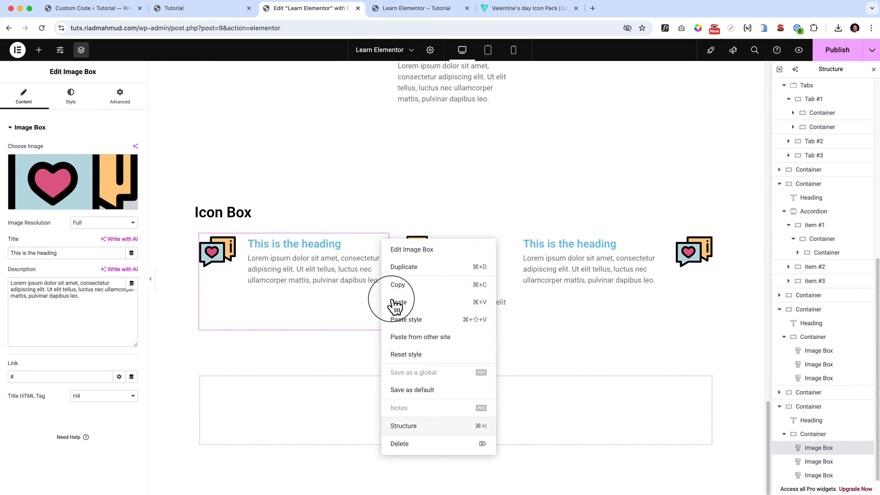
click(417, 447)
right_click(389, 284)
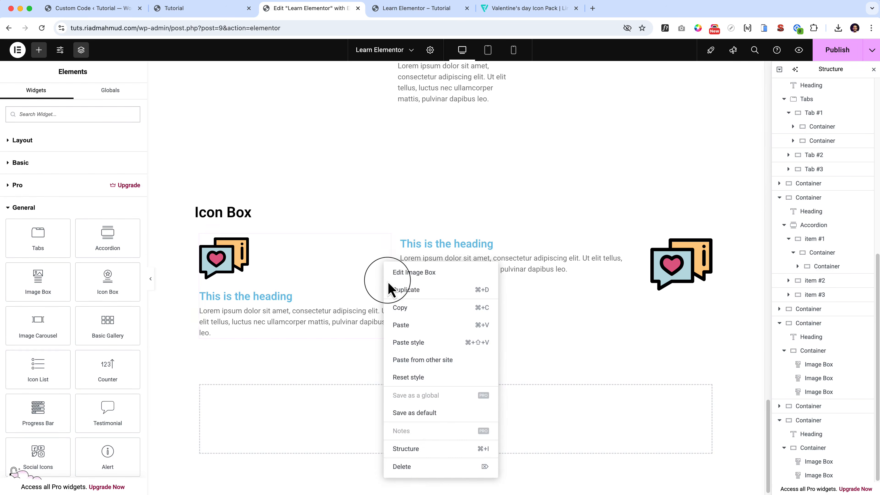
click(428, 466)
click(523, 330)
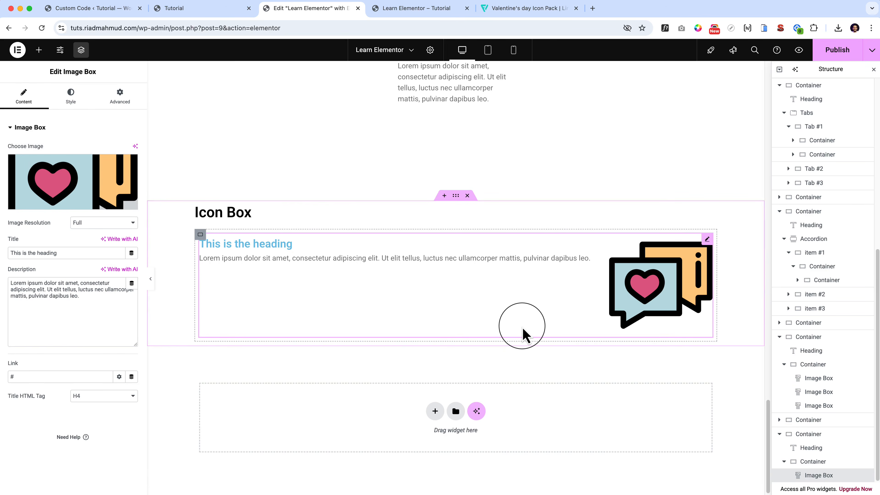
key(Delete)
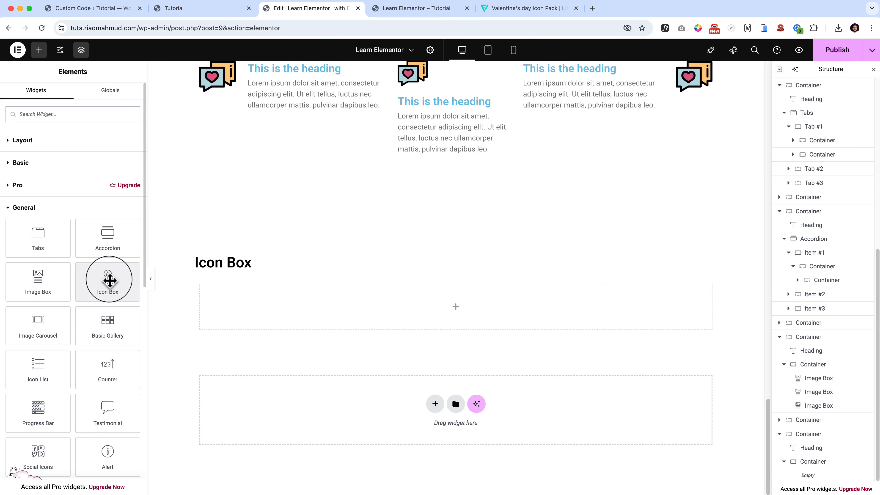
Add an Icon Box widget to the empty container below the Icon Box heading and look over its content fields.
drag(108, 279, 376, 308)
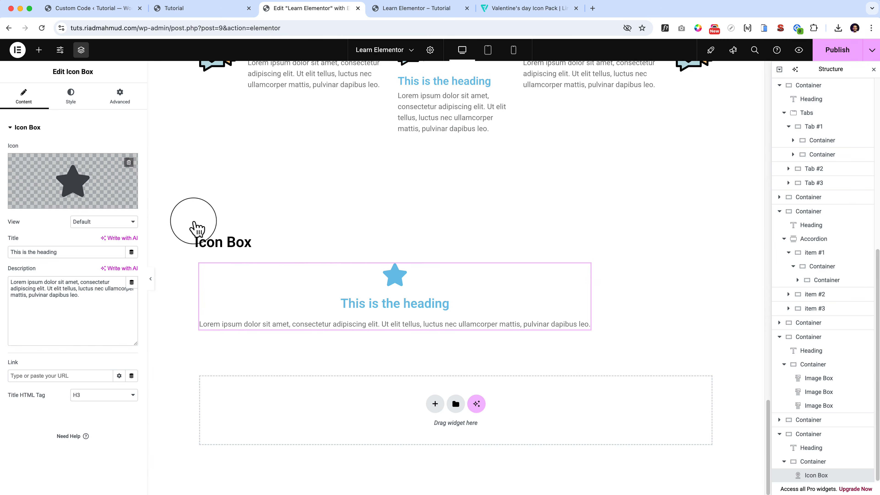
click(78, 168)
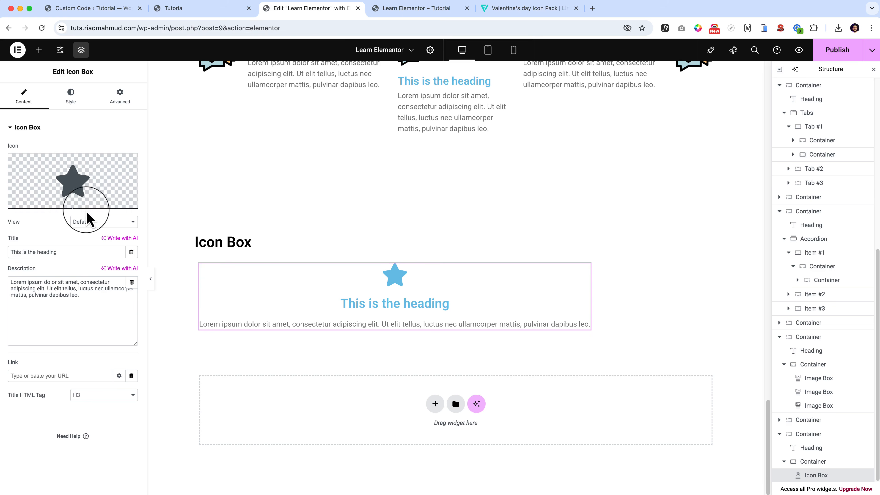
drag(11, 282, 76, 296)
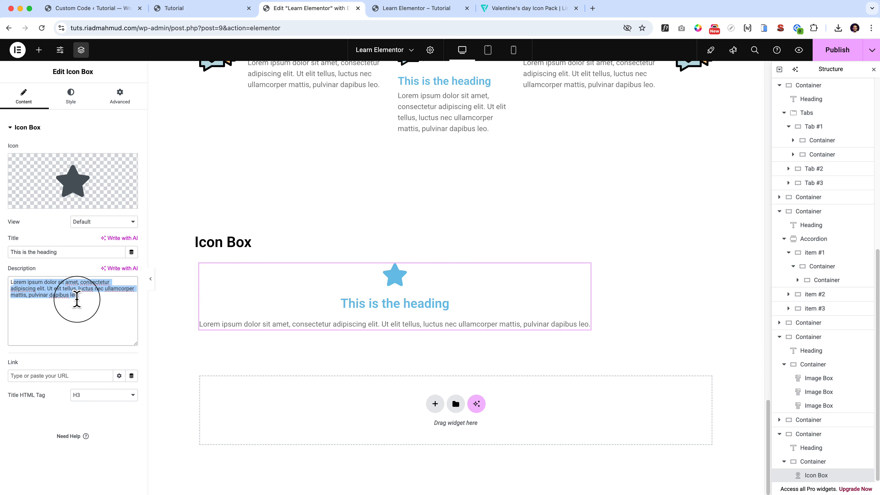
click(69, 392)
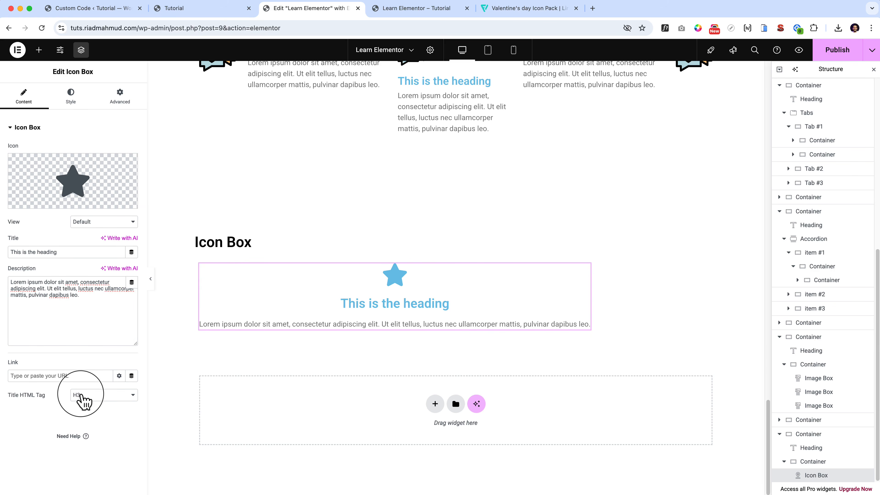
Set the icon box's icon position to Left and try the Middle, Top and Bottom vertical alignments.
click(71, 97)
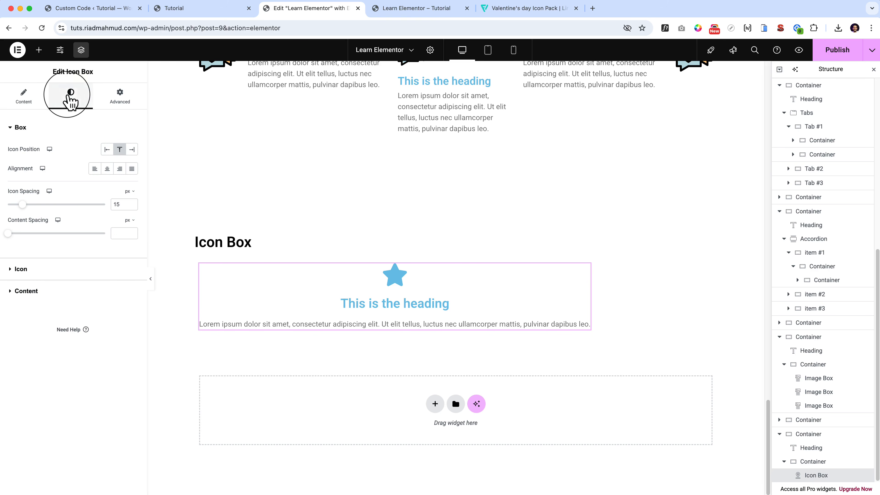
click(108, 150)
click(119, 168)
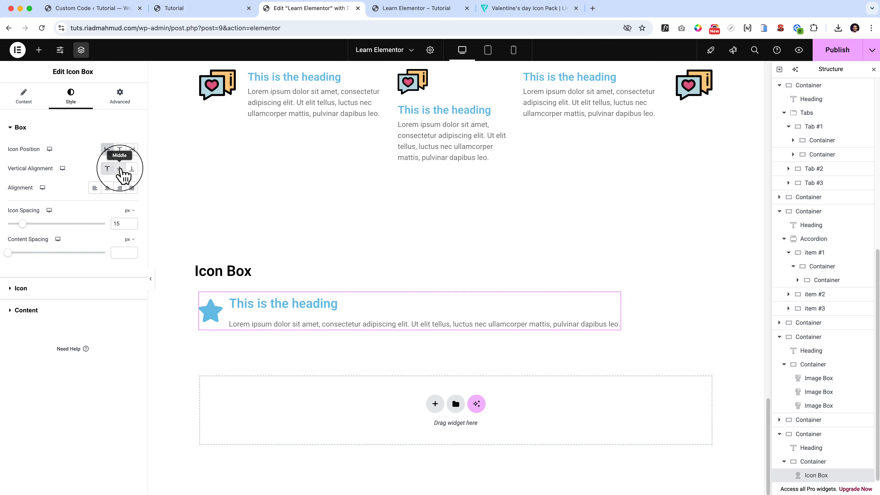
click(131, 169)
click(107, 169)
click(120, 169)
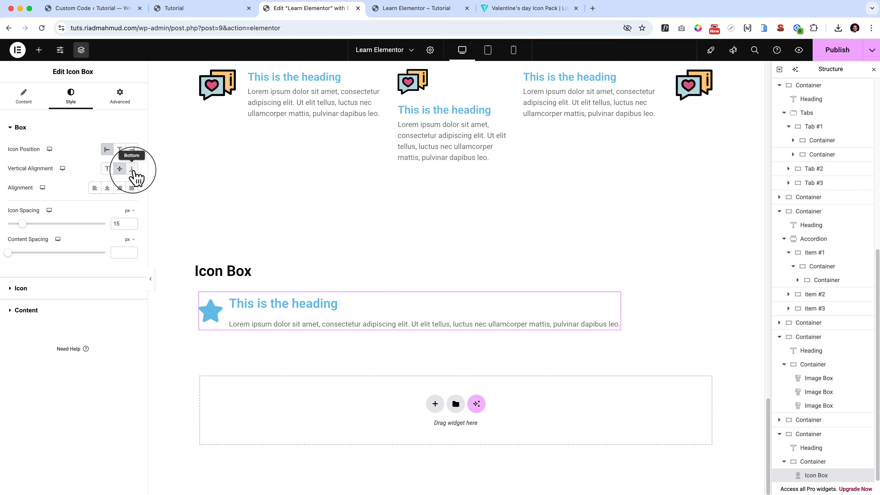
click(131, 169)
Review the icon box's icon and content styling options and set its vertical alignment to Middle.
click(97, 299)
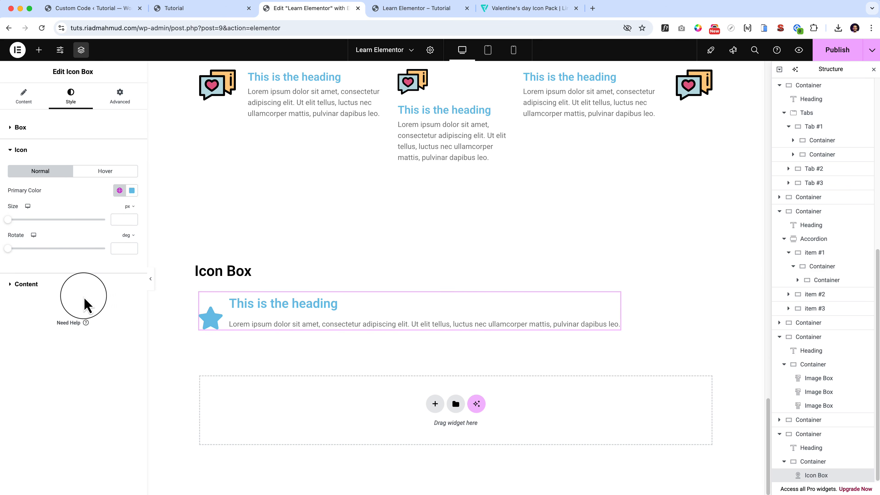
click(77, 297)
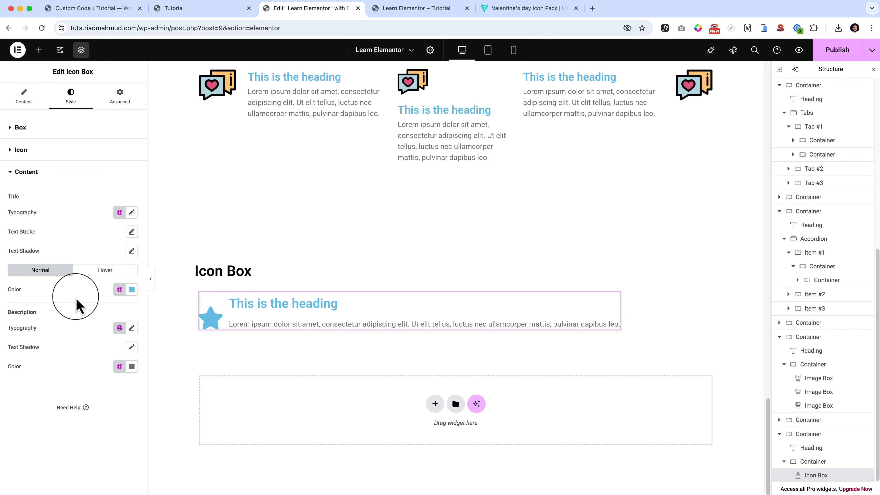
click(83, 152)
click(38, 131)
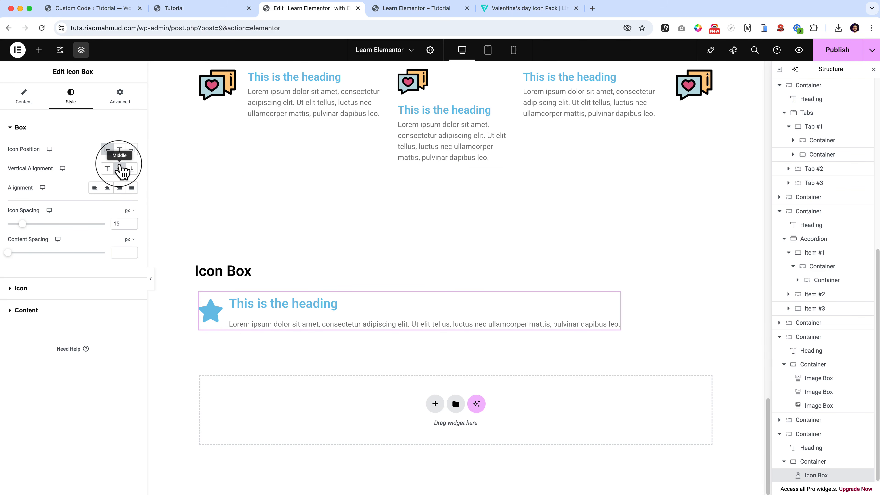
Replace the icon box's star with the outlined six-pointed star from the icon library.
click(23, 94)
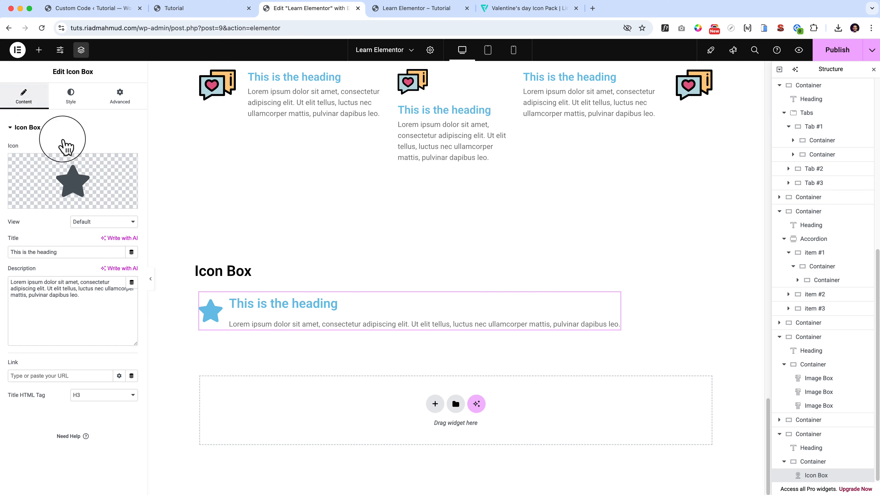
mouse_move(94, 178)
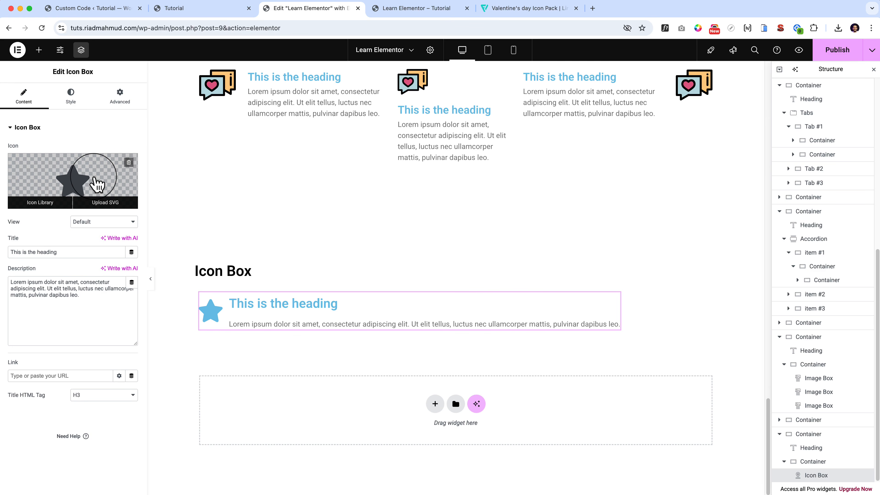
click(52, 180)
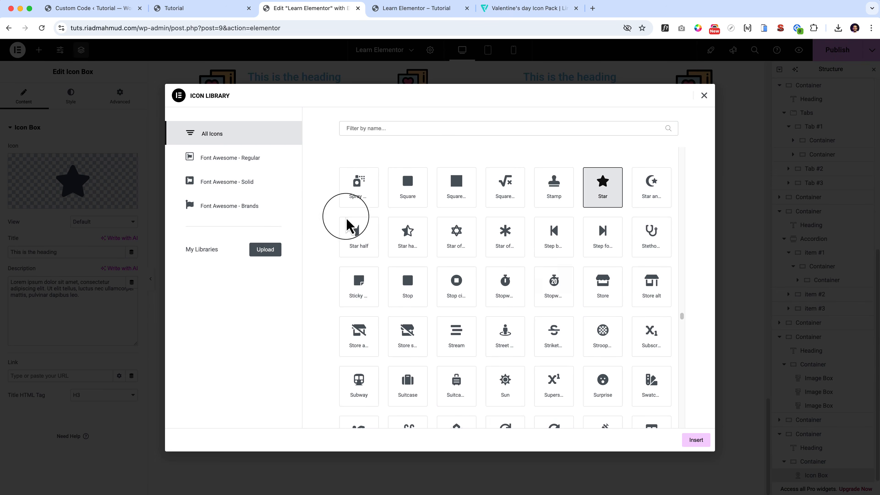
click(455, 232)
click(692, 441)
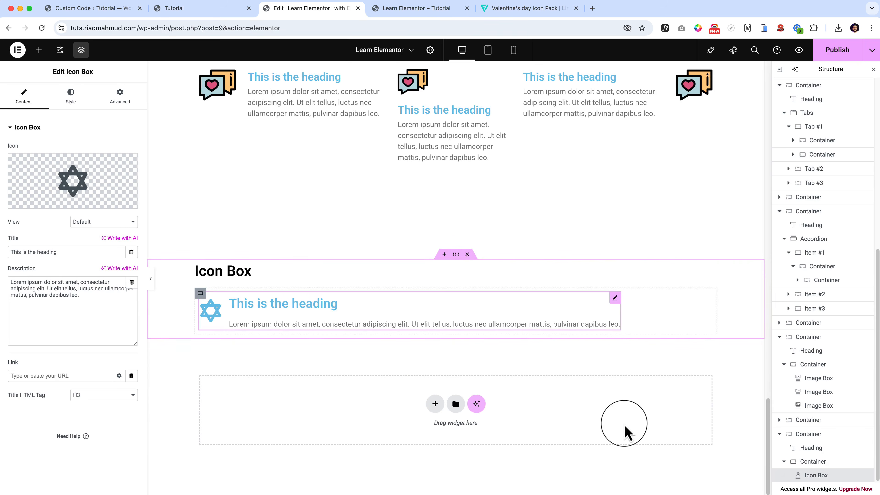
View the media library choices for the first image box's image, close them unchanged and return to the Icon Box section.
scroll(381, 364, up, 7)
click(277, 333)
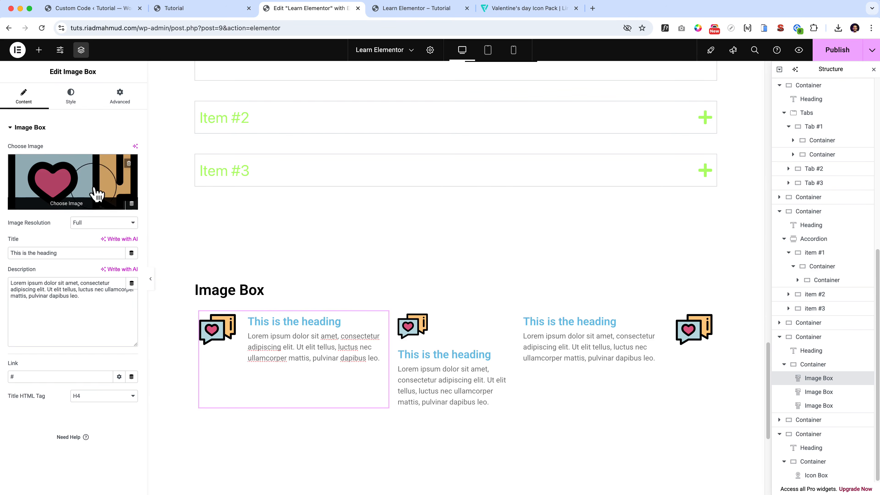
click(74, 178)
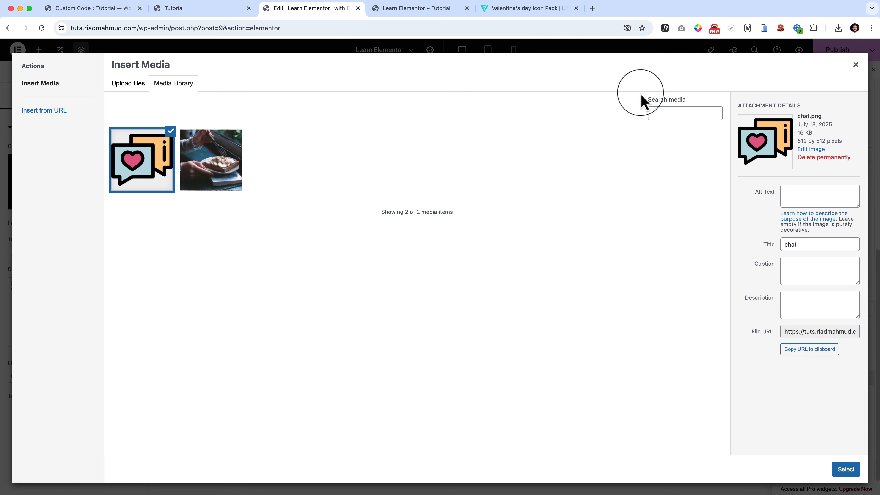
click(855, 65)
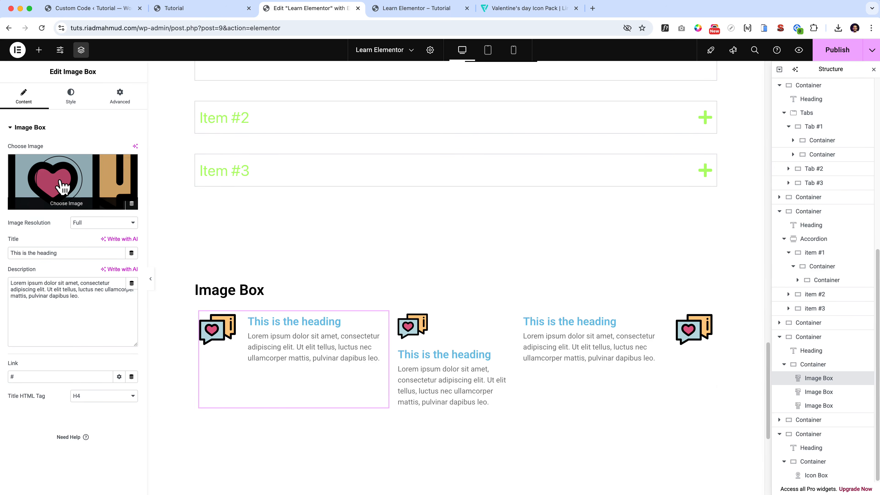
scroll(374, 381, down, 7)
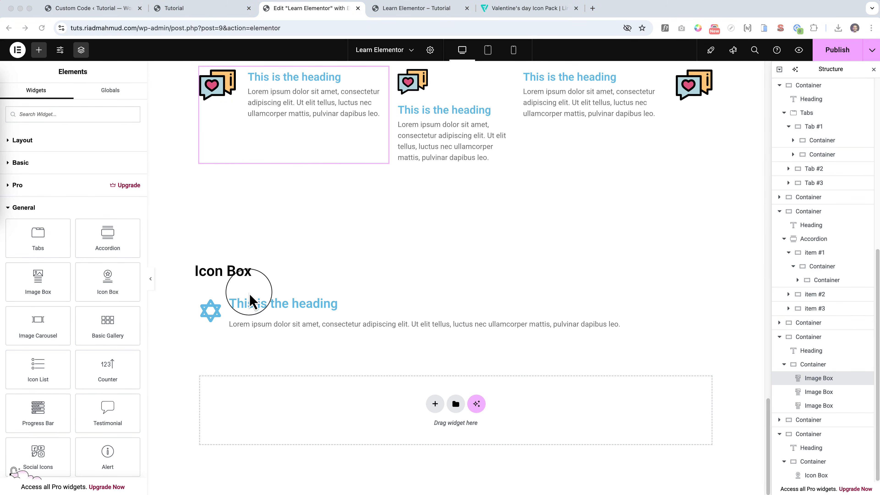
Duplicate the whole Icon Box section container, including its heading and icon box, directly below the original.
scroll(114, 357, down, 1)
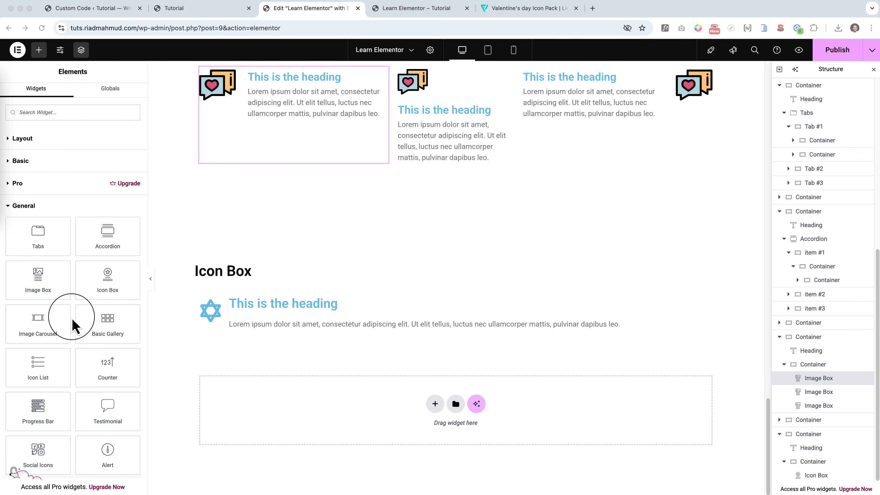
drag(73, 324, 408, 397)
right_click(458, 261)
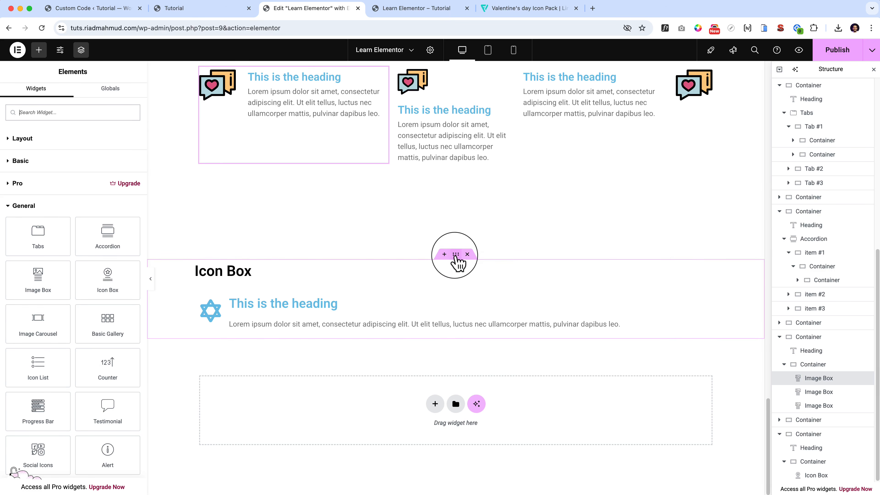
click(485, 274)
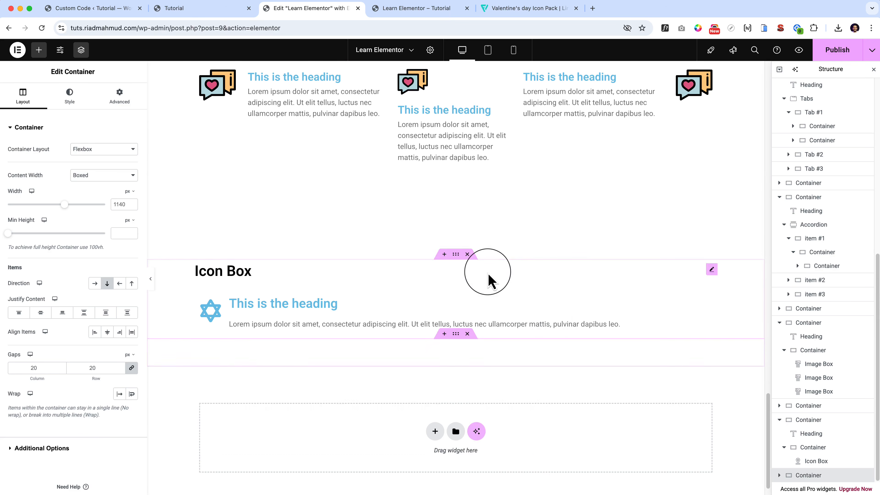
Copy the empty spacer container above the Icon Box section and paste it between the two Icon Box sections.
right_click(456, 167)
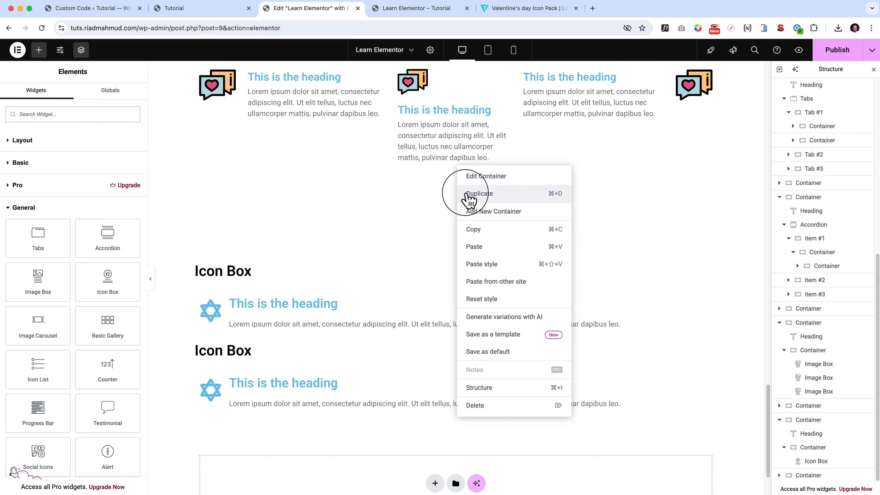
click(478, 229)
click(444, 338)
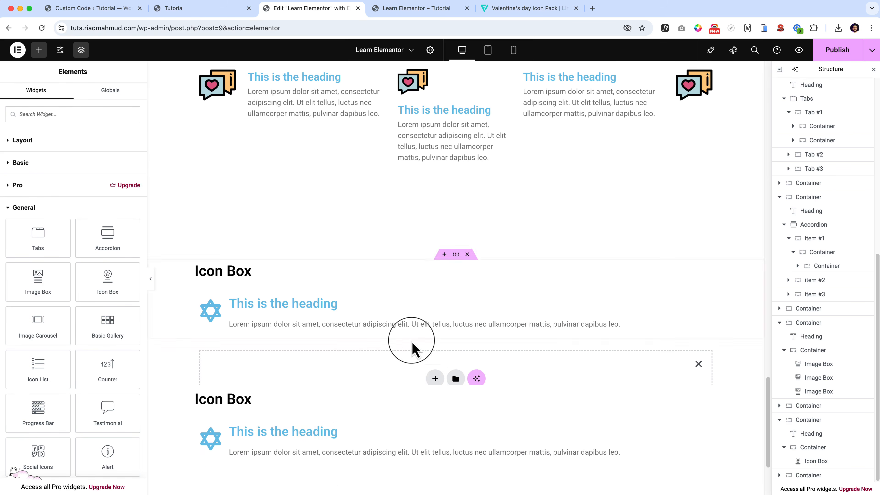
right_click(329, 362)
click(348, 368)
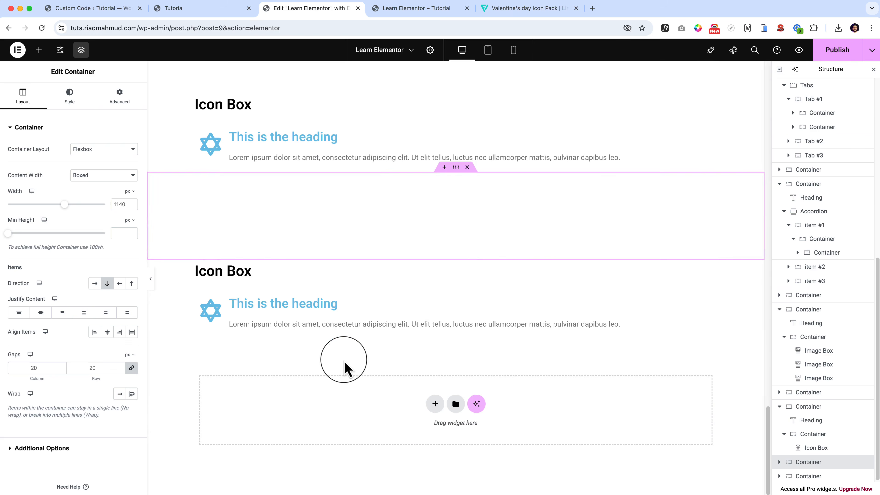
Change the duplicated section's heading to "Image Carousel".
click(222, 277)
triple_click(222, 277)
key(BackSpace)
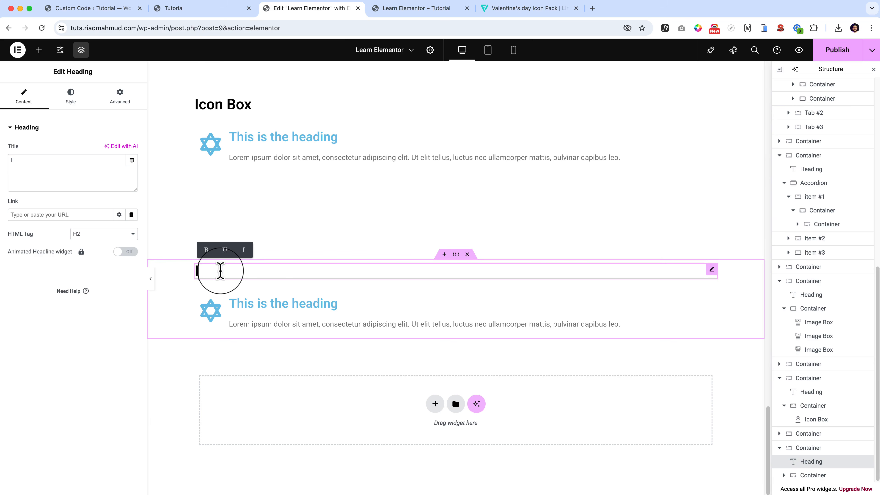
text(I)
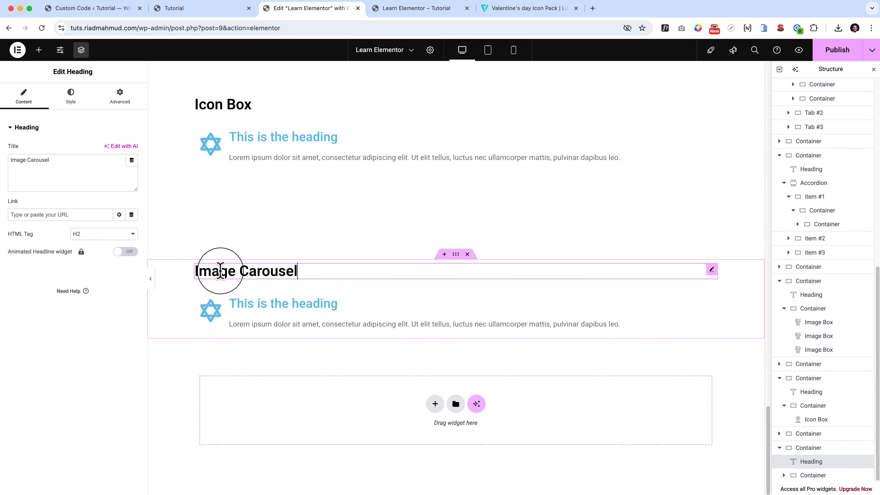
Delete the icon box from the Image Carousel section and add an Image Carousel widget in its place.
click(39, 49)
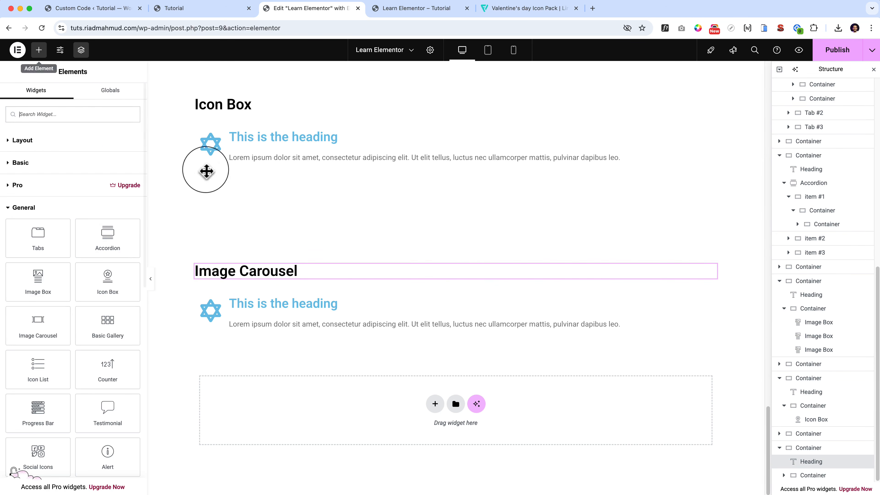
right_click(391, 305)
click(435, 484)
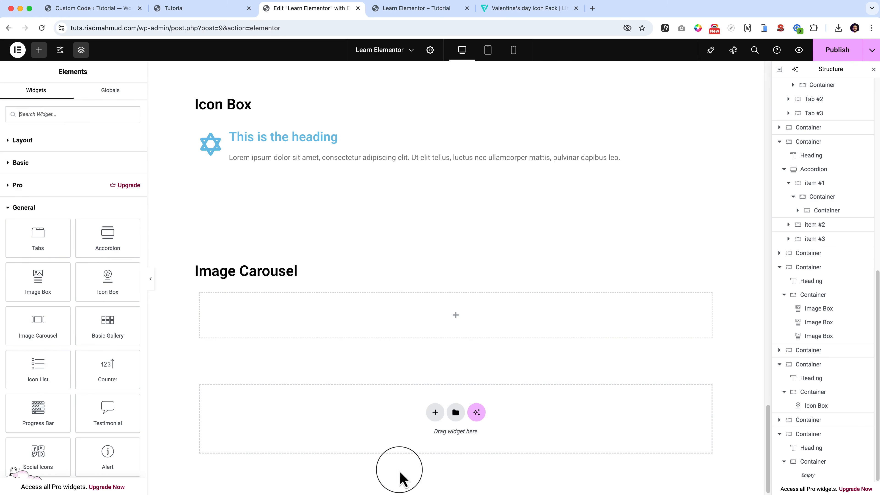
drag(37, 332, 405, 320)
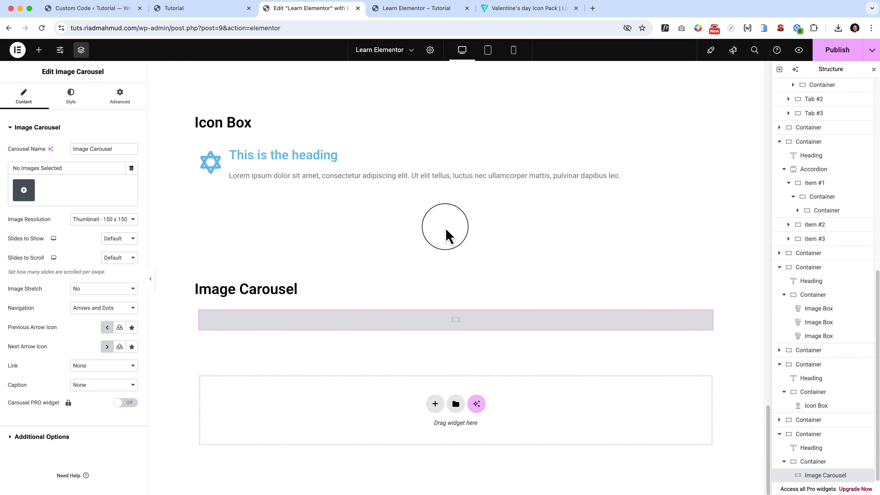
Switch to the Flaticon browser tab and load pexels.com there.
click(561, 10)
click(556, 28)
text(pexels.com)
key(Return)
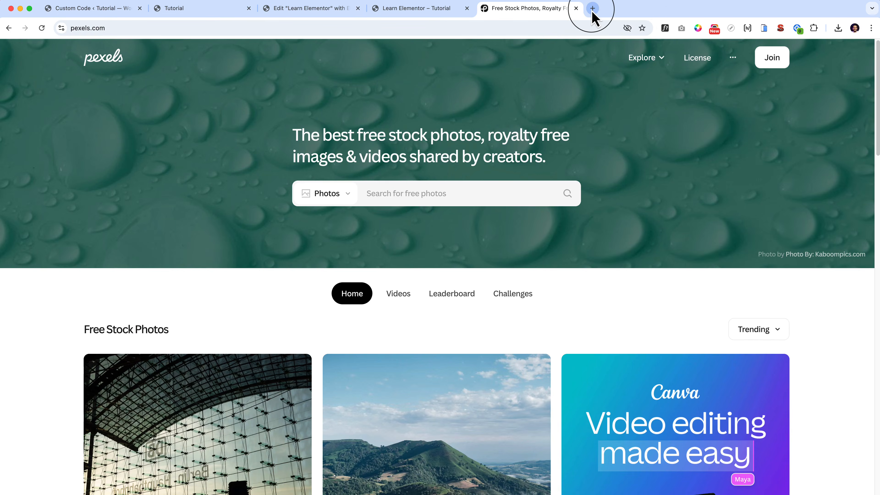
Open pixabay.com in a new browser tab.
click(592, 8)
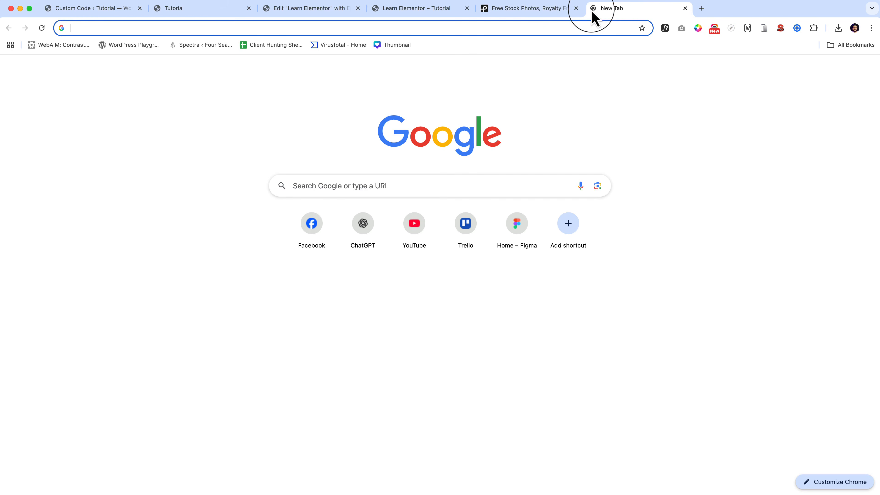
text(freepik)
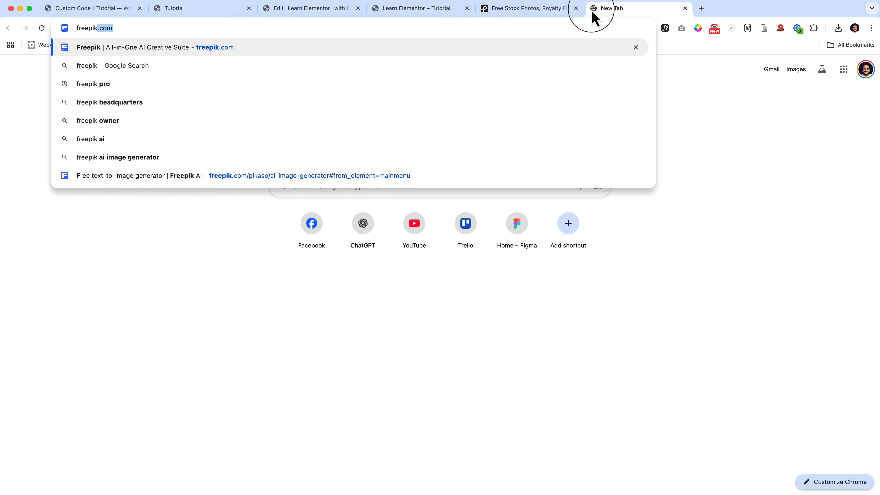
key(super+a)
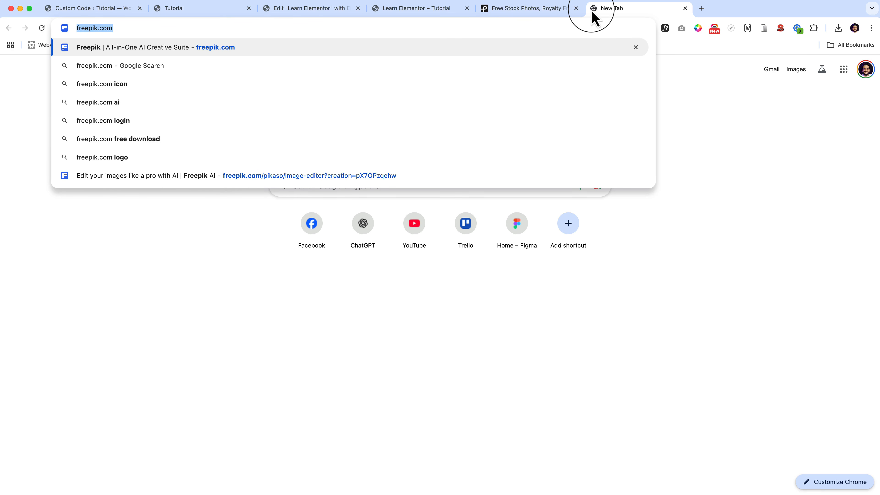
text(pixa)
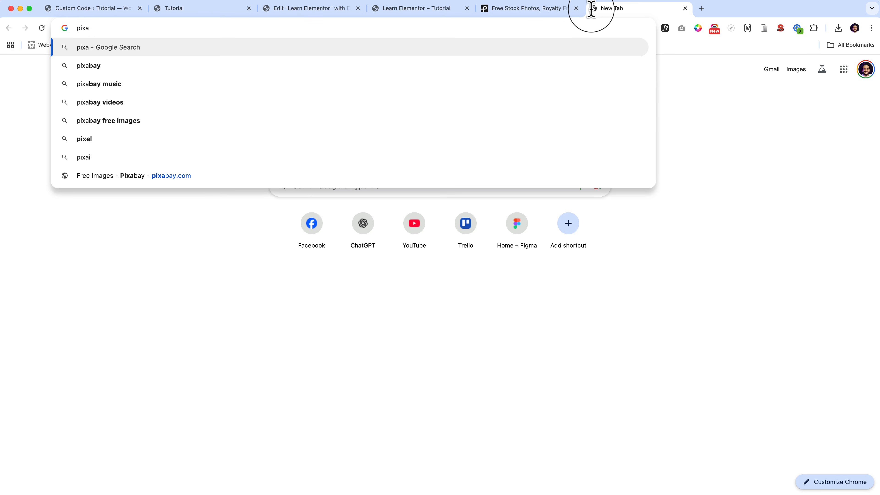
text(bay.com)
key(Return)
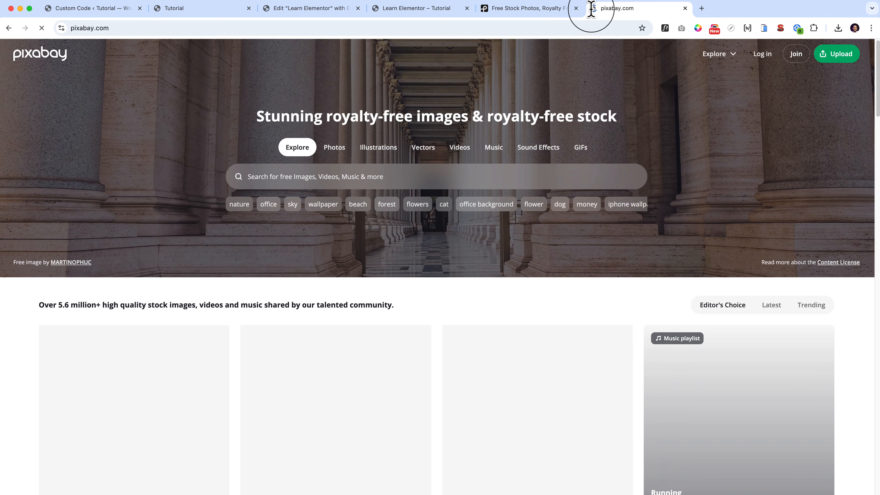
Look over the Pixabay home page, then check the media type and Explore options on Pexels.
scroll(450, 190, down, 3)
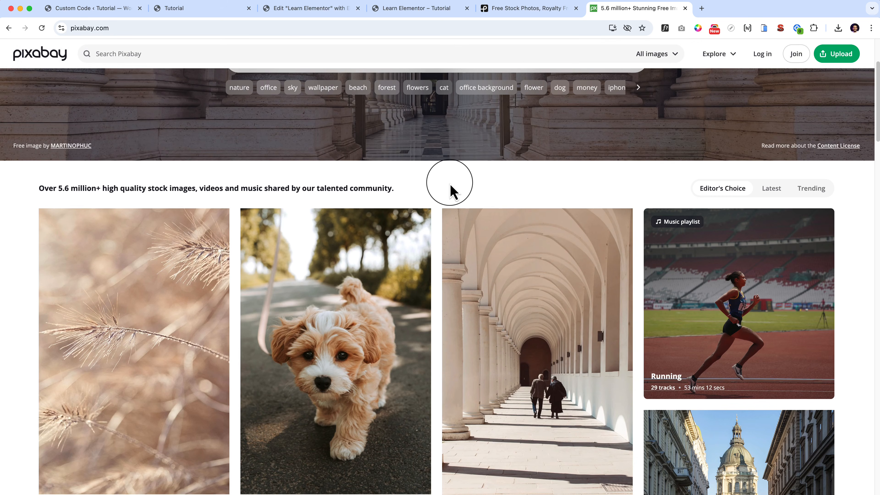
scroll(570, 195, up, 3)
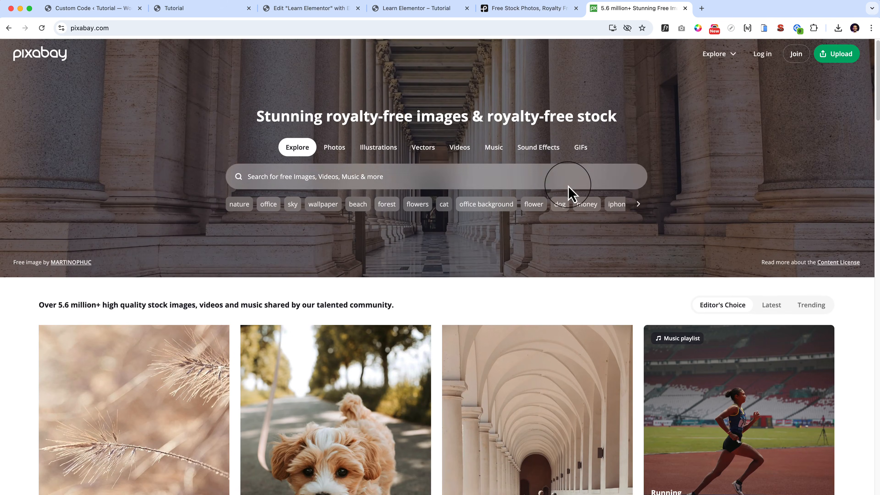
click(514, 12)
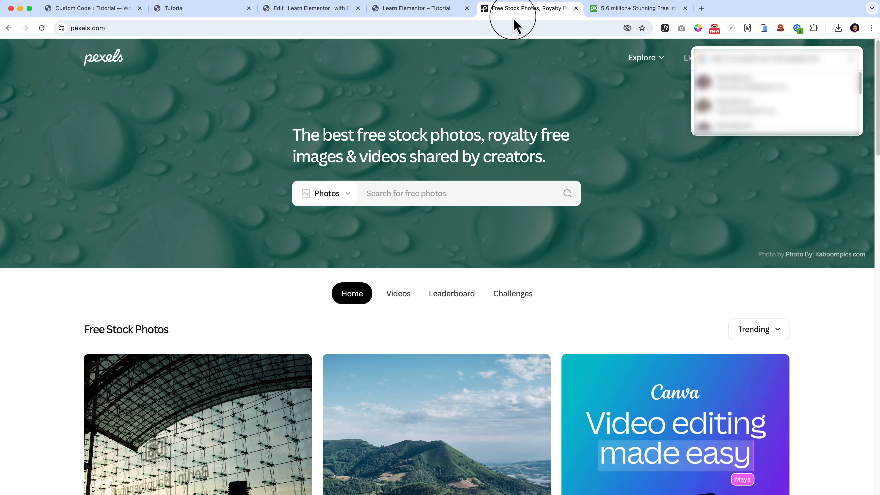
click(325, 192)
click(325, 192)
click(325, 192)
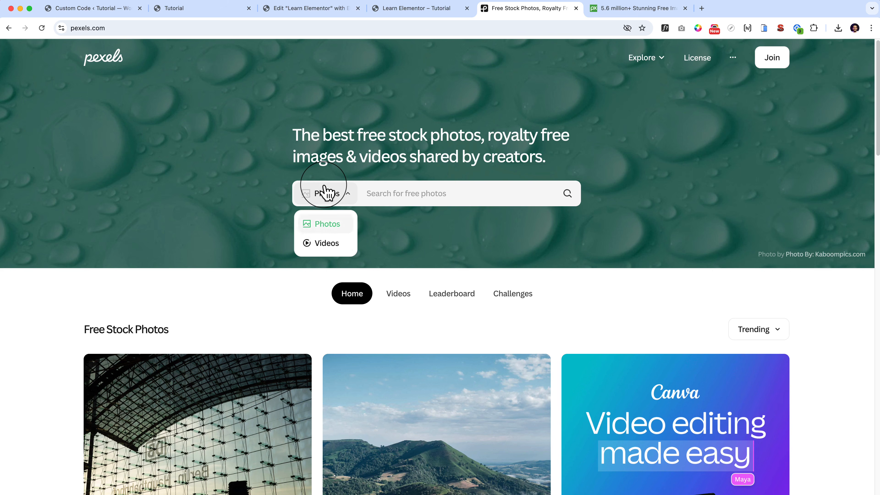
click(325, 193)
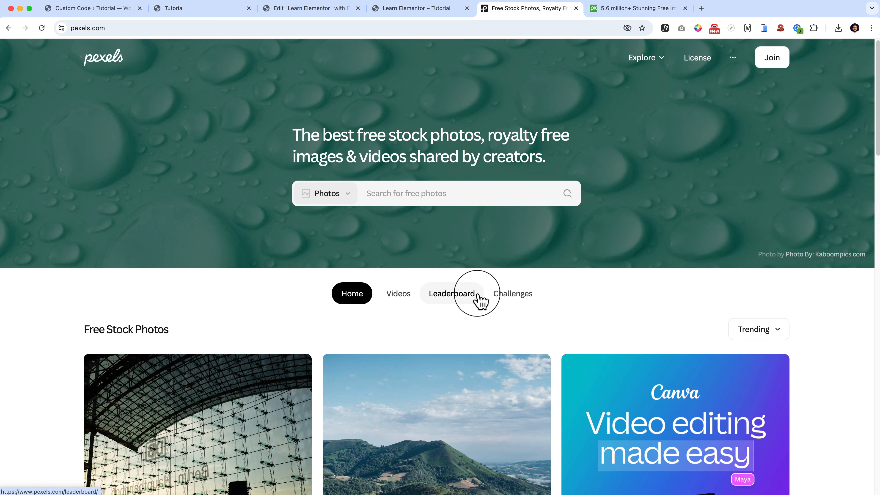
mouse_move(646, 57)
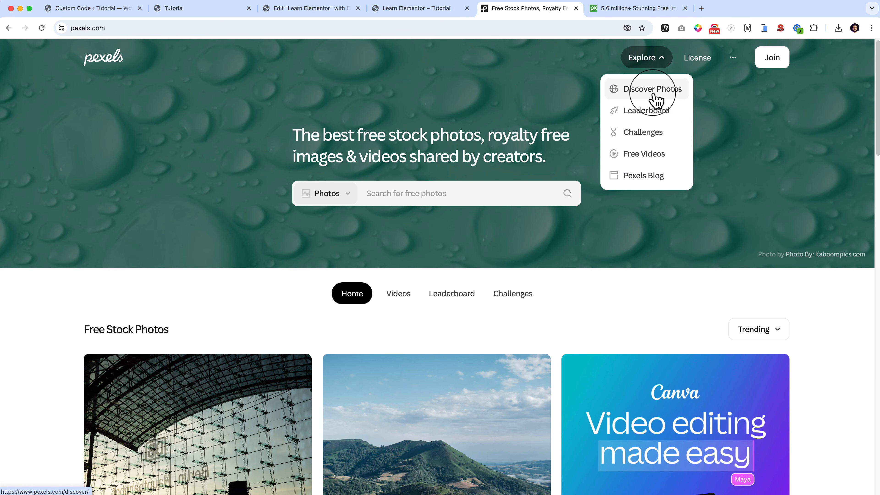
Return to Pixabay and open the pelican, seashell and fox photos in separate new tabs.
click(612, 12)
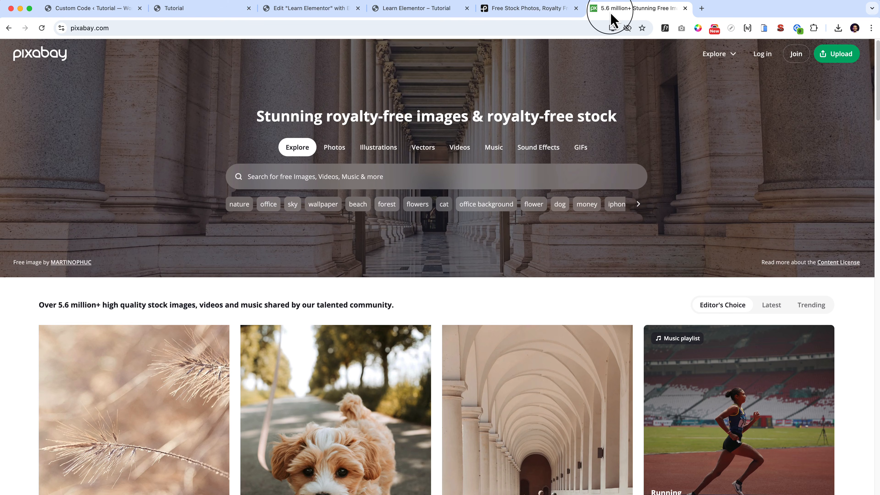
scroll(391, 249, down, 15)
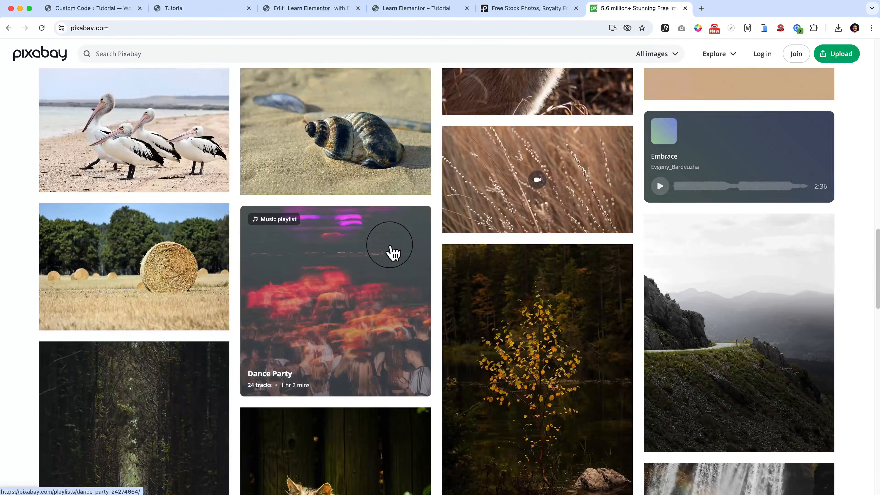
scroll(390, 248, up, 5)
mouse_move(393, 253)
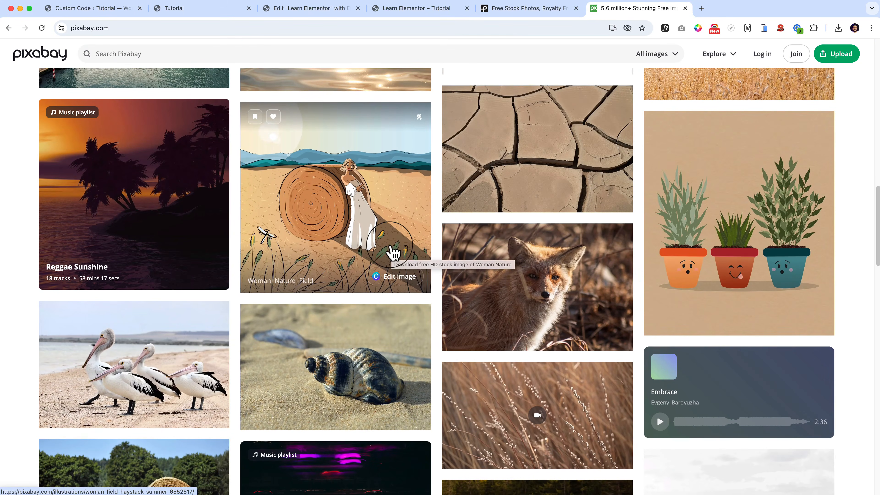
scroll(393, 253, down, 5)
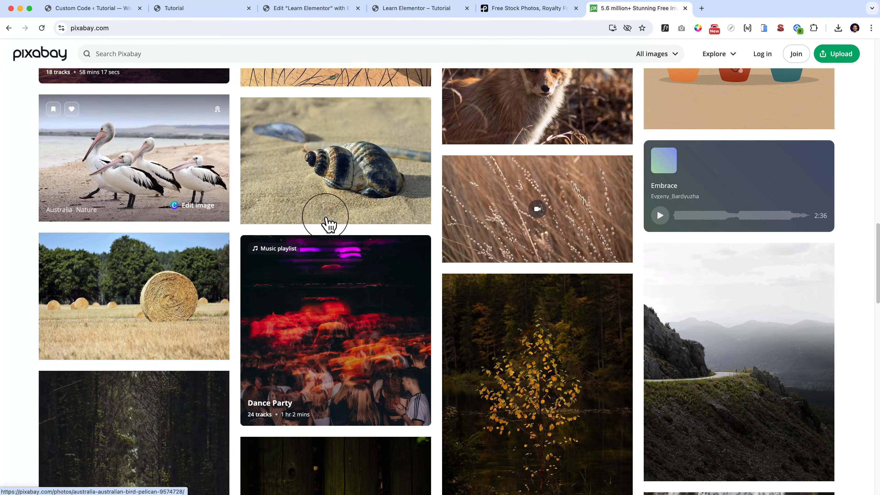
super+click(129, 137)
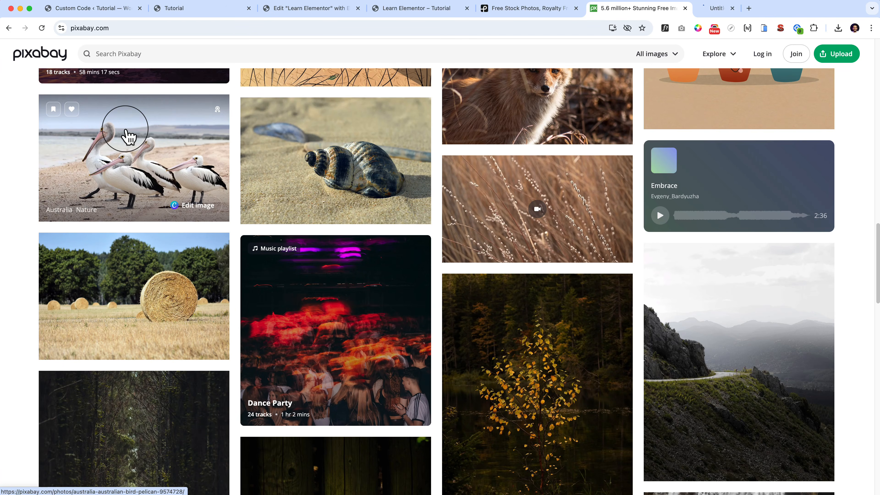
super+click(315, 166)
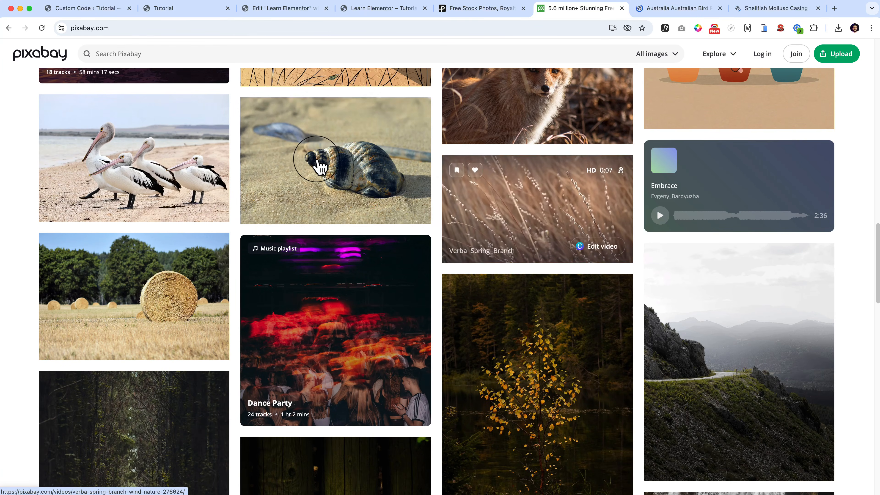
scroll(475, 197, up, 3)
super+click(557, 212)
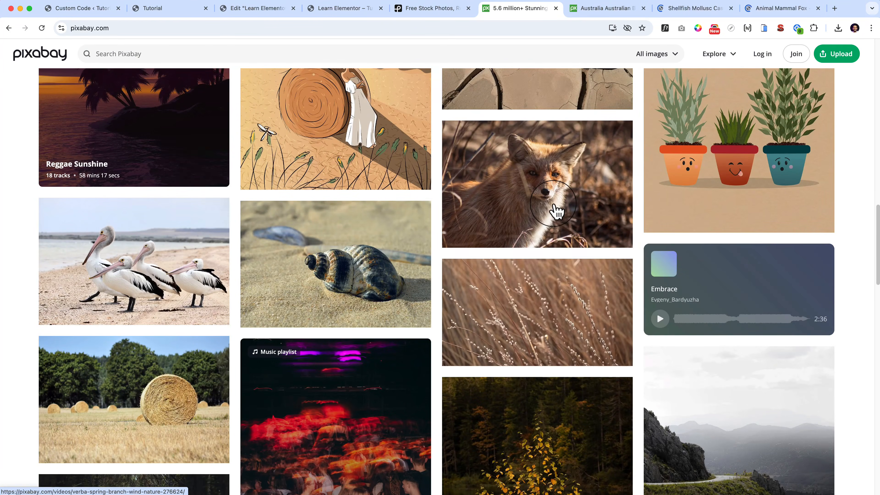
Open the orange flowers, dragon lizard and Budapest church photos in new tabs, loading more images from the Pixabay gallery.
scroll(556, 211, down, 8)
scroll(491, 196, down, 15)
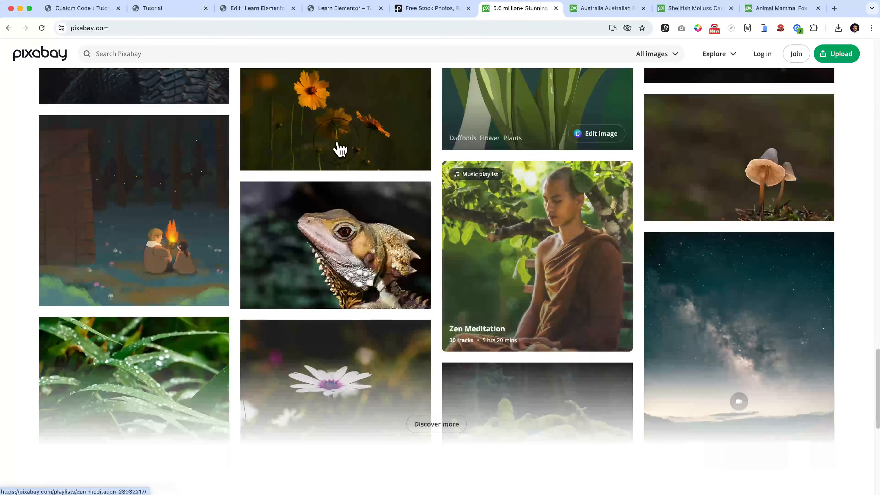
super+click(330, 146)
scroll(348, 282, up, 1)
super+click(348, 283)
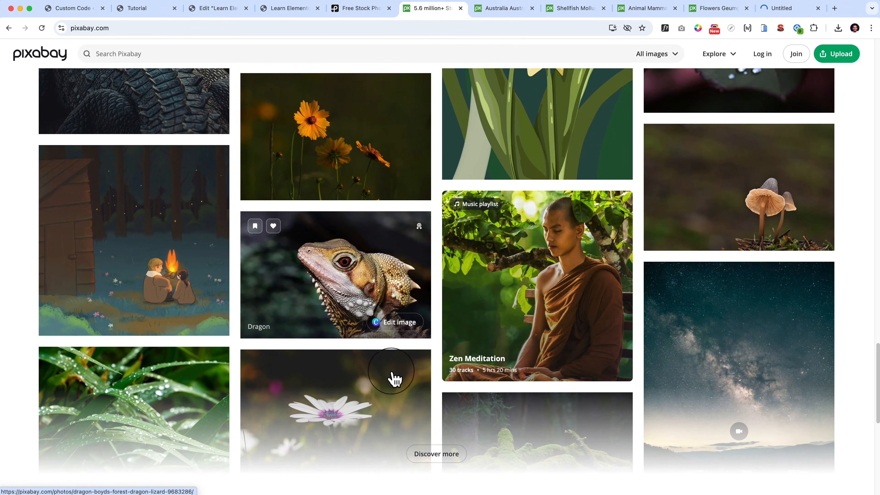
scroll(435, 461, down, 10)
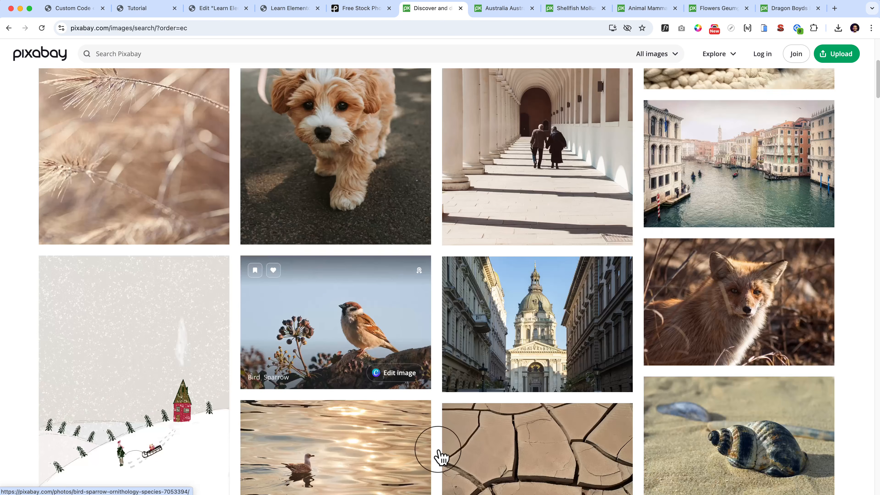
super+click(565, 89)
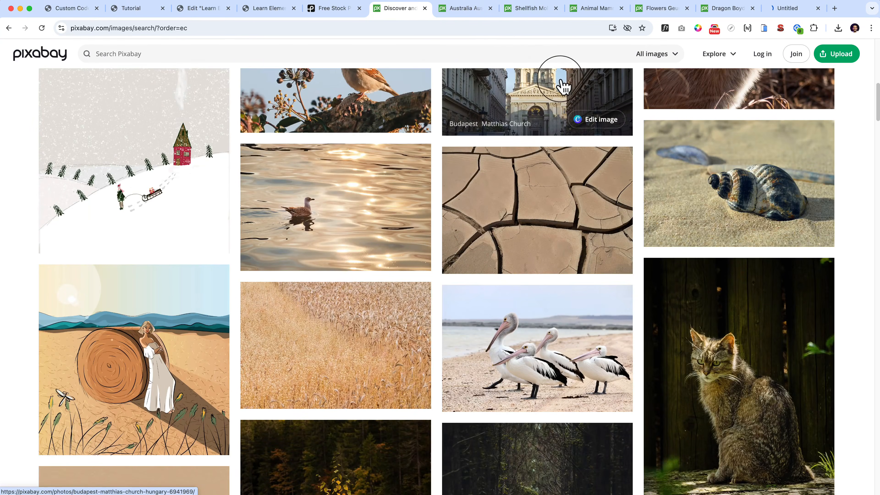
Download the pelican photo as a 1280 × 853 JPG.
click(475, 9)
click(793, 130)
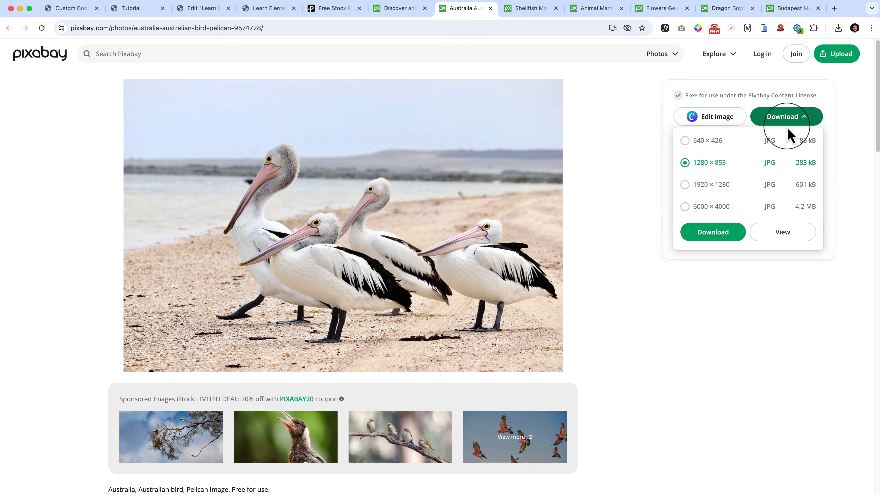
click(710, 194)
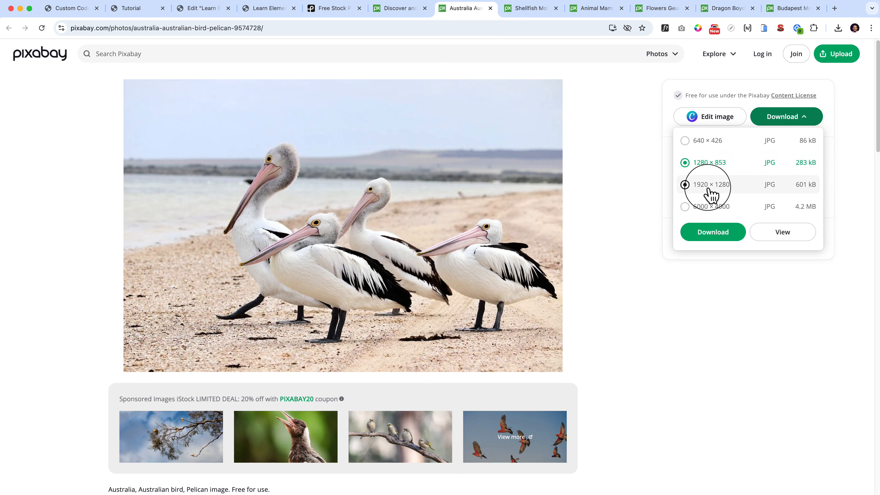
click(712, 171)
click(727, 239)
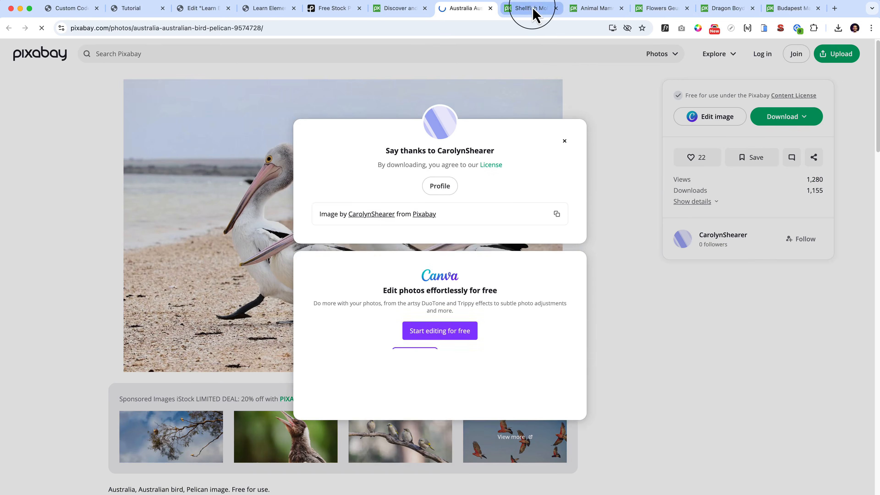
Download the seashell photo at 1280 × 851 and the fox photo from their open tabs.
click(533, 11)
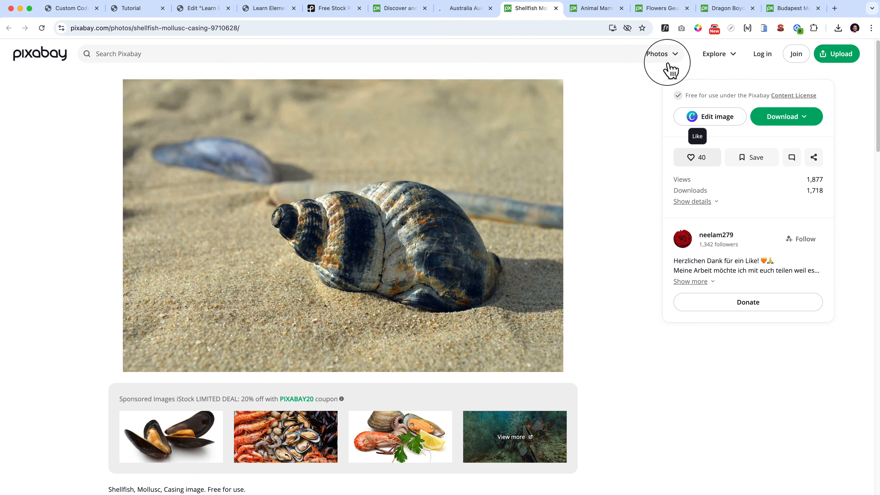
click(791, 118)
click(719, 233)
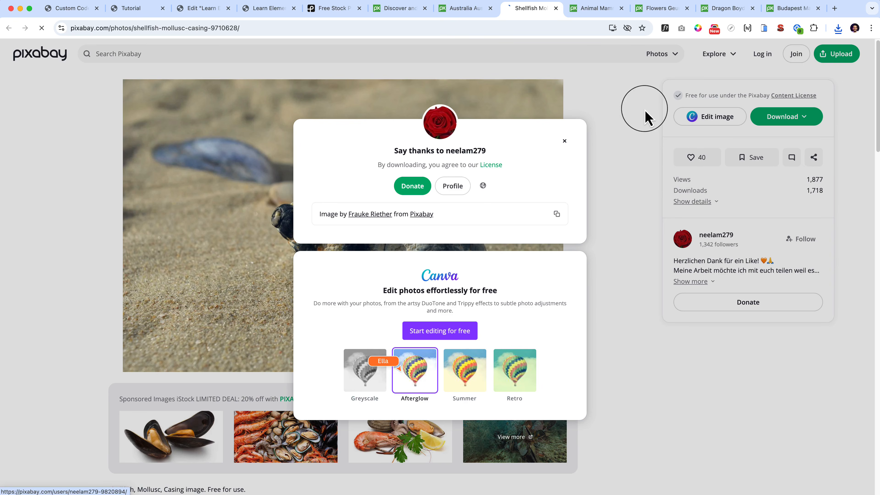
click(593, 9)
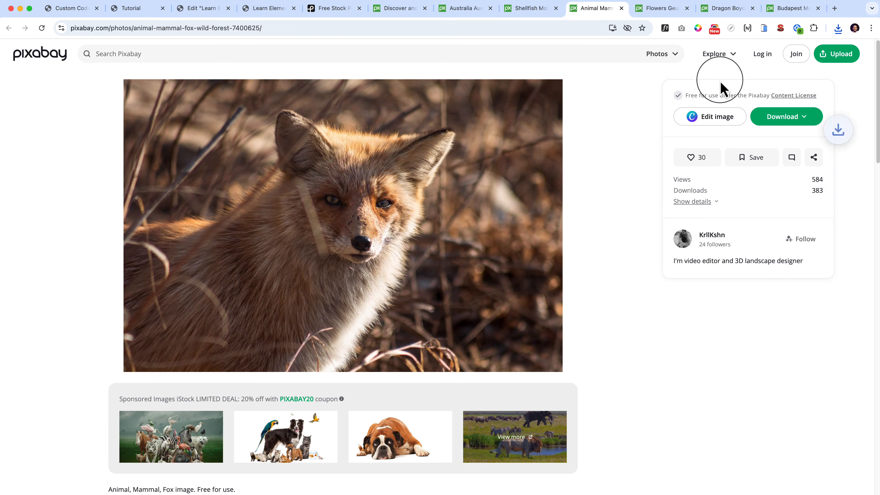
click(786, 118)
click(712, 233)
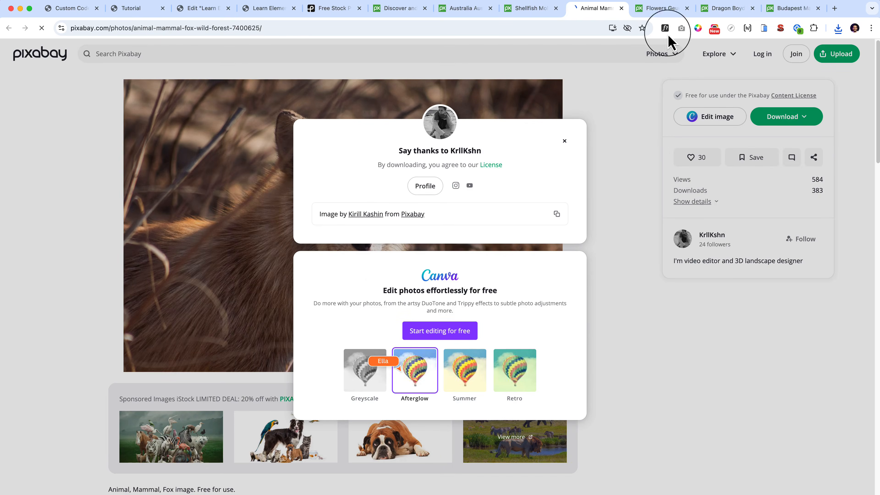
Download the orange flowers and dragon lizard photos at 1280 × 853, plus the Budapest church photo.
click(663, 10)
click(807, 117)
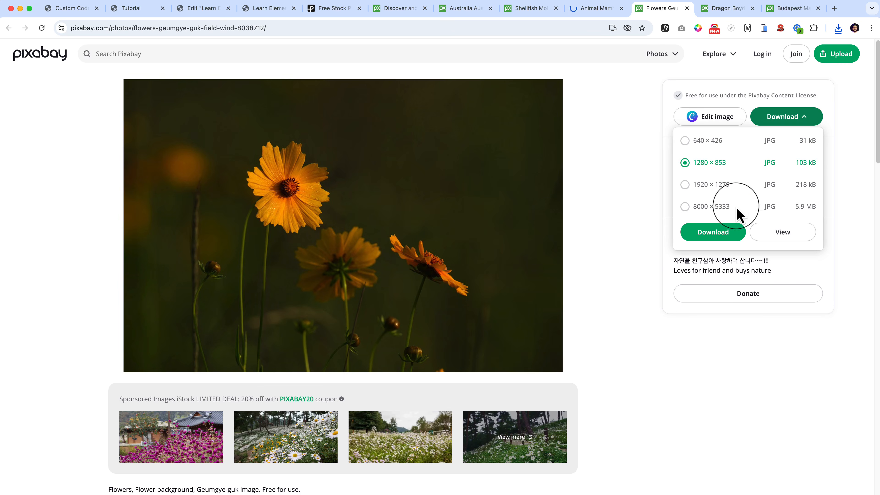
click(716, 231)
click(725, 8)
click(785, 116)
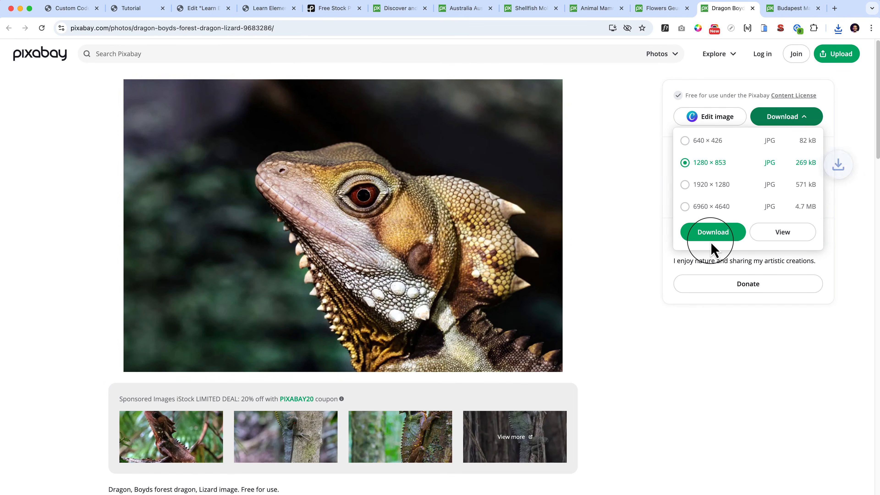
click(712, 232)
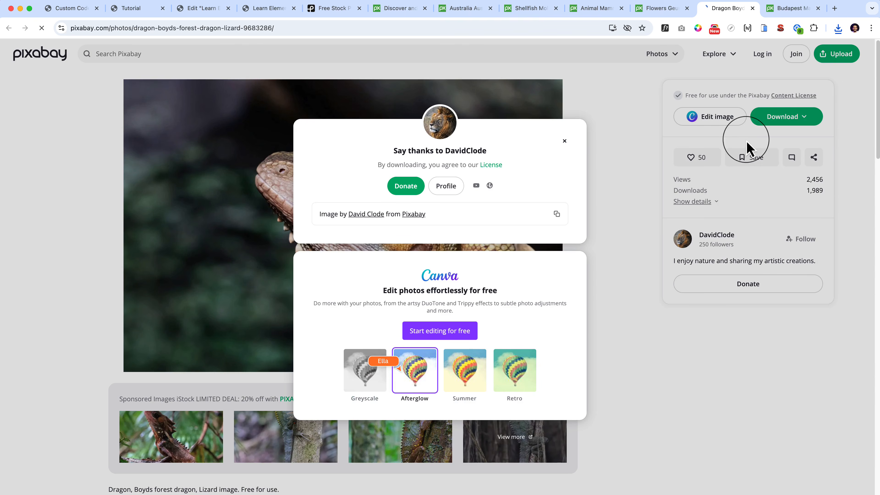
click(791, 8)
click(715, 227)
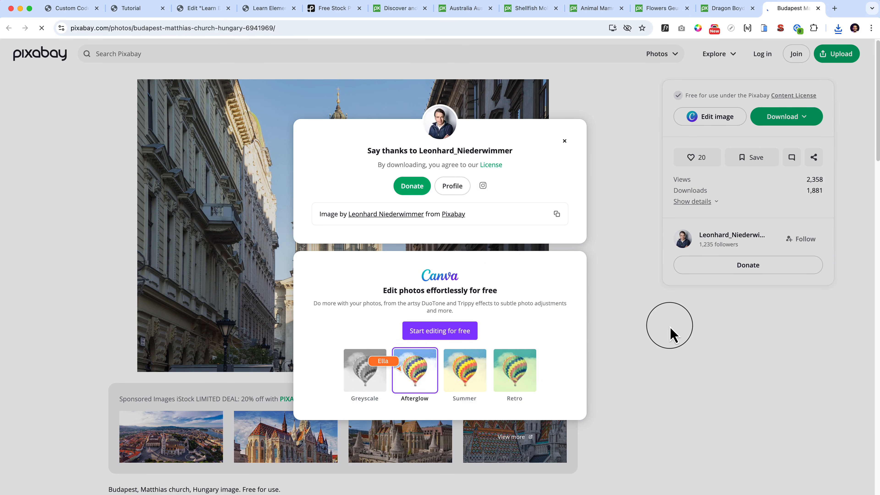
Return to the Elementor editor and look over the Image Carousel widget's Additional Options.
click(204, 9)
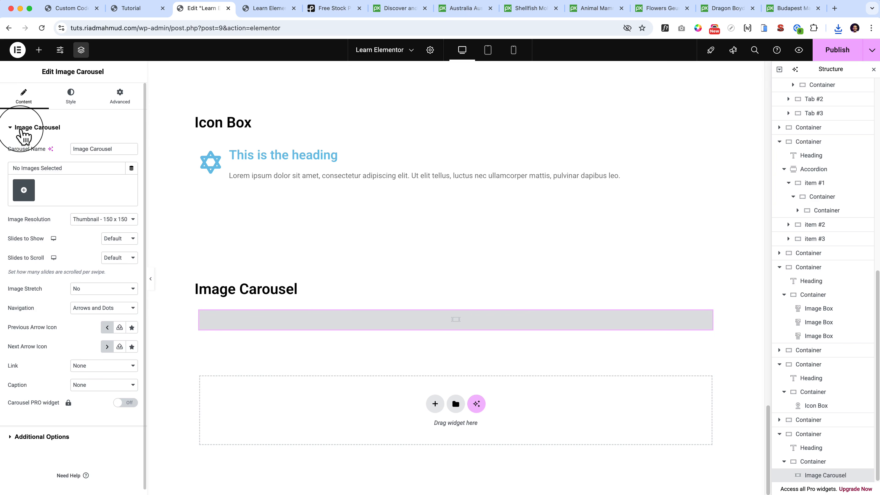
click(29, 127)
click(39, 150)
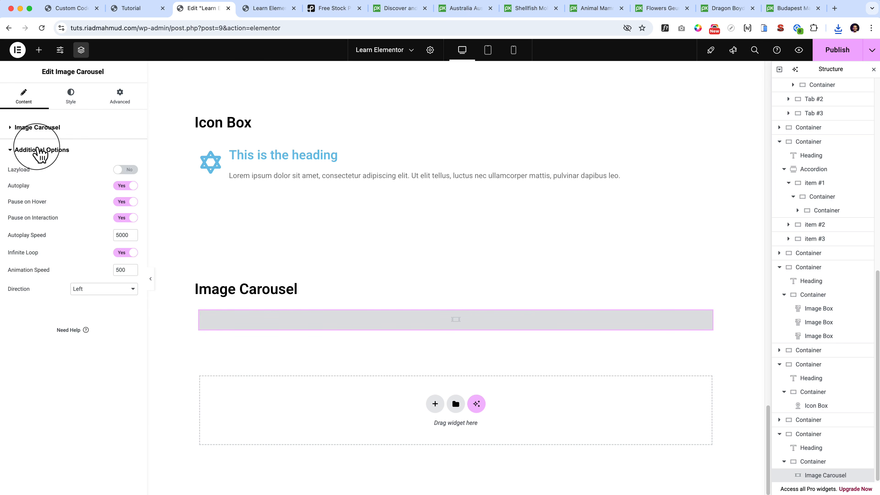
click(38, 150)
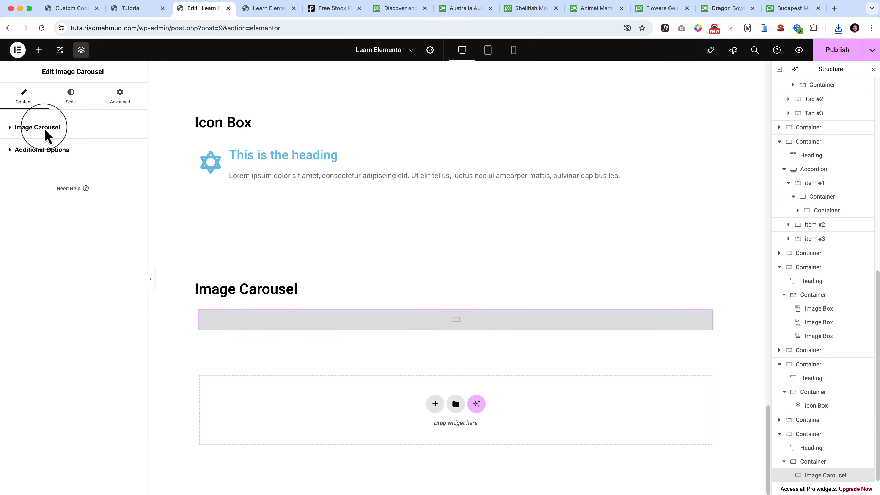
click(47, 135)
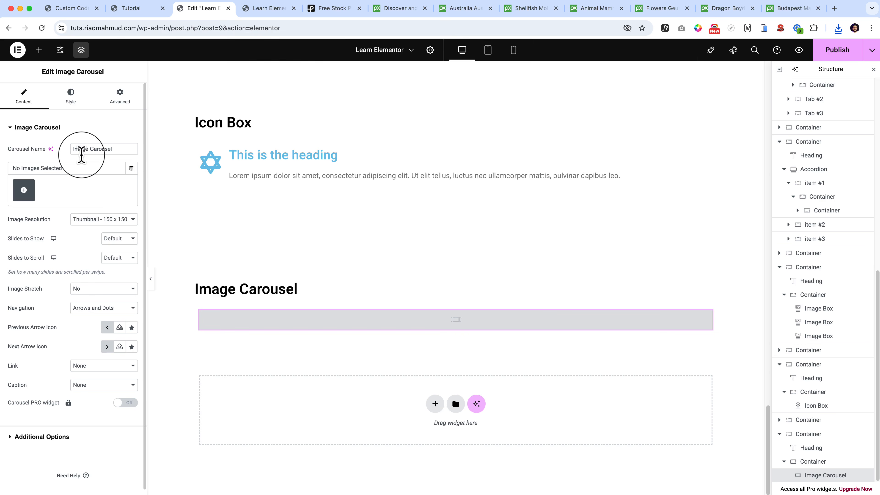
Upload the six downloaded photos from the Downloads folder to the Image Carousel's gallery.
click(24, 191)
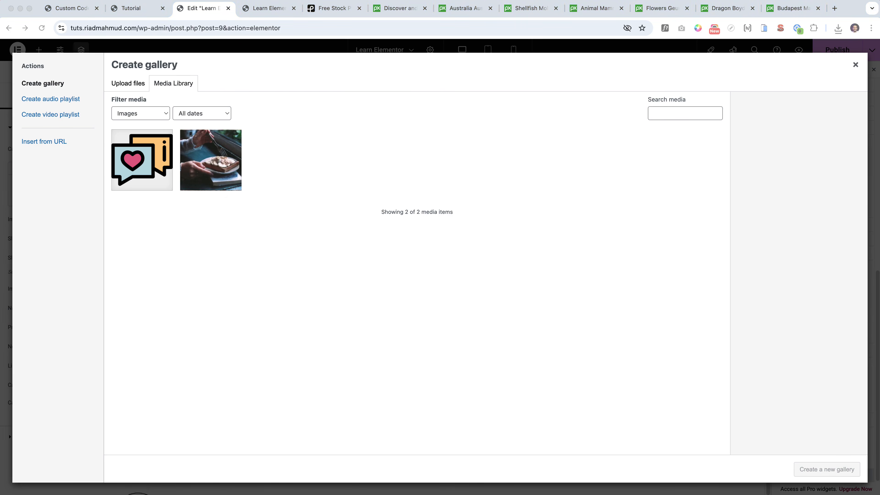
click(267, 129)
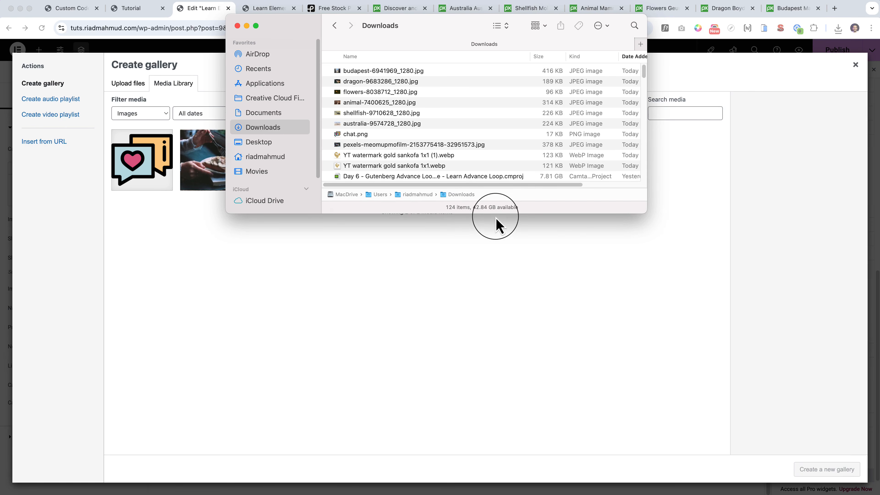
drag(496, 208, 502, 300)
drag(335, 169, 661, 294)
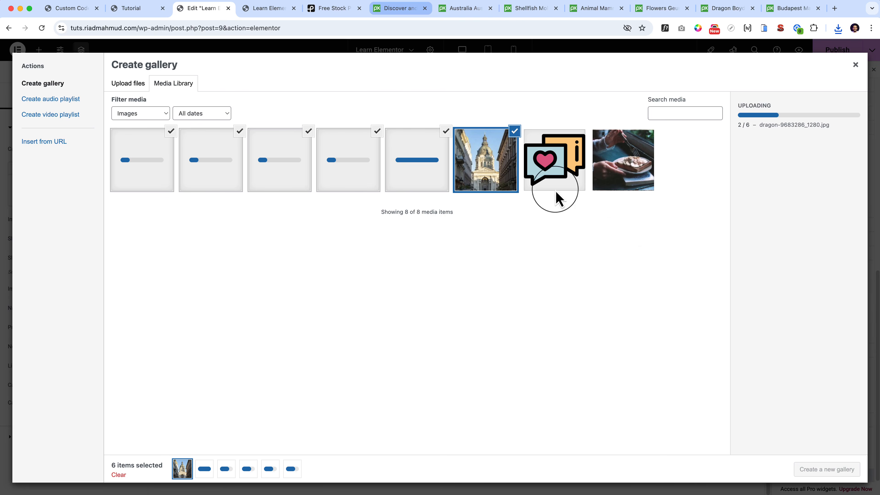
Close the Pexels tab and all the Pixabay tabs while the photos upload.
click(360, 8)
click(360, 8)
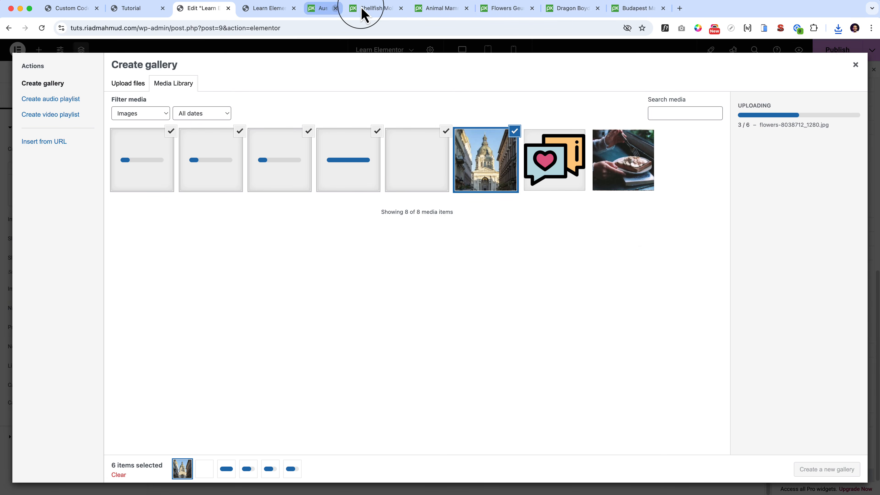
click(360, 8)
click(360, 8)
click(359, 8)
click(360, 8)
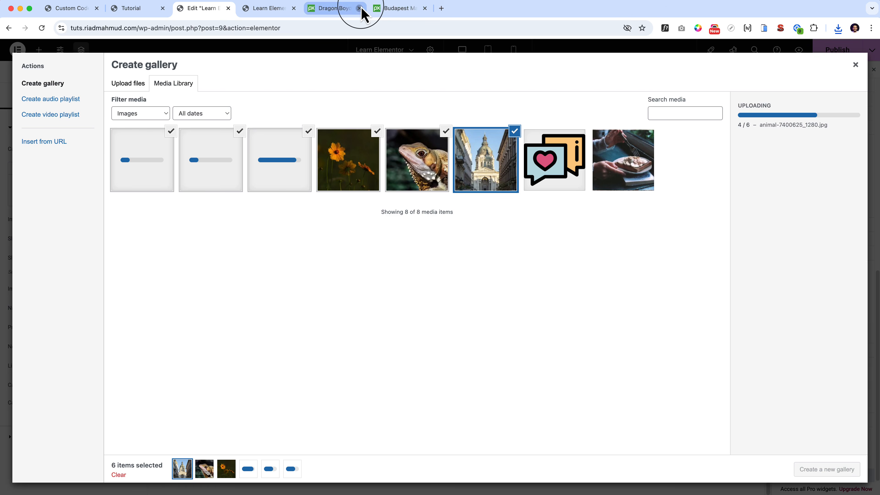
click(359, 8)
click(359, 8)
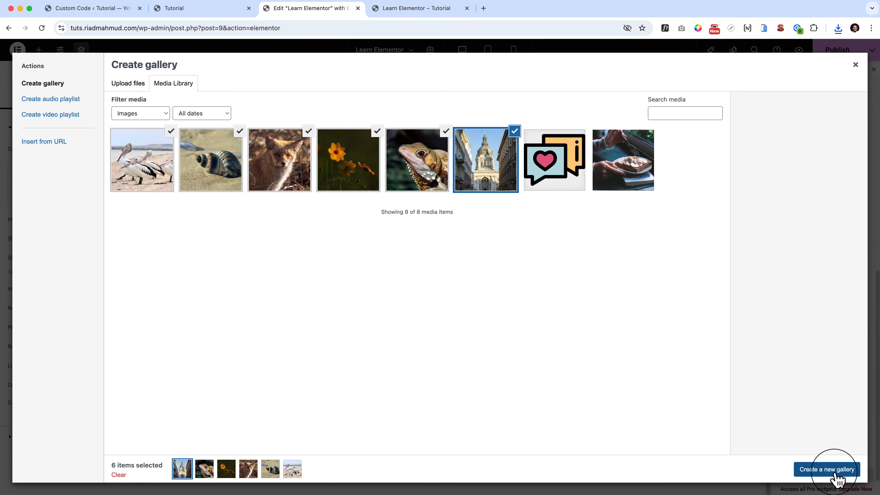
Create and insert a gallery from the six uploaded photos, and page forward through the carousel's slides.
click(837, 478)
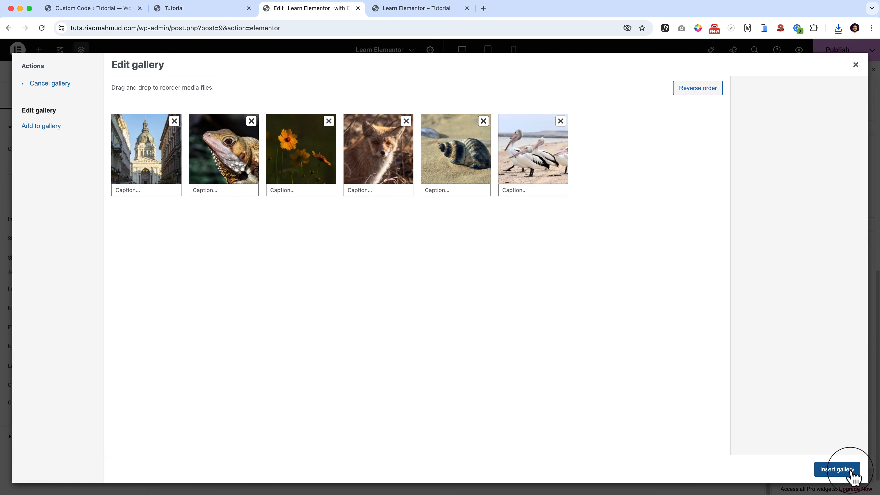
click(837, 470)
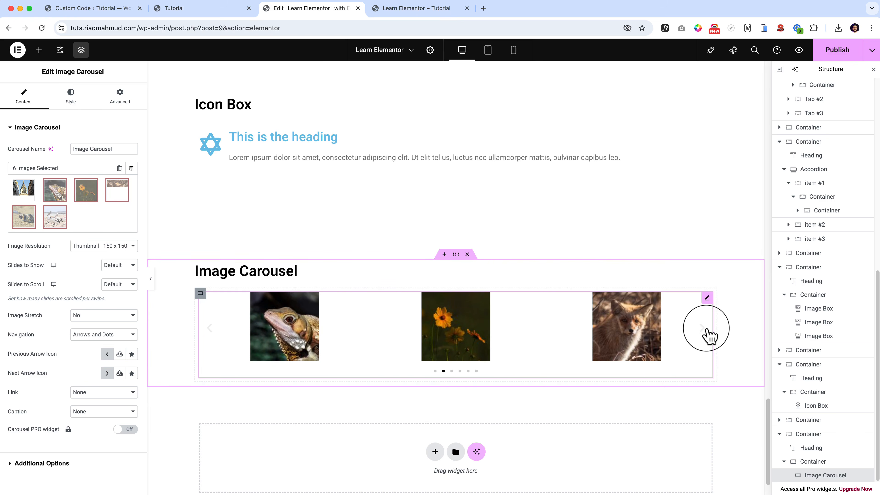
click(707, 332)
click(708, 332)
click(708, 332)
click(708, 332)
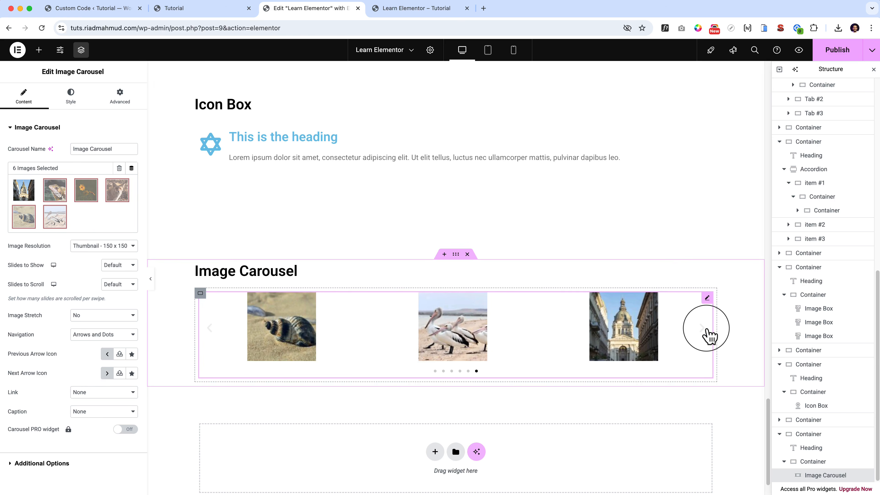
click(707, 332)
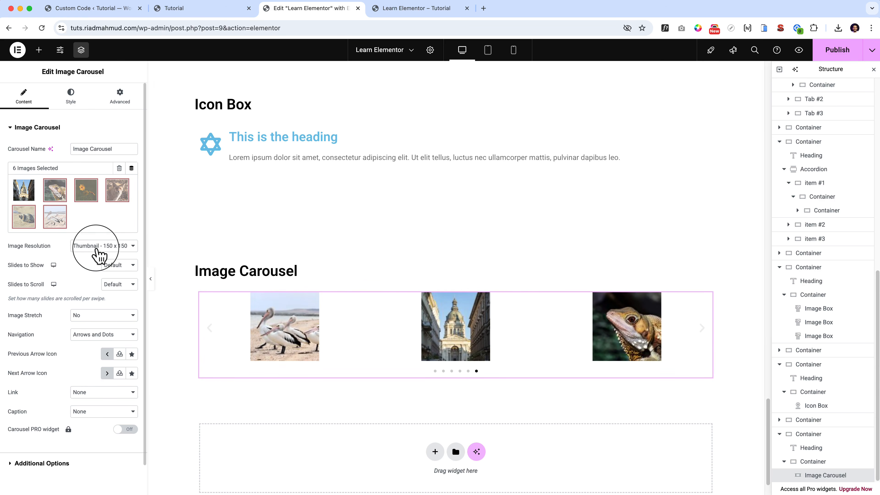
Set the carousel's Image Resolution to Full and page through the larger slides.
click(89, 246)
click(116, 307)
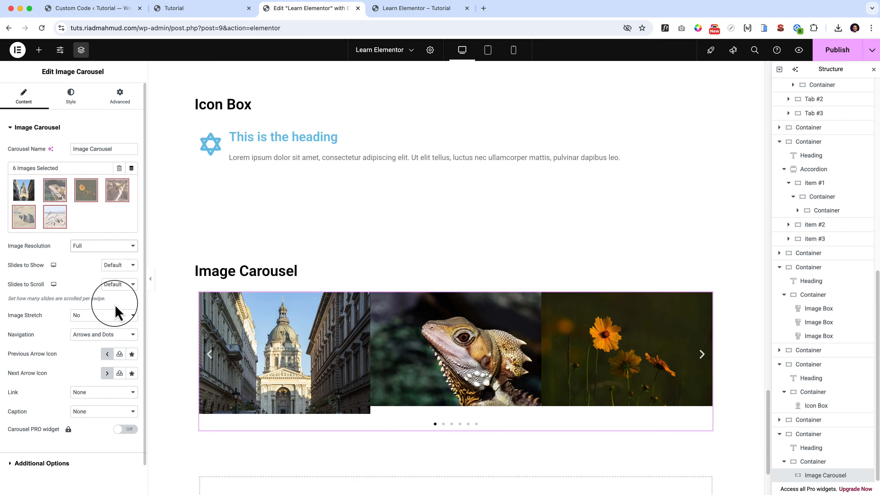
click(708, 359)
click(707, 359)
click(708, 359)
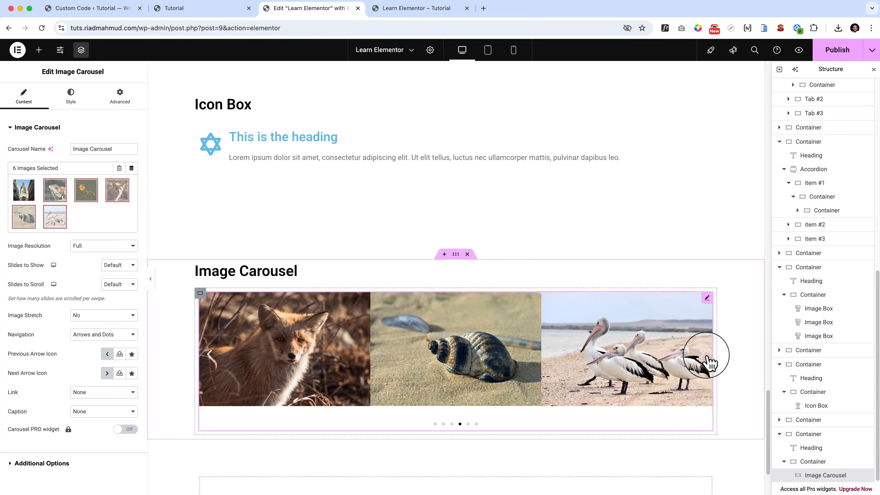
click(709, 360)
click(709, 360)
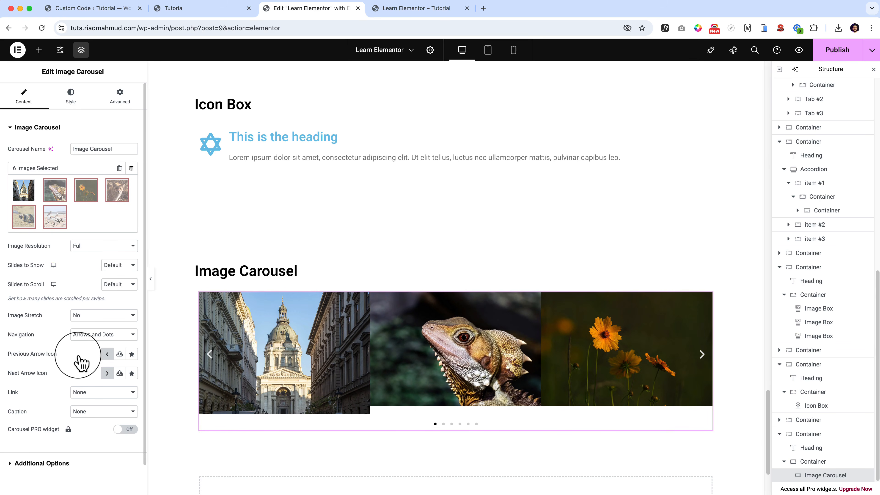
Try 5 as the carousel's Slides to Show, and settle on 3.
click(112, 267)
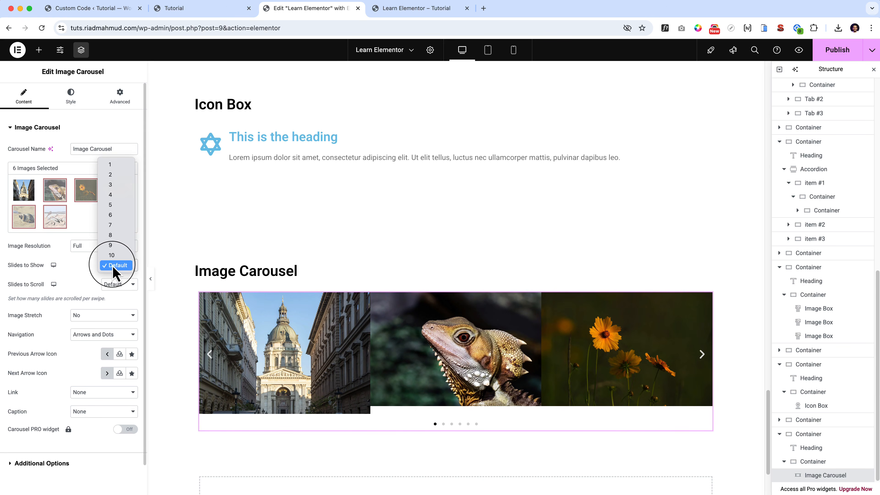
click(119, 206)
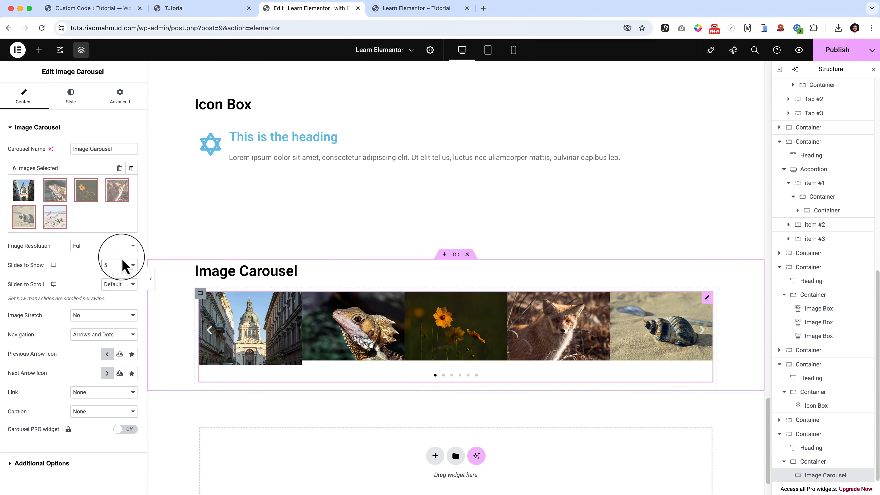
click(122, 265)
click(119, 244)
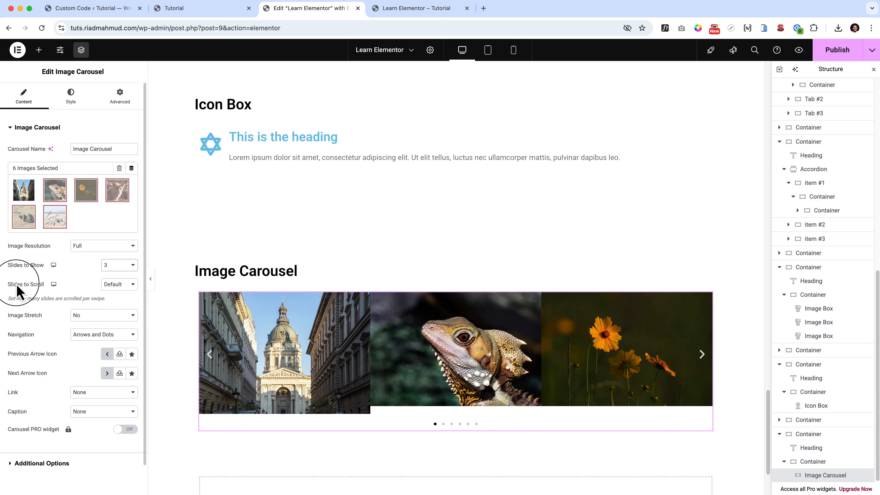
Set Slides to Scroll to 1 and advance the carousel to test the scrolling.
click(124, 284)
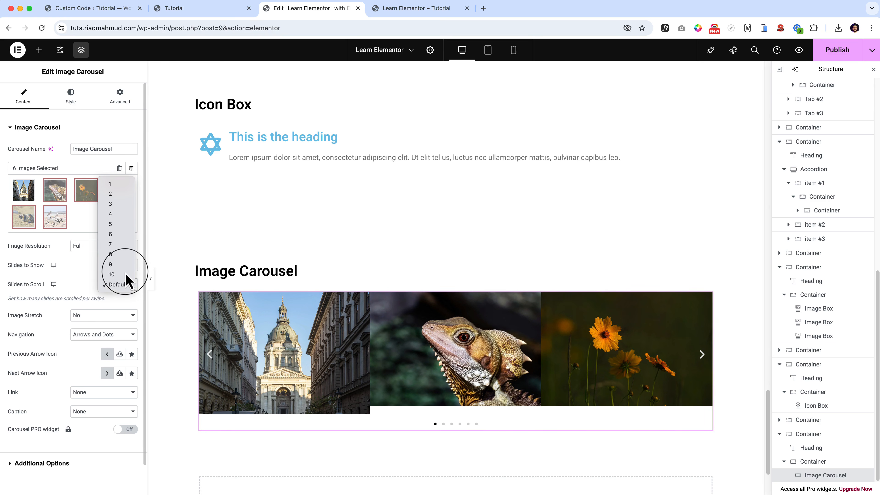
click(120, 187)
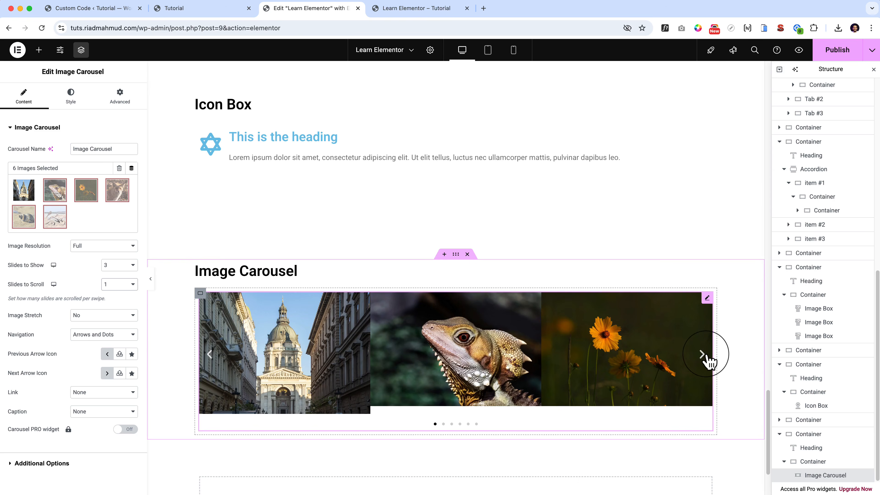
click(706, 355)
click(708, 360)
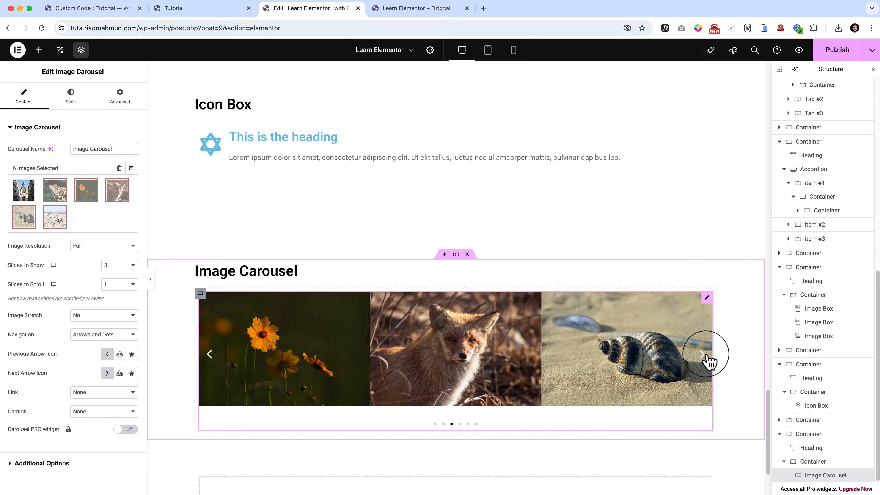
click(708, 360)
click(708, 360)
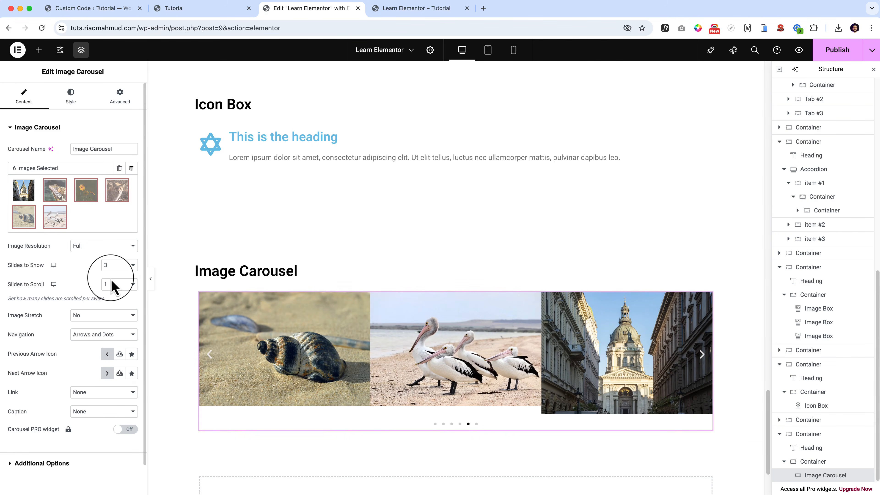
Set the carousel's Slides to Scroll to 3 and advance the slides to test the scrolling.
click(114, 287)
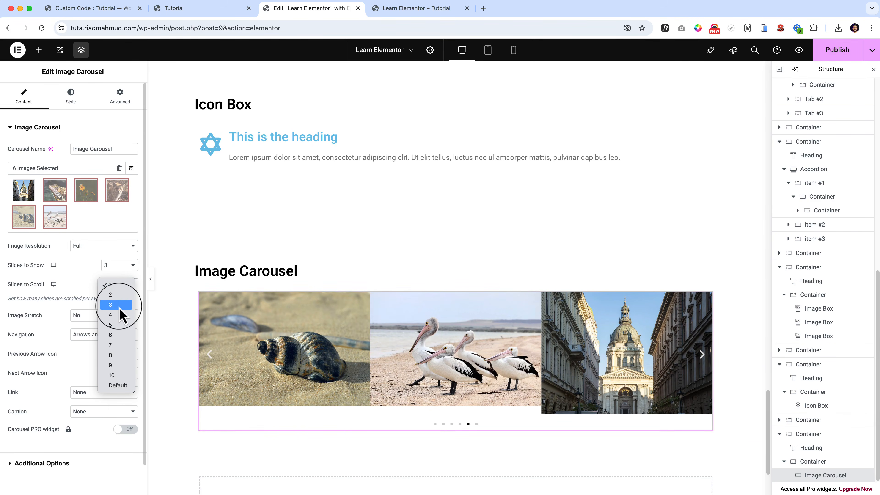
click(153, 315)
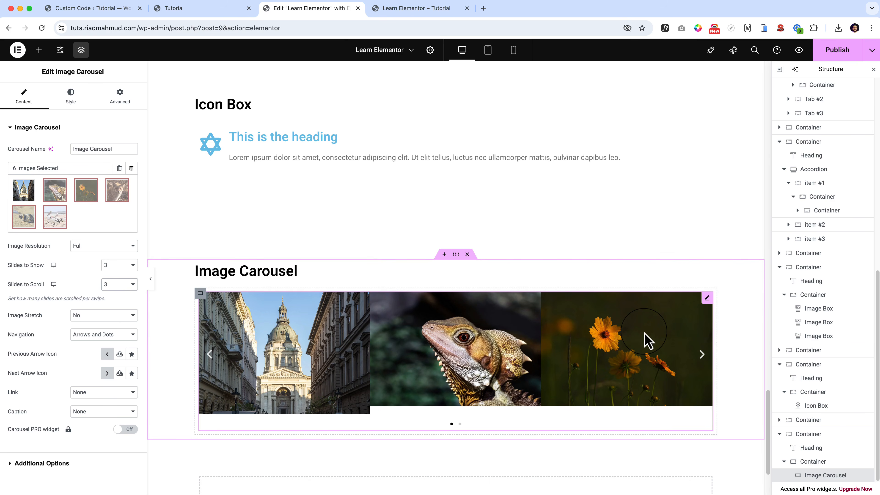
click(702, 353)
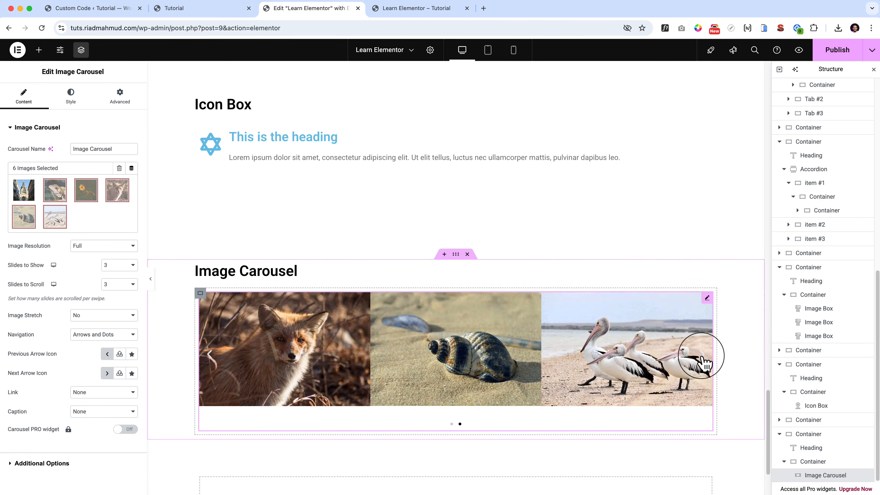
click(701, 353)
click(702, 357)
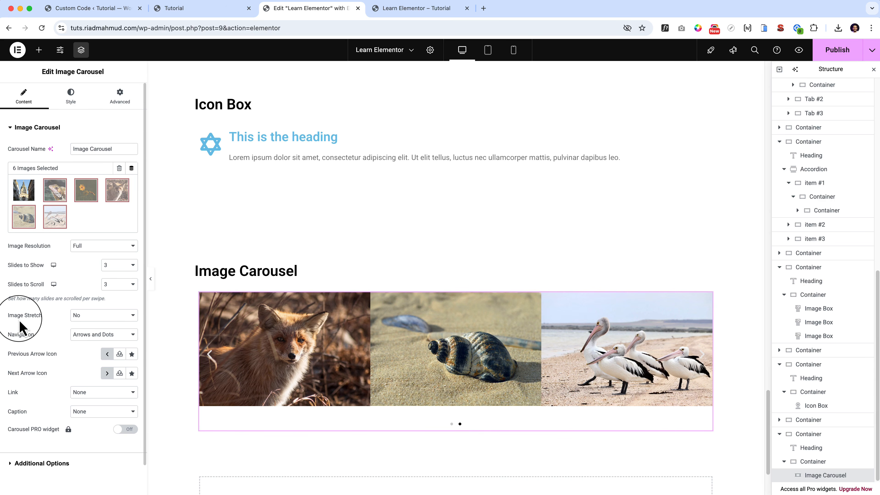
Set the carousel's Image Stretch to Yes.
click(88, 320)
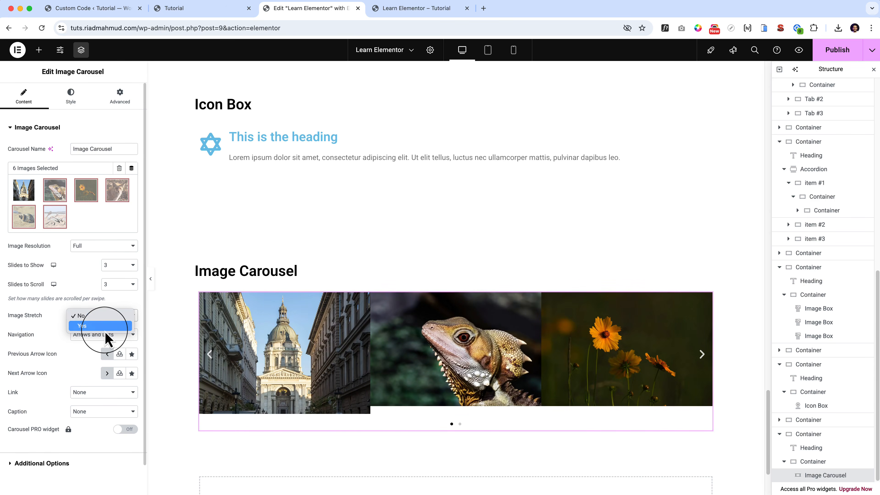
click(104, 327)
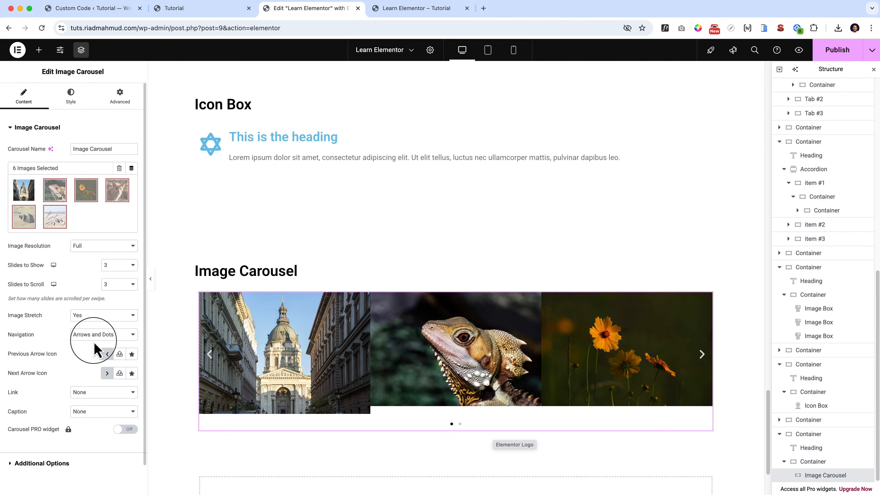
Try Arrows, Dots and None as the carousel's Navigation, and return it to Arrows and Dots.
click(94, 339)
click(96, 348)
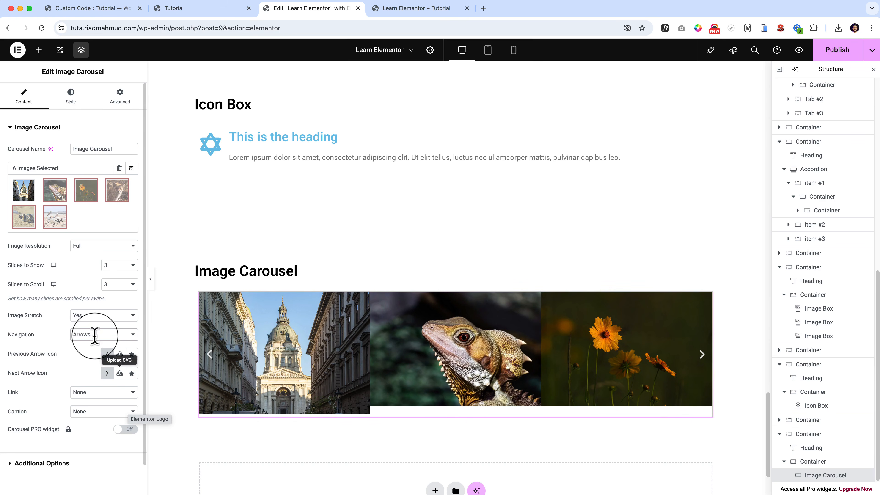
click(94, 337)
click(97, 346)
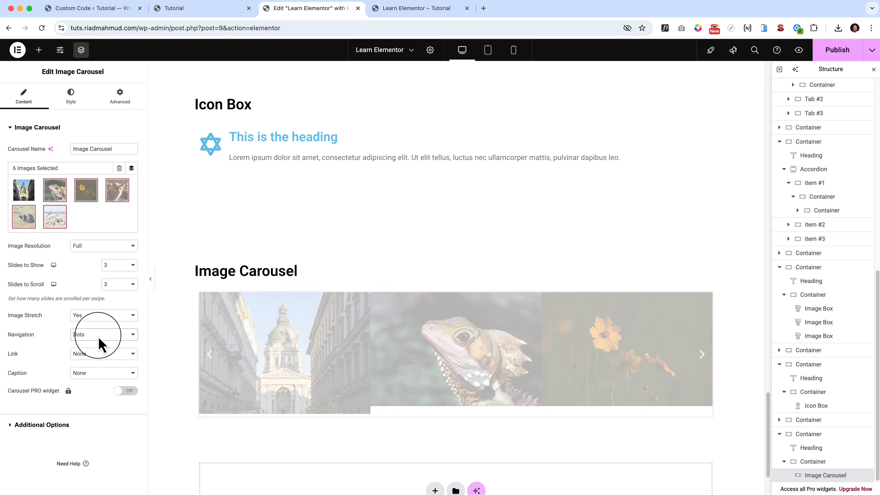
click(98, 335)
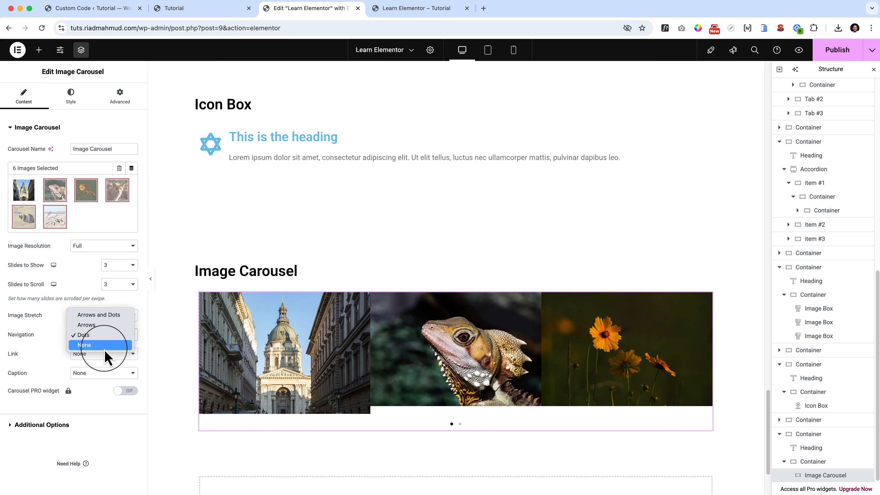
click(100, 345)
click(111, 336)
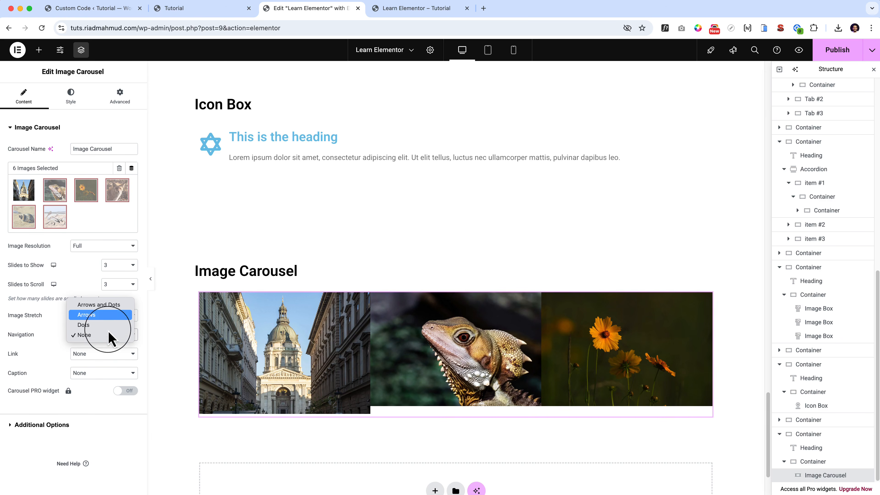
click(113, 306)
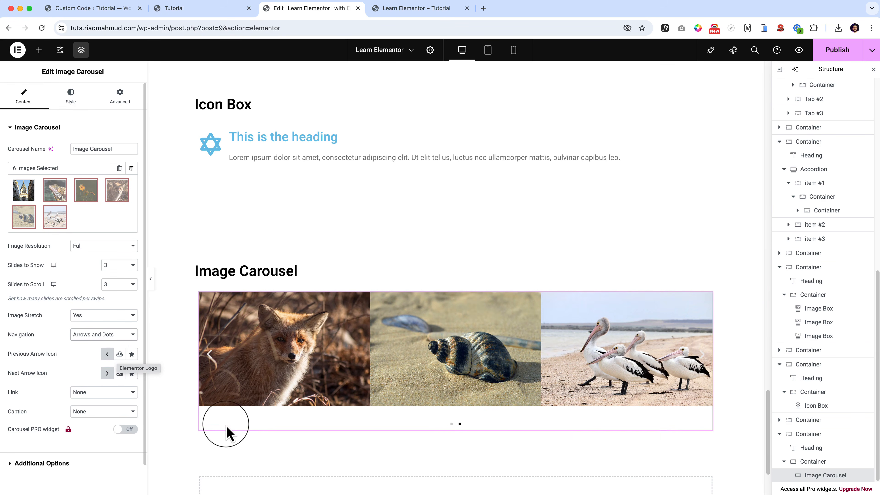
Try Custom URL as the carousel's Link, settle on Media File, and set Lightbox to Yes.
click(116, 395)
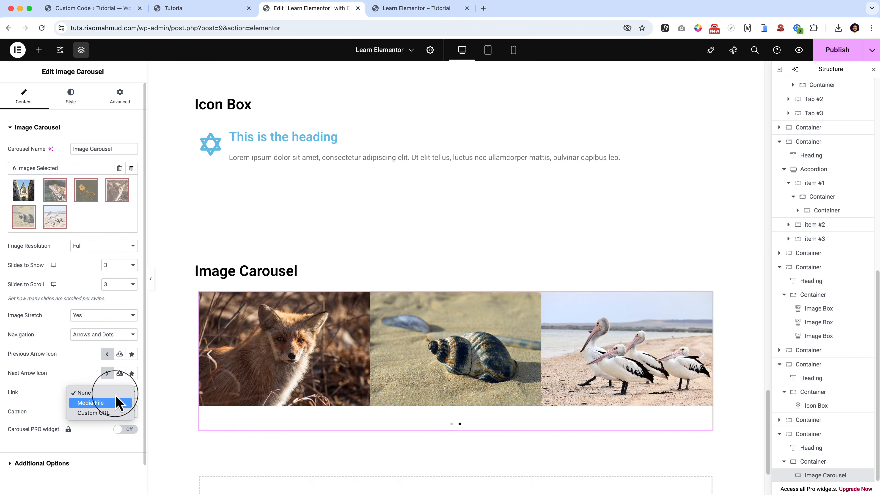
click(120, 412)
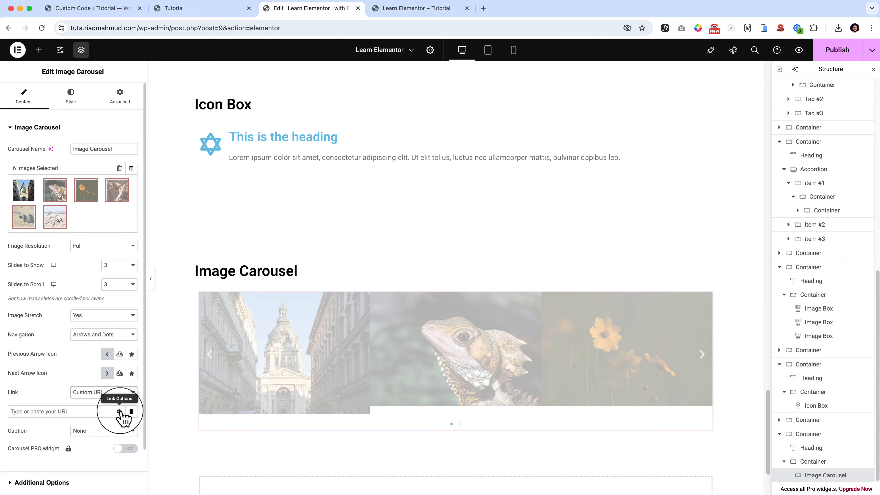
click(93, 392)
click(104, 390)
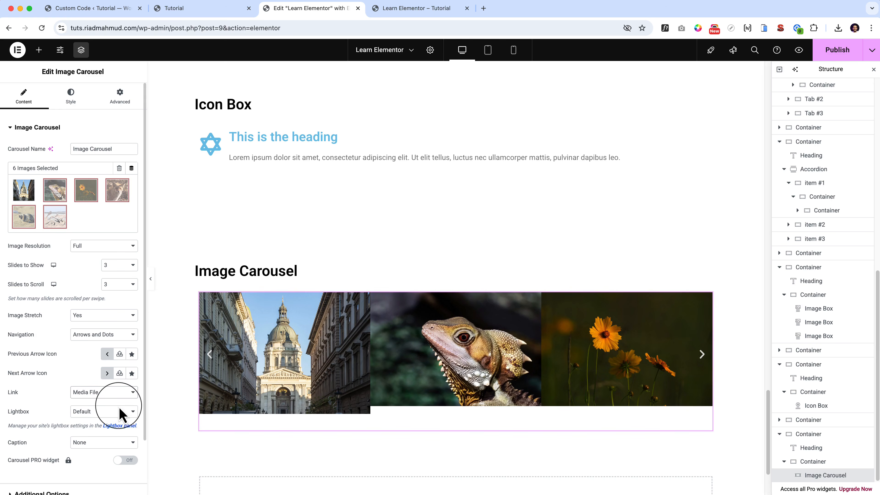
click(119, 412)
click(120, 423)
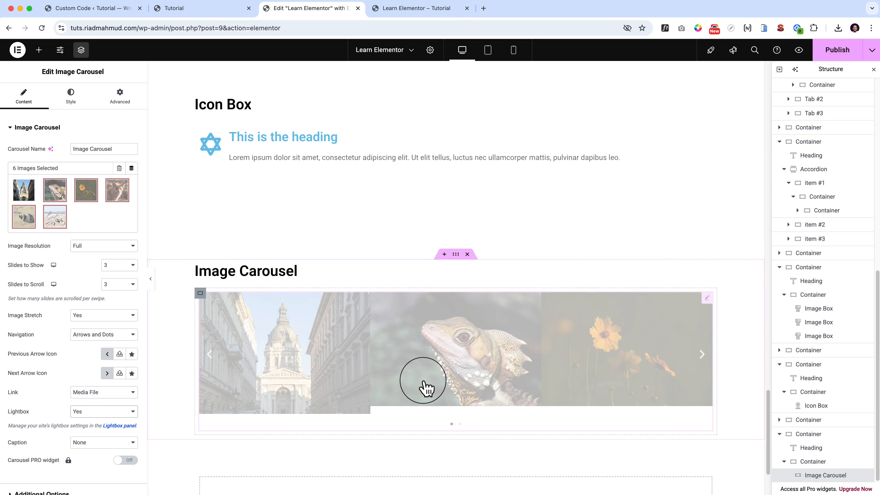
Open the lizard image in the lightbox, page forward through the enlarged images, and close the lightbox.
click(442, 375)
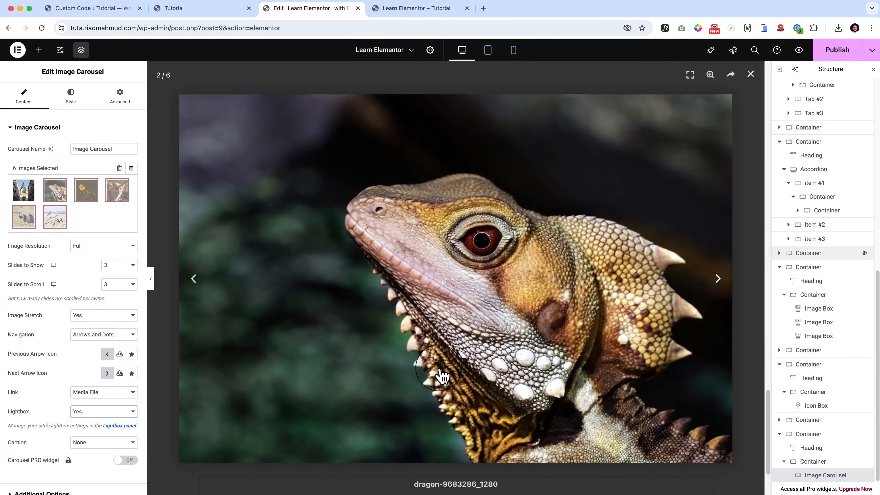
click(717, 279)
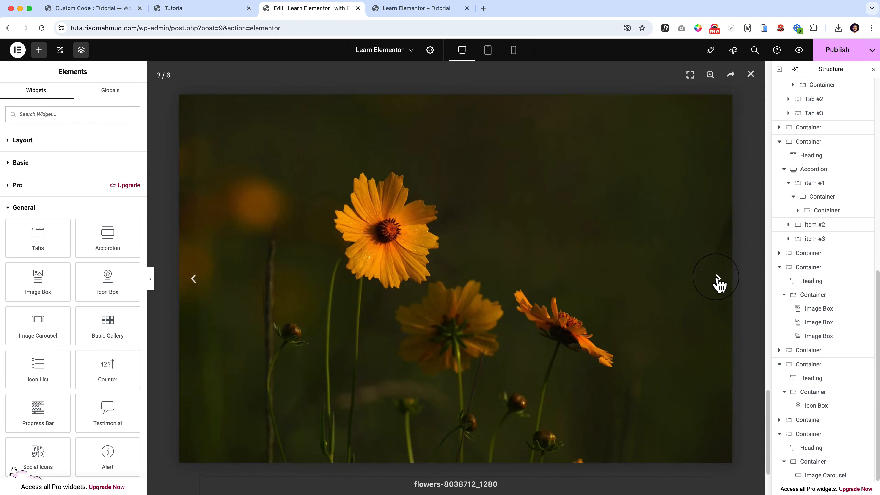
click(716, 280)
click(750, 74)
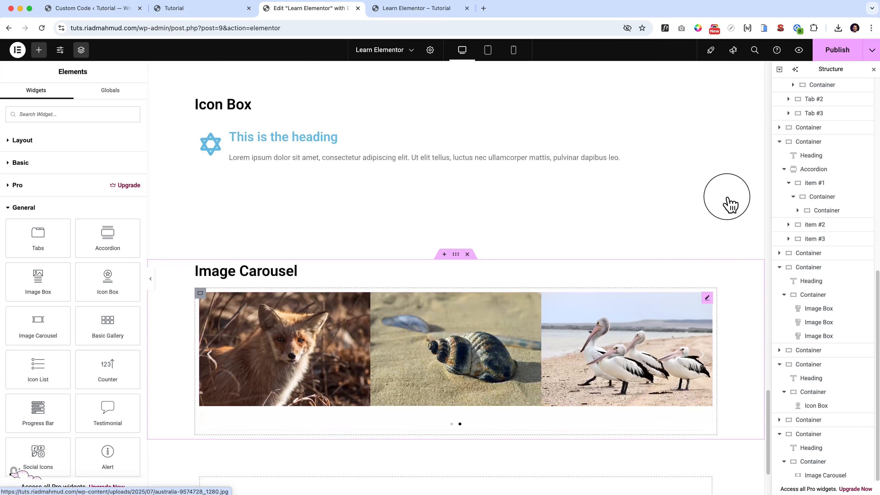
Reopen the carousel's settings, try Default for Lightbox, and settle on No.
click(707, 298)
click(114, 412)
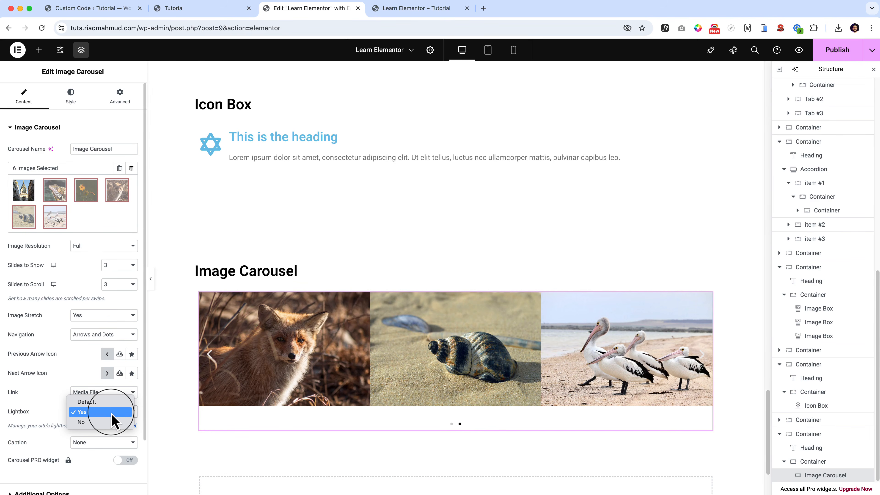
click(103, 402)
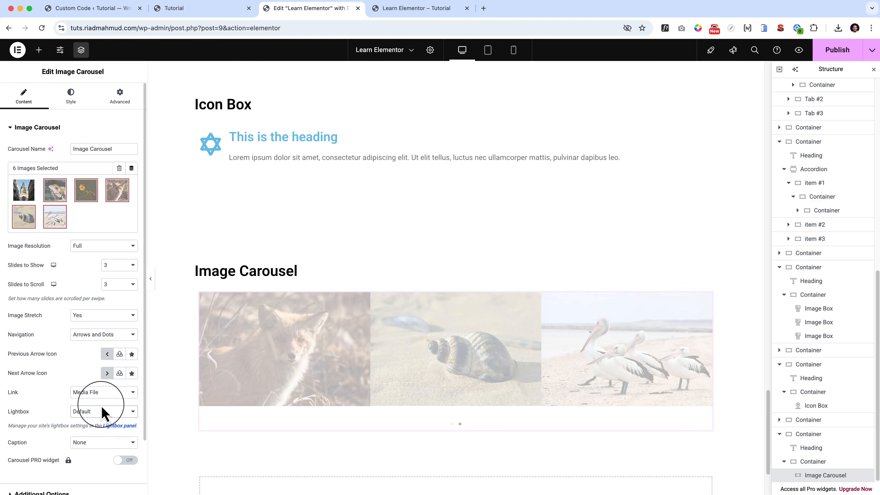
click(98, 413)
click(93, 434)
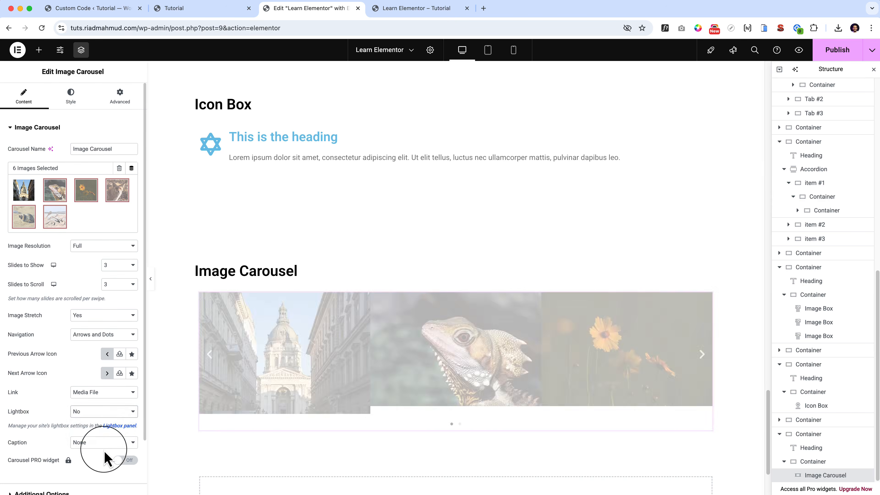
Set the carousel's Caption to Title and look over the other caption options.
click(108, 448)
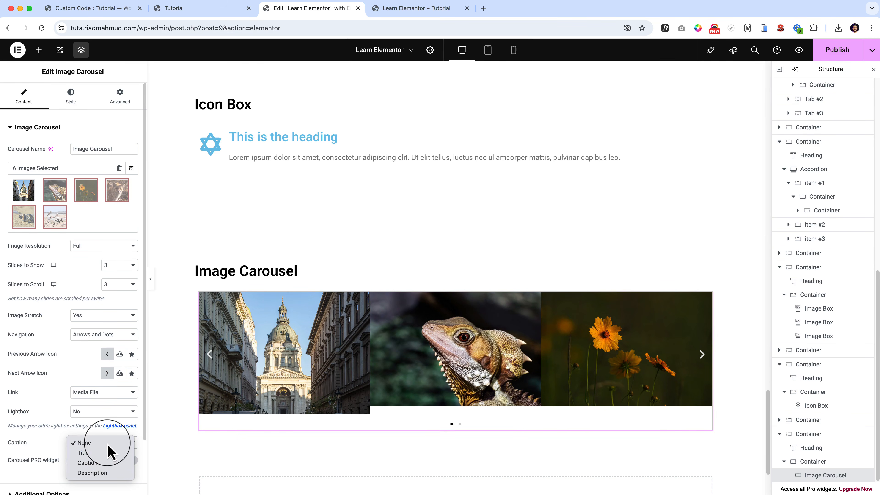
click(111, 457)
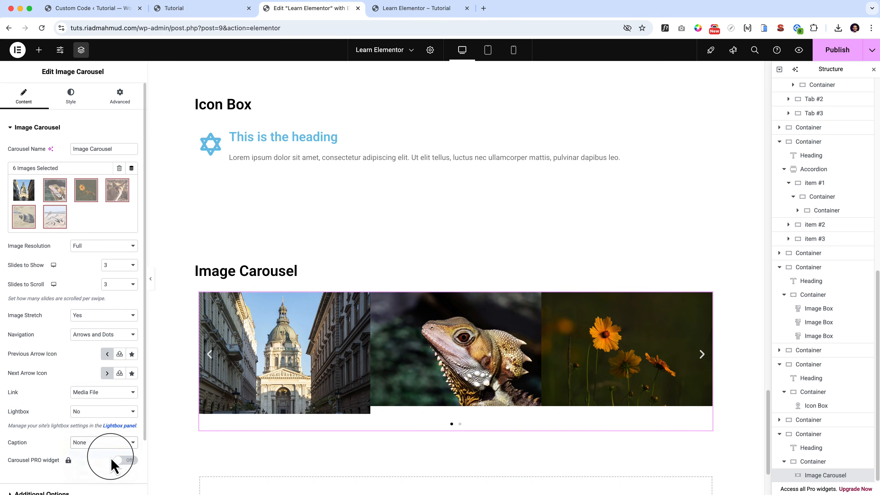
click(105, 445)
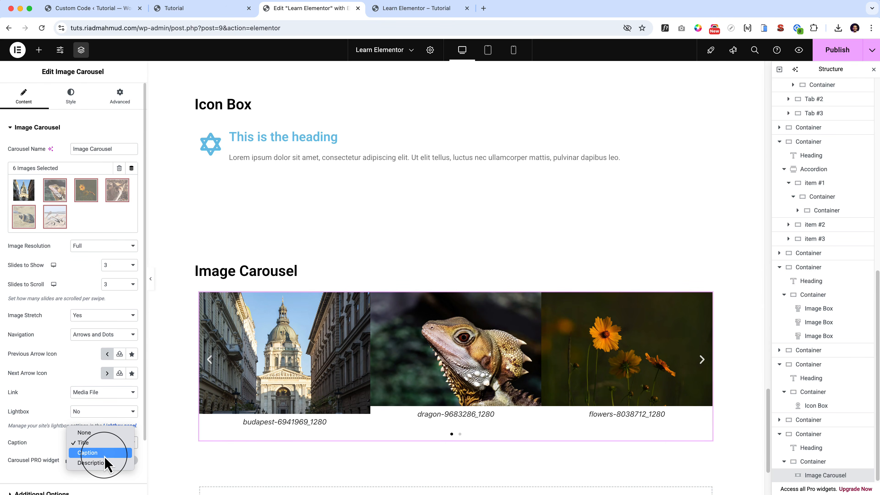
click(38, 457)
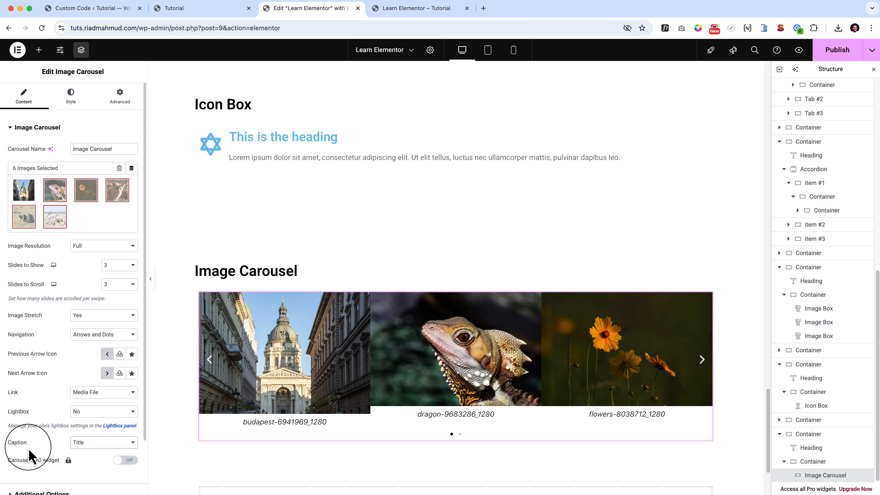
Expand the carousel's Additional Options and review the autoplay, loop and animation speed settings.
scroll(45, 436, down, 3)
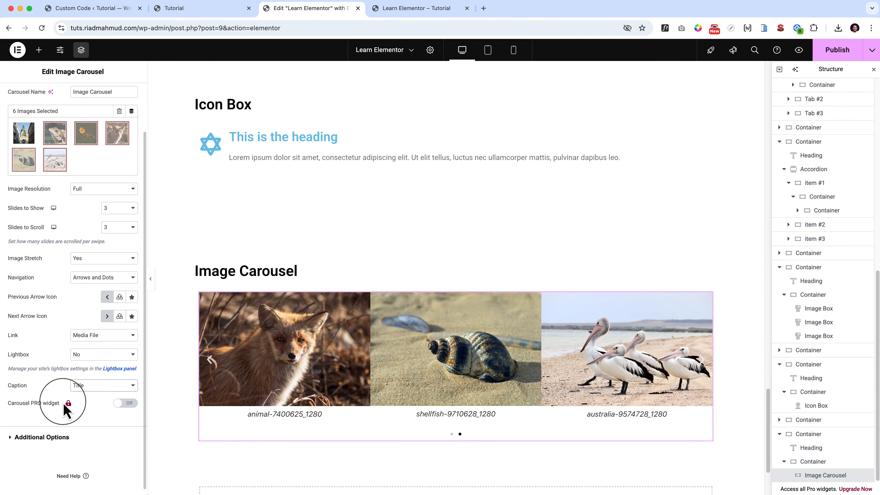
click(40, 436)
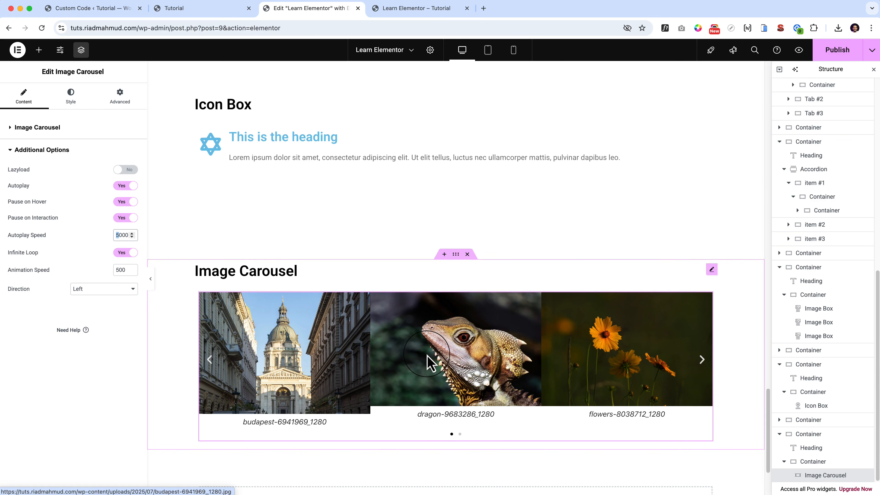
click(100, 267)
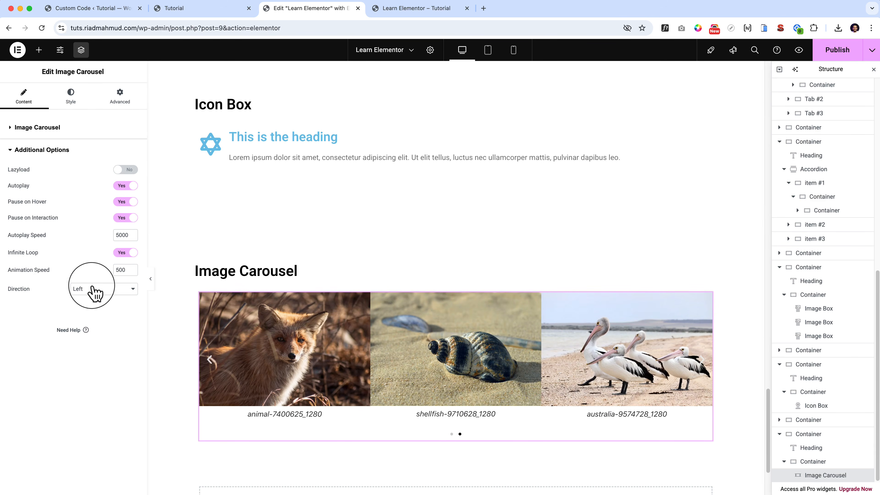
Try Right as the carousel's Direction, page through the slides, and return Direction to Left.
click(94, 289)
click(101, 298)
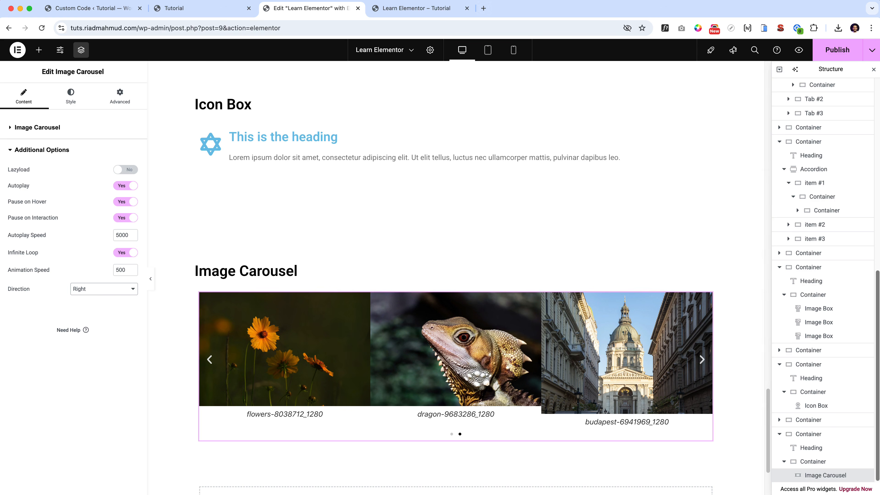
click(83, 394)
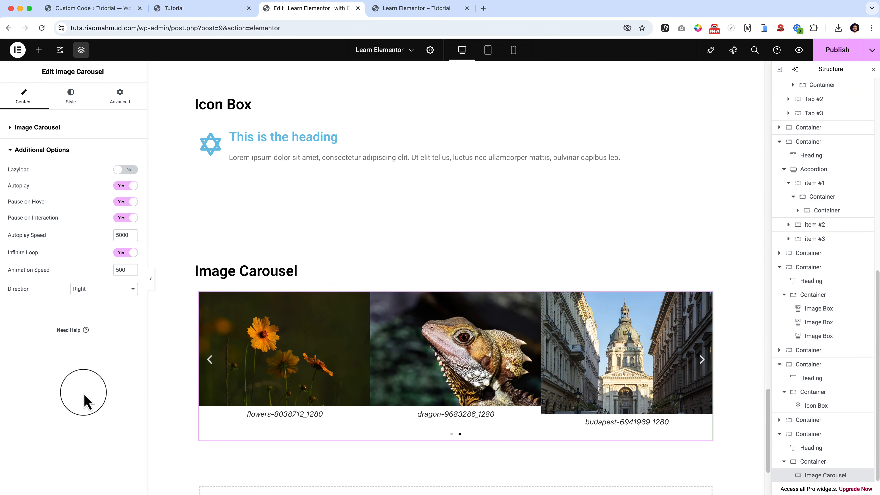
click(208, 360)
click(208, 360)
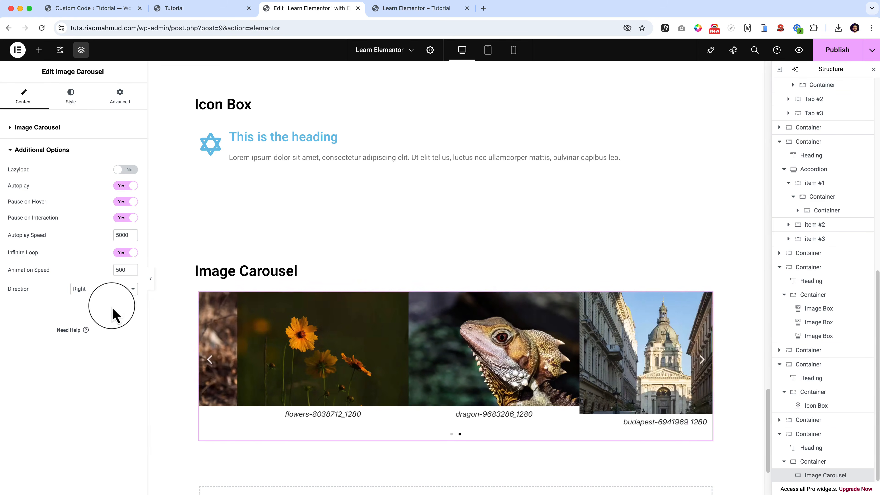
click(105, 289)
click(96, 277)
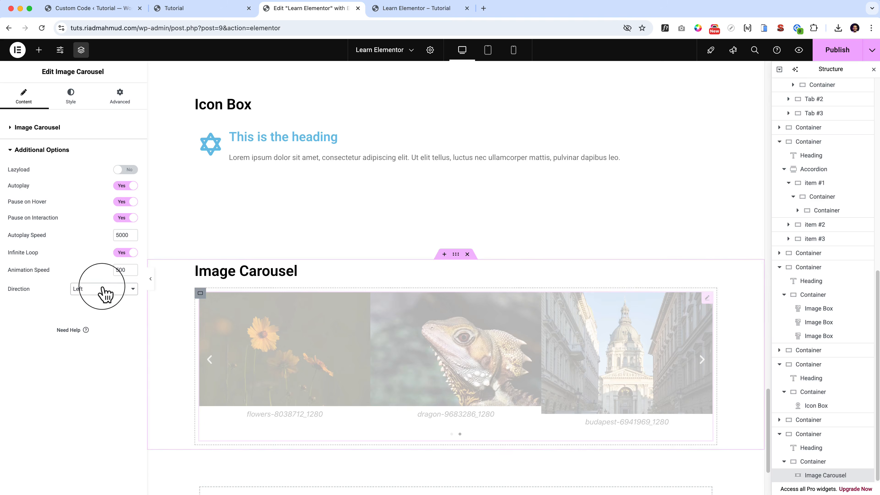
Page the image carousel backward and forward to examine its movement with Direction set to Left.
click(210, 359)
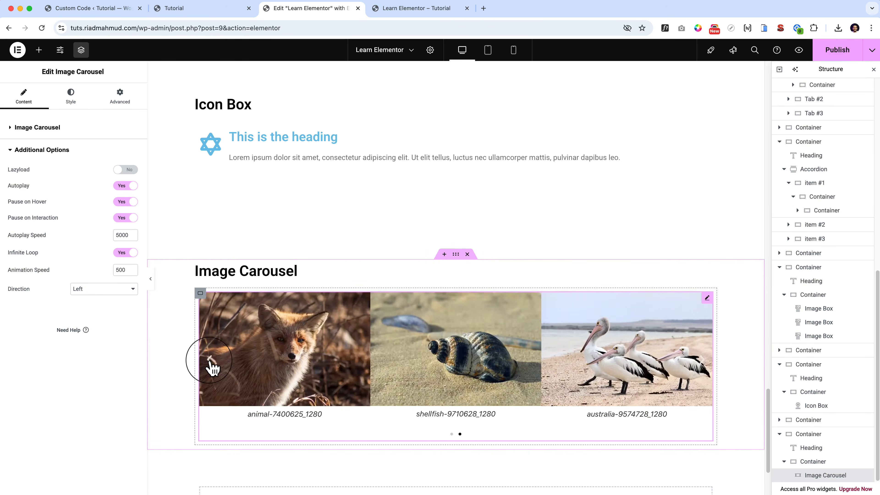
drag(210, 360, 402, 361)
click(706, 356)
click(705, 356)
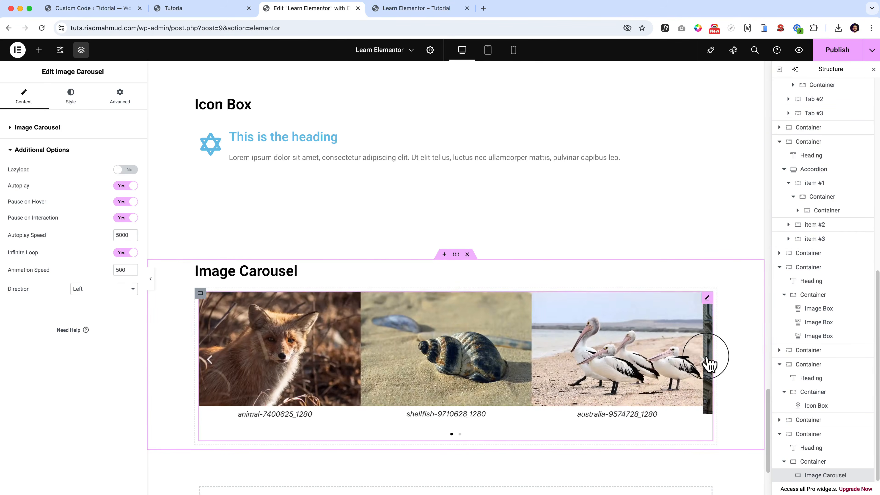
Set the carousel's Direction to Right and page through the slides both ways.
click(109, 294)
click(116, 297)
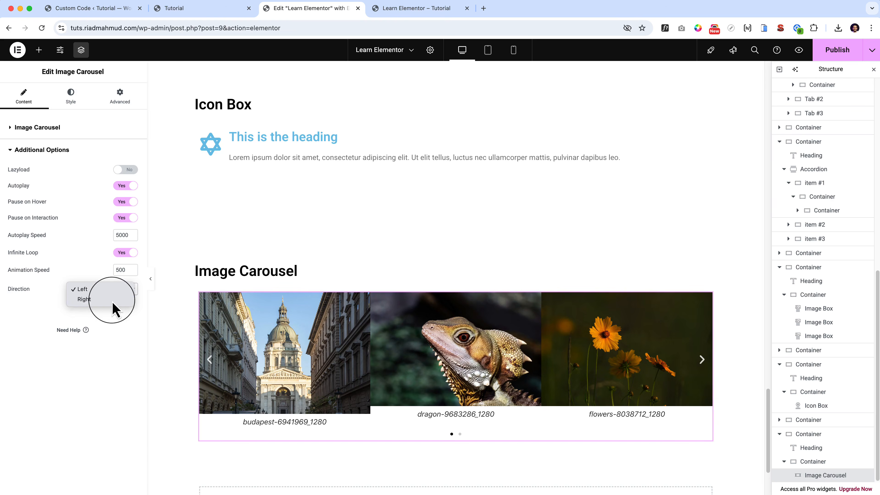
click(209, 361)
click(208, 360)
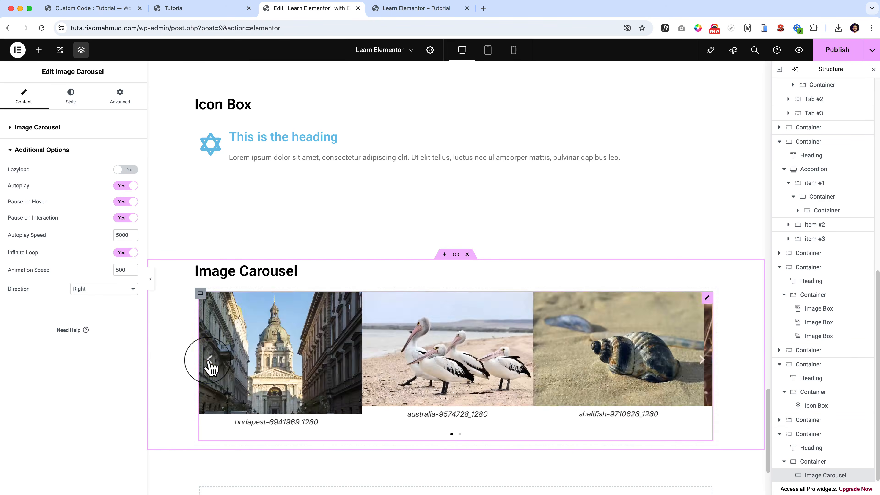
click(210, 361)
click(705, 361)
click(705, 361)
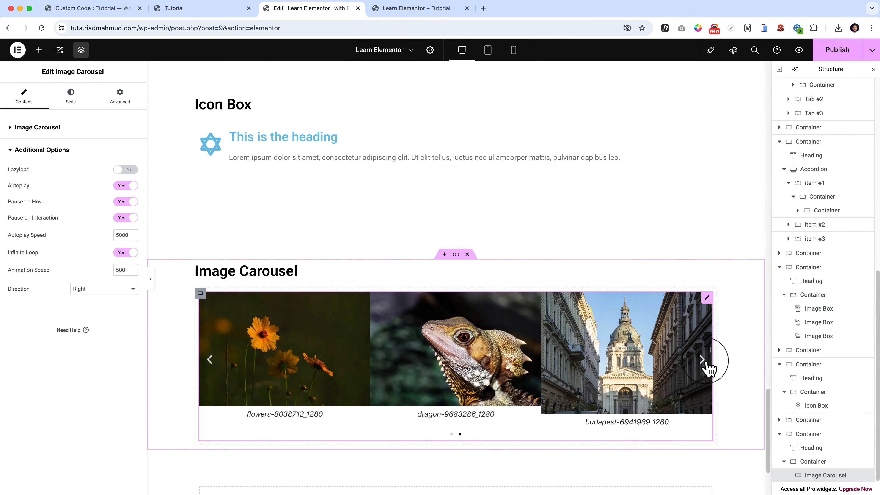
click(706, 361)
Style the carousel's navigation arrows with Position Outside and the Primary global color.
click(71, 98)
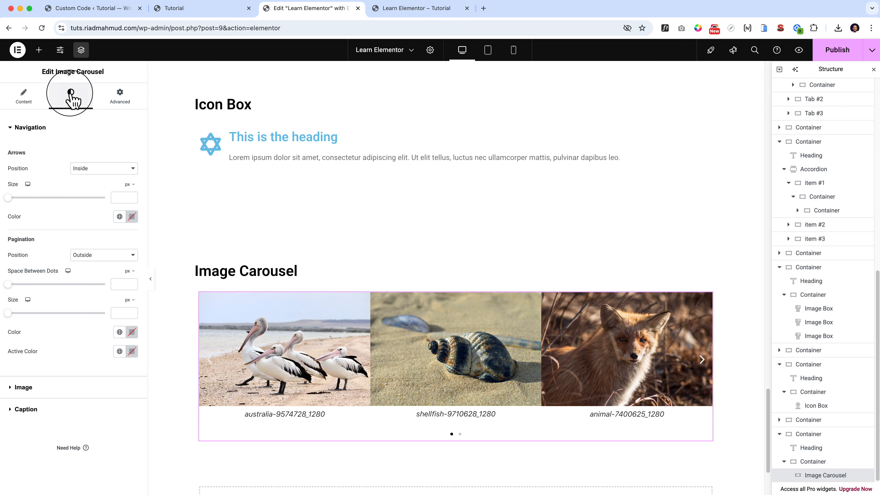
click(104, 170)
click(103, 184)
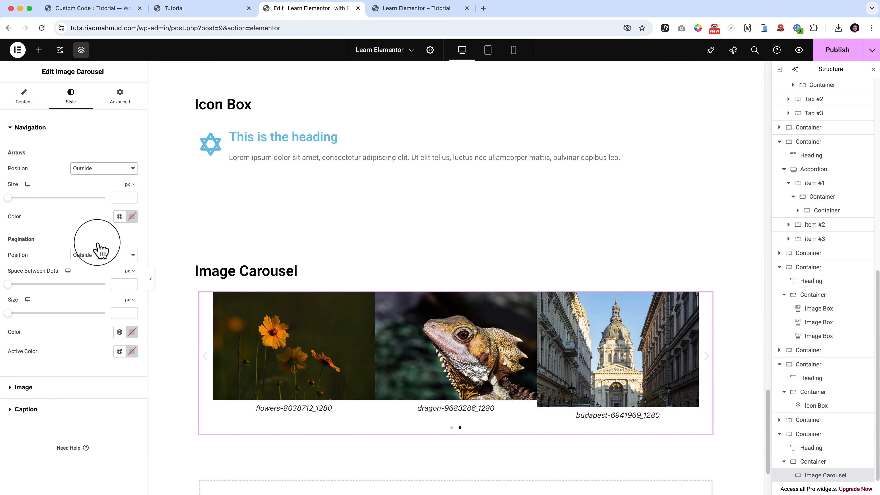
click(99, 250)
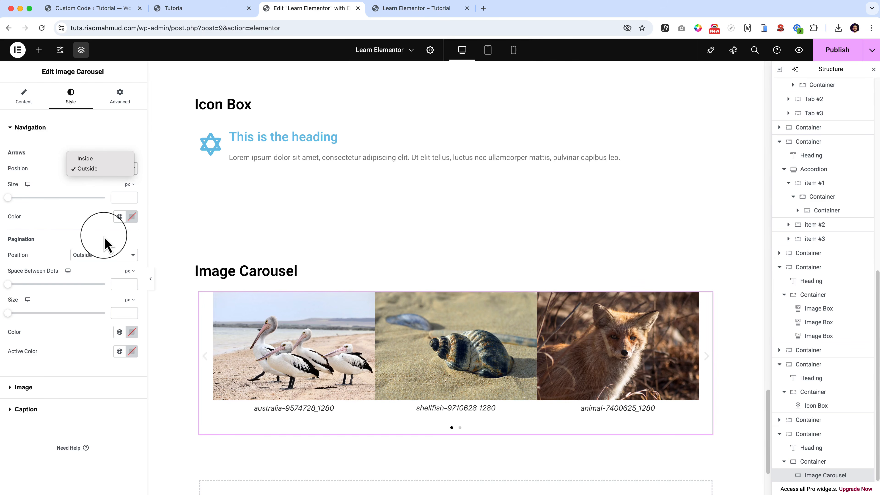
click(120, 217)
click(120, 217)
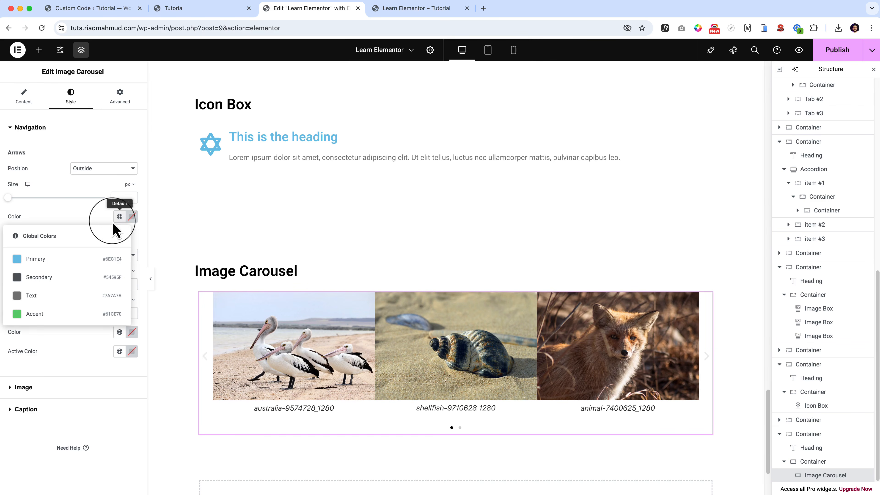
click(51, 257)
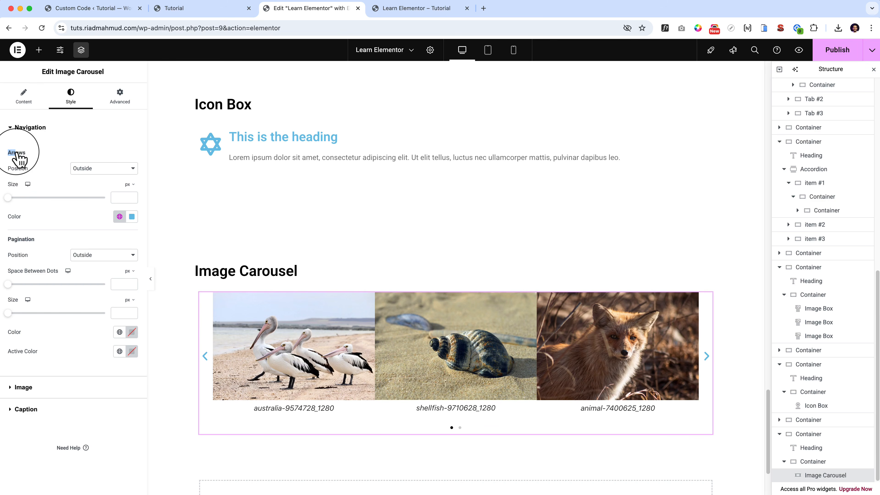
Give the pagination dots the Primary global color as Active Color, a size of 14 px and a spacing of 5 px.
click(120, 352)
click(39, 392)
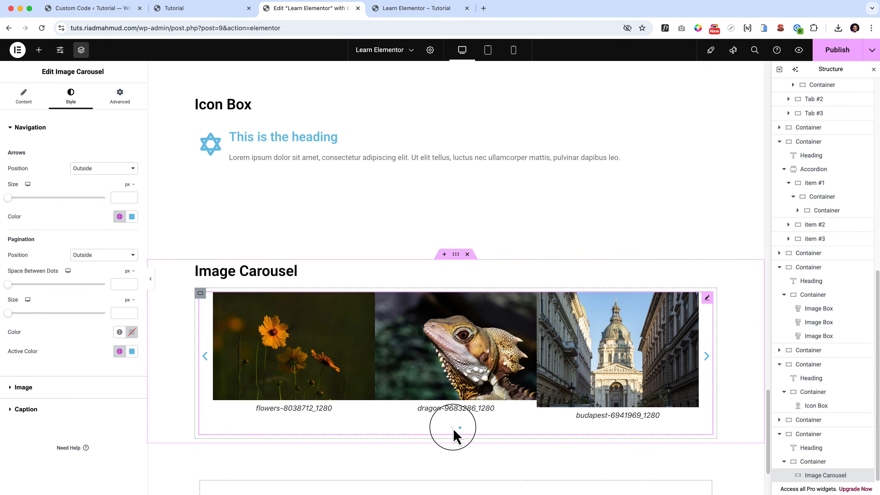
drag(21, 313, 72, 313)
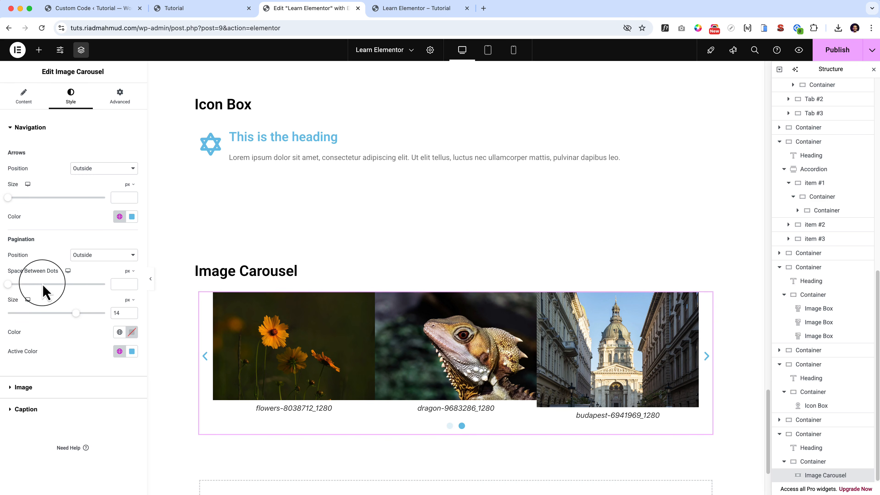
drag(7, 284, 32, 284)
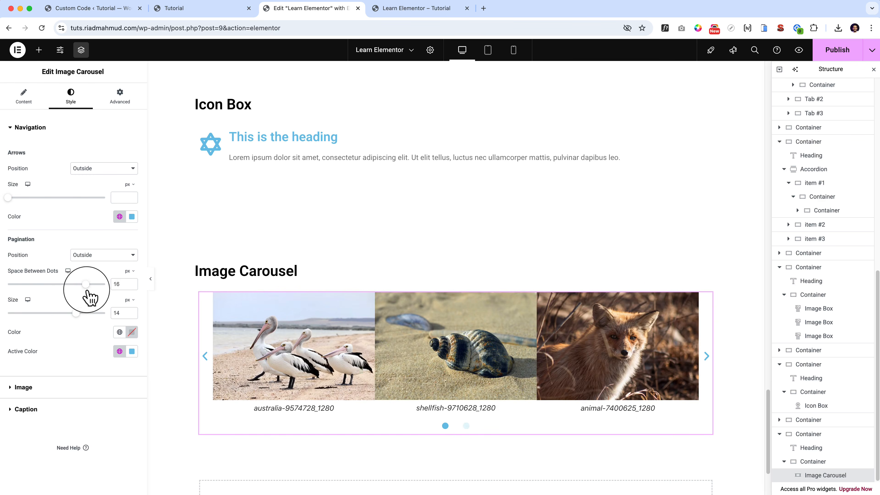
Set the regular Color of the carousel's pagination dots to #CCCCCC.
click(132, 331)
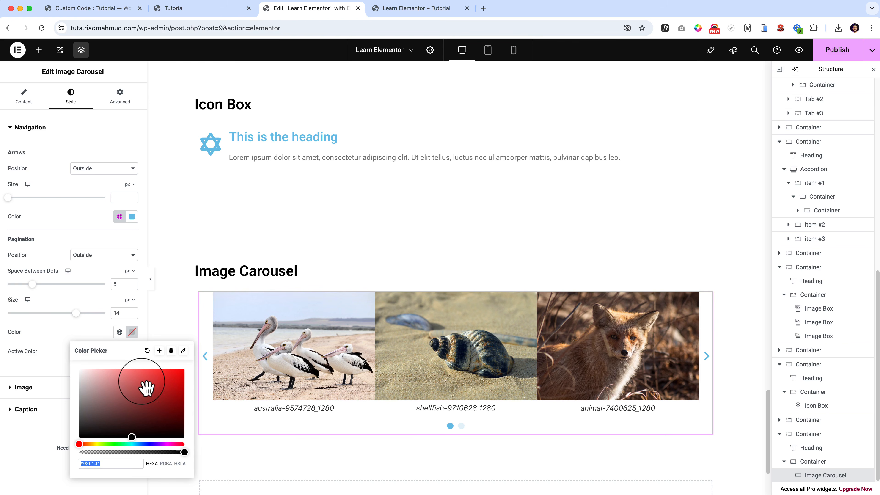
drag(143, 387, 40, 383)
click(42, 376)
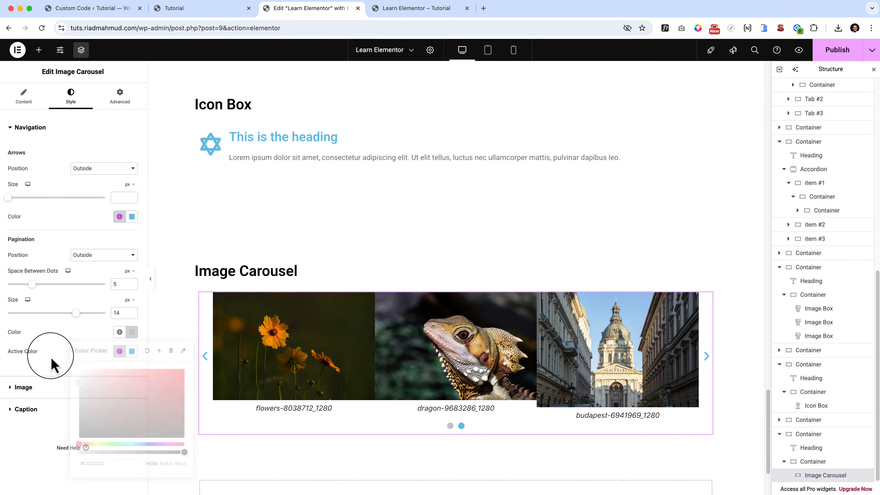
Try the middle Vertical Align option for the carousel images and settle on End.
click(21, 388)
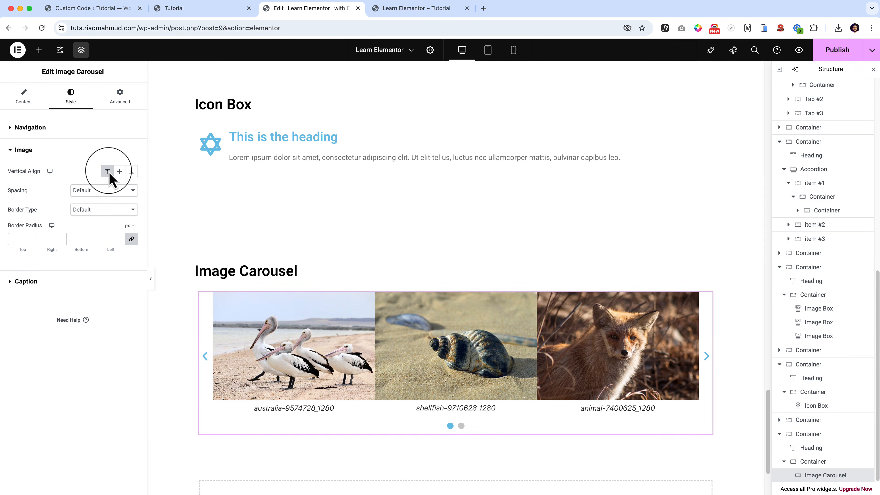
click(121, 172)
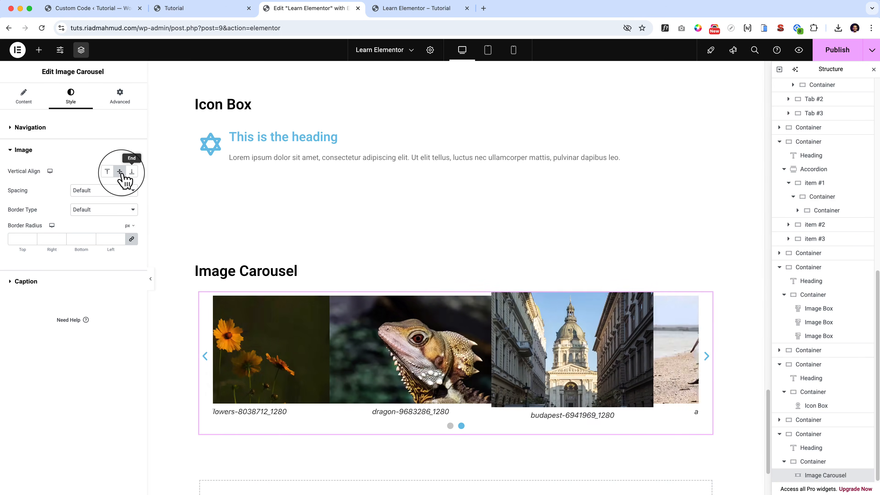
click(132, 171)
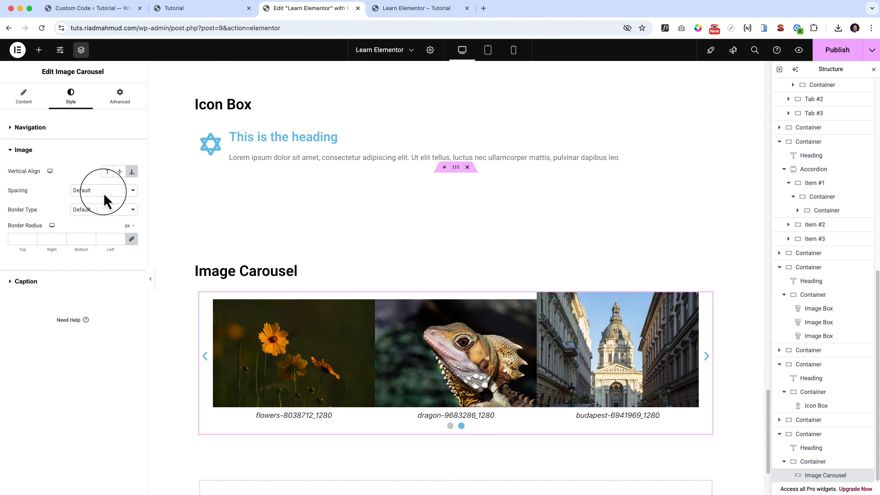
Set the carousel images' Spacing to Custom with an Image Spacing of 32.
click(98, 202)
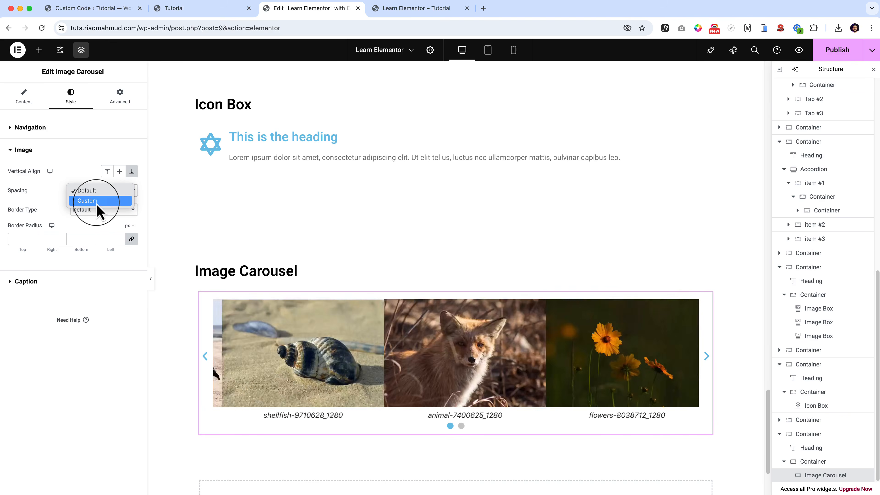
click(99, 208)
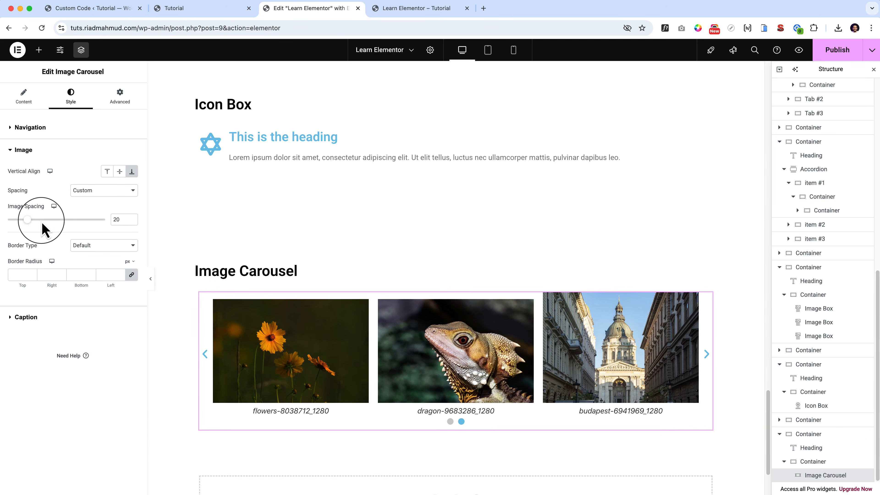
mouse_move(31, 227)
mouse_down()
mouse_move(122, 234)
mouse_move(40, 231)
mouse_up()
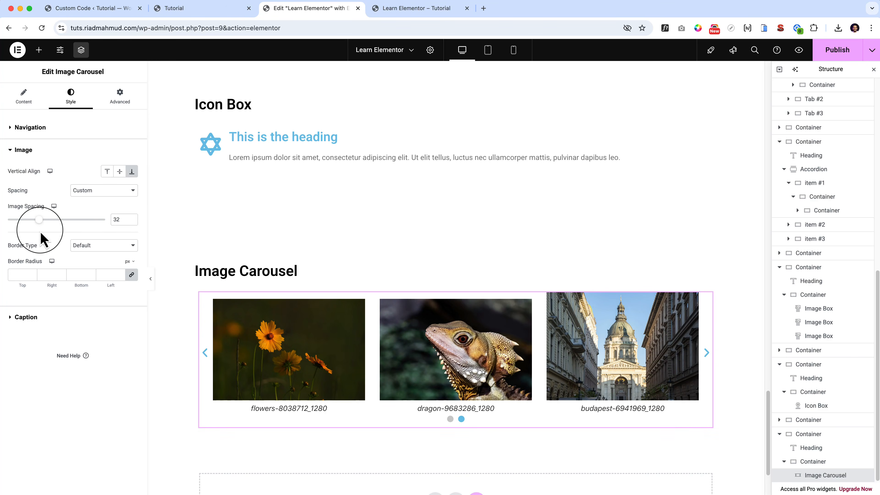
Look over the images' Border Type options, keep Default, and set Border Radius to 20 px on all corners.
click(95, 245)
key(Down)
key(Down)
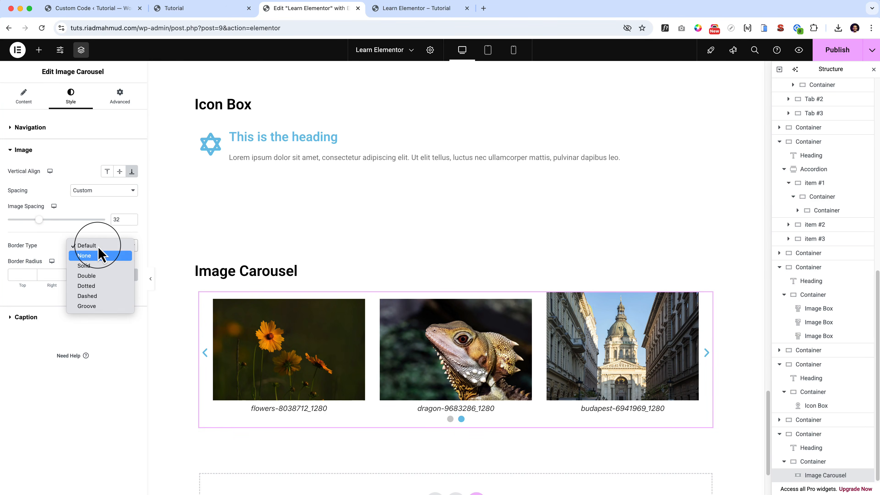
click(122, 271)
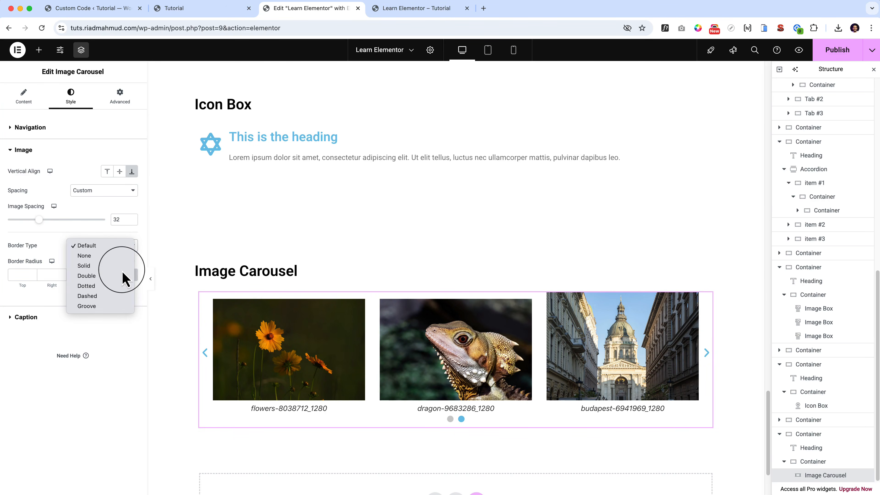
click(15, 286)
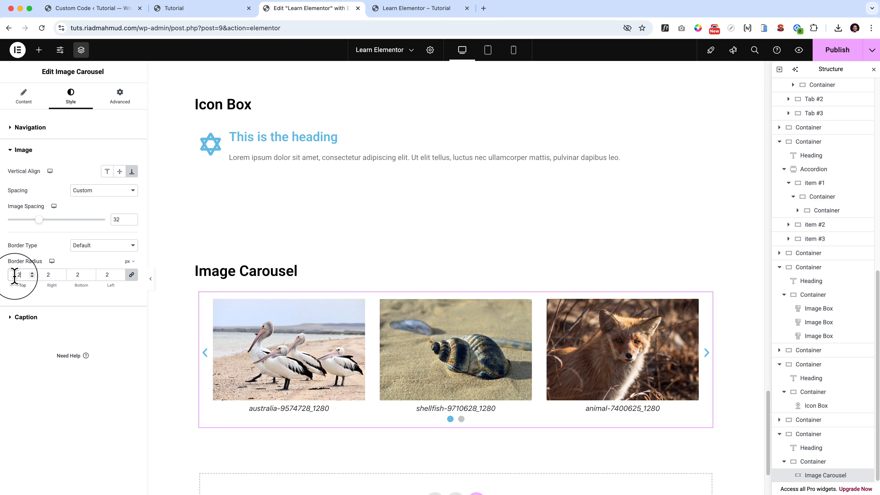
click(707, 352)
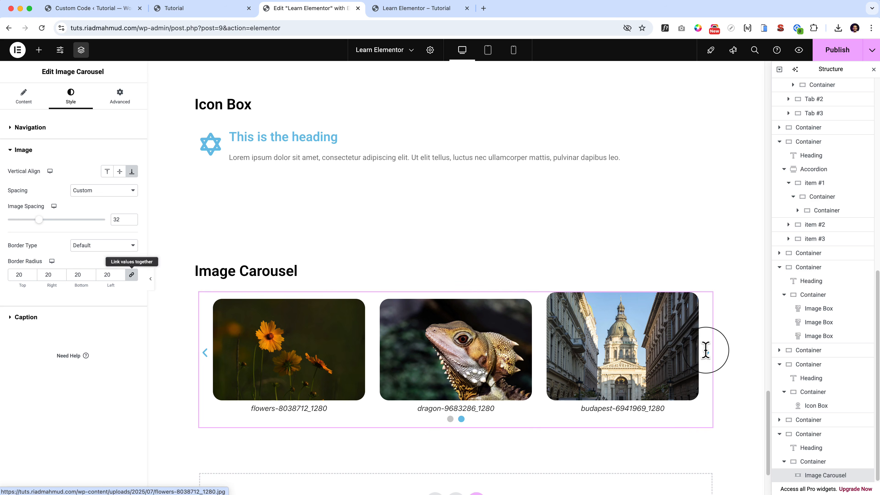
Look over the carousel's Navigation, Image and Caption style settings.
click(48, 133)
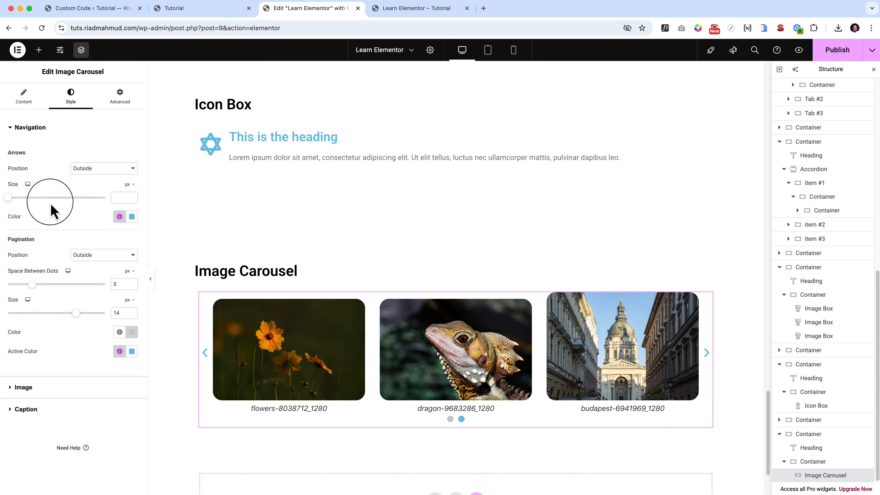
click(55, 388)
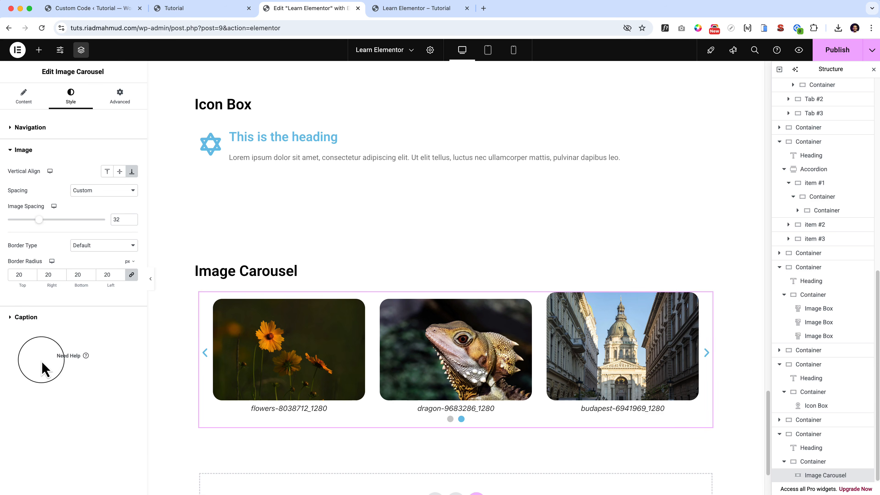
click(25, 321)
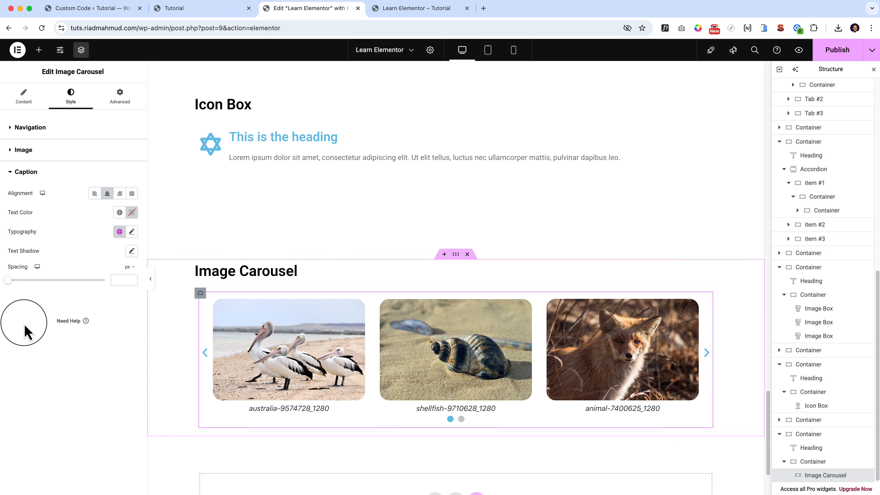
Set the carousel's Caption to None and page through the slides.
click(25, 102)
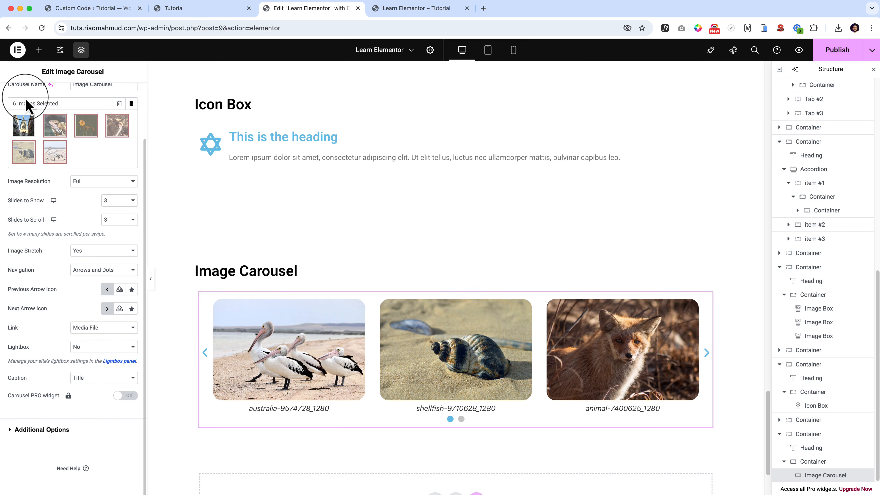
click(88, 378)
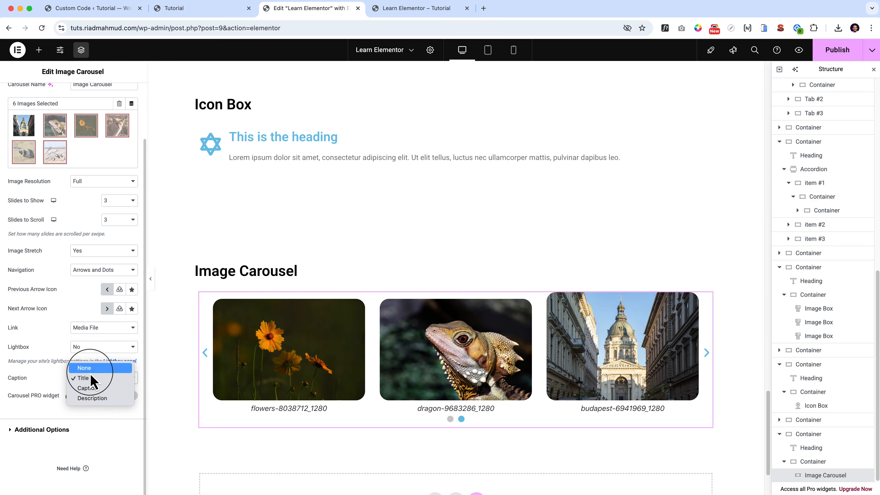
click(84, 368)
click(707, 352)
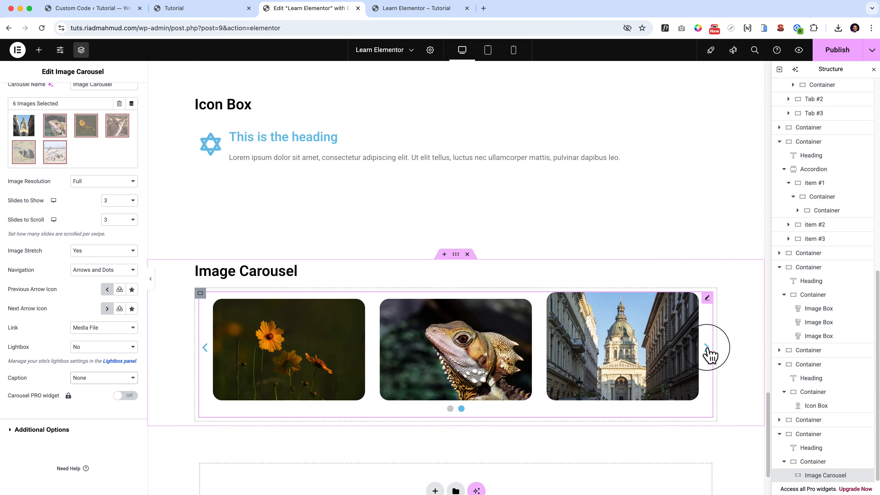
click(706, 349)
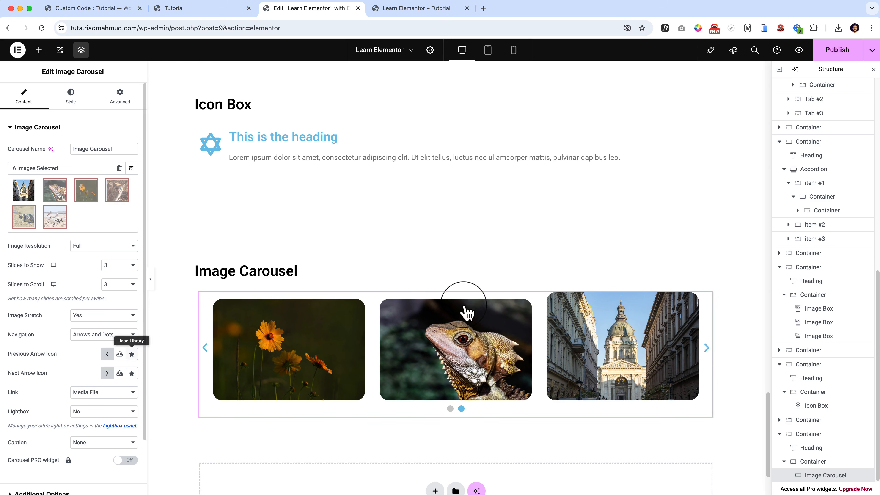
Try the Large and Medium Image Resolutions for the carousel and settle on Thumbnail - 150 x 150.
click(117, 246)
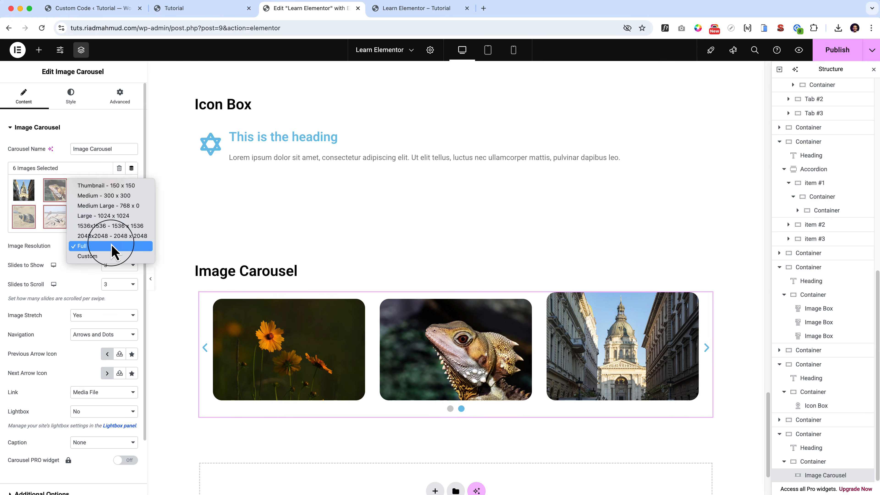
click(104, 217)
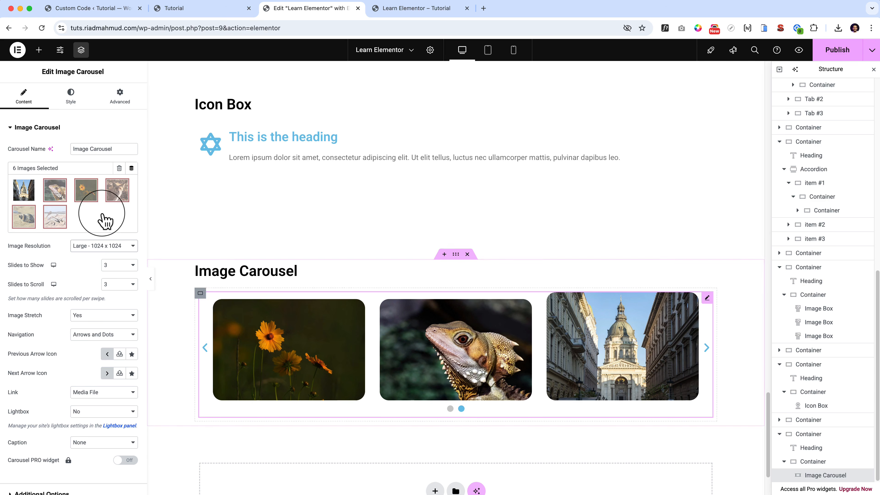
click(117, 246)
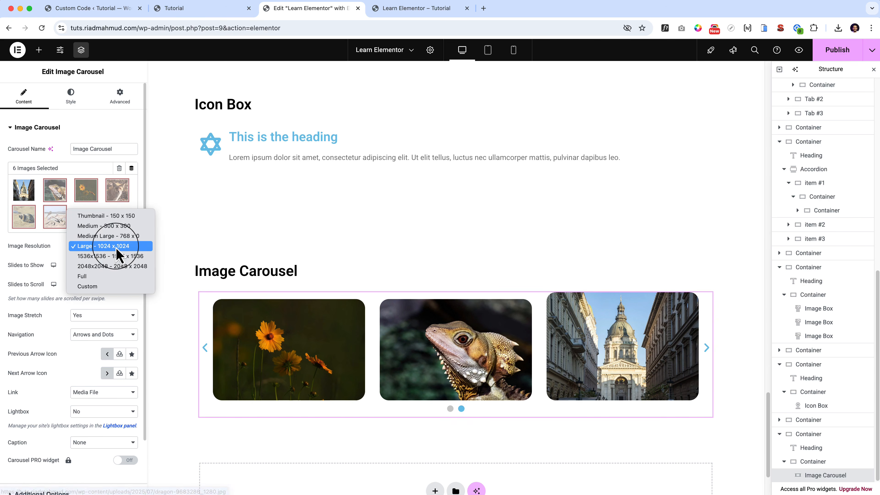
click(115, 227)
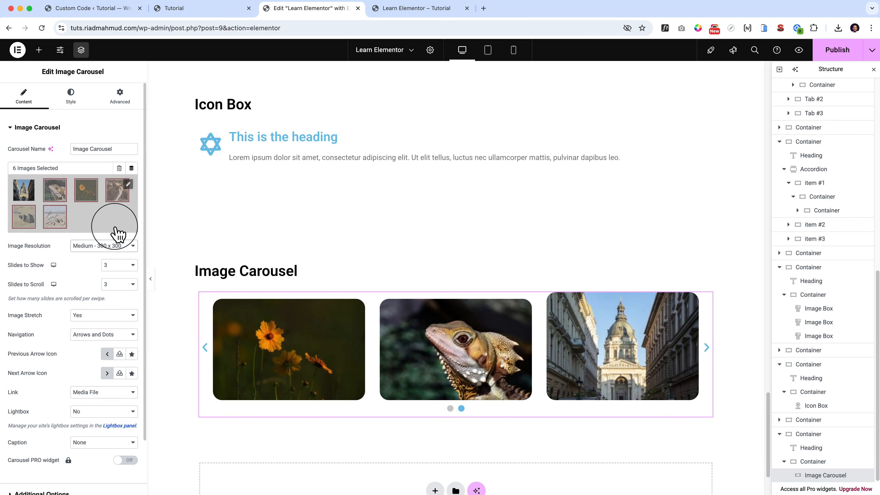
click(114, 245)
click(114, 236)
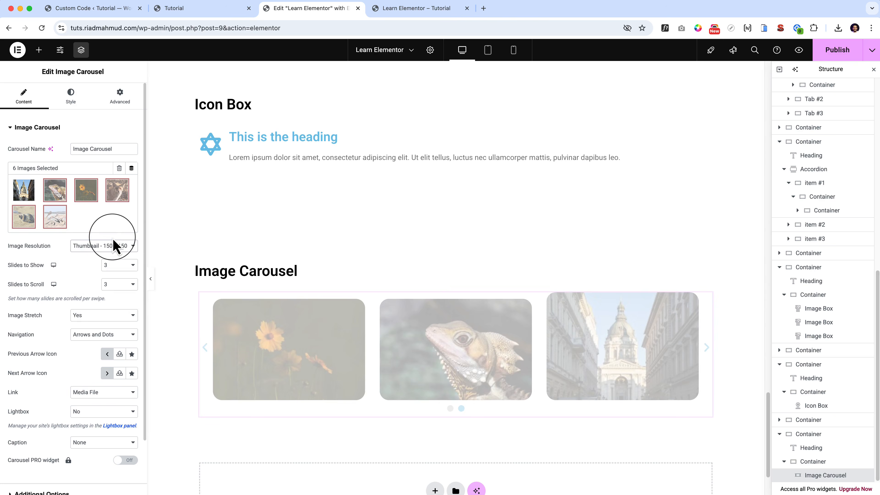
Page back and forth through the carousel slides to examine image quality, and look over the Image Resolution options.
click(706, 374)
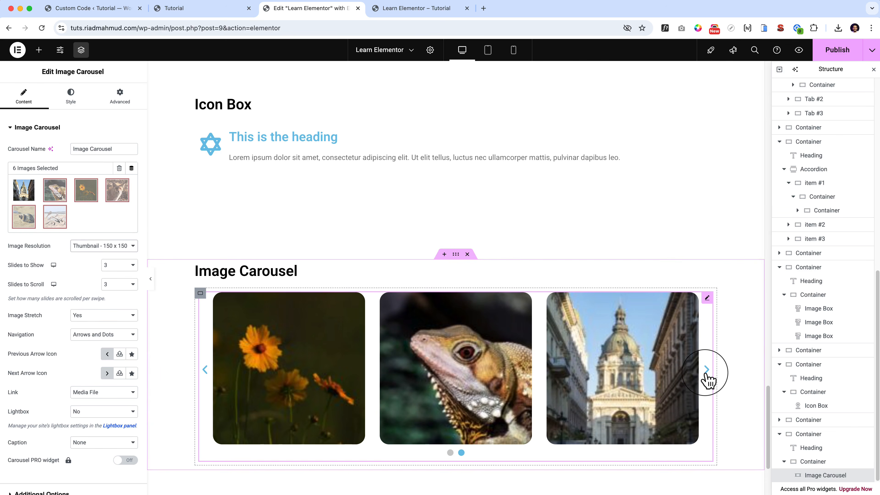
click(706, 373)
click(706, 373)
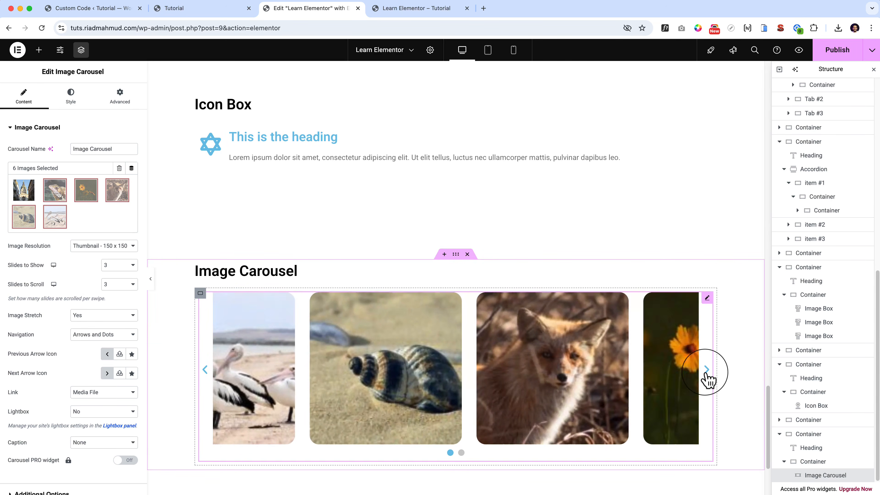
click(706, 373)
click(705, 373)
click(706, 373)
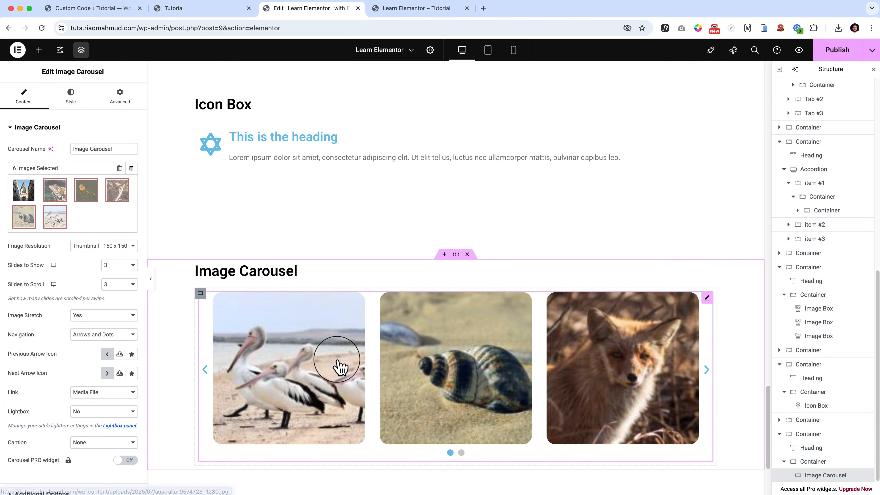
click(120, 246)
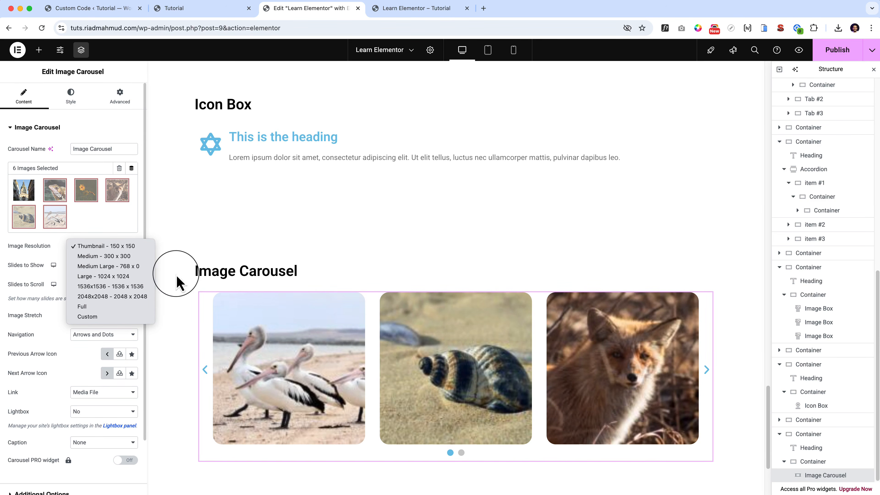
click(706, 375)
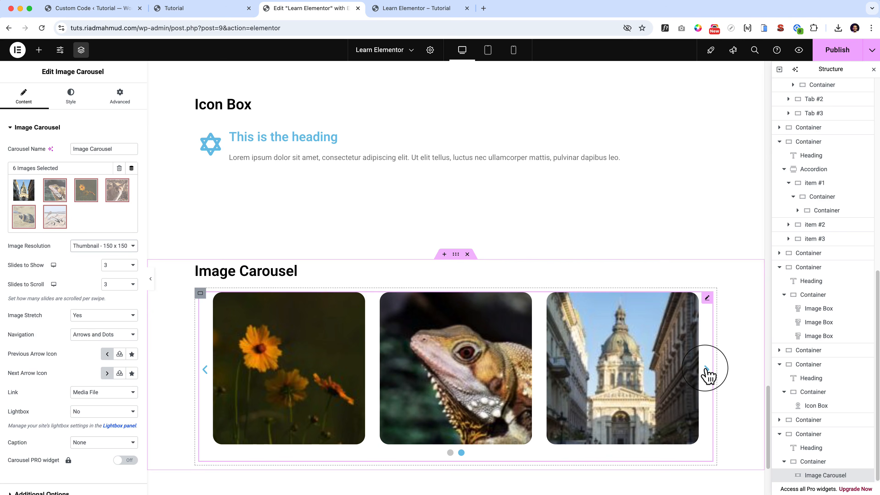
click(706, 374)
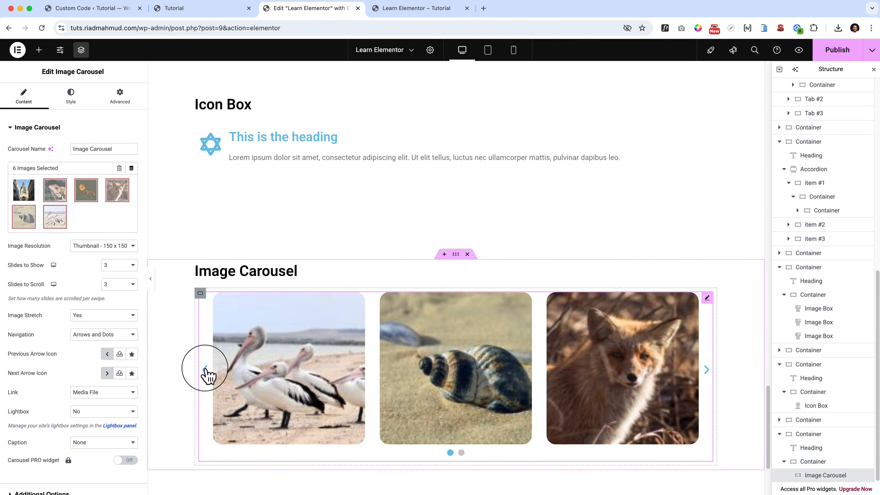
click(206, 370)
Set the carousel's Direction to Left in its additional options and advance the slides to try it.
scroll(120, 215, down, 3)
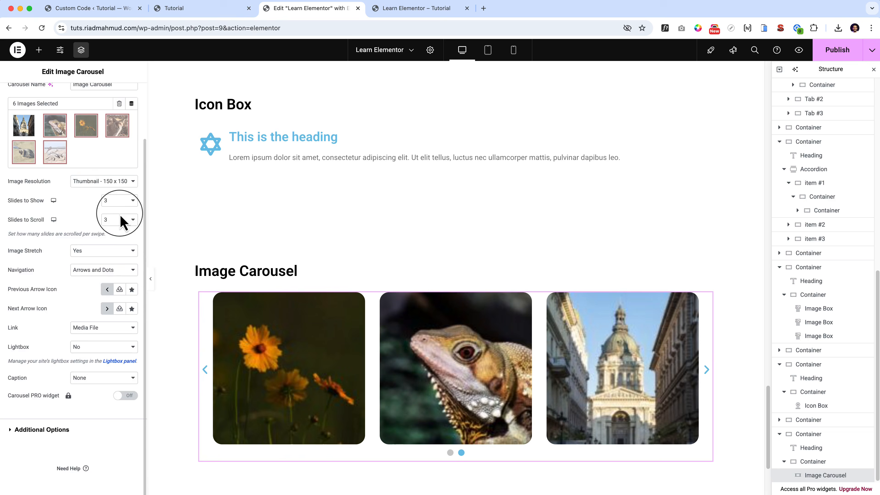
scroll(120, 214, up, 3)
click(70, 97)
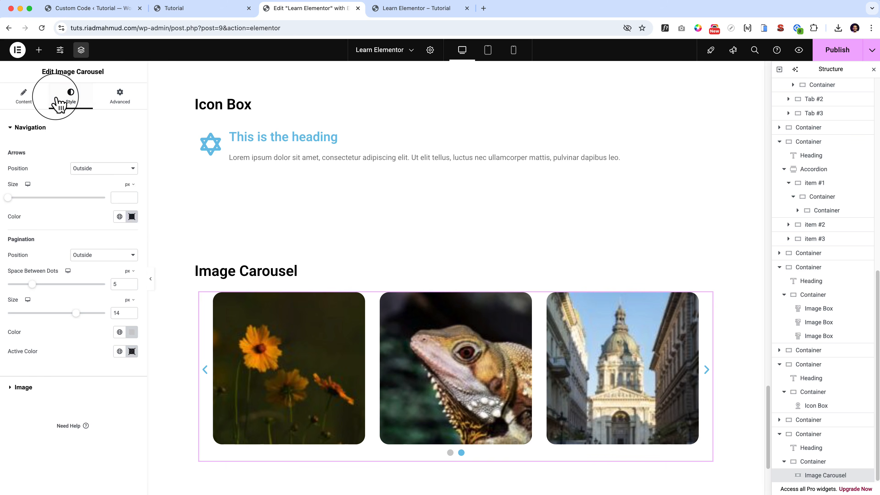
click(25, 93)
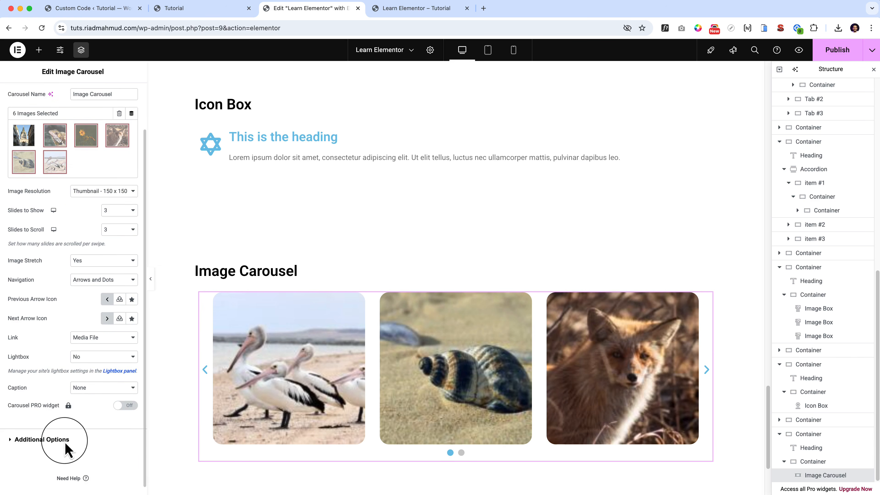
click(65, 448)
click(116, 289)
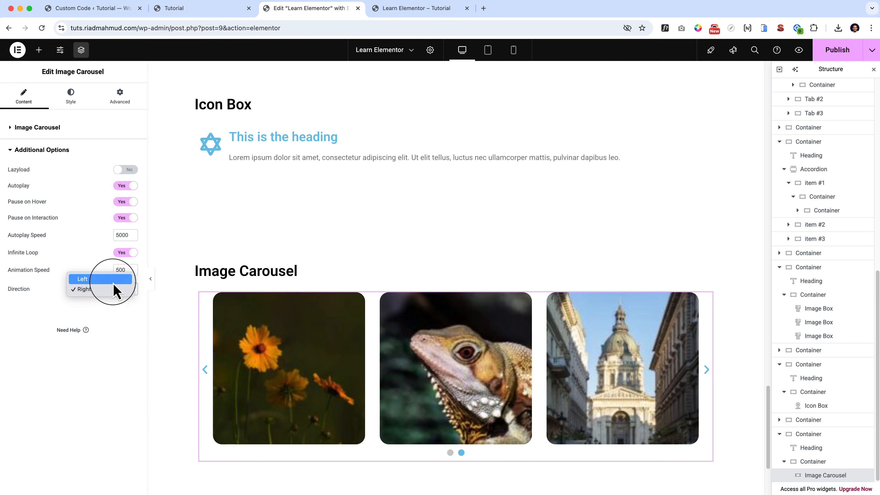
click(114, 281)
click(706, 374)
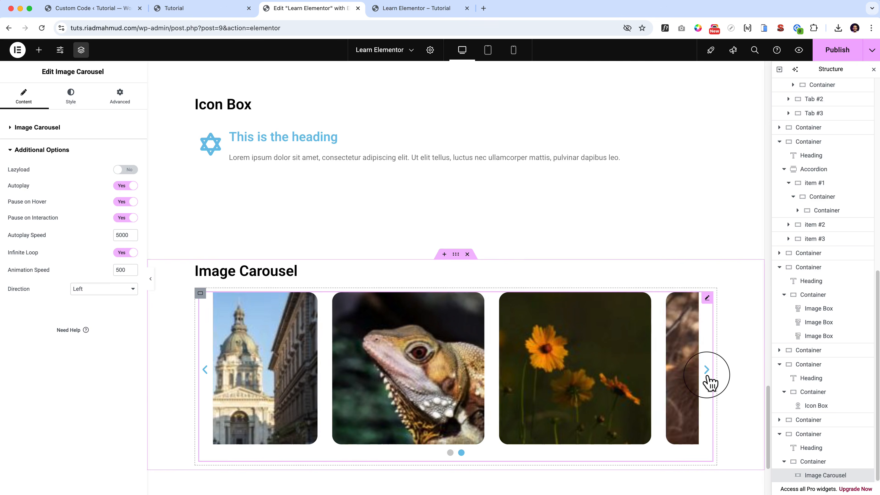
Set the carousel images' Border Type to Solid with a Border Width of 5 px on all sides.
click(72, 93)
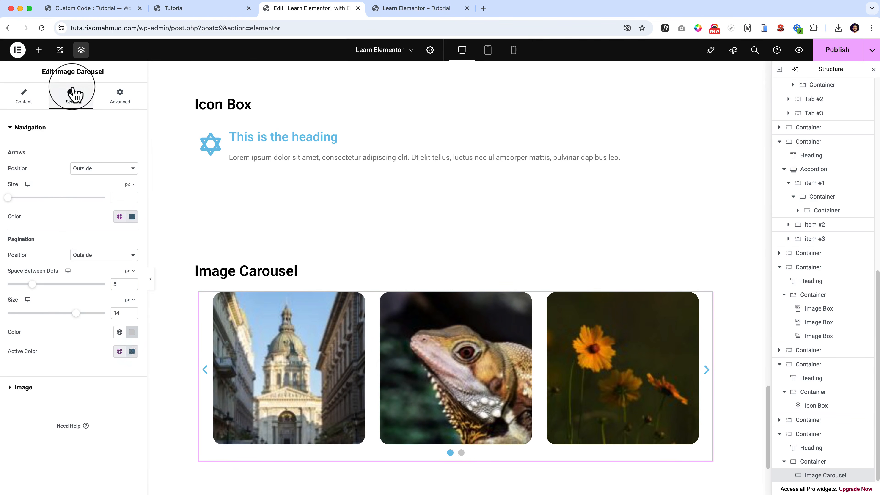
click(24, 388)
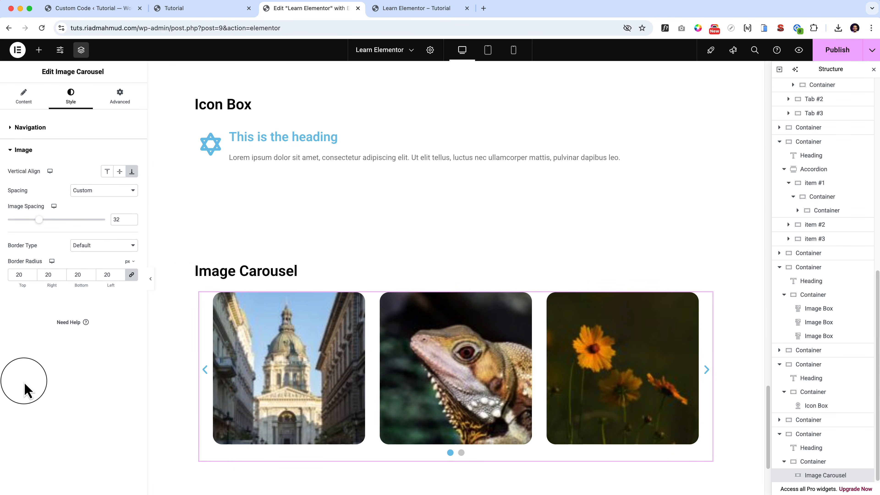
click(114, 246)
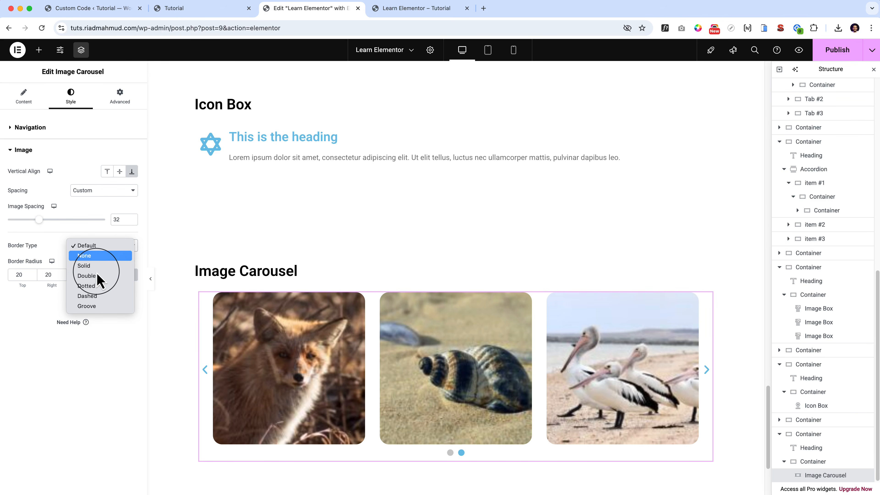
click(92, 265)
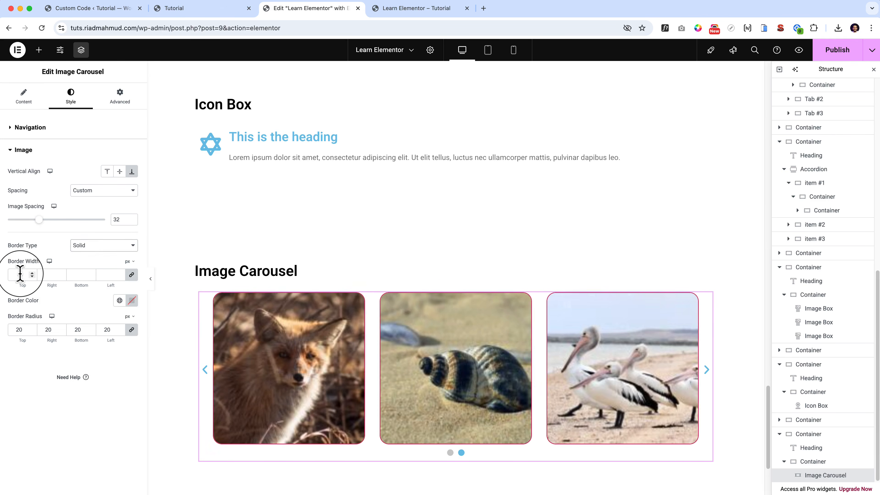
click(15, 274)
text(5)
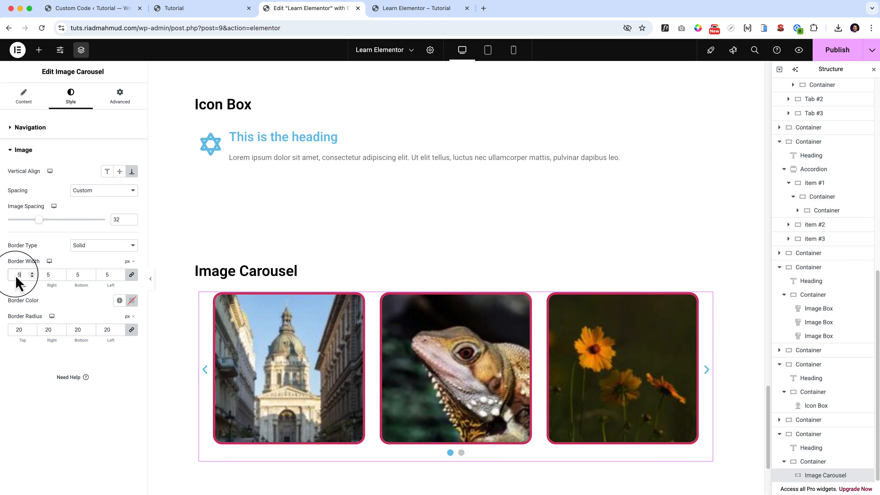
Set the carousel images' Border Color to red #FF0D0D.
click(132, 300)
mouse_move(160, 351)
mouse_down()
mouse_move(203, 316)
mouse_move(179, 338)
mouse_up()
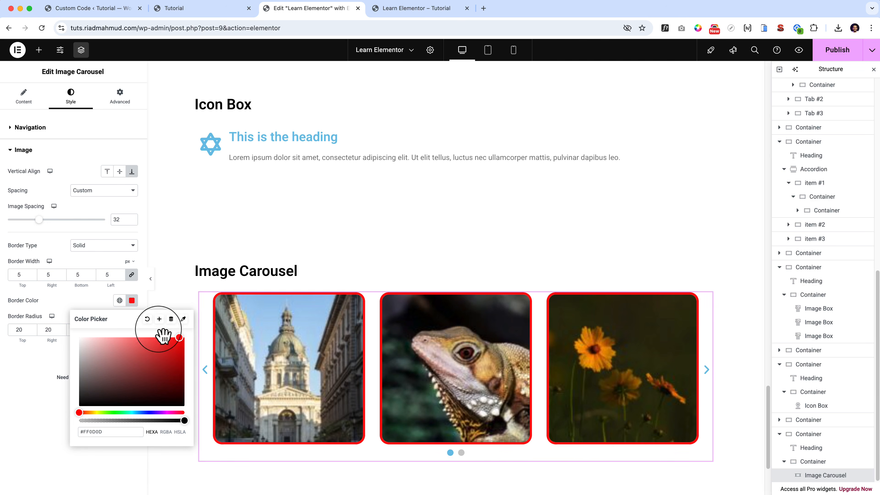
click(73, 301)
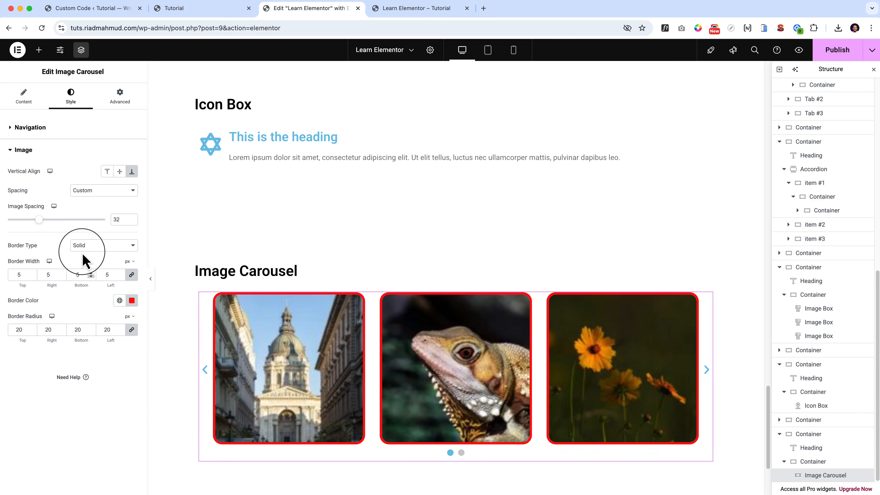
click(120, 98)
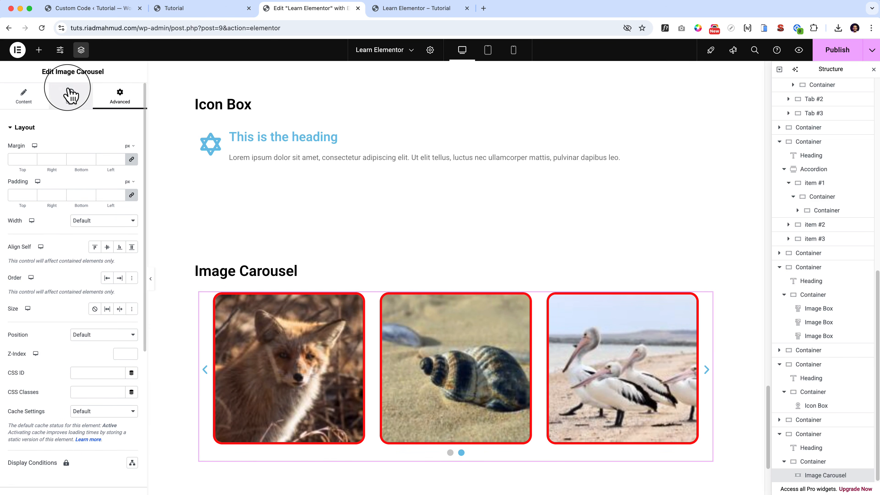
click(69, 96)
click(31, 100)
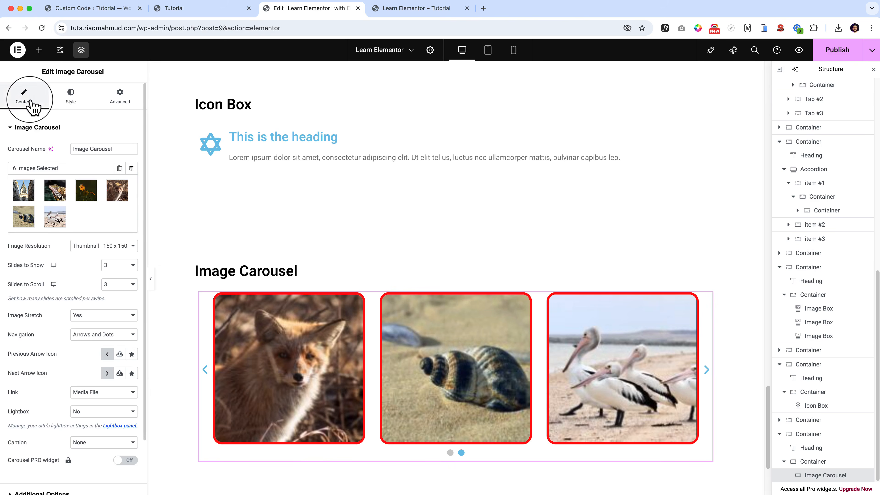
Duplicate the Image Carousel section and delete the carousel widget from the copy.
click(38, 50)
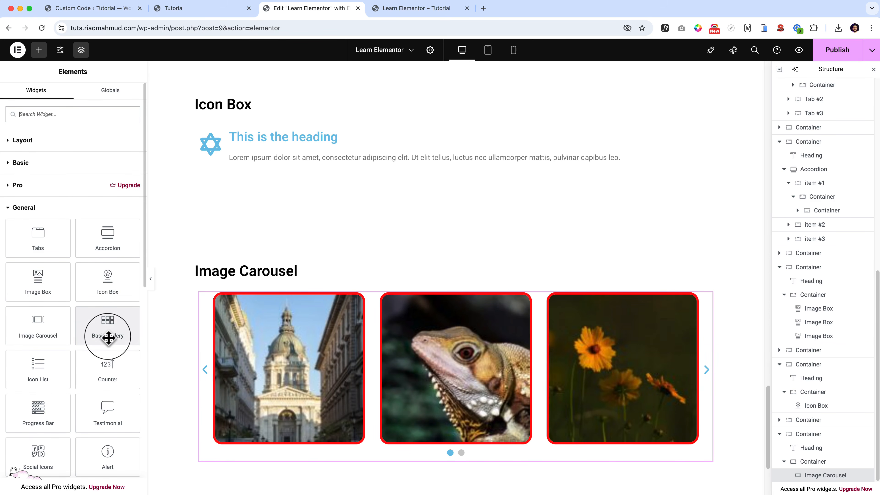
scroll(359, 363, down, 4)
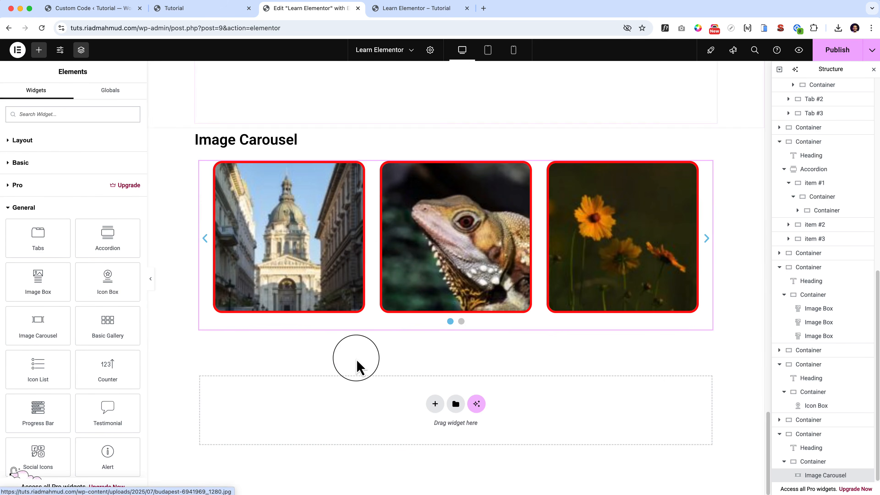
right_click(456, 124)
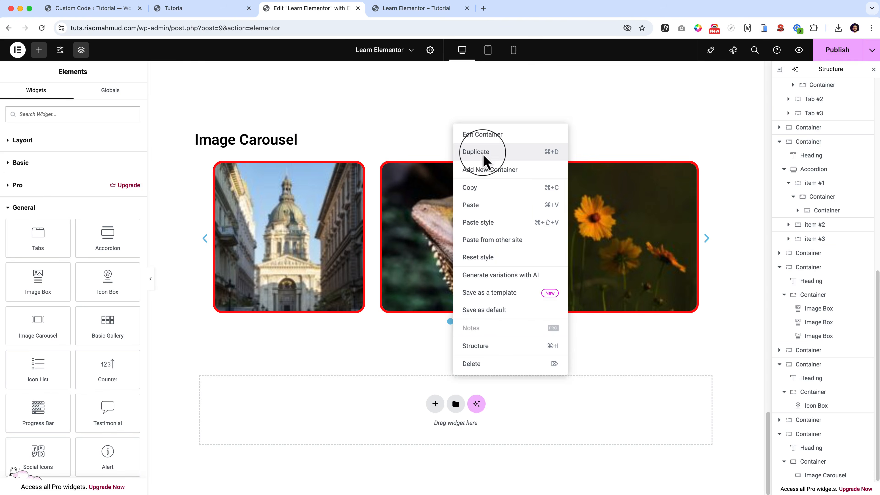
click(475, 152)
scroll(477, 165, down, 6)
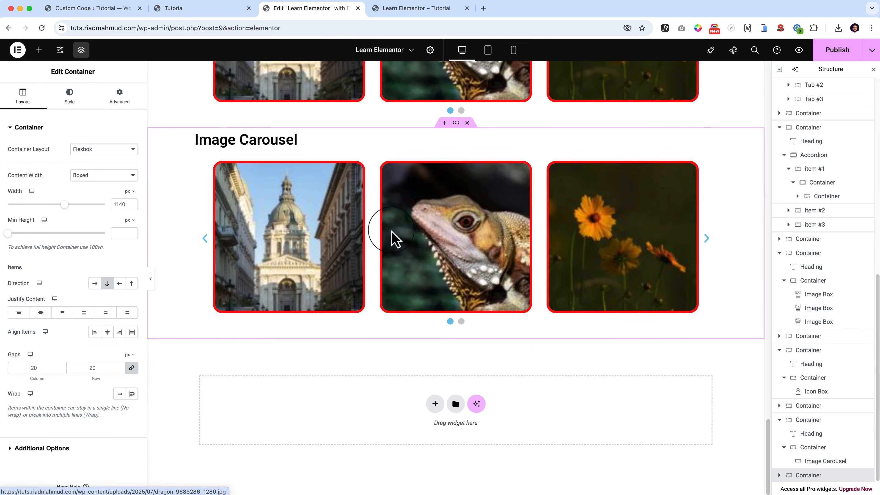
right_click(371, 250)
click(409, 455)
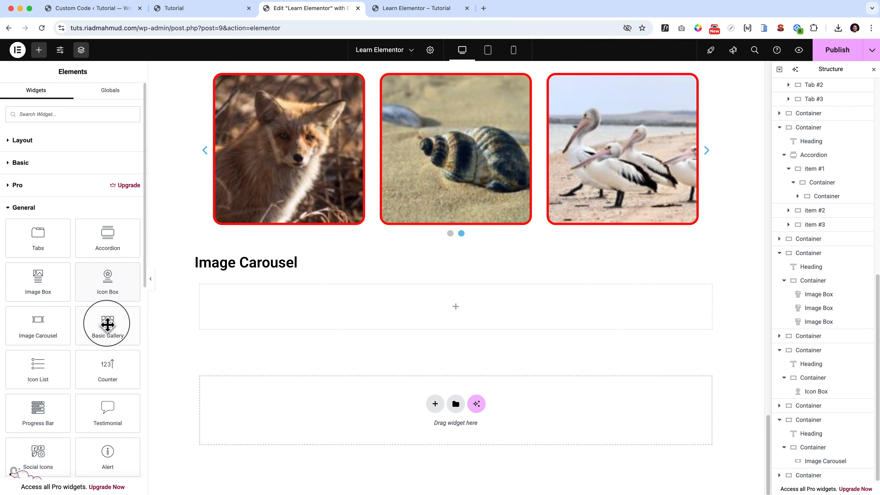
Add a Basic Gallery to the copied section's empty container and insert the building, lizard, flower, fox, shell and pelican images.
drag(109, 323, 437, 301)
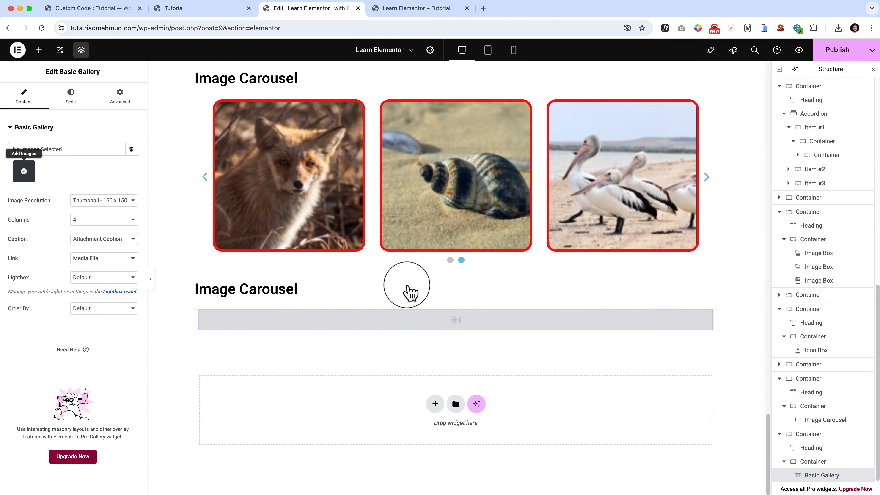
click(24, 171)
click(485, 160)
click(417, 160)
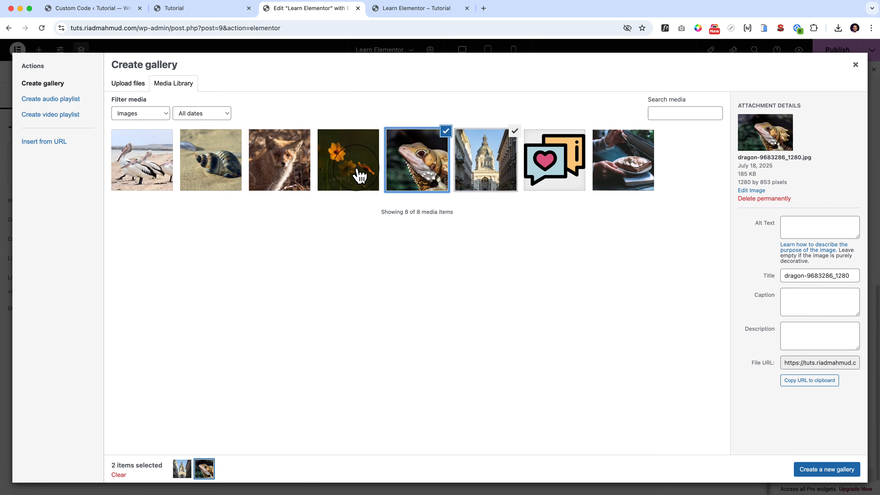
click(359, 171)
click(279, 170)
click(210, 163)
click(161, 175)
click(816, 469)
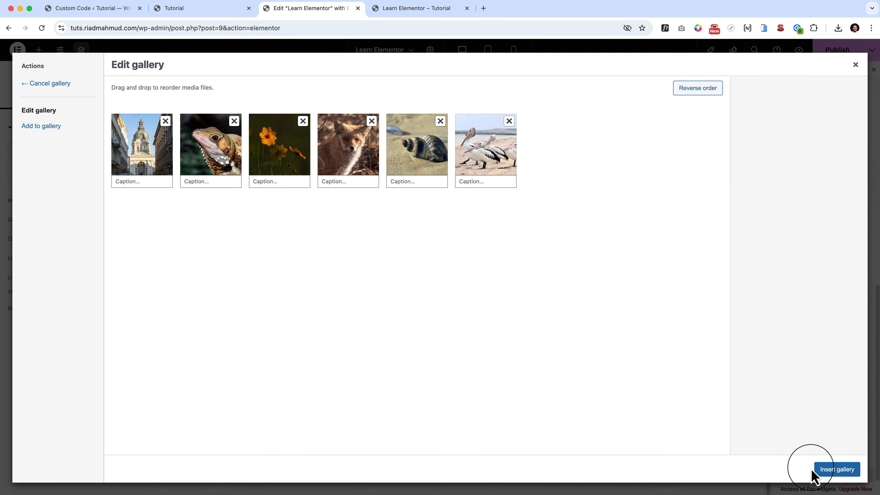
click(837, 470)
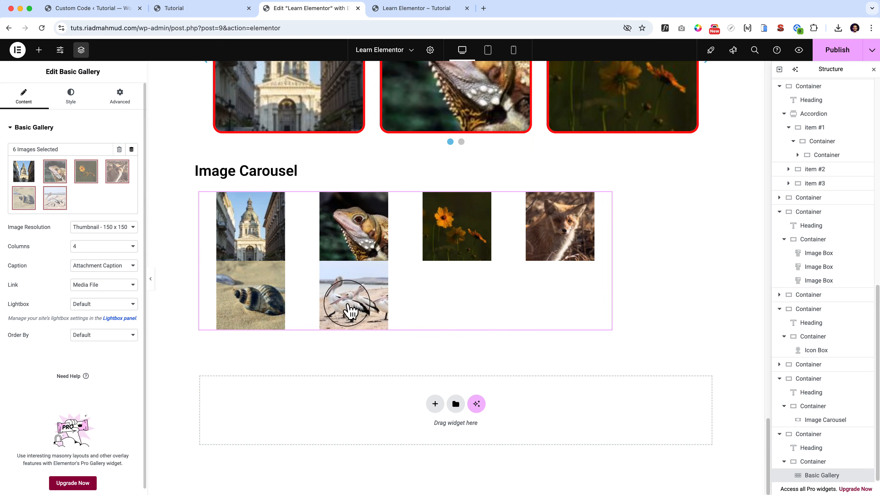
Set the Basic Gallery's Image Resolution to Full.
click(105, 227)
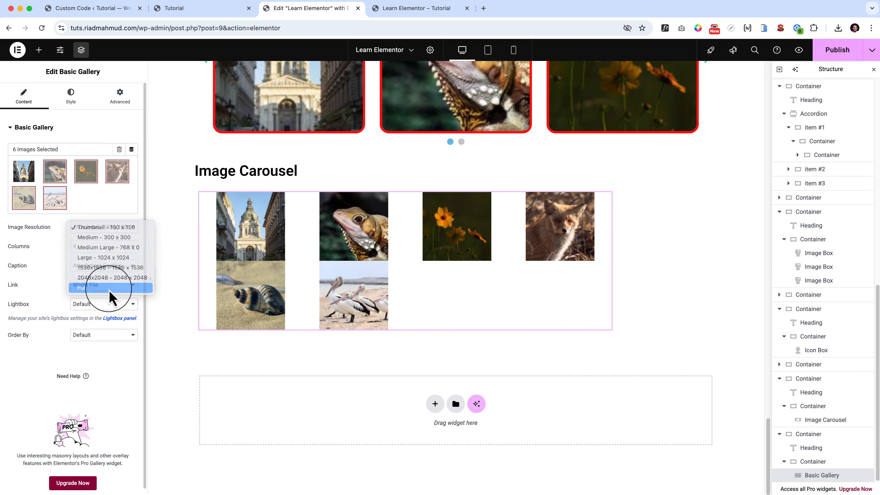
click(109, 288)
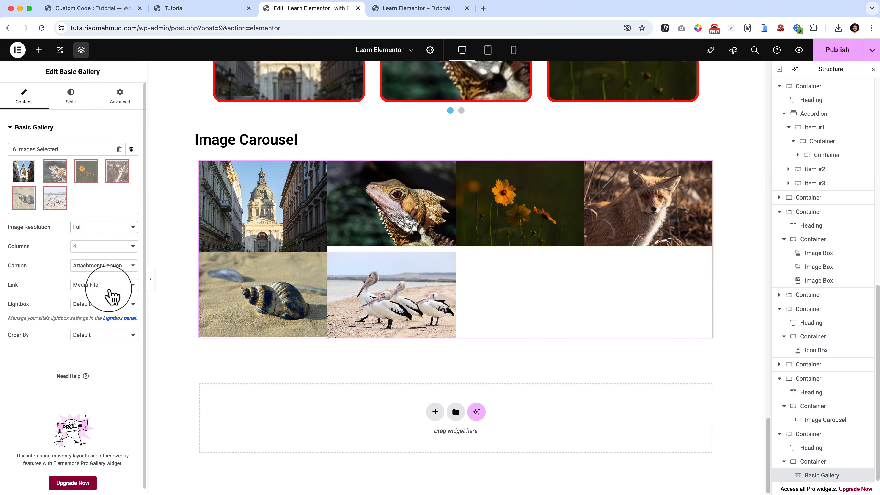
click(28, 128)
click(27, 128)
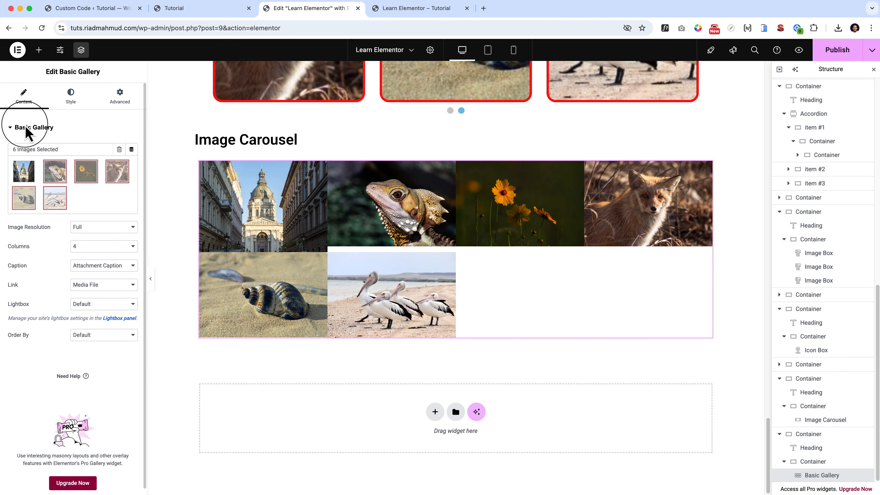
Give the gallery images a Custom Gap of 17 px and a Border Radius of 20 px on all corners.
click(71, 104)
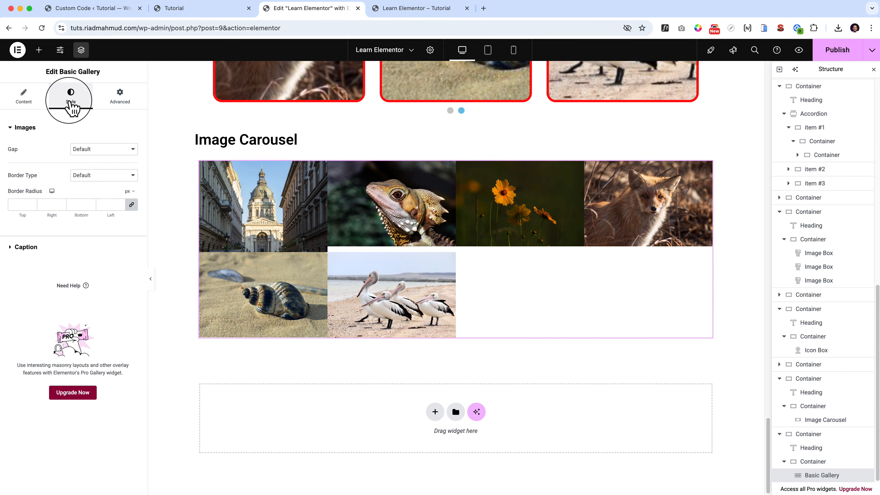
click(100, 147)
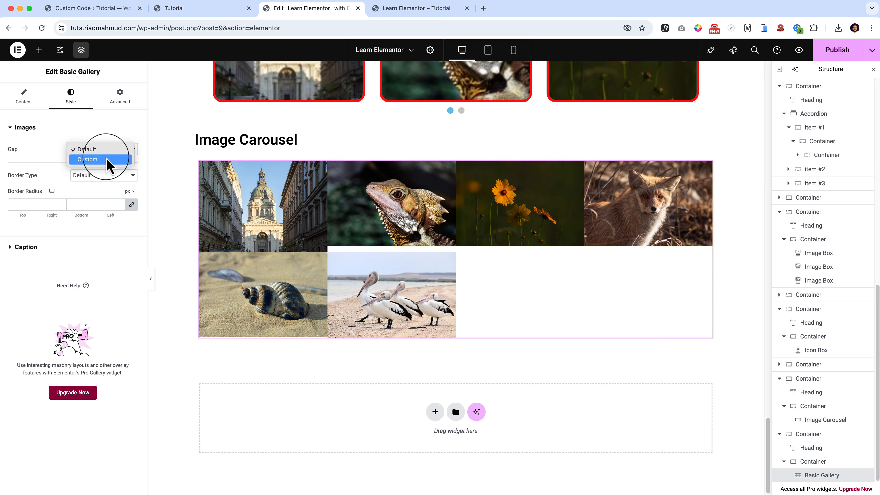
click(106, 158)
drag(26, 178, 25, 178)
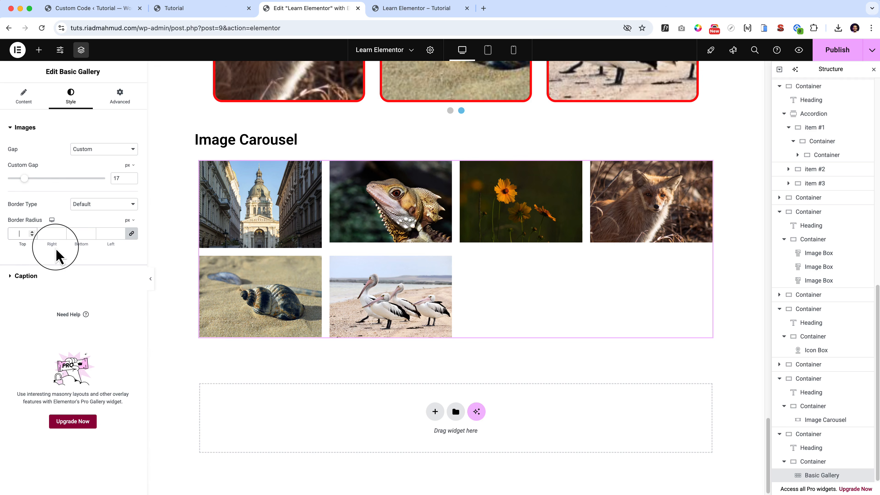
text(20)
Preview the building and flower images from the gallery in the lightbox and close each preview.
click(300, 230)
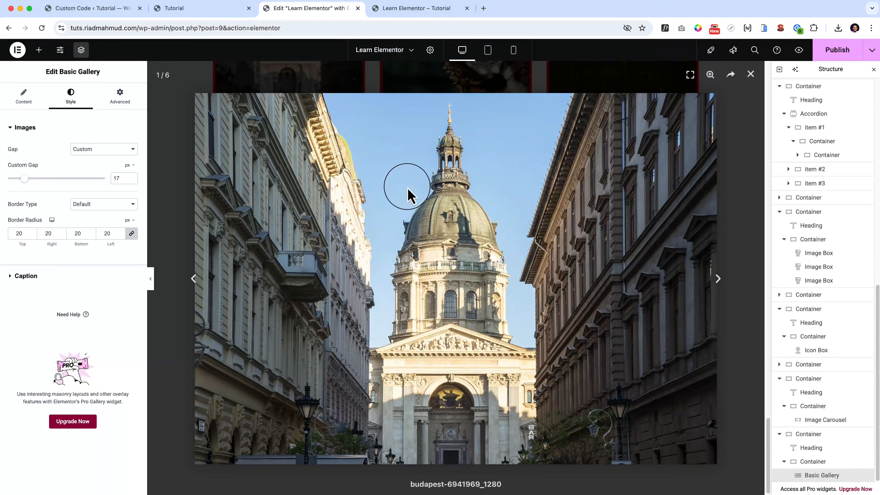
click(750, 74)
click(523, 222)
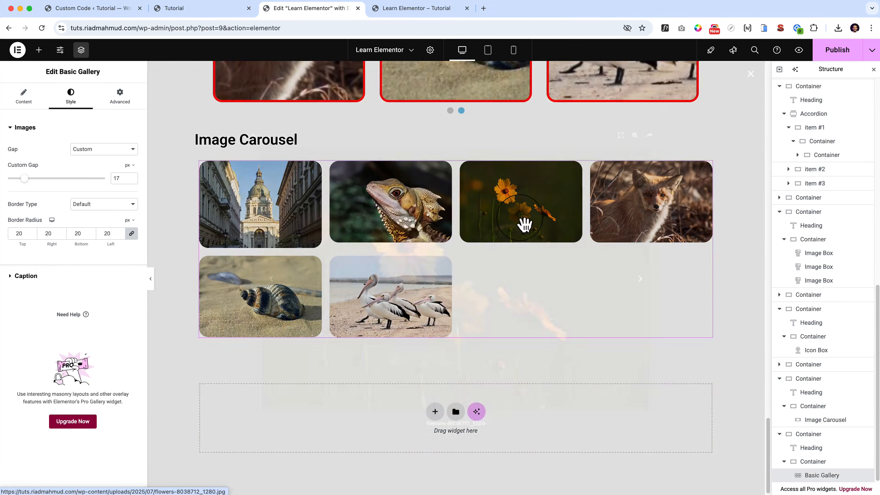
click(751, 74)
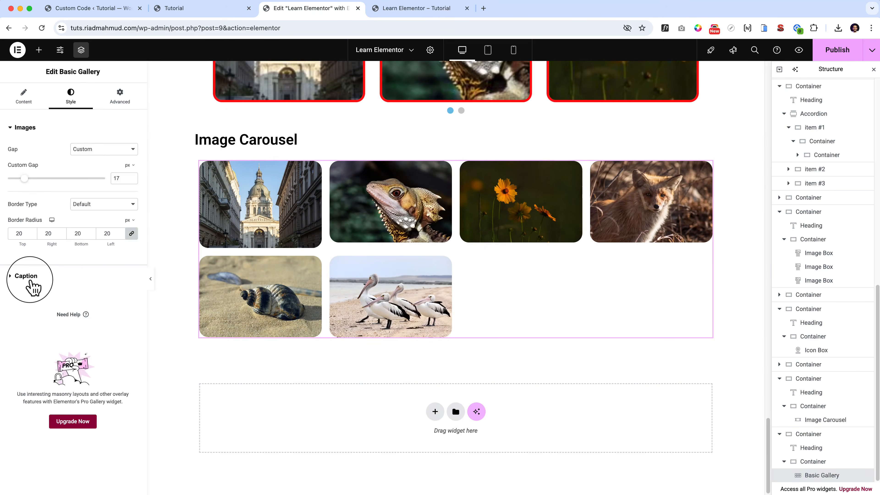
Examine the gallery's caption styling and the choices offered for its Lightbox and Caption settings.
click(26, 276)
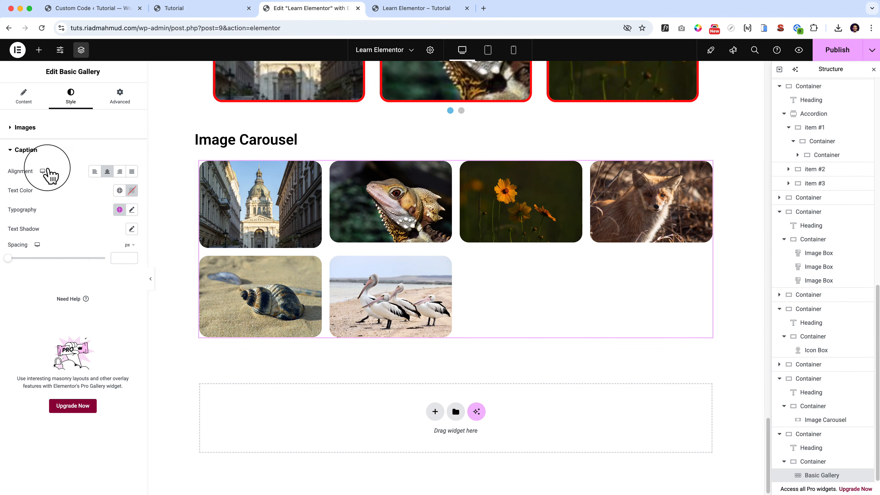
click(24, 98)
click(84, 306)
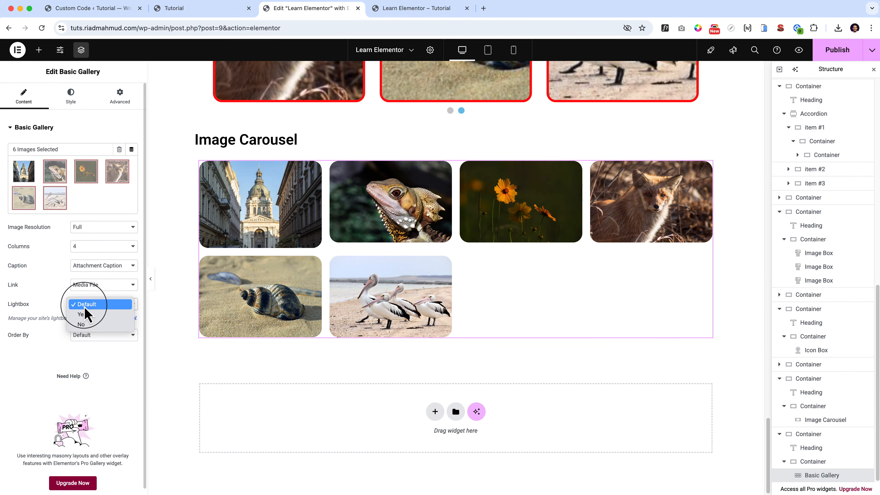
click(40, 294)
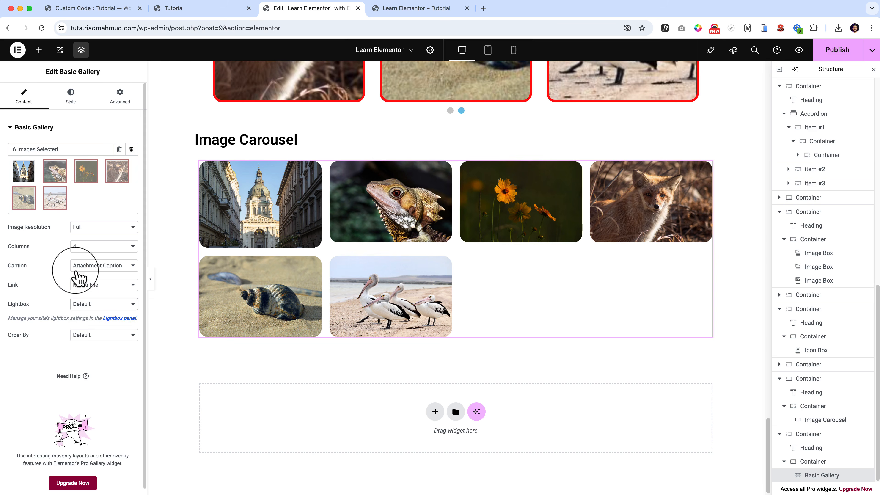
click(93, 270)
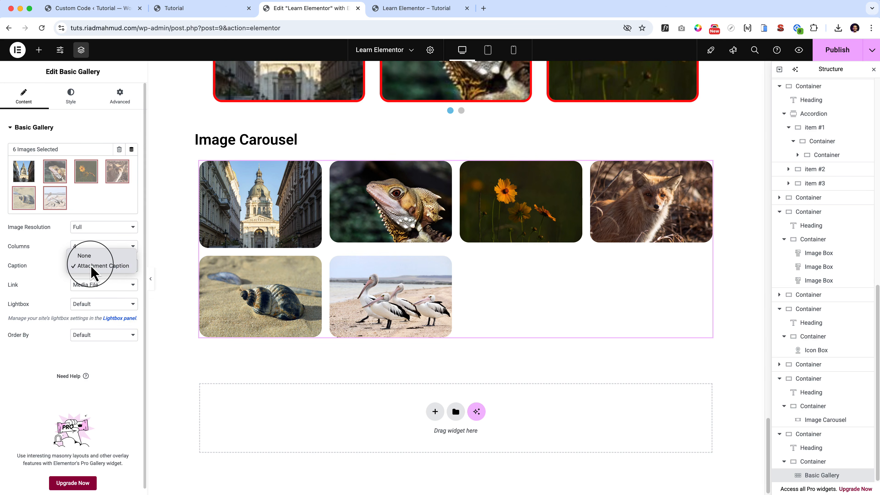
click(88, 266)
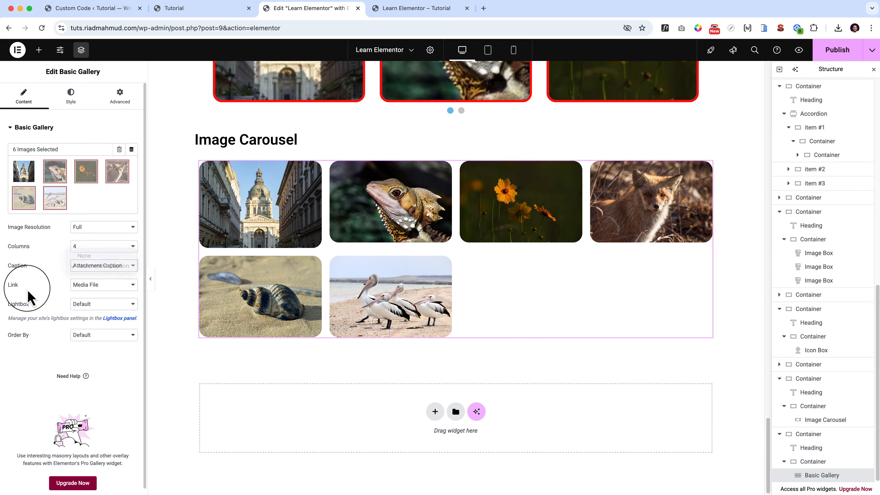
Set the gallery to 3 columns and check the building image in the lightbox.
click(92, 247)
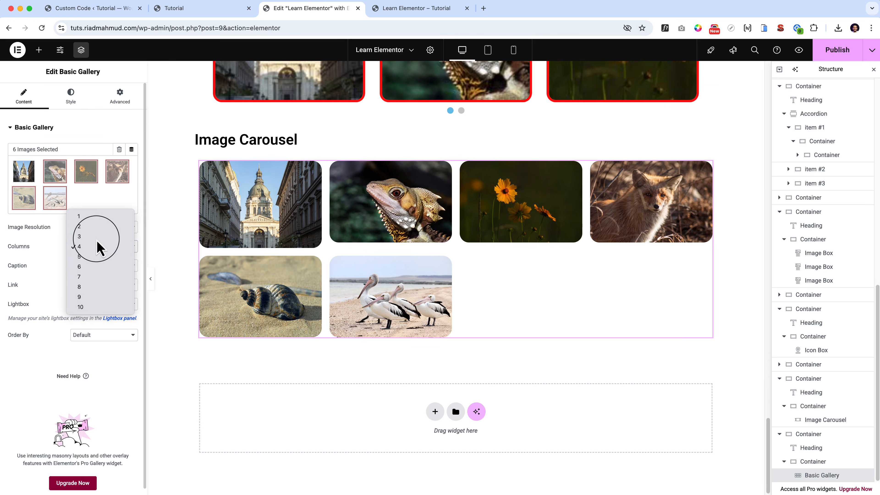
click(97, 240)
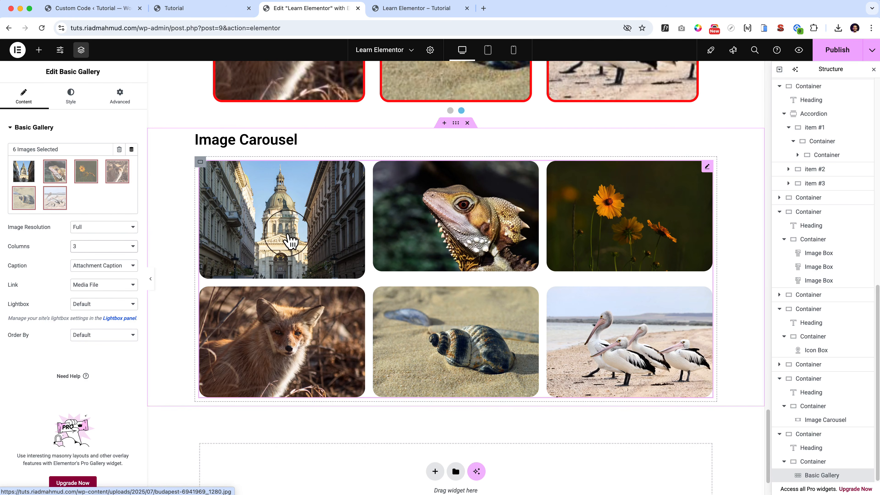
click(290, 239)
click(749, 75)
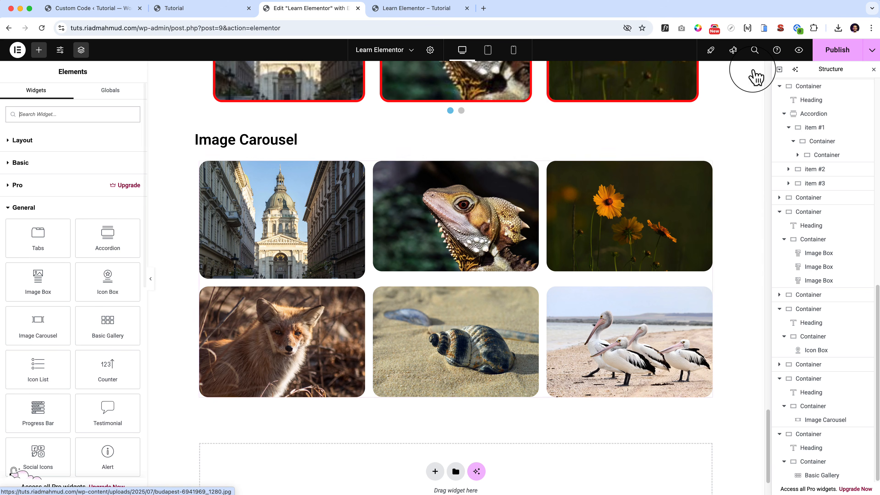
Reopen the Basic Gallery's settings and examine its image and caption styling and its advanced layout options.
click(706, 167)
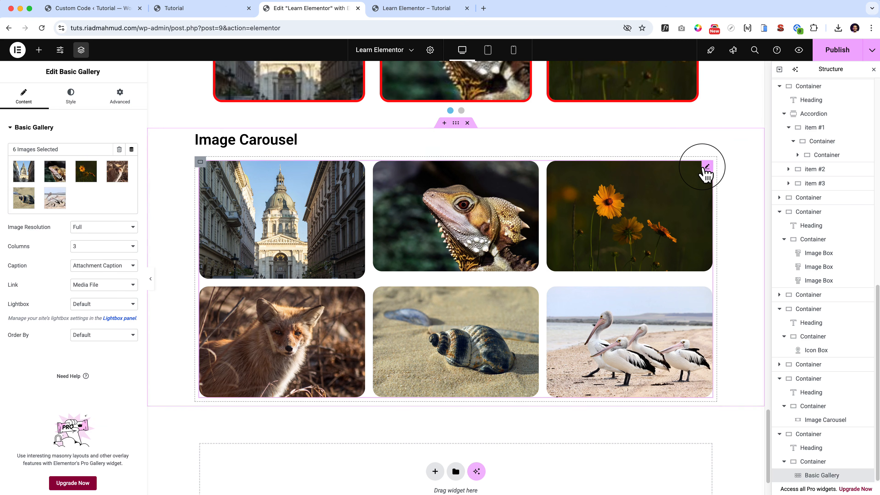
click(71, 99)
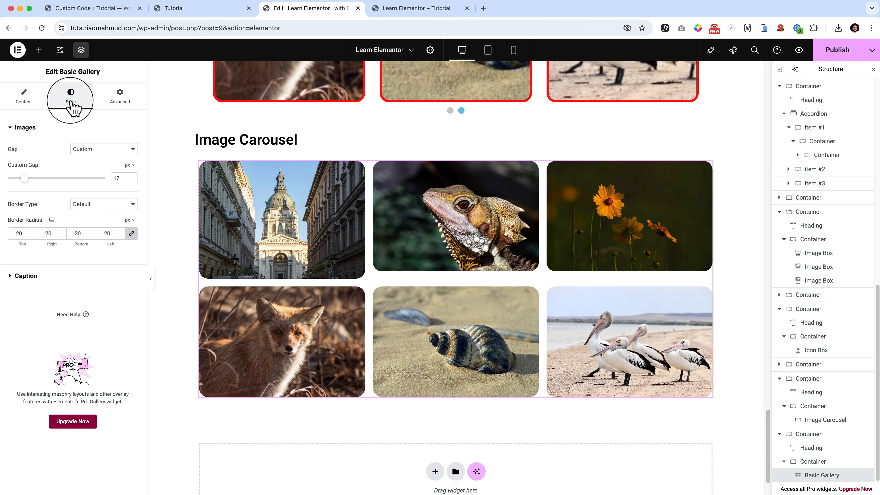
click(26, 276)
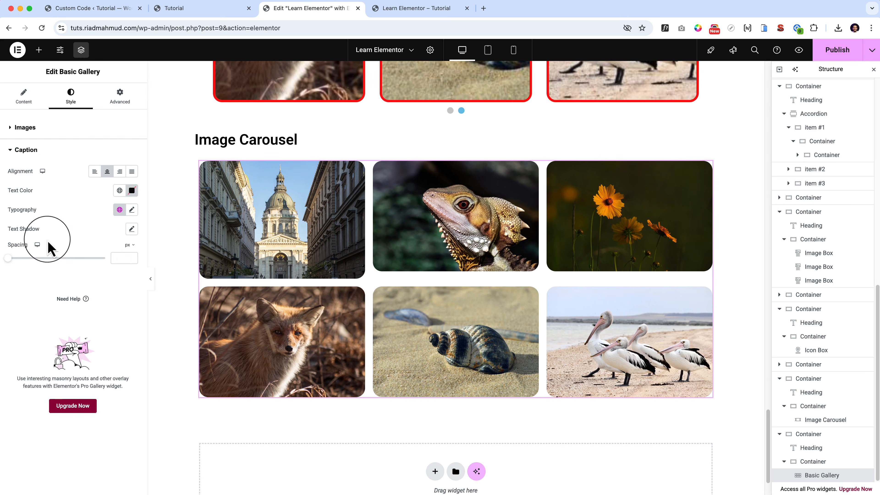
click(121, 97)
scroll(71, 369, down, 10)
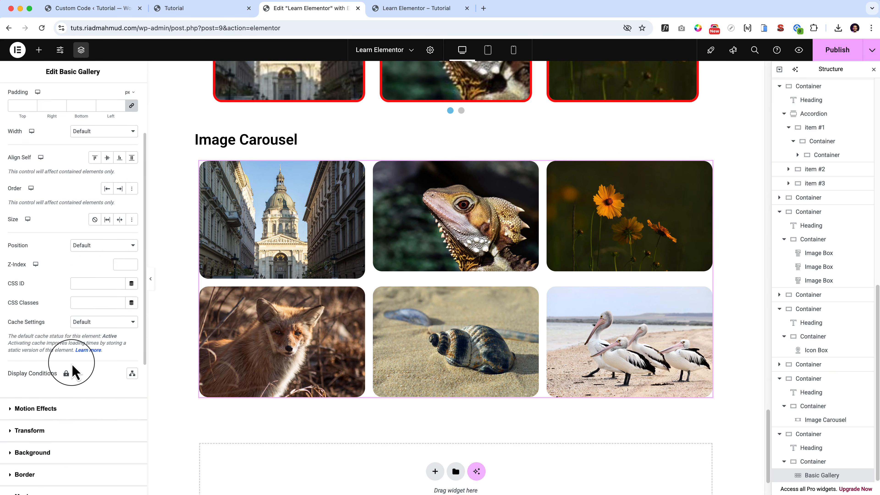
scroll(71, 369, up, 10)
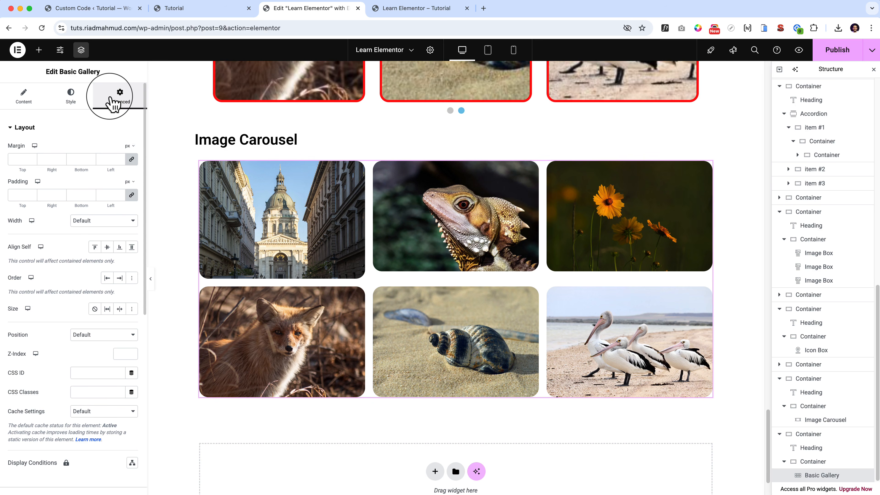
click(24, 97)
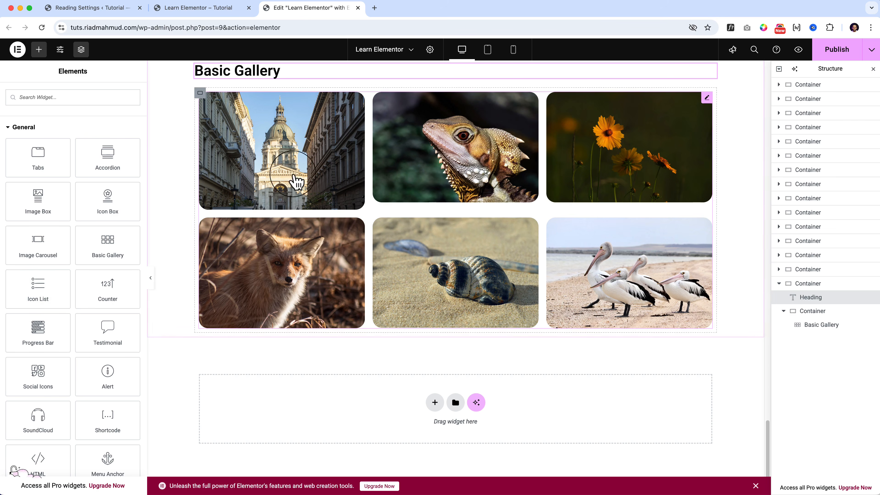
Duplicate the whole Basic Gallery section.
scroll(182, 125, up, 5)
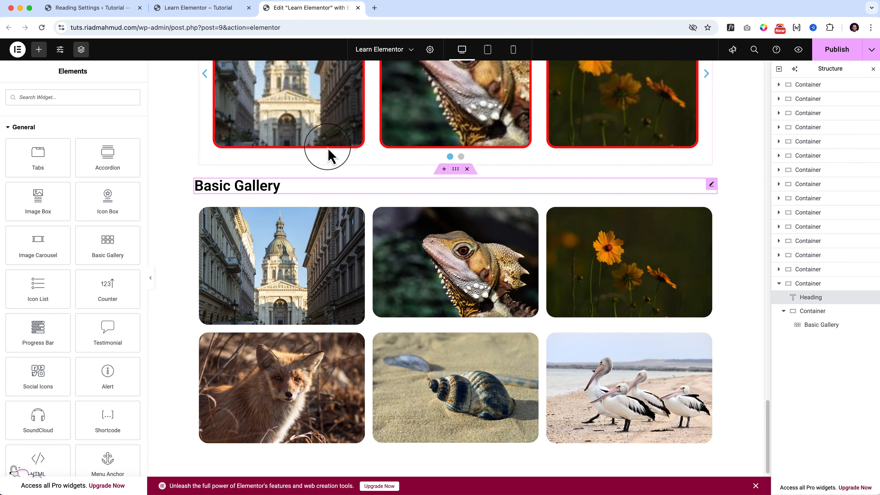
right_click(457, 174)
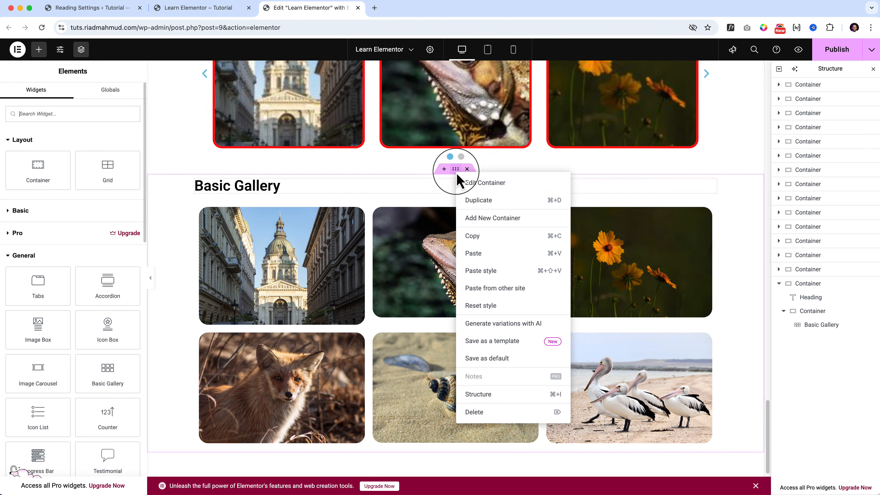
click(483, 204)
Change the heading of the duplicated gallery section to "Icon List".
scroll(330, 262, down, 5)
double_click(255, 287)
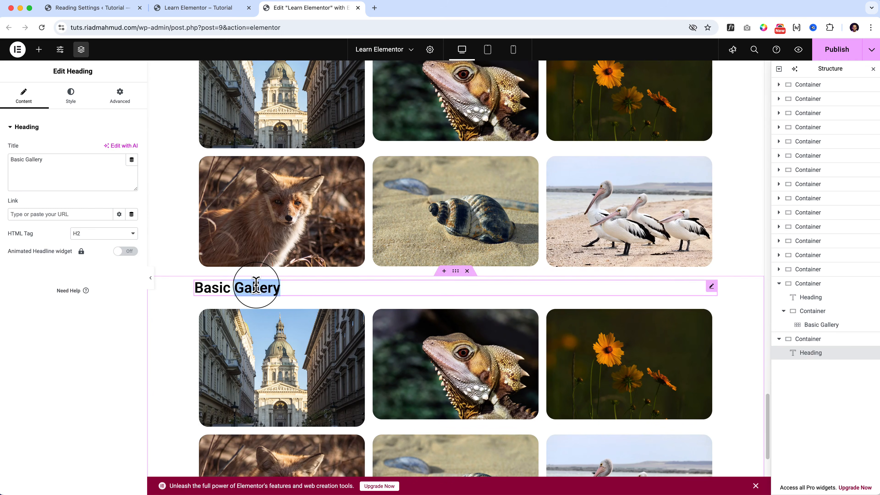
triple_click(256, 286)
click(39, 50)
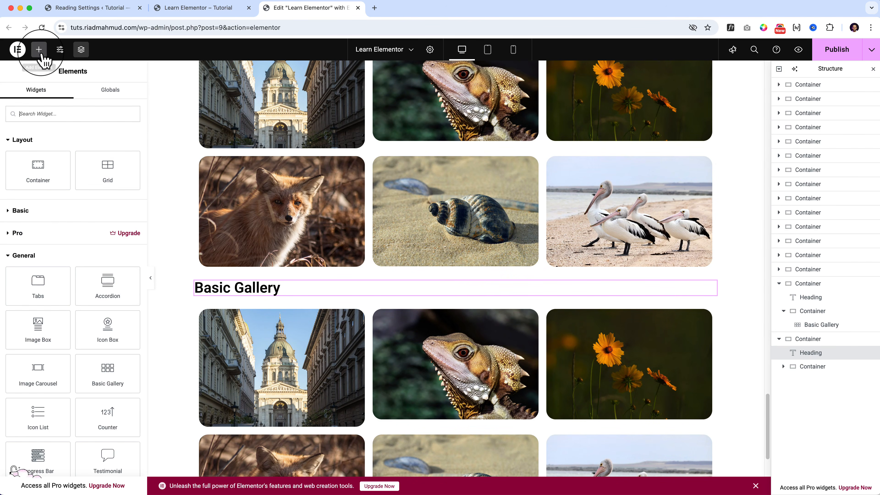
scroll(80, 335, down, 1)
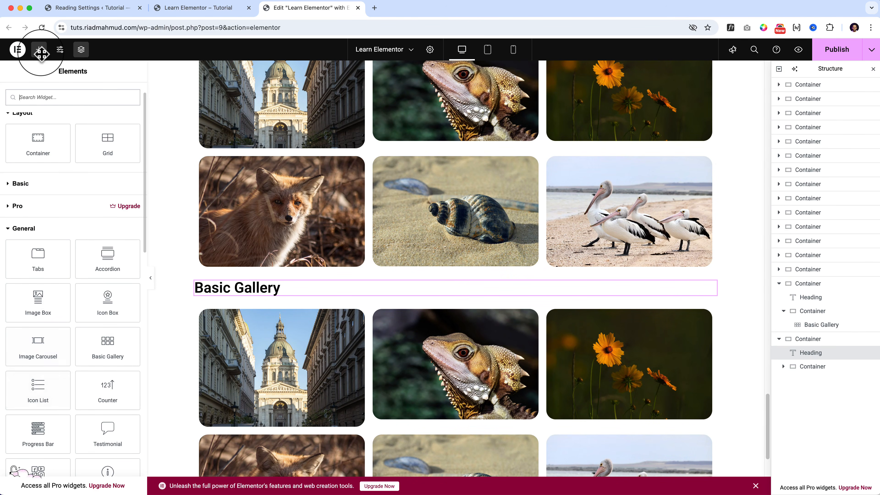
triple_click(230, 288)
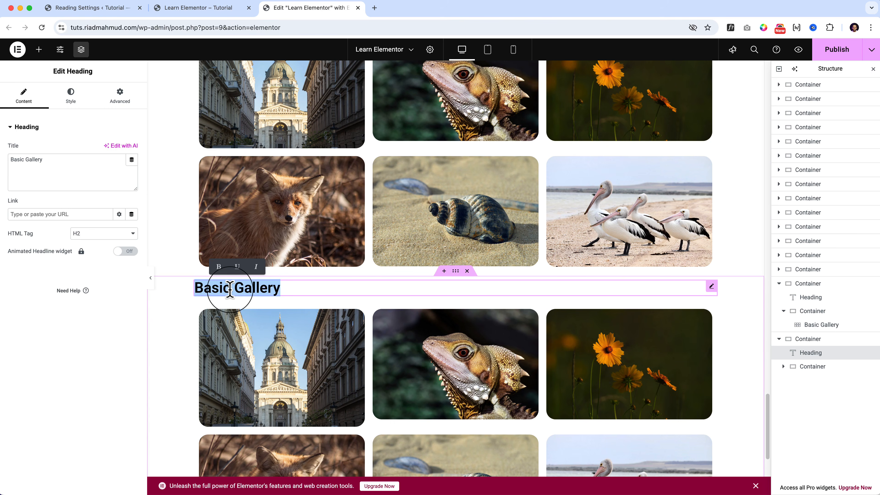
text(Icon List)
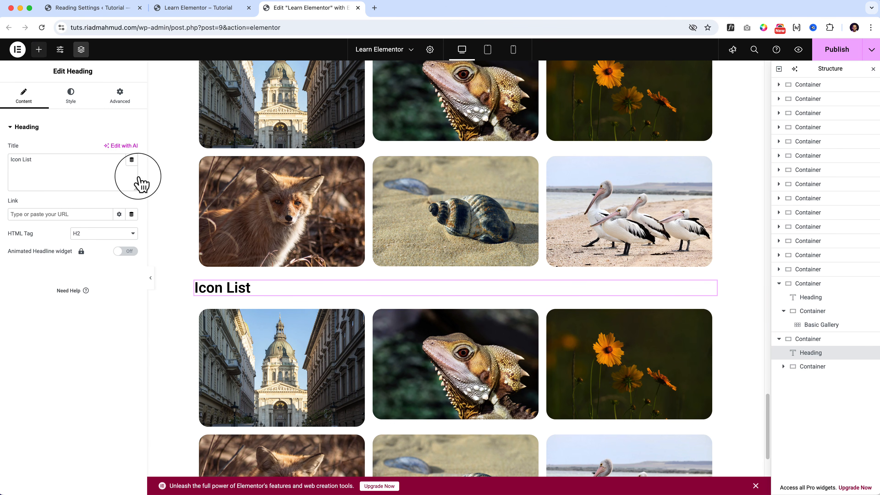
Unlink the Icon List section container's margins and set its top margin to 120 px.
click(39, 50)
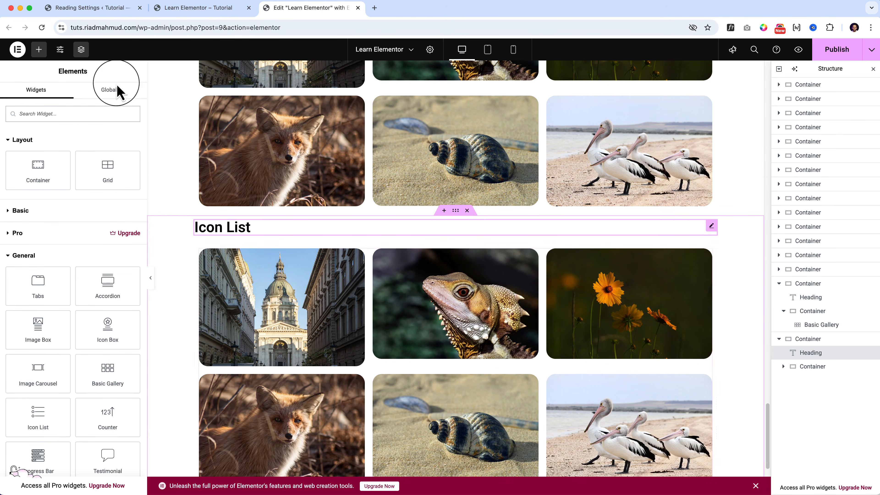
click(455, 211)
click(80, 101)
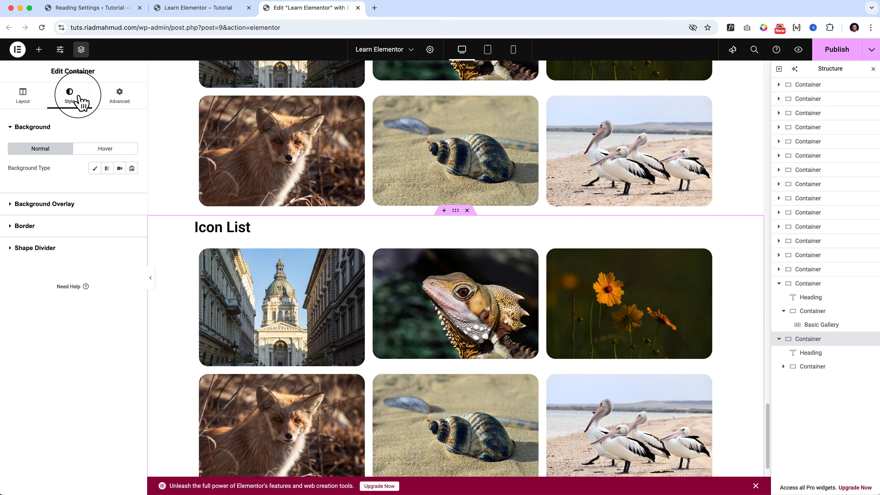
click(126, 104)
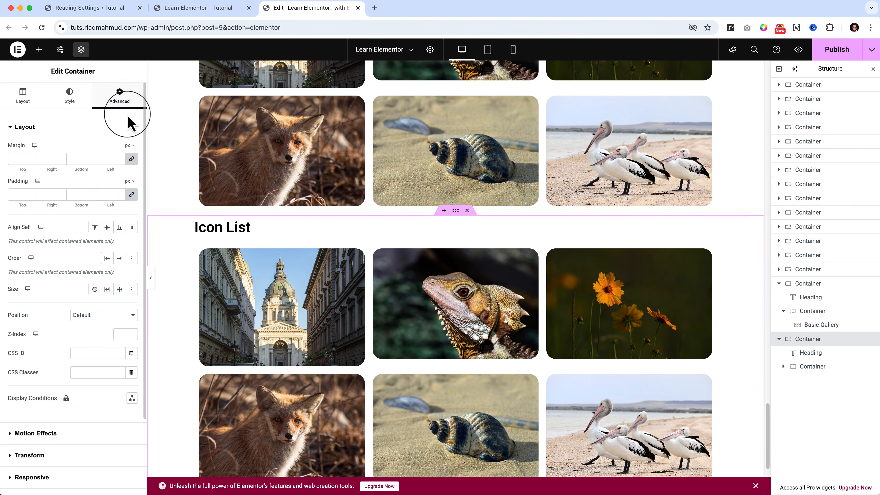
click(132, 160)
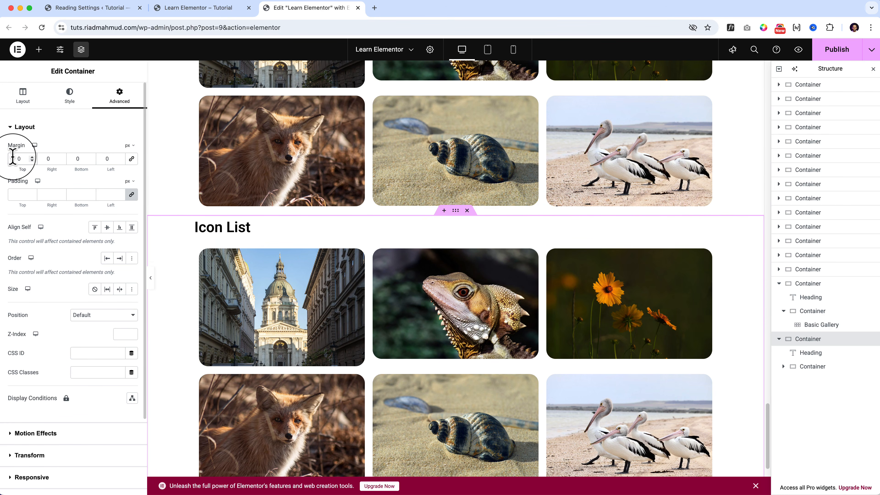
text(120)
scroll(339, 287, down, 6)
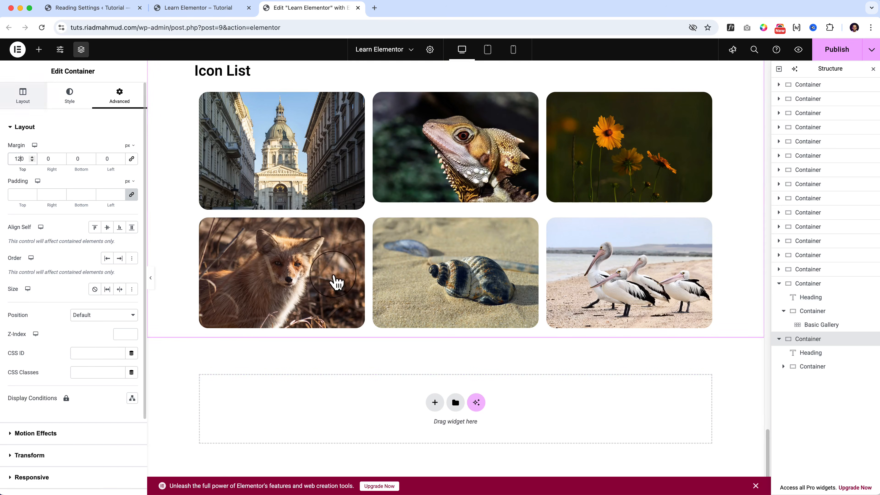
Delete the gallery from the Icon List section and add an Icon List widget to the emptied inner container.
click(39, 51)
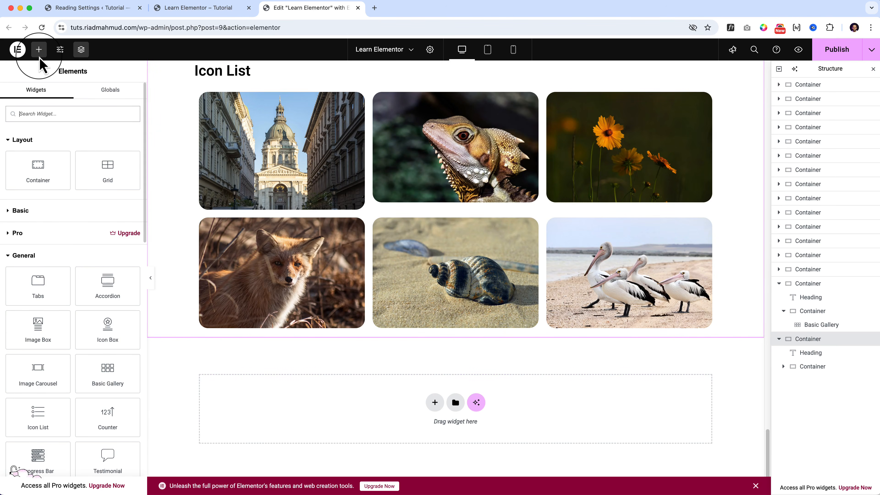
scroll(38, 407, down, 1)
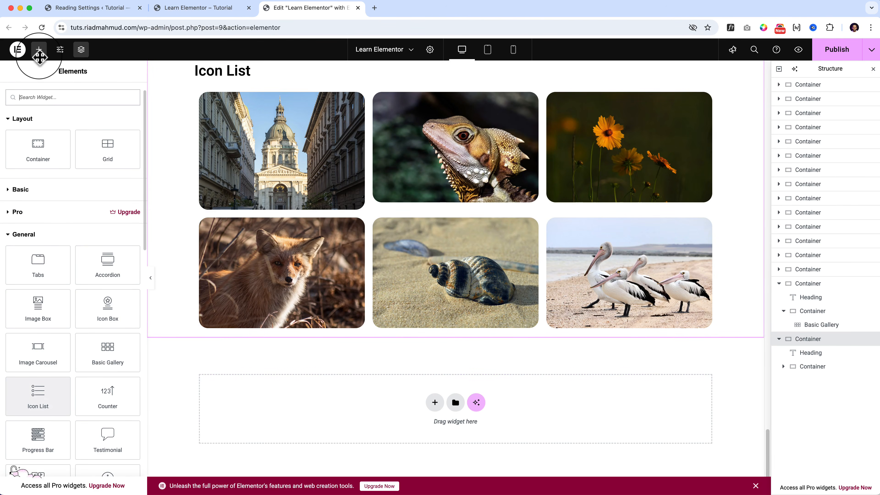
scroll(501, 98, up, 1)
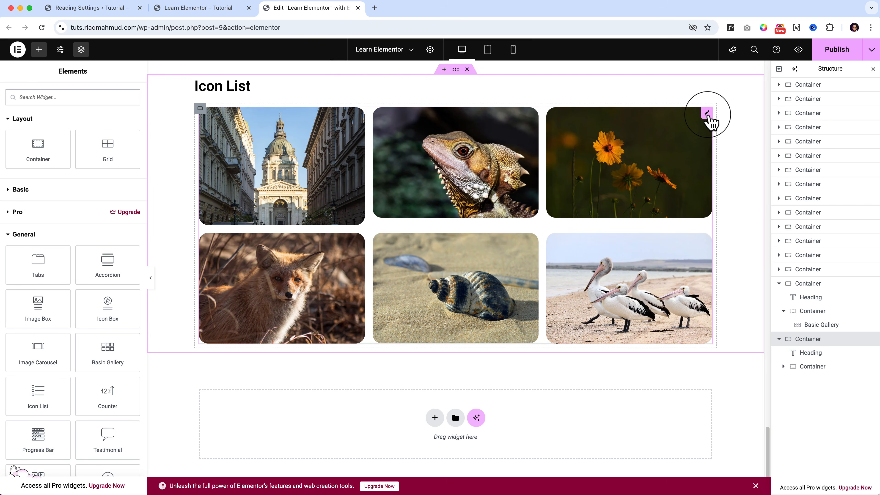
right_click(708, 118)
click(738, 319)
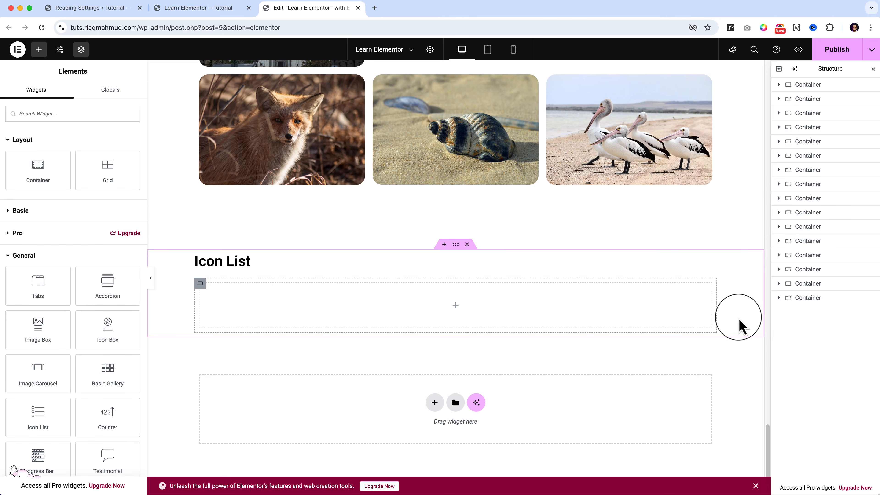
drag(43, 421, 359, 305)
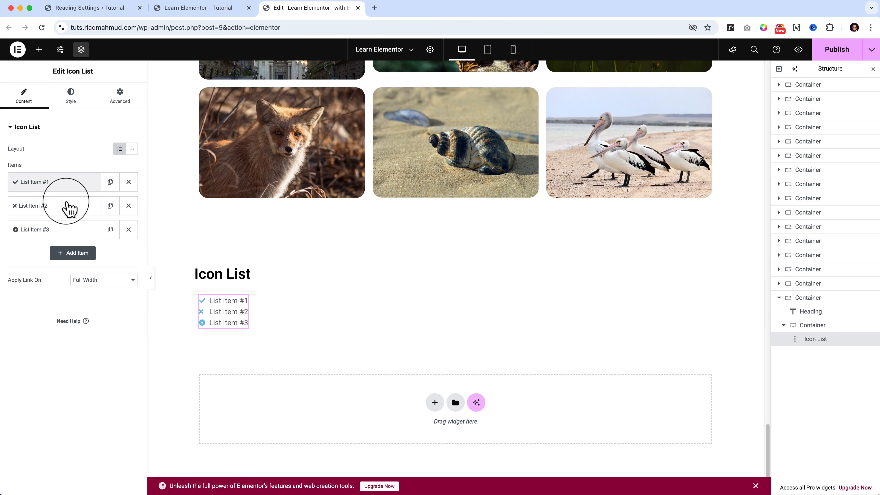
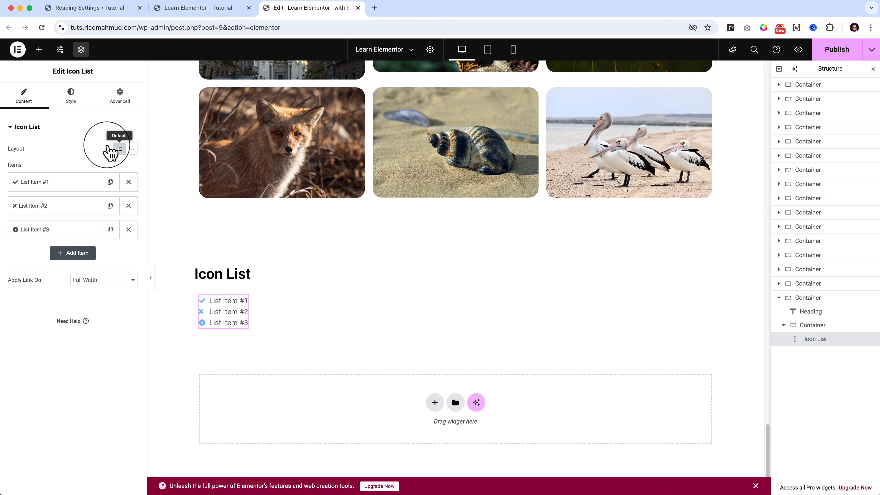
Try the Inline layout on the icon list and return it to the Default layout.
click(131, 149)
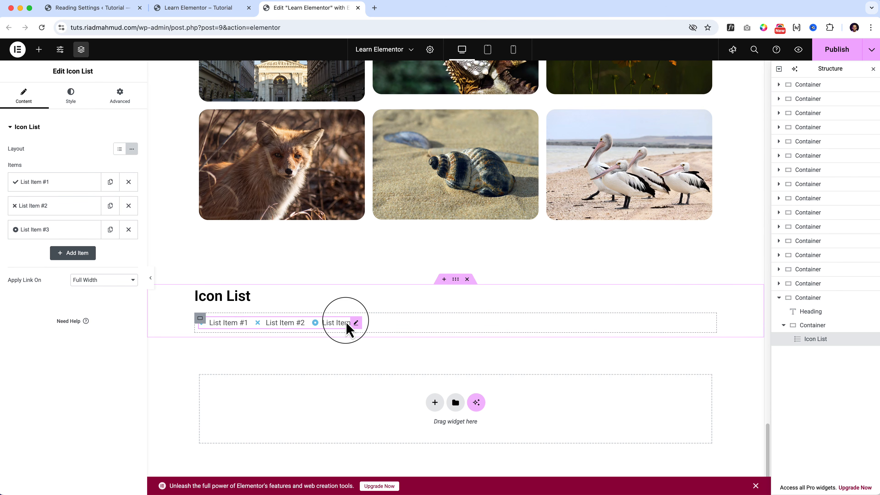
click(120, 150)
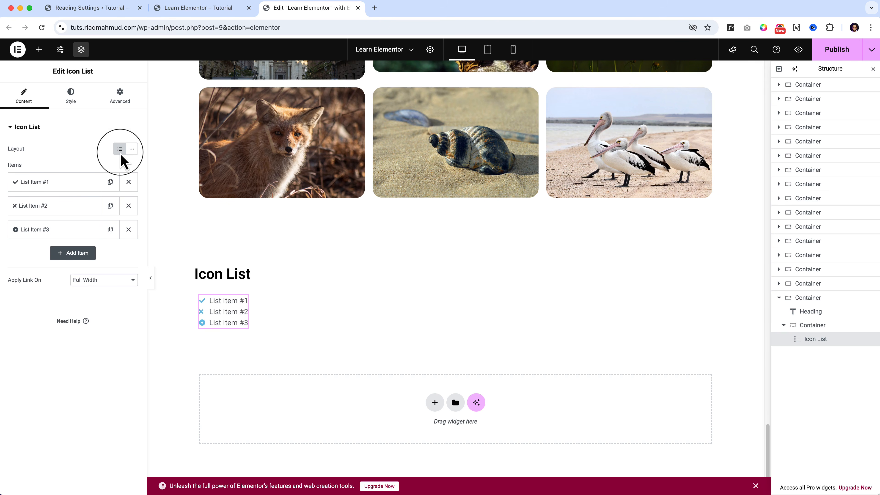
Rename the three icon list items as Apple, Banana and Orange.
click(54, 184)
mouse_move(80, 253)
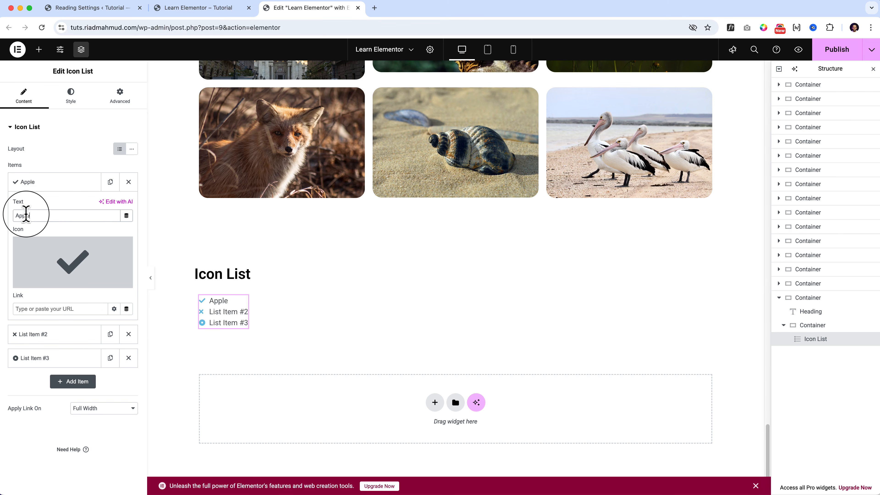
click(50, 185)
click(50, 206)
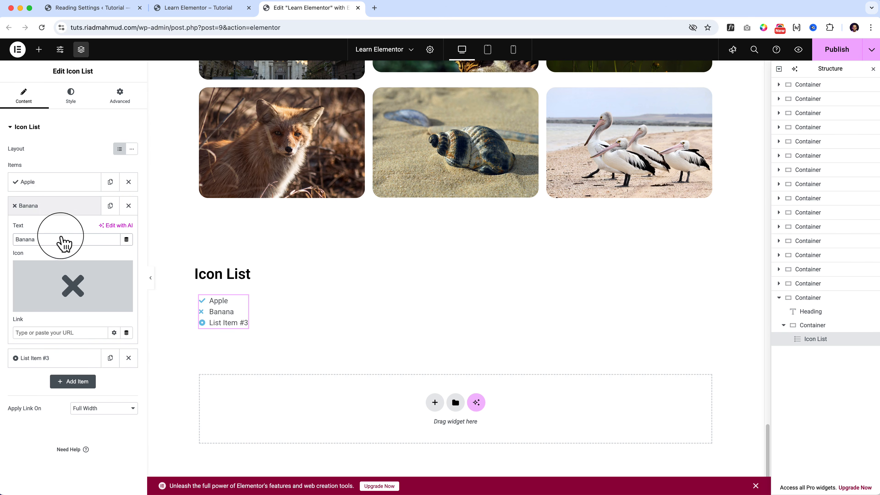
click(58, 208)
click(59, 231)
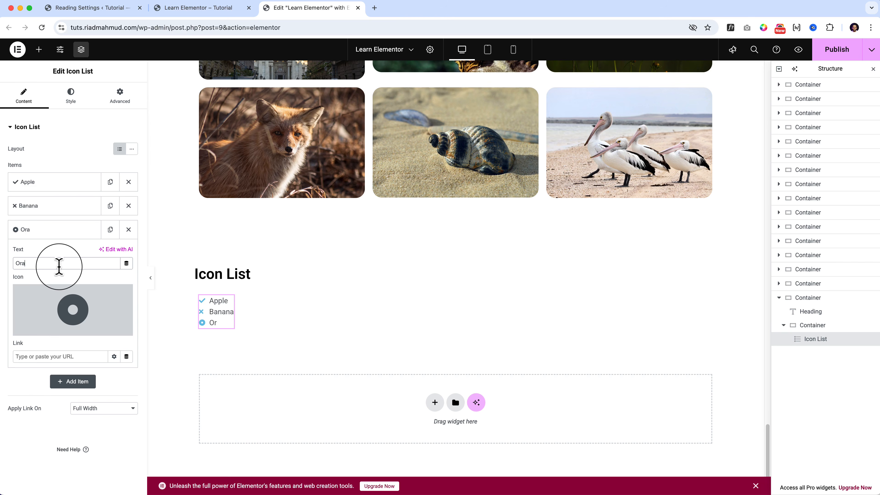
click(63, 230)
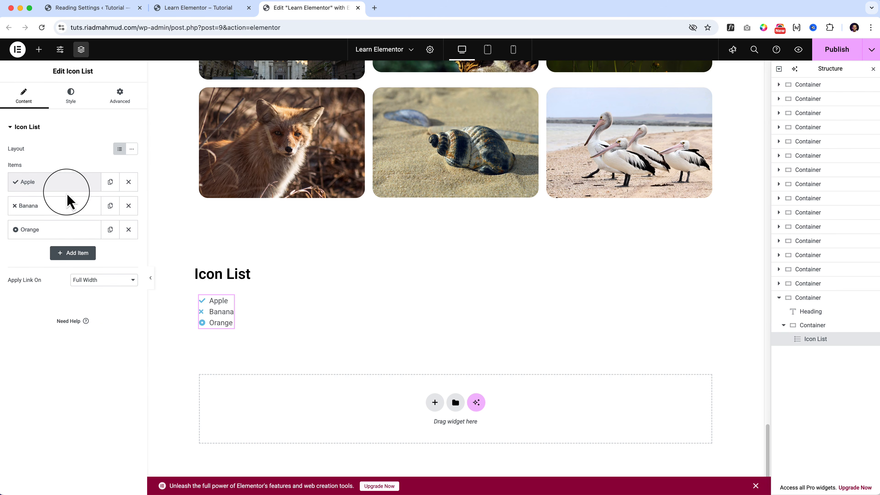
Replace the Apple item's icon with the Apple logo icon found by searching the icon library for "apple".
click(59, 189)
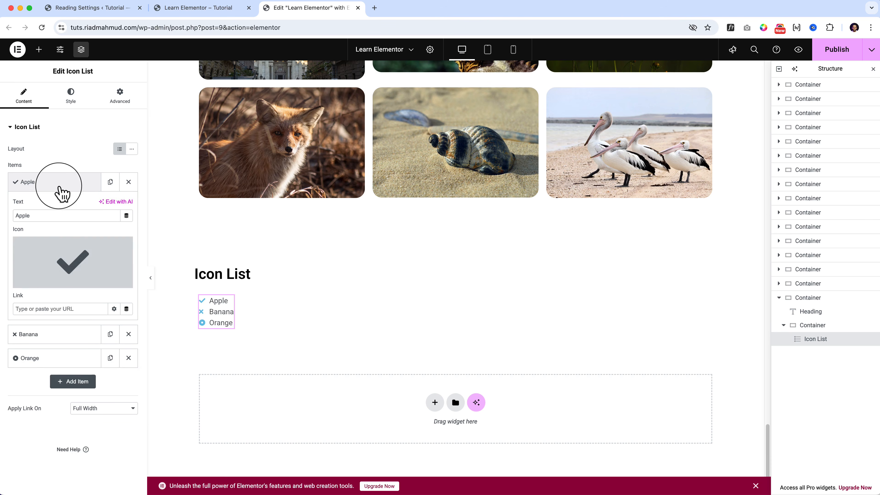
mouse_move(71, 272)
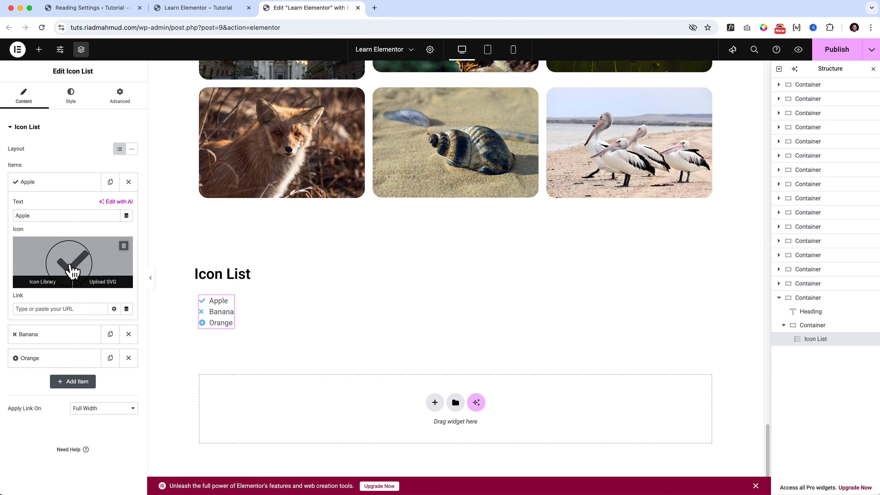
click(71, 260)
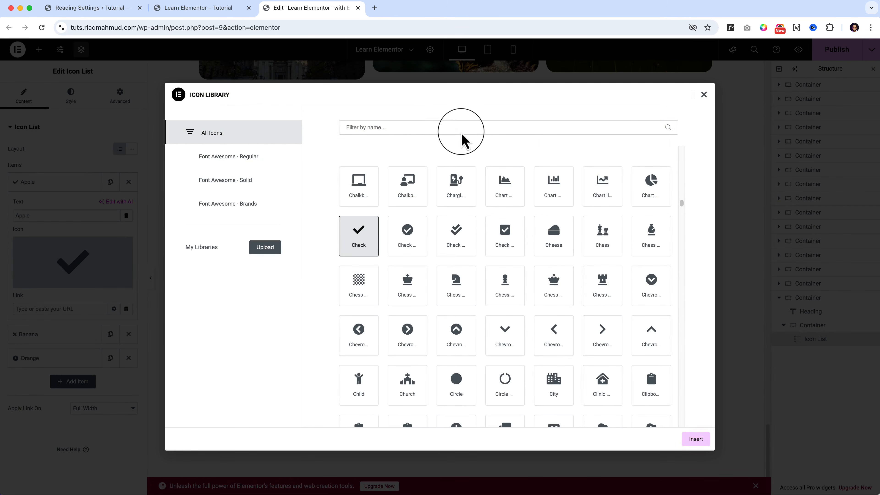
text(apple)
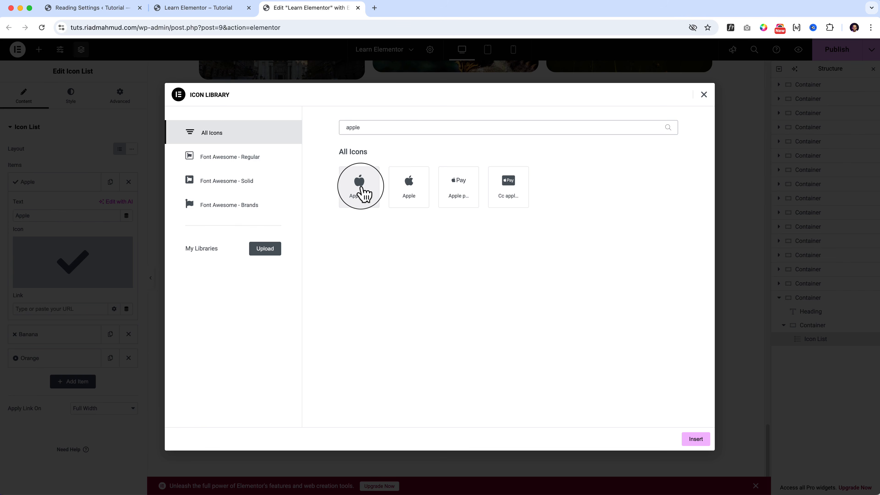
click(409, 189)
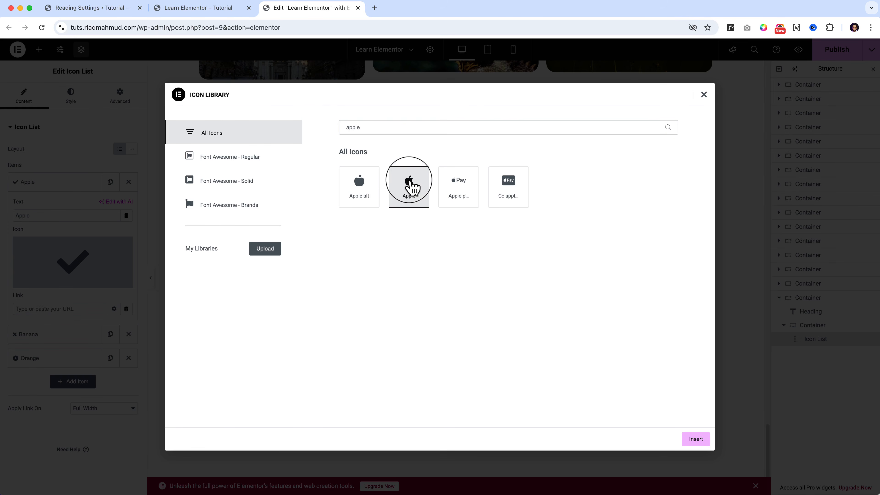
click(694, 439)
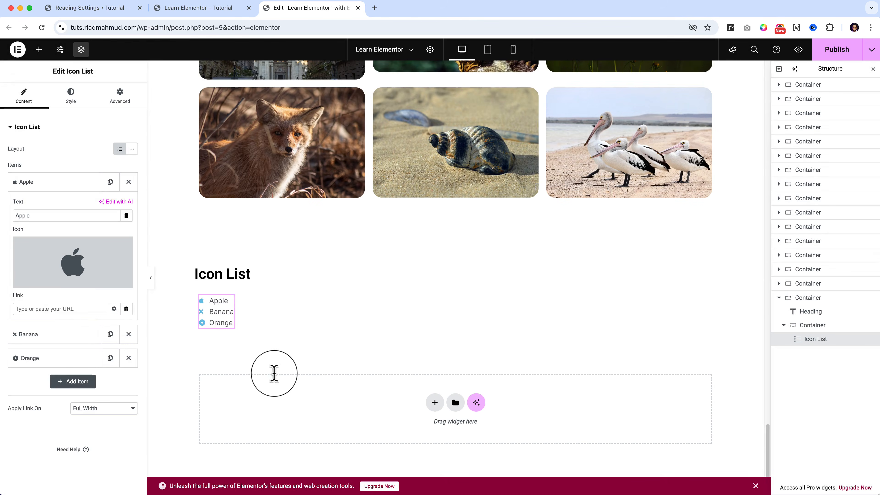
Open the icon library for the Banana item and search it for "bana" and "pen", clearing the filter at the end.
click(65, 334)
click(71, 293)
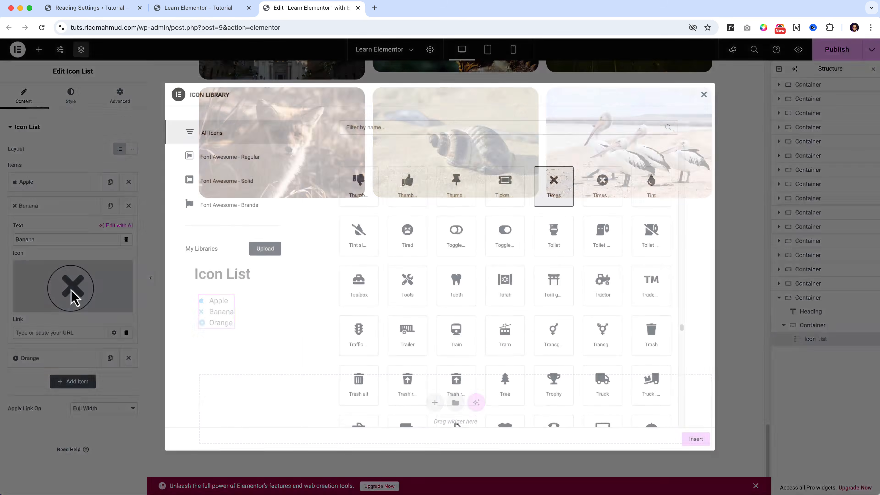
click(437, 132)
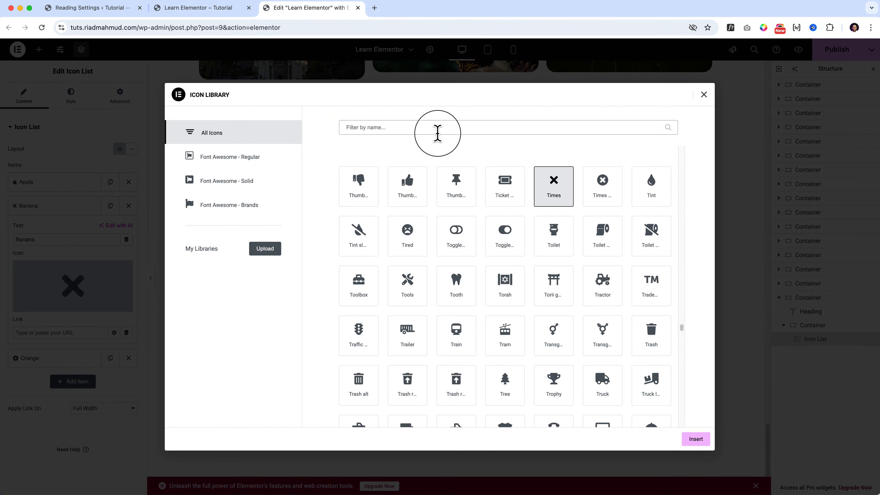
text(bana)
key(BackSpace)
key(BackSpace)
key(BackSpace)
key(BackSpace)
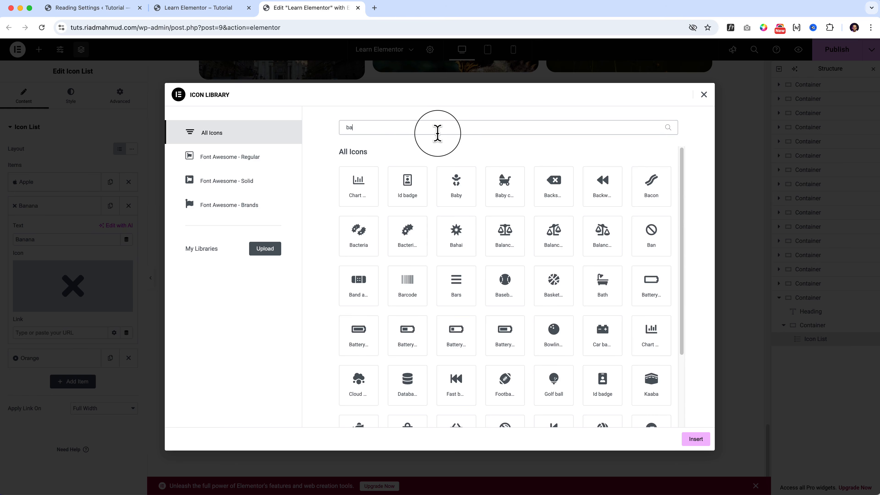
text(pen)
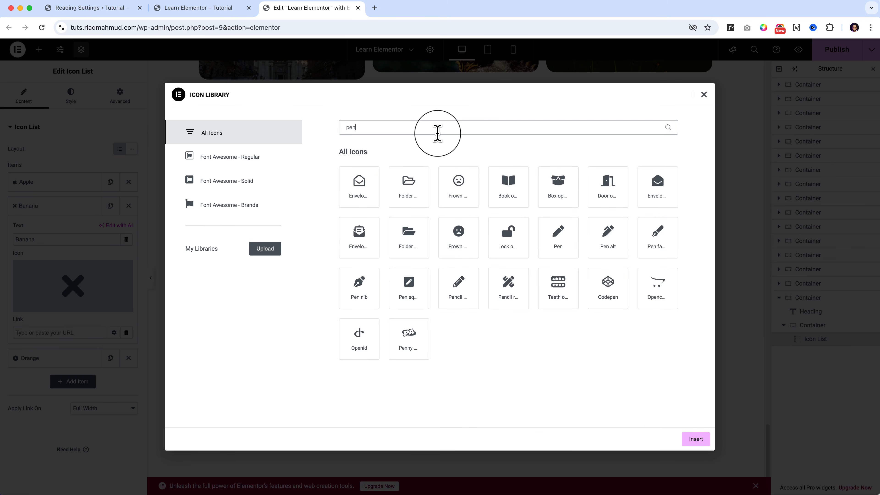
key(BackSpace)
key(BackSpace)
key(BackSpace)
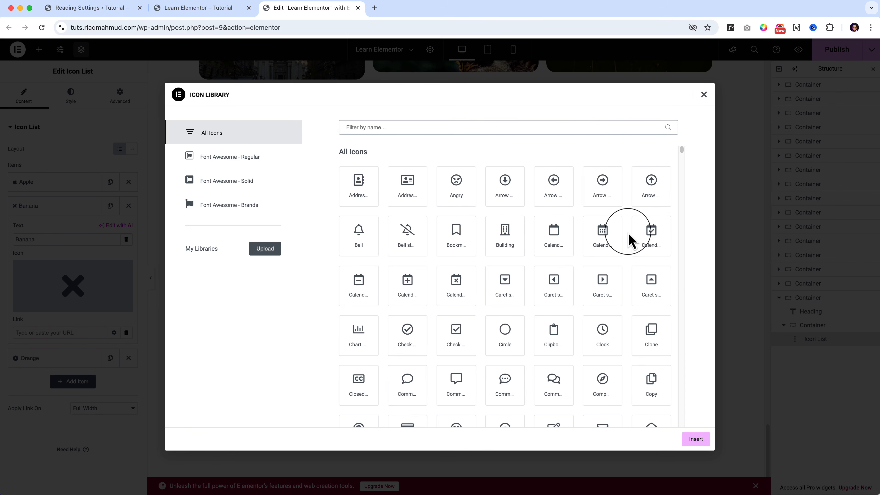
Insert the outlined Clock icon for the second list item and change its text to "Clock".
click(602, 334)
click(691, 439)
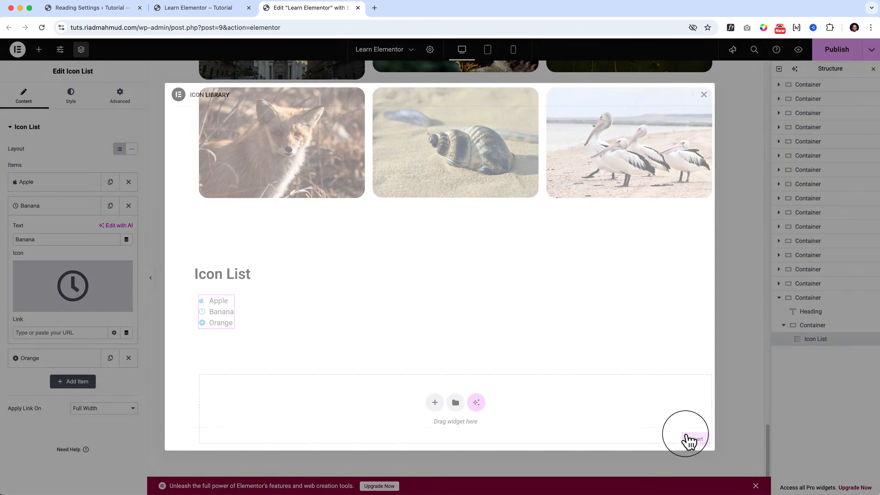
double_click(55, 239)
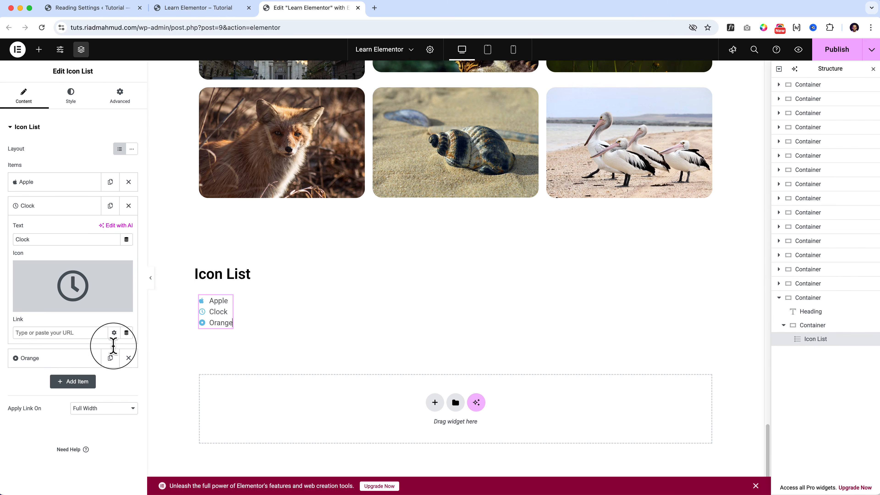
Open the media library for uploading an SVG as the Orange item's icon.
click(59, 361)
mouse_move(98, 311)
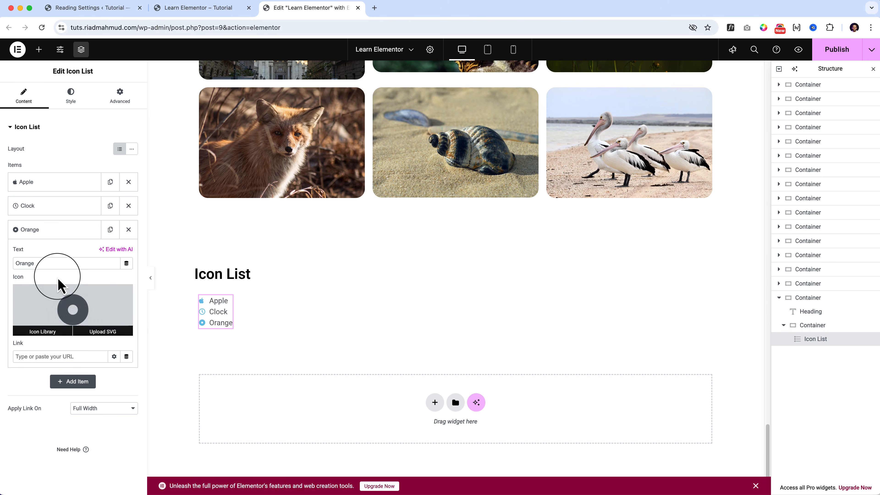
click(104, 338)
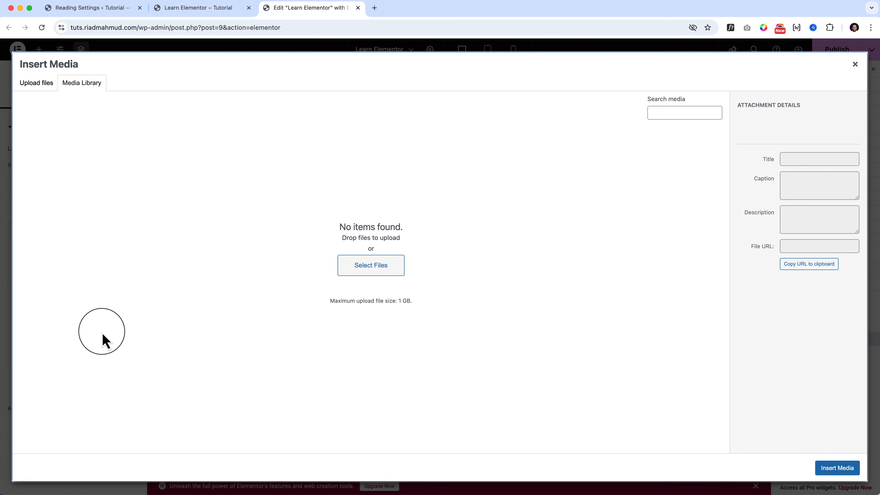
Open freepik.com in a new browser tab.
click(375, 8)
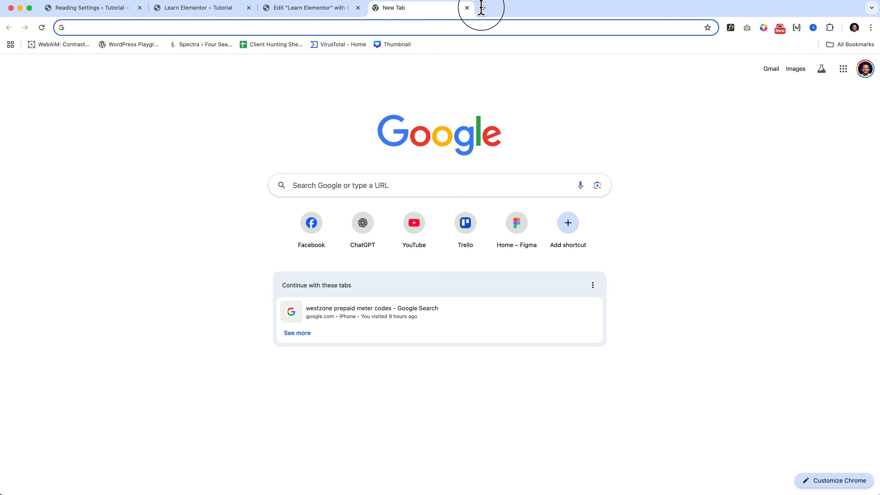
text(fr)
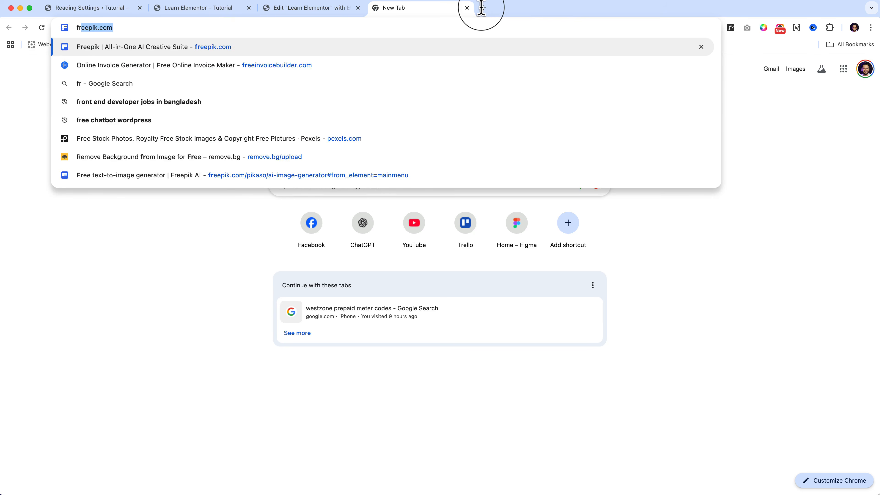
key(BackSpace)
key(BackSpace)
text(free)
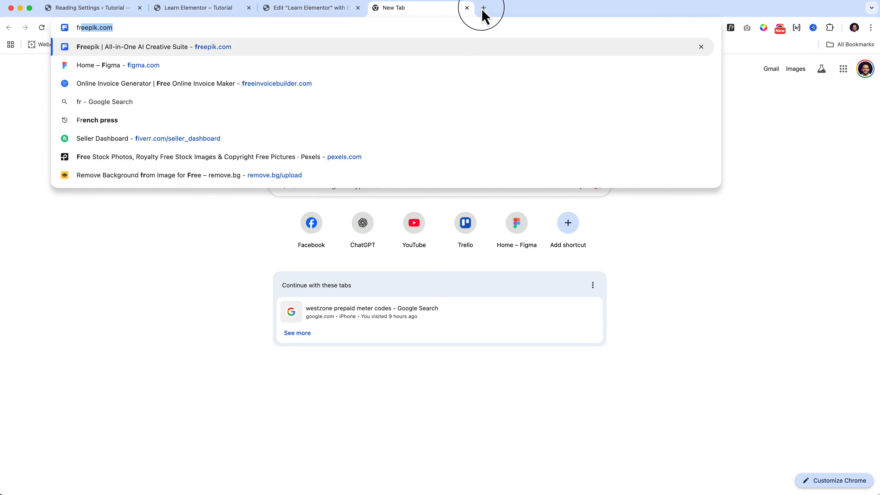
key(Return)
Open the Flaticon website in another new tab and search its icons for "orange".
click(484, 8)
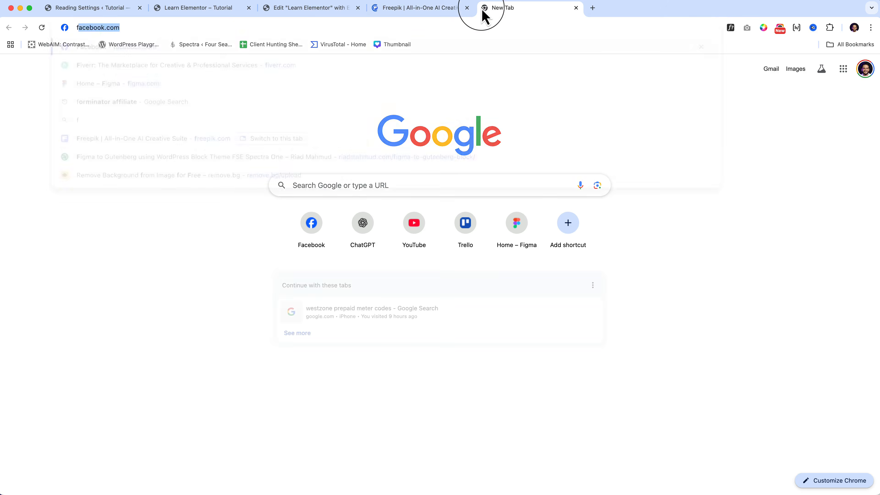
text(flaticon)
key(Return)
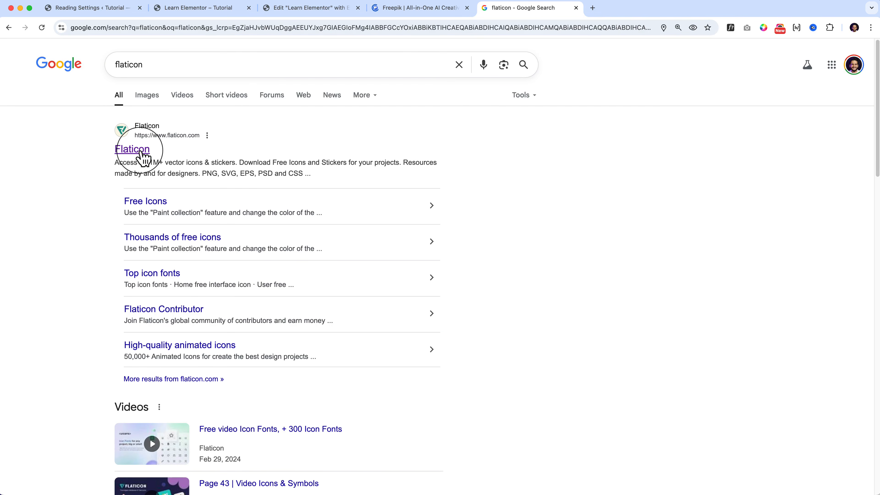
click(133, 150)
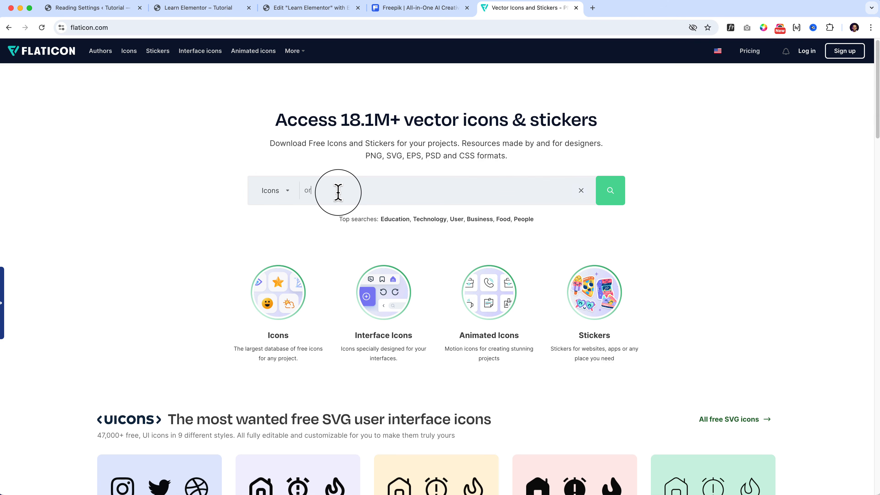
text(nge)
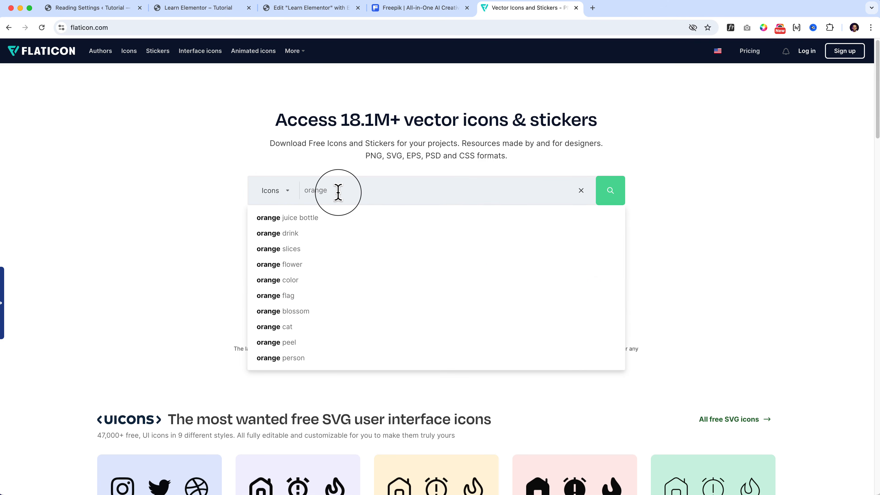
key(Return)
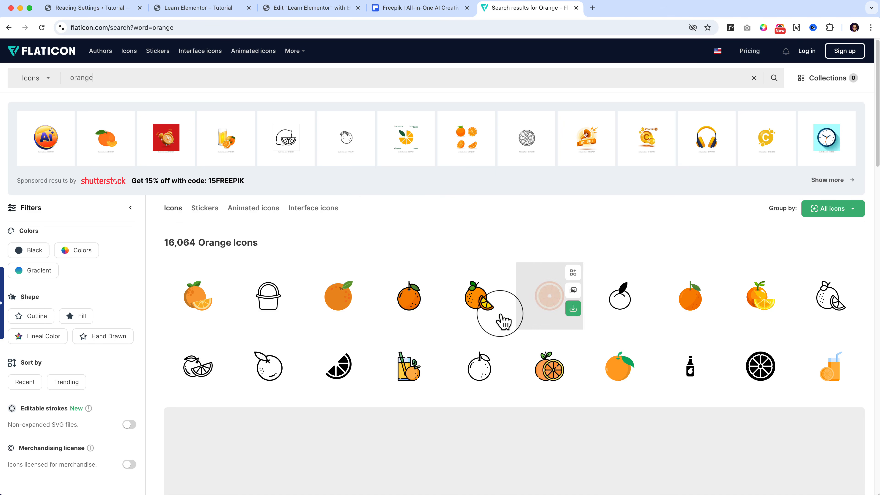
Check the SVG download options of the orange slice, basket and whole orange icons, closing each preview.
click(550, 297)
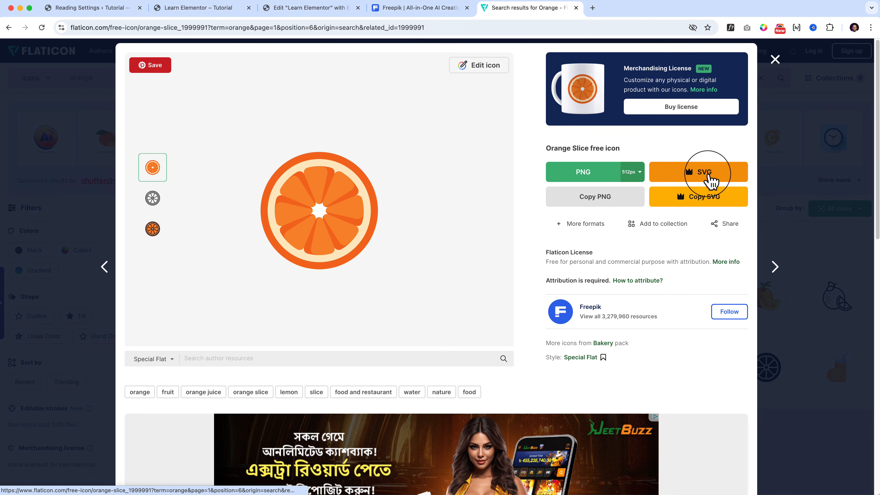
click(775, 60)
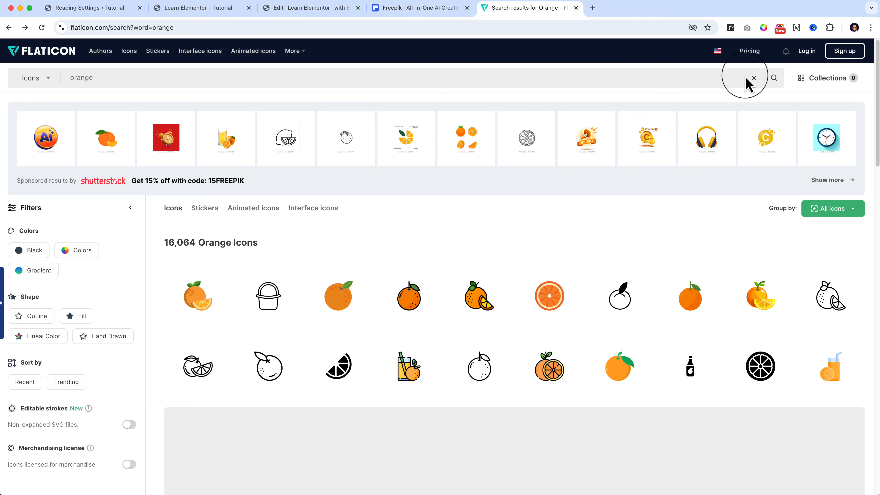
click(268, 295)
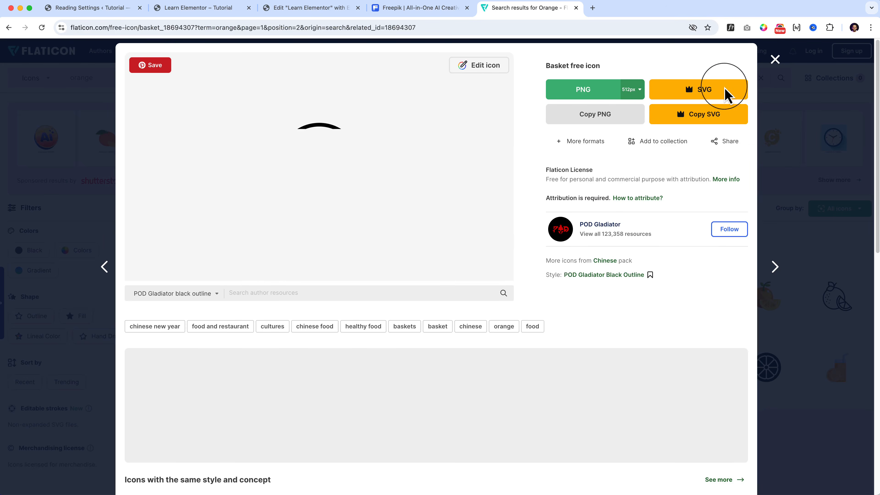
click(774, 59)
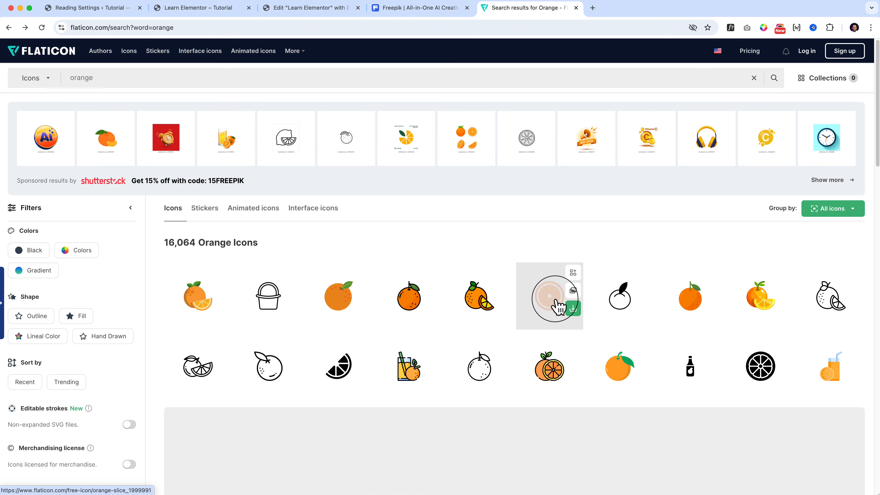
click(683, 279)
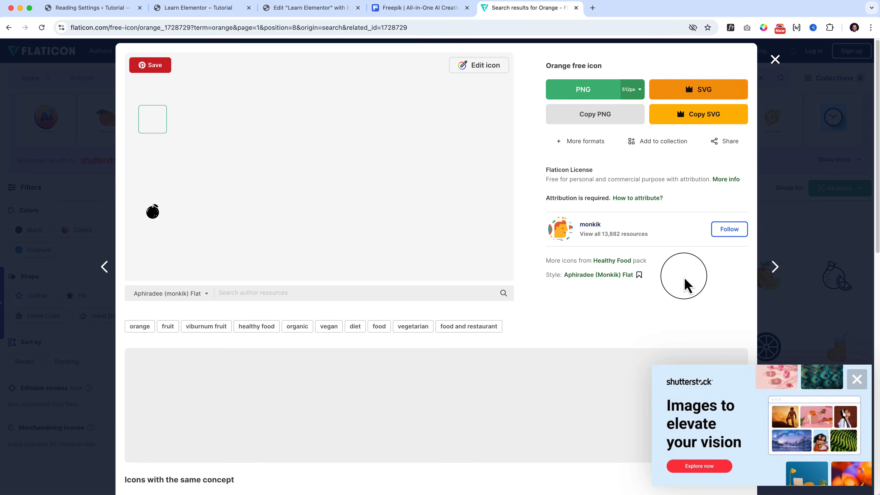
click(775, 59)
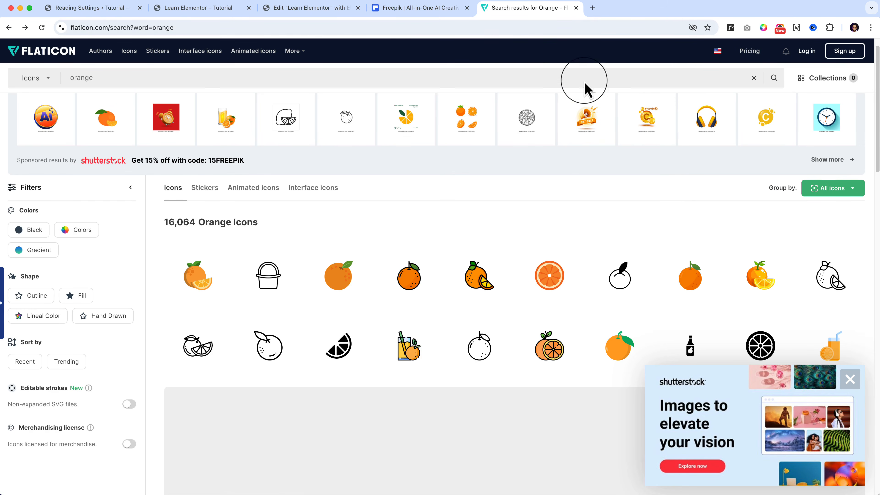
Search Google for "fontawesome" in a new browser tab and open the Font Awesome website.
click(428, 8)
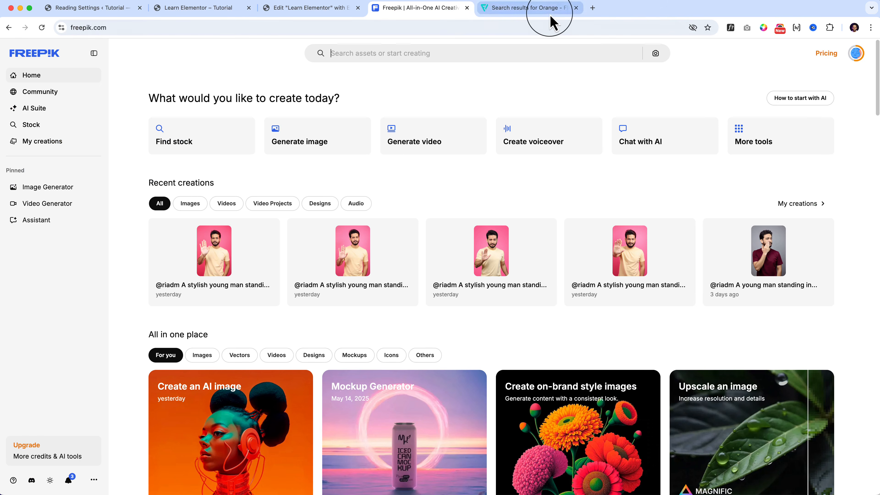
click(532, 9)
click(592, 8)
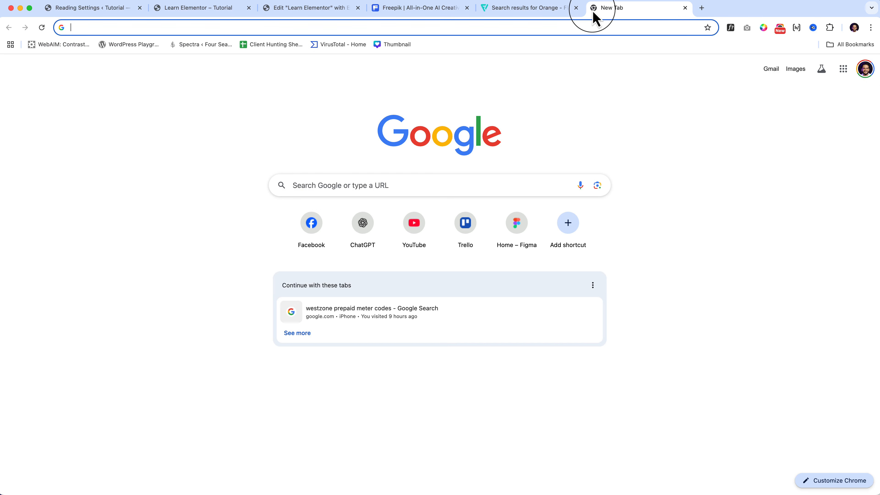
text(fontawesome)
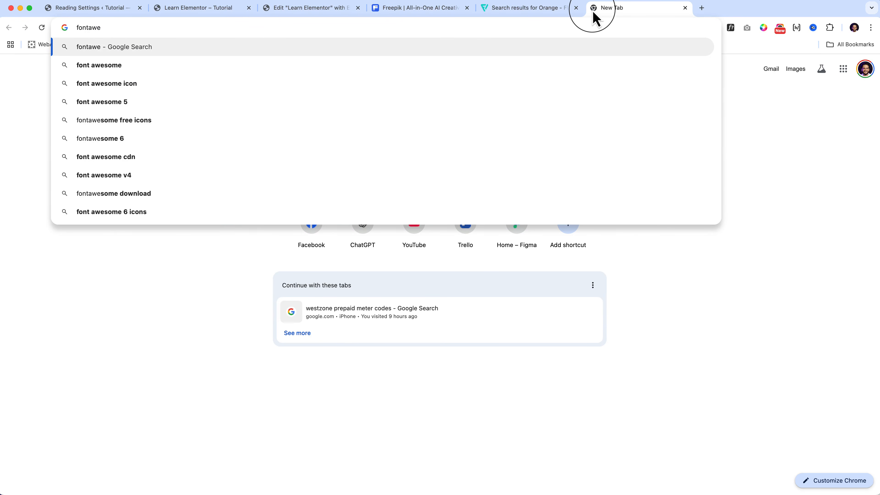
key(Return)
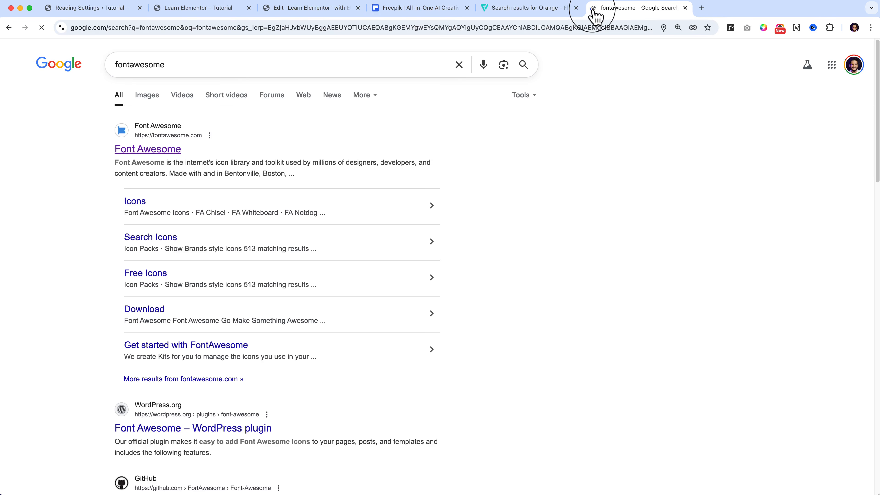
click(162, 152)
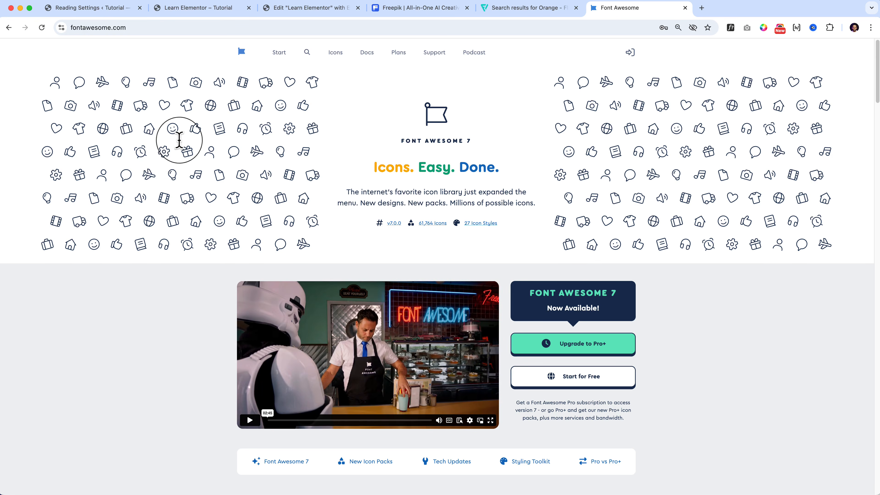
Search the Font Awesome icons for "orange" and download the classic solid carrot icon as a full SVG.
click(307, 52)
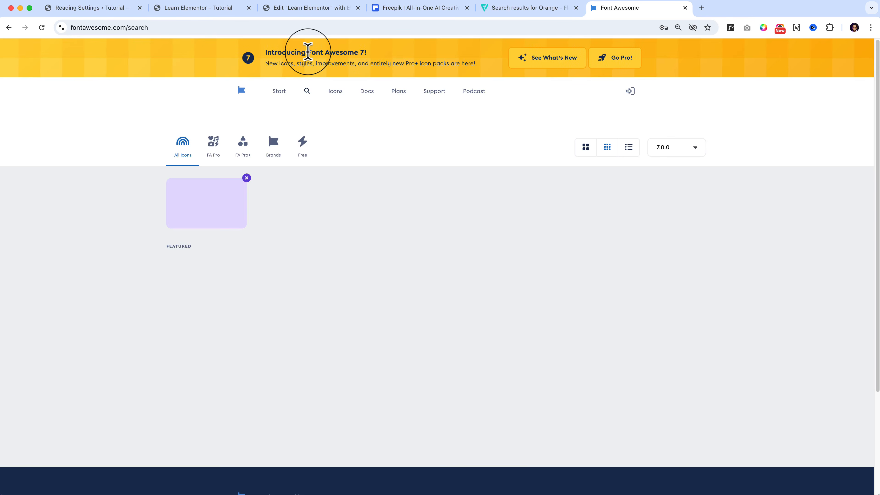
text(orange)
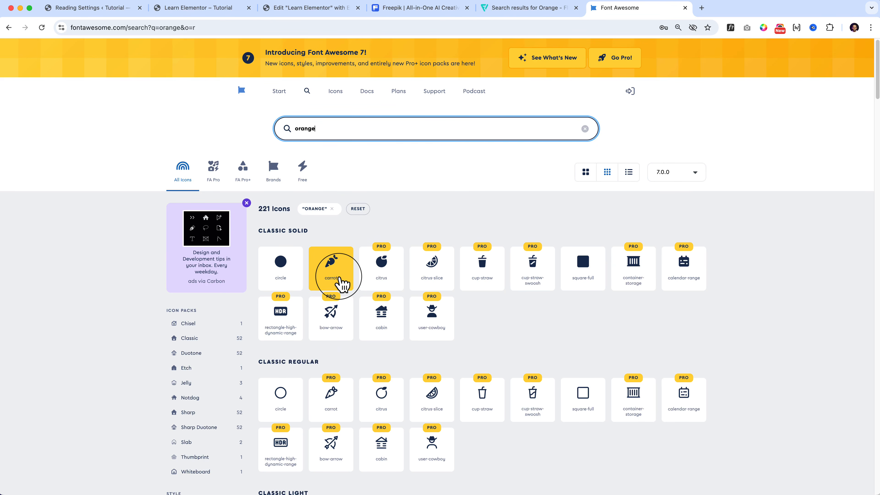
click(341, 282)
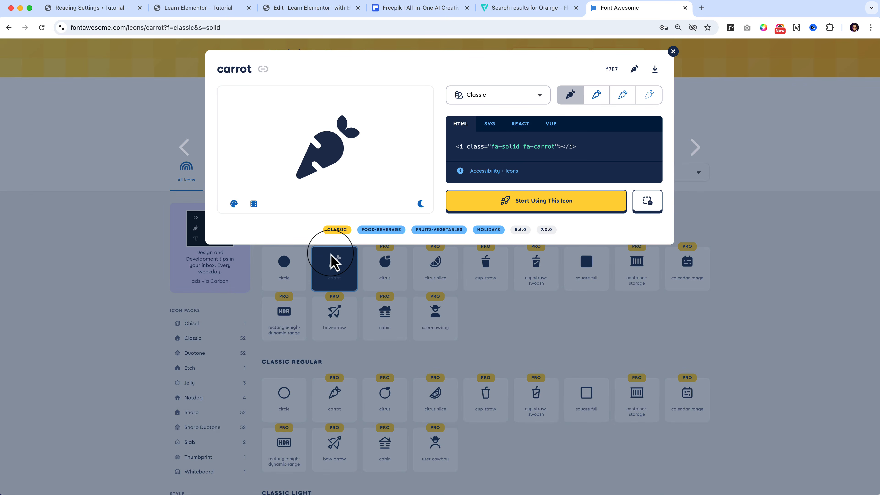
click(655, 70)
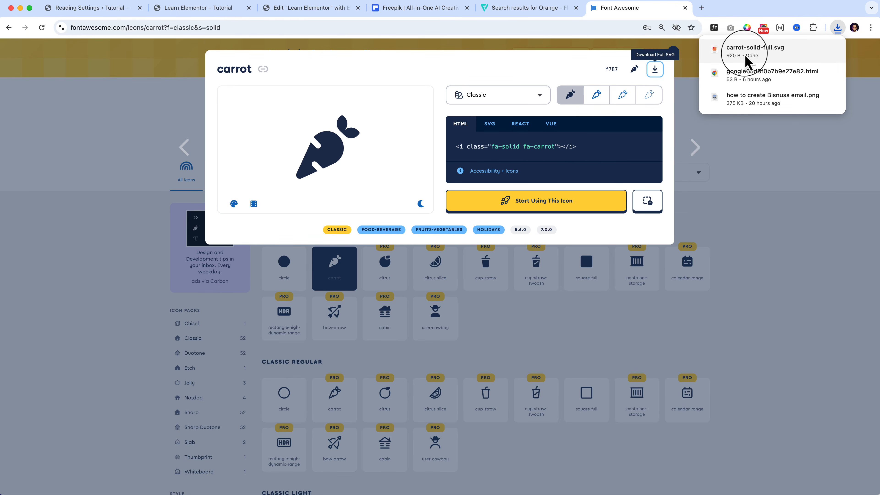
Return to the Elementor editor, upload carrot-solid-full.svg to the media library and insert it as the Orange item's icon.
click(320, 10)
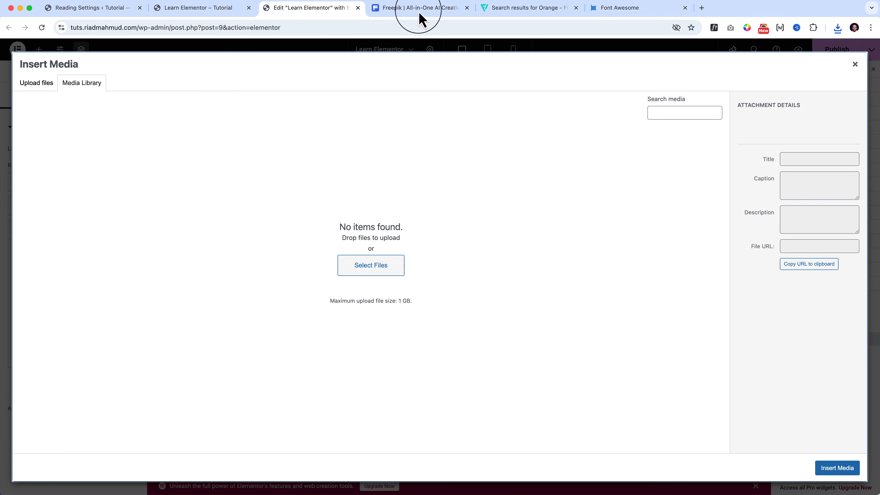
click(838, 31)
drag(762, 65, 365, 208)
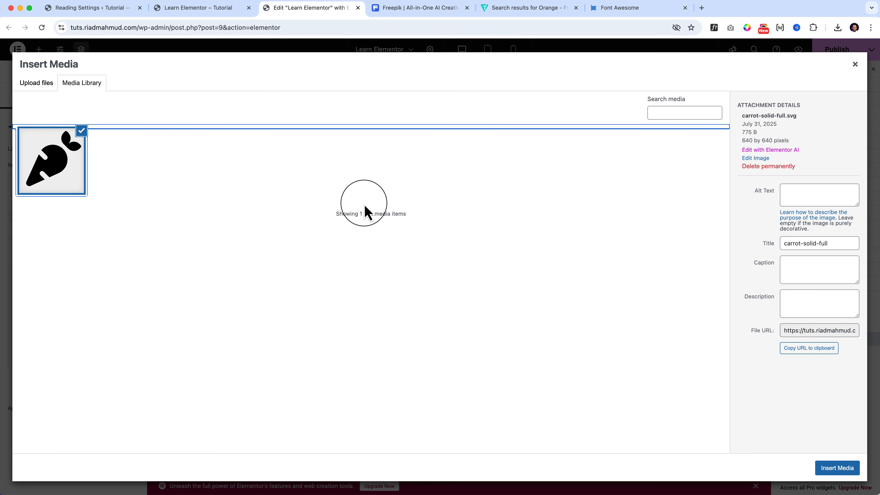
click(838, 469)
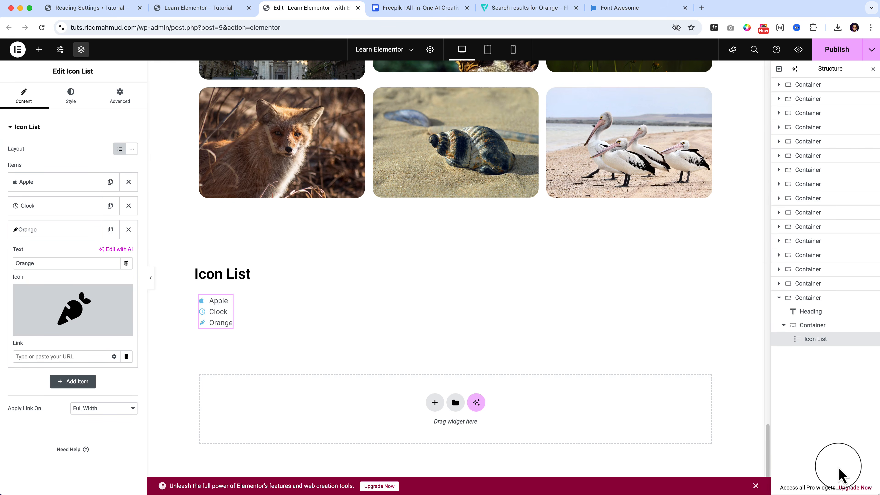
Change the Orange list item's text to "Carrot".
click(217, 323)
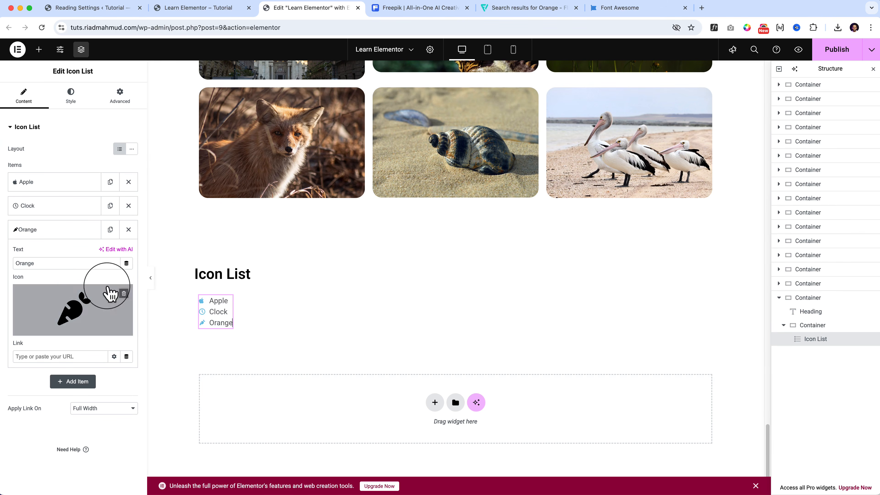
click(42, 263)
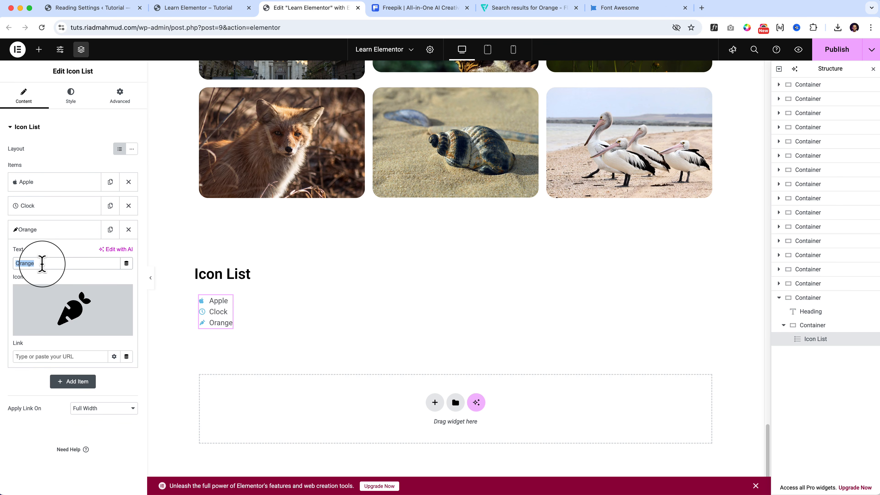
key(BackSpace)
text(Carrot)
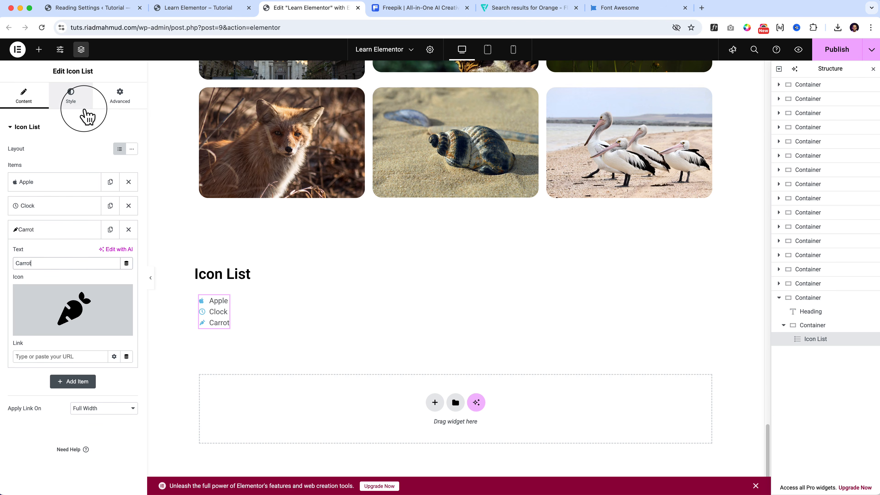
Examine the link setting of the Apple, Clock and Carrot items in turn.
click(48, 359)
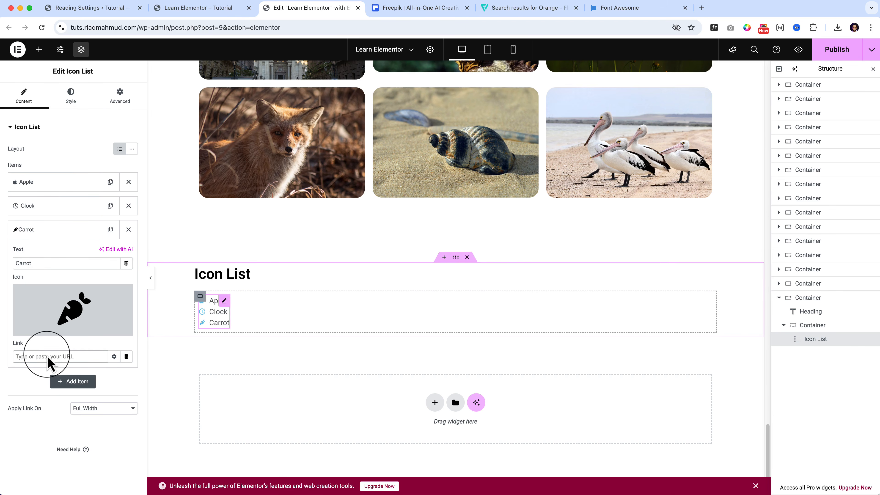
click(56, 182)
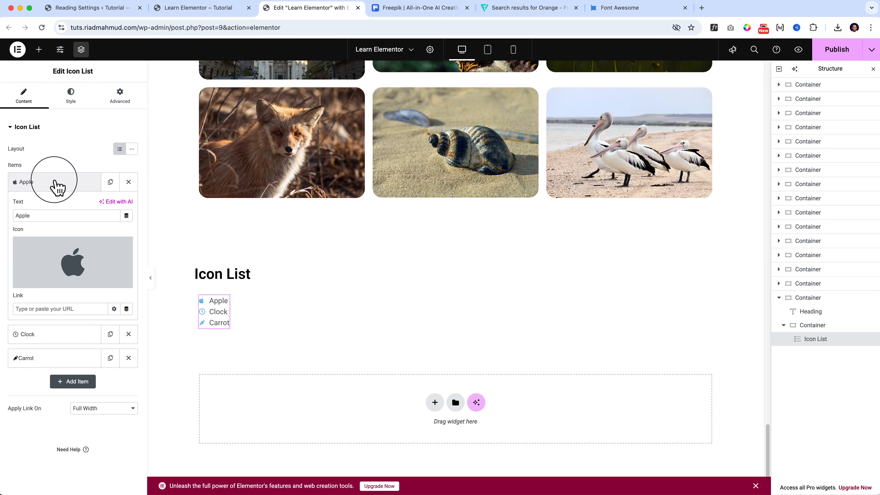
click(52, 312)
click(46, 334)
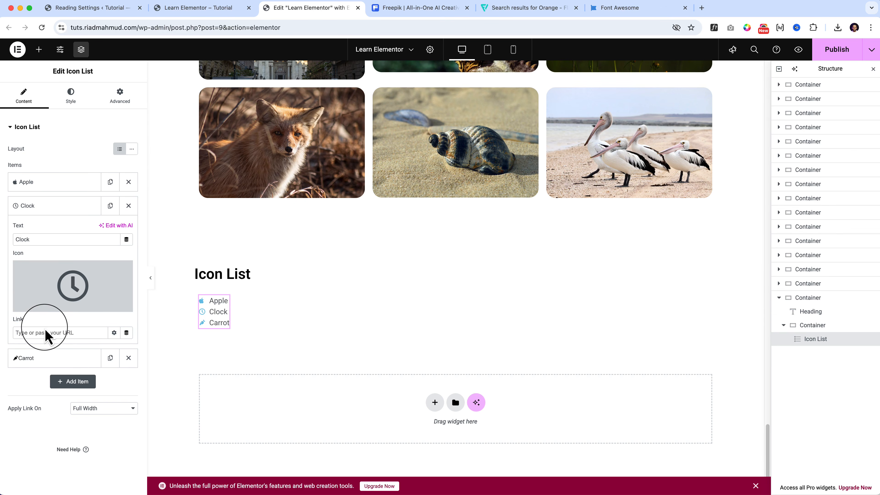
click(28, 359)
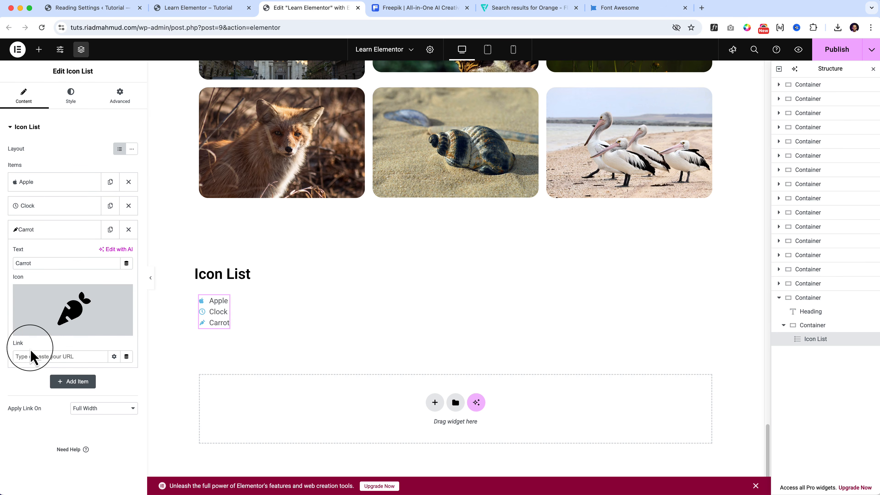
Style the icon list with an icon size of 31 px, an icon gap of 0 px and 17 px of space between items.
click(71, 99)
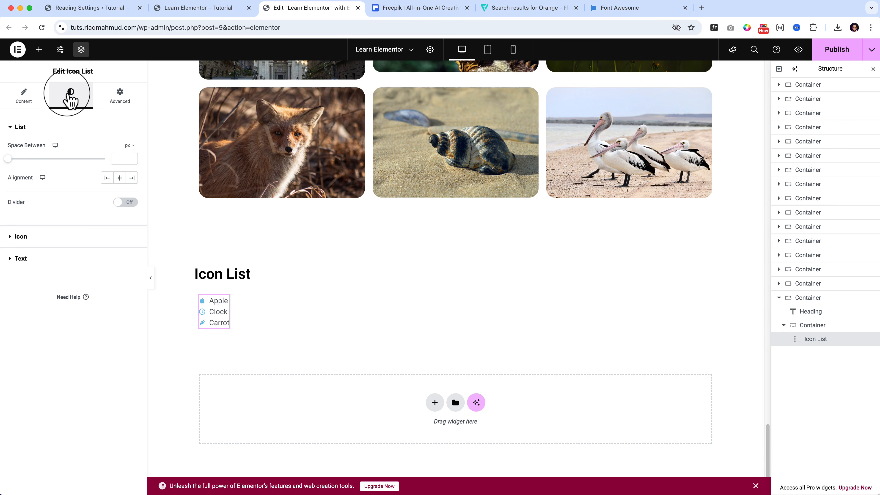
mouse_move(7, 159)
mouse_down()
mouse_move(36, 159)
mouse_move(9, 159)
mouse_up()
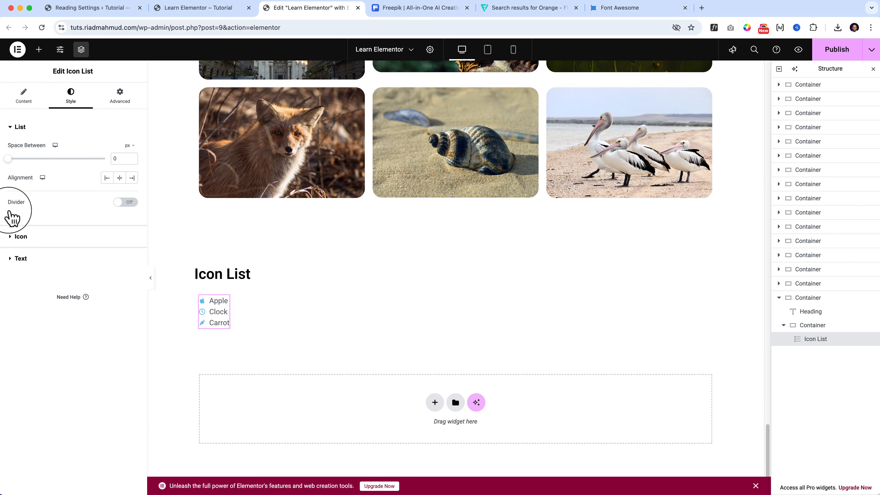
click(15, 237)
drag(16, 226, 3, 254)
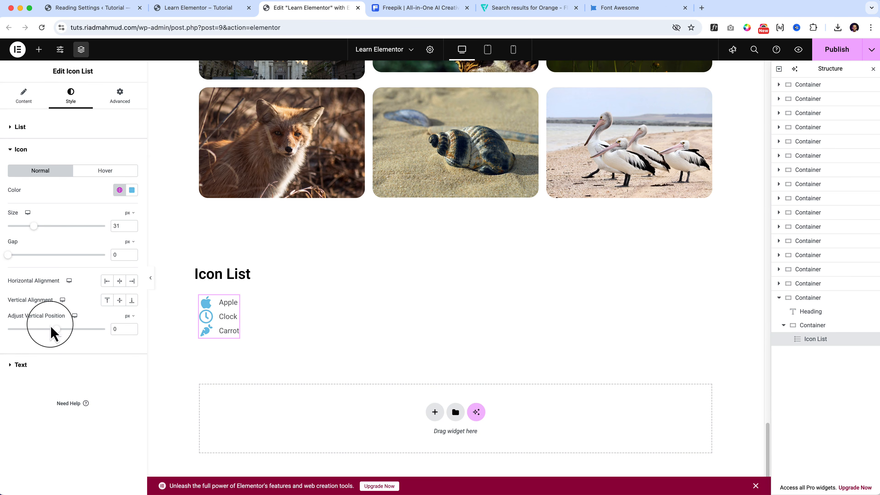
click(56, 127)
drag(8, 158, 41, 158)
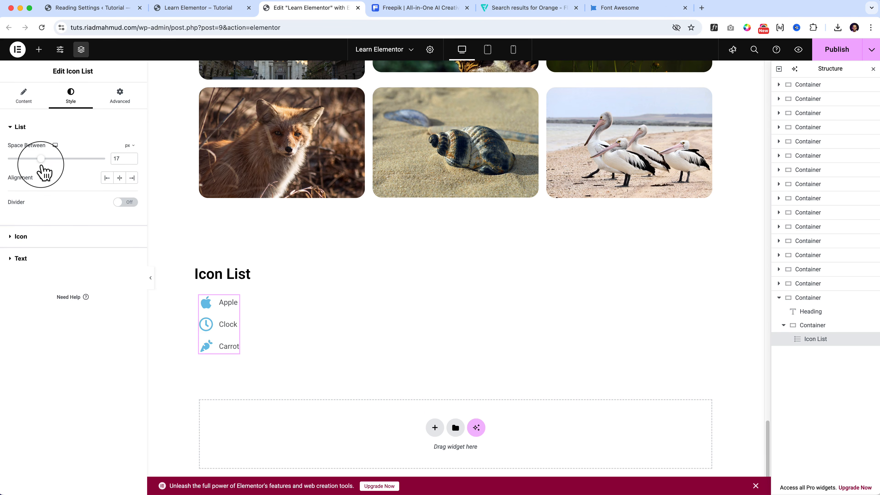
Increase the font size slightly in the typography settings of the icon list's text.
click(50, 259)
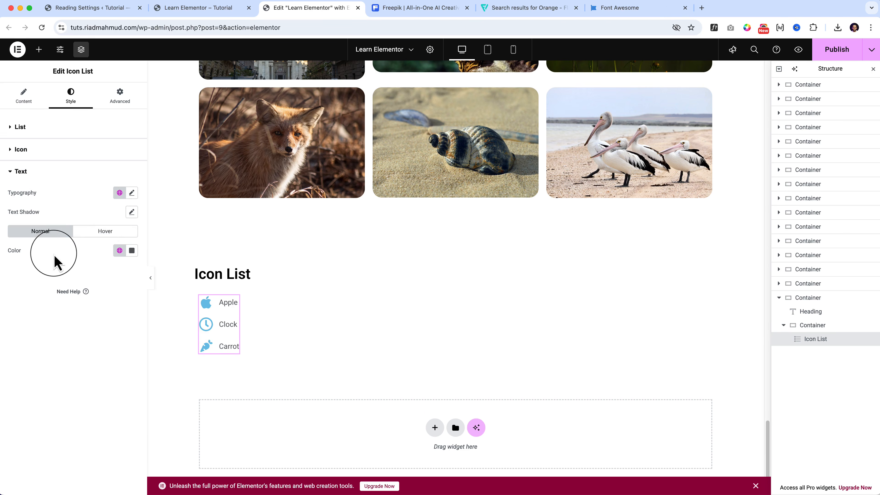
click(132, 192)
drag(16, 264, 18, 260)
click(86, 197)
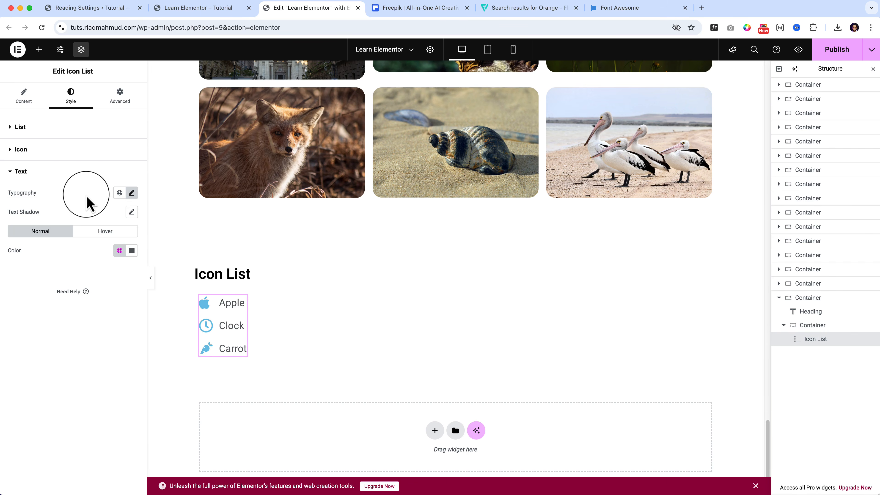
Set the normal icon color of the list to the custom yellow #D8BD05 and check the global color options.
click(43, 153)
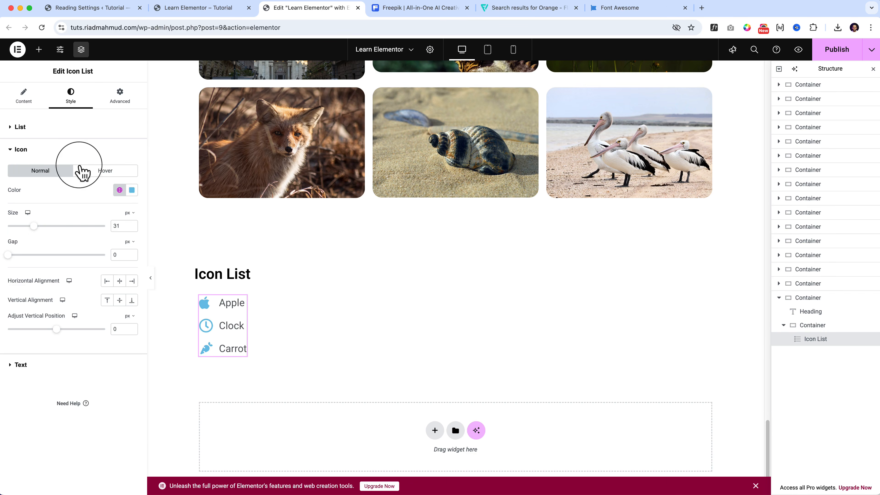
click(132, 191)
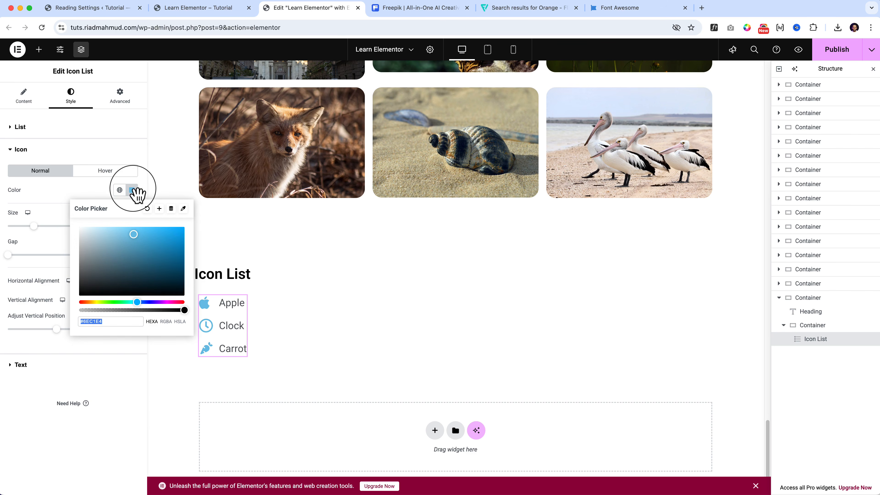
click(94, 302)
mouse_move(144, 269)
mouse_down()
mouse_move(177, 252)
mouse_move(182, 238)
mouse_up()
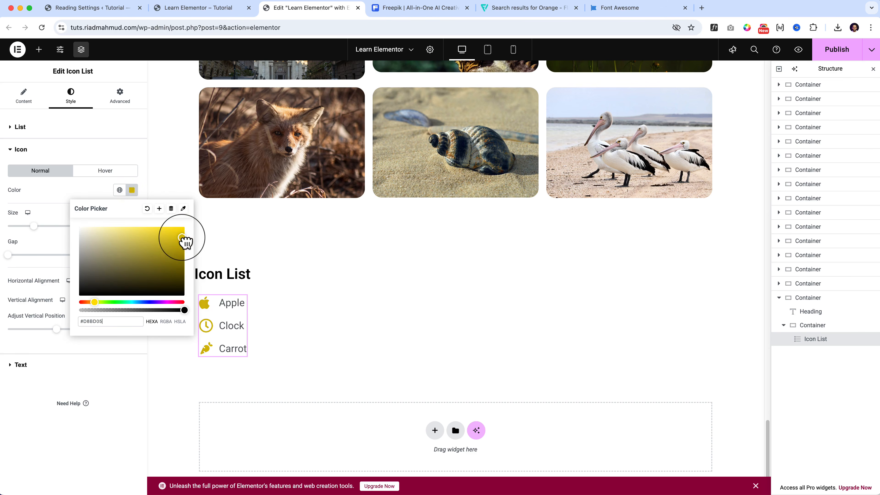
click(89, 184)
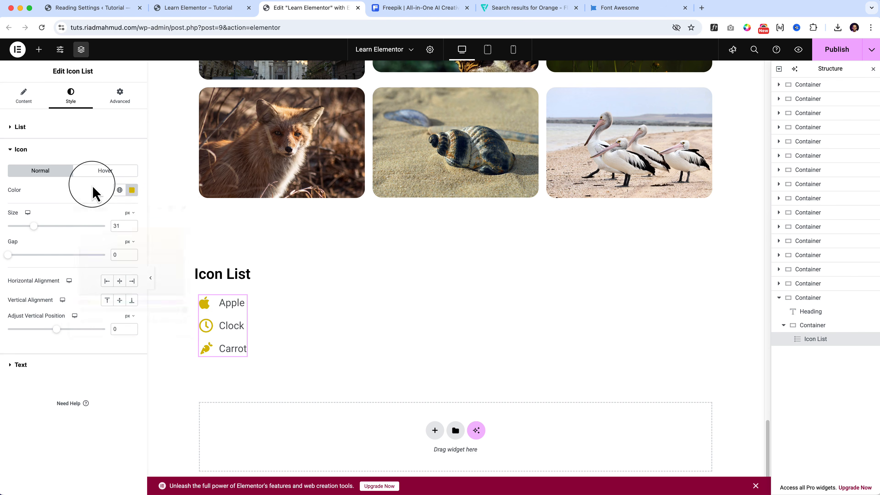
click(119, 191)
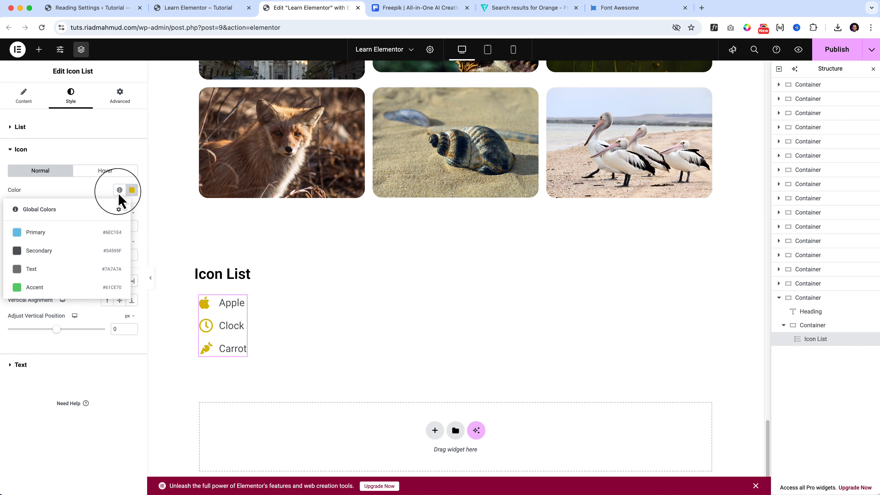
click(119, 190)
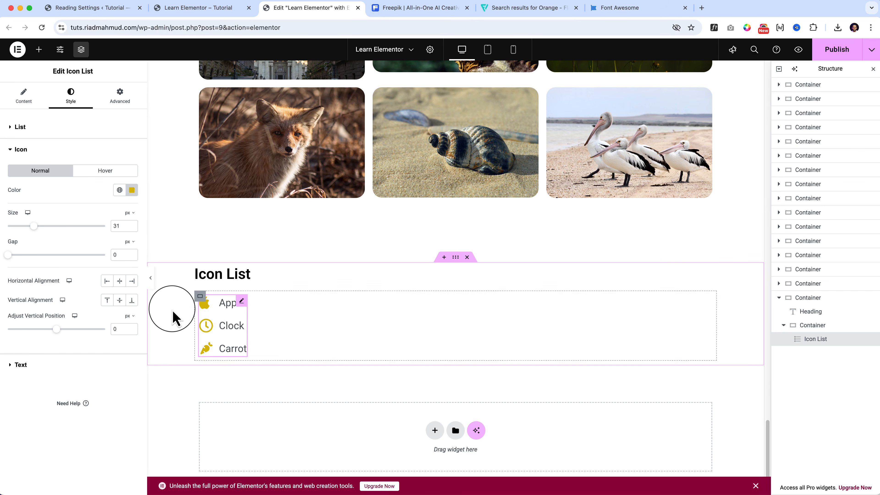
Set the icons' horizontal alignment to center and their vertical alignment to end, trying other alignment options along the way.
click(132, 281)
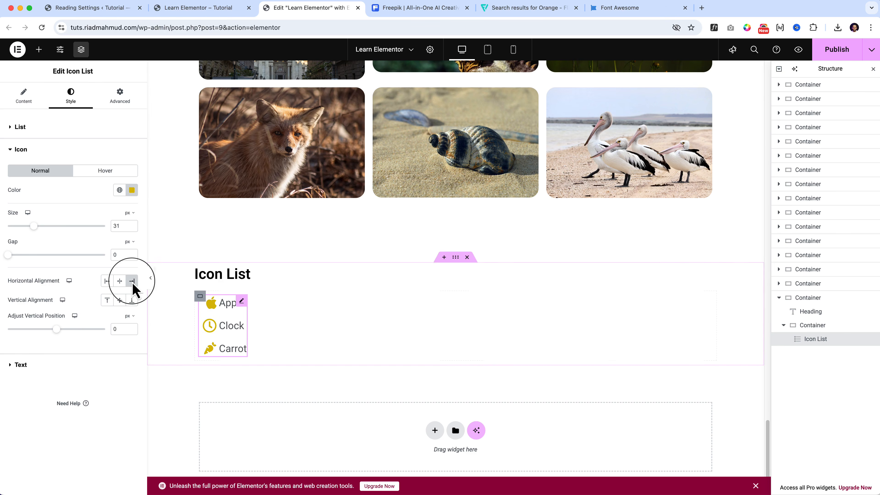
click(120, 281)
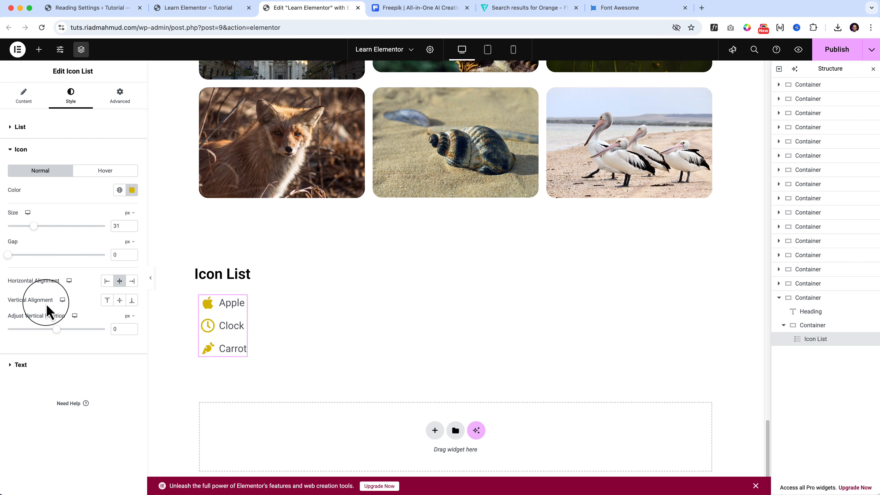
click(107, 300)
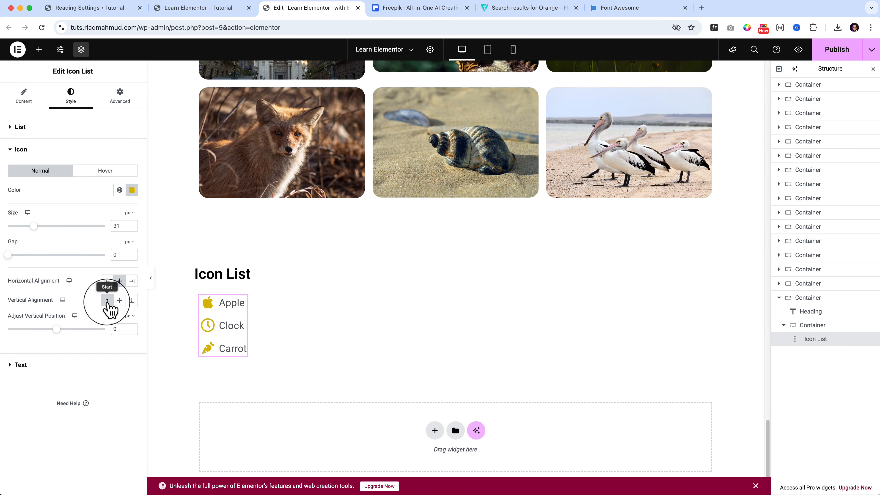
click(132, 301)
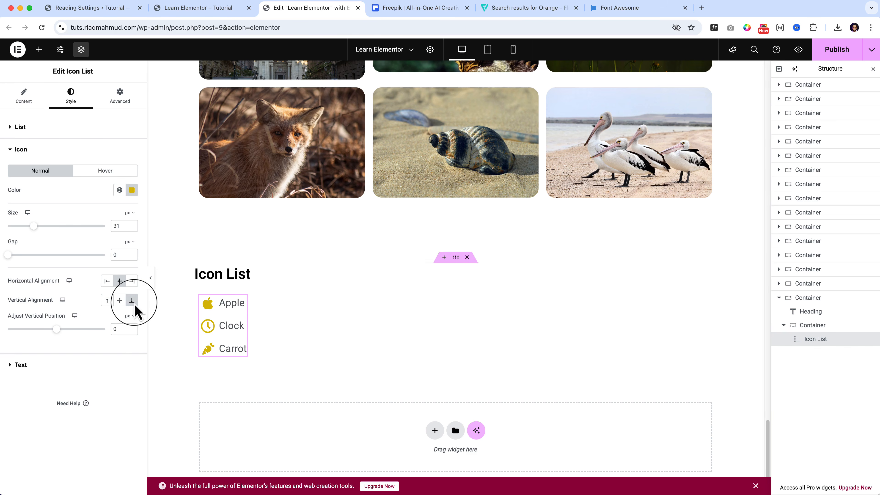
Set the vertical alignment of the list's icons to center.
click(119, 300)
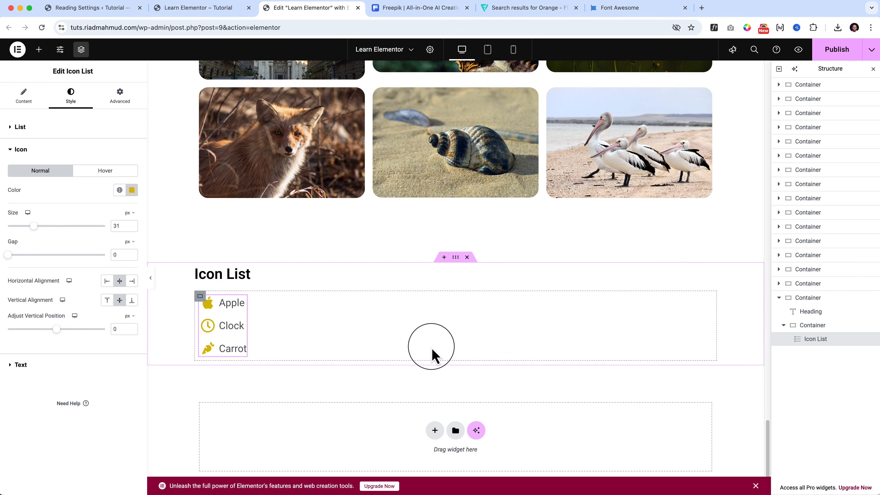
Find the Lorem Ipsum page lipsum.com/feed/html in a new browser tab and copy a passage from its first paragraph.
click(701, 7)
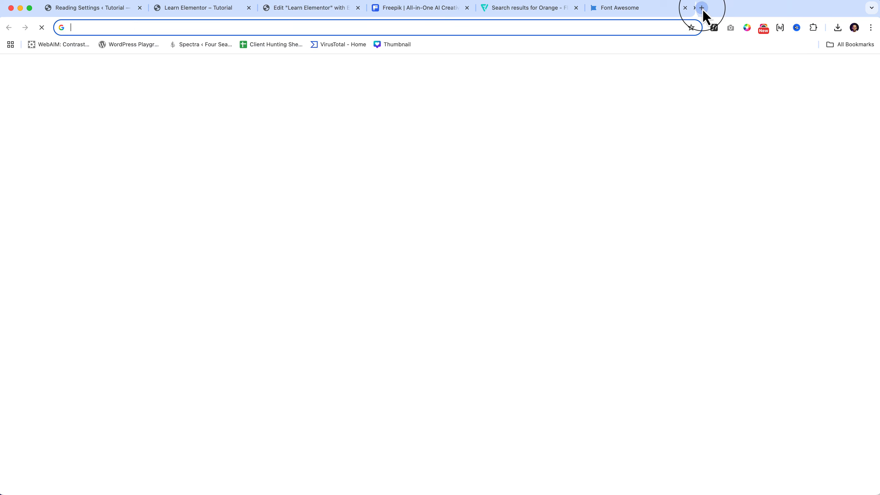
text(lorep)
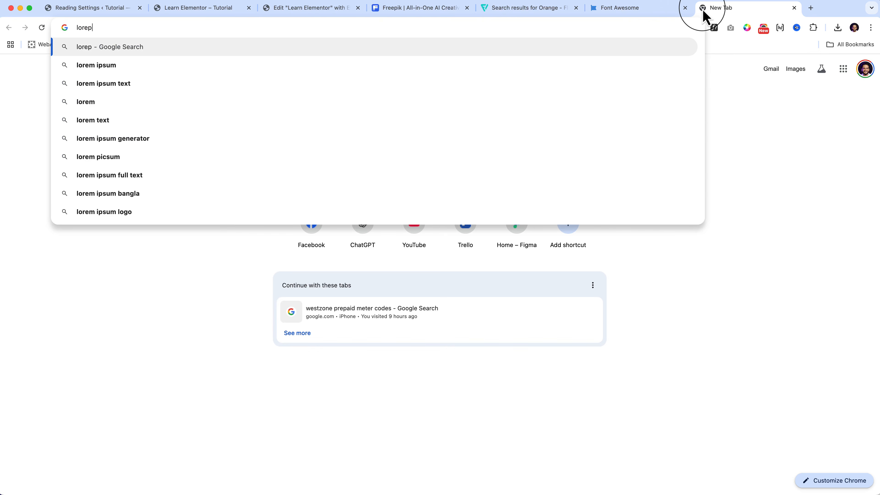
key(BackSpace)
text(m)
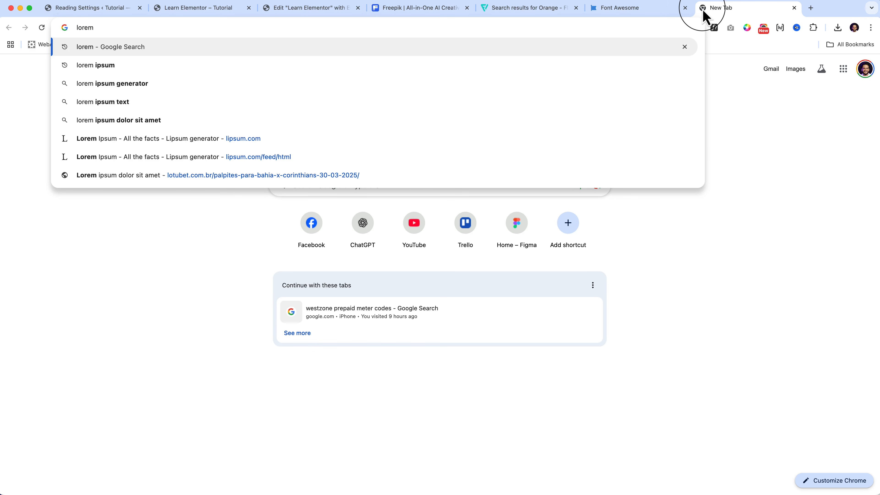
key(Down)
key(Down)
key(Down)
key(Down)
key(Down)
key(Down)
key(Return)
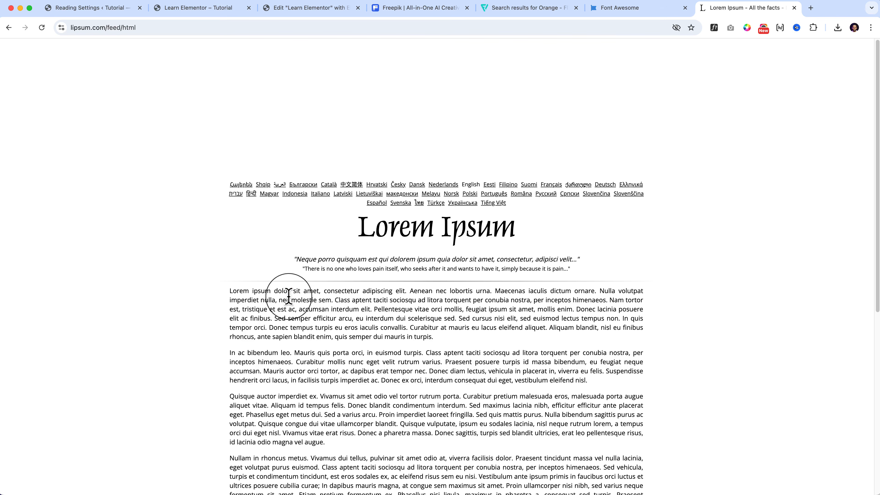
drag(237, 300, 275, 307)
Back in the Elementor editor, replace the Apple item's text with the copied passage and capitalize its first word as "Perdiet".
click(293, 8)
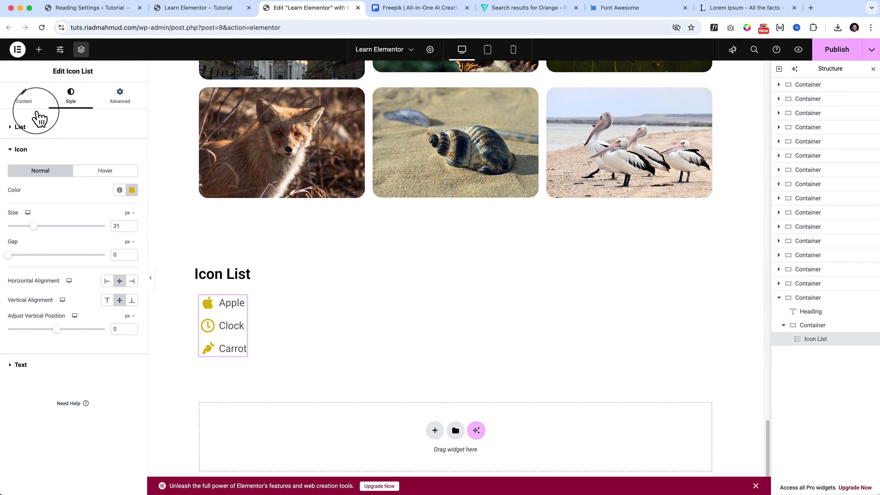
click(24, 97)
click(59, 175)
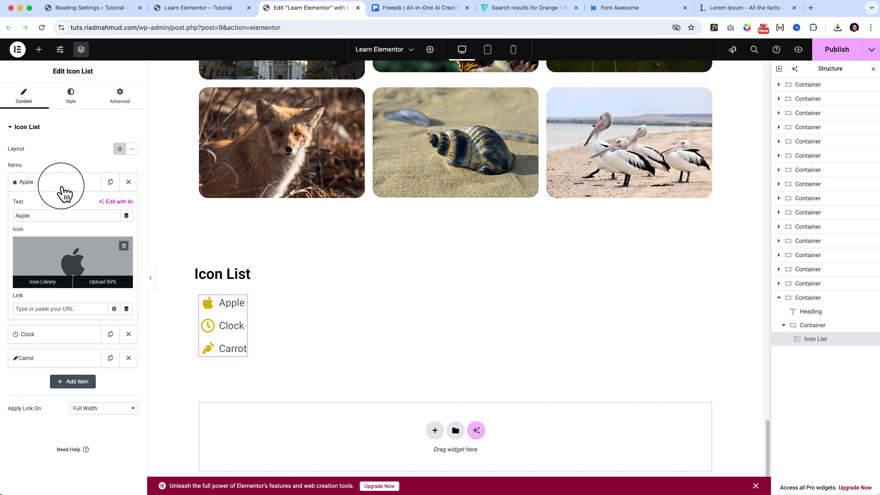
click(50, 215)
key(super+a)
text(perdiet nulla, nec molestie sem. Class aptent taciti sociosqu ad litora torquent per conubia nostra, per inceptos himenaeos. Nam tortor est, tristique et est a)
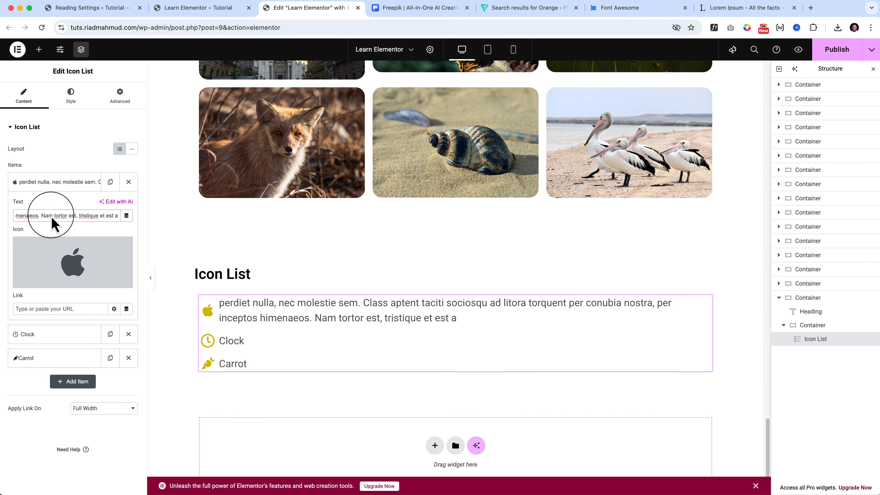
key(super+Left)
key(Right)
key(BackSpace)
text(P)
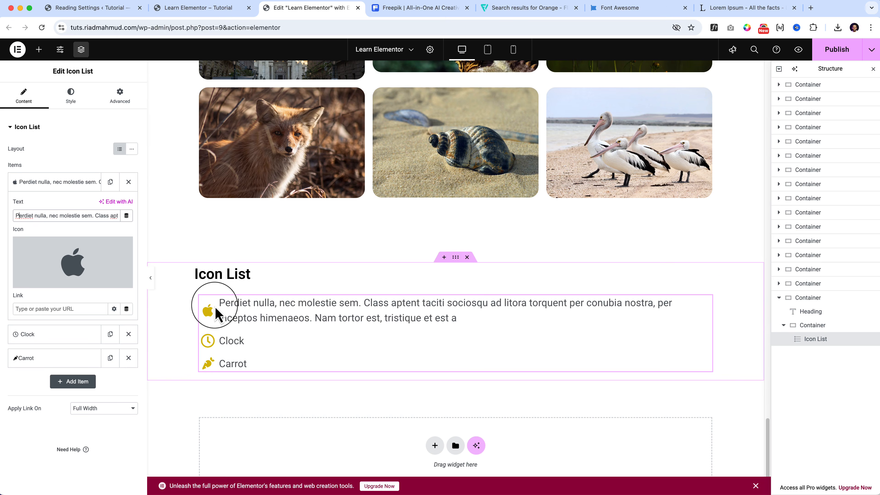
Set the icons' horizontal alignment to left and vertical alignment to center, trying the other alignment options along the way.
click(71, 97)
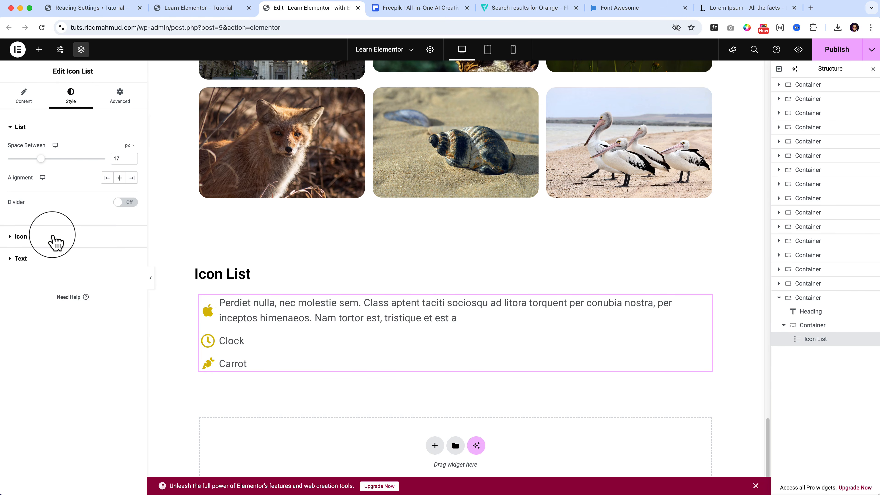
click(54, 241)
click(107, 300)
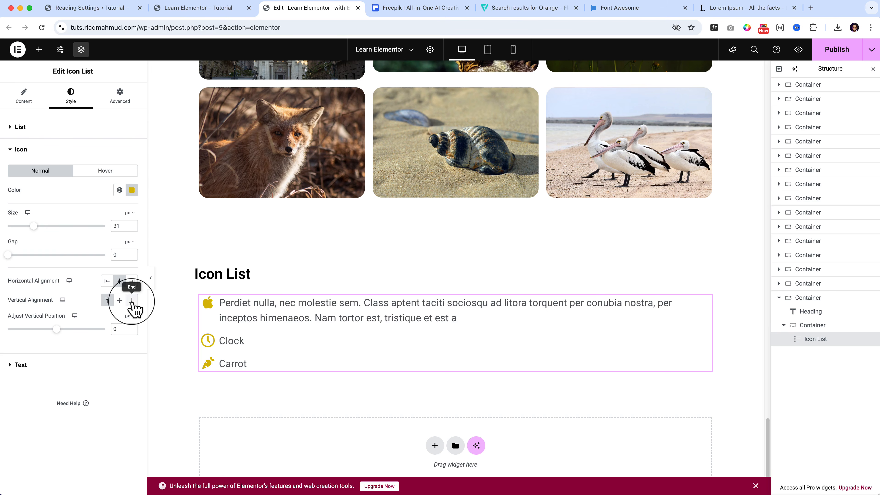
click(131, 300)
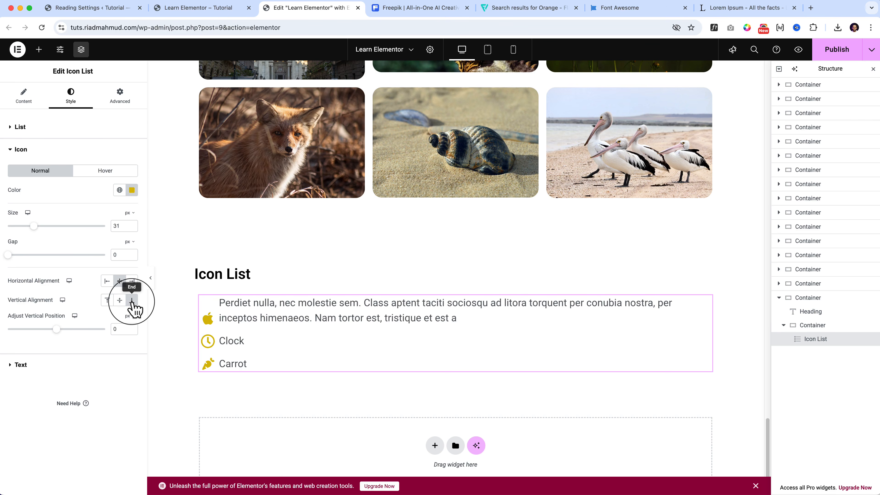
click(107, 300)
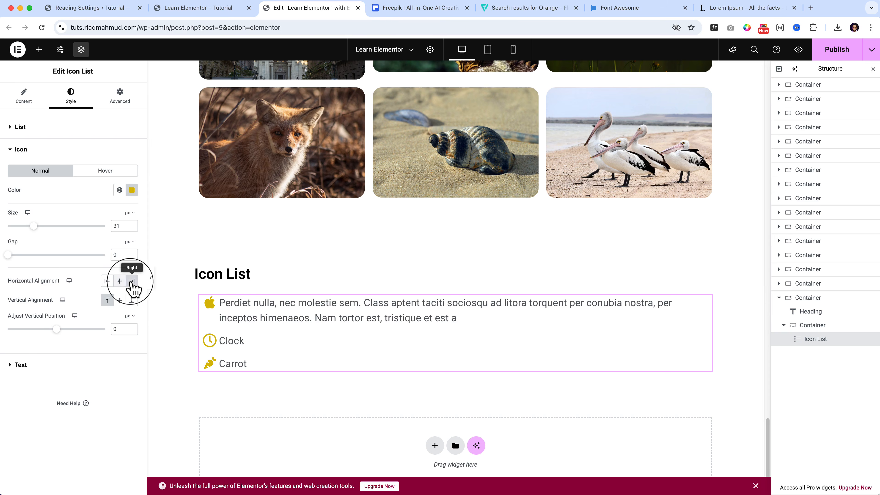
click(121, 283)
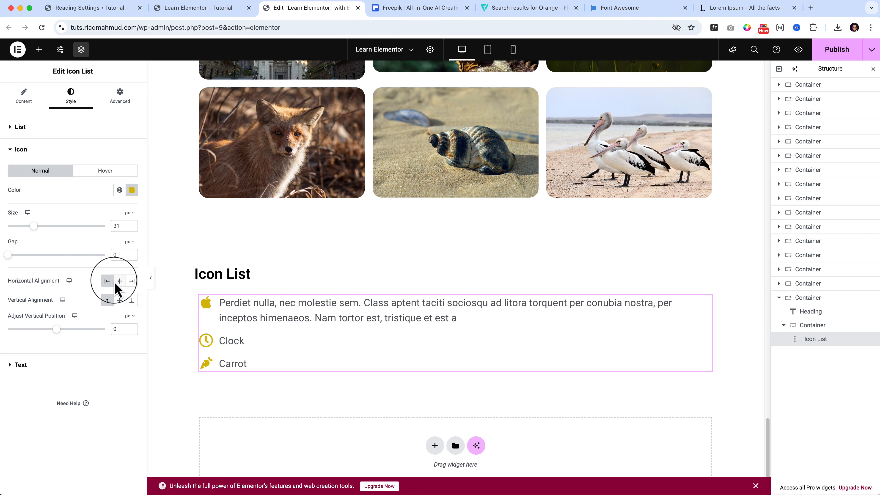
click(107, 282)
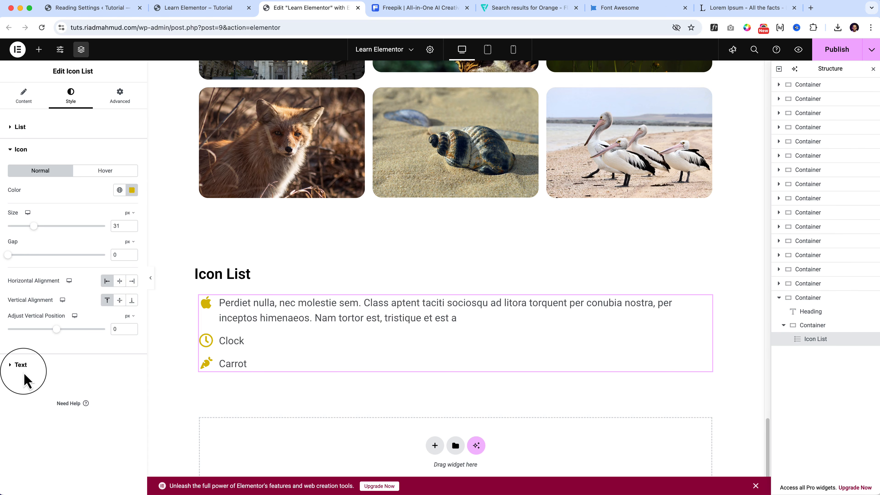
click(120, 300)
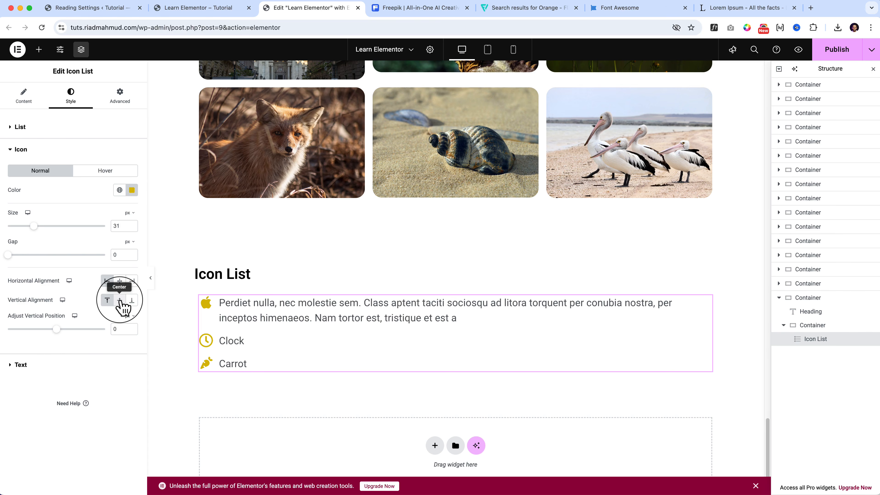
Review the icon list's text typography, advanced layout settings, Apply Link On options and the Clock item's fields.
click(23, 365)
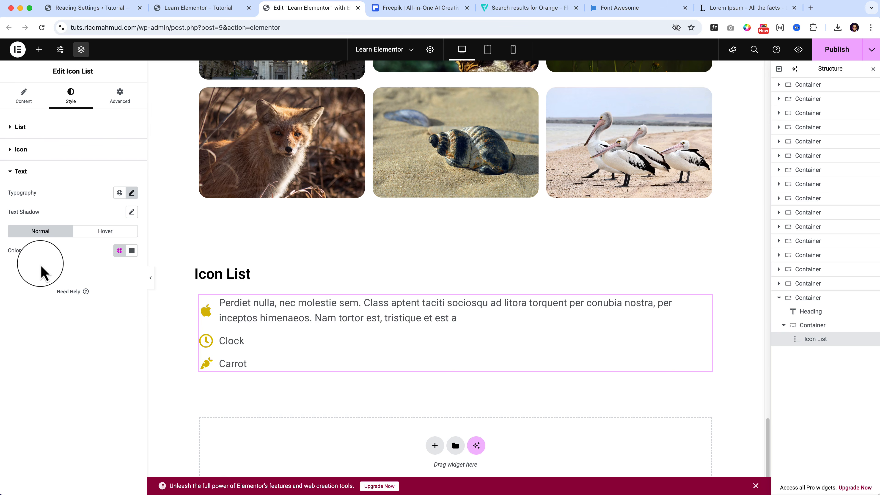
click(132, 193)
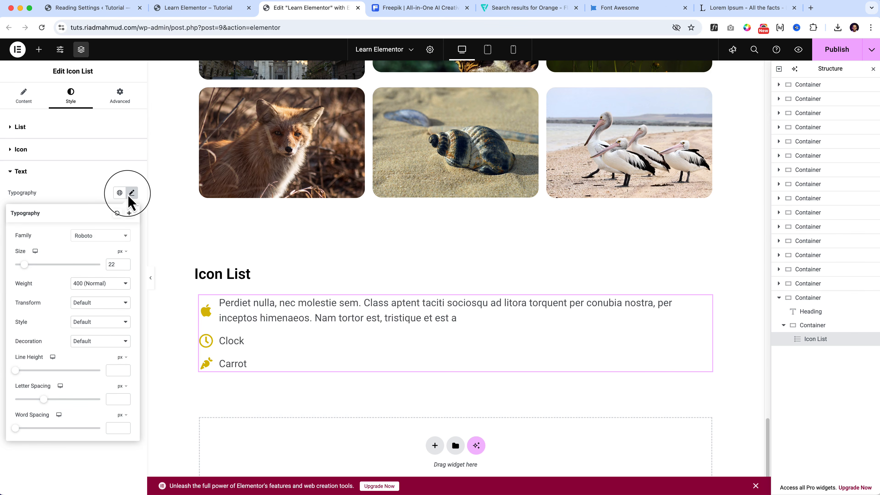
click(94, 196)
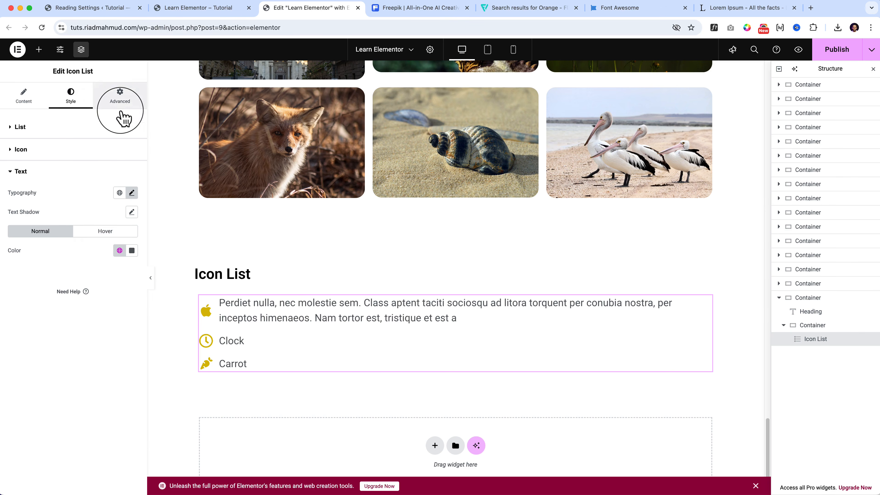
click(121, 98)
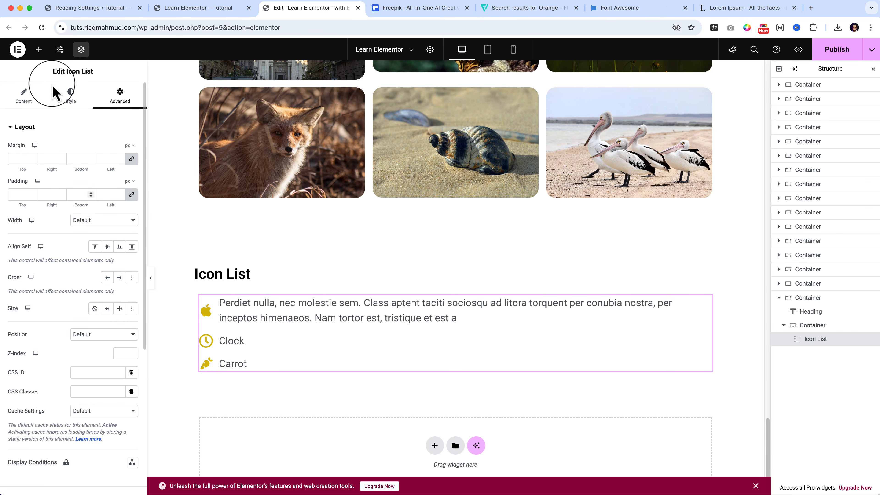
click(18, 104)
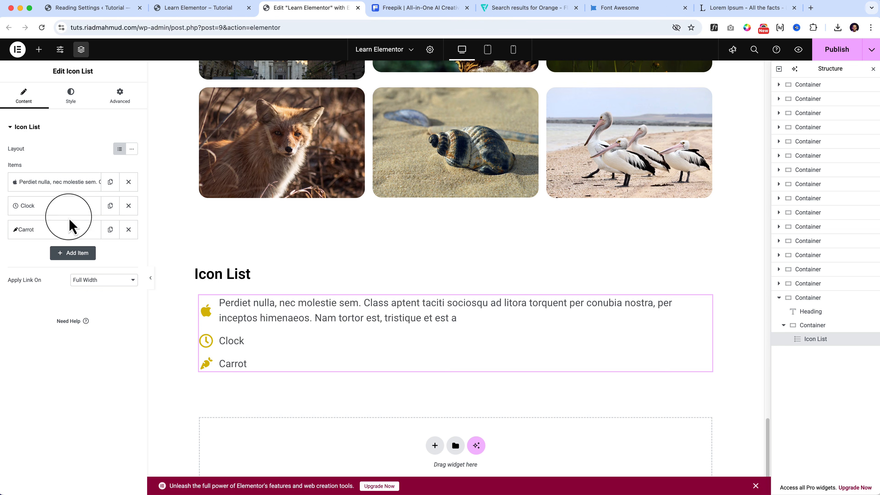
click(79, 281)
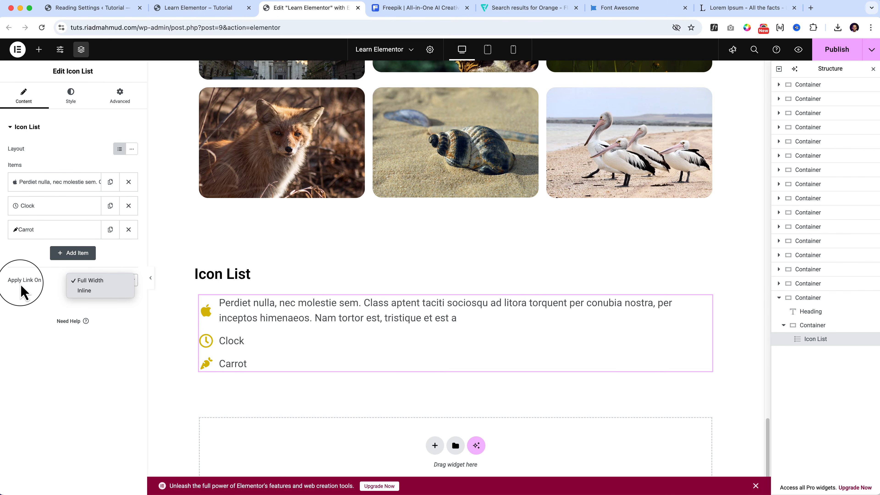
click(96, 291)
click(99, 280)
click(92, 270)
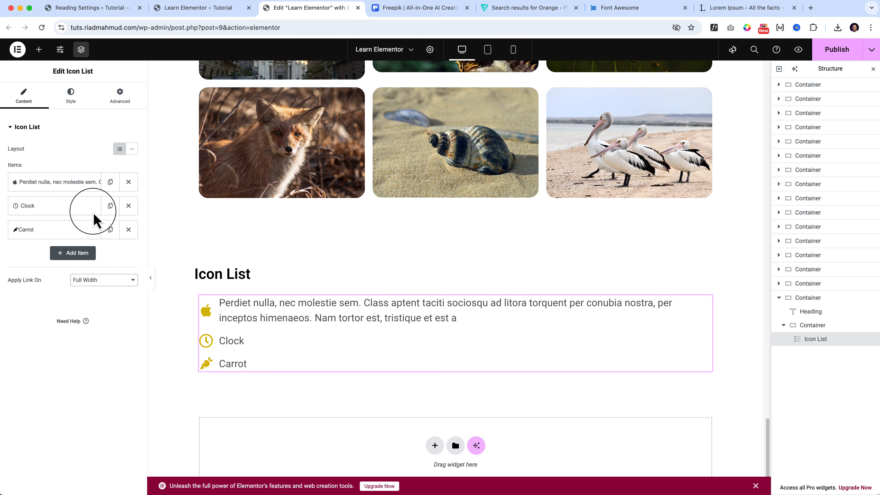
click(87, 206)
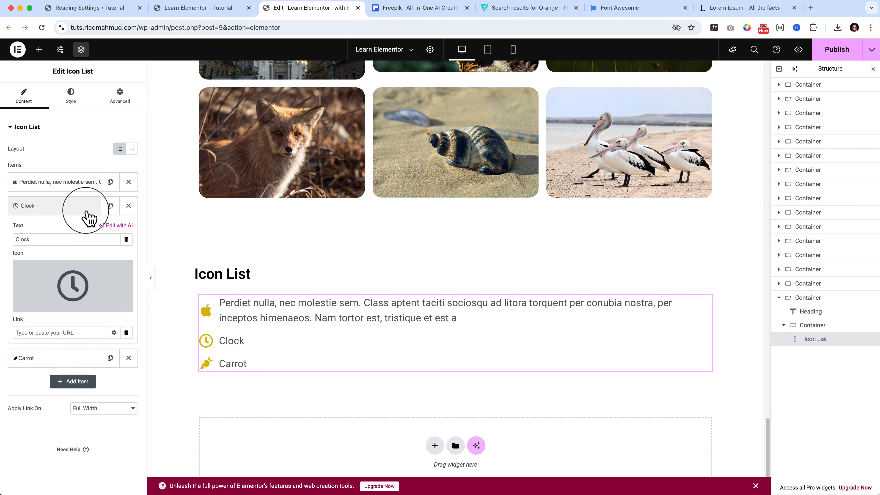
click(86, 207)
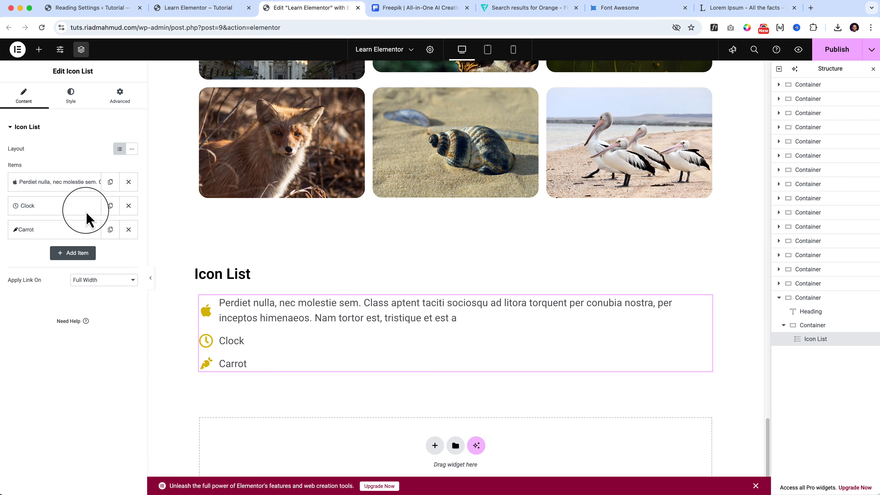
Duplicate the container that holds the Icon List section.
click(40, 51)
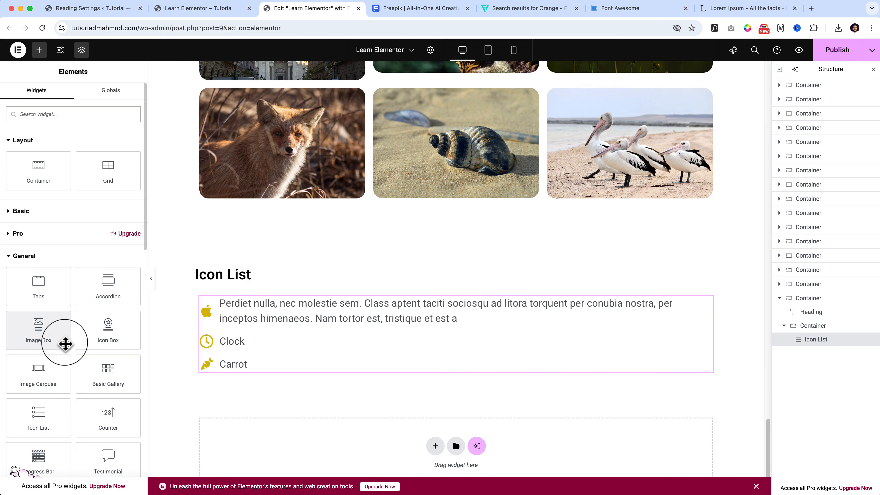
scroll(65, 344, down, 2)
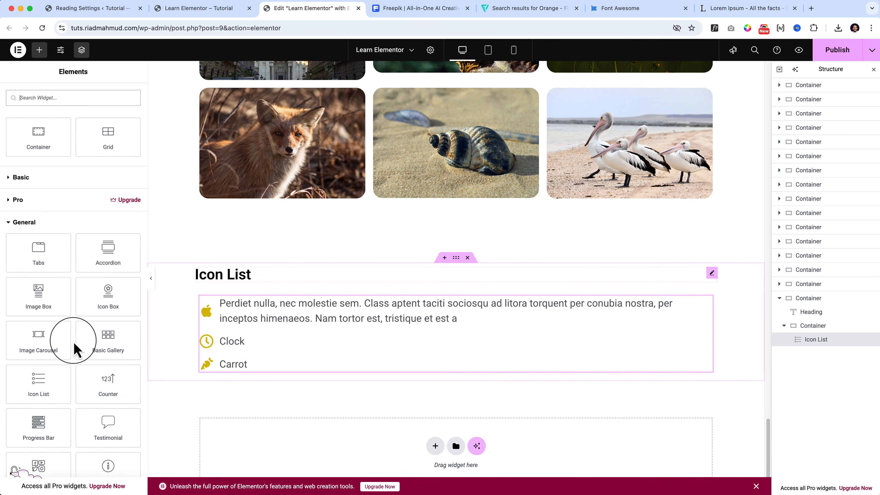
right_click(456, 257)
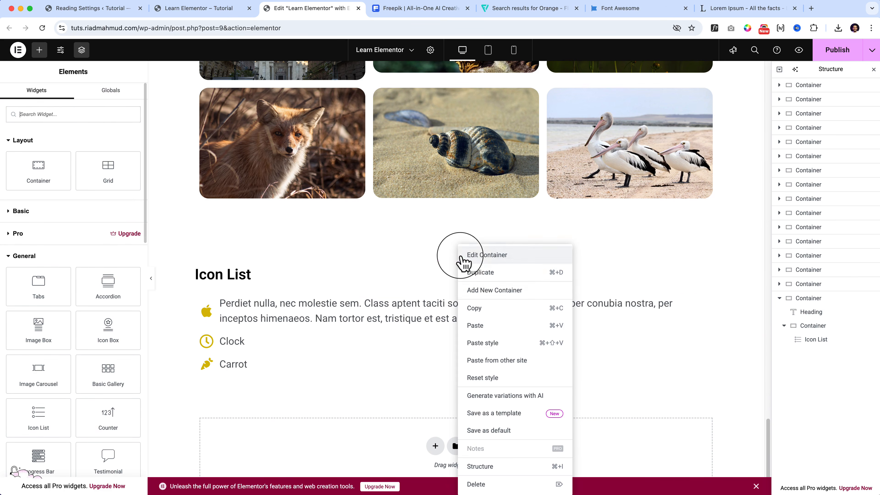
click(498, 274)
Change the heading of the duplicated section to "Counter".
scroll(441, 366, down, 2)
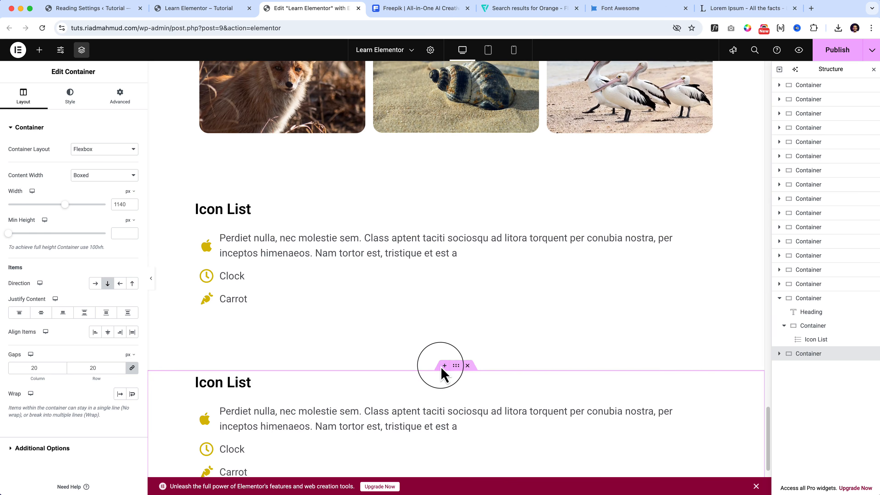
scroll(441, 367, down, 2)
click(236, 308)
double_click(241, 307)
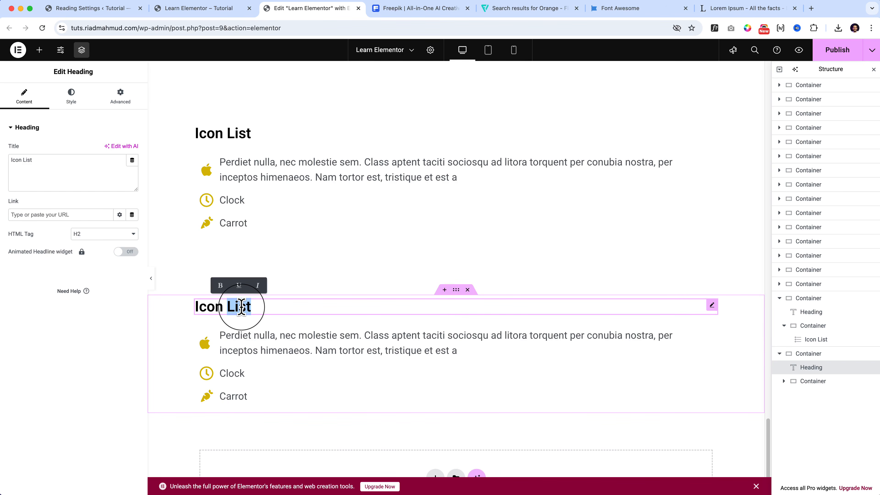
triple_click(241, 307)
text(Counter Wi)
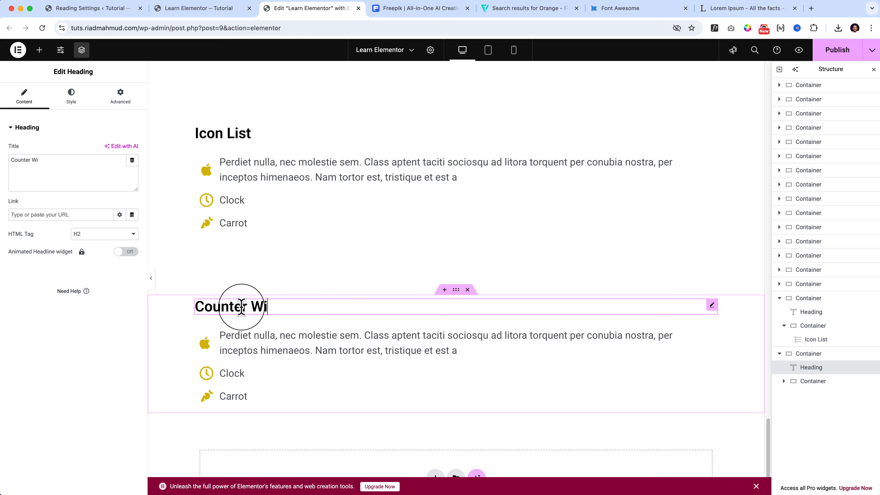
text(dget)
key(alt+shift+Left)
key(BackSpace)
key(BackSpace)
Add a Counter widget to the Counter section's inner container, ahead of the copied icon list.
click(39, 50)
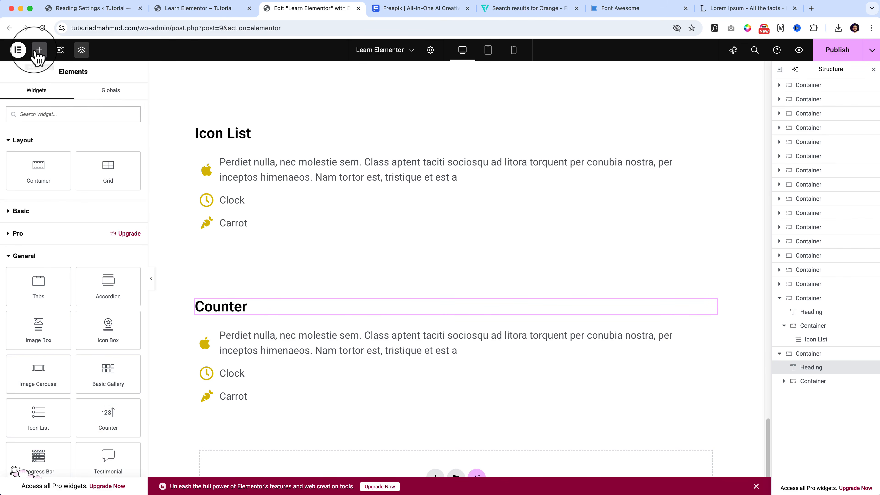
scroll(106, 409, down, 2)
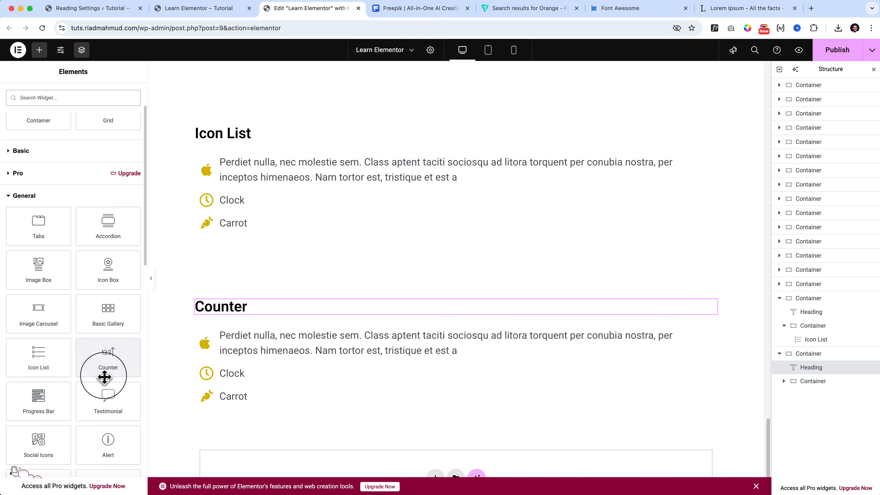
scroll(104, 377, down, 2)
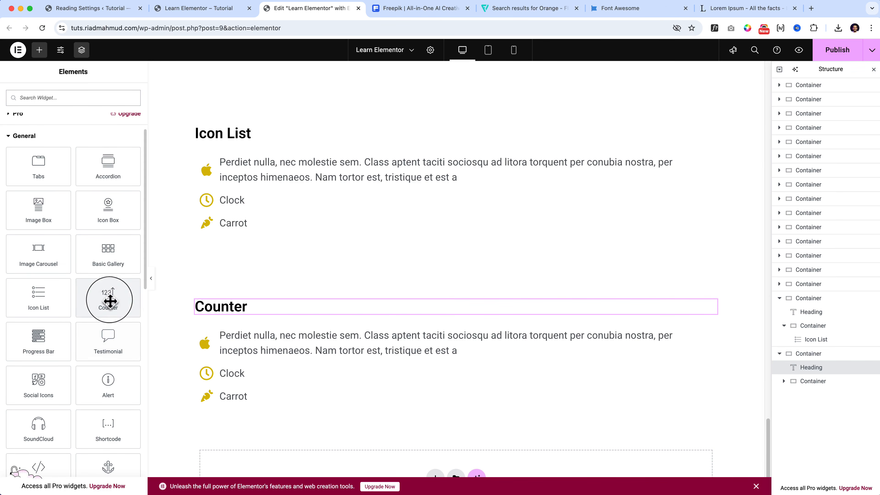
drag(108, 301, 262, 335)
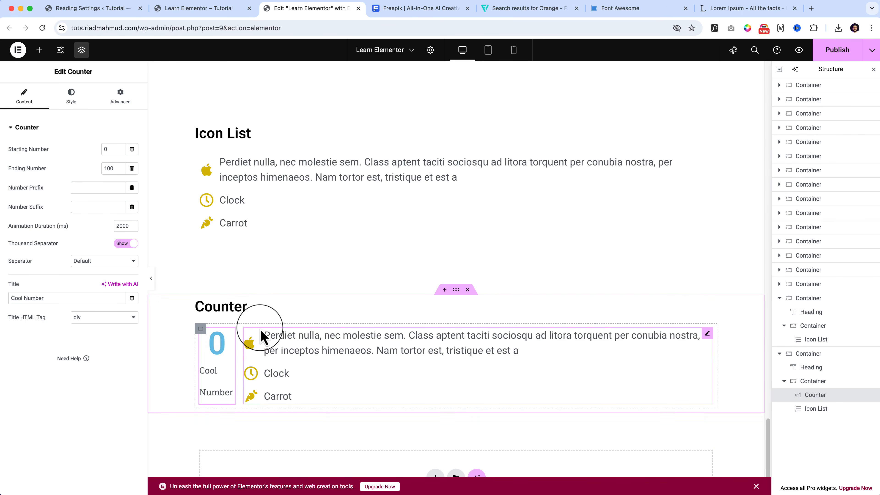
Delete the copied icon list from the Counter section and title the counter "Our Total Client".
right_click(350, 366)
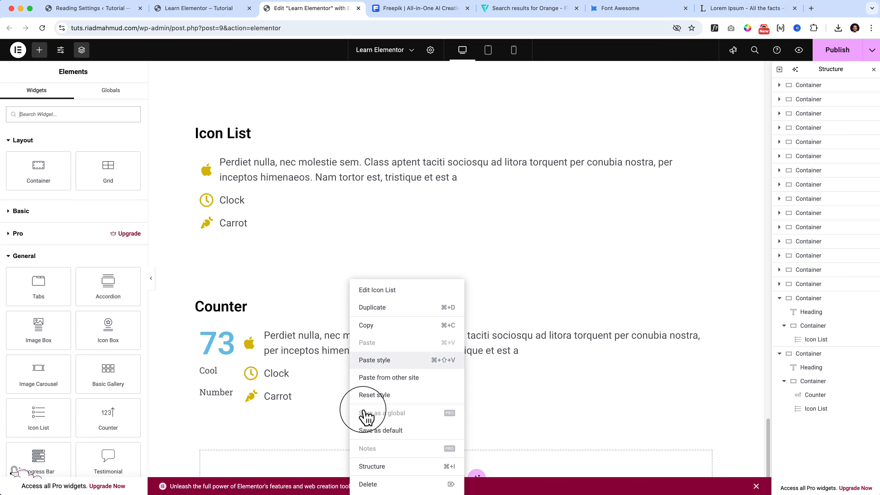
click(385, 488)
click(242, 359)
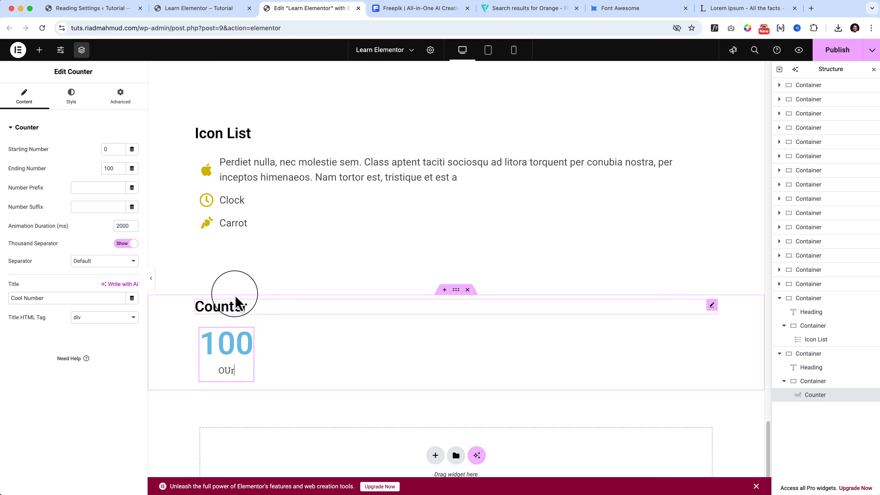
text(Our Total Client)
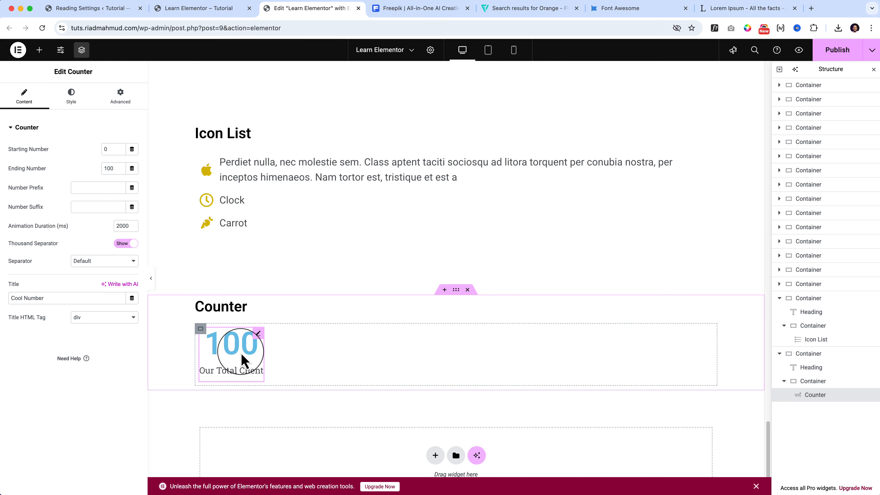
Duplicate the "Our Total Client" counter and title the copy "Total Projects".
key(super+d)
triple_click(310, 371)
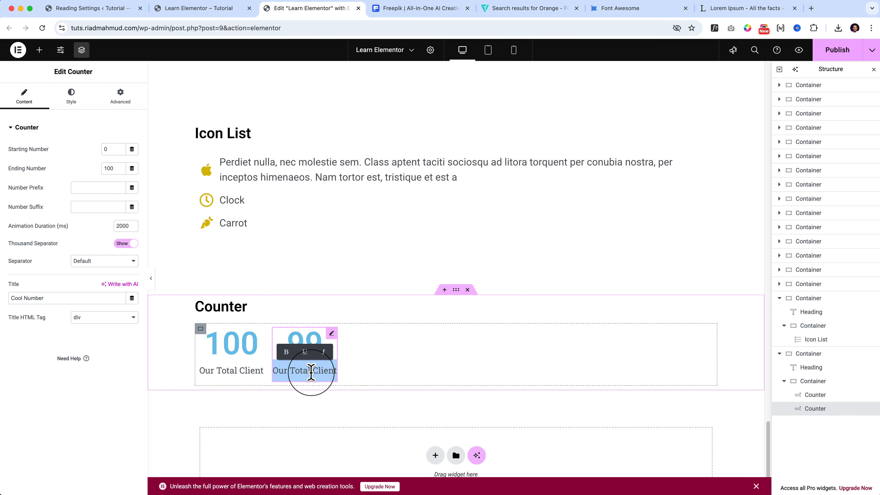
text(Tot)
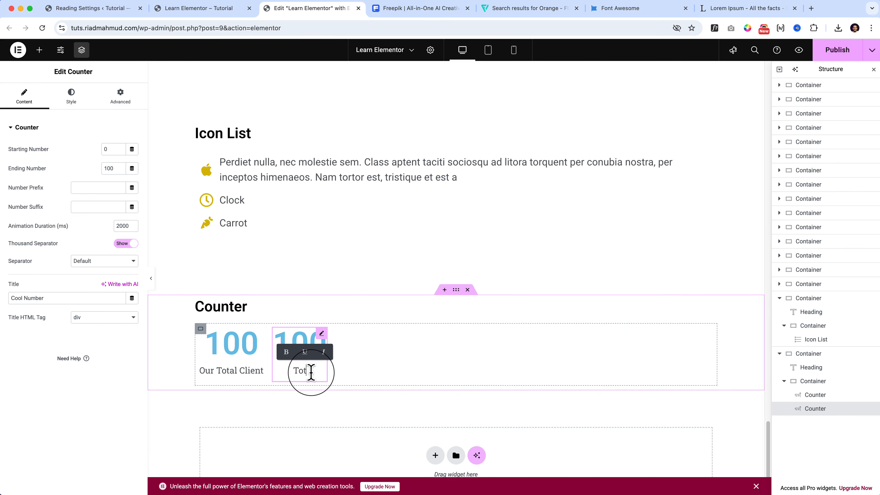
text(al Projects)
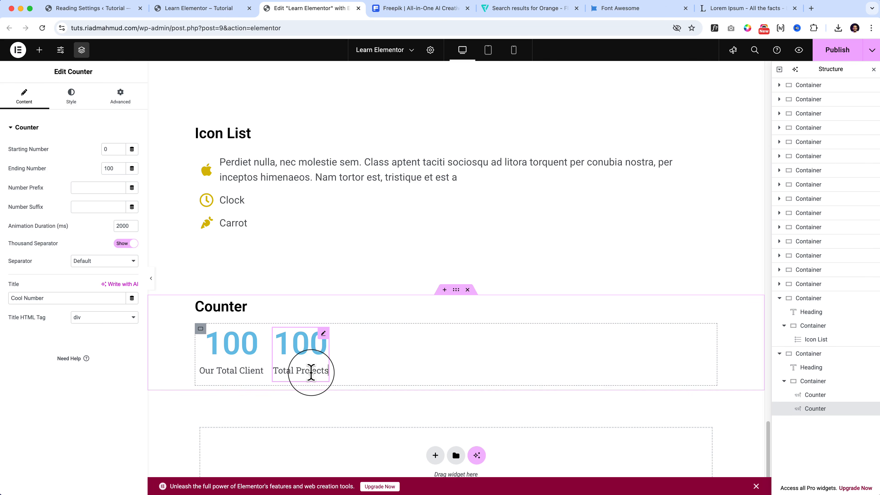
Duplicate the "Total Projects" counter and title the copy "Reviews".
key(super+d)
triple_click(371, 371)
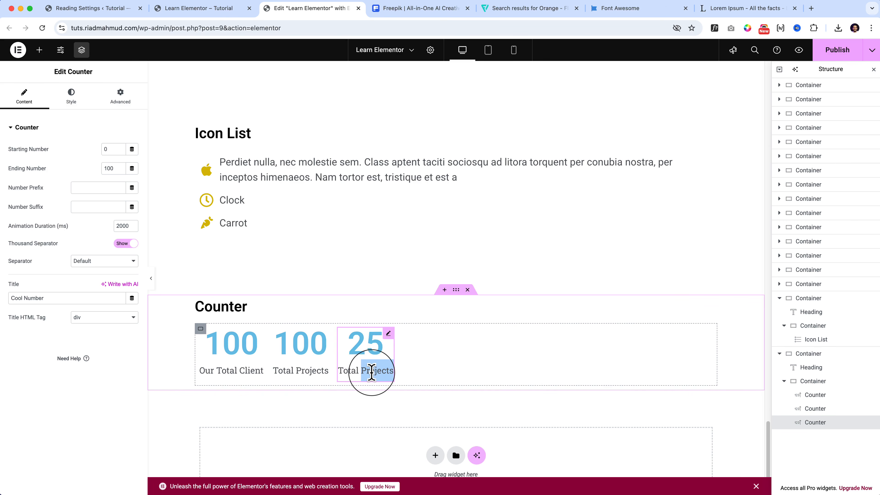
text(Reviews)
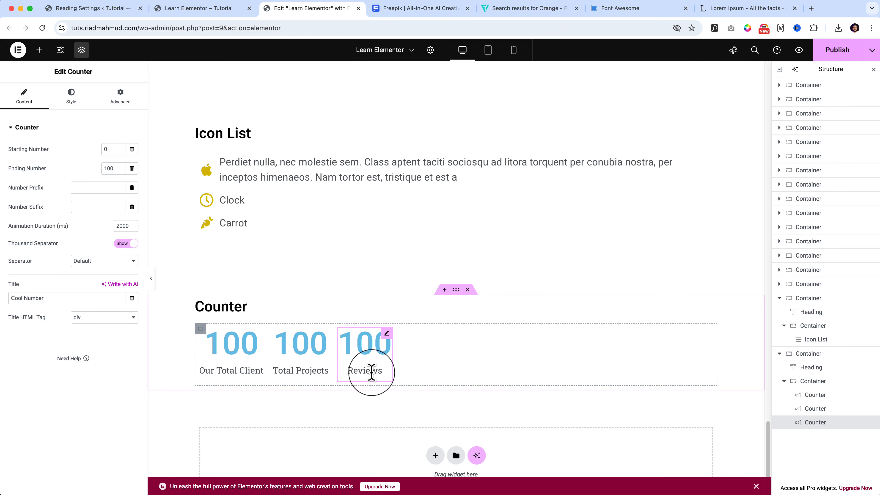
Duplicate the "Reviews" counter and title the fourth counter "Years Of Experience".
key(super+d)
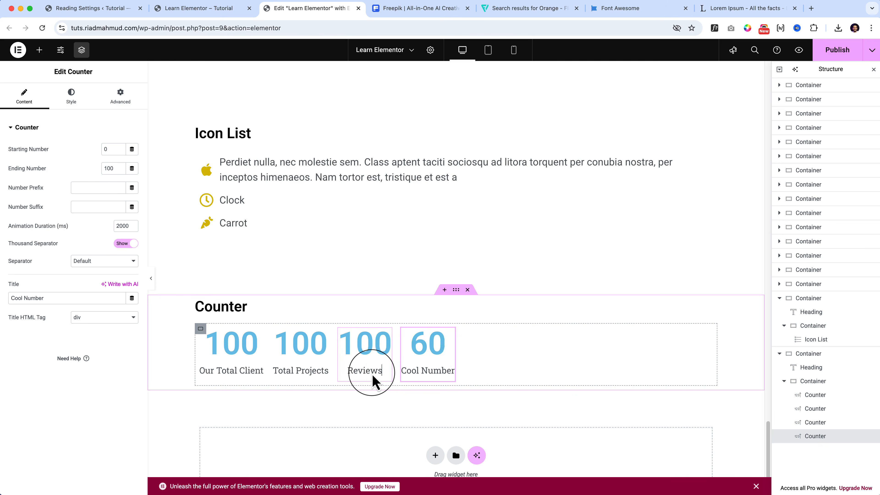
triple_click(425, 370)
text(Re)
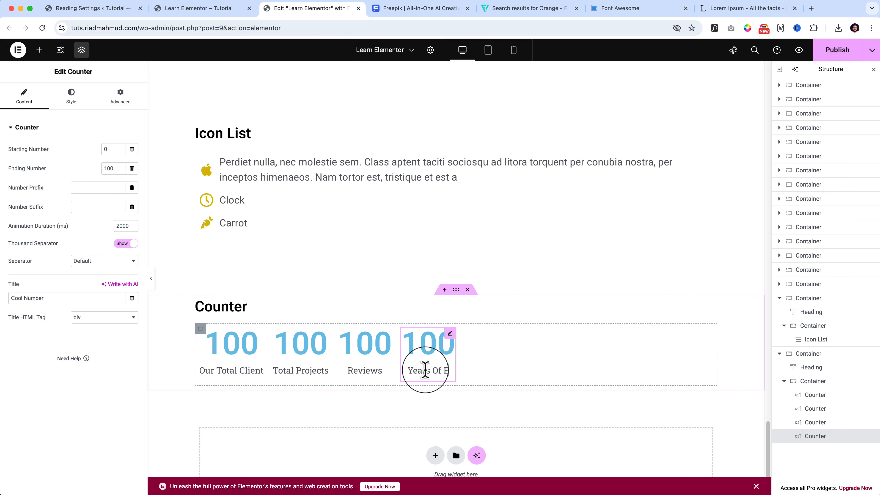
text(ars Of Experience)
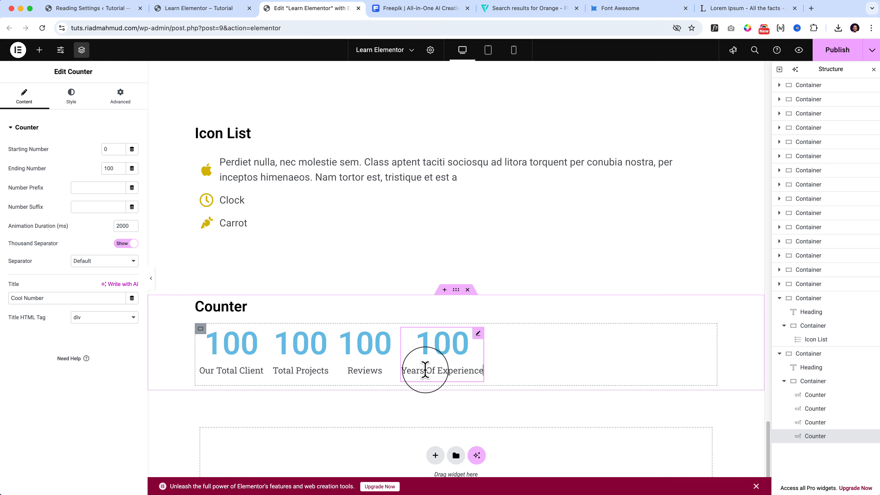
Set the first counter's starting number to 40 and its ending number to 90.
click(244, 362)
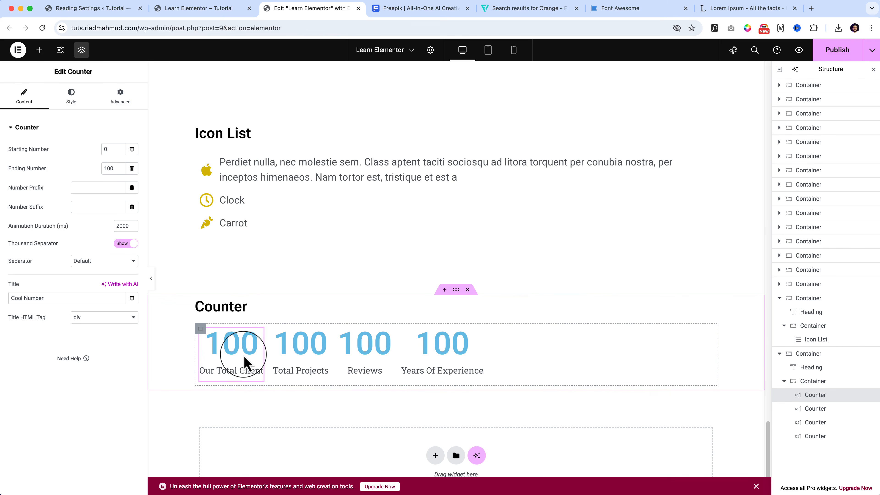
click(103, 149)
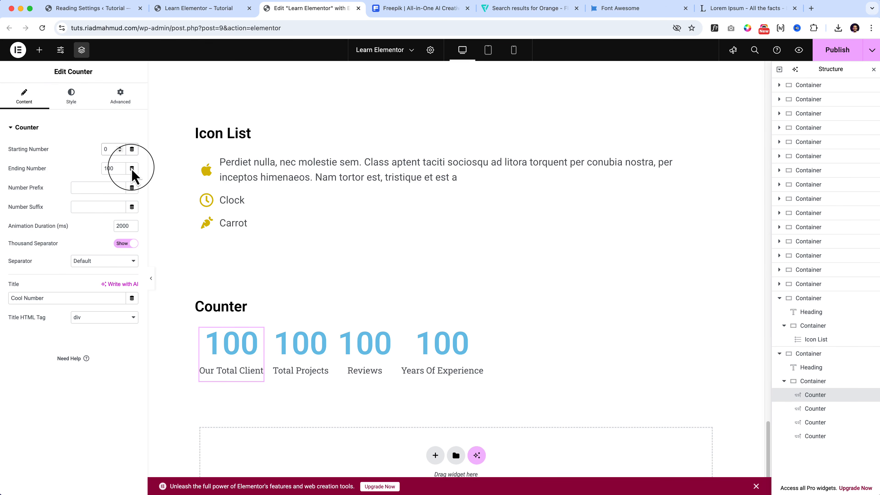
text(4)
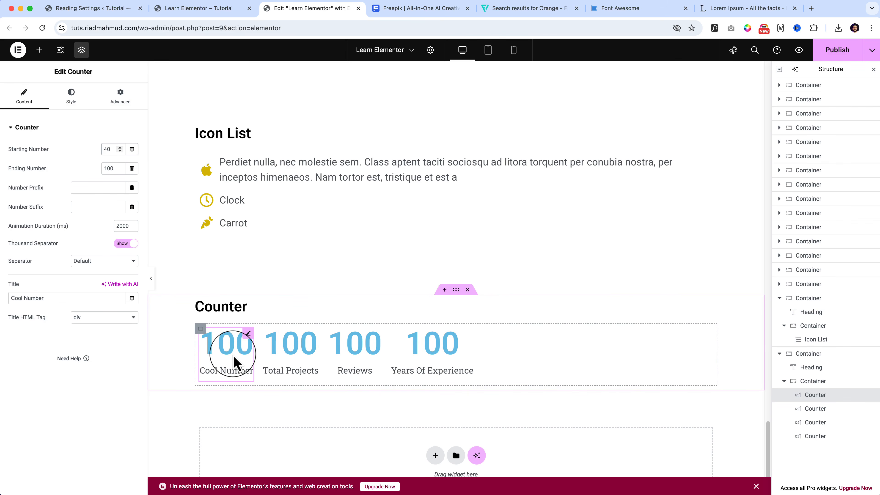
double_click(107, 168)
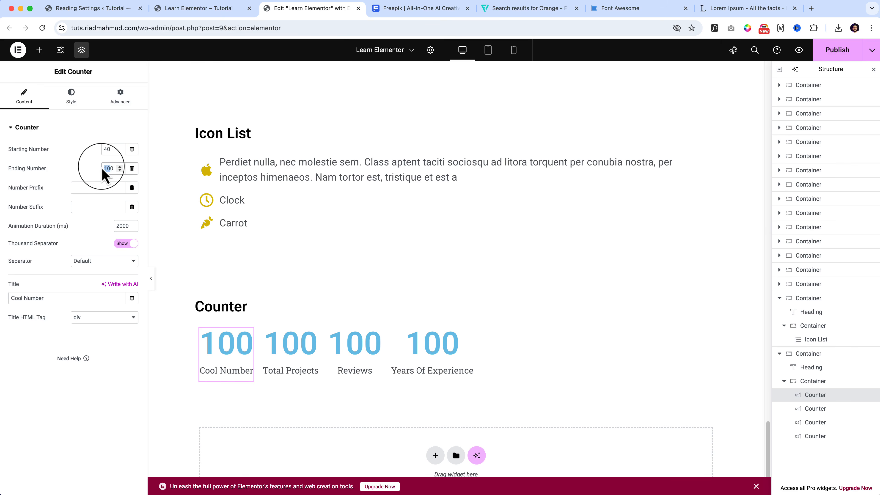
text(90)
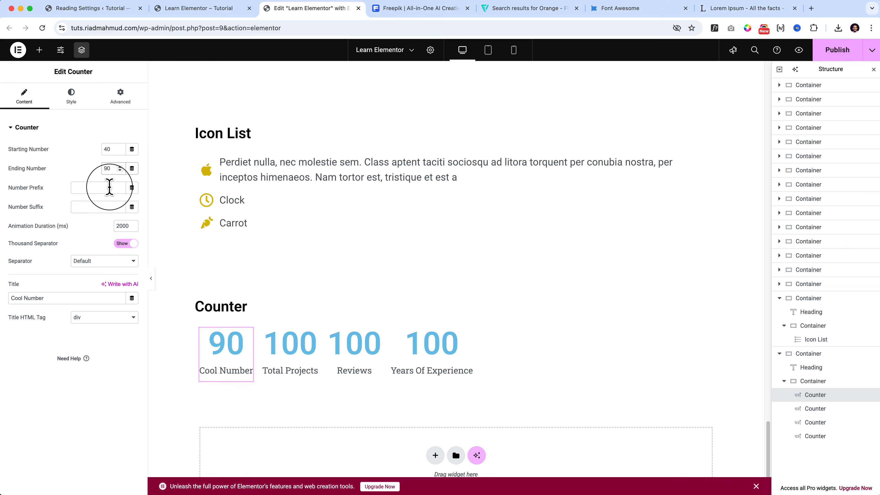
Give the first counter the number prefix "$" and the number suffix ".00".
click(109, 187)
text($)
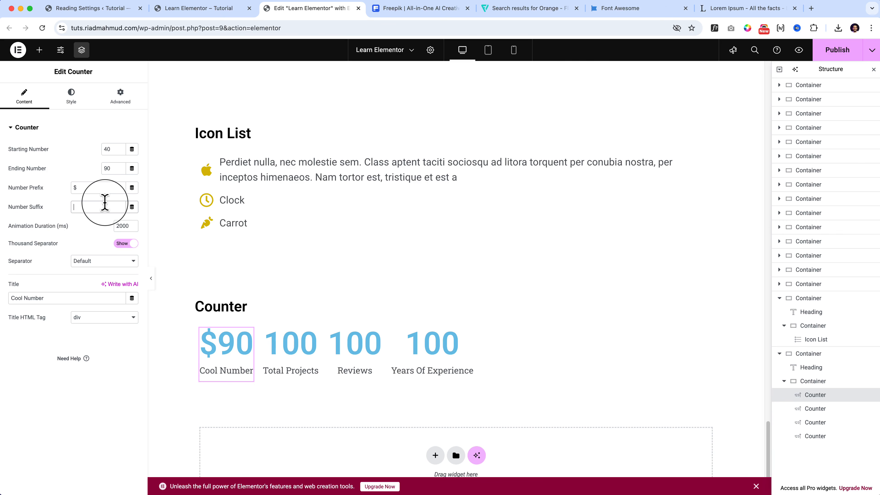
text(00)
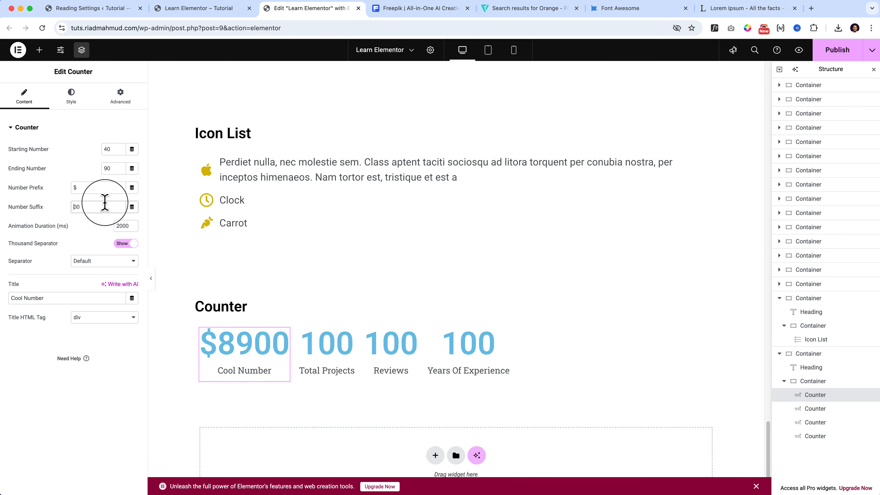
text(.)
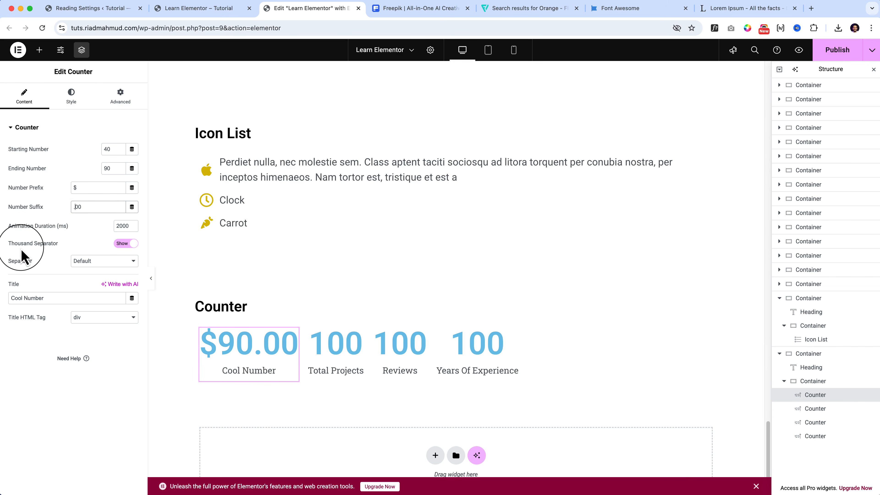
Examine the first counter's Thousand Separator switch and the available separator styles.
click(120, 244)
click(118, 245)
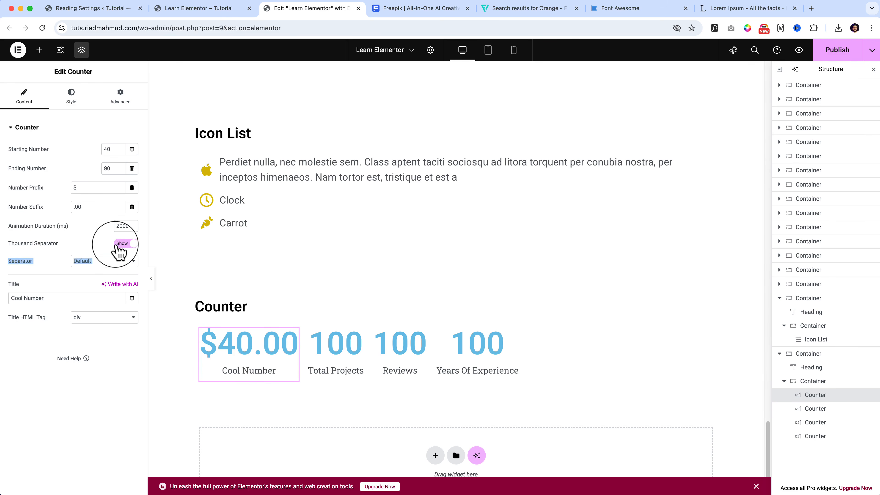
click(48, 259)
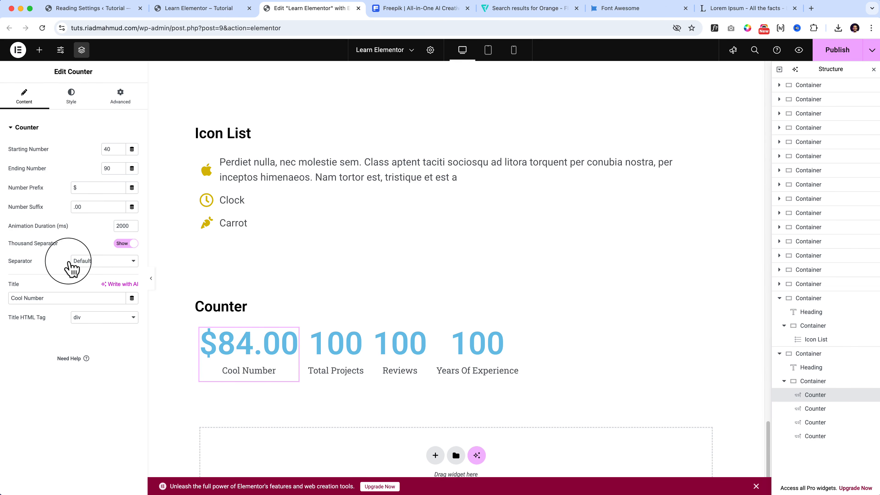
click(123, 266)
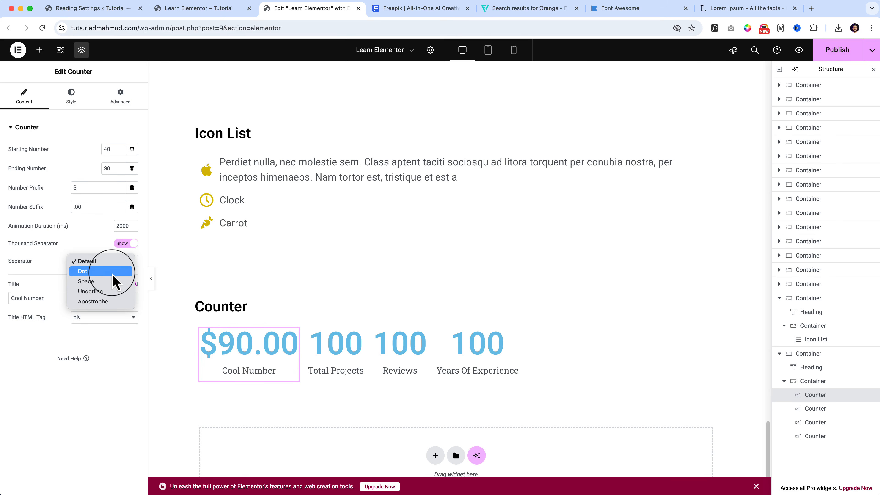
click(41, 259)
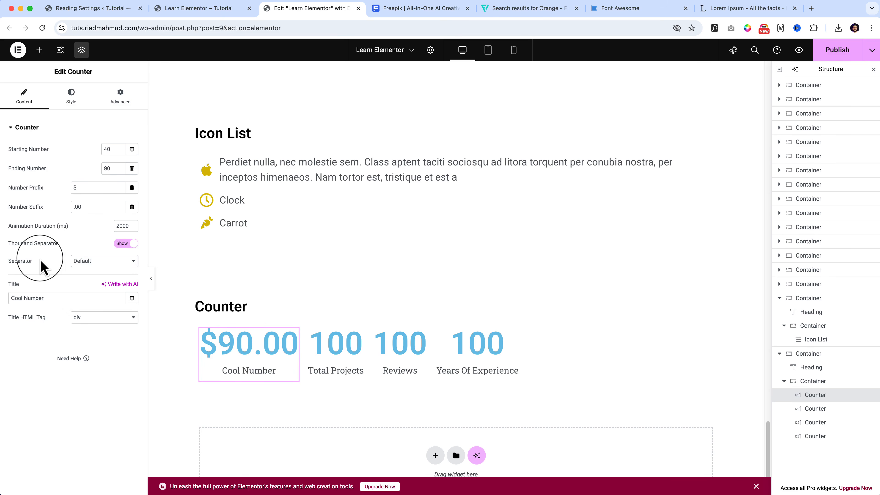
Change the first counter's title to "Total Amount".
click(11, 298)
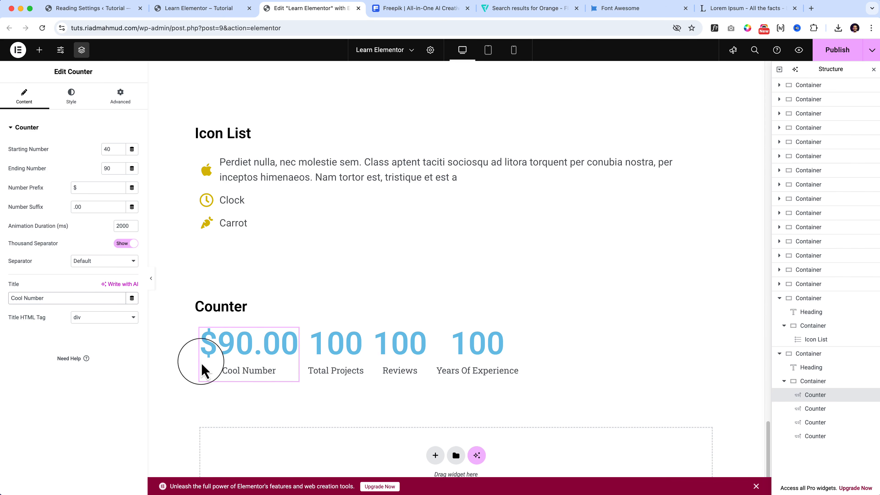
triple_click(31, 298)
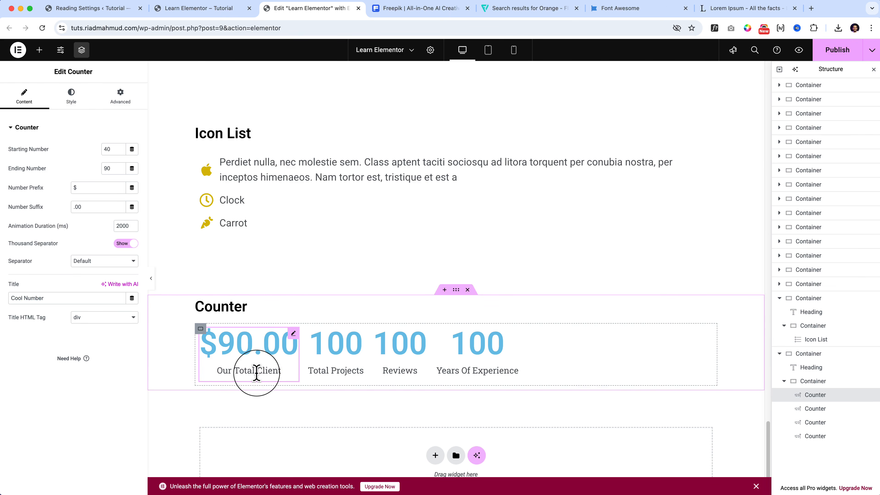
triple_click(255, 373)
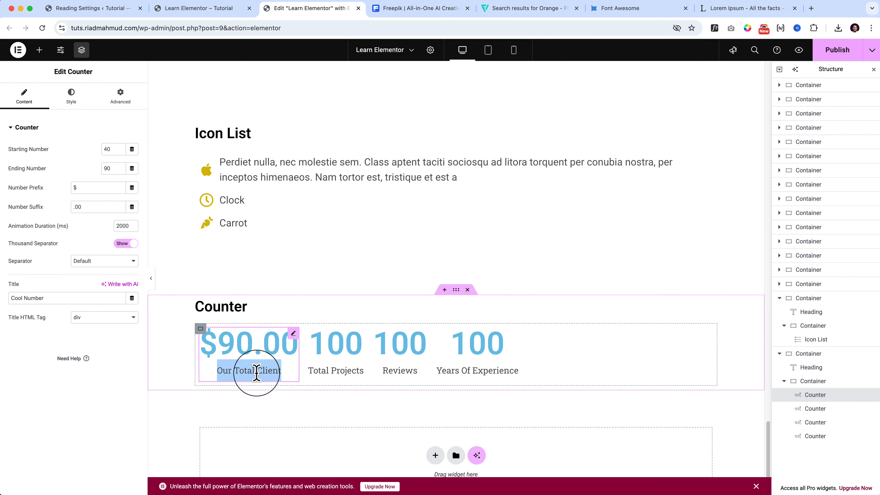
click(333, 371)
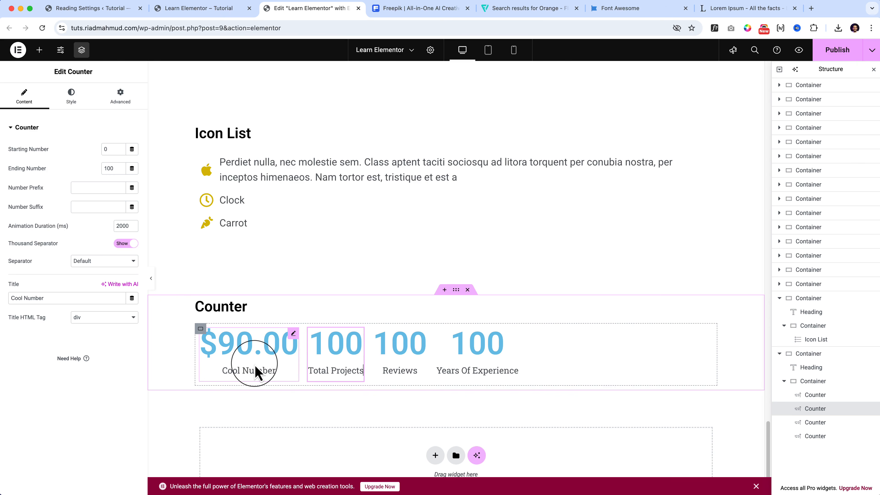
click(253, 373)
triple_click(253, 373)
key(BackSpace)
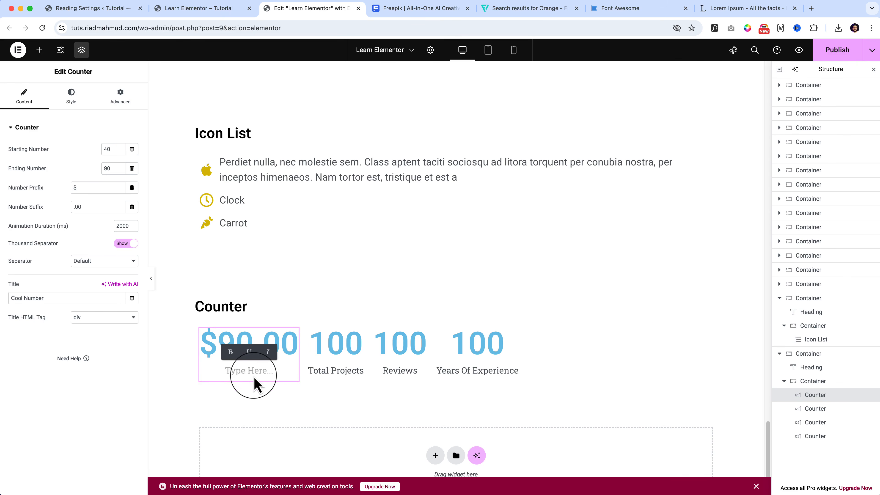
click(84, 292)
triple_click(83, 293)
text(Total Amount)
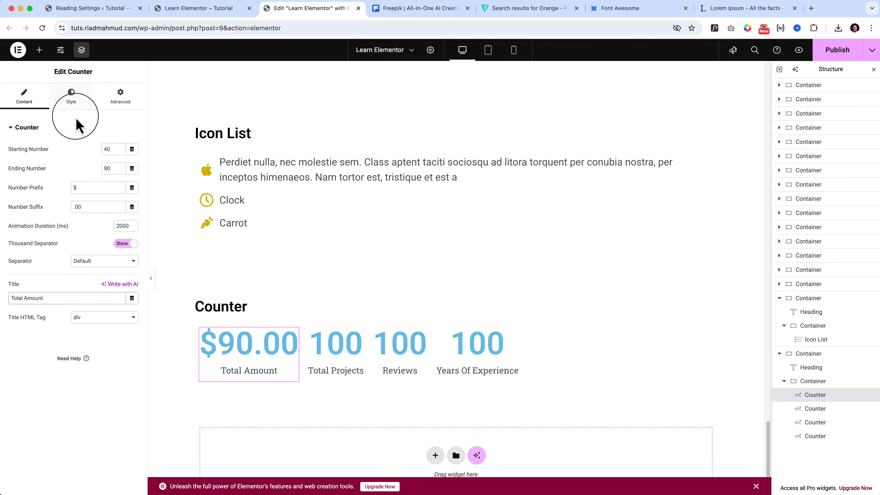
Try the Before, After, Start and End title positions on the Total Amount counter and clear the setting.
click(77, 105)
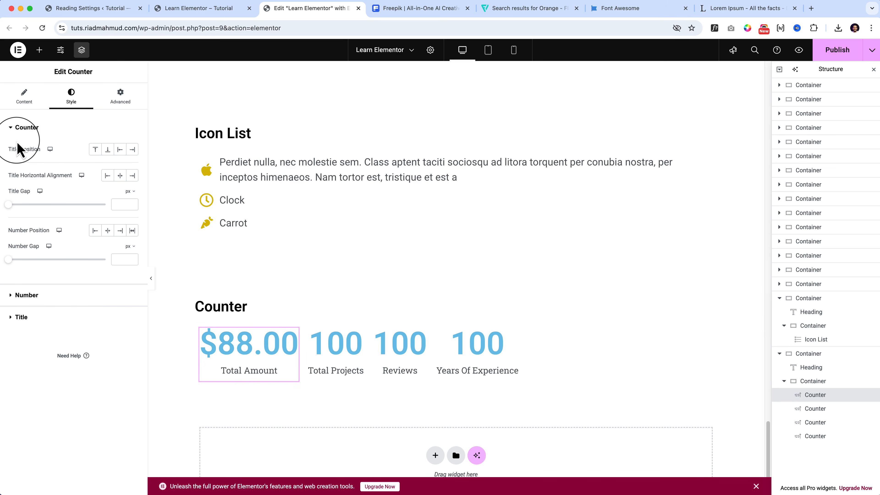
click(96, 150)
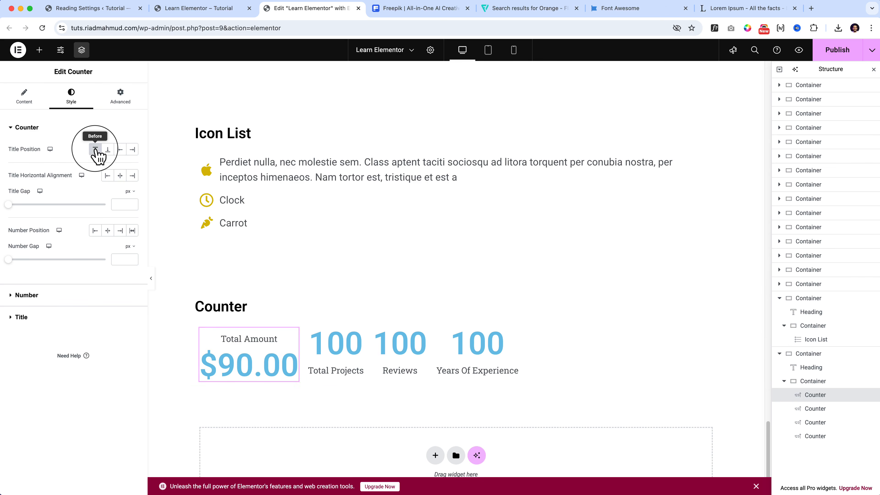
click(107, 150)
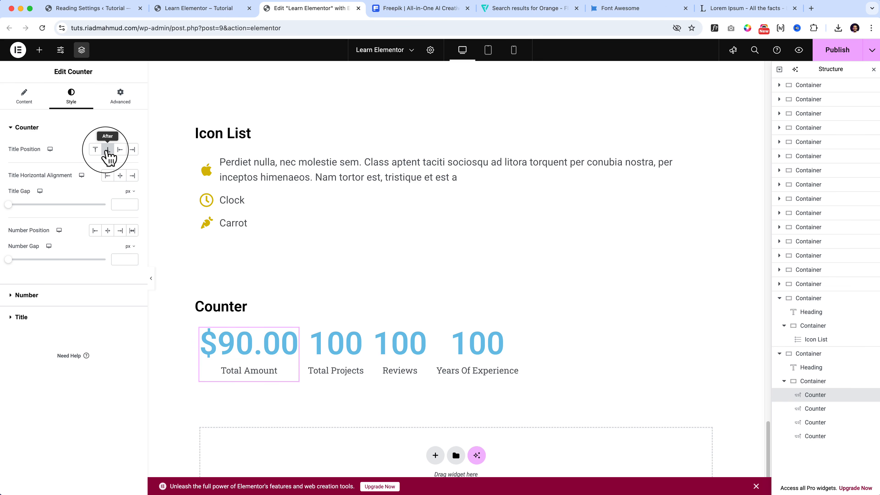
click(121, 150)
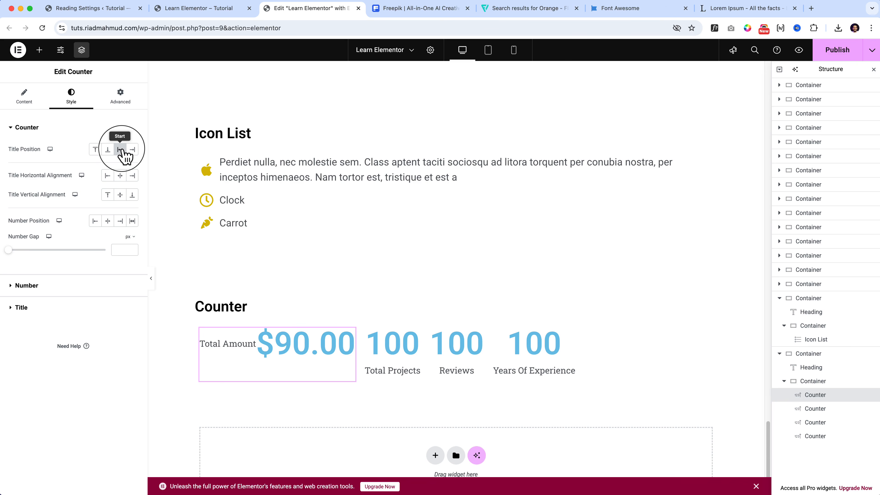
click(133, 149)
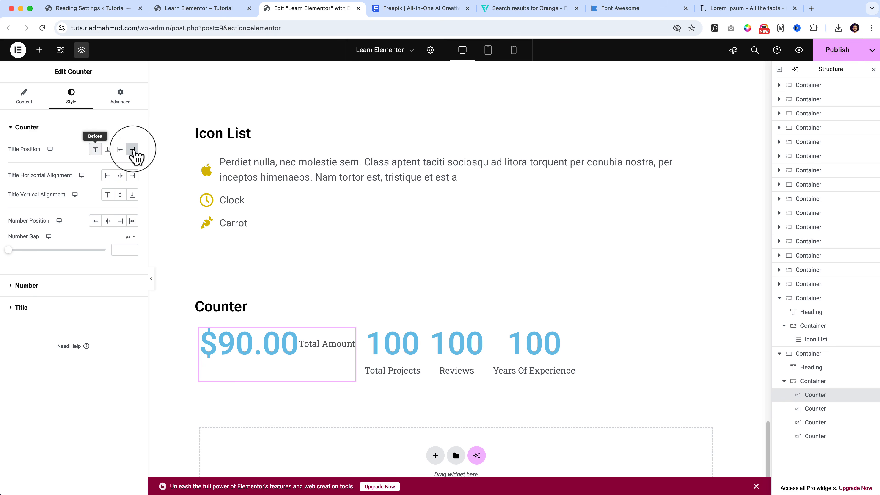
click(96, 151)
click(98, 154)
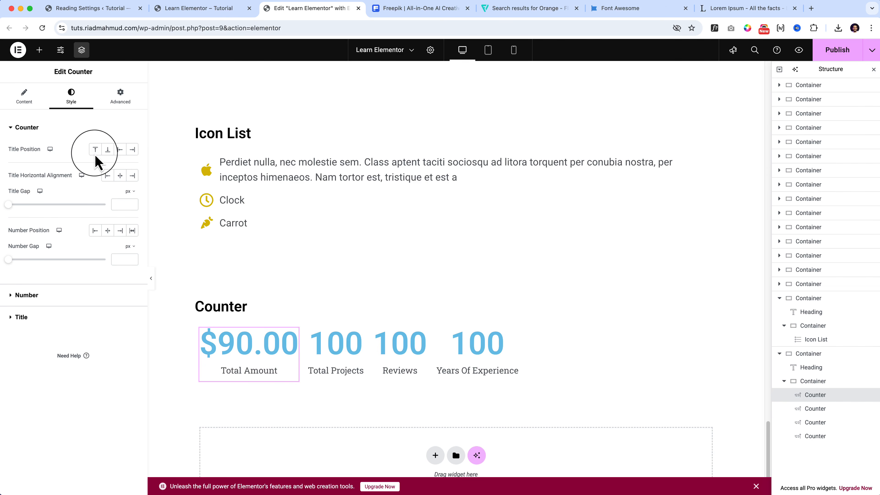
Set the title gap of the Total Amount counter to 9 px.
click(96, 153)
click(96, 153)
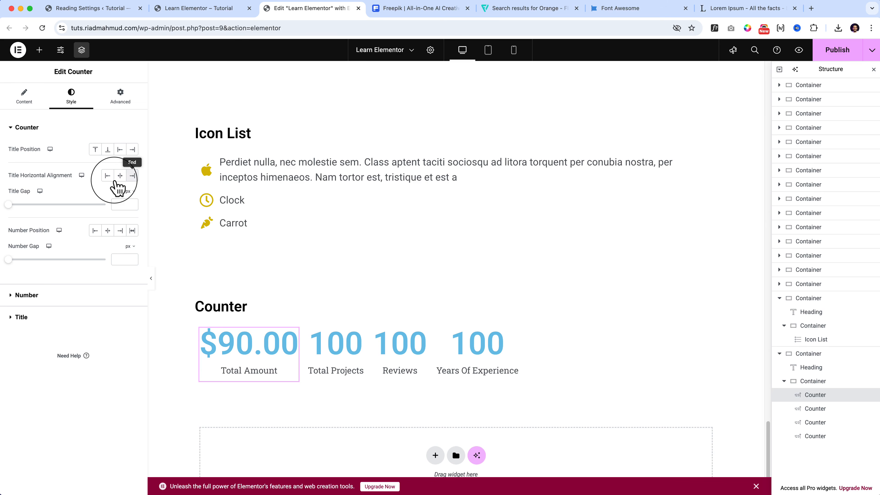
mouse_move(9, 204)
mouse_down()
mouse_move(79, 205)
mouse_move(18, 205)
mouse_up()
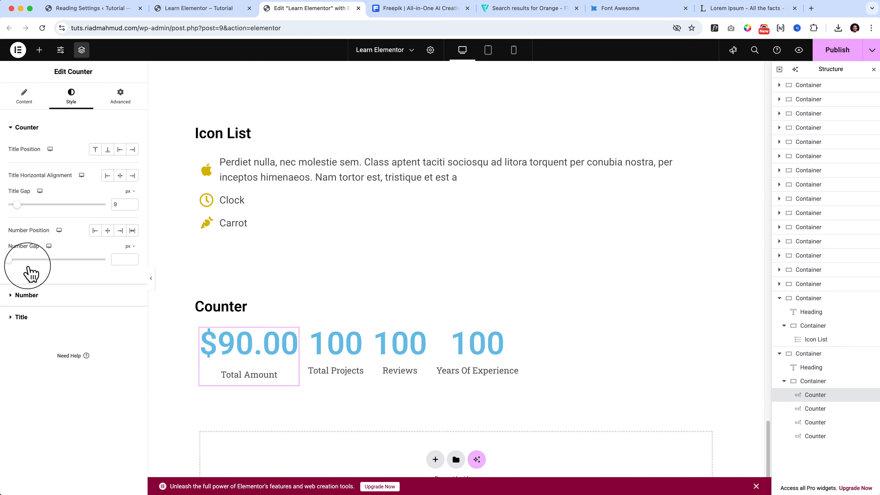
drag(28, 260, 19, 285)
Increase the font size of the Total Amount counter's number in its typography settings.
click(11, 299)
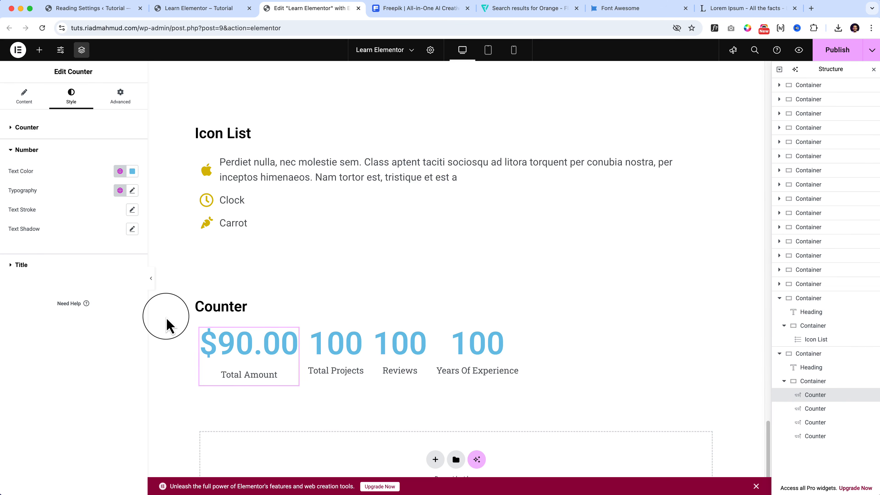
click(15, 267)
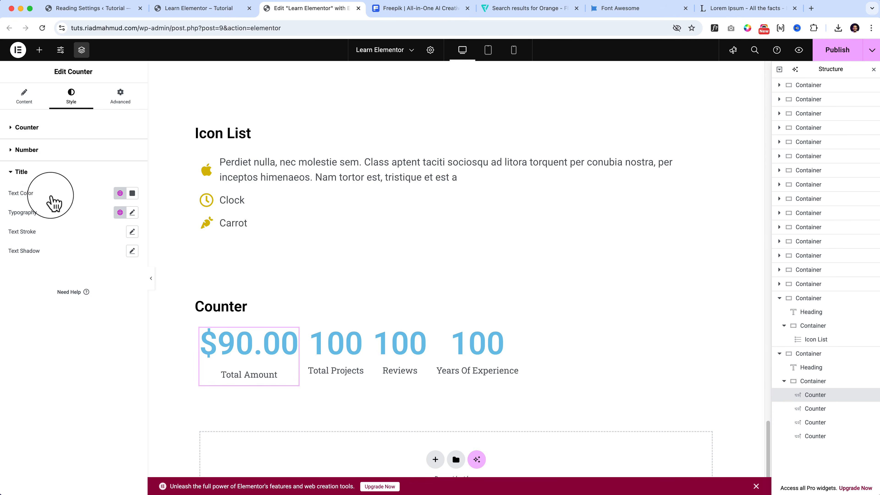
click(30, 151)
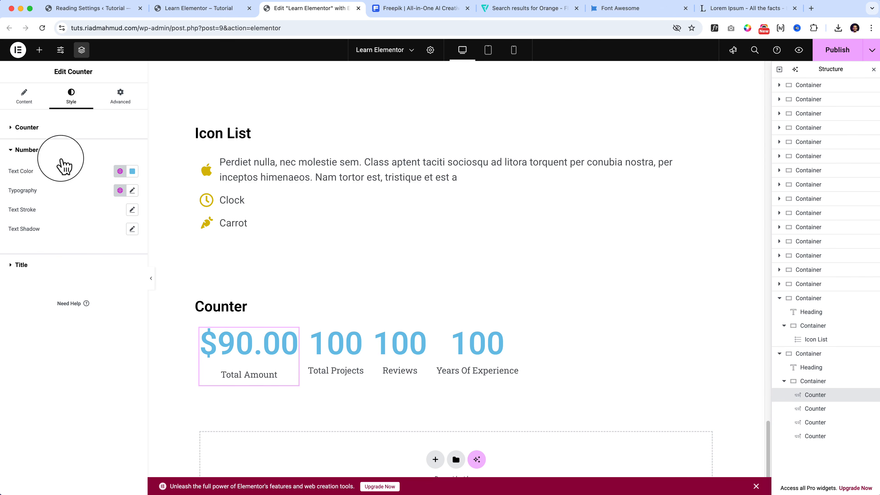
click(132, 190)
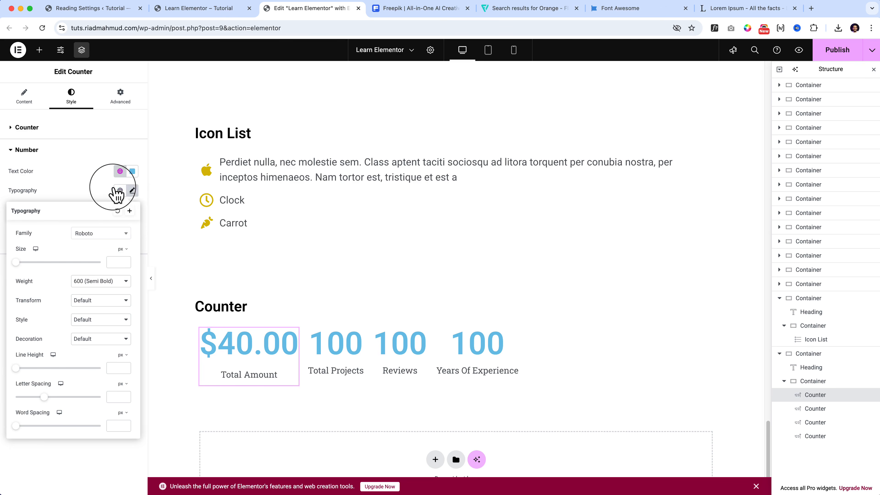
click(62, 190)
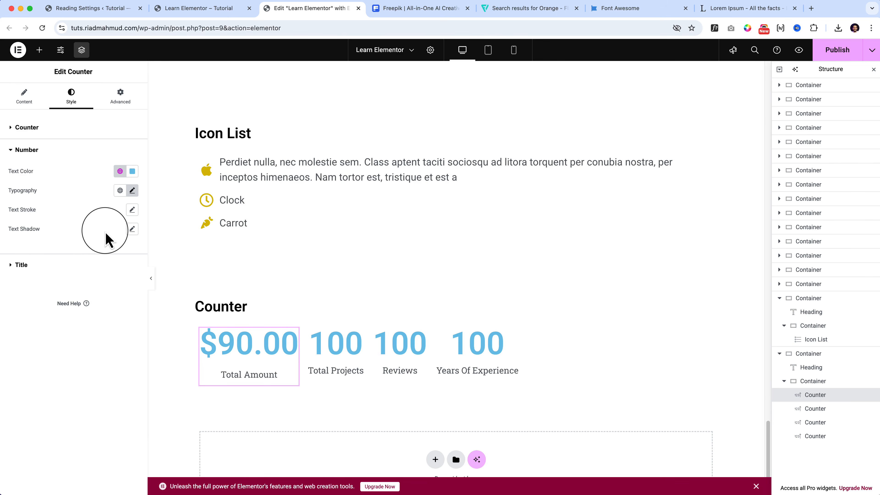
click(132, 191)
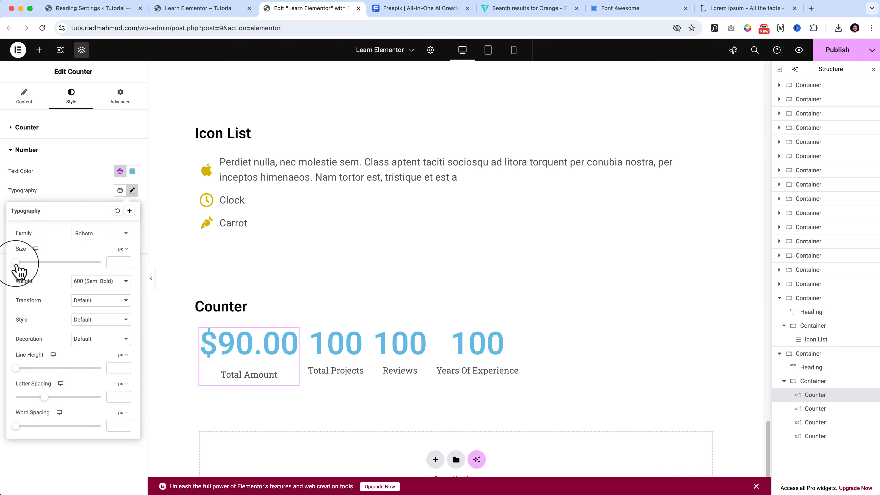
mouse_move(15, 263)
mouse_down()
mouse_move(52, 266)
mouse_move(31, 244)
mouse_move(50, 244)
mouse_up()
click(93, 199)
Try a 4 px text stroke in #B90303 on the Total Amount counter's number and reset the stroke.
click(132, 209)
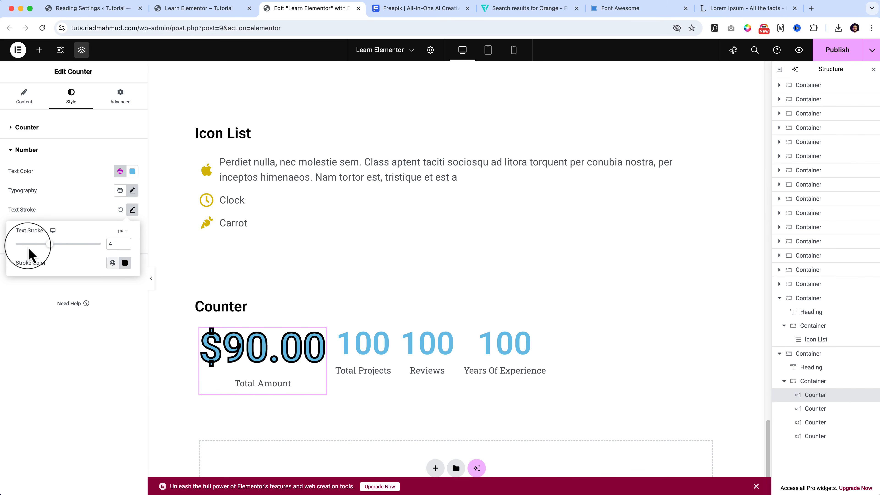
click(125, 263)
mouse_move(102, 346)
mouse_down()
mouse_move(180, 324)
mouse_move(57, 383)
mouse_move(172, 366)
mouse_move(175, 318)
mouse_up()
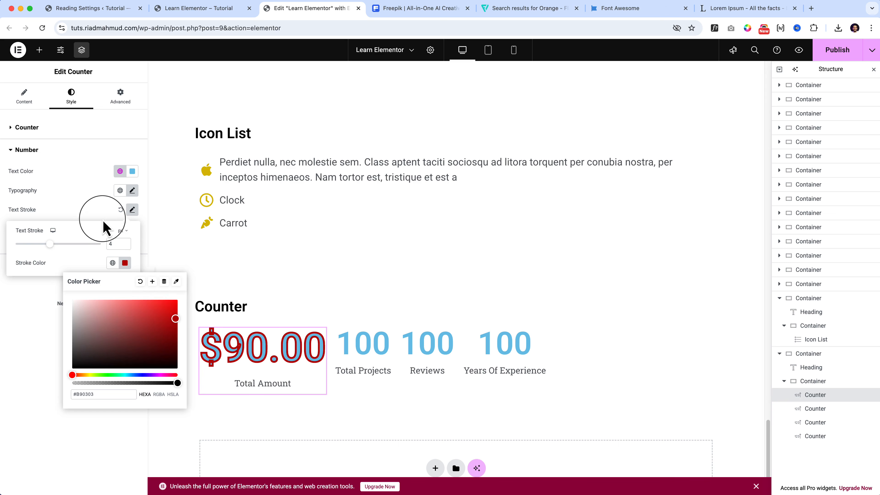
click(131, 209)
click(132, 228)
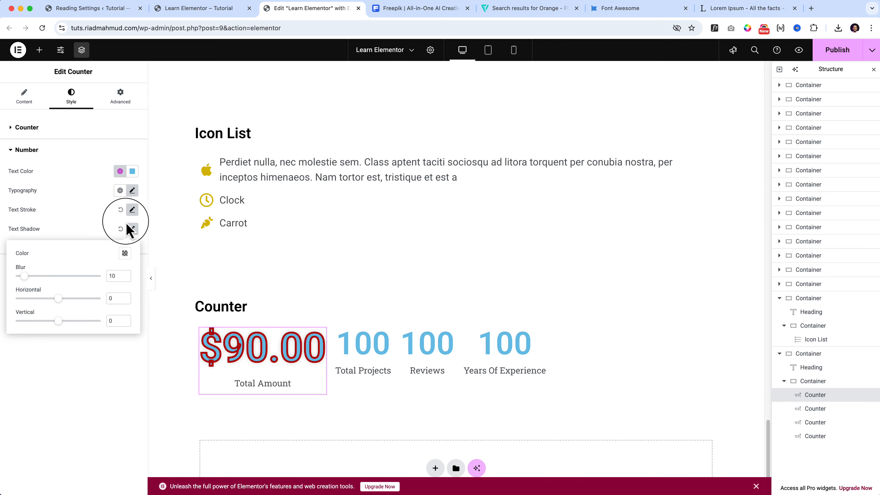
click(119, 209)
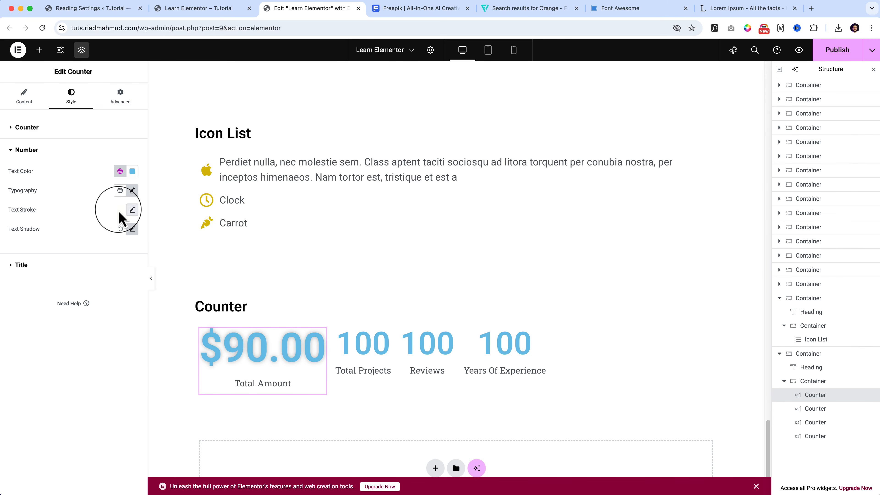
Try a number text shadow with blur 8 and offsets of -1, reset it, and view the counter's title style settings.
click(132, 230)
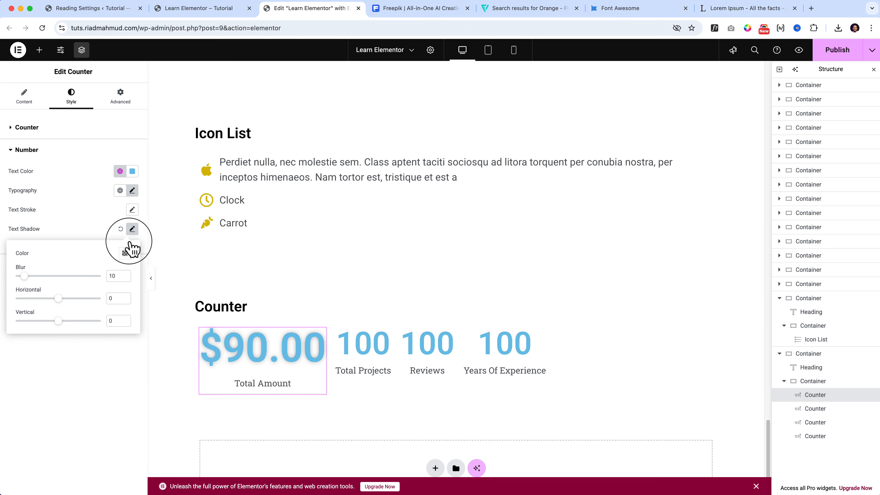
click(124, 254)
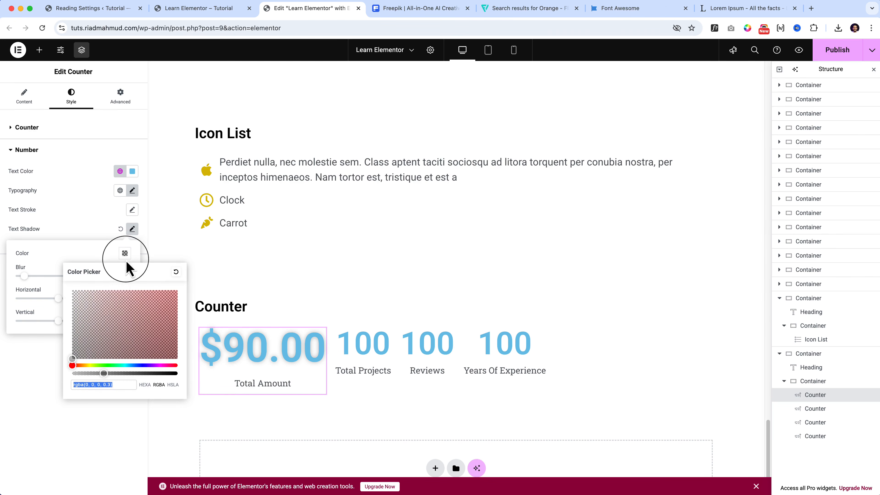
click(111, 364)
click(132, 230)
click(132, 229)
click(130, 229)
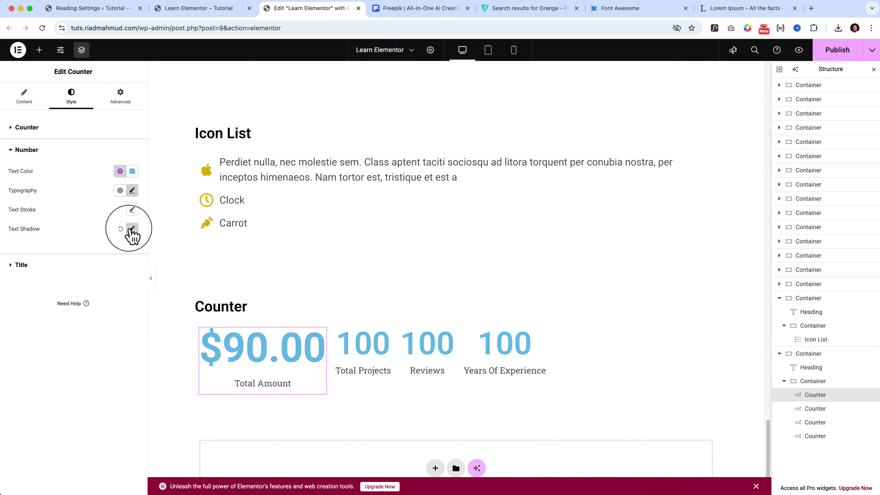
click(132, 230)
drag(26, 276, 64, 326)
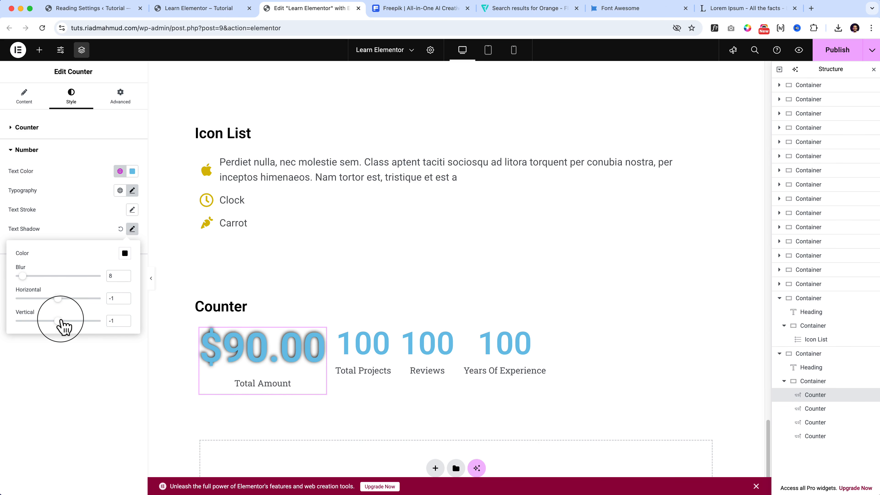
click(120, 229)
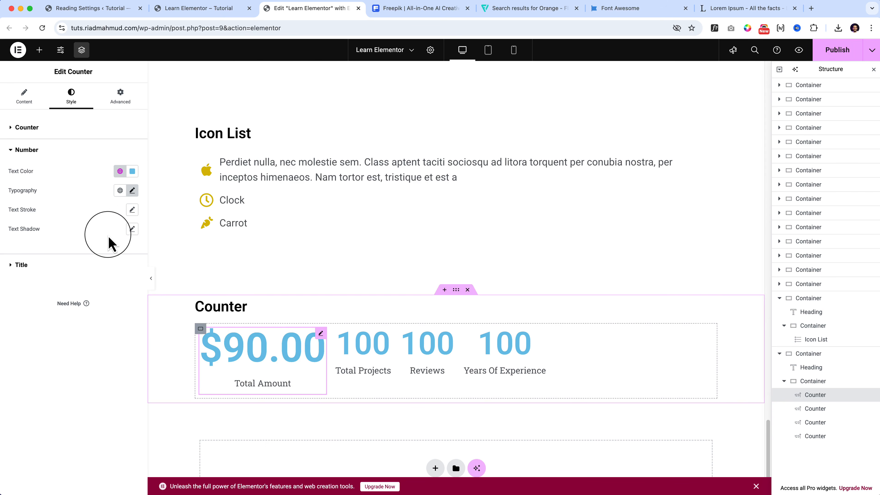
click(45, 273)
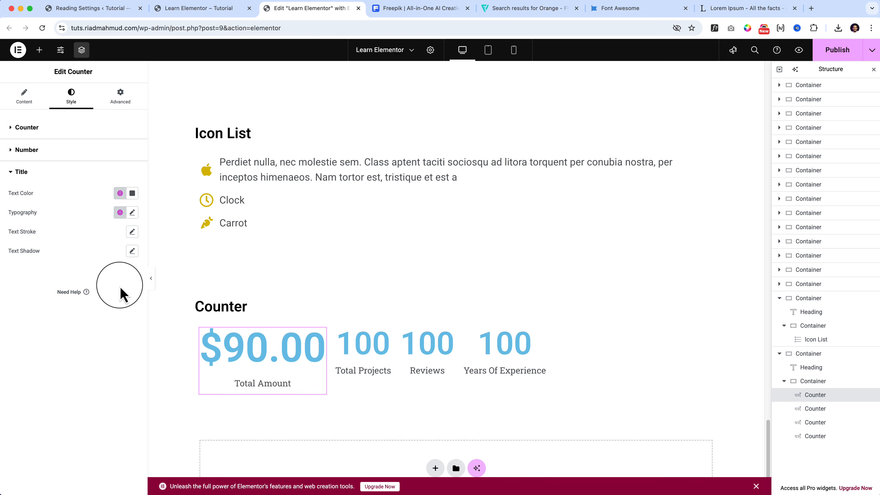
click(25, 98)
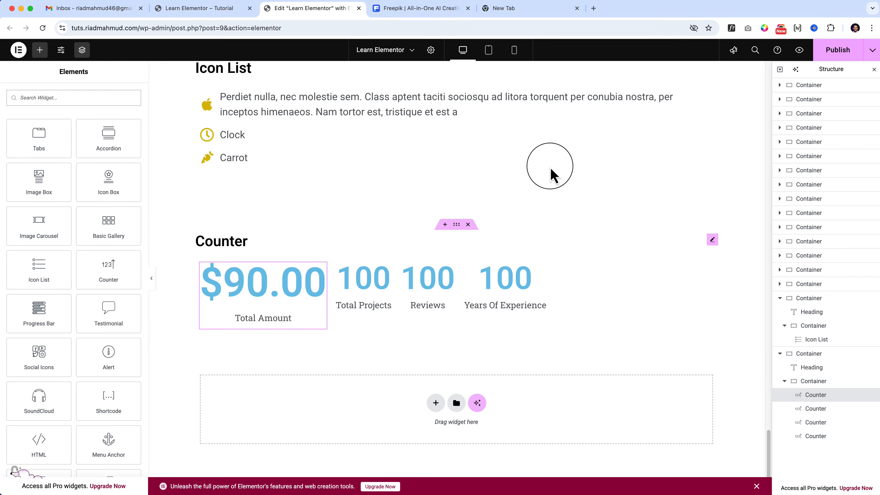
Duplicate the Counter section and change the copy's heading to "Progressbar".
right_click(456, 226)
click(478, 252)
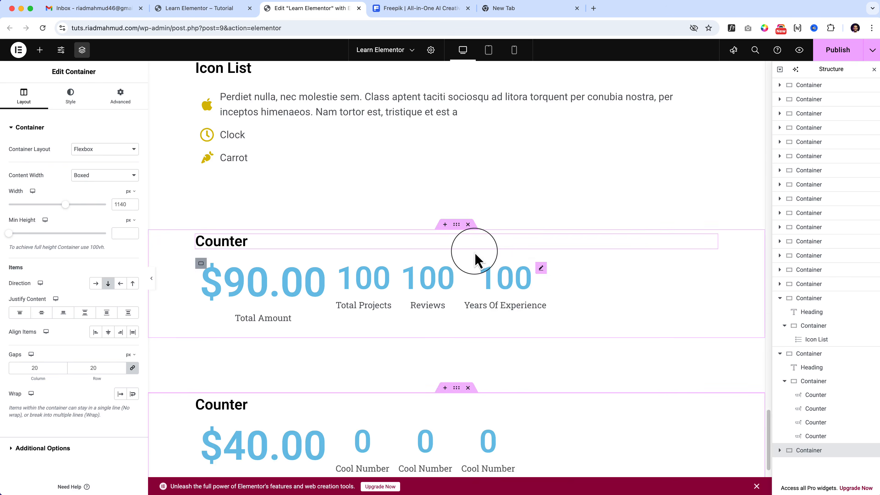
scroll(476, 255, down, 5)
double_click(233, 242)
text(Progressbar)
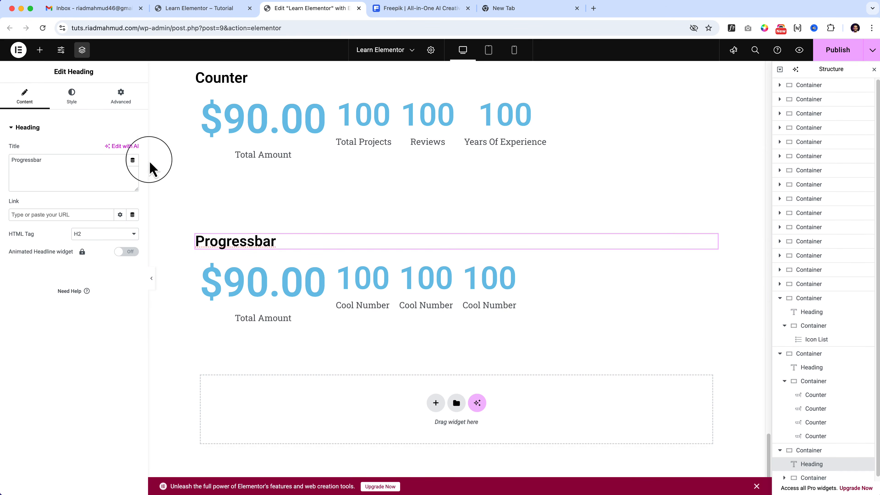
Add a Progress Bar widget before the counters in the duplicated section and change the section heading to "Progress bar".
click(41, 52)
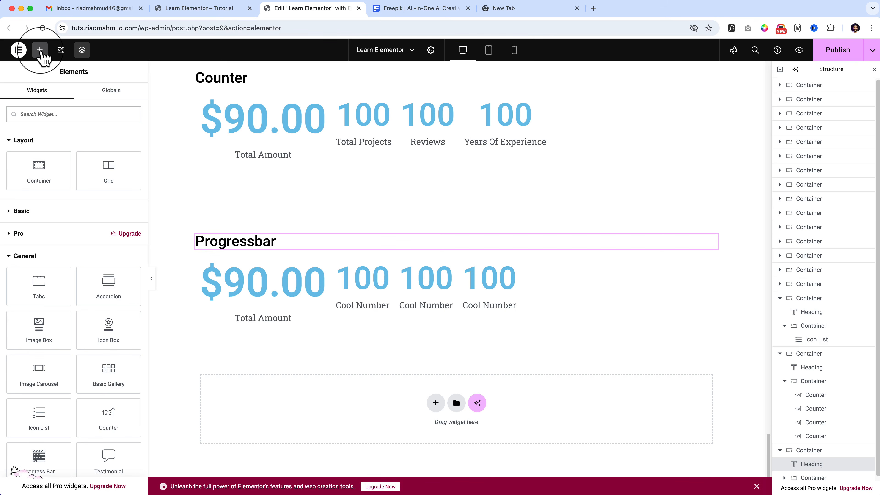
scroll(54, 423, down, 3)
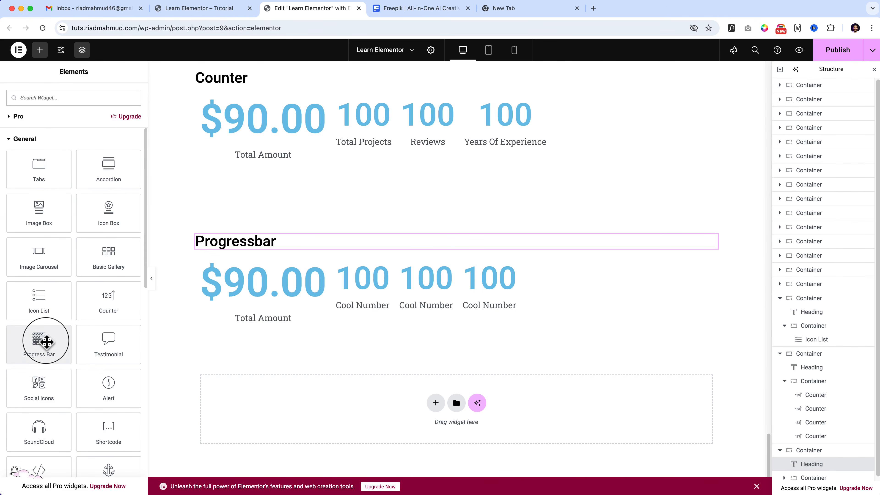
drag(44, 342, 253, 283)
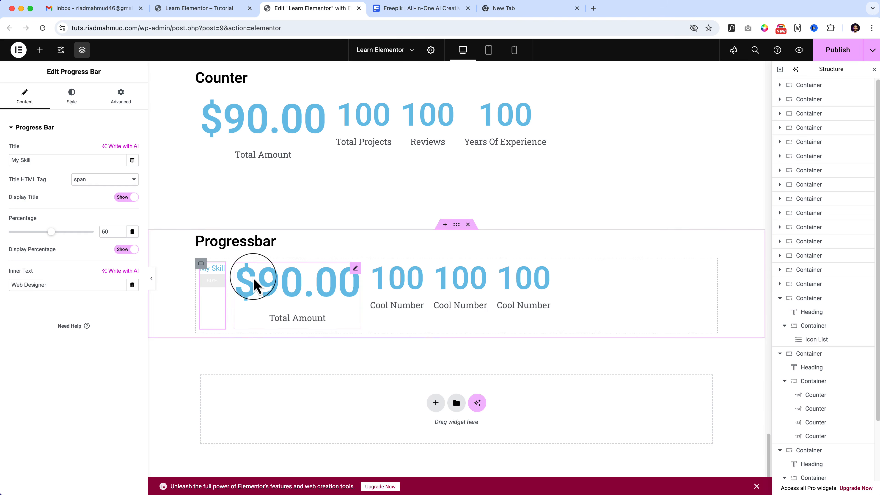
click(255, 248)
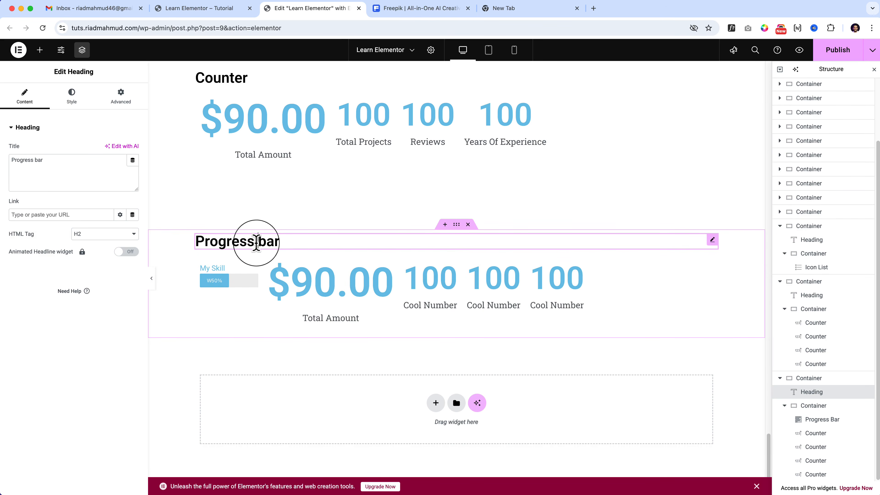
Delete the four copied counters from the Progress bar section and set its inner container's direction to vertical column.
click(302, 280)
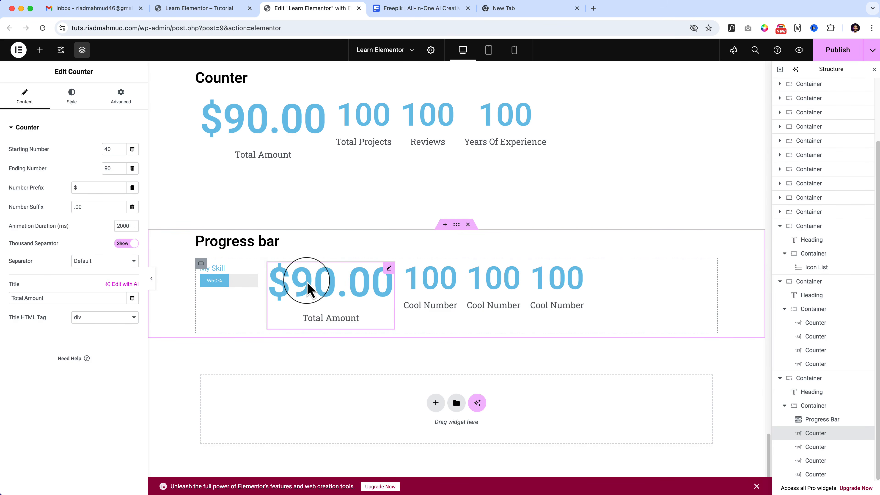
key(Delete)
click(313, 299)
key(Delete)
click(314, 296)
key(Delete)
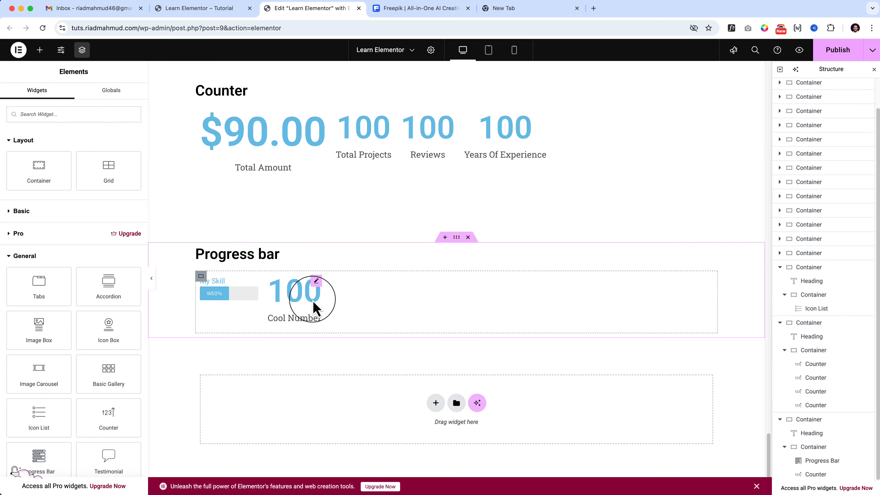
click(315, 305)
key(Delete)
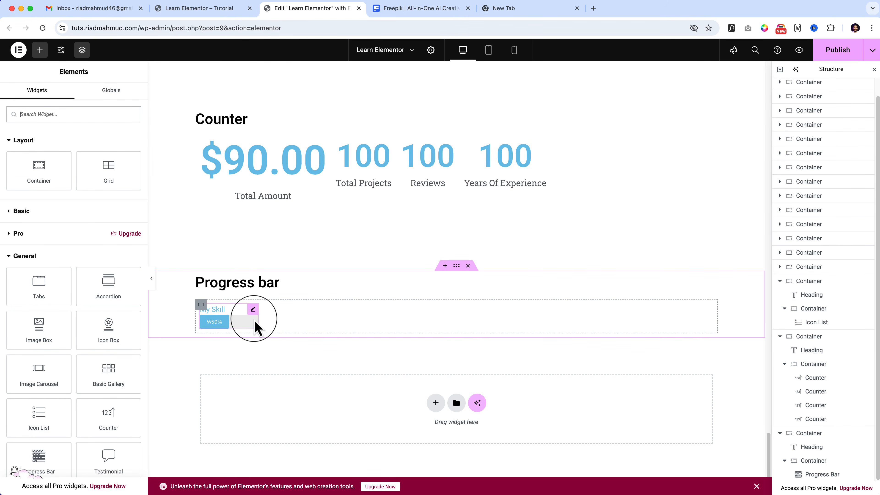
click(201, 305)
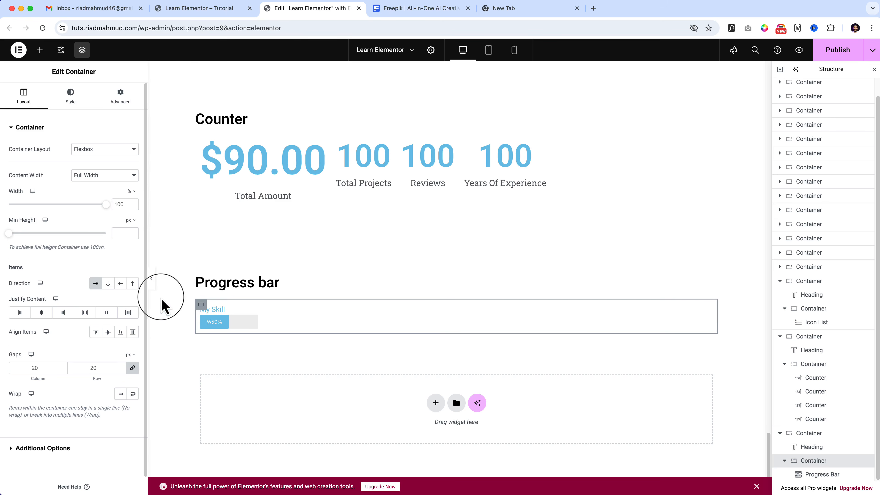
click(107, 285)
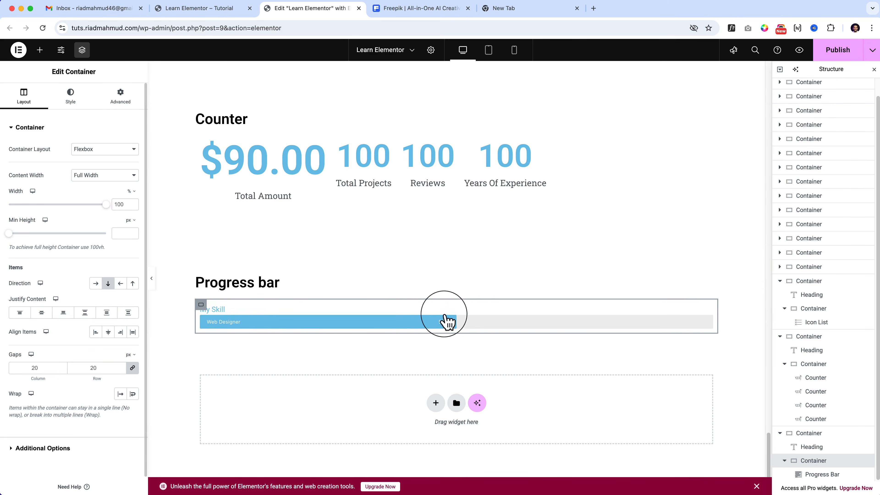
Give the progress bar the title "Website design", the inner text "UI UX" and a percentage of 86.
click(612, 316)
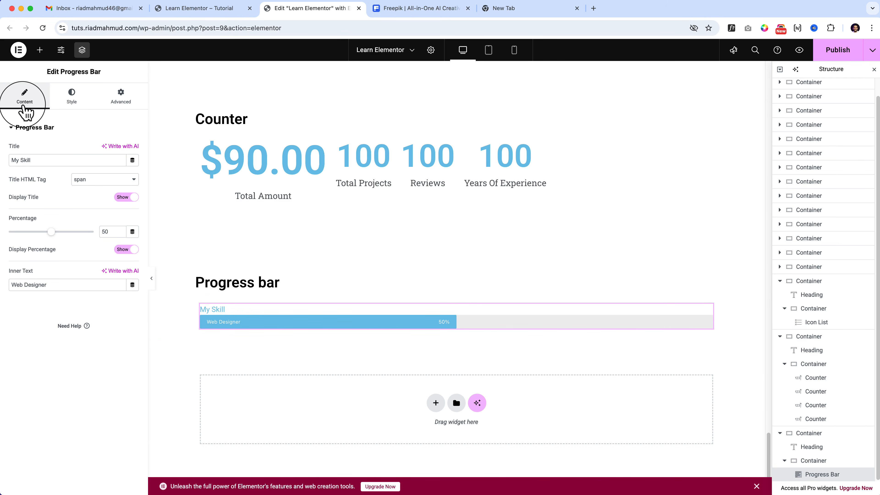
click(28, 162)
text(Website design)
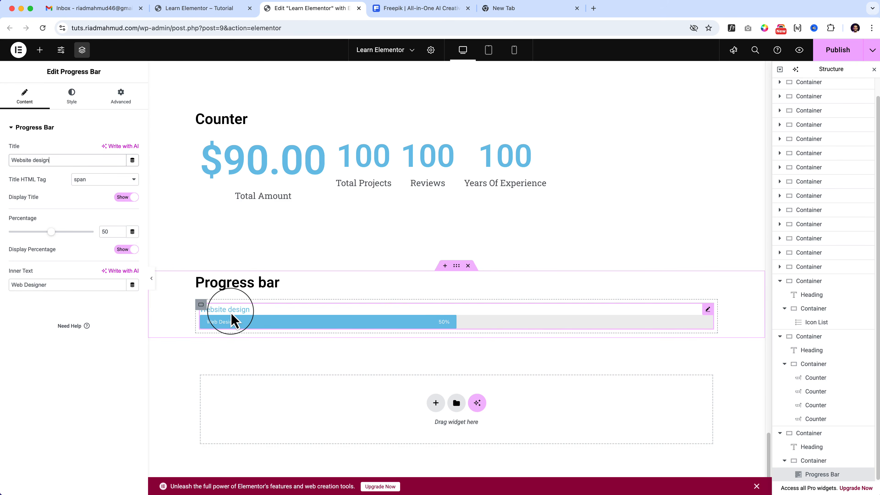
triple_click(44, 284)
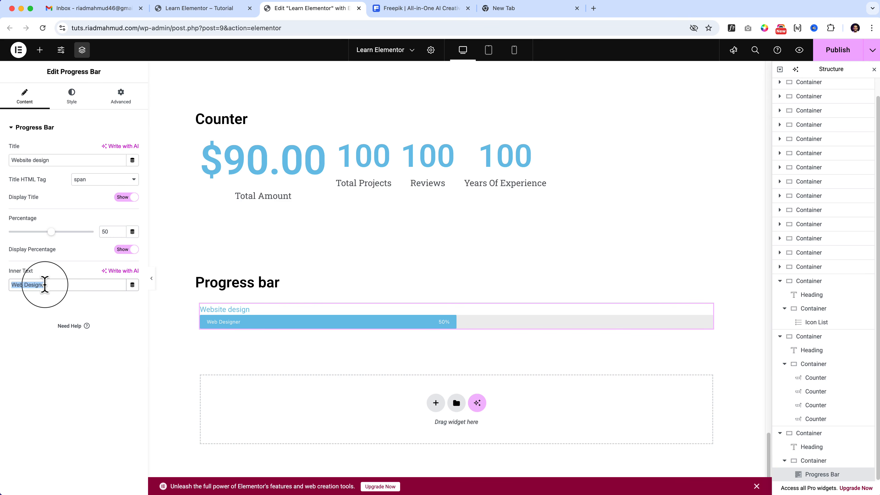
text(UI UX)
drag(52, 232, 85, 247)
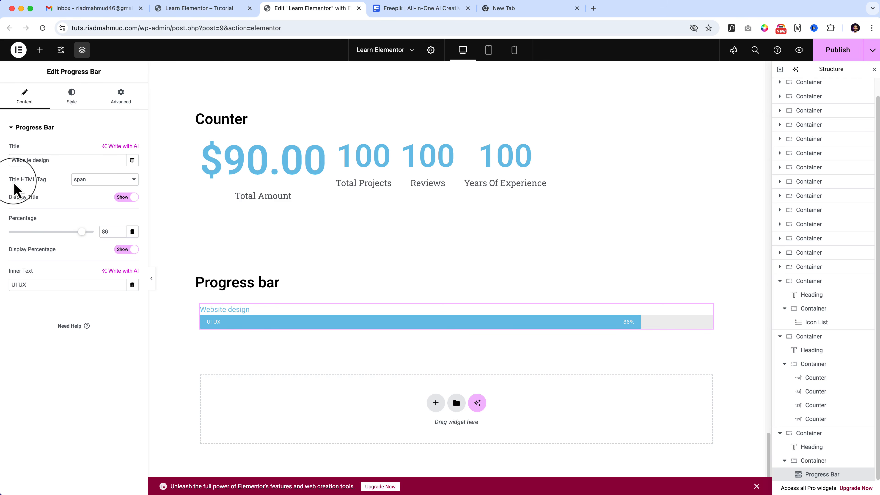
Try the H3 and H2 title tags on the progress bar and settle on H4.
click(104, 181)
key(Up)
key(Up)
key(Up)
key(Up)
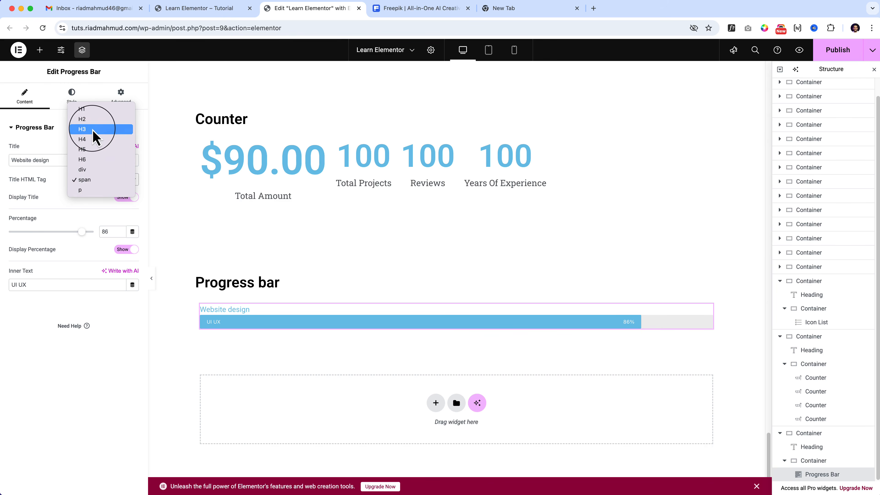
click(93, 131)
click(100, 182)
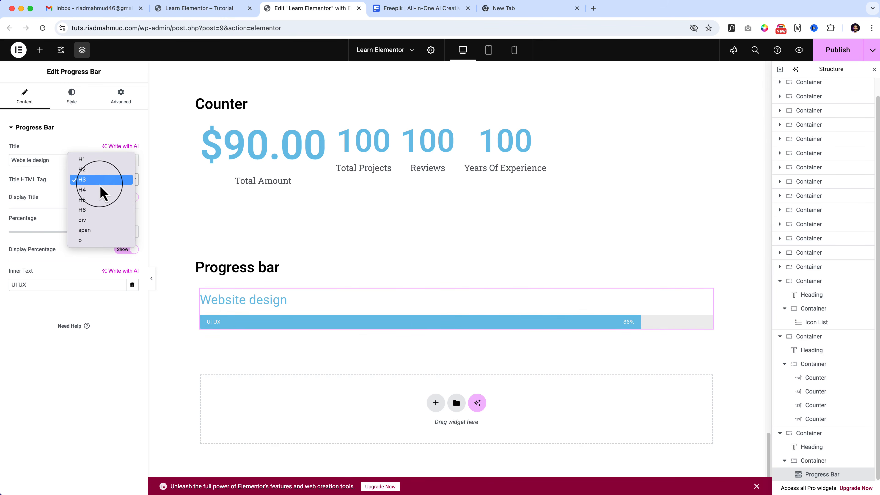
click(101, 182)
click(100, 178)
key(Up)
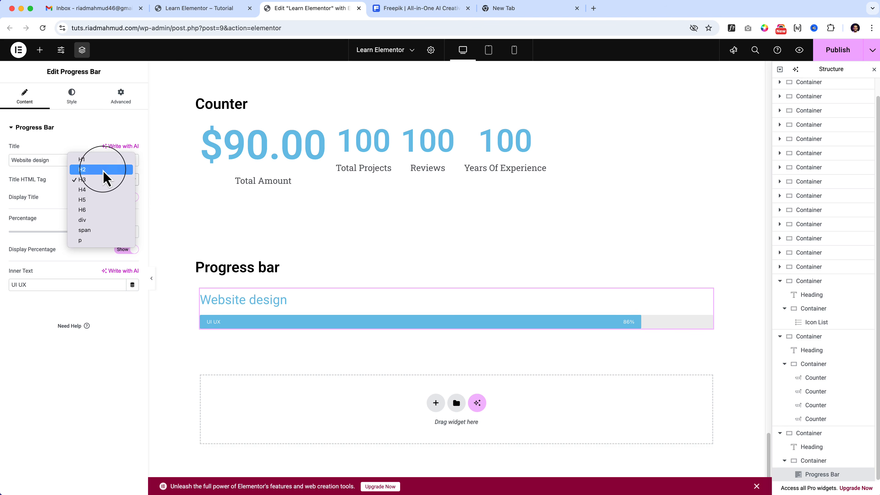
key(Return)
click(103, 179)
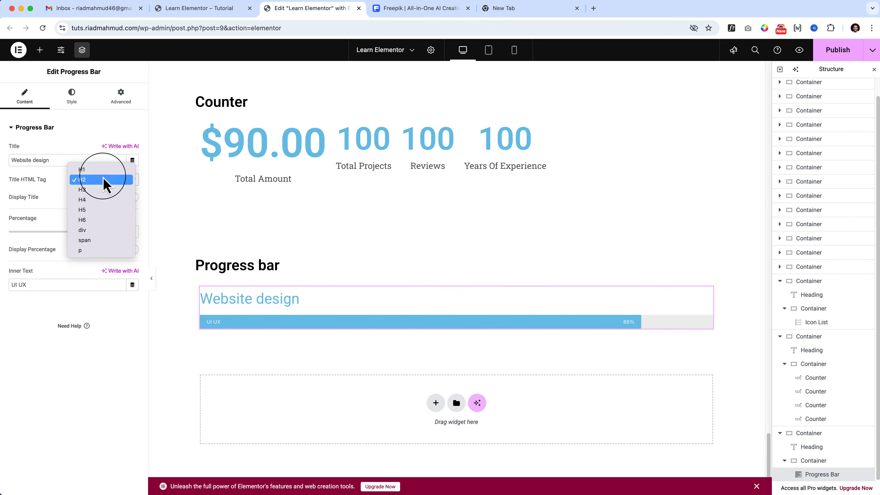
click(105, 203)
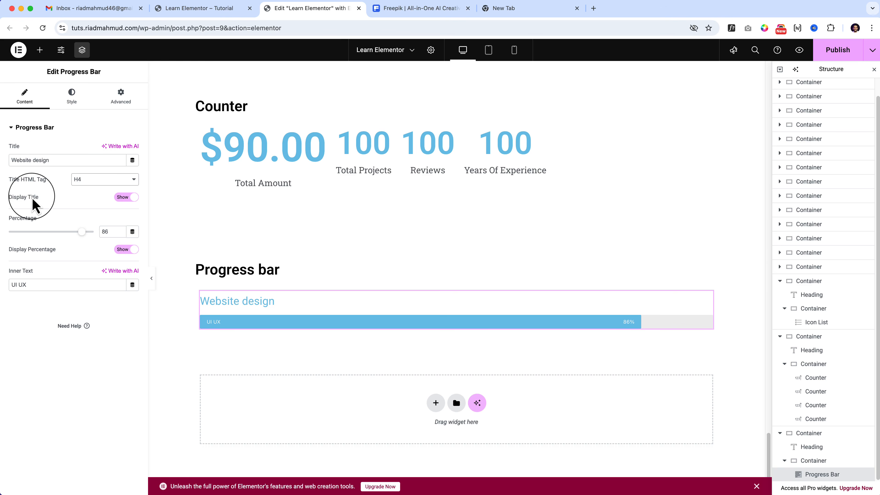
Hide the progress bar's title, change the inner text to "Website UI UX", and show the title again.
click(123, 198)
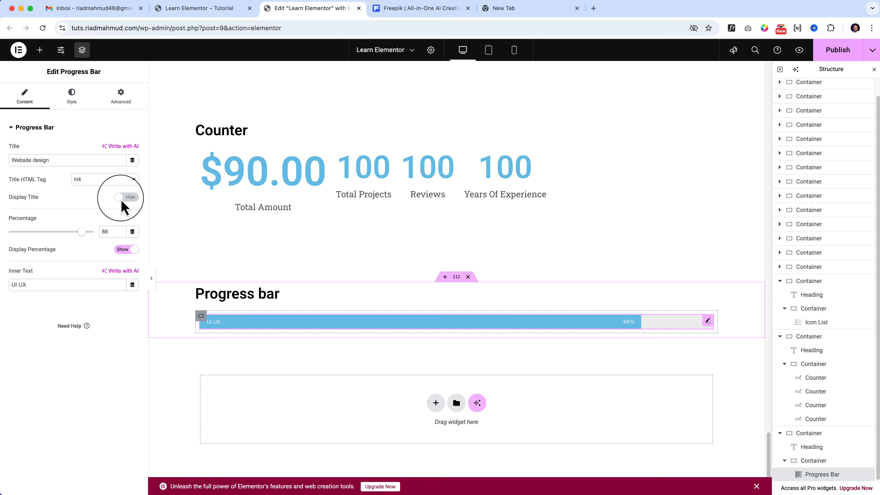
click(11, 284)
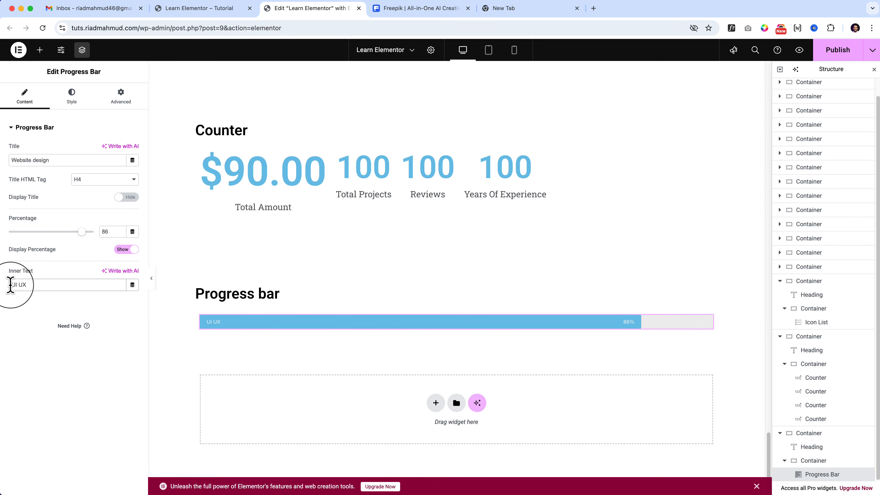
text(Website)
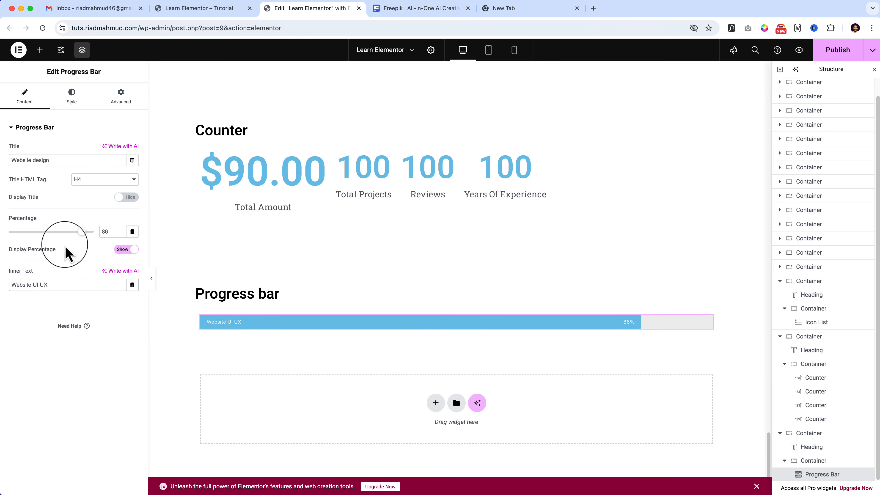
click(127, 198)
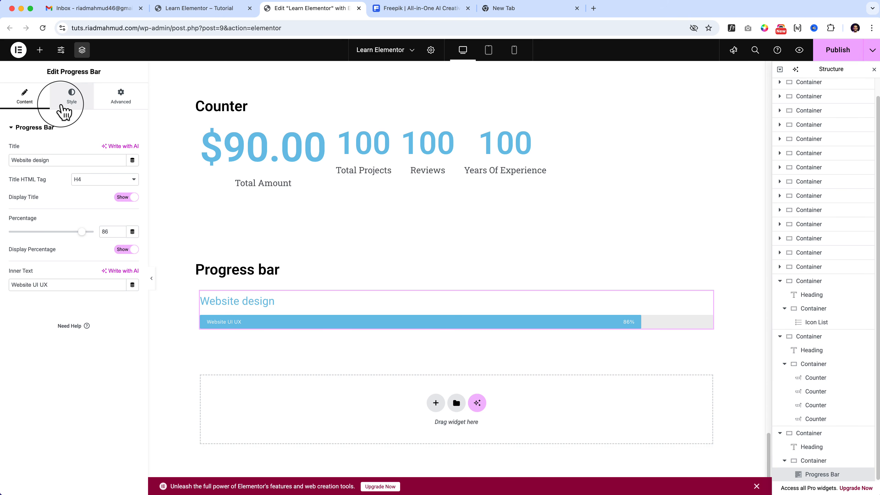
Try the global Accent color on the progress bar's title and replace it with custom black.
click(75, 104)
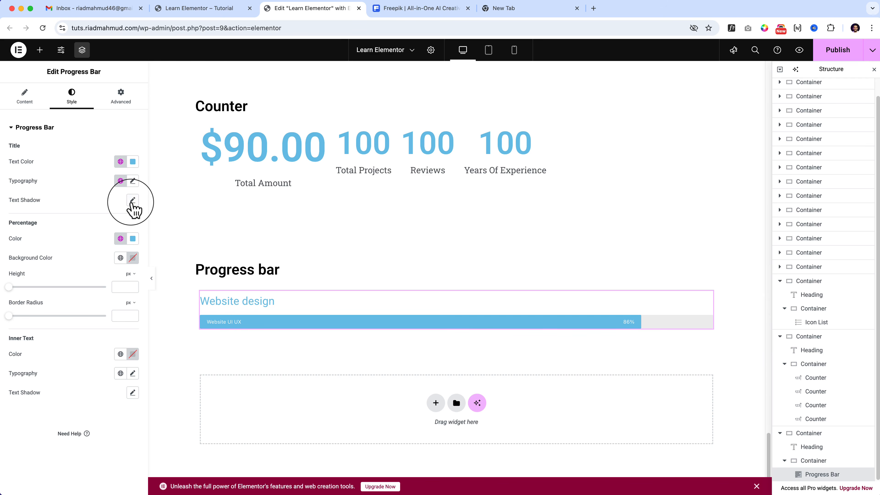
click(120, 162)
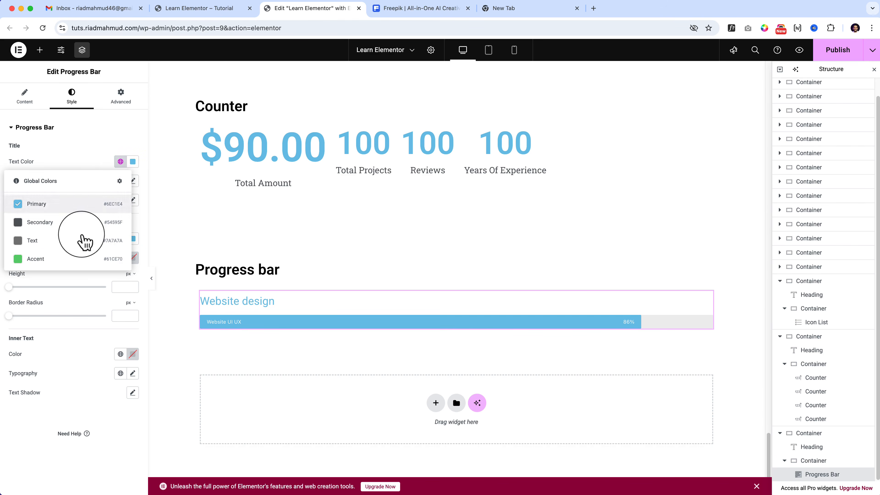
click(68, 264)
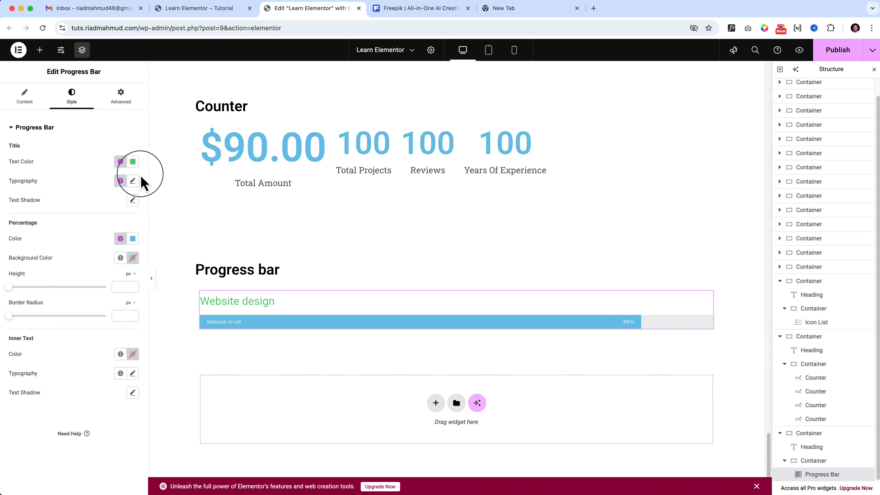
click(132, 161)
mouse_move(133, 212)
mouse_down()
mouse_move(128, 251)
mouse_move(74, 275)
mouse_move(64, 255)
mouse_up()
click(230, 310)
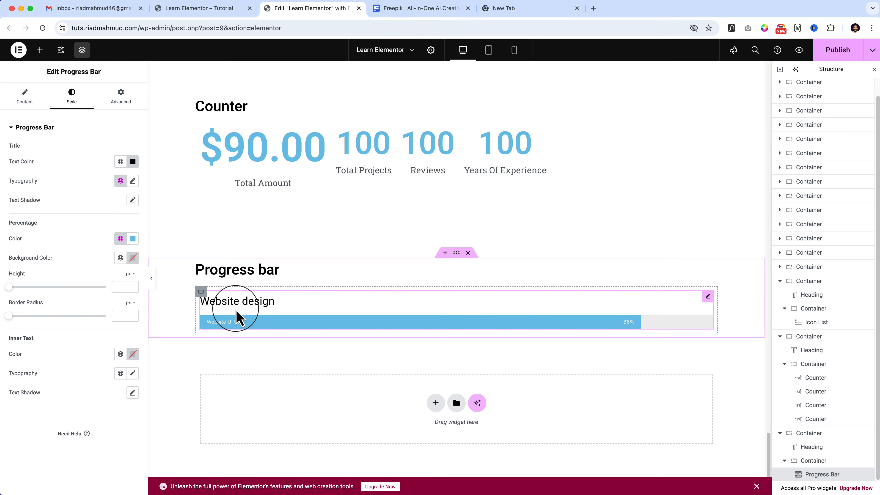
Increase the font size of the progress bar's title considerably in its typography settings.
click(132, 184)
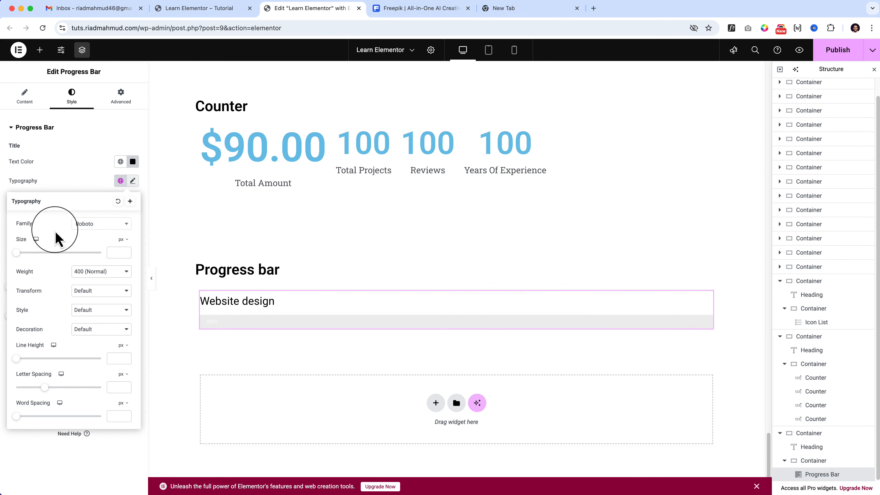
drag(17, 253, 49, 262)
click(58, 191)
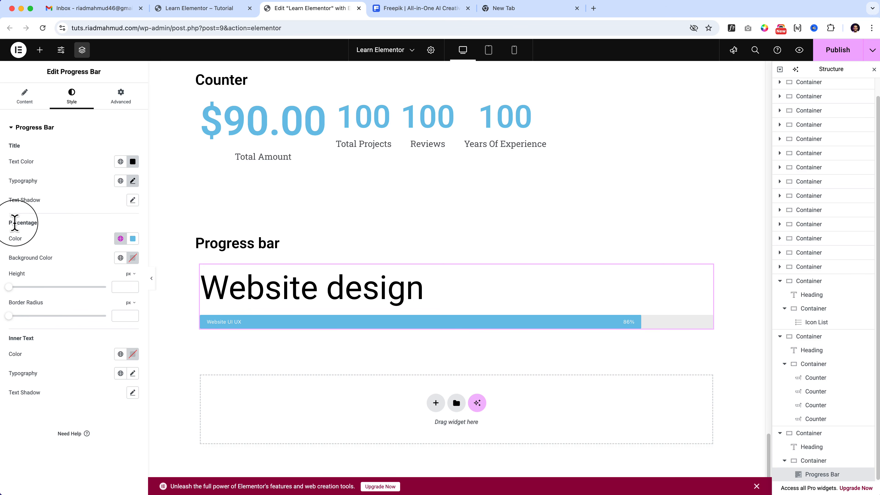
Set the progress bar's percentage color to red #FF1E1E and its background color to near-black #141414.
click(133, 239)
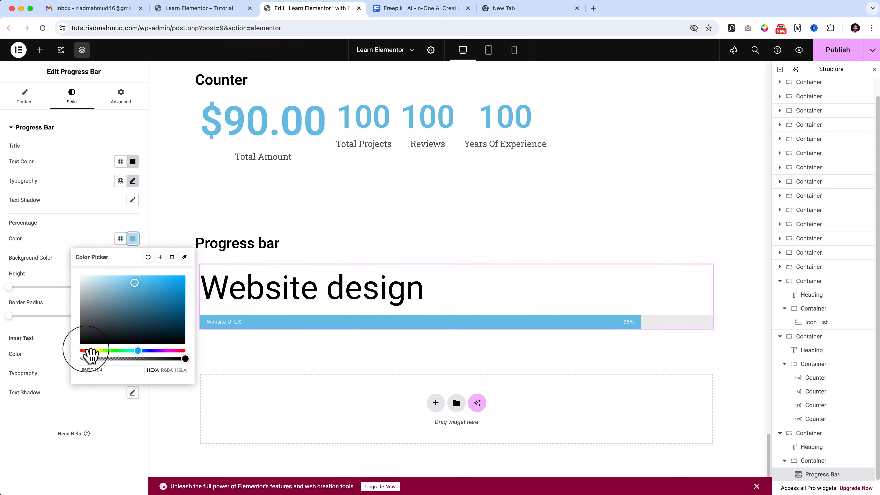
click(81, 351)
drag(145, 307, 174, 276)
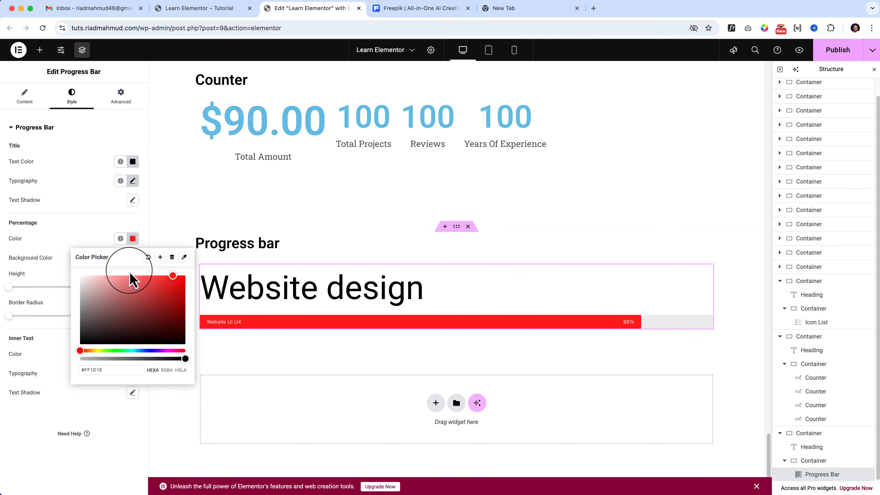
click(51, 272)
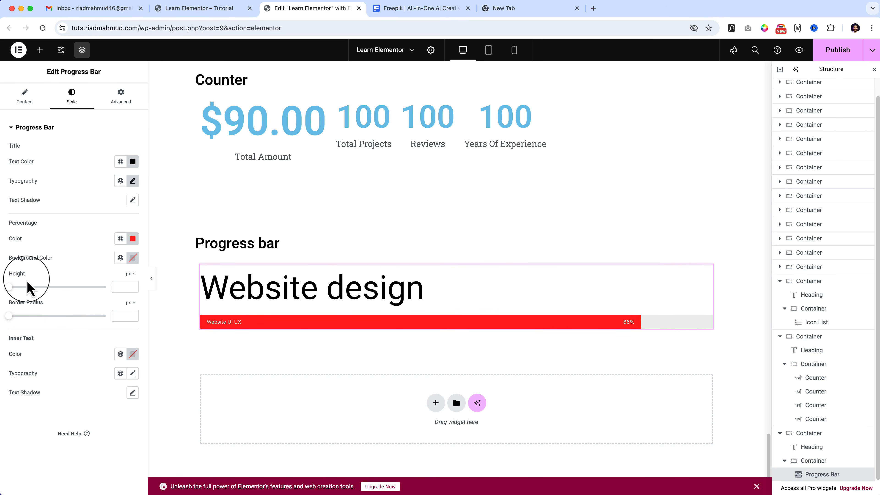
drag(9, 258, 52, 260)
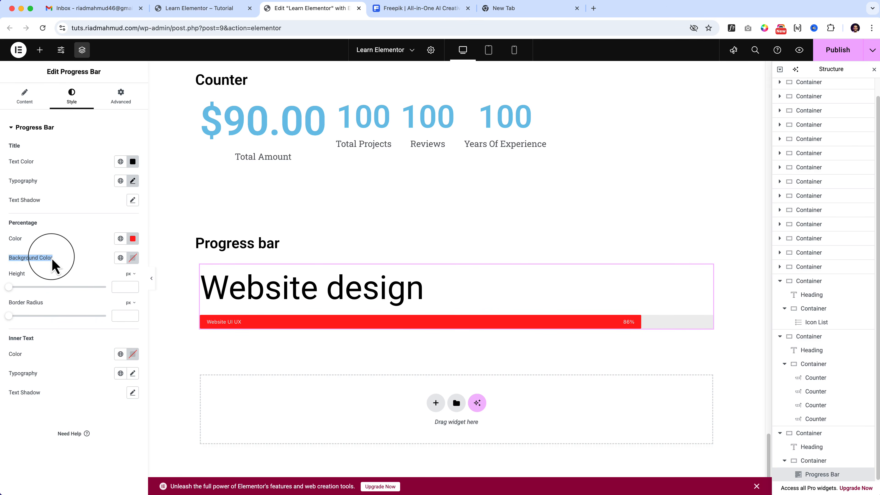
click(133, 258)
drag(137, 336, 60, 361)
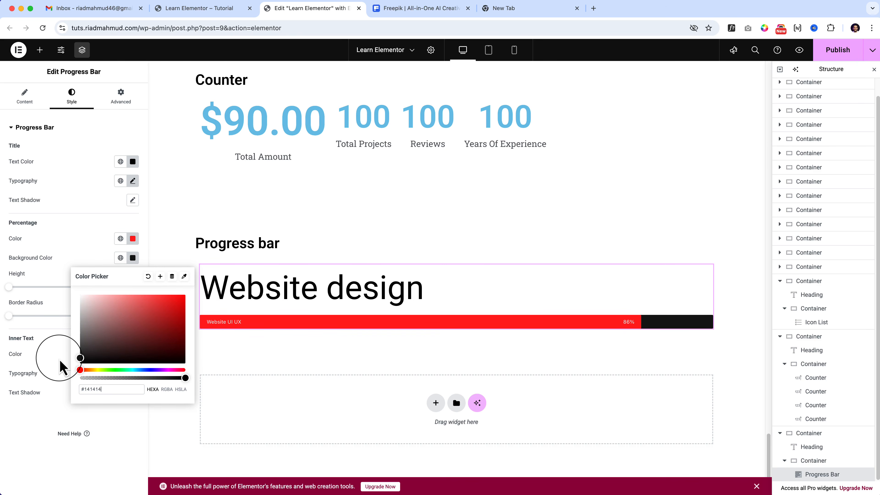
click(58, 305)
Set the progress bar's border radius to 49 px and its height to 53 px.
drag(10, 316, 54, 321)
drag(10, 287, 54, 321)
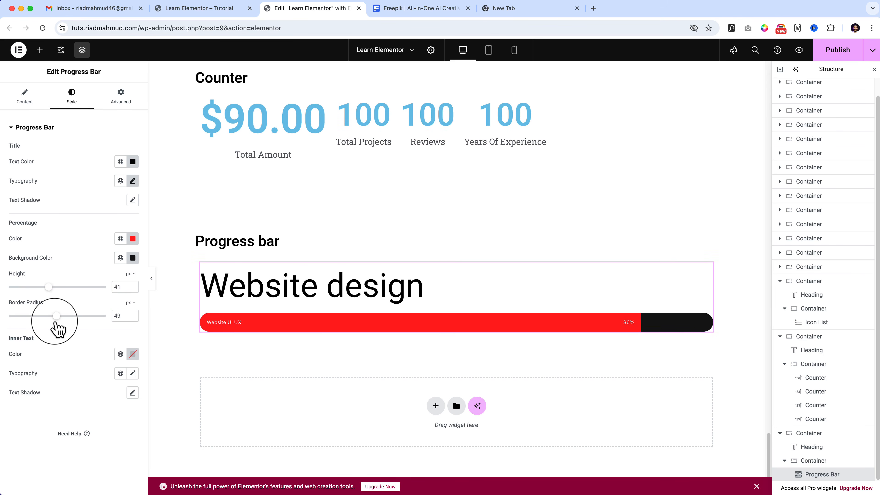
mouse_move(49, 287)
mouse_down()
mouse_move(102, 286)
mouse_move(61, 287)
mouse_up()
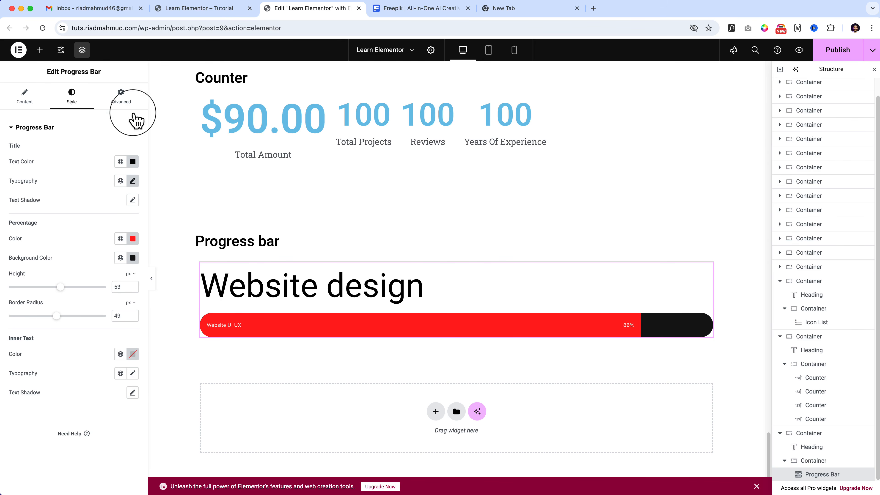
click(134, 100)
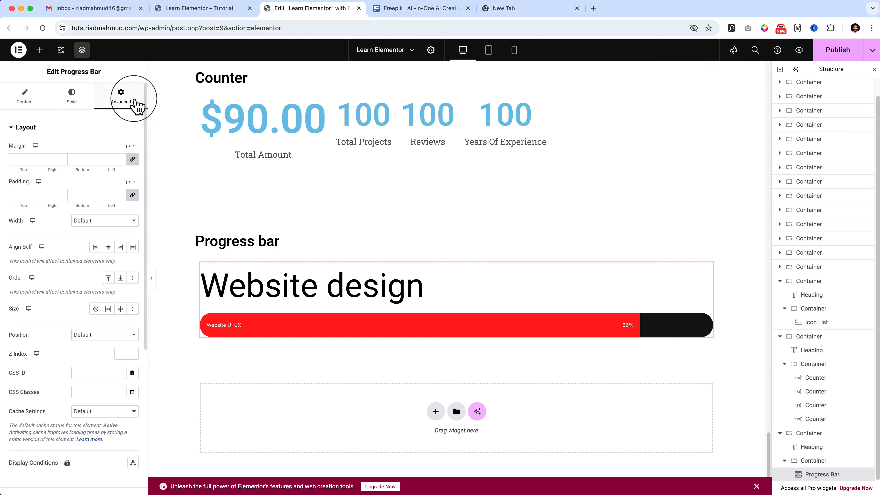
click(71, 97)
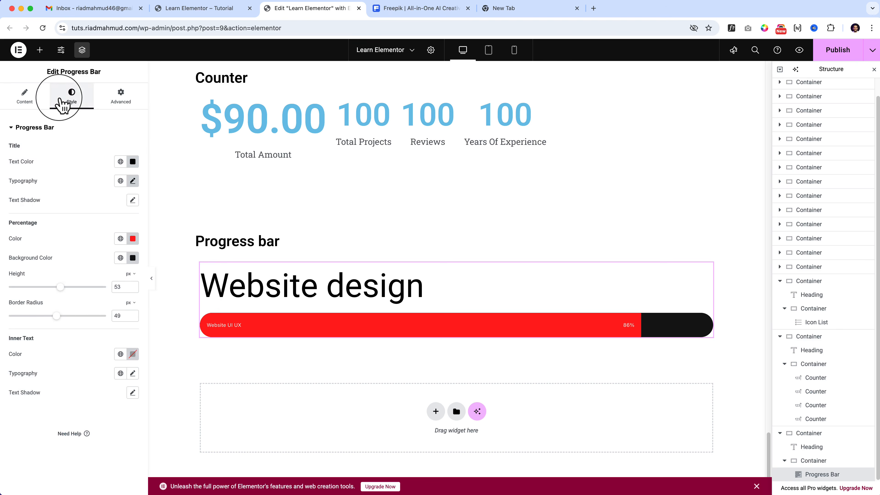
click(24, 97)
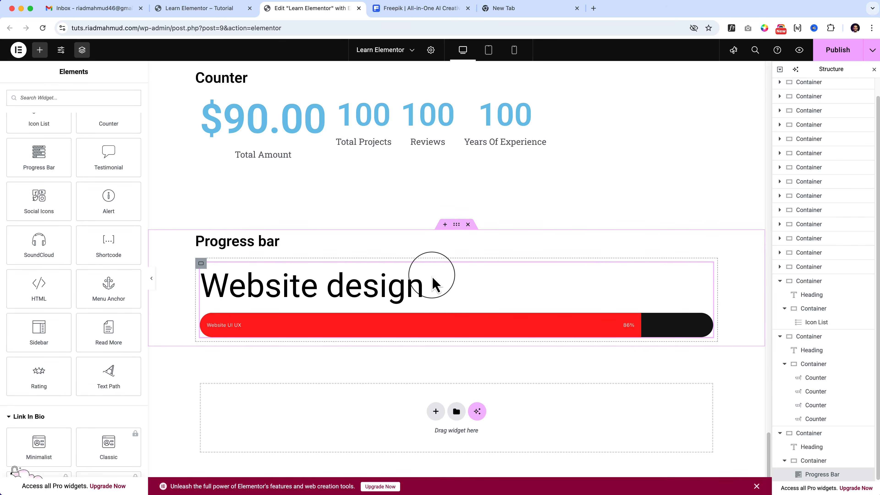
Duplicate the Progress bar section and change the copy's heading to "Testimonial".
right_click(458, 229)
click(478, 254)
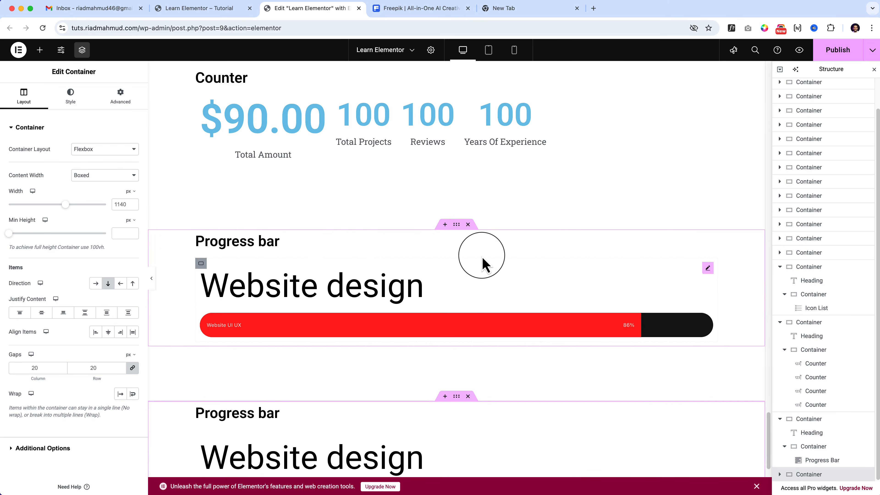
scroll(379, 250, down, 5)
click(222, 229)
triple_click(222, 228)
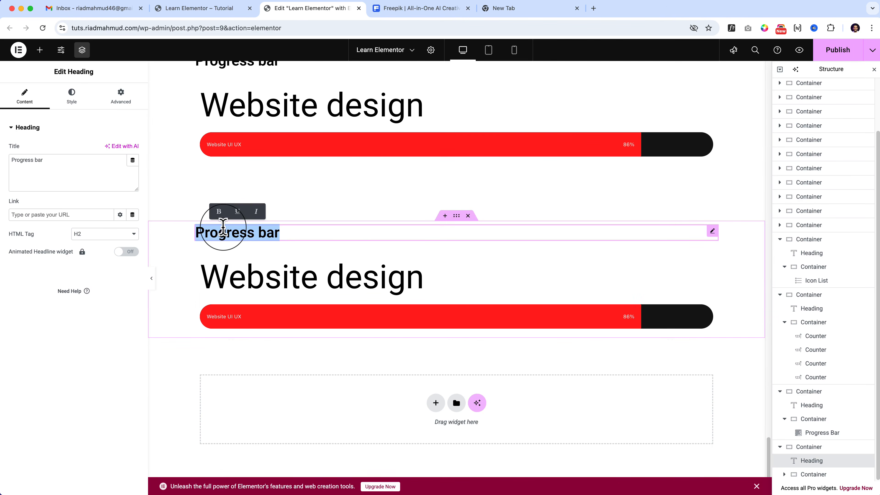
text(Testimonial)
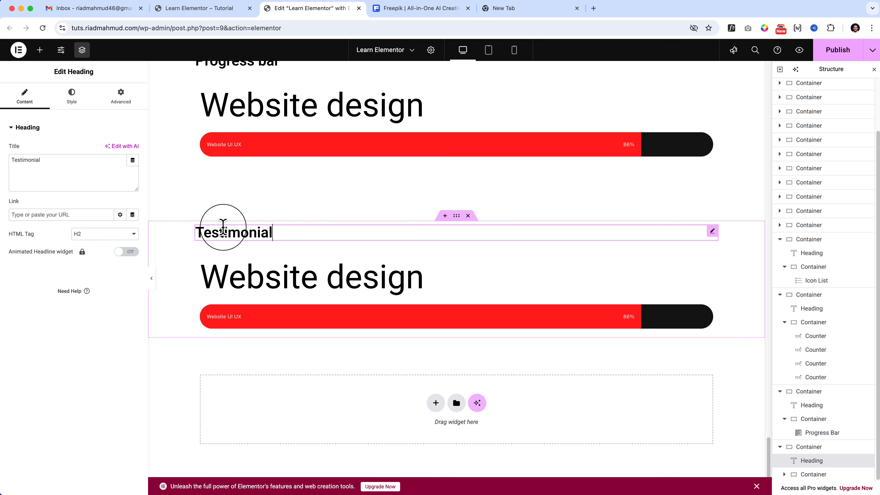
Replace the copied progress bar in the Testimonial section with a Testimonial widget.
click(273, 271)
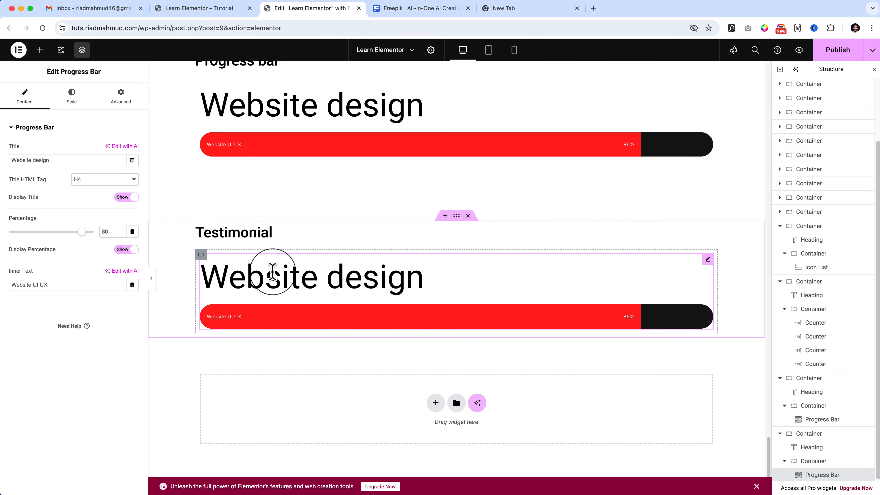
right_click(708, 265)
click(730, 468)
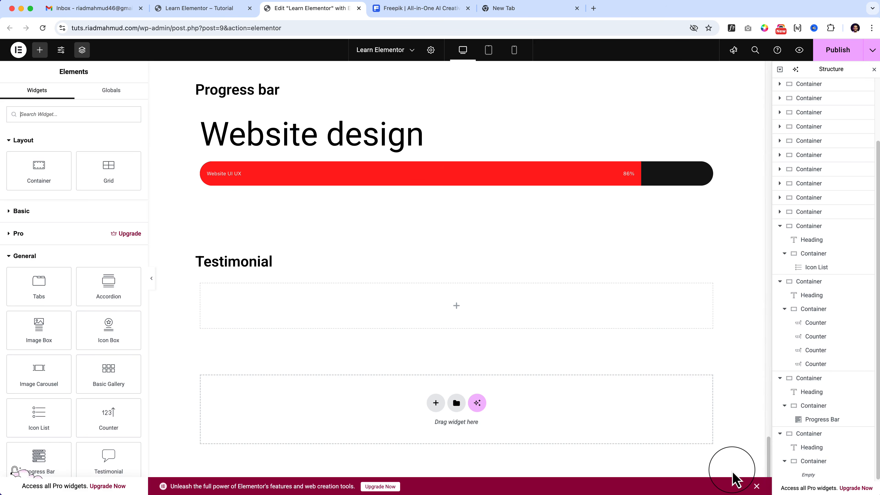
scroll(62, 275, down, 1)
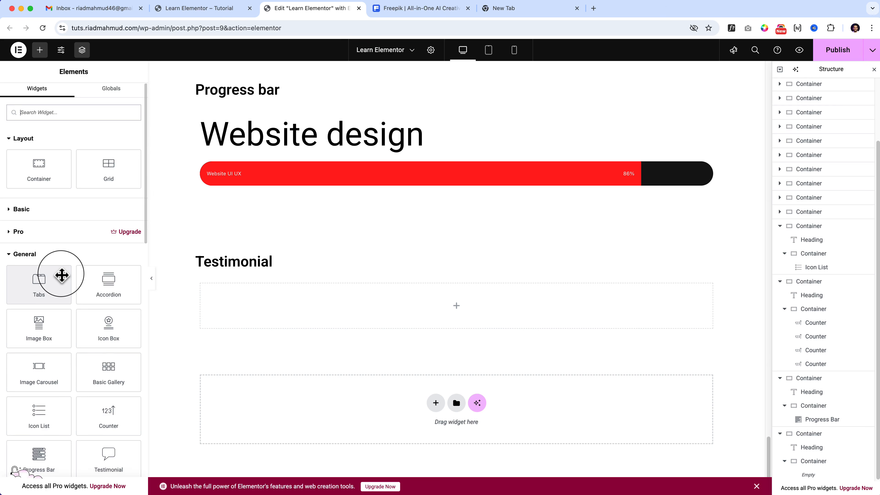
scroll(62, 276, down, 8)
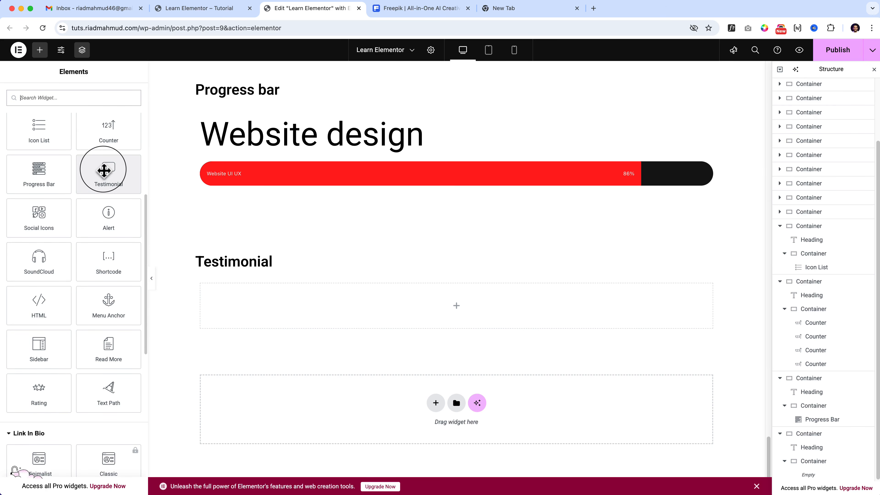
drag(103, 170, 338, 305)
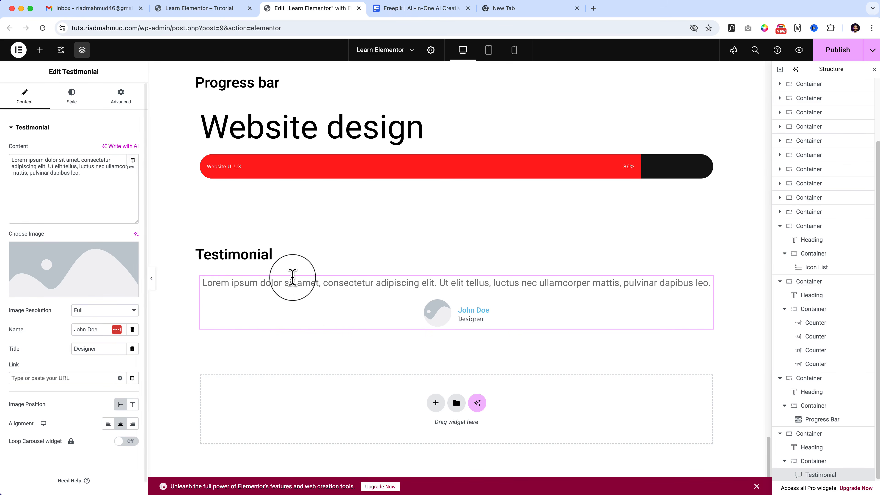
Lengthen the testimonial's content by copying its Lorem ipsum text and pasting it again at the end.
drag(98, 173, 8, 160)
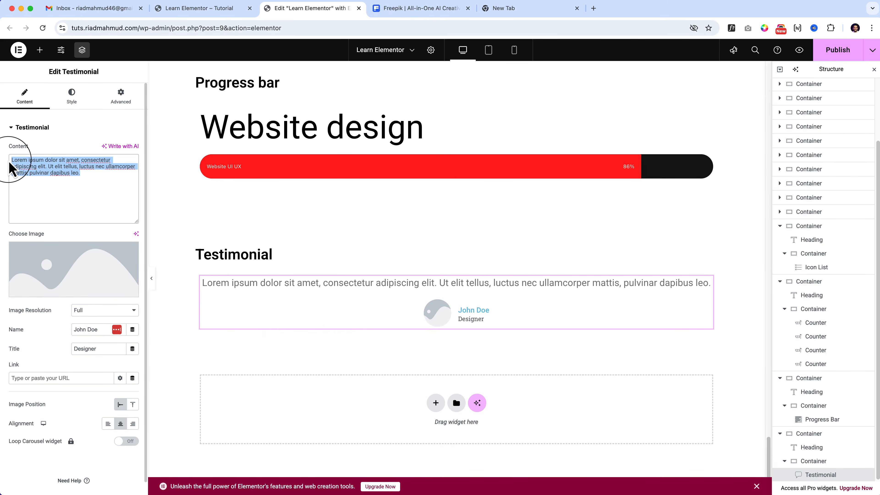
key(ctrl+c)
key(Right)
key(ctrl+v)
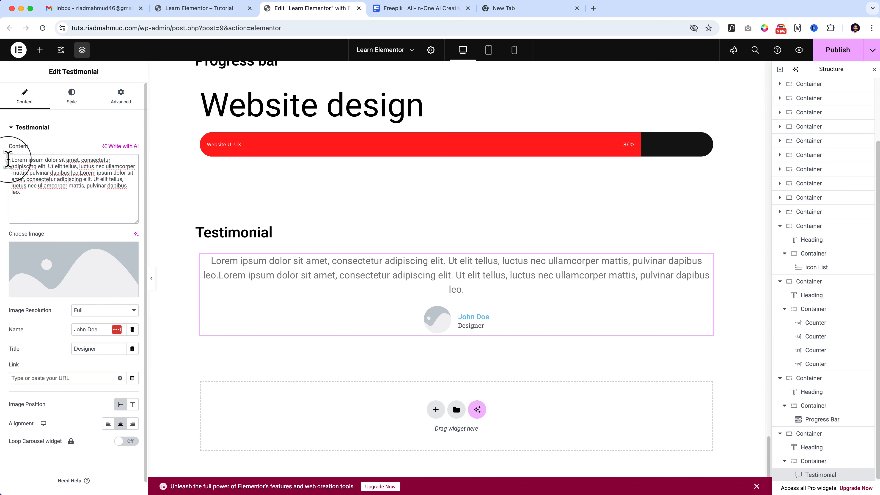
Set the testimonial's image to the lizard photo dragon-9683286_1280.jpg from the media library.
click(69, 261)
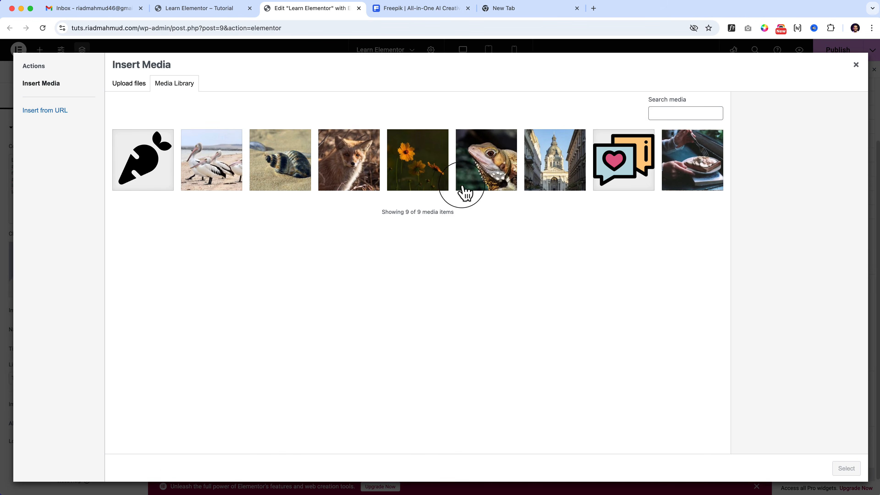
click(499, 186)
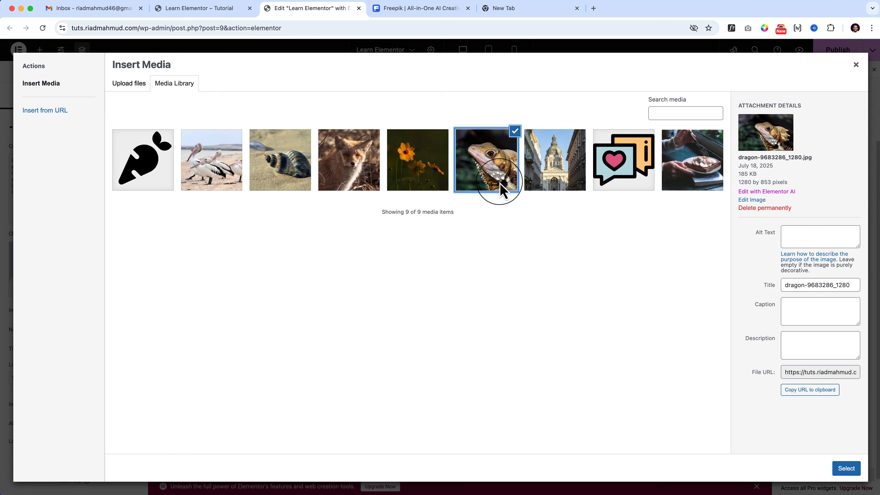
click(846, 468)
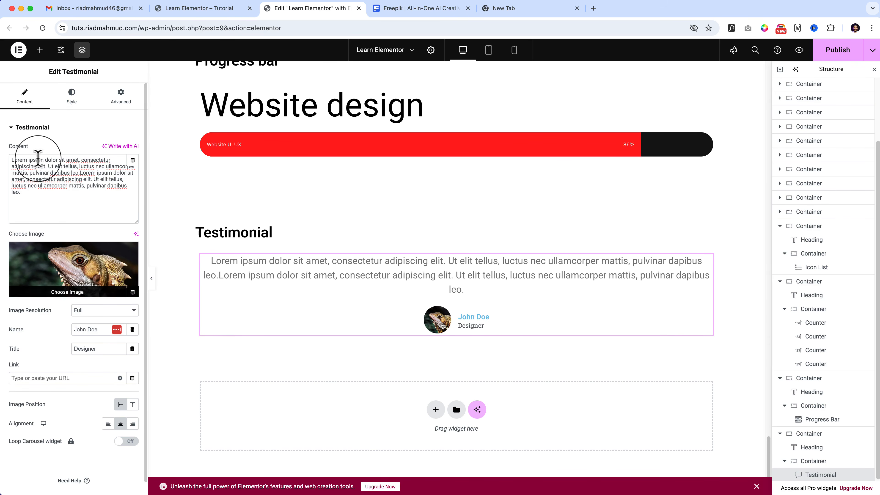
click(14, 128)
click(16, 131)
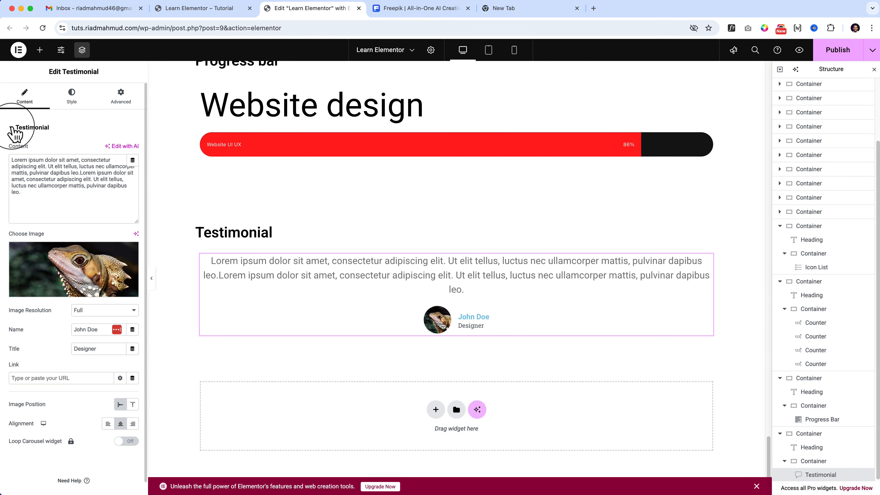
click(16, 131)
click(23, 132)
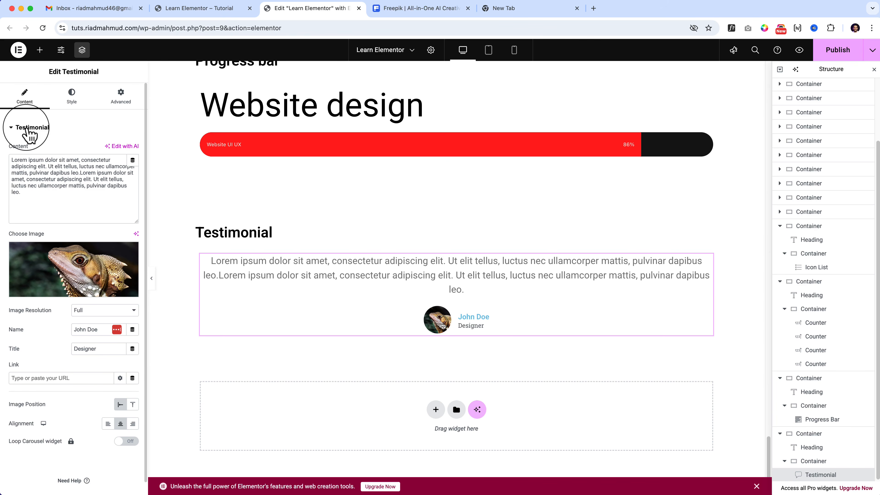
scroll(66, 329, down, 1)
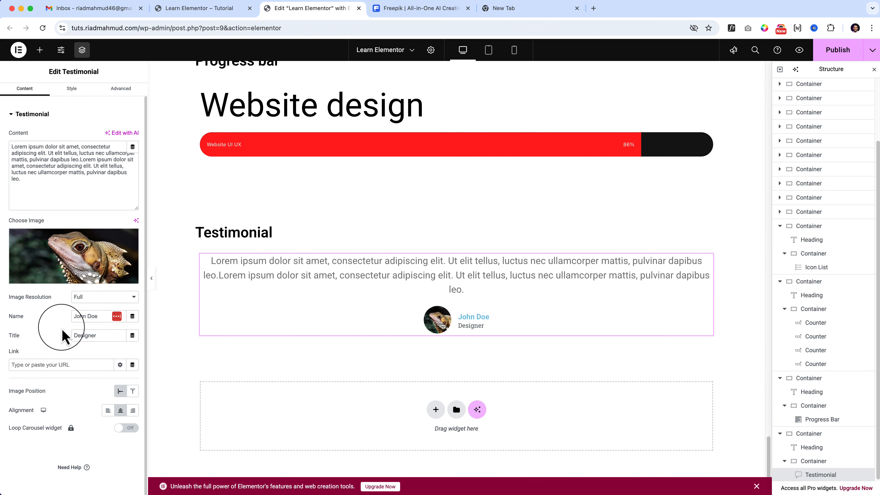
scroll(64, 311, up, 1)
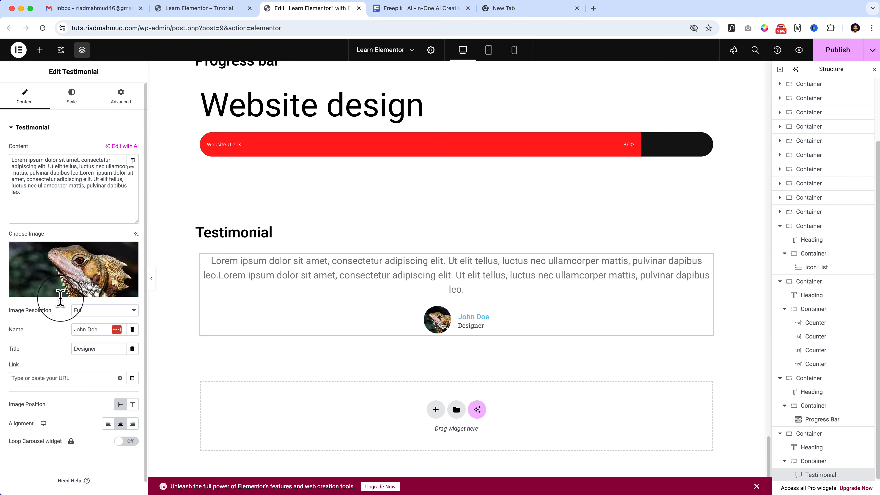
click(136, 234)
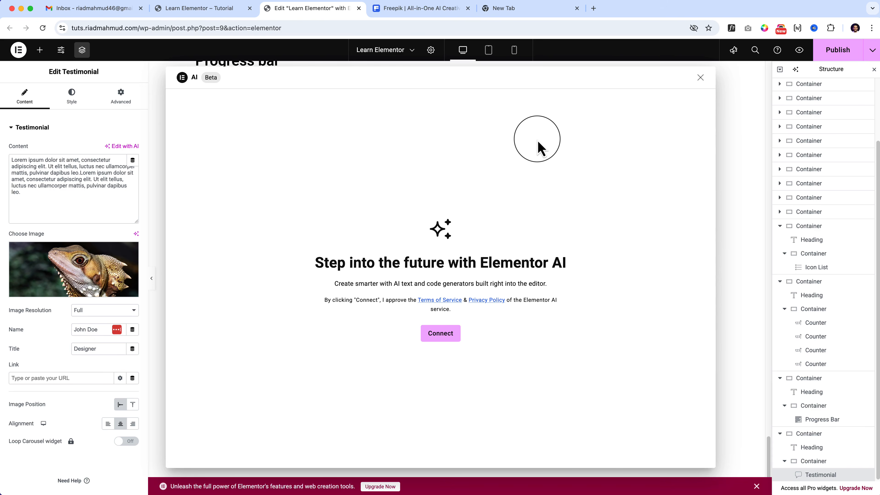
click(700, 77)
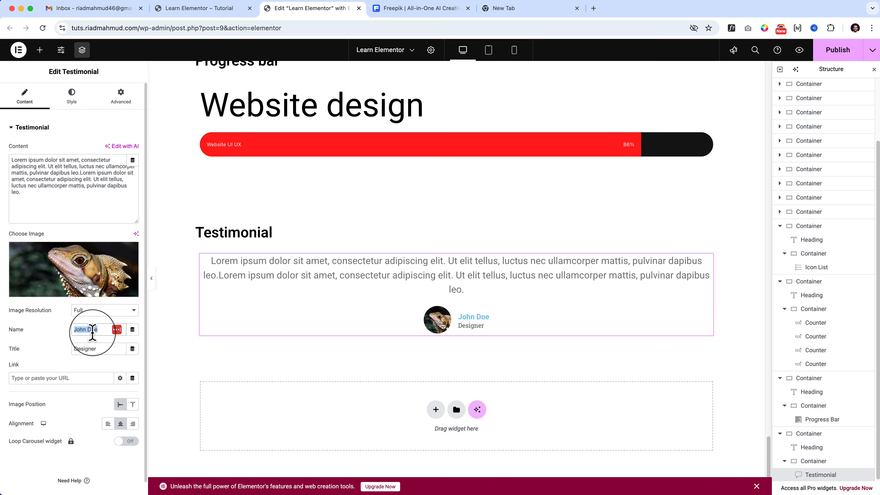
Replace the testimonial's placeholder author name with the reviewer's name.
text(Riad Mah)
key(BackSpace)
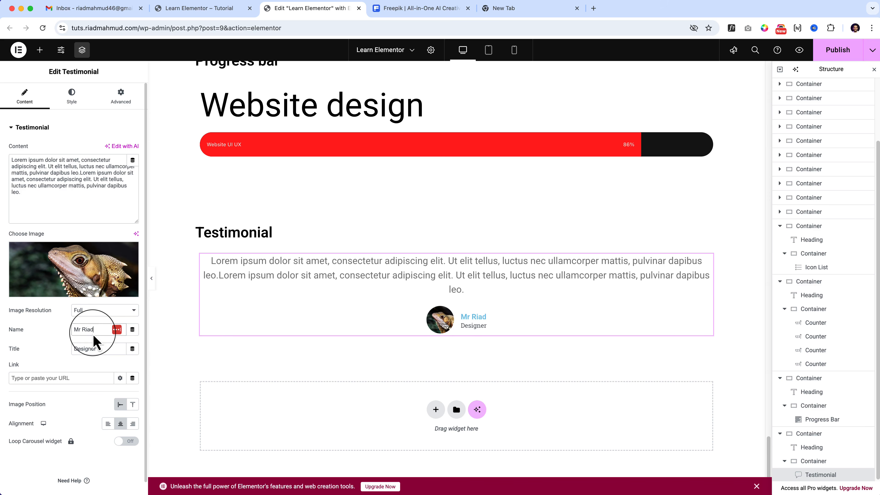
Open the testimonial's link URL for editing.
click(36, 377)
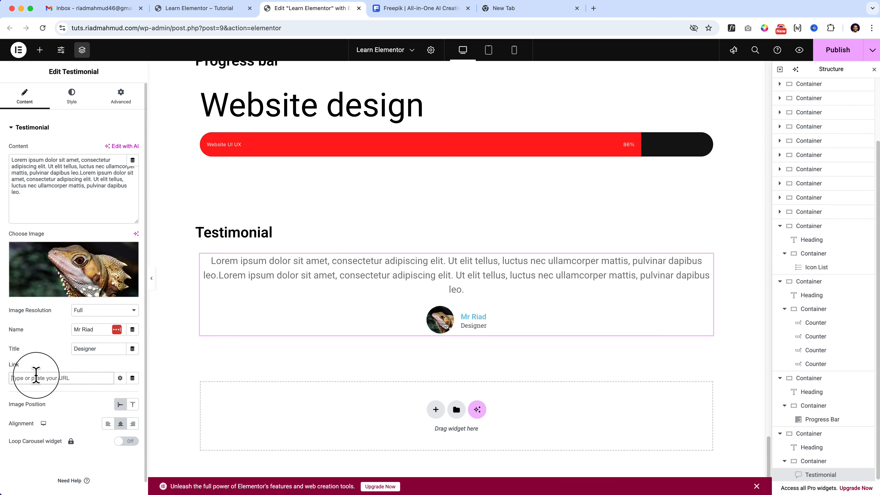
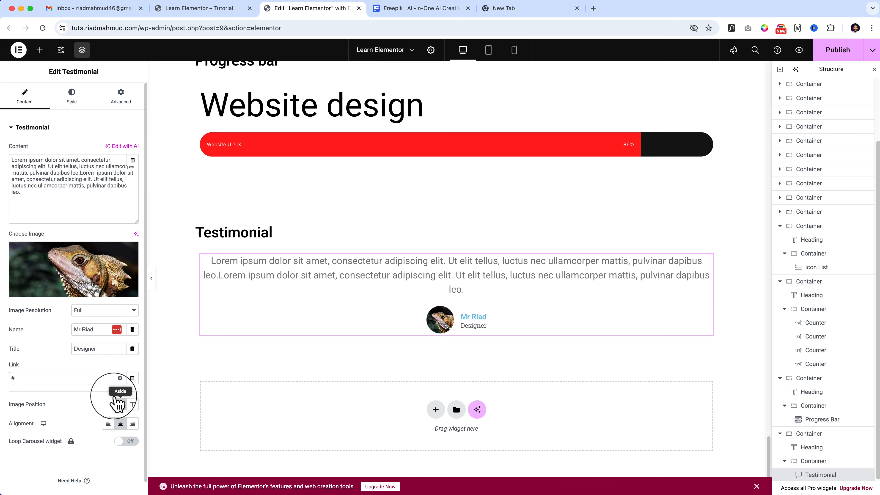
Set the testimonial's image position to Top and its alignment to Center.
click(133, 405)
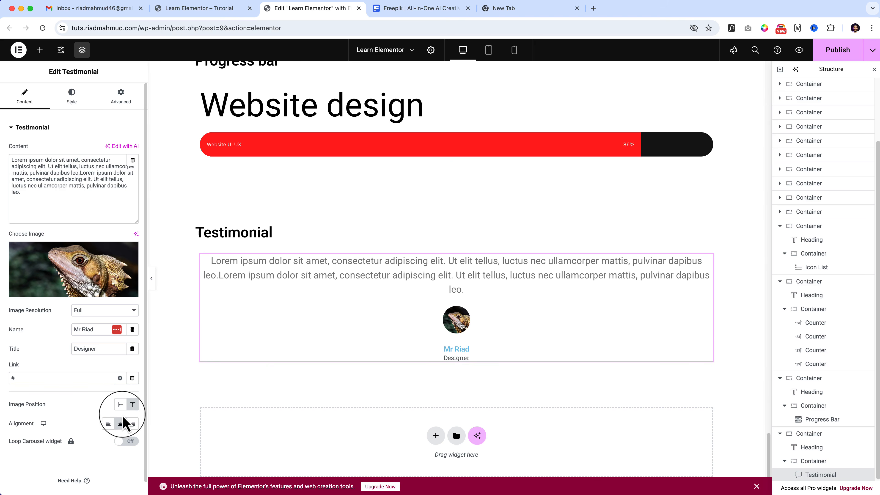
click(108, 424)
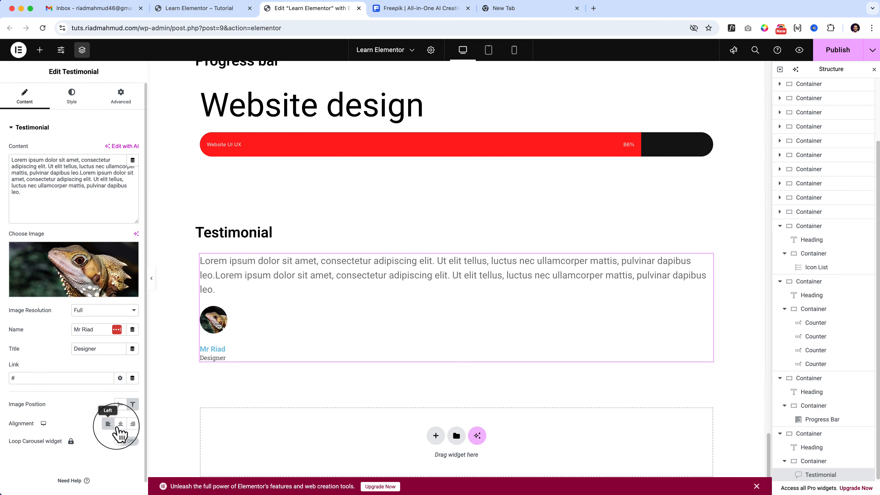
click(133, 423)
click(120, 424)
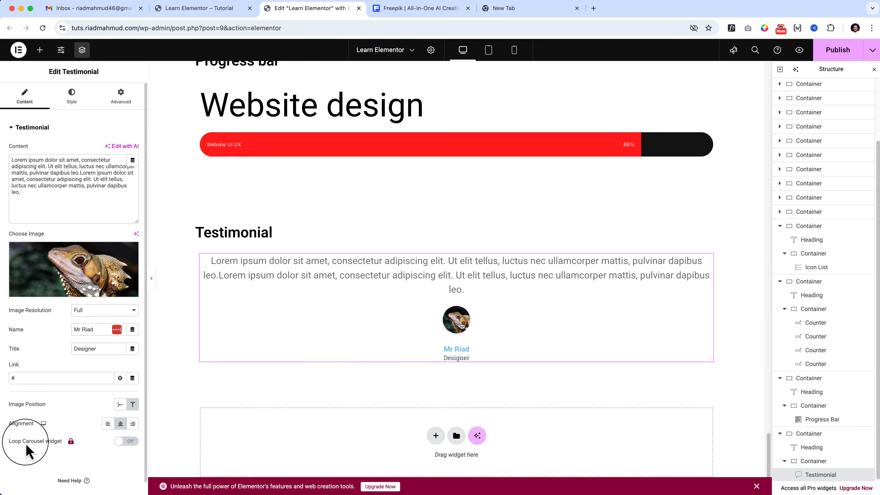
click(125, 441)
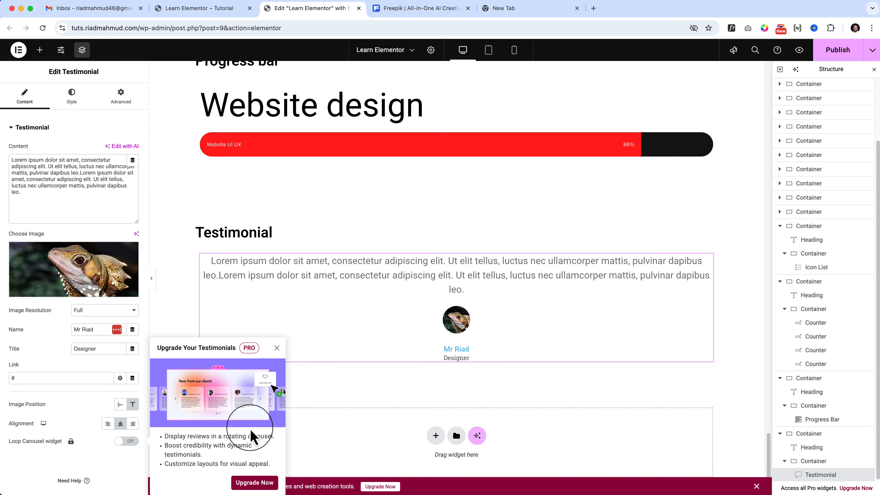
click(126, 462)
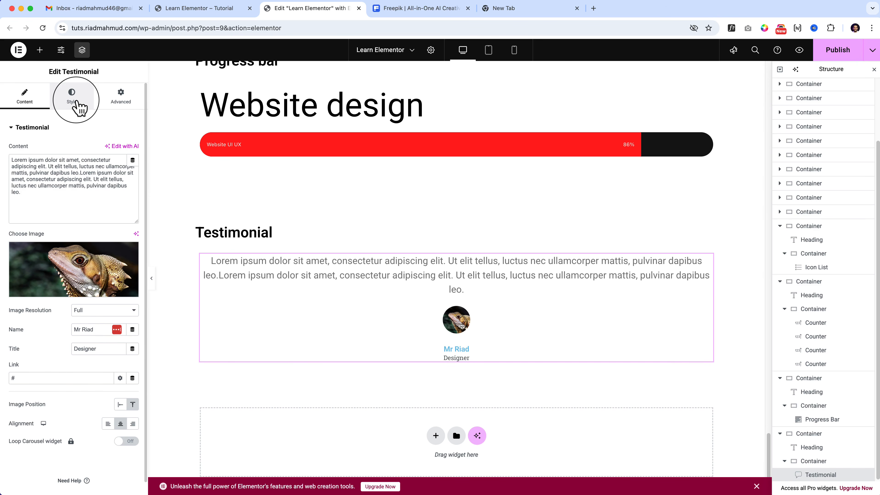
Size the testimonial image to 105 px and give it a solid border 5 px wide on all sides.
click(80, 108)
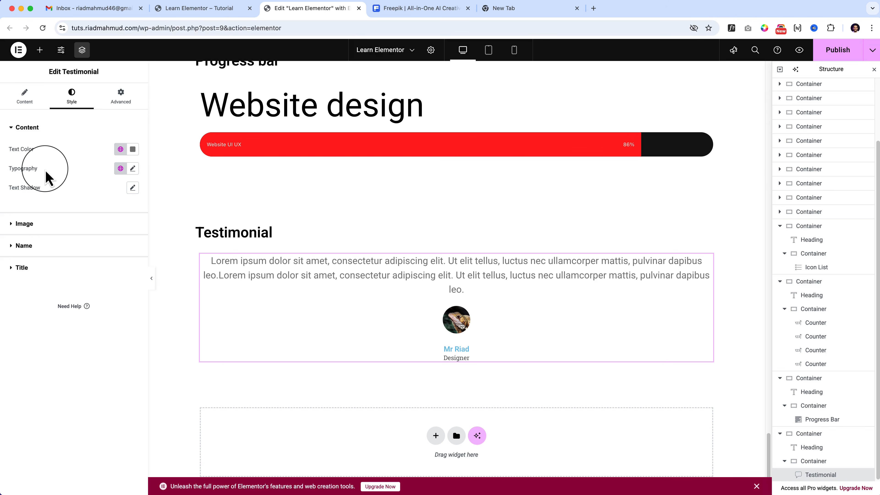
click(67, 233)
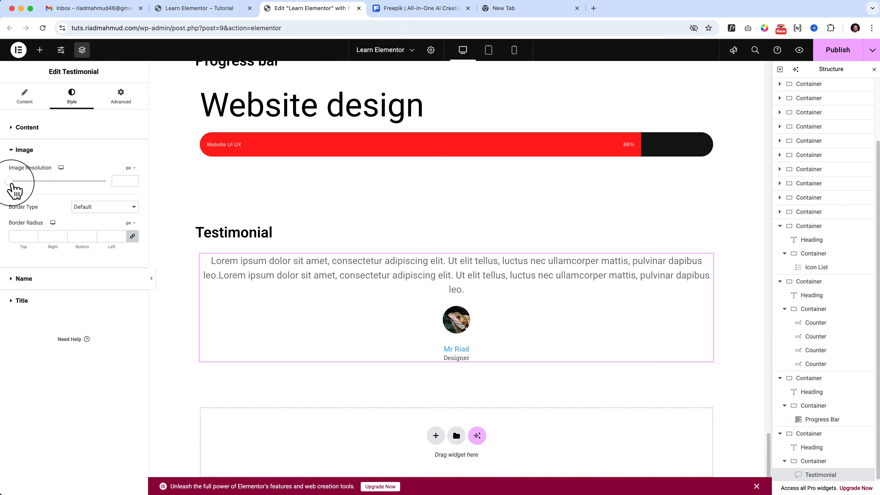
drag(9, 181, 54, 200)
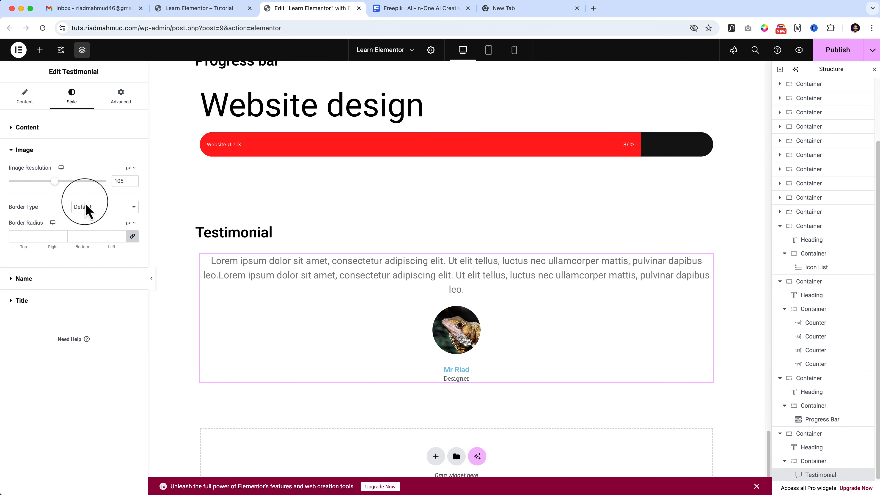
click(118, 207)
click(115, 228)
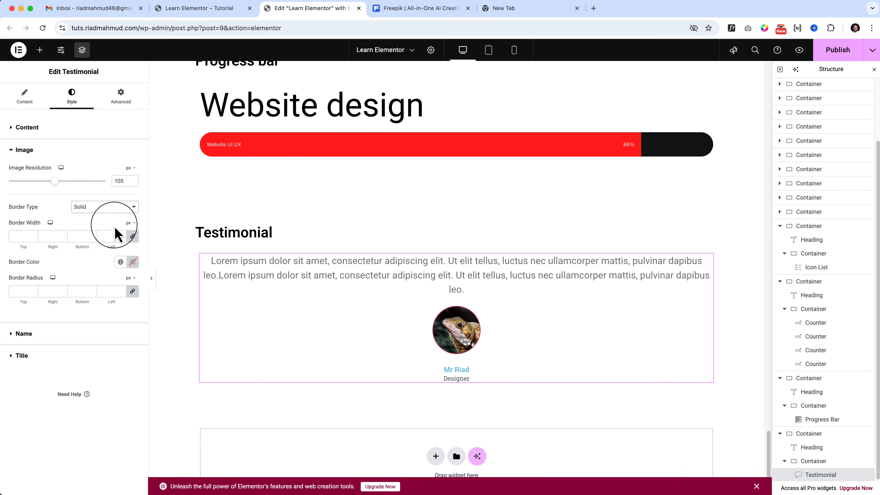
click(20, 235)
text(5)
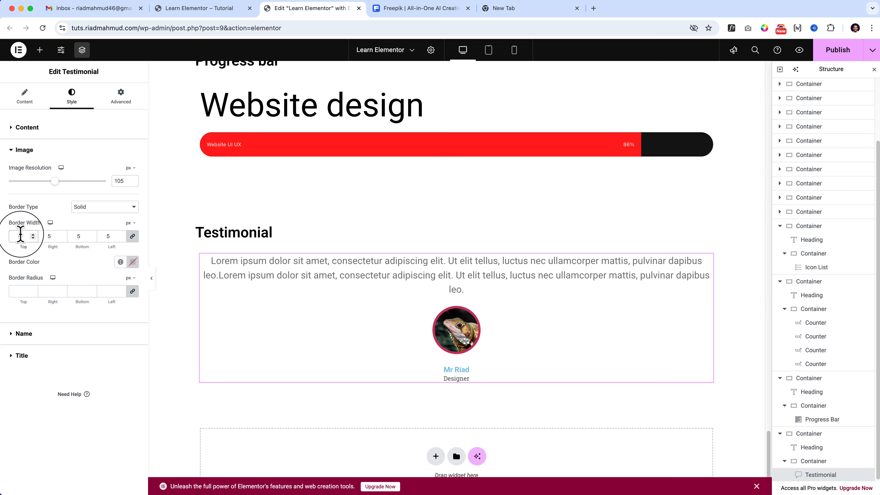
Set the testimonial image's border radius to 50 px on all corners.
click(22, 291)
text(0)
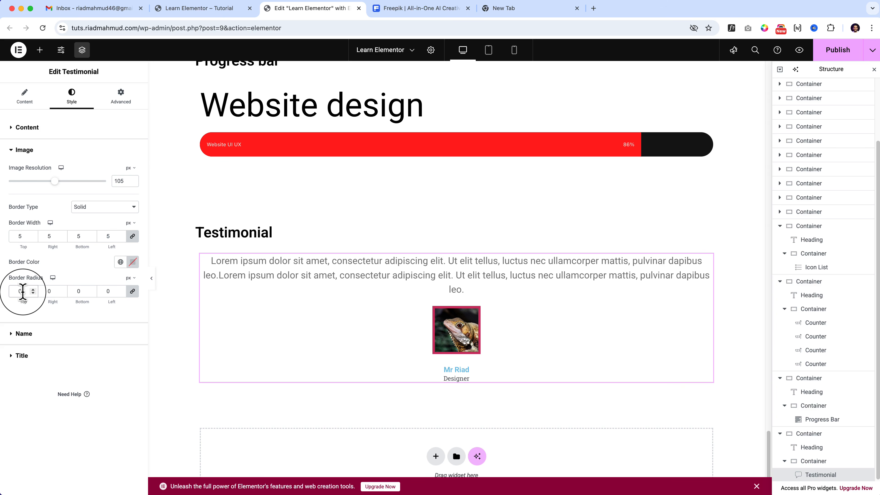
text(5)
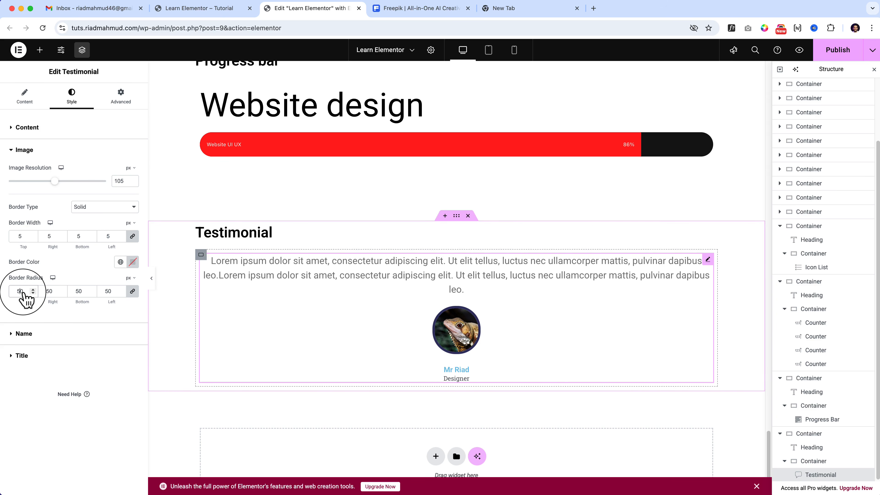
click(43, 333)
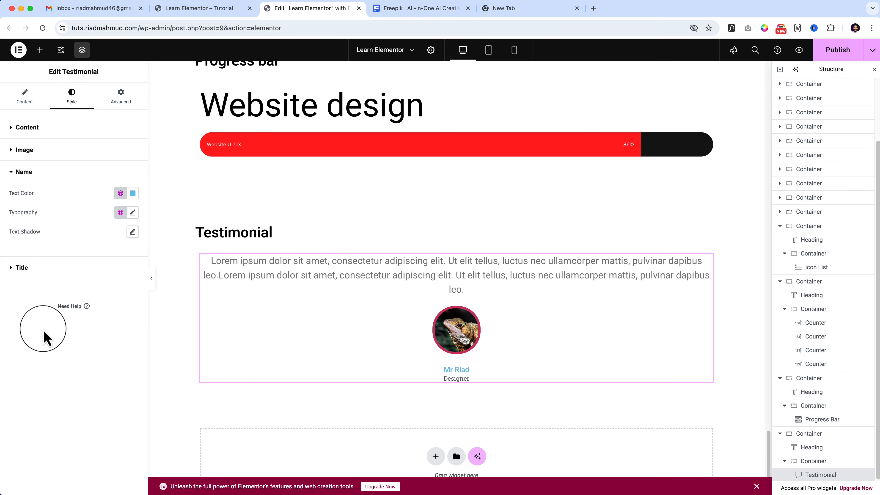
click(43, 275)
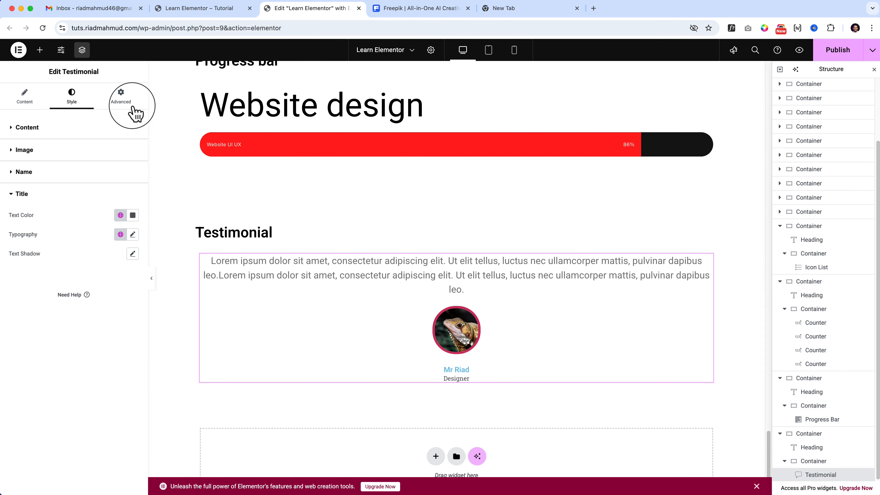
click(121, 96)
scroll(98, 305, down, 6)
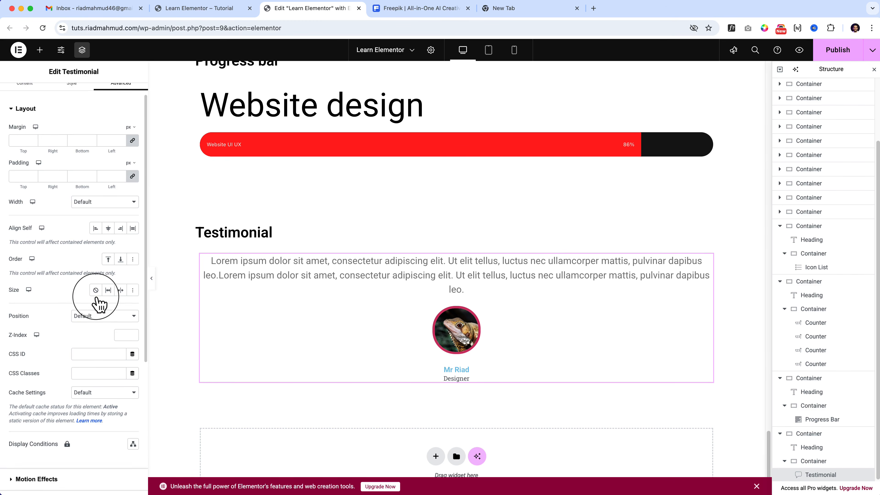
scroll(78, 257, up, 6)
click(22, 96)
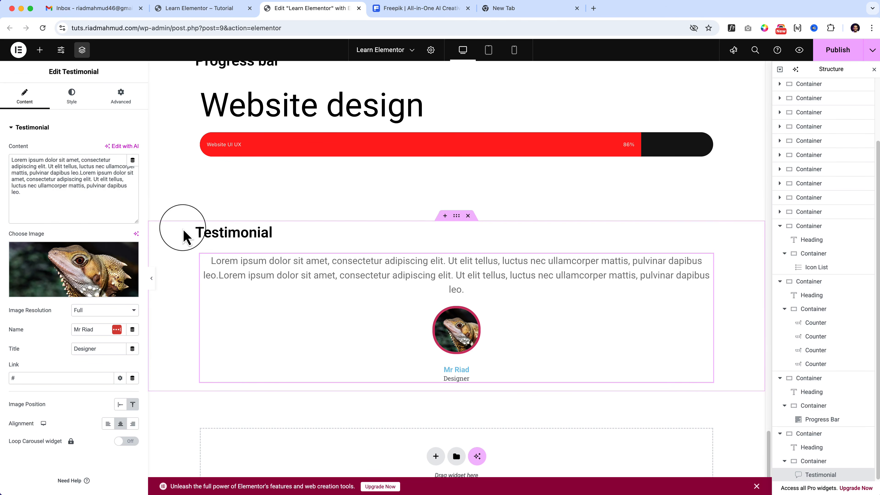
Duplicate the Testimonial section container and replace the testimonial widget in the copy with a Social Icons widget.
right_click(457, 218)
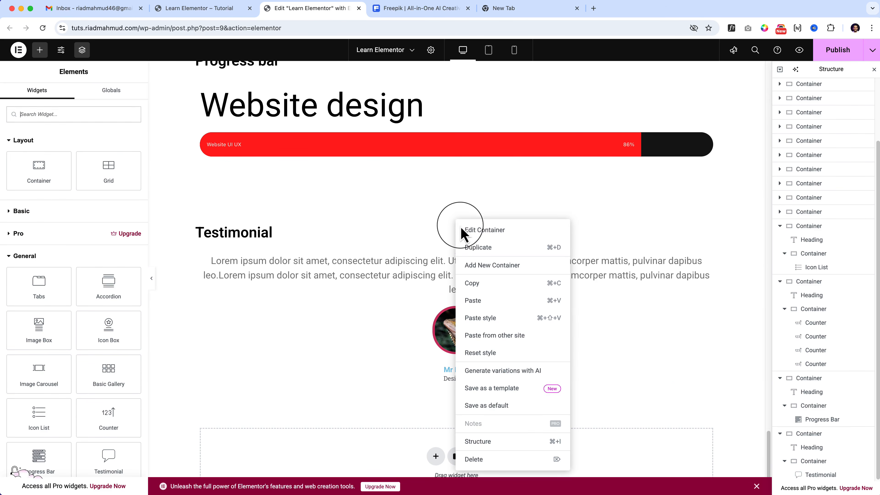
click(473, 246)
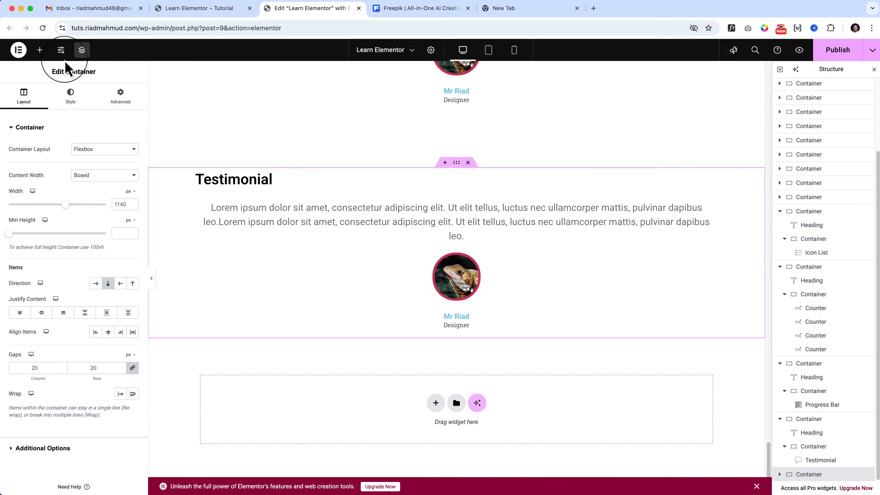
click(40, 50)
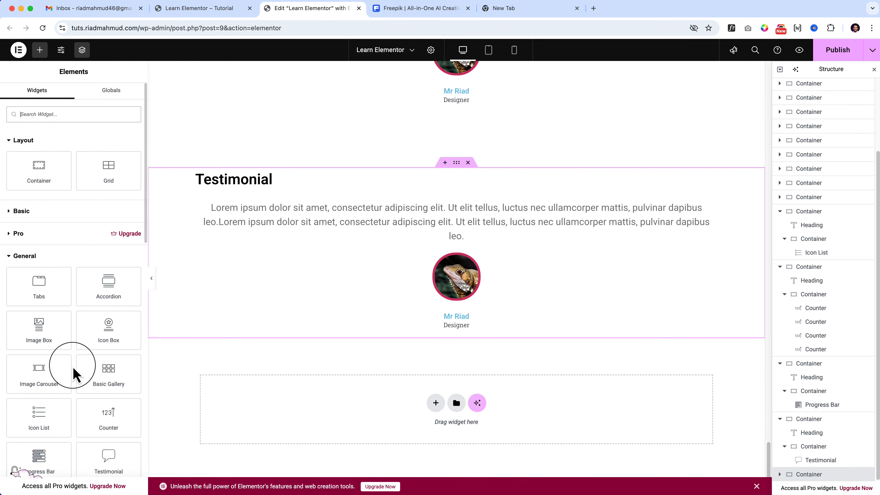
scroll(74, 374, down, 5)
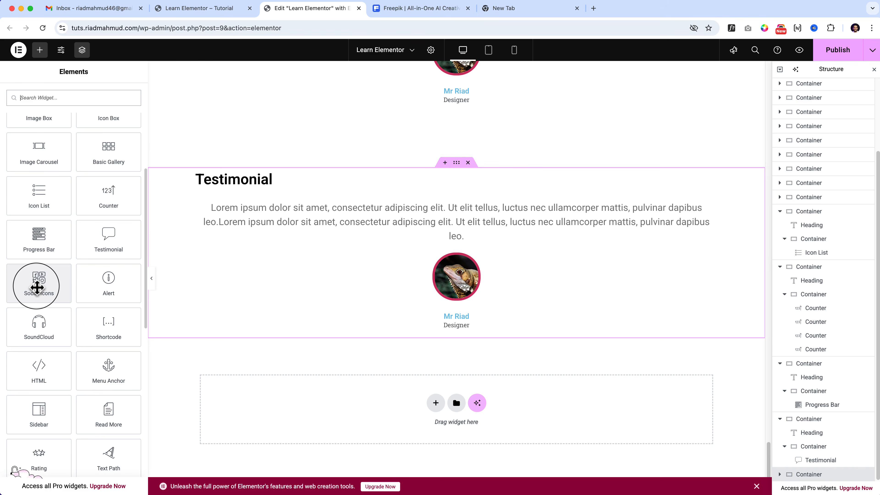
drag(37, 286, 311, 220)
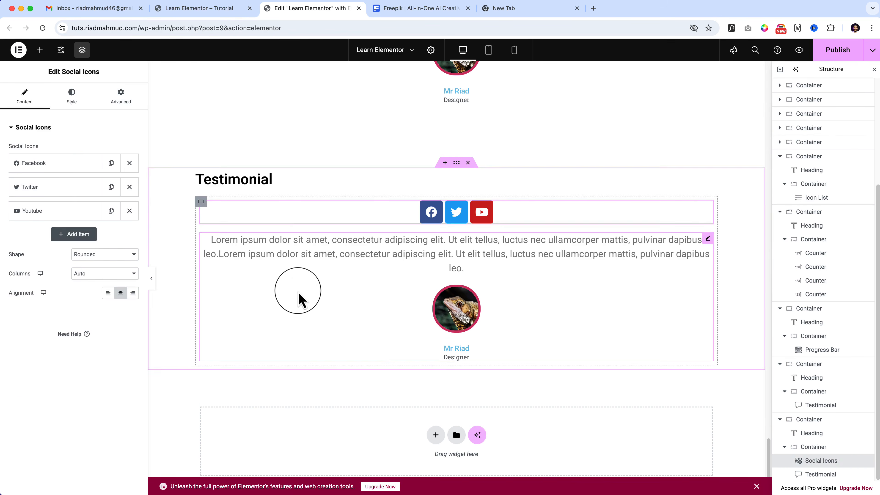
right_click(299, 299)
click(315, 481)
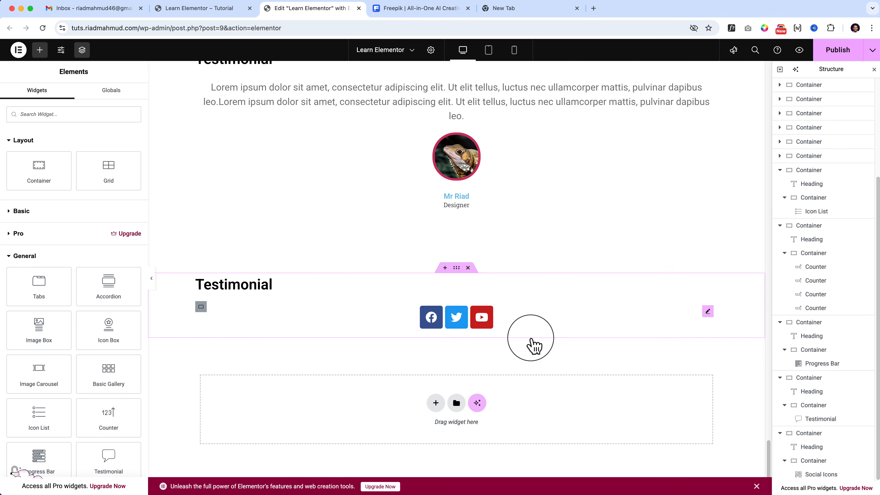
Add a fourth item to the Social Icons widget and give it the Whatsapp icon from the icon library.
click(554, 325)
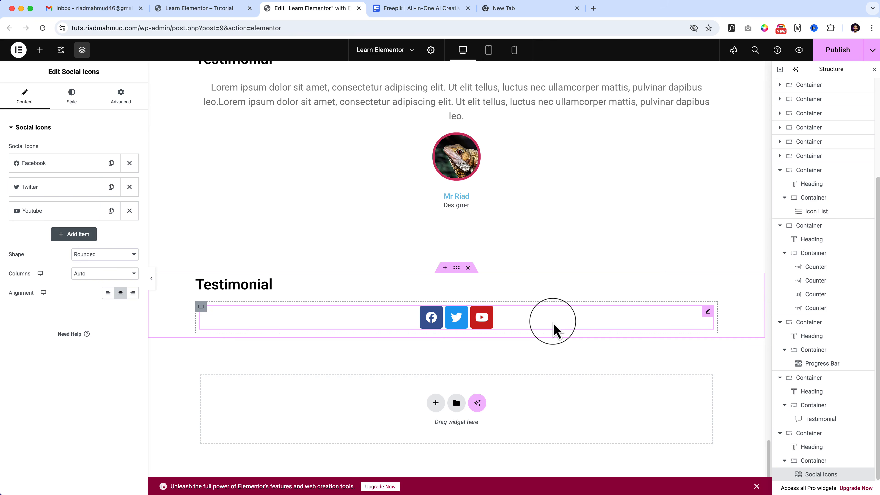
click(57, 166)
mouse_move(95, 224)
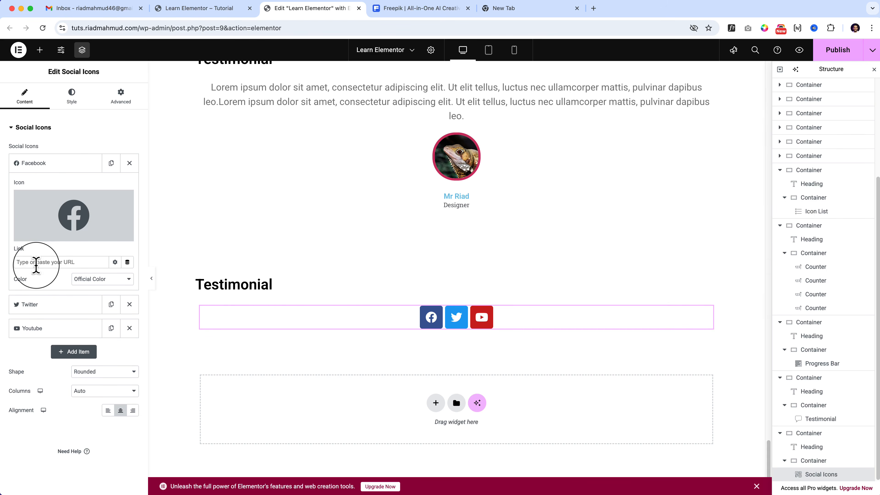
click(71, 166)
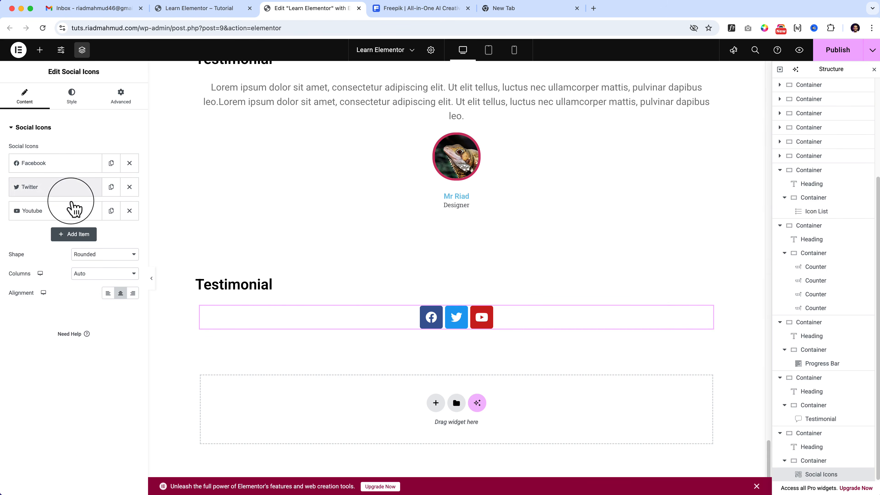
click(72, 235)
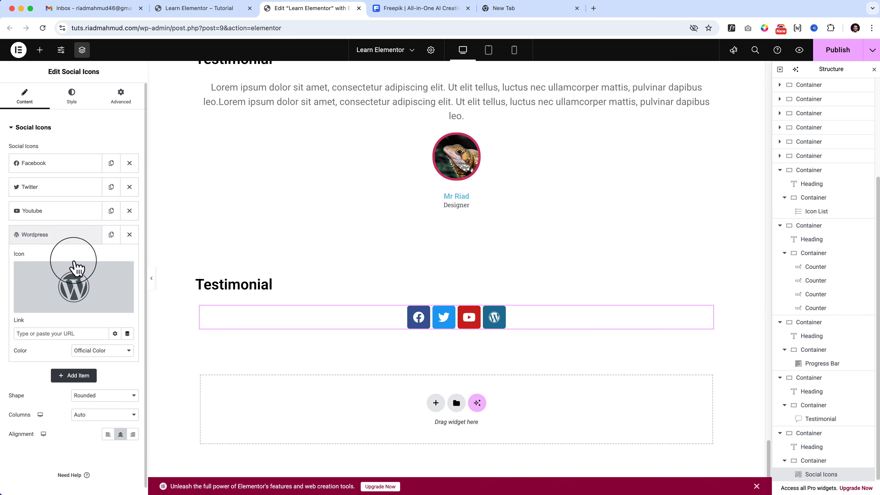
click(79, 288)
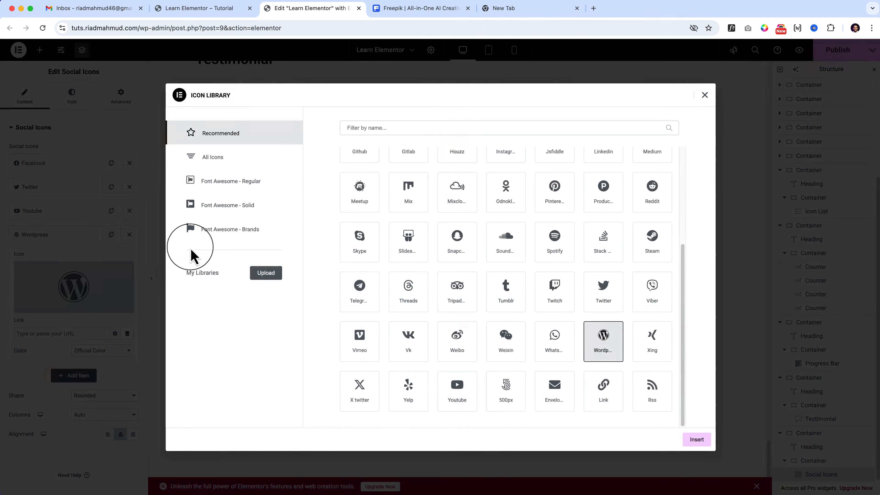
click(488, 133)
text(what)
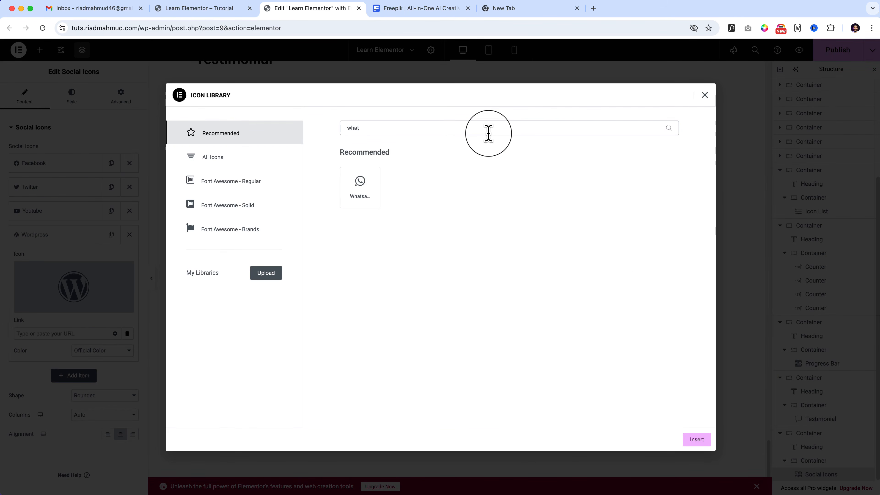
click(360, 183)
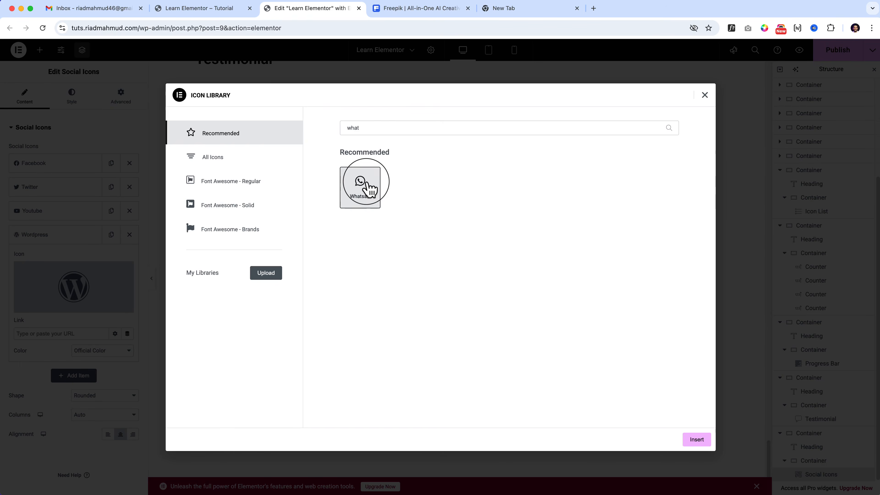
click(688, 441)
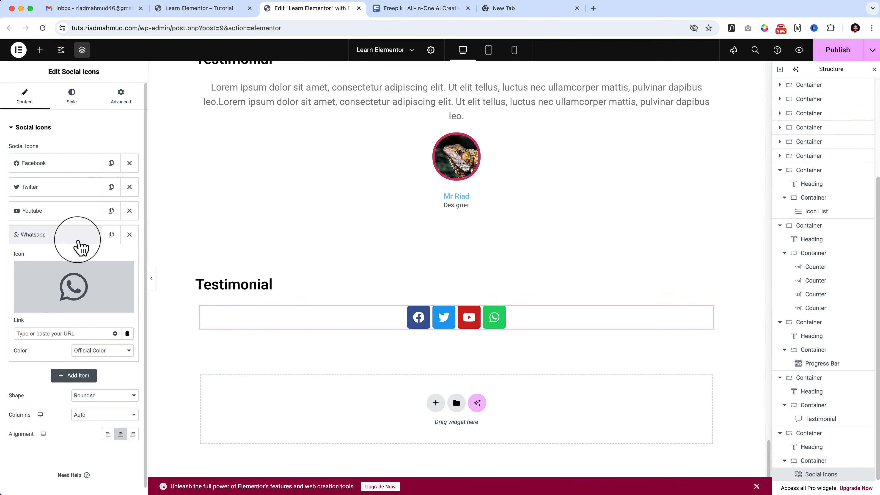
click(83, 235)
Duplicate the Whatsapp item and change the copy's icon to X Twitter from the icon library.
click(110, 234)
click(65, 258)
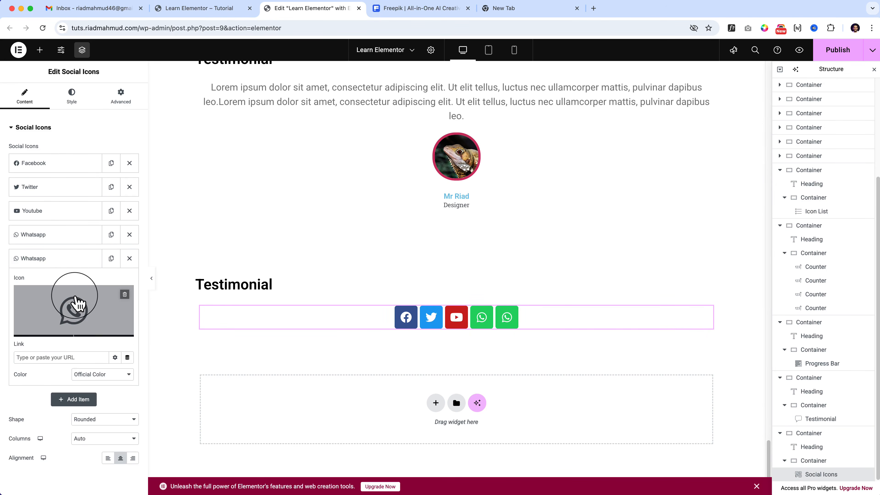
click(74, 306)
click(520, 128)
text(tik)
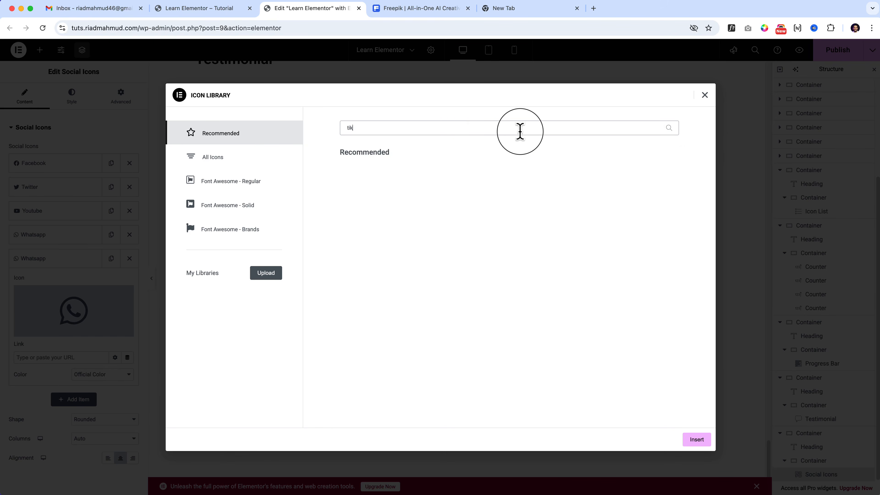
key(BackSpace)
key(BackSpace)
key(BackSpace)
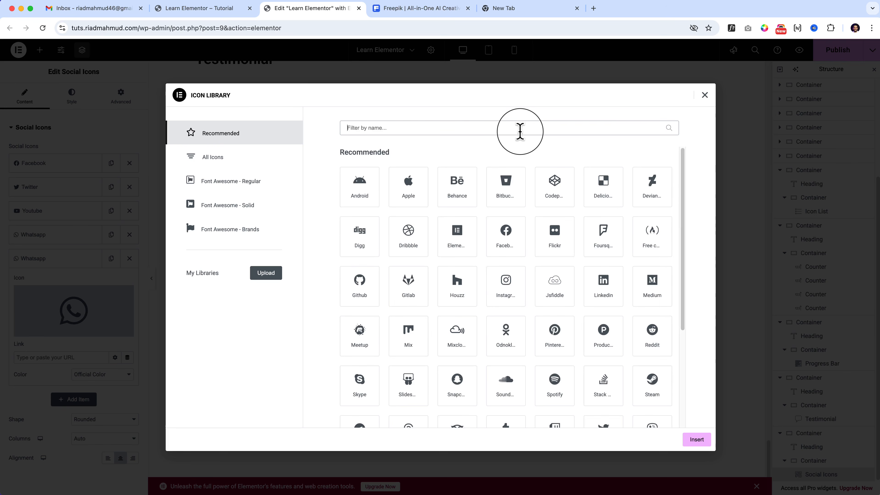
text(ti)
key(BackSpace)
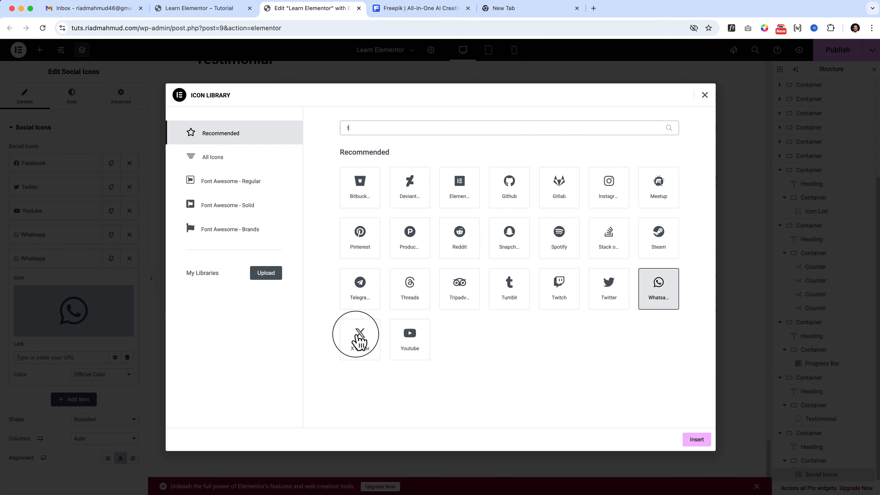
click(357, 335)
click(694, 443)
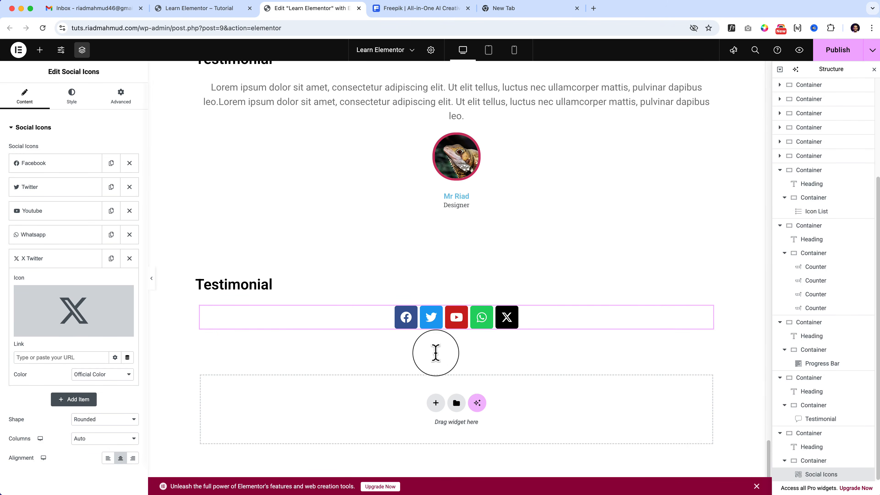
Collapse the X Twitter item and try the Square and Rounded shapes for the social icons, settling on Circle.
scroll(407, 350, up, 10)
scroll(407, 350, down, 6)
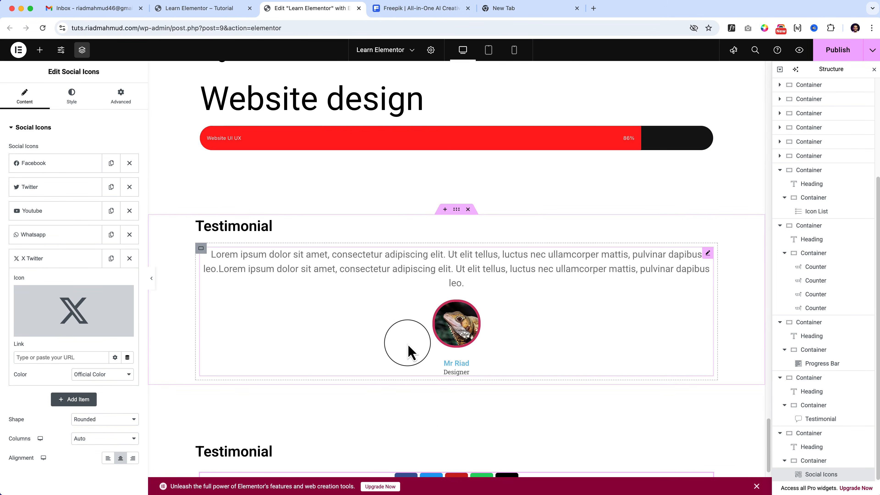
scroll(407, 350, up, 3)
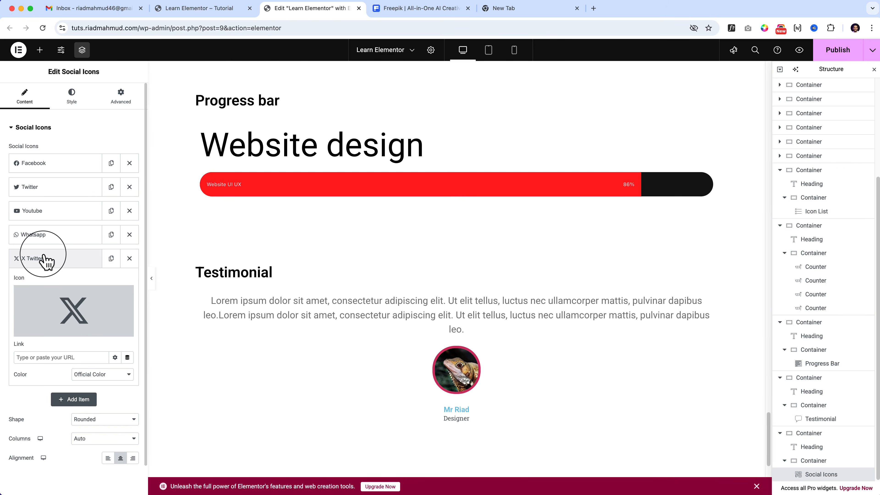
click(43, 259)
click(122, 301)
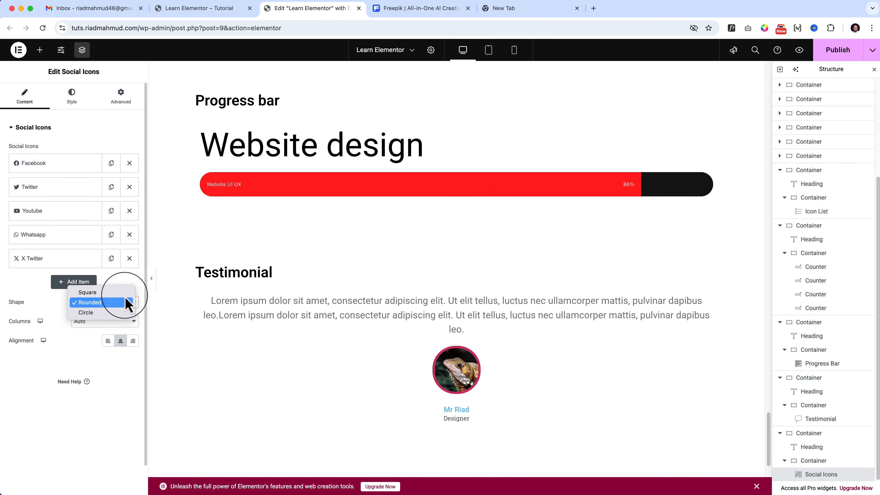
click(127, 311)
click(125, 307)
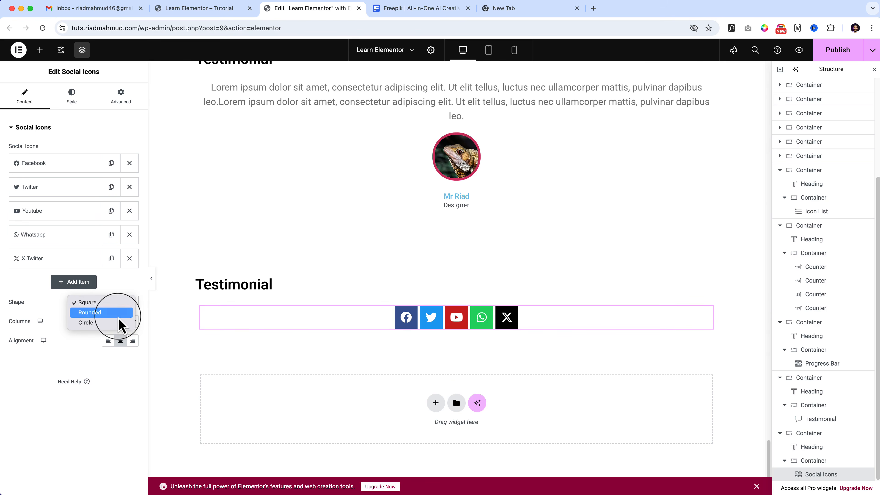
click(122, 315)
click(118, 307)
click(118, 321)
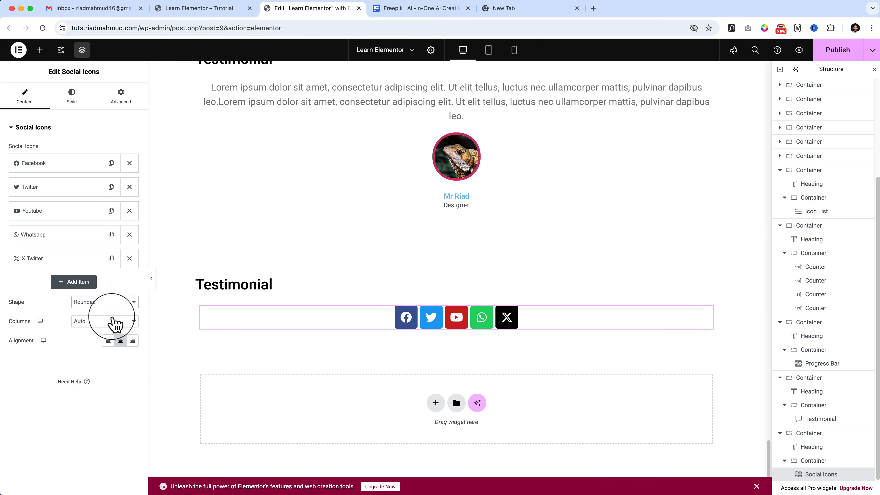
Try laying out the social icons in 1, 3 and 4 columns, and return the Columns setting to Auto.
click(92, 321)
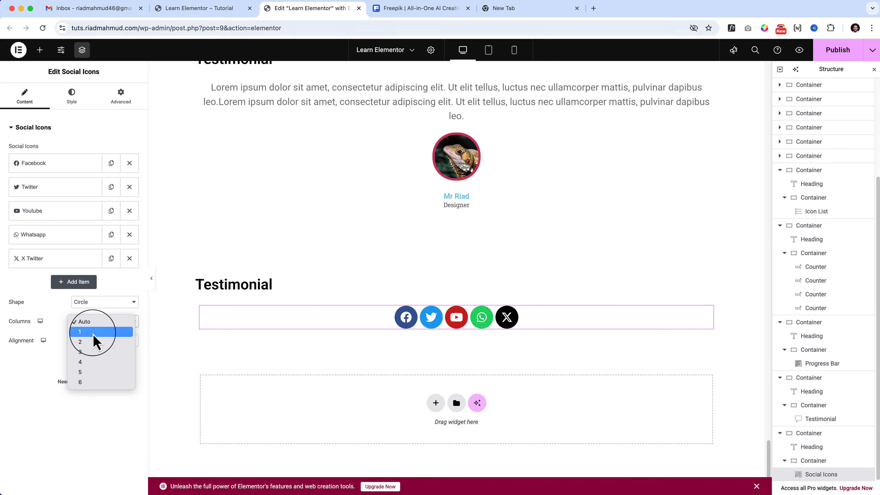
click(92, 332)
click(95, 323)
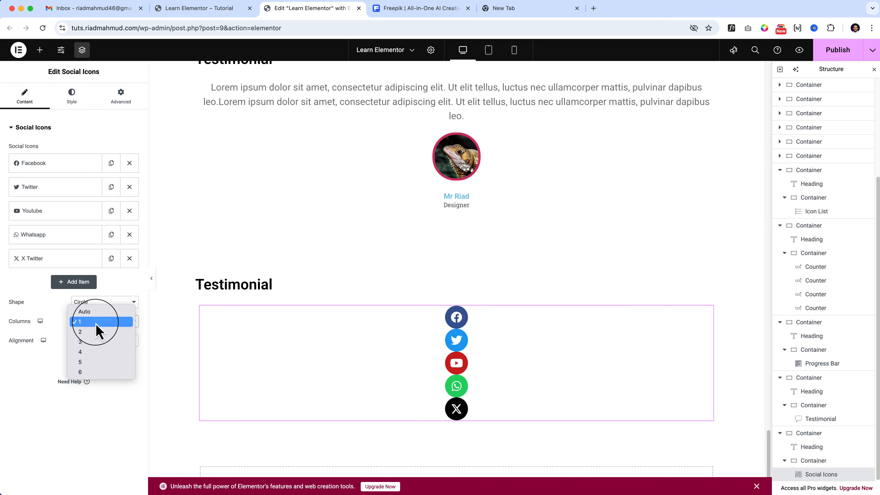
click(83, 335)
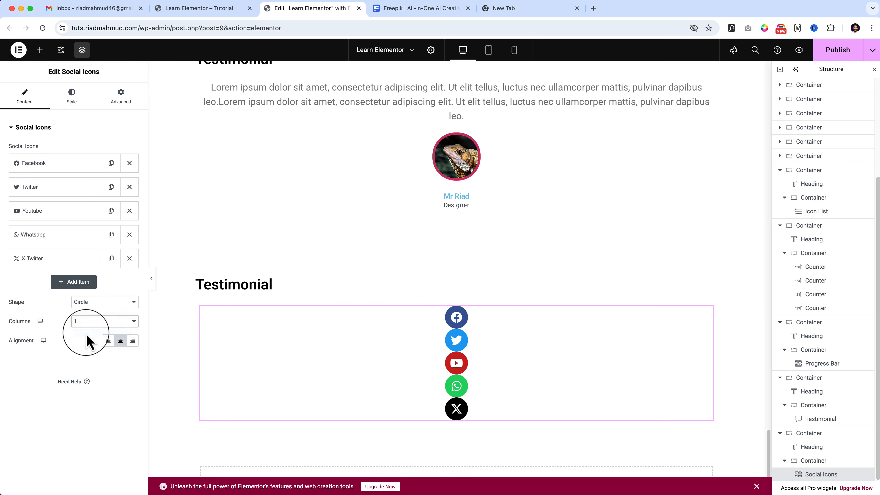
click(103, 322)
click(104, 333)
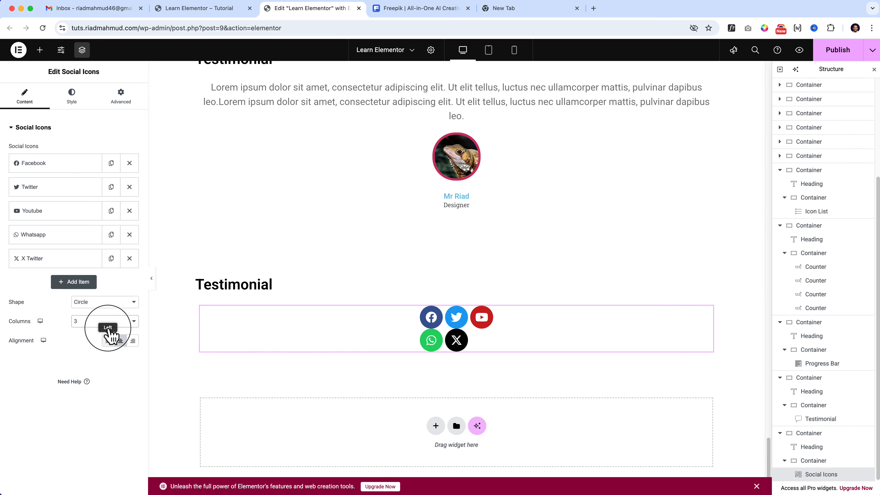
click(114, 328)
click(115, 332)
click(114, 322)
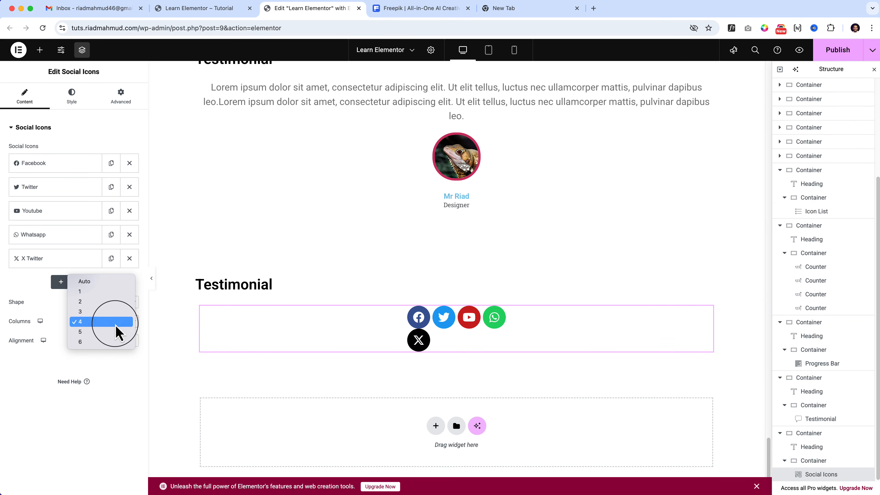
click(117, 282)
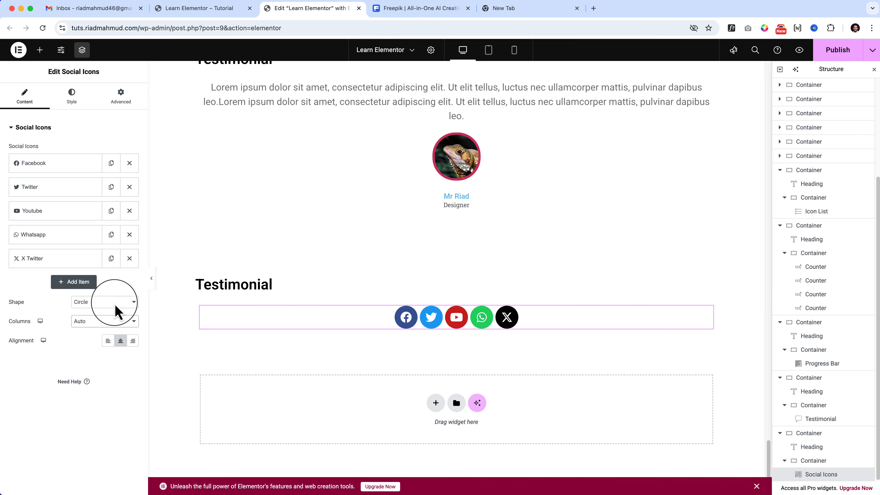
Try left and right alignment and a single column for the social icons, and restore Auto columns with center alignment.
click(108, 341)
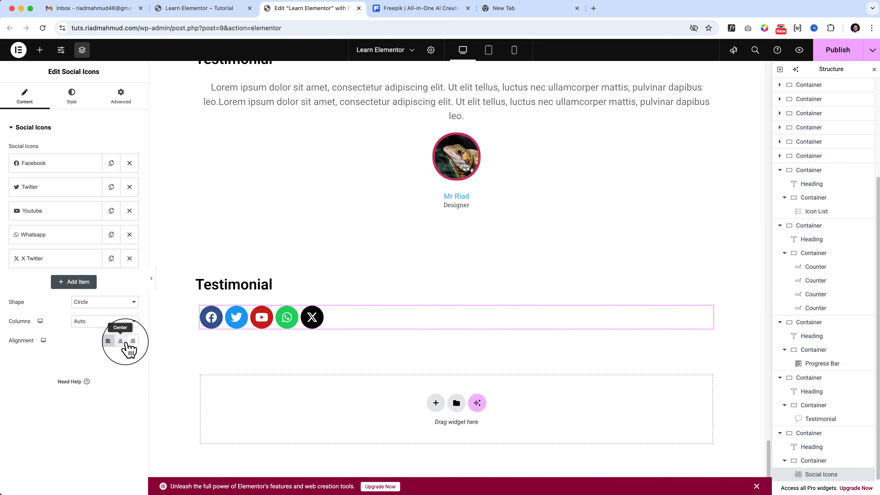
click(133, 341)
click(108, 341)
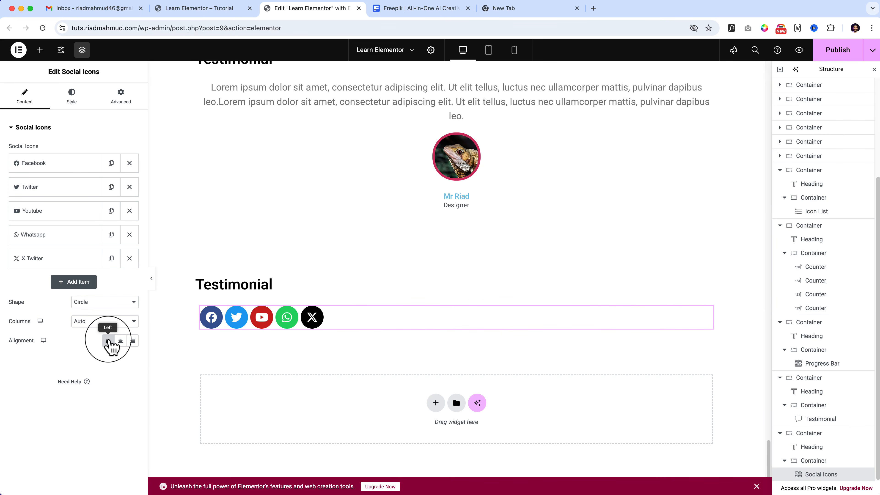
click(104, 322)
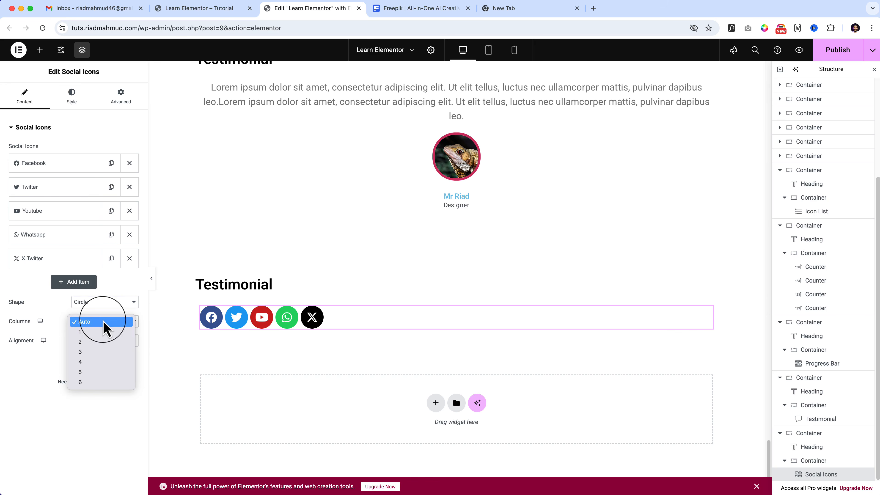
click(102, 331)
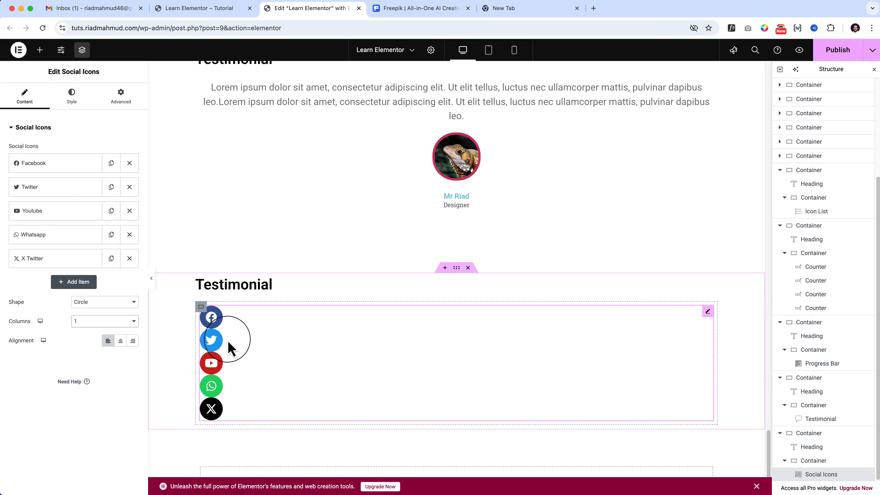
click(119, 321)
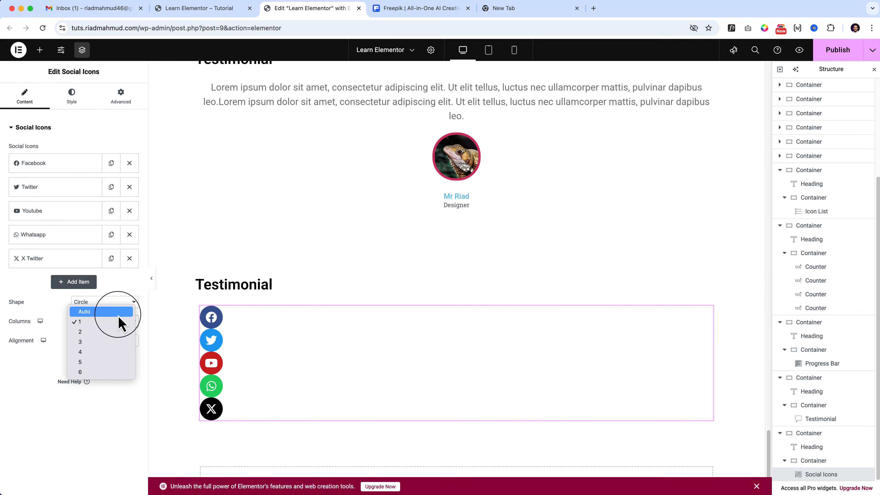
click(119, 312)
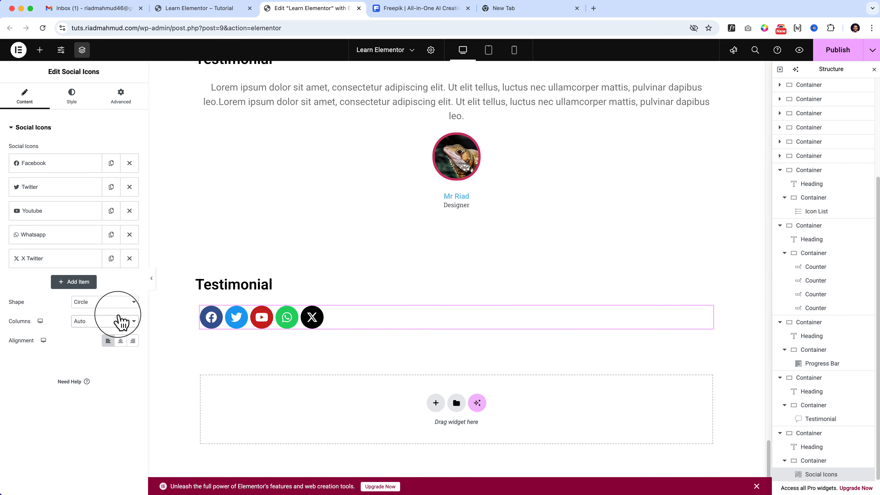
click(120, 341)
Switch the social icons' color style to Custom and assign the global Primary color as their Primary Color.
click(71, 96)
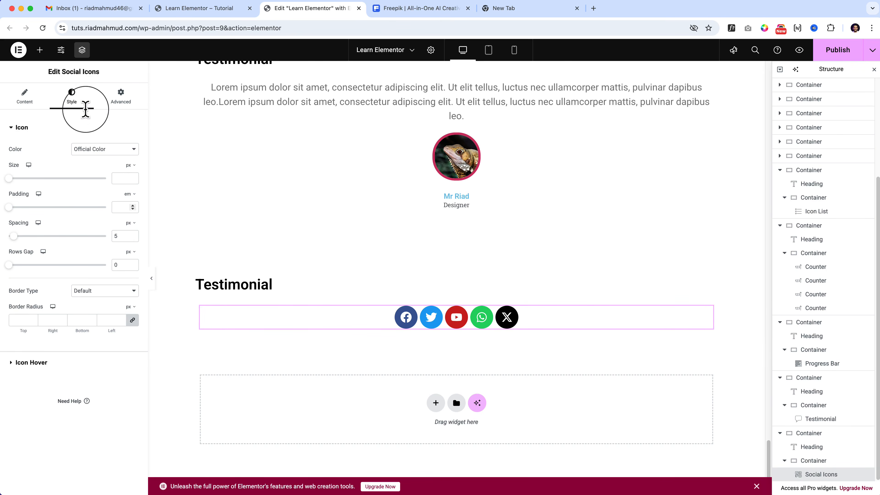
click(127, 151)
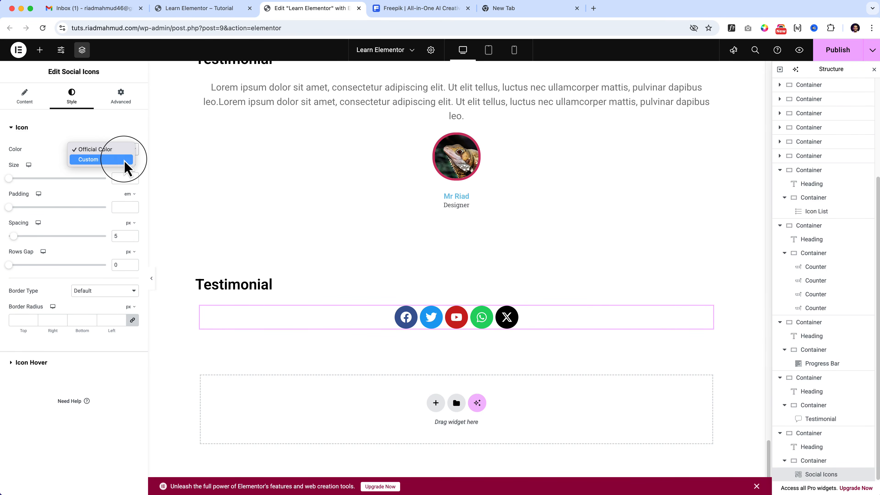
click(127, 159)
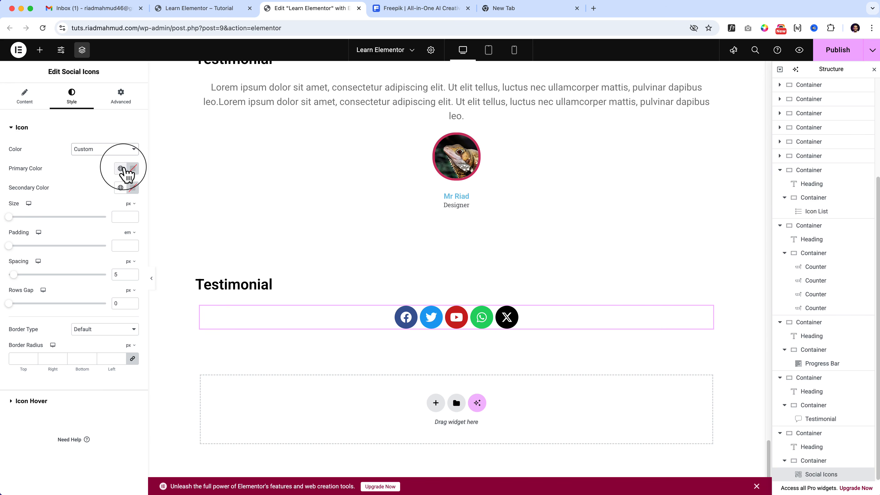
click(122, 169)
click(47, 210)
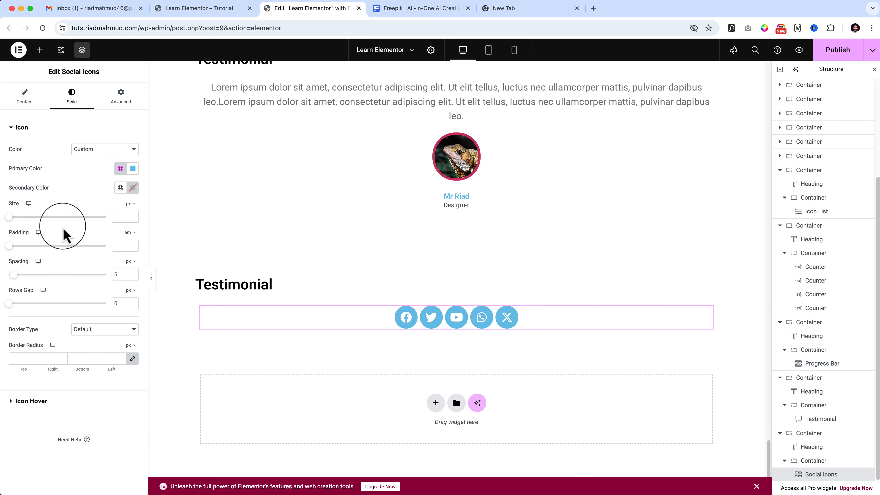
Set the icons' Secondary Color to black (#000000) and their Primary Color to a custom pale blue, about #D3F2FF.
click(120, 187)
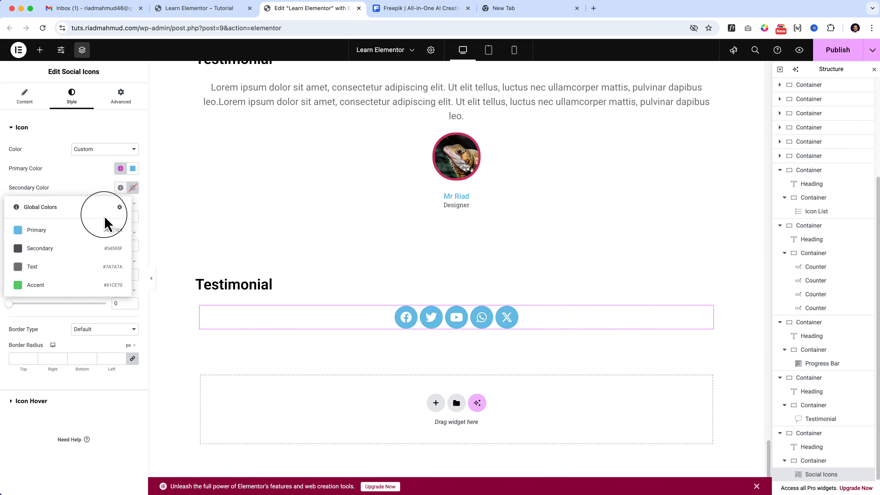
click(83, 249)
click(132, 187)
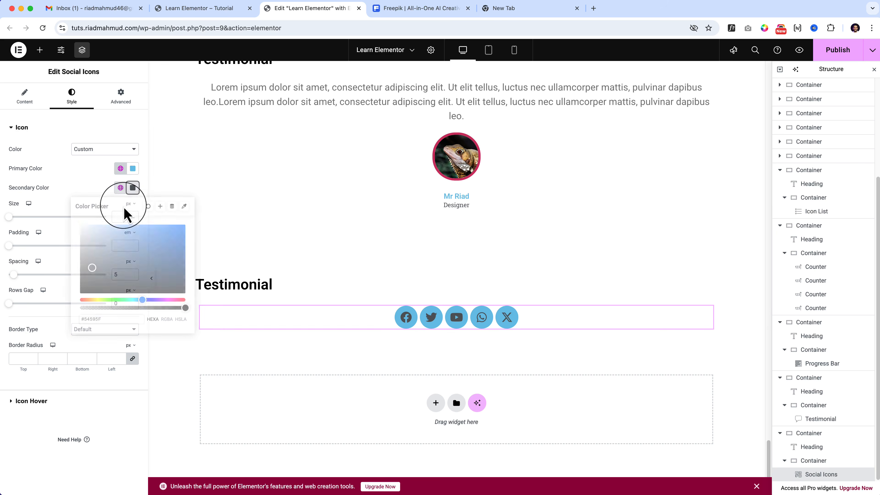
click(80, 292)
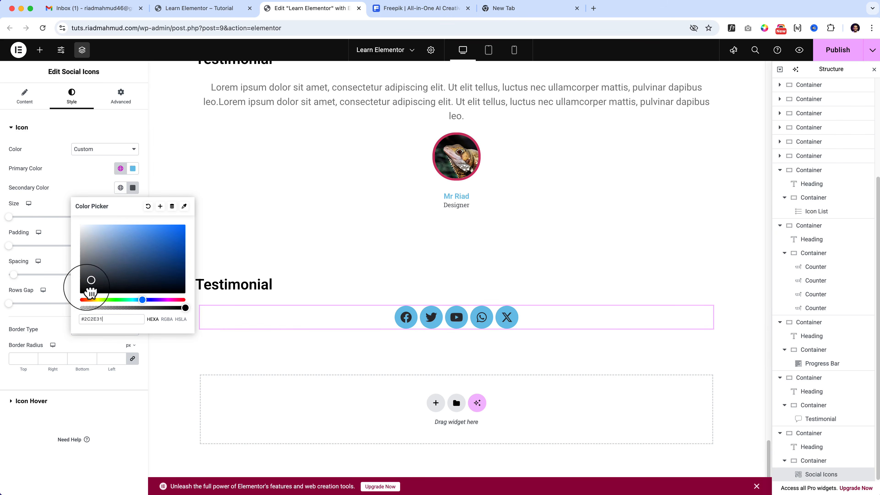
click(133, 168)
drag(137, 212, 106, 207)
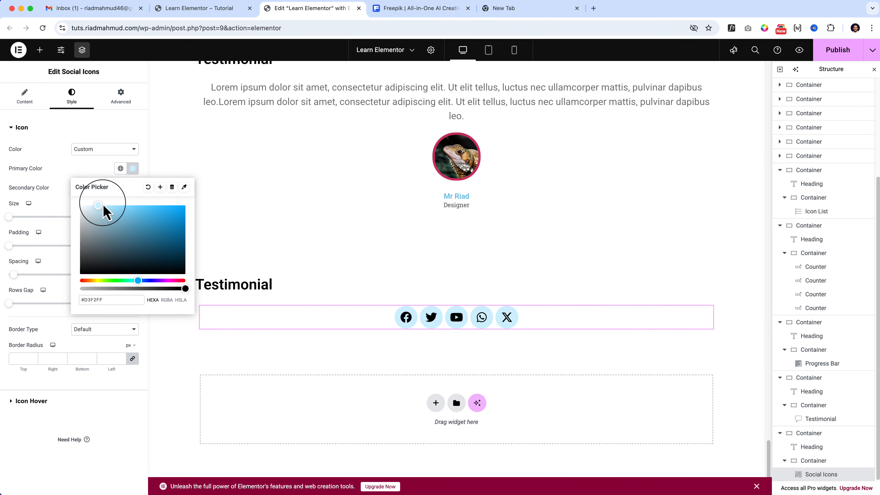
click(94, 173)
Set the social icons' size to 57 px and the spacing between them to 21 px.
drag(10, 217, 28, 231)
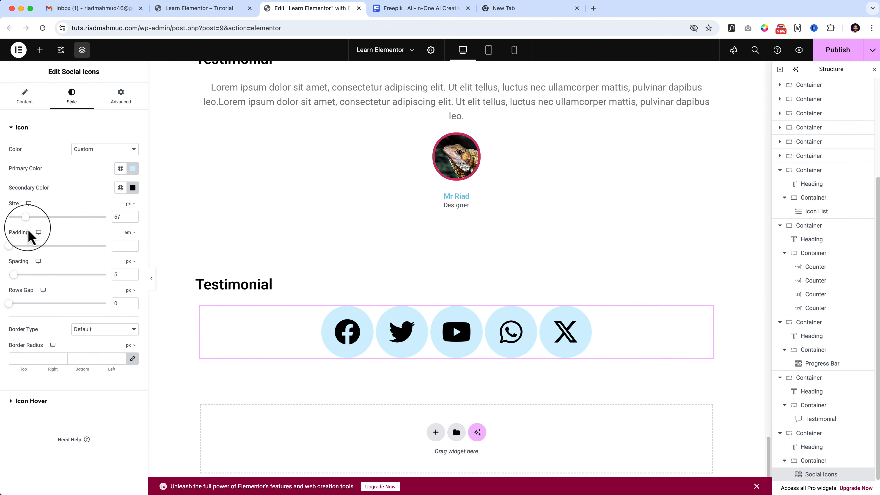
drag(14, 275, 33, 284)
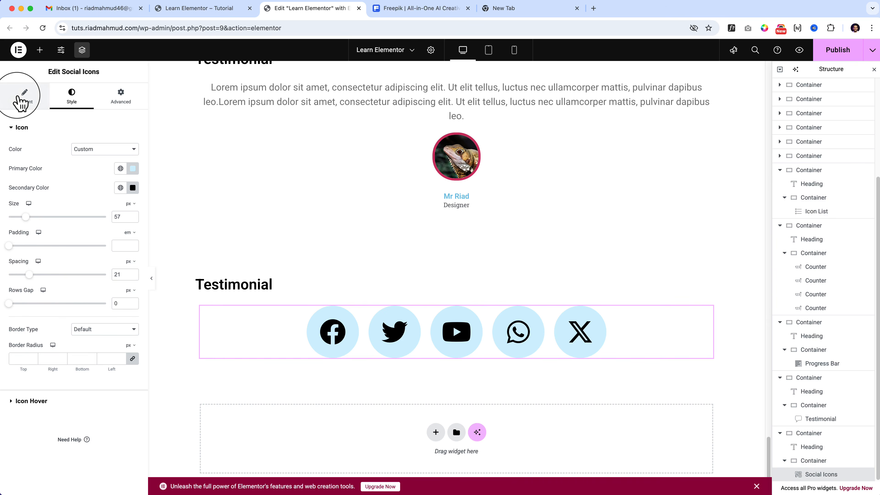
Arrange the social icons in 3 columns and set their rows gap to 20 px.
click(25, 96)
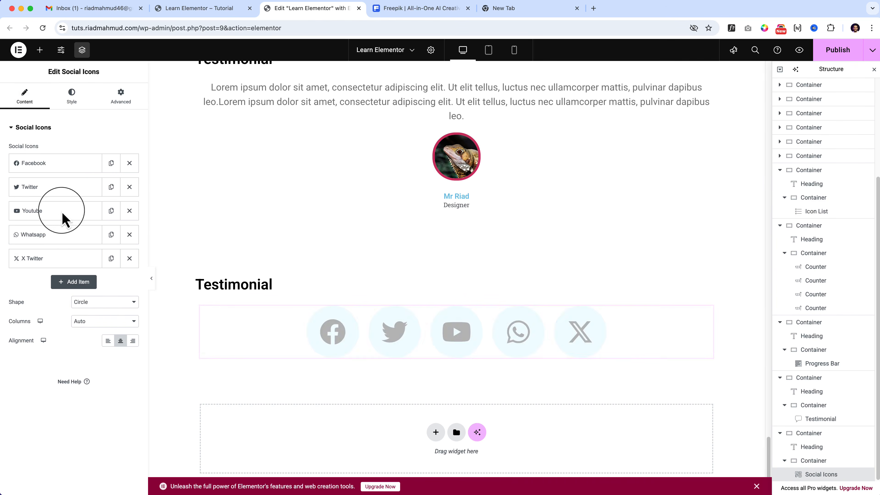
click(101, 305)
click(108, 324)
click(108, 323)
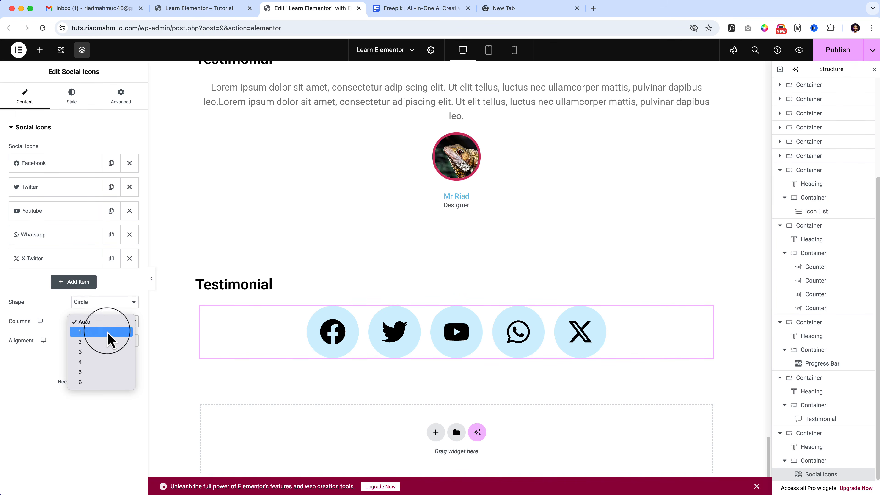
click(109, 352)
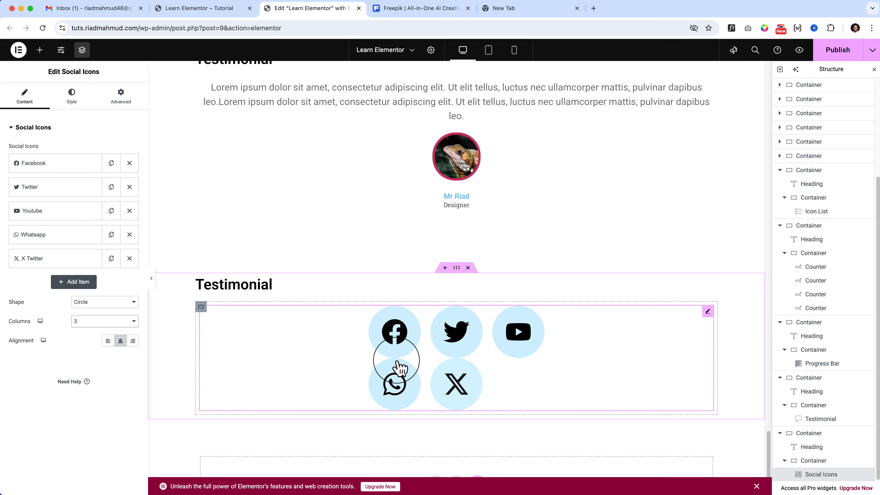
click(77, 97)
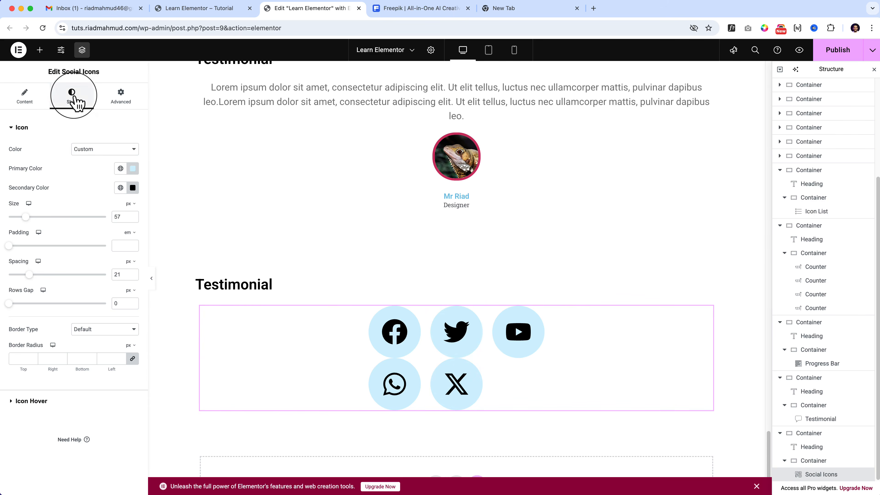
drag(10, 305, 29, 315)
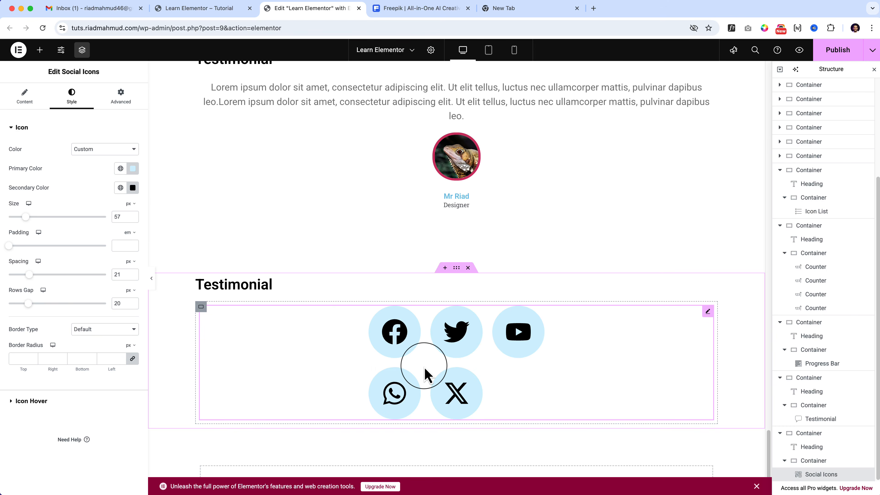
Give the social icons a solid border 5 px wide on all sides in the global Primary color.
click(97, 331)
click(98, 350)
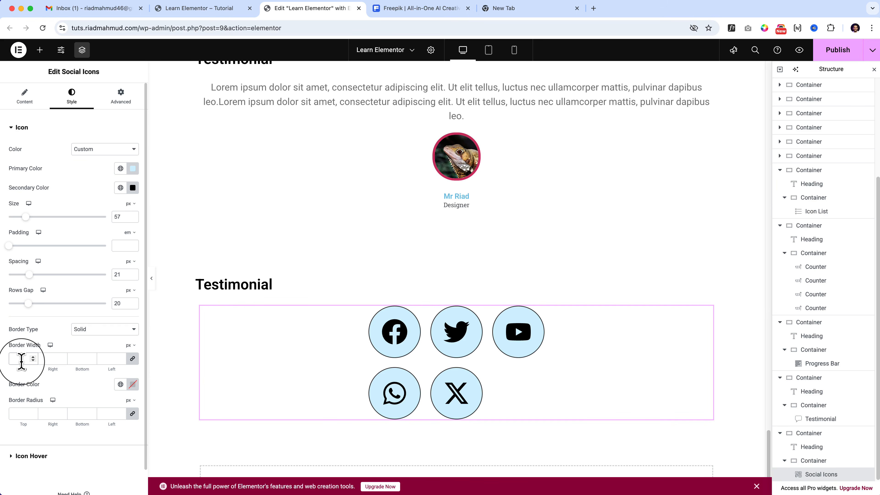
click(21, 359)
text(5)
click(121, 384)
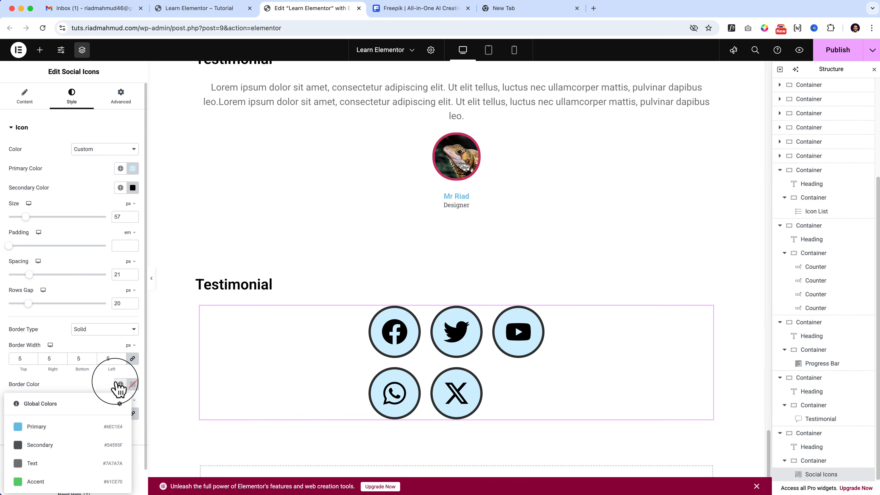
click(67, 427)
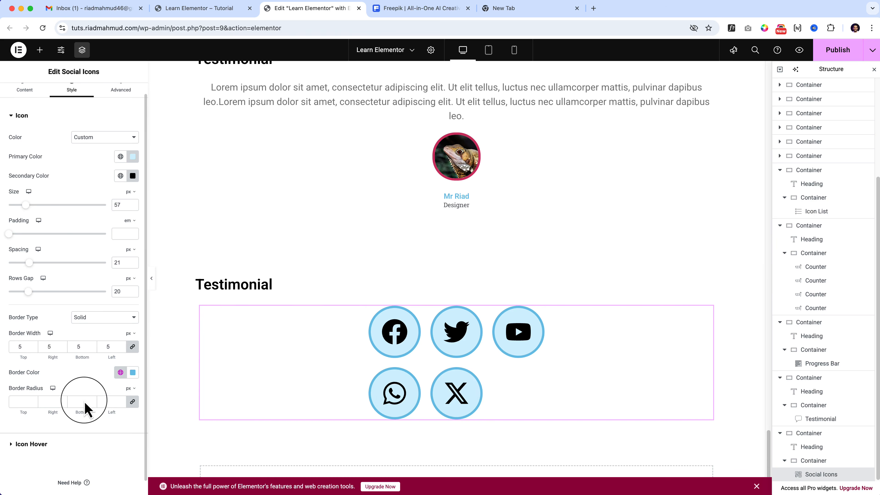
Set the social icons' hover Primary Color to the global Accent color.
click(21, 456)
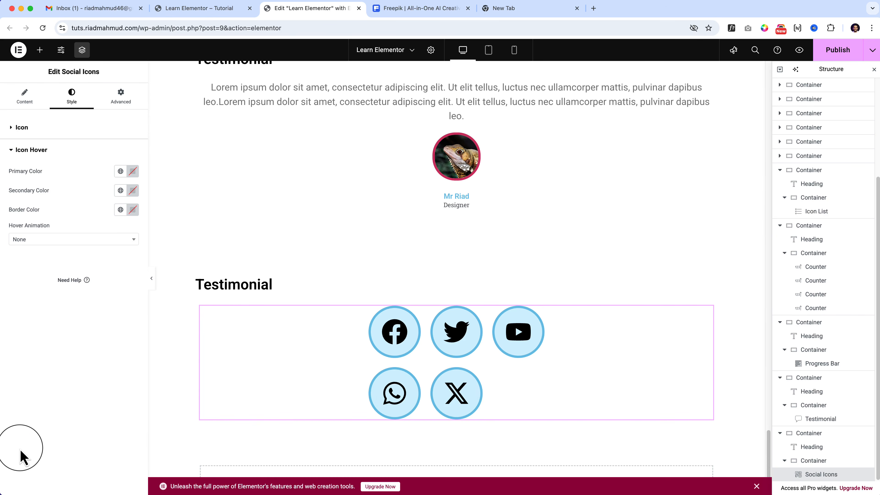
click(120, 171)
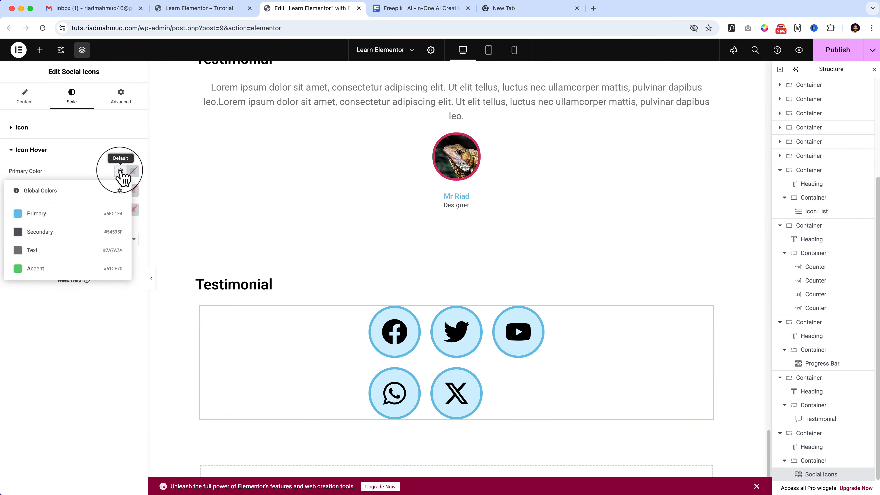
click(65, 273)
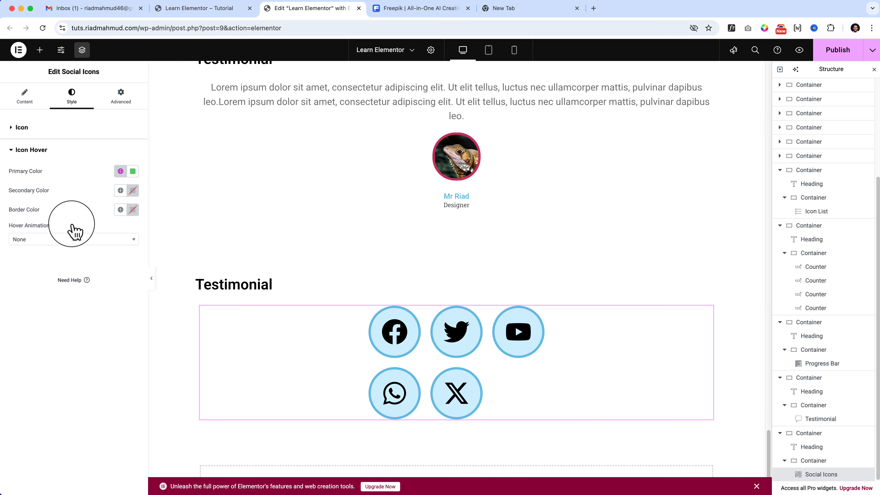
Try the Shrink, Pulse and Pulse Grow hover animations on the social icons and settle on Push.
click(54, 240)
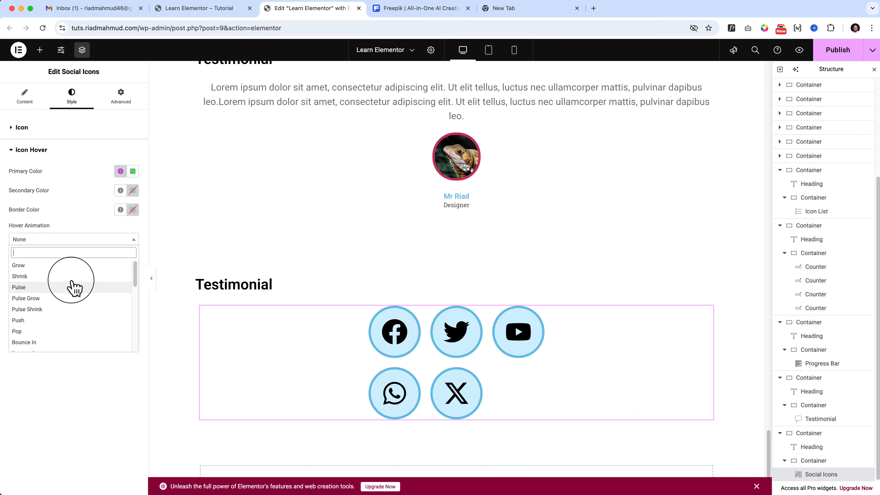
click(72, 277)
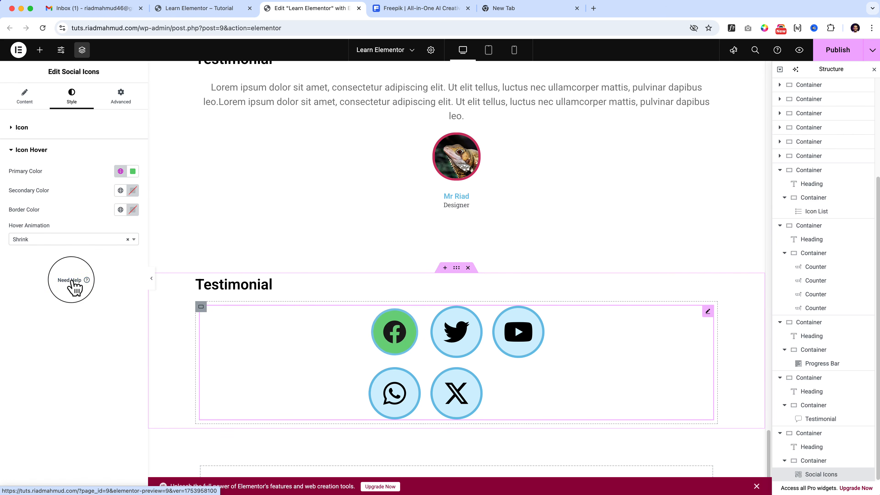
click(88, 239)
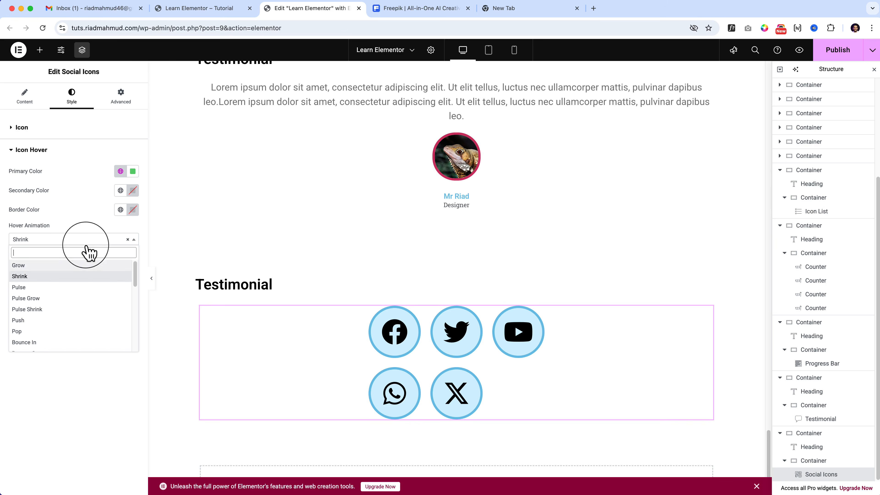
click(70, 294)
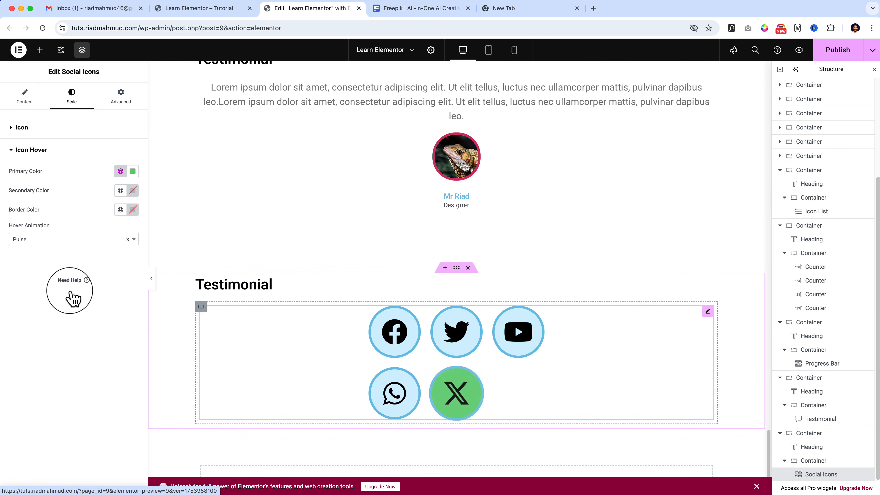
click(53, 244)
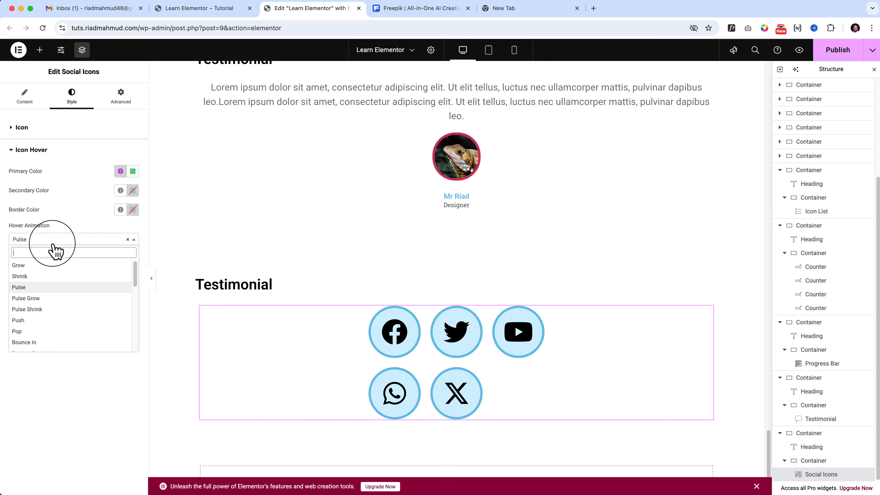
click(49, 299)
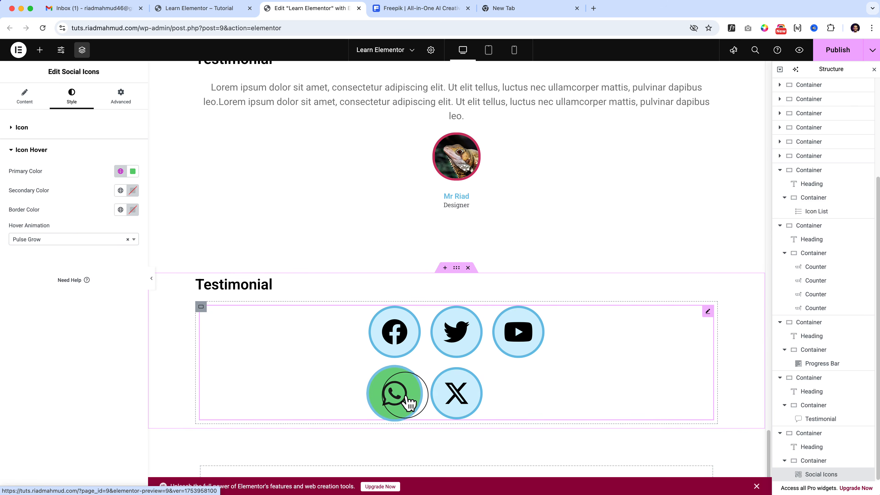
click(77, 243)
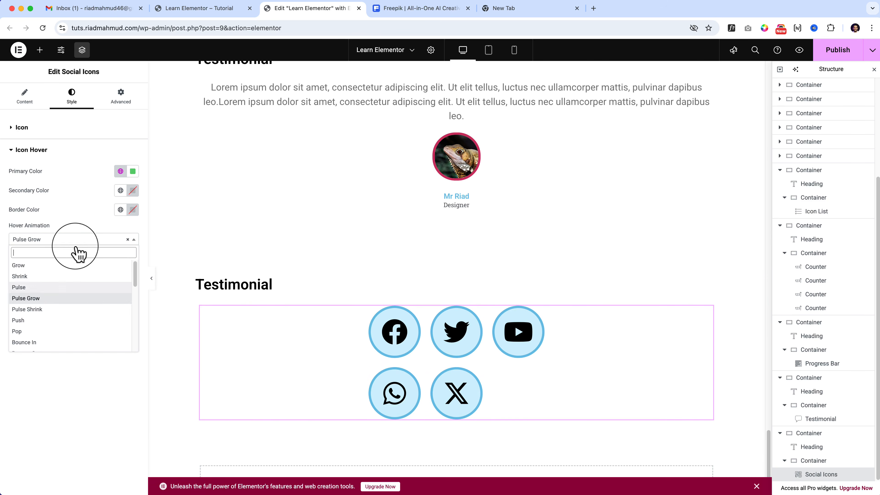
click(72, 321)
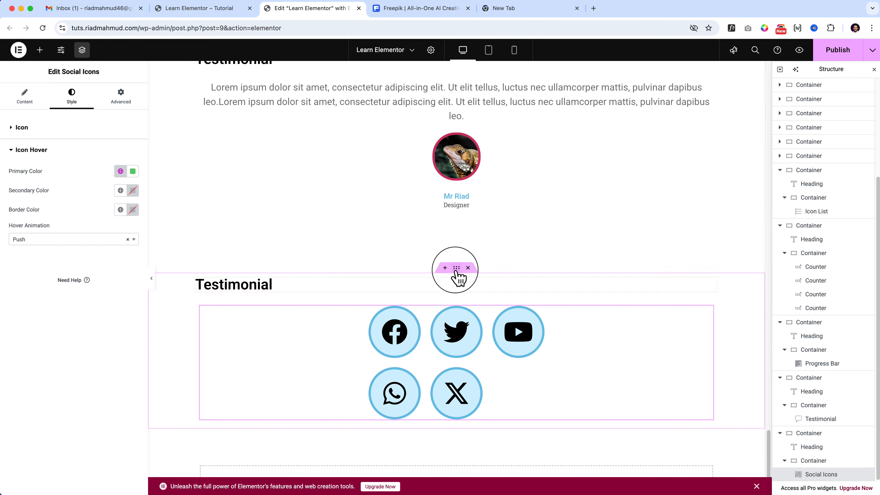
Duplicate the whole container that holds the Testimonial heading and the social icons.
click(456, 269)
right_click(457, 269)
click(477, 270)
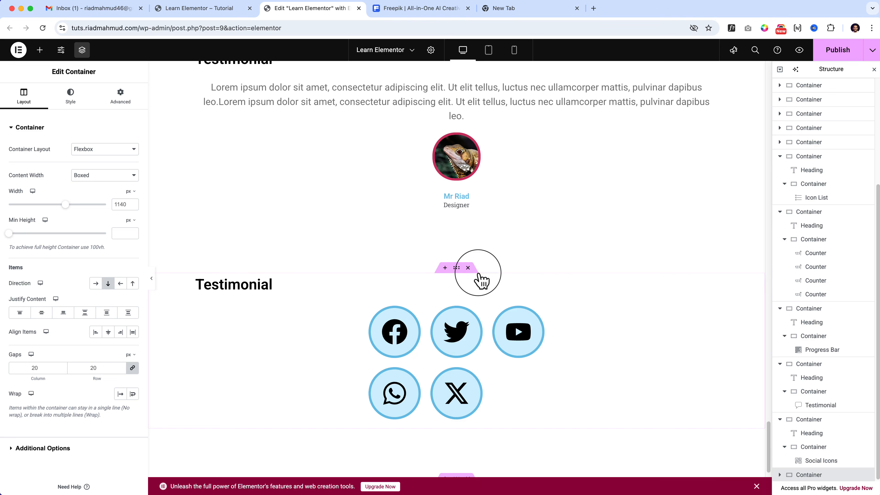
Change the heading above the original social icons to "Social Icon".
scroll(478, 274, down, 5)
scroll(446, 279, up, 6)
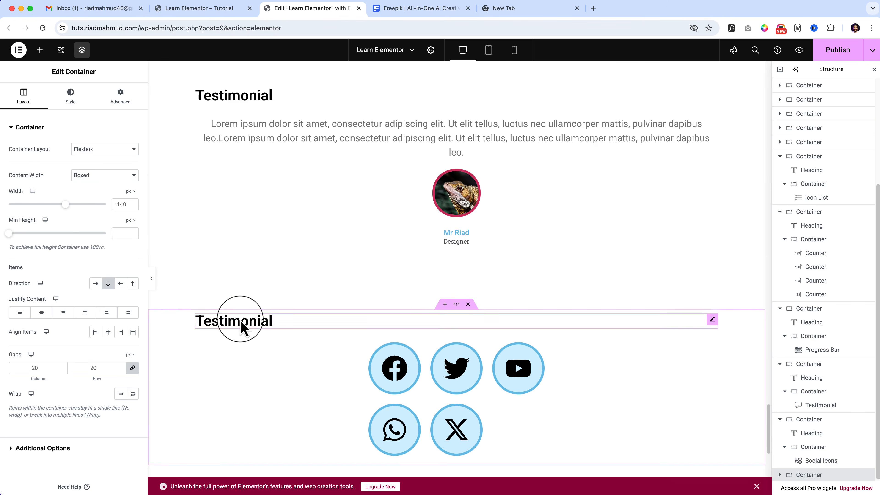
double_click(240, 318)
text(Social Icon)
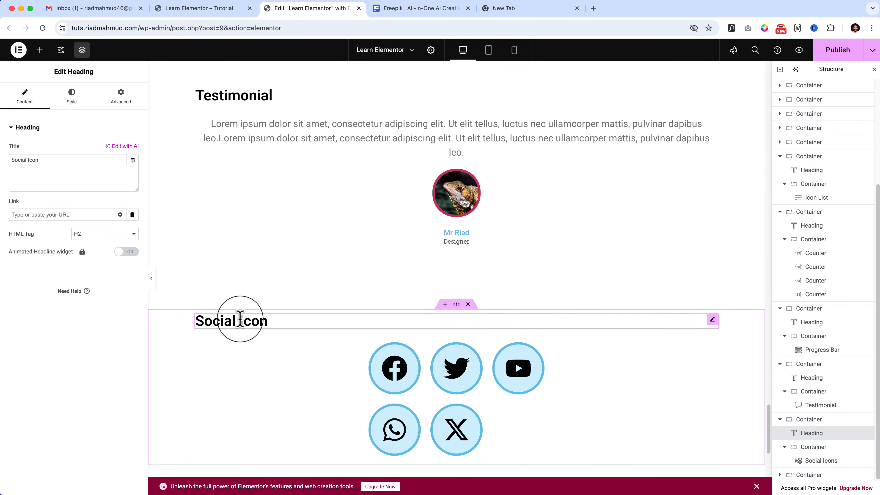
Change the heading of the duplicated social icons section to "Alert".
scroll(240, 324, down, 5)
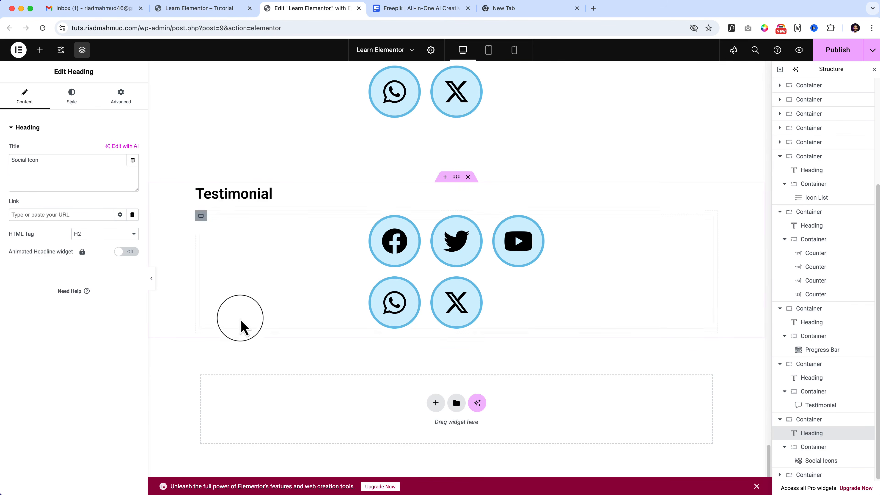
click(242, 194)
click(39, 50)
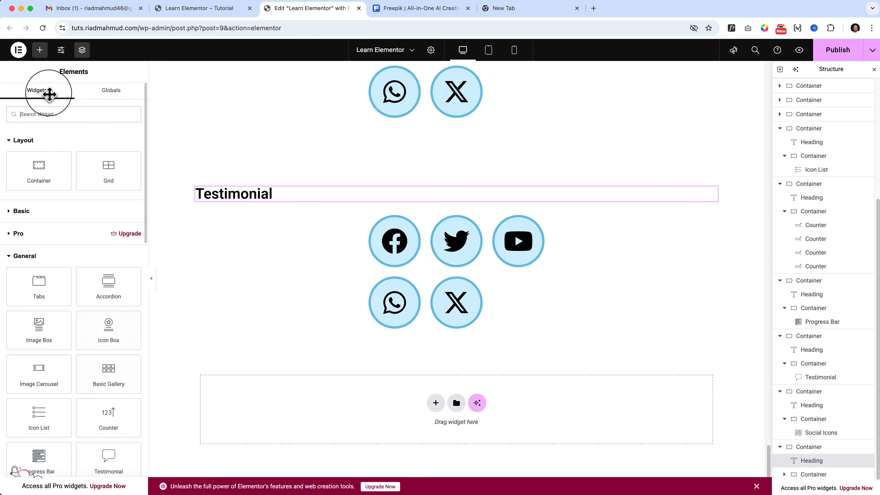
scroll(100, 310, down, 5)
scroll(102, 317, down, 1)
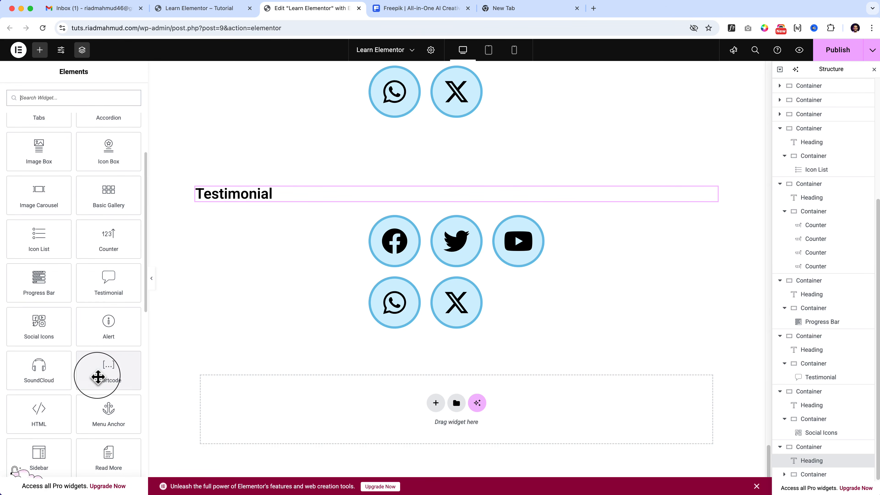
double_click(246, 191)
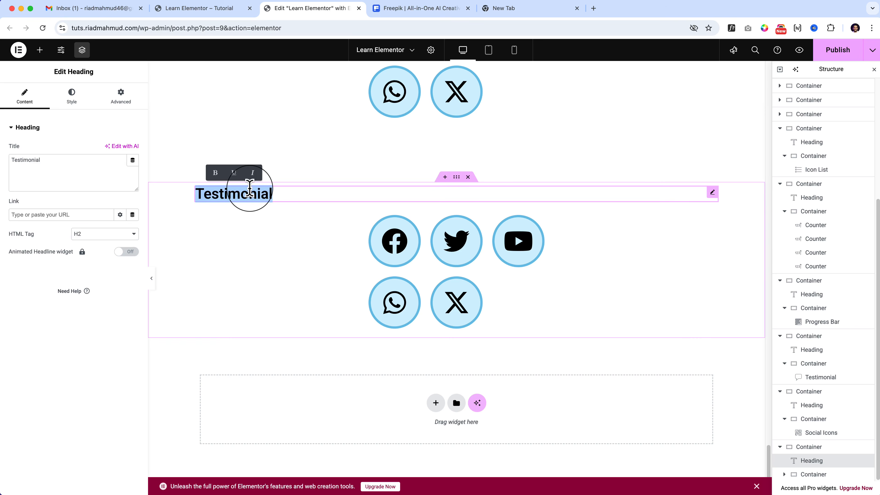
text(AI)
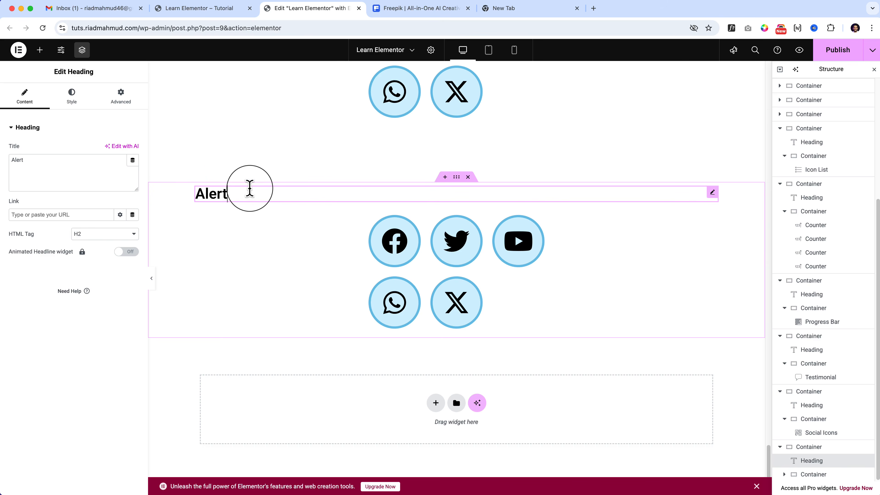
Replace the Social Icons widget under the Alert heading with an Alert widget.
click(286, 259)
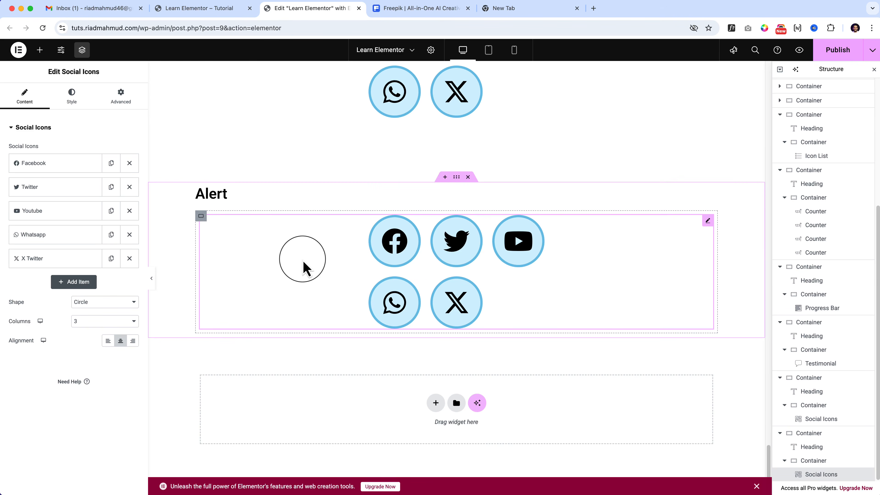
right_click(300, 259)
click(340, 467)
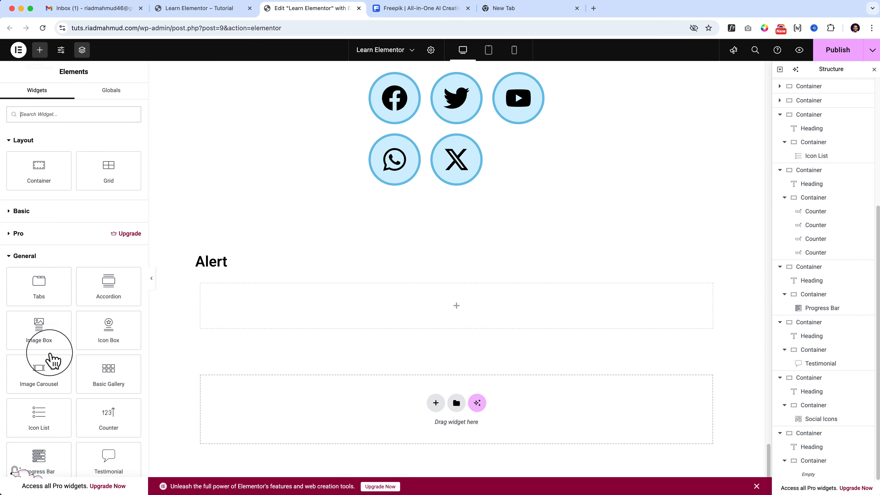
scroll(50, 353, down, 4)
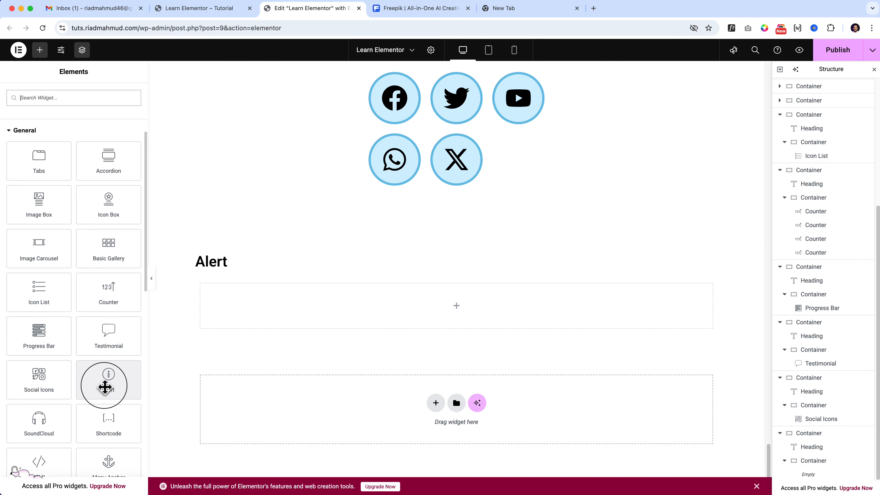
drag(104, 383, 426, 324)
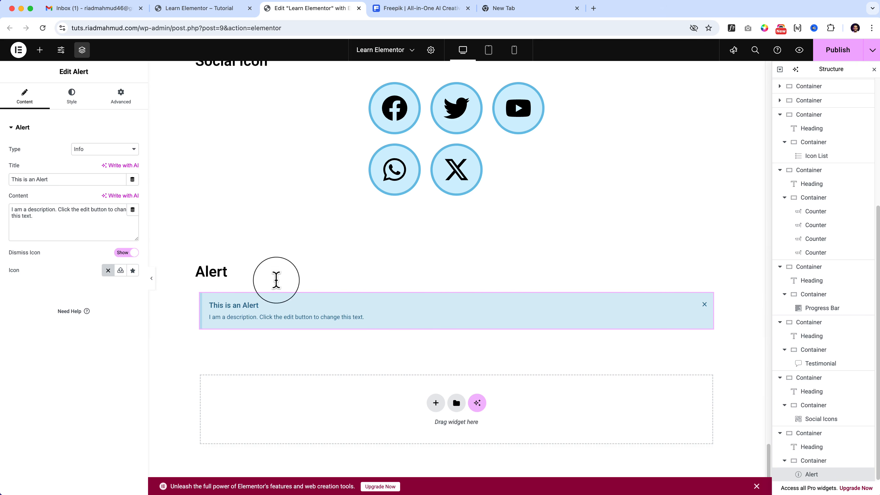
Hide the alert's Dismiss Icon to compare the result and show it again.
click(50, 222)
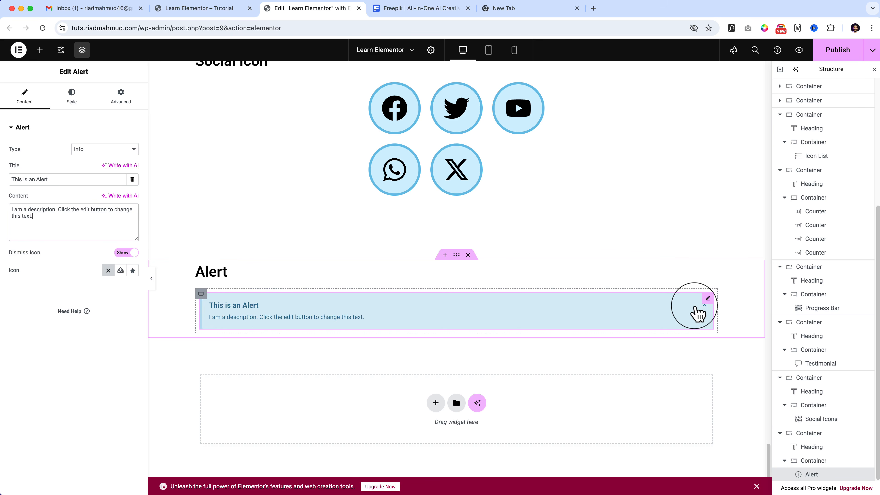
click(122, 252)
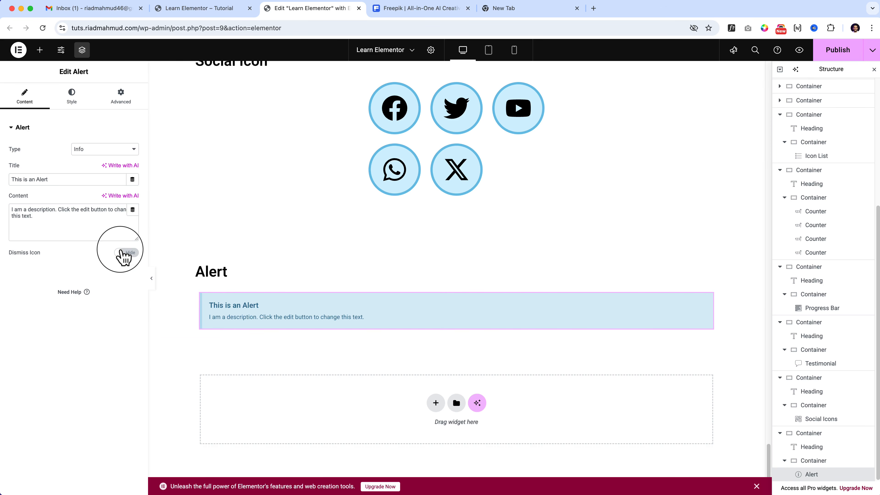
click(133, 253)
click(127, 252)
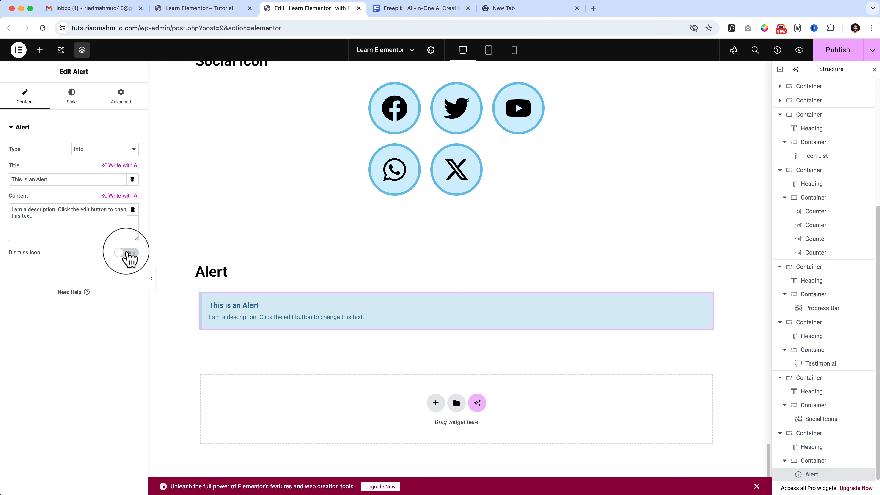
click(126, 253)
click(126, 253)
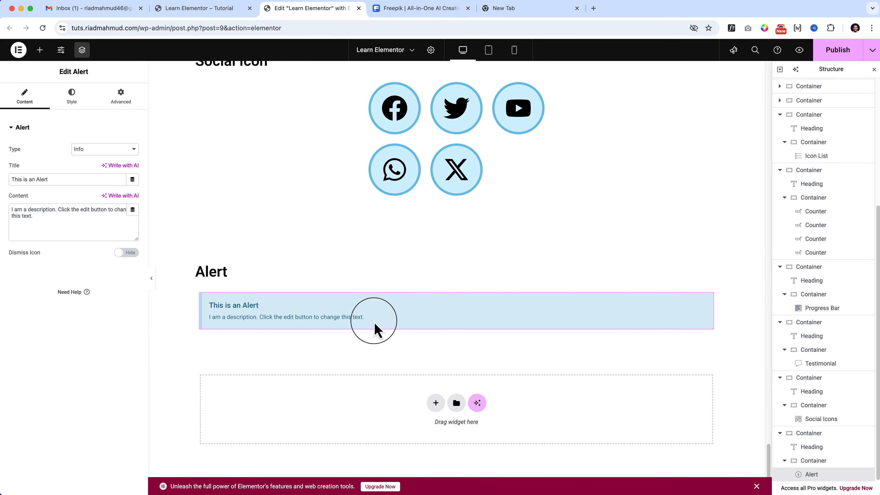
click(127, 253)
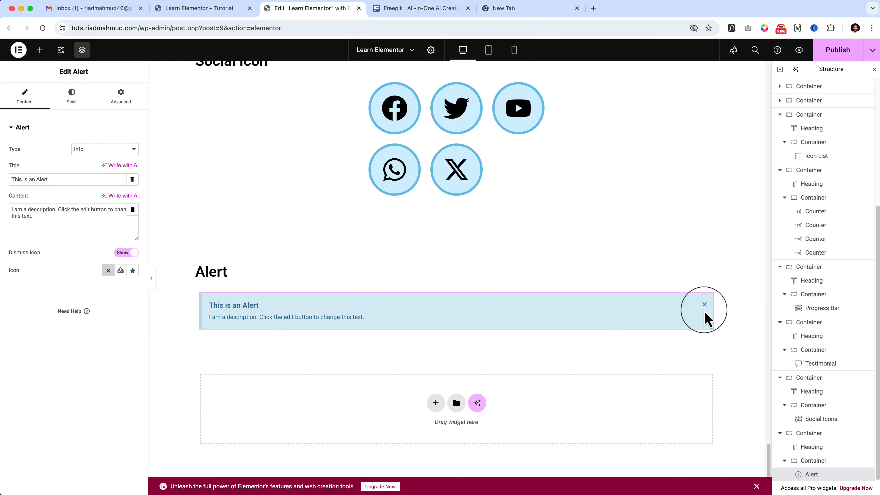
Try the Success, Warning and Danger types on the alert and set its Type back to Info.
click(100, 150)
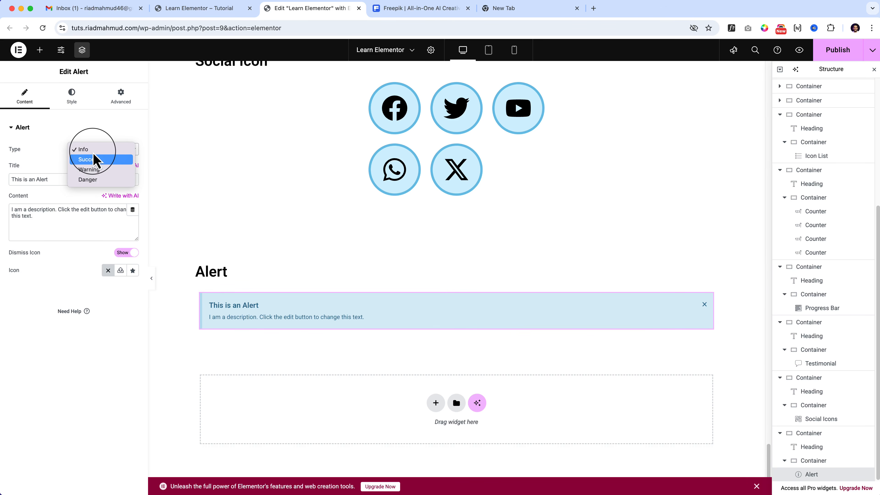
click(98, 160)
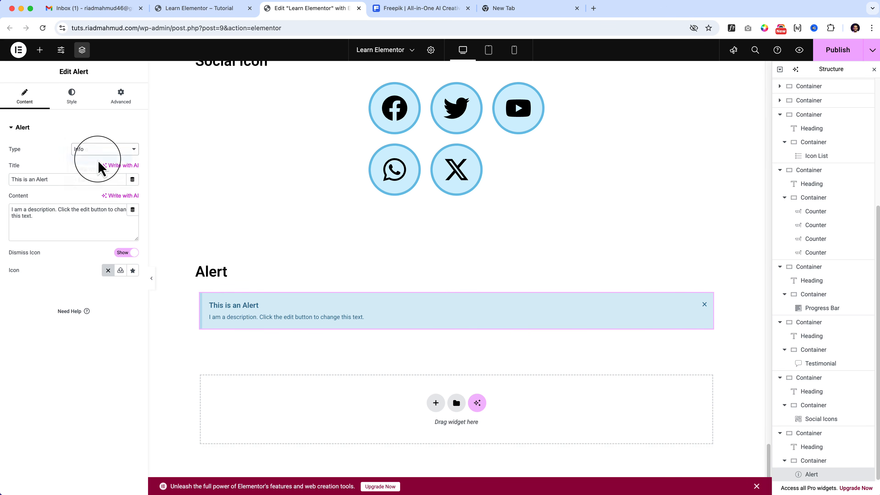
click(99, 153)
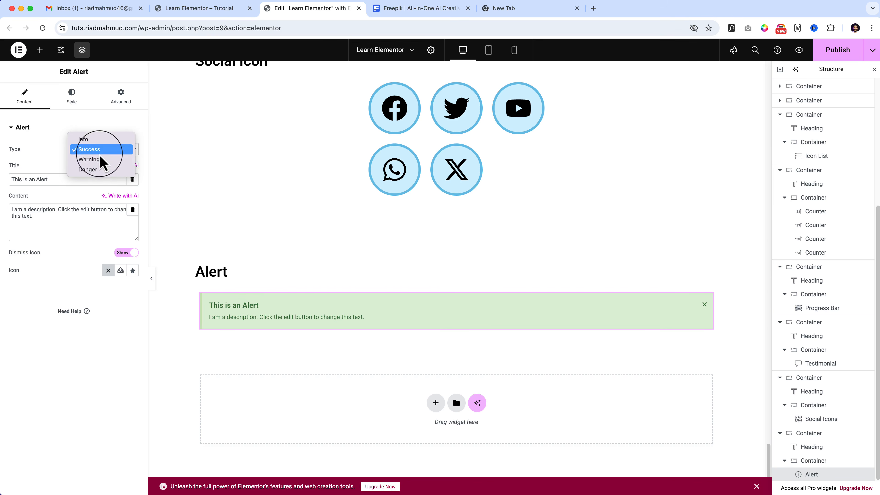
click(101, 155)
click(103, 152)
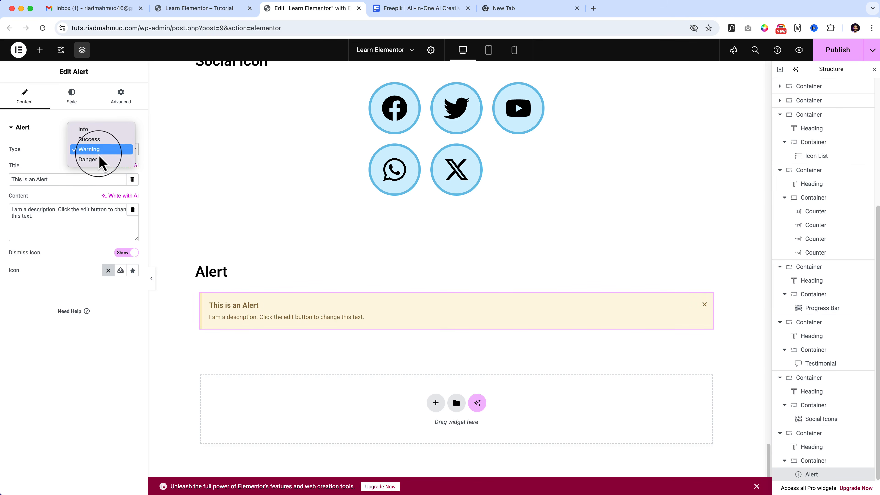
click(101, 162)
click(99, 154)
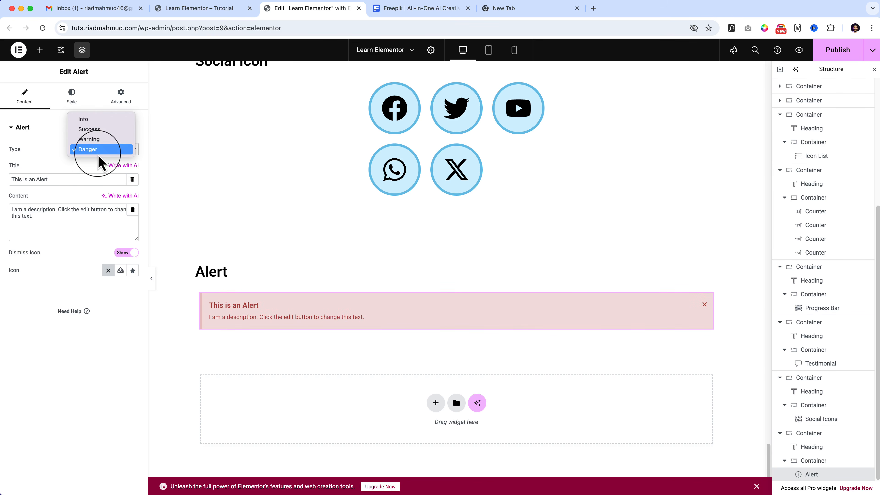
click(101, 129)
click(88, 149)
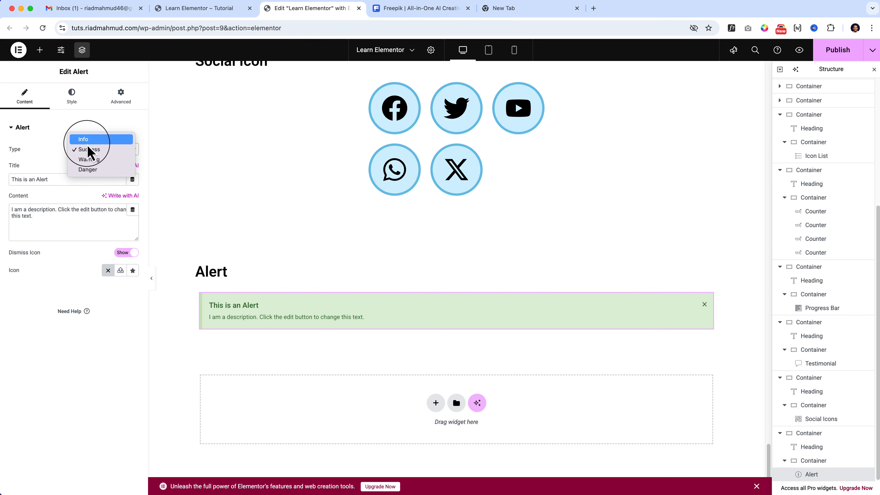
click(90, 140)
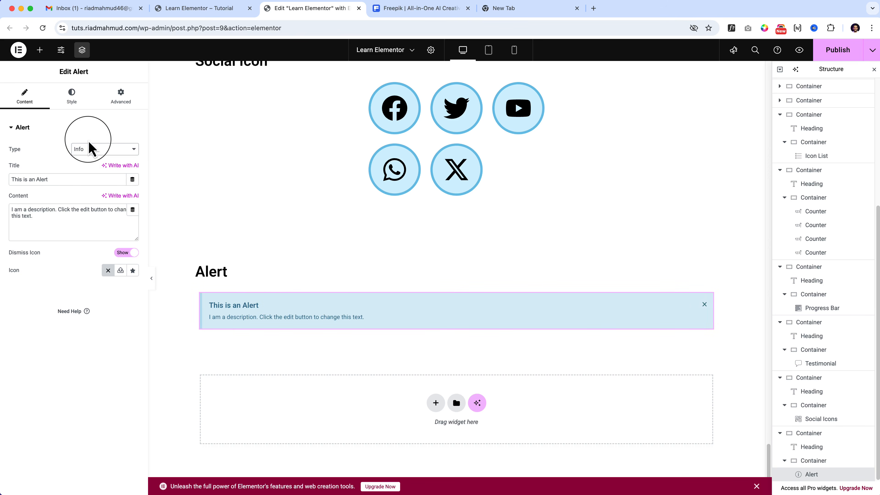
Look through the alert's type choices and its style settings for the box, title, description and dismiss icon.
click(72, 97)
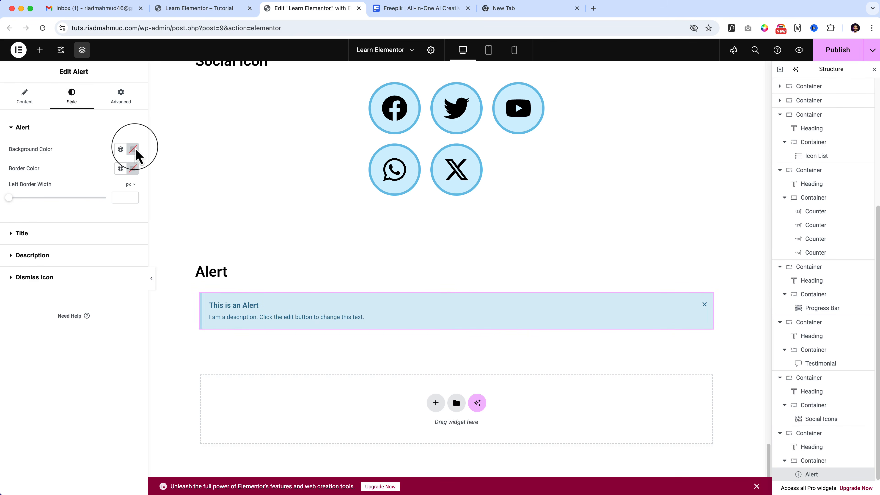
click(30, 100)
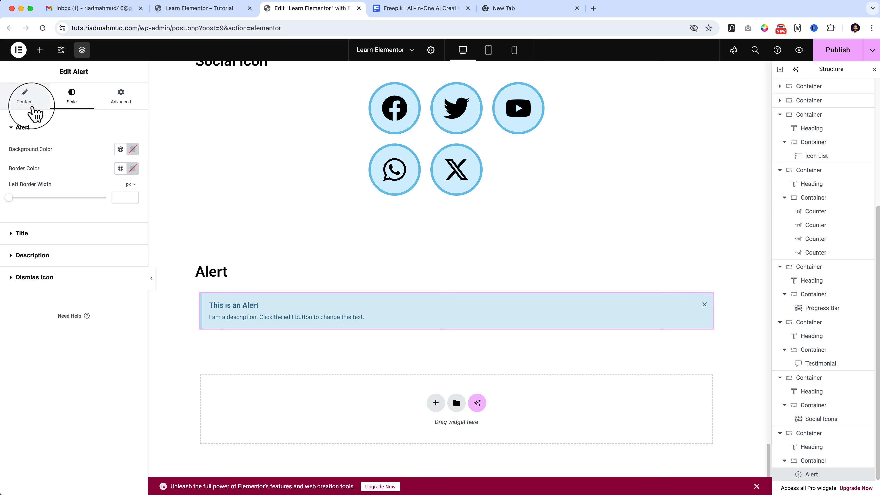
click(107, 152)
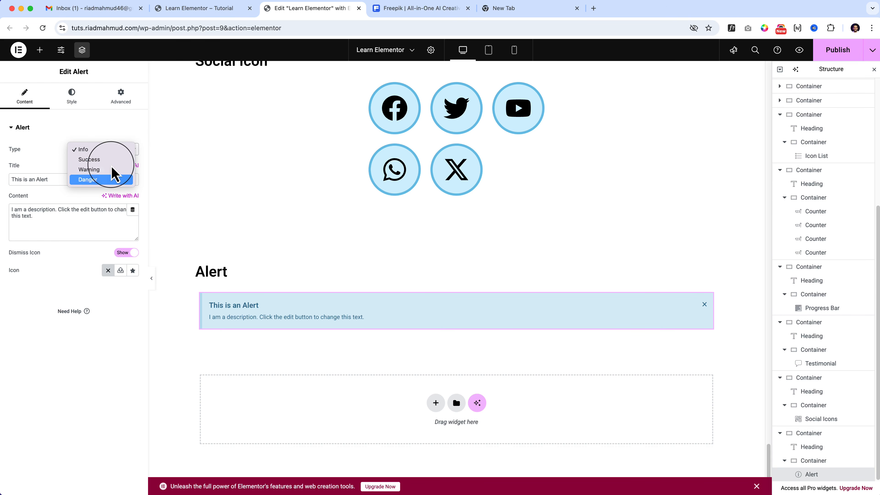
click(70, 96)
click(70, 98)
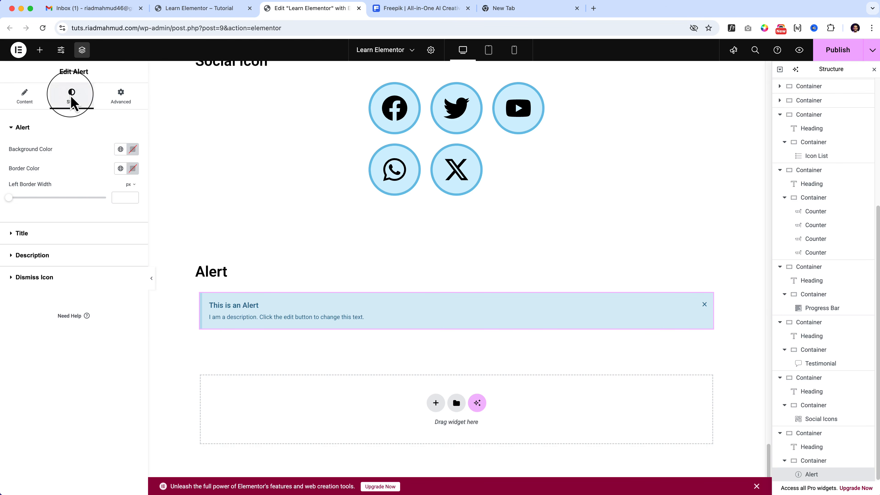
click(66, 234)
click(71, 255)
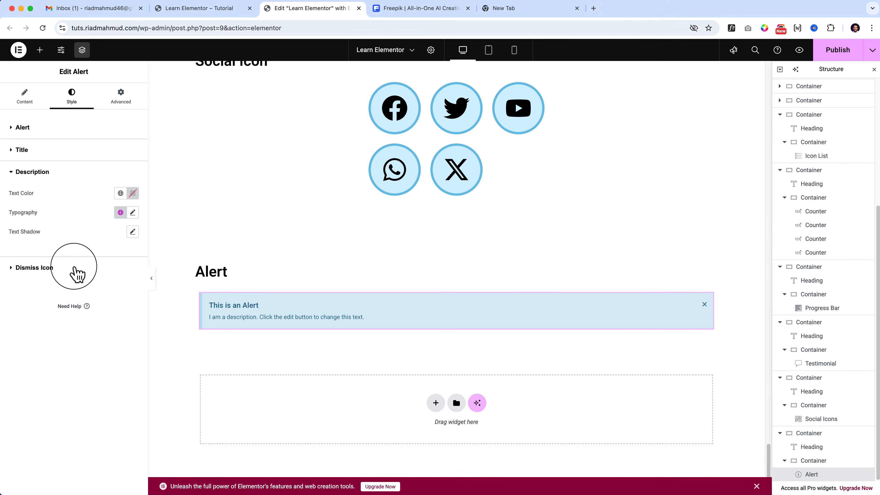
click(73, 268)
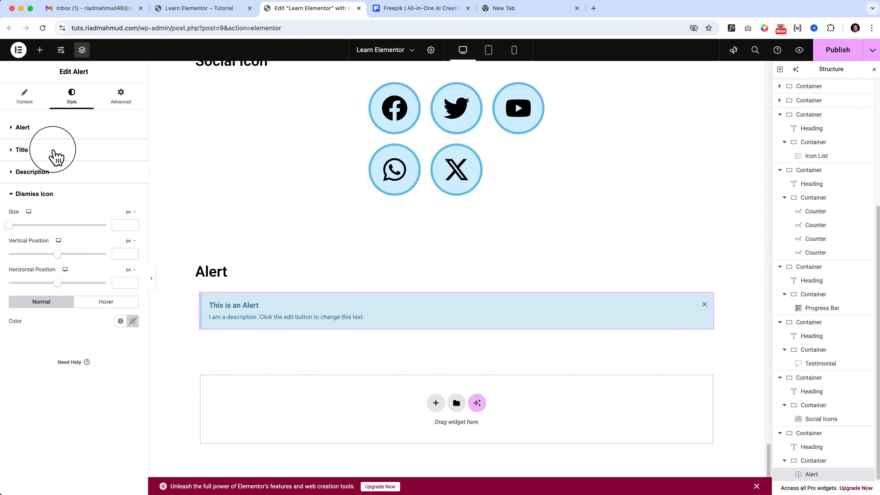
click(56, 157)
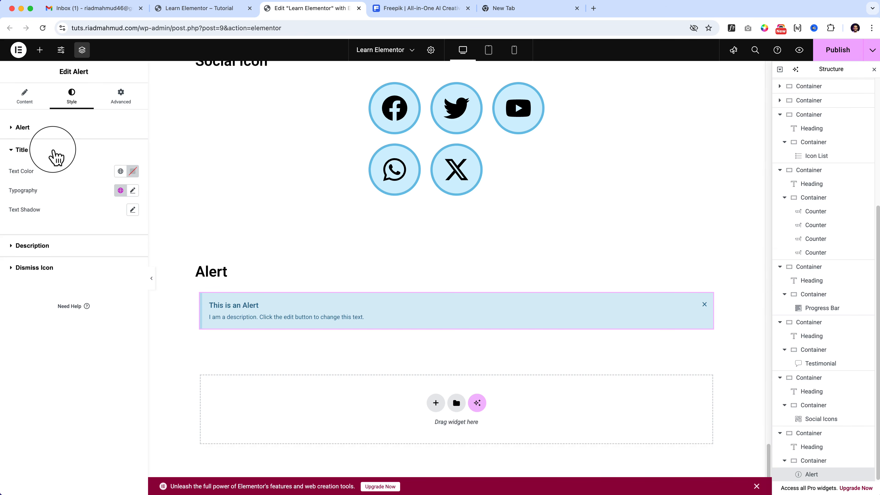
Change the alert's title to "Please follow below link" and select its description text.
click(27, 99)
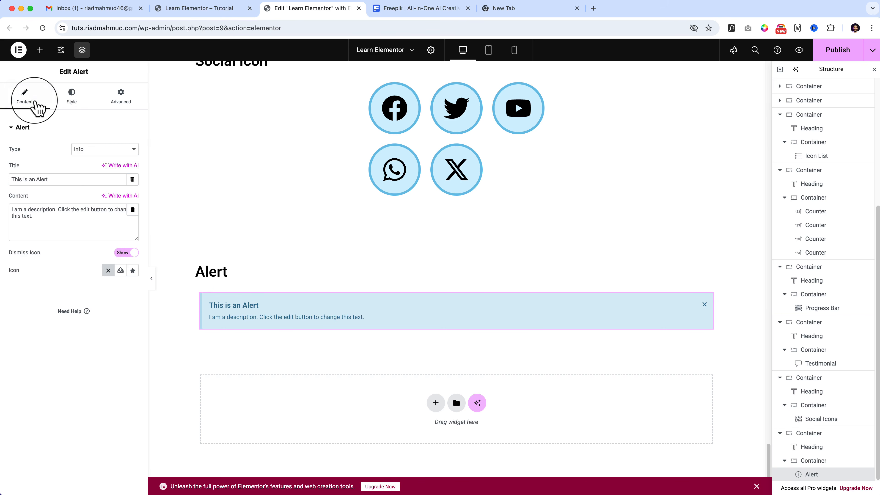
triple_click(56, 179)
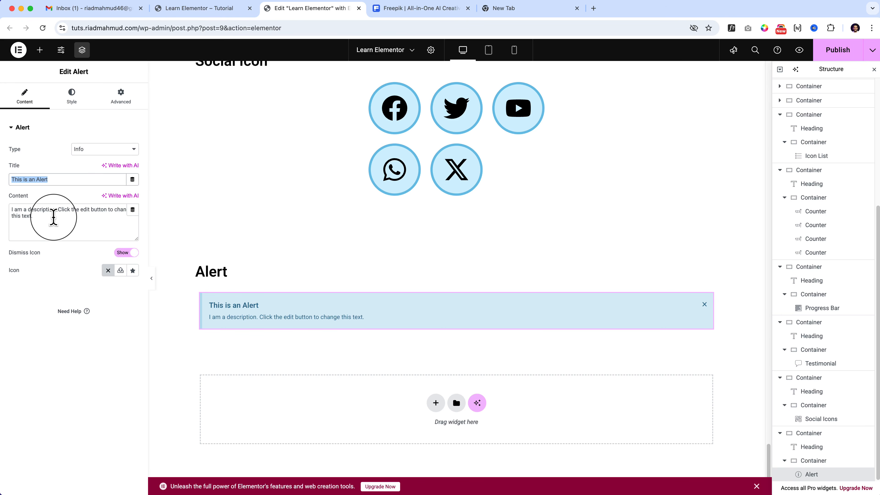
text(Please follow below link)
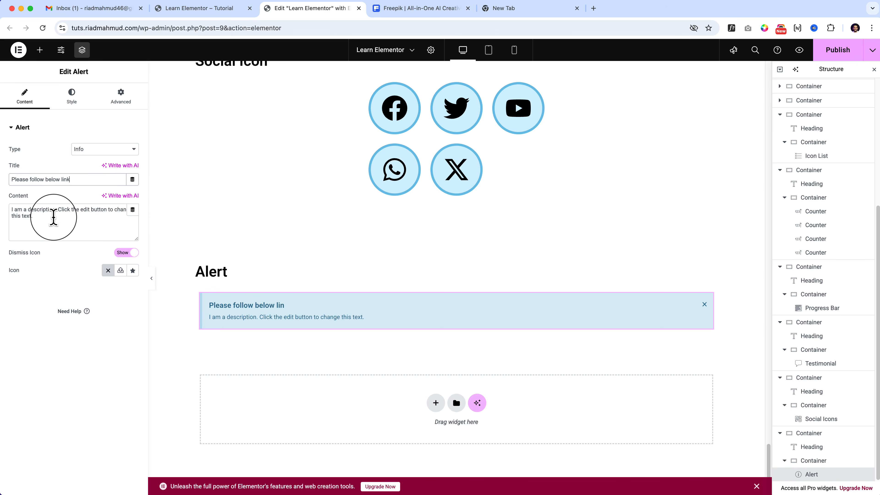
drag(53, 217, 11, 208)
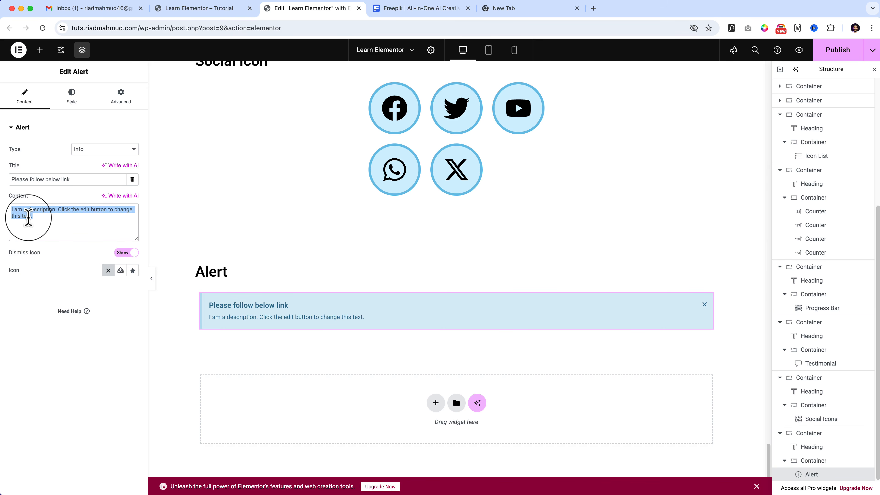
Duplicate the Alert section and change the copy's heading to "SoundCloud".
click(39, 49)
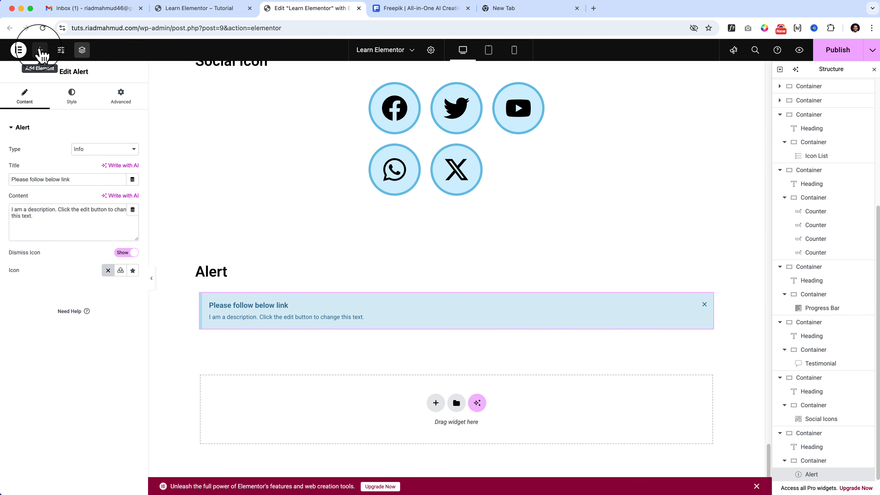
scroll(38, 277, down, 10)
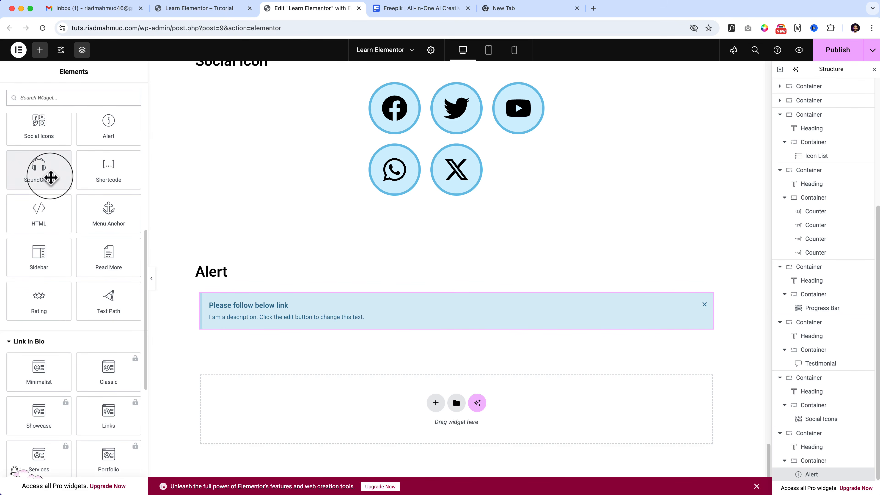
click(455, 256)
right_click(456, 257)
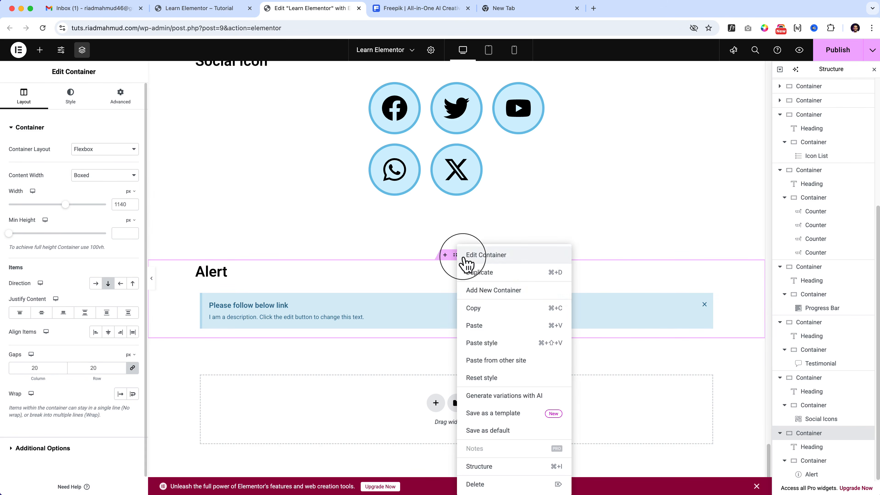
click(496, 276)
double_click(211, 324)
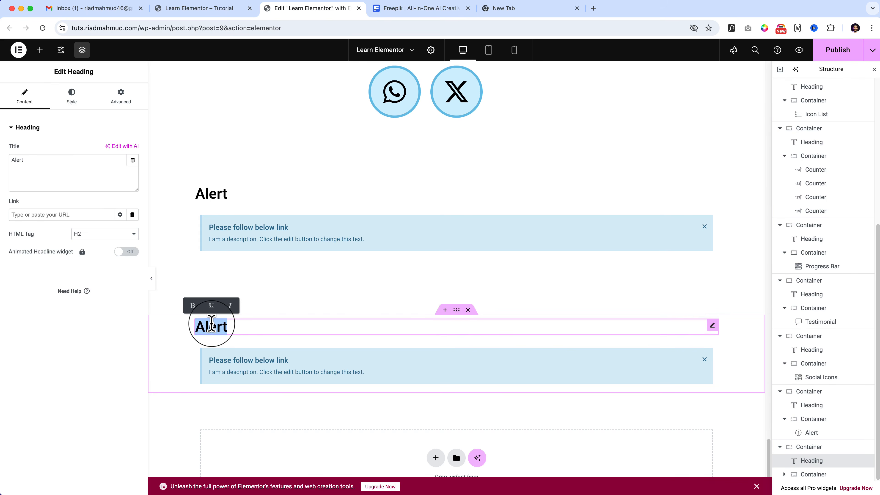
text(SoundCloud)
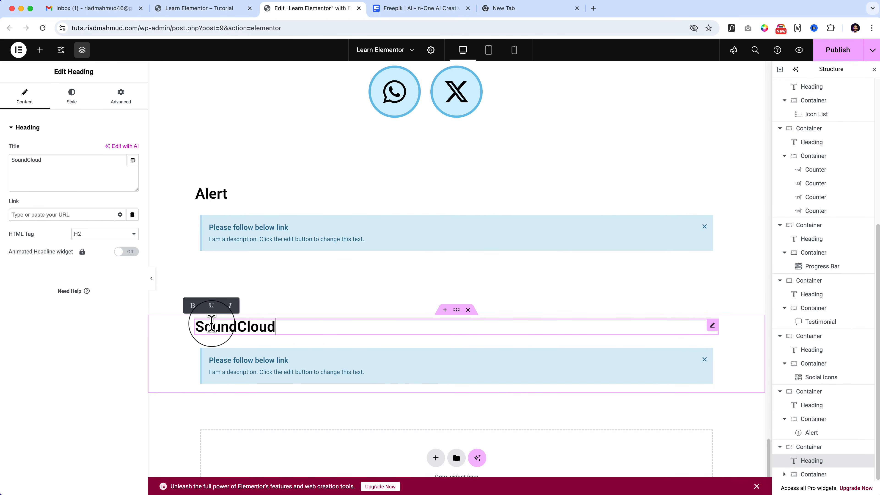
Add a SoundCloud widget below the SoundCloud heading and delete the duplicated Alert widget.
click(40, 49)
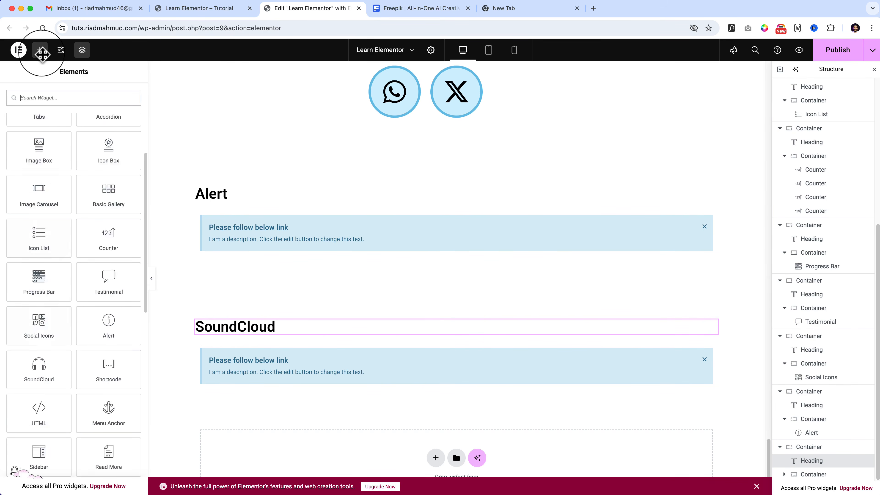
scroll(39, 176, down, 3)
drag(39, 266, 377, 334)
right_click(349, 393)
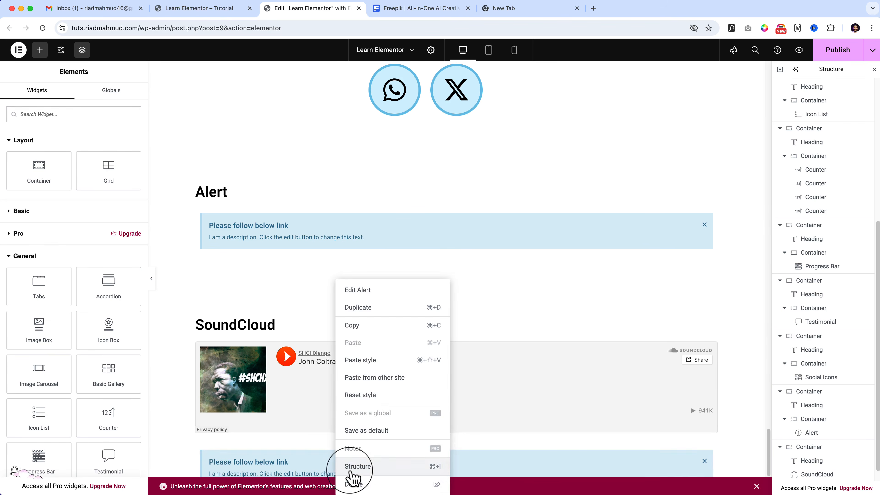
click(370, 487)
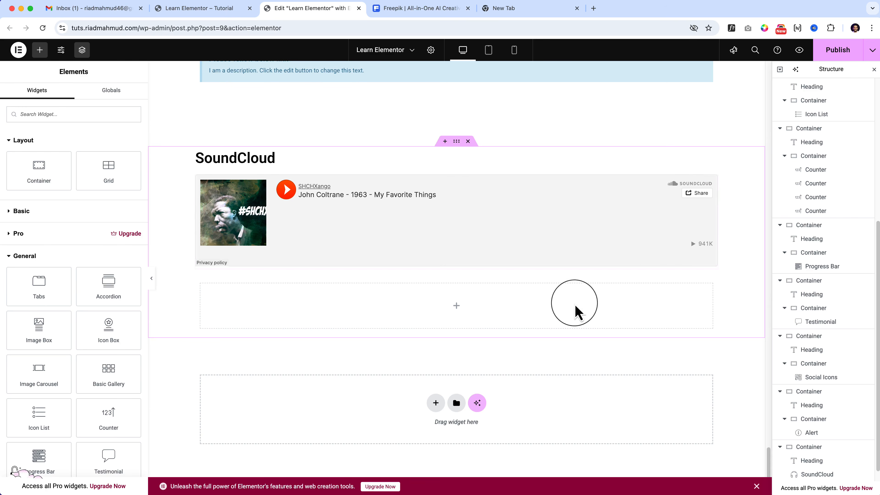
Open the SoundCloud widget's settings, search the web for "soundcloud" in the empty browser tab and open the site, accepting its cookies.
click(713, 181)
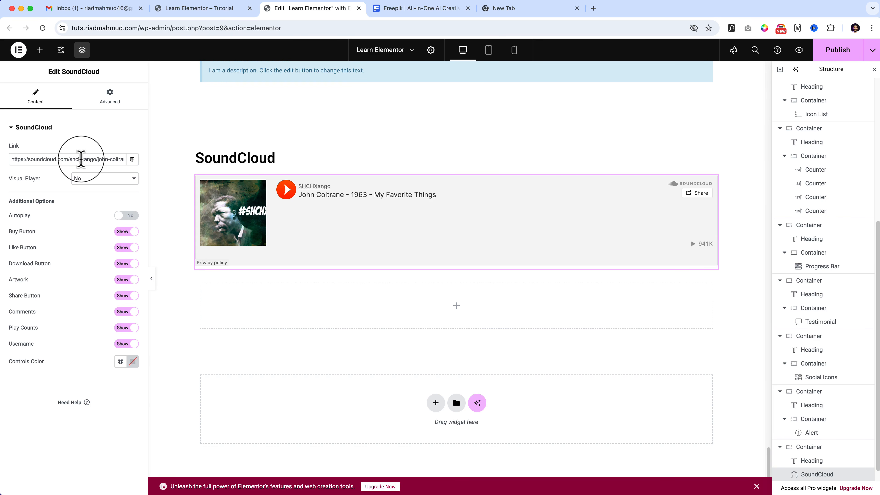
triple_click(81, 159)
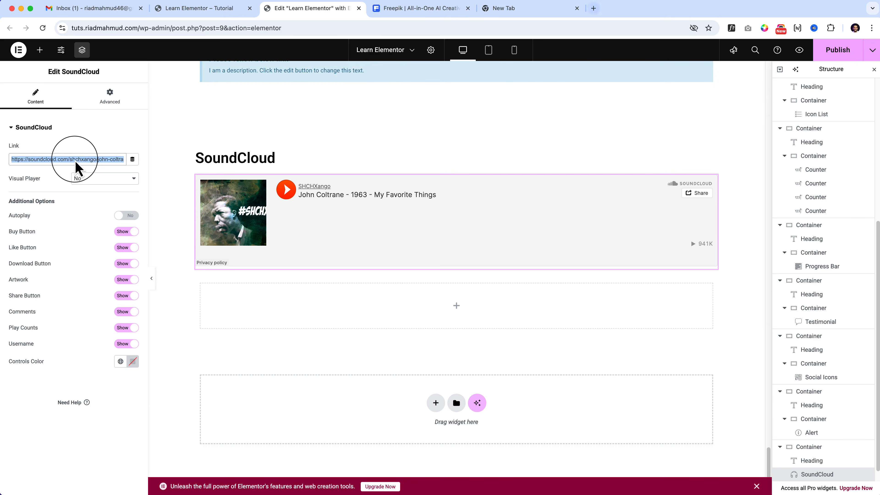
click(47, 159)
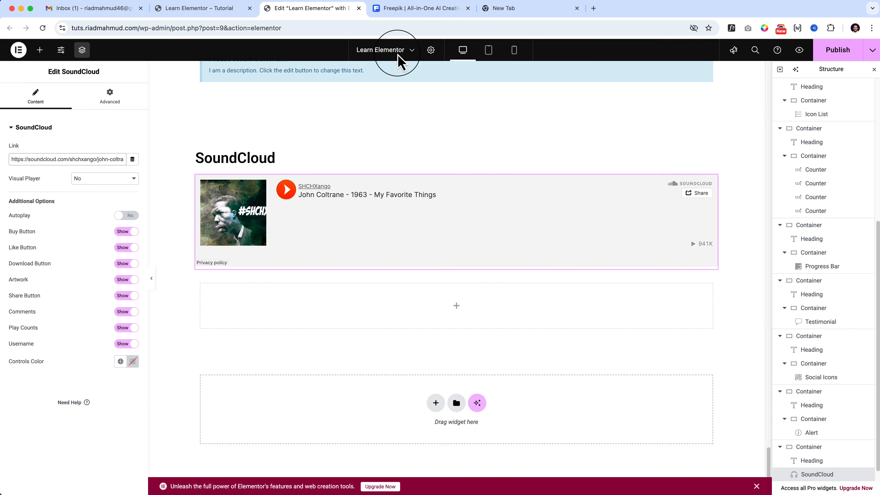
click(553, 16)
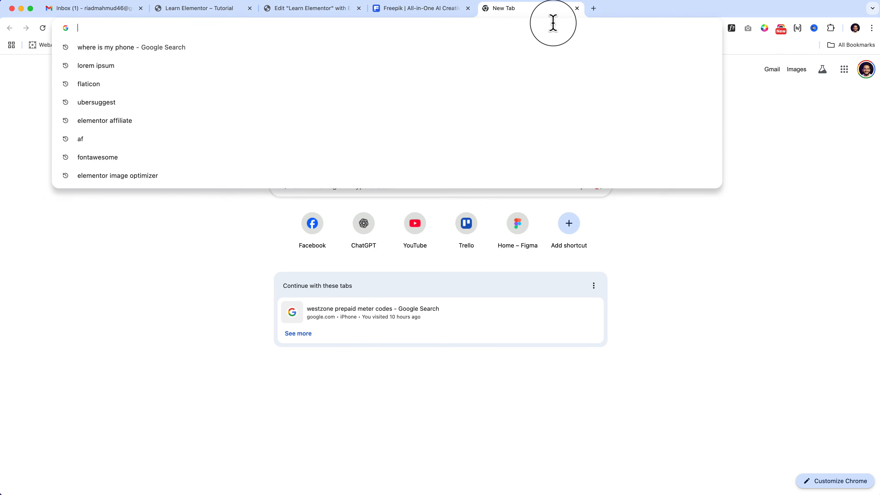
text(soundcloud)
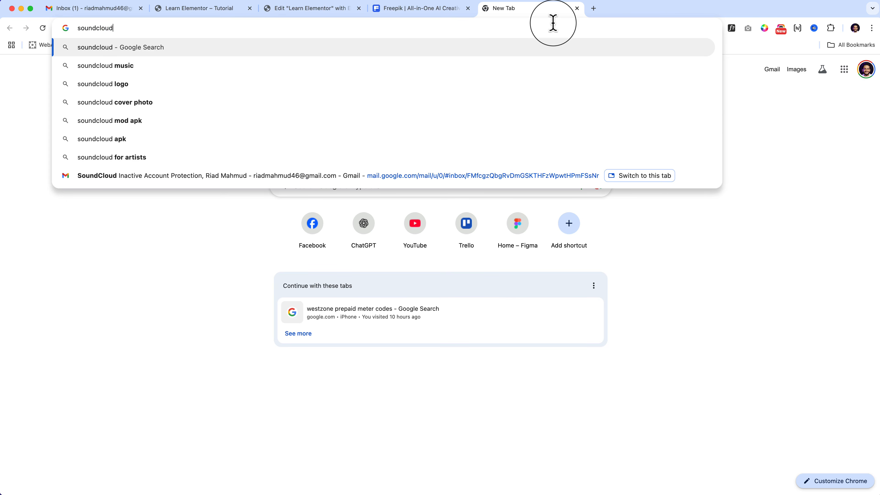
key(Return)
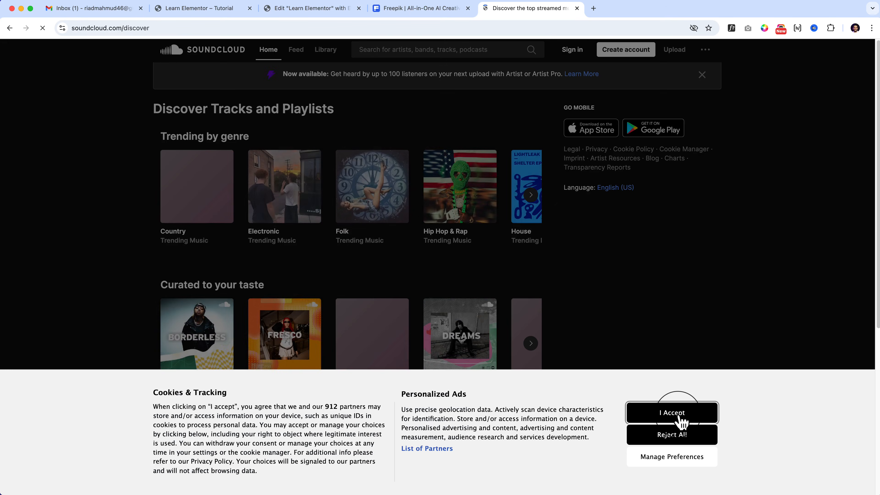
click(676, 415)
Open the Country playlist under Trending by genre on SoundCloud and copy its share link.
mouse_move(208, 203)
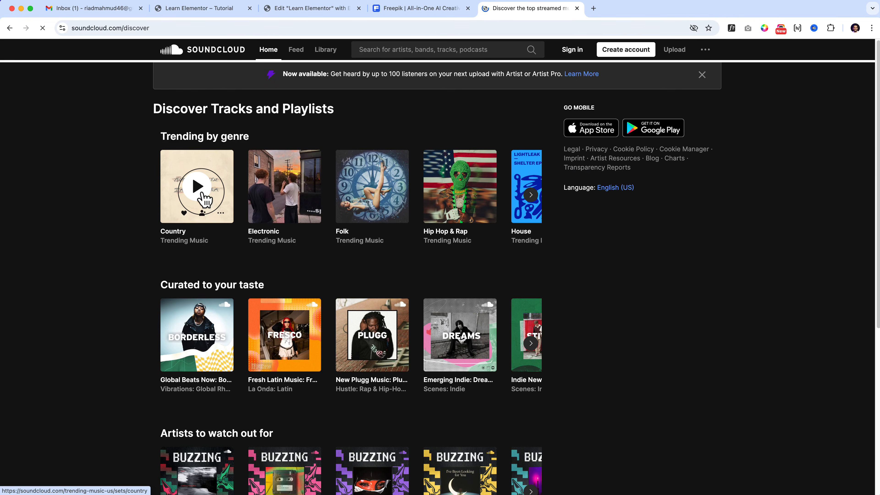
click(209, 227)
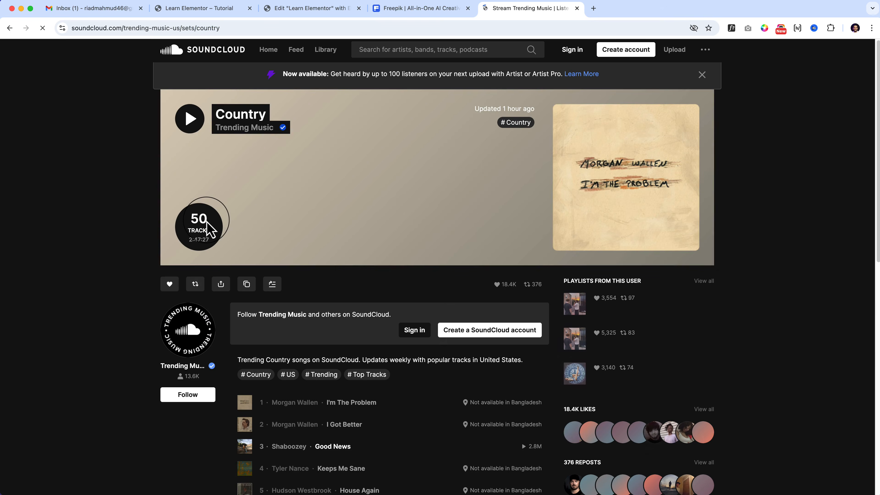
click(221, 287)
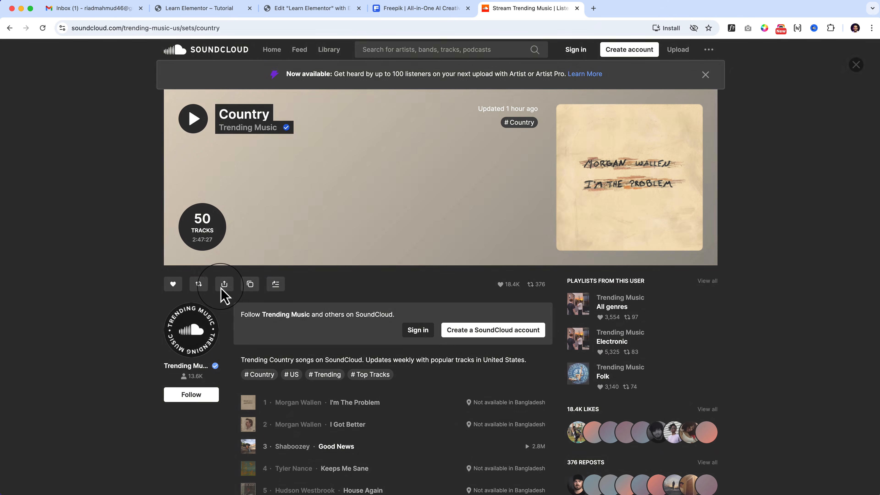
click(411, 247)
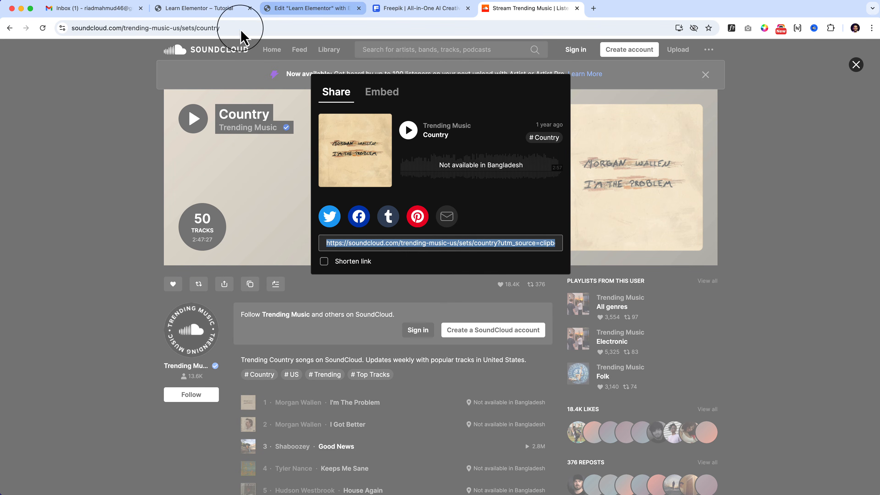
Return to the Elementor editor and replace the SoundCloud widget's link with the copied Country playlist link.
click(264, 11)
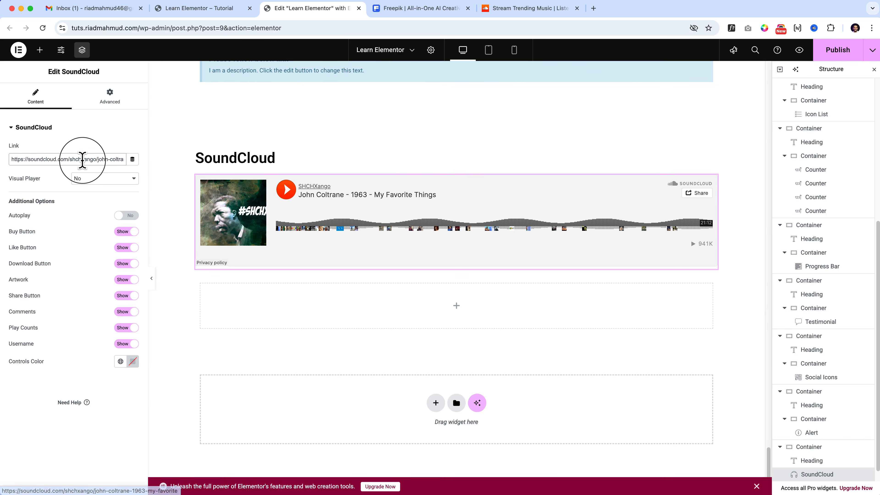
triple_click(82, 159)
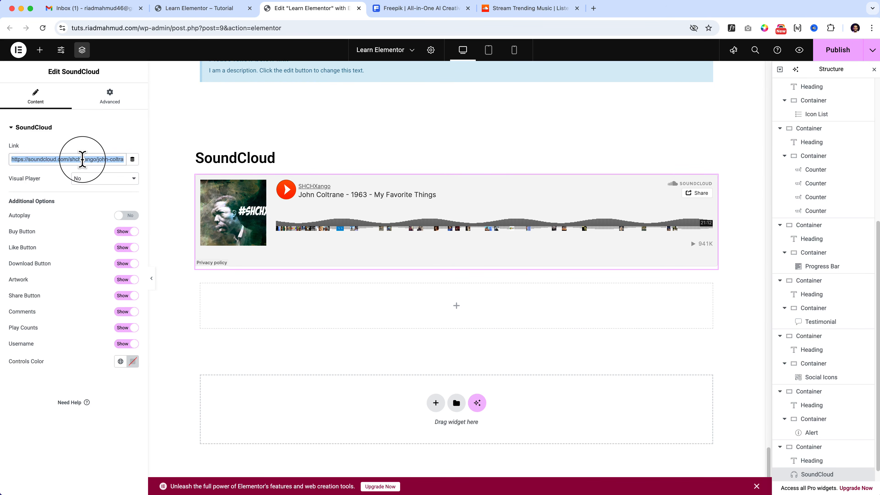
key(super+v)
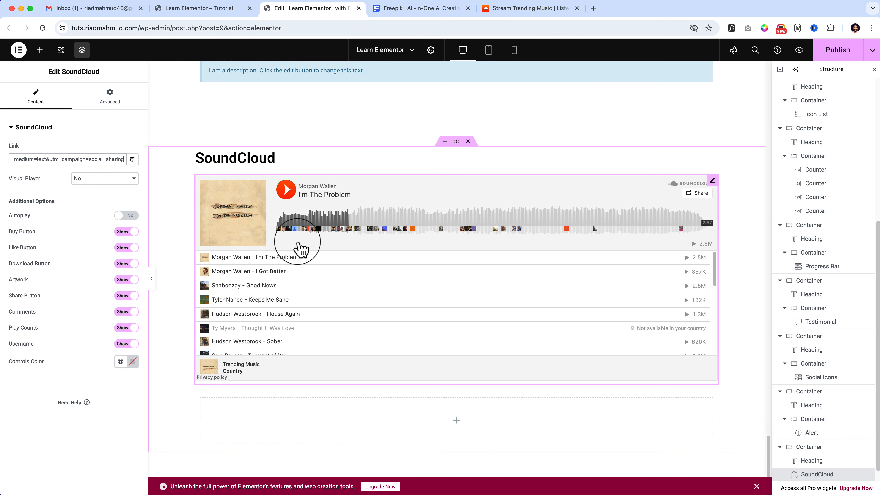
Switch back to the SoundCloud website and close the Country playlist's Share dialog.
click(534, 9)
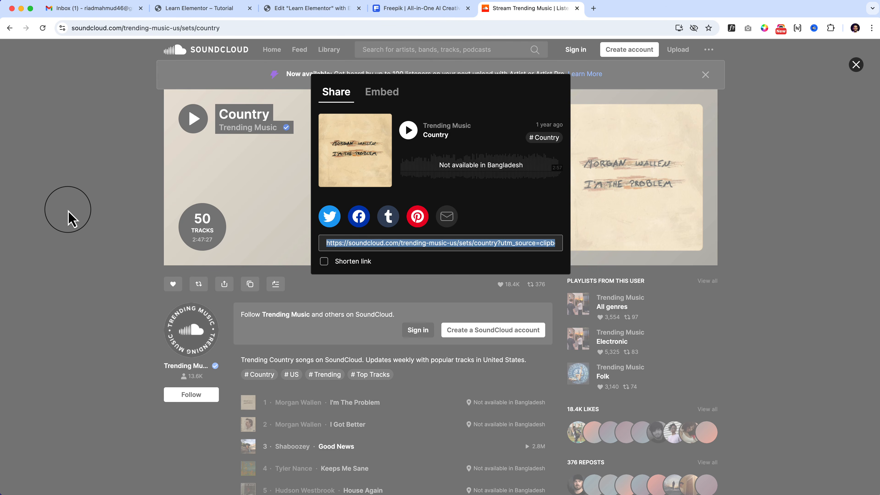
click(68, 212)
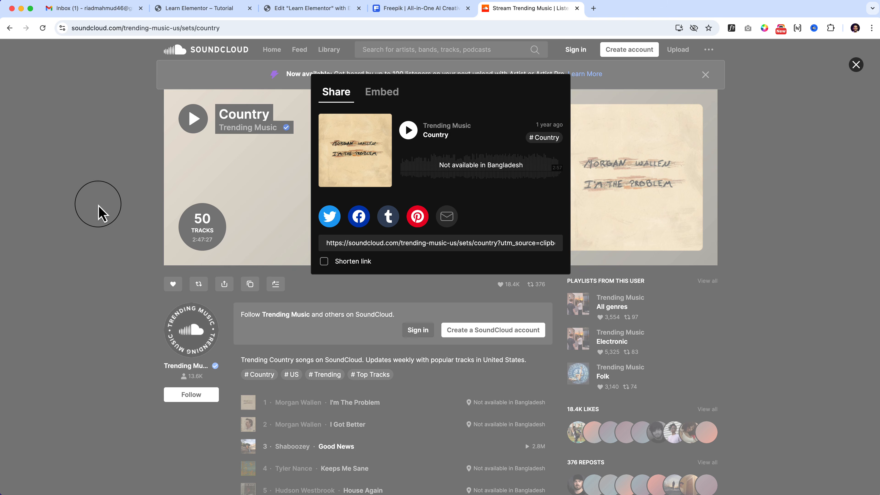
click(854, 66)
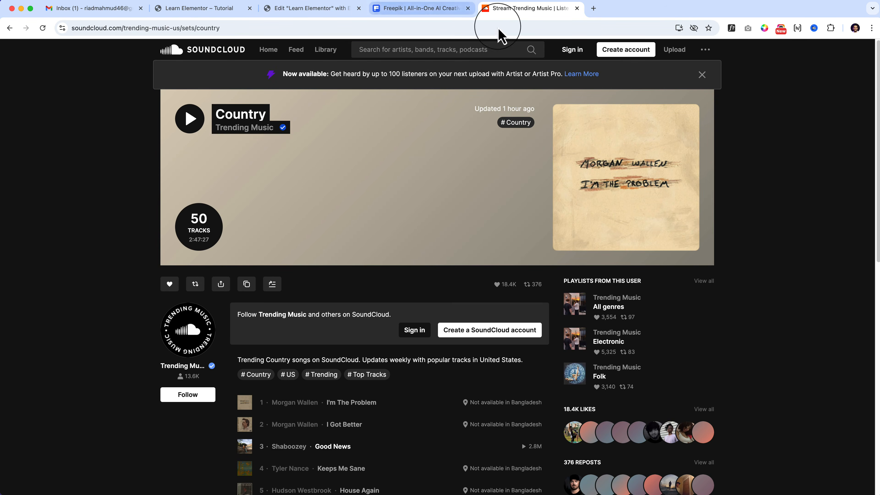
Back in the Elementor editor, hide the SoundCloud widget's Buy Button, set Controls Color to the global Primary color, and play the embedded track.
click(303, 11)
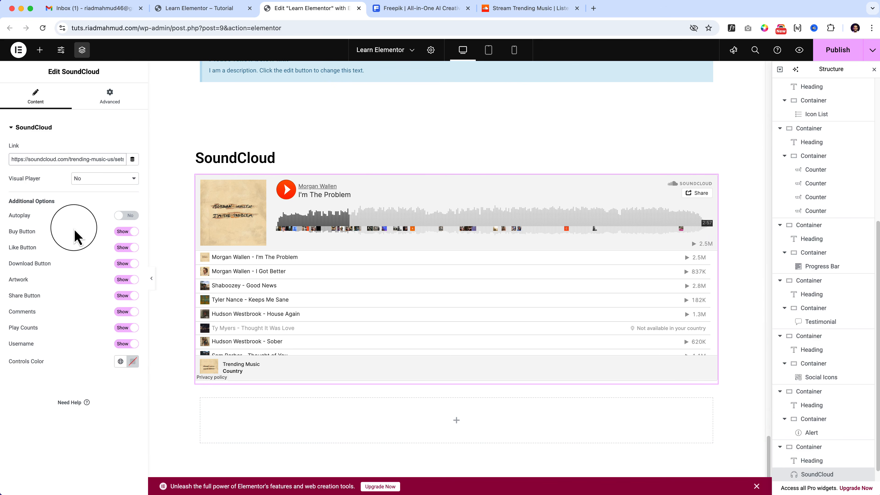
click(126, 231)
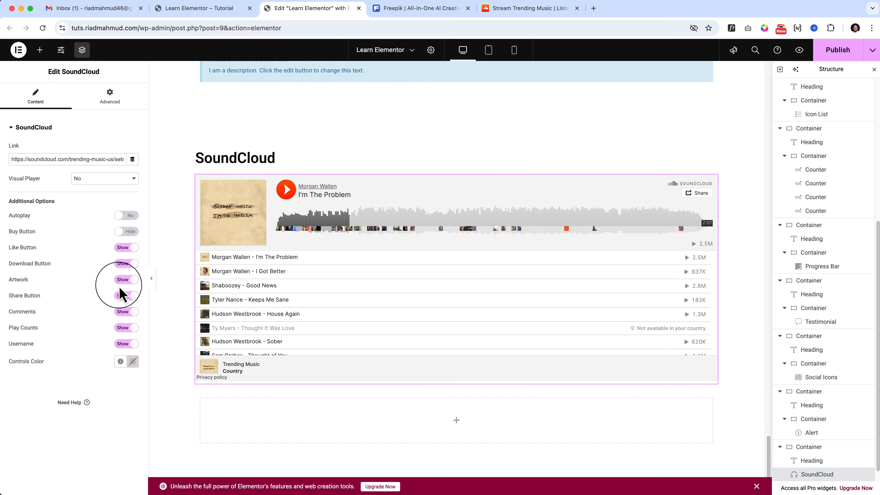
click(120, 362)
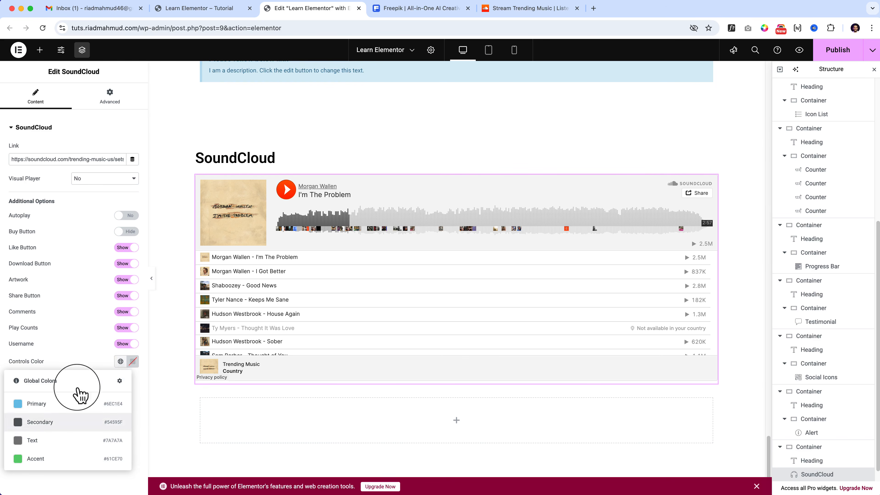
click(42, 406)
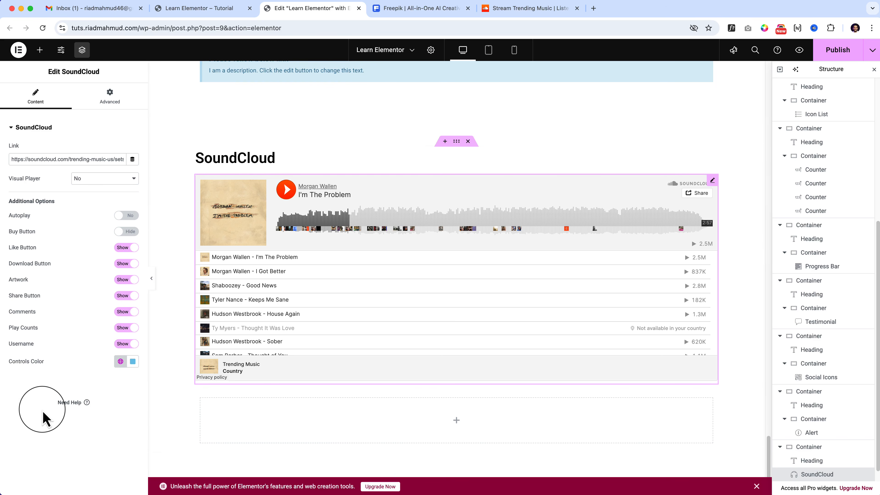
click(286, 189)
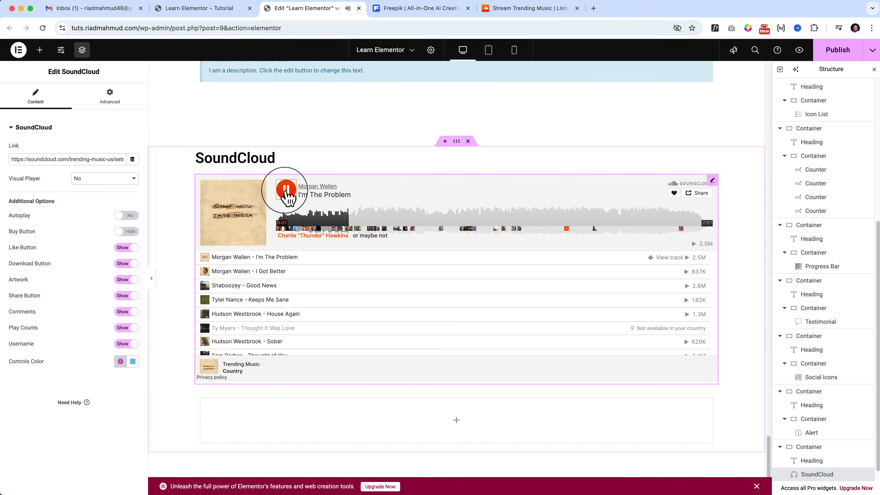
Set the SoundCloud widget's Visual Player to Yes and test playing and pausing the playlist.
click(133, 178)
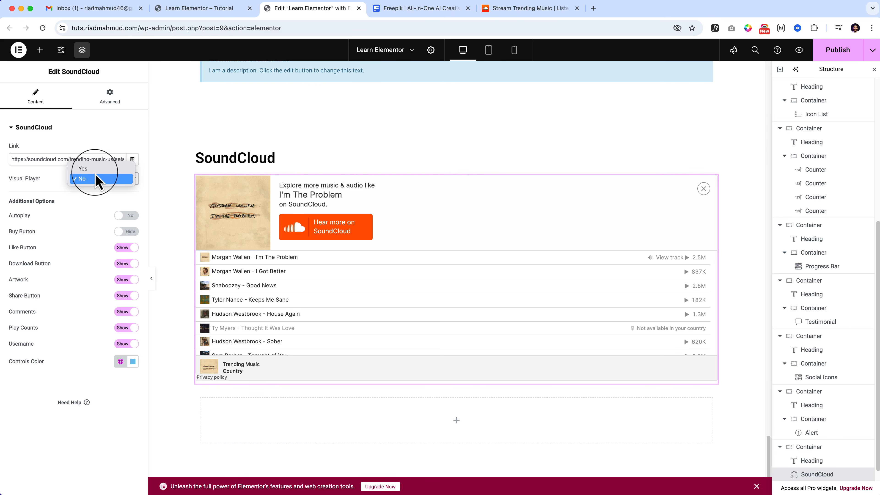
click(87, 169)
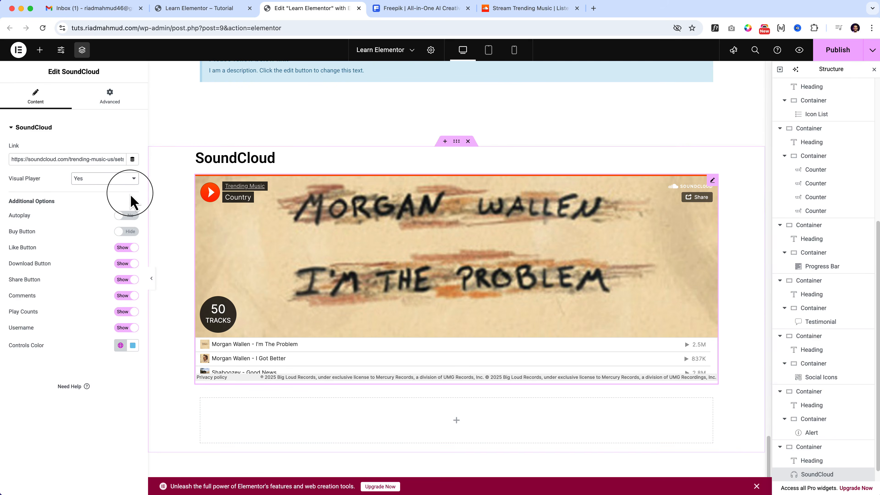
click(200, 196)
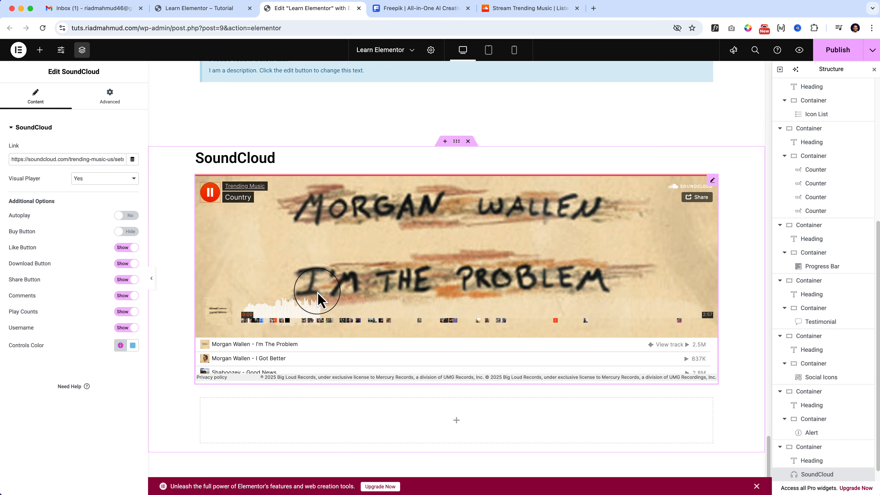
click(209, 192)
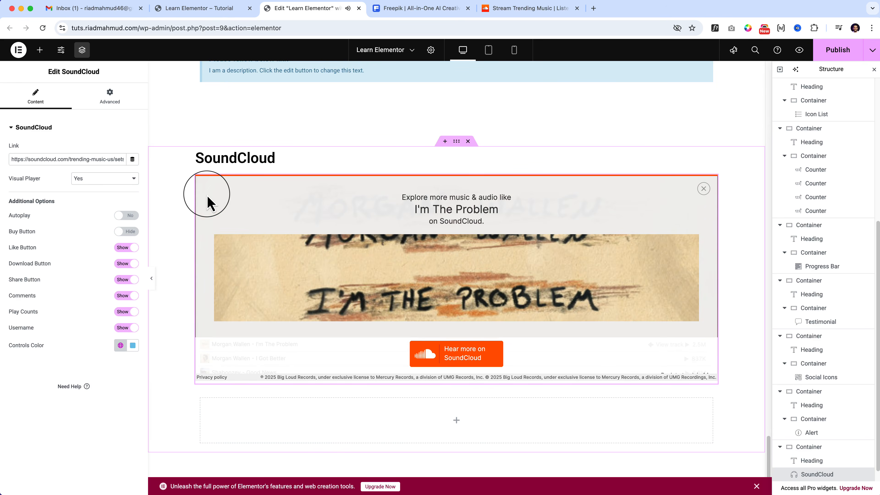
Look through the SoundCloud widget's advanced settings, from Layout to Custom CSS.
click(115, 99)
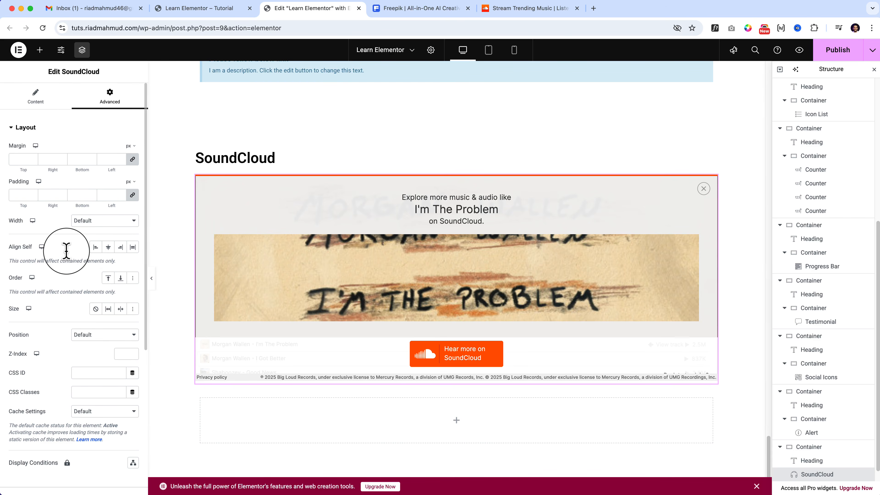
scroll(71, 347, down, 5)
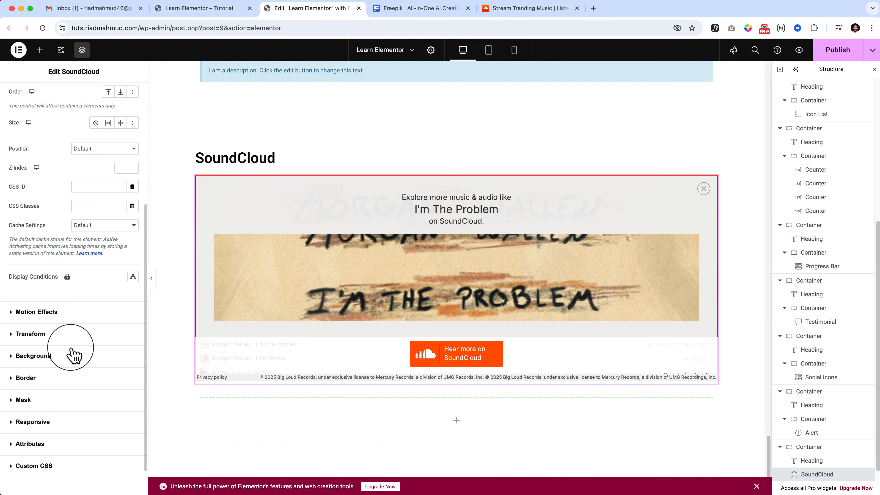
scroll(72, 350, up, 5)
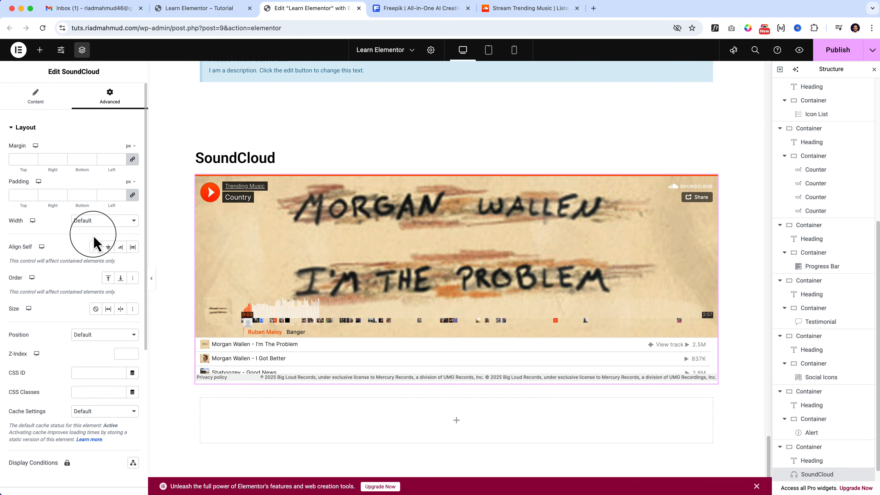
scroll(94, 242, down, 4)
scroll(94, 242, up, 4)
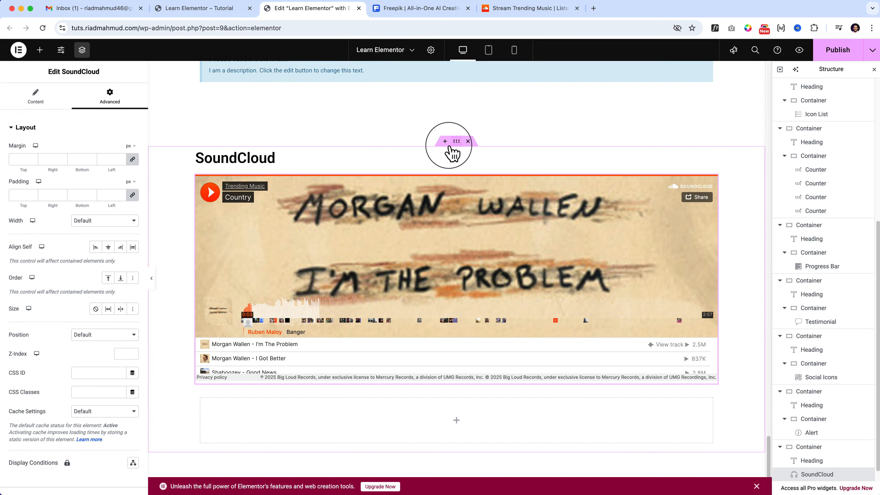
Duplicate the SoundCloud section's container and delete the SoundCloud widget from the copy.
right_click(457, 141)
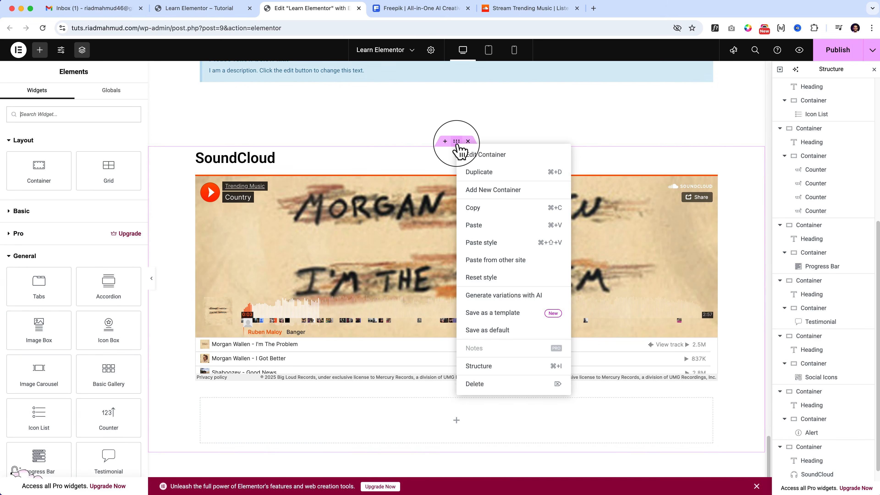
click(475, 169)
click(39, 52)
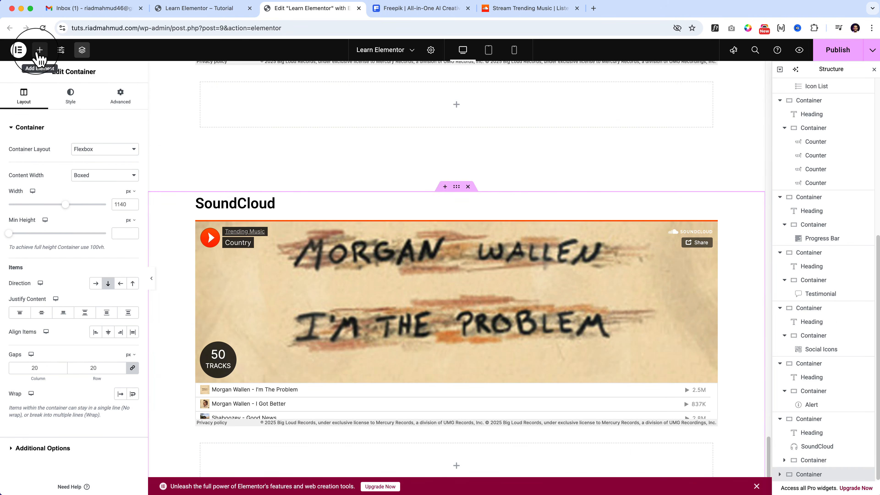
scroll(60, 446, down, 10)
scroll(61, 446, down, 3)
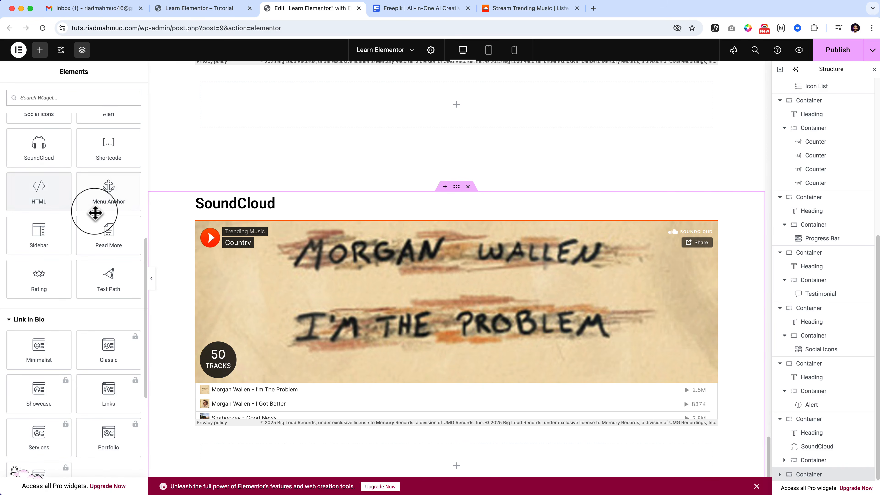
right_click(439, 255)
click(712, 232)
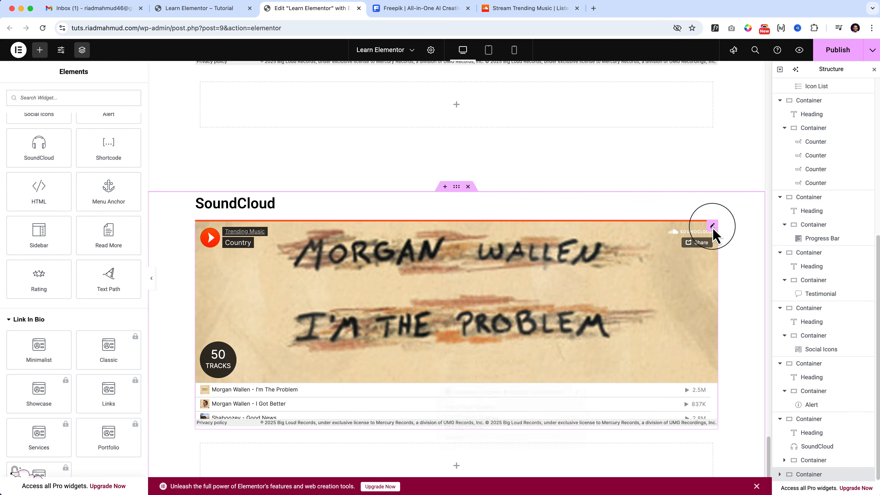
right_click(712, 231)
click(727, 431)
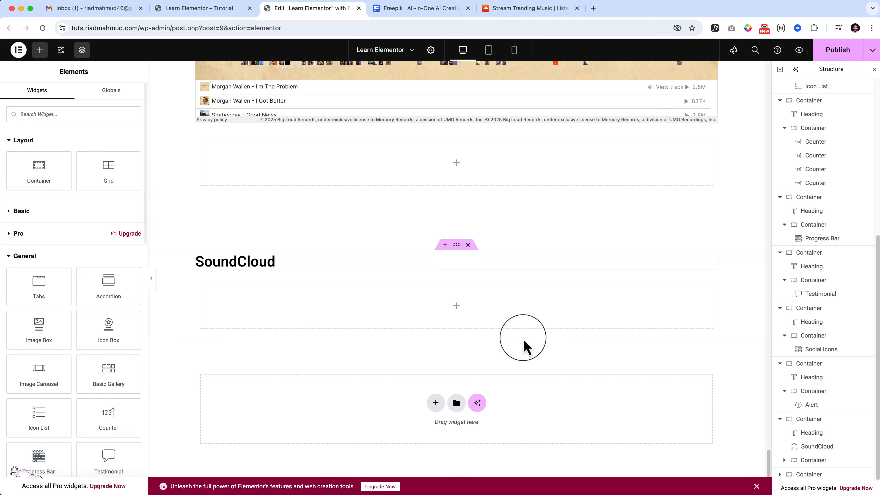
Add a Shortcode widget to the empty inner container of the duplicated section and change the section's heading to "Shortcode".
scroll(81, 354, down, 10)
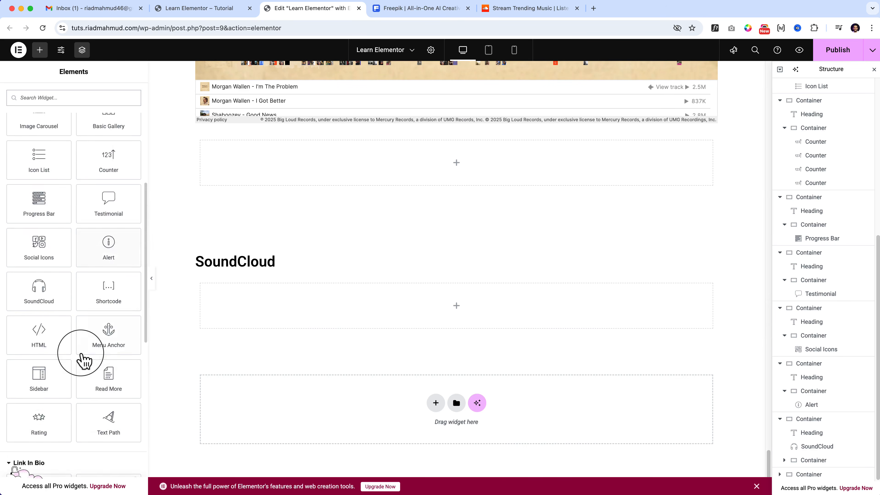
drag(112, 133, 454, 307)
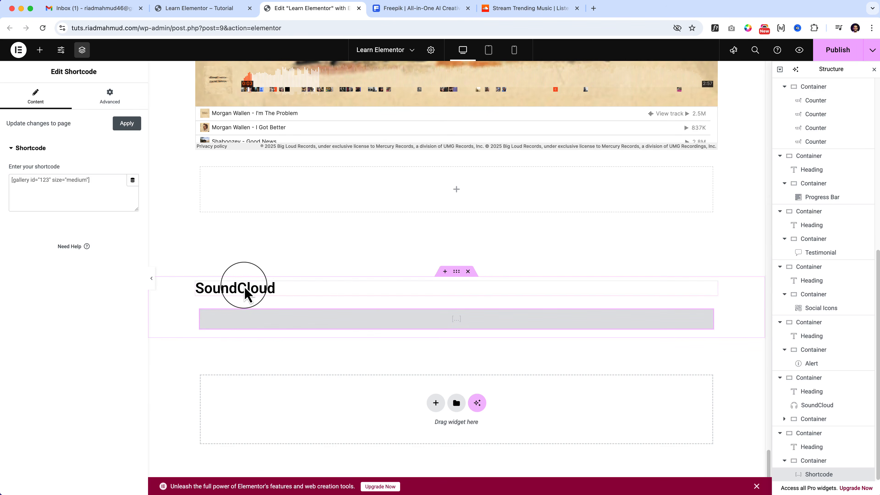
double_click(236, 287)
text(Shortcode)
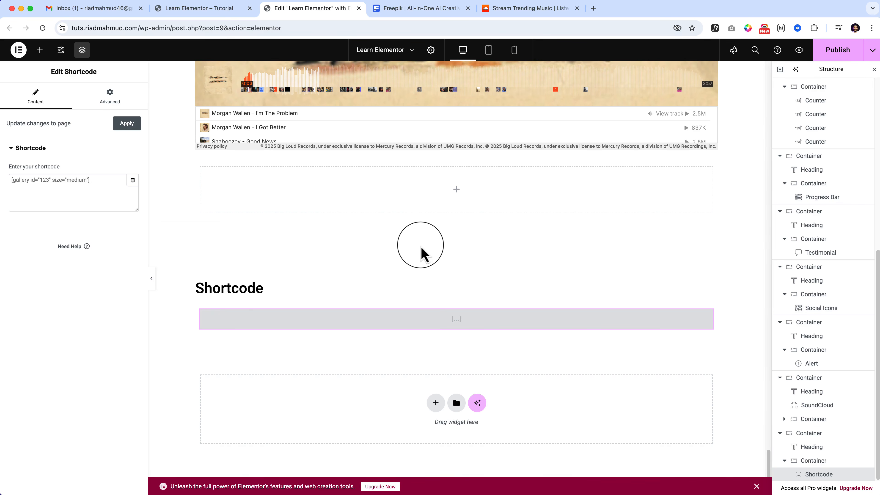
Switch to the live Learn Elementor page and go through the WordPress dashboard to the Add Plugins page.
click(199, 10)
mouse_move(37, 47)
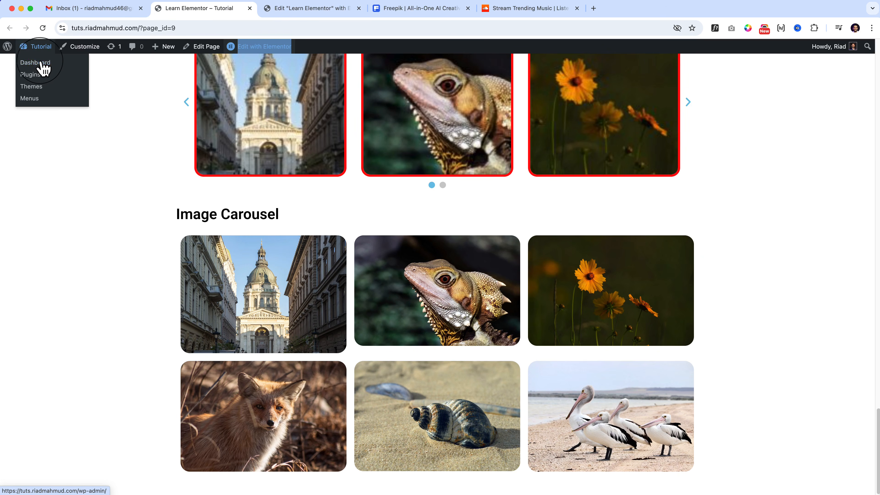
click(39, 67)
mouse_move(74, 256)
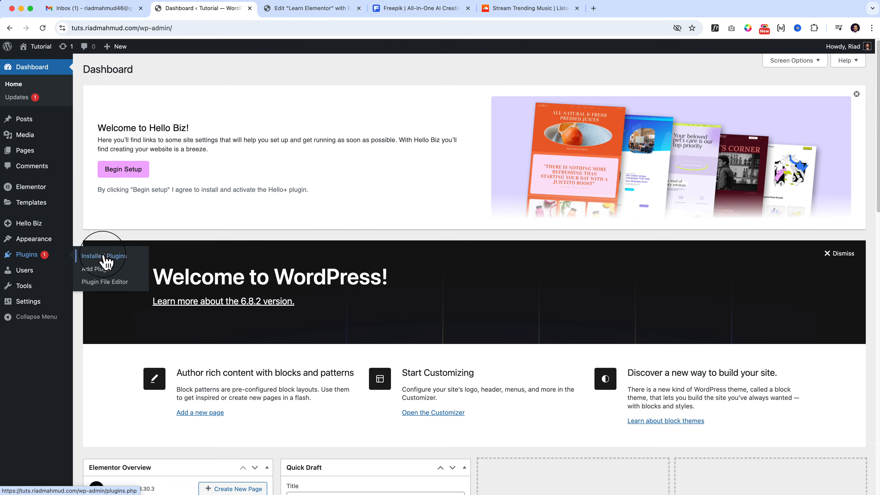
click(109, 272)
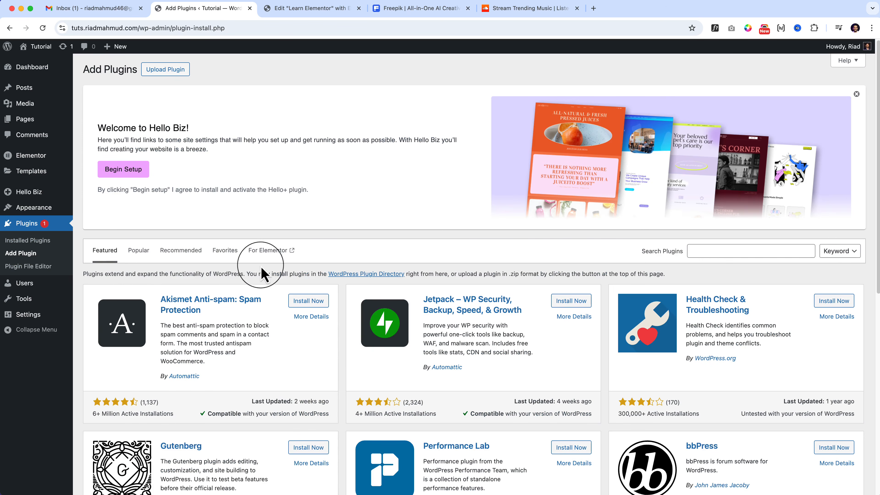
Search the plugin directory for "contact form" and install and activate Contact Form 7.
click(720, 249)
text(contact)
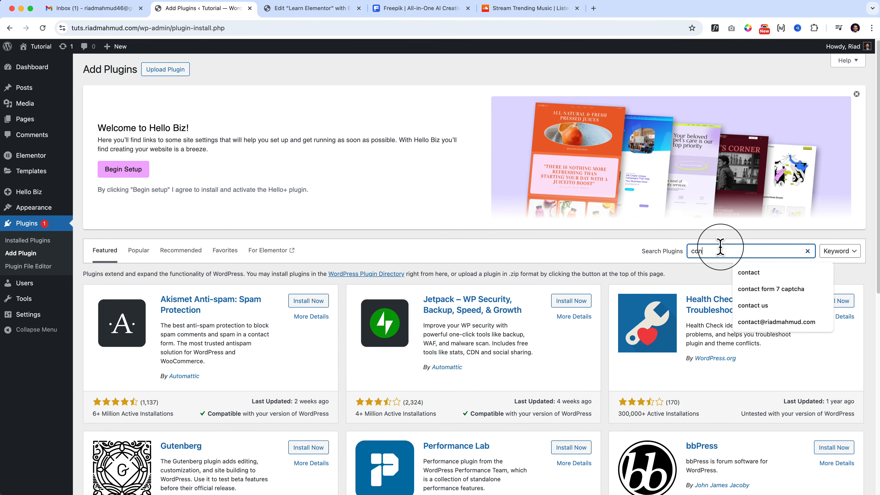
key(Down)
key(Return)
text(form)
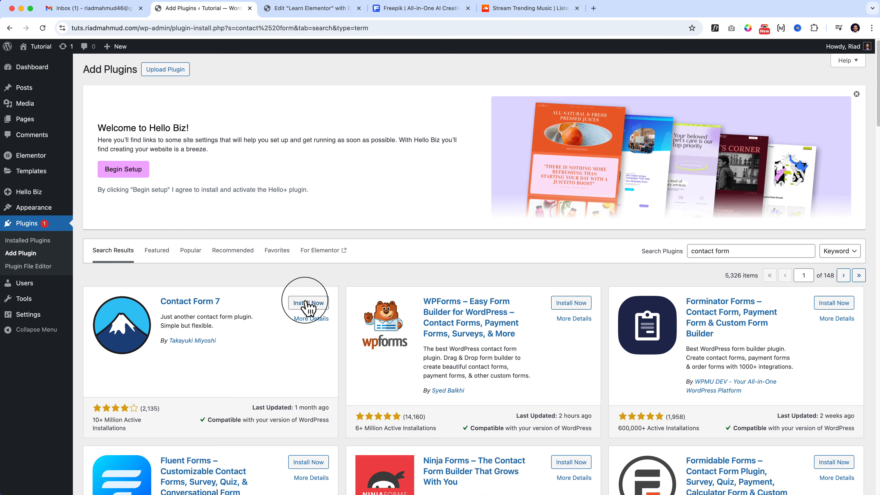
click(307, 302)
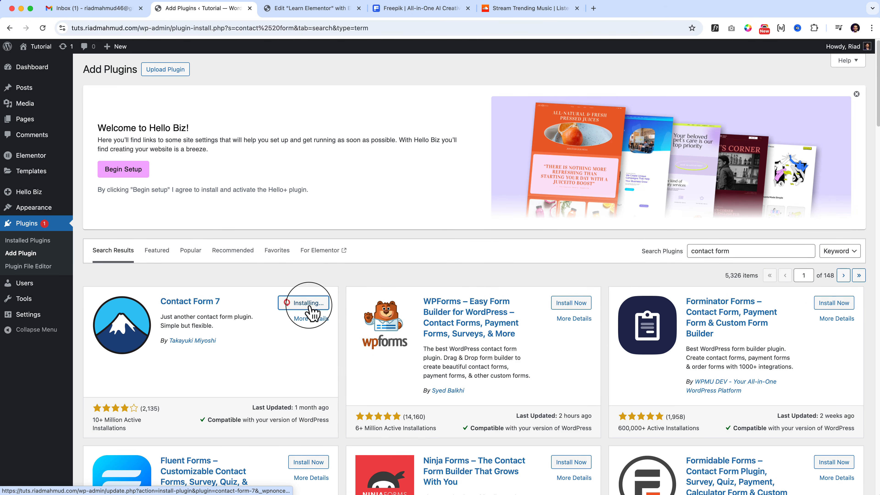
scroll(314, 313, down, 2)
click(316, 230)
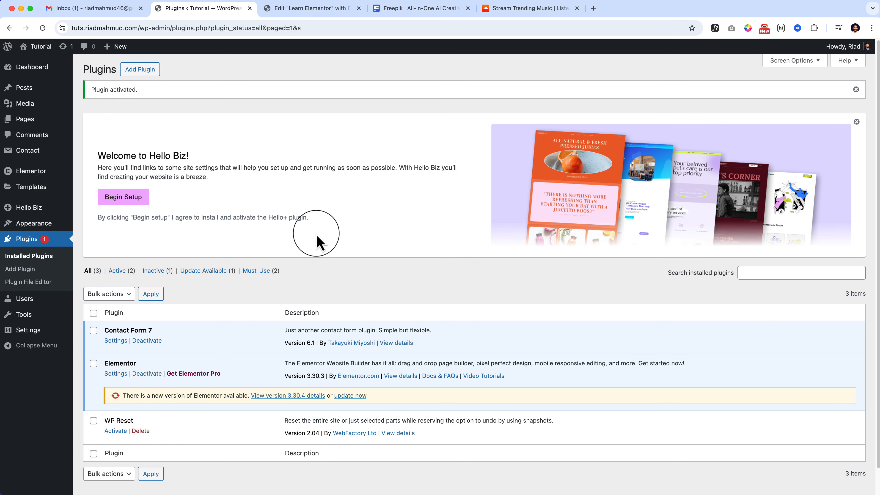
Open the Contact Forms list and copy the shortcode of Contact form 1.
scroll(317, 235, down, 1)
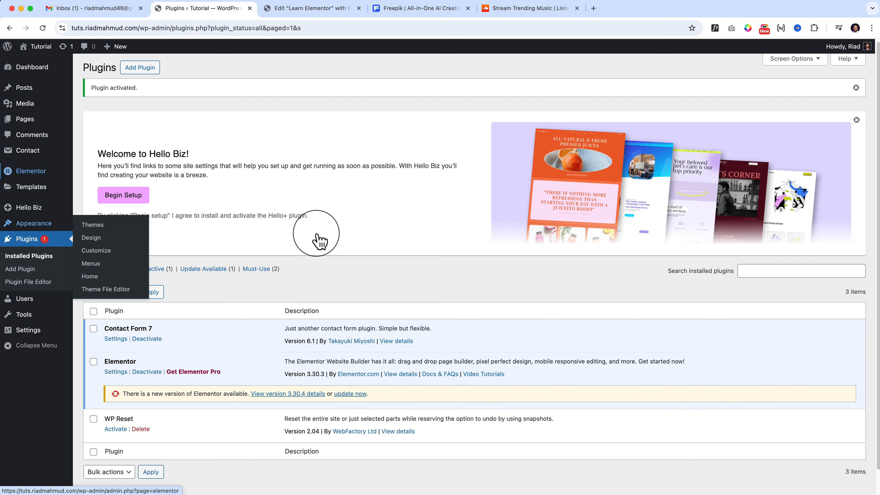
mouse_move(28, 150)
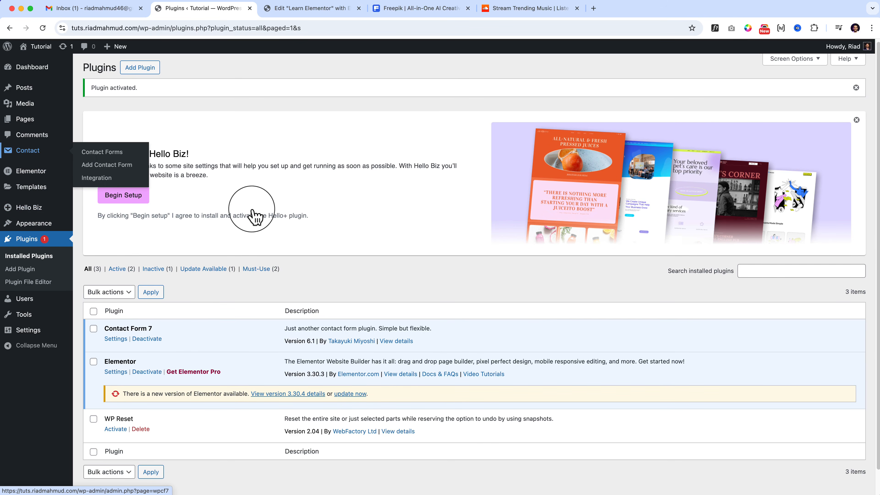
click(106, 153)
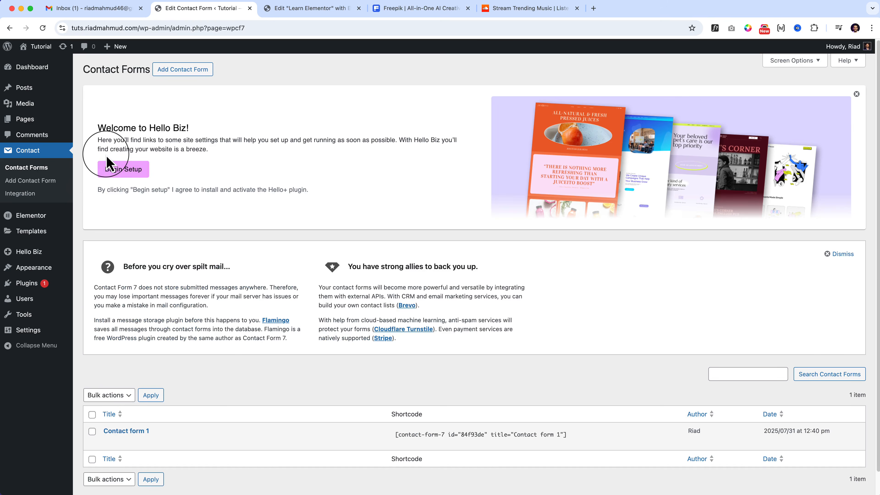
scroll(115, 277, down, 2)
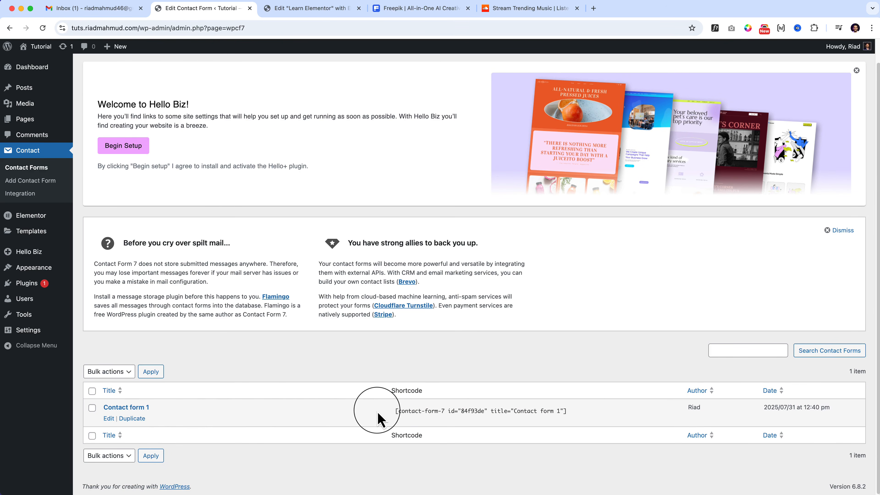
mouse_move(378, 411)
mouse_down()
mouse_move(584, 413)
mouse_move(383, 412)
mouse_up()
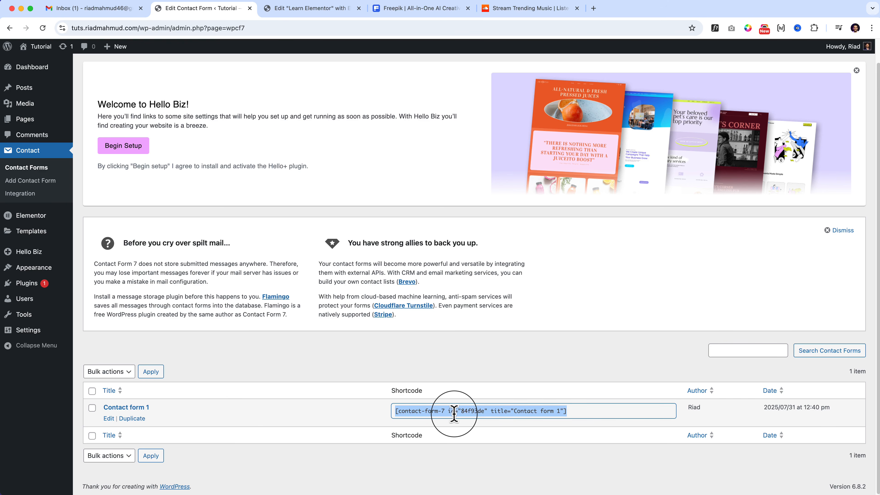
right_click(478, 414)
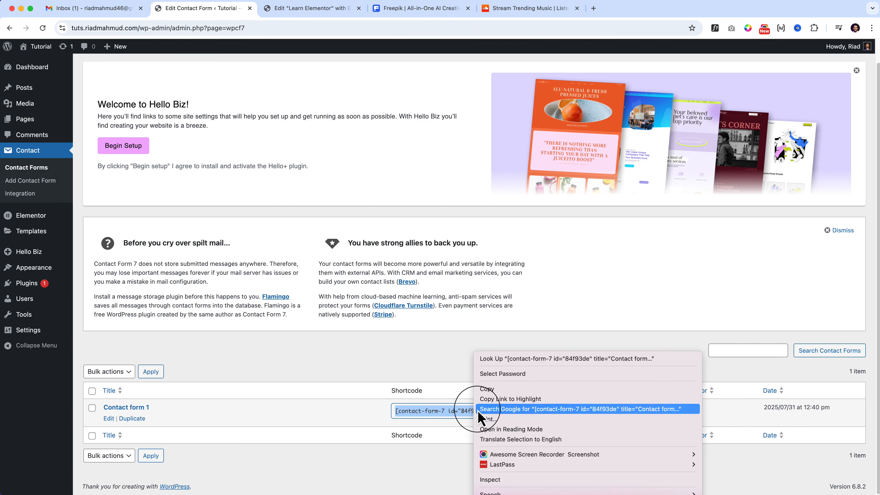
click(487, 389)
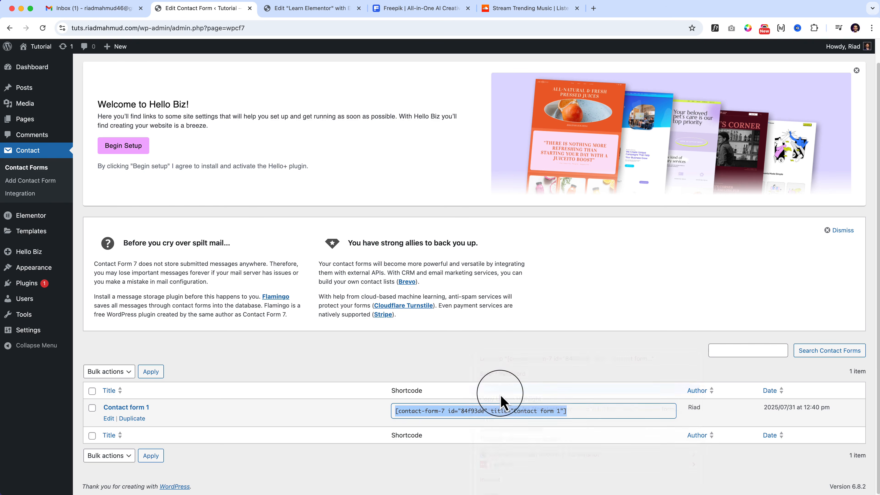
Copy the Contact form 1 shortcode and paste it into the Shortcode widget in the Learn Elementor page editor.
right_click(438, 413)
click(454, 385)
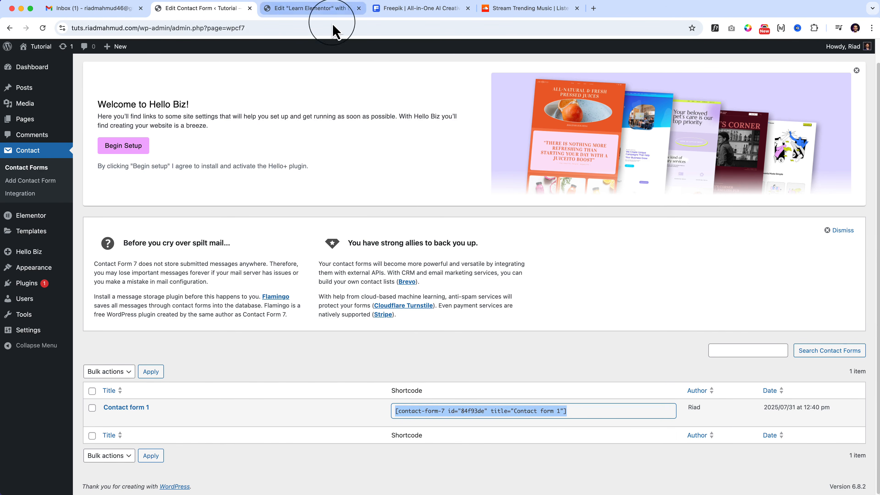
click(305, 8)
right_click(52, 187)
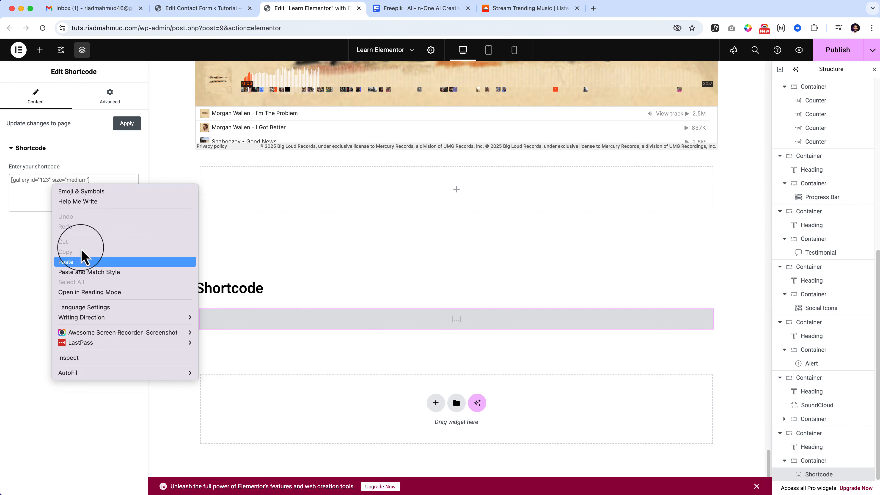
click(89, 264)
scroll(477, 255, down, 3)
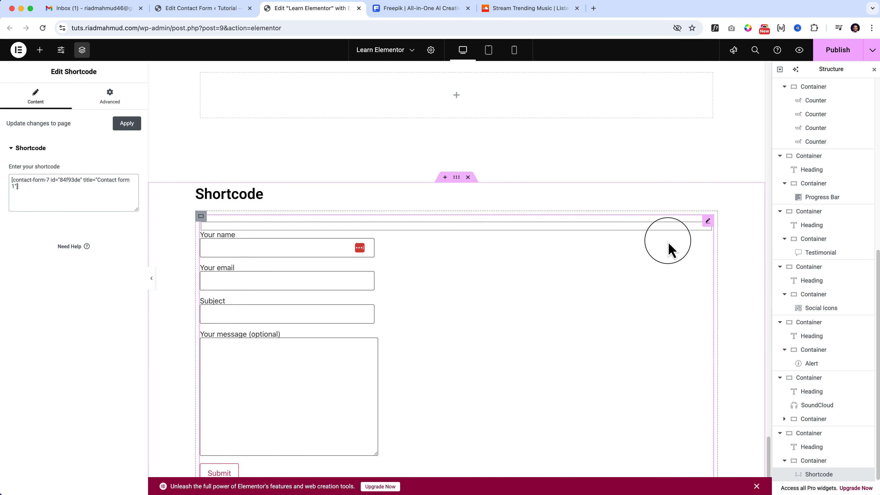
scroll(654, 357, down, 3)
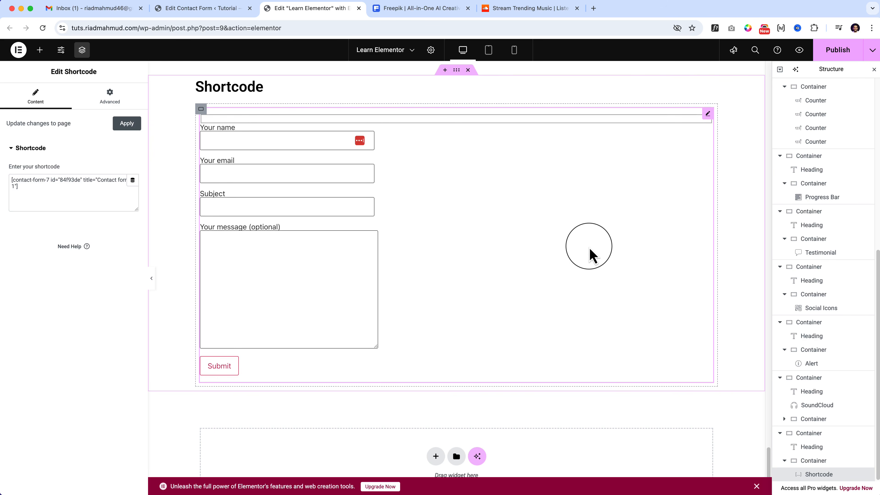
Duplicate the Shortcode section and delete the Shortcode widget with the contact form from the copy.
click(39, 50)
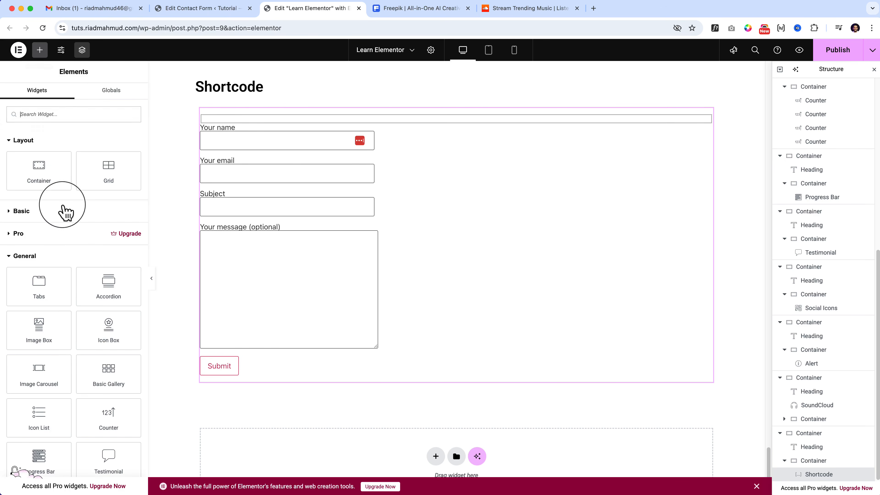
scroll(81, 343, down, 15)
scroll(82, 346, up, 4)
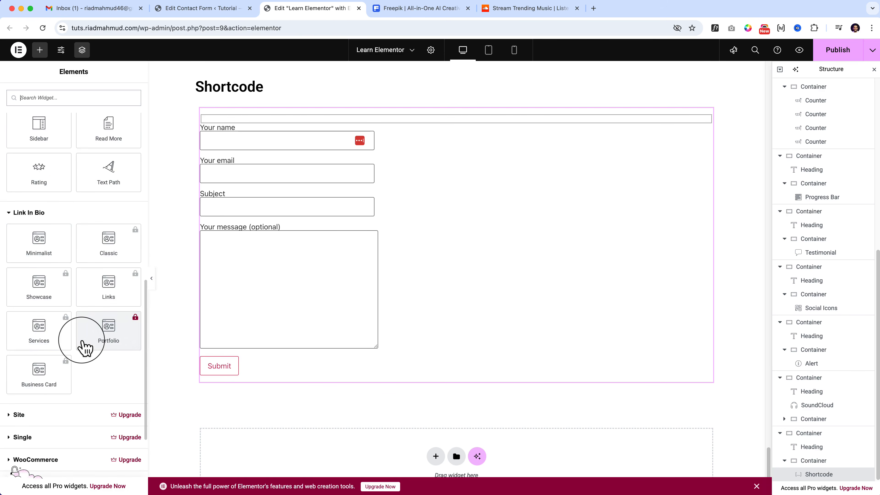
scroll(83, 347, up, 3)
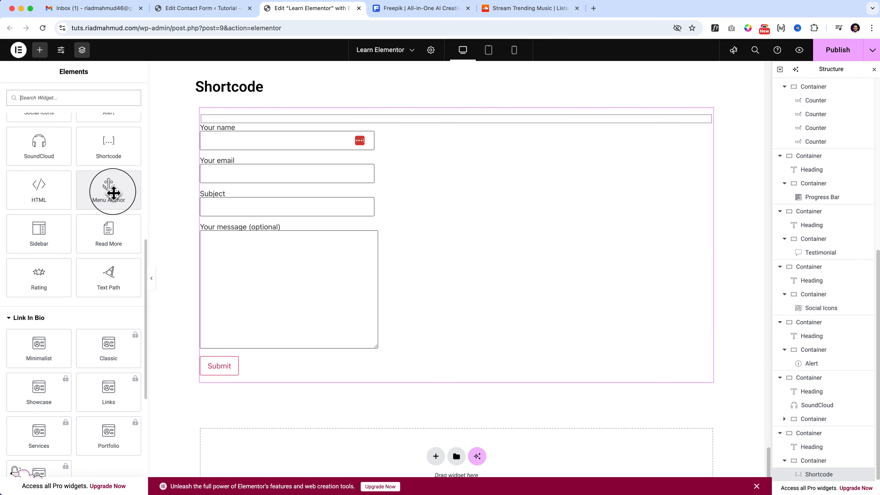
scroll(195, 210, down, 2)
scroll(196, 211, up, 7)
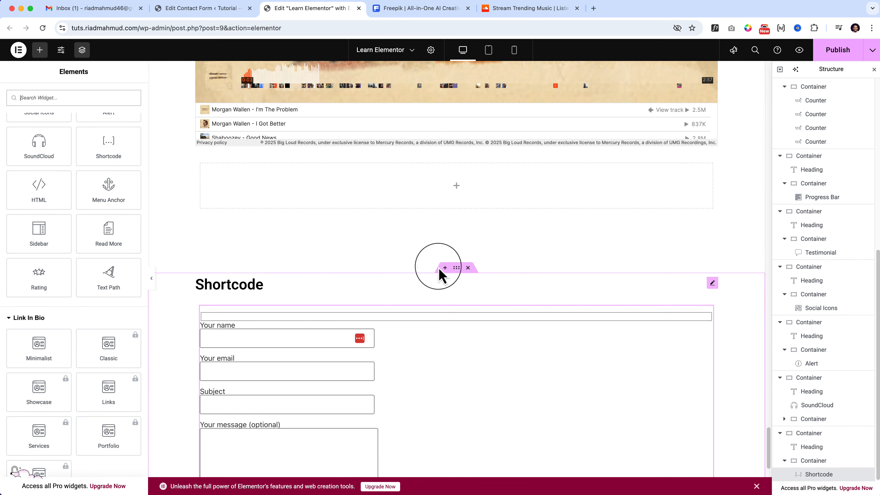
right_click(456, 268)
click(475, 254)
scroll(475, 274, down, 4)
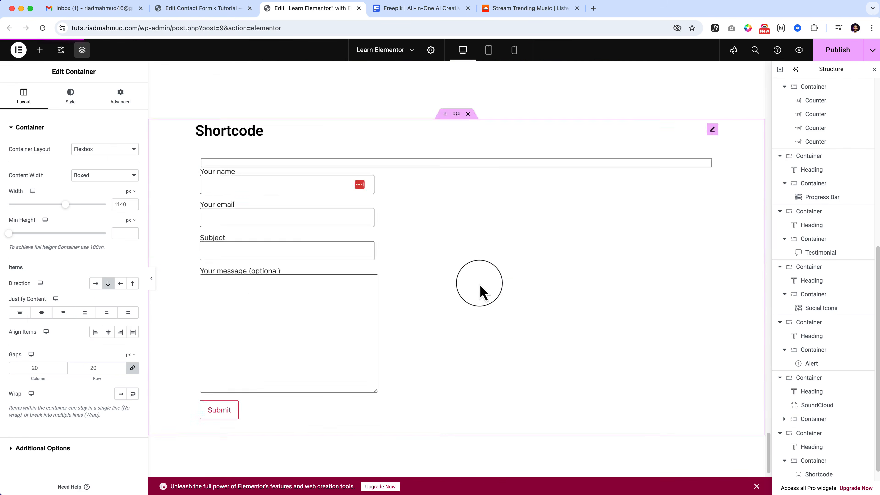
scroll(502, 346, up, 2)
right_click(552, 425)
click(566, 468)
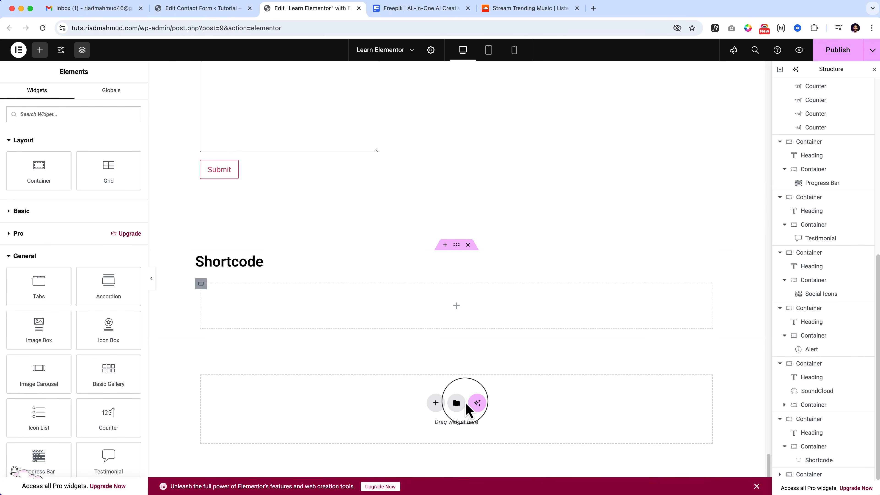
Change the duplicated section's heading to "HTML Widget" and add an HTML widget to its empty inner container.
double_click(258, 267)
text(HTML )
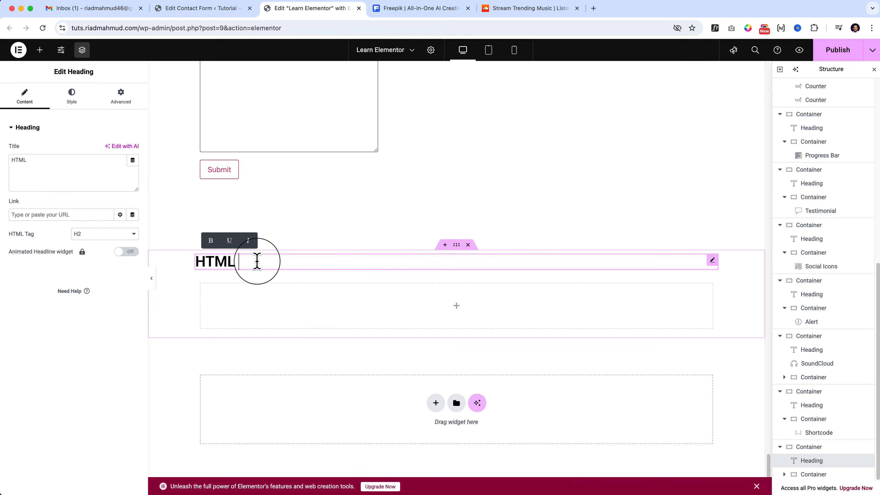
text(Widget)
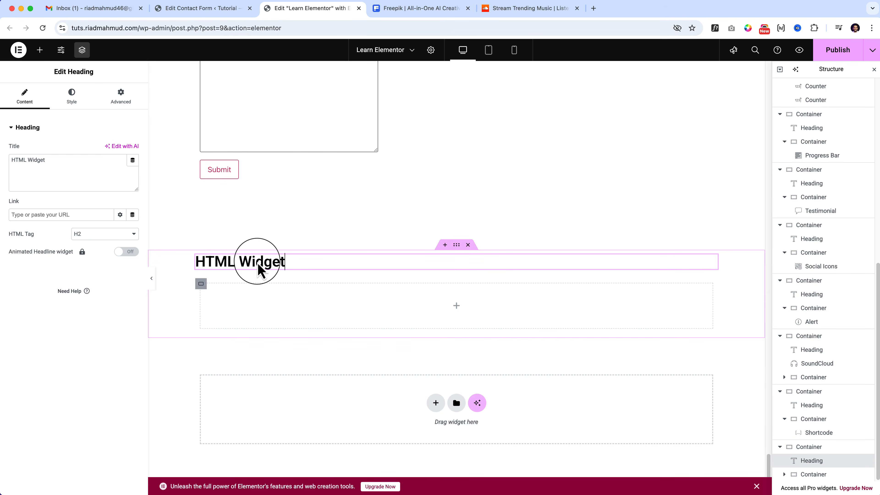
click(456, 308)
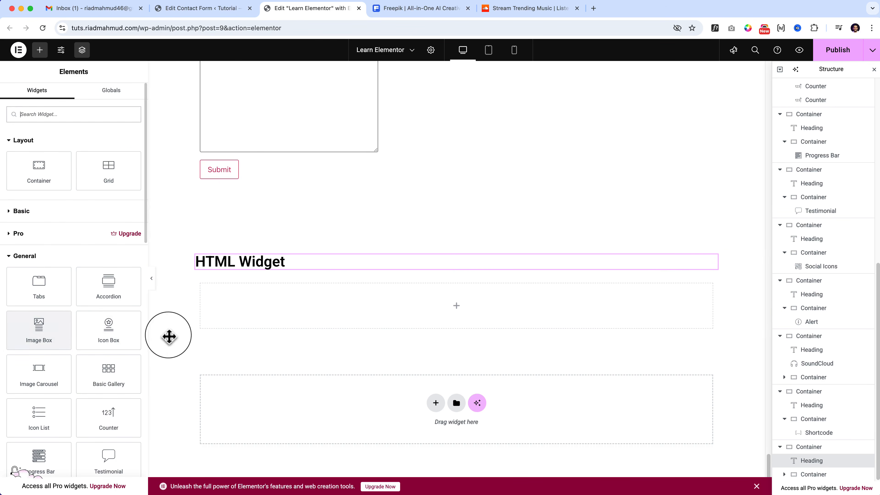
scroll(63, 350, down, 8)
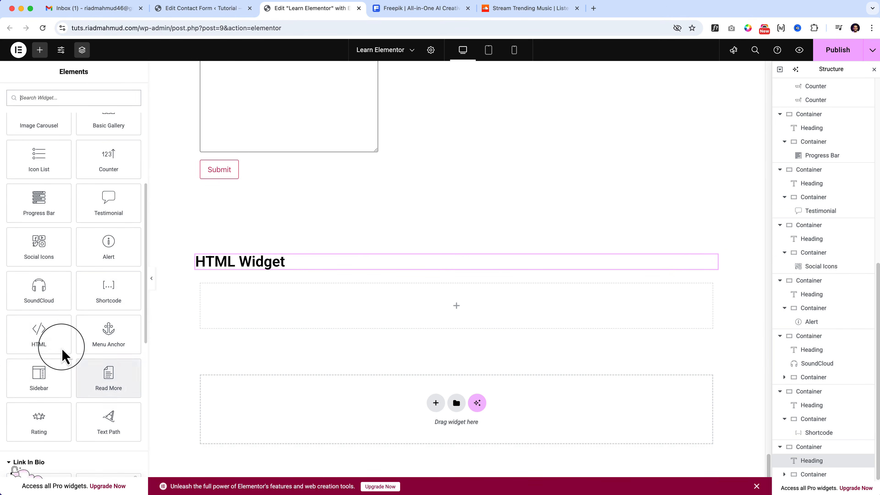
drag(62, 355, 401, 319)
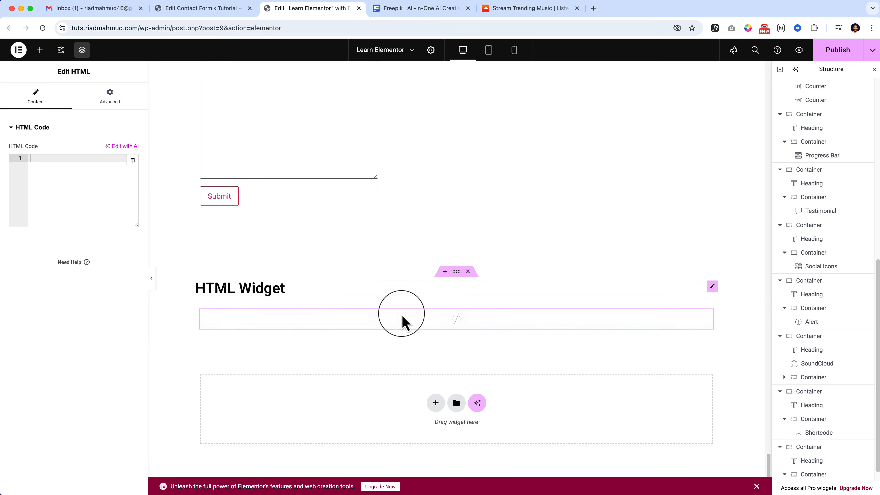
Enter the code <button>Hey there</button> in the HTML widget and preview the button with the editor panels hidden.
click(65, 162)
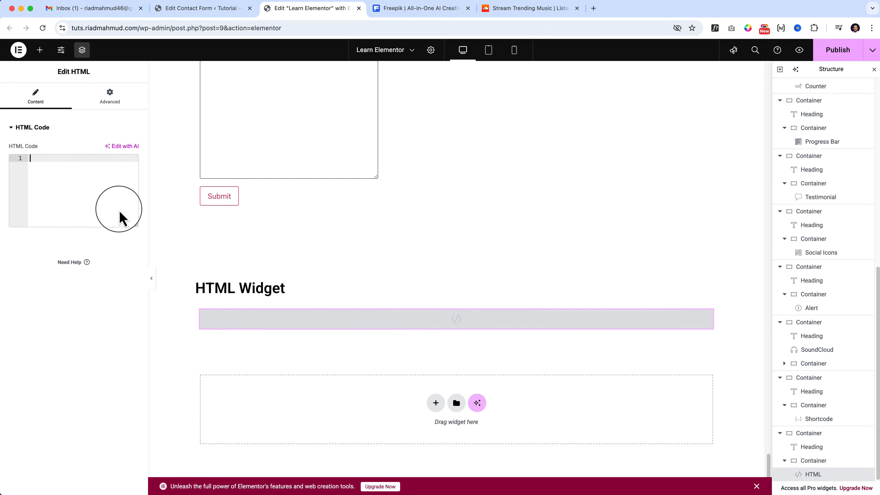
drag(136, 228, 80, 183)
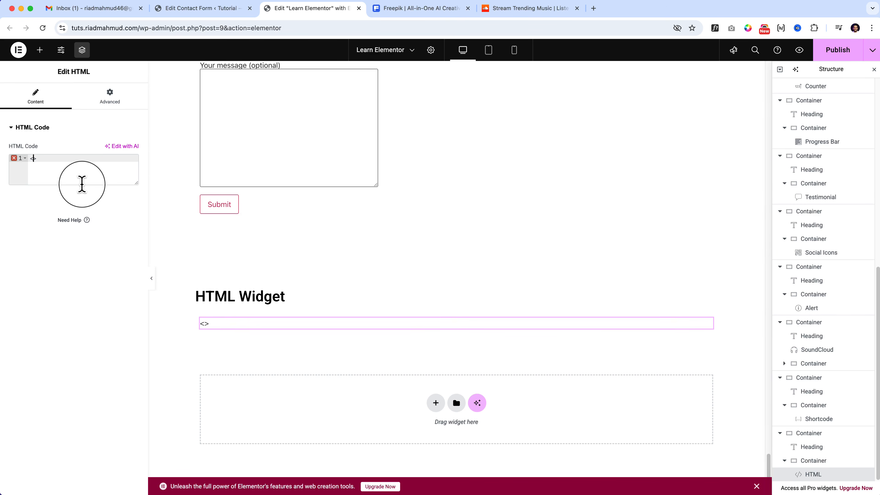
text(button><)
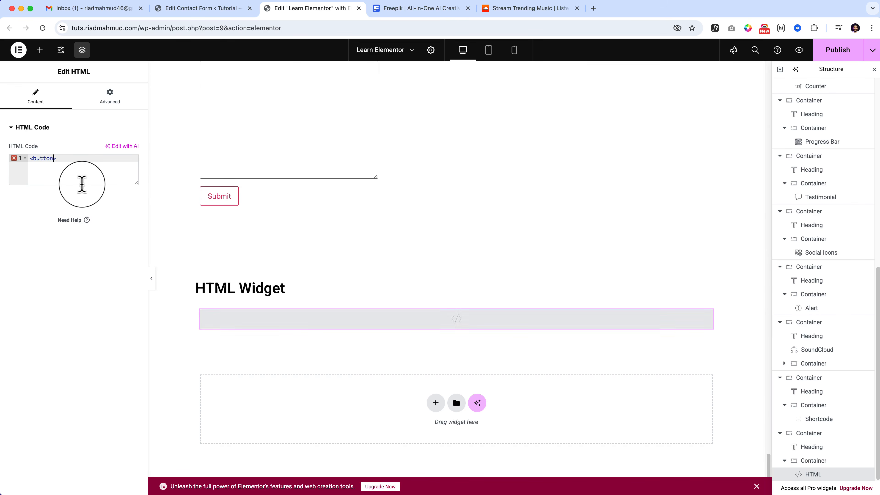
text(>)
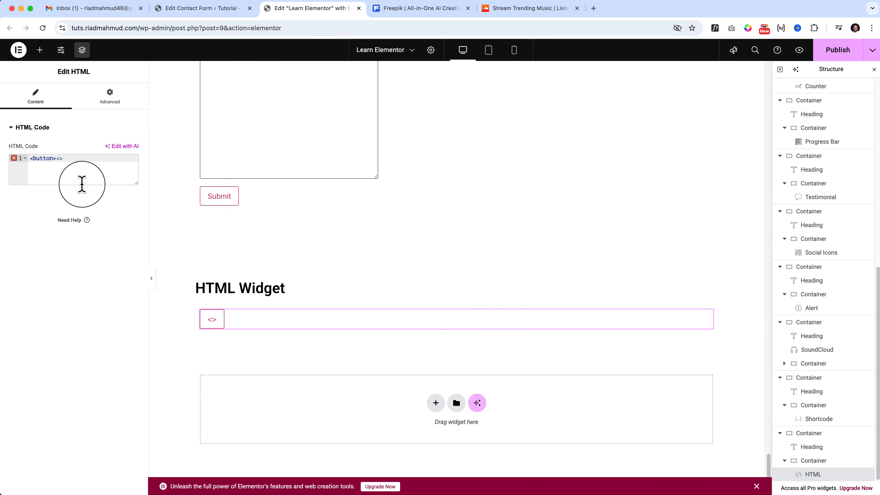
text(/bu)
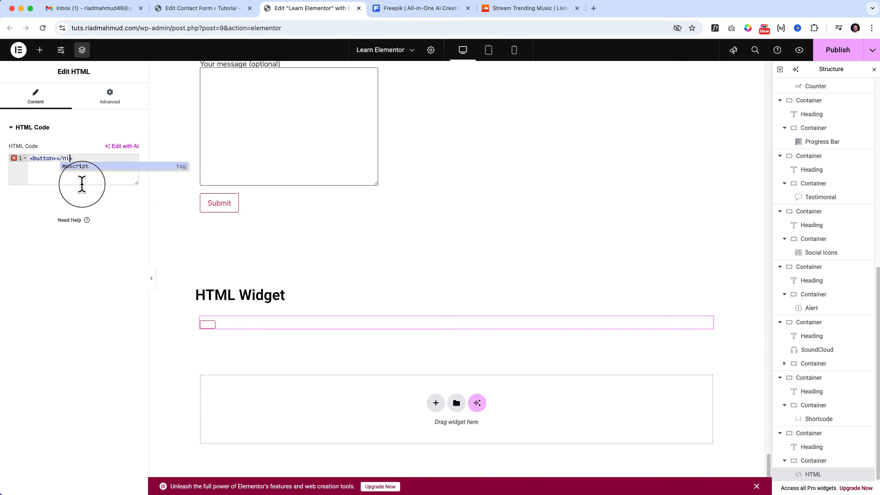
text(t>)
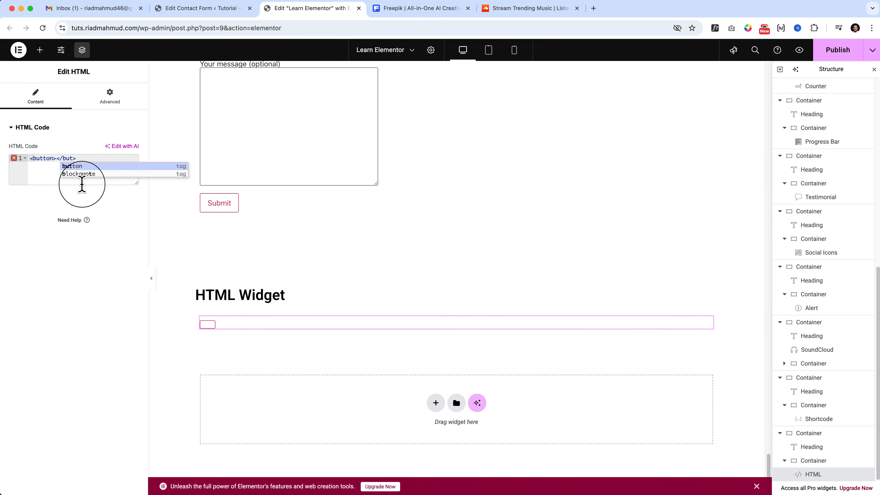
key(Return)
key(Left)
key(Left)
key(Left)
key(Left)
key(Left)
key(Left)
key(Left)
key(Left)
key(Left)
text(Hey )
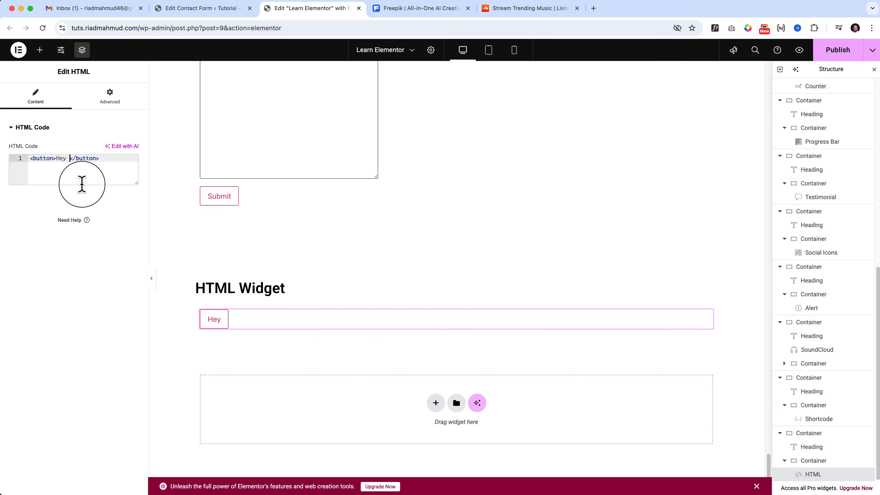
text(there)
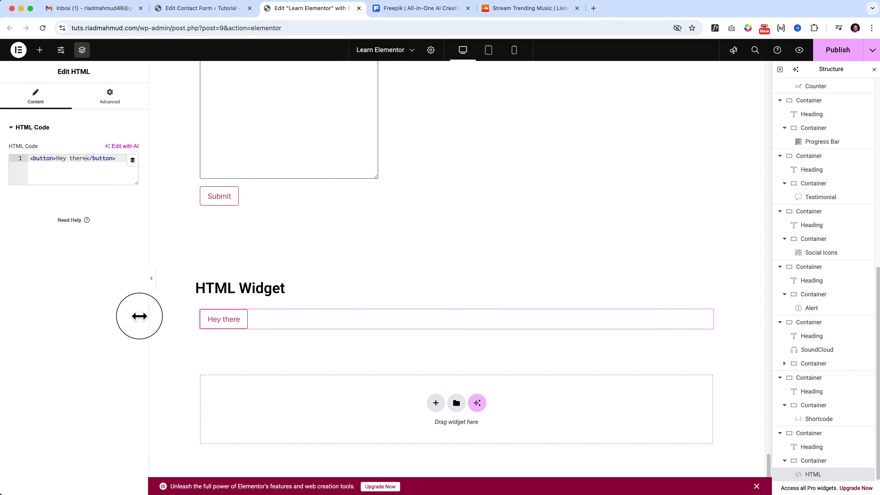
click(152, 283)
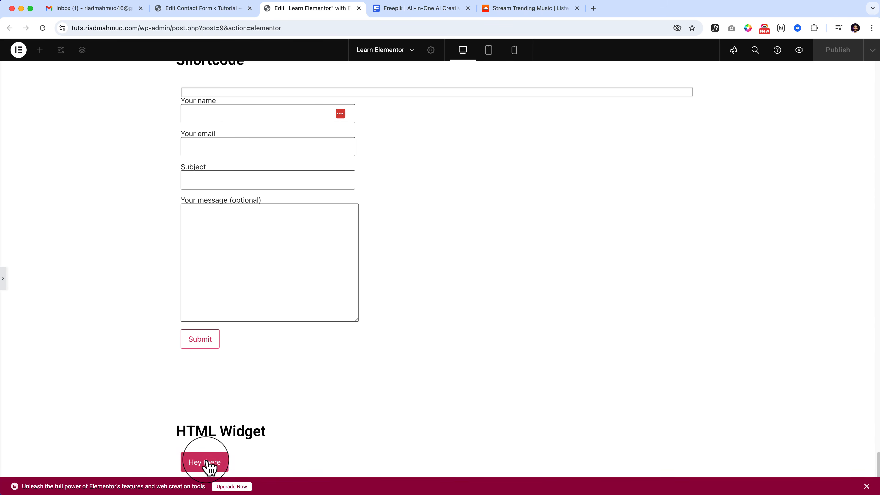
click(5, 278)
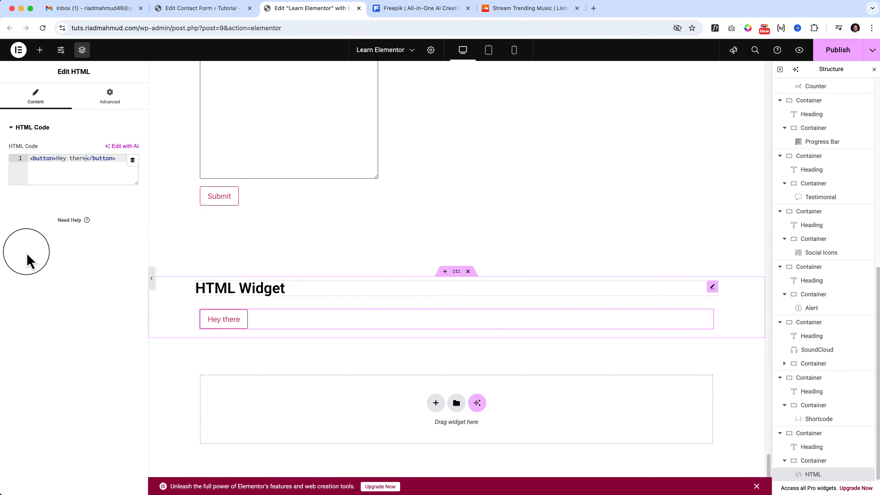
Add the line <h1>This is heading one</h1> below the button code in the HTML widget, separated by a blank line.
click(119, 159)
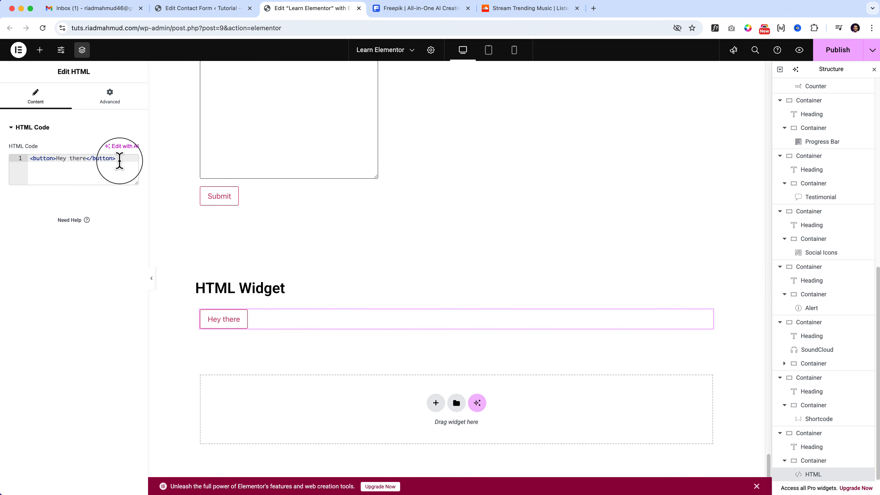
key(Return)
key(Return)
text(<h)
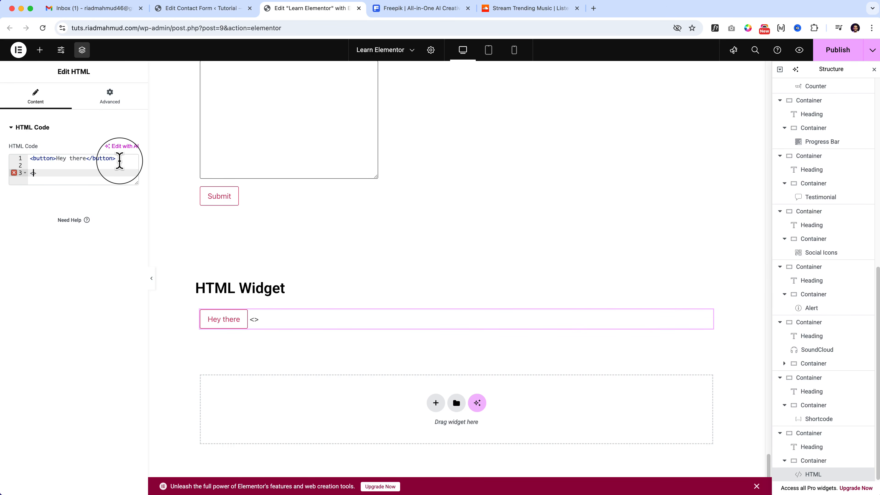
text(1>)
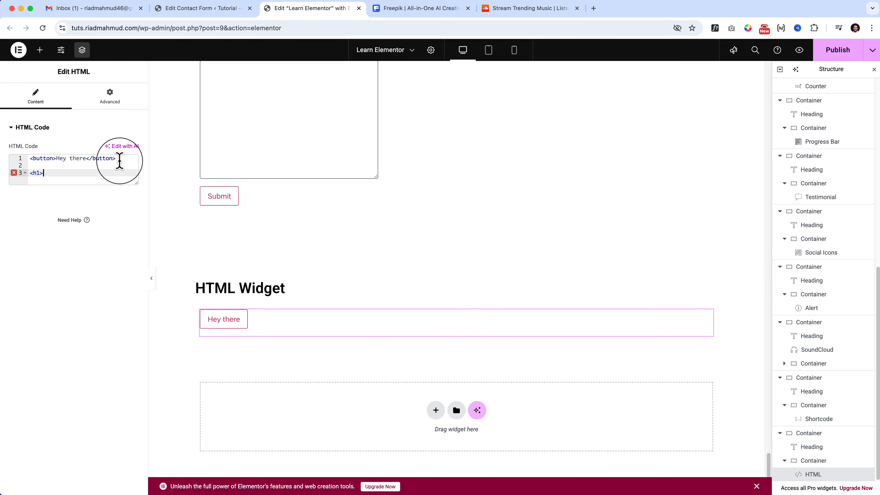
text(This is)
text(headi)
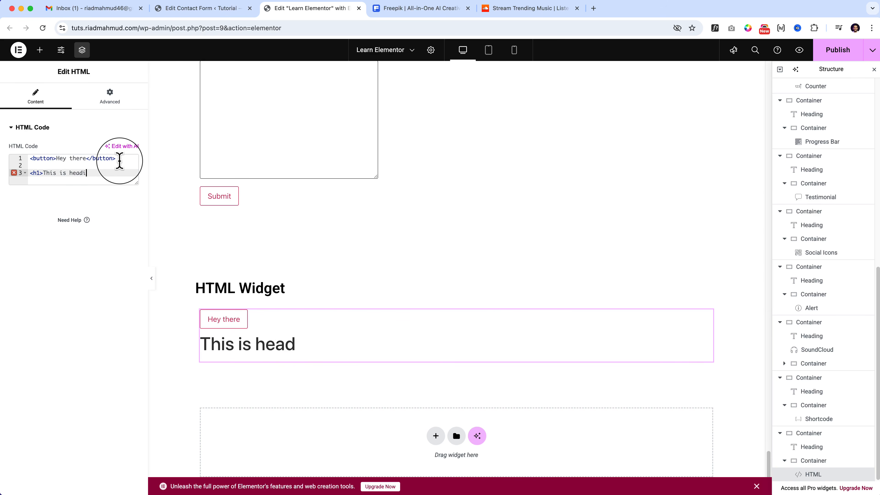
text(ng one</)
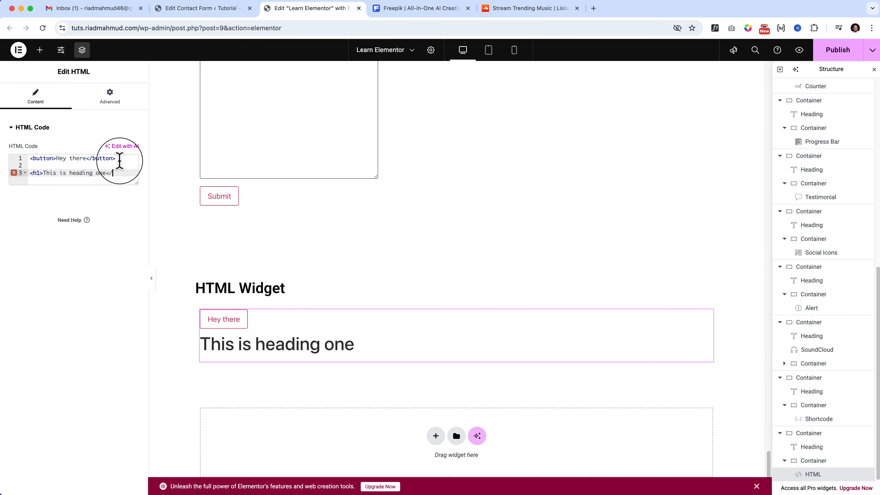
text(h1>)
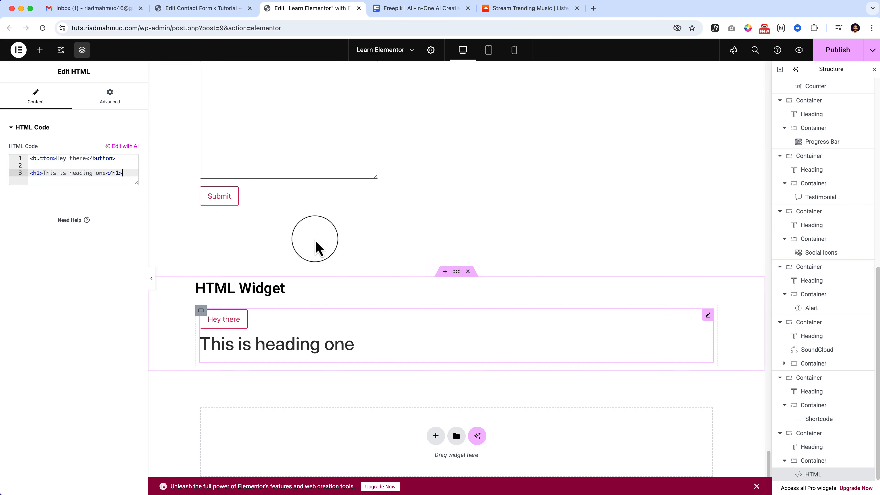
Duplicate the HTML Widget section and delete the HTML widget with the button and heading from the copy.
right_click(475, 311)
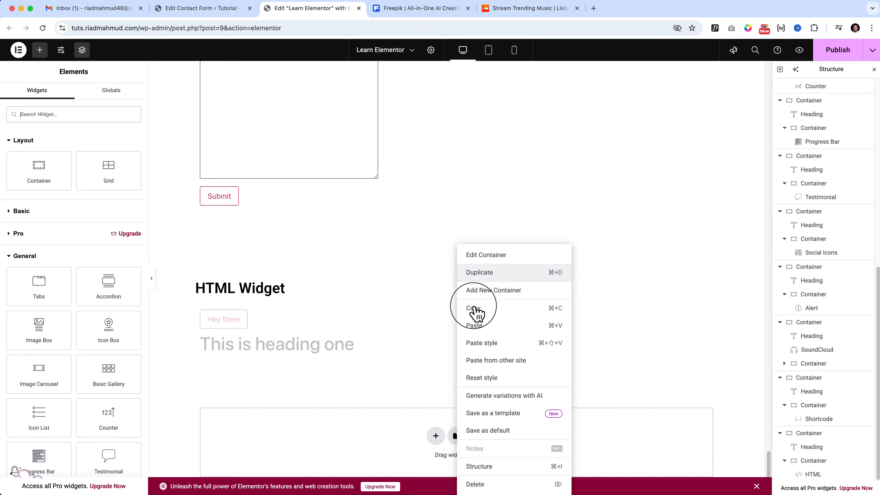
click(499, 276)
scroll(497, 279, down, 5)
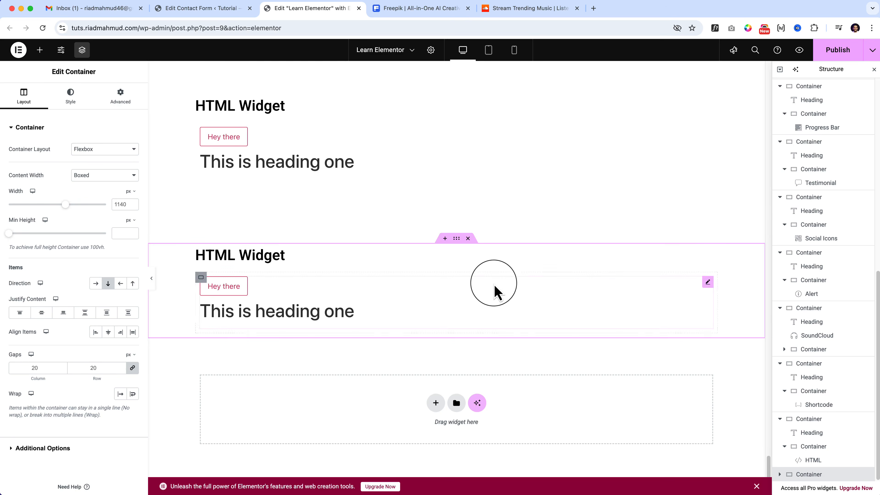
right_click(494, 294)
click(534, 484)
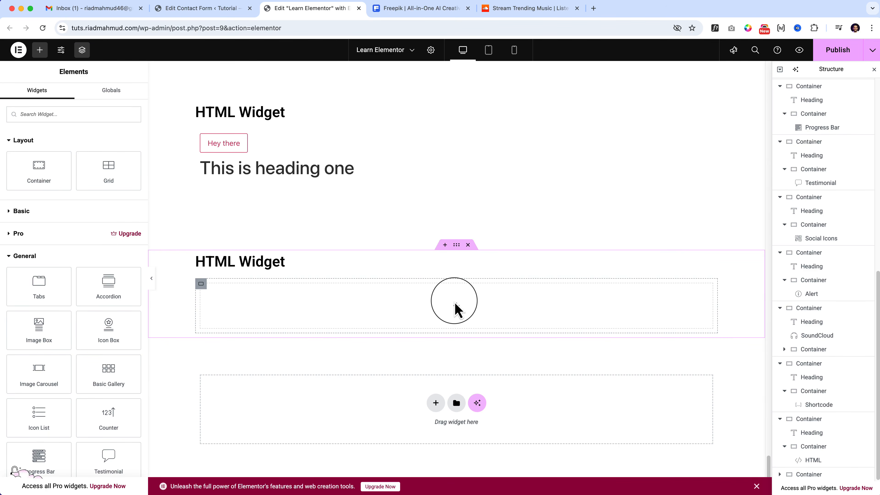
scroll(87, 395, down, 15)
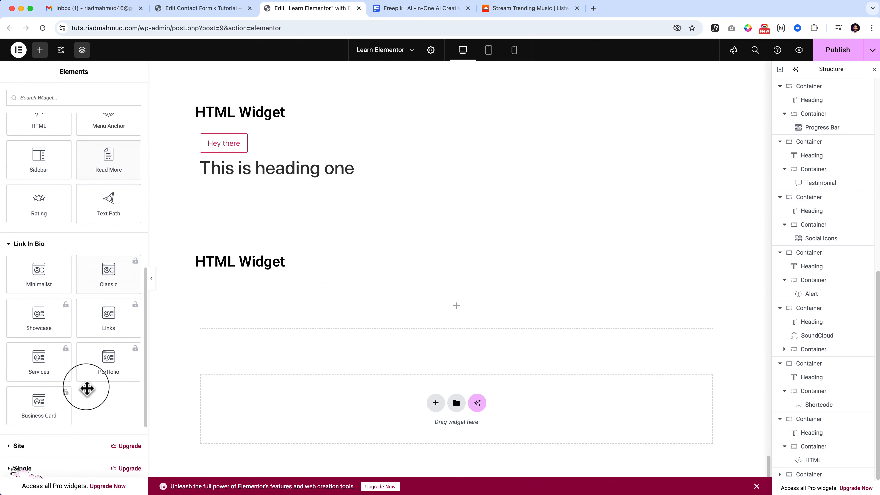
Add a Sidebar widget to the duplicated section's empty inner container and change the section's heading to "Sidebar".
scroll(87, 389, up, 2)
drag(37, 177, 383, 308)
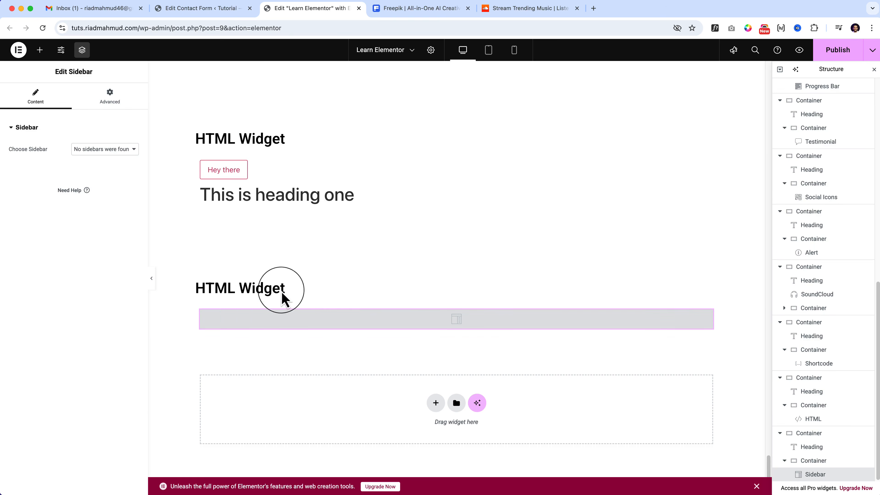
click(221, 283)
triple_click(220, 283)
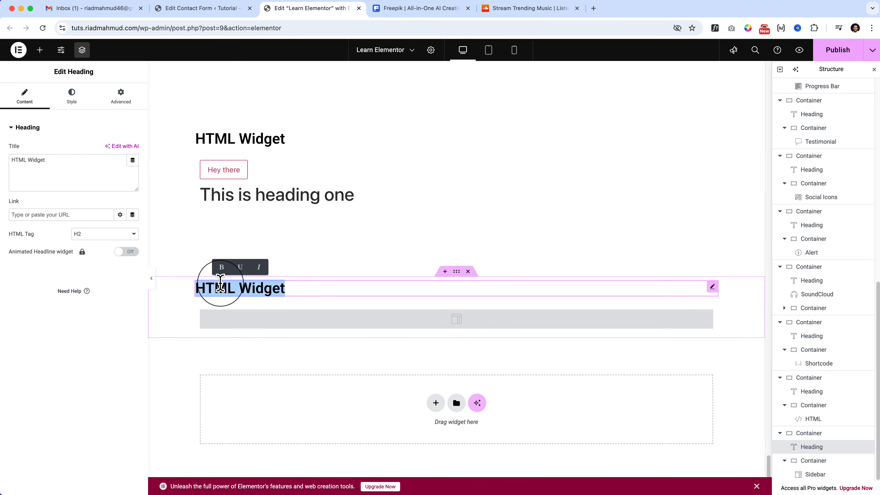
text(Sidebar)
Examine which sidebars the Sidebar widget offers to choose from.
click(419, 326)
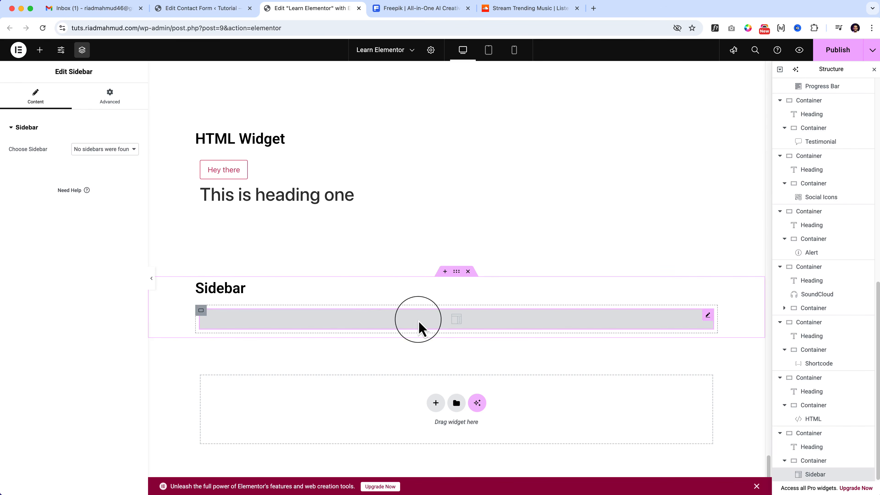
click(127, 173)
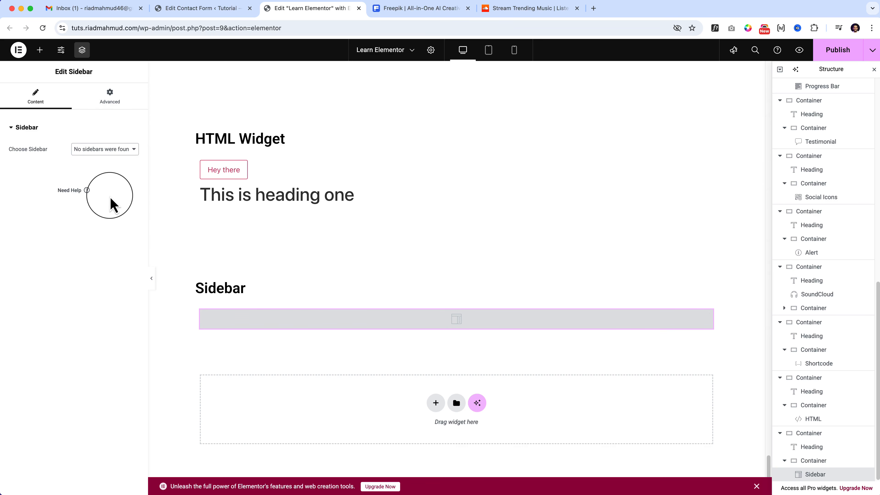
click(108, 149)
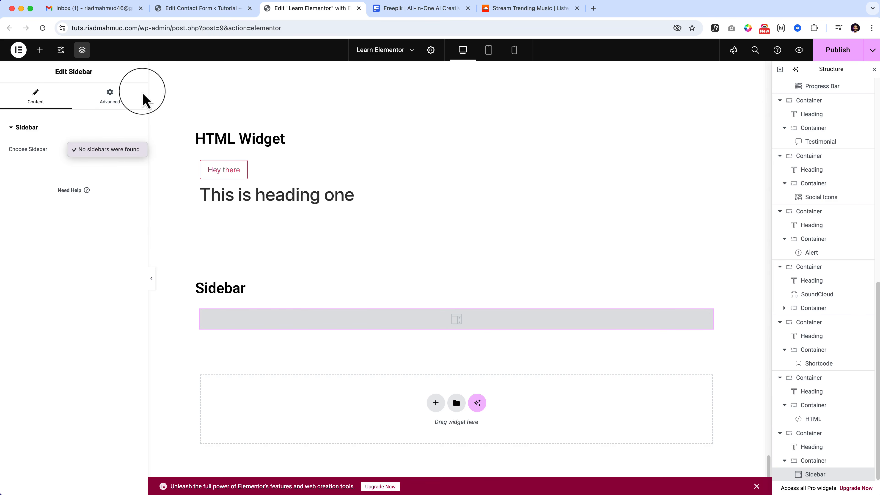
click(201, 13)
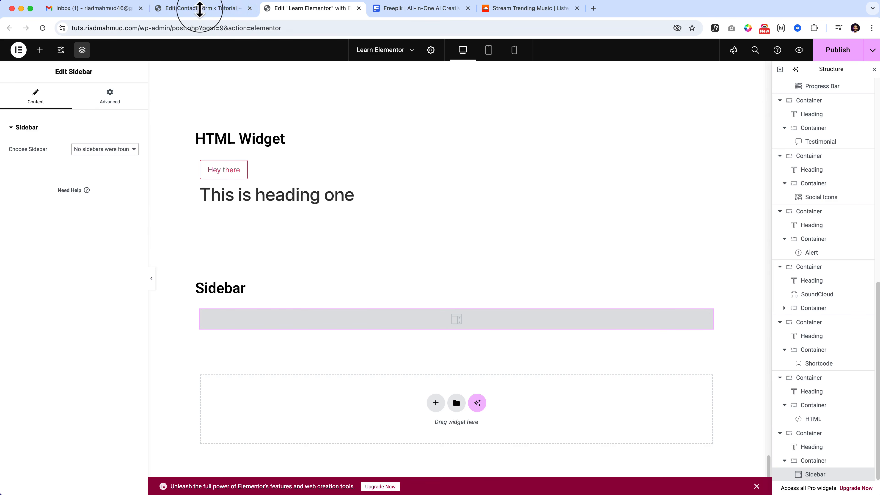
Switch to the WordPress admin and open the site's installed themes.
click(198, 11)
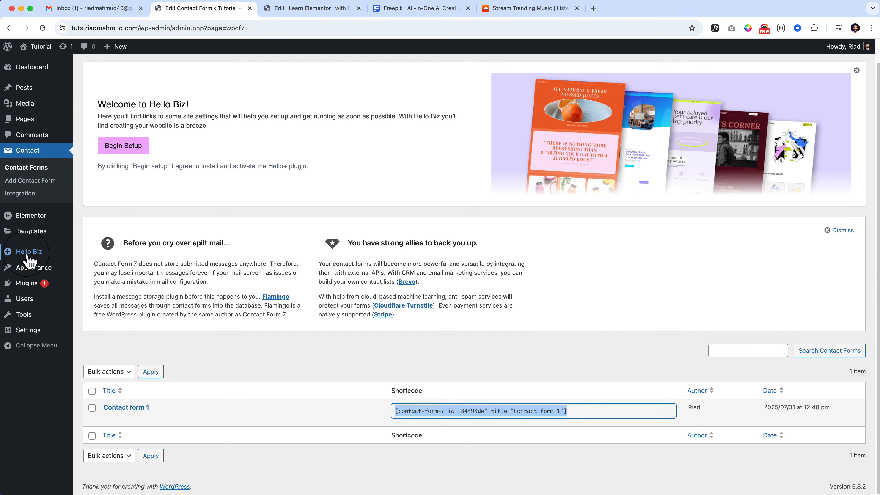
mouse_move(30, 262)
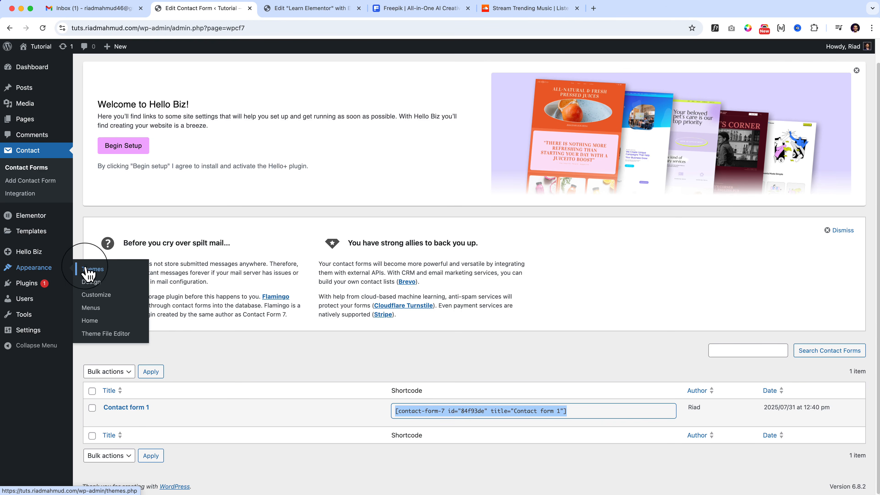
click(96, 271)
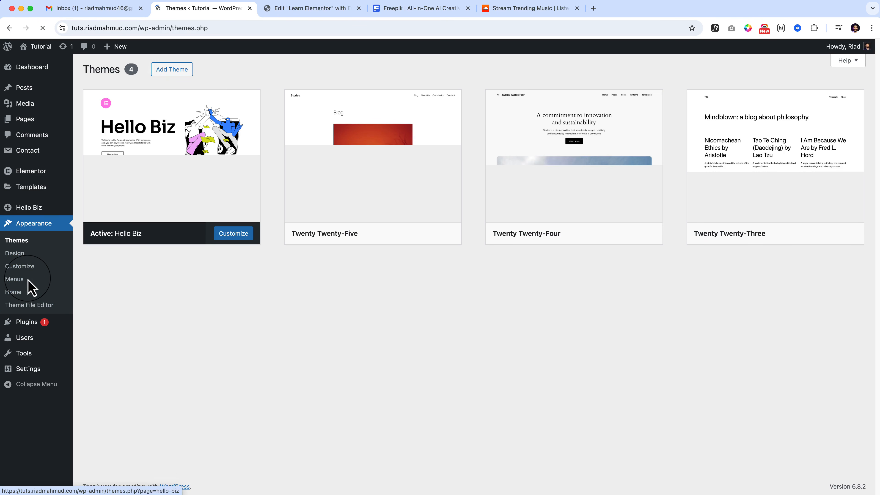
Activate the Twenty Twenty-Three theme, and install and activate the popular theme Astra in its place.
mouse_move(740, 238)
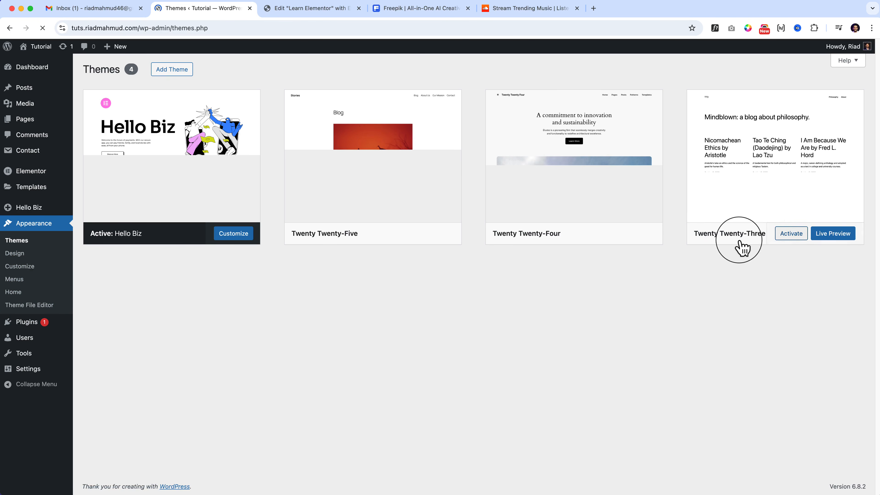
click(793, 235)
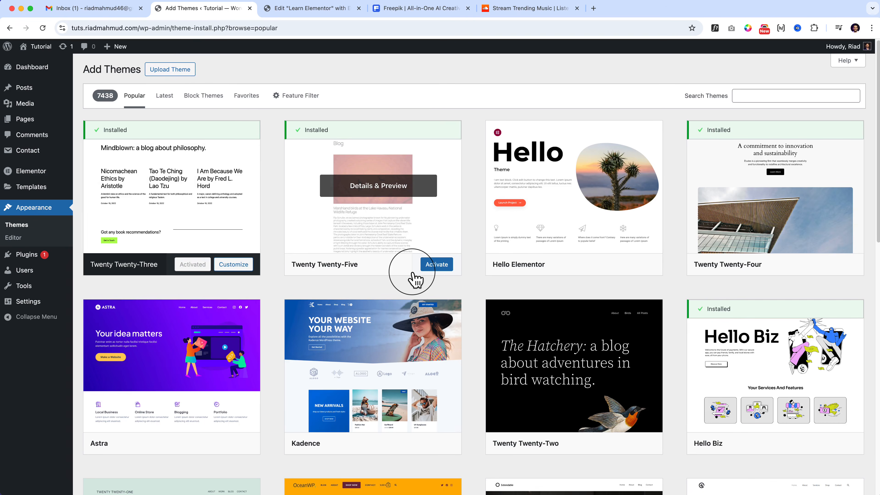
scroll(414, 277, down, 4)
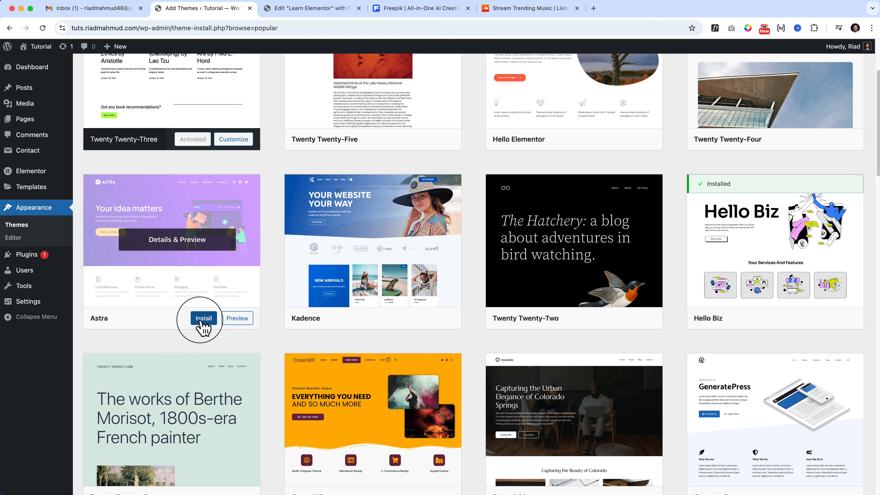
click(202, 318)
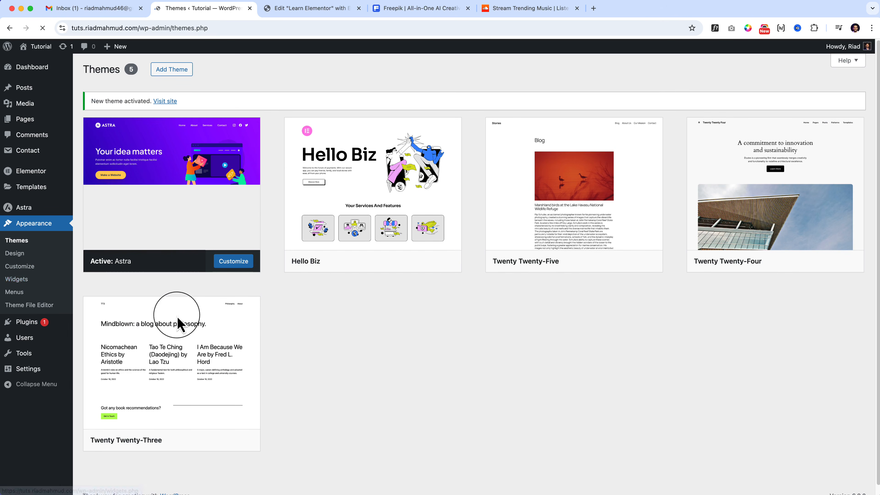
Open the theme's widget areas, dismiss the welcome guide, and examine Footer Bar Section 1, Footer Bar Section 2 and Inactive widgets.
click(16, 283)
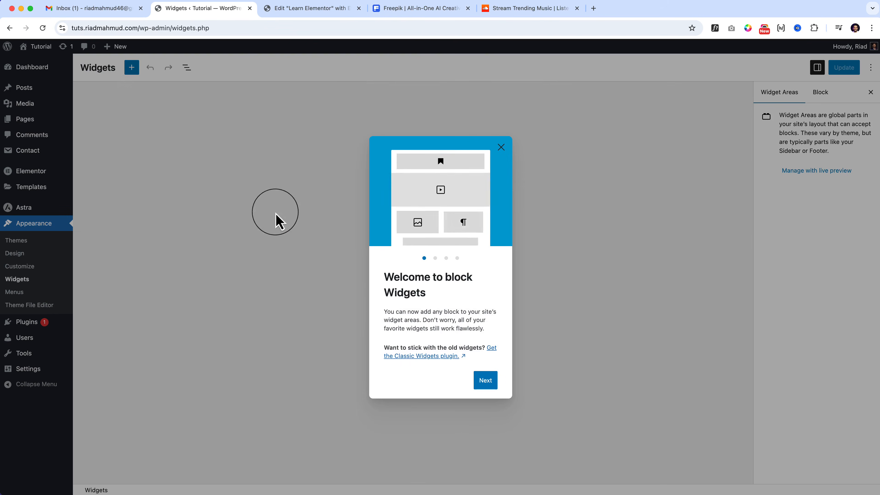
click(501, 152)
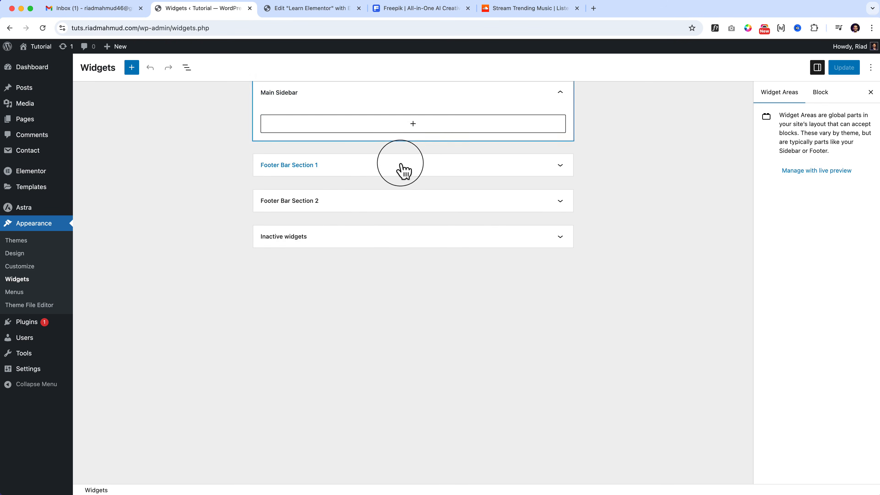
click(356, 168)
click(356, 239)
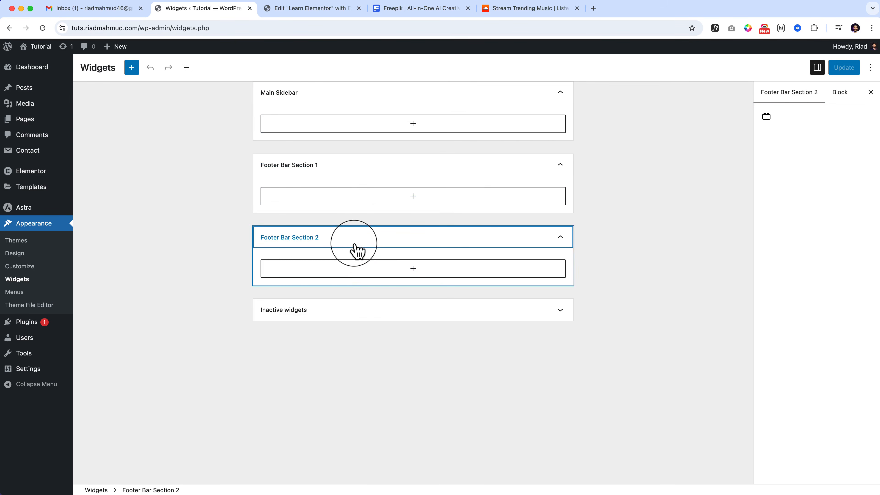
click(357, 314)
scroll(359, 277, down, 5)
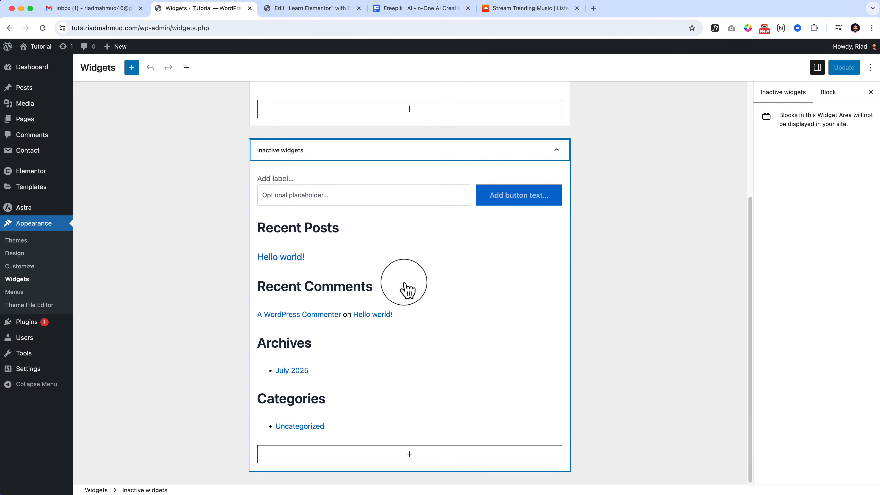
scroll(410, 286, up, 5)
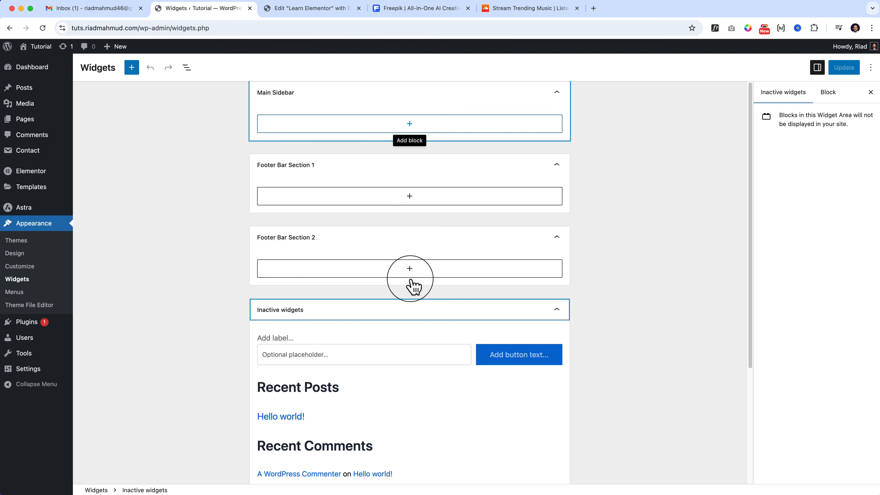
Return to the Elementor editor, publish the Learn Elementor page and reload the editor.
click(322, 10)
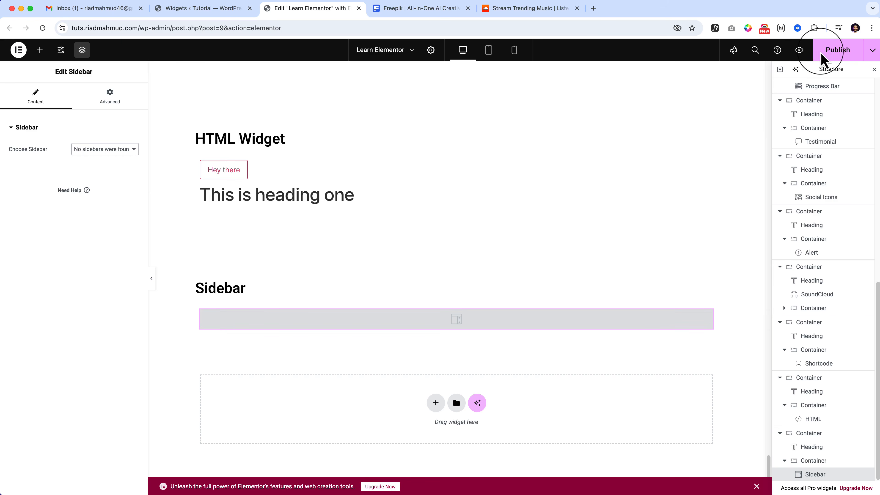
click(838, 50)
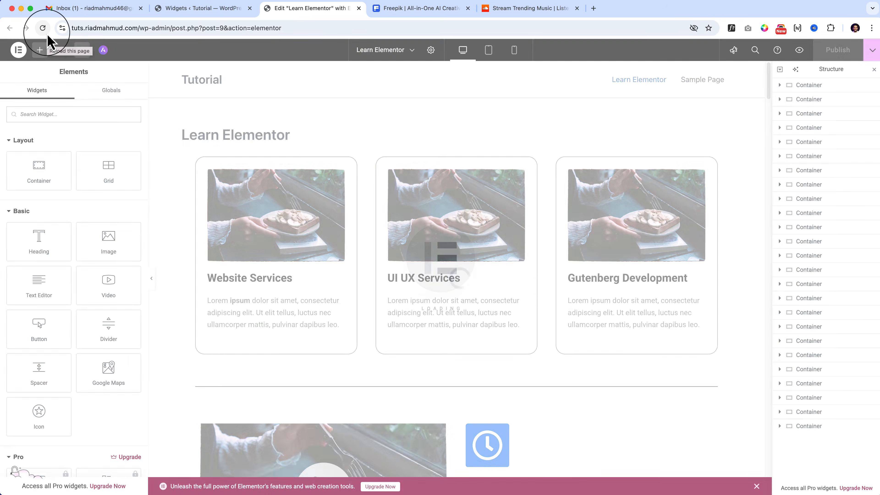
Set the Sidebar widget to show Main Sidebar and check the Main Sidebar area among the WordPress widget areas.
scroll(453, 345, down, 10)
scroll(453, 345, down, 20)
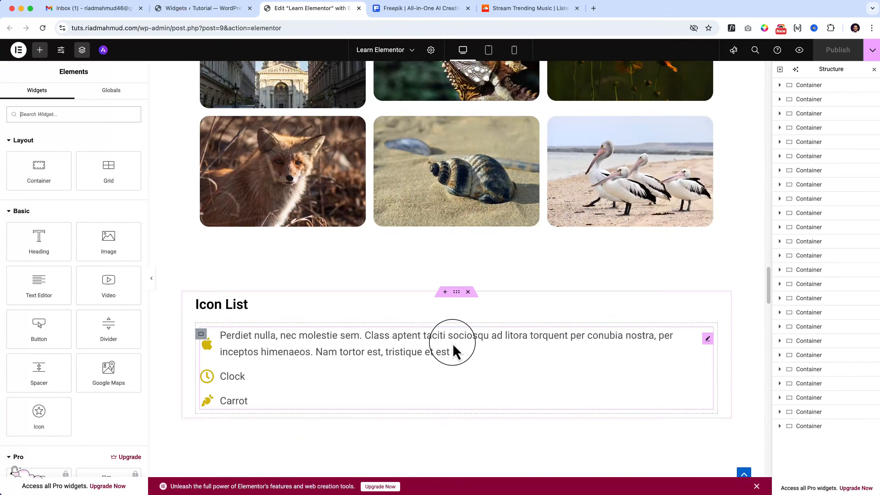
scroll(453, 347, down, 15)
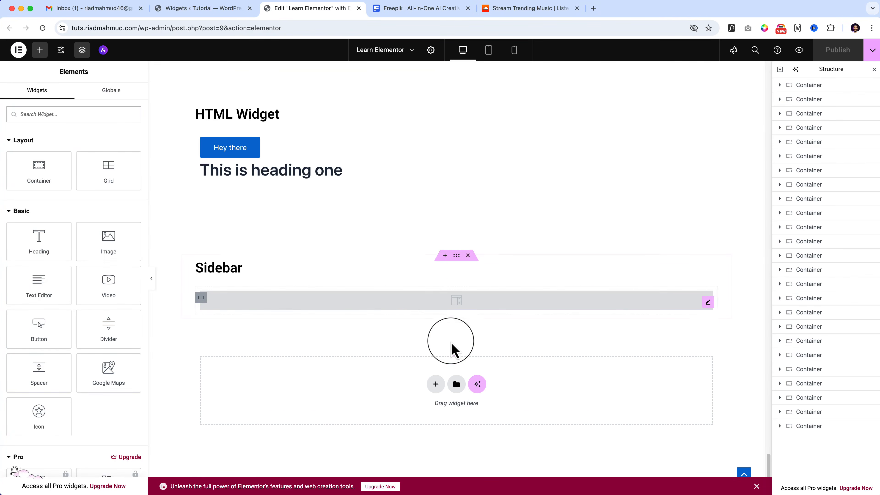
click(409, 304)
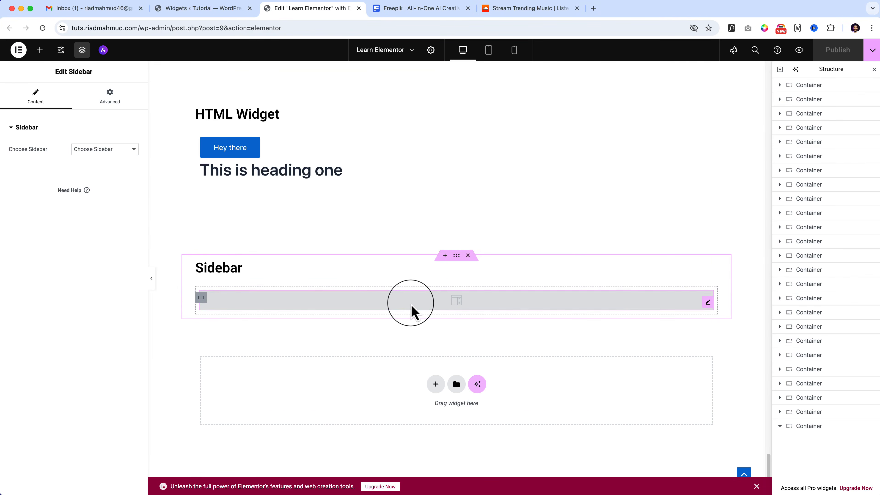
click(108, 152)
key(Up)
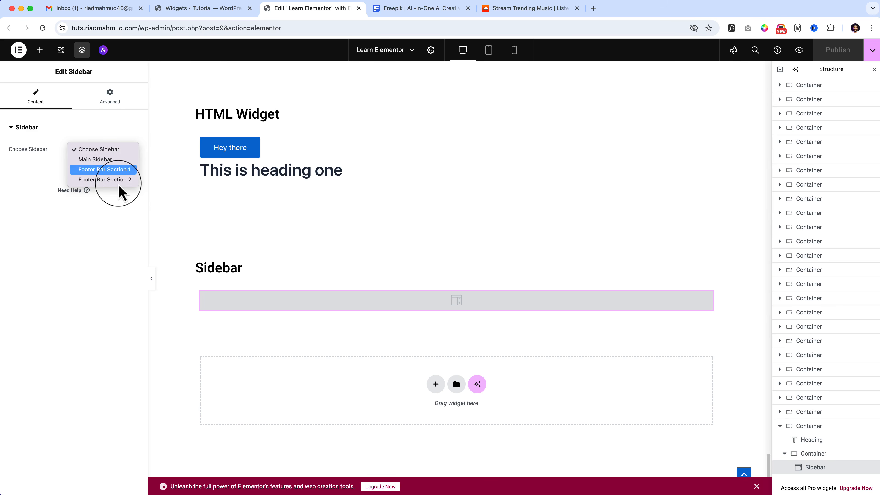
click(109, 162)
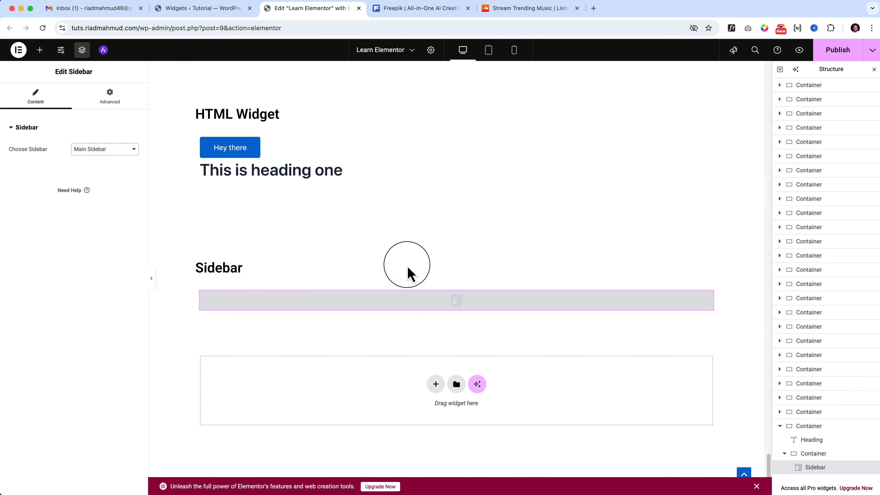
click(236, 10)
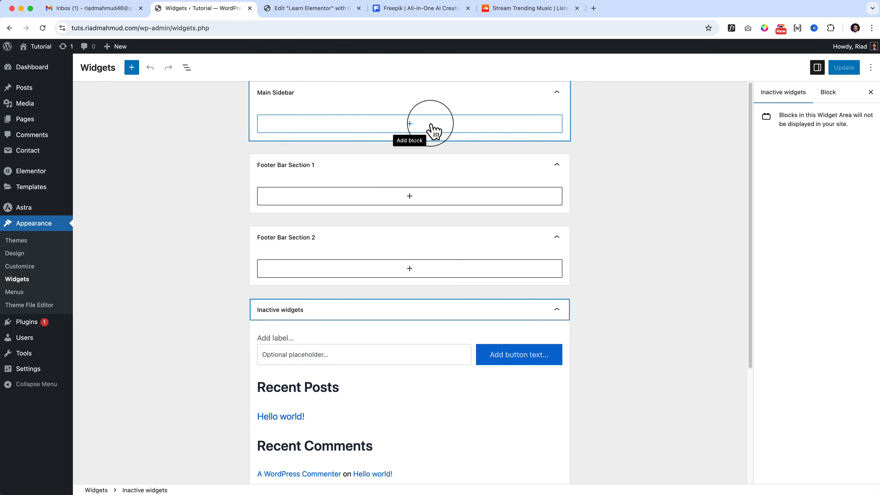
click(319, 9)
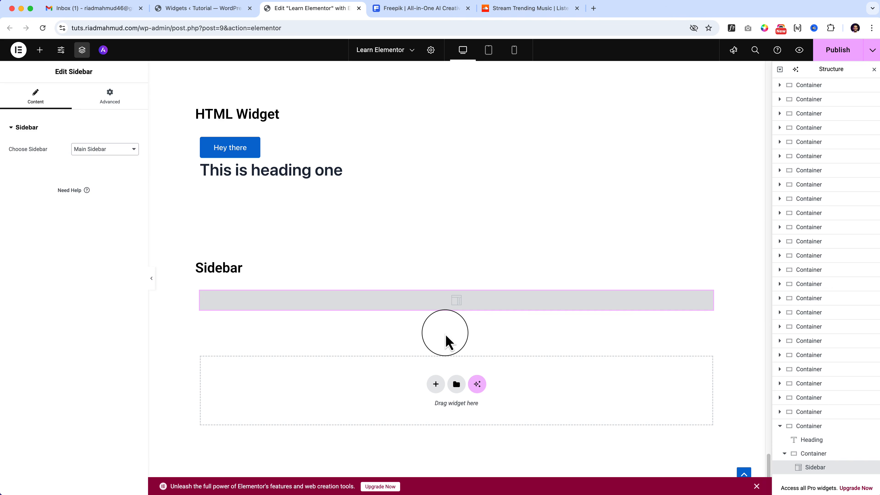
Duplicate the Sidebar section and change the copy's heading to "Read more".
click(40, 50)
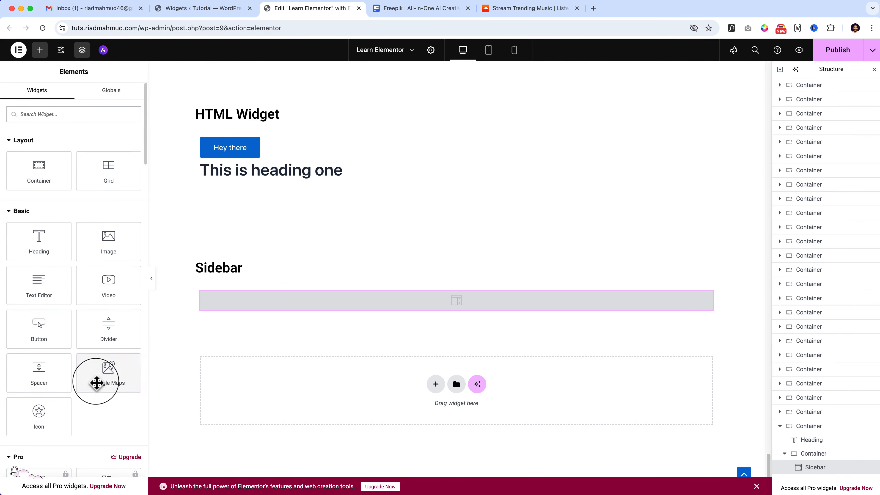
scroll(96, 382, down, 15)
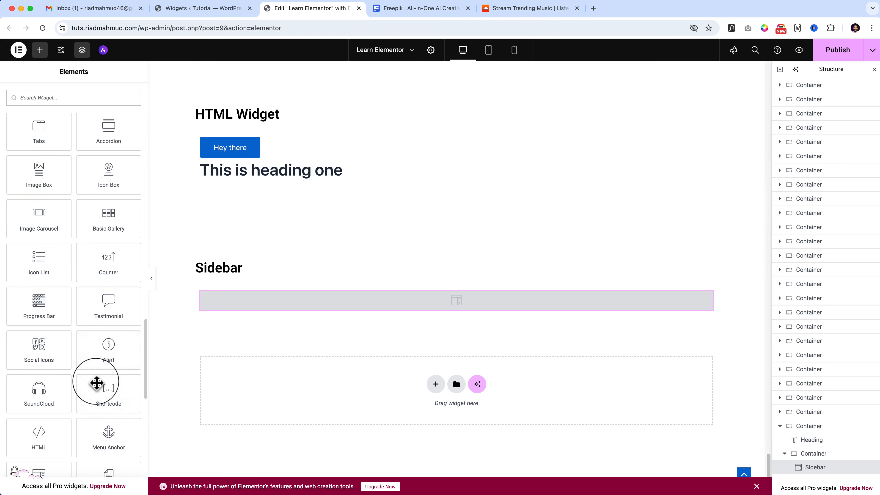
scroll(96, 382, down, 5)
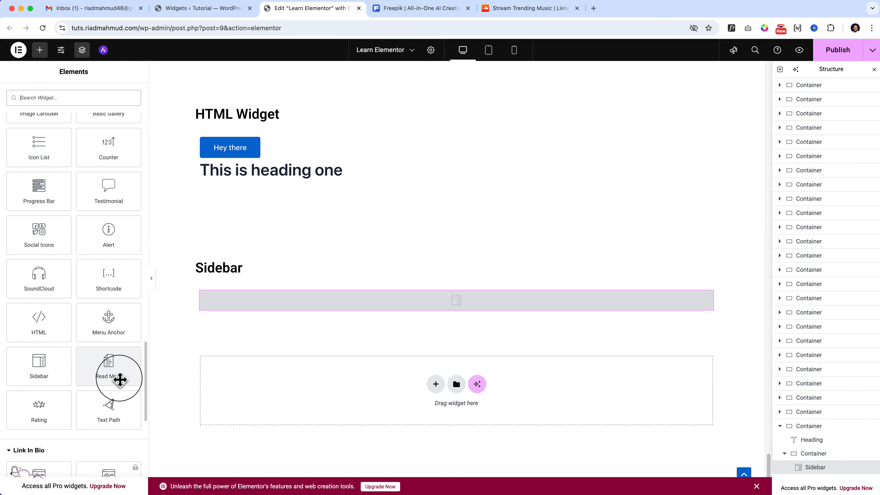
scroll(120, 380, down, 1)
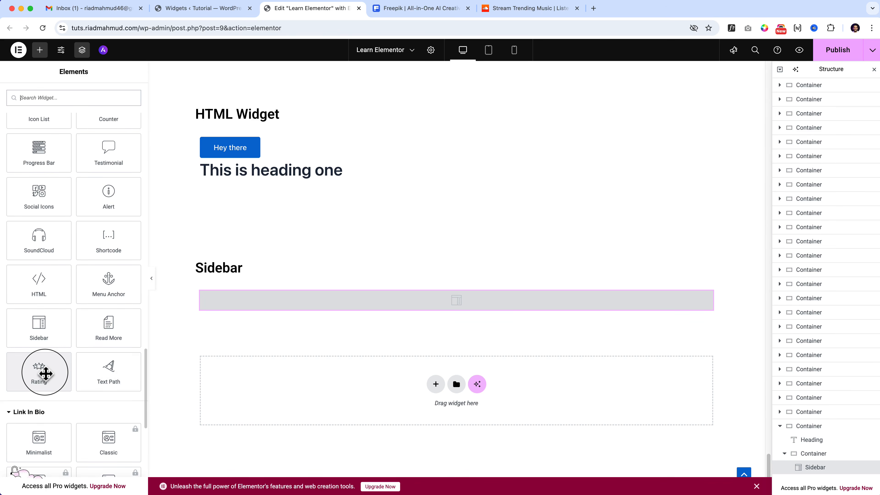
right_click(457, 258)
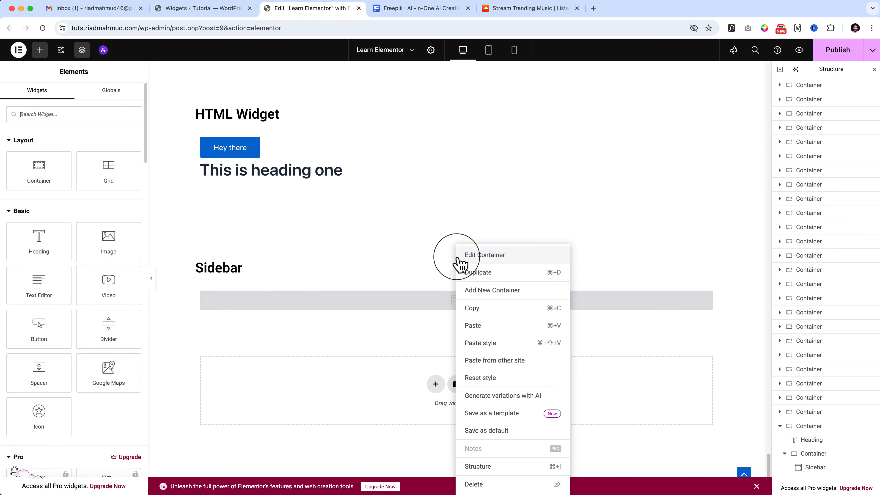
click(480, 278)
scroll(357, 283, down, 3)
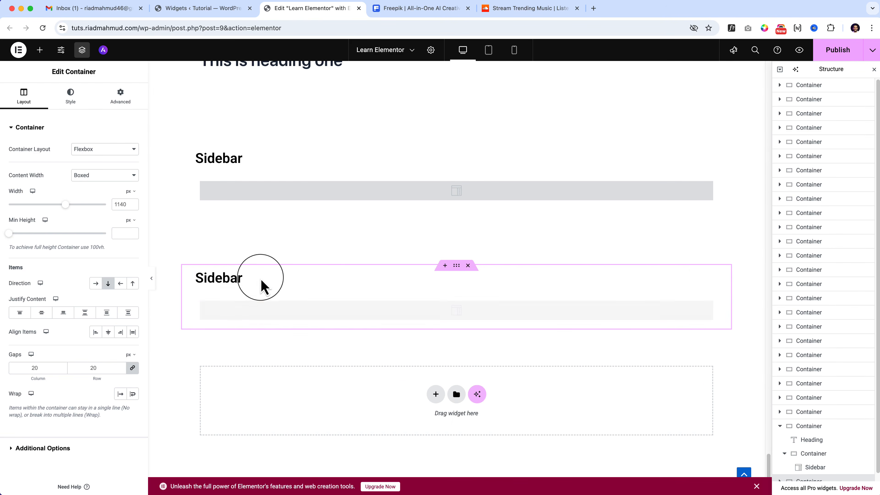
double_click(220, 278)
text(Read more)
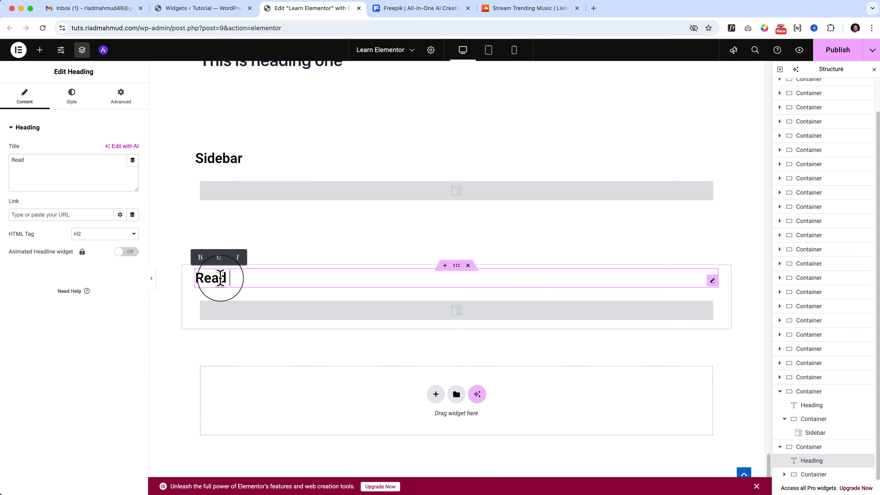
Add a Read More widget to the "Read more" section's inner container and delete the Sidebar widget below it.
click(40, 49)
scroll(70, 295, down, 15)
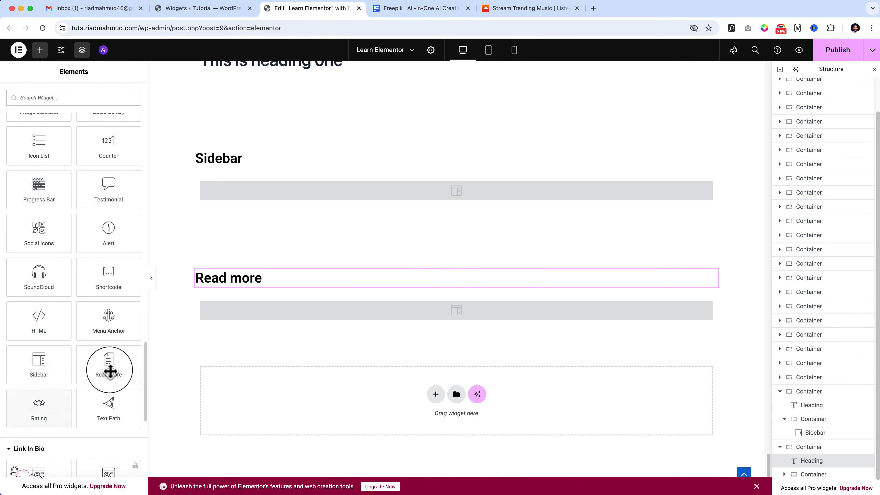
drag(110, 367, 398, 314)
right_click(305, 349)
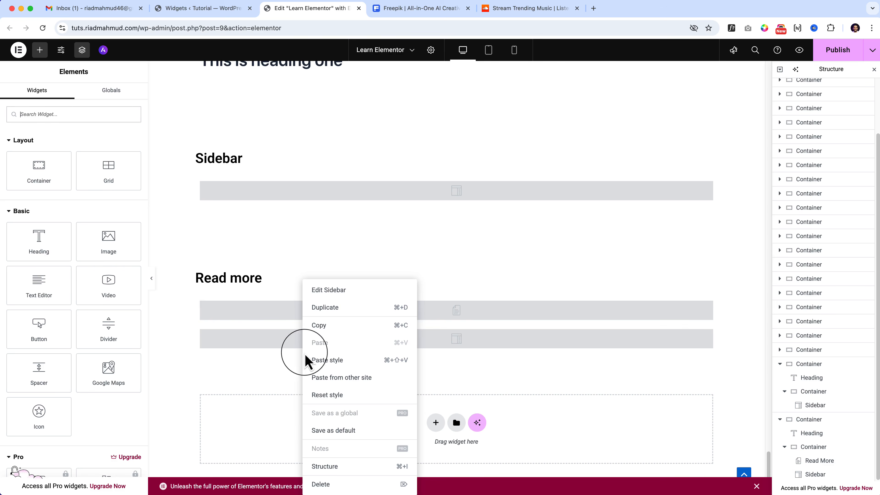
click(334, 484)
Open the Read More widget's settings and select its Read More Text.
click(336, 314)
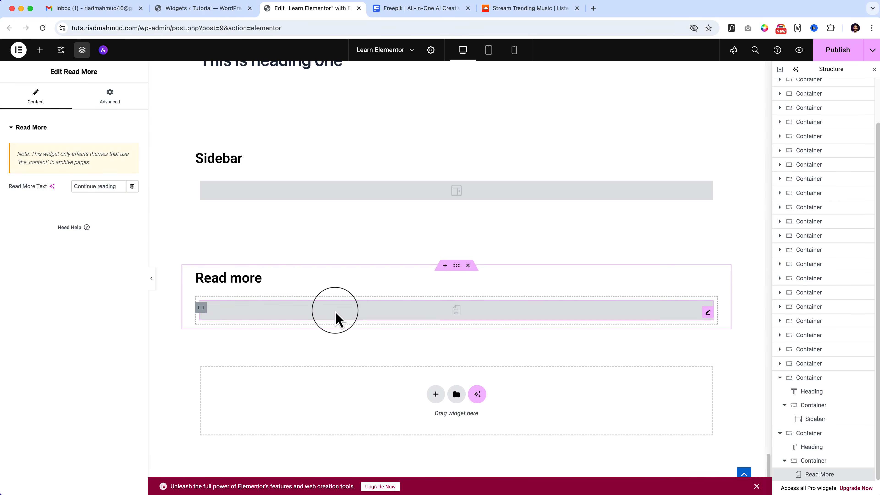
drag(75, 186, 135, 193)
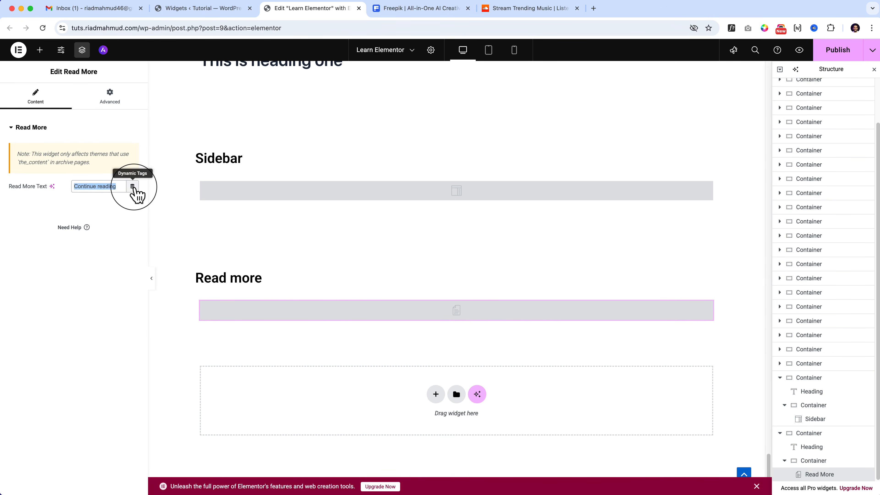
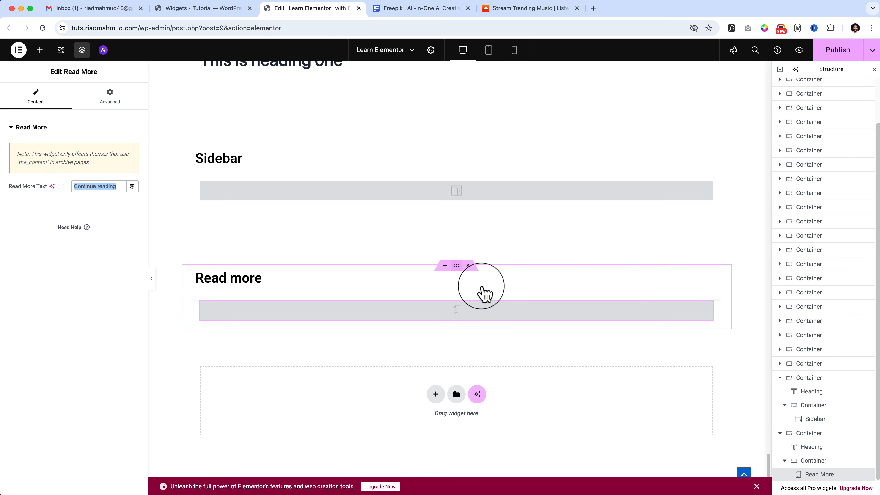
Duplicate the "Read more" section and add a Rating widget below the copy's heading.
right_click(458, 274)
click(504, 274)
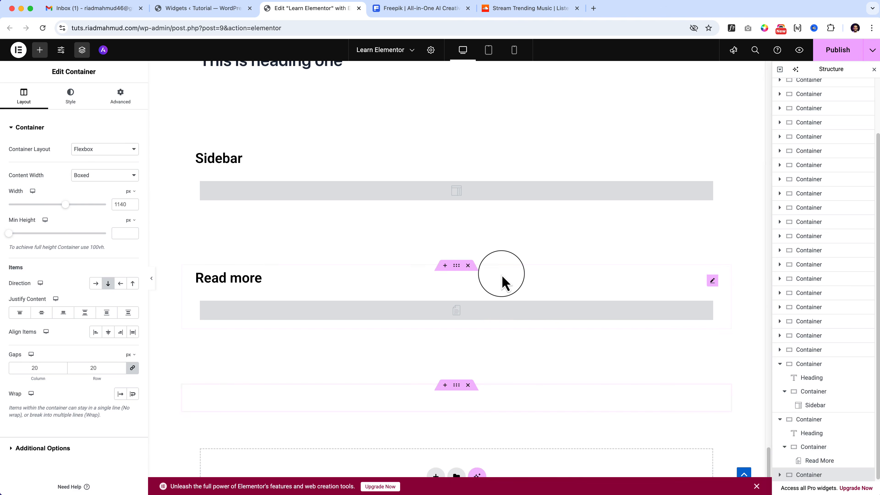
click(39, 50)
scroll(38, 328, down, 10)
scroll(38, 277, up, 4)
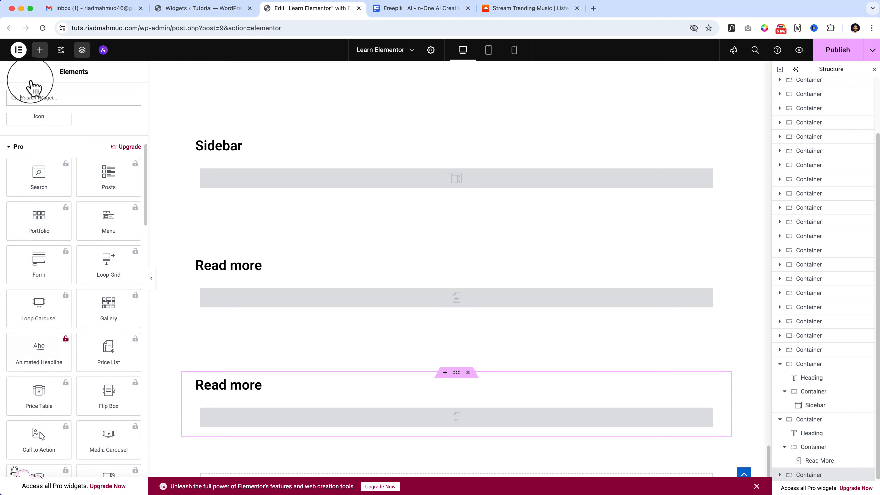
click(14, 149)
scroll(16, 135, up, 5)
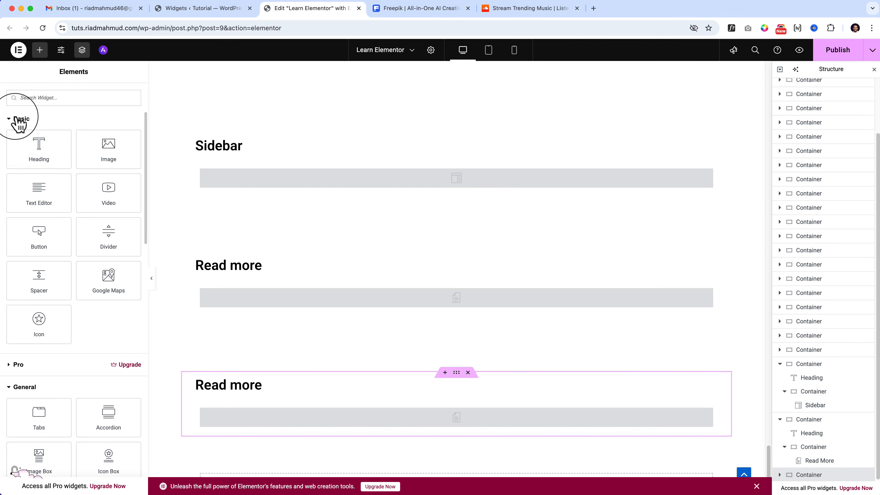
click(19, 119)
scroll(19, 130, down, 8)
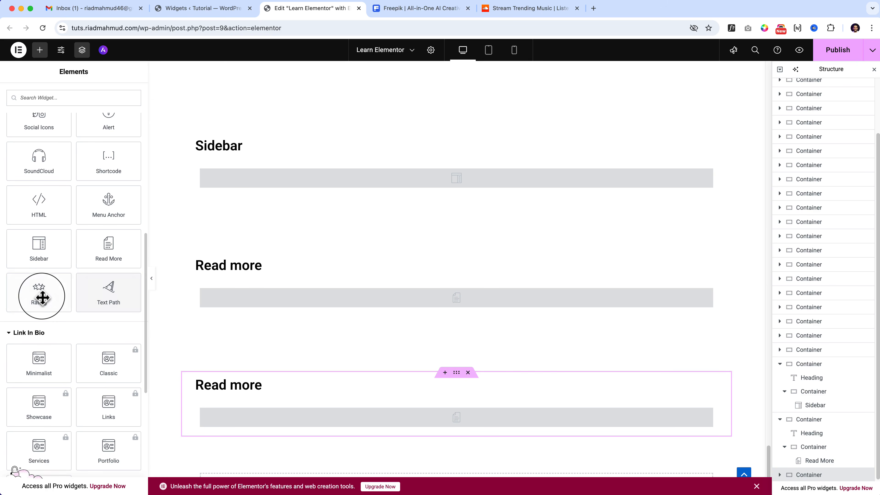
drag(41, 295, 311, 393)
Add a Text Path widget below the Rating widget and delete the Read More widget from the inner container under it.
click(40, 50)
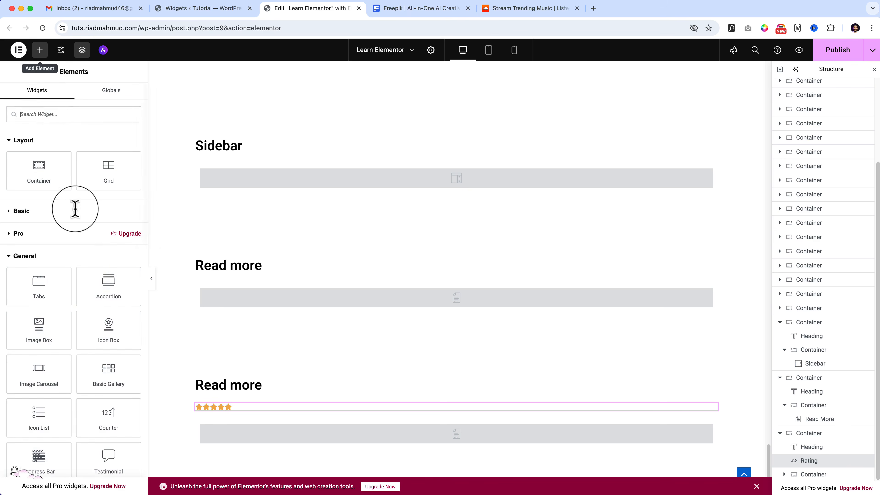
scroll(93, 281, down, 15)
drag(101, 128, 261, 413)
scroll(364, 423, down, 1)
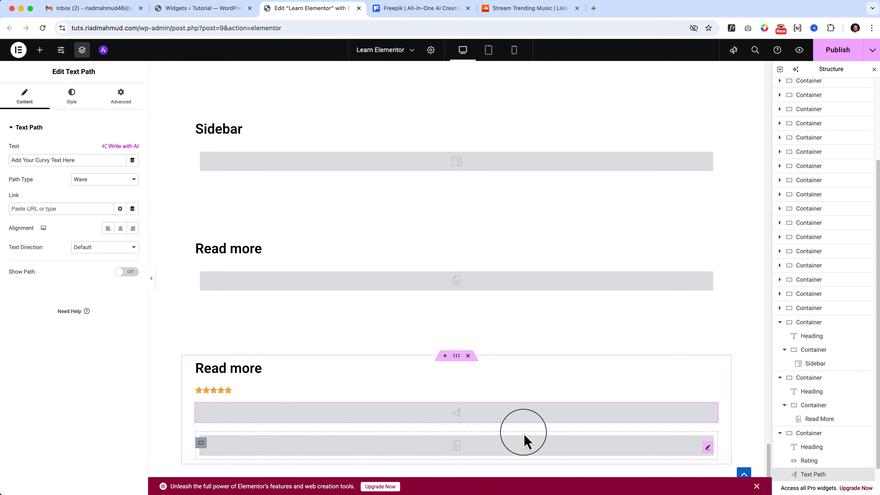
scroll(585, 402, down, 6)
right_click(698, 296)
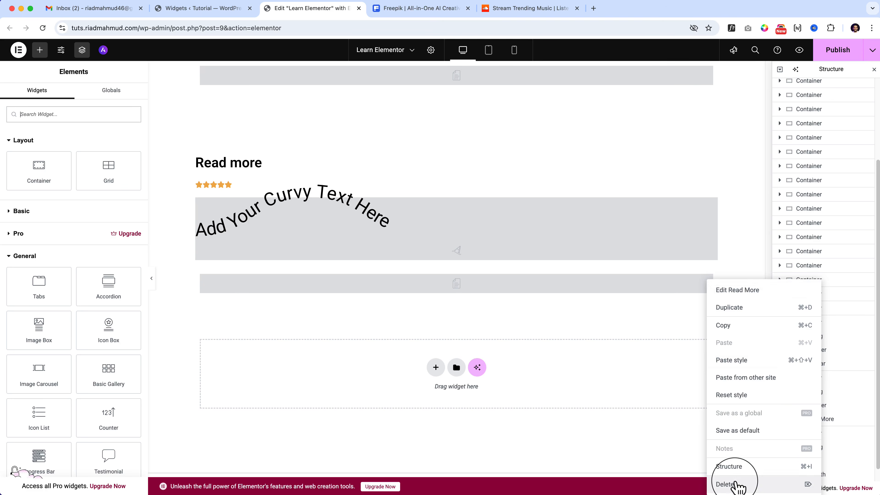
click(727, 481)
Change the duplicated section's heading to "Star Rating & Path Width".
triple_click(237, 160)
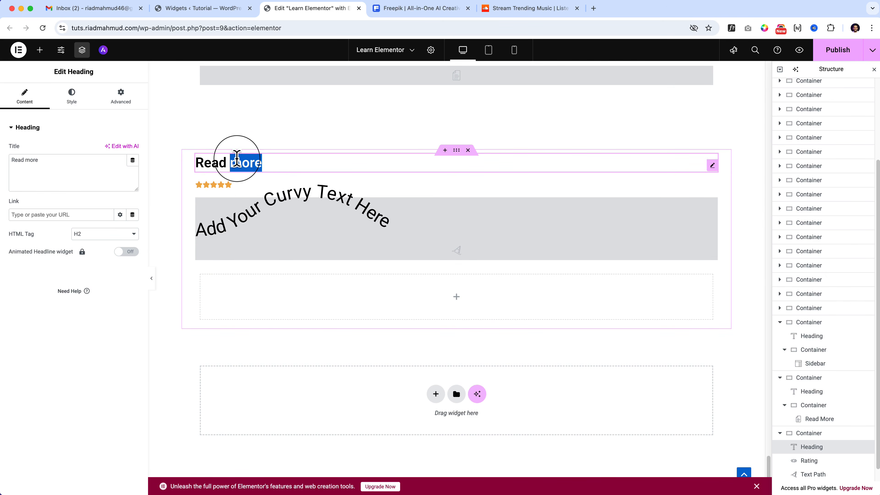
text(Rating)
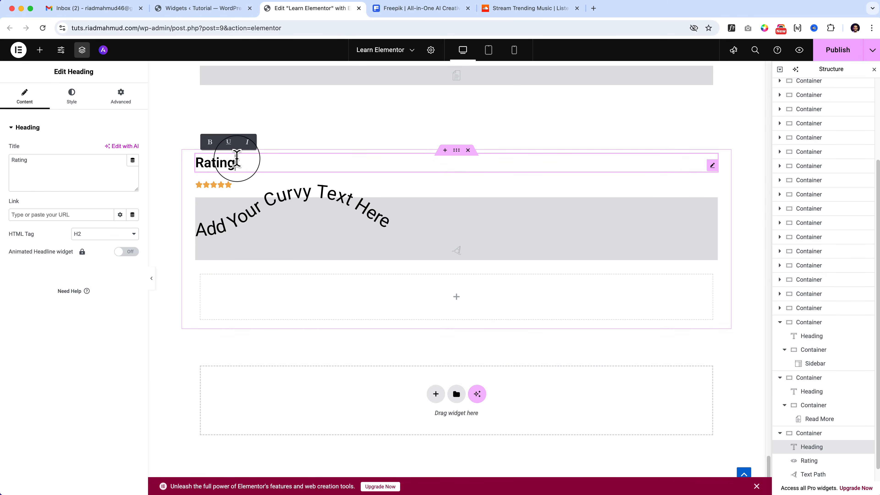
key(super+Left)
text(Star)
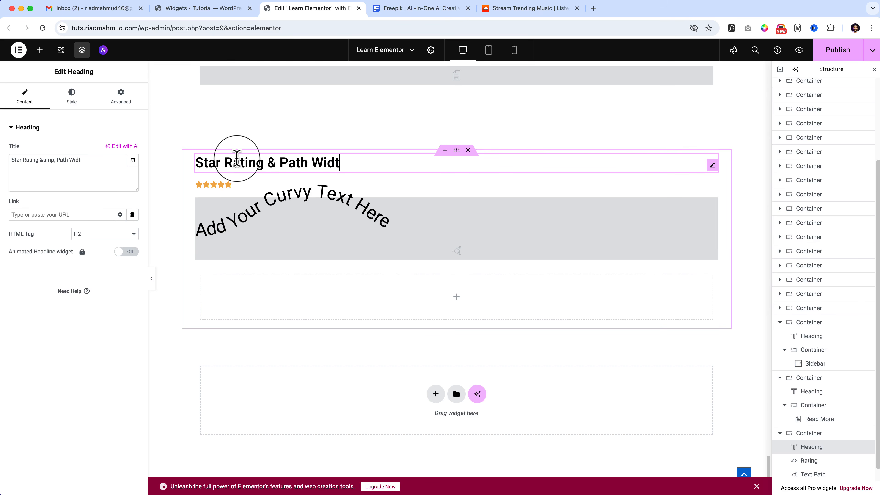
Set the Rating widget's rating to 4.3.
click(230, 185)
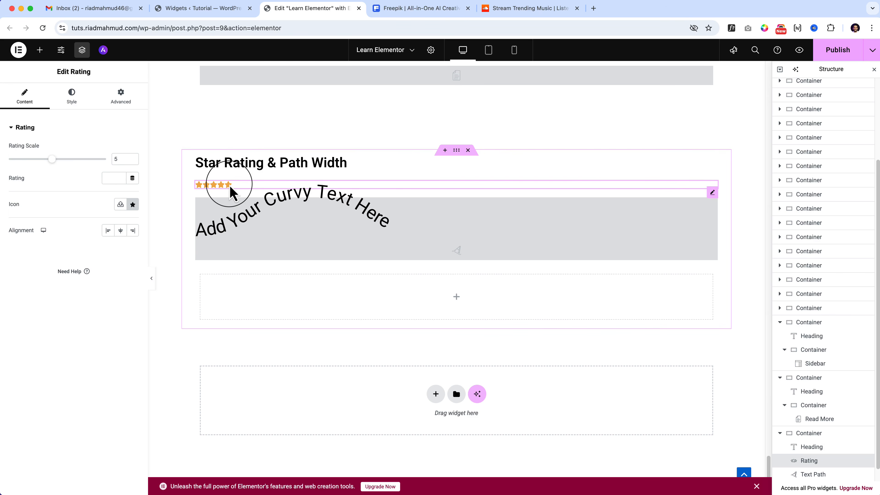
mouse_move(52, 159)
mouse_down()
mouse_move(73, 160)
mouse_move(52, 160)
mouse_up()
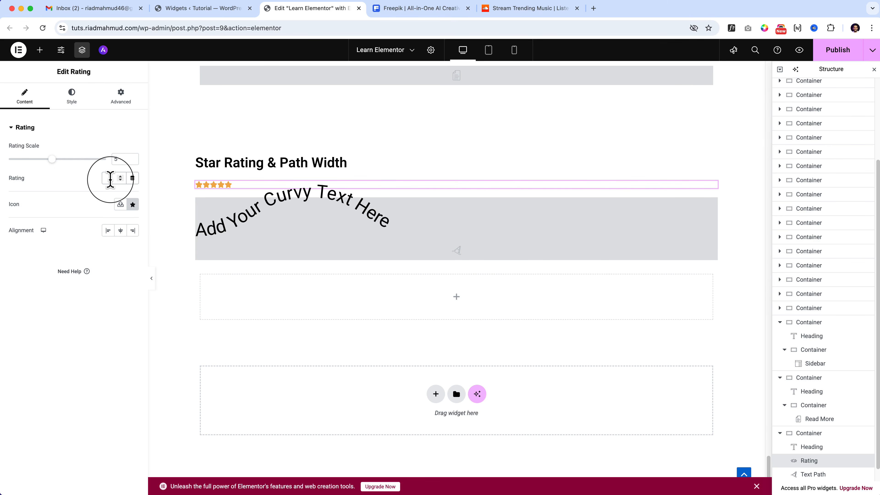
text(4)
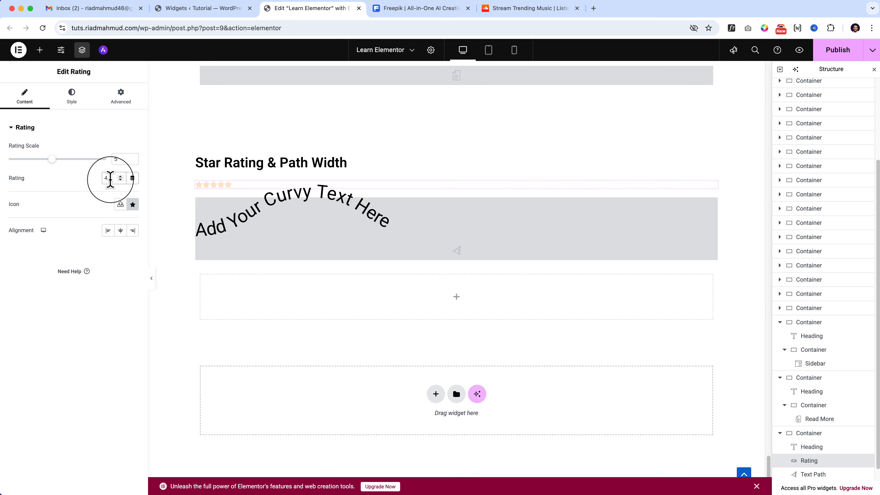
text(.8)
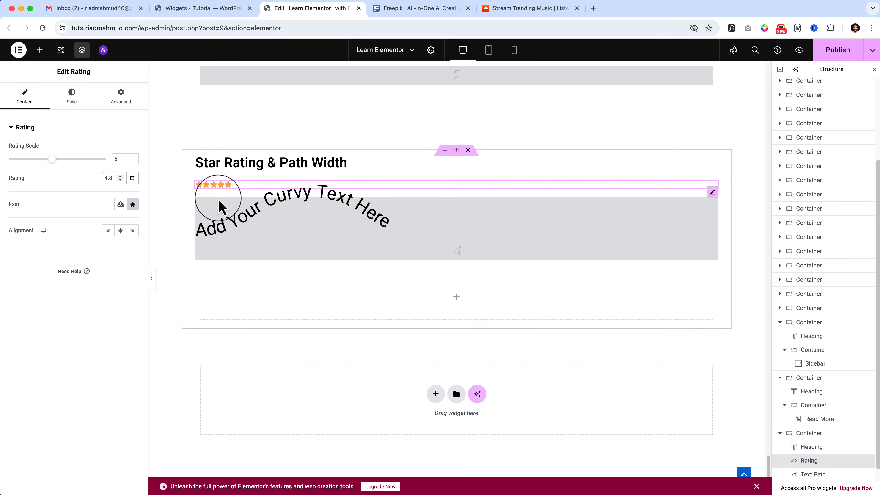
key(BackSpace)
text(3)
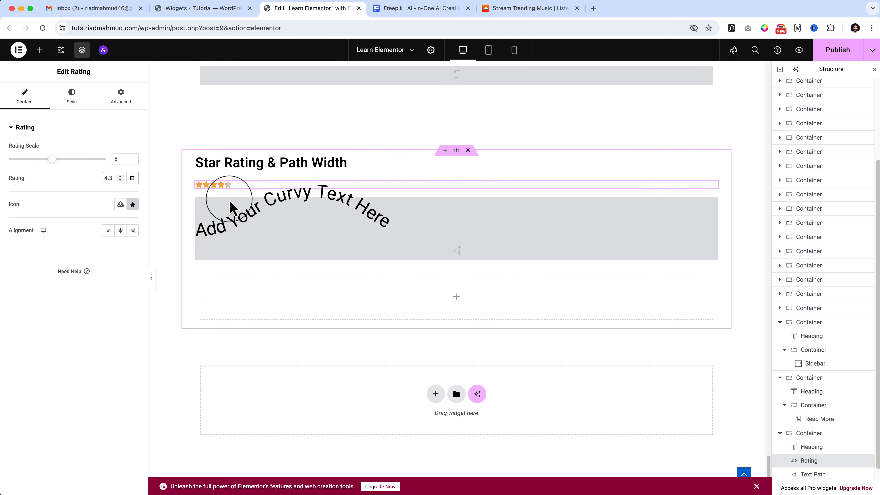
Set the Rating widget's icon size to 48 px.
click(71, 96)
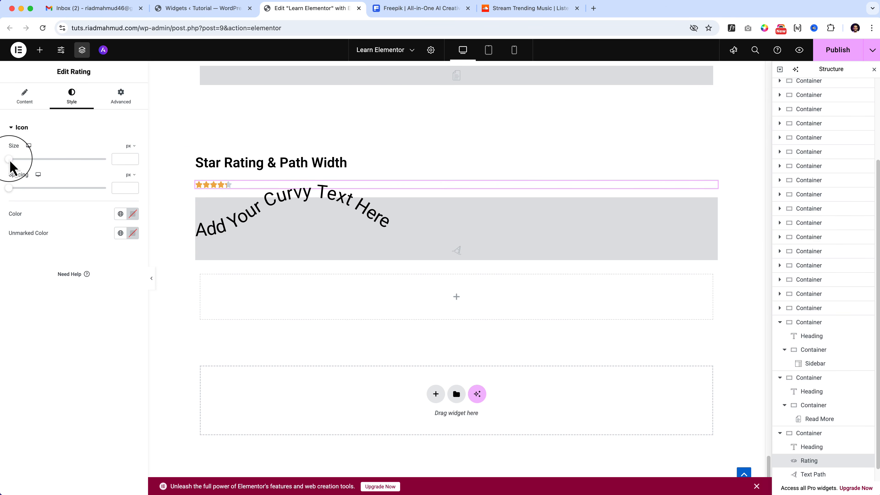
drag(10, 162, 57, 201)
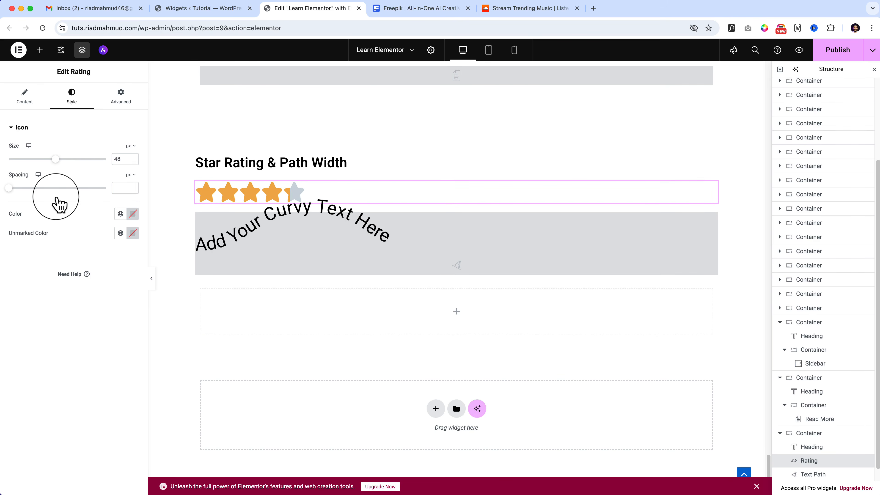
click(24, 110)
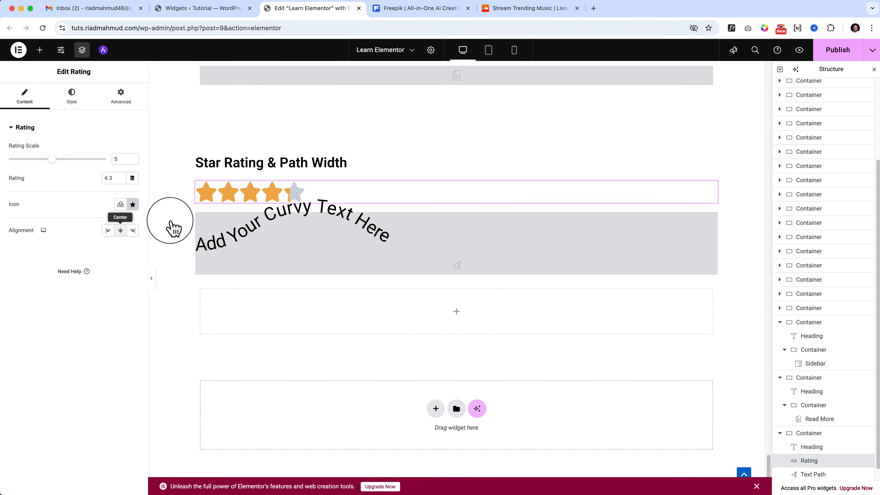
click(71, 98)
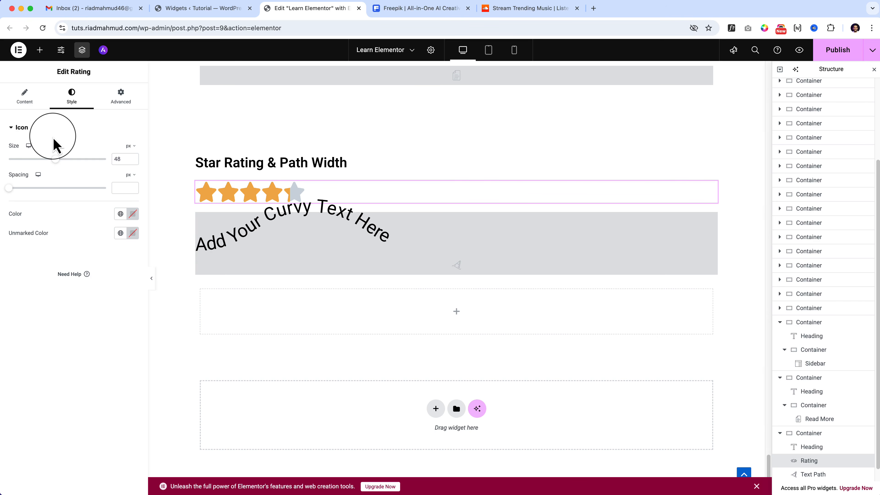
Switch the Text Path widget to the Arc path type and extend its text with "This is arc style I".
click(502, 235)
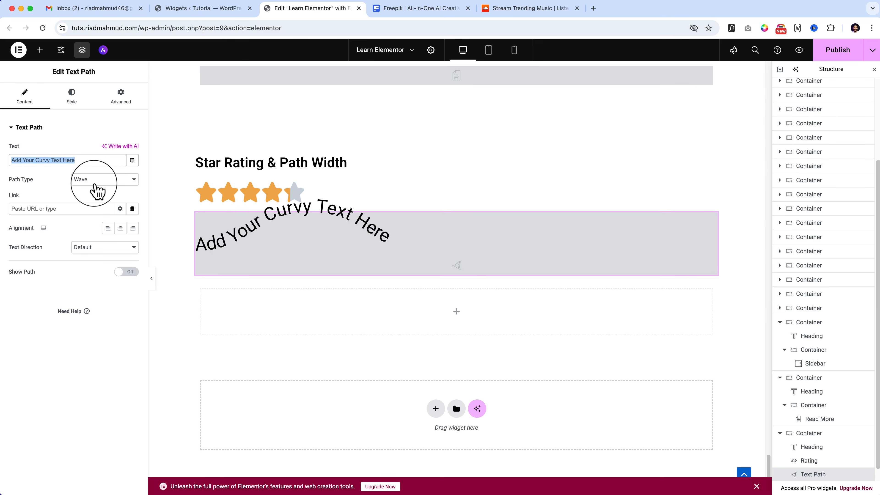
click(112, 183)
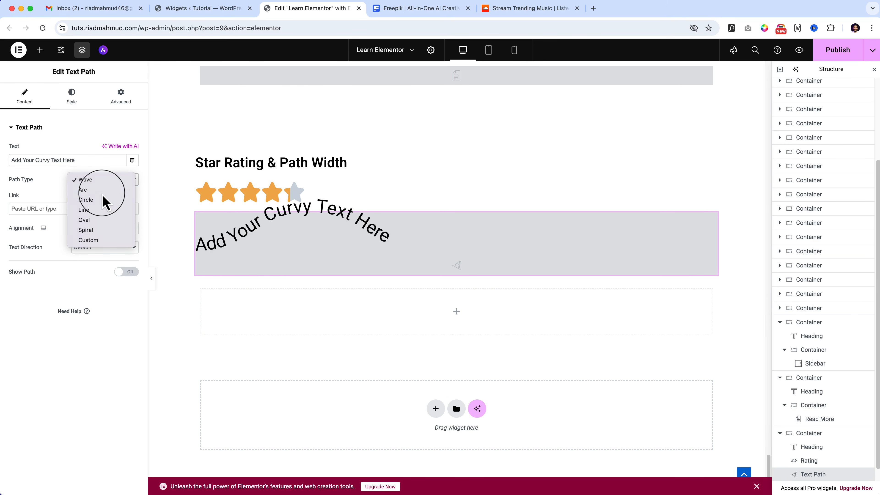
click(104, 189)
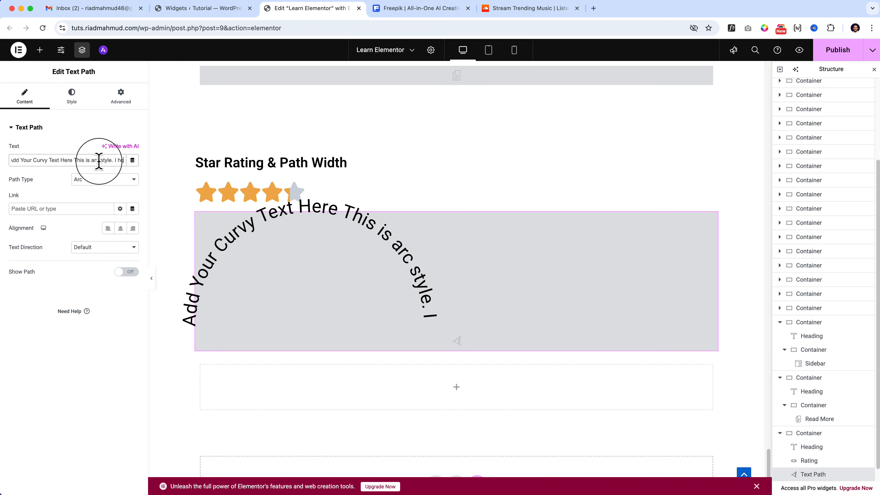
key(BackSpace)
key(BackSpace)
key(BackSpace)
key(BackSpace)
key(BackSpace)
key(BackSpace)
key(BackSpace)
key(BackSpace)
key(BackSpace)
key(BackSpace)
key(BackSpace)
key(BackSpace)
key(BackSpace)
key(BackSpace)
key(BackSpace)
key(BackSpace)
text(I hope)
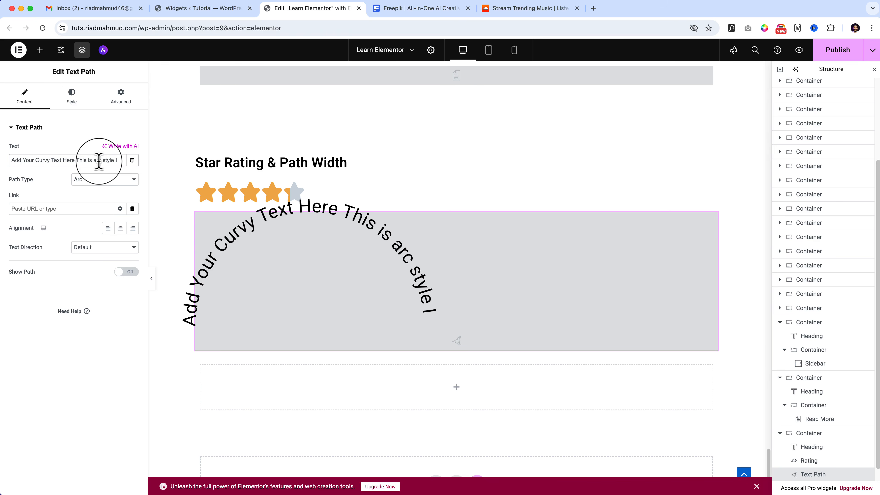
Set the text path's type to Circle and append "and this is circle style. i hope you like this one" to its text.
click(134, 182)
click(124, 190)
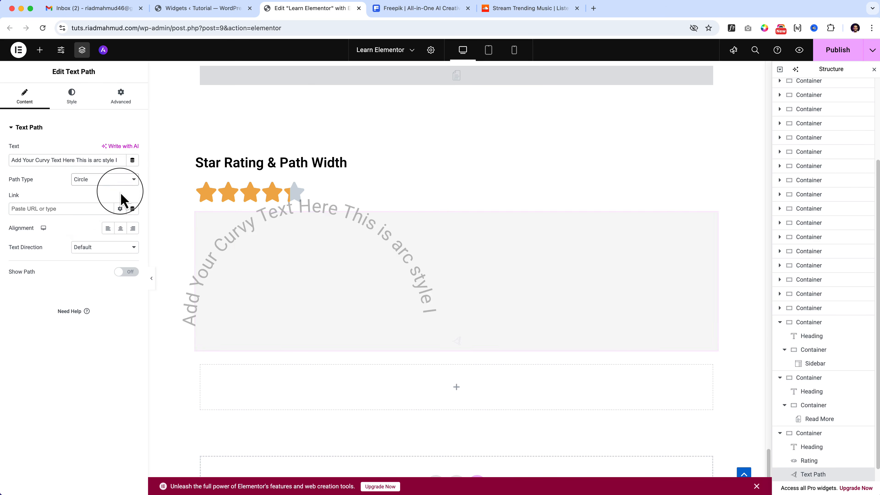
click(124, 160)
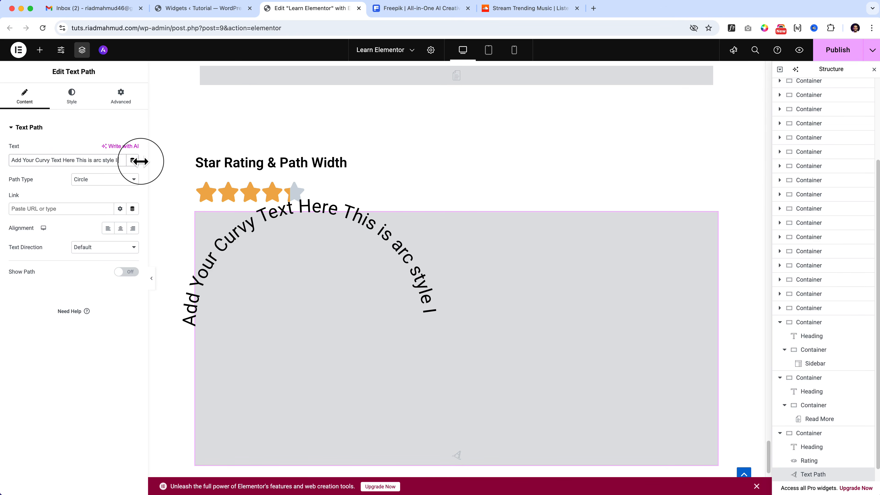
text(and this is cir)
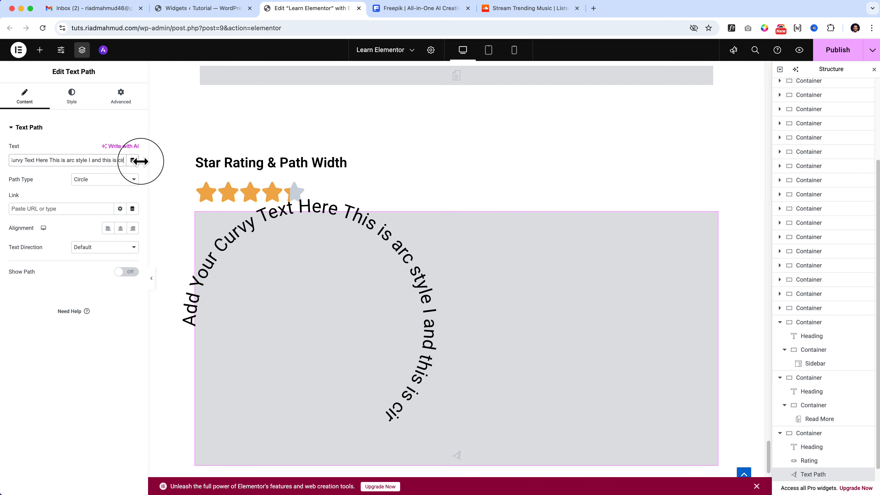
text(cle style. i)
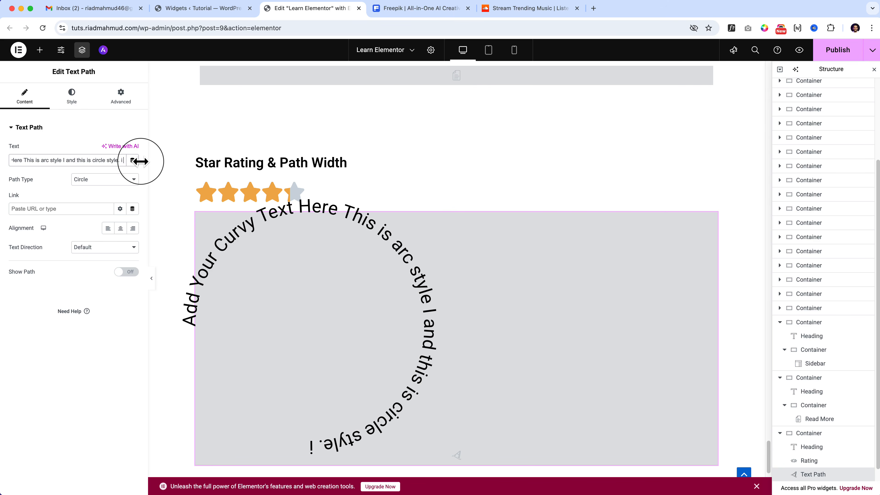
text( hope you like this one.)
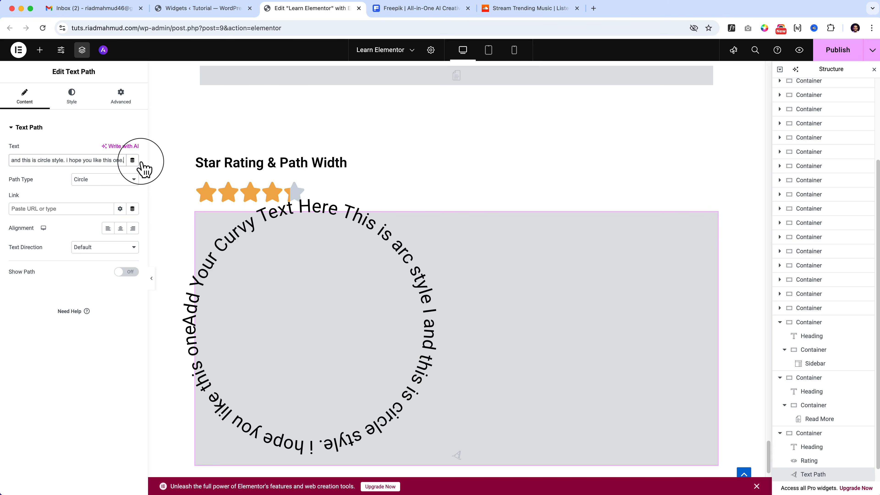
Try the Line, Oval, Spiral and Custom path types on the curvy text and return it to Circle.
click(134, 180)
click(131, 189)
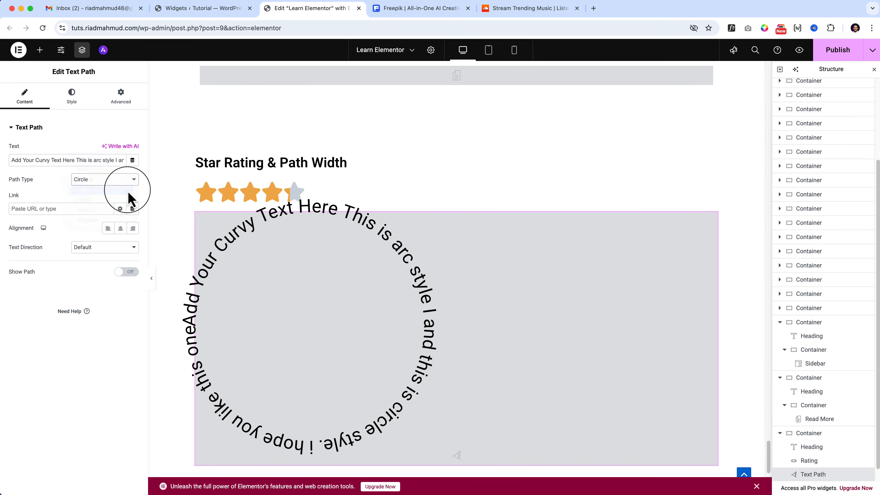
click(107, 183)
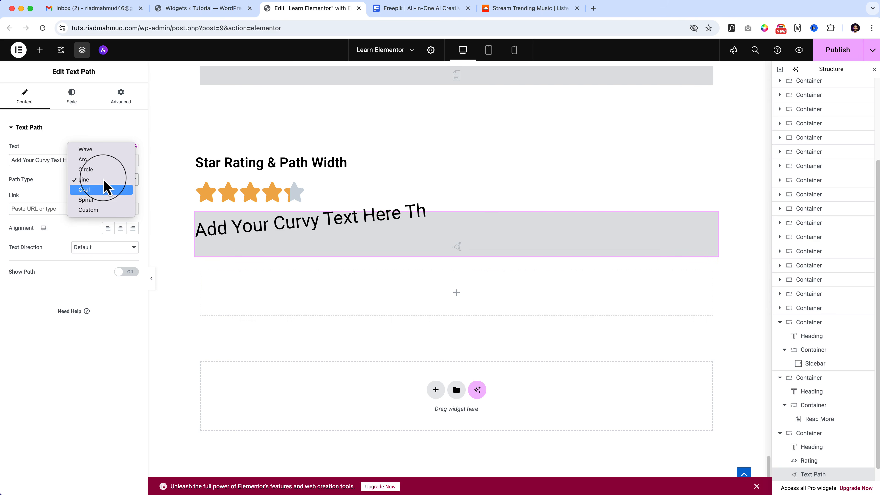
click(120, 189)
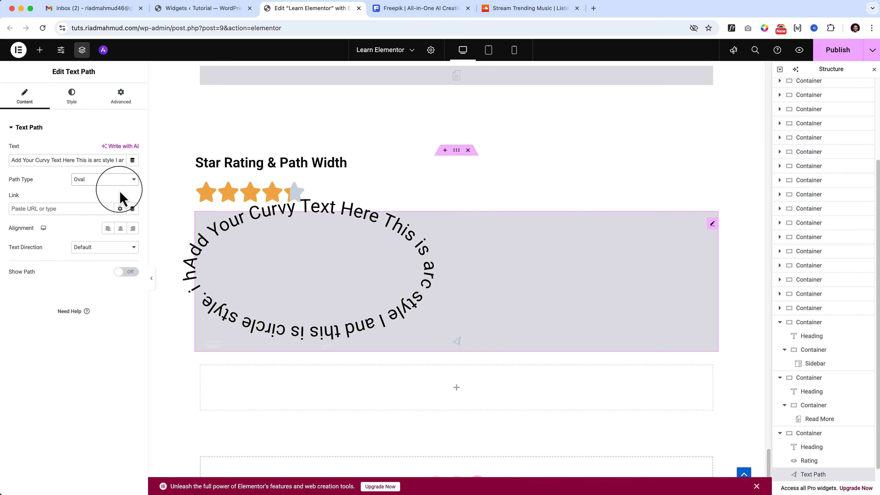
click(89, 179)
click(98, 190)
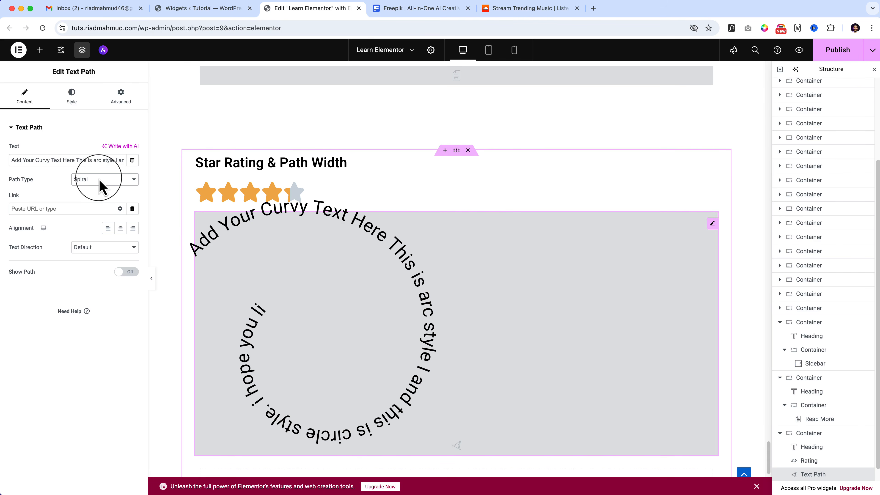
click(101, 182)
click(103, 190)
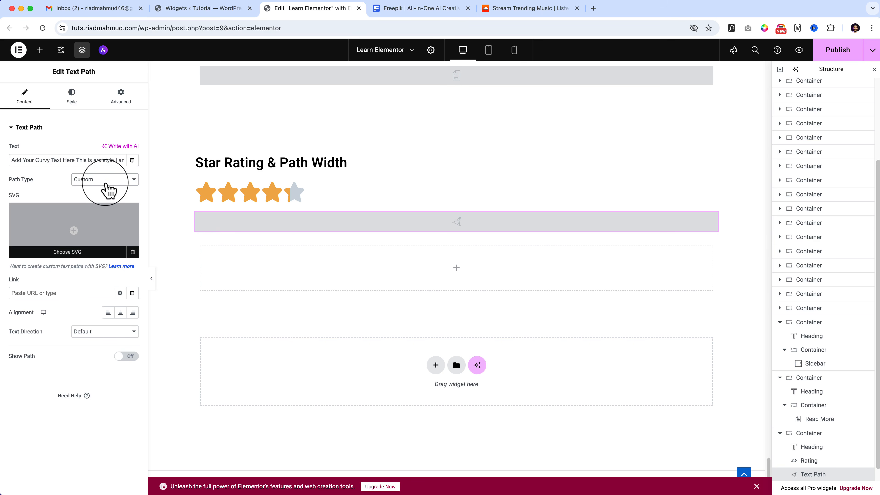
click(110, 188)
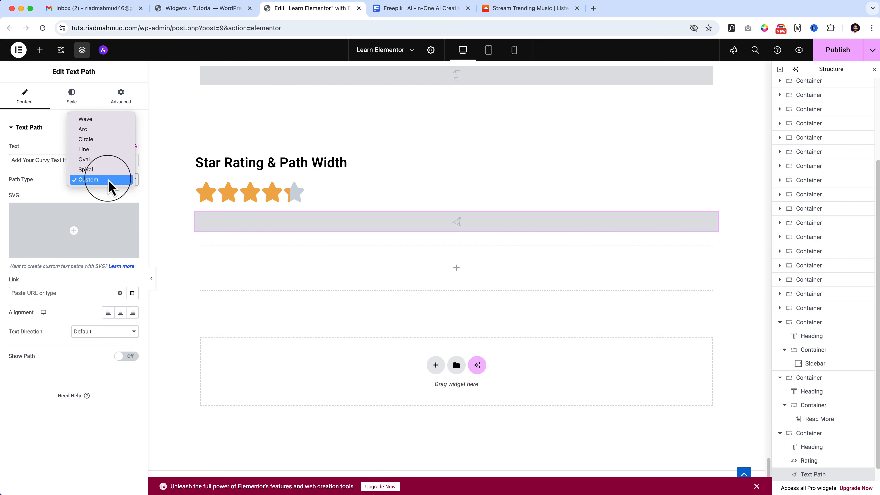
click(121, 141)
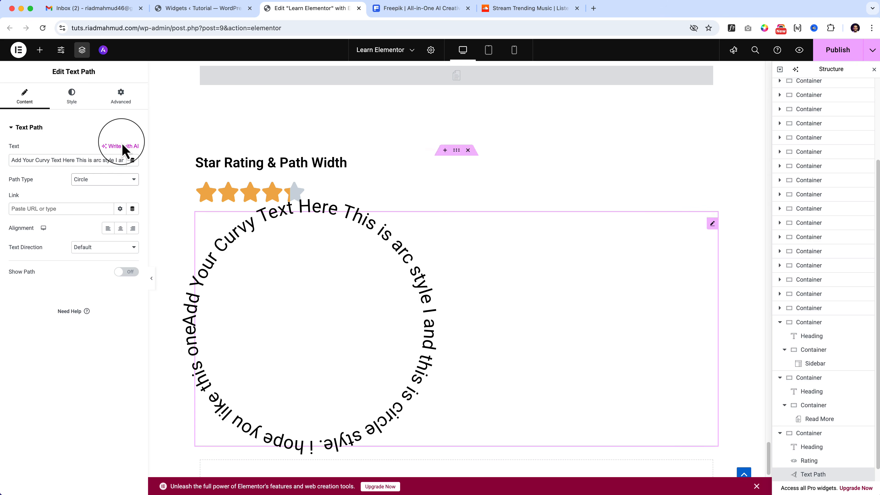
Try the RTL text direction on the text path, settle on LTR, and turn on display of the path.
click(118, 246)
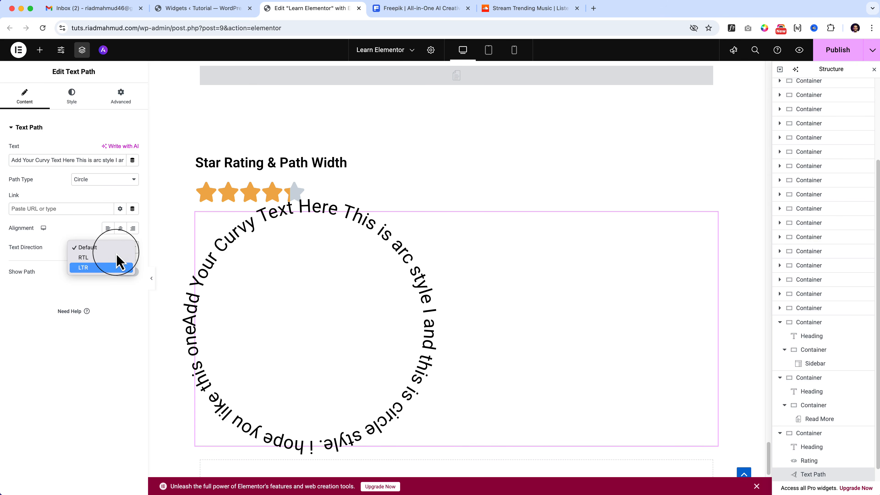
click(118, 259)
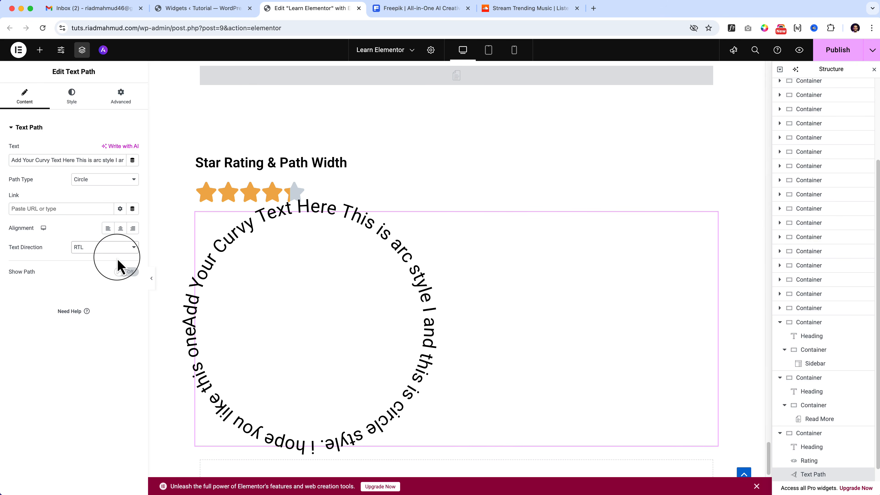
click(120, 251)
click(121, 256)
click(120, 255)
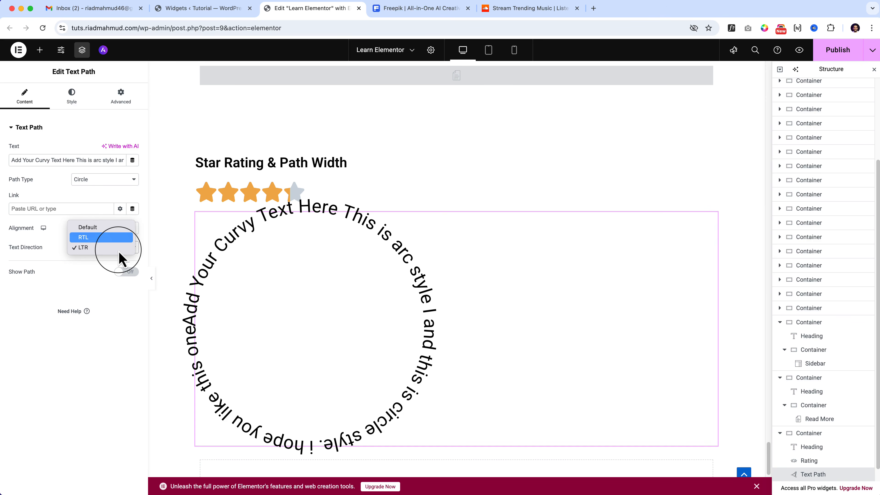
click(119, 252)
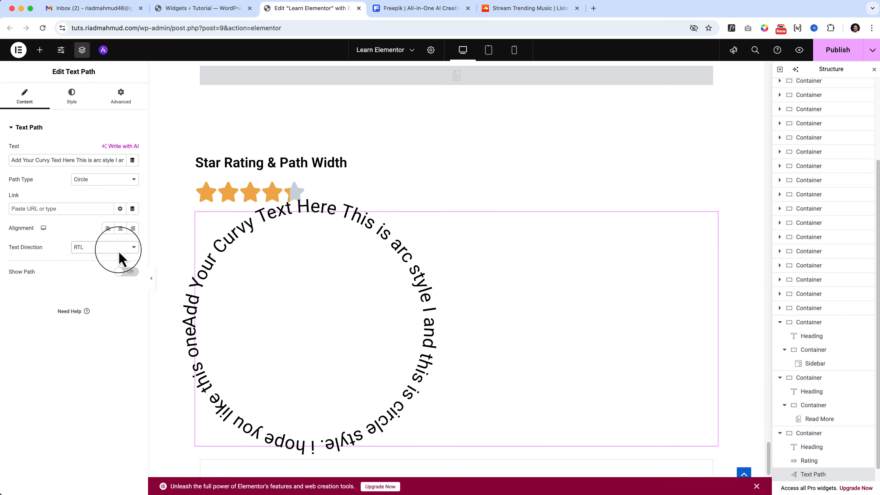
click(118, 251)
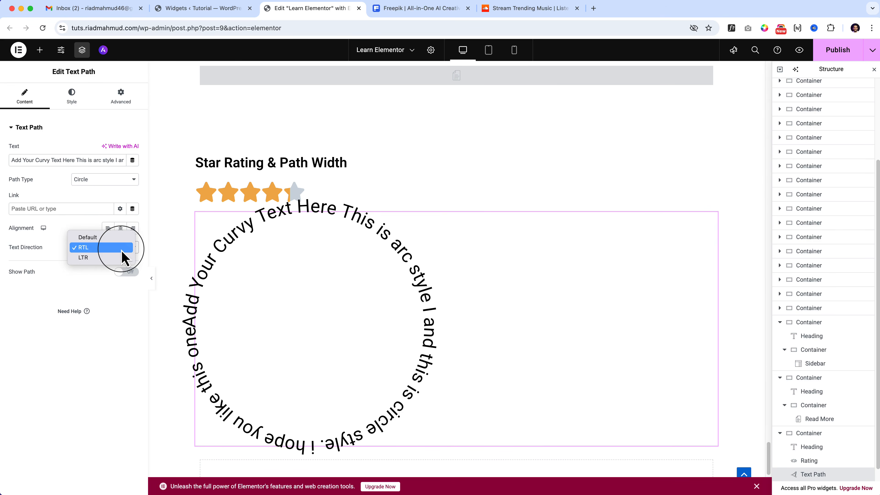
click(95, 259)
click(129, 273)
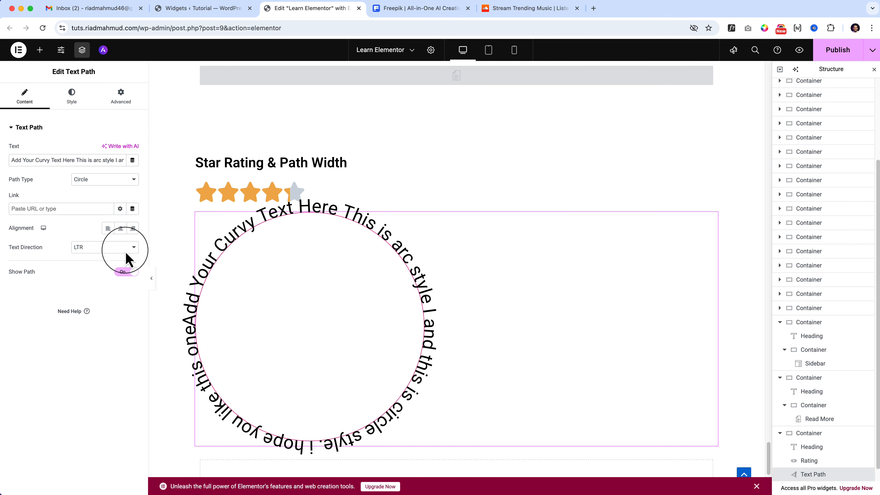
Style the text path with a 400 px size, 132 deg rotation, 9% starting point and 7 px word spacing.
click(72, 99)
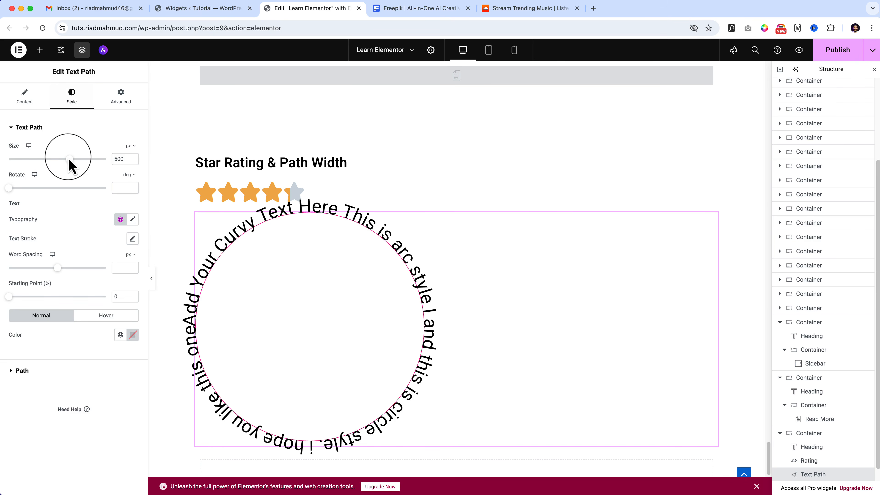
drag(77, 166, 61, 182)
drag(8, 187, 30, 187)
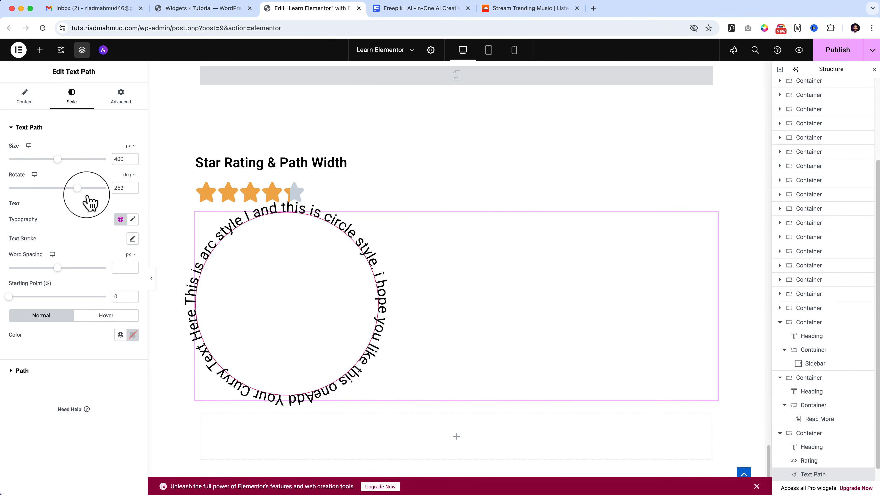
drag(81, 207, 43, 215)
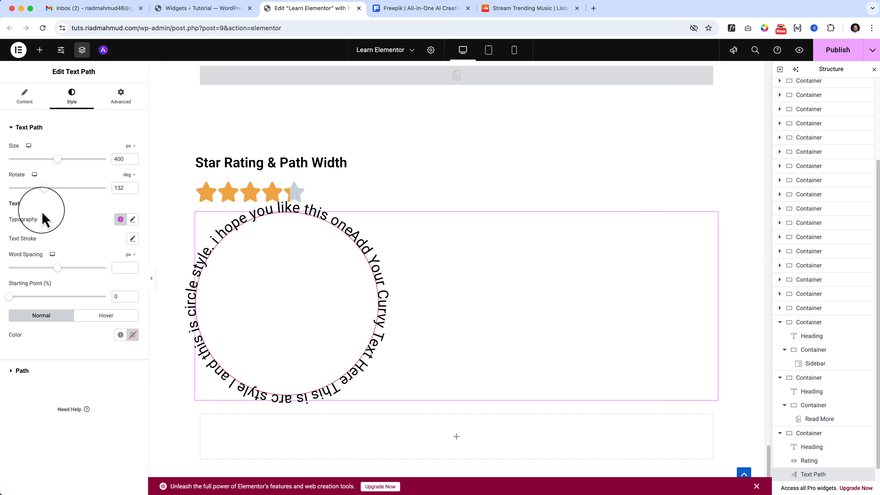
mouse_move(11, 298)
mouse_down()
mouse_move(42, 298)
mouse_move(17, 297)
mouse_up()
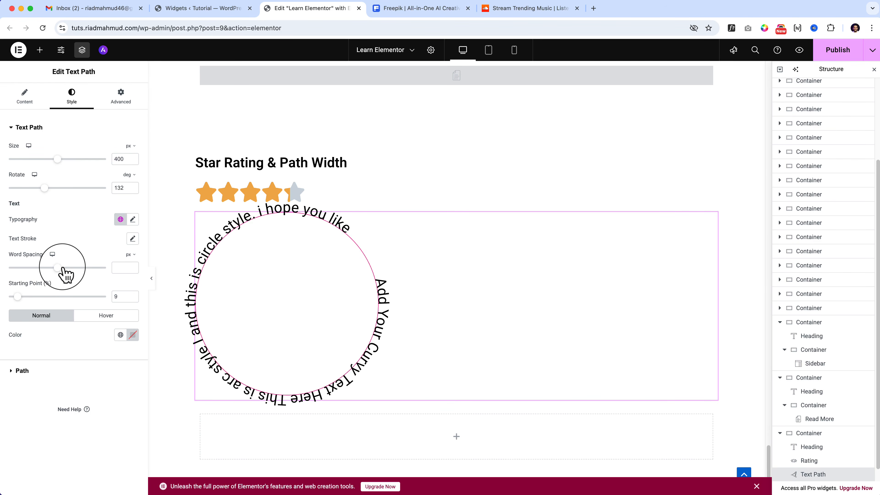
mouse_move(67, 271)
mouse_down()
mouse_move(88, 269)
mouse_move(53, 271)
mouse_move(84, 274)
mouse_move(74, 274)
mouse_up()
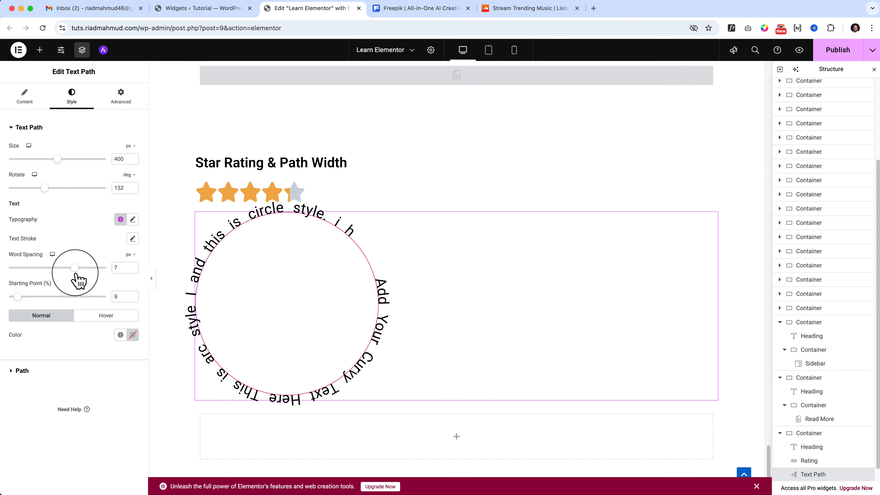
Set the text path's hover animation to Shrink.
click(110, 318)
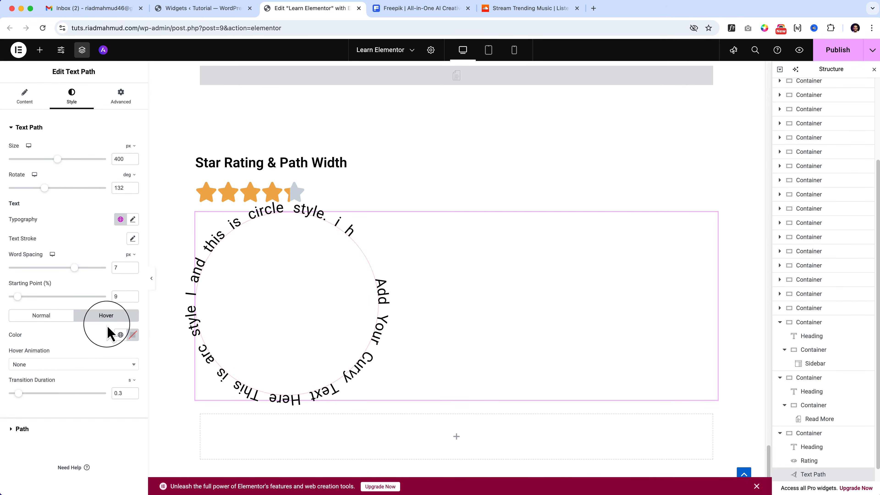
click(66, 364)
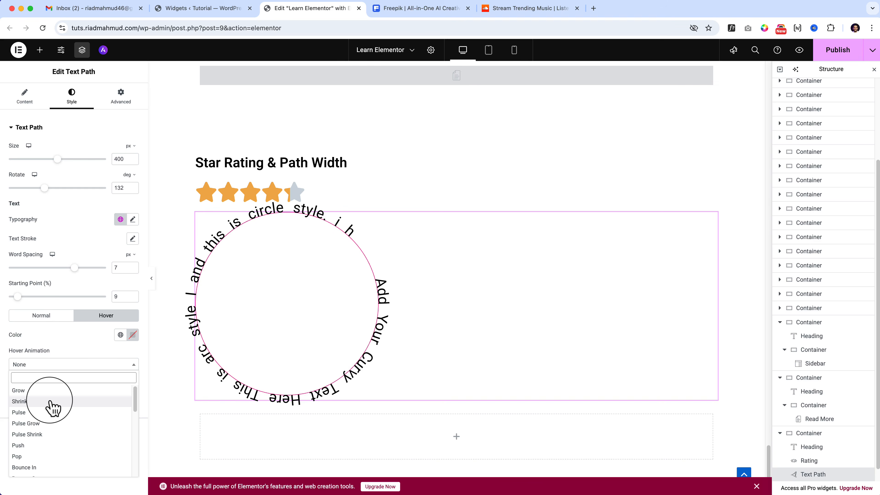
click(50, 409)
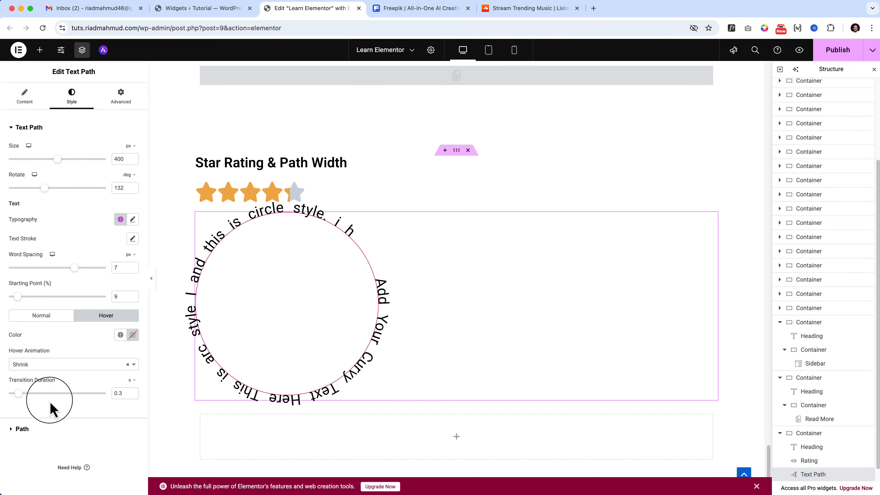
Try a 20 px stroke width on the circular path and reduce it to 1 px.
click(21, 429)
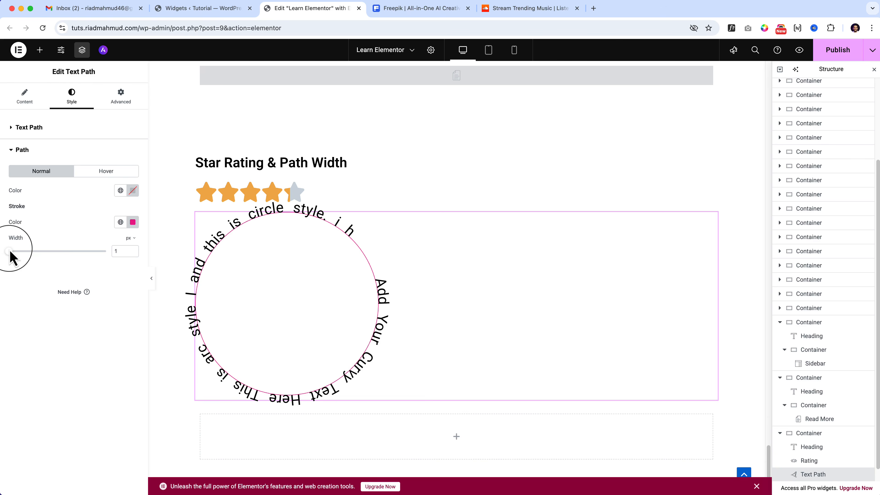
mouse_move(9, 253)
mouse_down()
mouse_move(184, 262)
mouse_move(261, 277)
mouse_up()
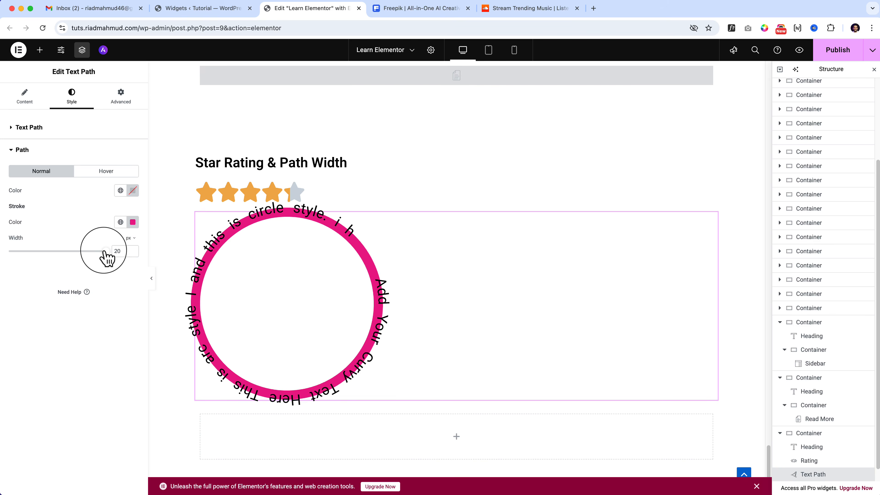
drag(106, 251, 10, 251)
Increase the path's stroke width for its hover state.
click(123, 154)
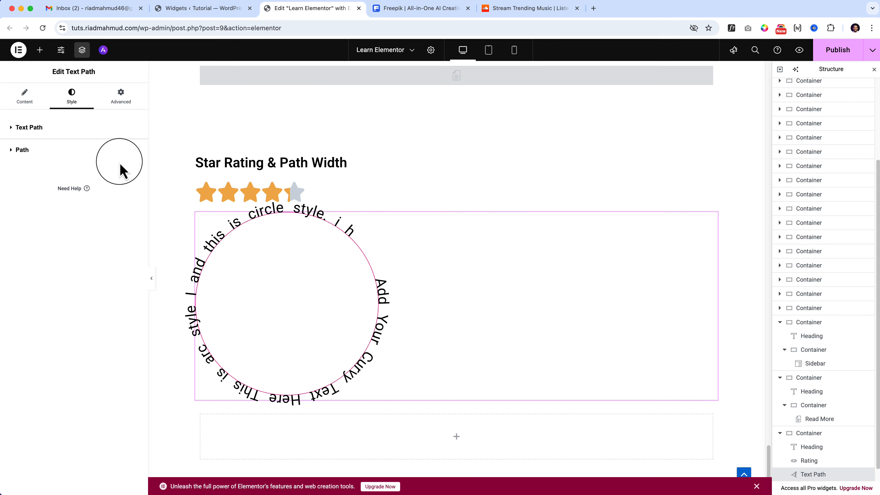
click(59, 154)
click(108, 171)
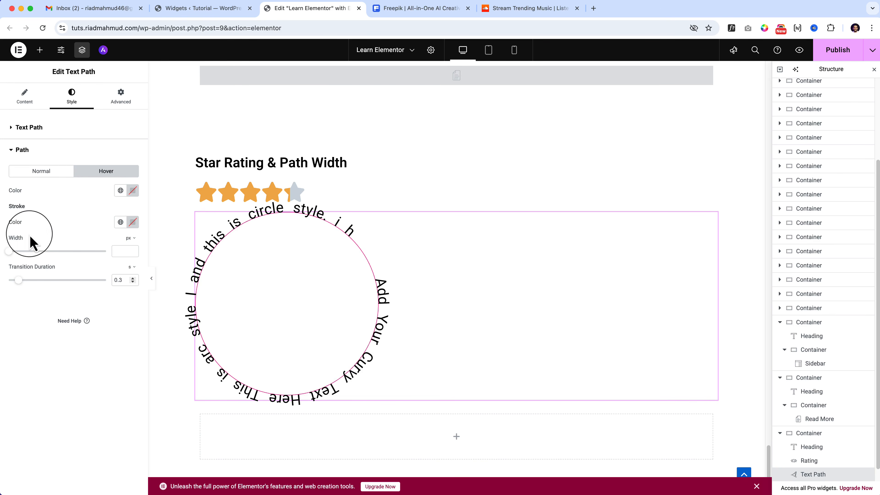
drag(21, 257, 173, 261)
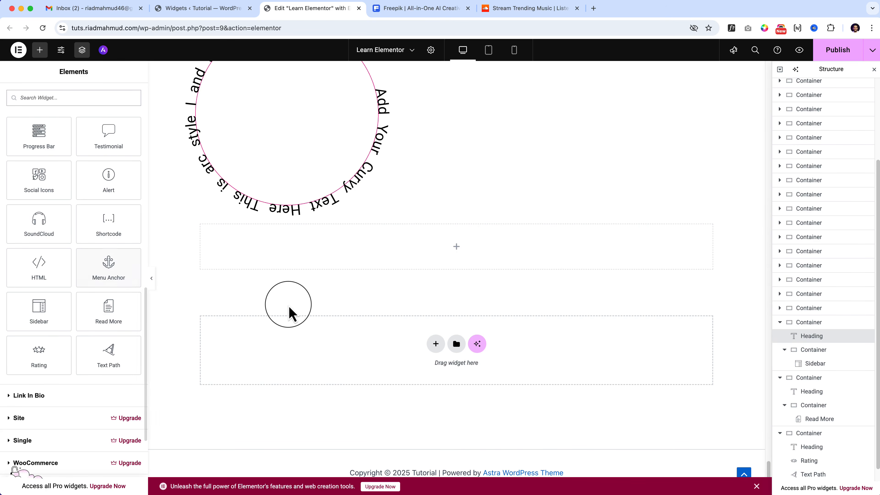
Insert a single-column Flexbox container directly above the HTML Widget section.
scroll(288, 309, up, 6)
scroll(289, 313, up, 12)
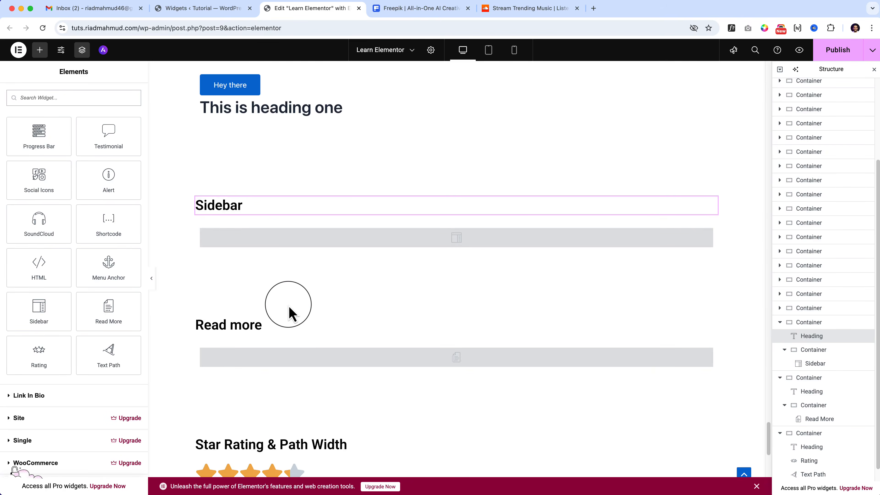
scroll(325, 312, up, 2)
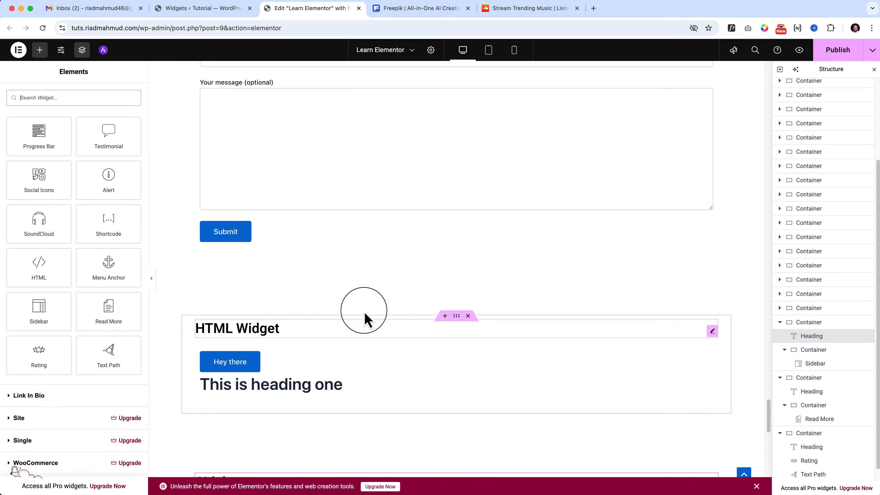
click(444, 316)
click(414, 335)
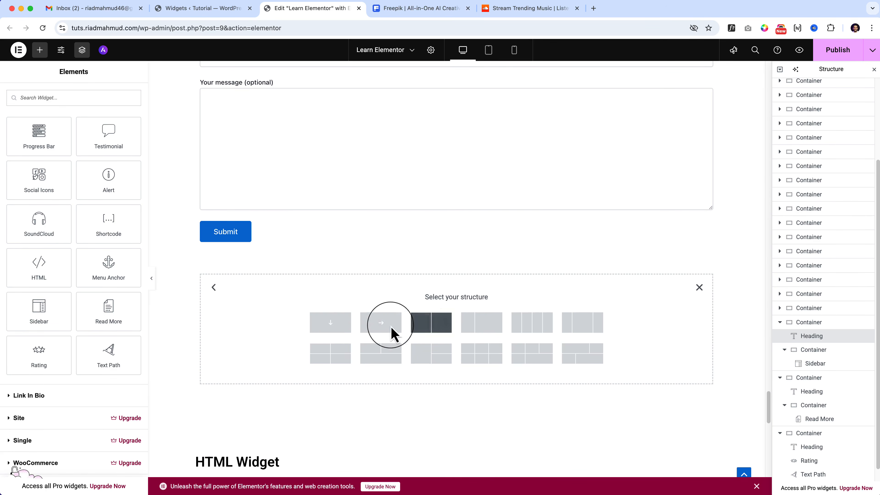
click(335, 322)
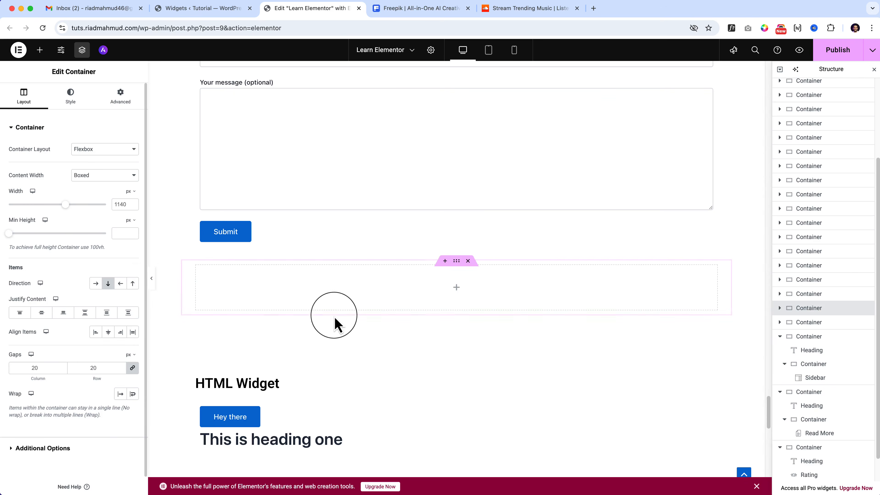
Add a Menu Anchor widget with the ID "about" to the new container and publish the page.
click(40, 50)
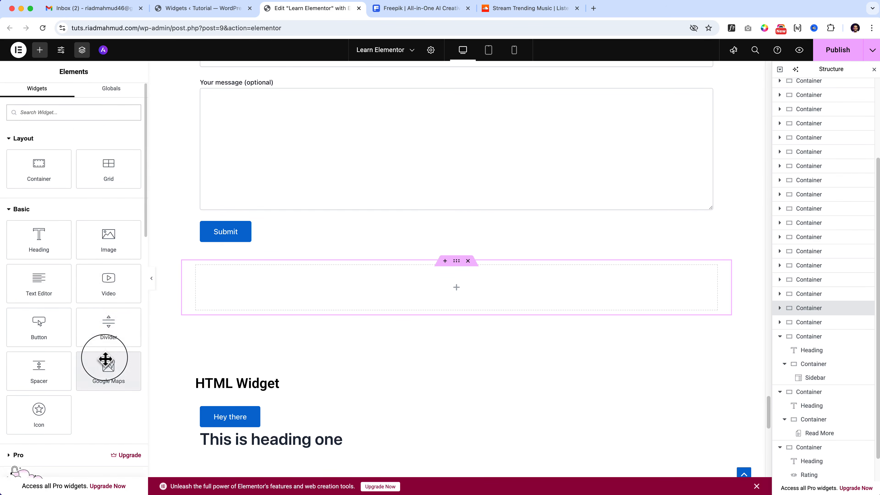
scroll(104, 360, down, 10)
drag(108, 347, 379, 285)
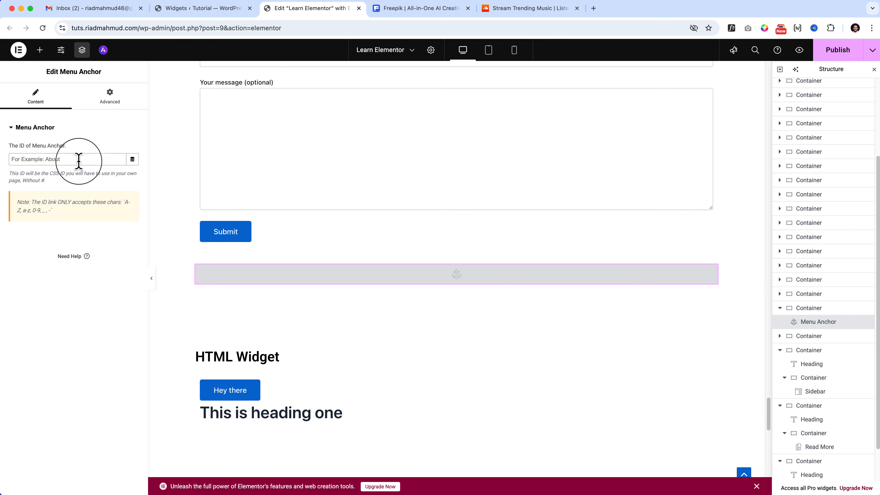
text(about)
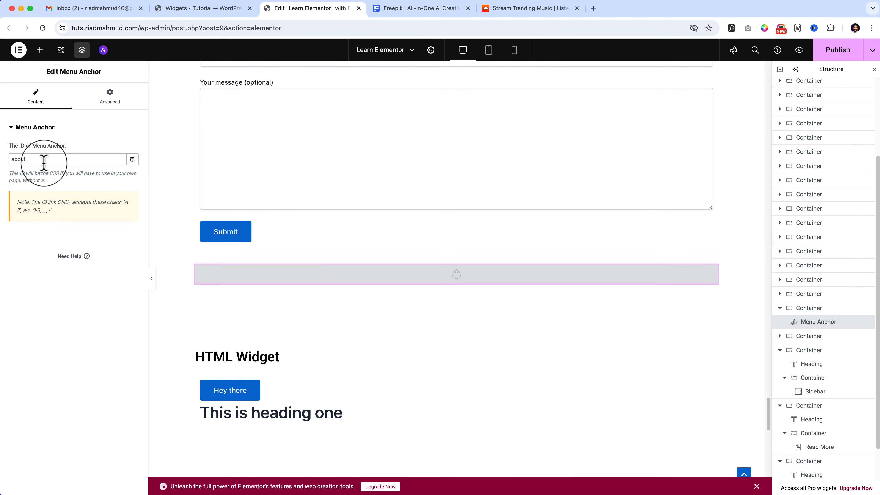
click(840, 52)
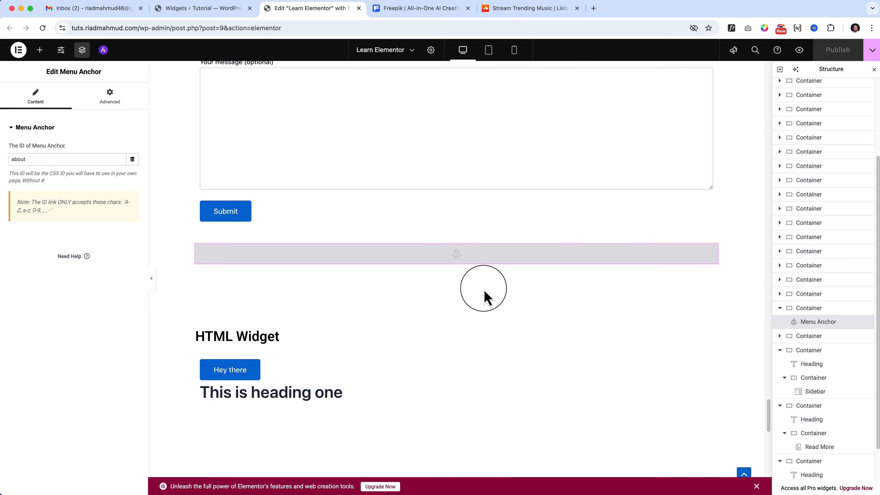
Insert a single-column Flexbox container above the three service cards at the start of the page.
scroll(464, 306, up, 10)
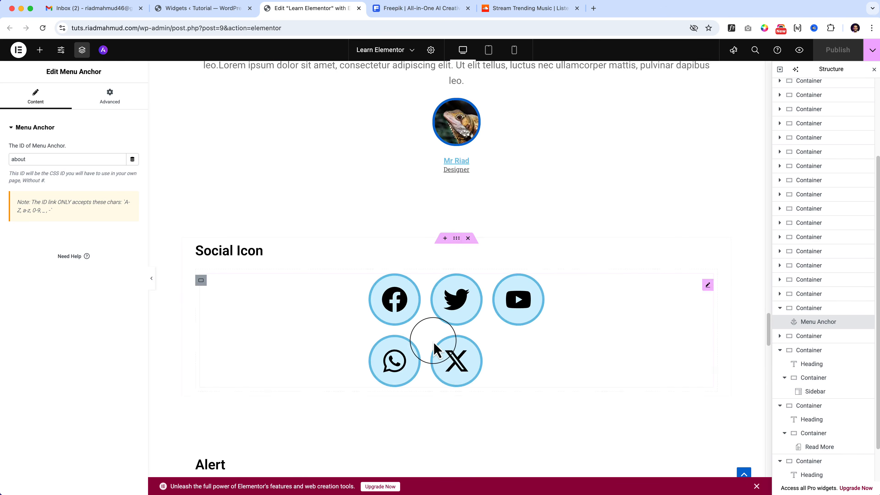
scroll(435, 348, up, 15)
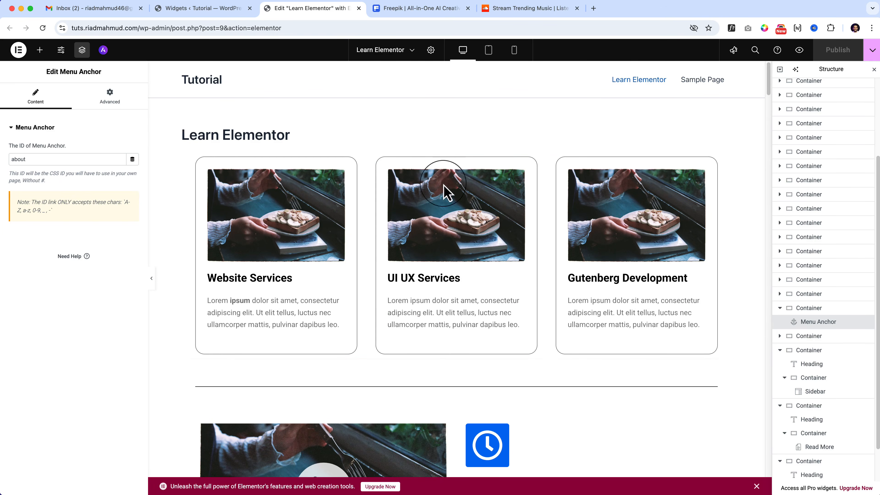
click(448, 153)
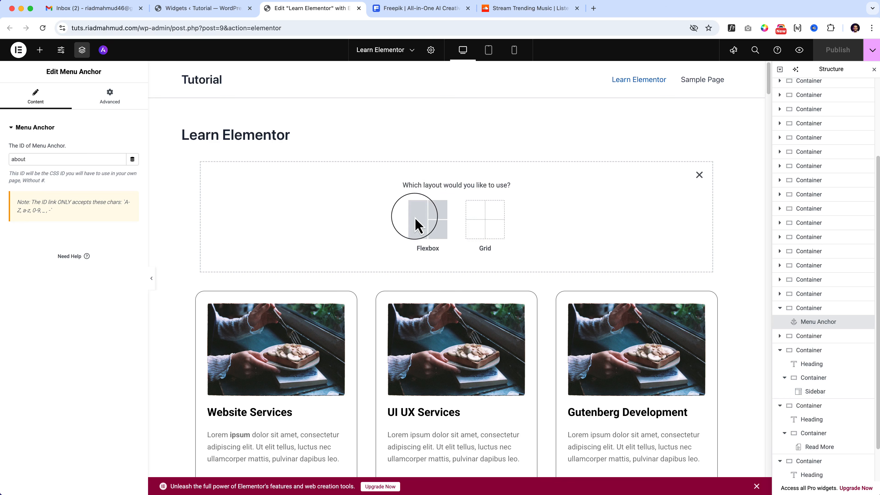
click(417, 224)
click(333, 211)
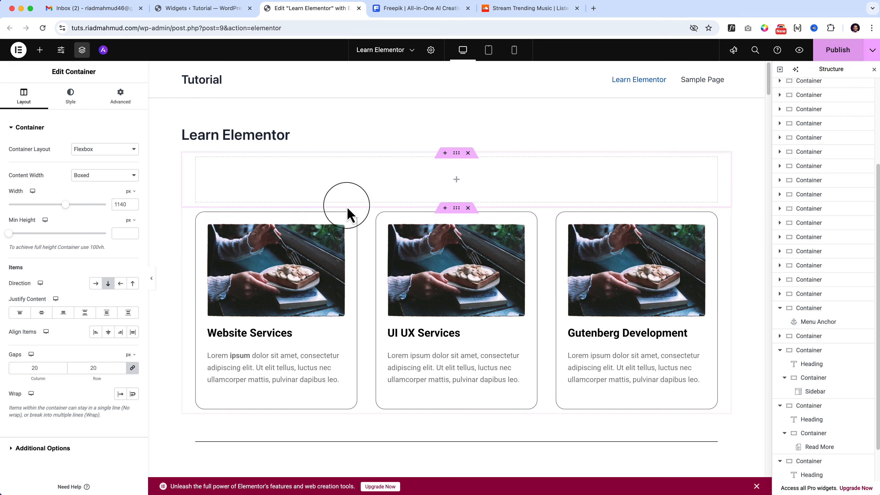
Place a Button widget in the new container, link it to #about and publish the page.
click(457, 187)
drag(59, 334, 458, 181)
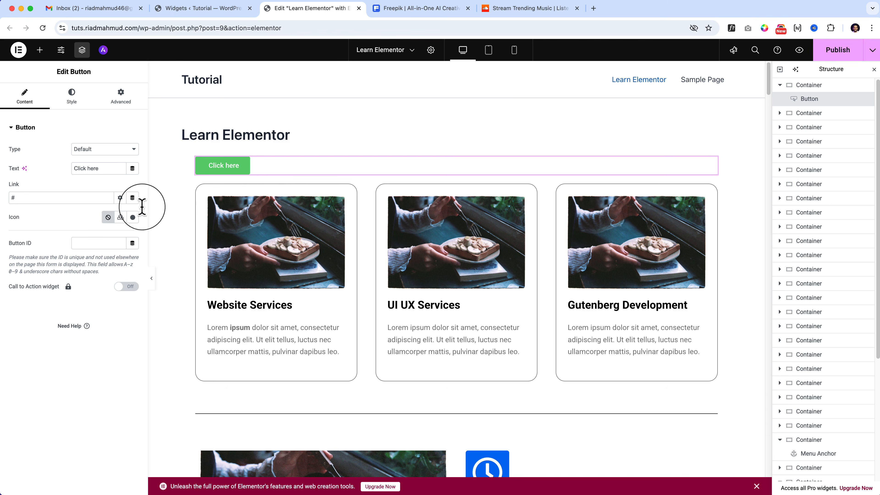
double_click(79, 202)
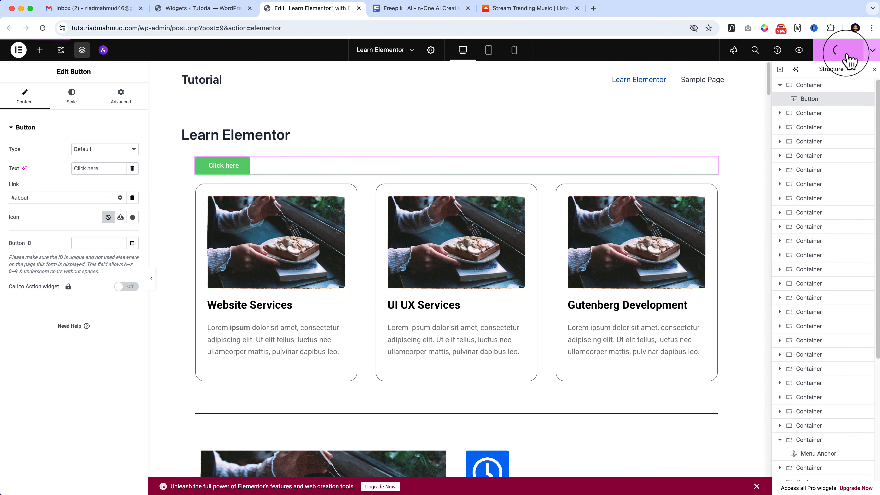
Preview the page and test the "Click here" button's link to the menu anchor above the HTML Widget section.
click(799, 50)
click(200, 163)
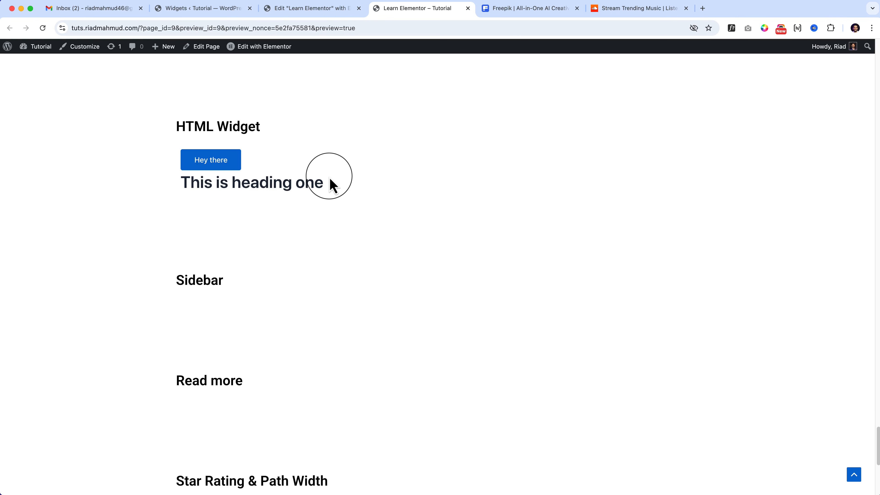
scroll(330, 184, up, 3)
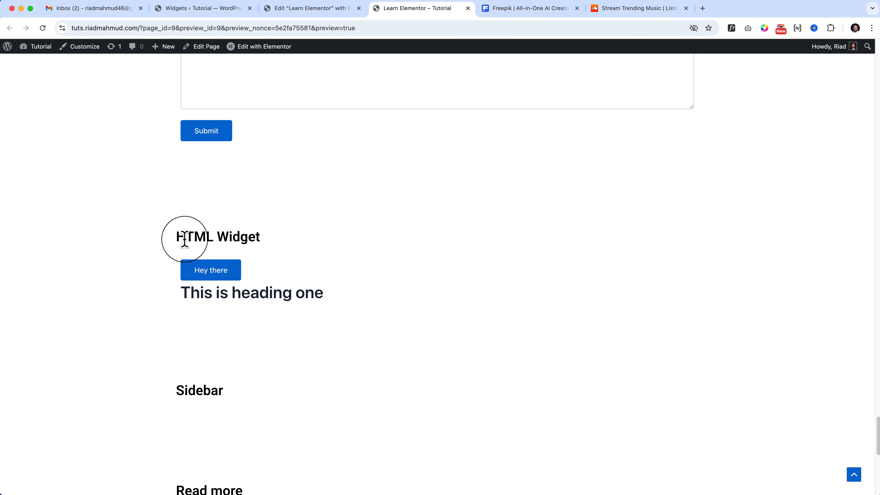
Return to the start of the preview page, retest the "Click here" anchor link and close the preview.
drag(185, 239, 240, 236)
scroll(328, 251, down, 10)
scroll(330, 258, up, 15)
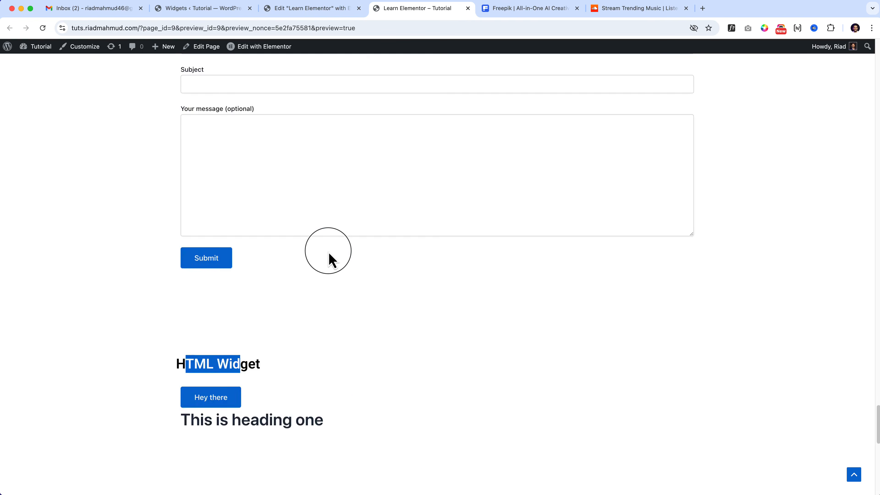
scroll(328, 252, up, 20)
click(854, 474)
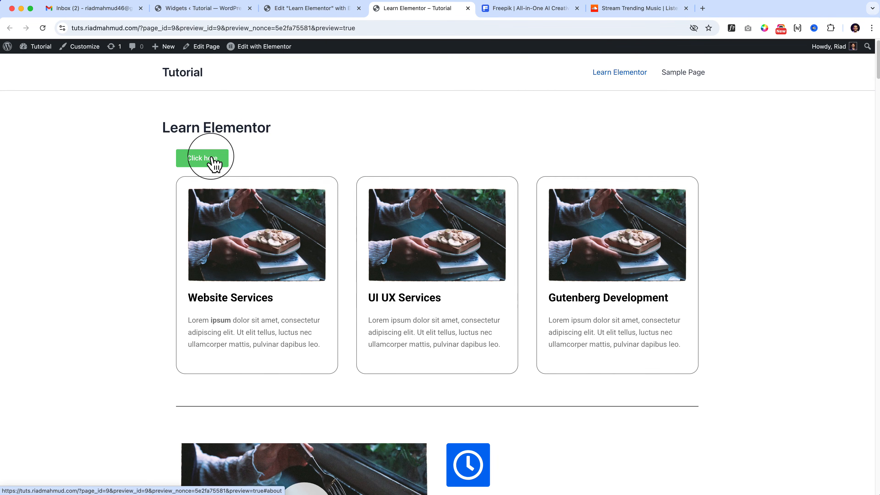
click(214, 161)
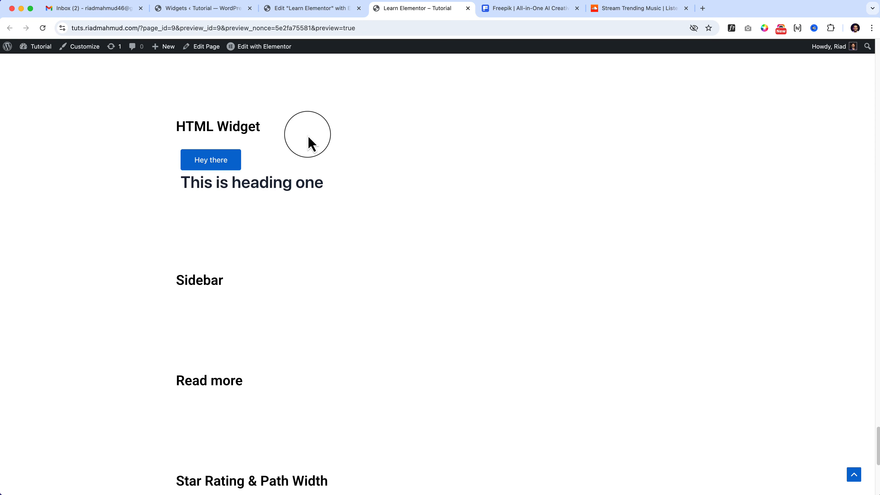
key(super+w)
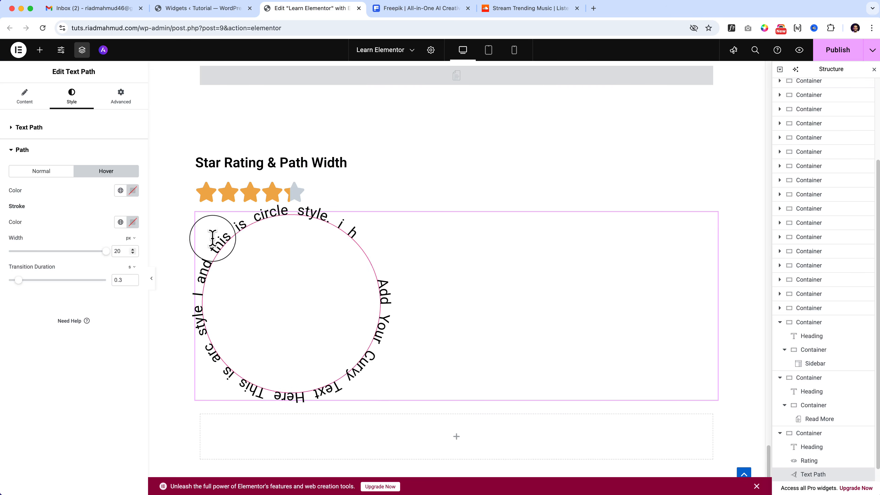
Show the widget library, collapse the General category and look through the Link In Bio widgets and remaining categories.
click(38, 98)
scroll(699, 388, down, 5)
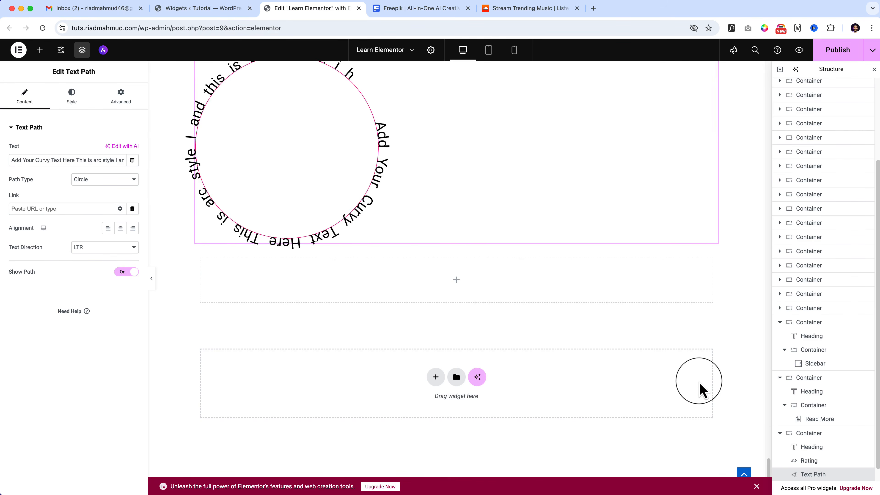
scroll(206, 226, up, 10)
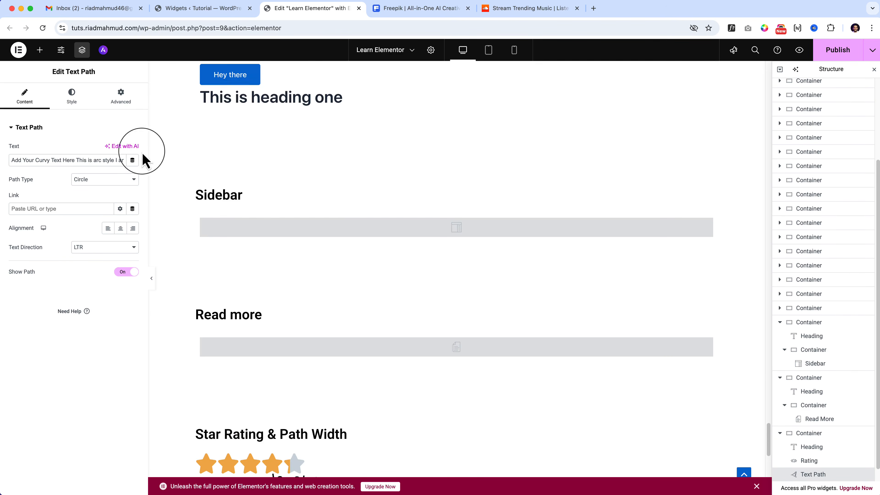
click(40, 49)
scroll(80, 312, down, 5)
scroll(80, 338, down, 8)
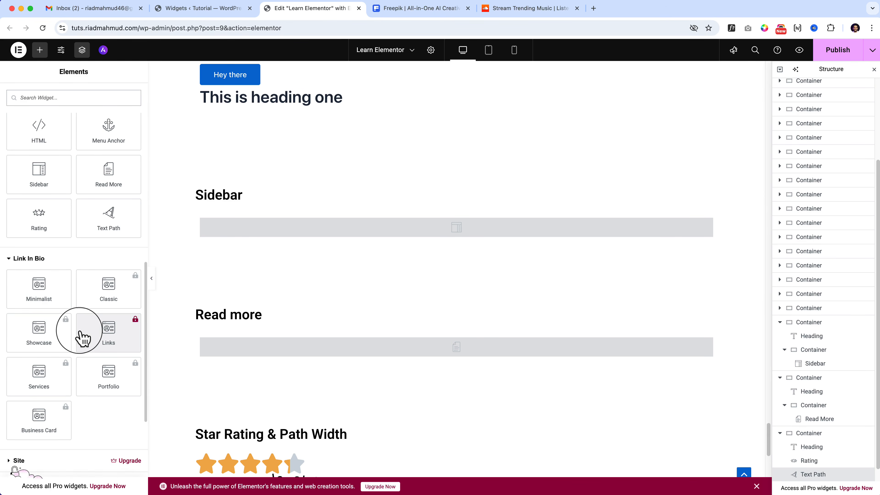
scroll(80, 333, up, 3)
scroll(80, 332, up, 10)
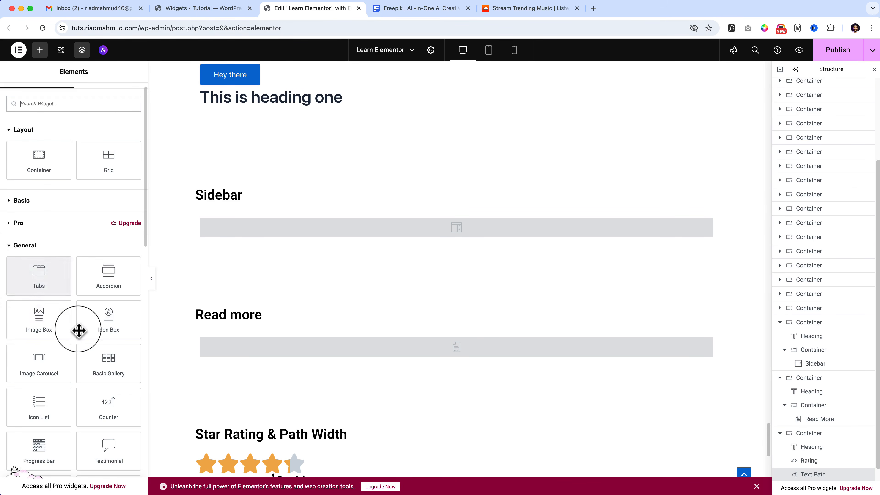
click(13, 247)
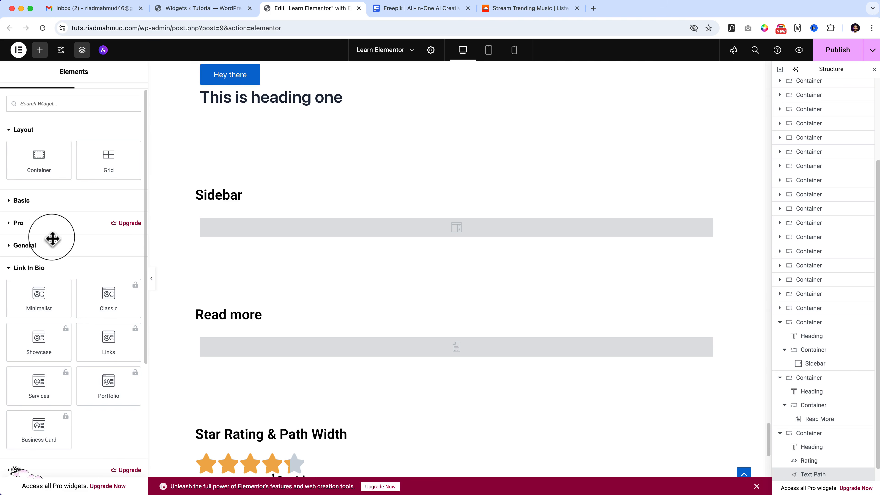
scroll(99, 232, up, 1)
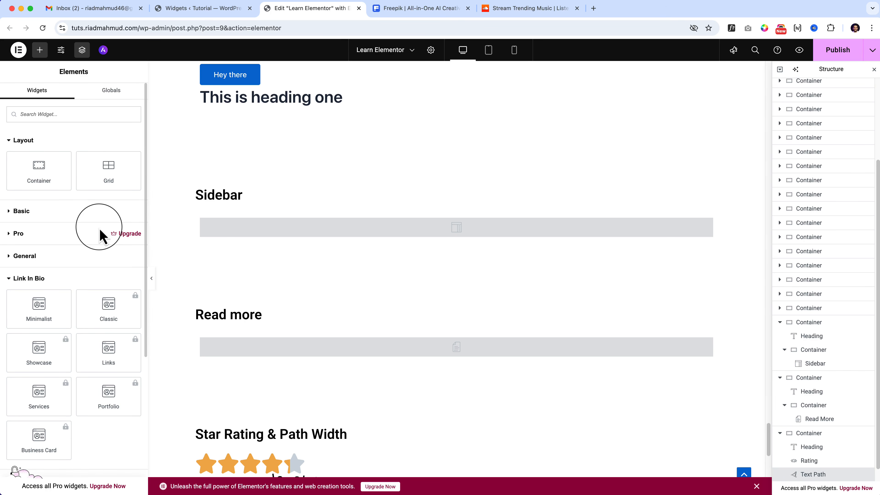
scroll(99, 354, down, 3)
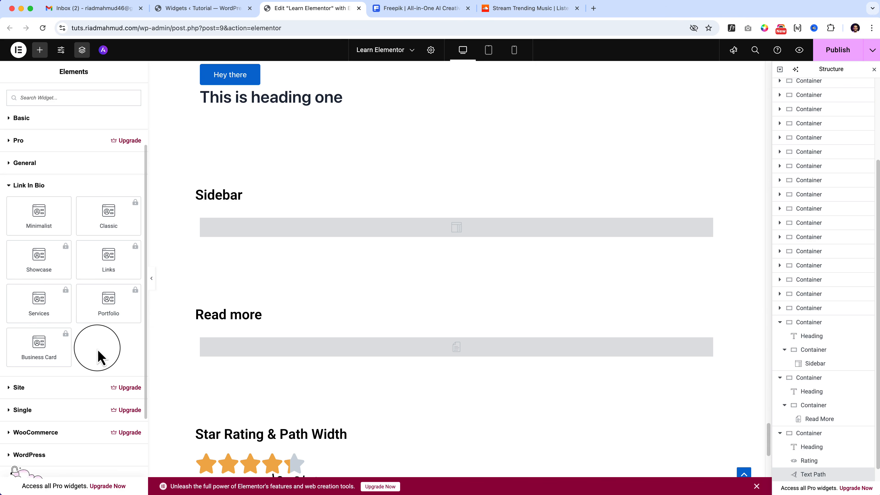